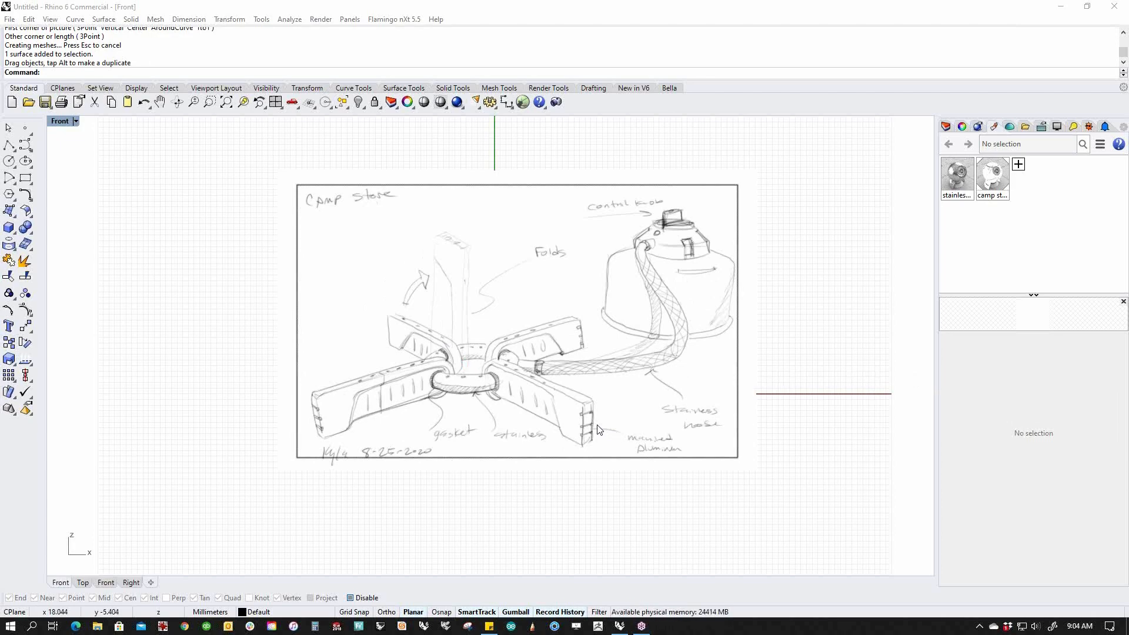
Drag the sketch picture to several trial positions, ending back near its original spot.
{"action": "scroll", "coordinate": [537, 416], "scroll_direction": "down", "scroll_amount": 3}
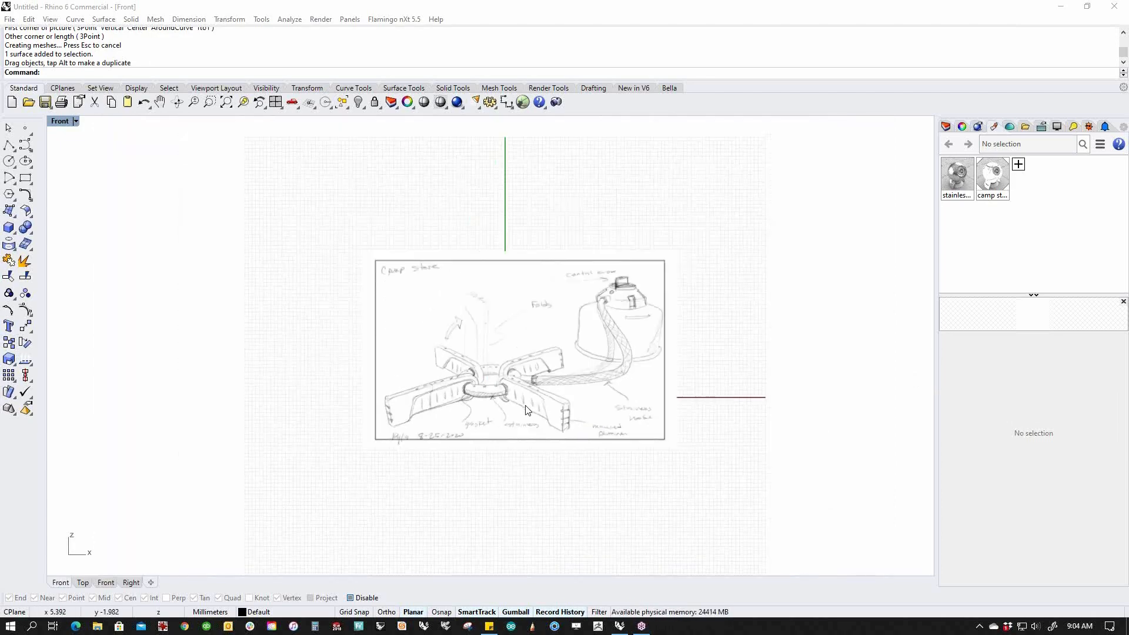
{"action": "left_click_drag", "start_coordinate": [505, 386], "coordinate": [519, 393]}
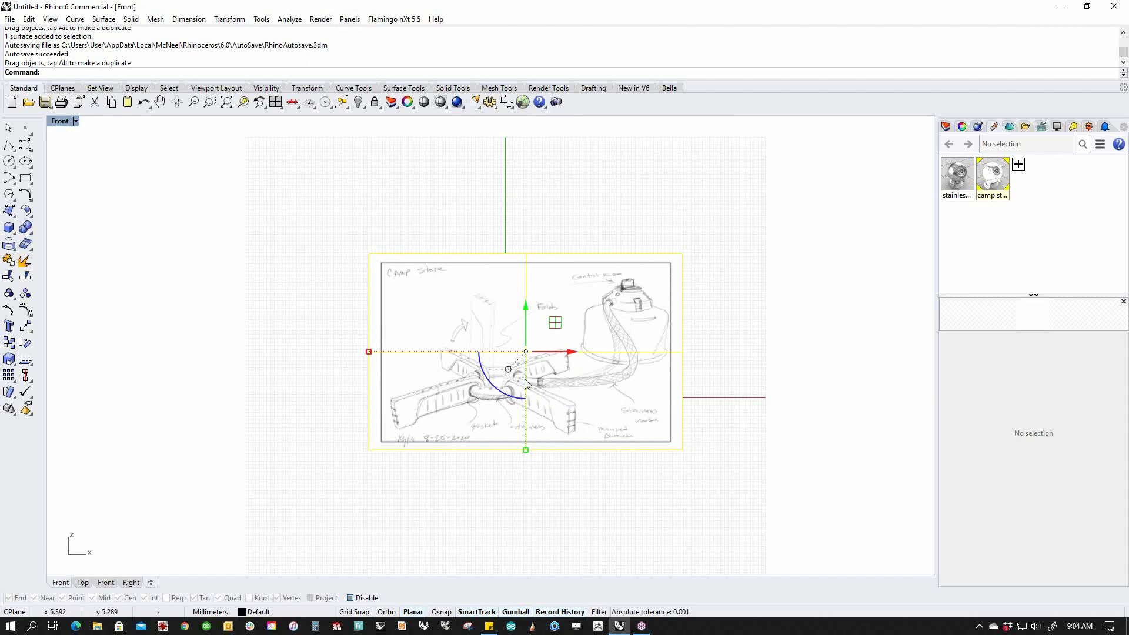
{"action": "mouse_move", "coordinate": [558, 393]}
{"action": "left_mouse_down"}
{"action": "mouse_move", "coordinate": [505, 370]}
{"action": "mouse_move", "coordinate": [333, 240]}
{"action": "left_mouse_up"}
{"action": "left_click", "coordinate": [455, 351]}
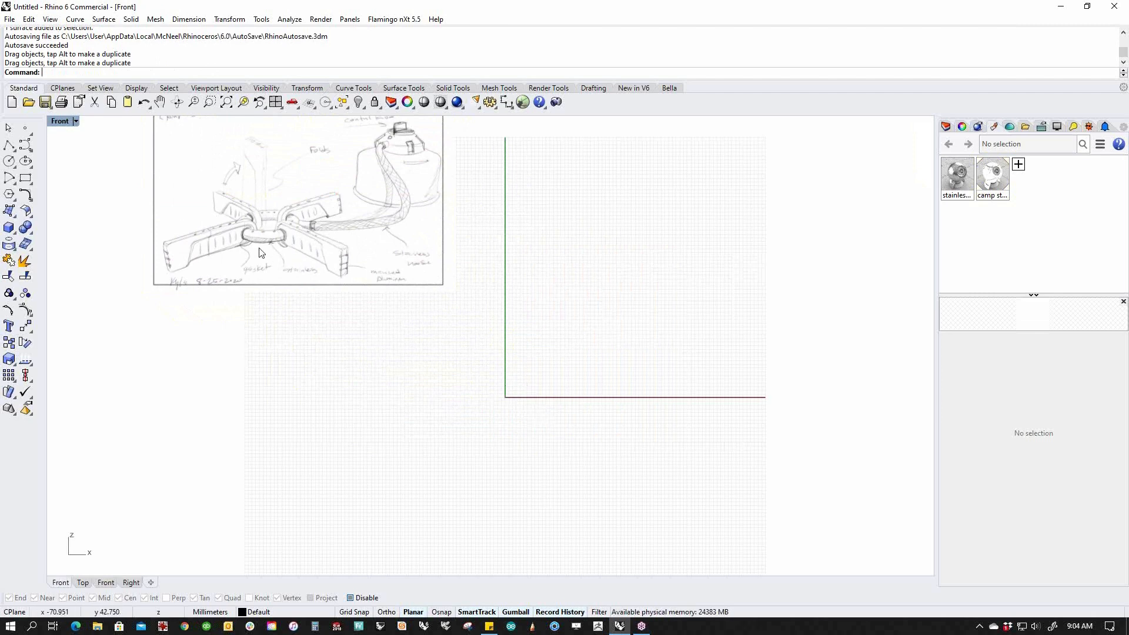
{"action": "mouse_move", "coordinate": [312, 235]}
{"action": "left_mouse_down"}
{"action": "mouse_move", "coordinate": [533, 364]}
{"action": "mouse_move", "coordinate": [550, 395]}
{"action": "left_mouse_up"}
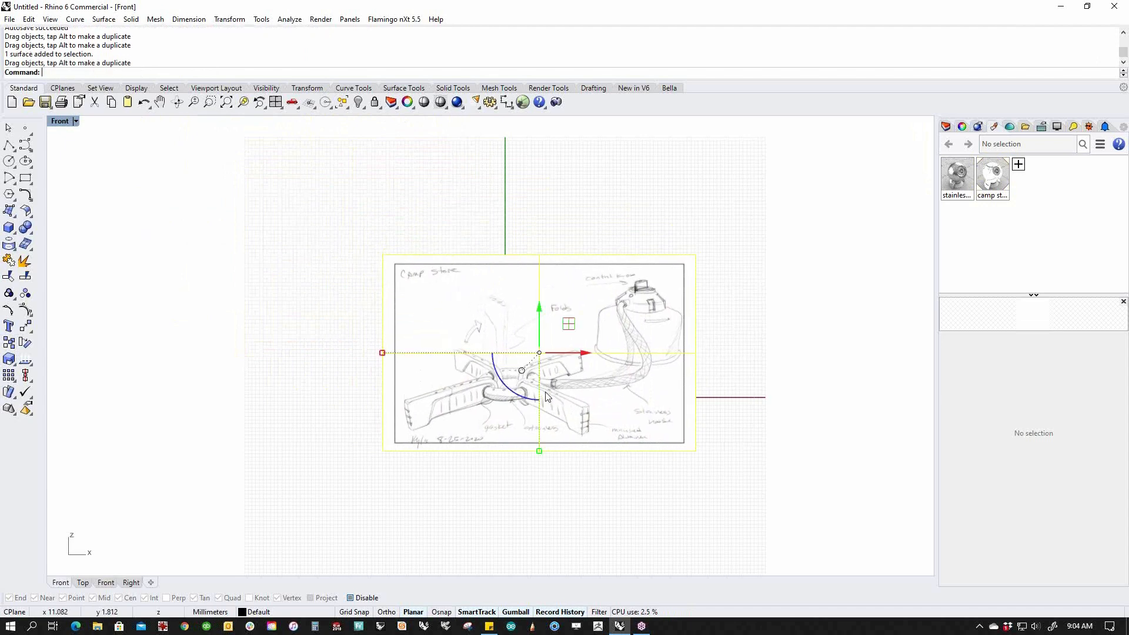
{"action": "scroll", "coordinate": [543, 393], "scroll_direction": "up", "scroll_amount": 4}
{"action": "left_click", "coordinate": [510, 529]}
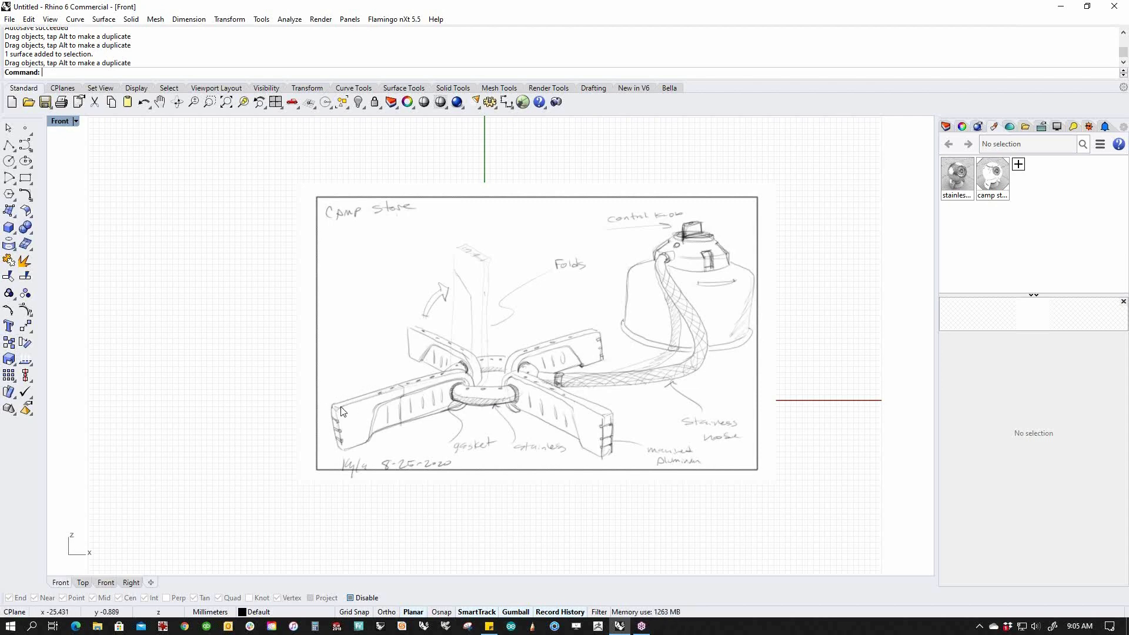
Rescale the sketch picture horizontally with the gumball, then delete it.
{"action": "left_click", "coordinate": [485, 411]}
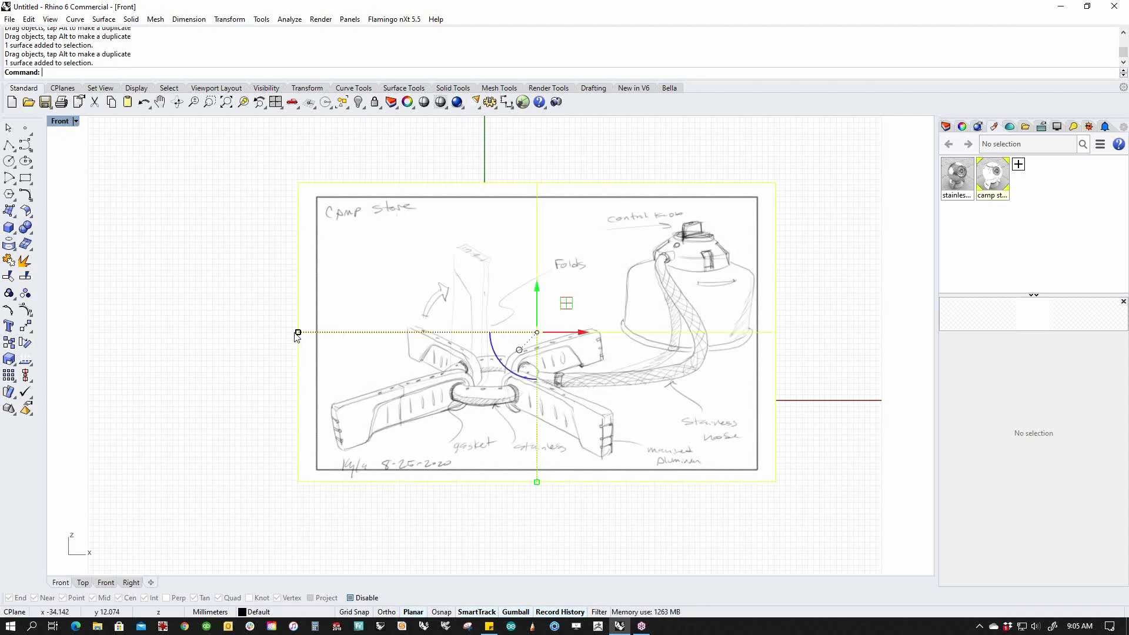
{"action": "mouse_move", "coordinate": [298, 334]}
{"action": "left_mouse_down"}
{"action": "mouse_move", "coordinate": [249, 345]}
{"action": "mouse_move", "coordinate": [298, 335]}
{"action": "mouse_move", "coordinate": [306, 350]}
{"action": "left_mouse_up"}
{"action": "left_click", "coordinate": [250, 418]}
{"action": "left_click", "coordinate": [400, 429]}
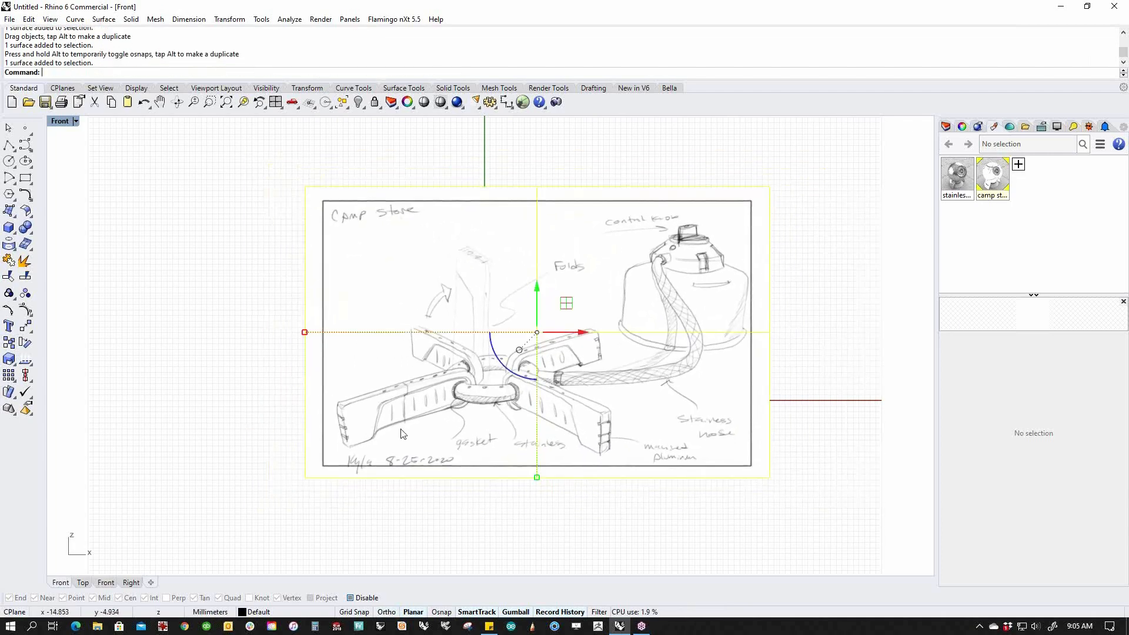
{"action": "key", "text": "Delete"}
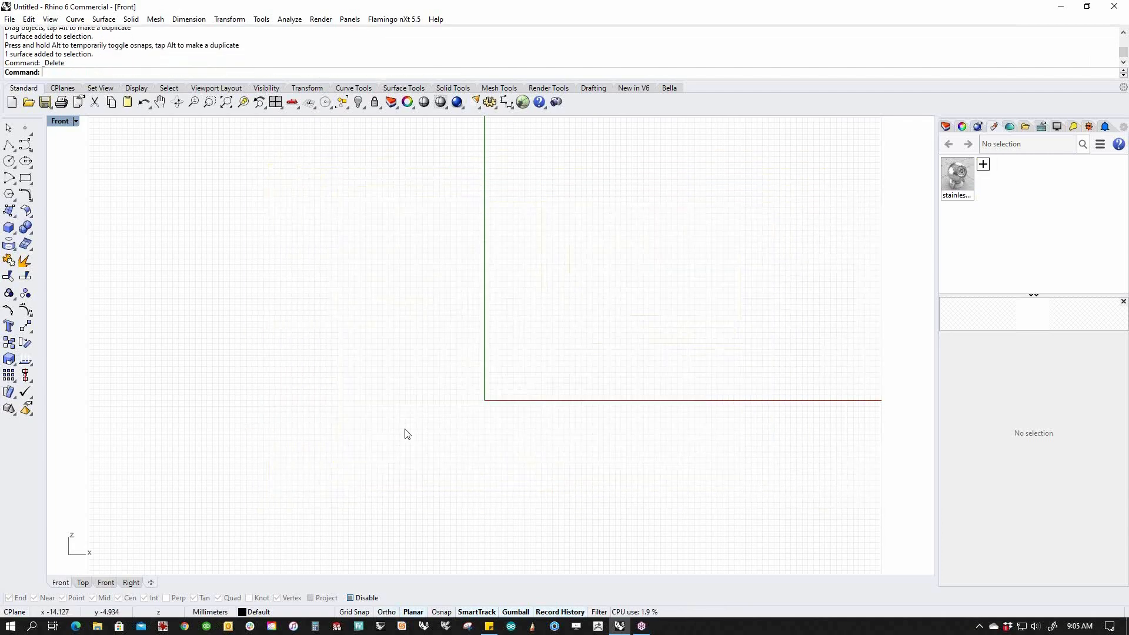
Insert the camp stove image with the Picture command by clicking two corners.
{"action": "right_click_drag", "start_coordinate": [387, 415], "coordinate": [395, 447]}
{"action": "type", "text": "Picture"}
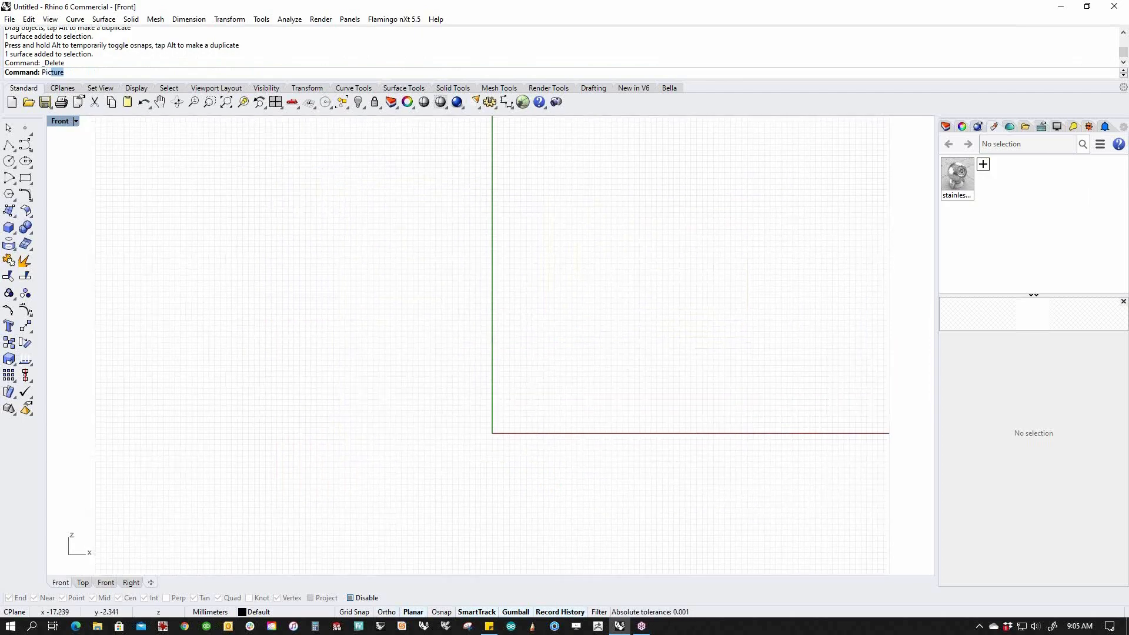
{"action": "key", "text": "Return"}
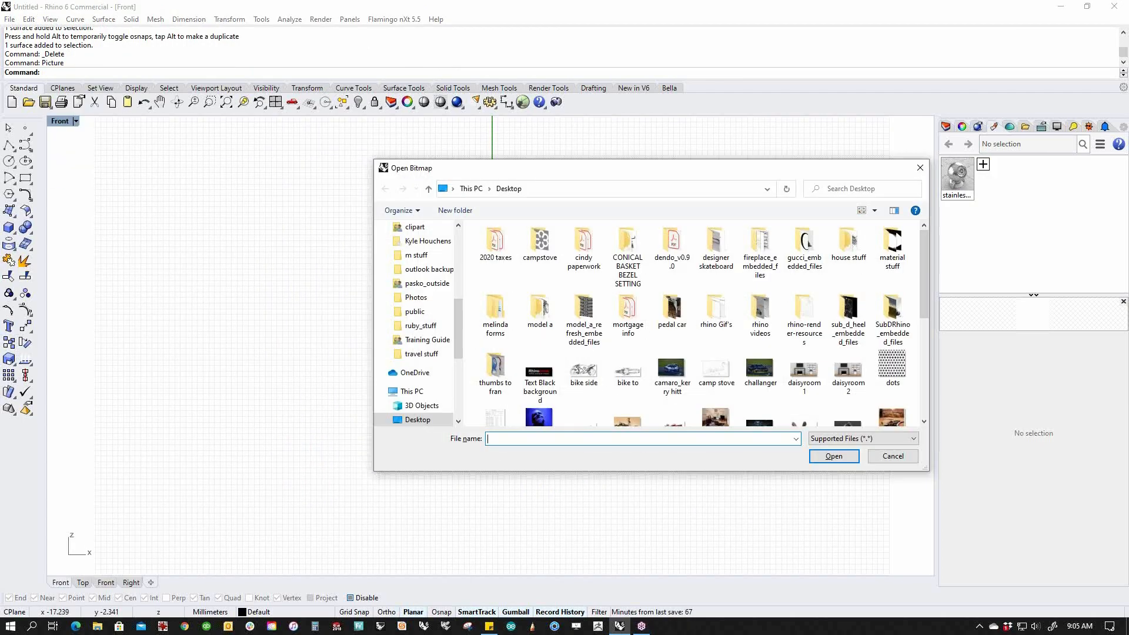
{"action": "double_click", "coordinate": [718, 370]}
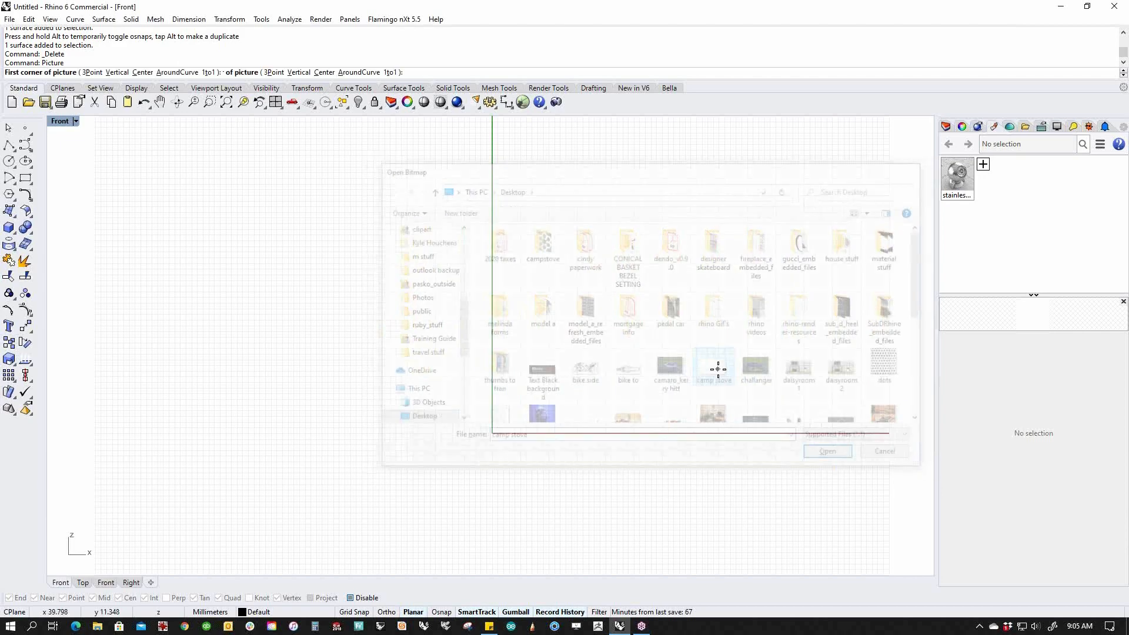
{"action": "left_click", "coordinate": [318, 463]}
{"action": "left_click", "coordinate": [787, 182]}
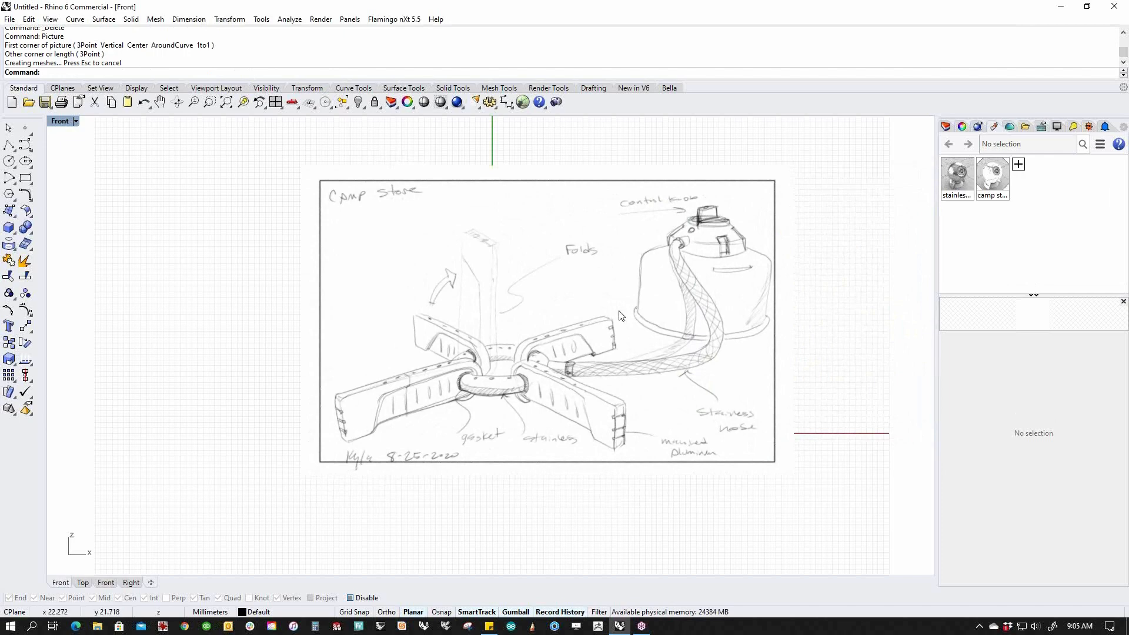
Try moving and rotating the picture, undoing the rotation and the narrow squeeze.
{"action": "mouse_move", "coordinate": [609, 327]}
{"action": "left_mouse_down"}
{"action": "mouse_move", "coordinate": [493, 343]}
{"action": "mouse_move", "coordinate": [566, 336]}
{"action": "left_mouse_up"}
{"action": "left_click_drag", "start_coordinate": [504, 375], "coordinate": [514, 386]}
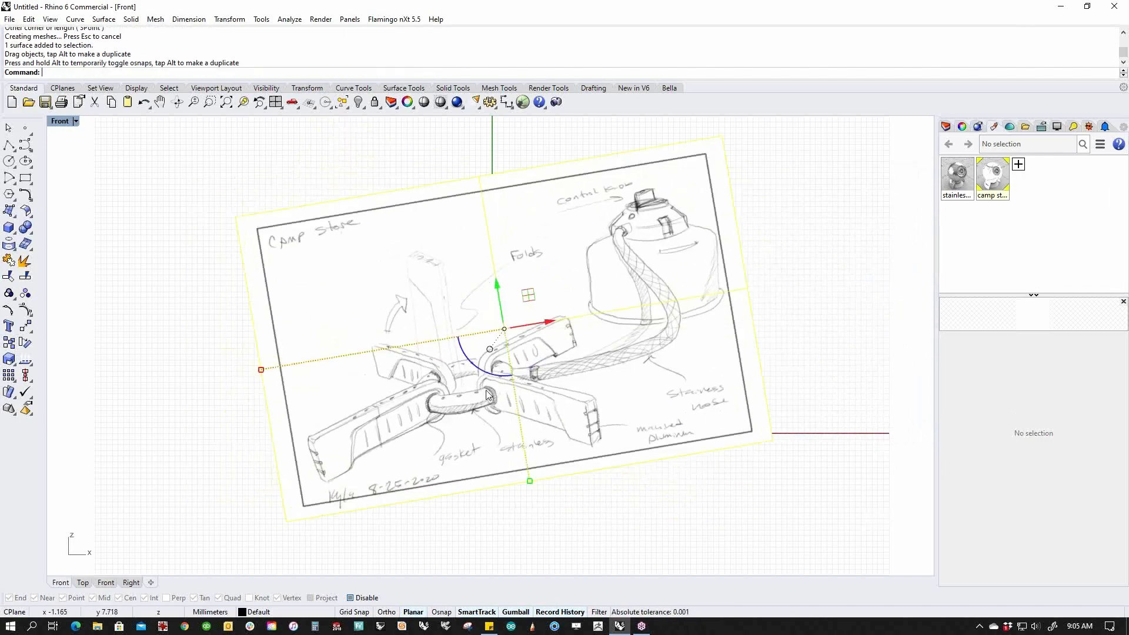
{"action": "key", "text": "ctrl+z"}
{"action": "left_click_drag", "start_coordinate": [264, 330], "coordinate": [478, 350]}
{"action": "key", "text": "ctrl+z"}
{"action": "left_click", "coordinate": [272, 437]}
Recentre the Front view on the sketch and select the picture.
{"action": "scroll", "coordinate": [695, 394], "scroll_direction": "down", "scroll_amount": 2}
{"action": "right_click_drag", "start_coordinate": [695, 393], "coordinate": [566, 382]}
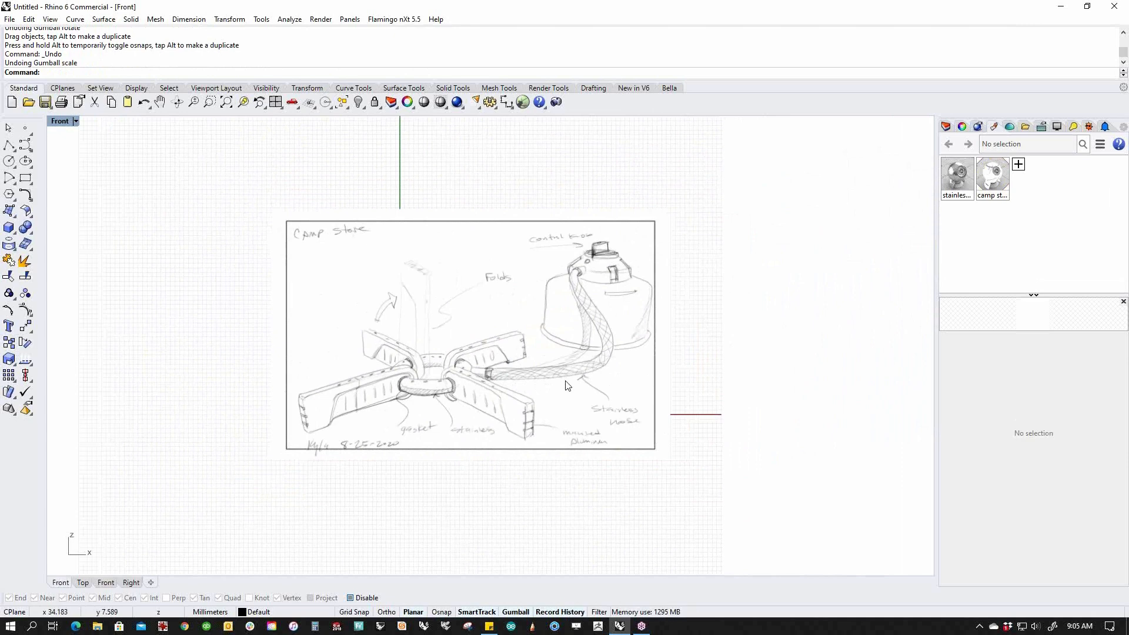
{"action": "right_click_drag", "start_coordinate": [570, 383], "coordinate": [653, 376]}
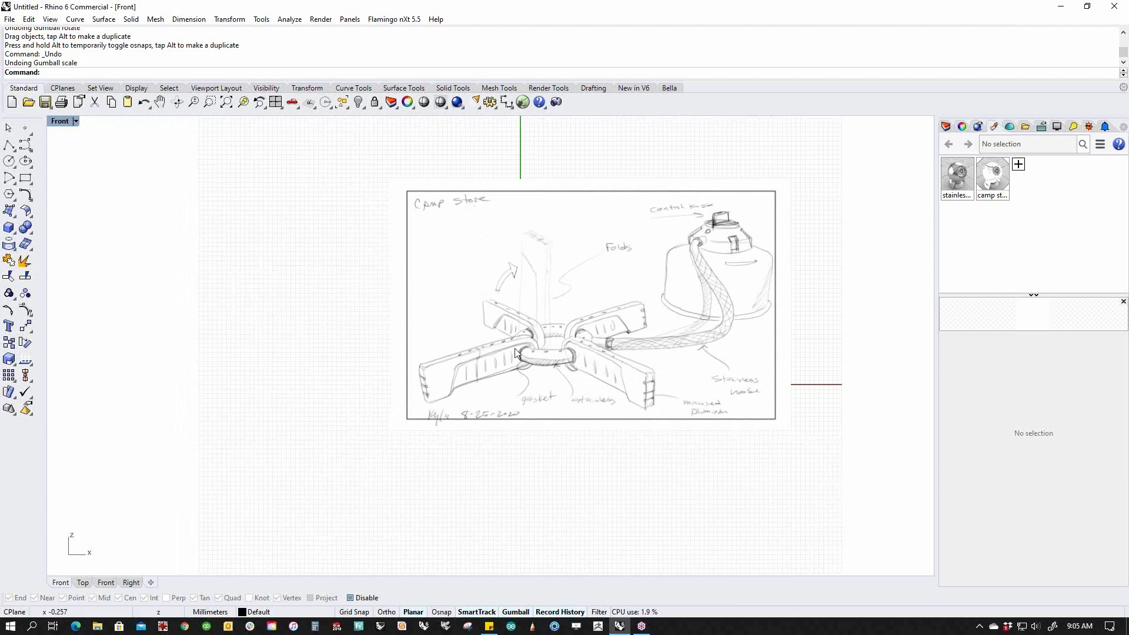
{"action": "scroll", "coordinate": [574, 347], "scroll_direction": "up", "scroll_amount": 2}
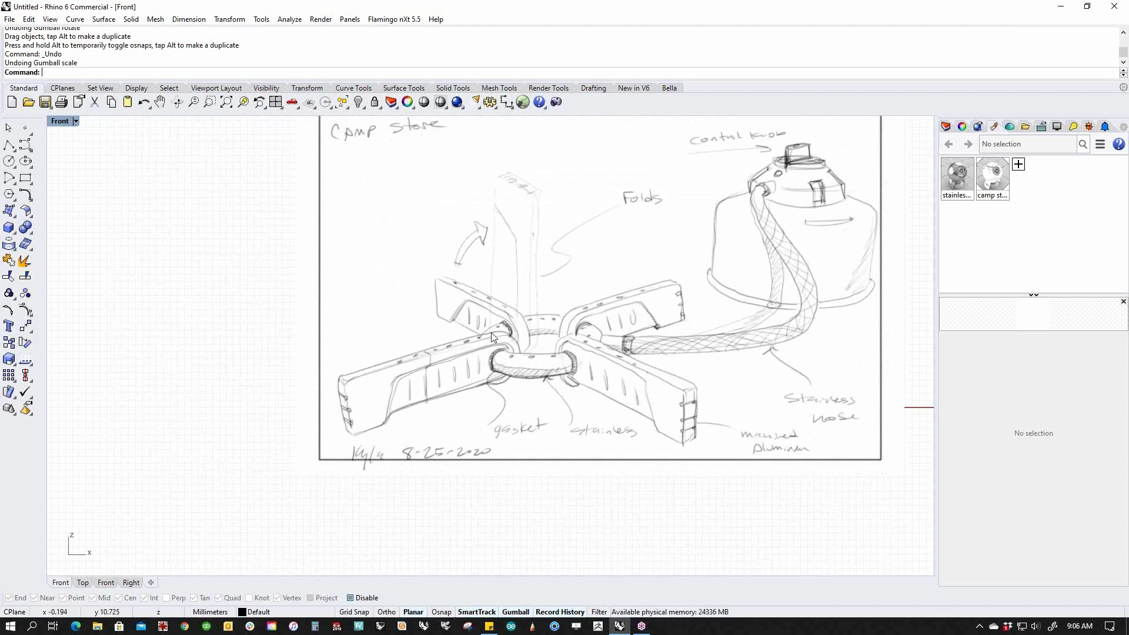
{"action": "left_click", "coordinate": [480, 287]}
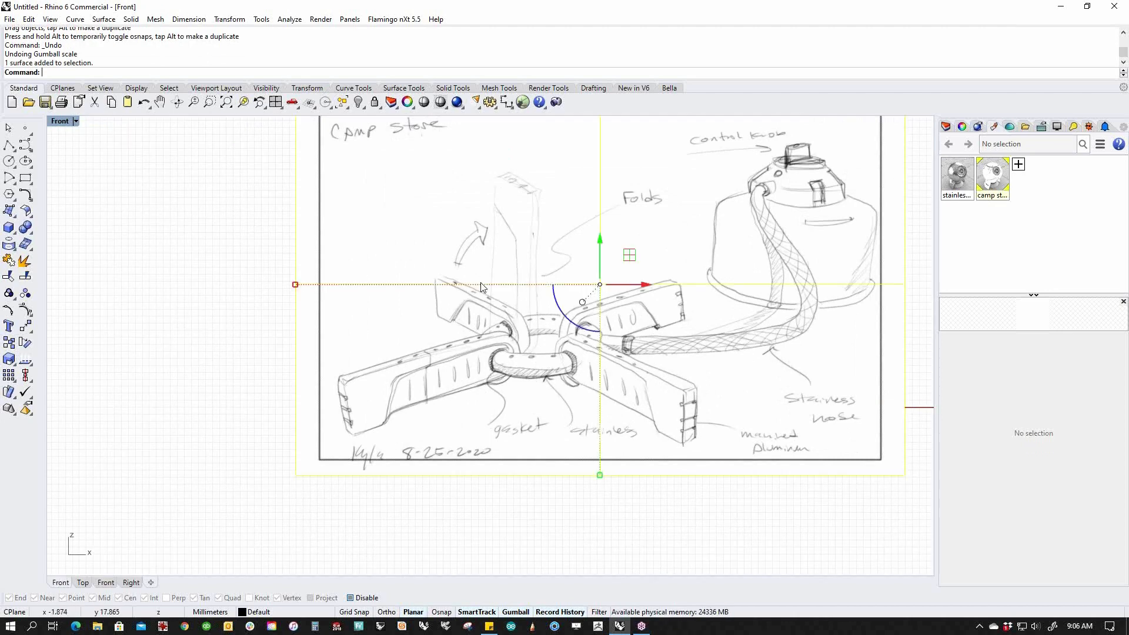
Hide the sketch picture and switch the viewport to the Top view.
{"action": "type", "text": "h"}
{"action": "key", "text": "Return"}
{"action": "right_click_drag", "start_coordinate": [428, 316], "coordinate": [412, 335]}
{"action": "type", "text": "Top"}
{"action": "key", "text": "Return"}
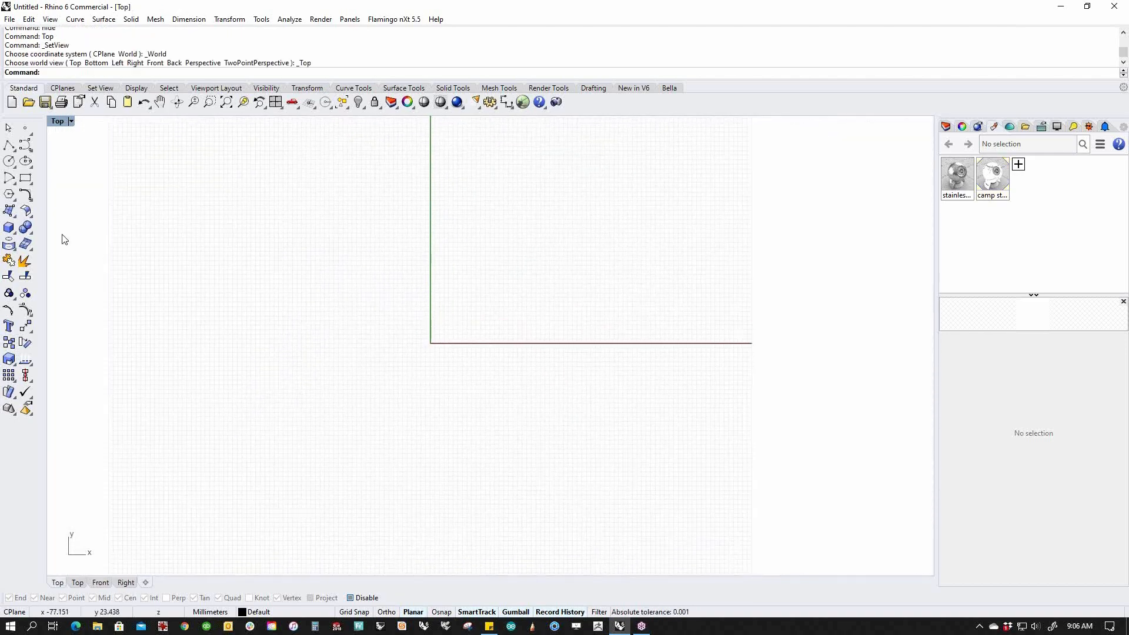
Create a torus centred at 0 with 2.25 diameter and 0.347 tube radius.
{"action": "left_click", "coordinate": [16, 235]}
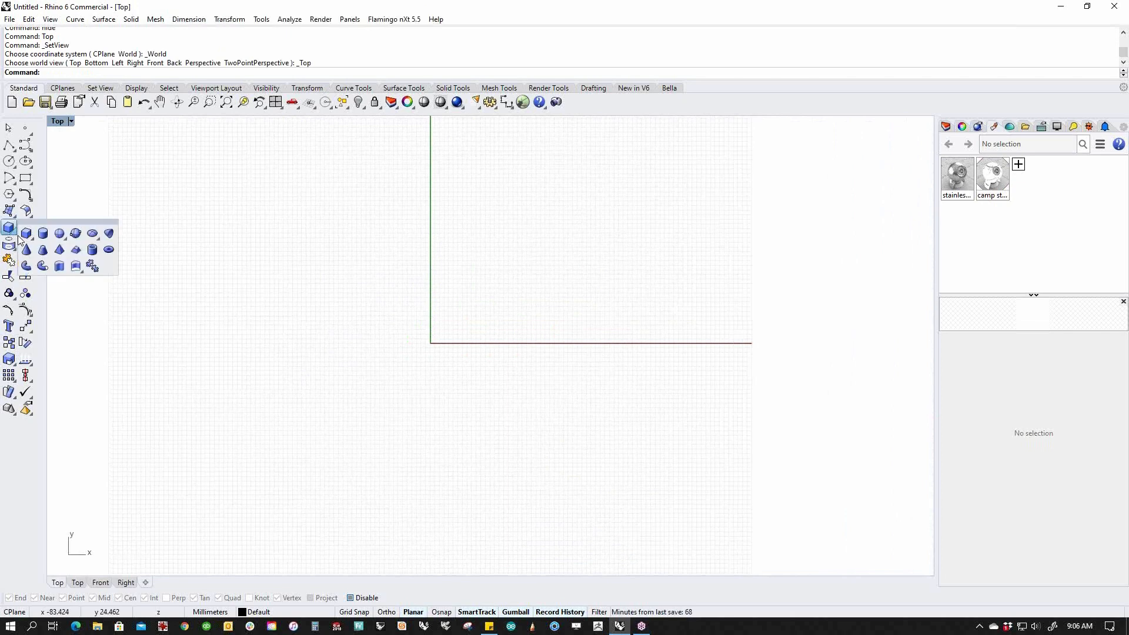
{"action": "left_click", "coordinate": [108, 250]}
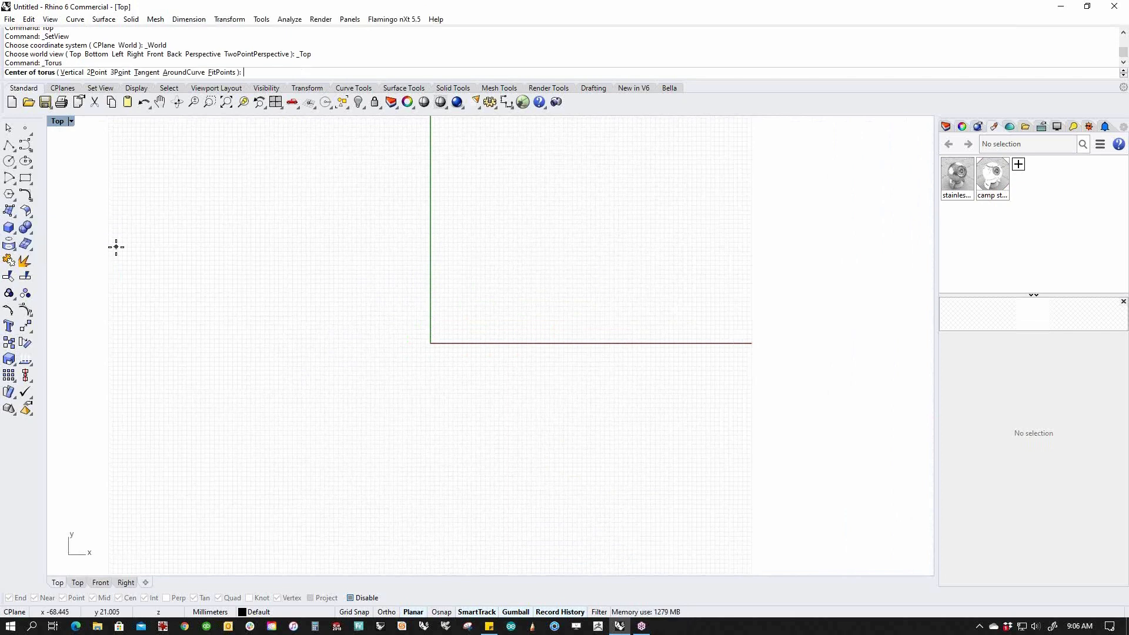
{"action": "type", "text": "0"}
{"action": "key", "text": "Return"}
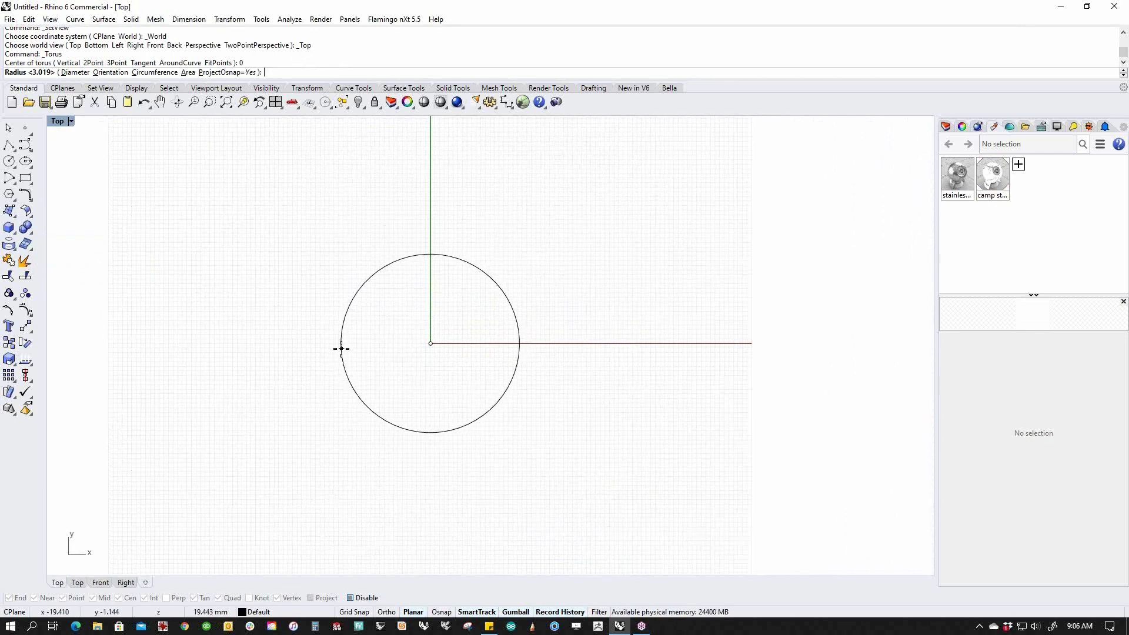
{"action": "left_click", "coordinate": [76, 72]}
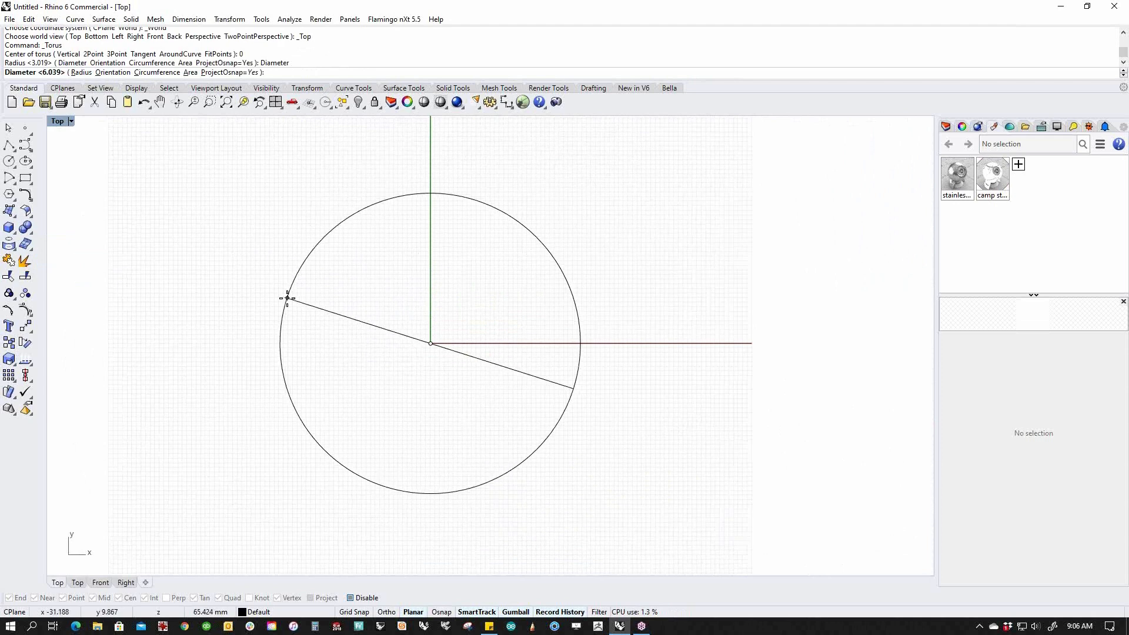
{"action": "type", "text": "2.25"}
{"action": "key", "text": "Return"}
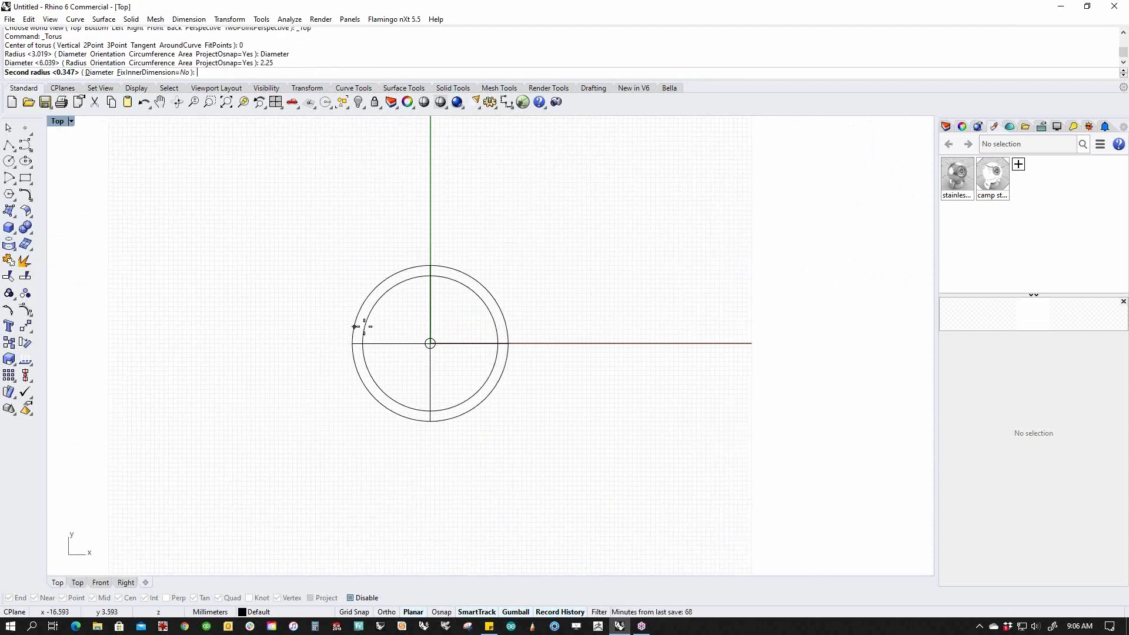
{"action": "scroll", "coordinate": [415, 334], "scroll_direction": "up", "scroll_amount": 13}
{"action": "scroll", "coordinate": [488, 373], "scroll_direction": "up", "scroll_amount": 7}
{"action": "scroll", "coordinate": [487, 374], "scroll_direction": "up", "scroll_amount": 8}
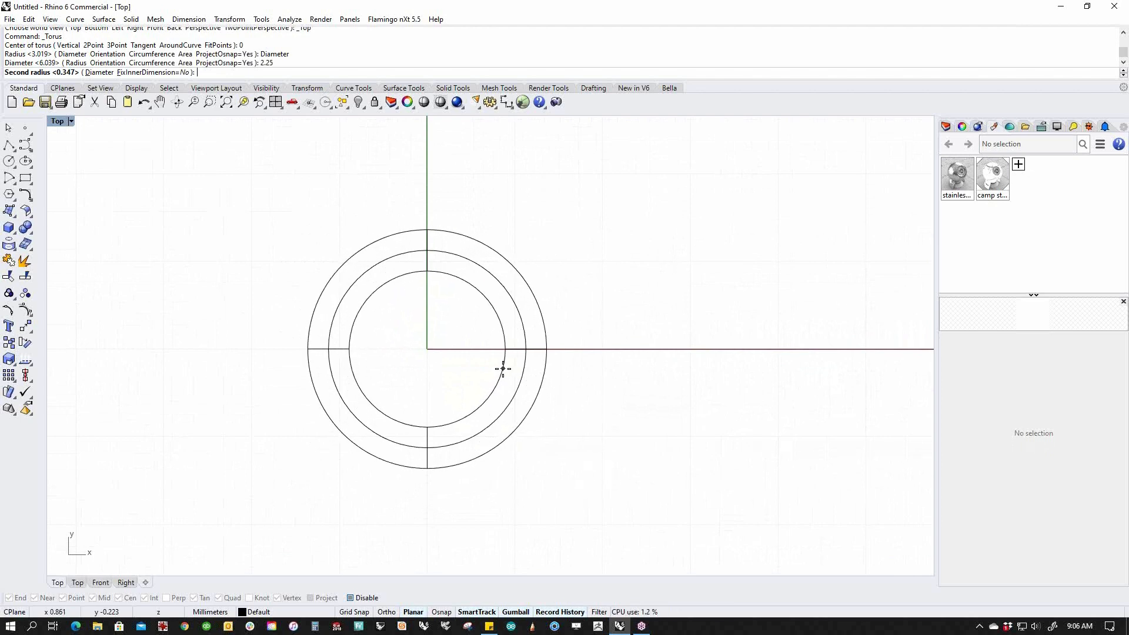
{"action": "left_click", "coordinate": [503, 368]}
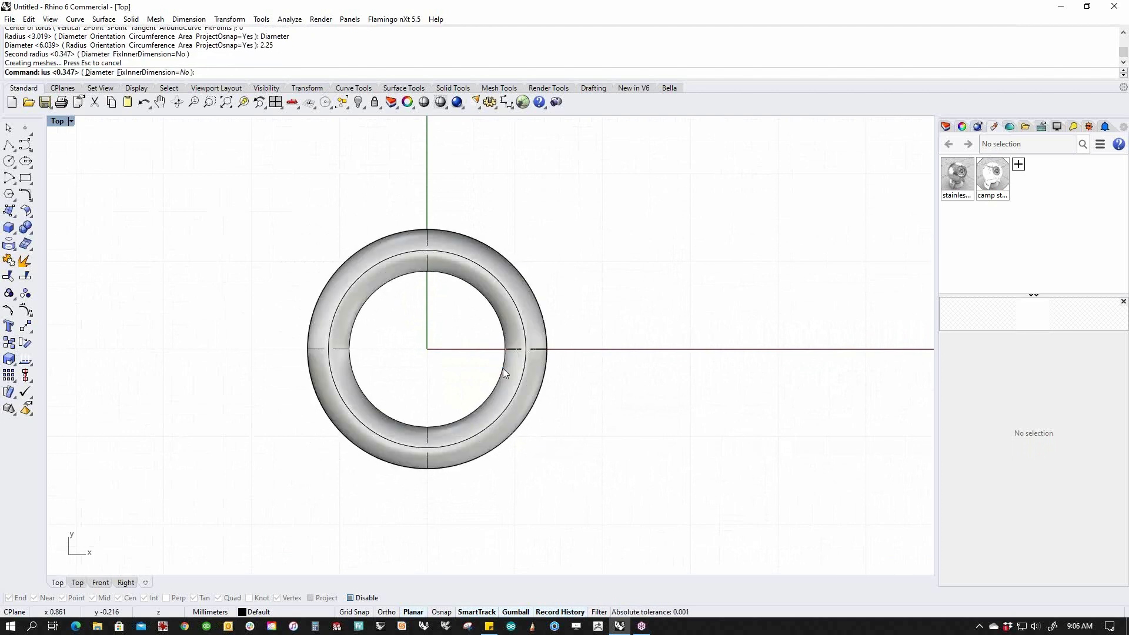
{"action": "key", "text": "ctrl+F4"}
Show the hidden sketch again and switch to the Front view.
{"action": "right_click_drag", "start_coordinate": [580, 390], "coordinate": [647, 395]}
{"action": "scroll", "coordinate": [438, 407], "scroll_direction": "up", "scroll_amount": 7}
{"action": "type", "text": "v"}
{"action": "key", "text": "Return"}
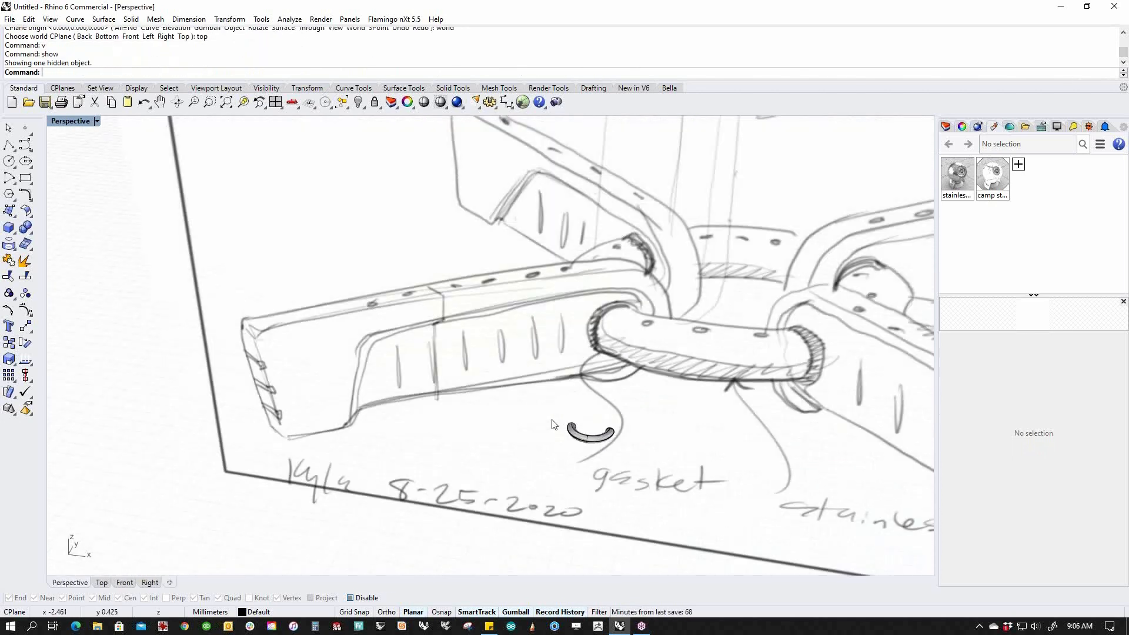
{"action": "right_click_drag", "start_coordinate": [551, 424], "coordinate": [487, 405], "text": "shift"}
{"action": "type", "text": "front"}
{"action": "key", "text": "Return"}
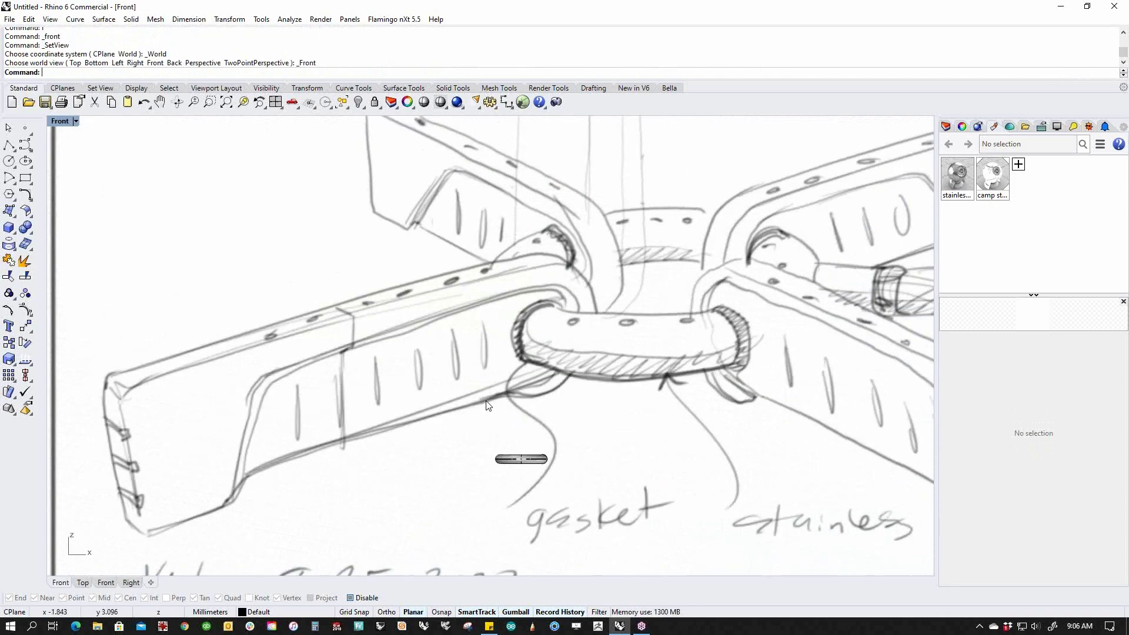
Shrink the sketch picture in several passes and move it so the stove surrounds the ring.
{"action": "mouse_move", "coordinate": [579, 372]}
{"action": "left_mouse_down"}
{"action": "mouse_move", "coordinate": [533, 384]}
{"action": "mouse_move", "coordinate": [534, 432]}
{"action": "left_mouse_up"}
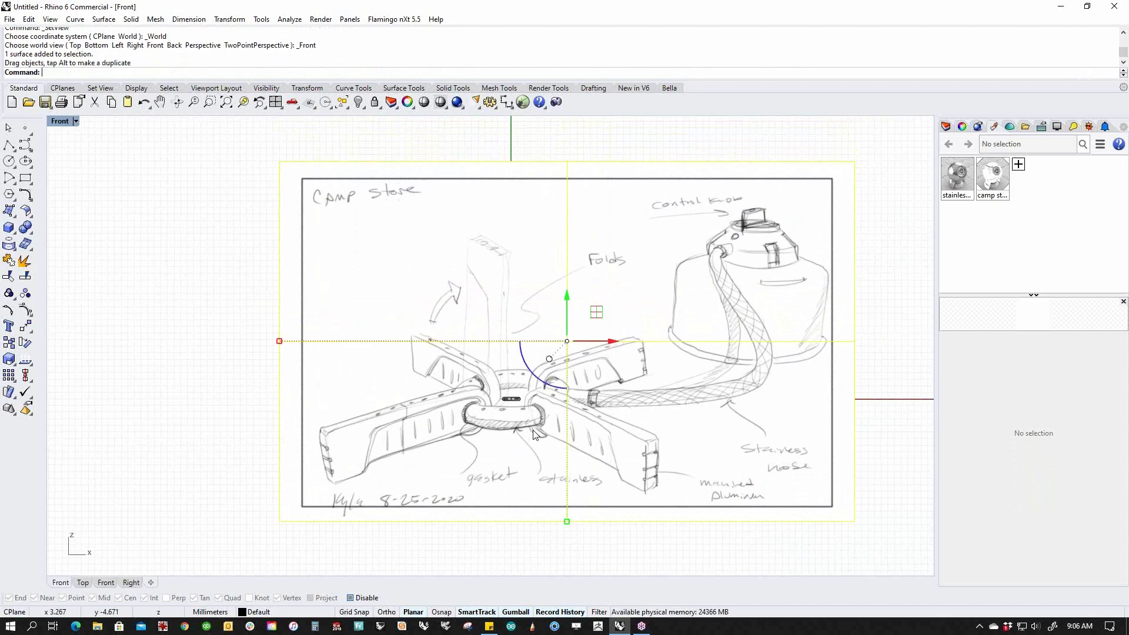
{"action": "mouse_move", "coordinate": [280, 341]}
{"action": "left_mouse_down", "text": "shift"}
{"action": "mouse_move", "coordinate": [484, 354]}
{"action": "mouse_move", "coordinate": [492, 394]}
{"action": "mouse_move", "coordinate": [464, 399]}
{"action": "mouse_move", "coordinate": [499, 393]}
{"action": "left_mouse_up", "text": "shift"}
{"action": "left_click", "coordinate": [549, 358]}
{"action": "left_click", "coordinate": [501, 351]}
{"action": "scroll", "coordinate": [435, 379], "scroll_direction": "up", "scroll_amount": 10}
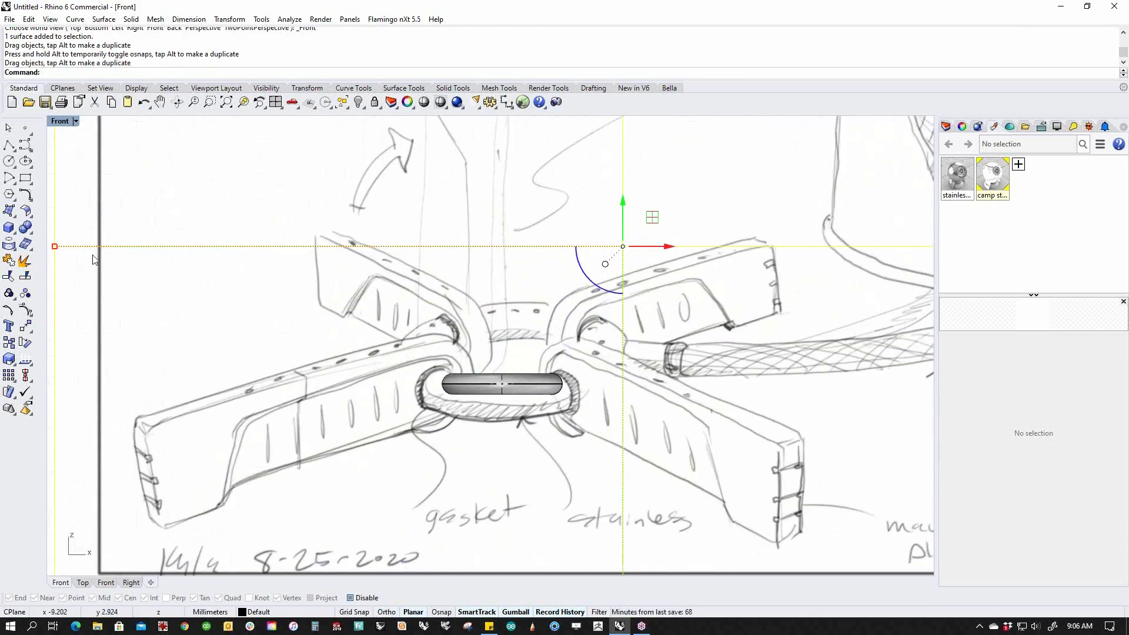
{"action": "left_click_drag", "start_coordinate": [55, 246], "coordinate": [222, 277], "text": "shift"}
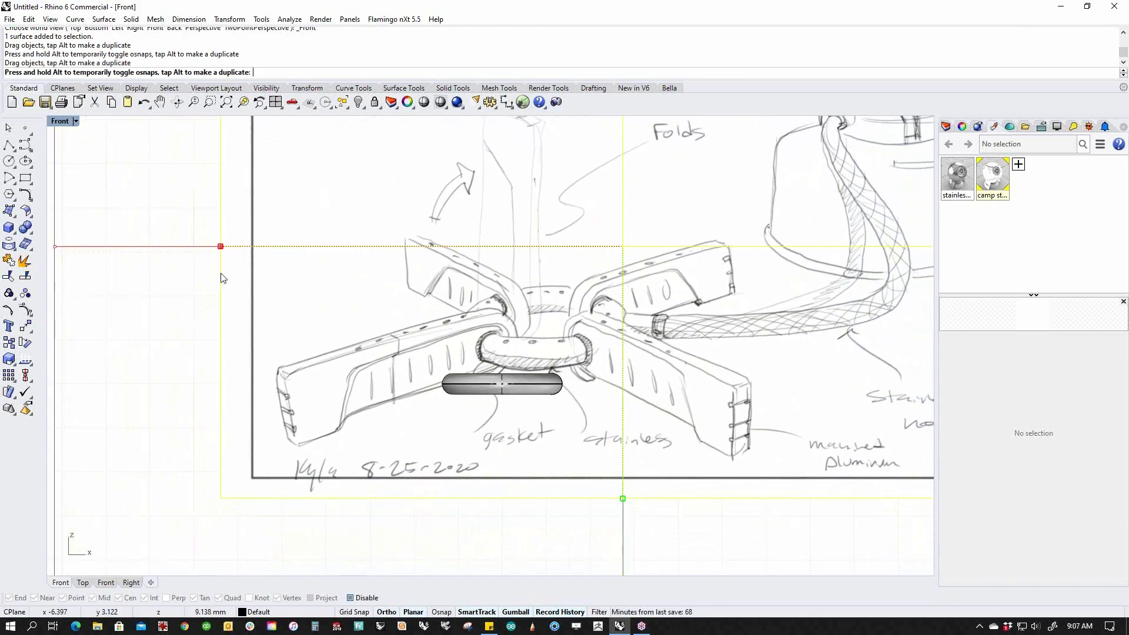
{"action": "mouse_move", "coordinate": [473, 330]}
{"action": "left_mouse_down"}
{"action": "mouse_move", "coordinate": [380, 362]}
{"action": "mouse_move", "coordinate": [438, 374]}
{"action": "left_mouse_up"}
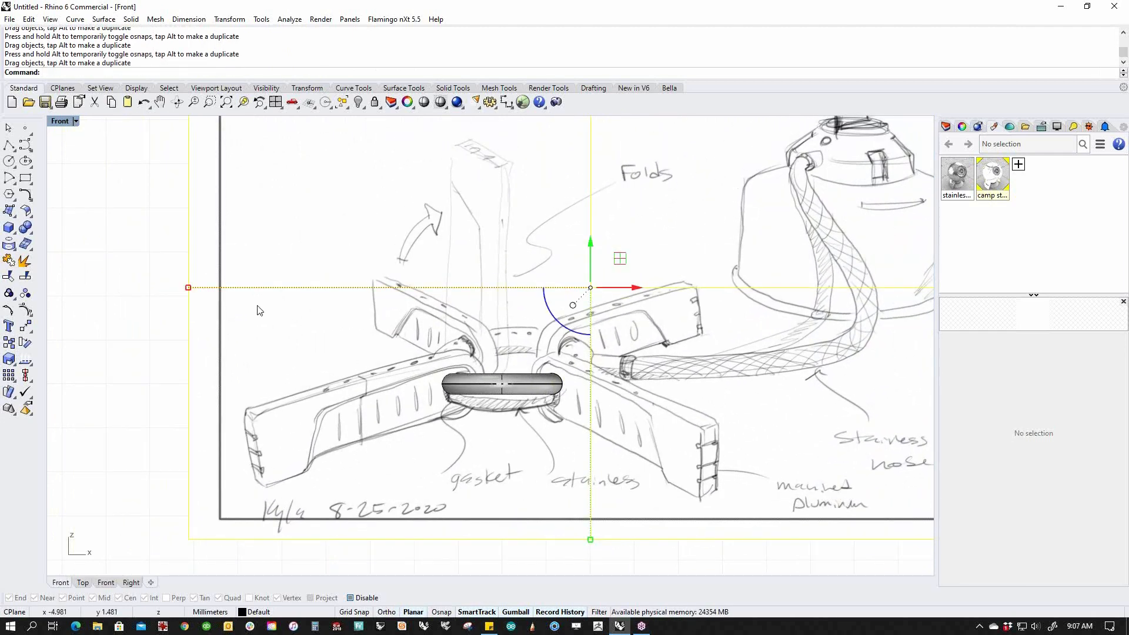
{"action": "left_click_drag", "start_coordinate": [189, 289], "coordinate": [386, 289], "text": "shift"}
{"action": "mouse_move", "coordinate": [504, 324]}
{"action": "left_mouse_down"}
{"action": "mouse_move", "coordinate": [456, 362]}
{"action": "mouse_move", "coordinate": [453, 348]}
{"action": "left_mouse_up"}
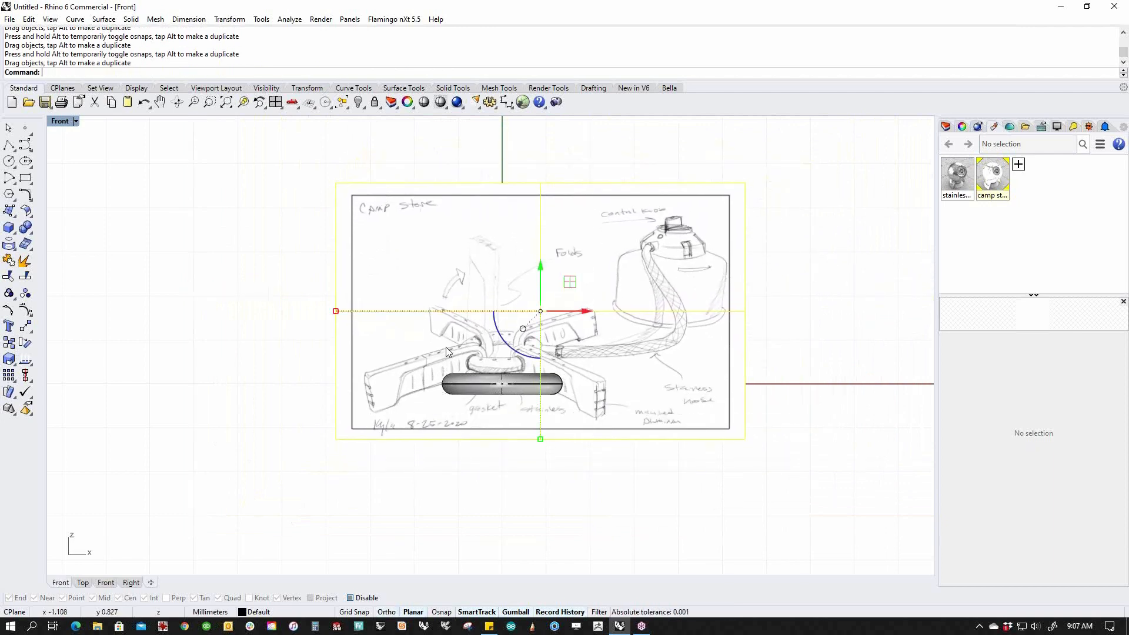
{"action": "left_click", "coordinate": [10, 146]}
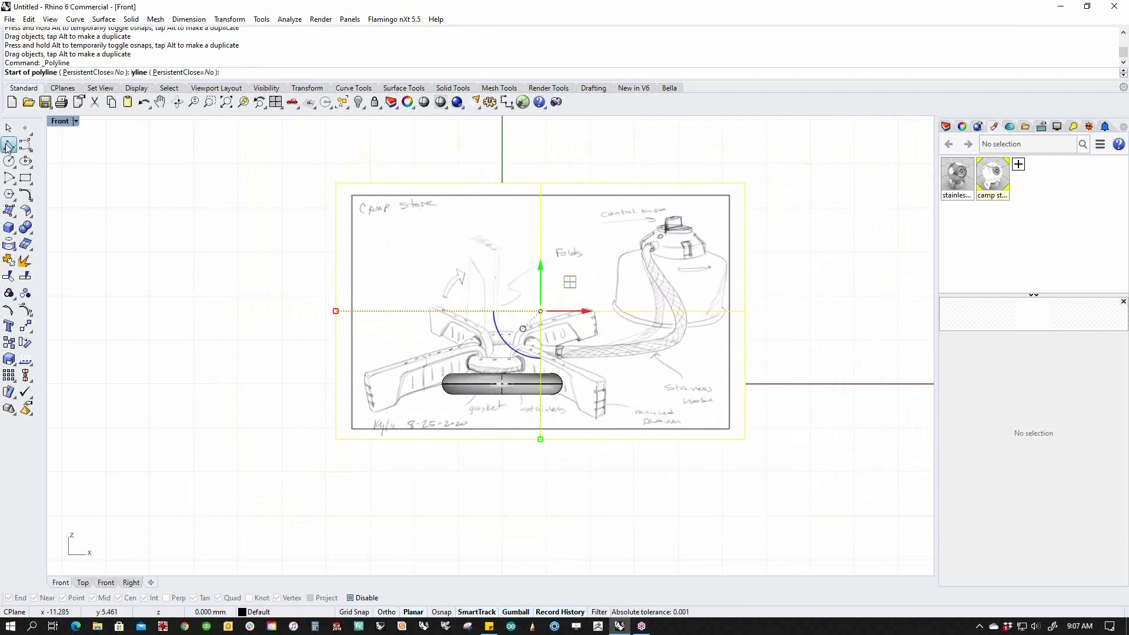
Draw two vertical guide lines rising from the torus's left and right ends.
{"action": "left_click", "coordinate": [442, 383]}
{"action": "left_click", "coordinate": [442, 304]}
{"action": "key", "text": "Return"}
{"action": "key", "text": "Return"}
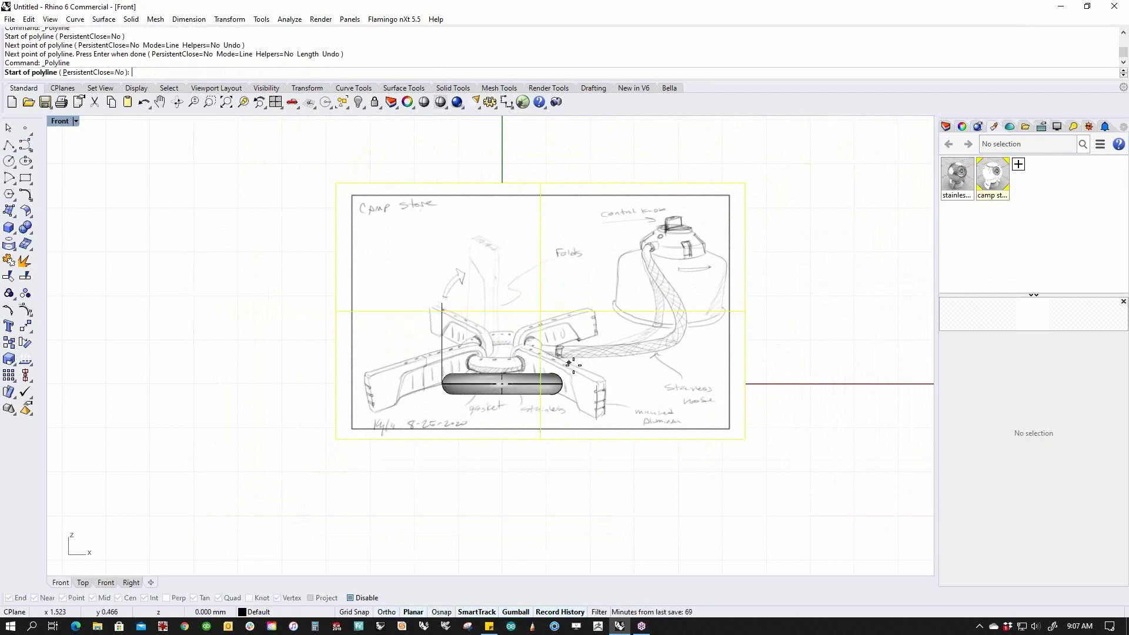
{"action": "left_click", "coordinate": [562, 383]}
{"action": "left_click", "coordinate": [562, 298]}
{"action": "key", "text": "Return"}
Move the gumball pivot onto the ring centre and enlarge the sketch around it.
{"action": "left_click", "coordinate": [527, 351]}
{"action": "scroll", "coordinate": [527, 351], "scroll_direction": "up", "scroll_amount": 3}
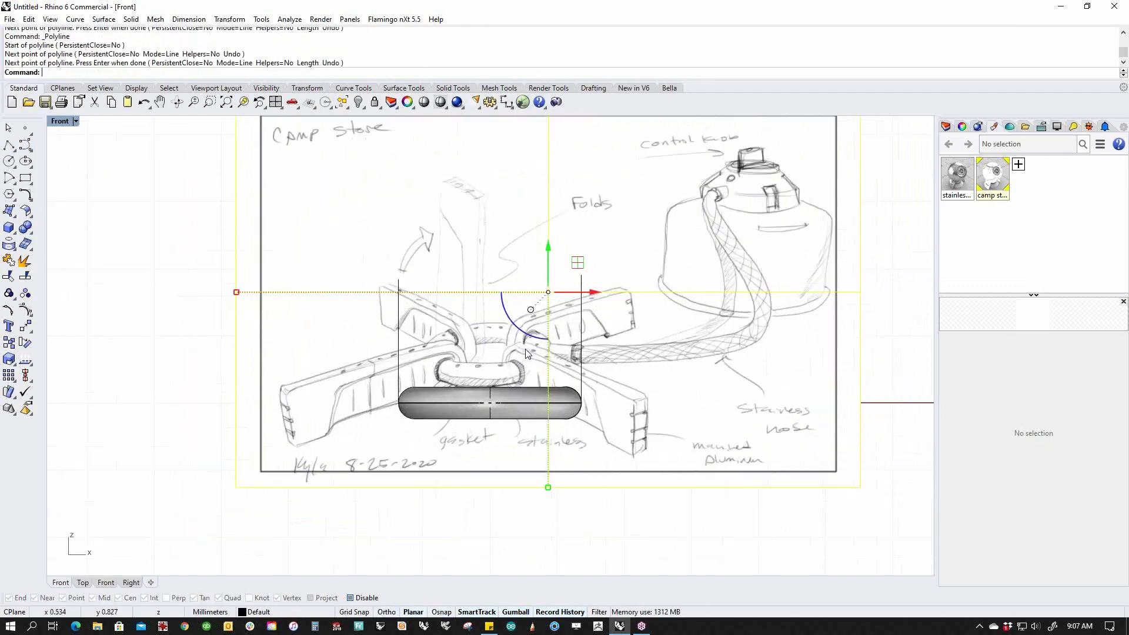
{"action": "scroll", "coordinate": [525, 350], "scroll_direction": "up", "scroll_amount": 1}
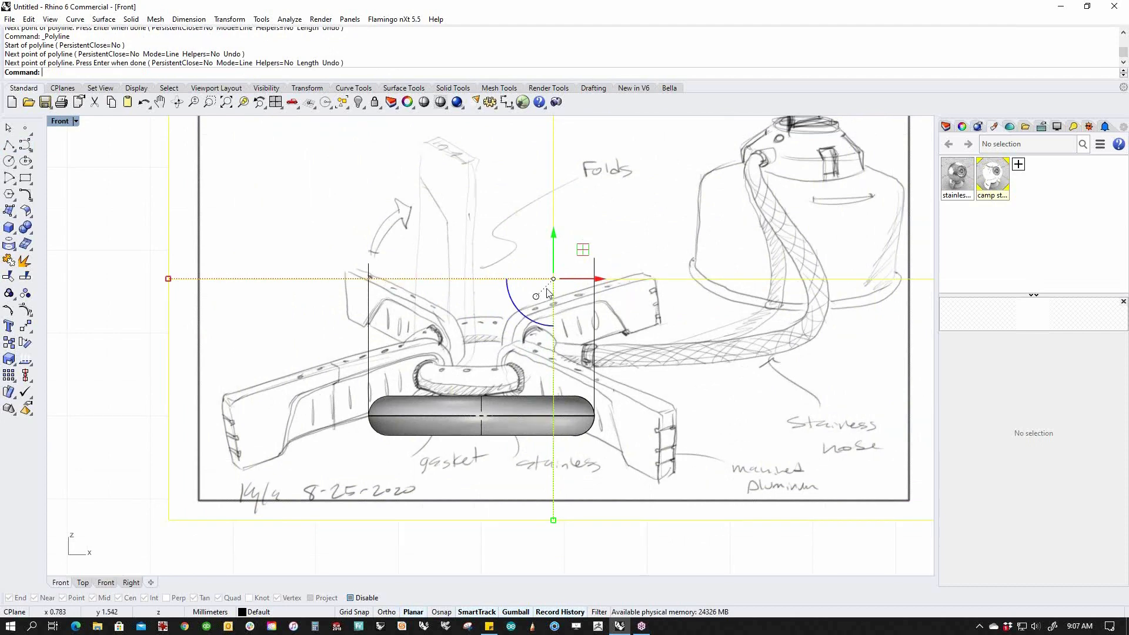
{"action": "left_click_drag", "start_coordinate": [553, 279], "coordinate": [479, 354], "text": "ctrl"}
{"action": "left_click_drag", "start_coordinate": [553, 279], "coordinate": [486, 330], "text": "ctrl"}
{"action": "left_click_drag", "start_coordinate": [583, 280], "coordinate": [471, 280], "text": "ctrl"}
{"action": "left_click_drag", "start_coordinate": [472, 237], "coordinate": [471, 353], "text": "ctrl"}
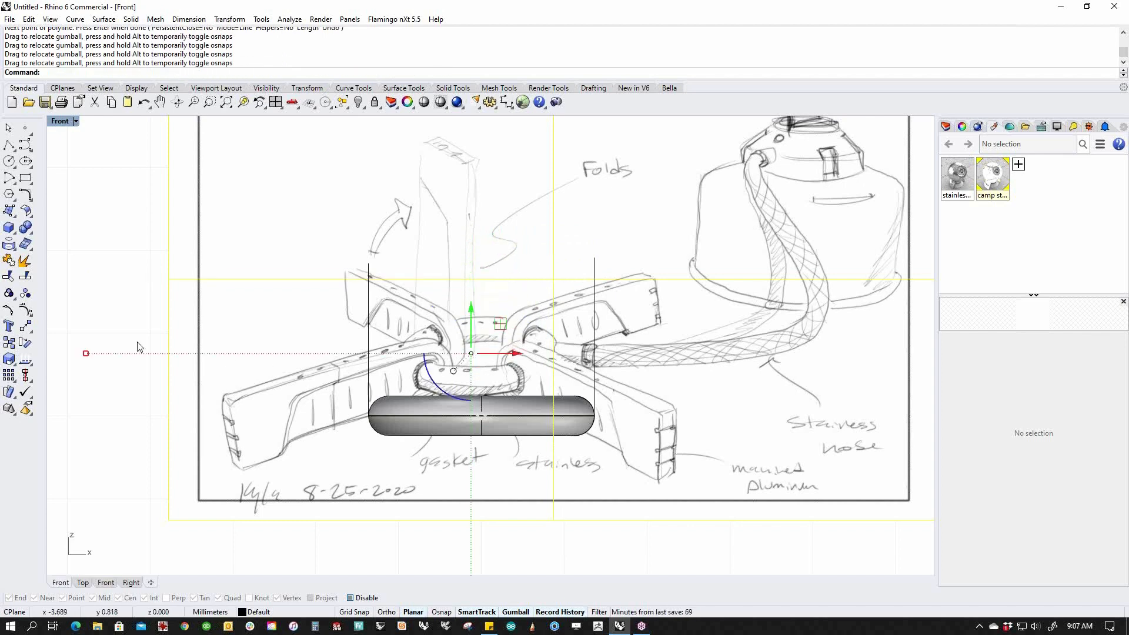
{"action": "mouse_move", "coordinate": [88, 357]}
{"action": "left_mouse_down", "text": "shift"}
{"action": "mouse_move", "coordinate": [69, 356]}
{"action": "mouse_move", "coordinate": [66, 369]}
{"action": "left_mouse_up", "text": "shift"}
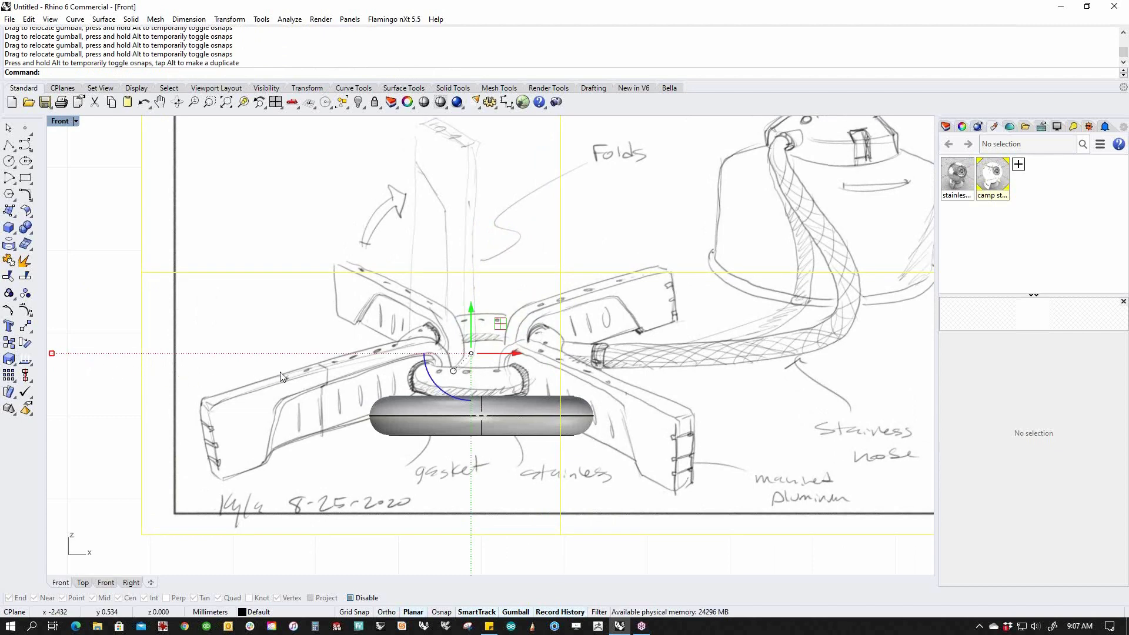
Shift the sketch behind the ring and enlarge it further to fit the gasket.
{"action": "key", "text": "Return"}
{"action": "scroll", "coordinate": [516, 345], "scroll_direction": "up", "scroll_amount": 3}
{"action": "mouse_move", "coordinate": [517, 346]}
{"action": "left_mouse_down"}
{"action": "mouse_move", "coordinate": [579, 312]}
{"action": "mouse_move", "coordinate": [585, 294]}
{"action": "left_mouse_up"}
{"action": "key", "text": "Return"}
{"action": "scroll", "coordinate": [420, 397], "scroll_direction": "up", "scroll_amount": 5}
{"action": "scroll", "coordinate": [170, 368], "scroll_direction": "down", "scroll_amount": 6}
{"action": "right_click_drag", "start_coordinate": [227, 367], "coordinate": [261, 372]}
{"action": "left_click_drag", "start_coordinate": [247, 366], "coordinate": [159, 395], "text": "shift"}
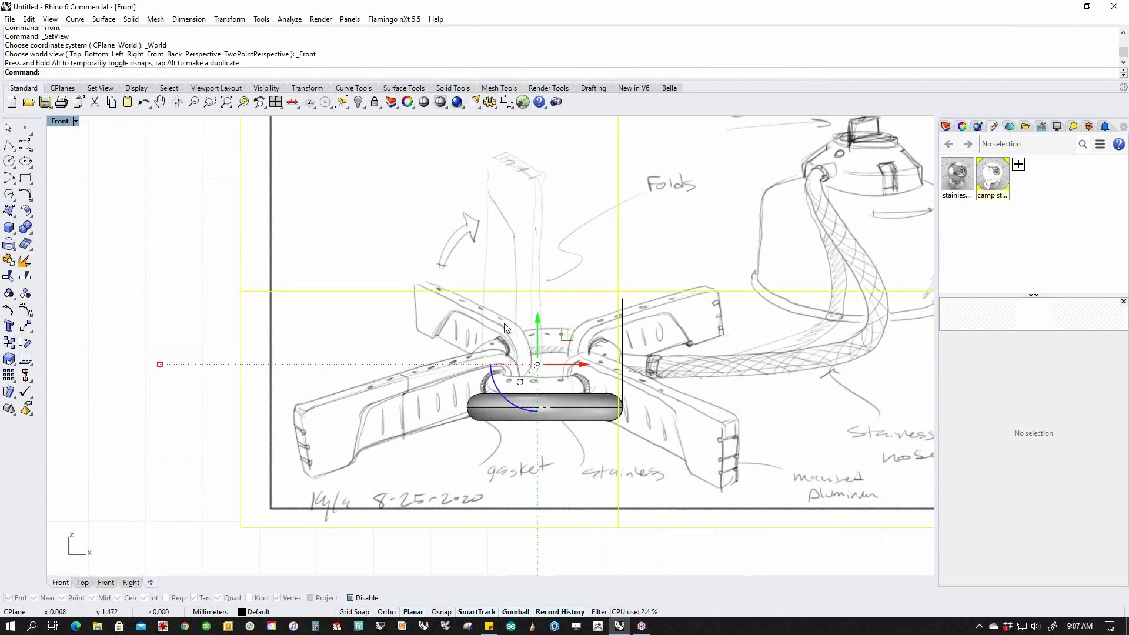
{"action": "scroll", "coordinate": [479, 375], "scroll_direction": "down", "scroll_amount": 5}
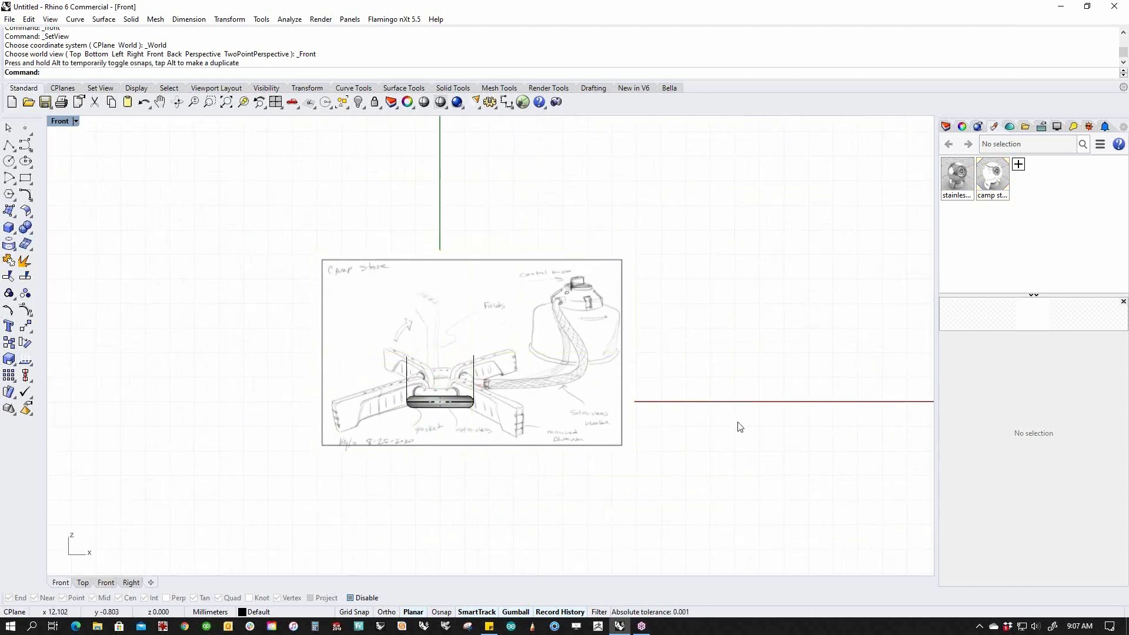
In Perspective, push the sketch picture back behind the torus ring.
{"action": "key", "text": "ctrl+F4"}
{"action": "mouse_move", "coordinate": [511, 413]}
{"action": "right_mouse_down"}
{"action": "mouse_move", "coordinate": [577, 385]}
{"action": "mouse_move", "coordinate": [448, 411]}
{"action": "right_mouse_up"}
{"action": "left_click", "coordinate": [628, 374]}
{"action": "left_click_drag", "start_coordinate": [631, 348], "coordinate": [821, 318]}
{"action": "left_click", "coordinate": [565, 409]}
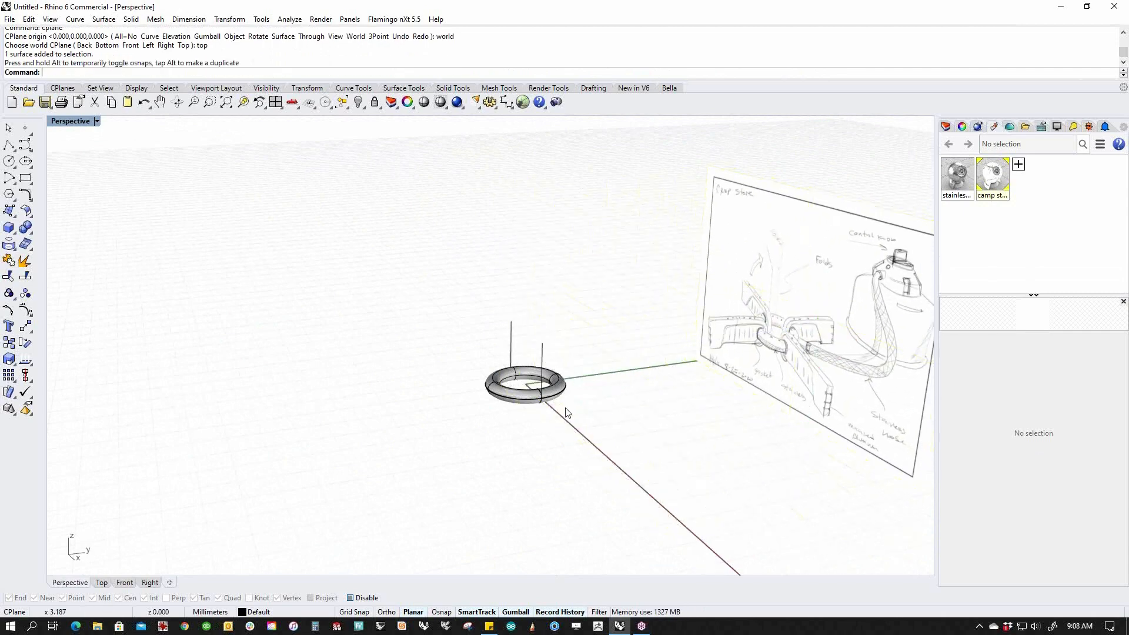
{"action": "mouse_move", "coordinate": [565, 409]}
{"action": "right_mouse_down"}
{"action": "mouse_move", "coordinate": [657, 395]}
{"action": "mouse_move", "coordinate": [481, 433]}
{"action": "right_mouse_up"}
{"action": "left_click", "coordinate": [838, 322]}
{"action": "mouse_move", "coordinate": [855, 324]}
{"action": "left_mouse_down"}
{"action": "mouse_move", "coordinate": [555, 360]}
{"action": "mouse_move", "coordinate": [593, 365]}
{"action": "left_mouse_up"}
{"action": "right_click_drag", "start_coordinate": [494, 424], "coordinate": [541, 377]}
{"action": "left_click_drag", "start_coordinate": [532, 367], "coordinate": [776, 335]}
{"action": "left_click", "coordinate": [668, 421]}
{"action": "right_click_drag", "start_coordinate": [669, 425], "coordinate": [666, 374]}
In the Front view, lower the sketch slightly to align with the gasket.
{"action": "type", "text": "f"}
{"action": "key", "text": "Return"}
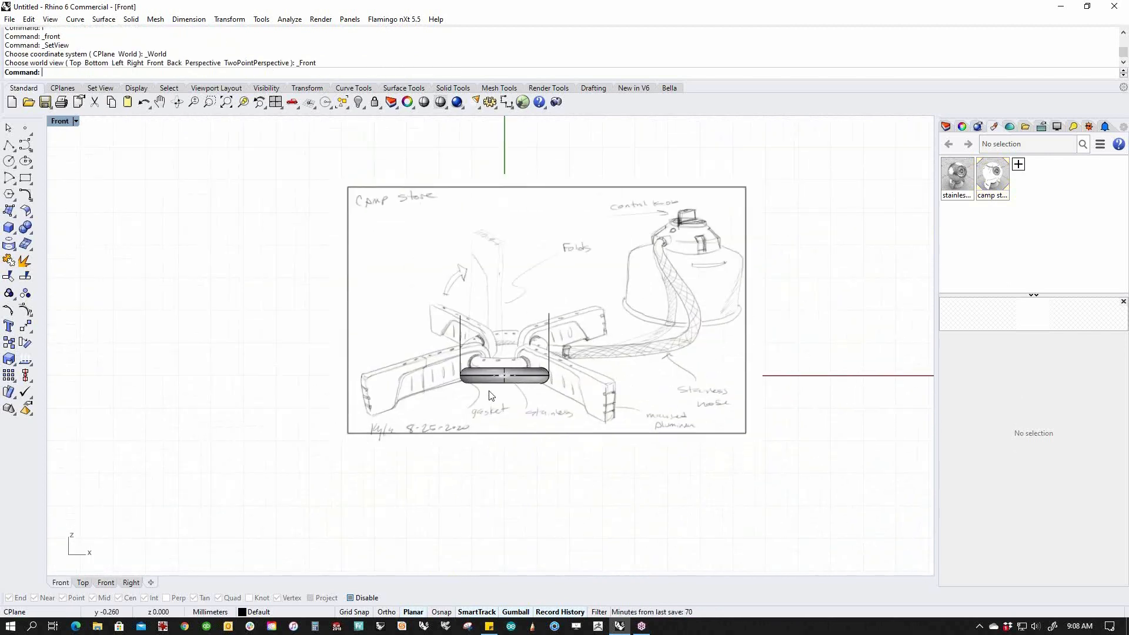
{"action": "left_click", "coordinate": [522, 402]}
{"action": "left_click_drag", "start_coordinate": [501, 306], "coordinate": [501, 327]}
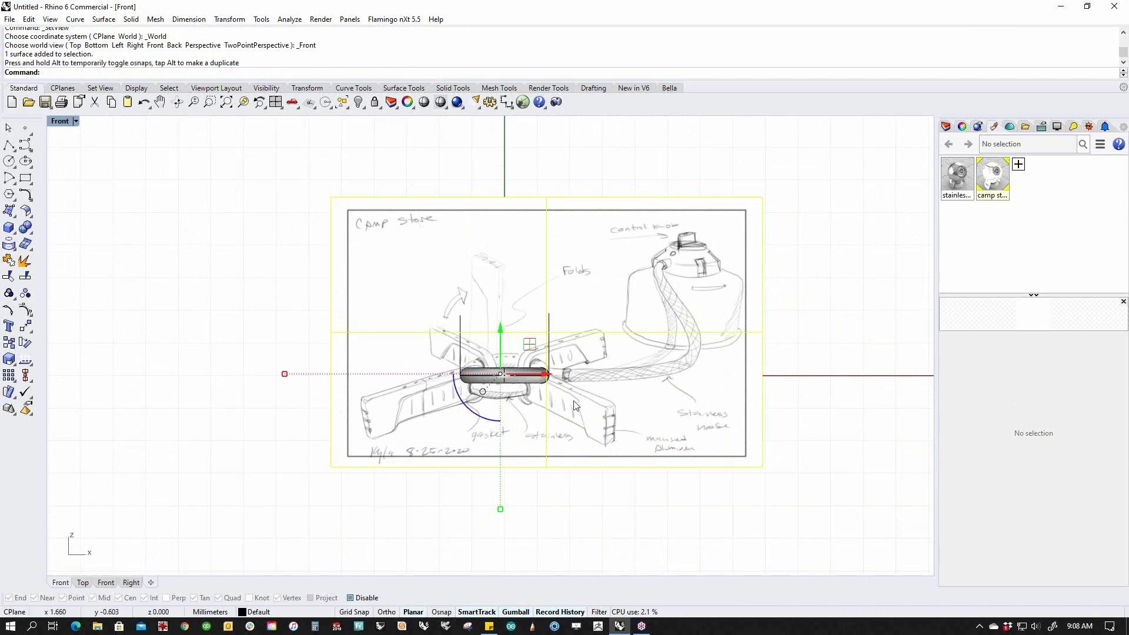
{"action": "left_click", "coordinate": [774, 398]}
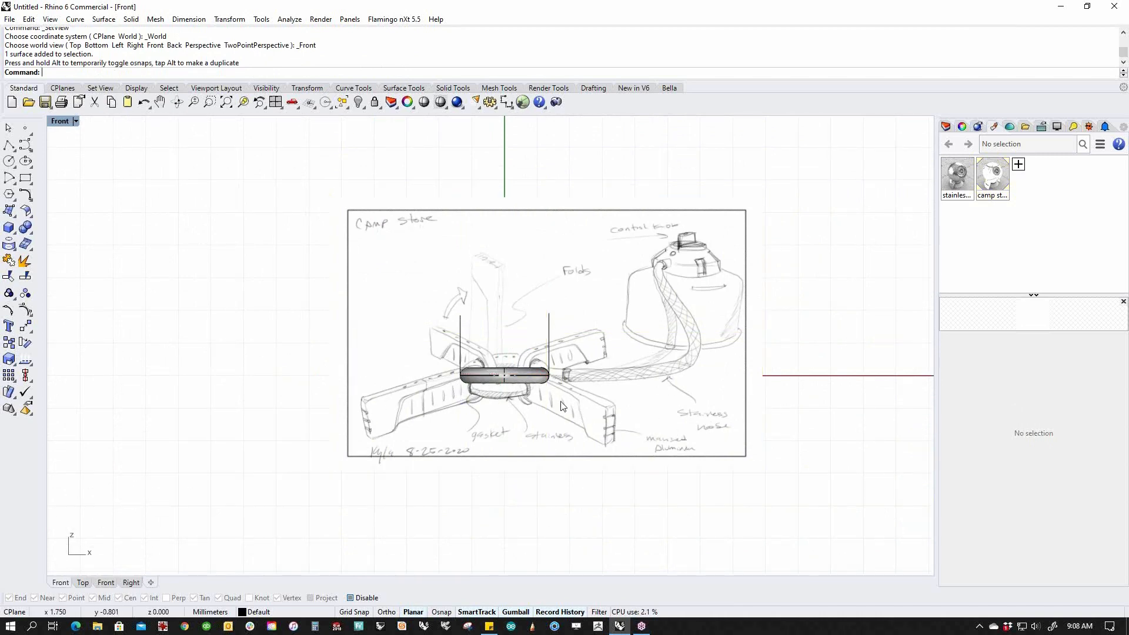
{"action": "scroll", "coordinate": [505, 385], "scroll_direction": "up", "scroll_amount": 5}
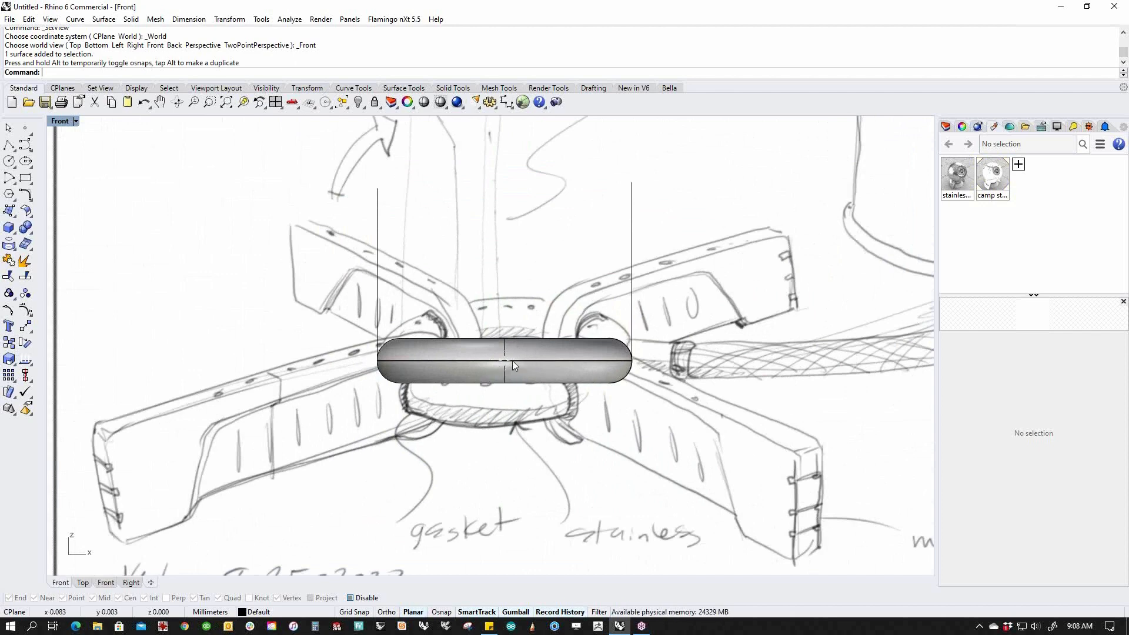
{"action": "key", "text": "ctrl+F4"}
{"action": "scroll", "coordinate": [467, 366], "scroll_direction": "up", "scroll_amount": 6}
{"action": "scroll", "coordinate": [467, 370], "scroll_direction": "up", "scroll_amount": 2}
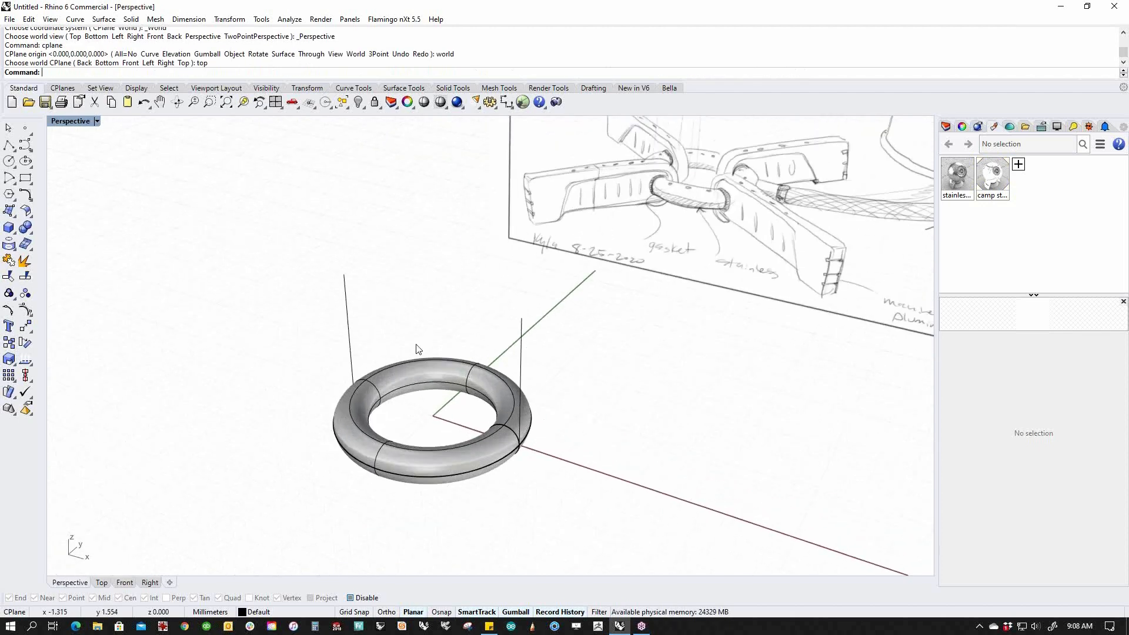
Start a torus at the origin with 2.250 diameter, toggling FixInnerDimension on and off.
{"action": "left_click", "coordinate": [14, 233]}
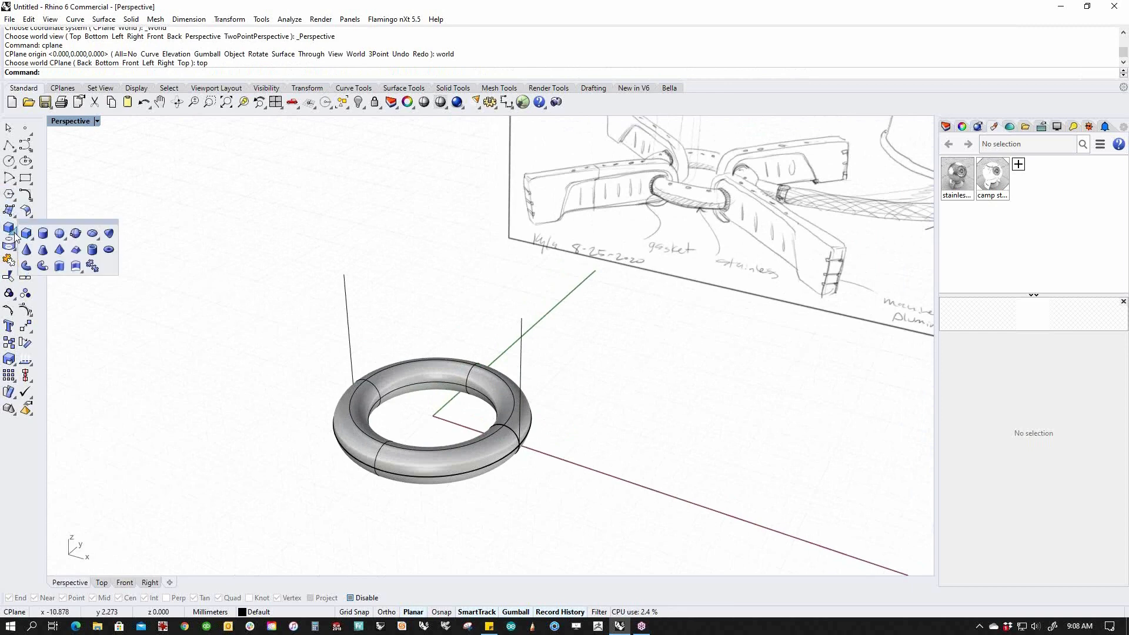
{"action": "left_click", "coordinate": [108, 249]}
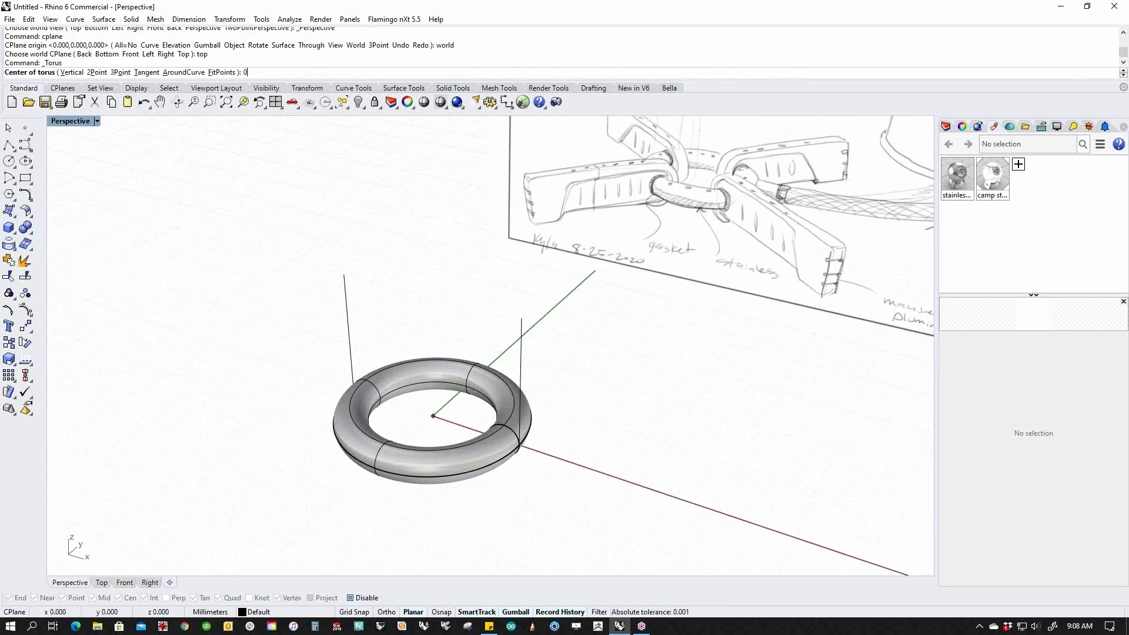
{"action": "type", "text": "0"}
{"action": "key", "text": "Return"}
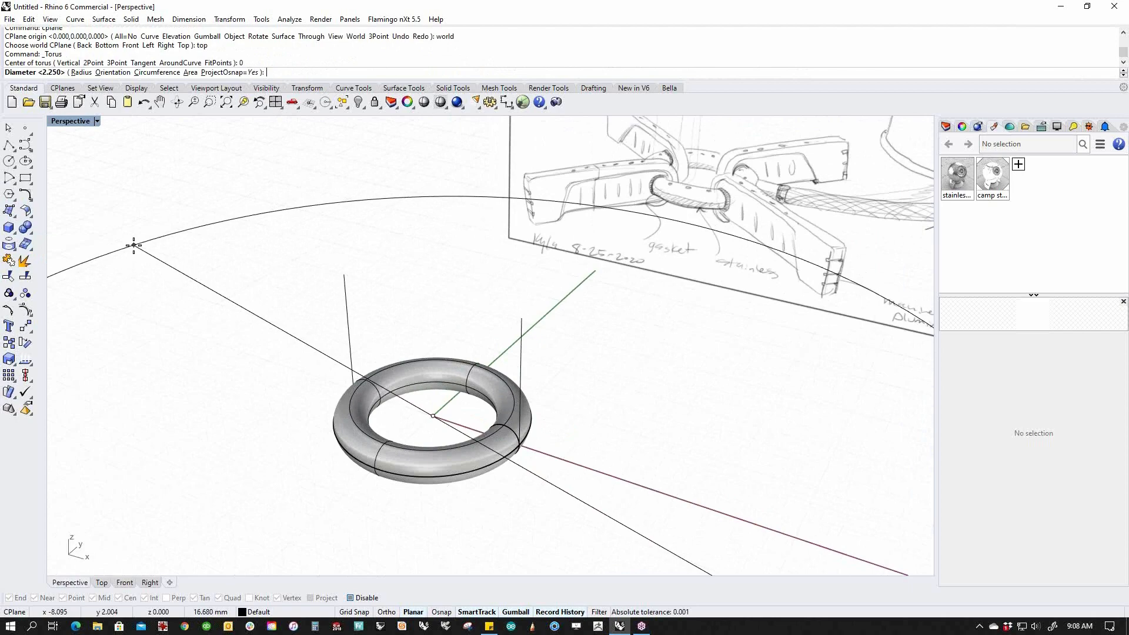
{"action": "key", "text": "Return"}
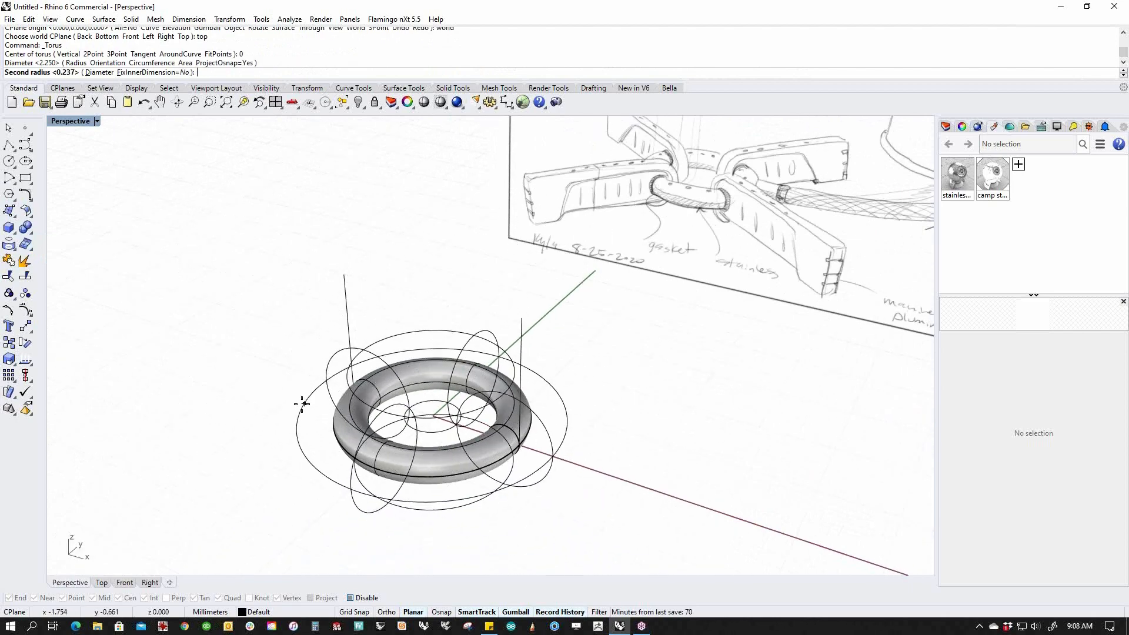
{"action": "type", "text": "f"}
{"action": "key", "text": "Return"}
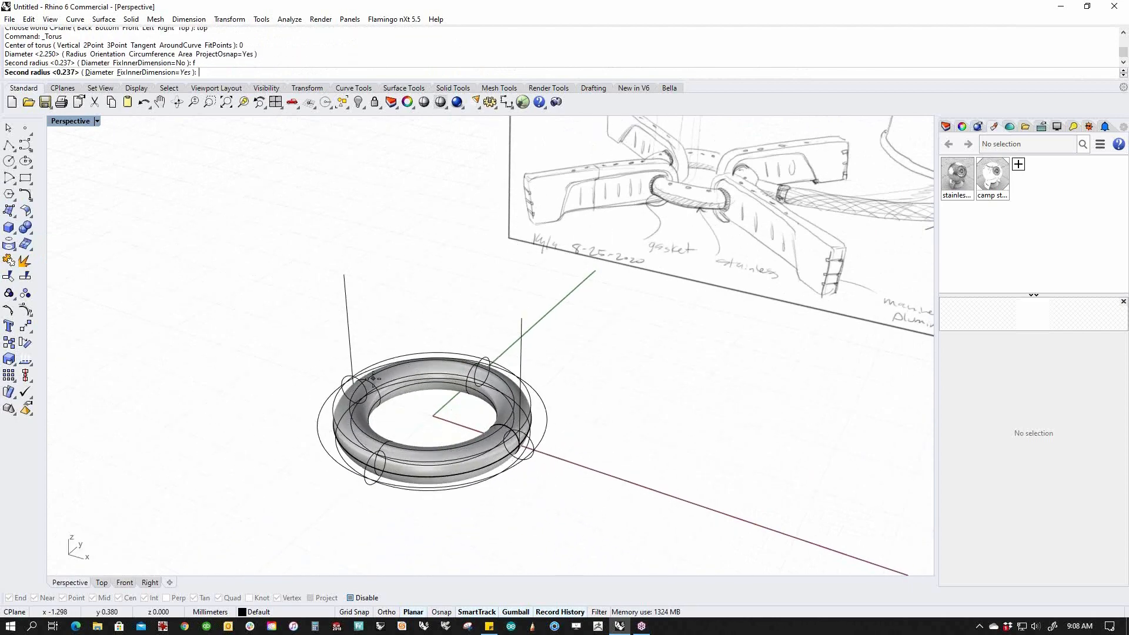
{"action": "right_click_drag", "start_coordinate": [348, 385], "coordinate": [383, 367]}
{"action": "type", "text": "f"}
{"action": "key", "text": "Return"}
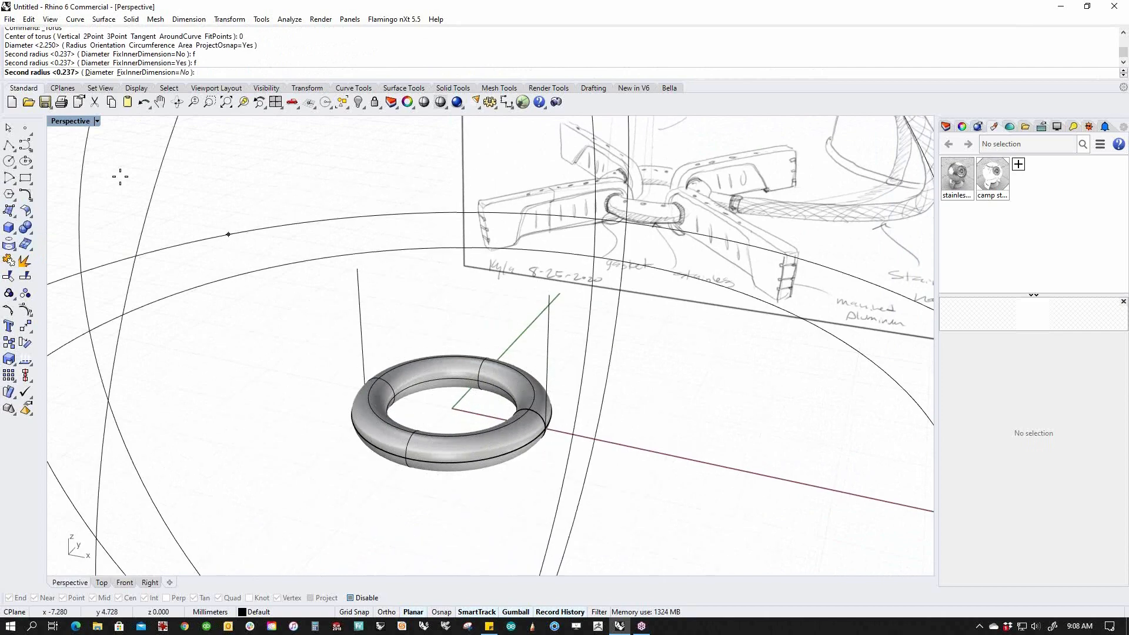
From the Front view, set the torus tube thickness to match the sketched gasket.
{"action": "left_click", "coordinate": [71, 122]}
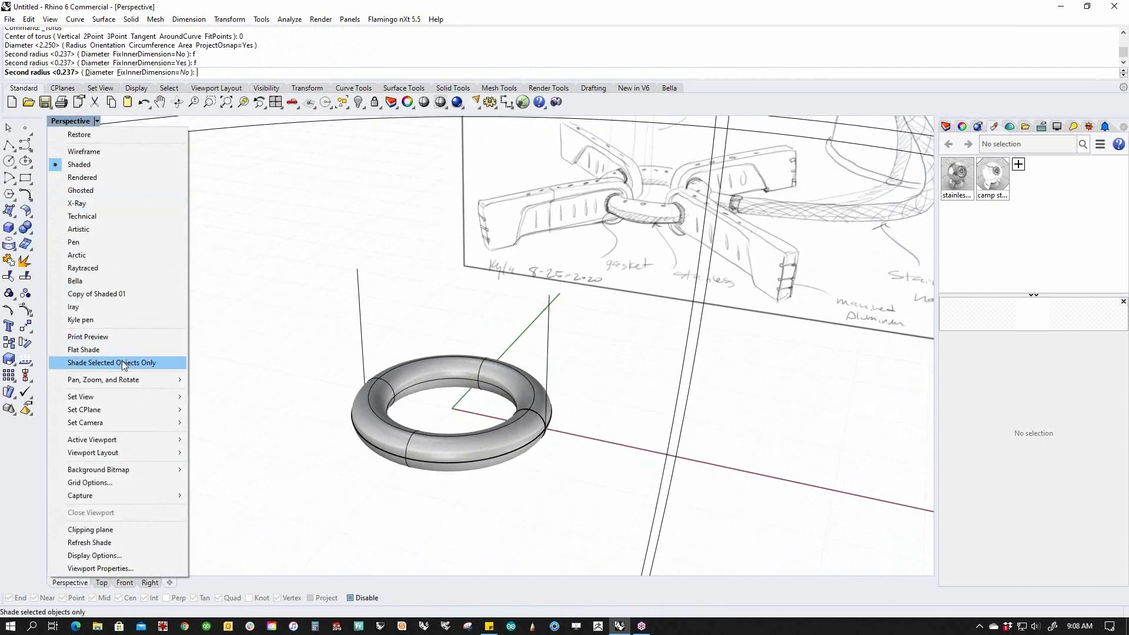
{"action": "mouse_move", "coordinate": [132, 397]}
{"action": "left_click", "coordinate": [214, 465]}
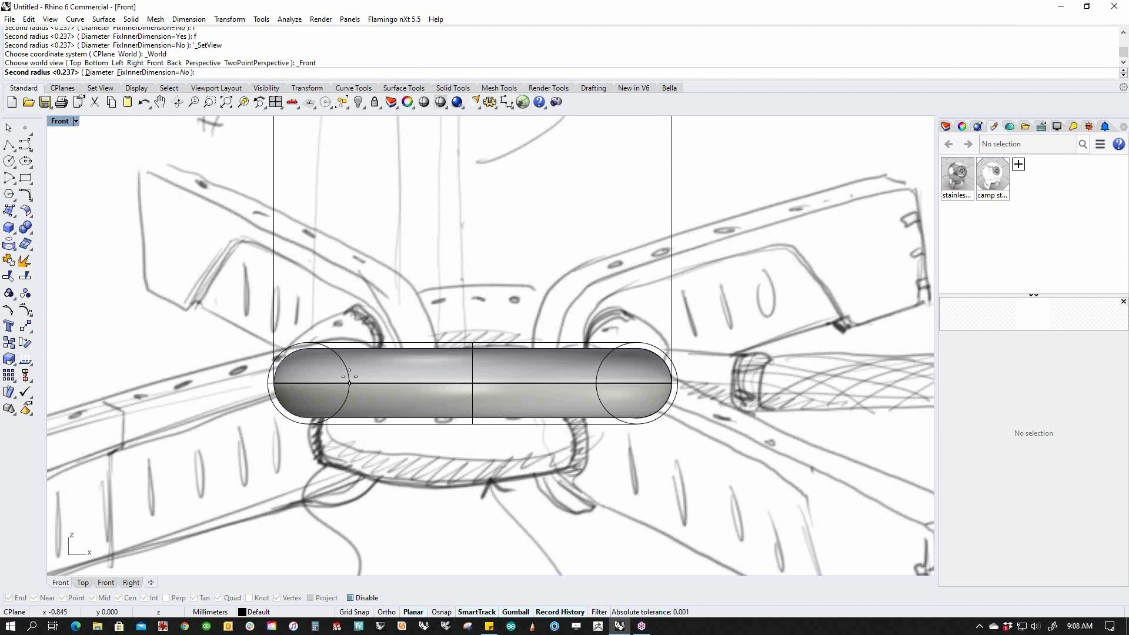
{"action": "left_click", "coordinate": [349, 381]}
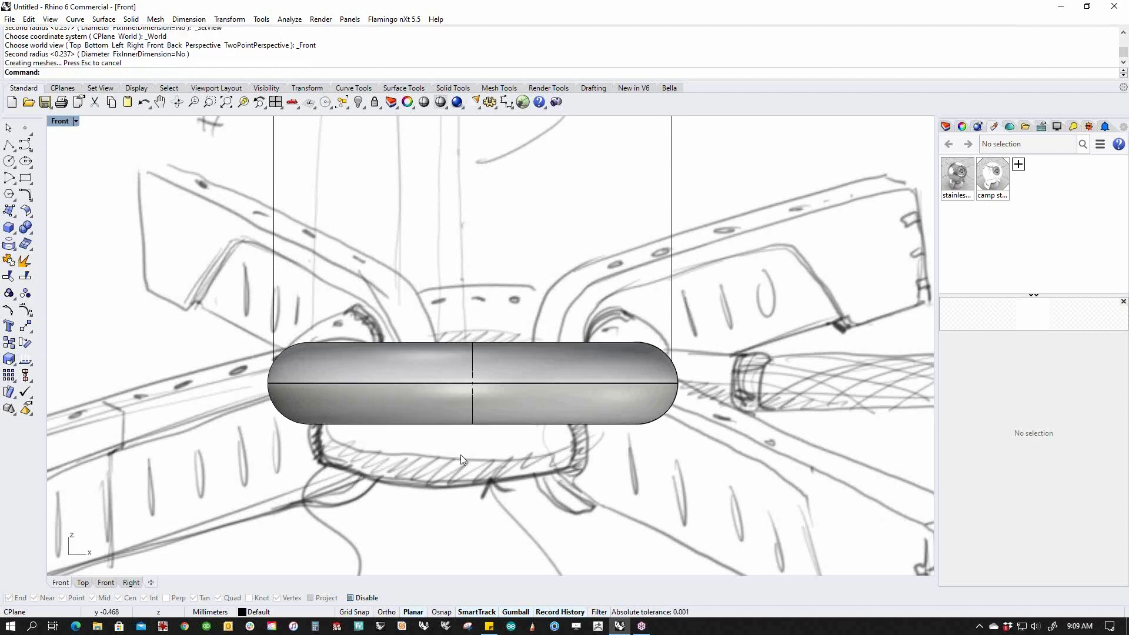
Undo an accidental upward move of the sketch picture and return to Perspective.
{"action": "left_click", "coordinate": [486, 450]}
{"action": "left_click_drag", "start_coordinate": [486, 451], "coordinate": [447, 380]}
{"action": "key", "text": "ctrl+z"}
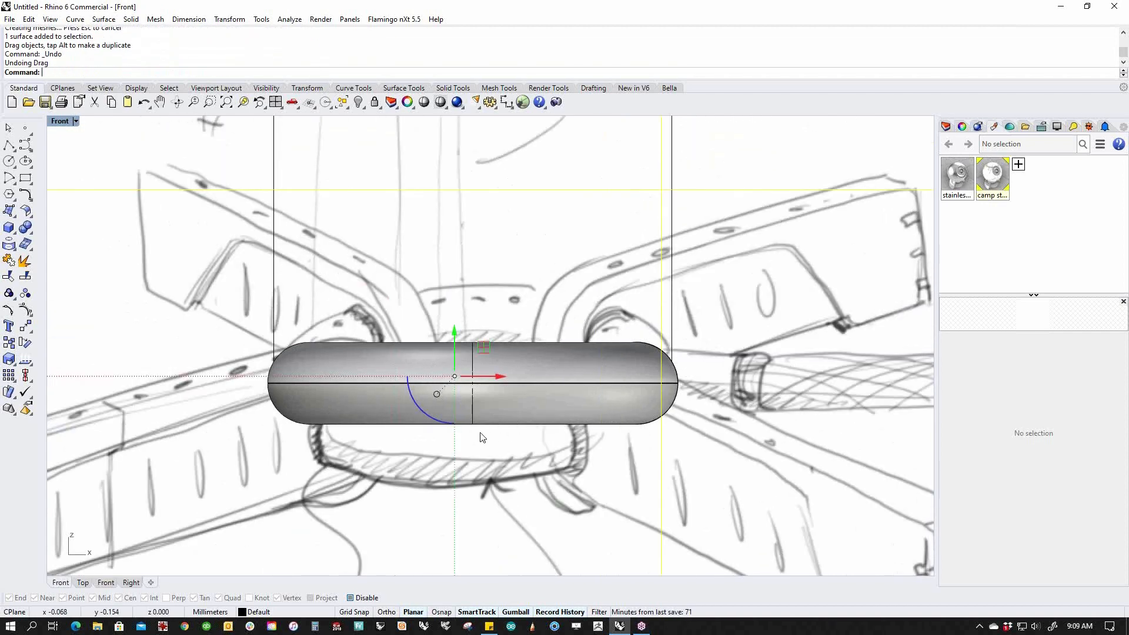
{"action": "type", "text": "p"}
{"action": "key", "text": "Return"}
Create a new layer named 'image' in the Layers panel.
{"action": "left_click", "coordinate": [739, 388]}
{"action": "right_click_drag", "start_coordinate": [720, 400], "coordinate": [622, 415], "text": "shift"}
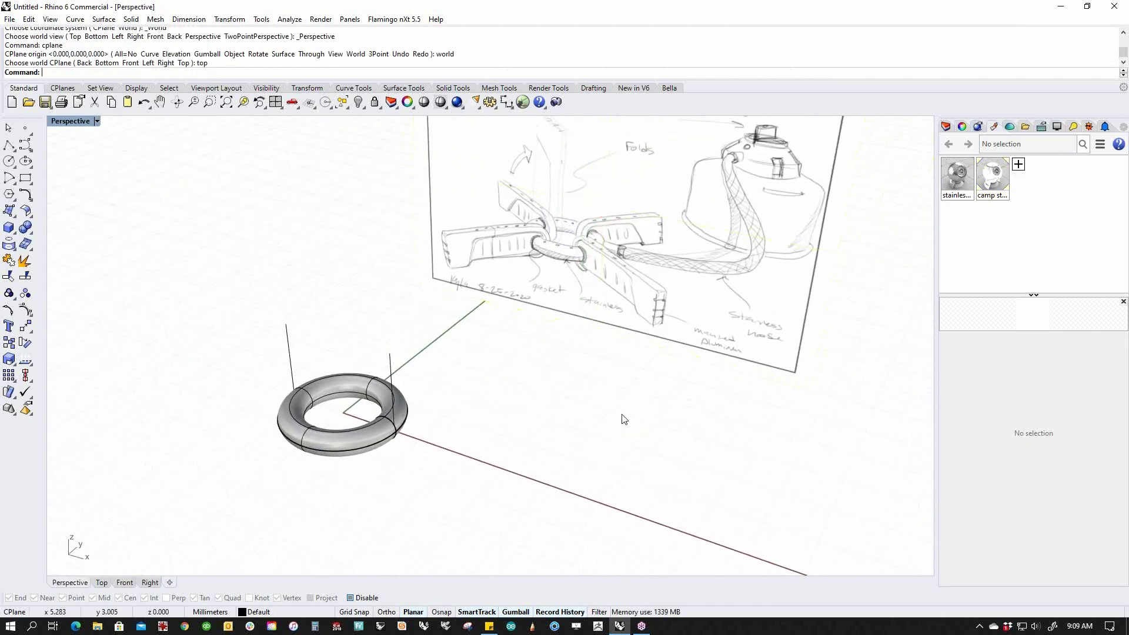
{"action": "left_click", "coordinate": [948, 128]}
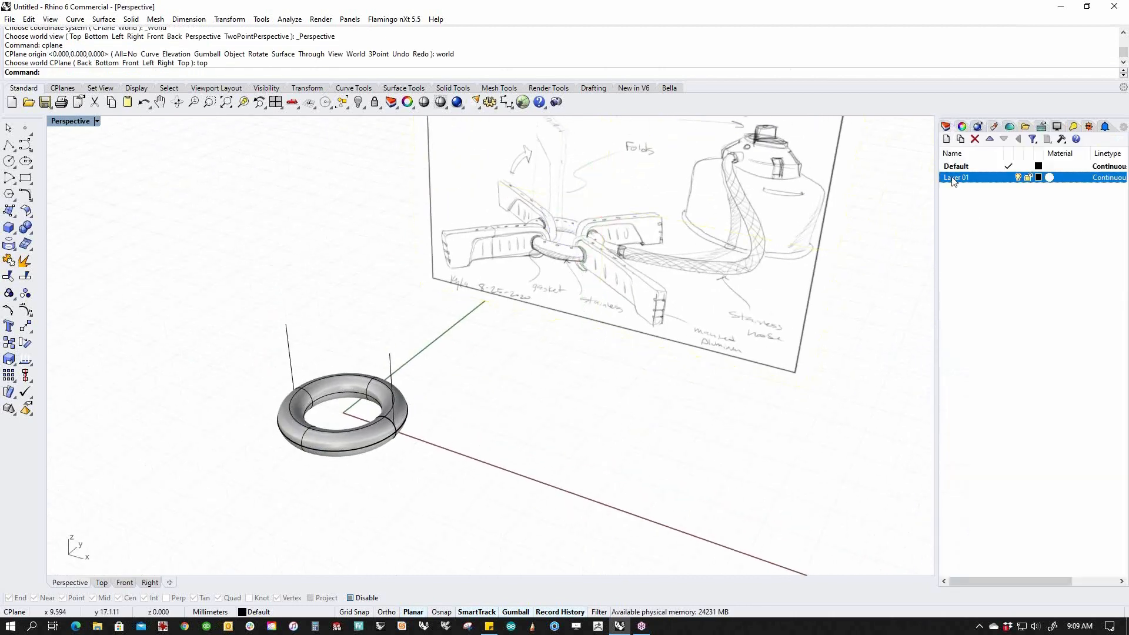
{"action": "left_click", "coordinate": [946, 139]}
{"action": "type", "text": "image"}
{"action": "key", "text": "Return"}
Put the sketch picture on the image layer and check its visibility toggle.
{"action": "left_click", "coordinate": [807, 330]}
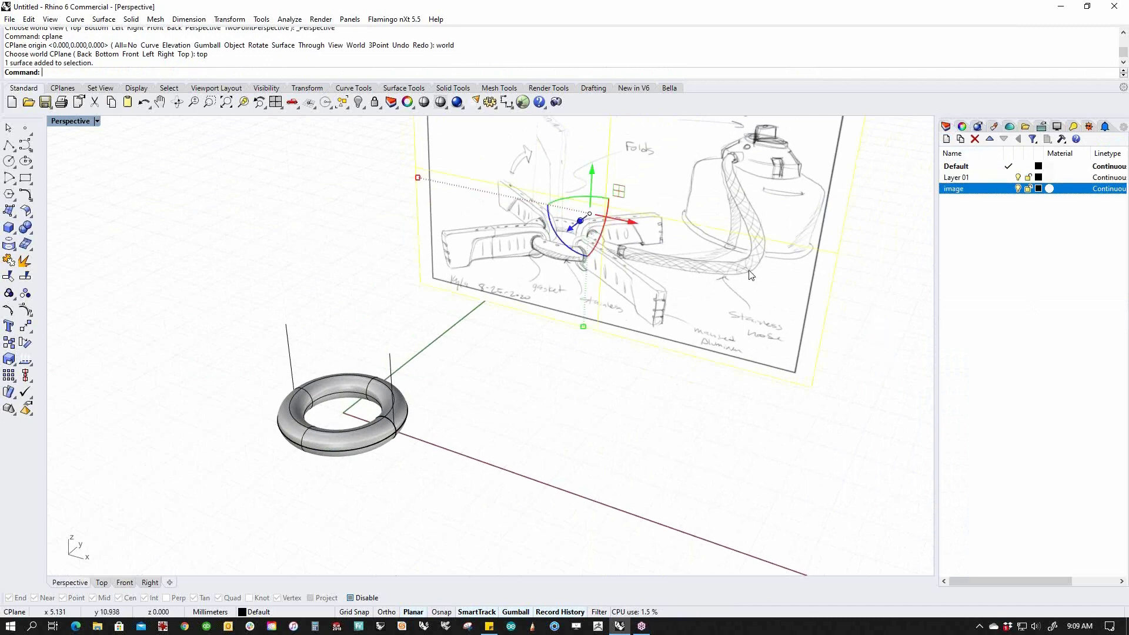
{"action": "right_click", "coordinate": [962, 190]}
{"action": "left_click", "coordinate": [997, 395]}
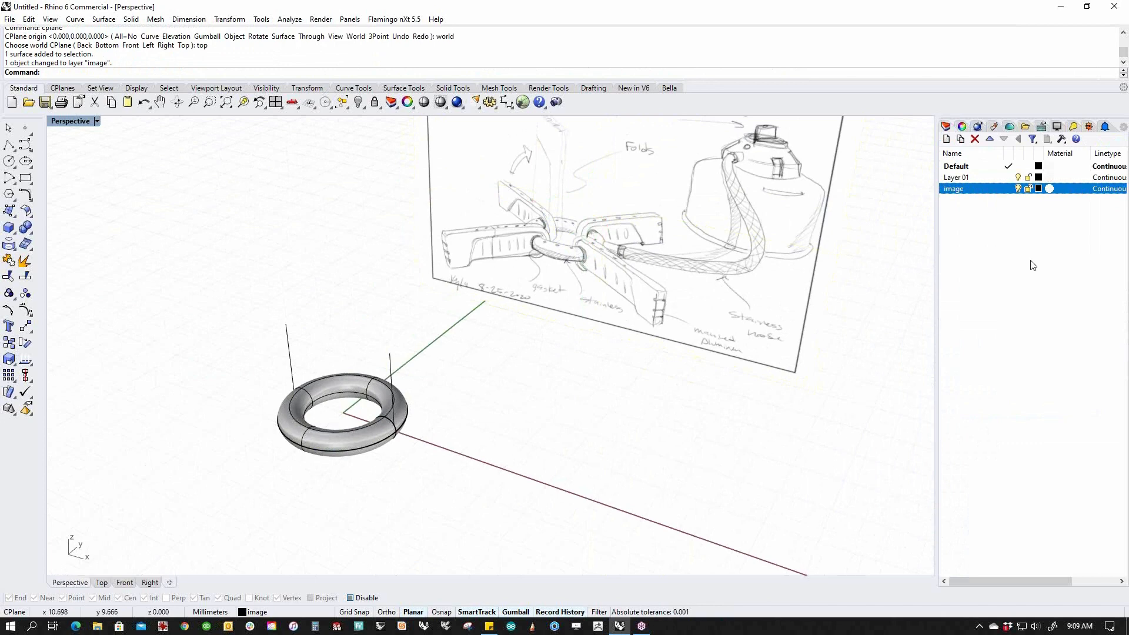
{"action": "left_click", "coordinate": [1018, 189]}
{"action": "left_click", "coordinate": [1018, 188]}
{"action": "left_click", "coordinate": [1018, 189]}
{"action": "left_click", "coordinate": [1018, 188]}
{"action": "right_click_drag", "start_coordinate": [711, 394], "coordinate": [669, 401], "text": "shift"}
In Front view, select both torus surfaces, keep one, and delete the other.
{"action": "type", "text": "f"}
{"action": "key", "text": "Return"}
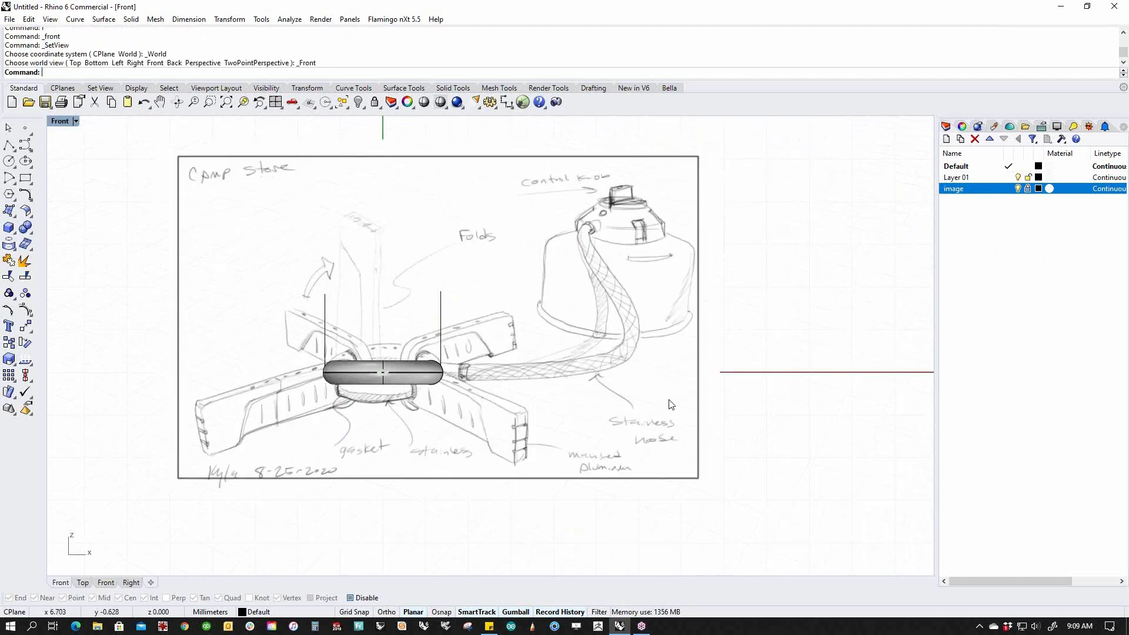
{"action": "scroll", "coordinate": [338, 351], "scroll_direction": "up", "scroll_amount": 8}
{"action": "left_click_drag", "start_coordinate": [473, 463], "coordinate": [458, 347]}
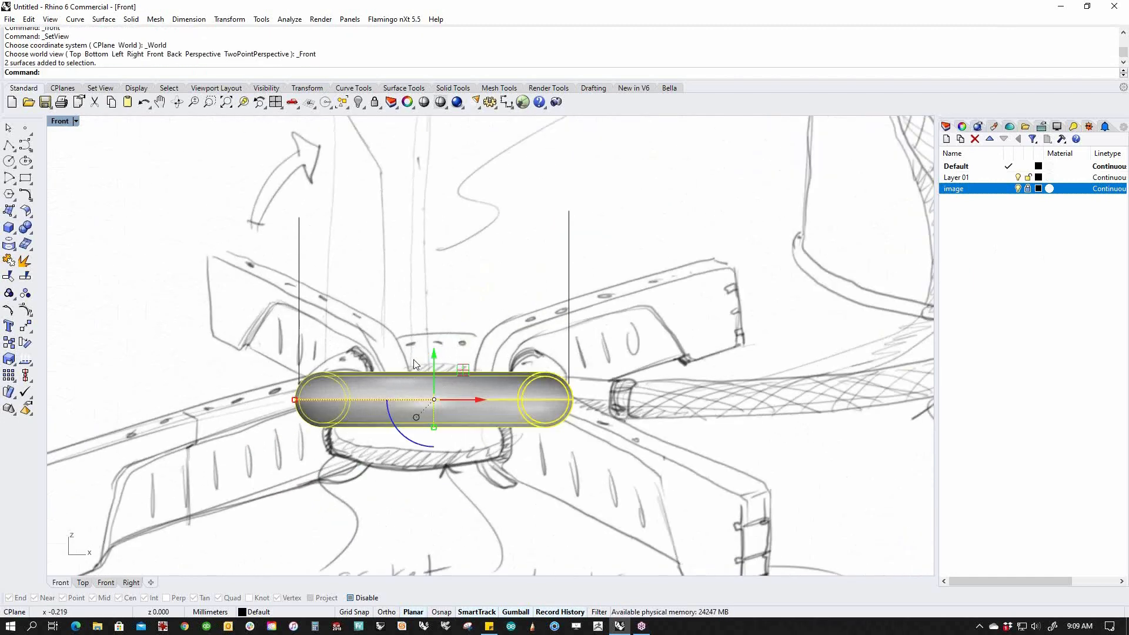
{"action": "left_click", "coordinate": [351, 433], "text": "ctrl"}
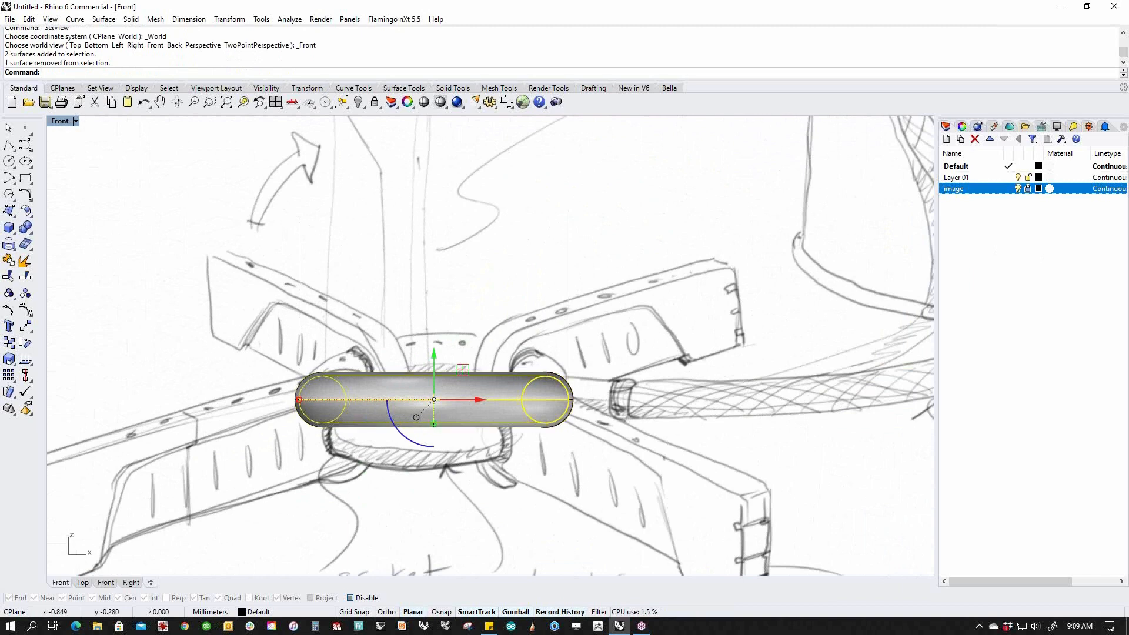
{"action": "key", "text": "Delete"}
Inspect the single remaining gasket ring in Perspective, then return to Front view.
{"action": "type", "text": "p"}
{"action": "key", "text": "Return"}
{"action": "right_click_drag", "start_coordinate": [370, 430], "coordinate": [425, 418]}
{"action": "scroll", "coordinate": [478, 393], "scroll_direction": "up", "scroll_amount": 10}
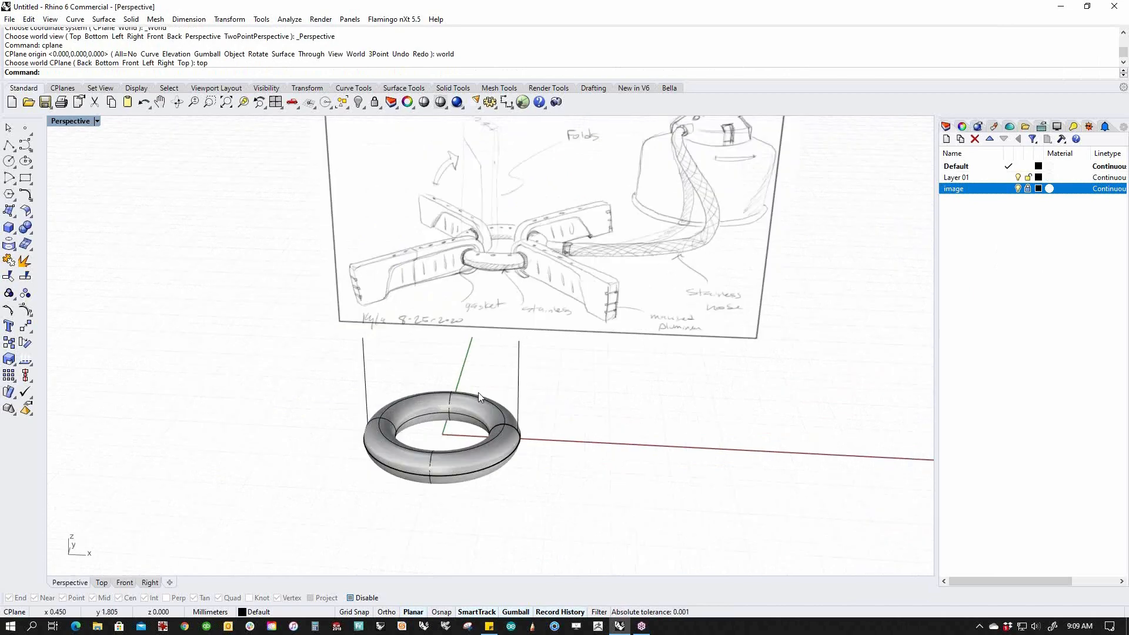
{"action": "mouse_move", "coordinate": [484, 382]}
{"action": "right_mouse_down"}
{"action": "mouse_move", "coordinate": [501, 355]}
{"action": "mouse_move", "coordinate": [499, 366]}
{"action": "right_mouse_up"}
{"action": "type", "text": "f"}
{"action": "key", "text": "Return"}
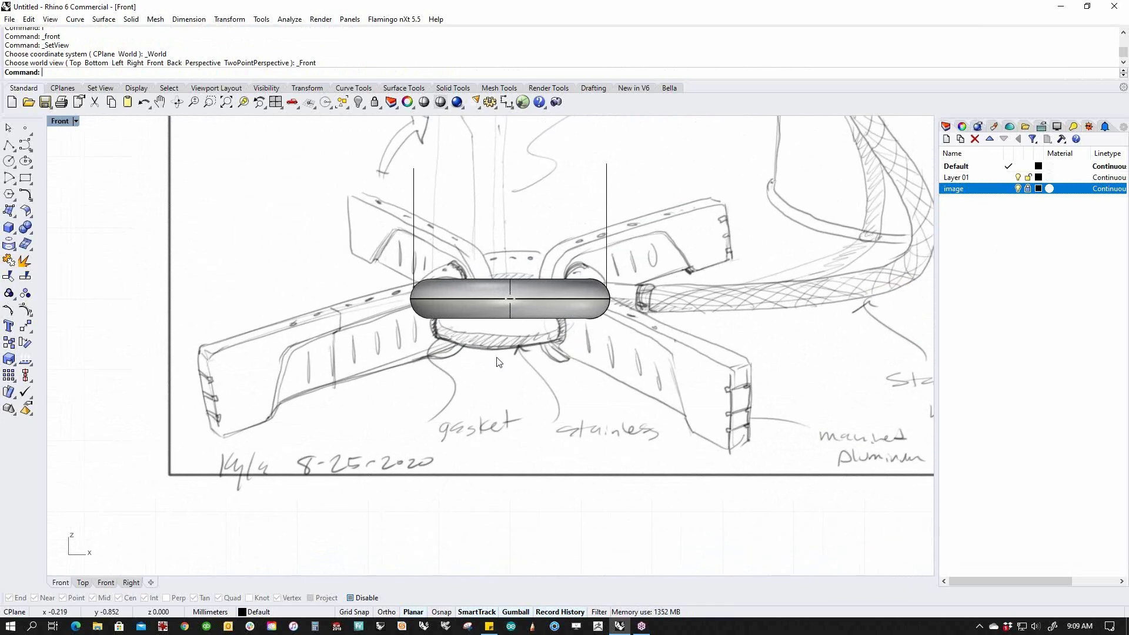
{"action": "left_click", "coordinate": [9, 145]}
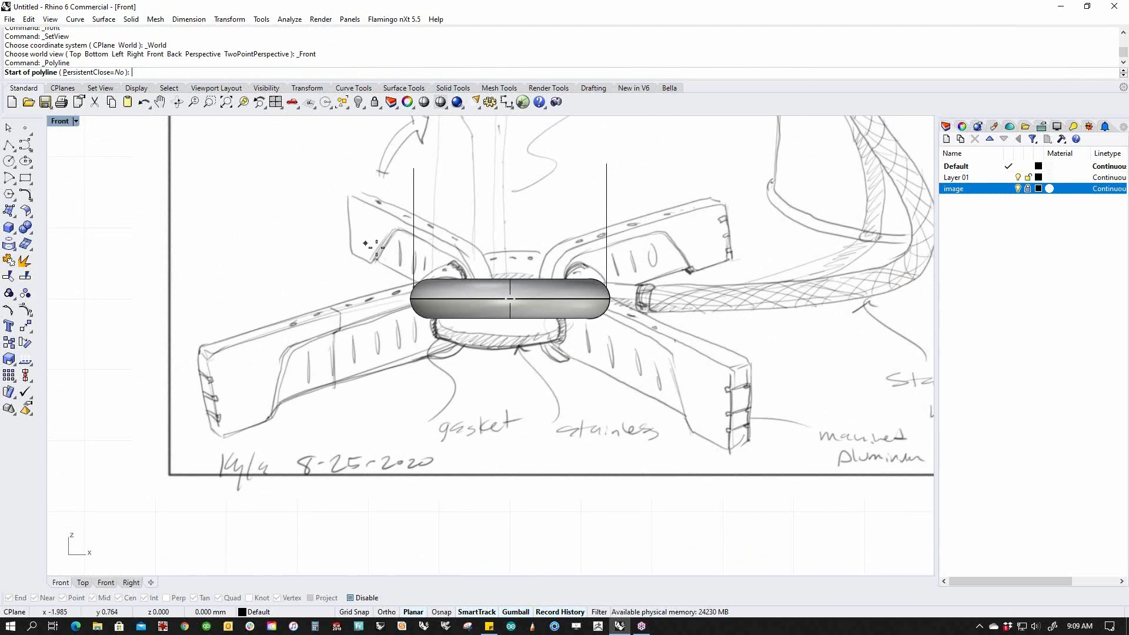
{"action": "left_click", "coordinate": [472, 284]}
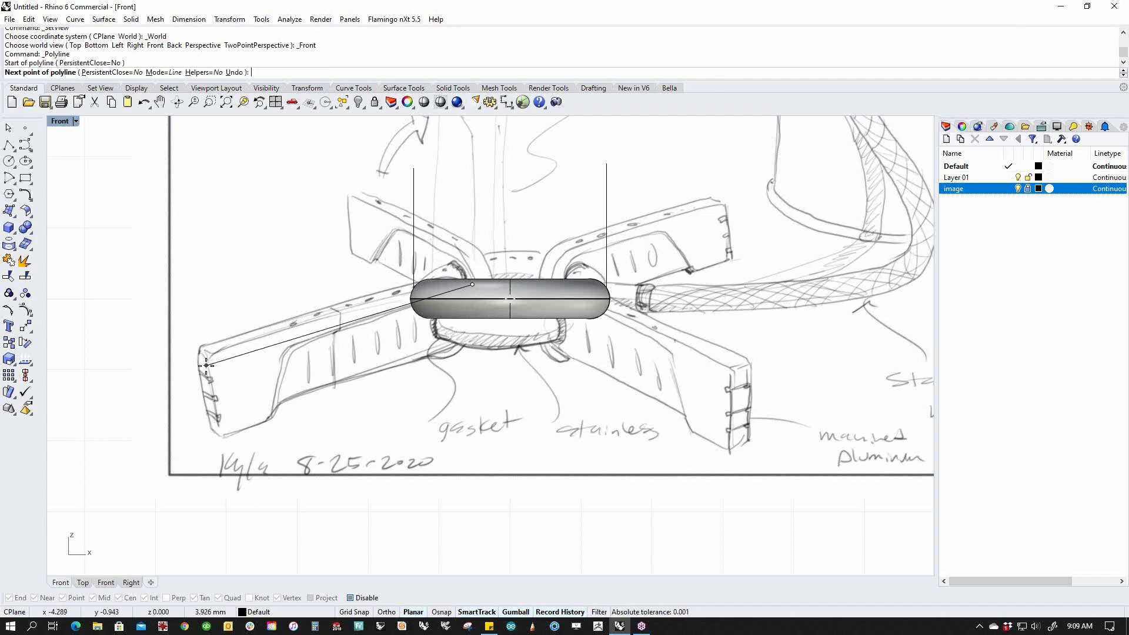
{"action": "left_click", "coordinate": [207, 361]}
{"action": "key", "text": "Return"}
{"action": "left_click", "coordinate": [252, 355]}
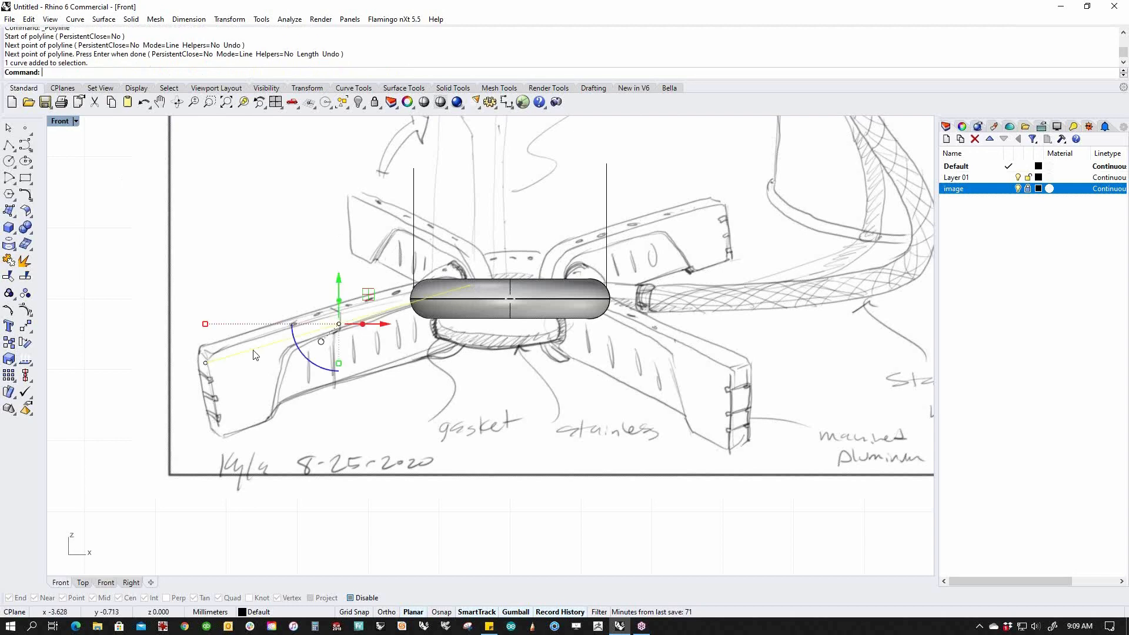
{"action": "left_click", "coordinate": [189, 19]}
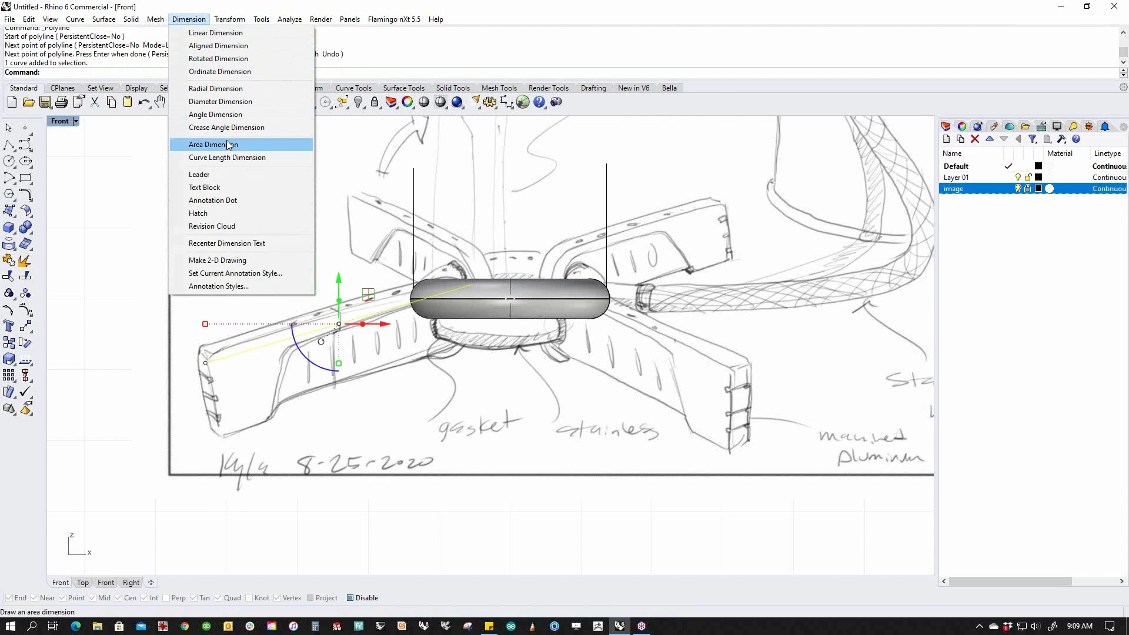
{"action": "left_click", "coordinate": [230, 158]}
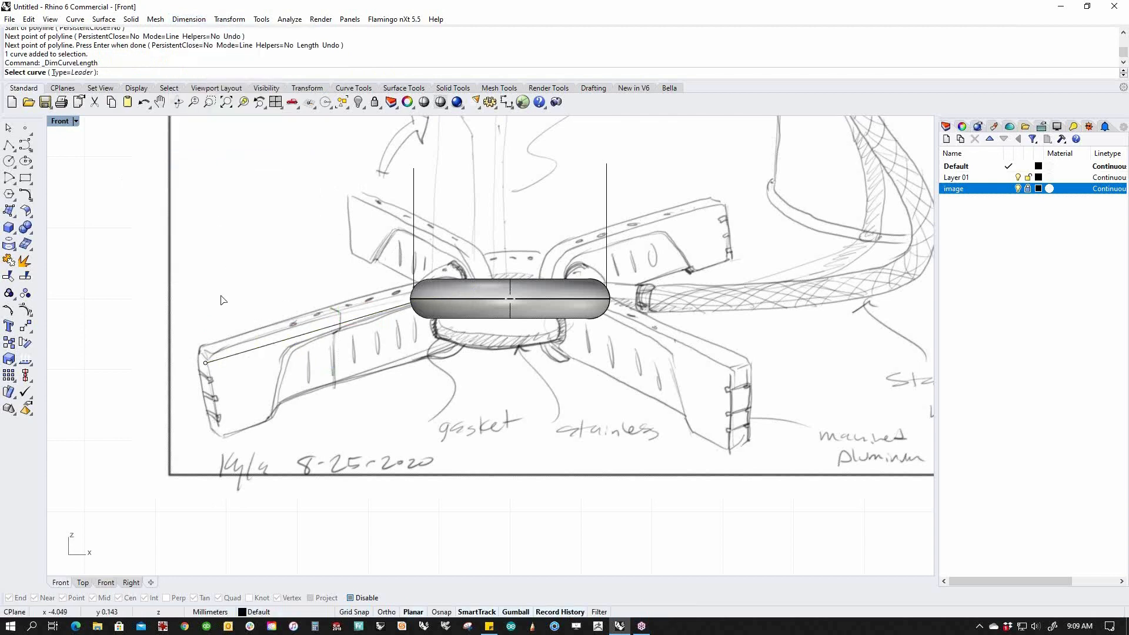
{"action": "key", "text": "alt"}
{"action": "left_click", "coordinate": [227, 360]}
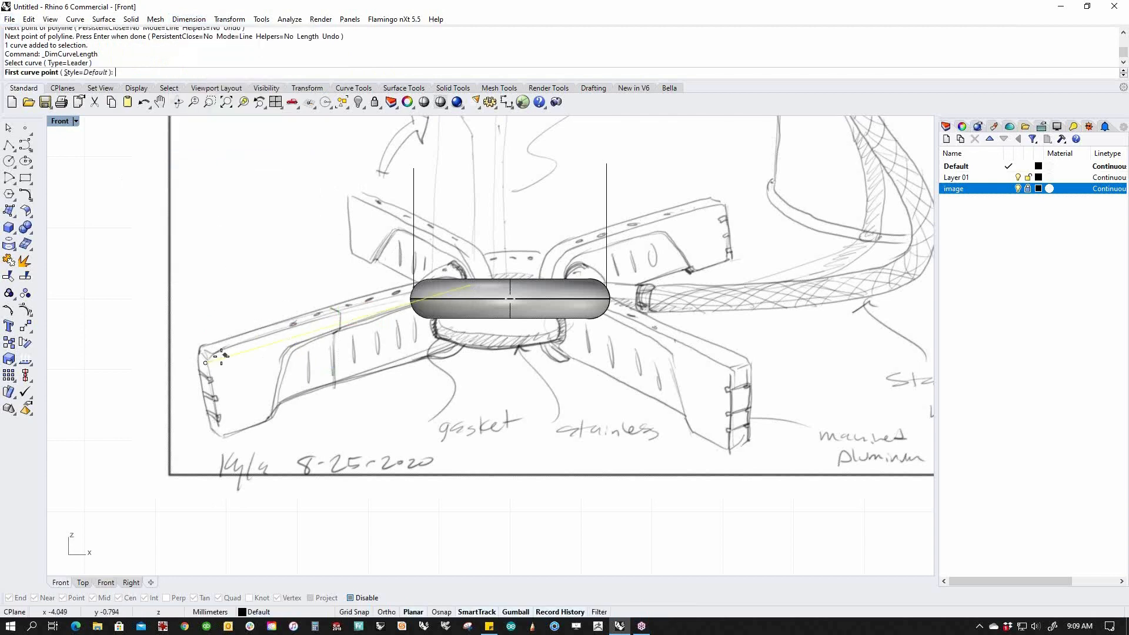
{"action": "left_click", "coordinate": [205, 362]}
{"action": "left_click", "coordinate": [281, 254]}
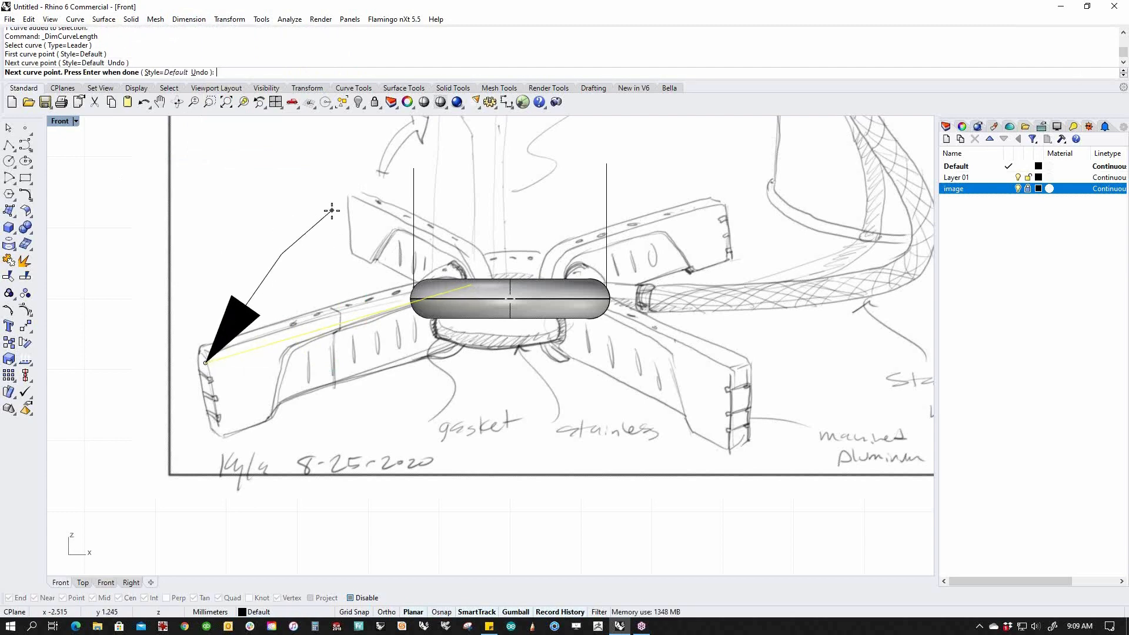
{"action": "key", "text": "Return"}
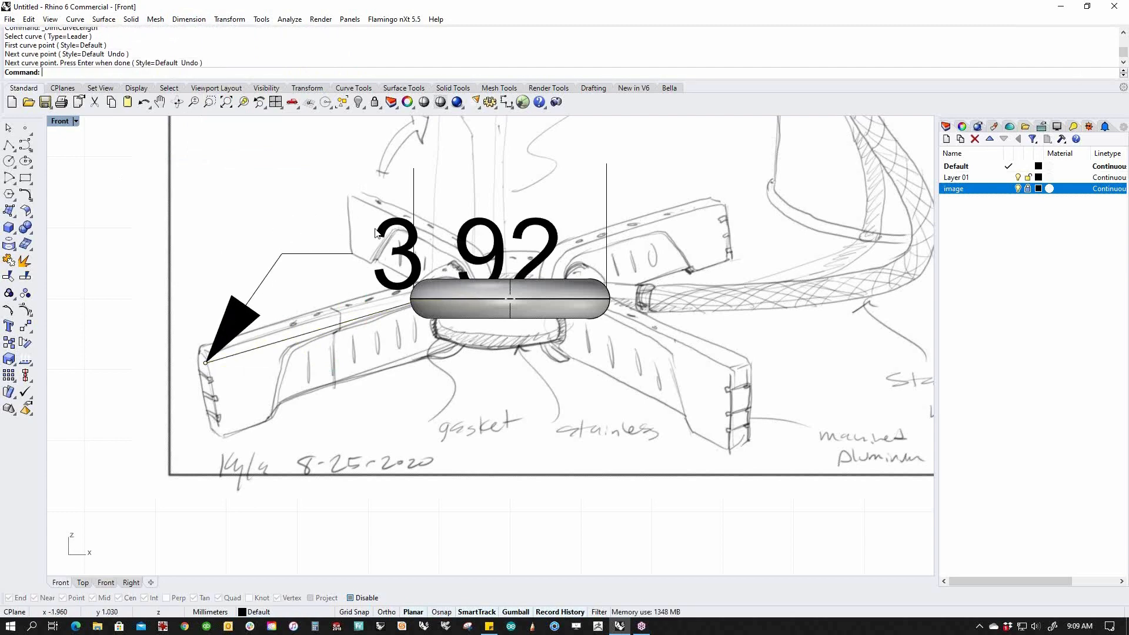
{"action": "left_click", "coordinate": [486, 265]}
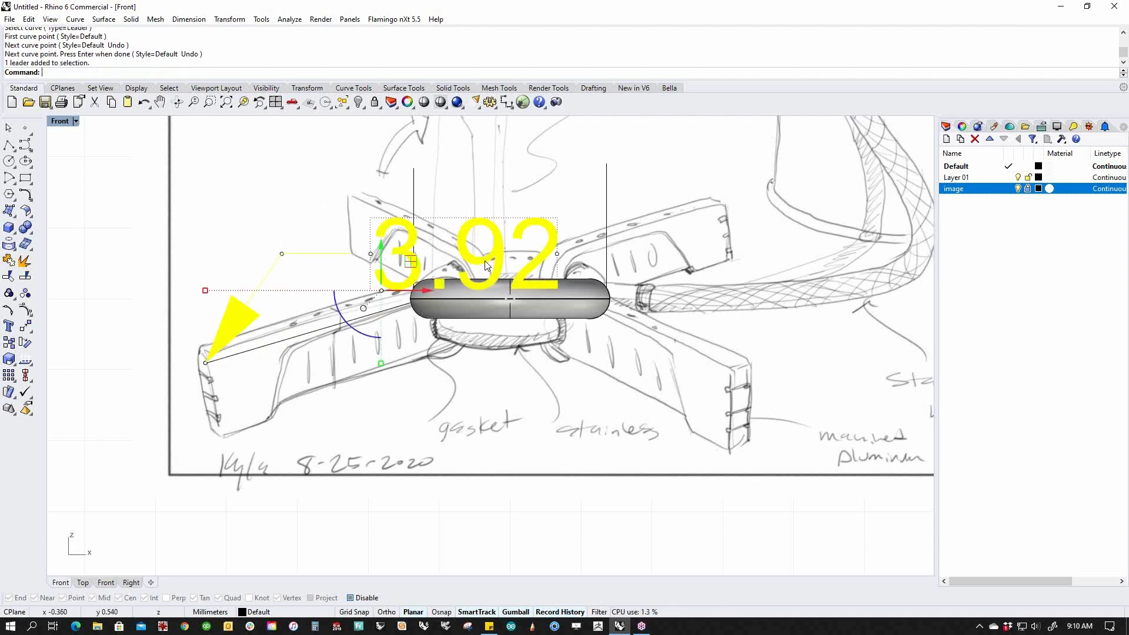
{"action": "key", "text": "Delete"}
{"action": "left_click", "coordinate": [325, 330]}
{"action": "key", "text": "Delete"}
{"action": "scroll", "coordinate": [347, 315], "scroll_direction": "down", "scroll_amount": 3}
{"action": "scroll", "coordinate": [487, 289], "scroll_direction": "up", "scroll_amount": 4}
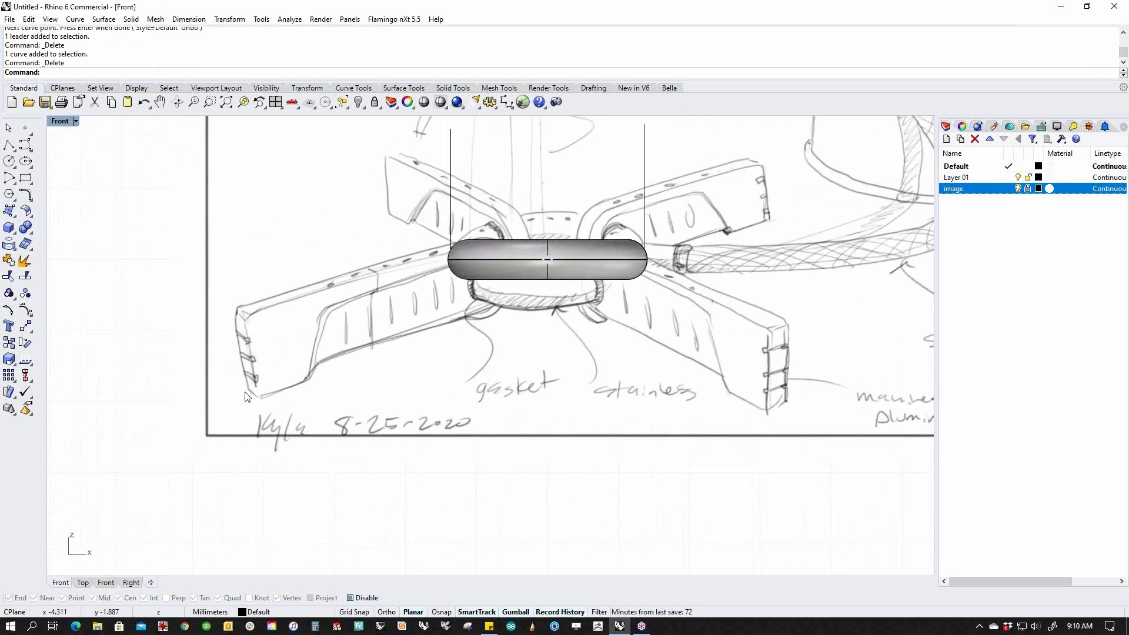
{"action": "left_click", "coordinate": [8, 144]}
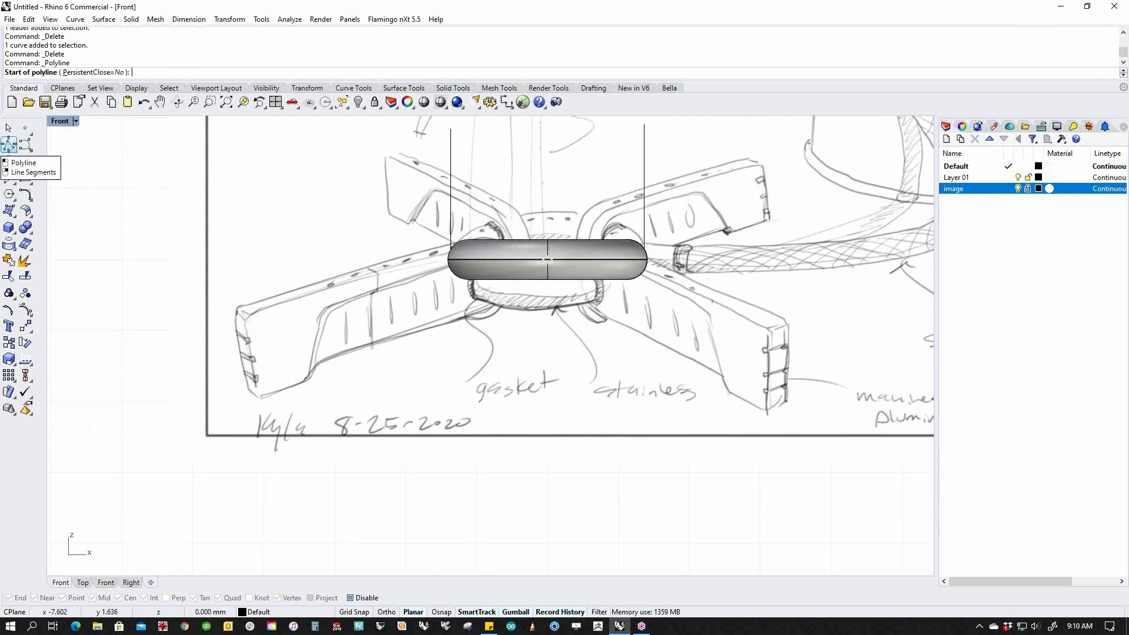
{"action": "left_click", "coordinate": [243, 315]}
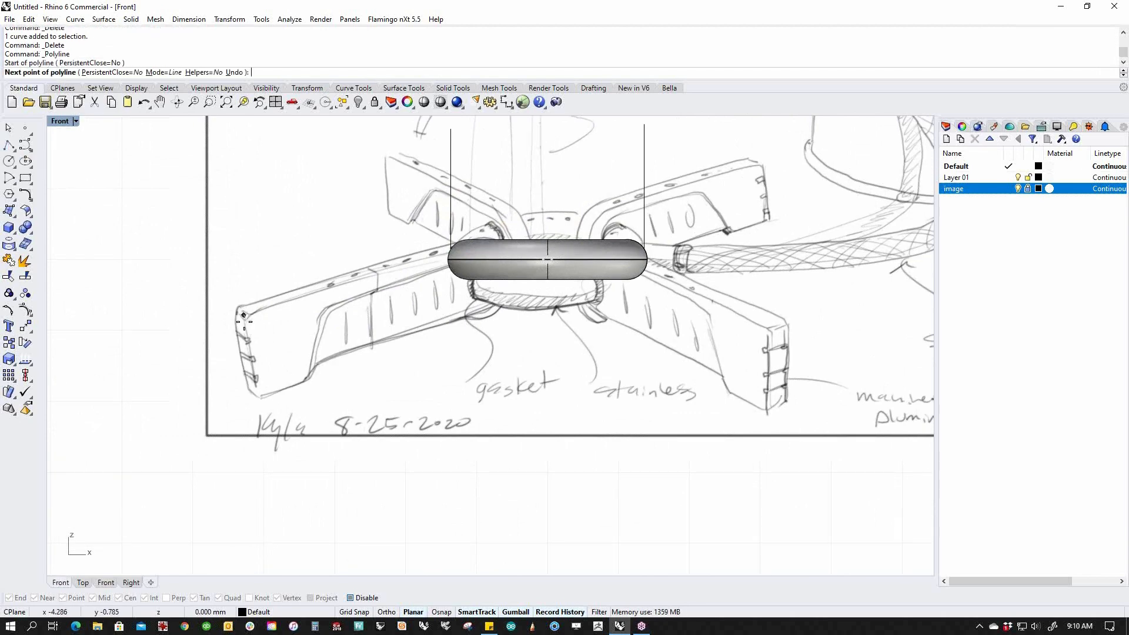
{"action": "left_click", "coordinate": [260, 400]}
{"action": "key", "text": "Return"}
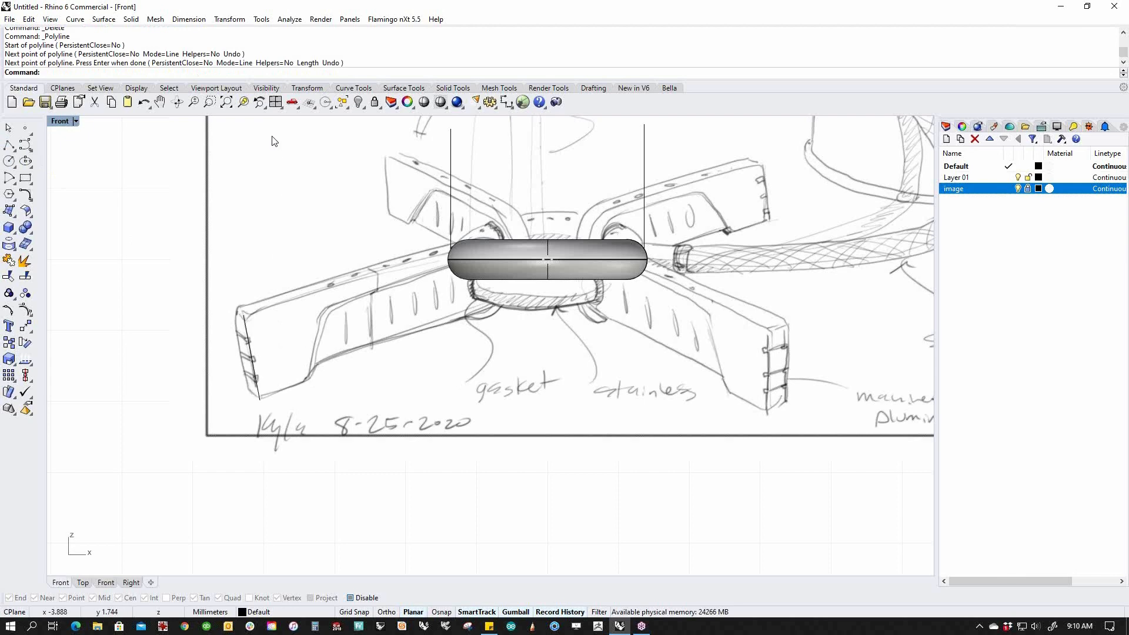
{"action": "left_click", "coordinate": [189, 19]}
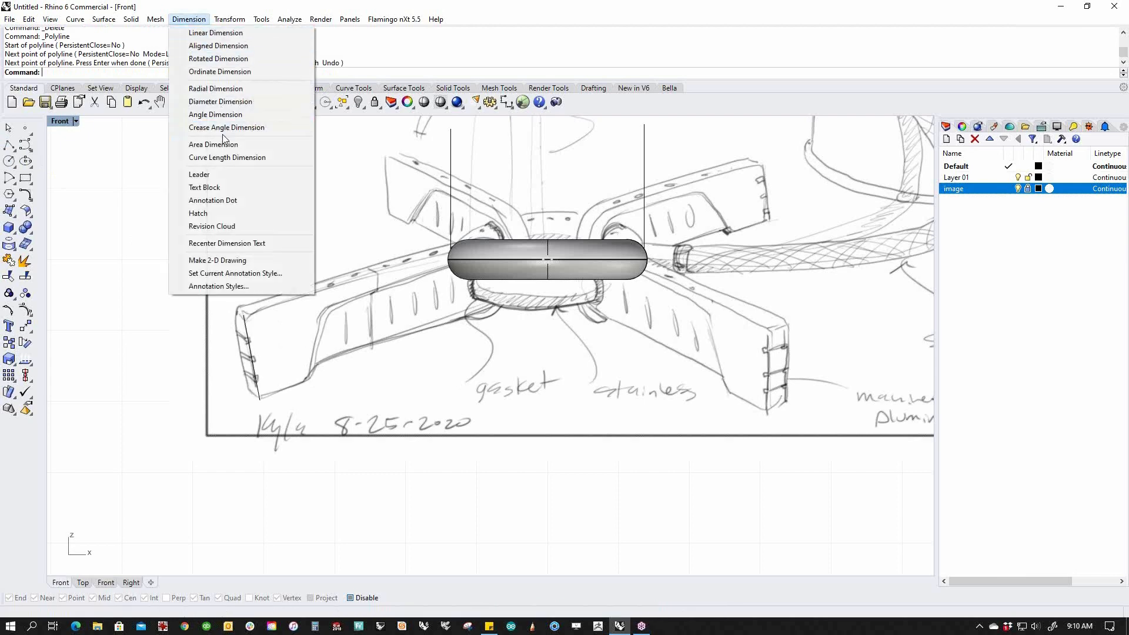
{"action": "left_click", "coordinate": [227, 158]}
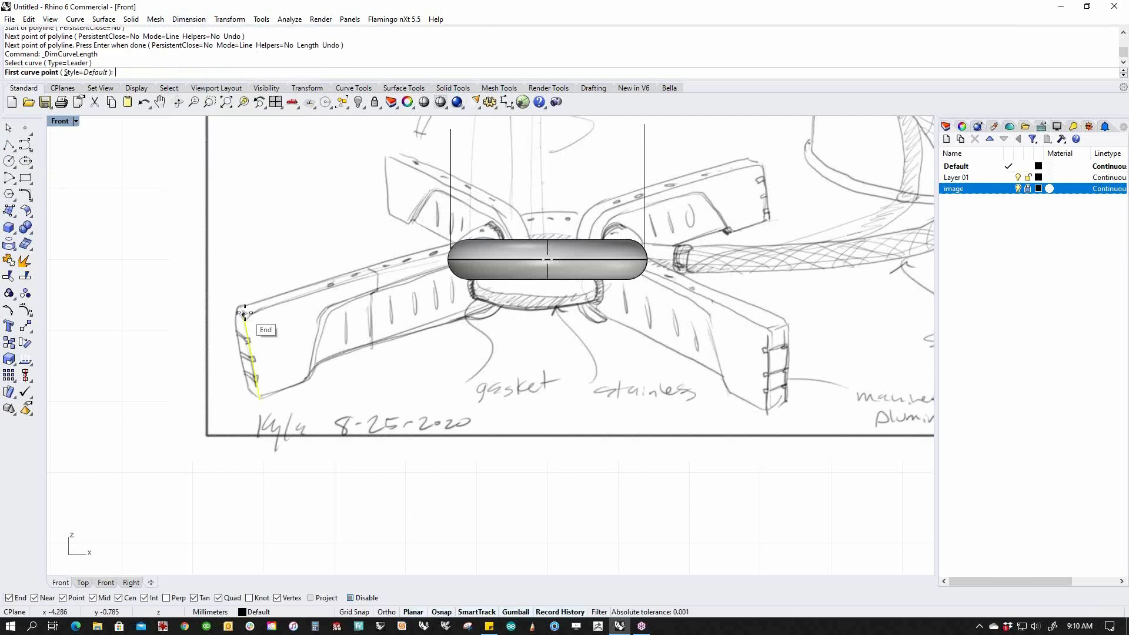
{"action": "left_click", "coordinate": [244, 315]}
{"action": "left_click", "coordinate": [311, 246]}
{"action": "key", "text": "Return"}
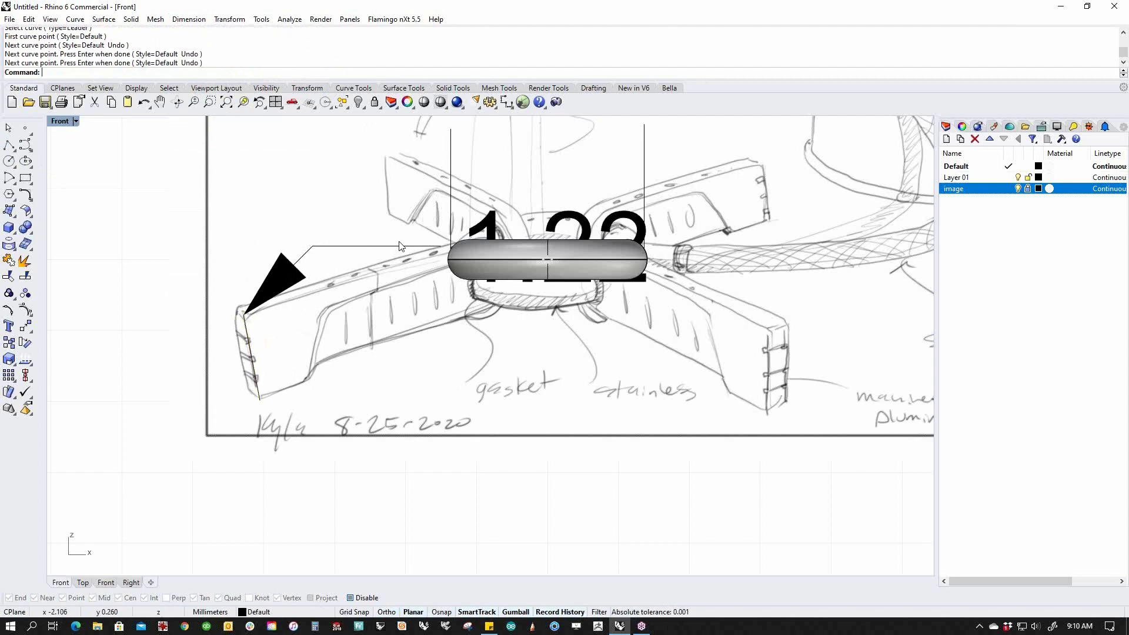
{"action": "left_click", "coordinate": [420, 247]}
{"action": "left_click_drag", "start_coordinate": [445, 263], "coordinate": [319, 178]}
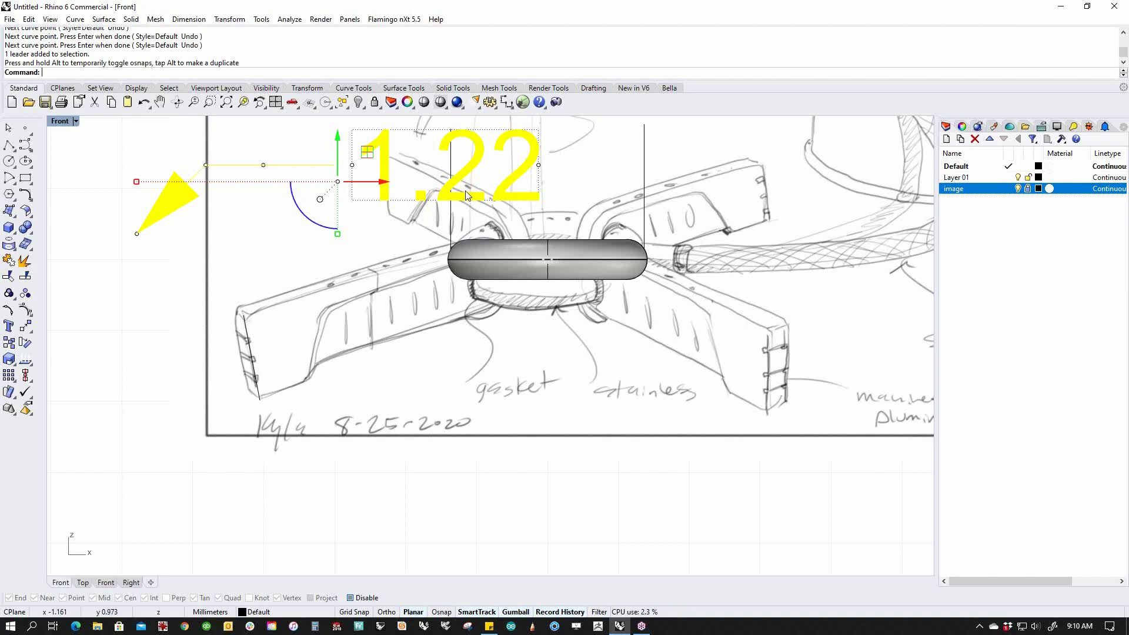
{"action": "key", "text": "Delete"}
{"action": "left_click_drag", "start_coordinate": [217, 278], "coordinate": [299, 438]}
{"action": "key", "text": "Delete"}
{"action": "scroll", "coordinate": [438, 356], "scroll_direction": "down", "scroll_amount": 2}
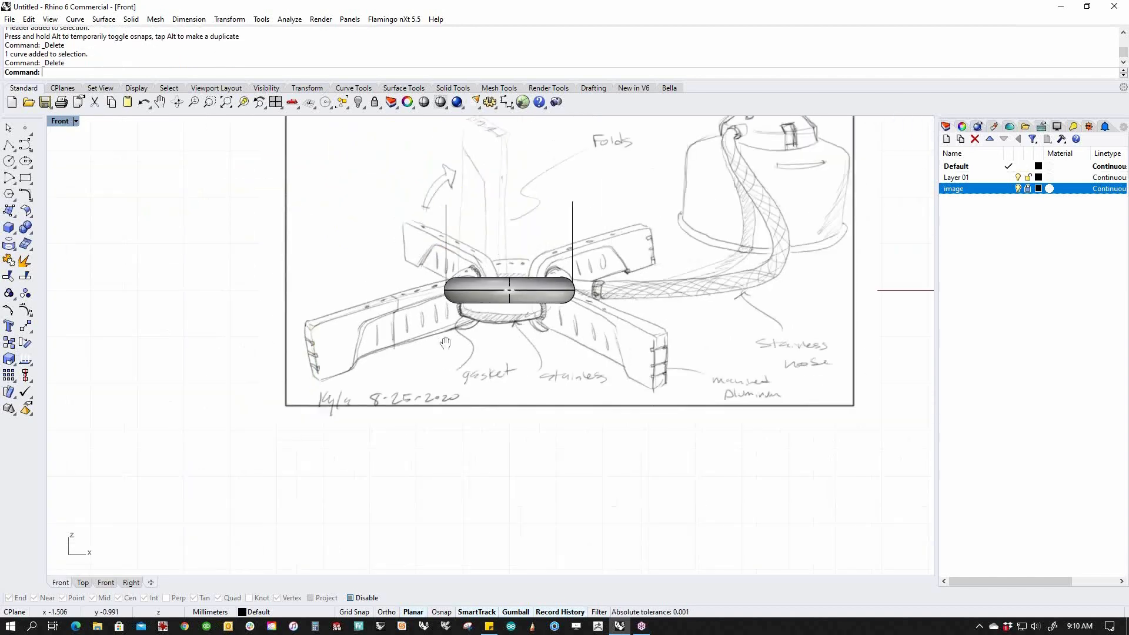
Delete the two vertical guide curves above the ring.
{"action": "left_click_drag", "start_coordinate": [595, 226], "coordinate": [356, 263]}
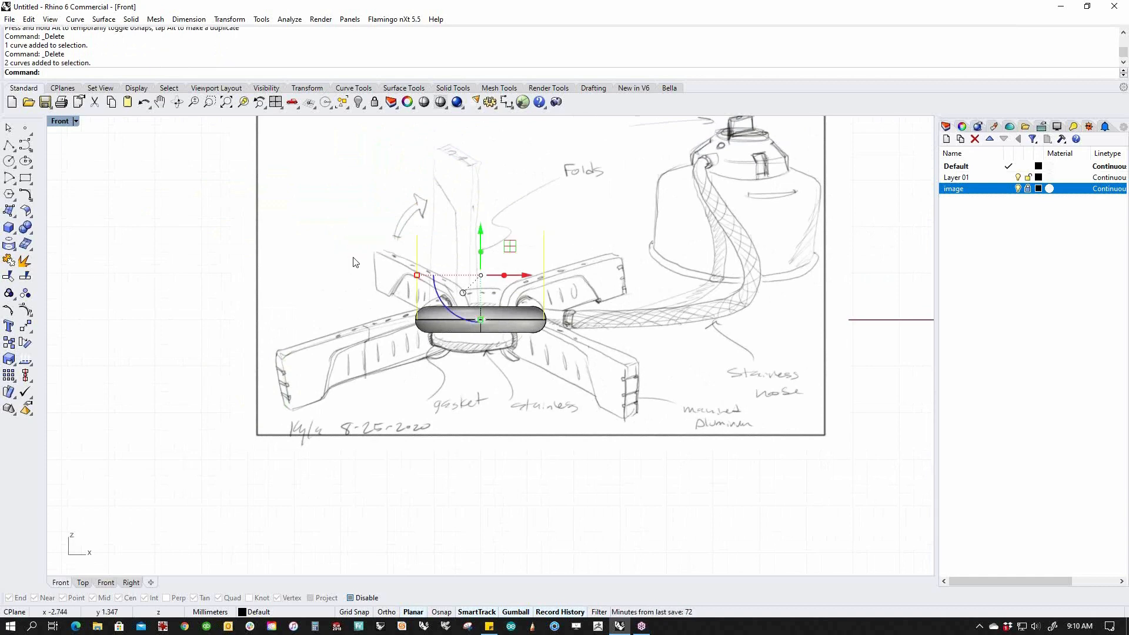
{"action": "key", "text": "Delete"}
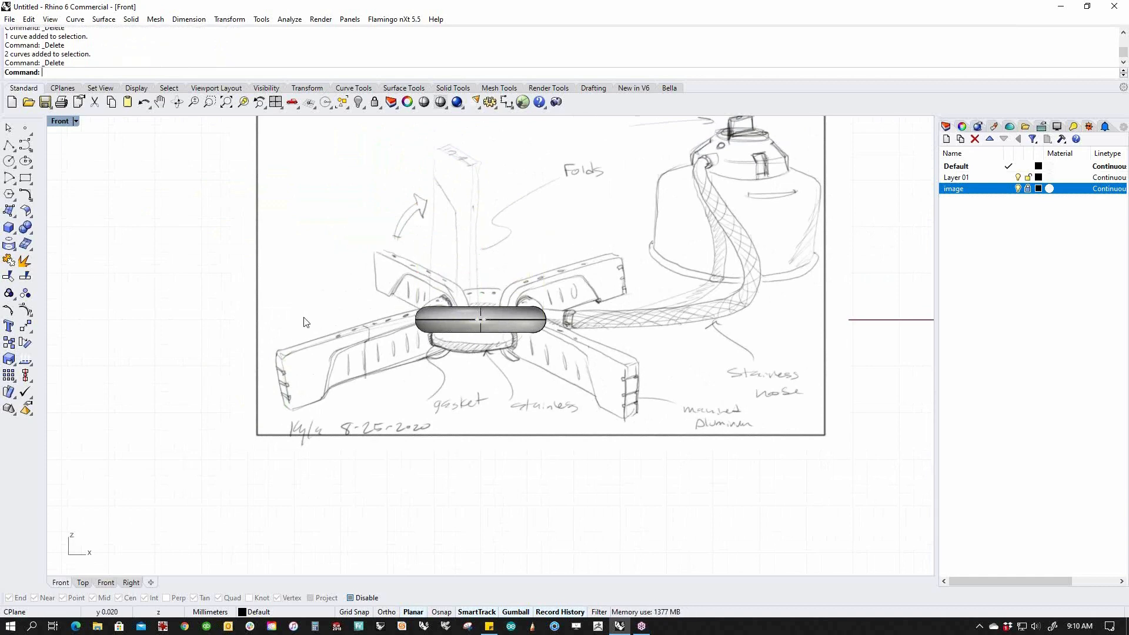
{"action": "scroll", "coordinate": [377, 312], "scroll_direction": "up", "scroll_amount": 2}
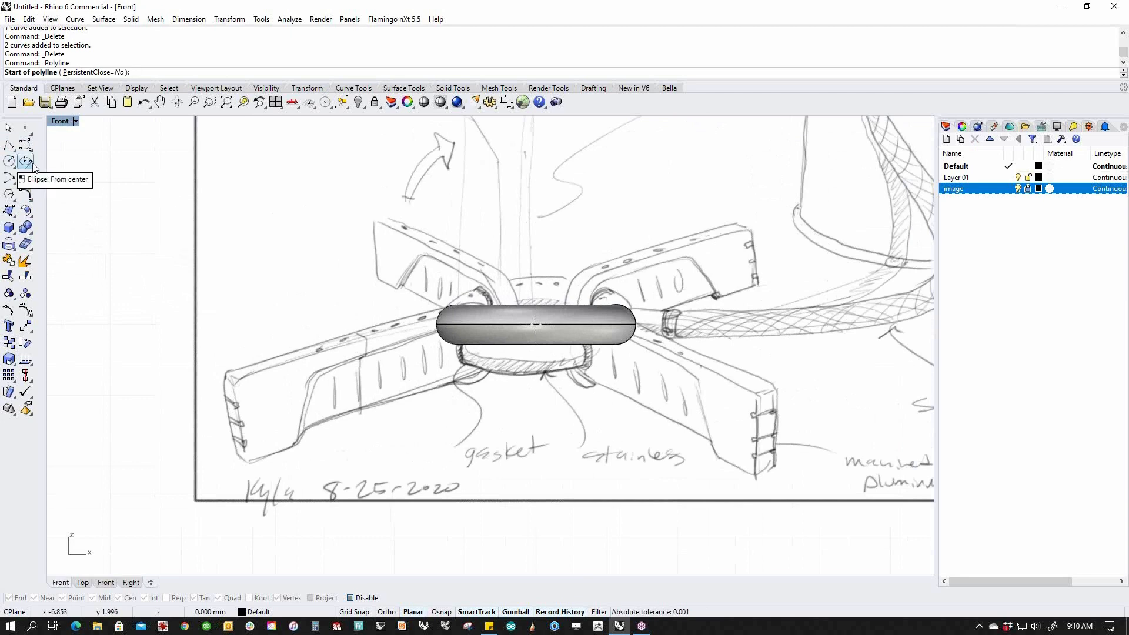
Abandon the circle started at the capsule end and switch to Perspective view.
{"action": "left_click", "coordinate": [9, 162]}
{"action": "scroll", "coordinate": [433, 336], "scroll_direction": "up", "scroll_amount": 5}
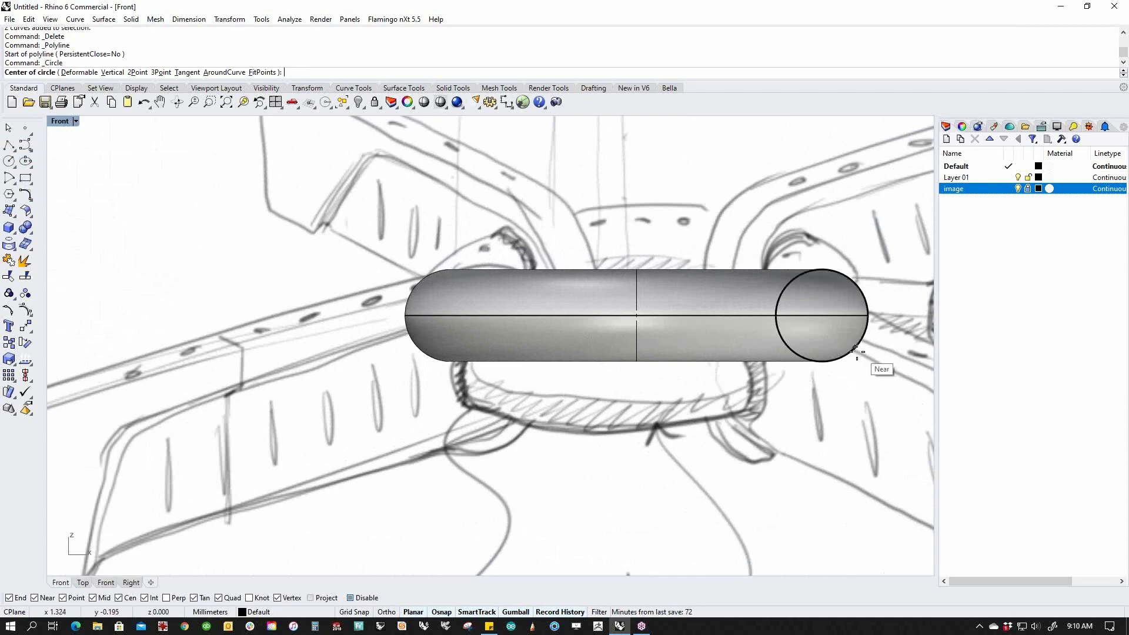
{"action": "left_click", "coordinate": [847, 341]}
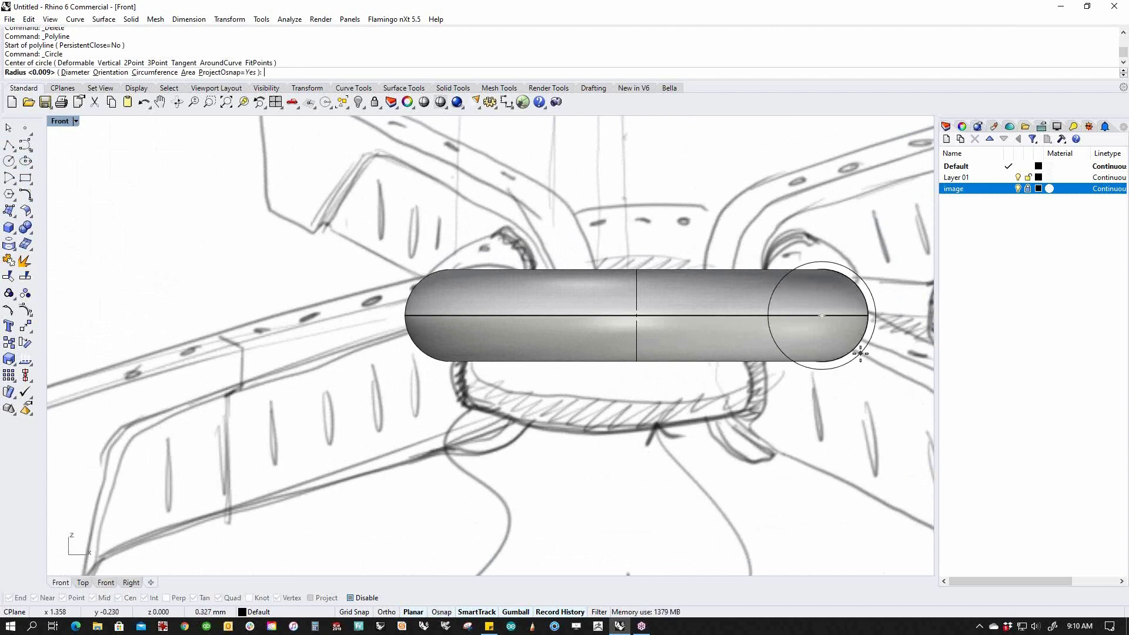
{"action": "scroll", "coordinate": [862, 354], "scroll_direction": "down", "scroll_amount": 4}
{"action": "right_click_drag", "start_coordinate": [864, 360], "coordinate": [750, 343]}
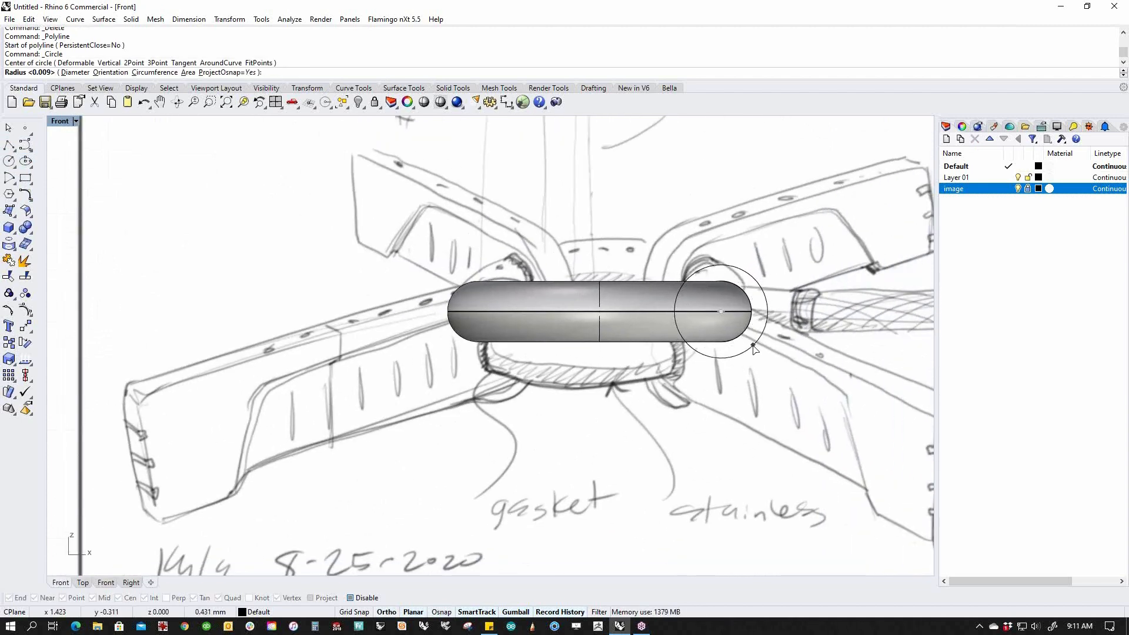
{"action": "key", "text": "Escape"}
{"action": "key", "text": "F4"}
Select the whole torus and rotate it 180° about its vertical axis with the gumball.
{"action": "scroll", "coordinate": [503, 456], "scroll_direction": "up", "scroll_amount": 5}
{"action": "left_click", "coordinate": [507, 464], "text": "ctrl+shift"}
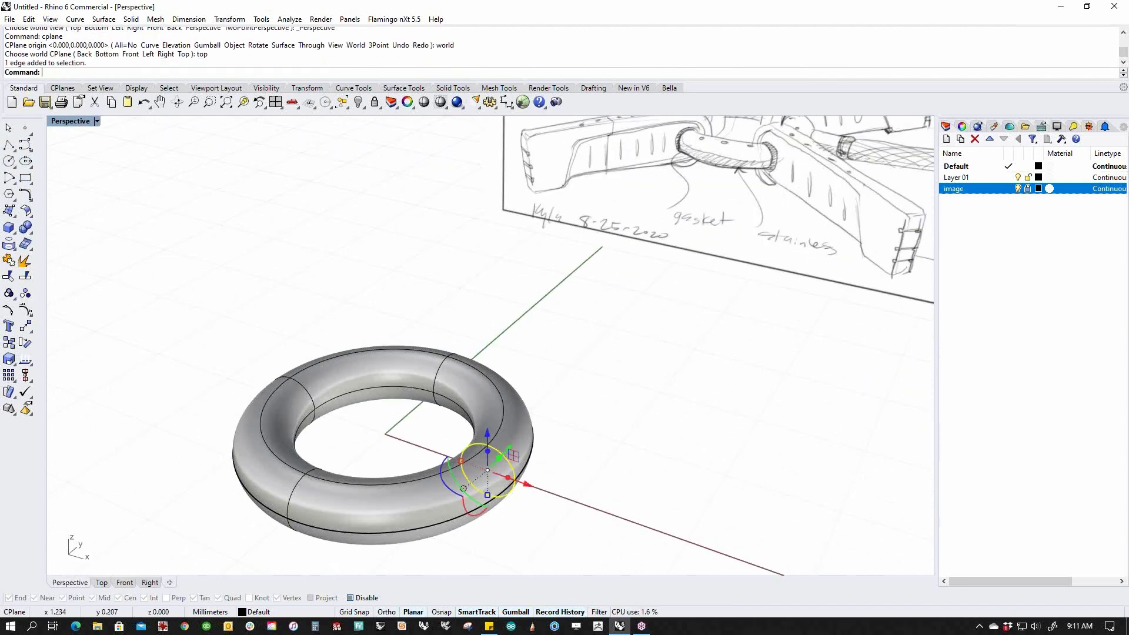
{"action": "left_click", "coordinate": [598, 465]}
{"action": "right_click_drag", "start_coordinate": [432, 424], "coordinate": [536, 358], "text": "shift"}
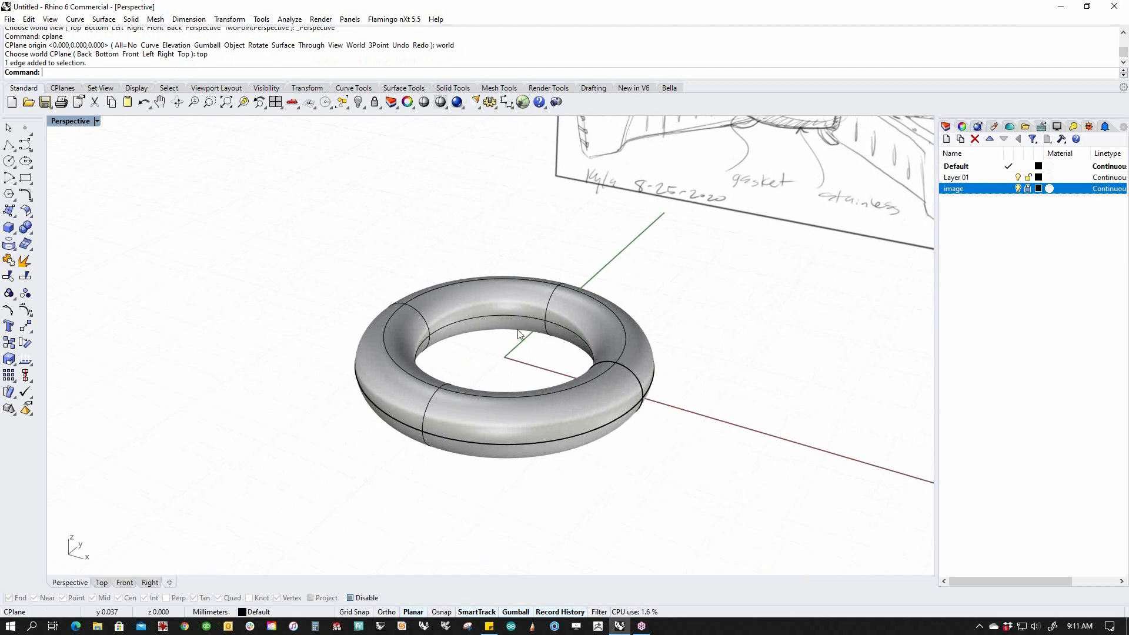
{"action": "left_click", "coordinate": [587, 410]}
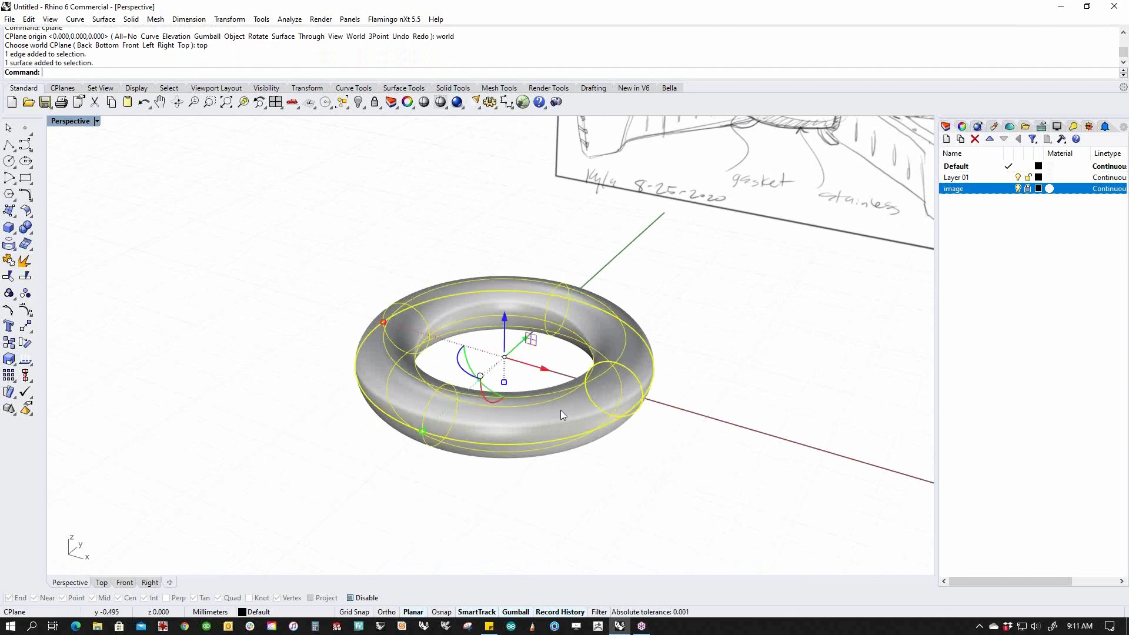
{"action": "left_click", "coordinate": [468, 367]}
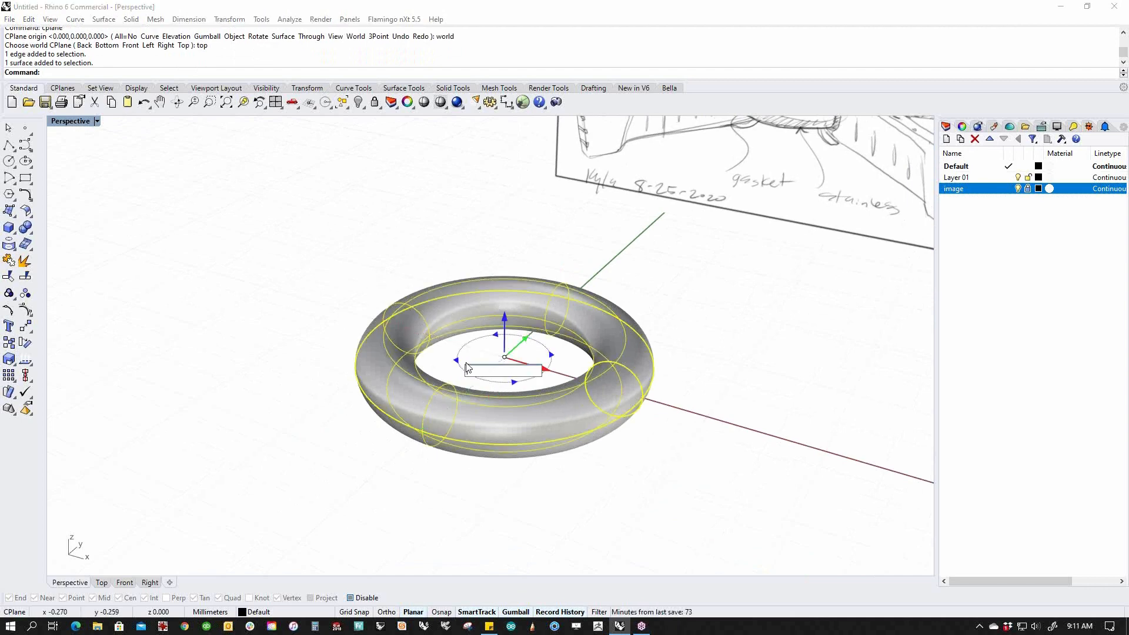
{"action": "key", "text": "Return"}
{"action": "key", "text": "Escape"}
Orbit around the rotated torus in Perspective, then switch to Front view.
{"action": "right_click_drag", "start_coordinate": [612, 448], "coordinate": [559, 479]}
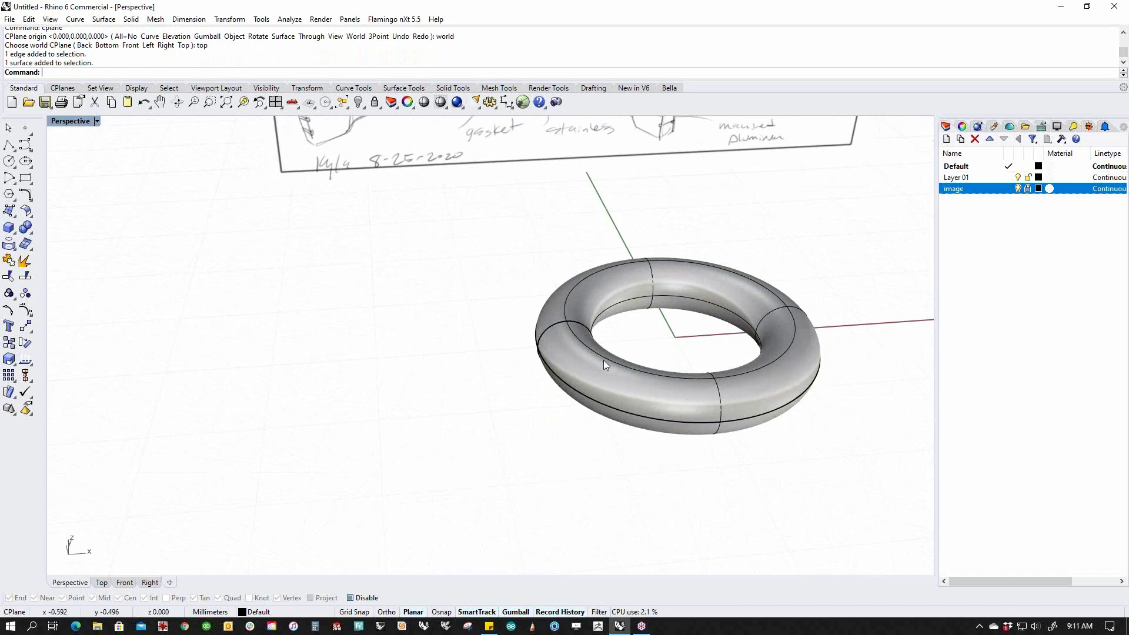
{"action": "right_click_drag", "start_coordinate": [559, 419], "coordinate": [516, 416], "text": "shift"}
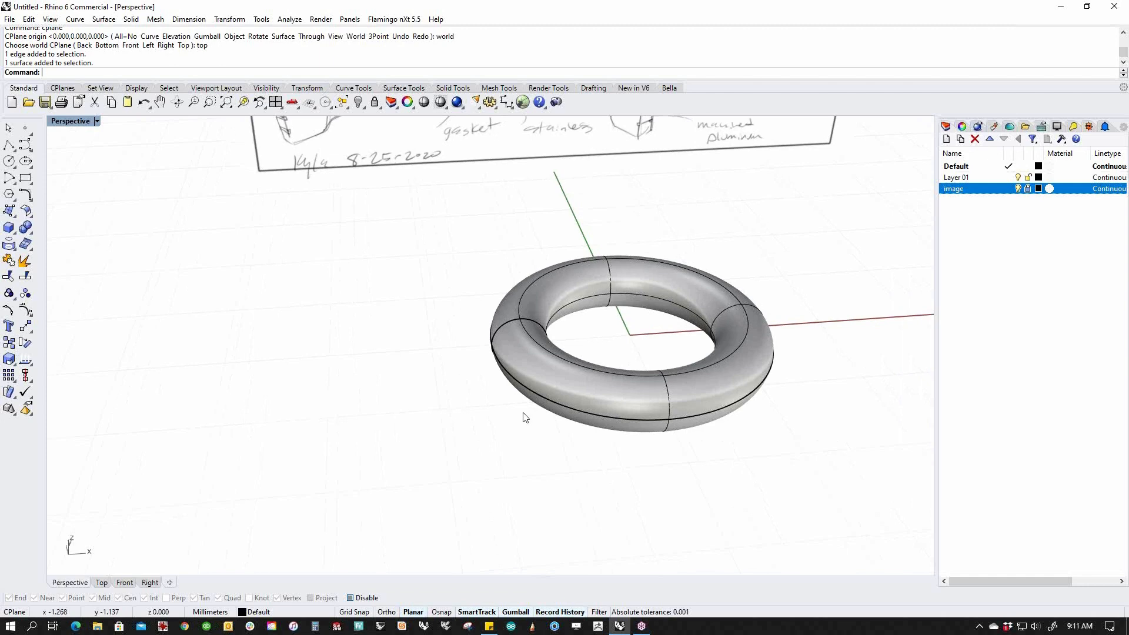
{"action": "type", "text": "f"}
{"action": "key", "text": "Return"}
Snap a circle's centre to the torus's left end and give it a 1.25 diameter.
{"action": "scroll", "coordinate": [550, 286], "scroll_direction": "up", "scroll_amount": 3}
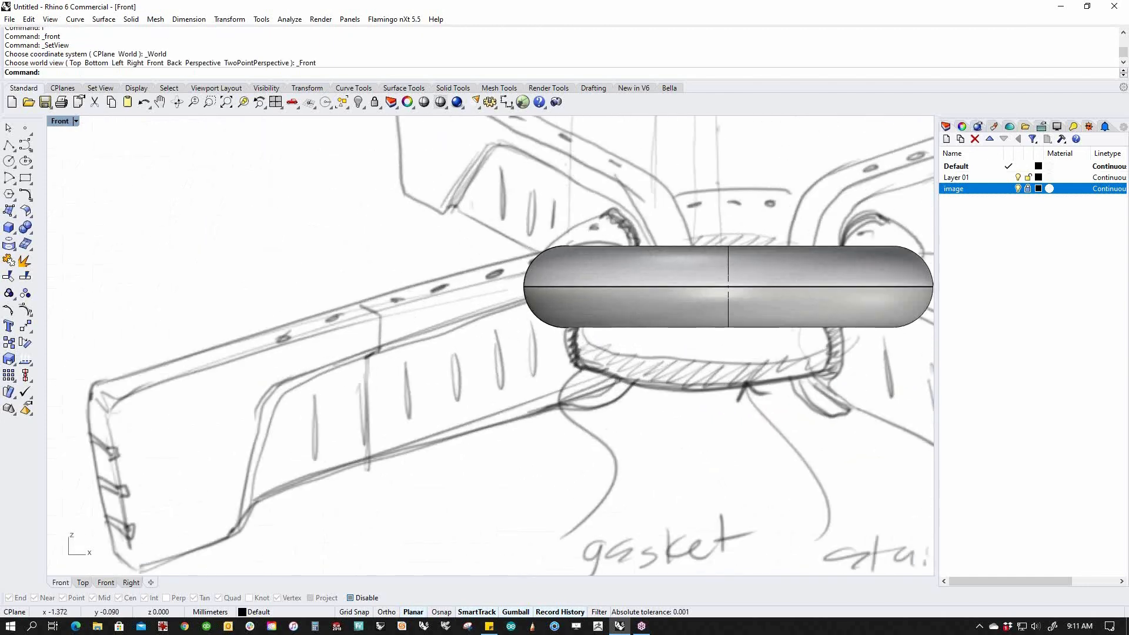
{"action": "left_click", "coordinate": [530, 307], "text": "ctrl+shift"}
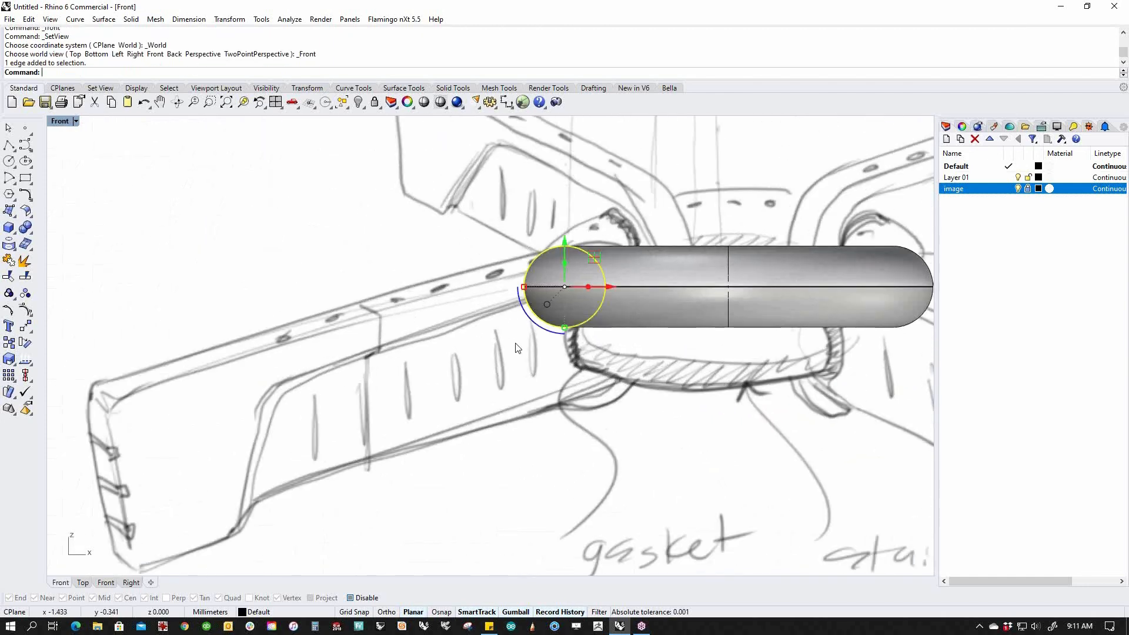
{"action": "left_click", "coordinate": [11, 164]}
{"action": "left_click", "coordinate": [565, 287]}
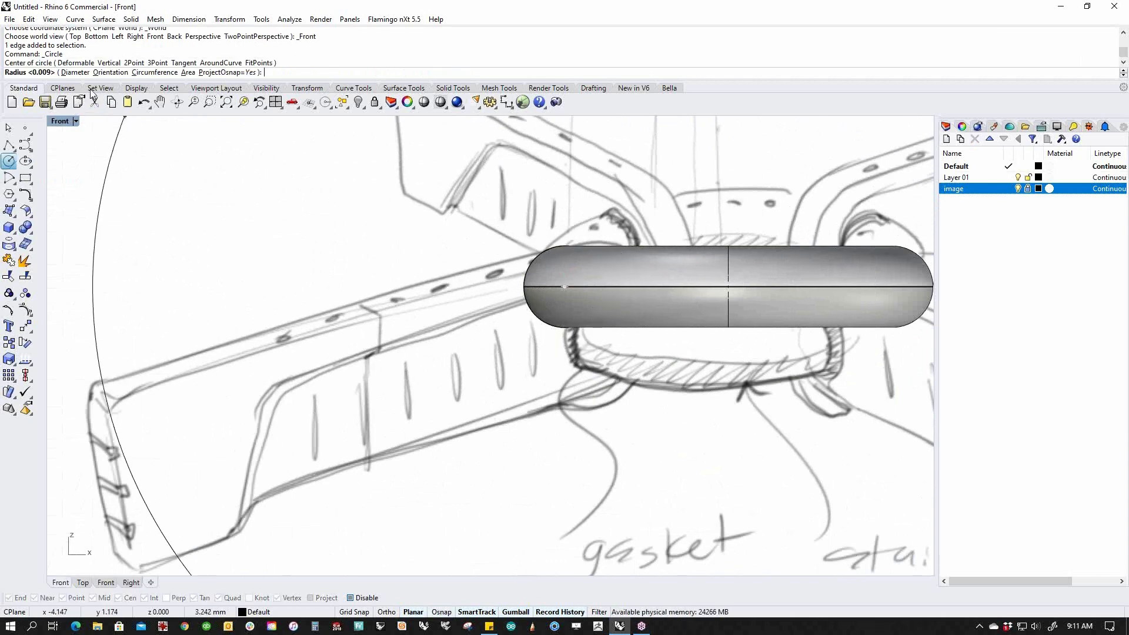
{"action": "left_click", "coordinate": [75, 71]}
{"action": "type", "text": "1.25"}
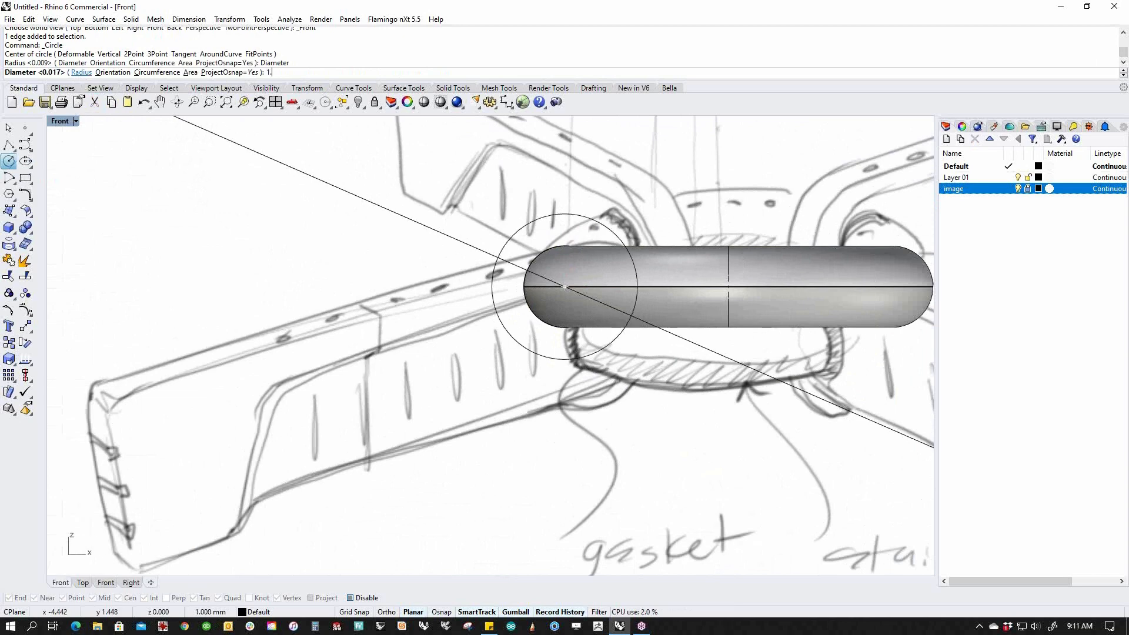
{"action": "key", "text": "Return"}
{"action": "scroll", "coordinate": [596, 263], "scroll_direction": "down", "scroll_amount": 1}
{"action": "scroll", "coordinate": [597, 265], "scroll_direction": "down", "scroll_amount": 1}
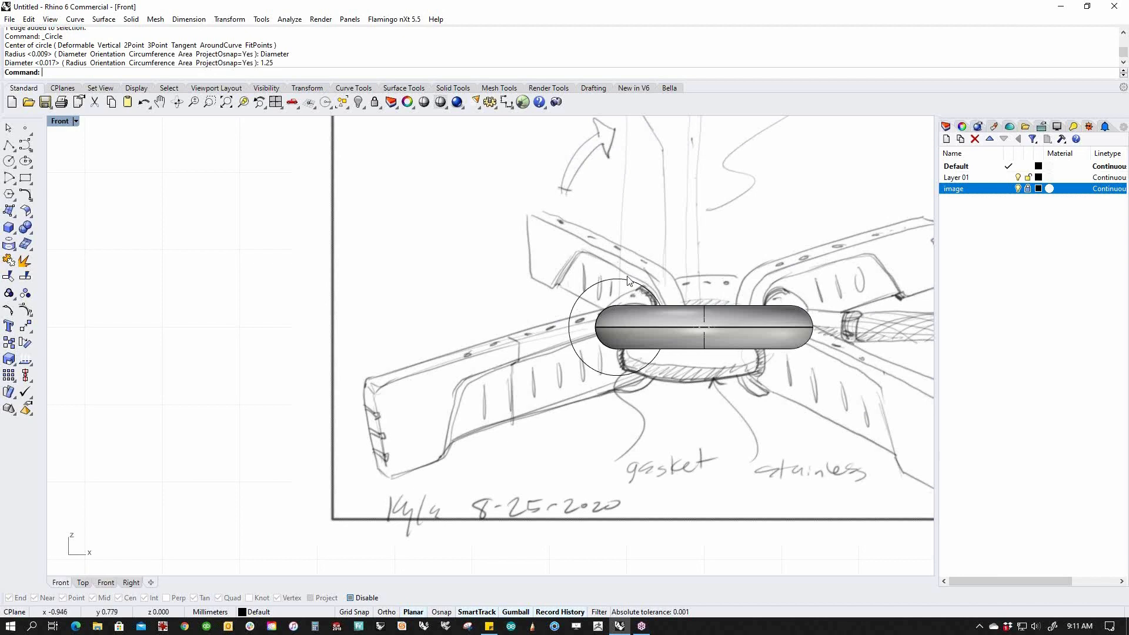
{"action": "left_click", "coordinate": [9, 145]}
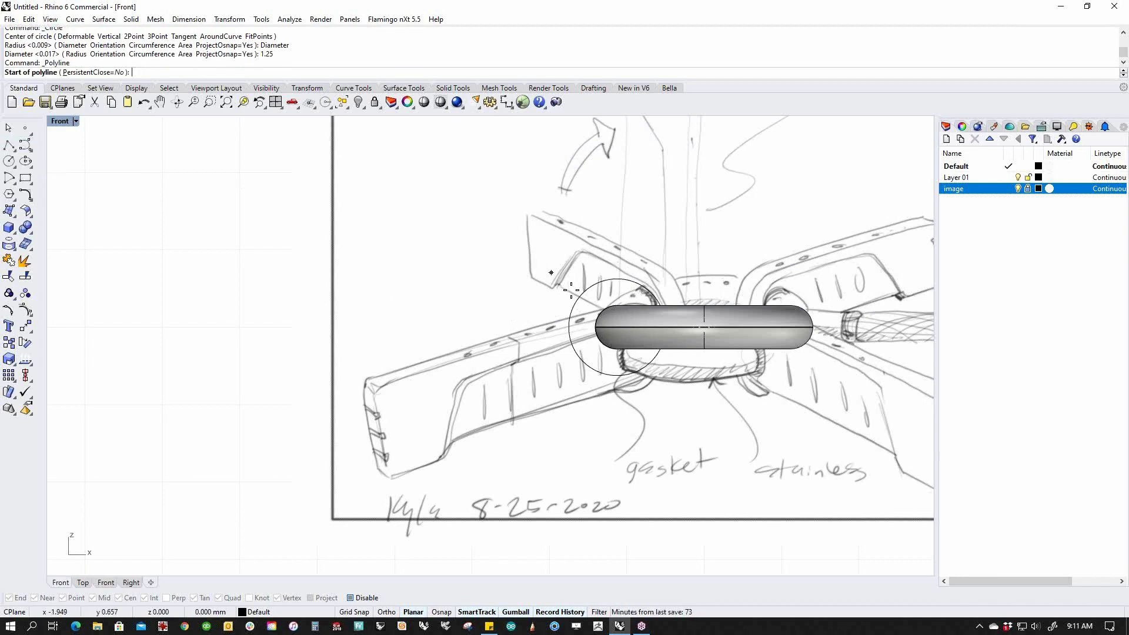
Draw a polyline from the circle's top: 4 left, 1.25 down, back to the circle's bottom.
{"action": "left_click", "coordinate": [618, 279]}
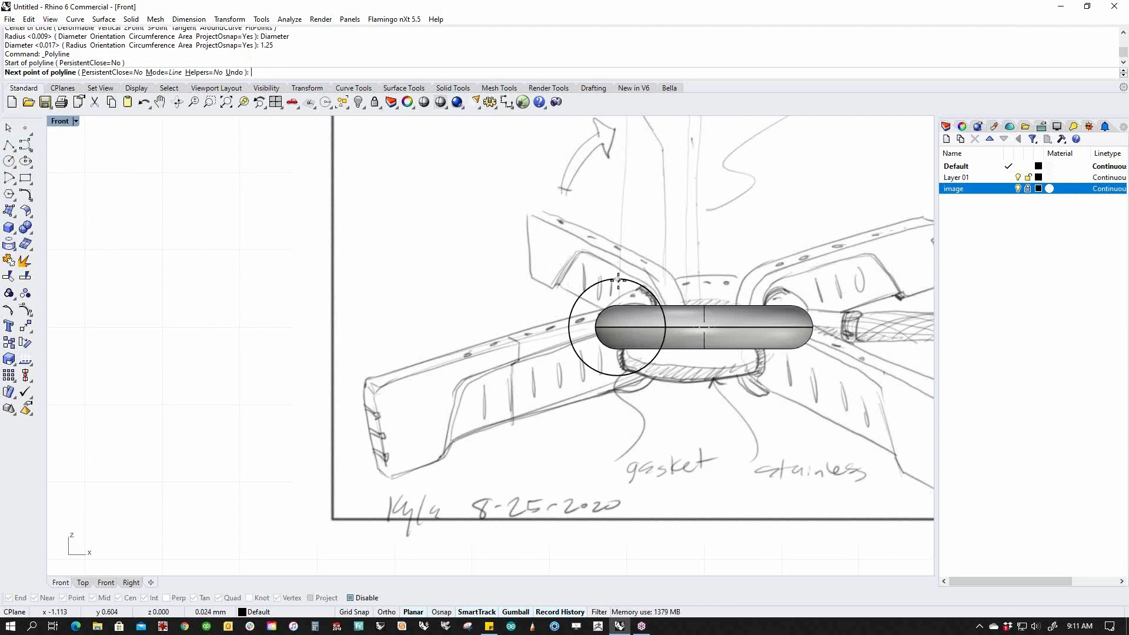
{"action": "type", "text": "4"}
{"action": "key", "text": "Return"}
{"action": "left_click", "coordinate": [474, 278]}
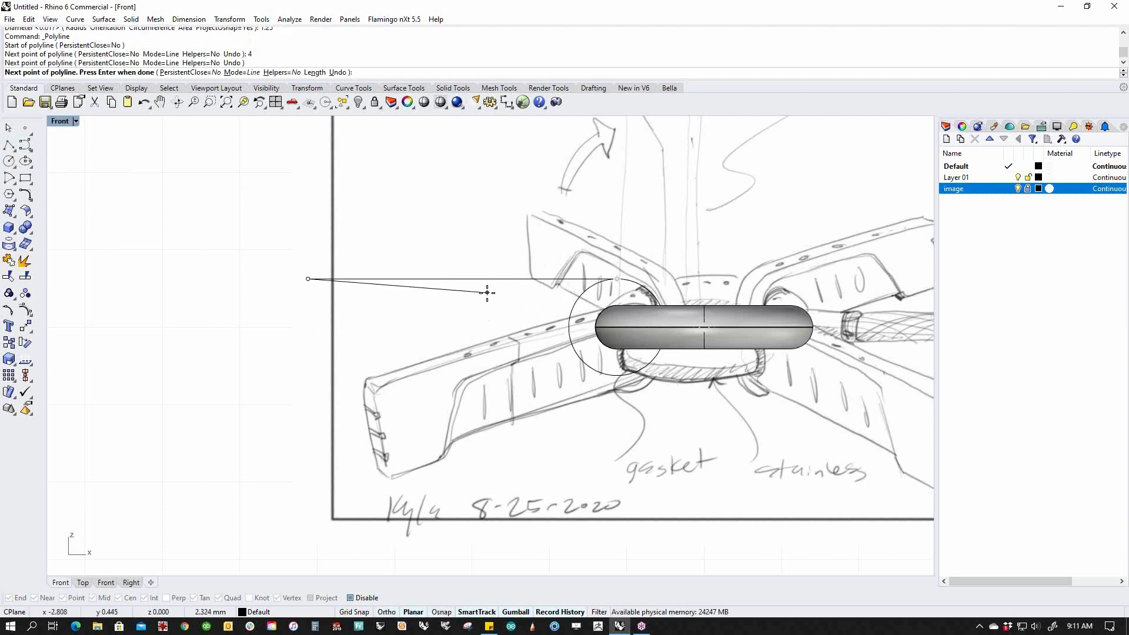
{"action": "type", "text": "1.25"}
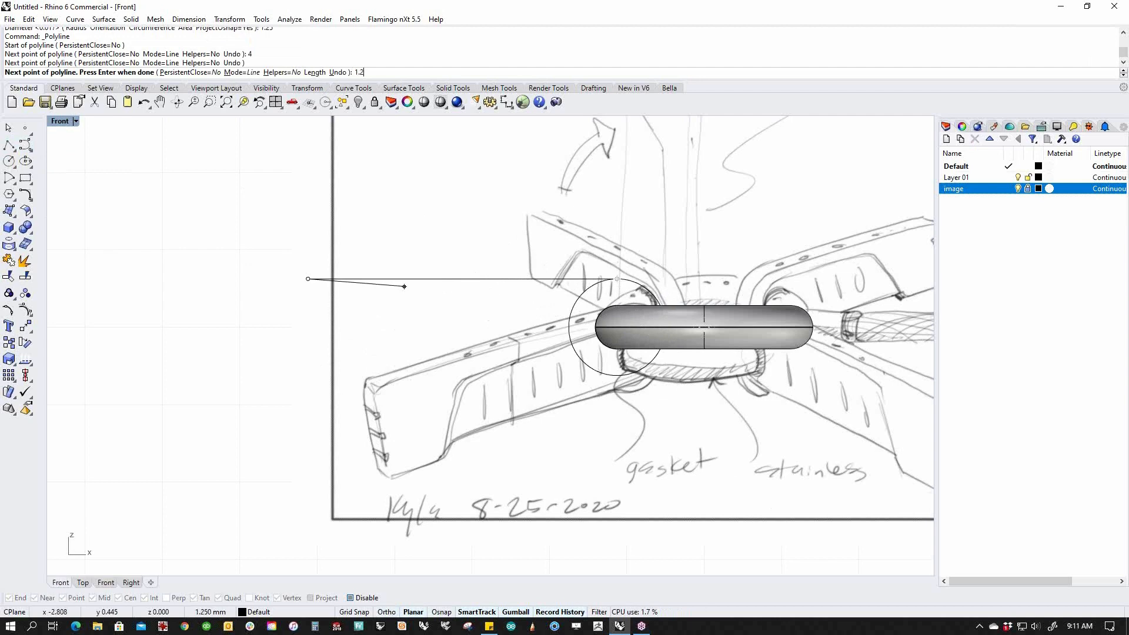
{"action": "key", "text": "Return"}
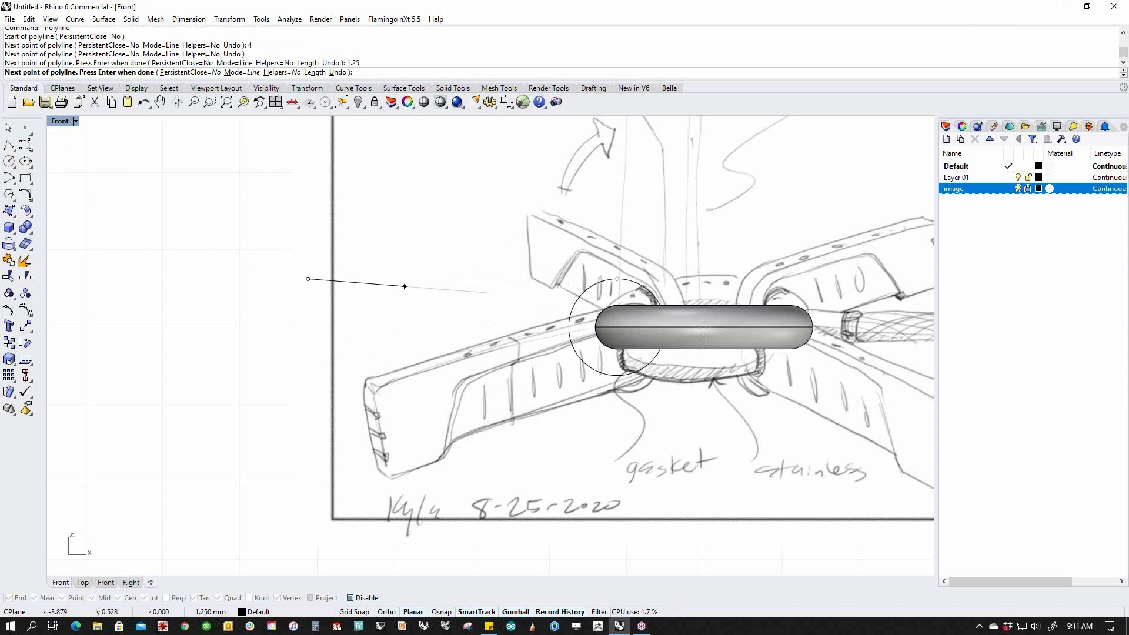
{"action": "left_click", "coordinate": [318, 367]}
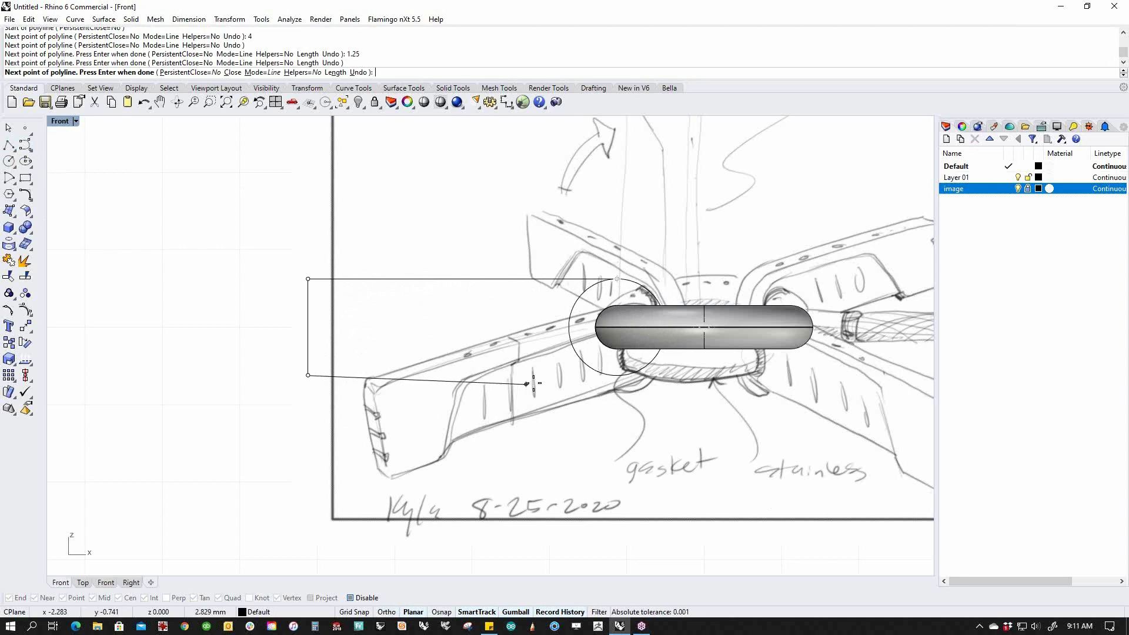
{"action": "left_click", "coordinate": [616, 375]}
{"action": "key", "text": "Return"}
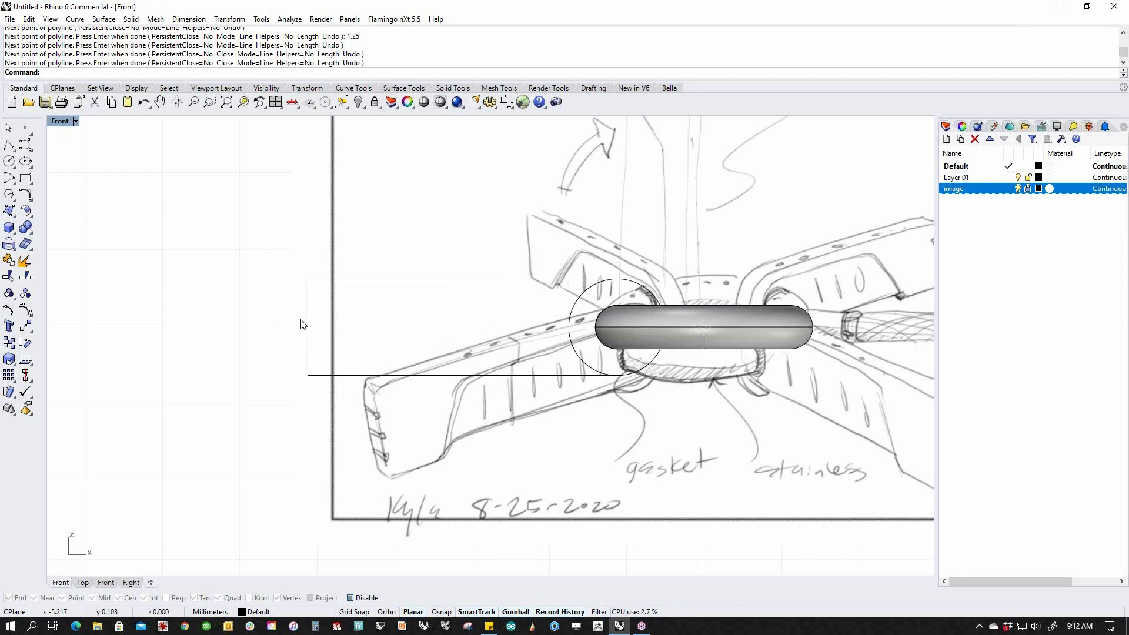
Move the outline's left edge 0.25 left with the gumball, then undo it.
{"action": "scroll", "coordinate": [307, 325], "scroll_direction": "down", "scroll_amount": 3}
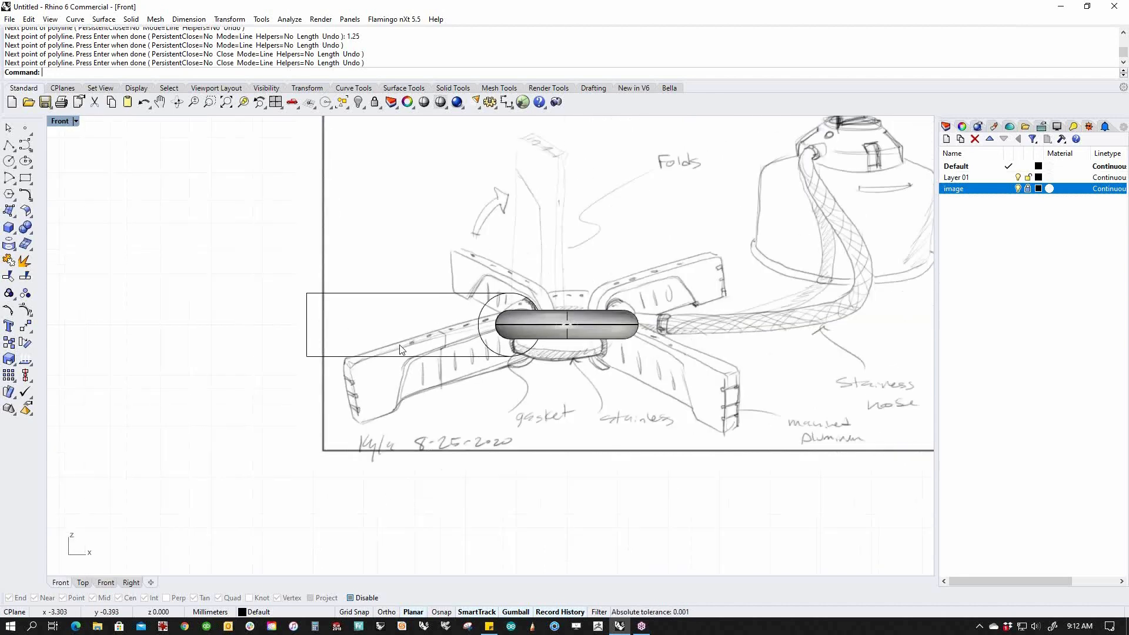
{"action": "scroll", "coordinate": [323, 330], "scroll_direction": "up", "scroll_amount": 3}
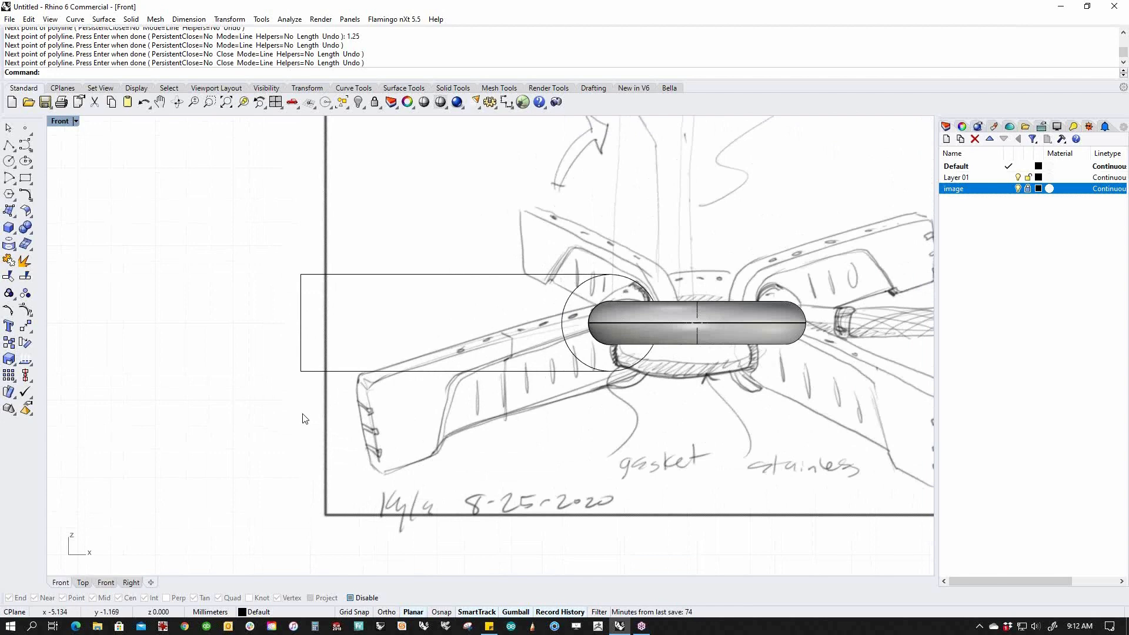
{"action": "left_click", "coordinate": [300, 329], "text": "ctrl+shift"}
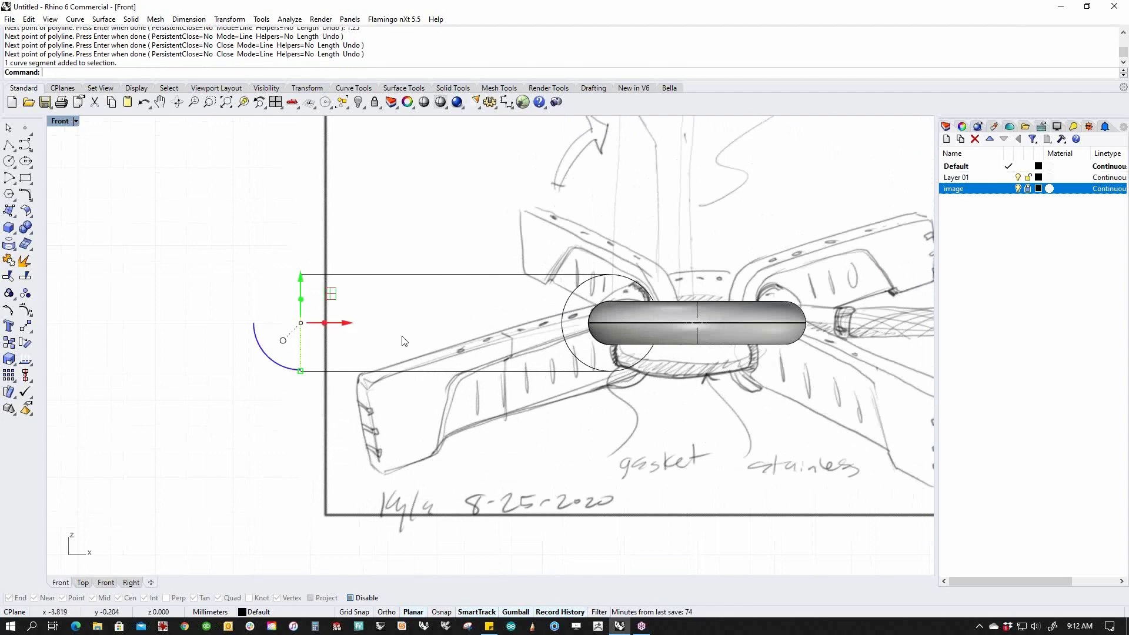
{"action": "left_click", "coordinate": [348, 325]}
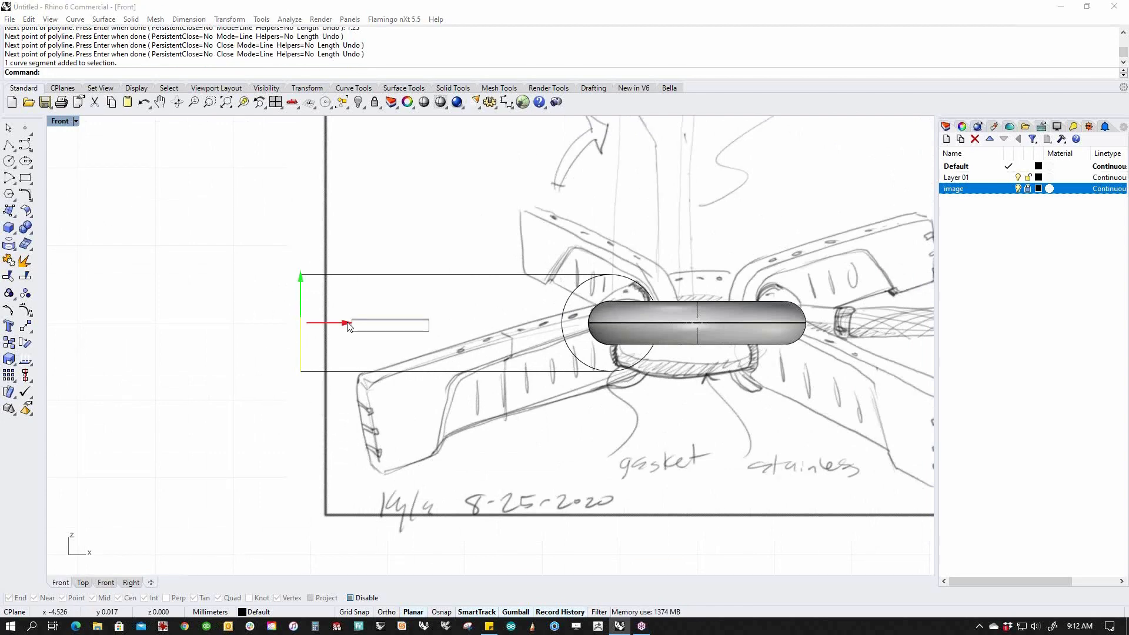
{"action": "type", "text": "-.25"}
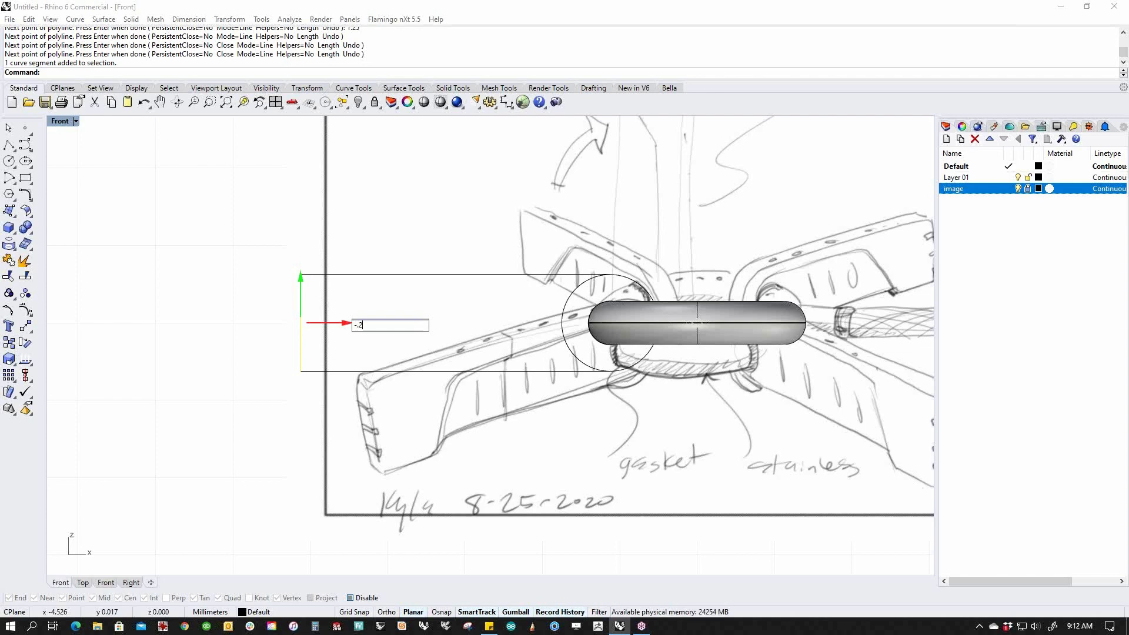
{"action": "key", "text": "Return"}
{"action": "left_click", "coordinate": [273, 231]}
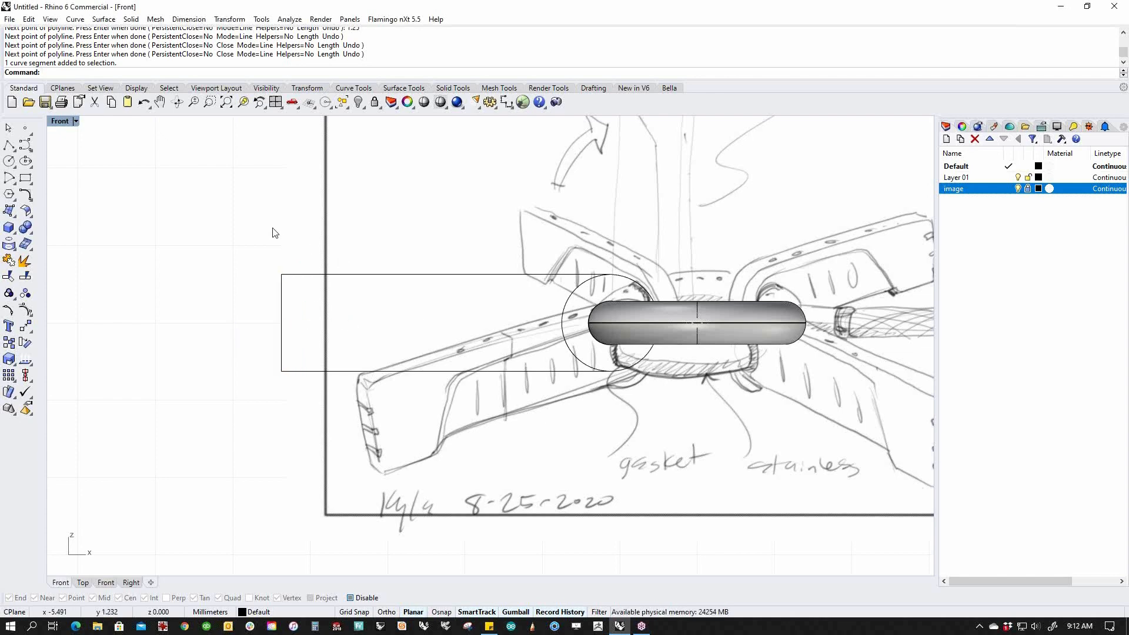
{"action": "key", "text": "ctrl+z"}
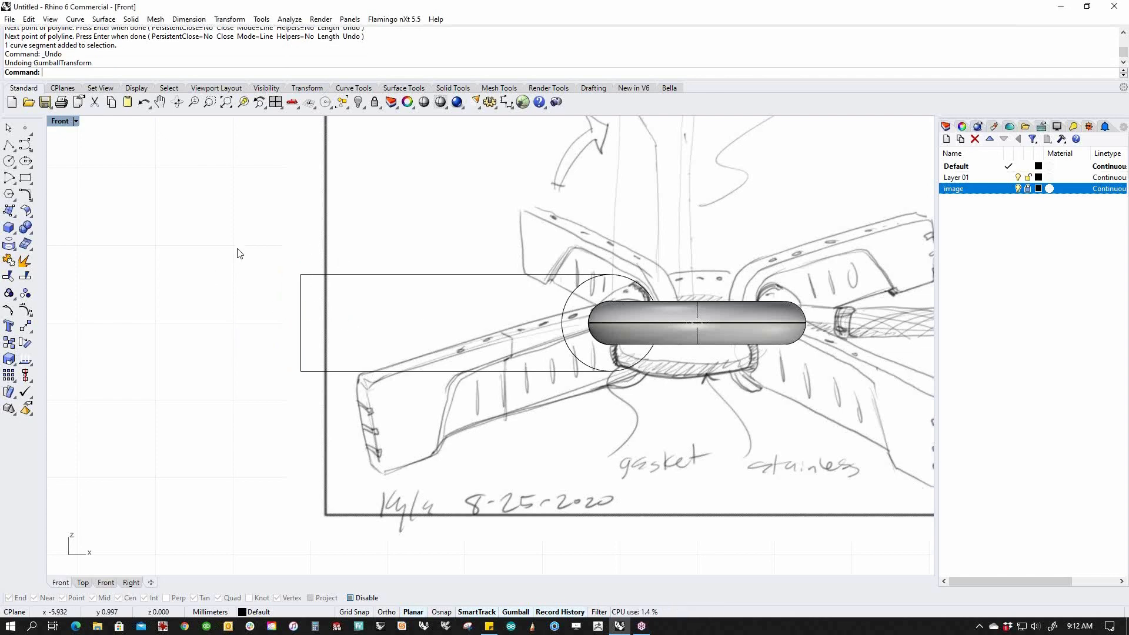
Reselect the rectangle's left edge and drag it leftward, then undo the drag.
{"action": "left_click_drag", "start_coordinate": [227, 240], "coordinate": [340, 467], "text": "ctrl+shift"}
{"action": "left_click", "coordinate": [368, 372]}
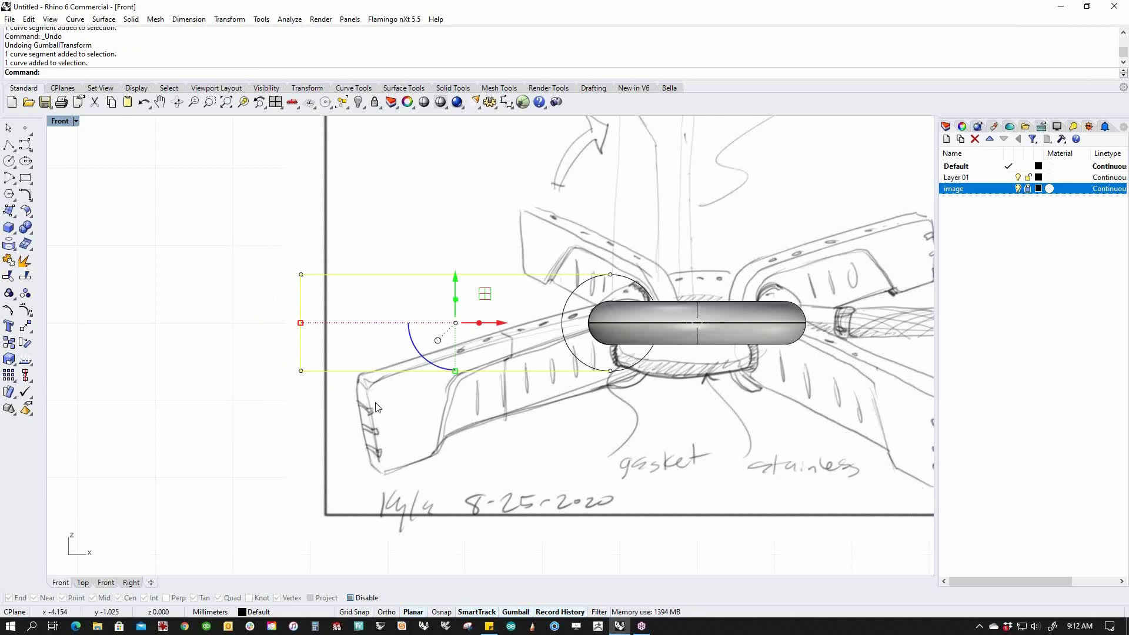
{"action": "left_click", "coordinate": [223, 406]}
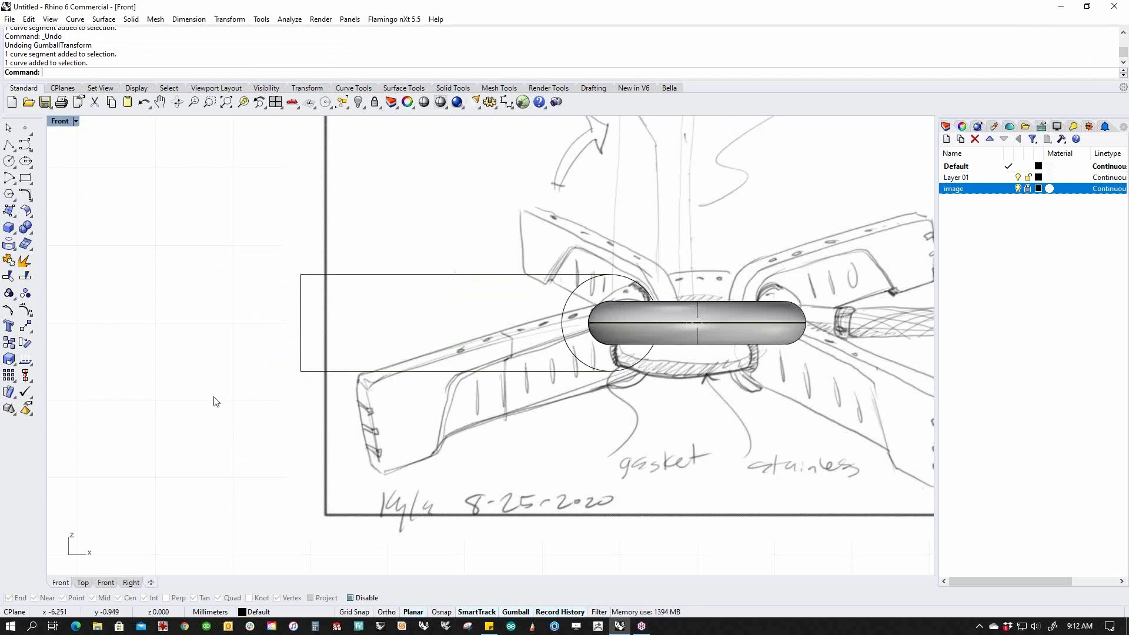
{"action": "left_click_drag", "start_coordinate": [208, 247], "coordinate": [361, 492], "text": "ctrl+shift"}
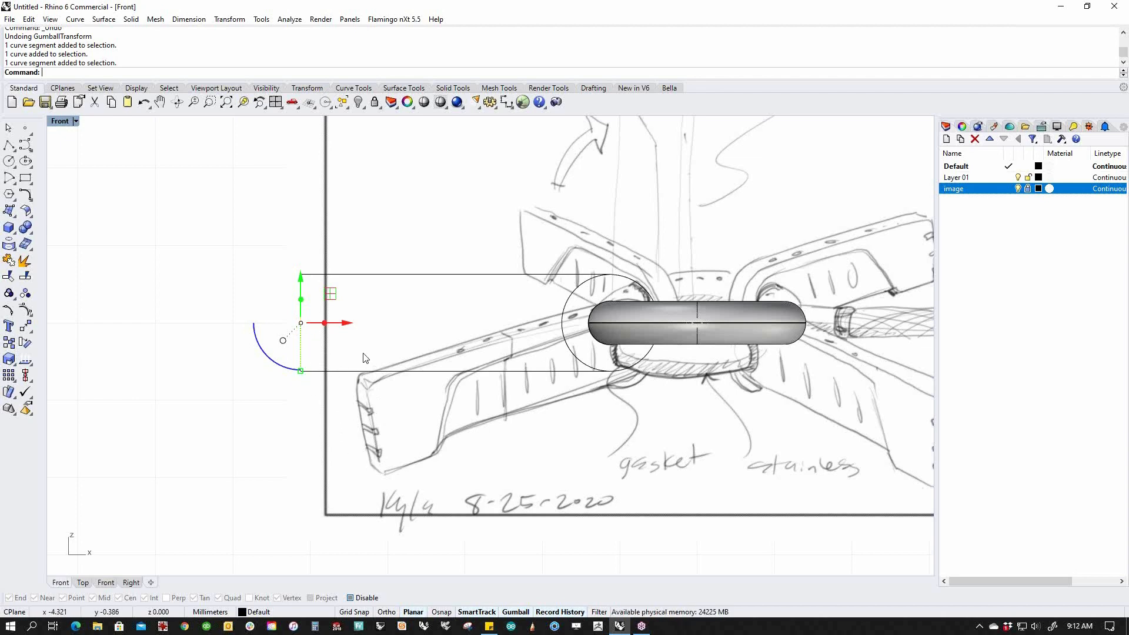
{"action": "left_click_drag", "start_coordinate": [348, 328], "coordinate": [239, 317]}
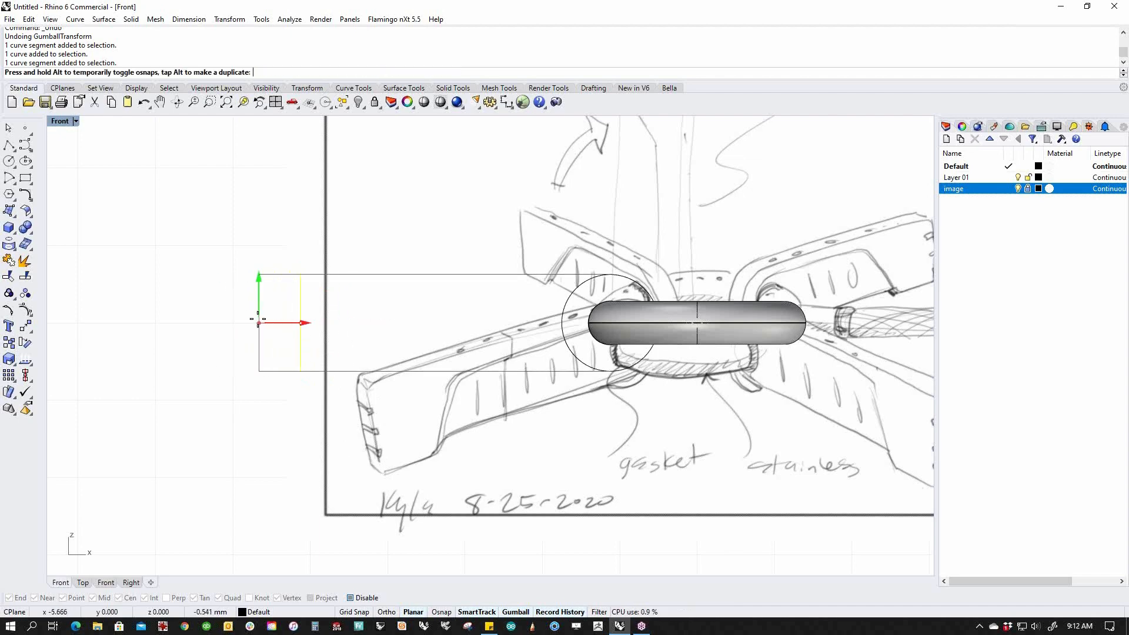
{"action": "key", "text": "ctrl+z"}
Move the rectangle's left edge exactly 2 to the left along X.
{"action": "left_click_drag", "start_coordinate": [282, 258], "coordinate": [374, 457], "text": "ctrl+shift"}
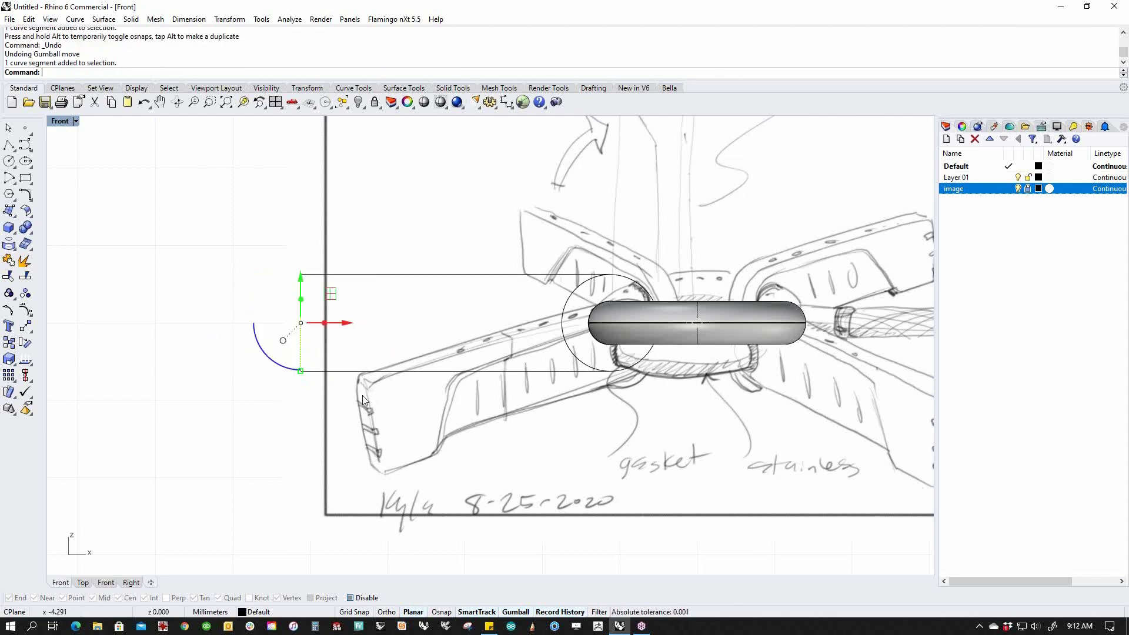
{"action": "left_click", "coordinate": [347, 324]}
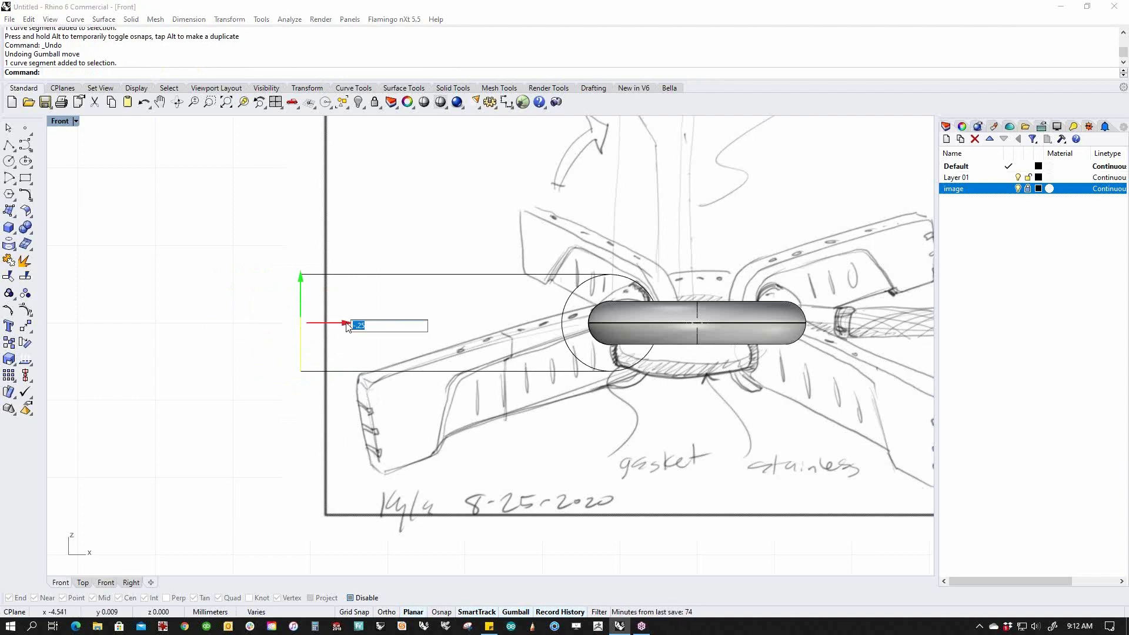
{"action": "type", "text": "-2"}
{"action": "key", "text": "Return"}
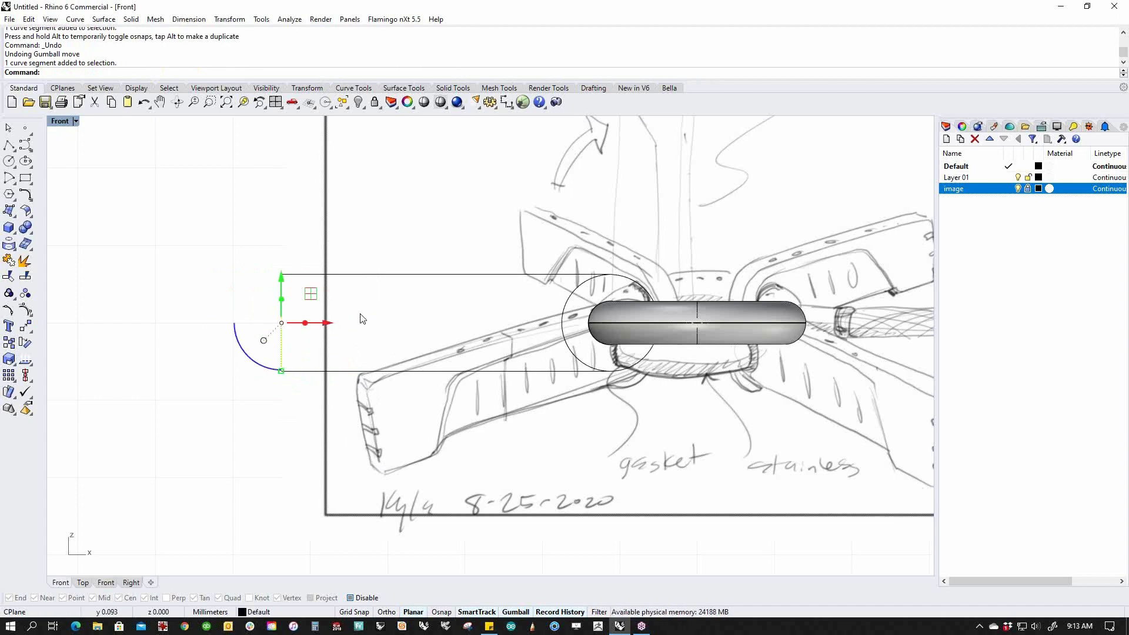
{"action": "key", "text": "Delete"}
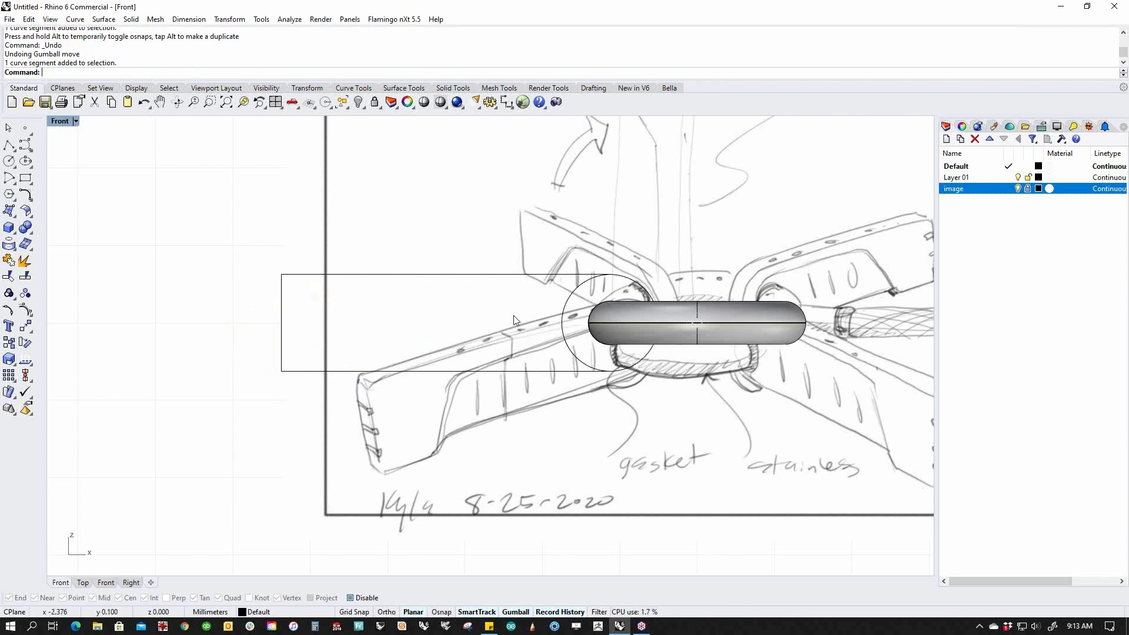
{"action": "scroll", "coordinate": [465, 353], "scroll_direction": "down", "scroll_amount": 1}
{"action": "right_click_drag", "start_coordinate": [526, 384], "coordinate": [453, 392]}
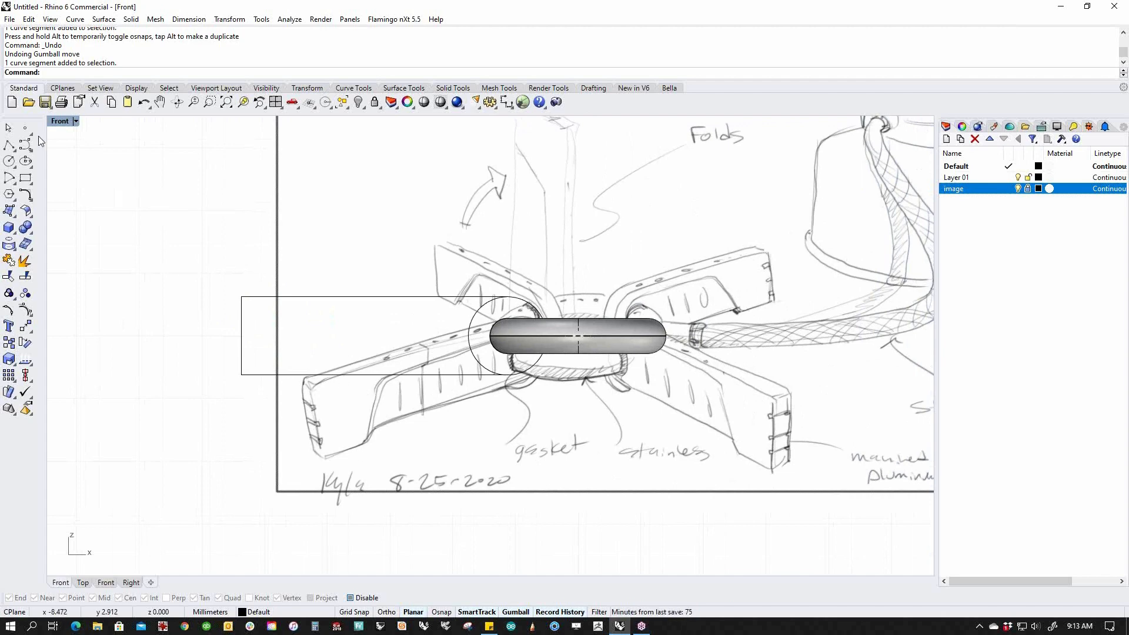
{"action": "left_click", "coordinate": [8, 144]}
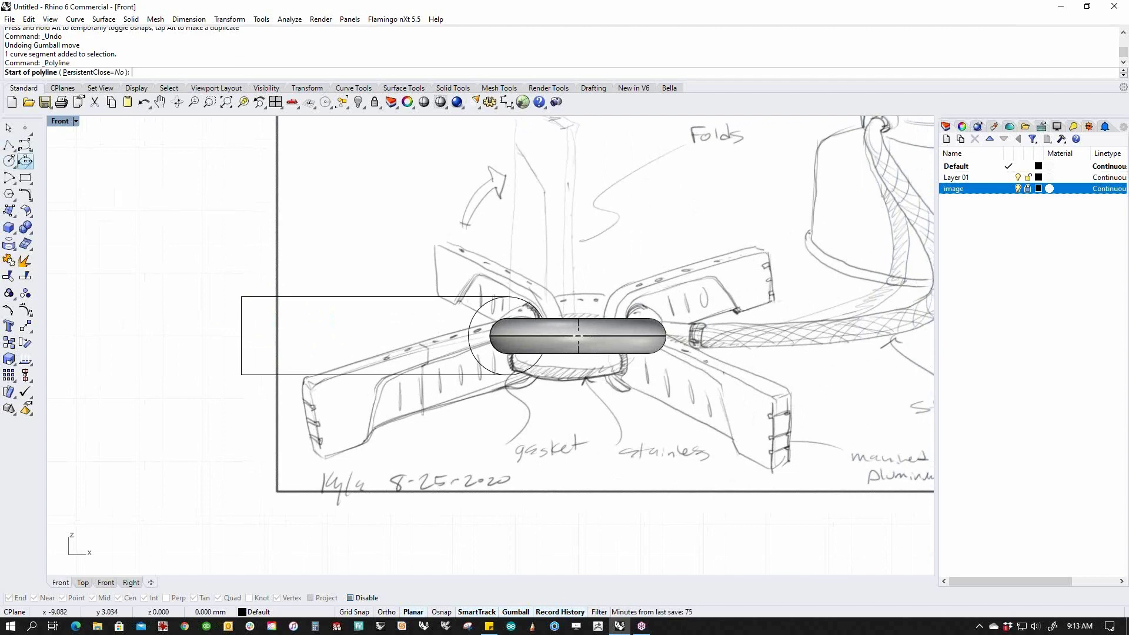
{"action": "left_click", "coordinate": [325, 457]}
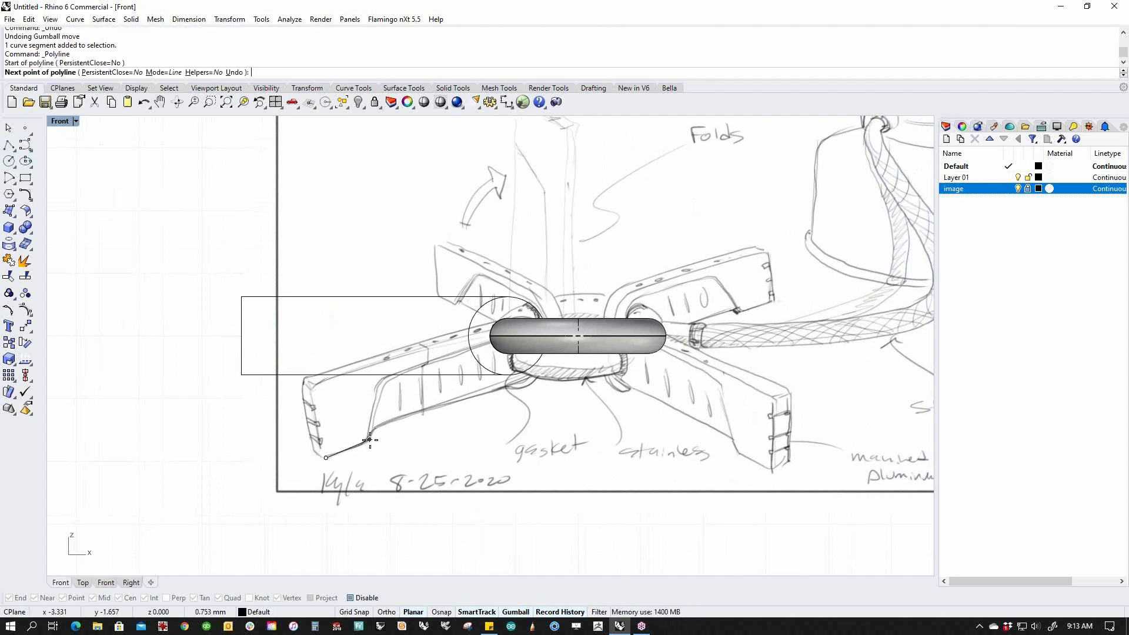
{"action": "left_click", "coordinate": [370, 440]}
{"action": "key", "text": "Return"}
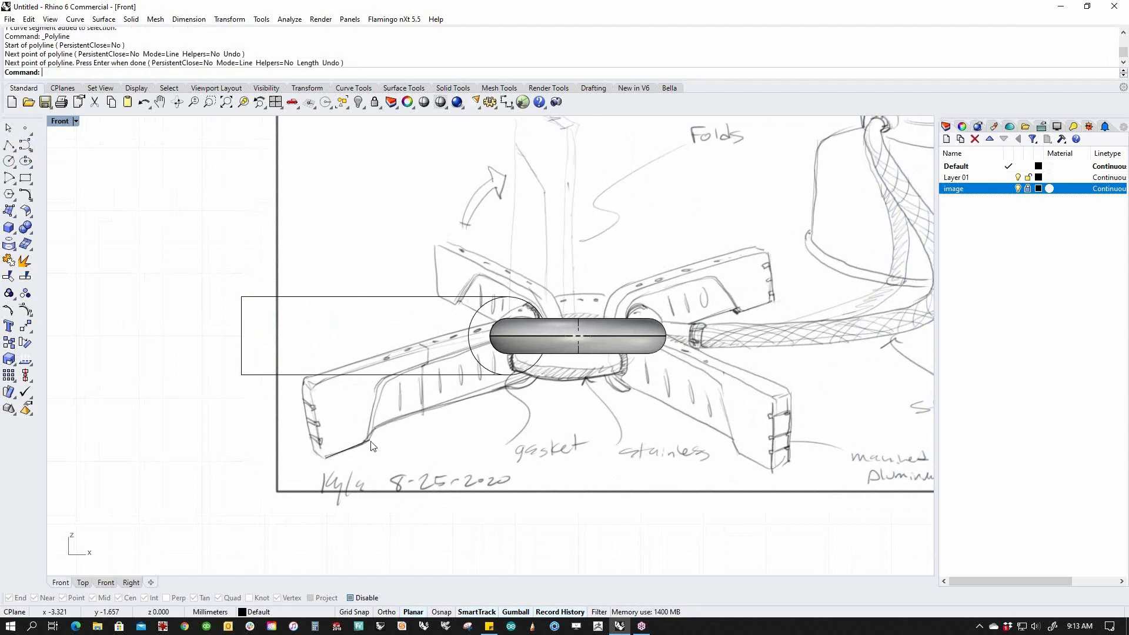
{"action": "left_click", "coordinate": [189, 19]}
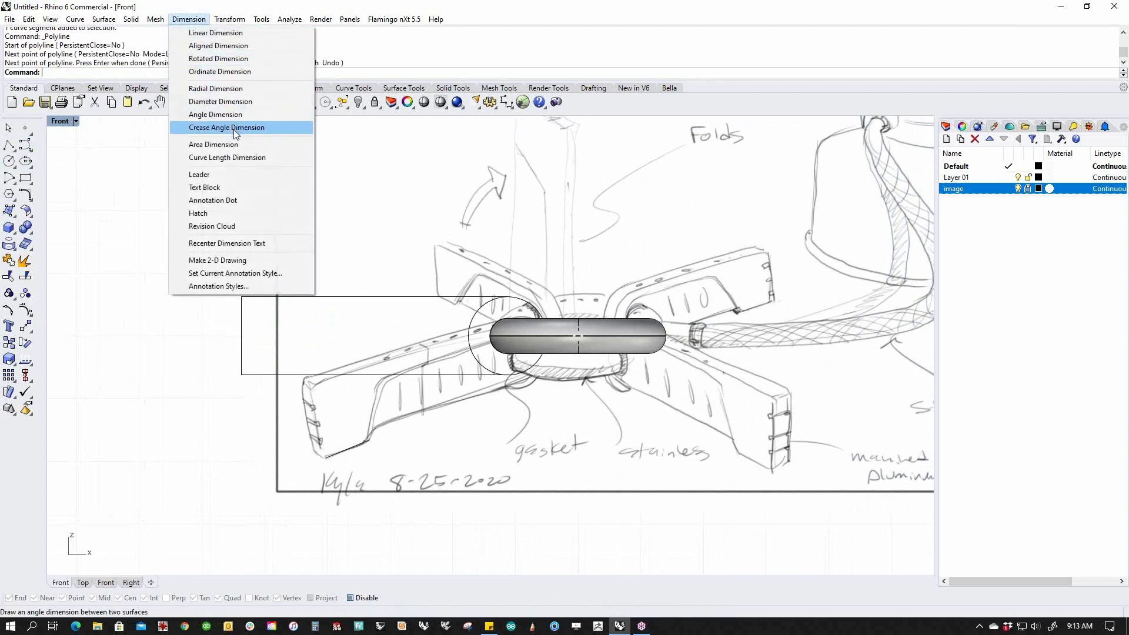
{"action": "left_click", "coordinate": [234, 158]}
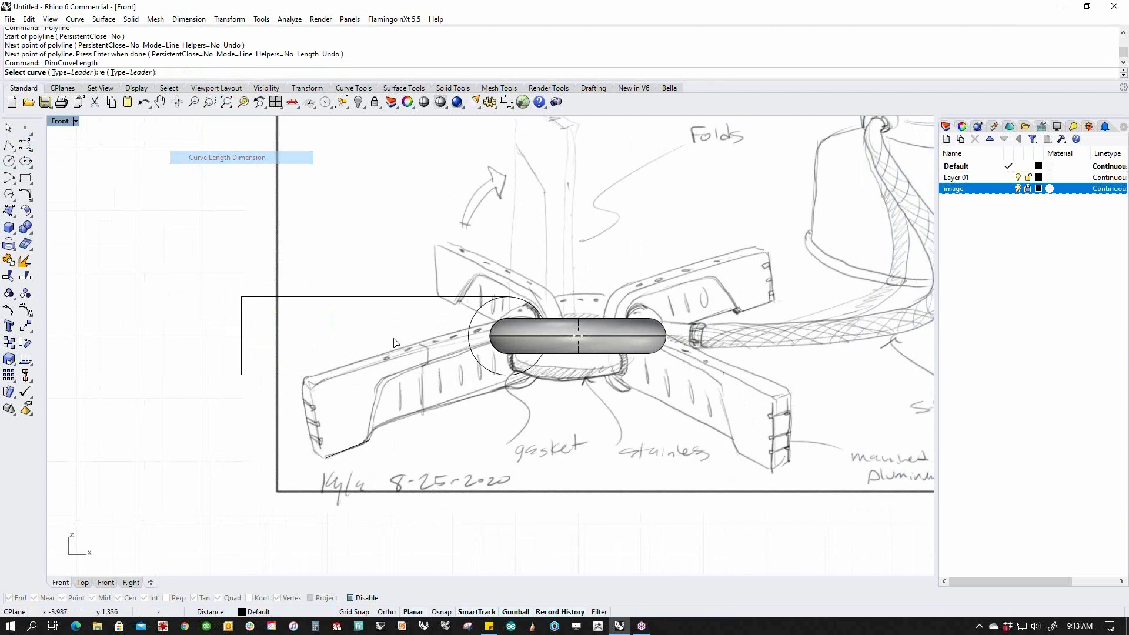
{"action": "left_click", "coordinate": [364, 446]}
{"action": "left_click", "coordinate": [370, 441]}
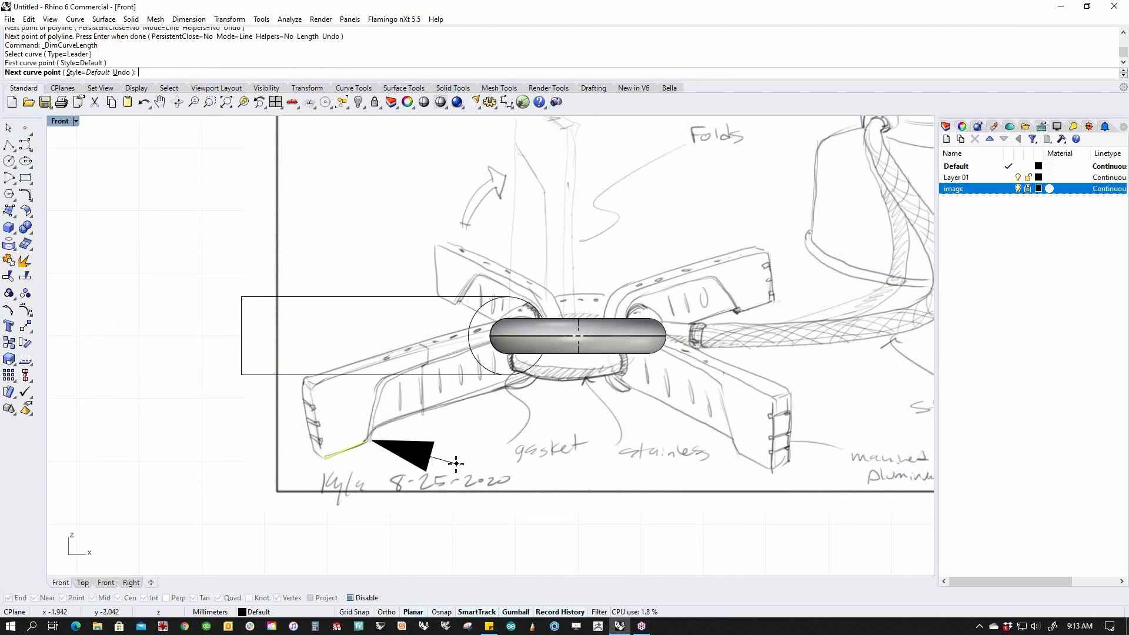
{"action": "left_click", "coordinate": [479, 483]}
{"action": "left_click", "coordinate": [566, 487]}
{"action": "key", "text": "Return"}
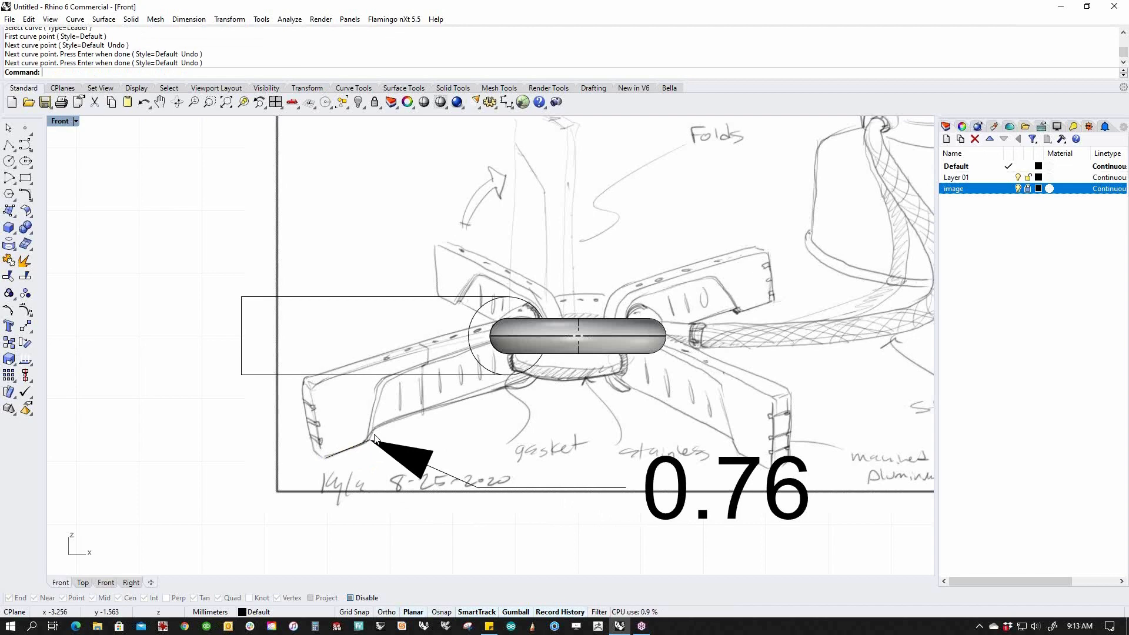
{"action": "left_click", "coordinate": [464, 484]}
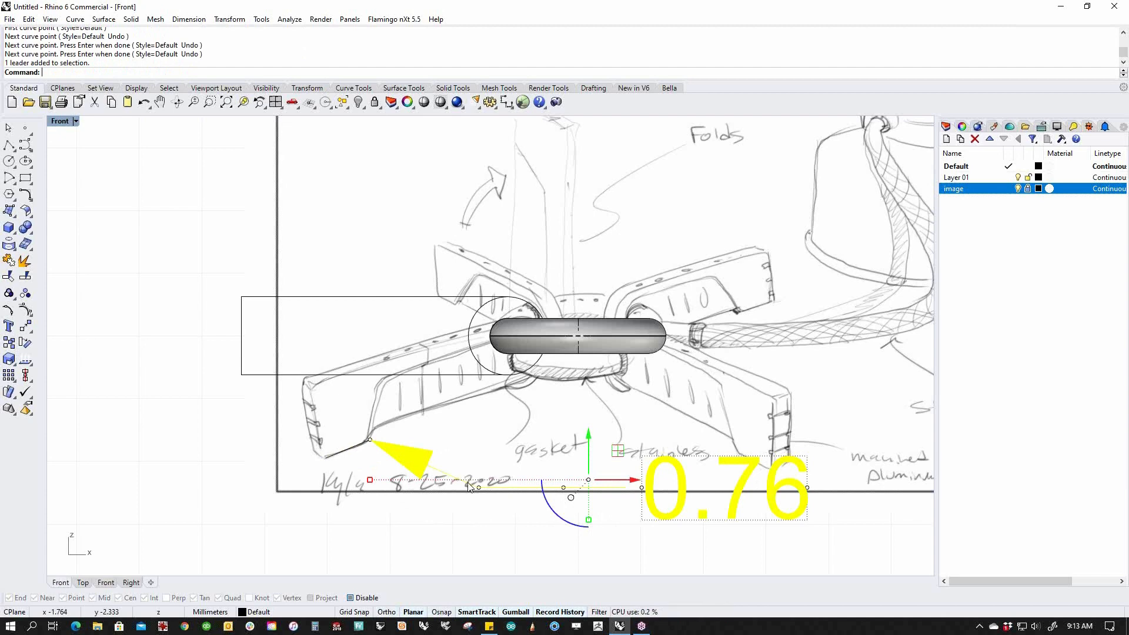
{"action": "key", "text": "Delete"}
{"action": "left_click", "coordinate": [361, 449]}
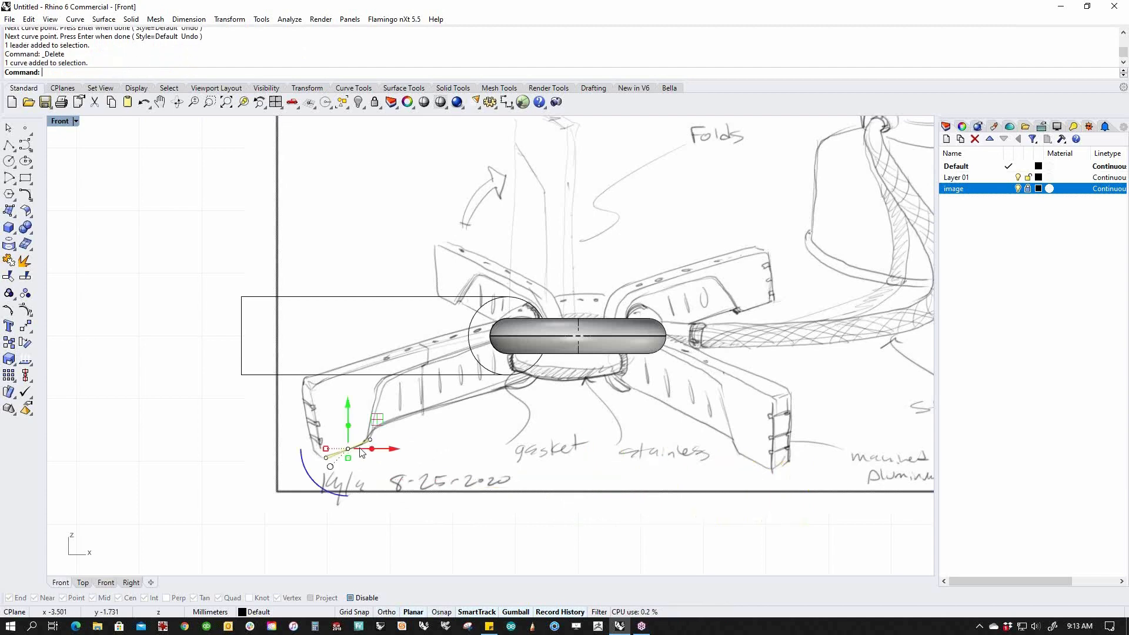
{"action": "key", "text": "Delete"}
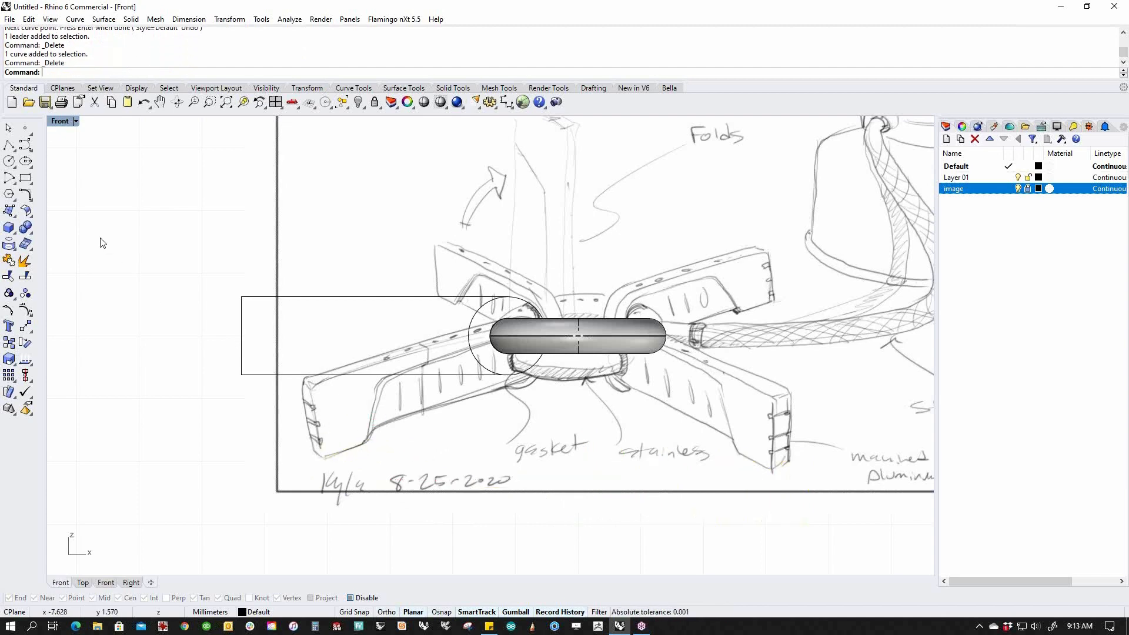
{"action": "left_click", "coordinate": [9, 145]}
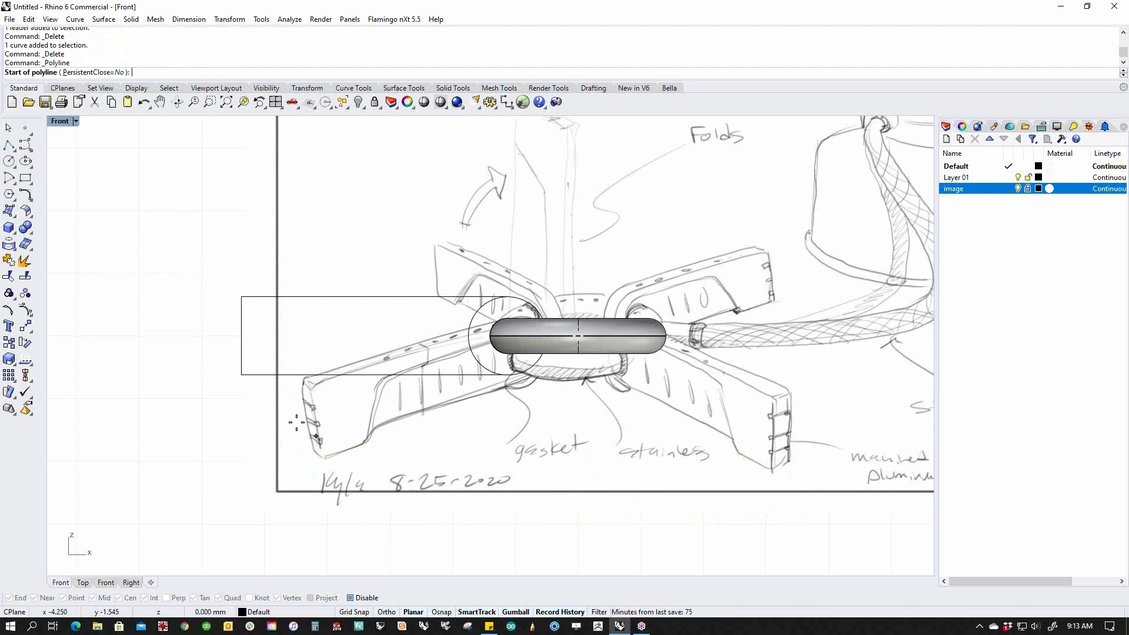
{"action": "scroll", "coordinate": [247, 373], "scroll_direction": "up", "scroll_amount": 3}
Draw a polyline from the lower-left corner: 0.75 along the bottom, up the slant, across the top.
{"action": "left_click", "coordinate": [225, 374]}
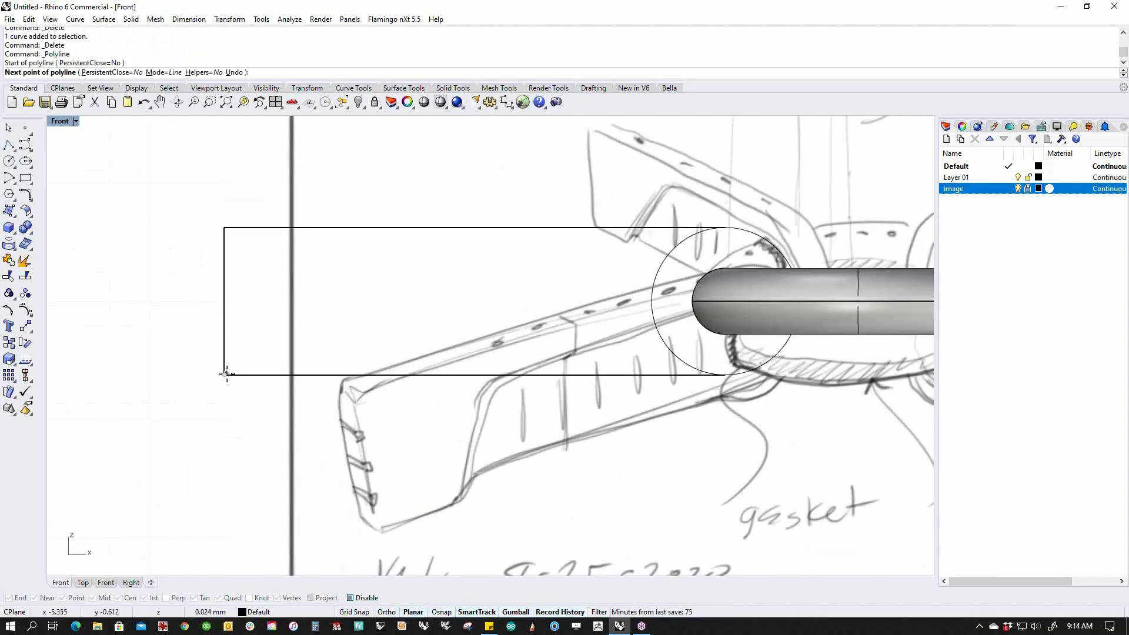
{"action": "type", "text": ".75"}
{"action": "key", "text": "Return"}
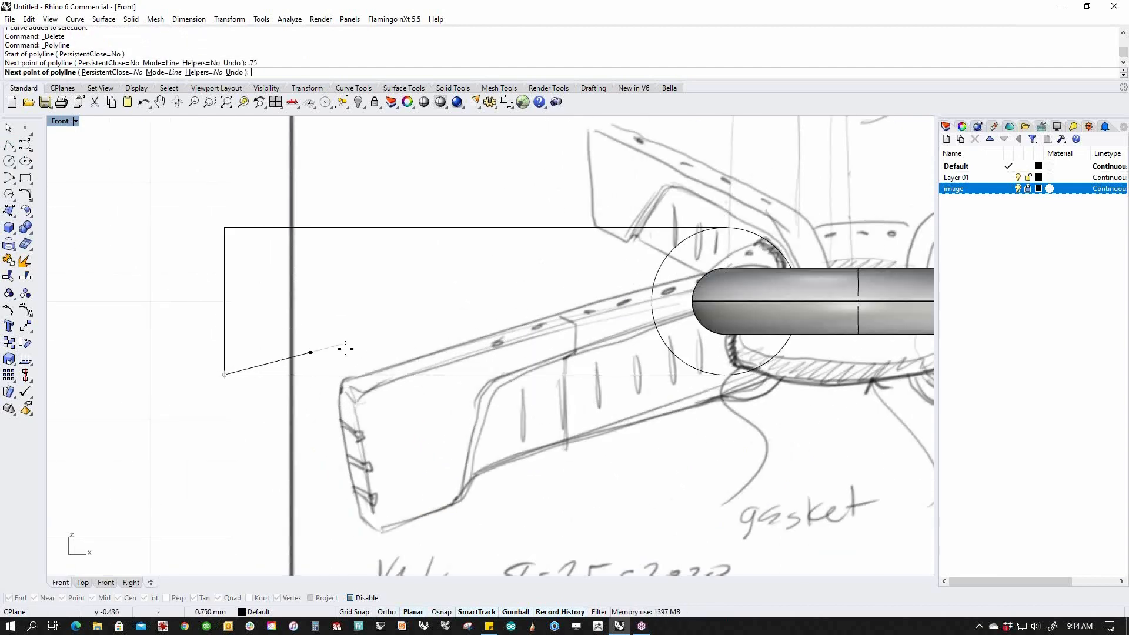
{"action": "left_click", "coordinate": [356, 375]}
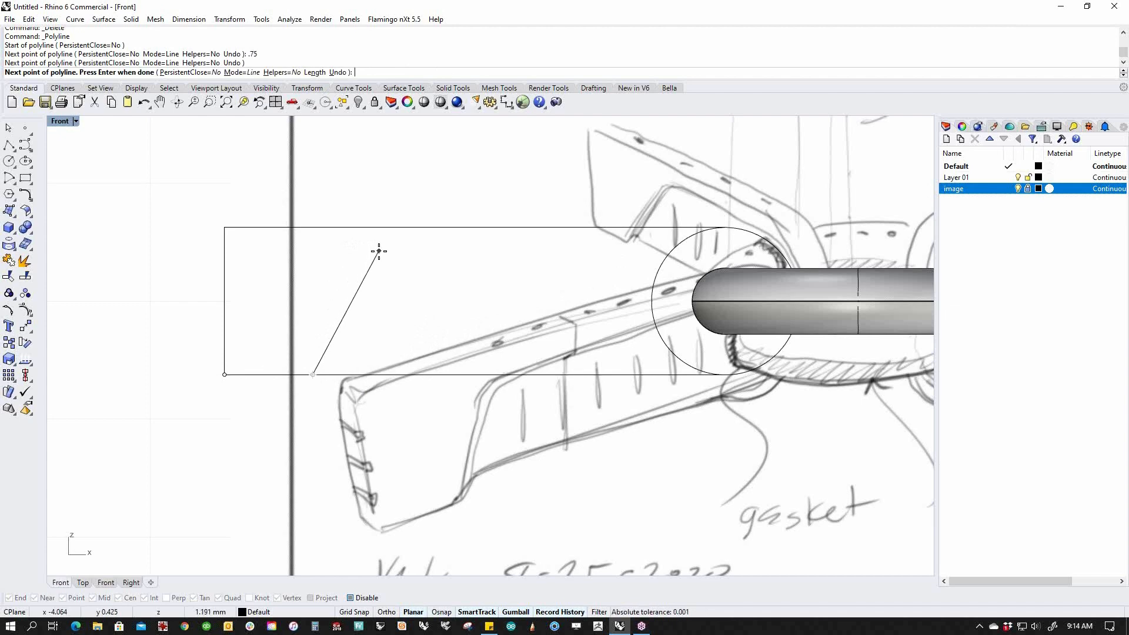
{"action": "left_click", "coordinate": [379, 251]}
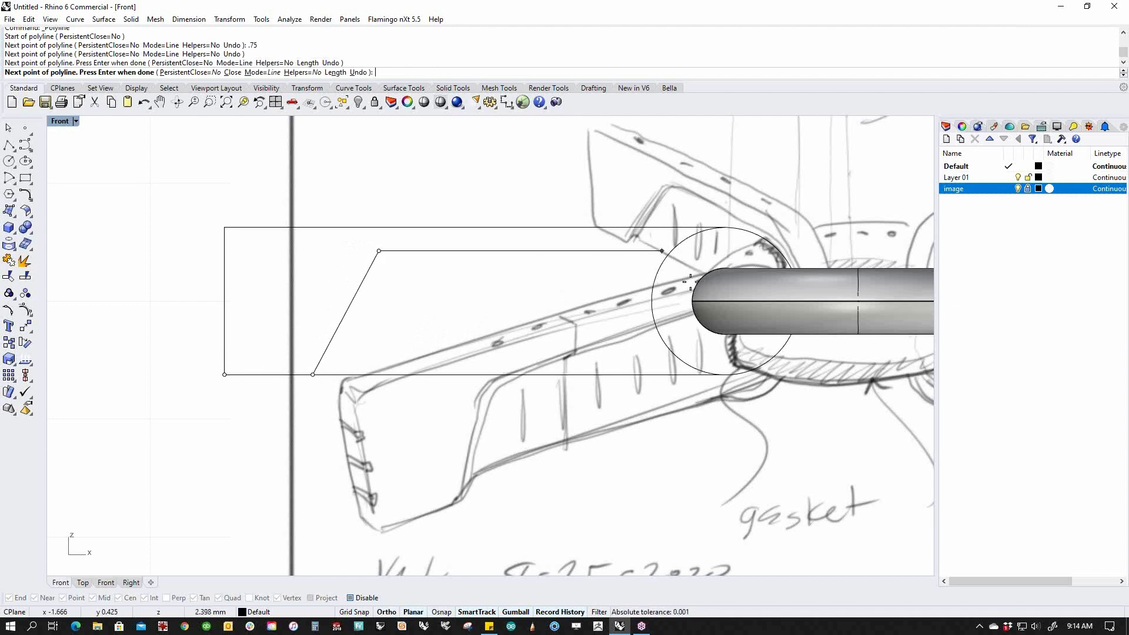
{"action": "left_click", "coordinate": [708, 251]}
{"action": "key", "text": "Return"}
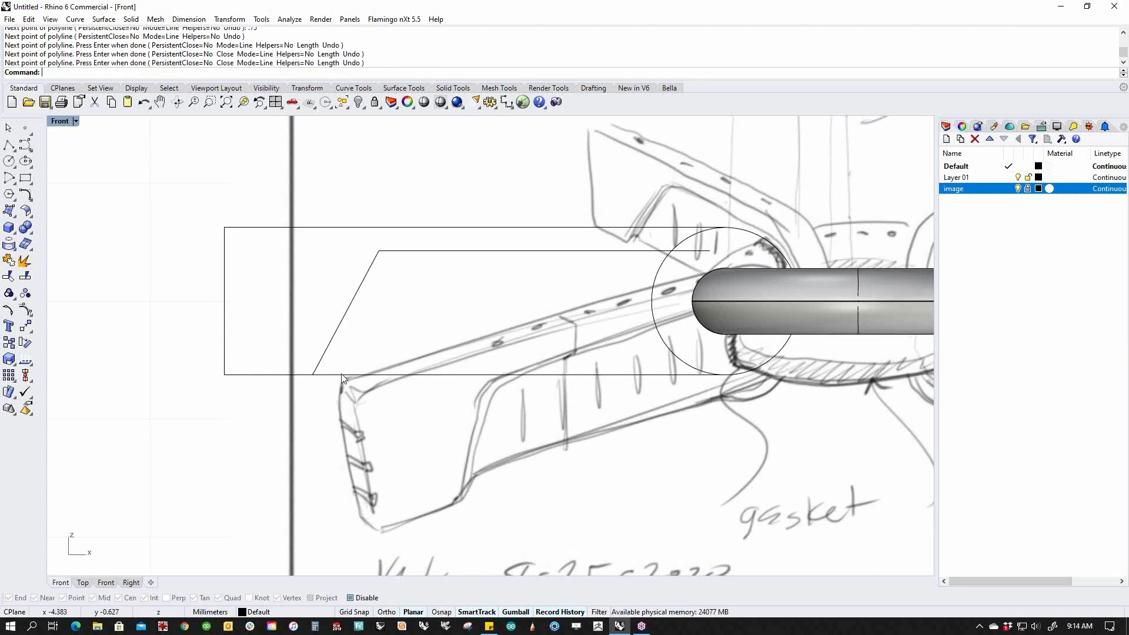
Nudge the angled outline right inside the rectangle and delete its short bottom segment.
{"action": "left_click", "coordinate": [335, 348]}
{"action": "left_click_drag", "start_coordinate": [515, 314], "coordinate": [504, 321]}
{"action": "left_click", "coordinate": [385, 364]}
{"action": "left_click_drag", "start_coordinate": [232, 345], "coordinate": [387, 431], "text": "ctrl+shift"}
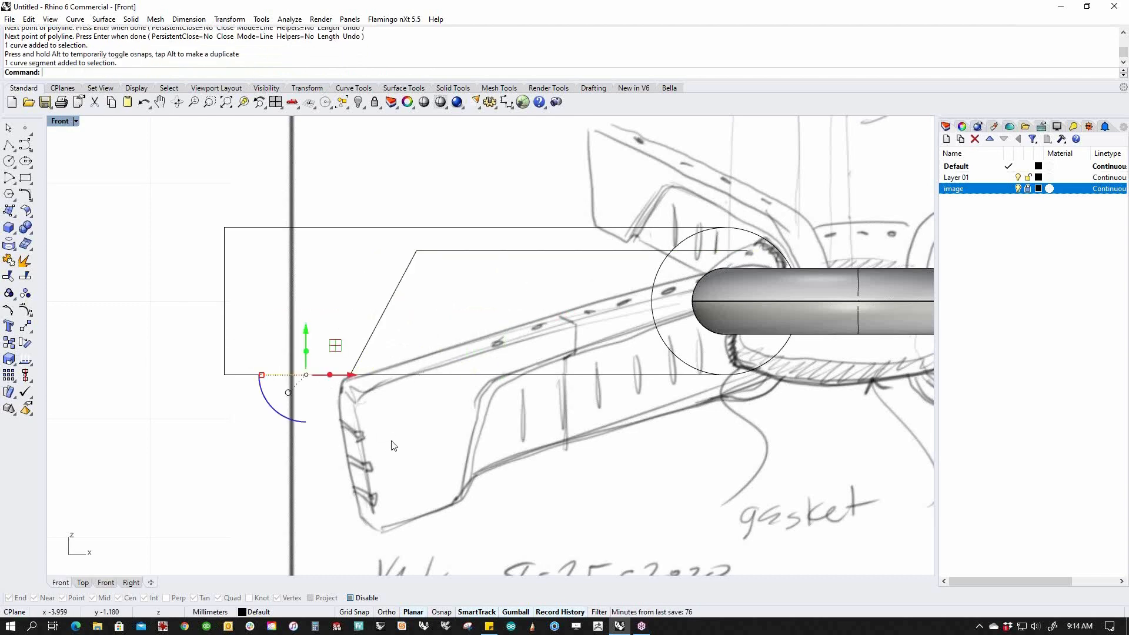
{"action": "key", "text": "Delete"}
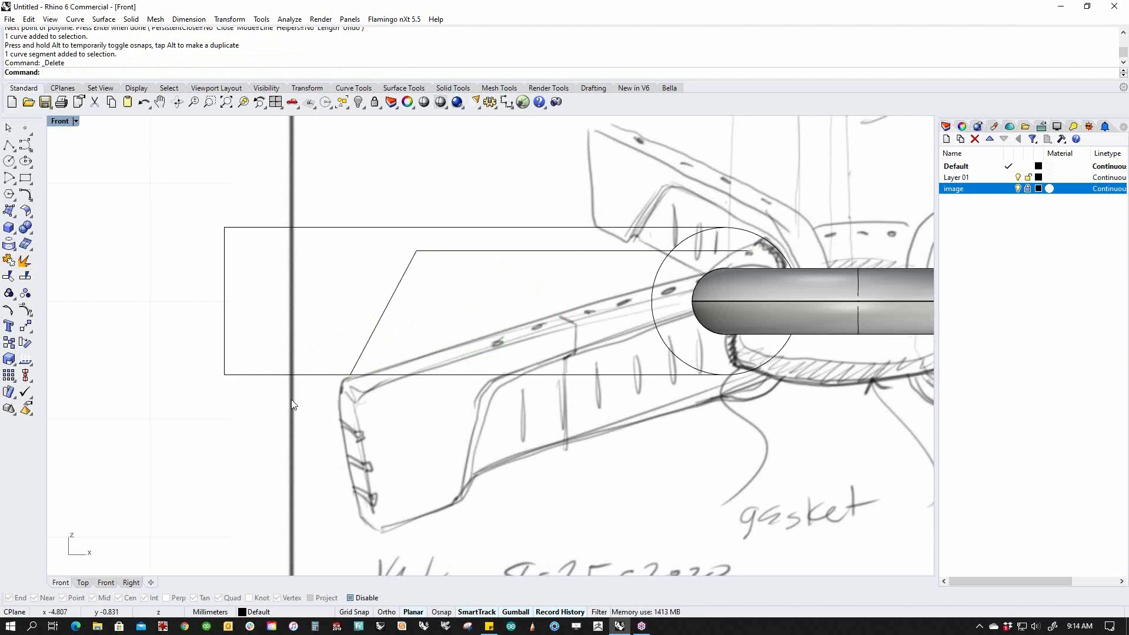
{"action": "scroll", "coordinate": [443, 398], "scroll_direction": "down", "scroll_amount": 2}
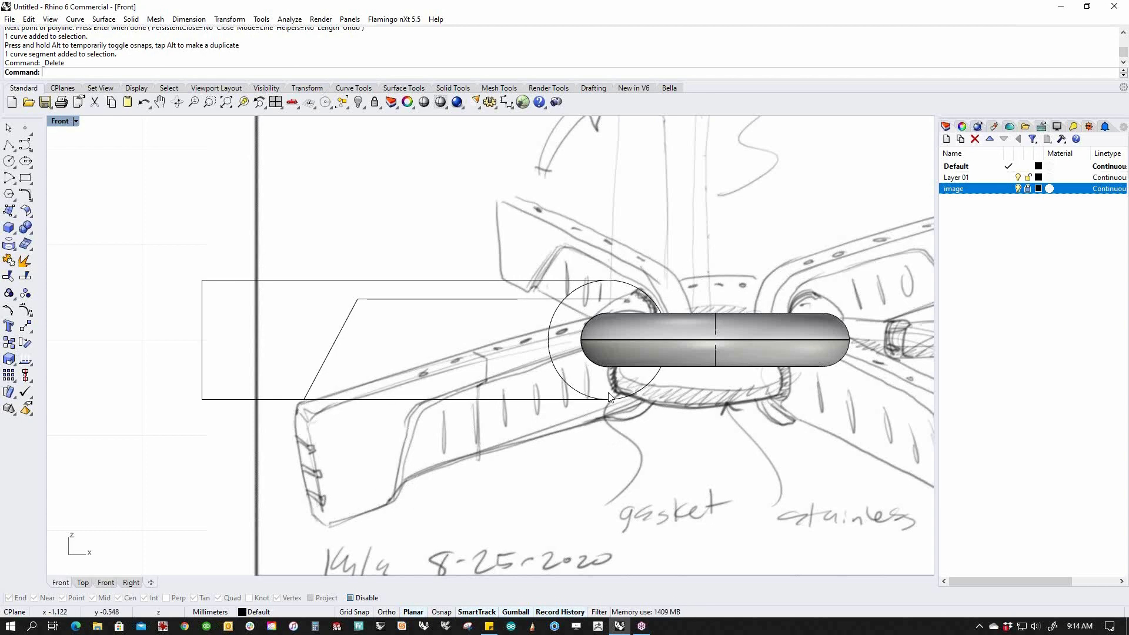
Draw a horizontal bottom line from the slanted end and stretch its right end under the torus.
{"action": "left_click", "coordinate": [9, 146]}
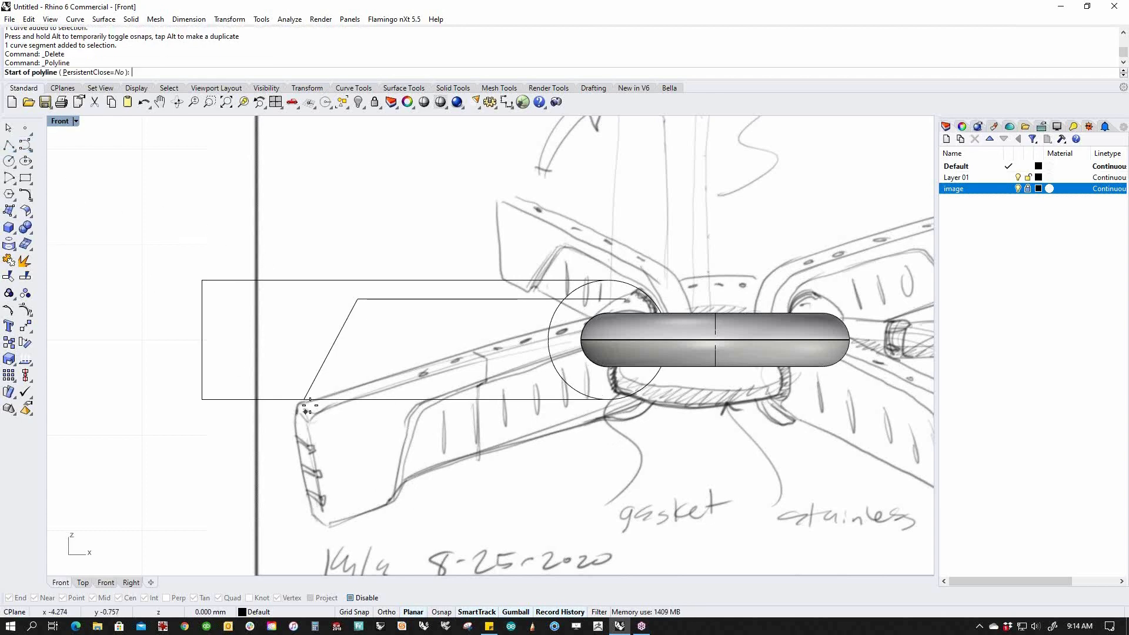
{"action": "left_click", "coordinate": [304, 381]}
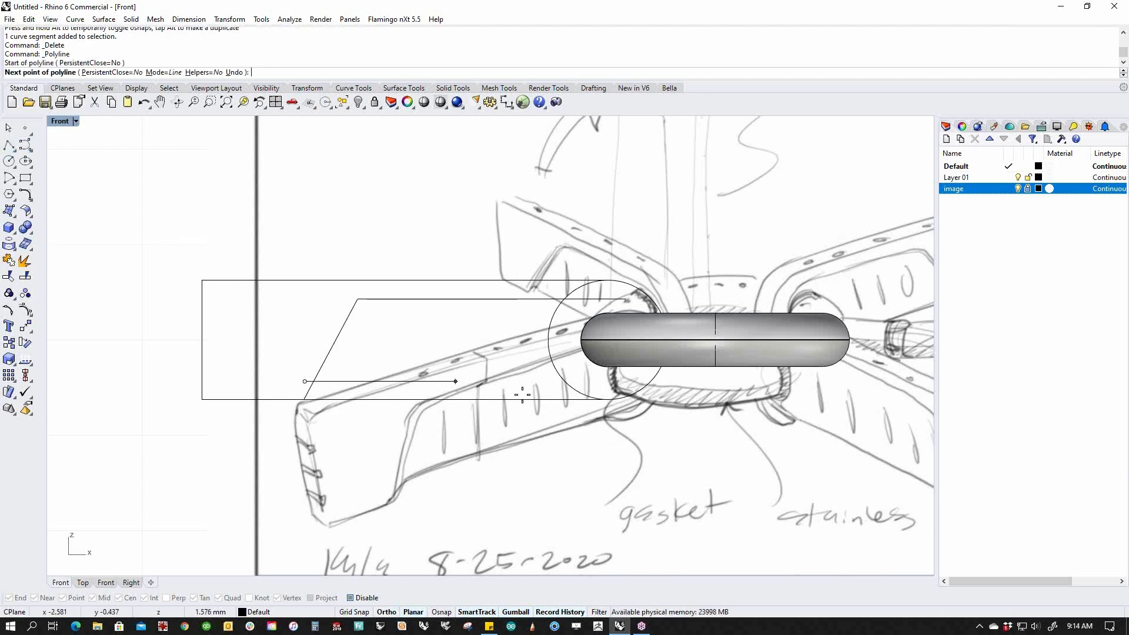
{"action": "left_click", "coordinate": [580, 382]}
{"action": "key", "text": "Return"}
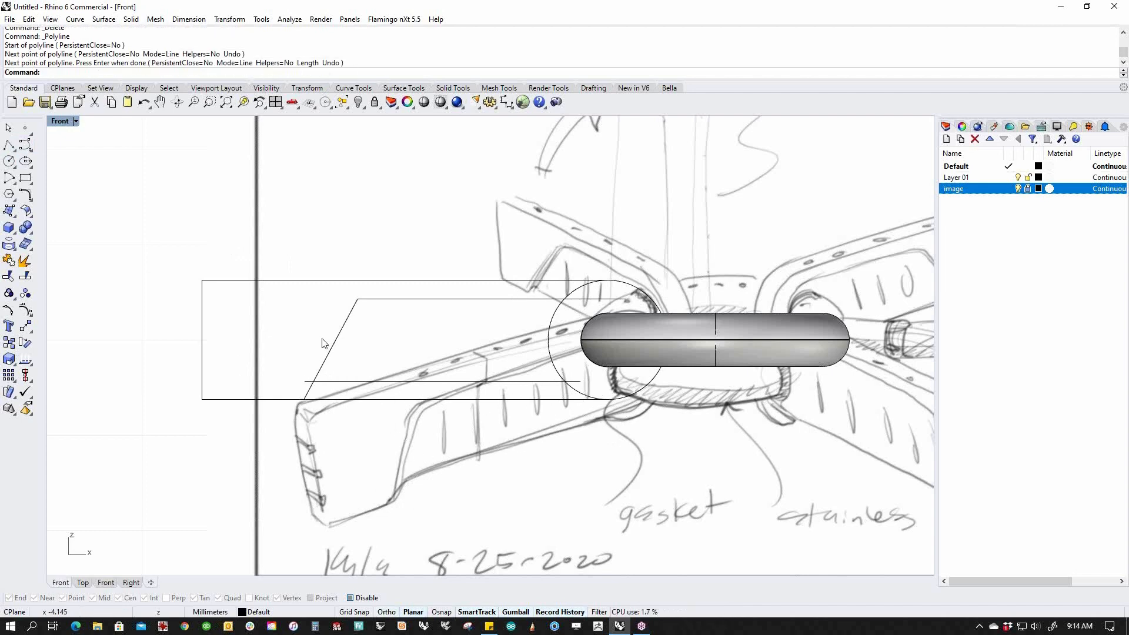
{"action": "left_click", "coordinate": [582, 383]}
{"action": "left_click", "coordinate": [582, 382]}
{"action": "left_click_drag", "start_coordinate": [616, 381], "coordinate": [625, 296]}
{"action": "key", "text": "Escape"}
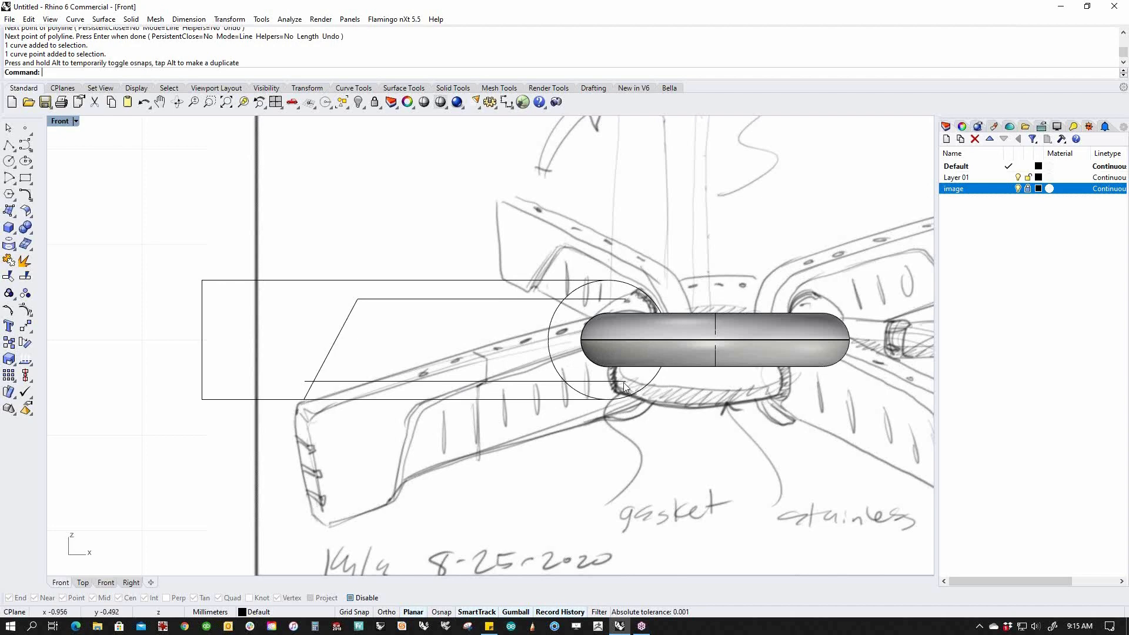
{"action": "left_click", "coordinate": [12, 164]}
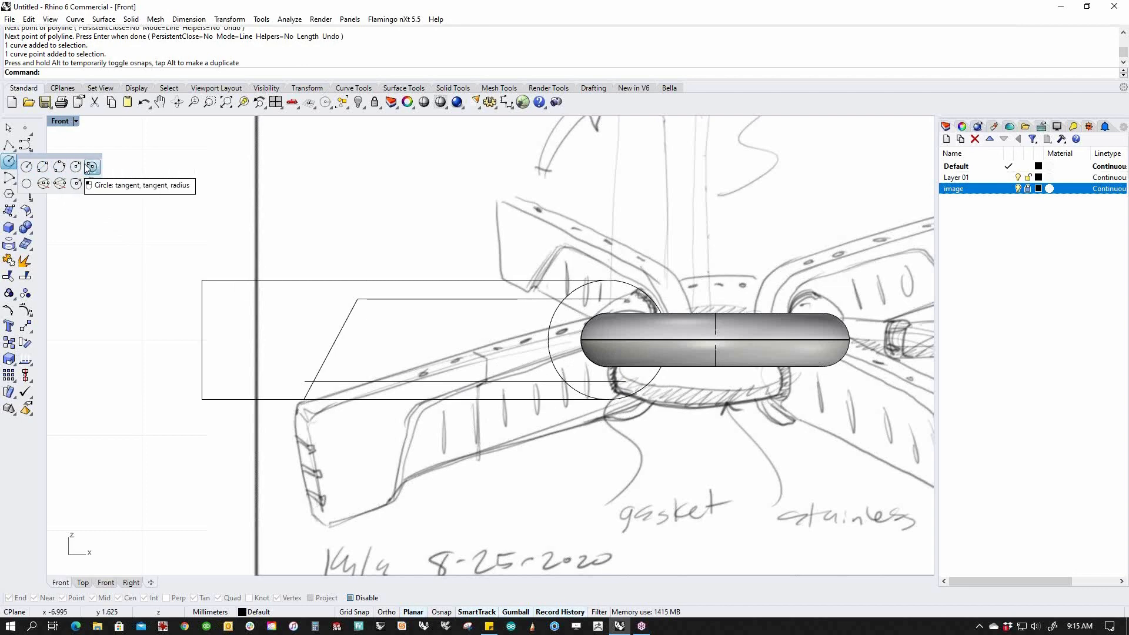
Draw a circle centred on the torus end with its radius reaching the lower line.
{"action": "left_click", "coordinate": [26, 166]}
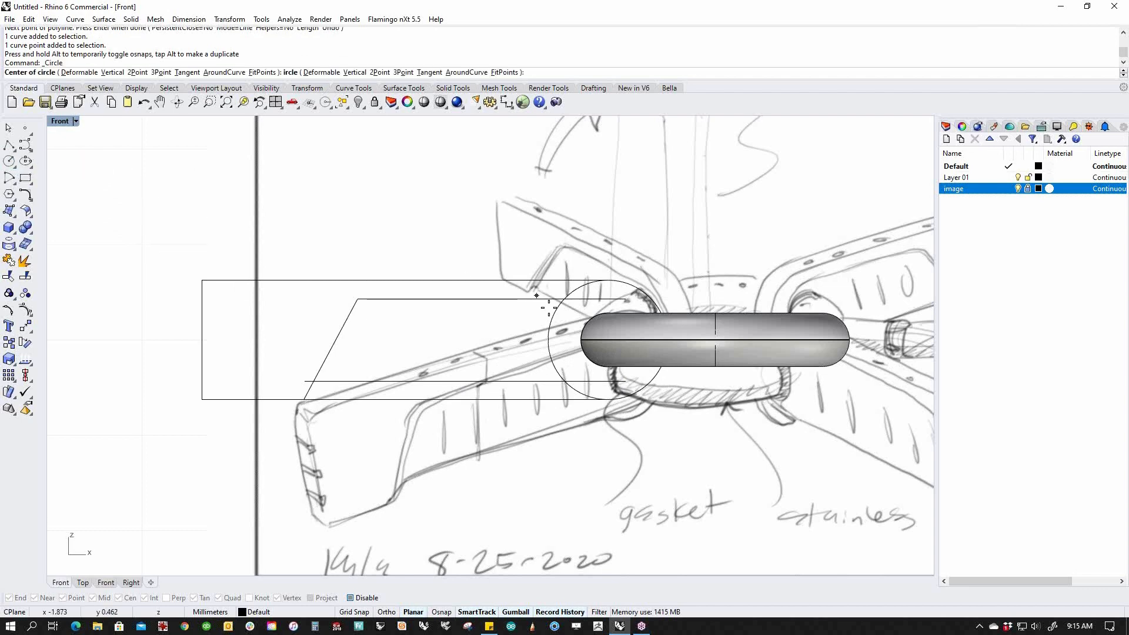
{"action": "left_click", "coordinate": [607, 340]}
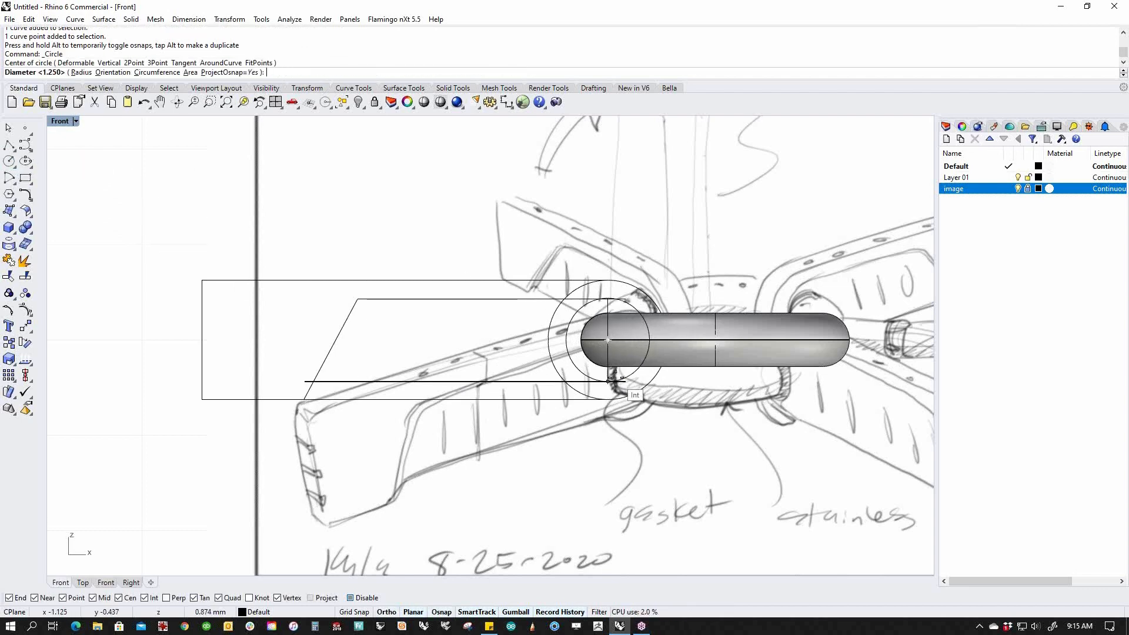
{"action": "left_click", "coordinate": [610, 381]}
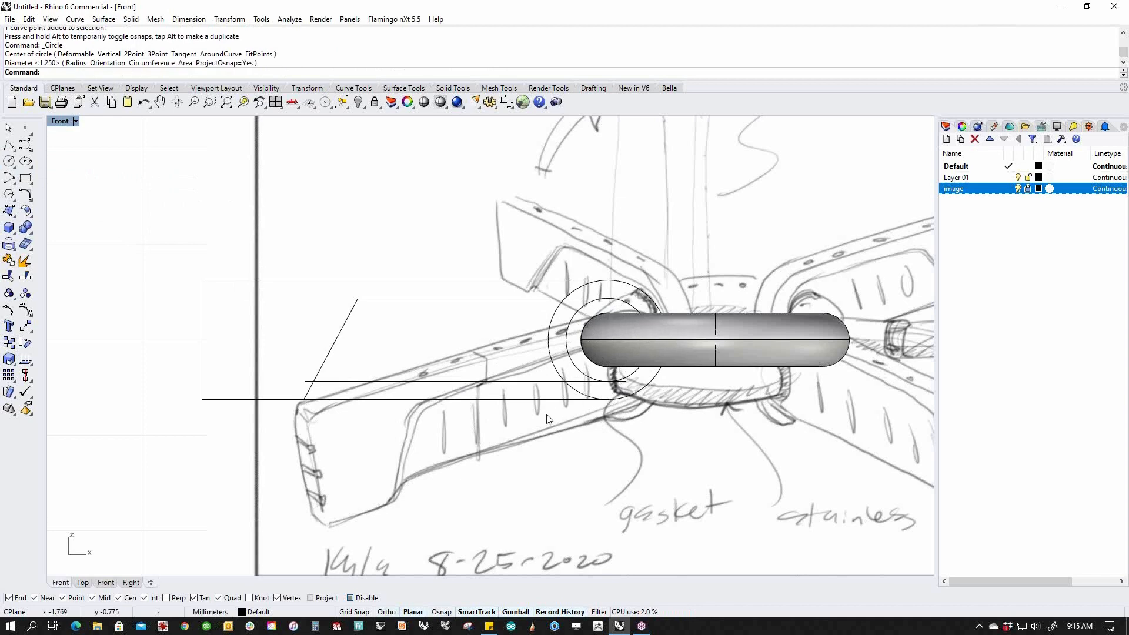
{"action": "scroll", "coordinate": [608, 309], "scroll_direction": "up", "scroll_amount": 3}
{"action": "scroll", "coordinate": [609, 295], "scroll_direction": "down", "scroll_amount": 3}
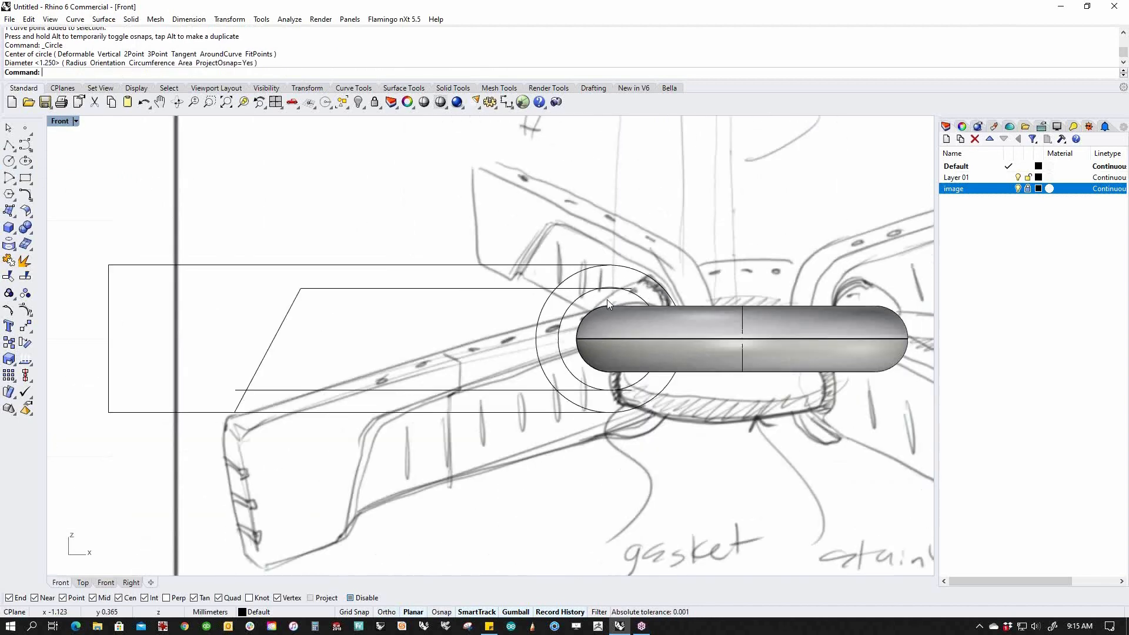
{"action": "scroll", "coordinate": [605, 314], "scroll_direction": "up", "scroll_amount": 1}
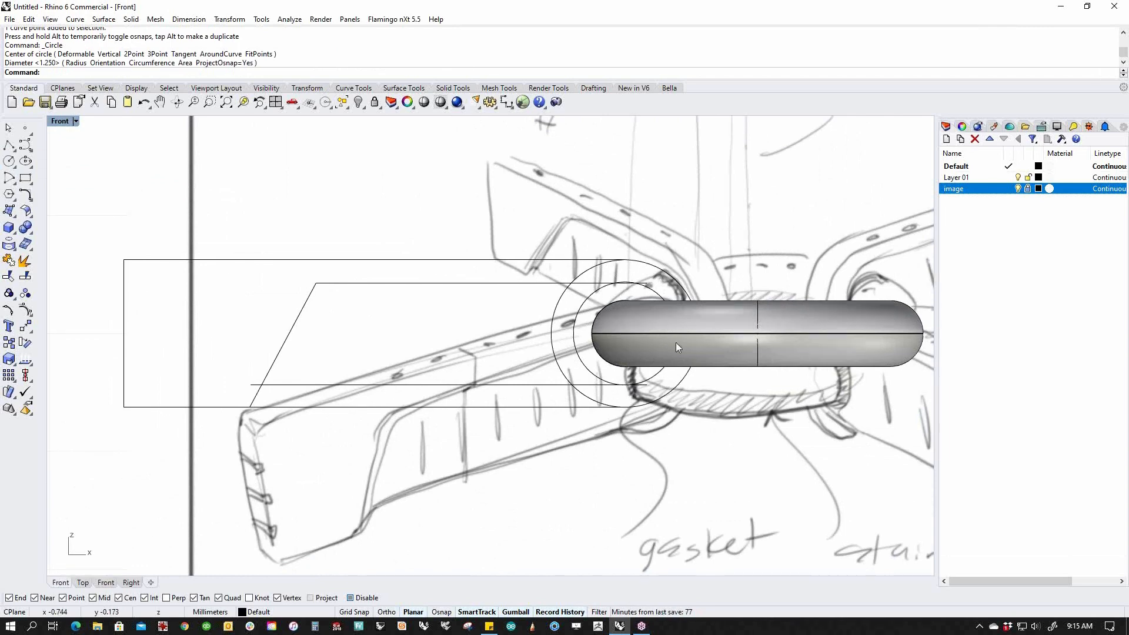
{"action": "scroll", "coordinate": [622, 286], "scroll_direction": "up", "scroll_amount": 5}
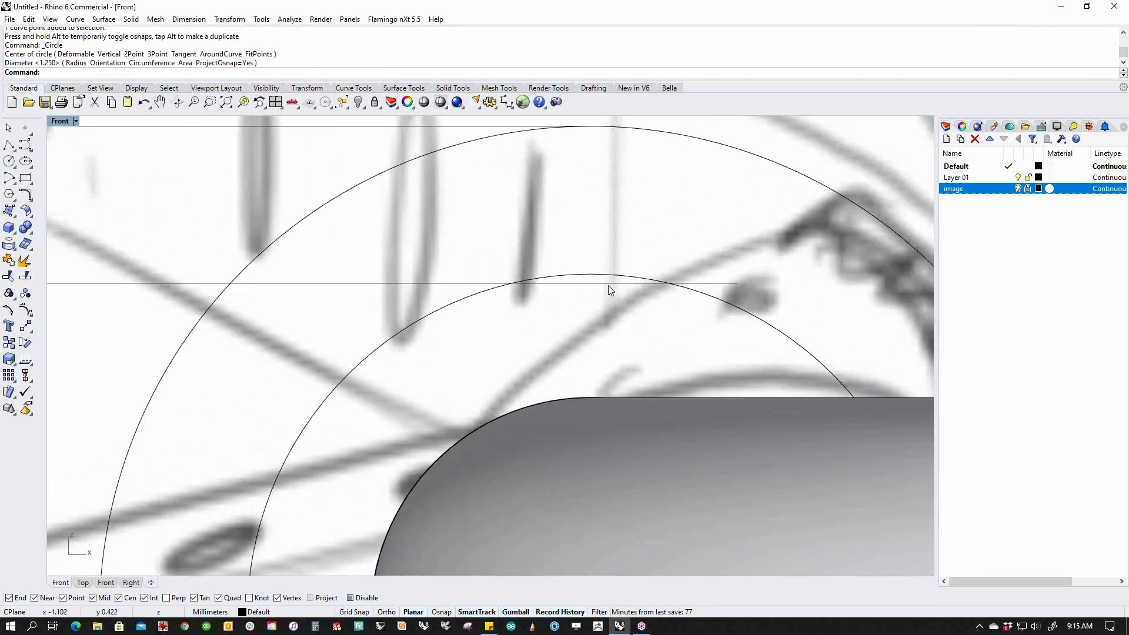
Relocate the gumball origin to the inner circle's top and snap the upper arm line onto it.
{"action": "left_click", "coordinate": [606, 283]}
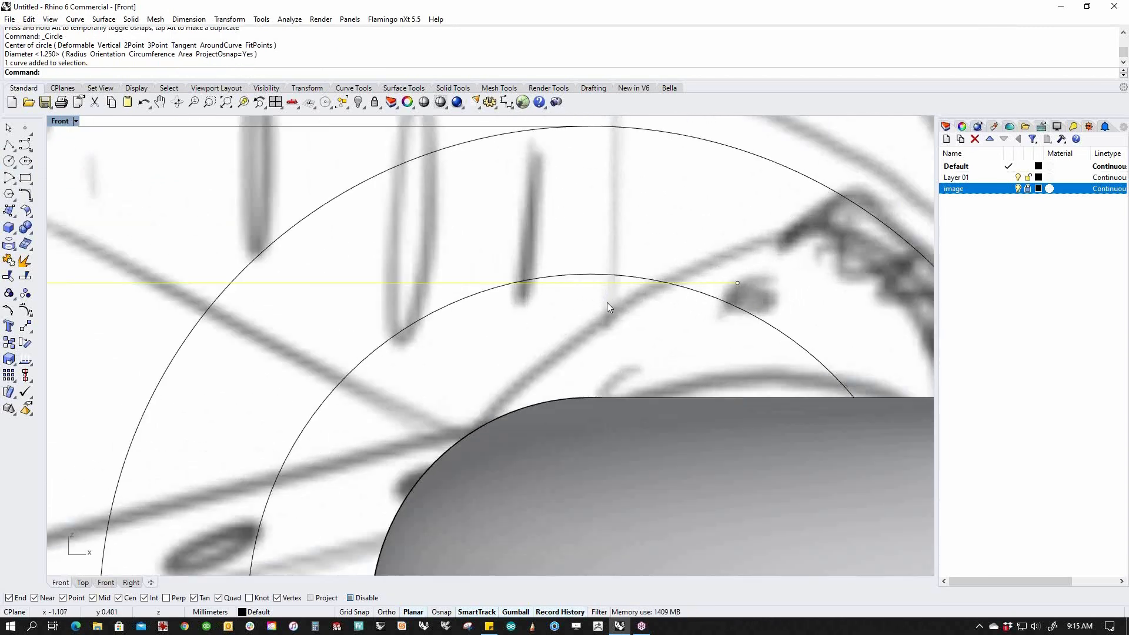
{"action": "scroll", "coordinate": [625, 304], "scroll_direction": "down", "scroll_amount": 5}
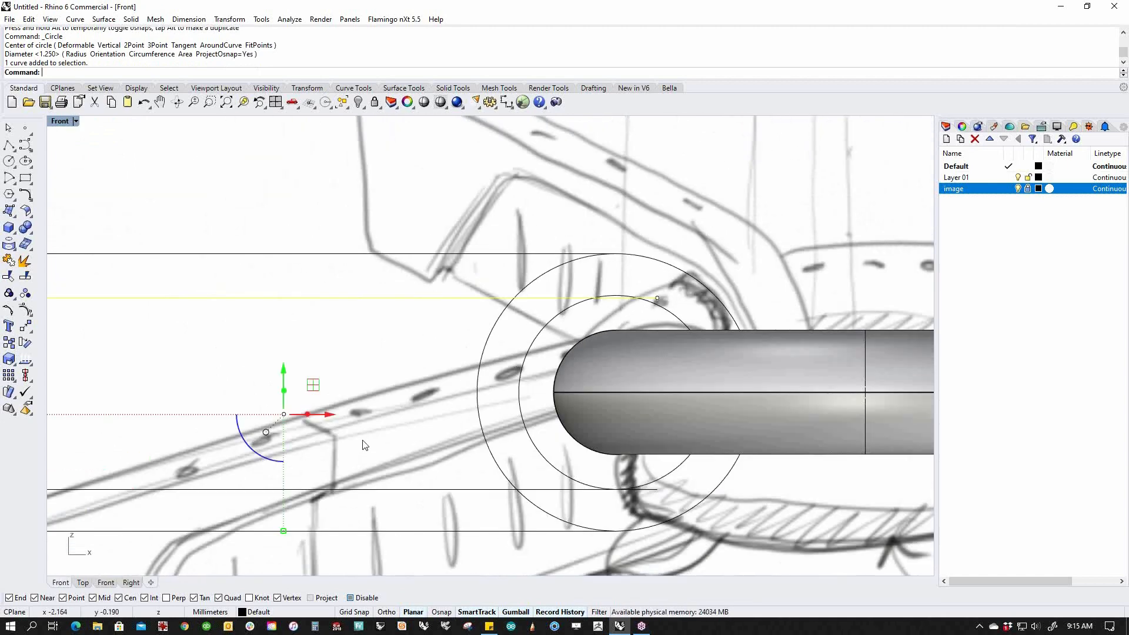
{"action": "left_click", "coordinate": [267, 434]}
{"action": "left_click", "coordinate": [306, 439]}
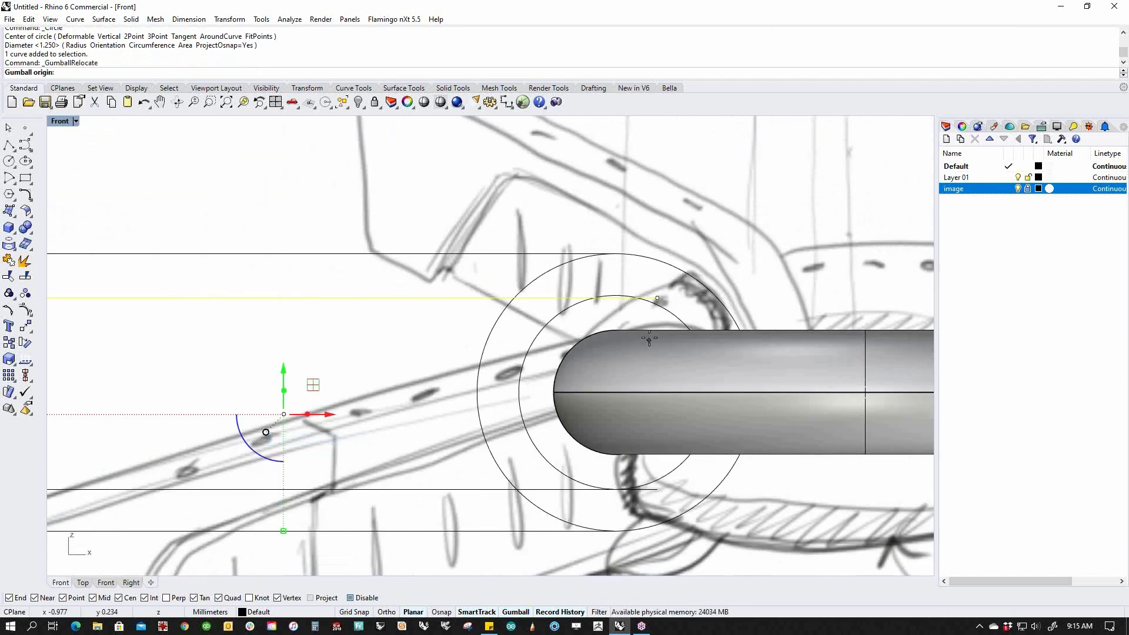
{"action": "scroll", "coordinate": [585, 278], "scroll_direction": "up", "scroll_amount": 3}
{"action": "left_click", "coordinate": [580, 257]}
{"action": "key", "text": "Return"}
{"action": "mouse_move", "coordinate": [581, 229]}
{"action": "left_mouse_down"}
{"action": "mouse_move", "coordinate": [580, 186]}
{"action": "mouse_move", "coordinate": [580, 252]}
{"action": "left_mouse_up"}
{"action": "key", "text": "Escape"}
{"action": "scroll", "coordinate": [597, 271], "scroll_direction": "up", "scroll_amount": 4}
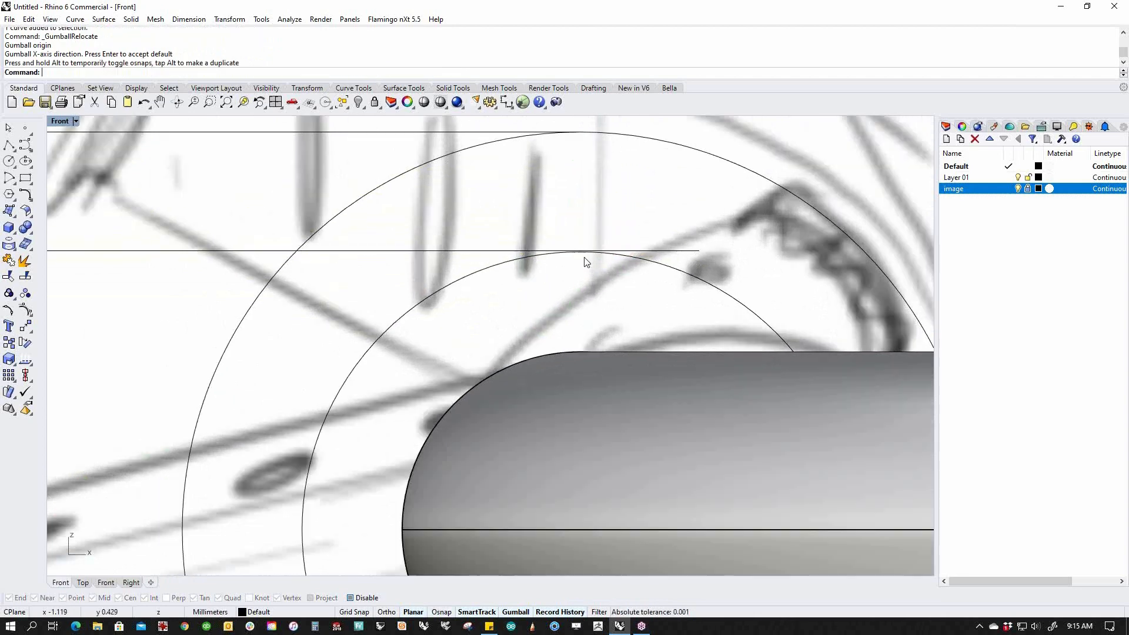
{"action": "left_click", "coordinate": [600, 242]}
{"action": "left_click_drag", "start_coordinate": [572, 204], "coordinate": [567, 246]}
{"action": "key", "text": "Escape"}
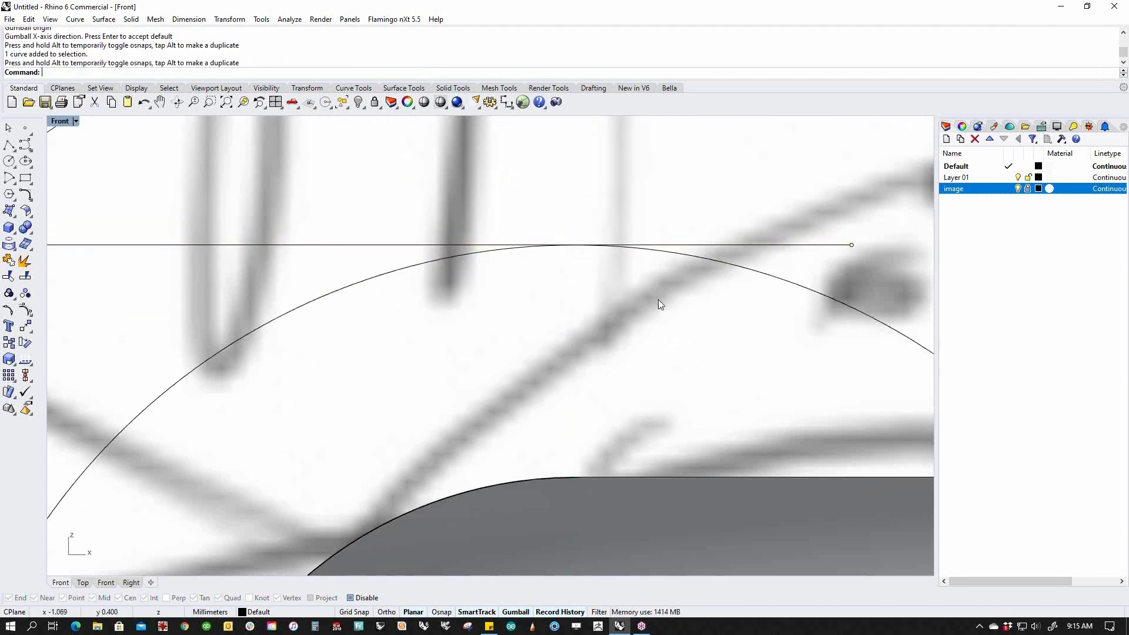
Move the slanted line's lower end point down and left onto the sketched arm's edge.
{"action": "scroll", "coordinate": [579, 261], "scroll_direction": "down", "scroll_amount": 12}
{"action": "right_click_drag", "start_coordinate": [231, 304], "coordinate": [560, 289]}
{"action": "scroll", "coordinate": [327, 436], "scroll_direction": "up", "scroll_amount": 5}
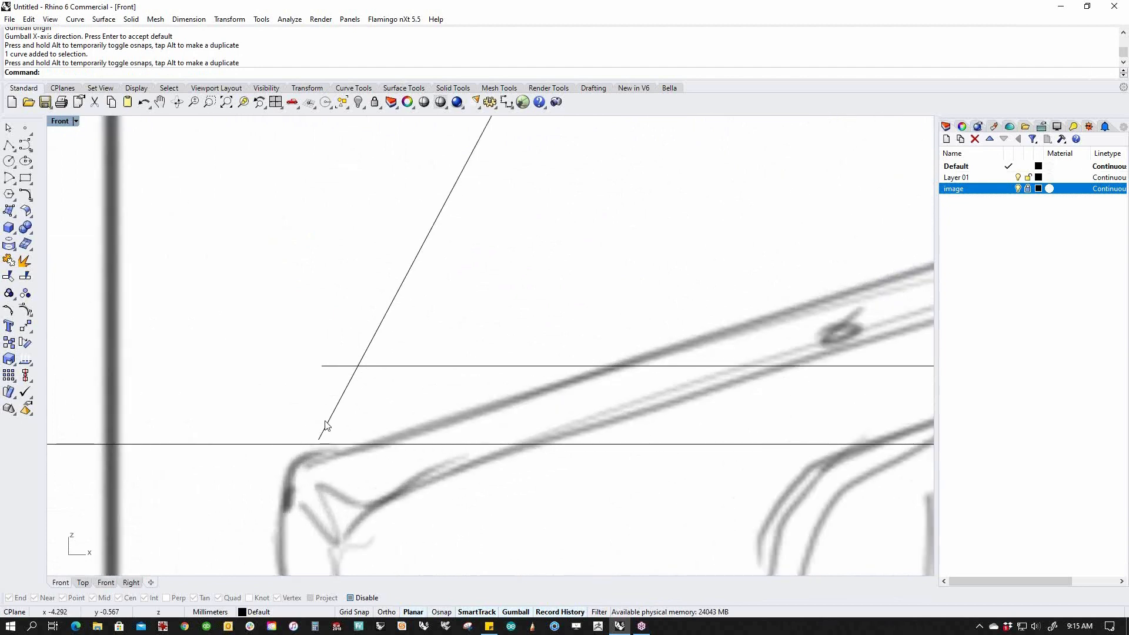
{"action": "left_click", "coordinate": [327, 428]}
{"action": "left_click", "coordinate": [318, 439]}
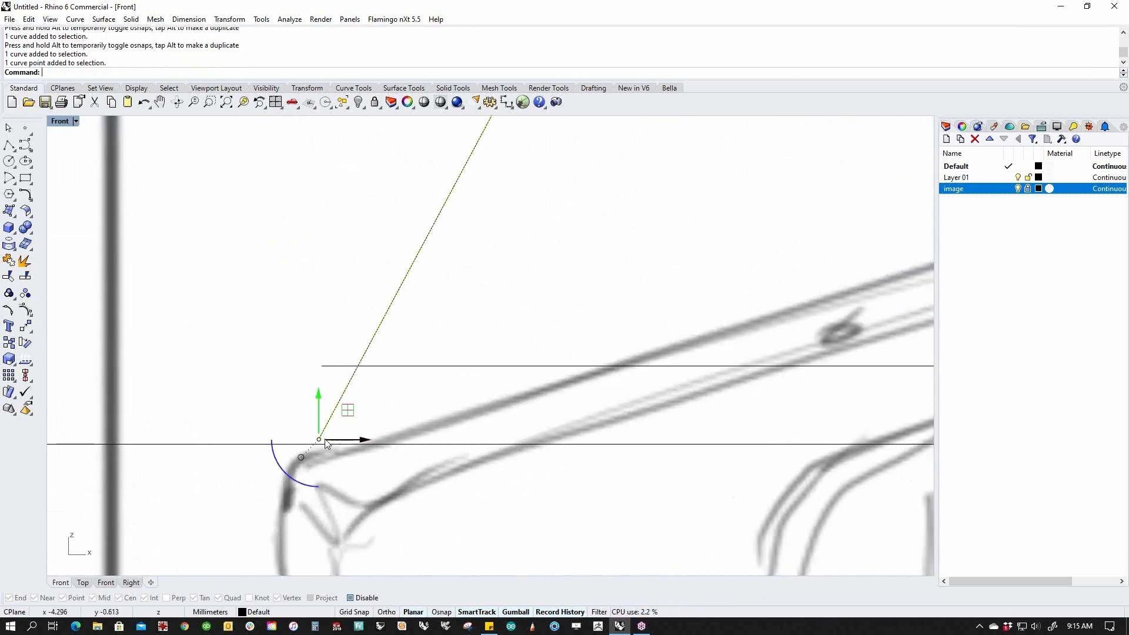
{"action": "left_click_drag", "start_coordinate": [348, 411], "coordinate": [294, 484]}
{"action": "left_click", "coordinate": [276, 502]}
{"action": "scroll", "coordinate": [388, 380], "scroll_direction": "down", "scroll_amount": 12}
{"action": "scroll", "coordinate": [544, 412], "scroll_direction": "down", "scroll_amount": 2}
{"action": "right_click_drag", "start_coordinate": [575, 412], "coordinate": [535, 429]}
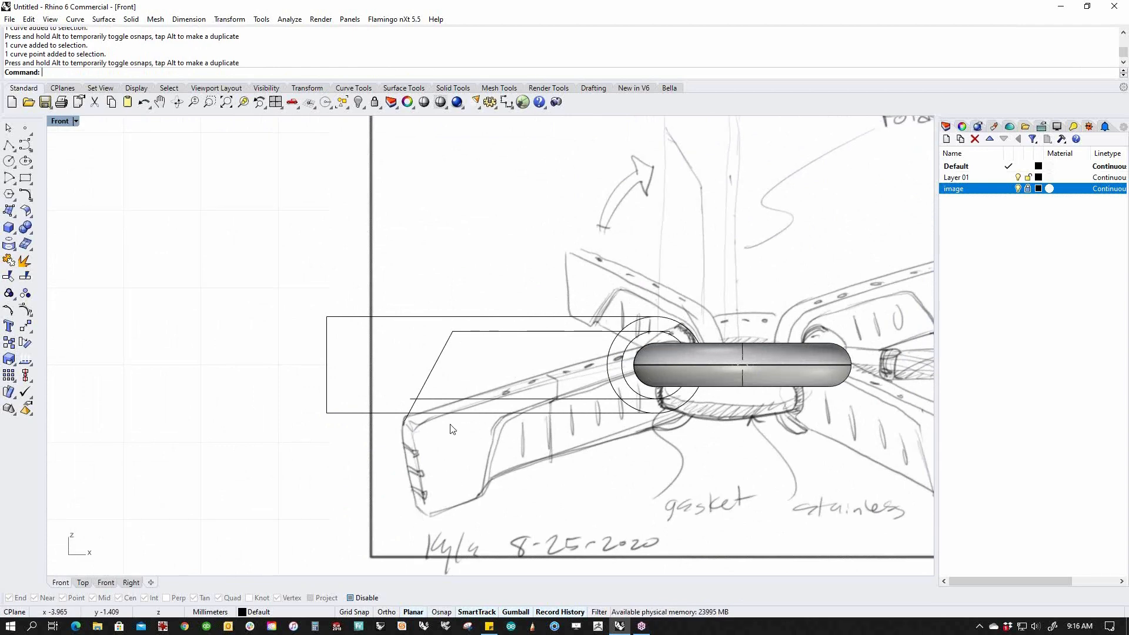
Shift the slanted segment left and extend the lower line's left end further left.
{"action": "left_click", "coordinate": [435, 361], "text": "ctrl+shift"}
{"action": "left_click_drag", "start_coordinate": [478, 377], "coordinate": [416, 370]}
{"action": "left_click", "coordinate": [530, 365]}
{"action": "left_click", "coordinate": [421, 400]}
{"action": "mouse_move", "coordinate": [387, 387]}
{"action": "left_mouse_down"}
{"action": "mouse_move", "coordinate": [422, 411]}
{"action": "mouse_move", "coordinate": [385, 400]}
{"action": "left_mouse_up"}
{"action": "left_click", "coordinate": [416, 340]}
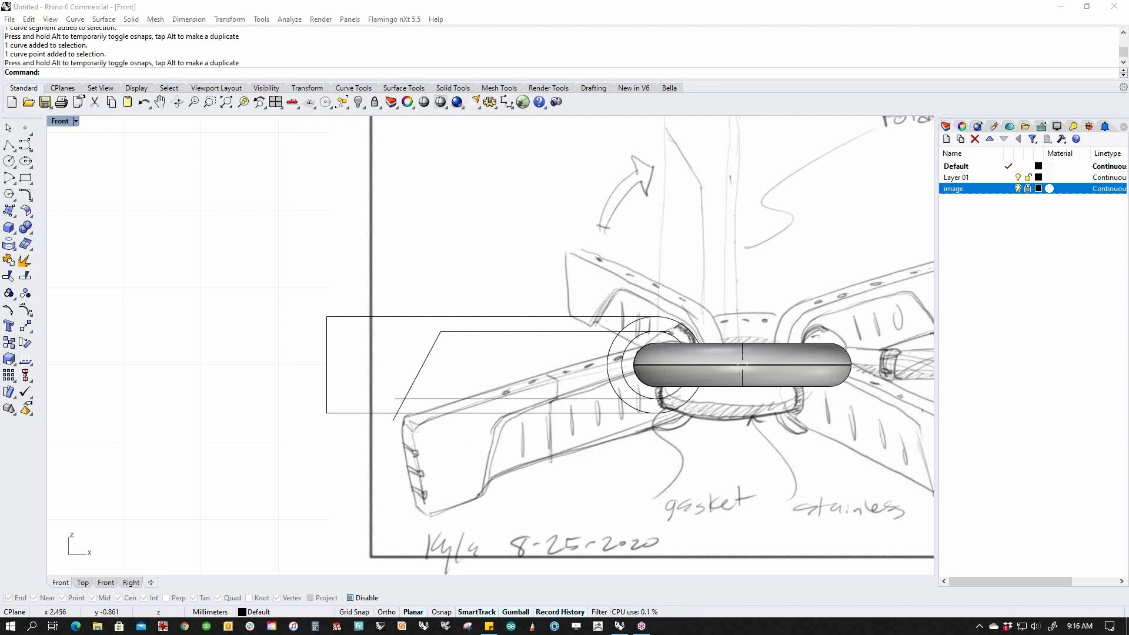
Hide the scanned sketch image layer and window-select all the arm outline curves.
{"action": "right_click_drag", "start_coordinate": [595, 432], "coordinate": [568, 386]}
{"action": "scroll", "coordinate": [576, 386], "scroll_direction": "down", "scroll_amount": 2}
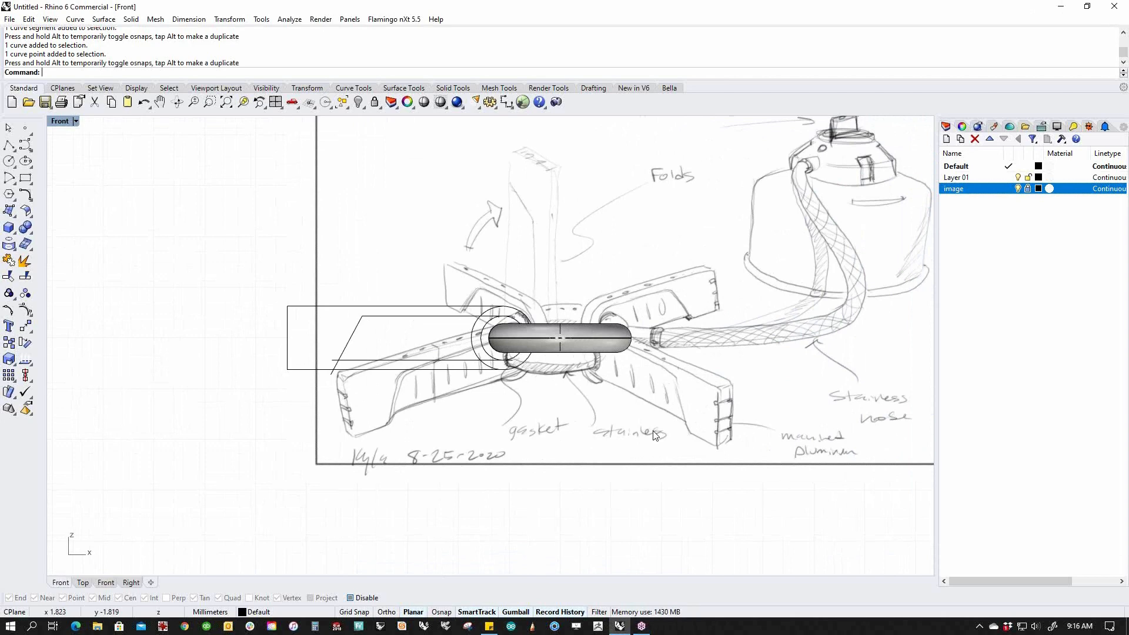
{"action": "left_click", "coordinate": [1017, 188]}
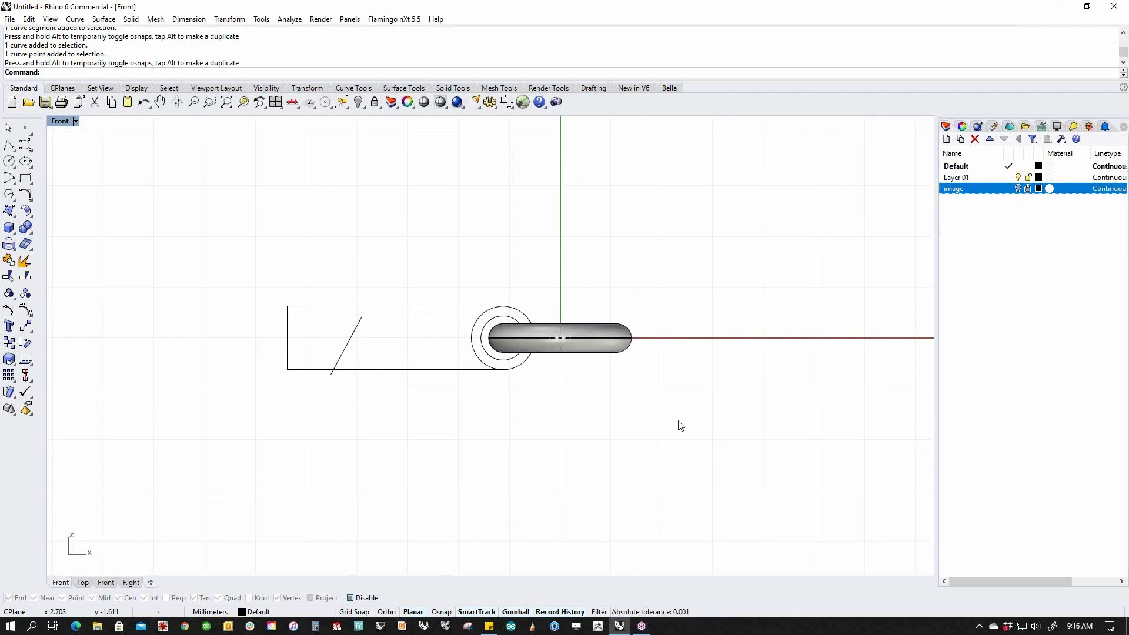
{"action": "scroll", "coordinate": [413, 347], "scroll_direction": "up", "scroll_amount": 2}
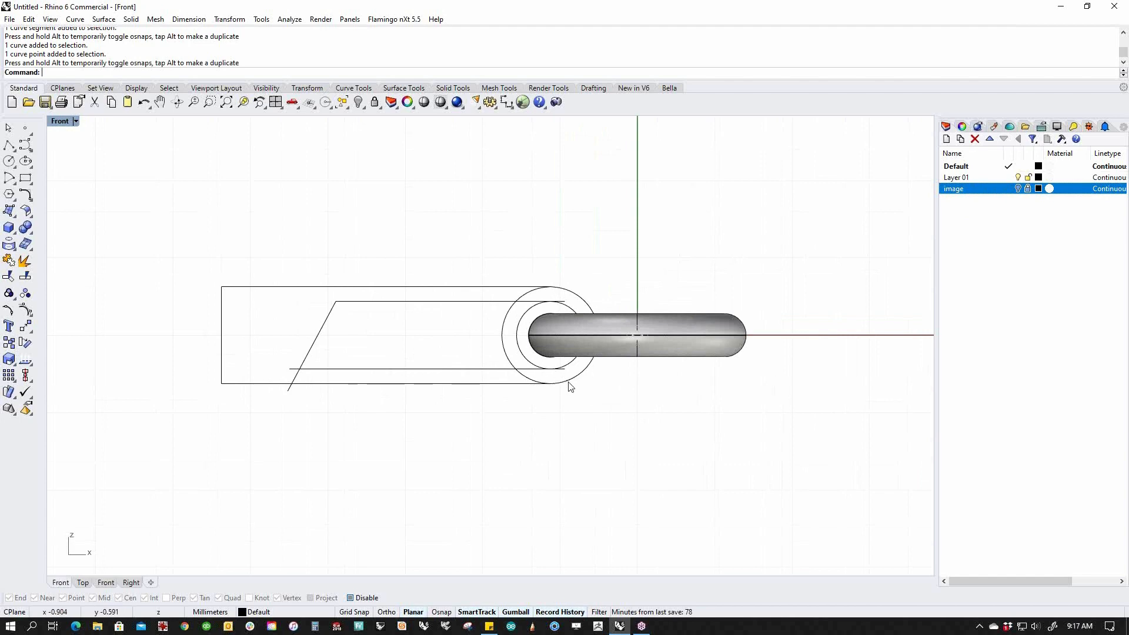
{"action": "left_click_drag", "start_coordinate": [158, 227], "coordinate": [661, 466]}
{"action": "type", "text": "Curve"}
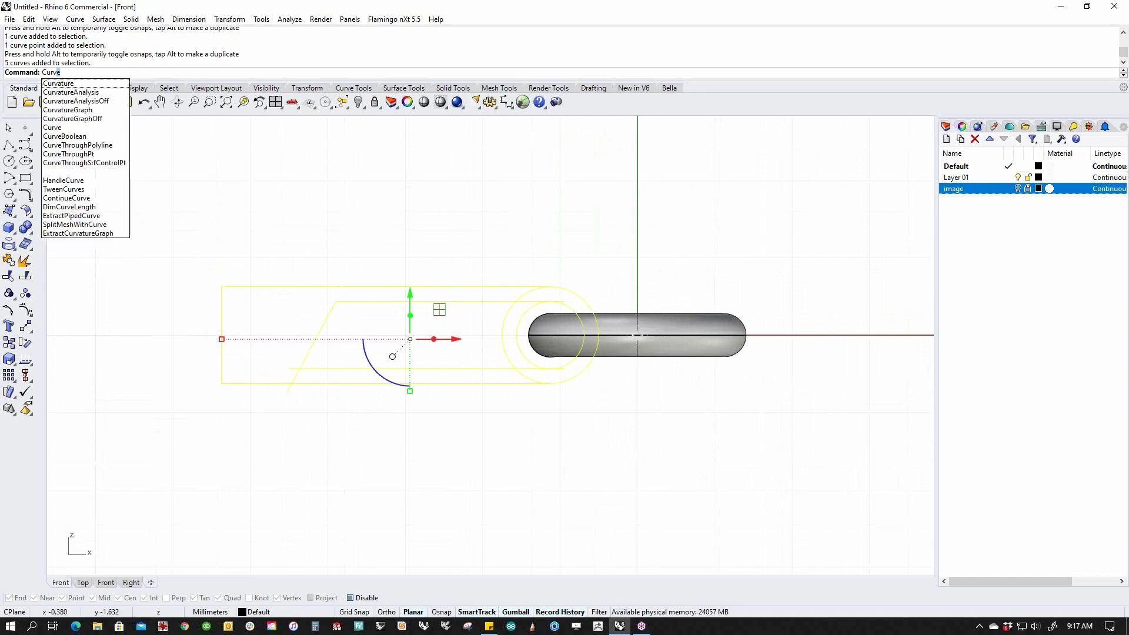
{"action": "left_click", "coordinate": [65, 136]}
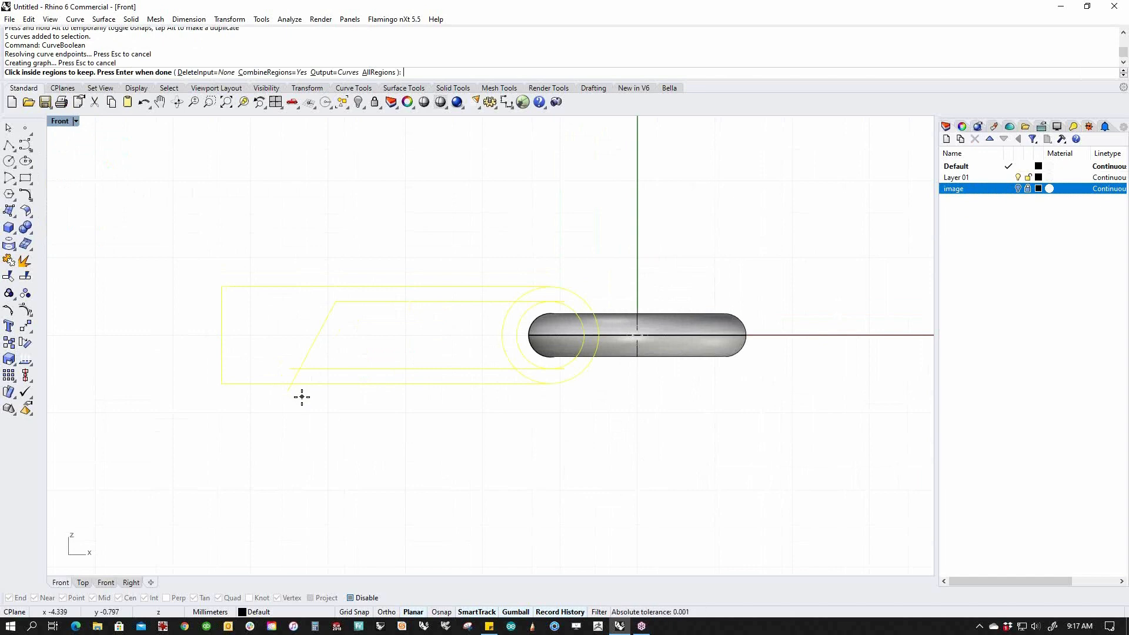
{"action": "left_click", "coordinate": [193, 72]}
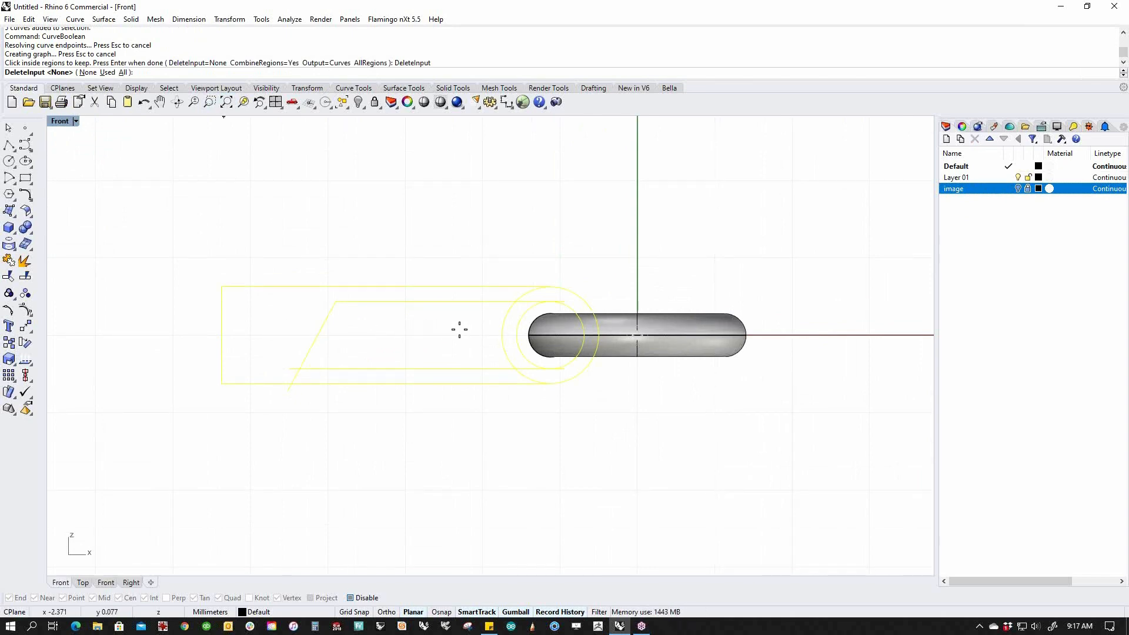
{"action": "left_click", "coordinate": [123, 73]}
{"action": "left_click", "coordinate": [280, 353]}
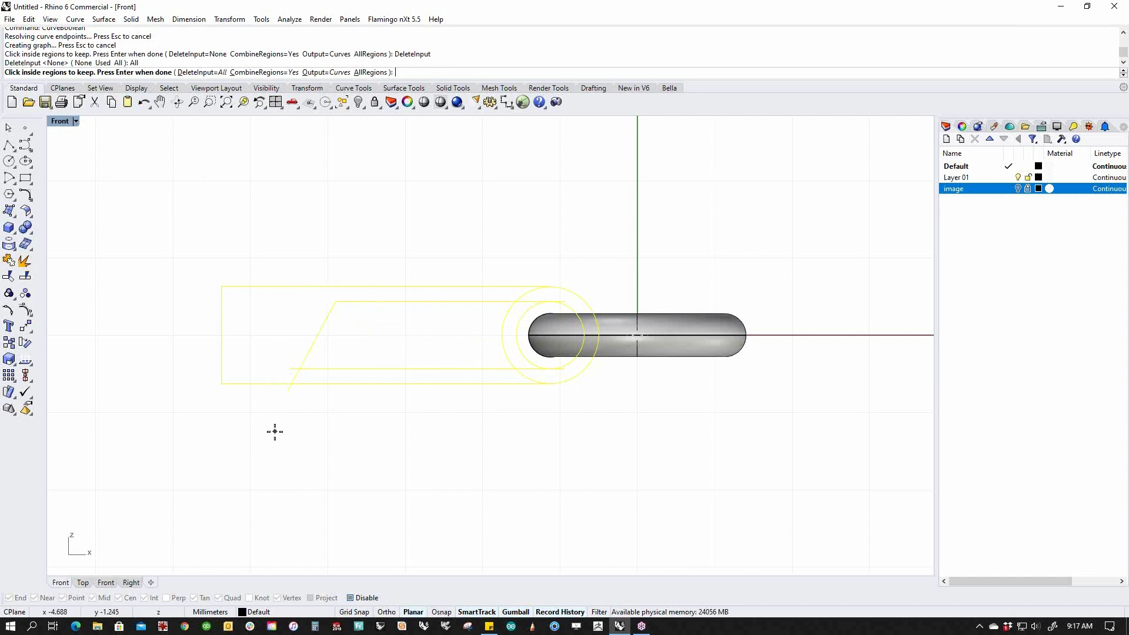
{"action": "left_click", "coordinate": [398, 377]}
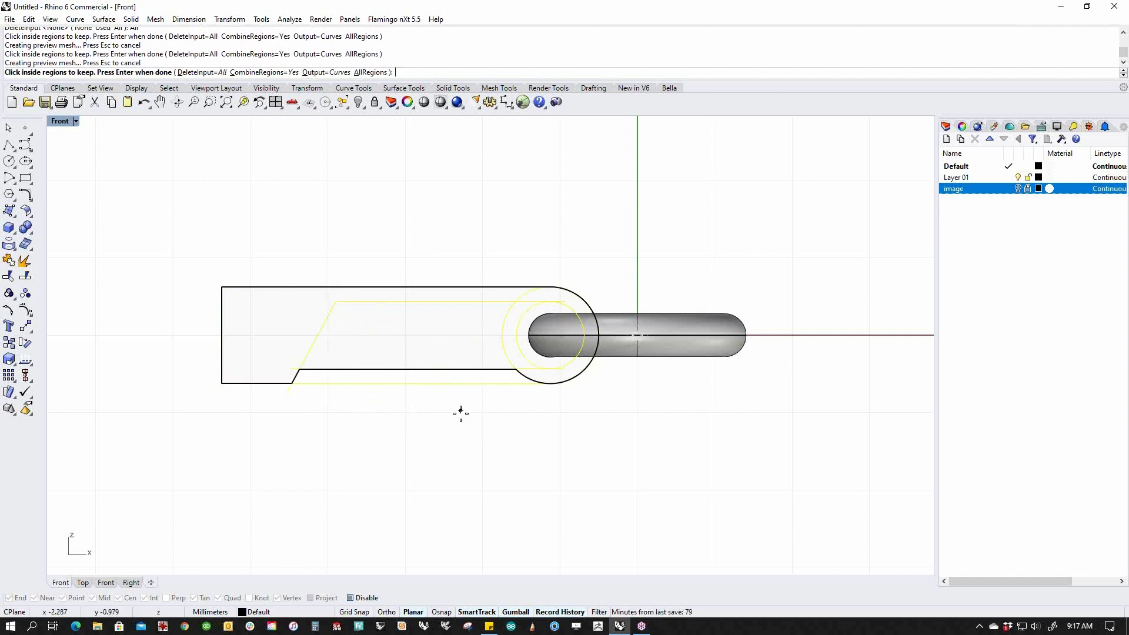
{"action": "key", "text": "Return"}
{"action": "key", "text": "Escape"}
{"action": "key", "text": "ctrl+z"}
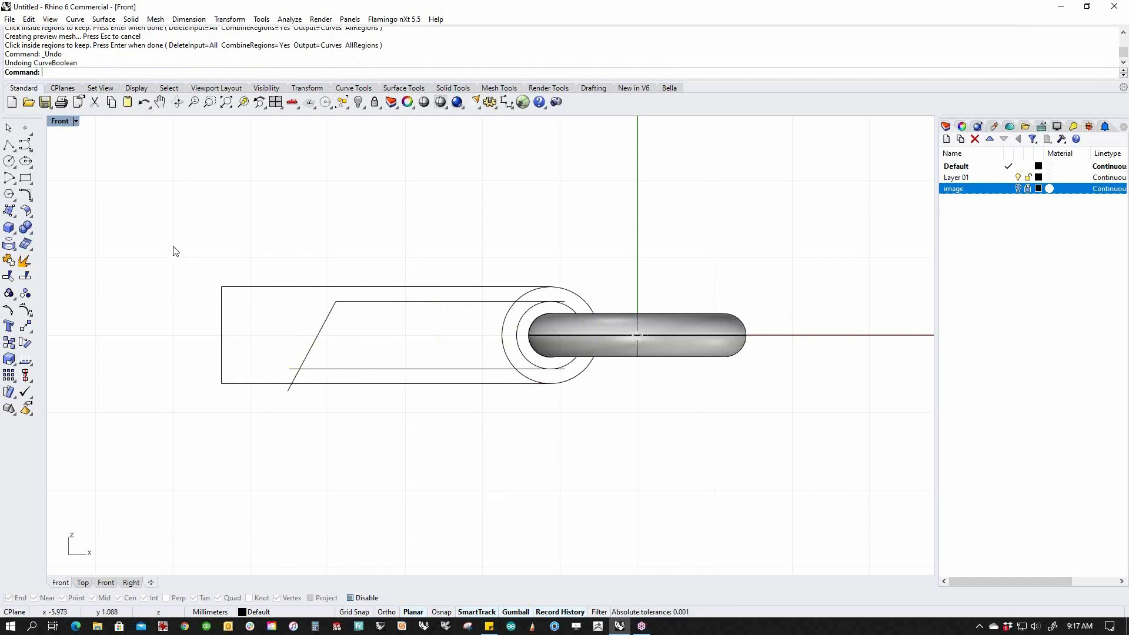
Trim the leftover circle arcs, bottom line end and diagonal stub from the five arm curves.
{"action": "left_click_drag", "start_coordinate": [180, 252], "coordinate": [602, 436]}
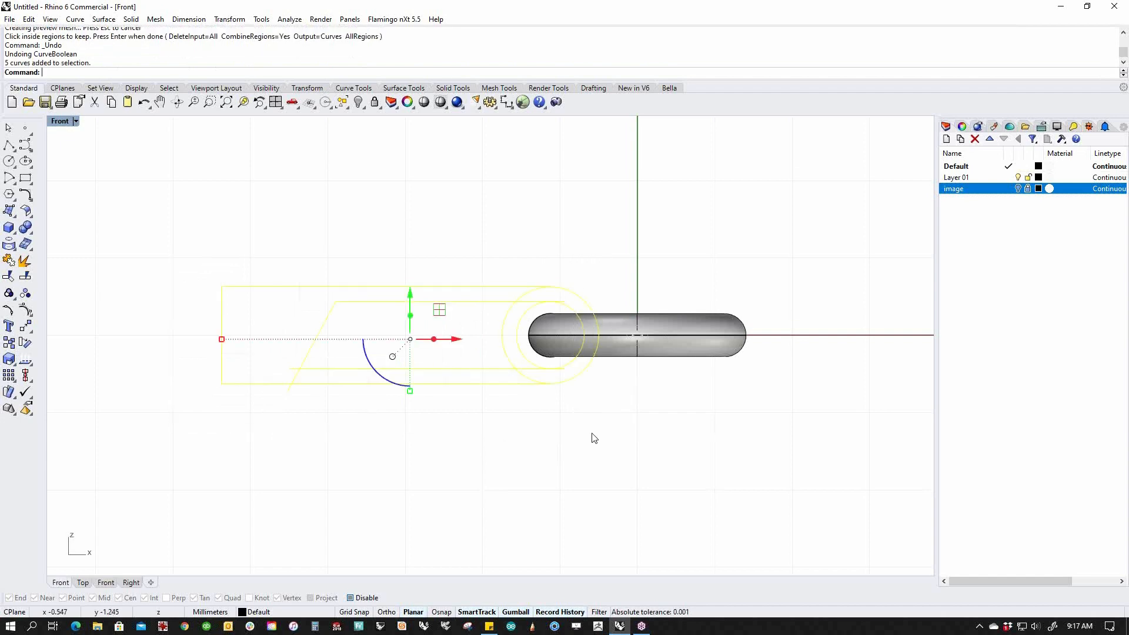
{"action": "type", "text": "Trim"}
{"action": "key", "text": "Return"}
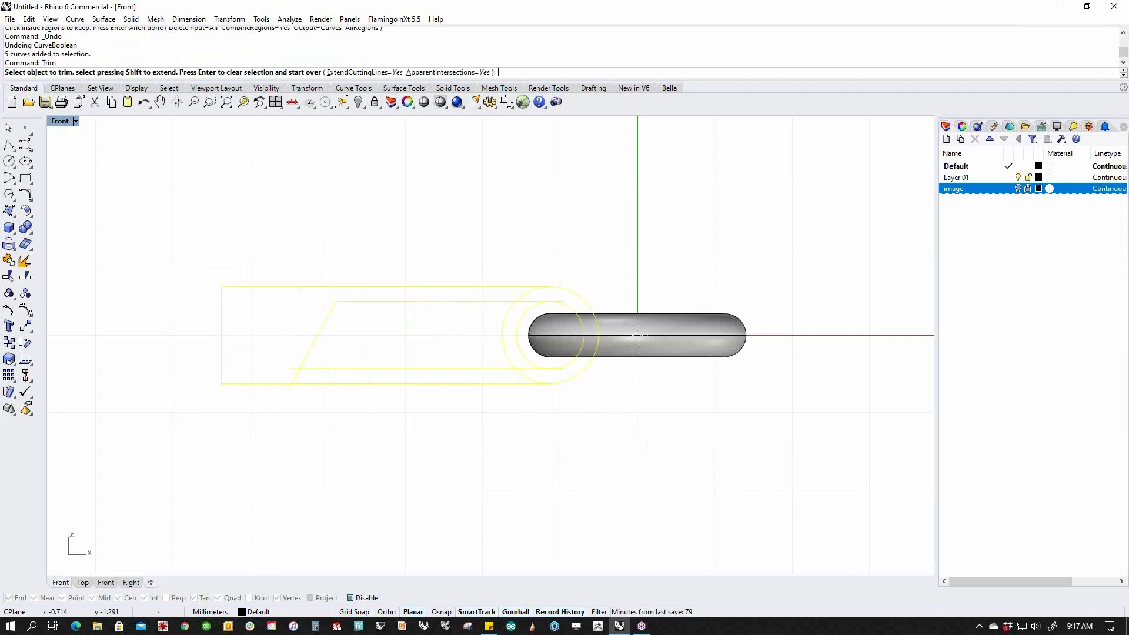
{"action": "left_click", "coordinate": [357, 383]}
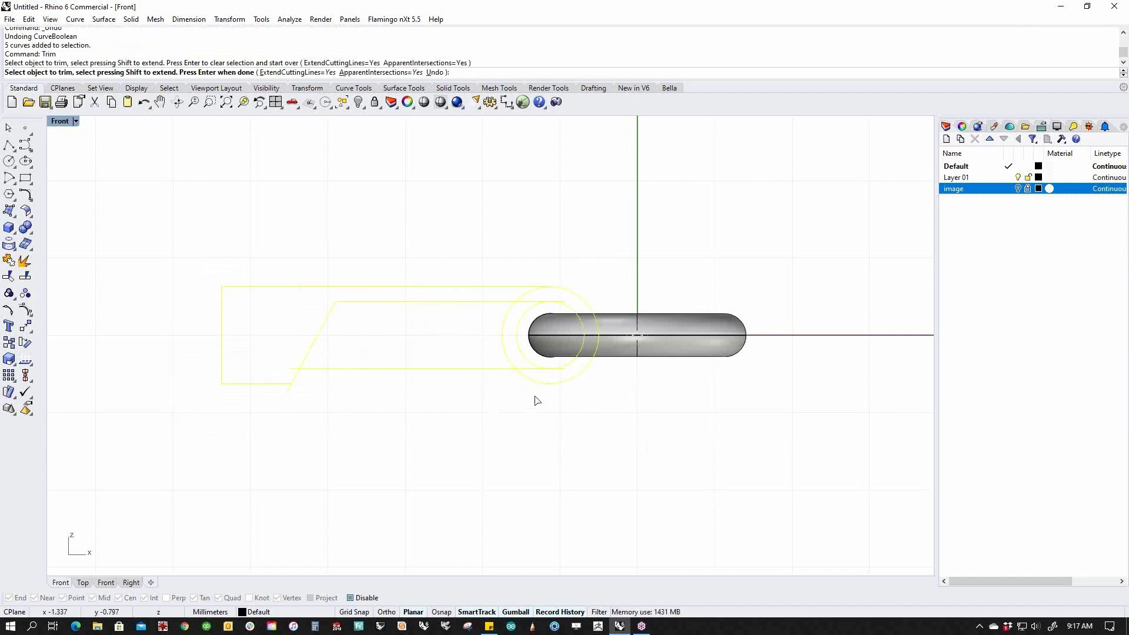
{"action": "left_click", "coordinate": [508, 357]}
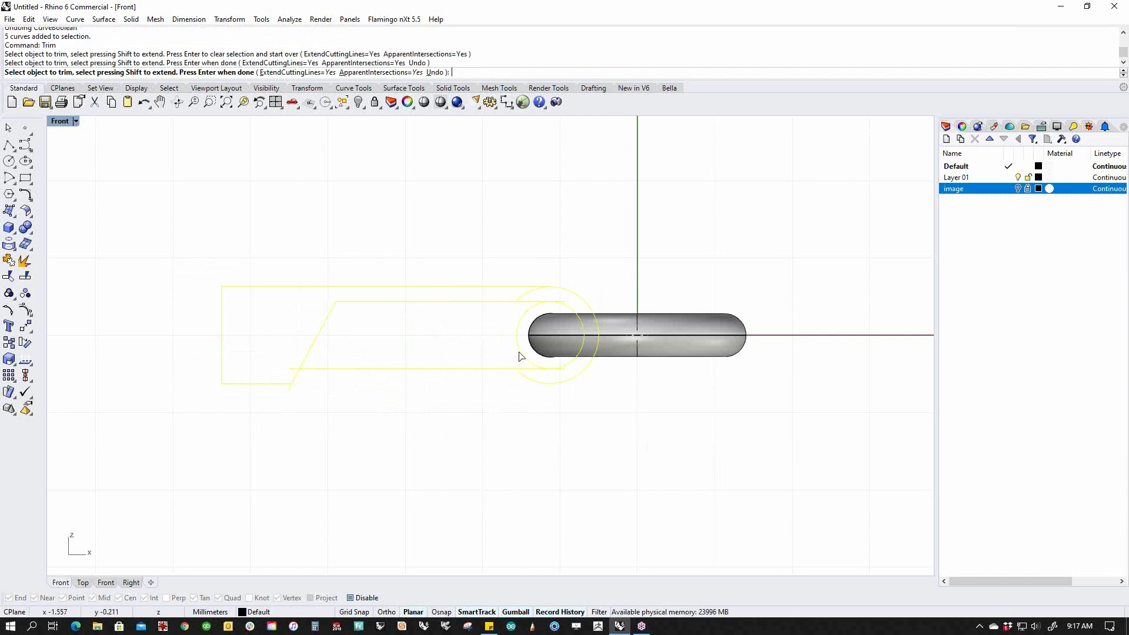
{"action": "left_click", "coordinate": [521, 355]}
{"action": "left_click", "coordinate": [529, 297]}
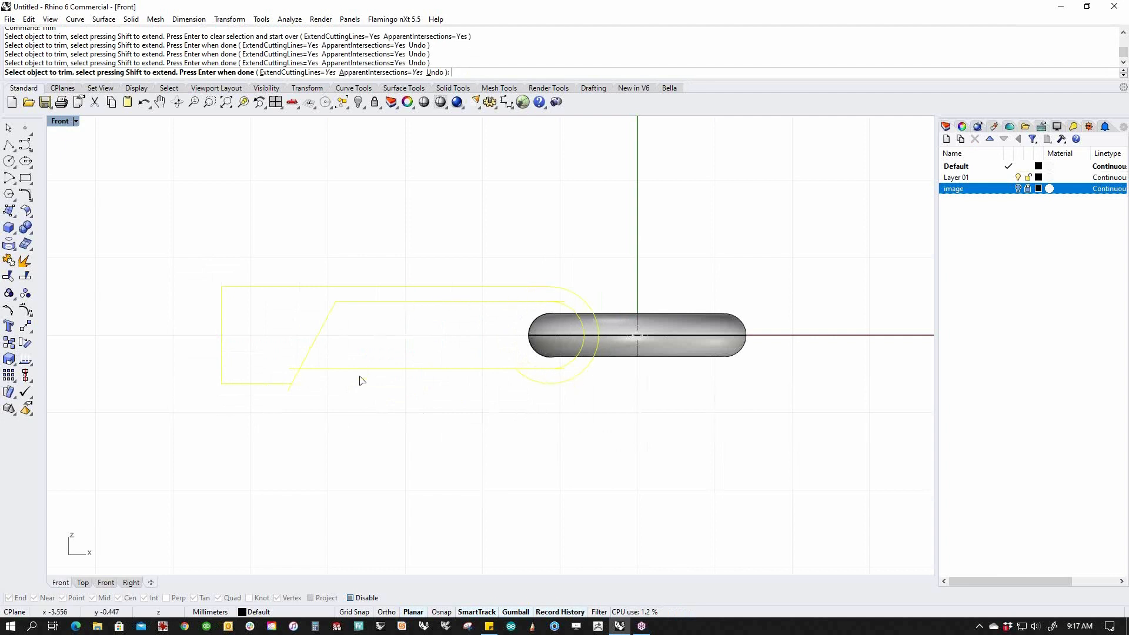
{"action": "left_click", "coordinate": [296, 375]}
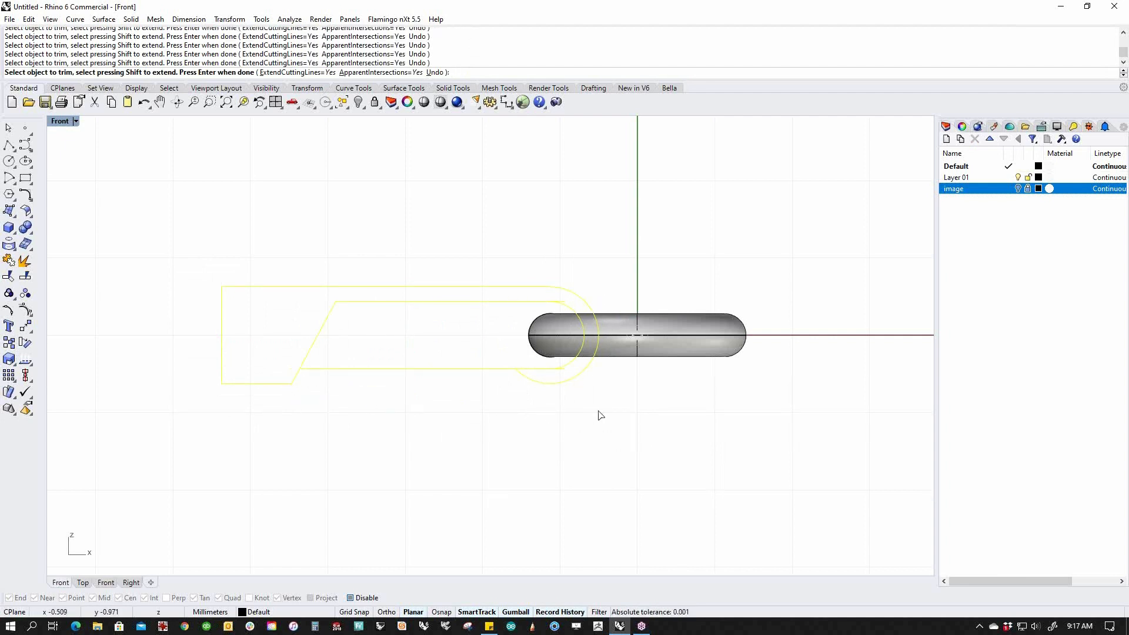
{"action": "key", "text": "Return"}
{"action": "key", "text": "Escape"}
Trim the top and bottom line stubs past the inner arc.
{"action": "scroll", "coordinate": [562, 347], "scroll_direction": "up", "scroll_amount": 1}
{"action": "scroll", "coordinate": [563, 345], "scroll_direction": "up", "scroll_amount": 6}
{"action": "left_click", "coordinate": [575, 387]}
{"action": "right_click", "coordinate": [577, 406]}
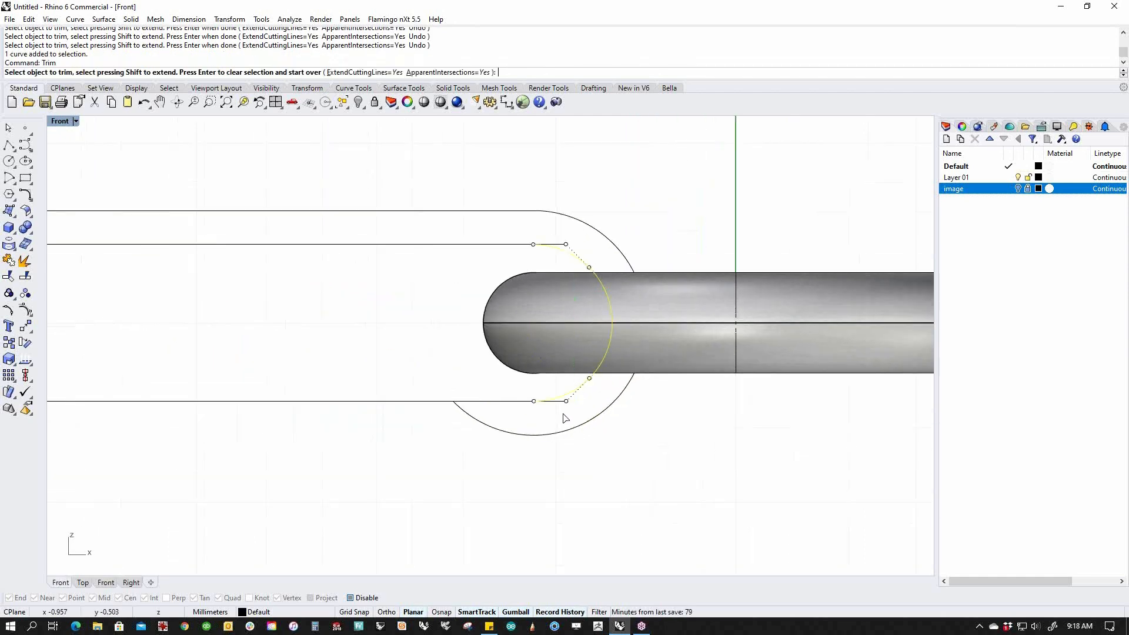
{"action": "left_click", "coordinate": [556, 403]}
{"action": "left_click", "coordinate": [557, 245]}
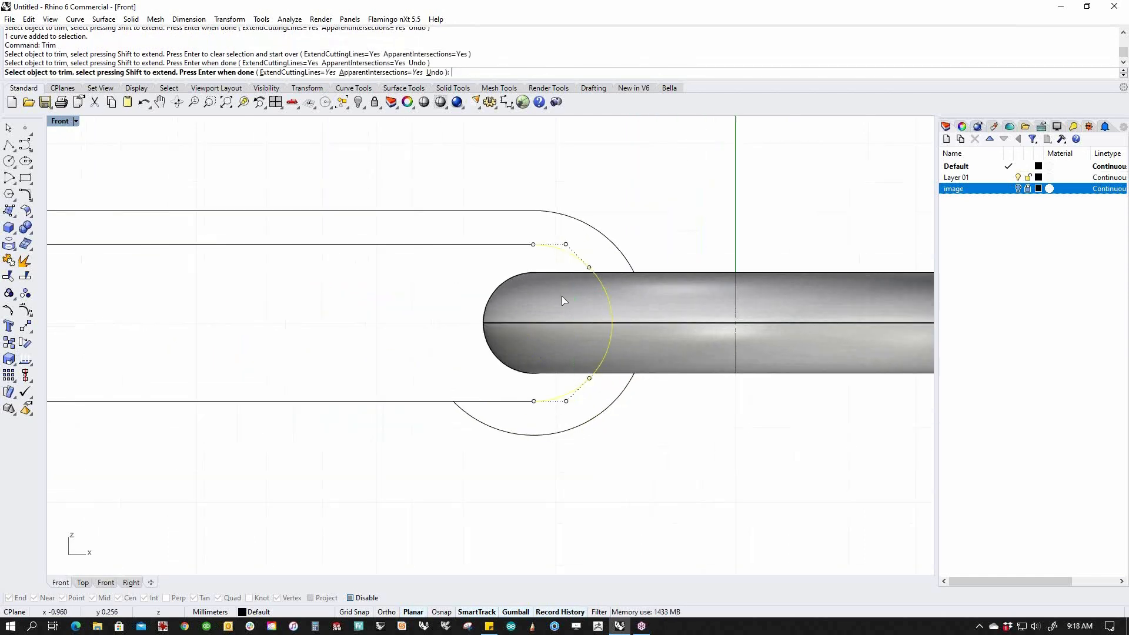
{"action": "key", "text": "Return"}
Sketch a three-point L-shaped polyline above the arm outline.
{"action": "scroll", "coordinate": [562, 338], "scroll_direction": "down", "scroll_amount": 5}
{"action": "right_click_drag", "start_coordinate": [535, 459], "coordinate": [546, 410]}
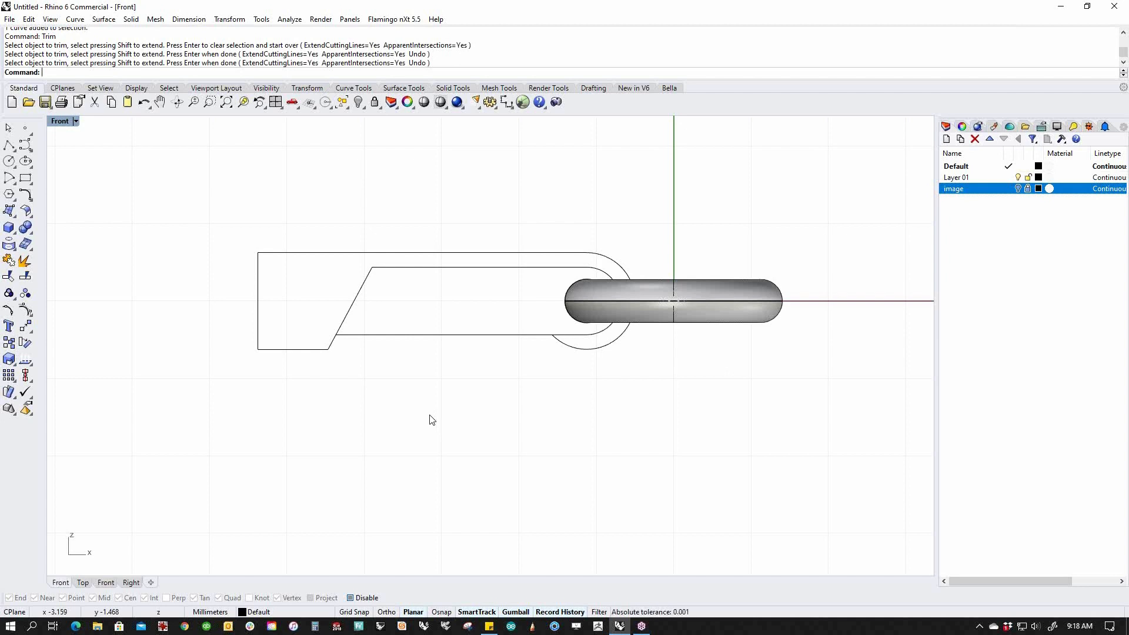
{"action": "right_click_drag", "start_coordinate": [418, 423], "coordinate": [399, 496]}
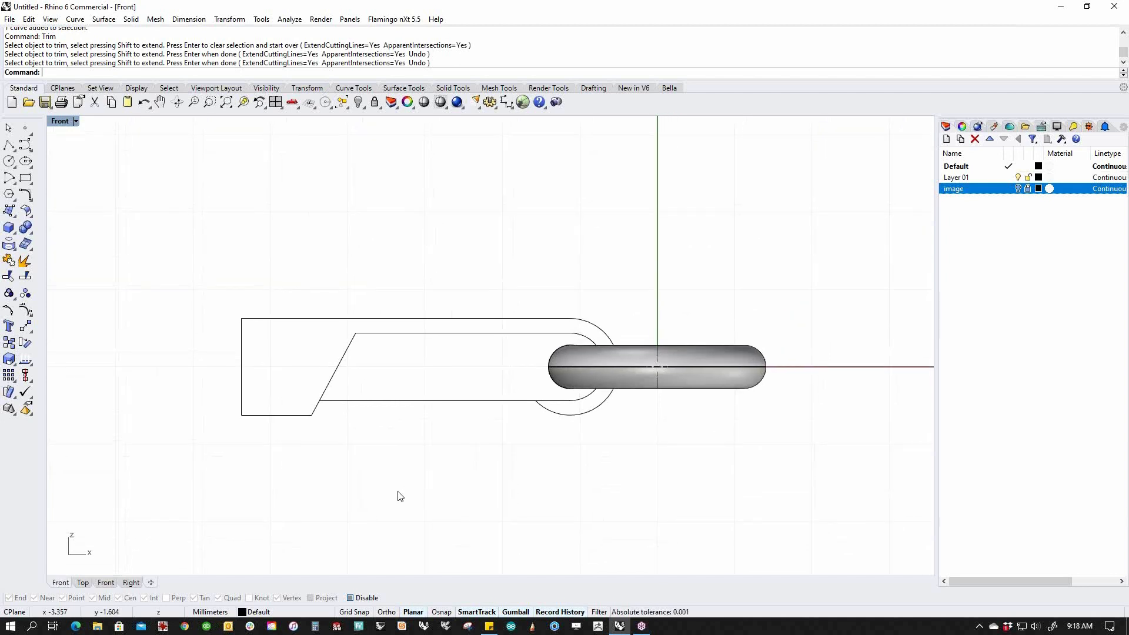
{"action": "left_click", "coordinate": [8, 145]}
{"action": "left_click", "coordinate": [336, 273]}
{"action": "left_click", "coordinate": [337, 209]}
{"action": "left_click", "coordinate": [622, 240]}
Finish the L polyline, copy it up-left, and fillet the copy's top-left corner.
{"action": "key", "text": "Return"}
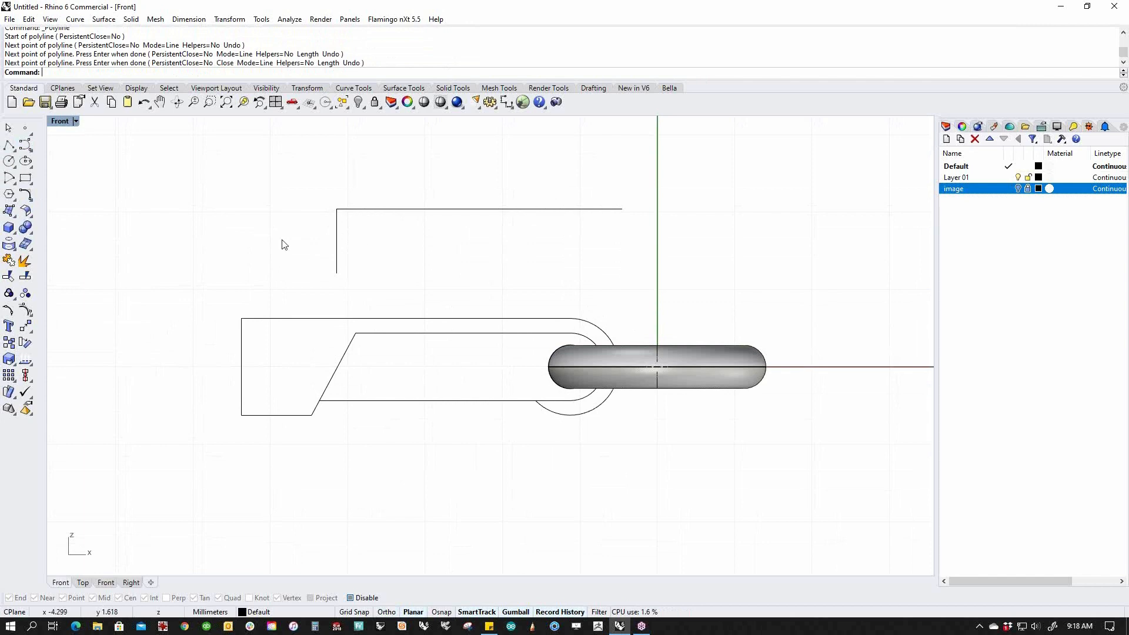
{"action": "left_click", "coordinate": [350, 220]}
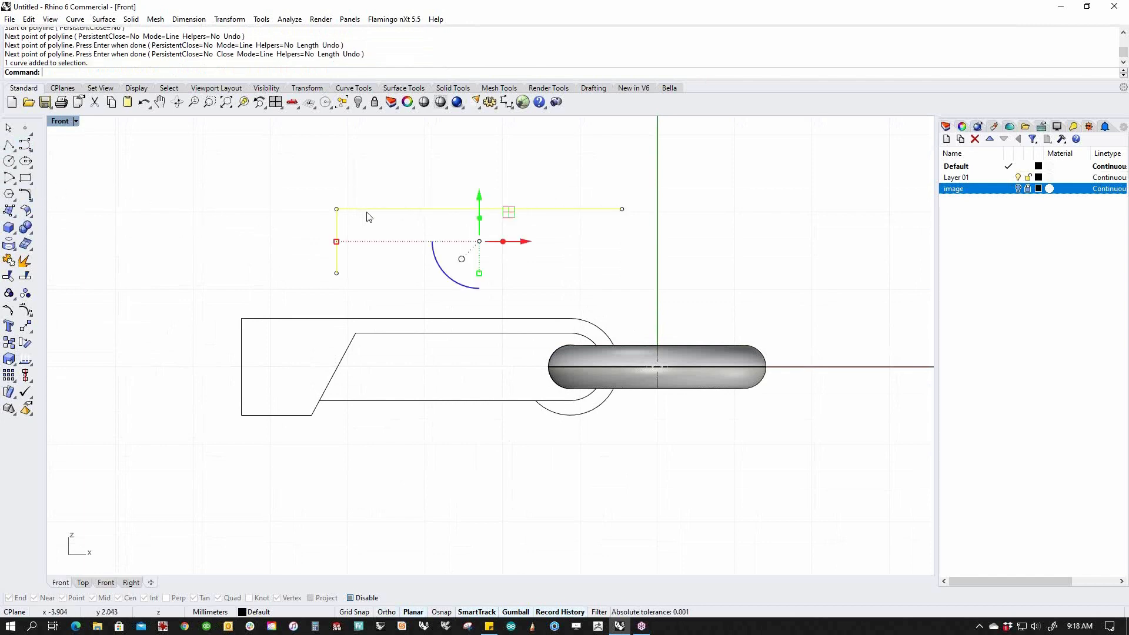
{"action": "left_click_drag", "start_coordinate": [480, 242], "coordinate": [441, 210]}
{"action": "left_click", "coordinate": [400, 274]}
{"action": "left_click", "coordinate": [25, 194]}
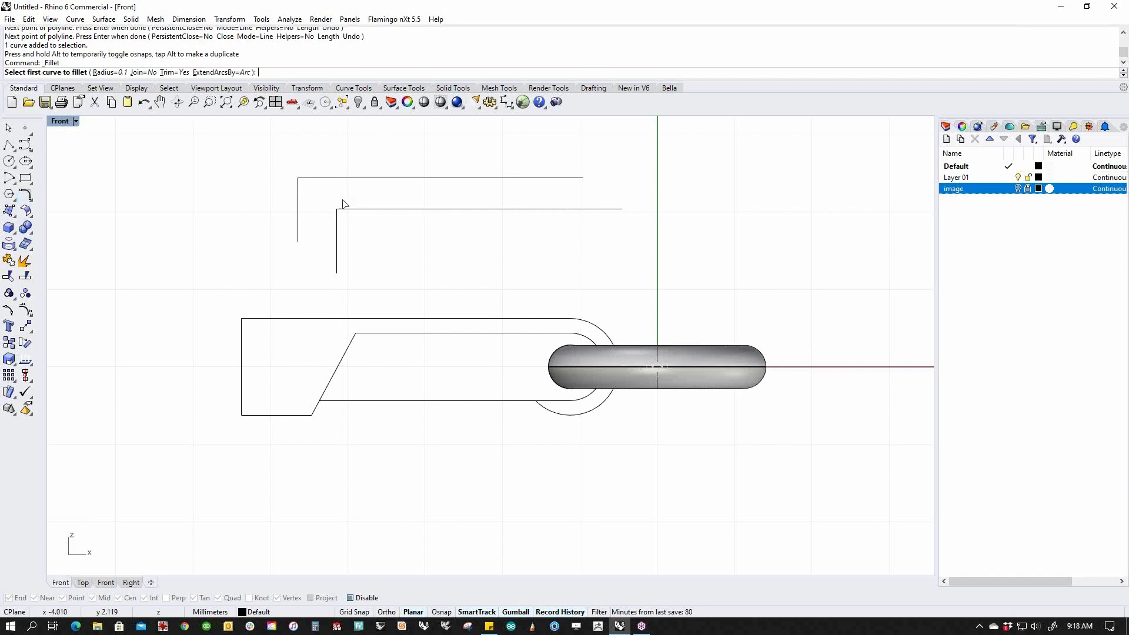
{"action": "left_click", "coordinate": [298, 191]}
{"action": "left_click", "coordinate": [320, 178]}
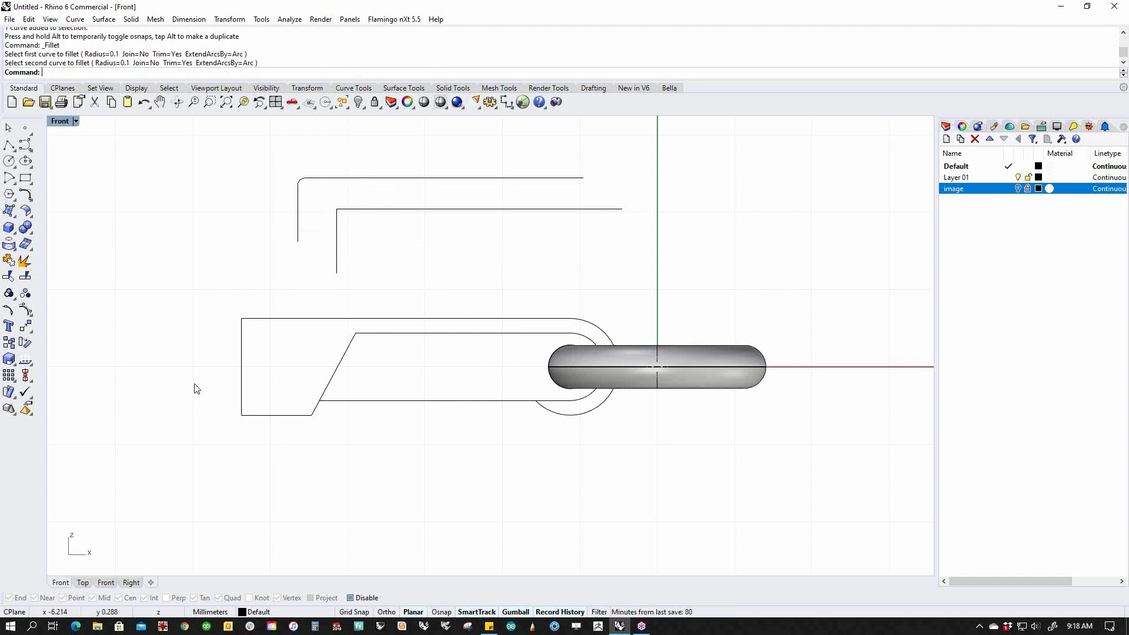
Delete both L-shaped curves and switch to the Perspective view.
{"action": "left_click", "coordinate": [373, 211]}
{"action": "key", "text": "Escape"}
{"action": "left_click_drag", "start_coordinate": [483, 144], "coordinate": [370, 245]}
{"action": "key", "text": "Delete"}
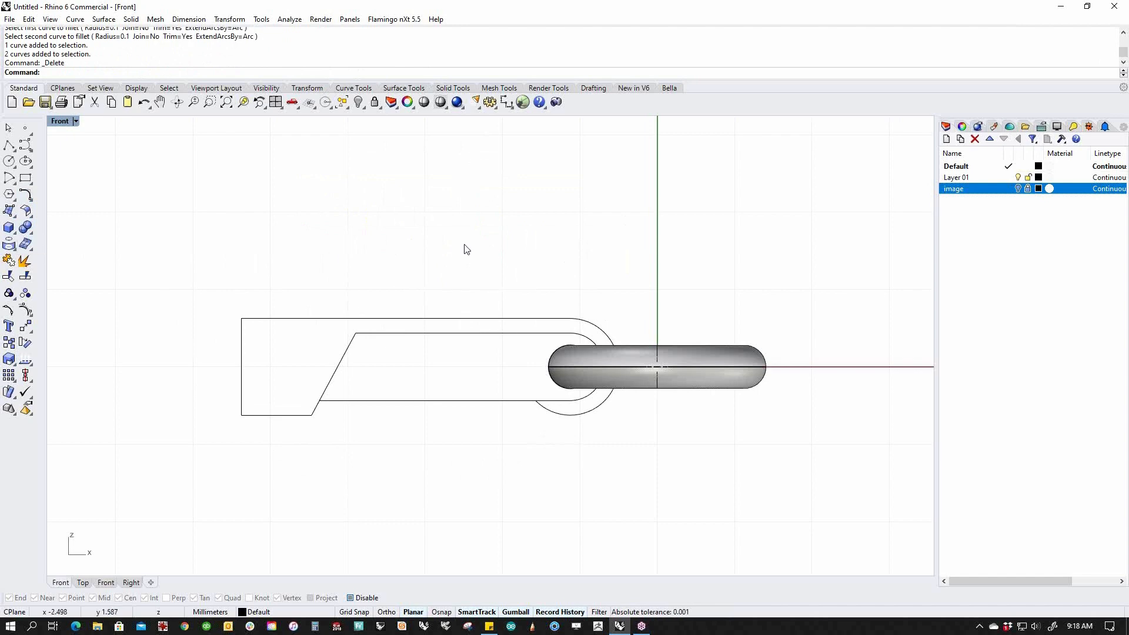
{"action": "type", "text": "p"}
{"action": "key", "text": "Return"}
{"action": "left_click", "coordinate": [9, 227]}
{"action": "left_click", "coordinate": [636, 270]}
{"action": "left_click", "coordinate": [705, 361]}
{"action": "left_click", "coordinate": [719, 254]}
{"action": "right_click_drag", "start_coordinate": [789, 325], "coordinate": [627, 368]}
{"action": "left_click", "coordinate": [573, 332]}
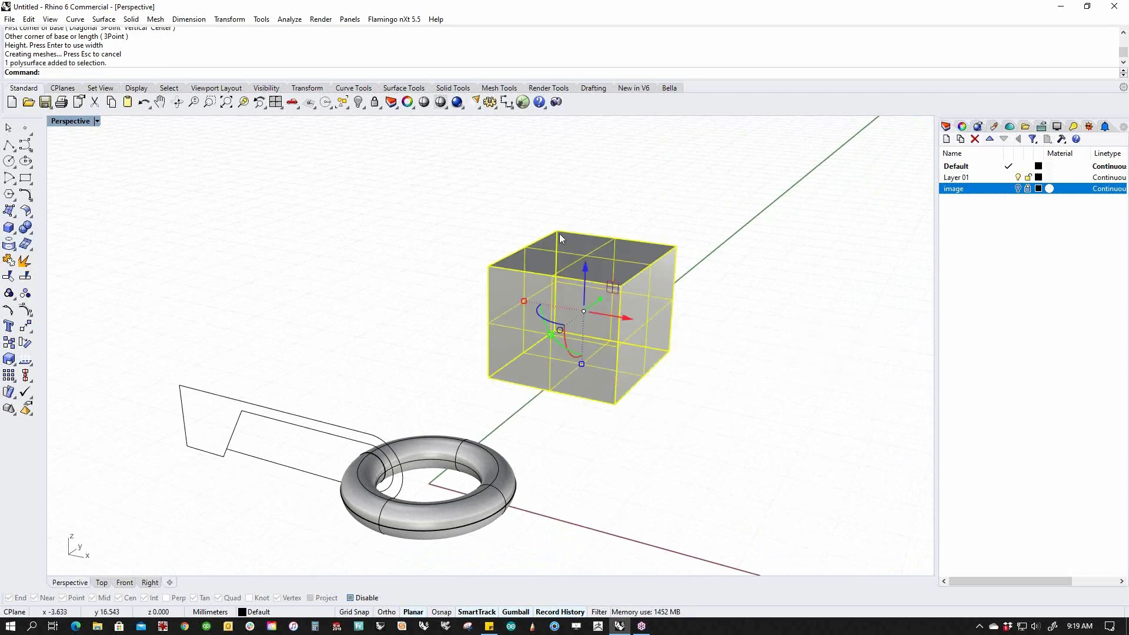
{"action": "left_click", "coordinate": [739, 374]}
{"action": "right_click_drag", "start_coordinate": [739, 374], "coordinate": [688, 398]}
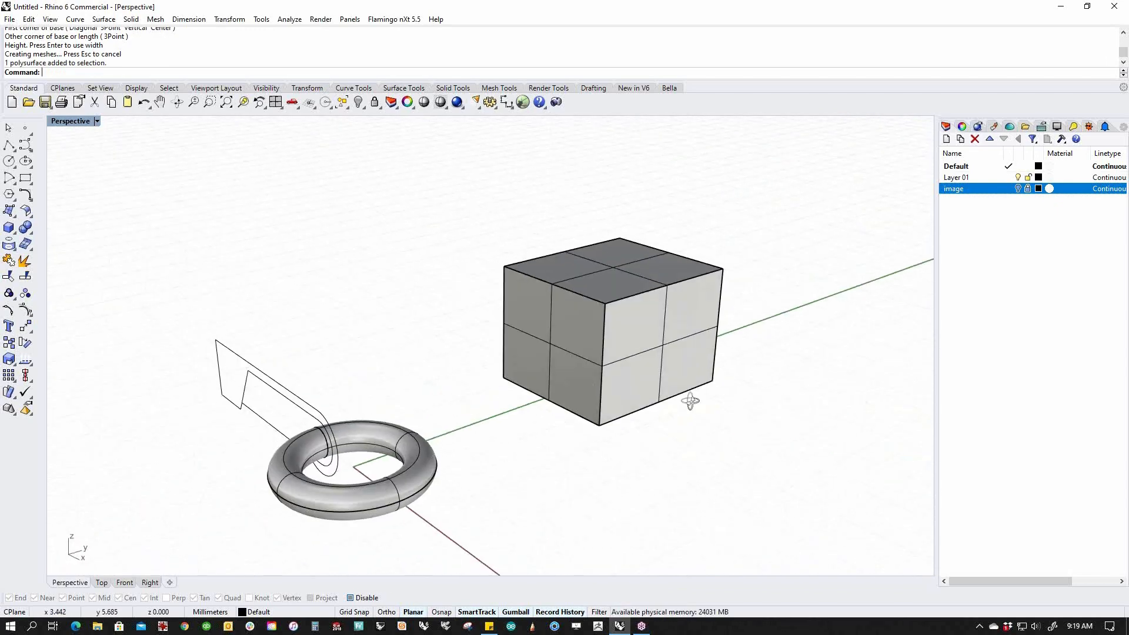
{"action": "left_click", "coordinate": [658, 370]}
{"action": "middle_click", "coordinate": [659, 371]}
{"action": "left_click", "coordinate": [697, 382]}
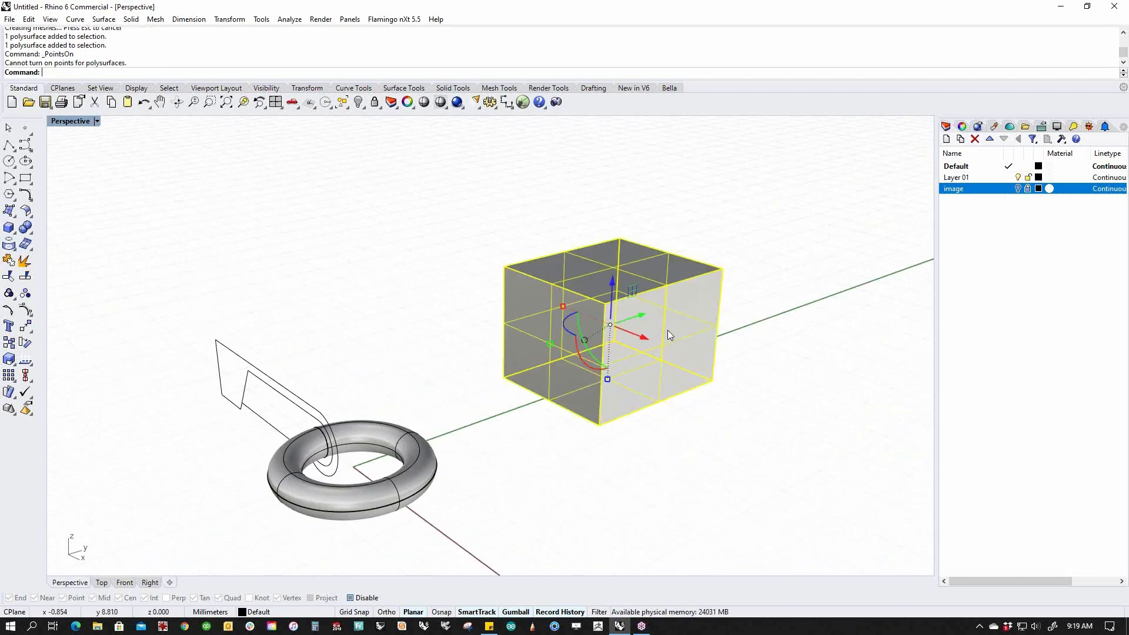
{"action": "left_click", "coordinate": [751, 312]}
{"action": "left_click", "coordinate": [591, 333], "text": "ctrl+shift"}
{"action": "left_click_drag", "start_coordinate": [591, 334], "coordinate": [644, 318]}
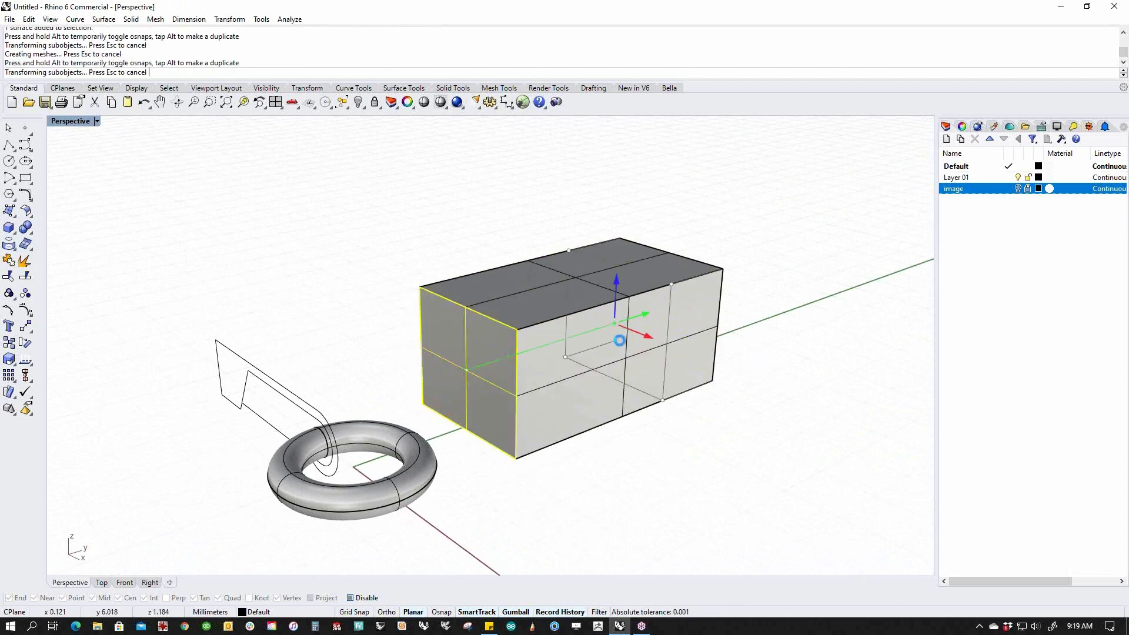
{"action": "left_click", "coordinate": [766, 437]}
{"action": "left_click", "coordinate": [644, 260], "text": "ctrl+shift"}
{"action": "left_click_drag", "start_coordinate": [647, 213], "coordinate": [646, 174]}
{"action": "left_click", "coordinate": [798, 327]}
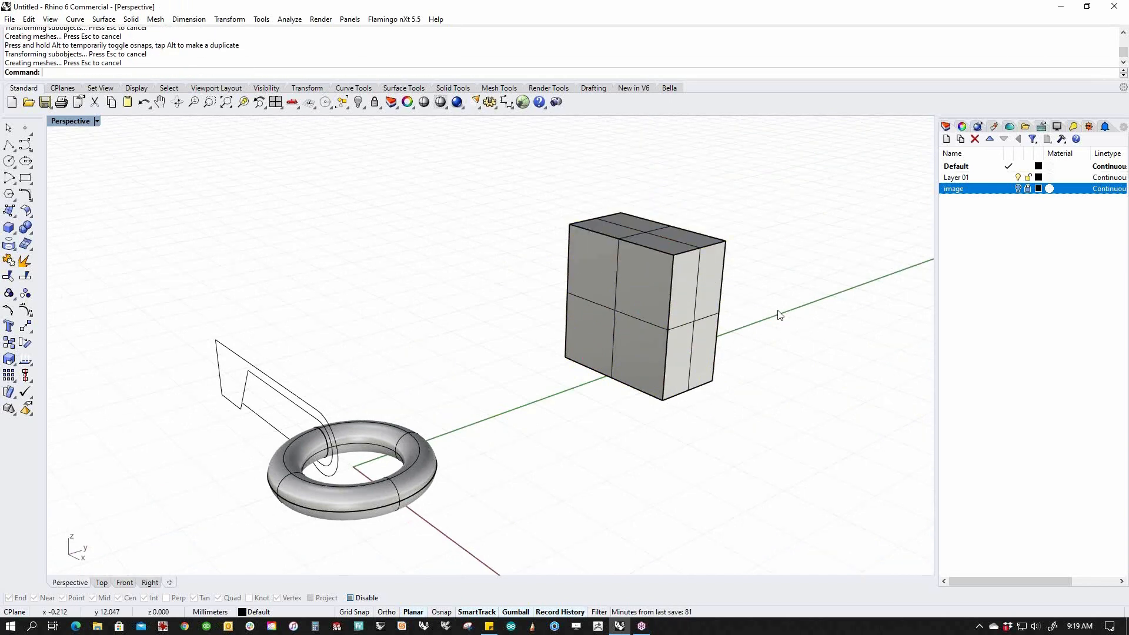
{"action": "right_click_drag", "start_coordinate": [781, 312], "coordinate": [741, 361], "text": "shift"}
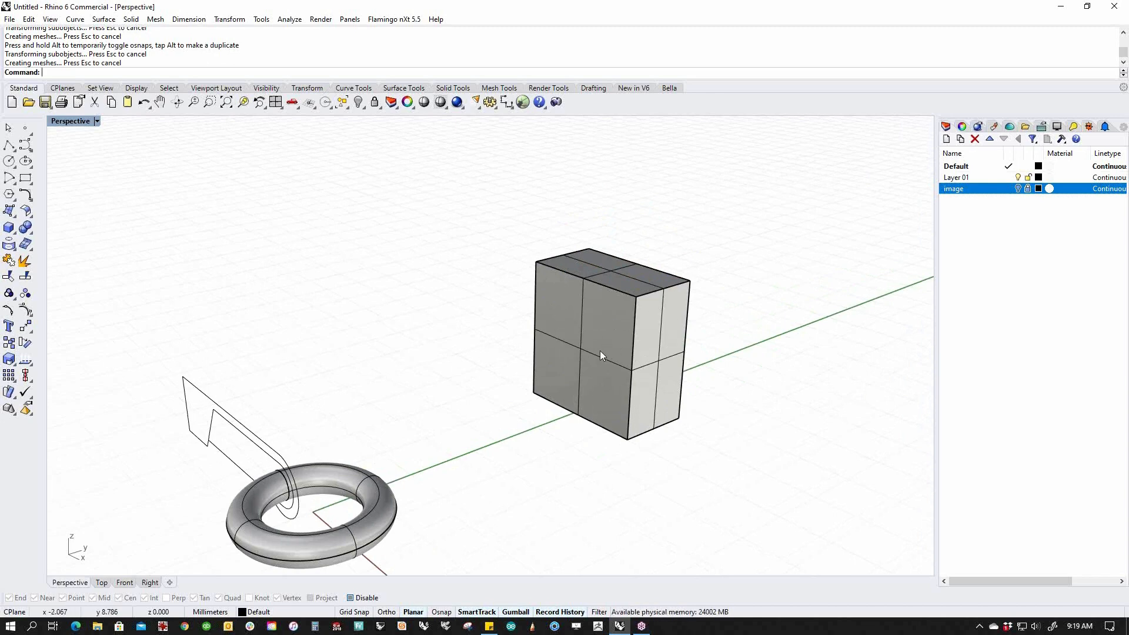
{"action": "left_click", "coordinate": [651, 292], "text": "ctrl+shift"}
{"action": "left_click_drag", "start_coordinate": [665, 250], "coordinate": [662, 319]}
{"action": "left_click", "coordinate": [750, 375]}
{"action": "left_click", "coordinate": [655, 401], "text": "ctrl+shift"}
{"action": "left_click_drag", "start_coordinate": [693, 411], "coordinate": [824, 495]}
{"action": "left_click", "coordinate": [864, 452]}
{"action": "left_click", "coordinate": [775, 423], "text": "ctrl+shift"}
{"action": "left_click_drag", "start_coordinate": [775, 407], "coordinate": [783, 331]}
{"action": "left_click", "coordinate": [761, 412], "text": "ctrl+shift"}
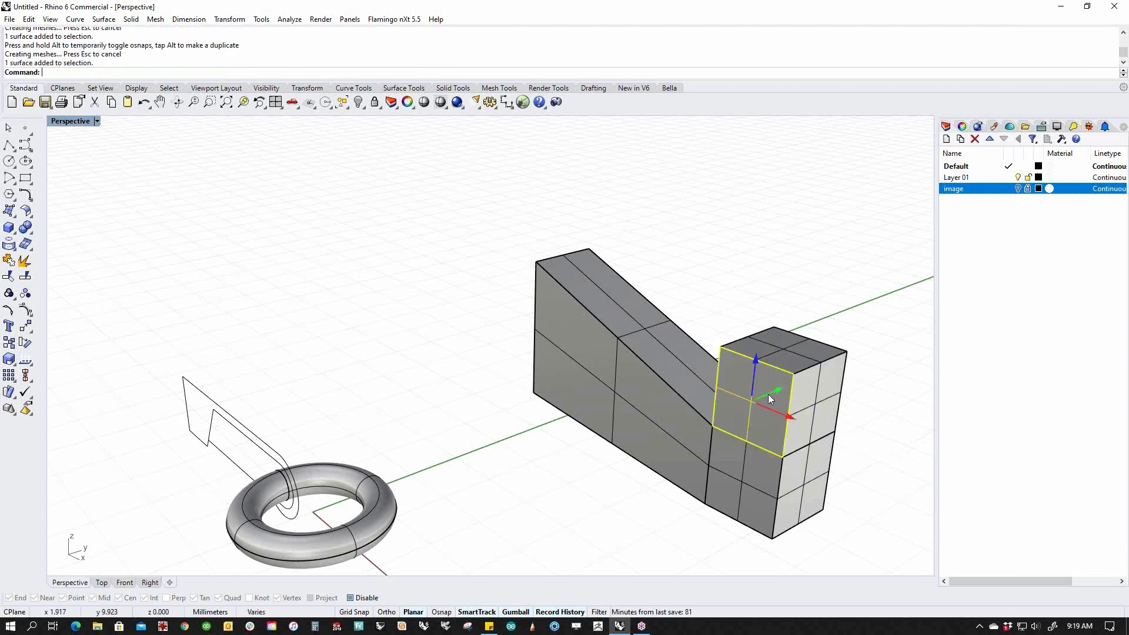
{"action": "left_click_drag", "start_coordinate": [746, 404], "coordinate": [626, 452]}
{"action": "left_click", "coordinate": [570, 514]}
{"action": "right_click_drag", "start_coordinate": [528, 490], "coordinate": [605, 471]}
{"action": "scroll", "coordinate": [588, 462], "scroll_direction": "down", "scroll_amount": 4}
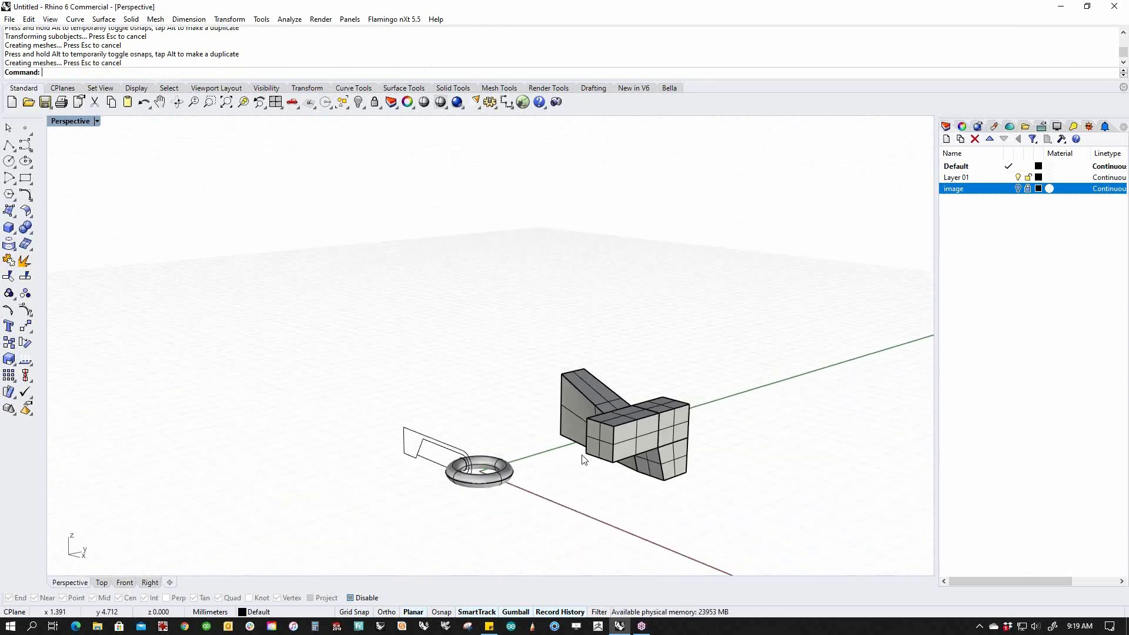
{"action": "left_click", "coordinate": [638, 451]}
{"action": "key", "text": "Delete"}
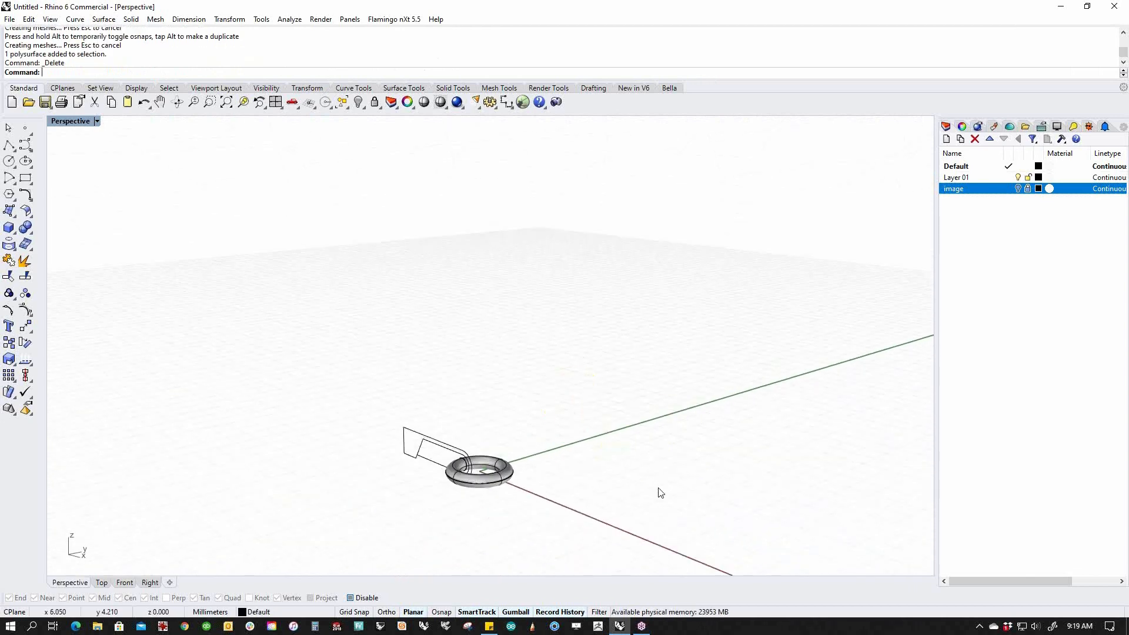
Select the outer arm outline, slanted inner line, arc and lower line for CurveBoolean.
{"action": "right_click_drag", "start_coordinate": [449, 502], "coordinate": [504, 492]}
{"action": "scroll", "coordinate": [504, 492], "scroll_direction": "up", "scroll_amount": 3}
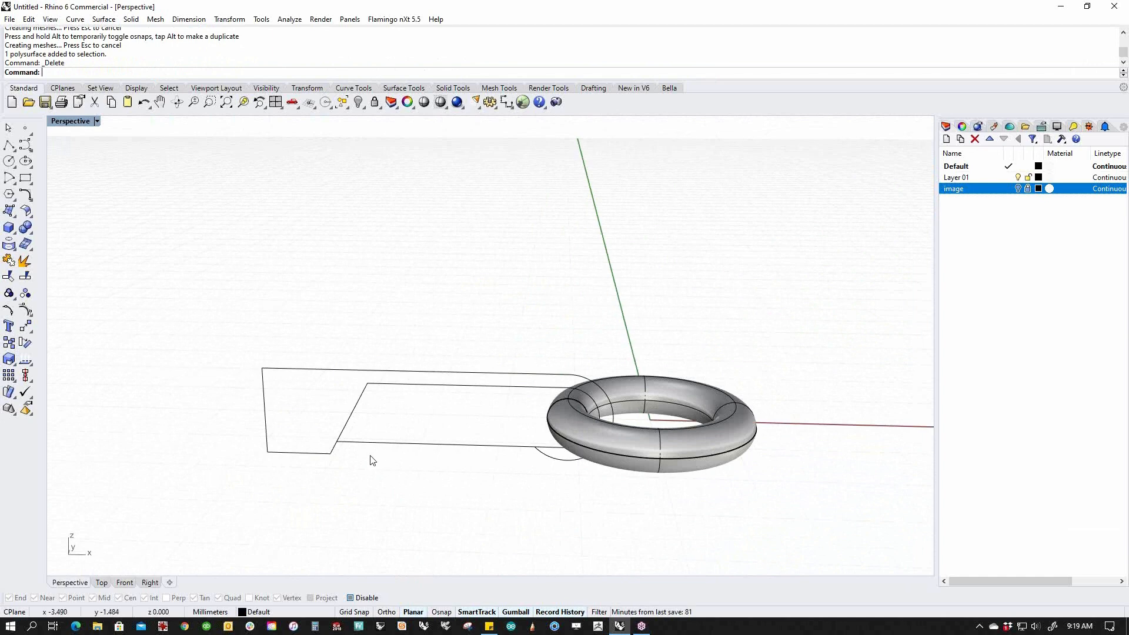
{"action": "left_click", "coordinate": [328, 453]}
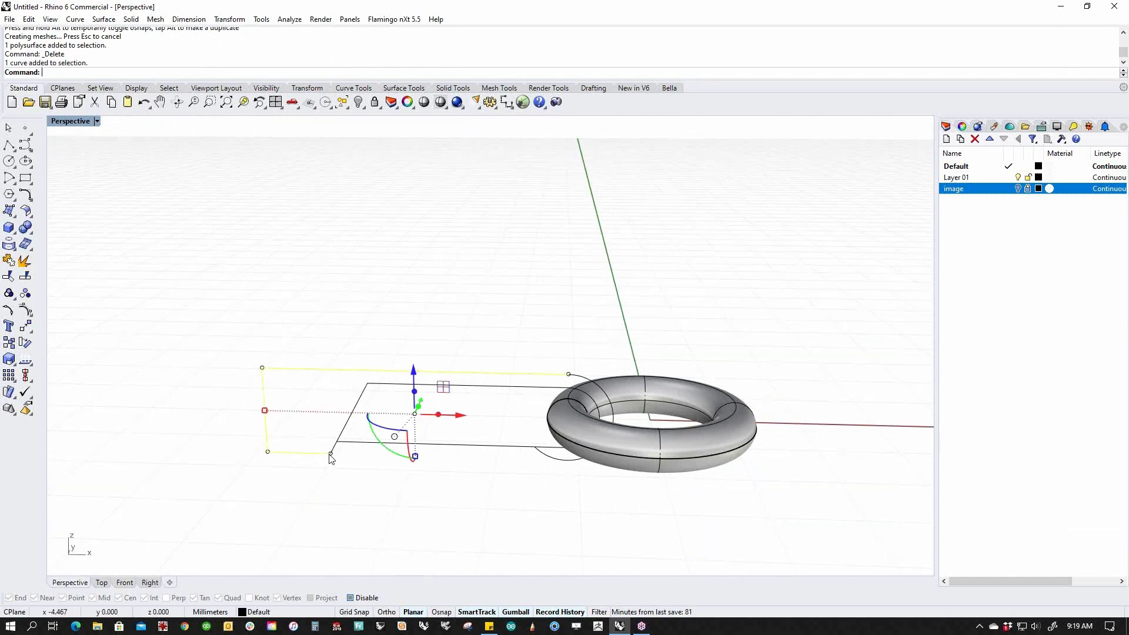
{"action": "left_click", "coordinate": [357, 469]}
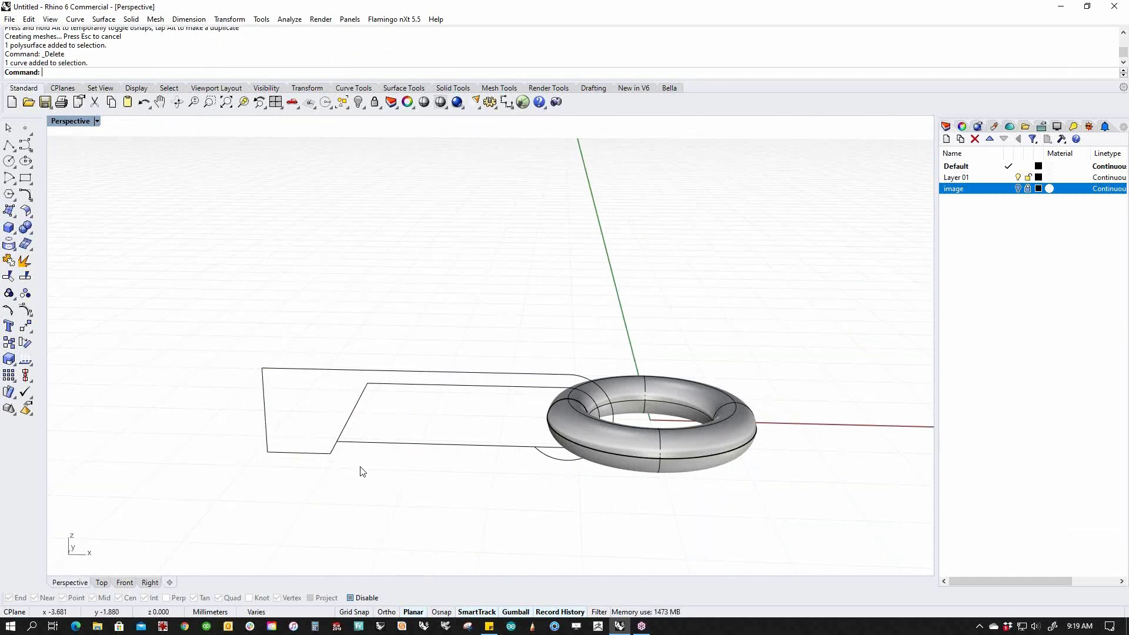
{"action": "left_click", "coordinate": [315, 458]}
{"action": "left_click", "coordinate": [334, 450], "text": "shift"}
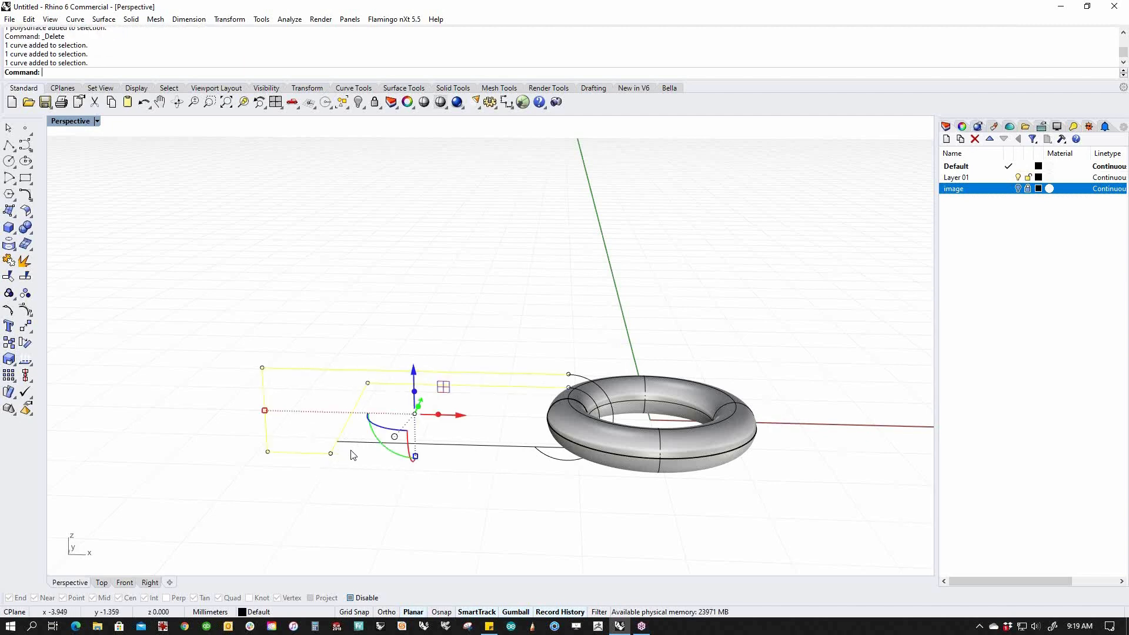
{"action": "left_click", "coordinate": [562, 462], "text": "shift"}
{"action": "left_click", "coordinate": [530, 448], "text": "shift"}
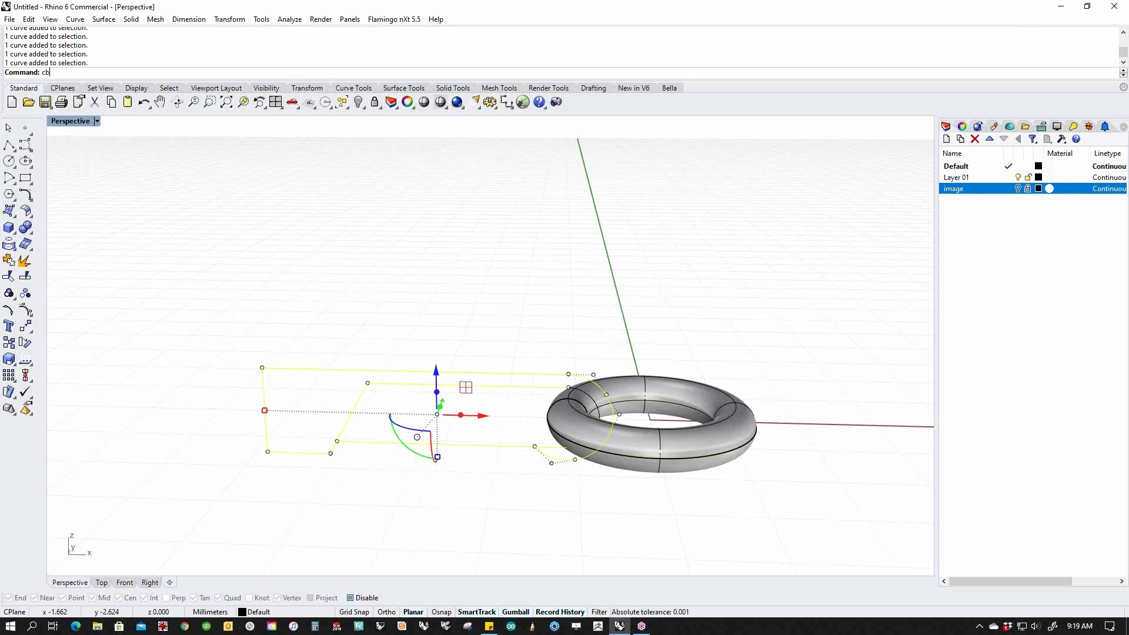
{"action": "key", "text": "Return"}
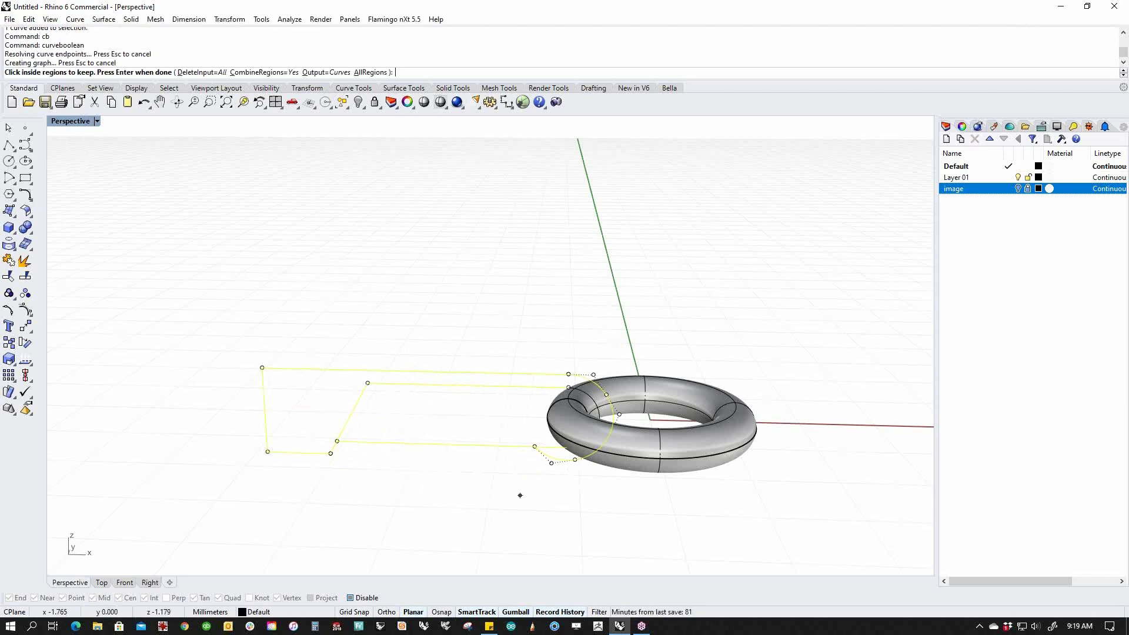
In Front view, keep the region inside the outer boundary with DeleteInput=None, then go to Perspective.
{"action": "type", "text": "f"}
{"action": "key", "text": "Return"}
{"action": "left_click", "coordinate": [476, 446]}
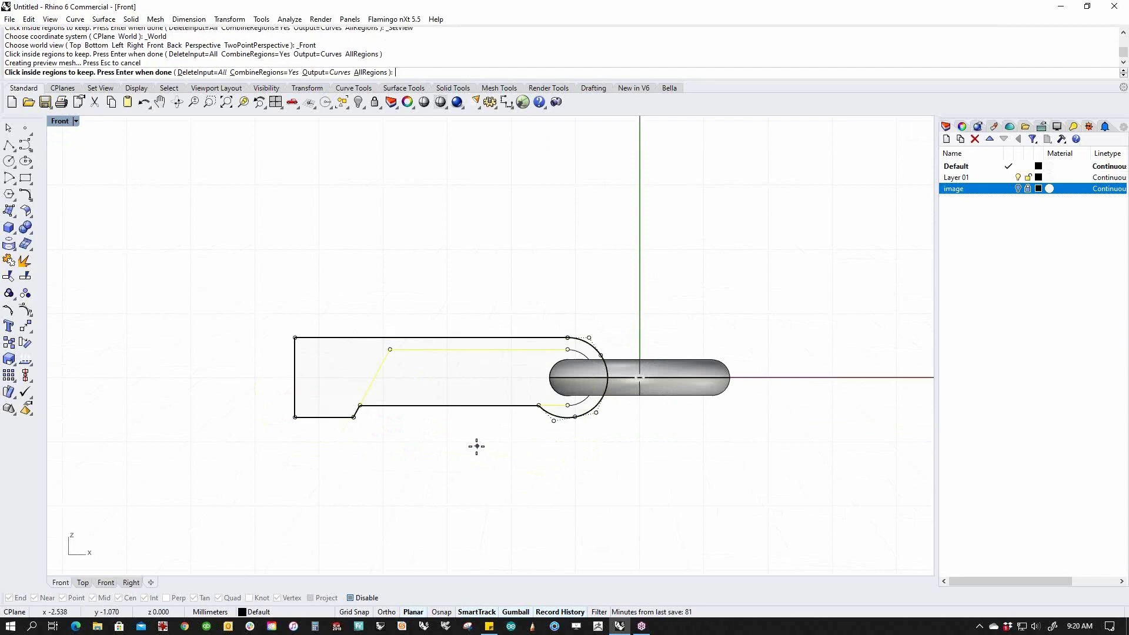
{"action": "left_click", "coordinate": [191, 73]}
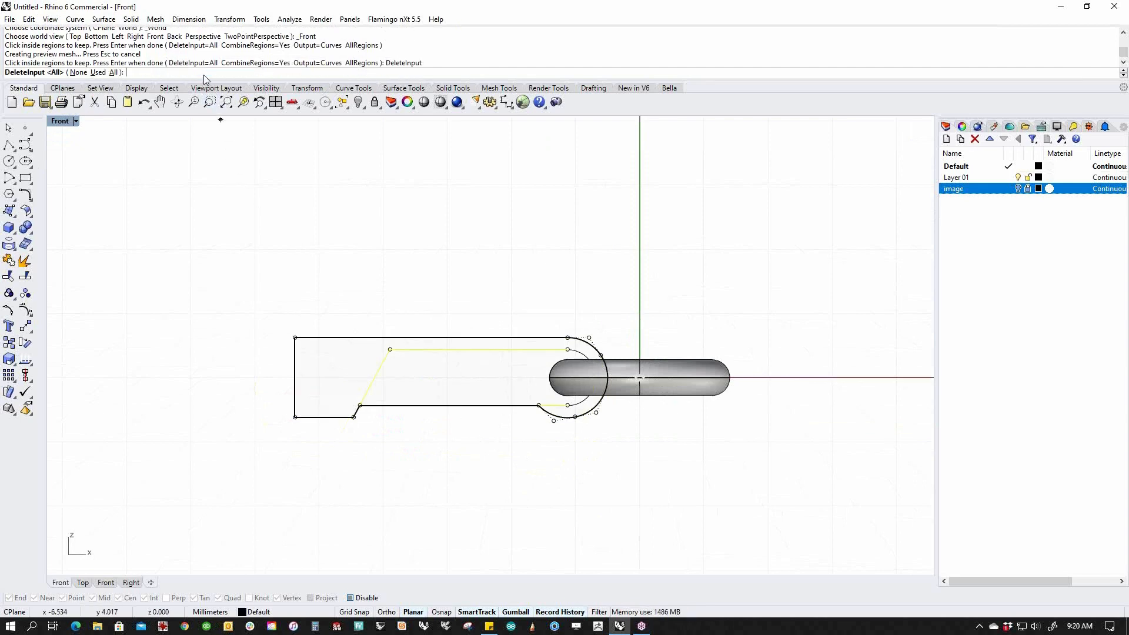
{"action": "left_click", "coordinate": [80, 73]}
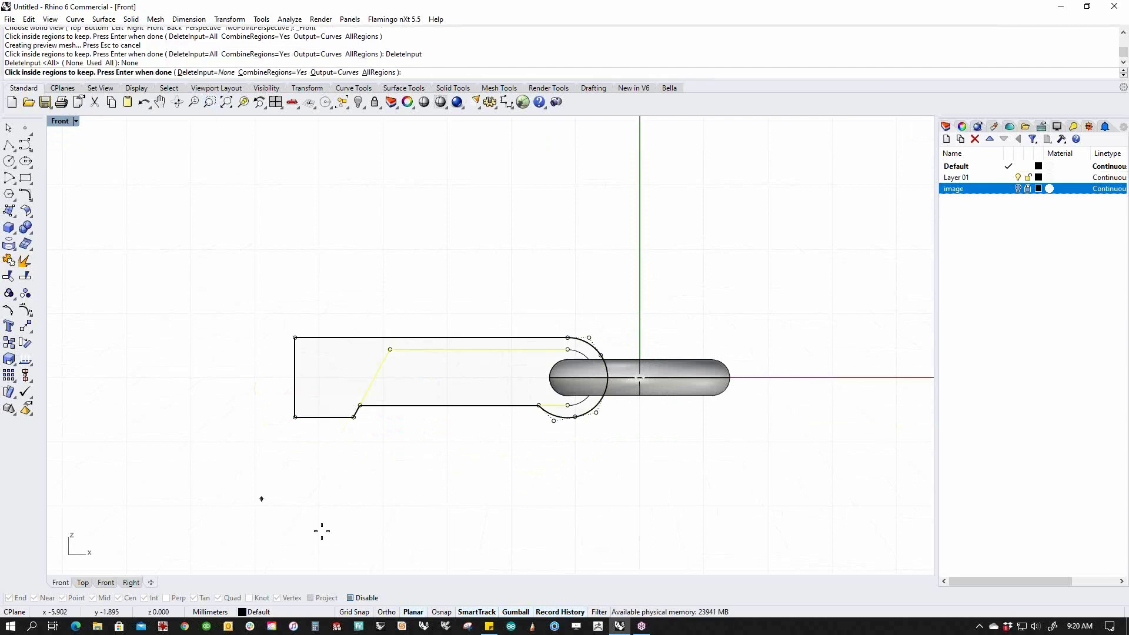
{"action": "right_click", "coordinate": [486, 448]}
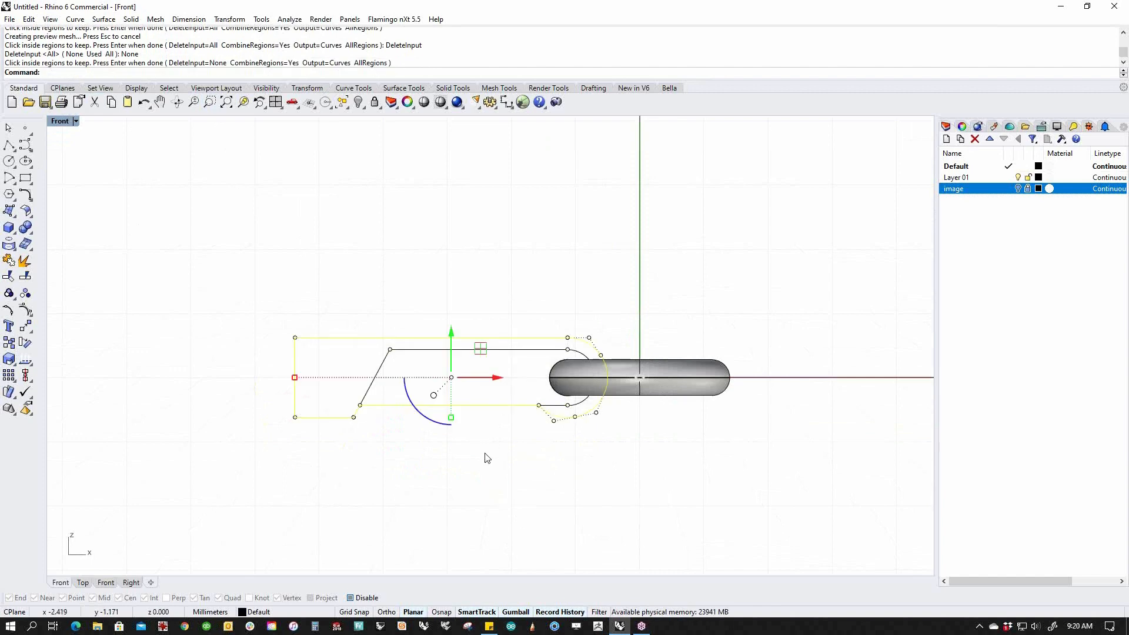
{"action": "type", "text": "p"}
{"action": "key", "text": "Return"}
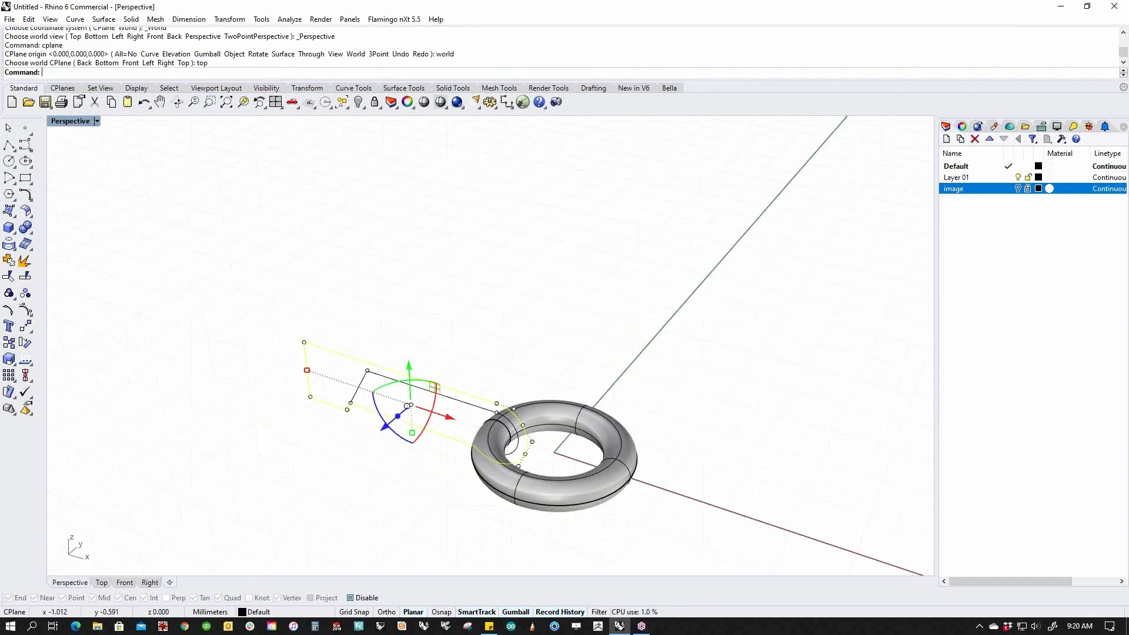
Isolate the closed arm outline and make a planar surface from it.
{"action": "type", "text": "ii"}
{"action": "key", "text": "Return"}
{"action": "right_click_drag", "start_coordinate": [488, 458], "coordinate": [530, 444]}
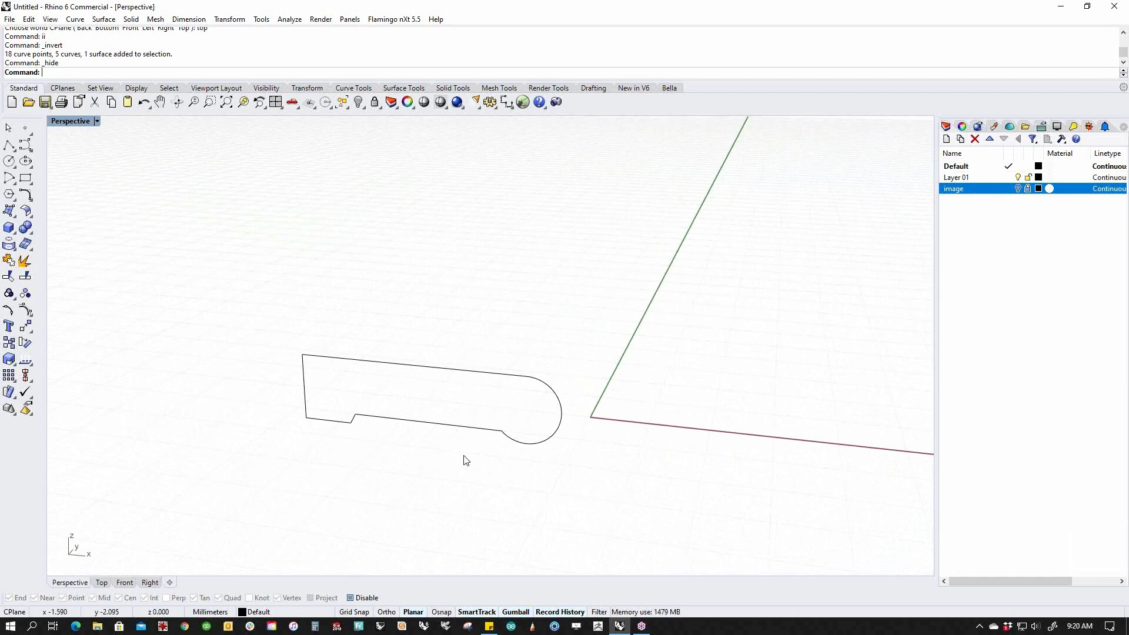
{"action": "left_click", "coordinate": [464, 428]}
{"action": "middle_click", "coordinate": [419, 474]}
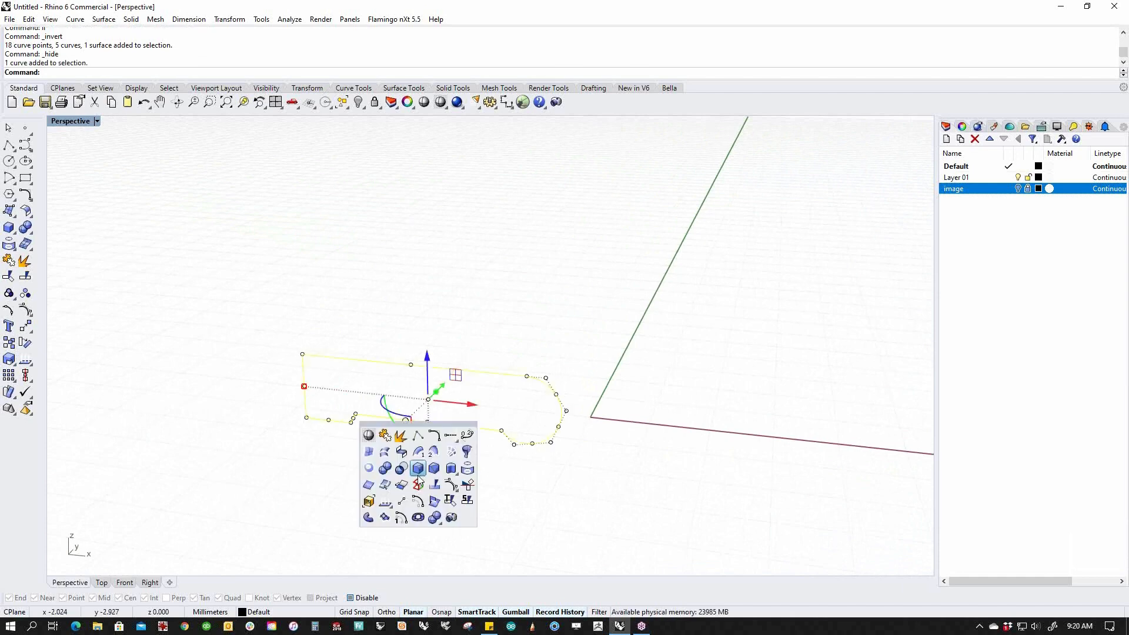
{"action": "left_click", "coordinate": [383, 467]}
Show all hidden objects again and switch to the Front view.
{"action": "type", "text": "v"}
{"action": "key", "text": "Return"}
{"action": "mouse_move", "coordinate": [498, 499]}
{"action": "right_mouse_down"}
{"action": "mouse_move", "coordinate": [535, 502]}
{"action": "mouse_move", "coordinate": [514, 488]}
{"action": "right_mouse_up"}
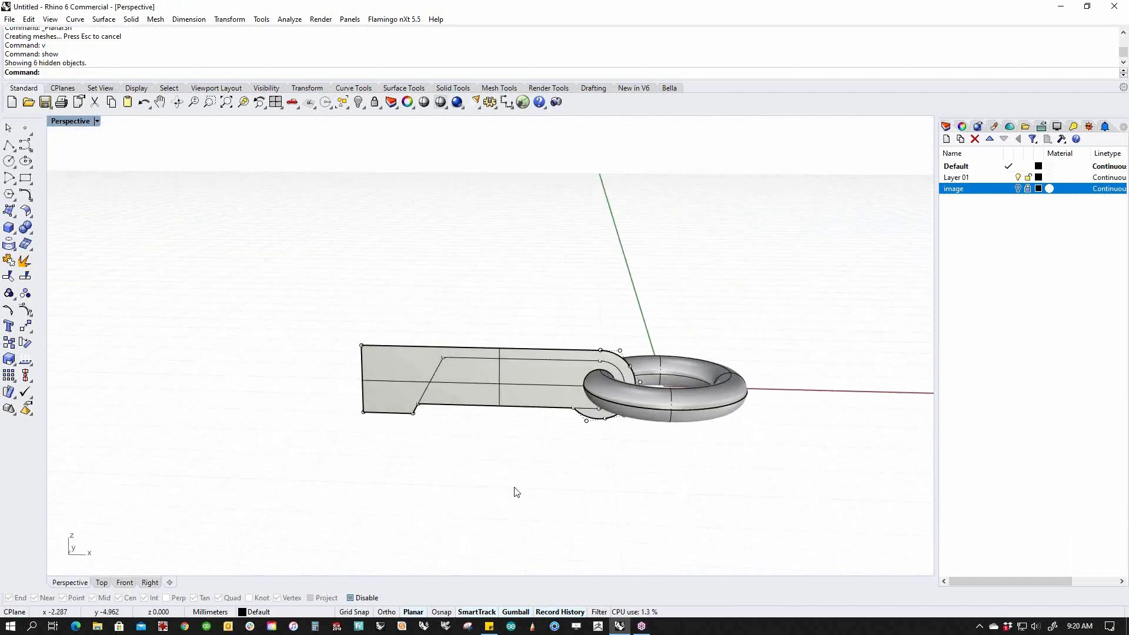
{"action": "type", "text": "f"}
{"action": "key", "text": "Return"}
{"action": "scroll", "coordinate": [524, 367], "scroll_direction": "up", "scroll_amount": 4}
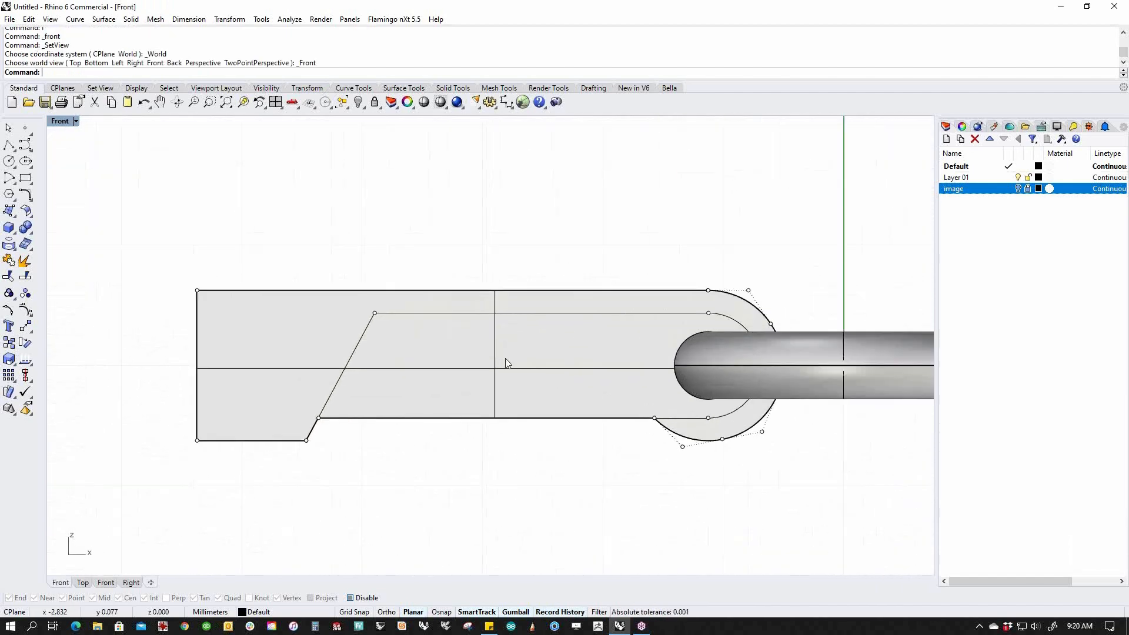
Split the grey arm surface using the slanted inner curve and right arc as cutters.
{"action": "left_click", "coordinate": [360, 361]}
{"action": "left_click", "coordinate": [408, 385]}
{"action": "left_click", "coordinate": [608, 488]}
{"action": "middle_click", "coordinate": [615, 474]}
{"action": "left_click", "coordinate": [668, 497]}
{"action": "left_click", "coordinate": [568, 379]}
{"action": "right_click", "coordinate": [559, 374]}
{"action": "left_click", "coordinate": [527, 312]}
{"action": "left_click", "coordinate": [729, 318]}
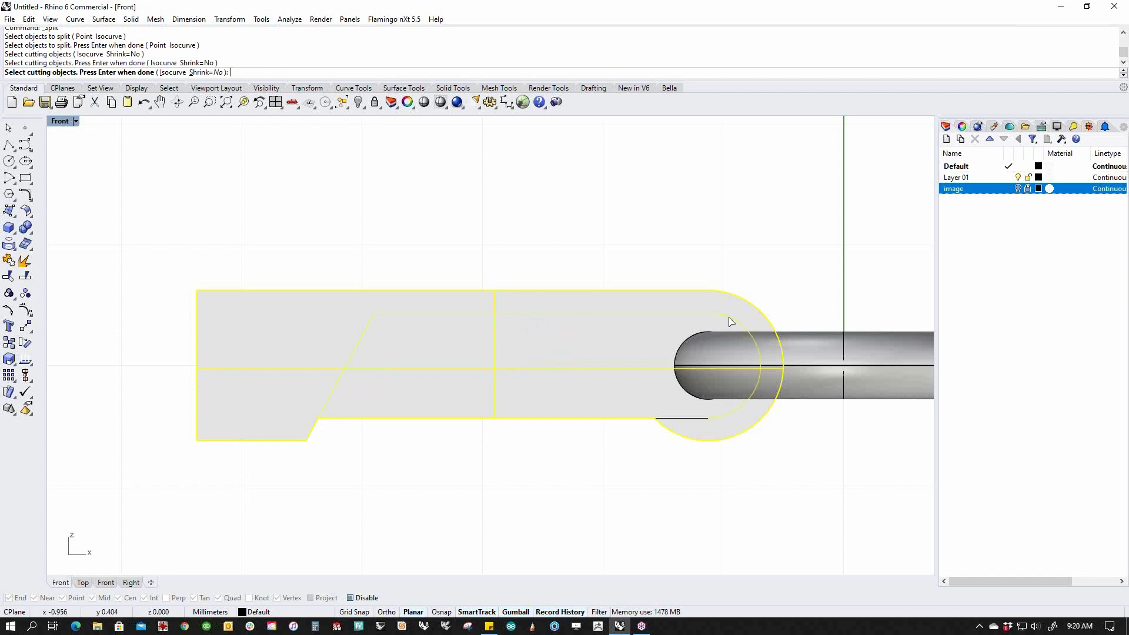
{"action": "right_click", "coordinate": [690, 448]}
In Perspective, join the inner and outer split pieces into one polysurface.
{"action": "left_click", "coordinate": [567, 392]}
{"action": "left_click", "coordinate": [641, 484]}
{"action": "left_click", "coordinate": [636, 392]}
{"action": "left_click", "coordinate": [647, 479]}
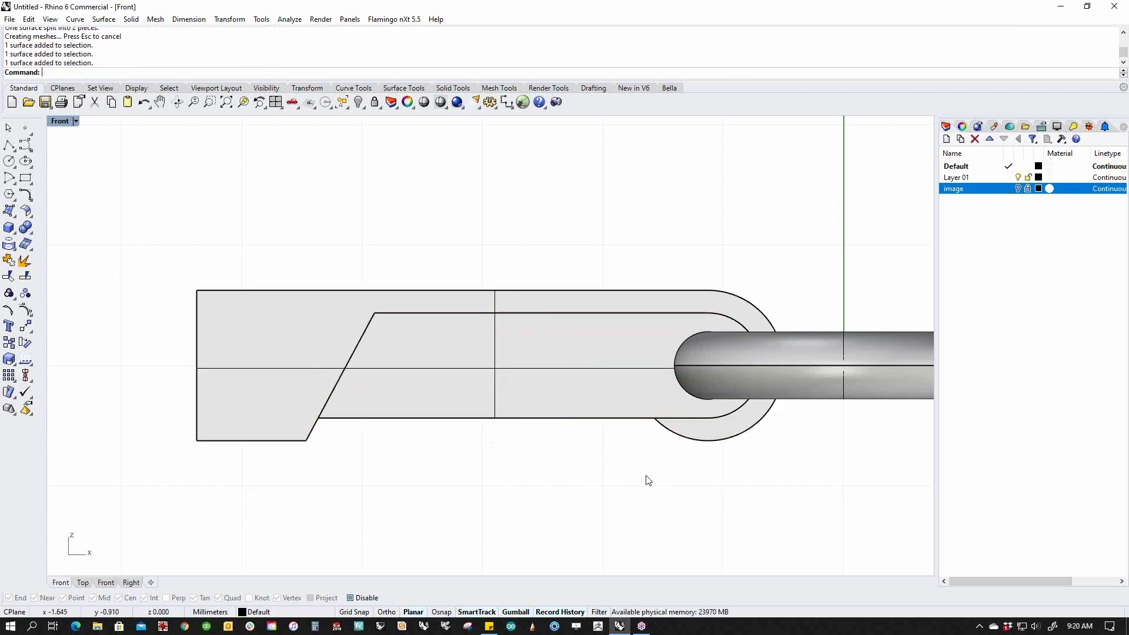
{"action": "key", "text": "F4"}
{"action": "scroll", "coordinate": [423, 376], "scroll_direction": "up", "scroll_amount": 6}
{"action": "right_click_drag", "start_coordinate": [522, 474], "coordinate": [510, 494]}
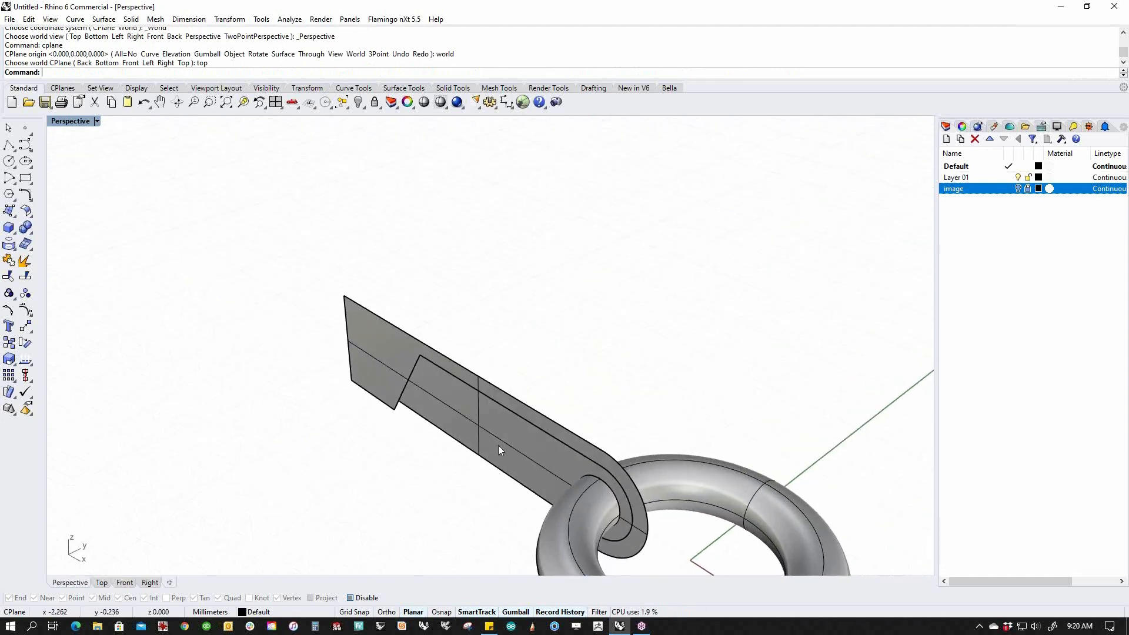
{"action": "left_click", "coordinate": [499, 446]}
{"action": "left_click", "coordinate": [383, 348]}
{"action": "type", "text": "j"}
{"action": "key", "text": "Return"}
Inspect the joined result and select the hook-shaped arm surface.
{"action": "left_click", "coordinate": [438, 320]}
{"action": "left_click", "coordinate": [478, 389]}
{"action": "left_click", "coordinate": [688, 368]}
{"action": "left_click", "coordinate": [563, 434]}
{"action": "right_click_drag", "start_coordinate": [612, 413], "coordinate": [629, 383]}
{"action": "left_click", "coordinate": [653, 313]}
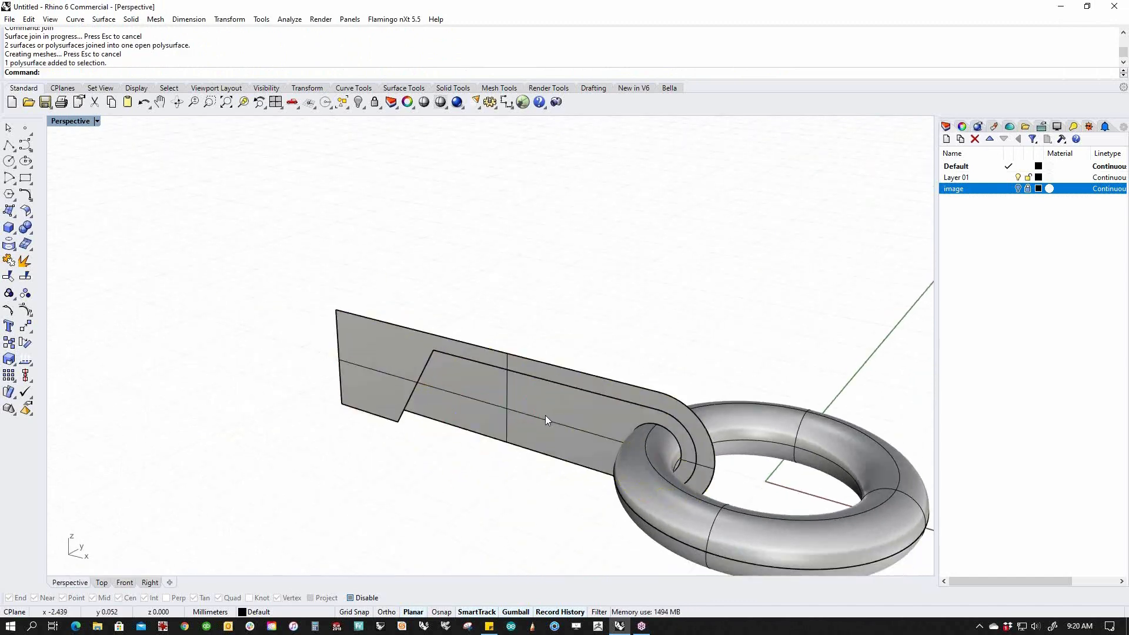
{"action": "left_click", "coordinate": [545, 415]}
{"action": "left_click", "coordinate": [461, 293]}
{"action": "left_click", "coordinate": [393, 359]}
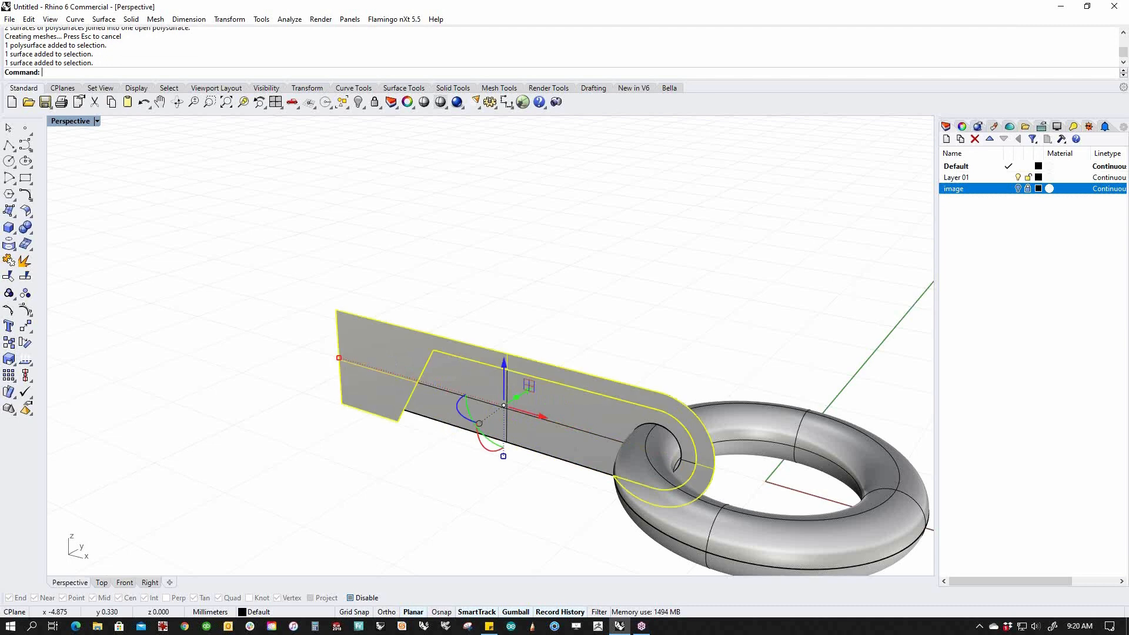
Extrude the arm surface with the gumball into a thick solid.
{"action": "right_click_drag", "start_coordinate": [634, 321], "coordinate": [606, 331]}
{"action": "left_click", "coordinate": [504, 409]}
{"action": "right_click_drag", "start_coordinate": [582, 397], "coordinate": [555, 411]}
{"action": "mouse_move", "coordinate": [482, 410]}
{"action": "left_mouse_down"}
{"action": "mouse_move", "coordinate": [501, 407]}
{"action": "mouse_move", "coordinate": [491, 411]}
{"action": "left_mouse_up"}
{"action": "left_click", "coordinate": [637, 371]}
{"action": "right_click_drag", "start_coordinate": [487, 445], "coordinate": [648, 379]}
Delete the two leftover duplicate polysurfaces at the arm's lower edge, then review the model.
{"action": "scroll", "coordinate": [648, 379], "scroll_direction": "up", "scroll_amount": 3}
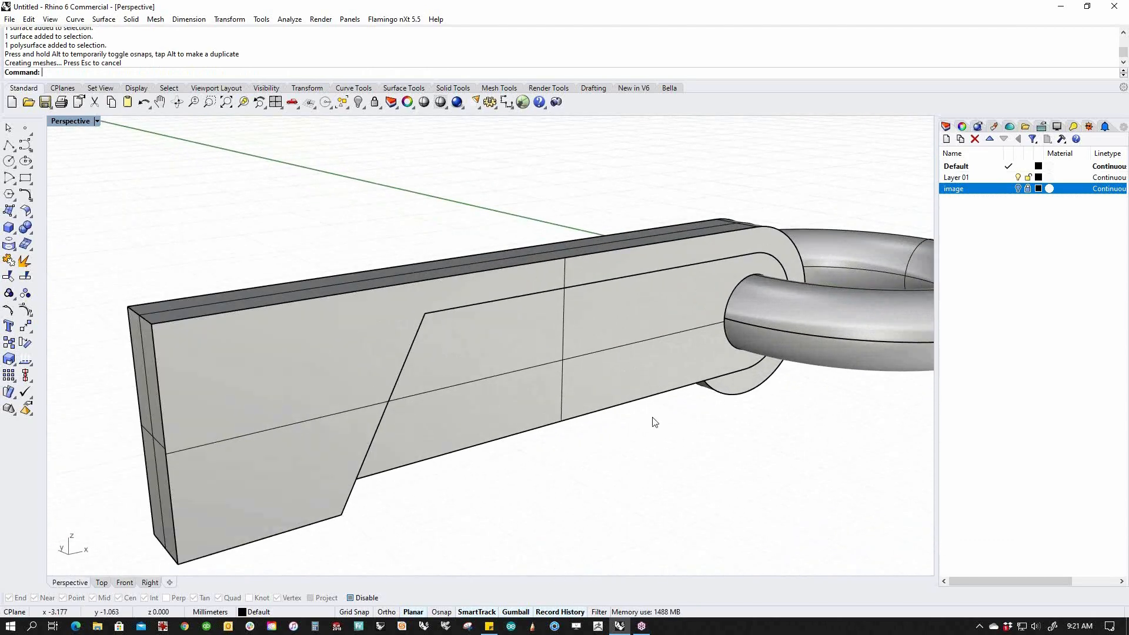
{"action": "left_click", "coordinate": [594, 359]}
{"action": "left_click", "coordinate": [623, 394]}
{"action": "key", "text": "Delete"}
{"action": "left_click", "coordinate": [583, 418]}
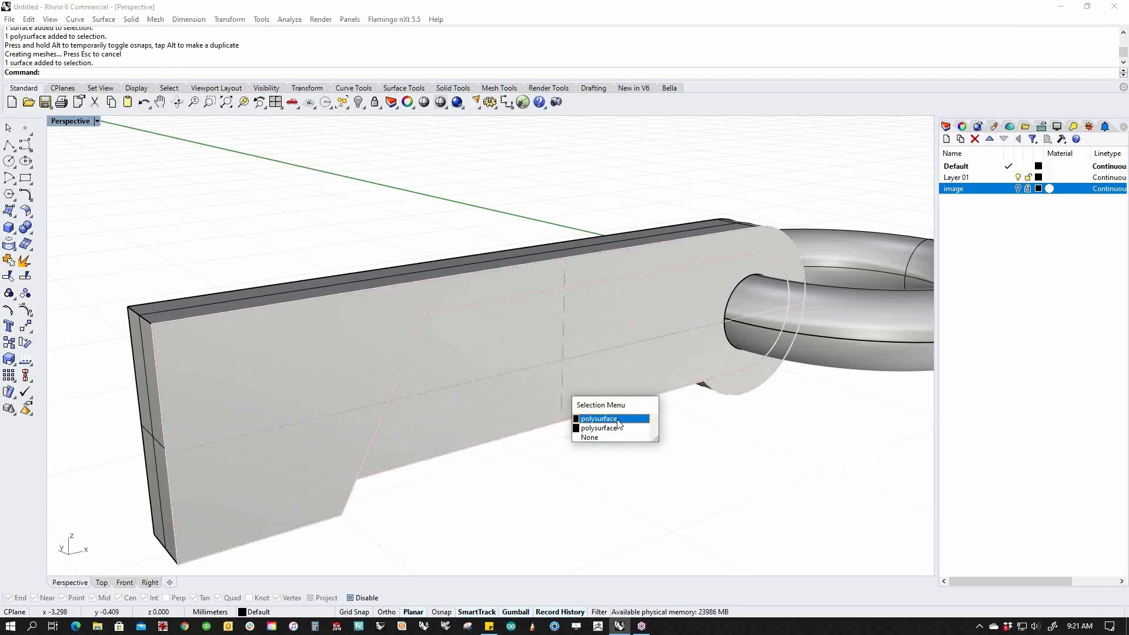
{"action": "left_click", "coordinate": [611, 428]}
{"action": "right_click_drag", "start_coordinate": [612, 428], "coordinate": [596, 362]}
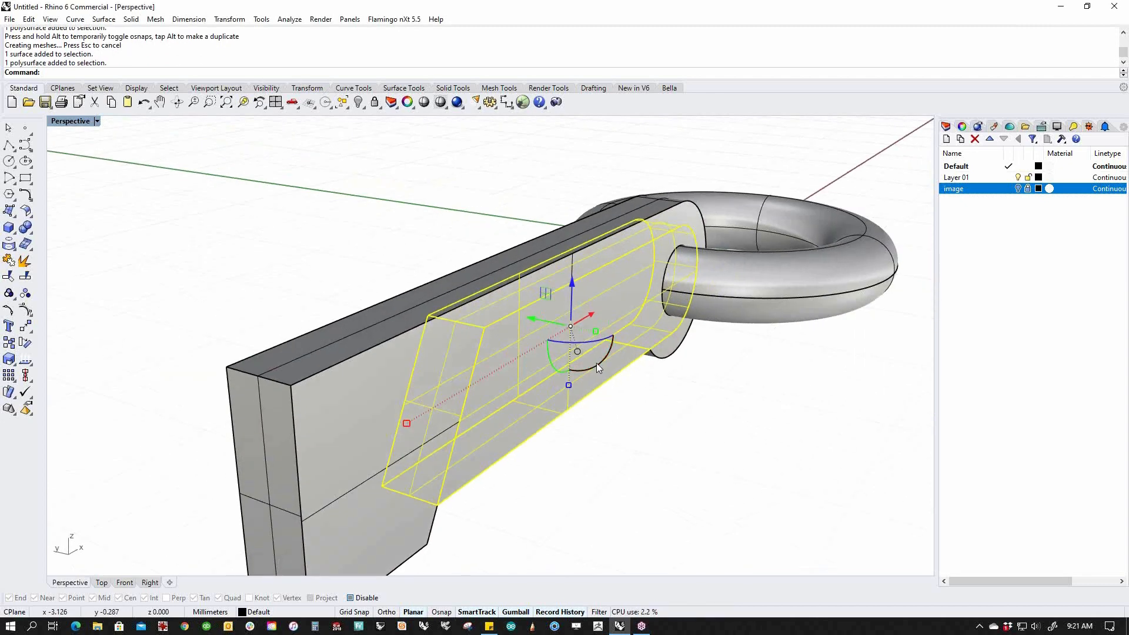
{"action": "left_click_drag", "start_coordinate": [597, 362], "coordinate": [599, 346]}
{"action": "key", "text": "Delete"}
{"action": "left_click", "coordinate": [594, 409]}
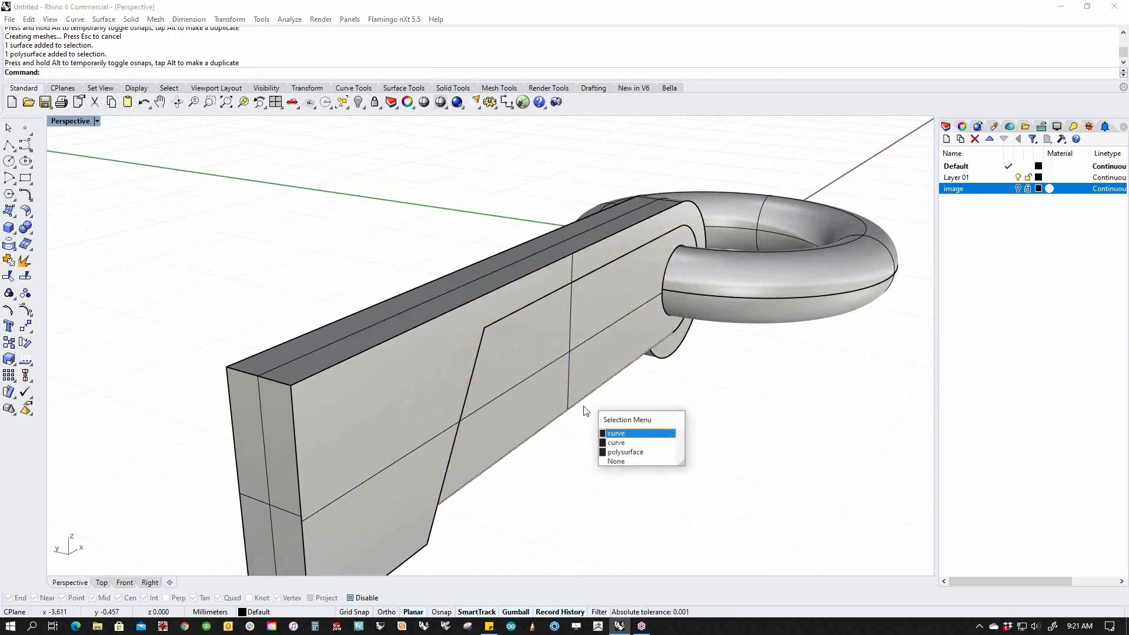
{"action": "left_click", "coordinate": [619, 453]}
{"action": "key", "text": "Delete"}
{"action": "right_click_drag", "start_coordinate": [632, 460], "coordinate": [206, 361]}
{"action": "right_click_drag", "start_coordinate": [559, 486], "coordinate": [493, 463]}
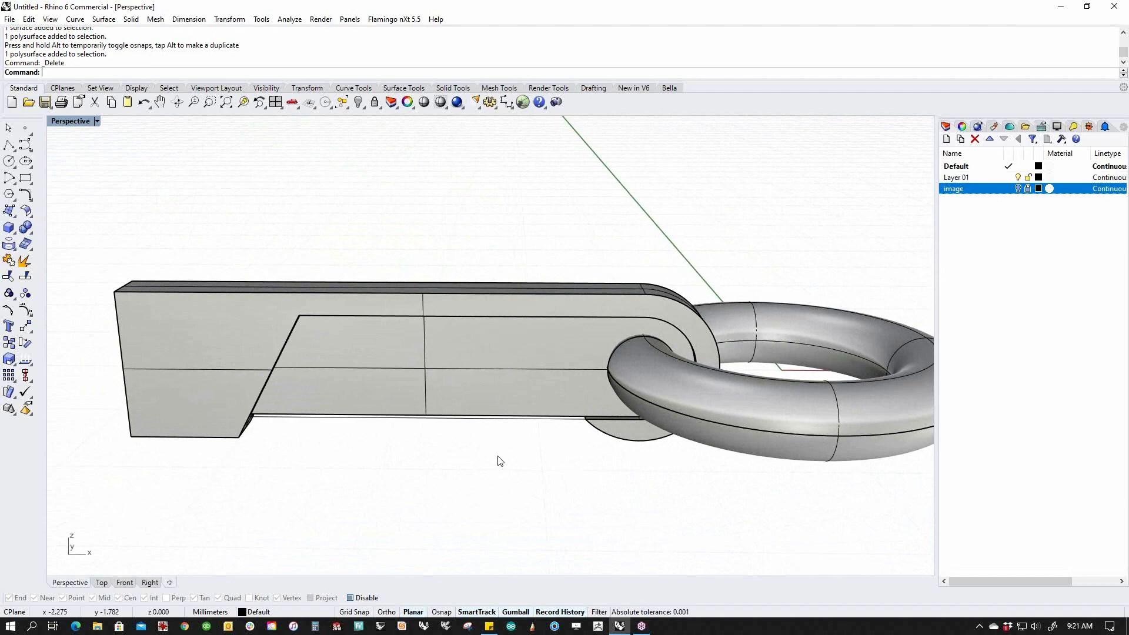
{"action": "right_click_drag", "start_coordinate": [500, 461], "coordinate": [643, 429]}
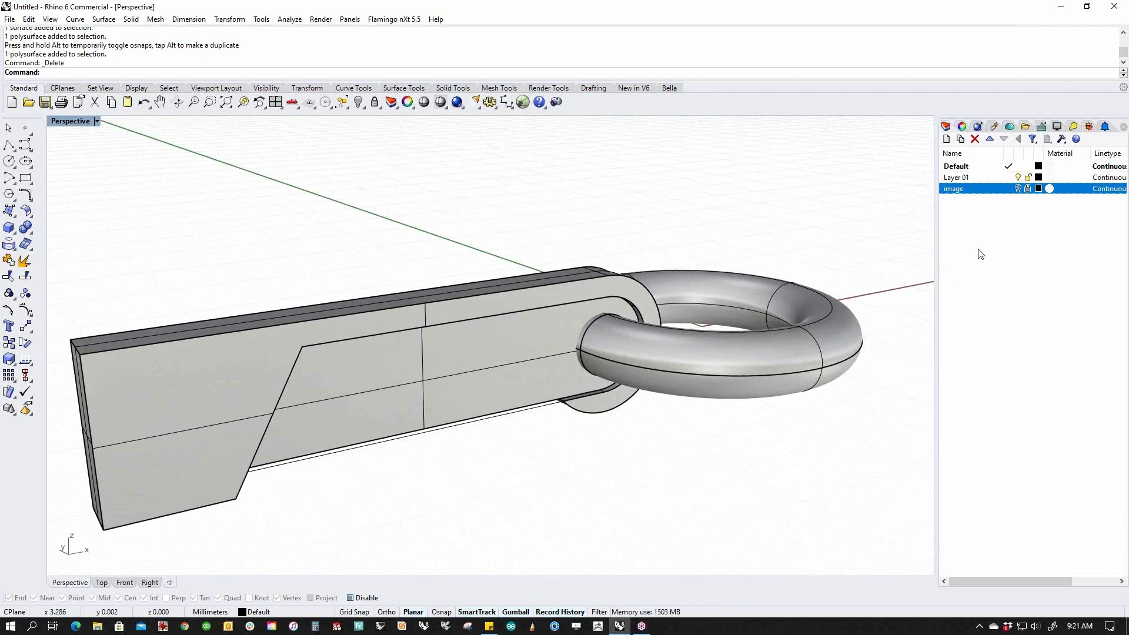
Turn on the scanned sketch layer and orbit Perspective to view sketch and model together.
{"action": "left_click", "coordinate": [1018, 188]}
{"action": "scroll", "coordinate": [599, 352], "scroll_direction": "down", "scroll_amount": 2}
{"action": "mouse_move", "coordinate": [599, 352]}
{"action": "right_mouse_down"}
{"action": "mouse_move", "coordinate": [569, 359]}
{"action": "mouse_move", "coordinate": [582, 433]}
{"action": "mouse_move", "coordinate": [514, 360]}
{"action": "mouse_move", "coordinate": [527, 424]}
{"action": "right_mouse_up"}
{"action": "scroll", "coordinate": [514, 360], "scroll_direction": "down", "scroll_amount": 3}
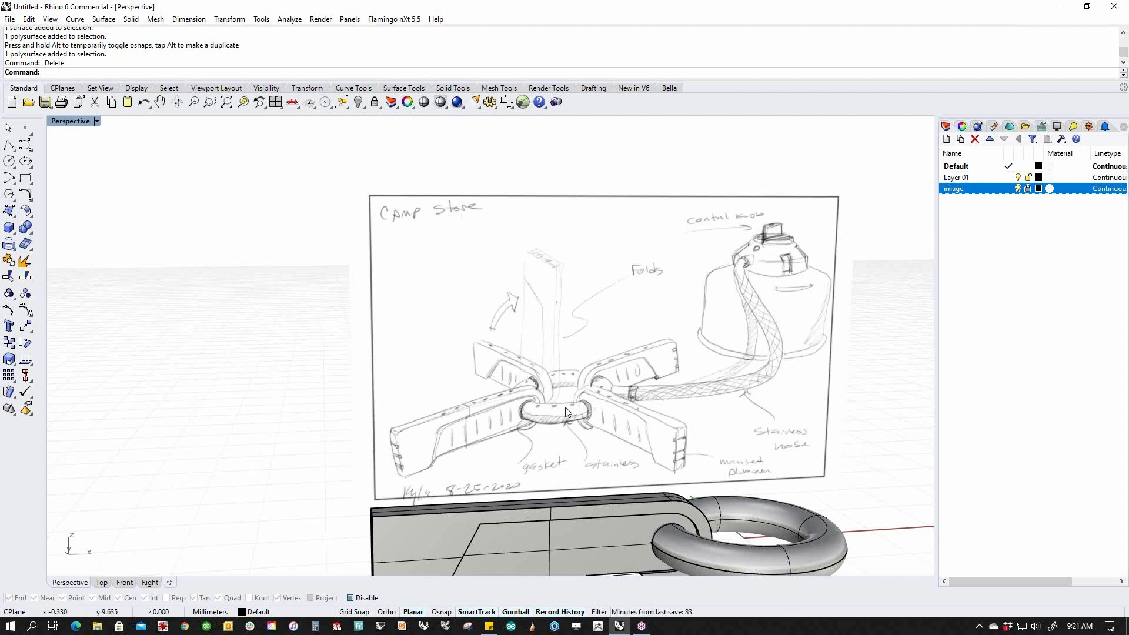
{"action": "mouse_move", "coordinate": [587, 408]}
{"action": "right_mouse_down"}
{"action": "mouse_move", "coordinate": [498, 369]}
{"action": "mouse_move", "coordinate": [569, 420]}
{"action": "right_mouse_up"}
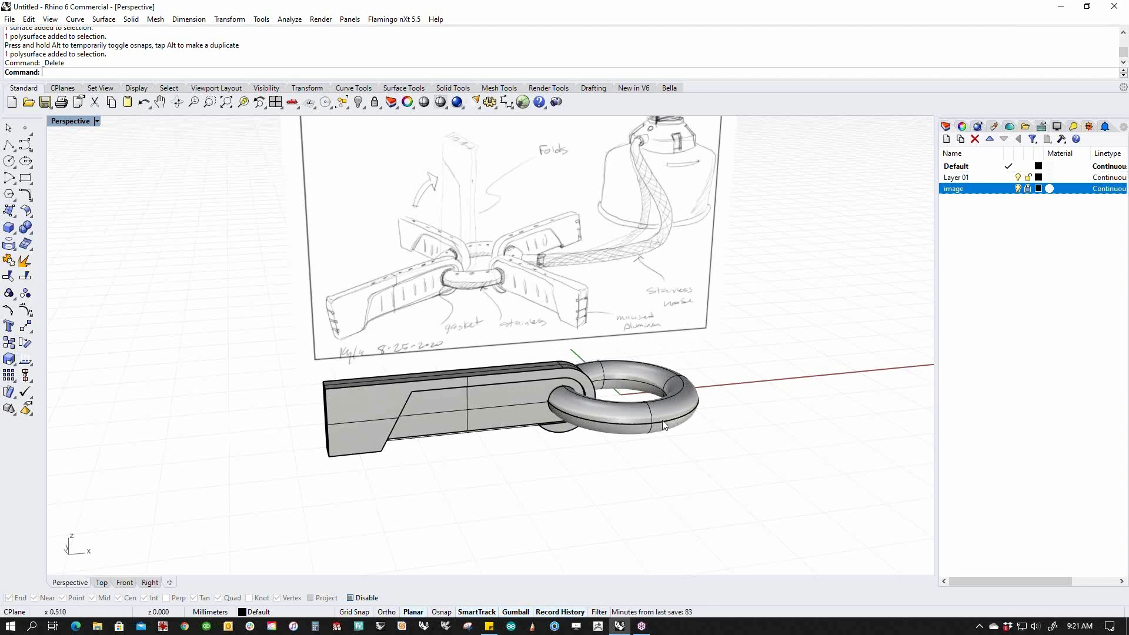
{"action": "right_click_drag", "start_coordinate": [571, 431], "coordinate": [599, 420]}
{"action": "scroll", "coordinate": [524, 410], "scroll_direction": "up", "scroll_amount": 4}
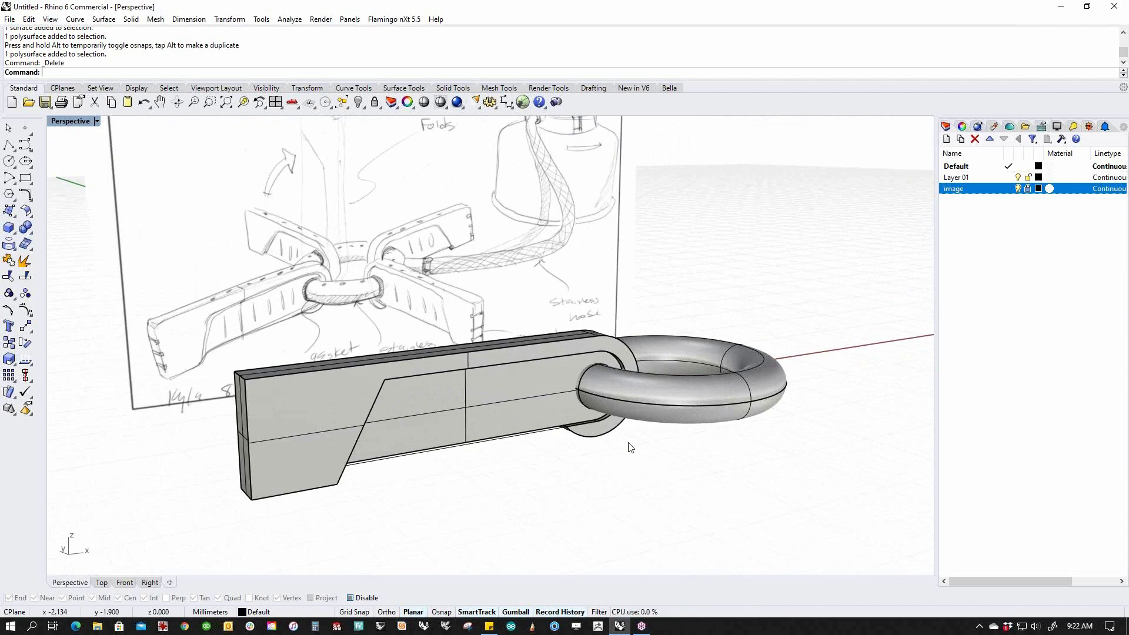
Isolate the inner bar and the ring to check their alignment.
{"action": "right_click_drag", "start_coordinate": [678, 441], "coordinate": [645, 450]}
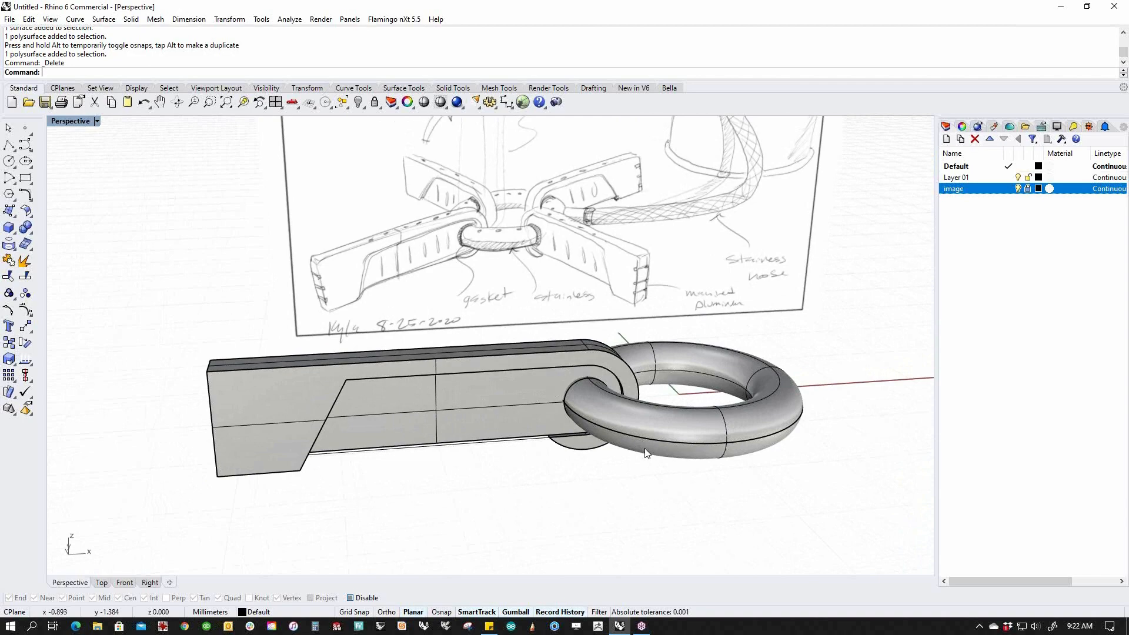
{"action": "scroll", "coordinate": [594, 379], "scroll_direction": "up", "scroll_amount": 5}
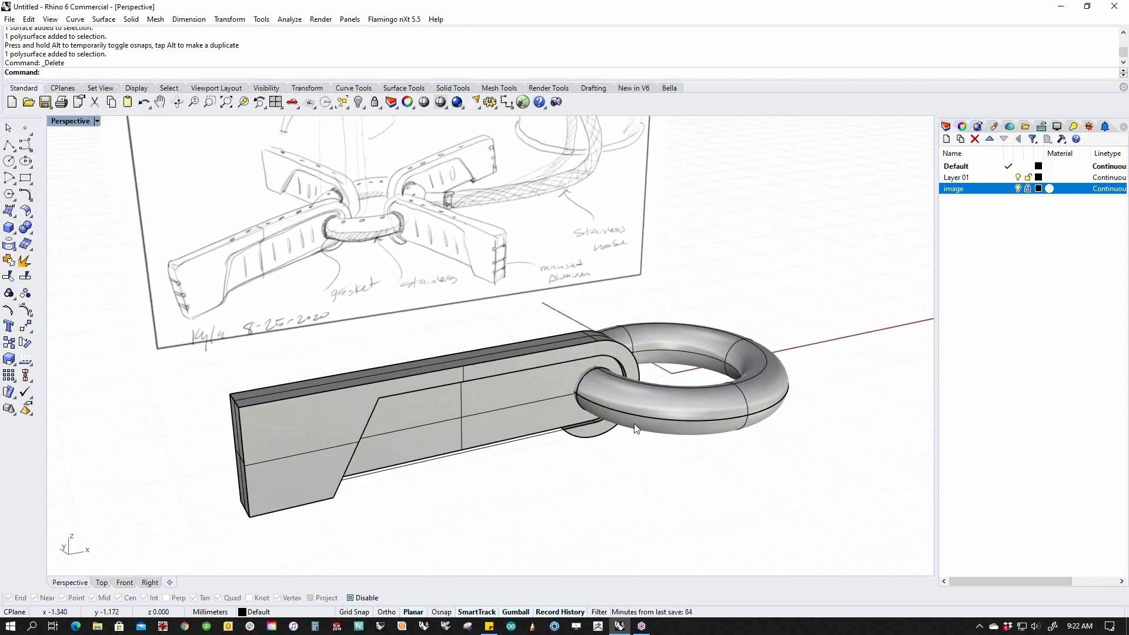
{"action": "left_click", "coordinate": [507, 431]}
{"action": "key", "text": "Escape"}
{"action": "right_click_drag", "start_coordinate": [551, 556], "coordinate": [538, 428]}
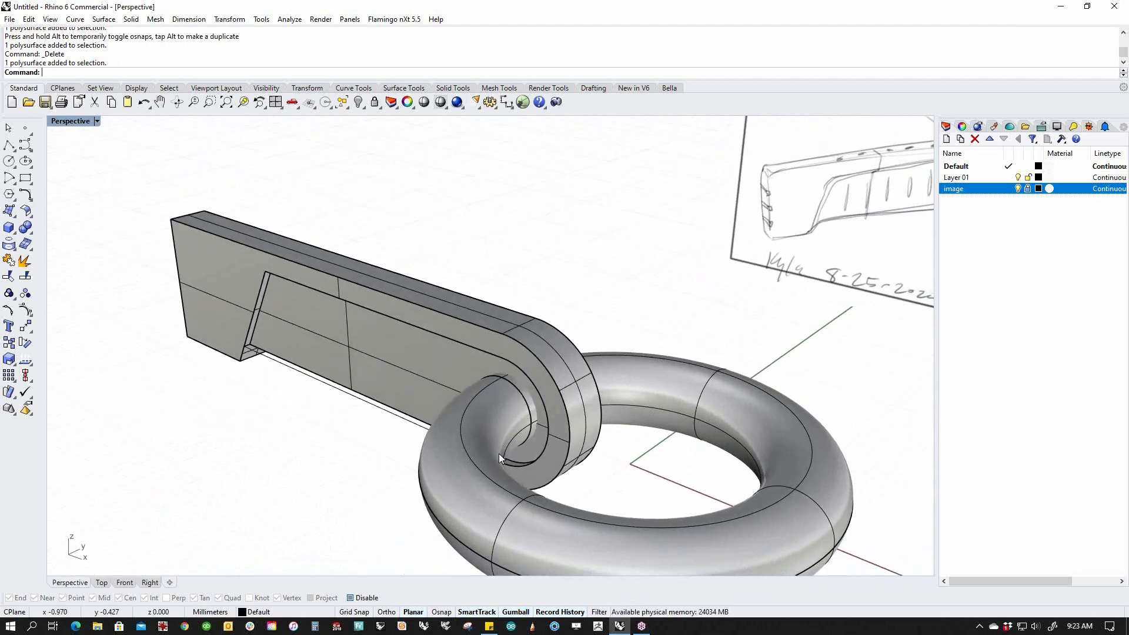
{"action": "right_click_drag", "start_coordinate": [464, 363], "coordinate": [585, 390]}
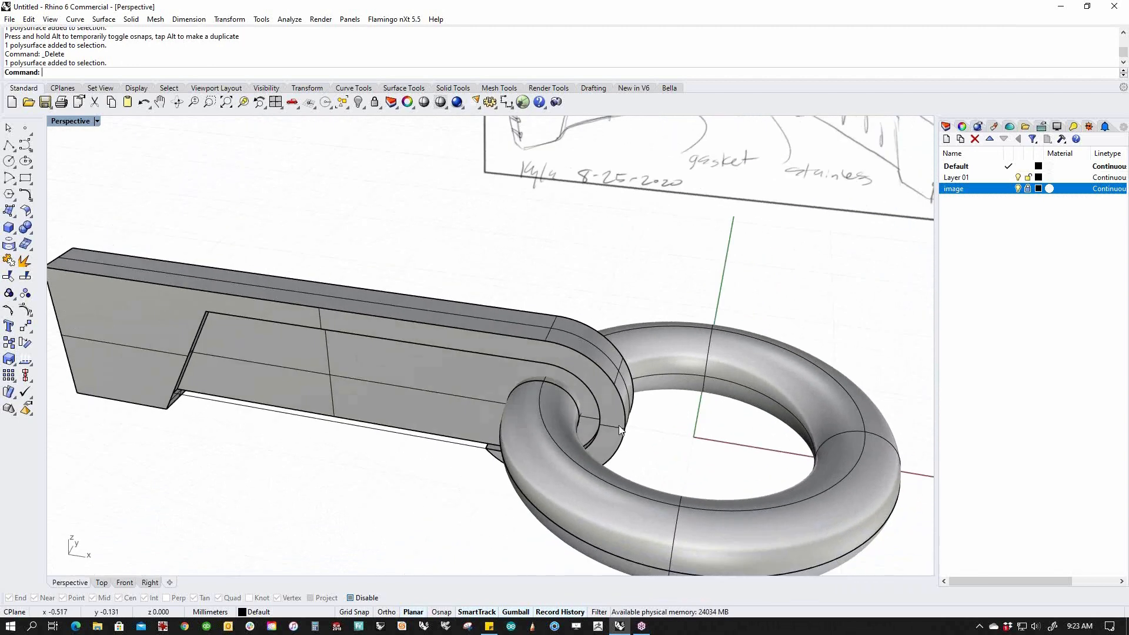
{"action": "mouse_move", "coordinate": [547, 423]}
{"action": "right_mouse_down"}
{"action": "mouse_move", "coordinate": [573, 426]}
{"action": "mouse_move", "coordinate": [527, 430]}
{"action": "right_mouse_up"}
{"action": "left_click", "coordinate": [527, 431]}
{"action": "left_click", "coordinate": [571, 513], "text": "shift"}
{"action": "type", "text": "ii"}
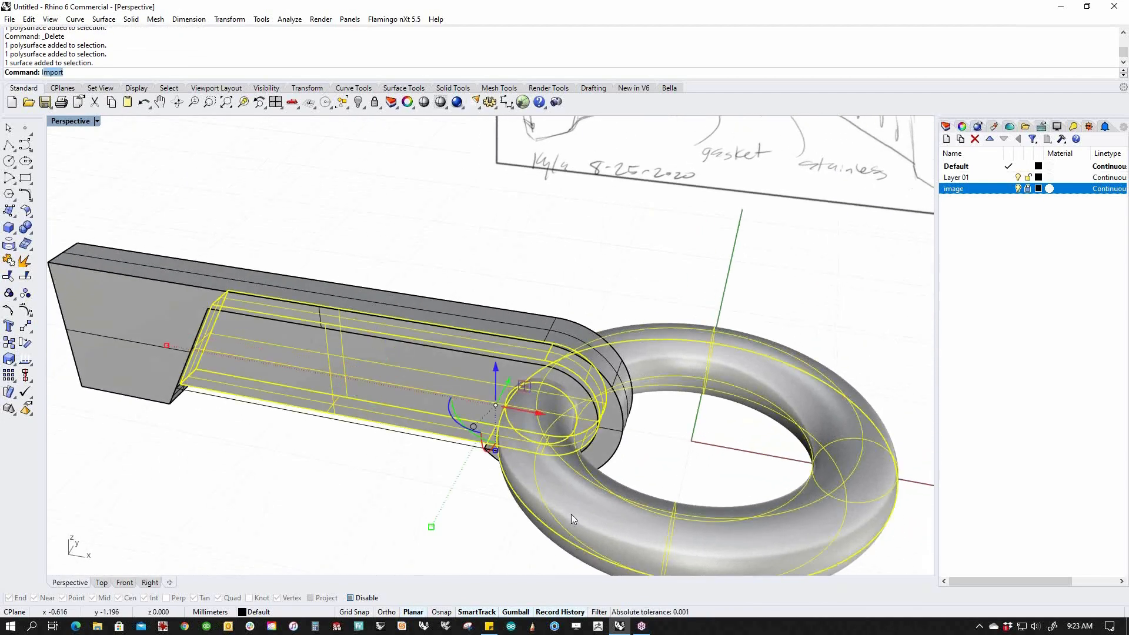
{"action": "key", "text": "Return"}
Show all objects again, window-select the bar's curves and solids, and switch to Top view.
{"action": "right_click_drag", "start_coordinate": [573, 520], "coordinate": [510, 453], "text": "shift"}
{"action": "right_click_drag", "start_coordinate": [363, 402], "coordinate": [370, 501]}
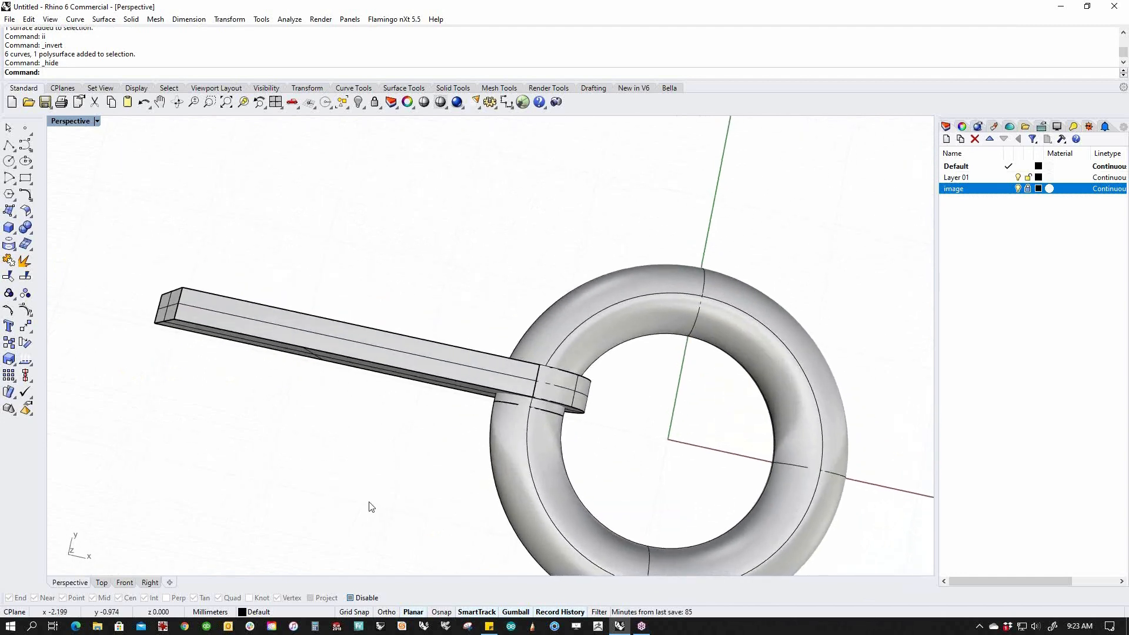
{"action": "type", "text": "v"}
{"action": "key", "text": "Return"}
{"action": "left_click_drag", "start_coordinate": [395, 252], "coordinate": [312, 404]}
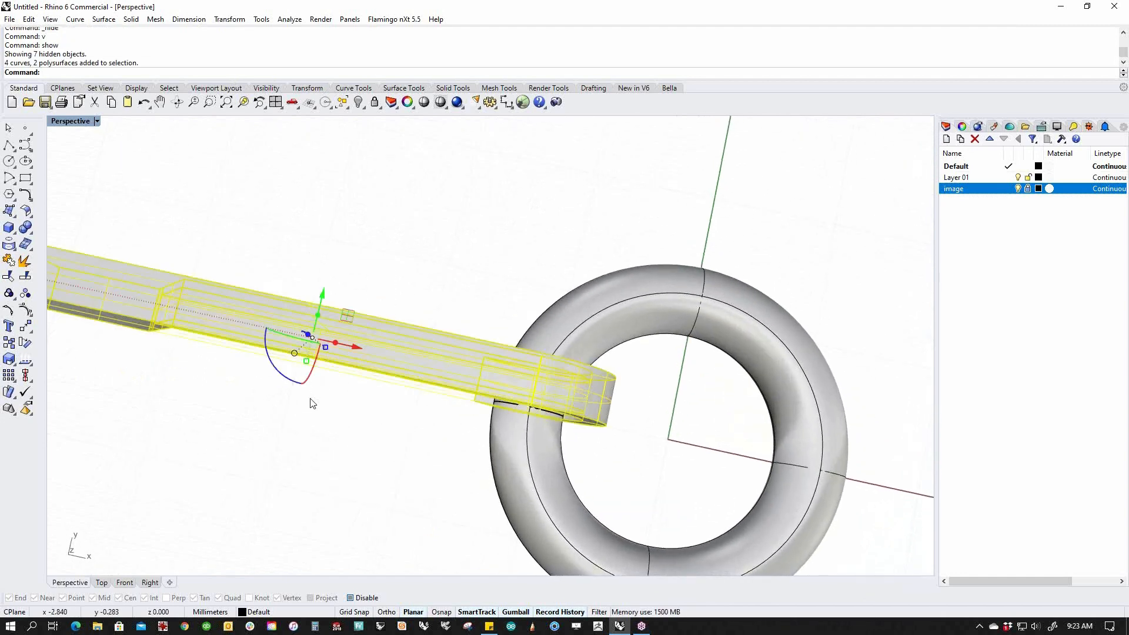
{"action": "type", "text": "t"}
{"action": "key", "text": "Return"}
Try sliding the bar with the gumball, then undo the trial moves.
{"action": "right_click_drag", "start_coordinate": [582, 426], "coordinate": [647, 348]}
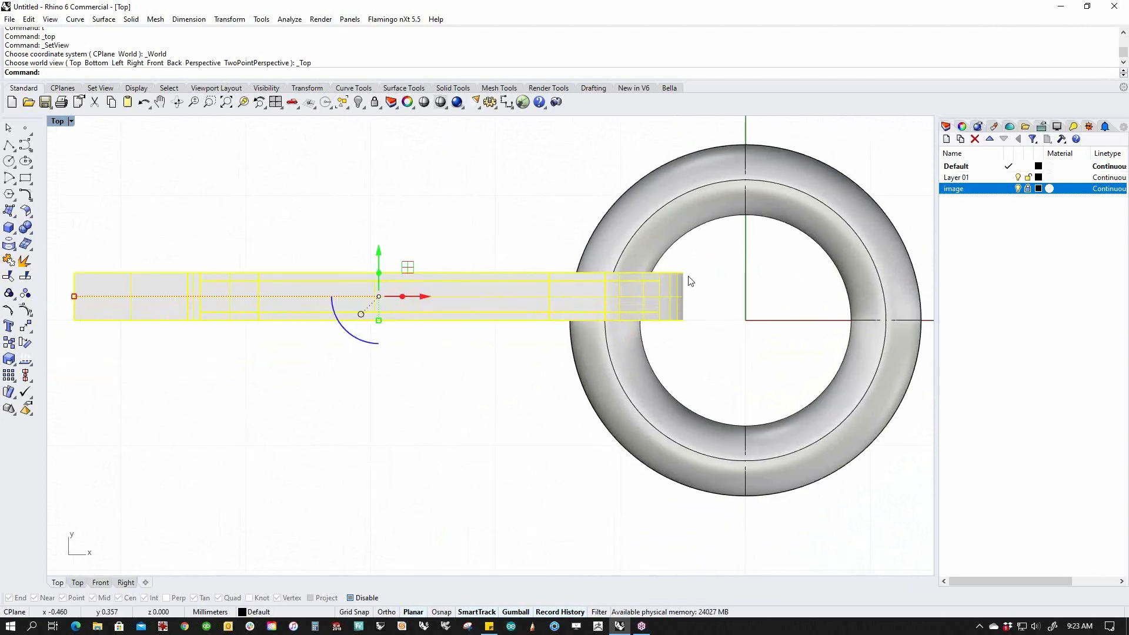
{"action": "left_click_drag", "start_coordinate": [425, 296], "coordinate": [623, 308]}
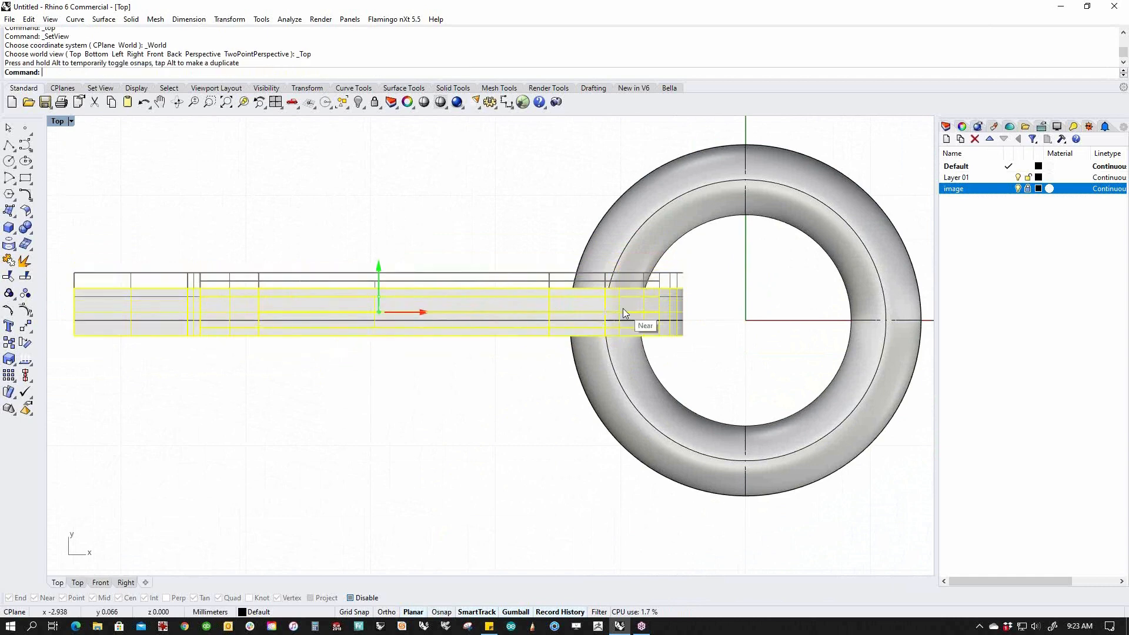
{"action": "left_click", "coordinate": [707, 349]}
{"action": "left_click_drag", "start_coordinate": [488, 222], "coordinate": [452, 376]}
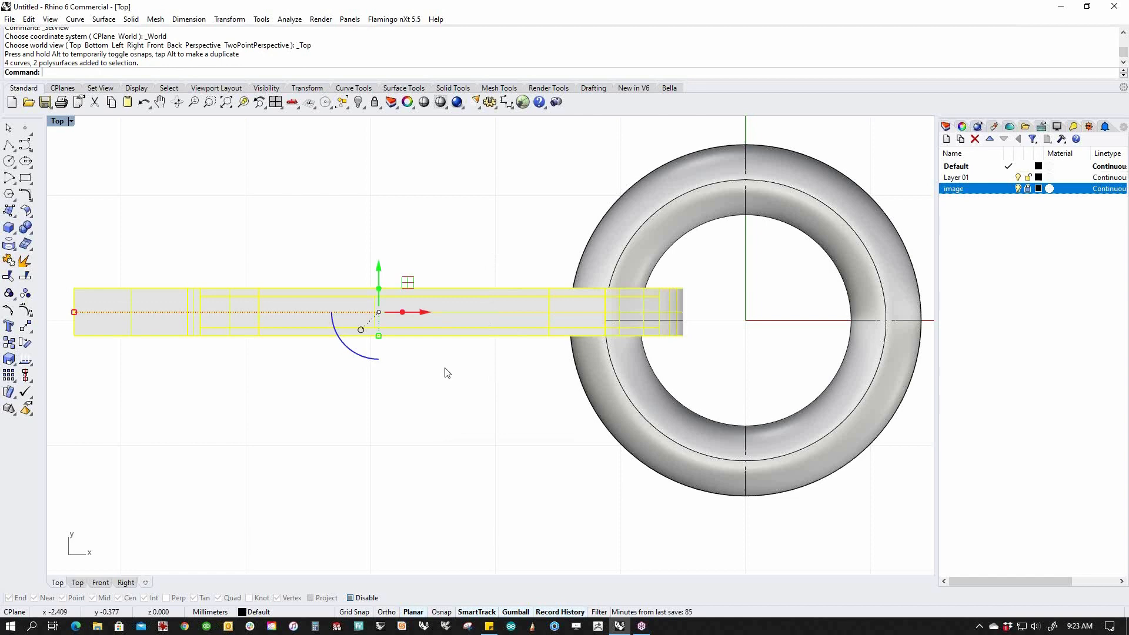
{"action": "left_click_drag", "start_coordinate": [426, 312], "coordinate": [245, 336]}
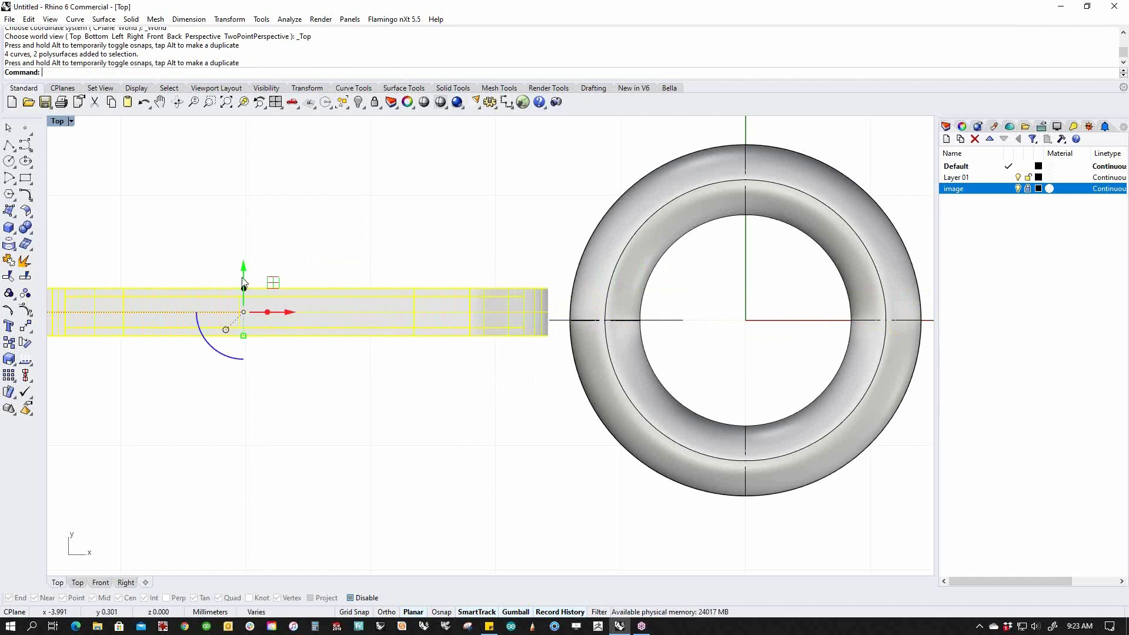
{"action": "left_click_drag", "start_coordinate": [244, 268], "coordinate": [574, 320]}
{"action": "left_click_drag", "start_coordinate": [288, 320], "coordinate": [359, 337]}
{"action": "key", "text": "ctrl+z"}
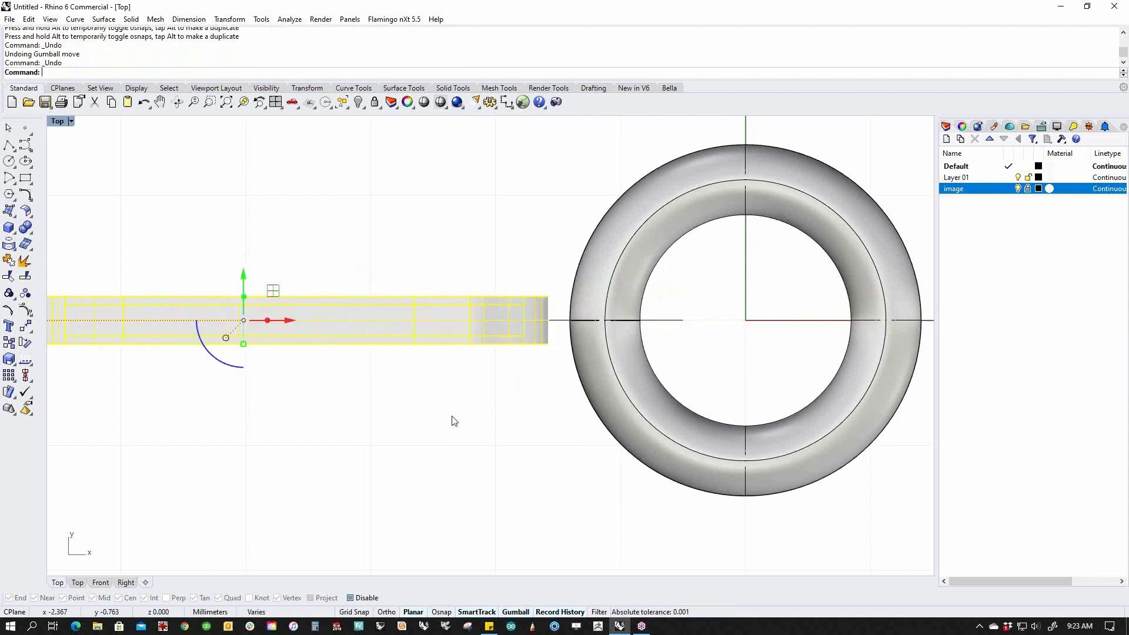
{"action": "key", "text": "ctrl+z"}
{"action": "key", "text": "ctrl+z"}
{"action": "key", "text": "ctrl+z"}
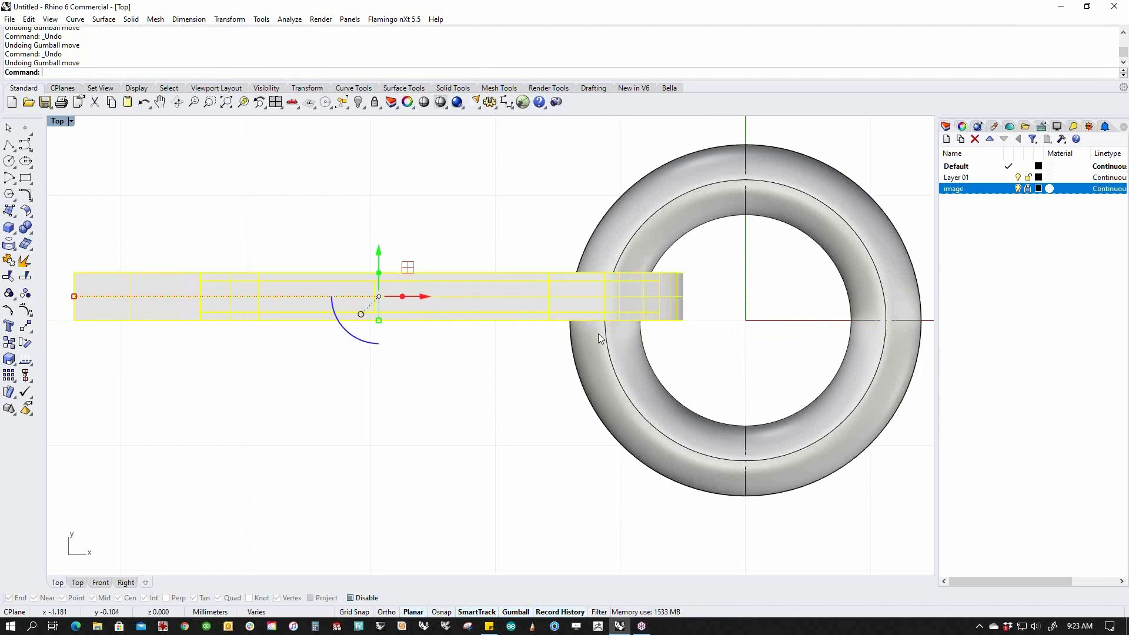
Relocate the gumball to the bar's centre and drag the bar onto the ring's centre line.
{"action": "type", "text": "gr"}
{"action": "key", "text": "Return"}
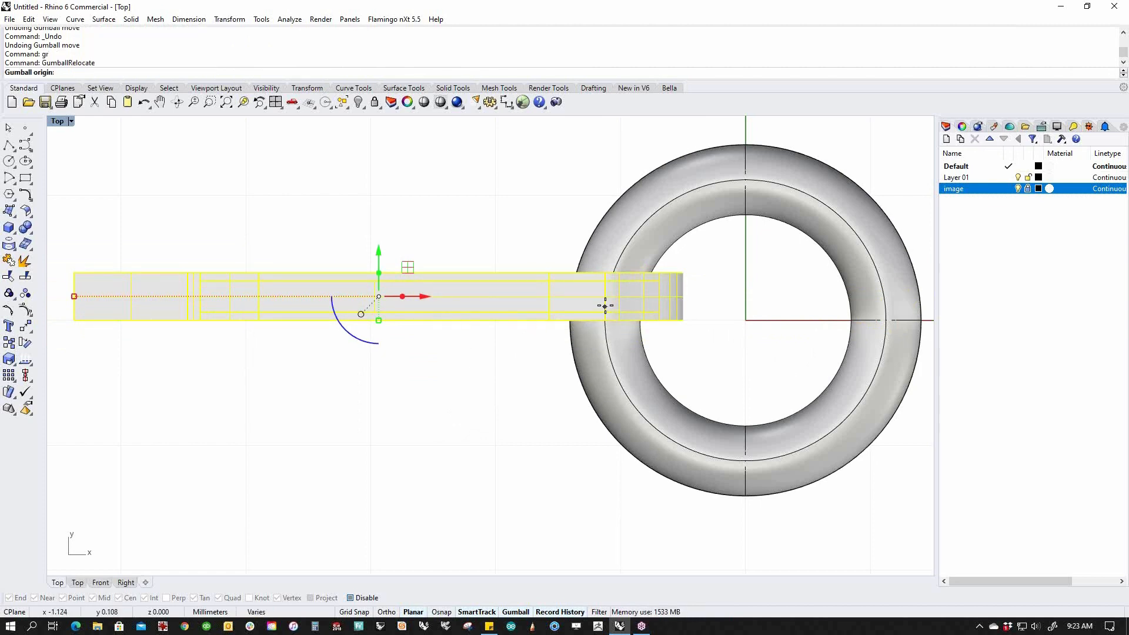
{"action": "left_click", "coordinate": [549, 296]}
{"action": "key", "text": "Return"}
{"action": "left_click_drag", "start_coordinate": [549, 274], "coordinate": [615, 322]}
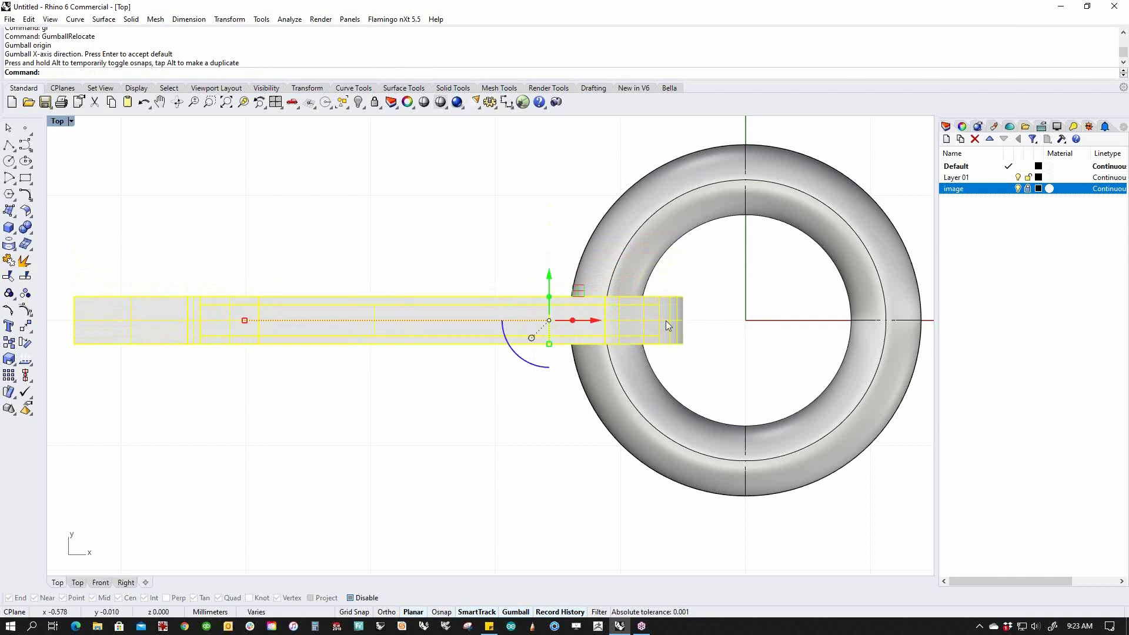
{"action": "scroll", "coordinate": [541, 264], "scroll_direction": "down", "scroll_amount": 3}
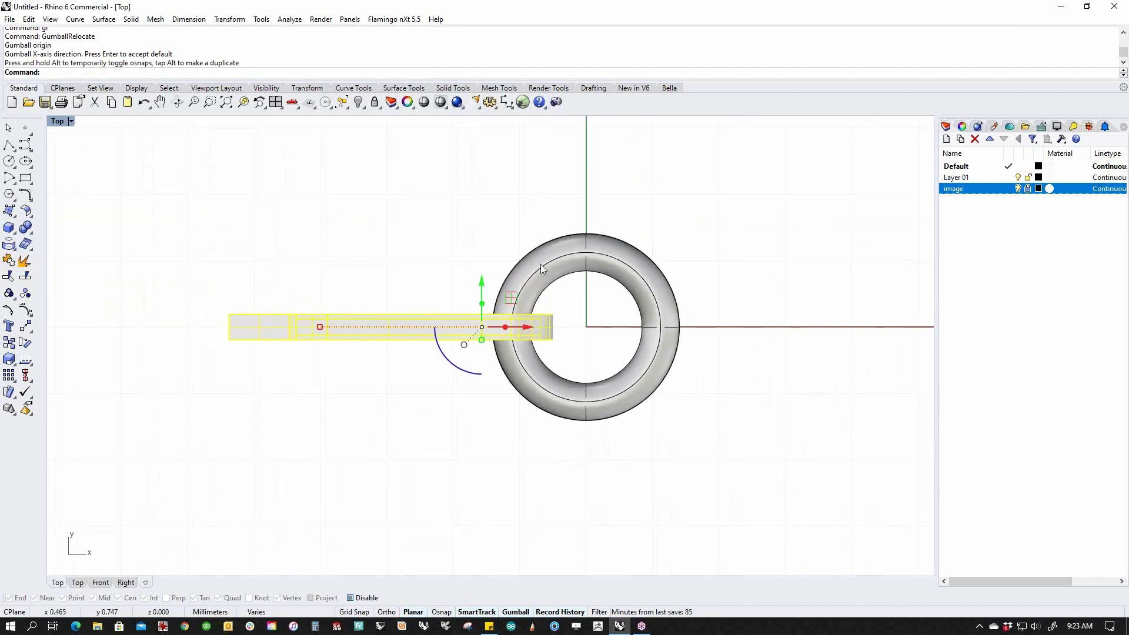
{"action": "right_click_drag", "start_coordinate": [466, 415], "coordinate": [468, 441]}
{"action": "left_click", "coordinate": [470, 450]}
{"action": "left_click", "coordinate": [470, 363]}
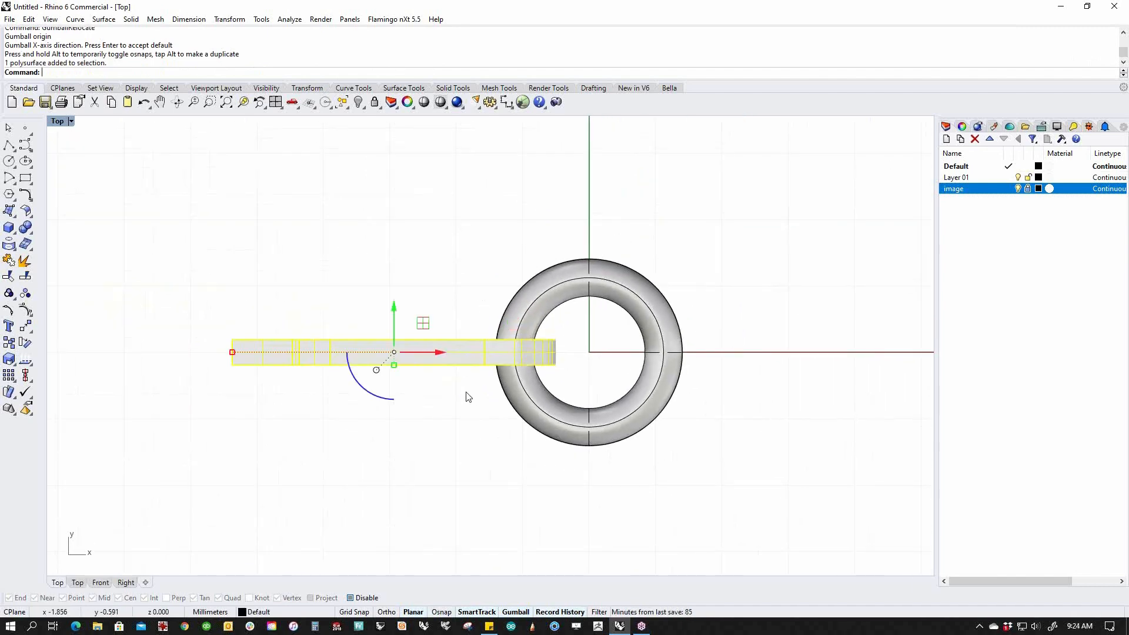
{"action": "scroll", "coordinate": [385, 363], "scroll_direction": "up", "scroll_amount": 3}
{"action": "left_click", "coordinate": [384, 358]}
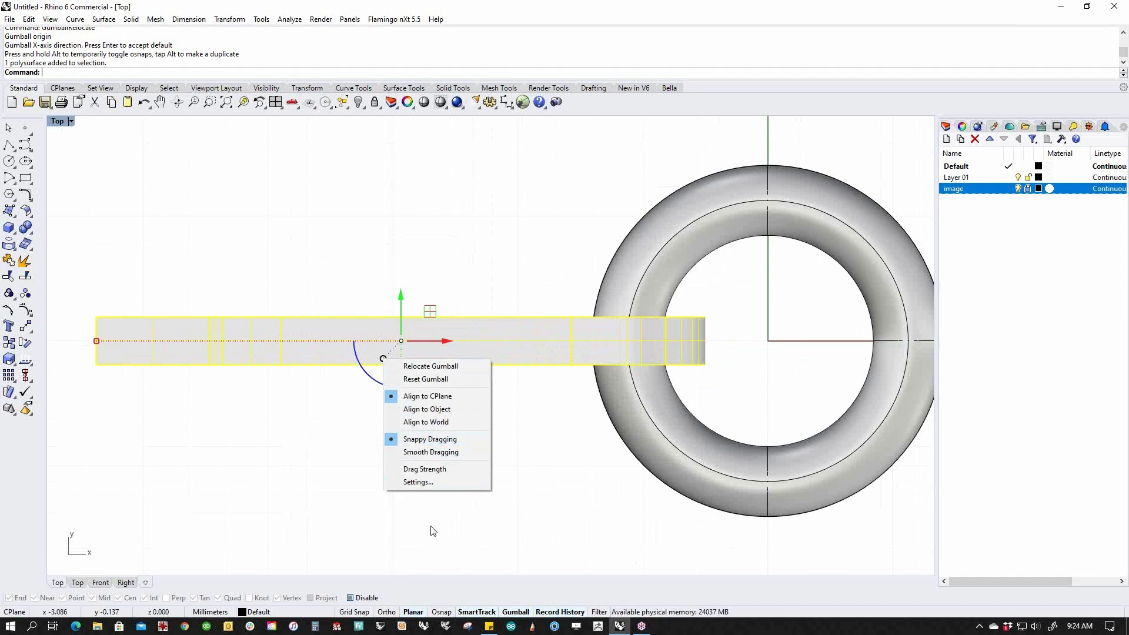
{"action": "left_click", "coordinate": [413, 562]}
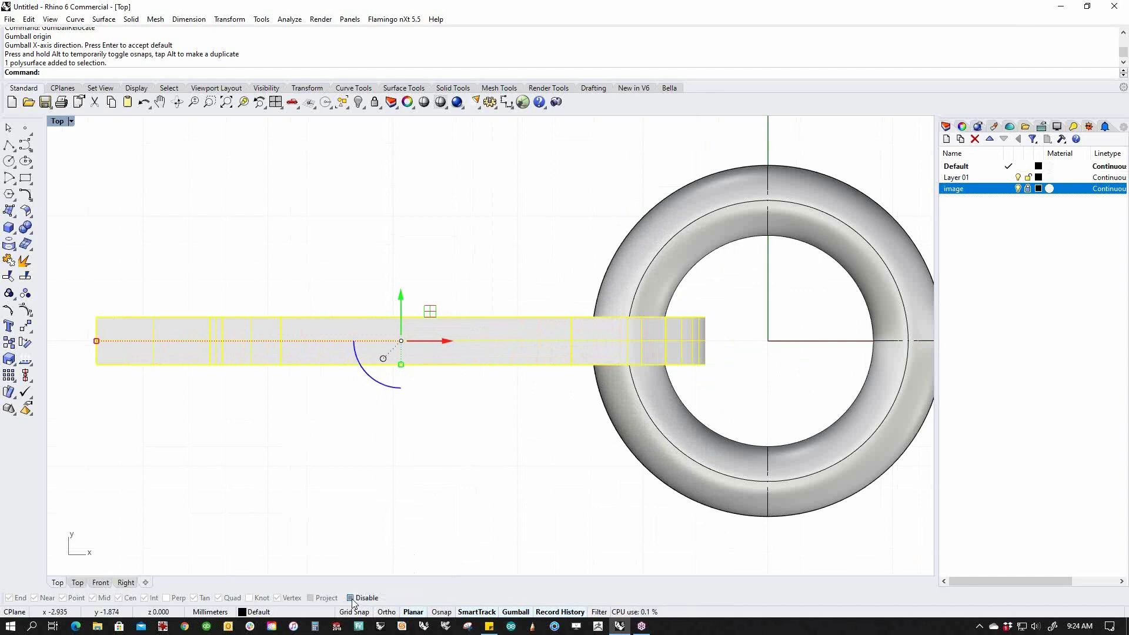
{"action": "left_click", "coordinate": [385, 532]}
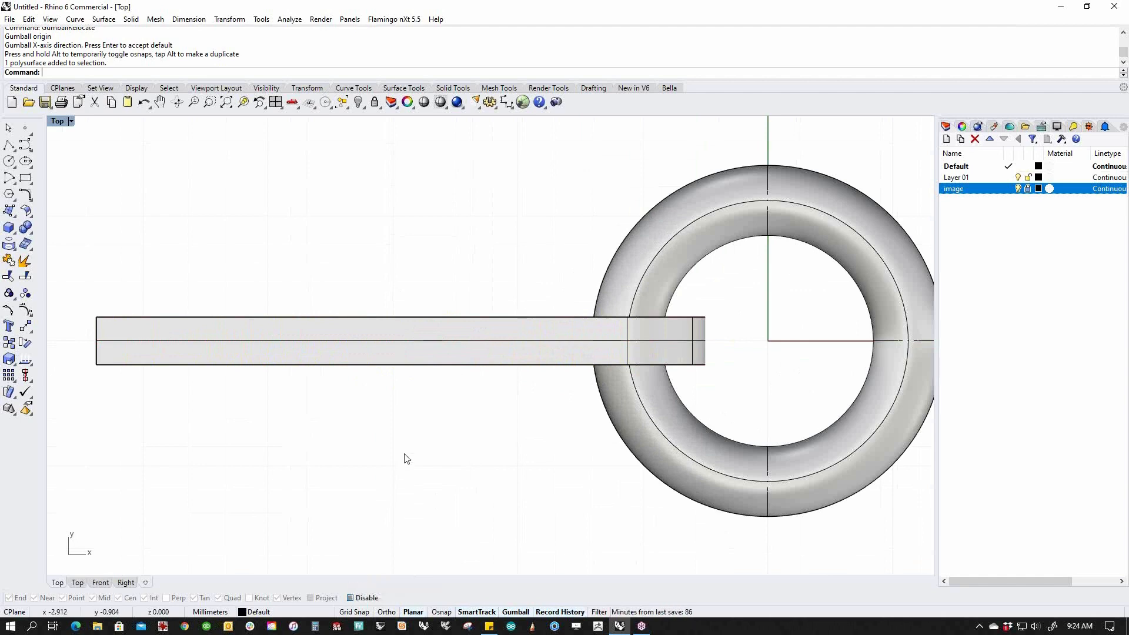
{"action": "left_click", "coordinate": [432, 359]}
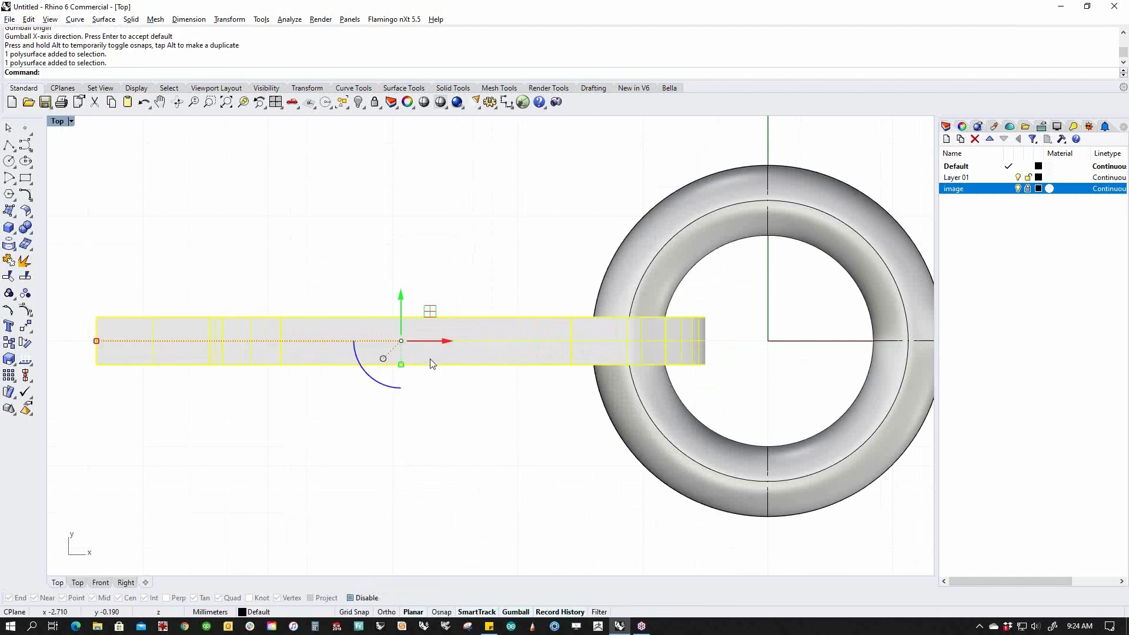
{"action": "key", "text": "alt"}
{"action": "key", "text": "alt"}
{"action": "key", "text": "alt"}
{"action": "left_click_drag", "start_coordinate": [401, 316], "coordinate": [696, 332]}
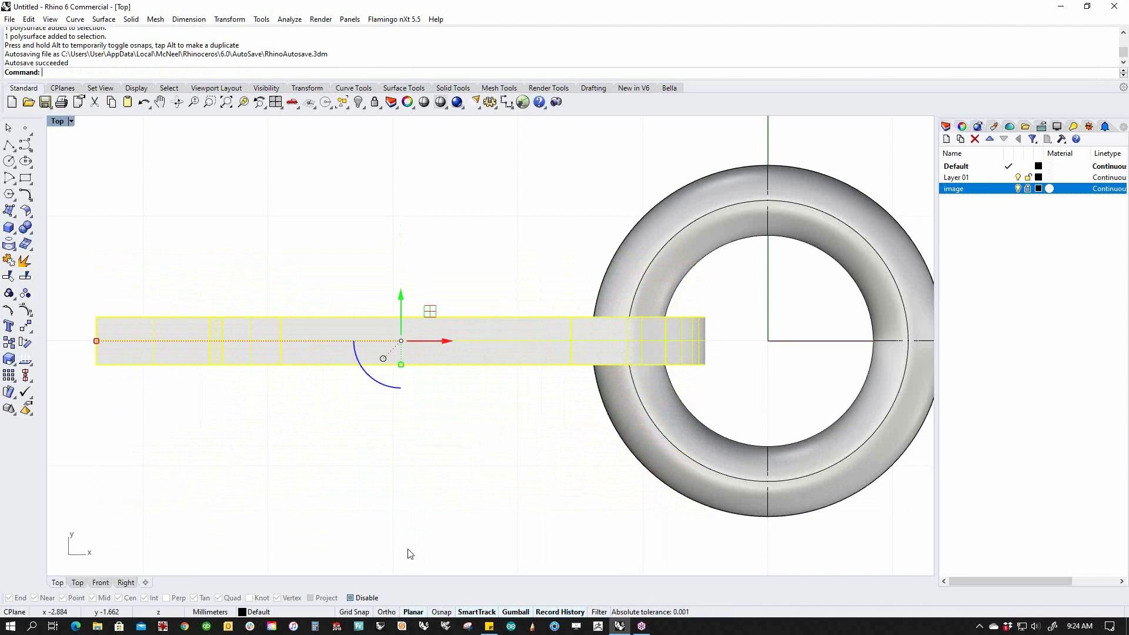
{"action": "left_click_drag", "start_coordinate": [414, 317], "coordinate": [386, 452]}
{"action": "key", "text": "ctrl+z"}
{"action": "key", "text": "Escape"}
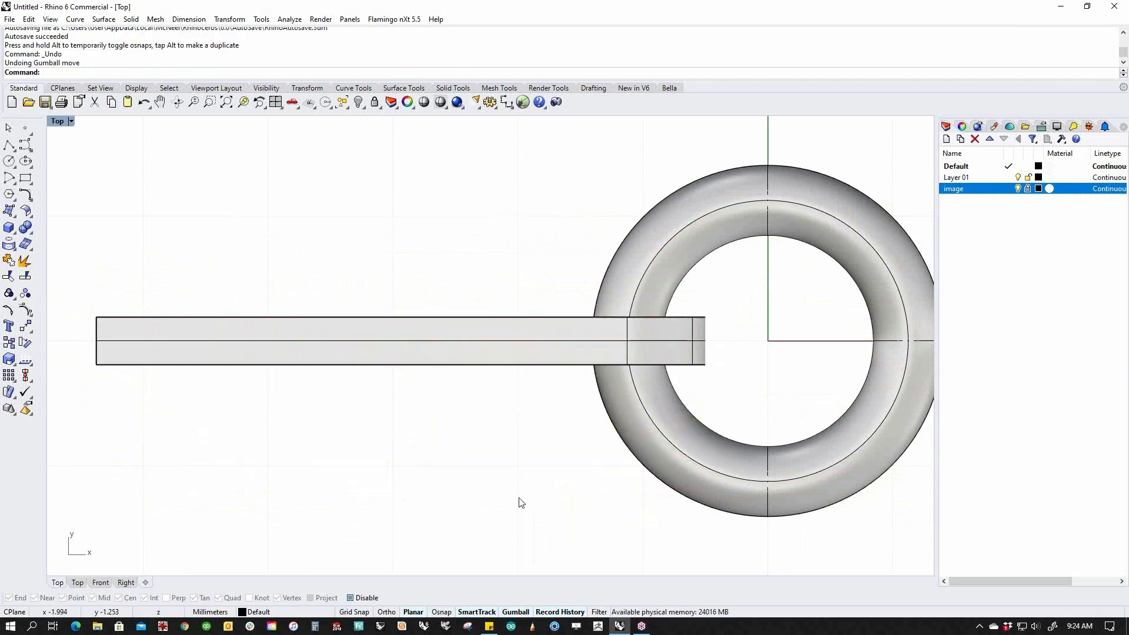
{"action": "scroll", "coordinate": [500, 485], "scroll_direction": "down", "scroll_amount": 2}
{"action": "right_click_drag", "start_coordinate": [492, 472], "coordinate": [472, 447]}
{"action": "key", "text": "ctrl+F4"}
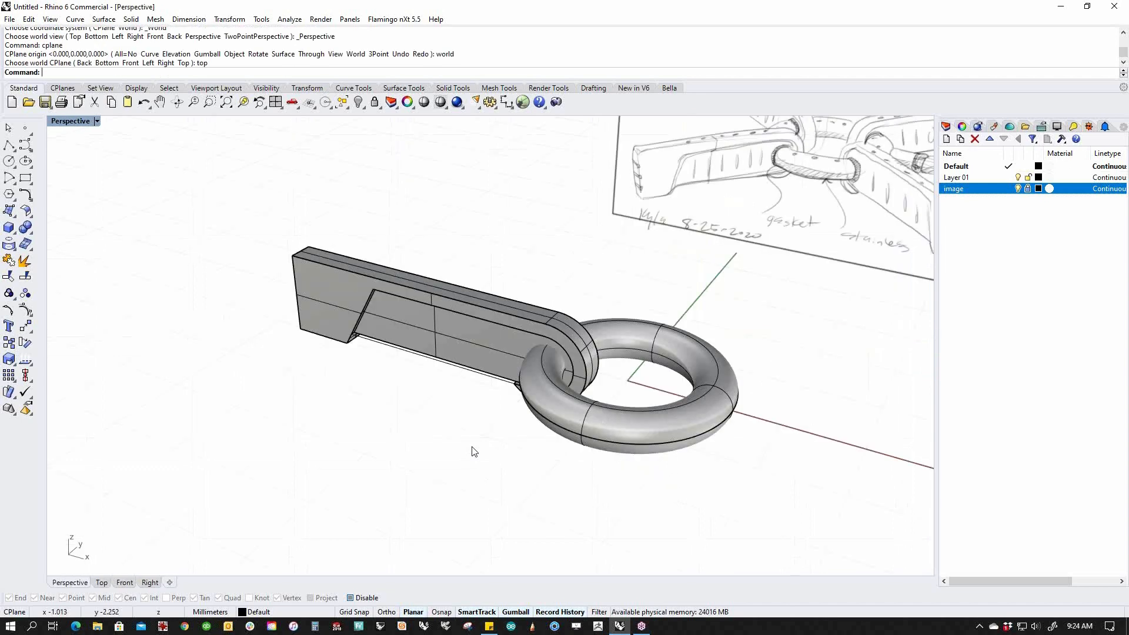
Isolate the inner bar and the ring.
{"action": "scroll", "coordinate": [559, 384], "scroll_direction": "up", "scroll_amount": 4}
{"action": "left_click", "coordinate": [476, 335]}
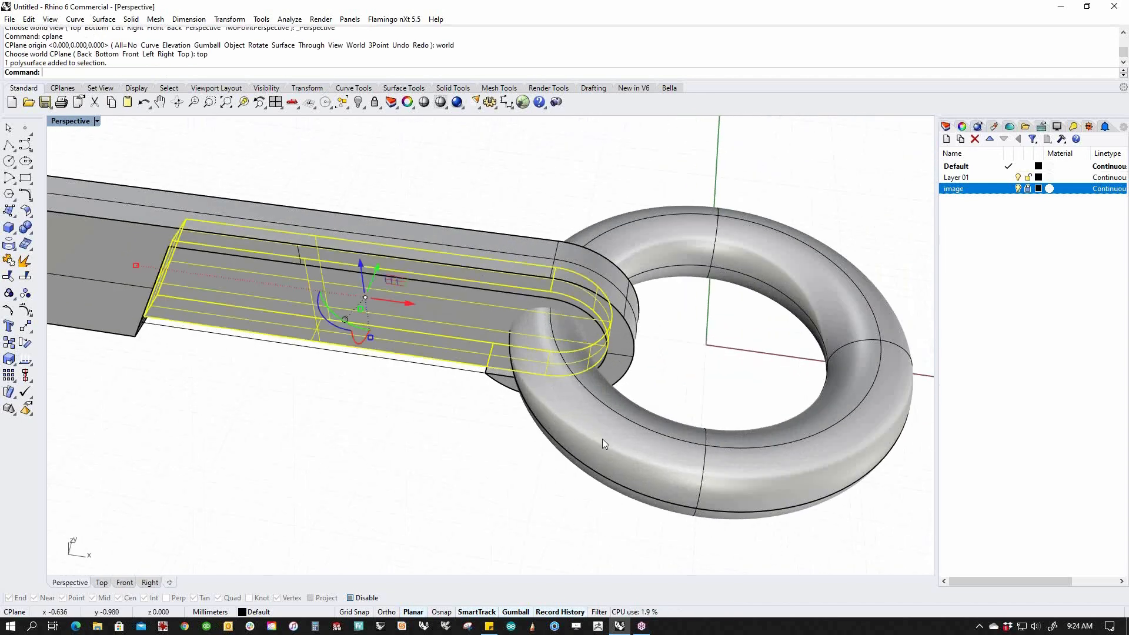
{"action": "left_click", "coordinate": [602, 438], "text": "shift"}
{"action": "type", "text": "ii"}
{"action": "key", "text": "Return"}
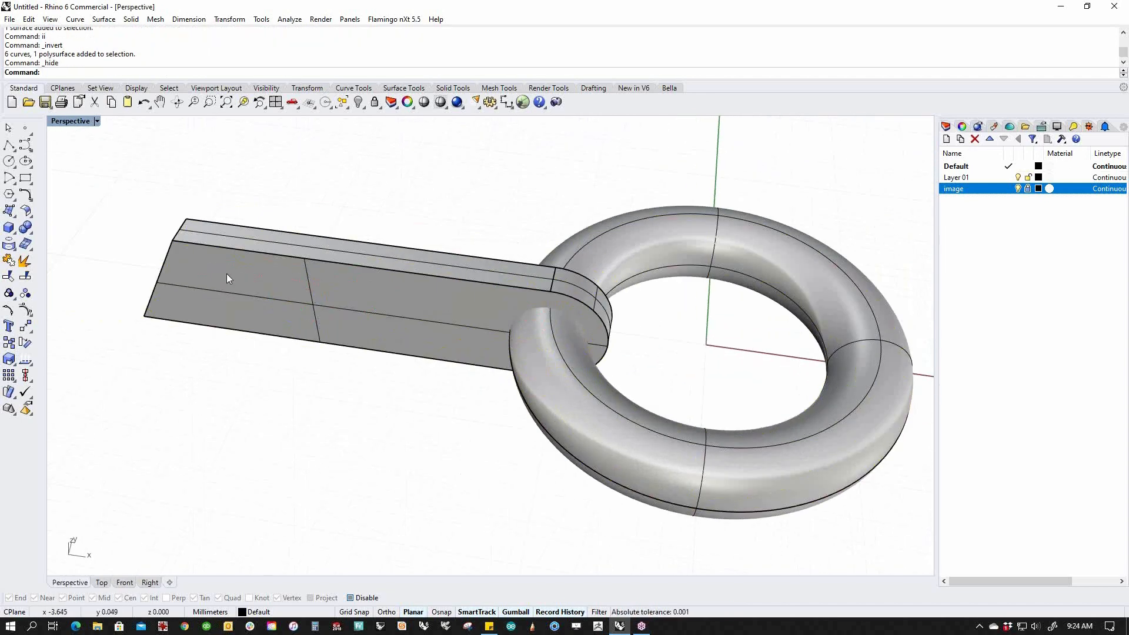
Boolean-subtract the ring from the bar with DeleteInput set to No.
{"action": "left_click", "coordinate": [29, 231]}
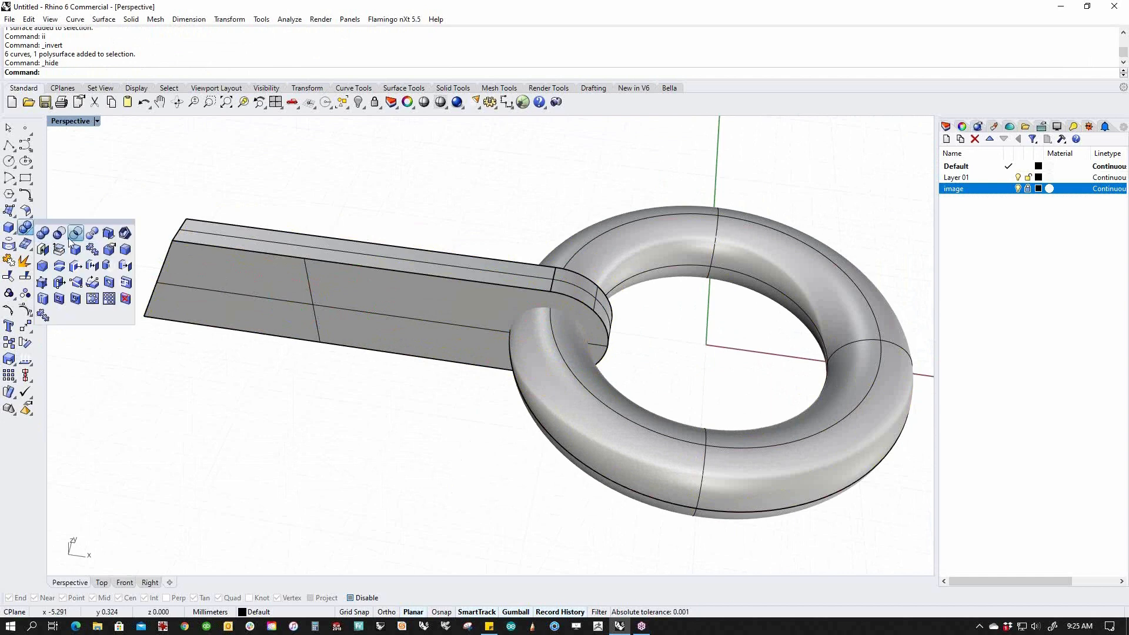
{"action": "left_click", "coordinate": [63, 237]}
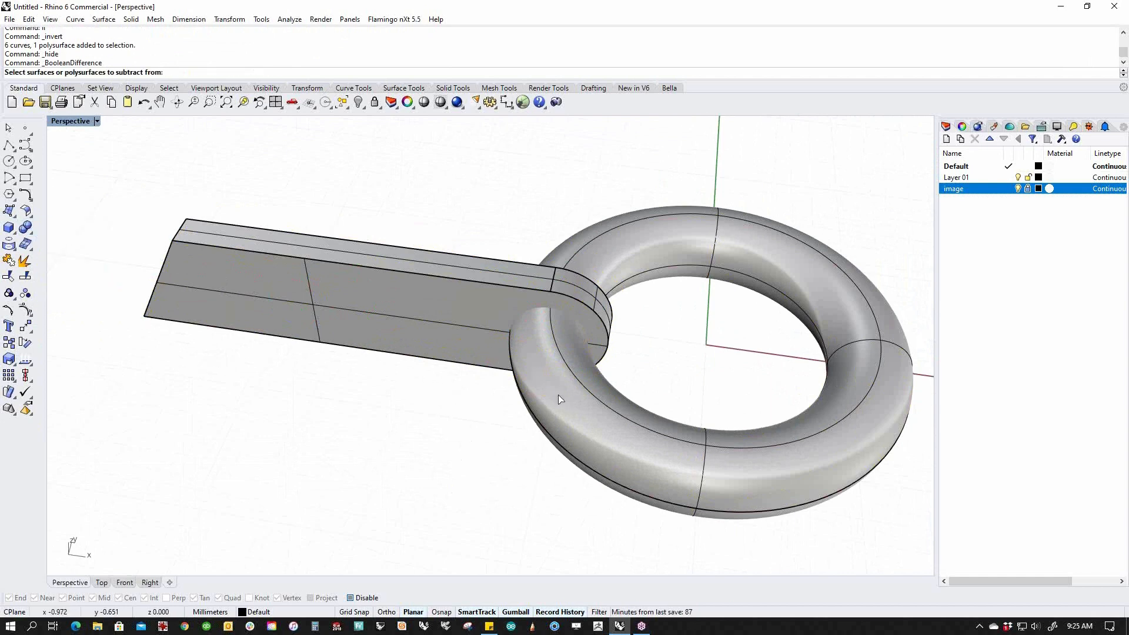
{"action": "left_click", "coordinate": [471, 348]}
{"action": "key", "text": "Return"}
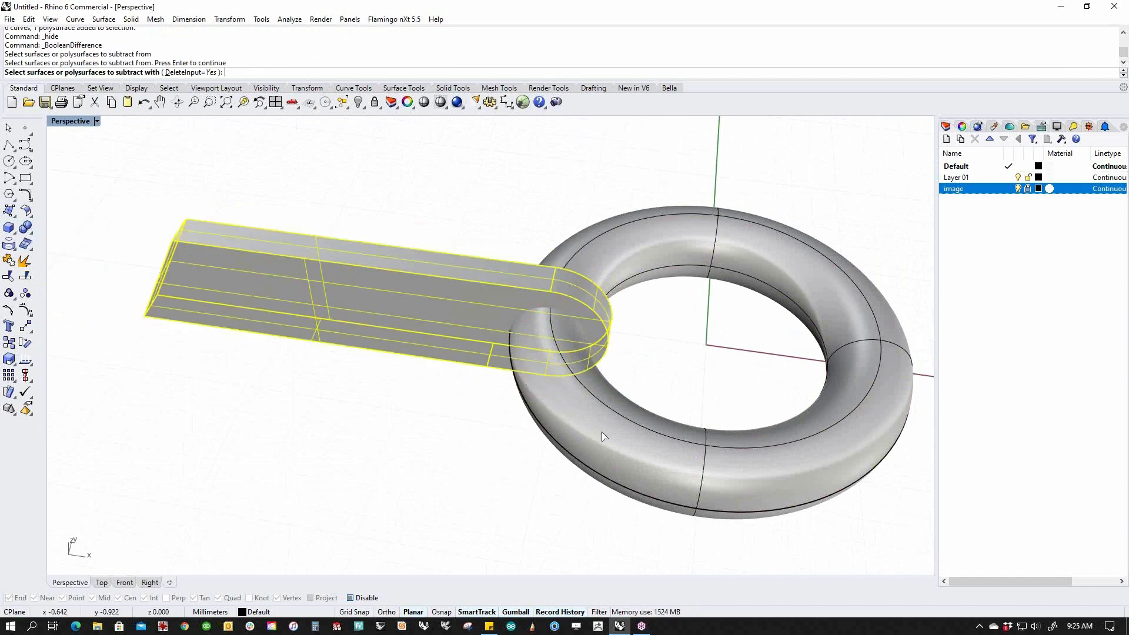
{"action": "left_click", "coordinate": [603, 436]}
{"action": "left_click", "coordinate": [269, 71]}
{"action": "key", "text": "Return"}
Hide the ring to reveal the round hole through the bar's end.
{"action": "left_click", "coordinate": [567, 388]}
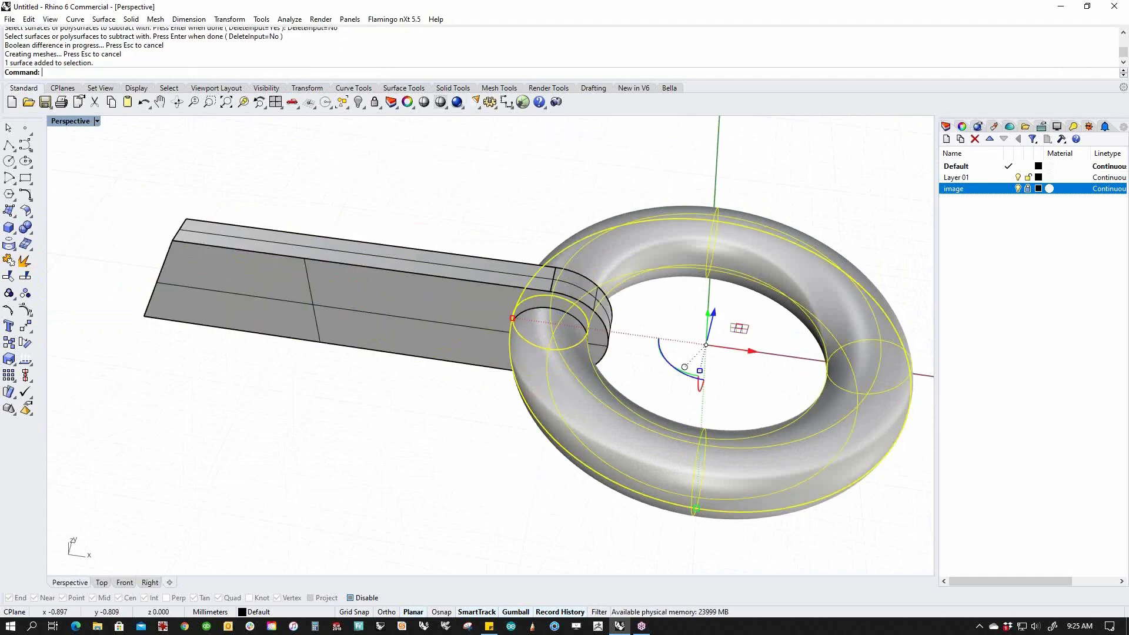
{"action": "key", "text": "Return"}
{"action": "scroll", "coordinate": [605, 406], "scroll_direction": "up", "scroll_amount": 5}
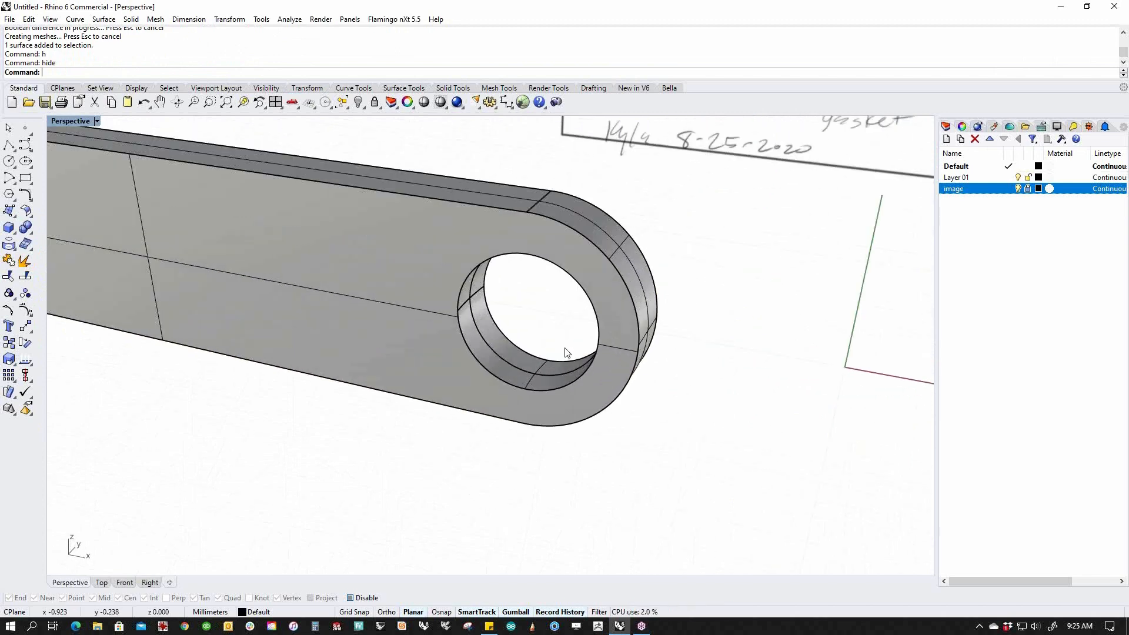
Delete the fragmented curved faces of the pin-hole wall.
{"action": "left_click", "coordinate": [508, 378], "text": "ctrl+shift"}
{"action": "left_click", "coordinate": [525, 397], "text": "ctrl+shift"}
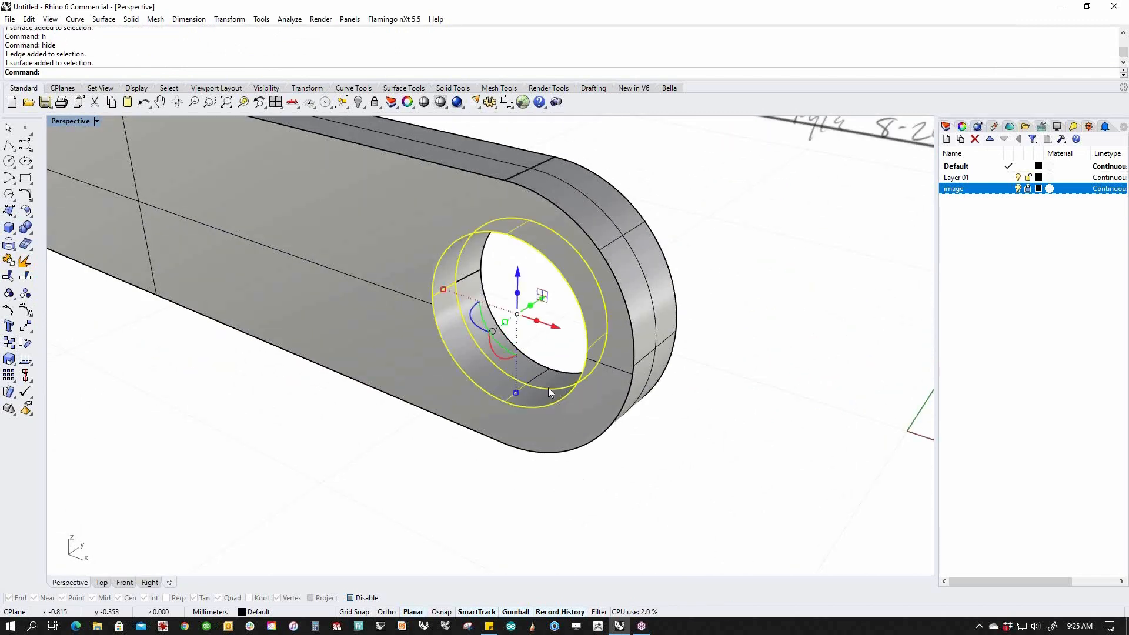
{"action": "left_click", "coordinate": [520, 373], "text": "ctrl+shift"}
{"action": "left_click", "coordinate": [513, 394], "text": "ctrl+shift"}
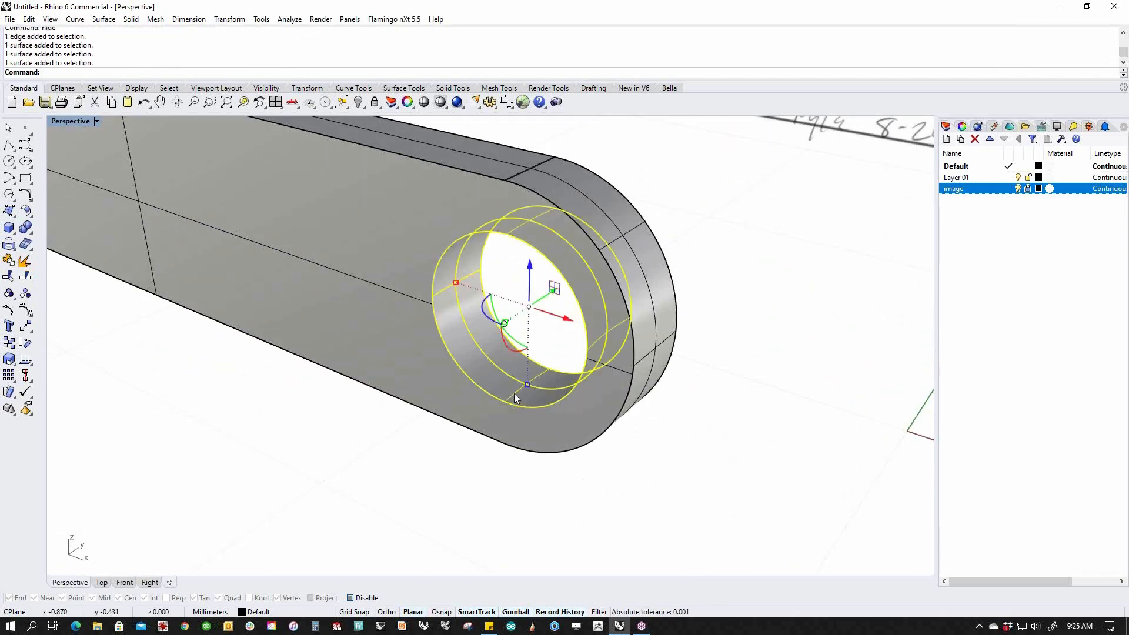
{"action": "left_click", "coordinate": [669, 511]}
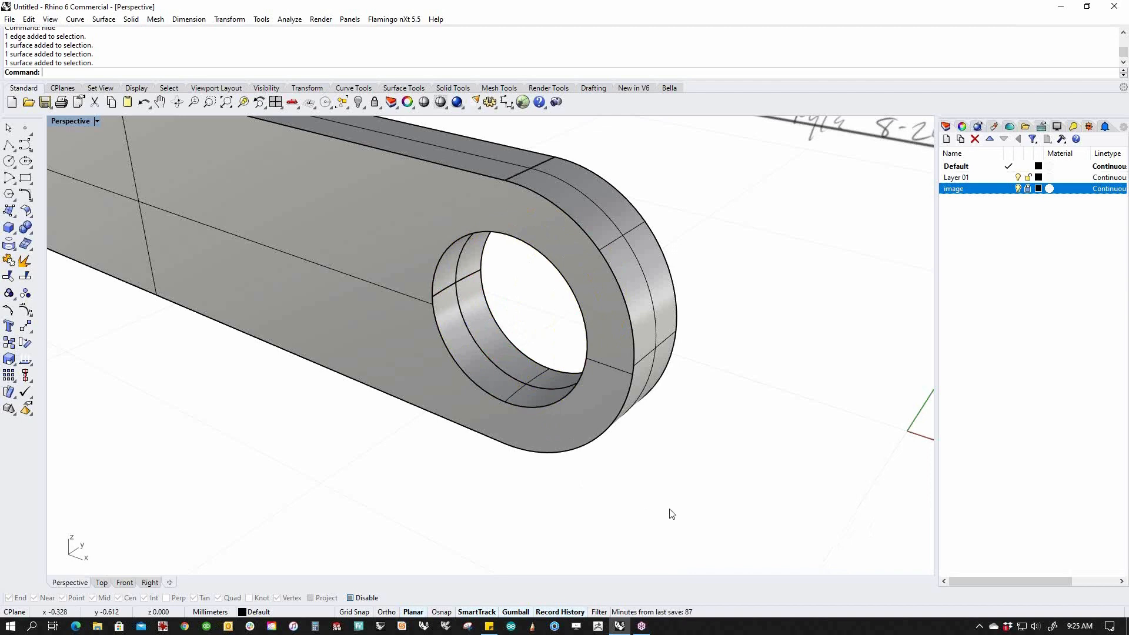
{"action": "left_click", "coordinate": [498, 365], "text": "ctrl+shift"}
{"action": "left_click", "coordinate": [593, 463]}
{"action": "left_click", "coordinate": [516, 375], "text": "ctrl+shift"}
{"action": "left_click", "coordinate": [508, 390], "text": "ctrl+shift"}
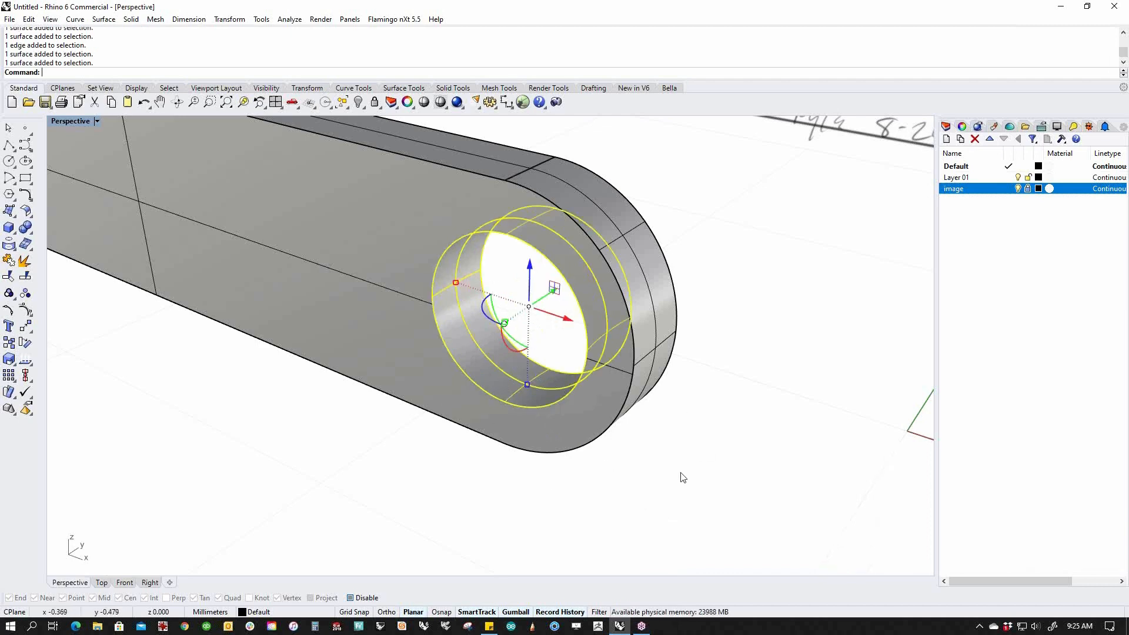
{"action": "key", "text": "Delete"}
Loft a new hole wall between the two hole edge circles.
{"action": "middle_click", "coordinate": [591, 468]}
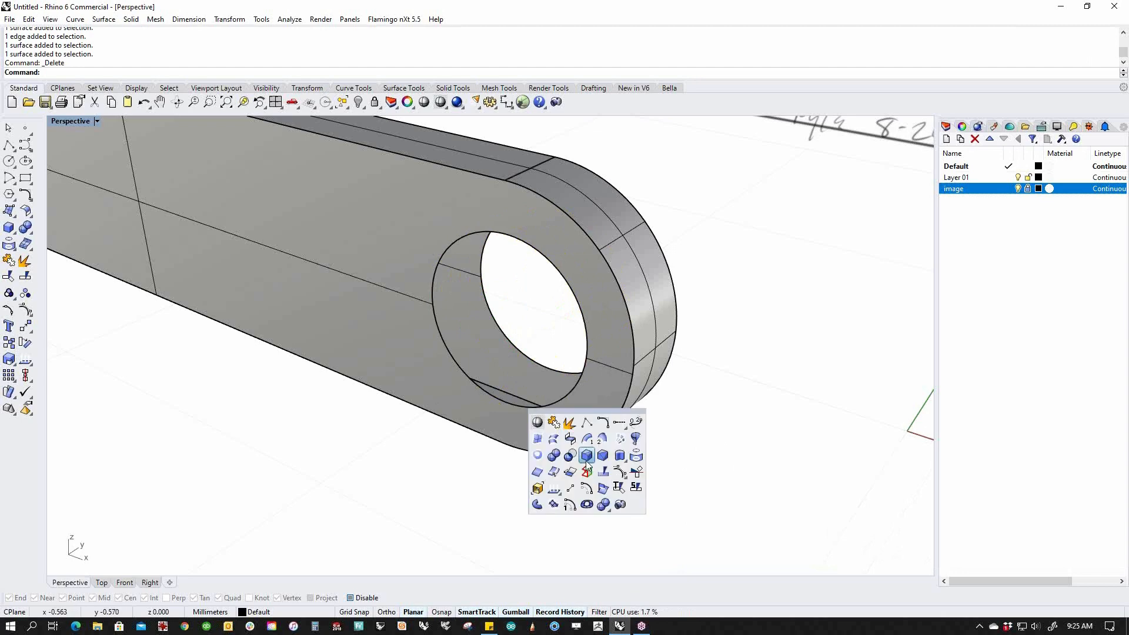
{"action": "left_click", "coordinate": [554, 450]}
{"action": "left_click", "coordinate": [535, 406]}
{"action": "left_click", "coordinate": [605, 364]}
{"action": "key", "text": "Return"}
{"action": "key", "text": "Return"}
{"action": "key", "text": "Return"}
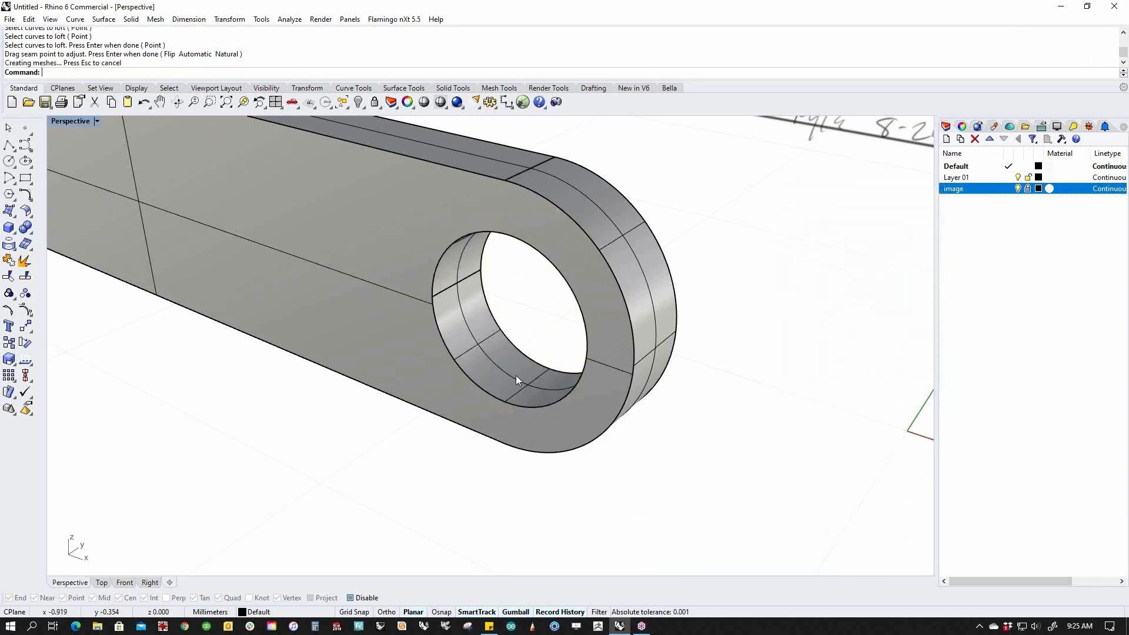
{"action": "key", "text": "Escape"}
Slide the lofted hole surface outward along the hole's axis.
{"action": "right_click_drag", "start_coordinate": [576, 511], "coordinate": [485, 339]}
{"action": "left_click", "coordinate": [492, 362]}
{"action": "left_click_drag", "start_coordinate": [487, 321], "coordinate": [474, 325]}
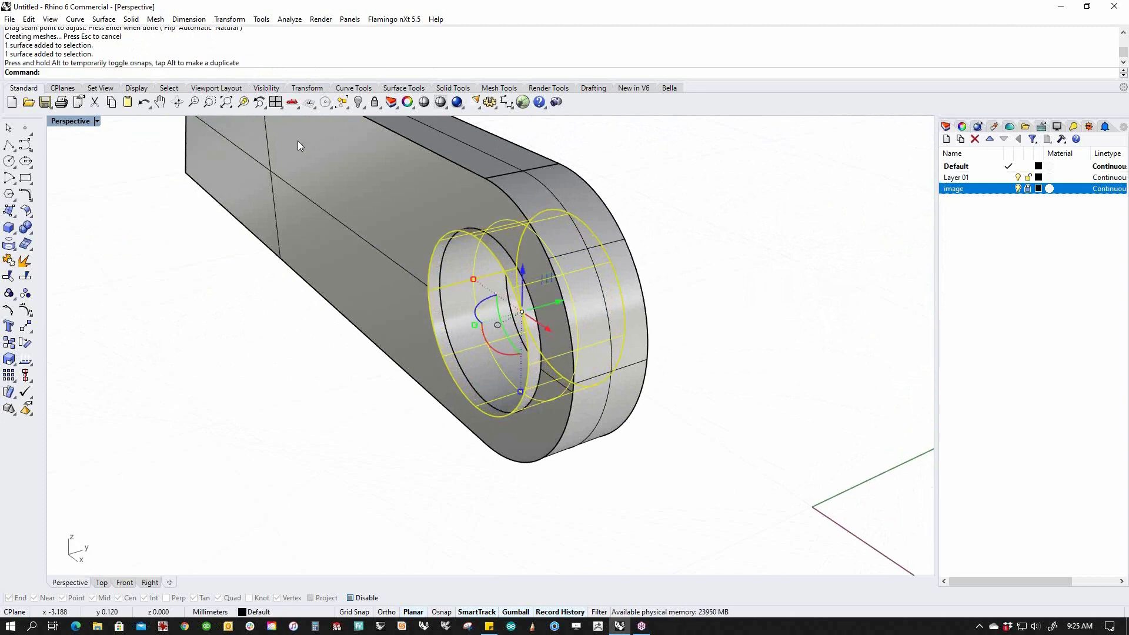
Offset the hole surface into a sharp-cornered solid, then undo the too-thick result.
{"action": "left_click", "coordinate": [131, 18]}
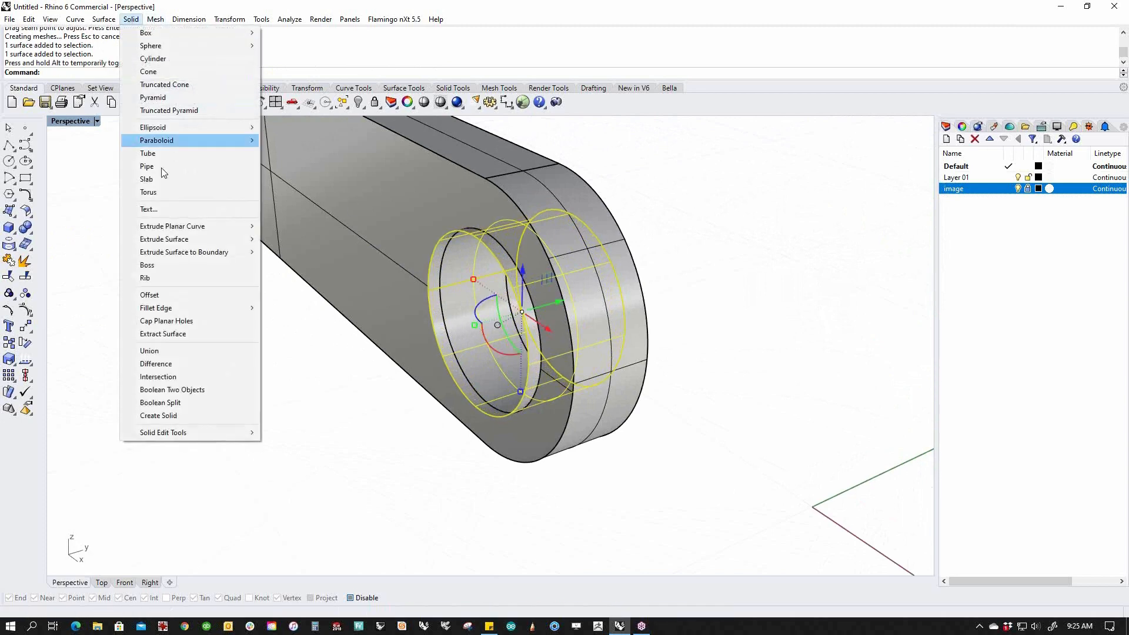
{"action": "left_click", "coordinate": [181, 298]}
{"action": "right_click_drag", "start_coordinate": [349, 369], "coordinate": [452, 411]}
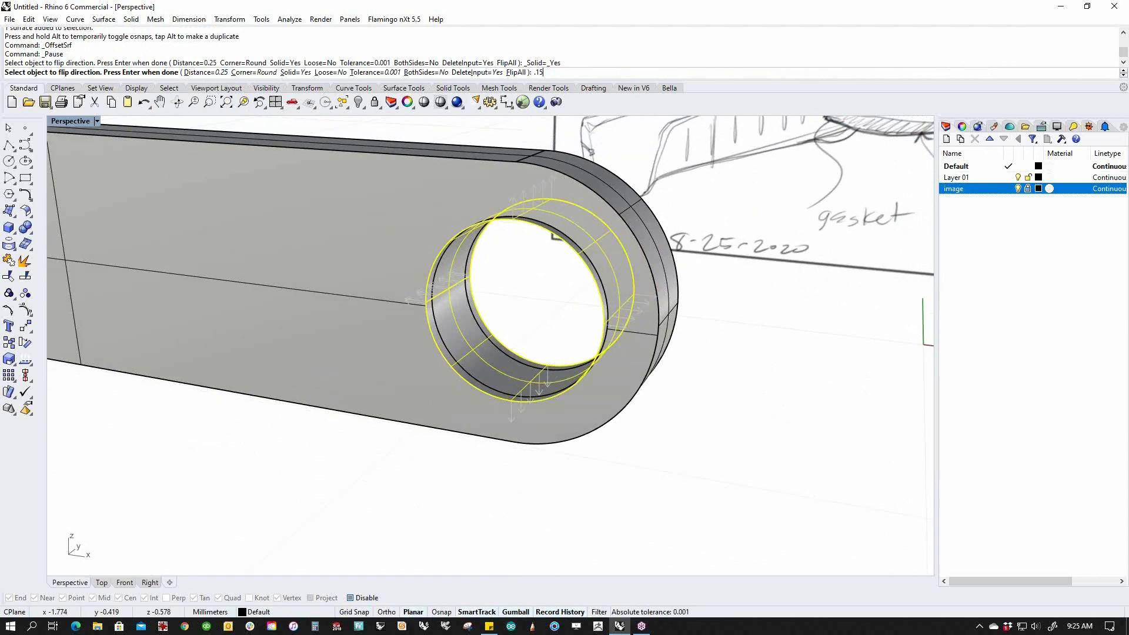
{"action": "left_click", "coordinate": [254, 72]}
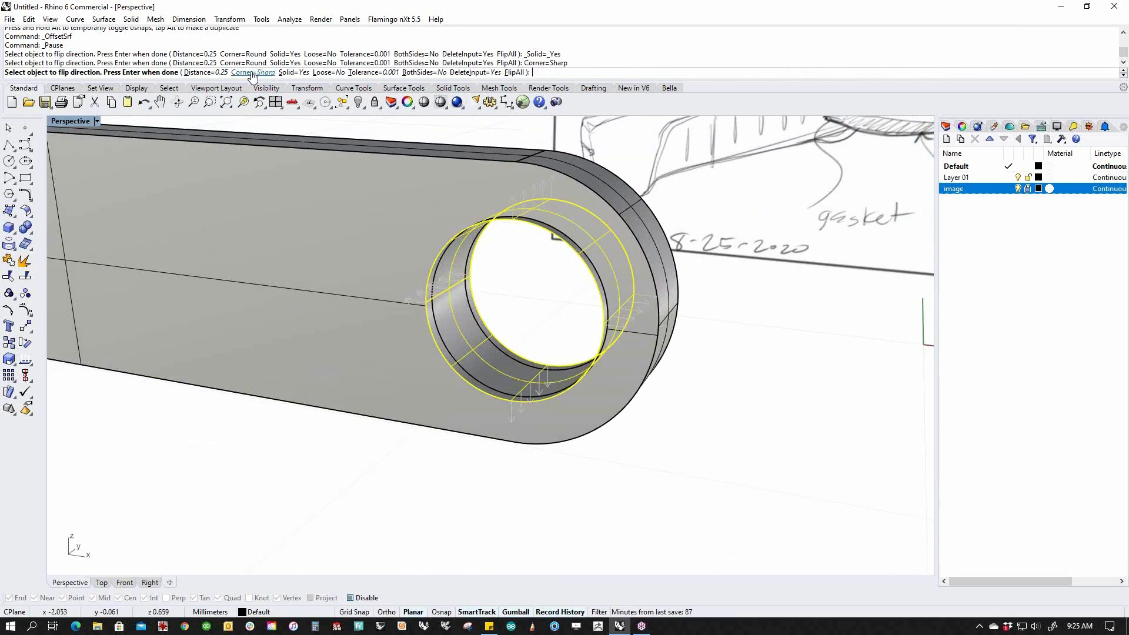
{"action": "right_click", "coordinate": [242, 531]}
{"action": "right_click_drag", "start_coordinate": [242, 531], "coordinate": [268, 557]}
{"action": "key", "text": "ctrl+z"}
Offset the hole surface again with a distance of .08 to form a ring.
{"action": "right_click", "coordinate": [274, 549]}
{"action": "left_click", "coordinate": [207, 73]}
{"action": "type", "text": ".08"}
{"action": "key", "text": "Return"}
{"action": "key", "text": "Return"}
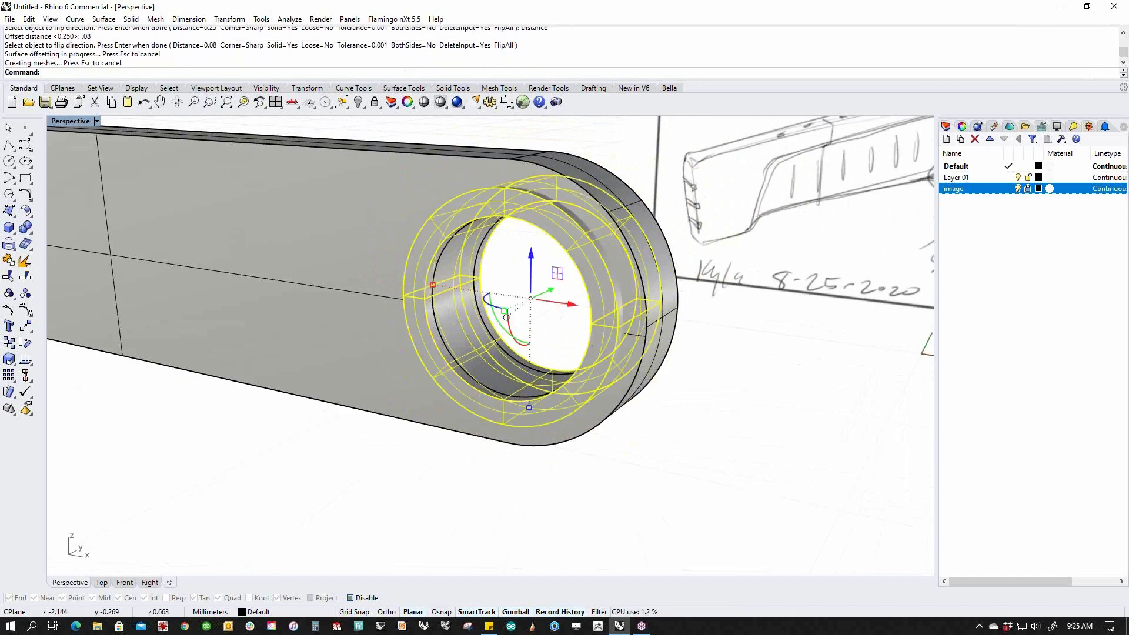
{"action": "right_click_drag", "start_coordinate": [459, 270], "coordinate": [574, 299]}
{"action": "left_click", "coordinate": [635, 463]}
{"action": "mouse_move", "coordinate": [635, 463]}
{"action": "right_mouse_down"}
{"action": "mouse_move", "coordinate": [698, 455]}
{"action": "mouse_move", "coordinate": [535, 441]}
{"action": "mouse_move", "coordinate": [468, 446]}
{"action": "mouse_move", "coordinate": [606, 463]}
{"action": "mouse_move", "coordinate": [361, 452]}
{"action": "mouse_move", "coordinate": [537, 461]}
{"action": "right_mouse_up"}
Attempt a Boolean difference of the ring from the arm, which fails.
{"action": "left_click", "coordinate": [522, 422]}
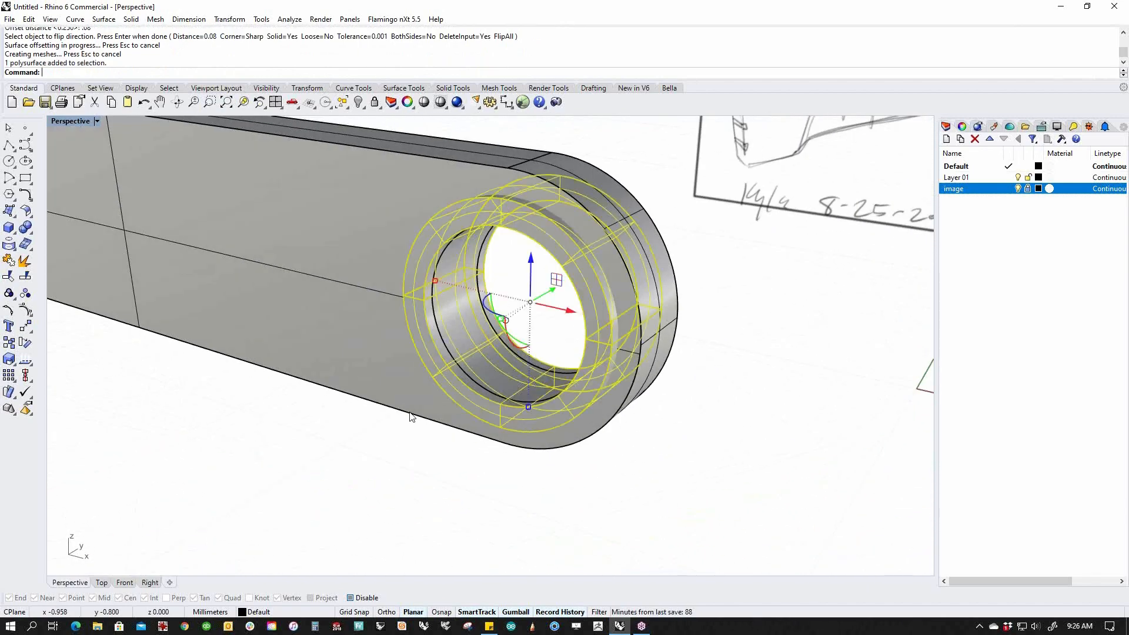
{"action": "left_click", "coordinate": [378, 453]}
{"action": "right_click_drag", "start_coordinate": [378, 454], "coordinate": [400, 432]}
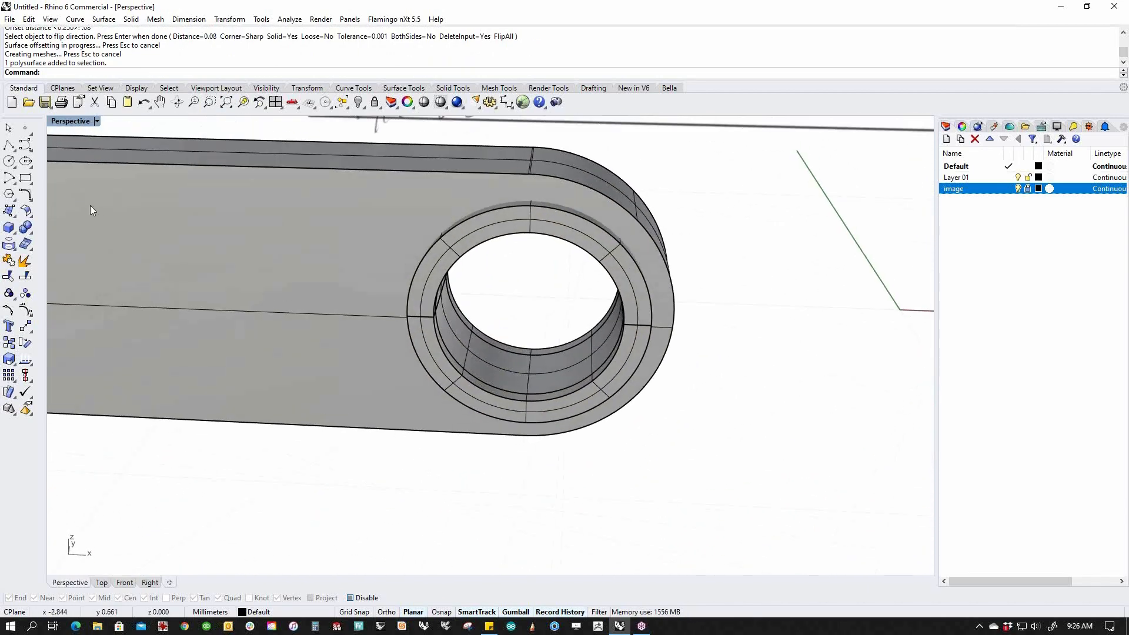
{"action": "left_click", "coordinate": [29, 235]}
{"action": "left_click", "coordinate": [59, 234]}
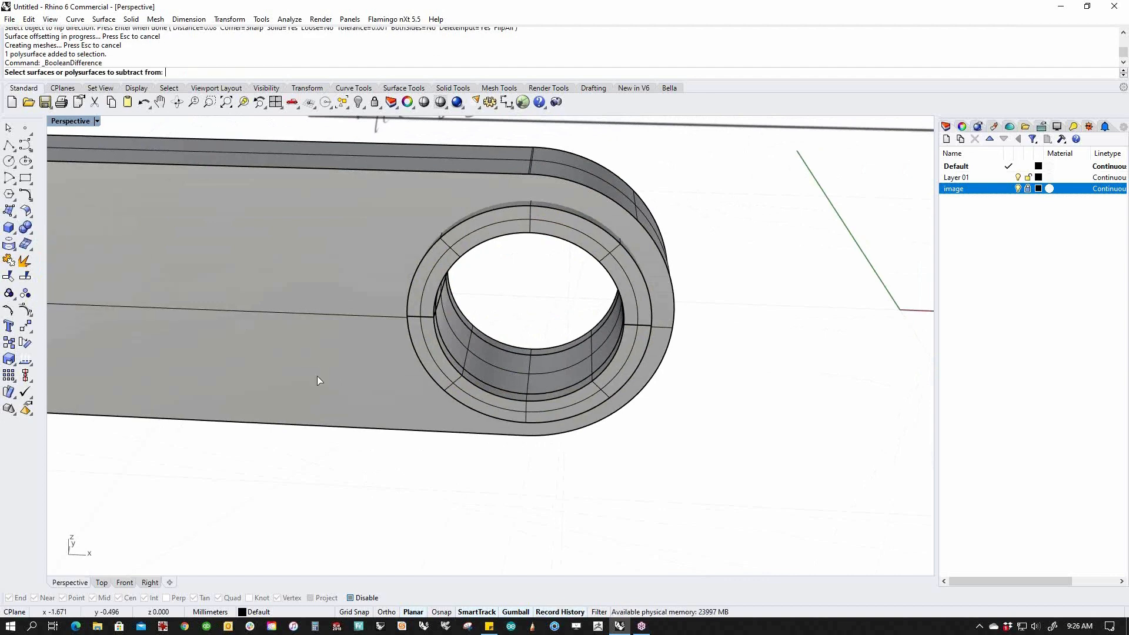
{"action": "left_click", "coordinate": [392, 435]}
{"action": "key", "text": "Return"}
{"action": "left_click", "coordinate": [466, 385]}
{"action": "key", "text": "Return"}
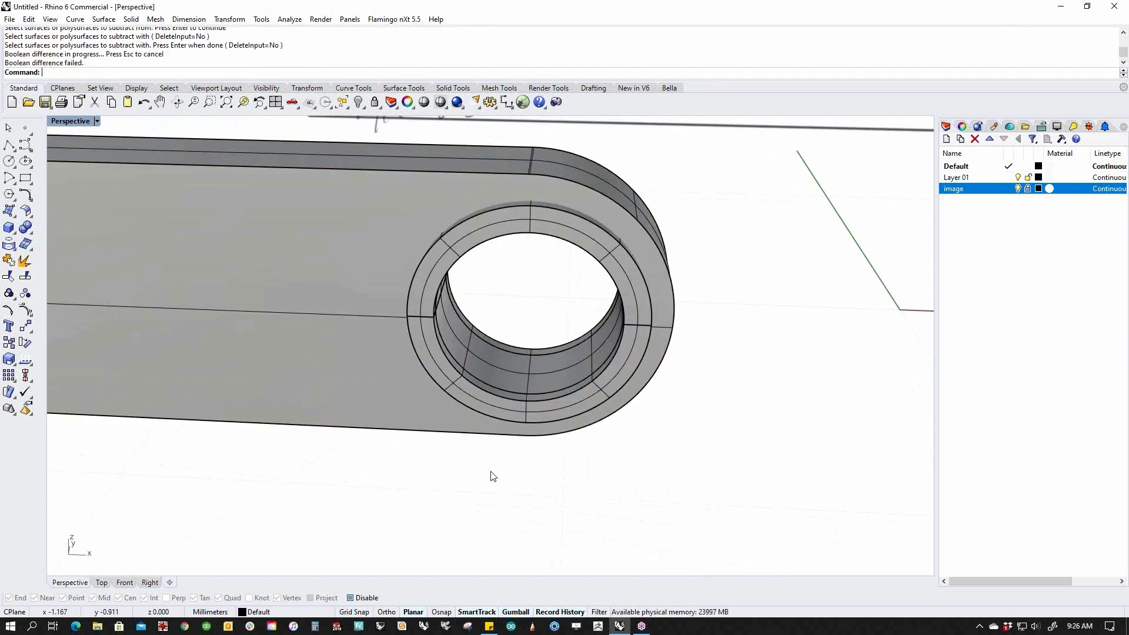
Check which overlapping objects are the ring and the arm body.
{"action": "left_click", "coordinate": [500, 393]}
{"action": "key", "text": "Escape"}
{"action": "left_click", "coordinate": [496, 386]}
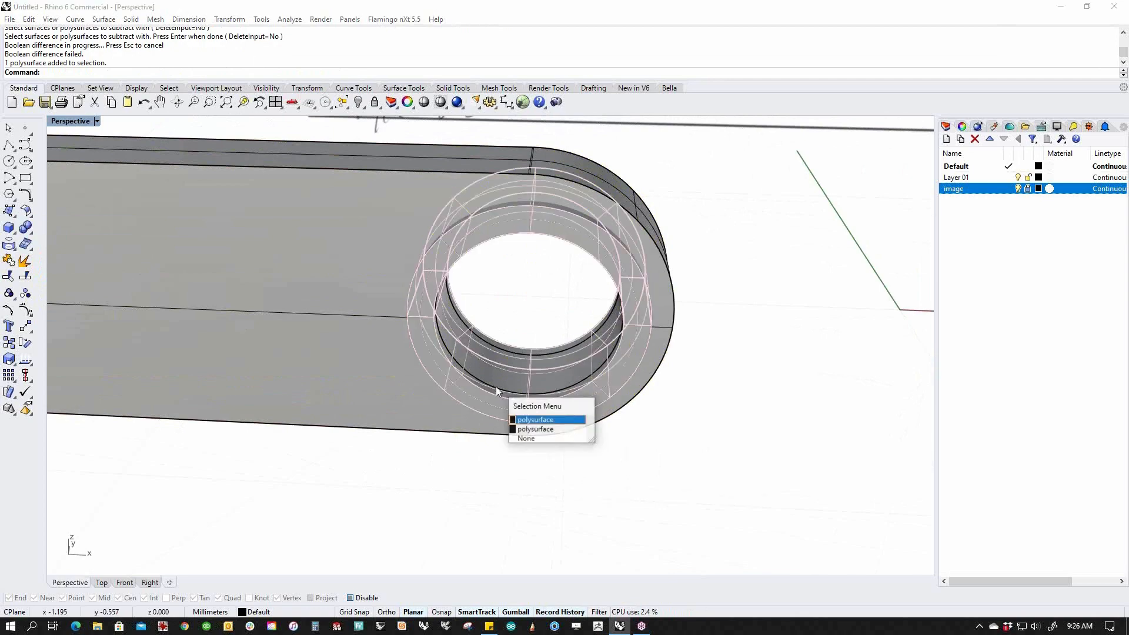
{"action": "left_click", "coordinate": [537, 429]}
{"action": "right_click_drag", "start_coordinate": [575, 495], "coordinate": [530, 495]}
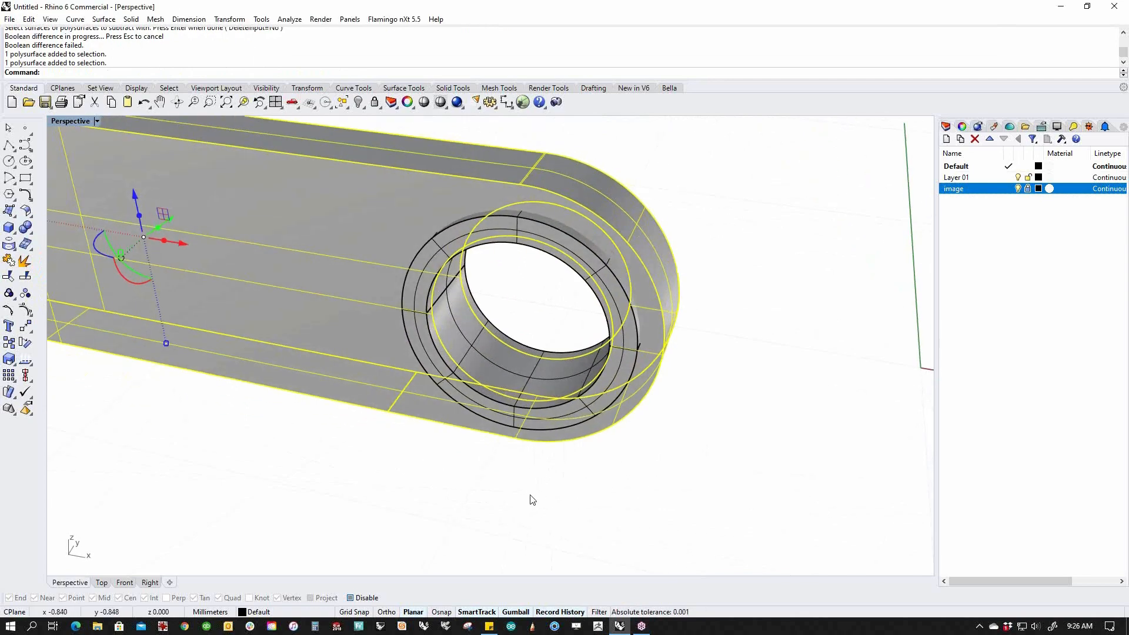
{"action": "key", "text": "Escape"}
{"action": "mouse_move", "coordinate": [454, 474]}
{"action": "right_mouse_down"}
{"action": "mouse_move", "coordinate": [486, 433]}
{"action": "mouse_move", "coordinate": [514, 446]}
{"action": "right_mouse_up"}
Try shrinking the ring slightly, then undo the scaling.
{"action": "left_click", "coordinate": [516, 410]}
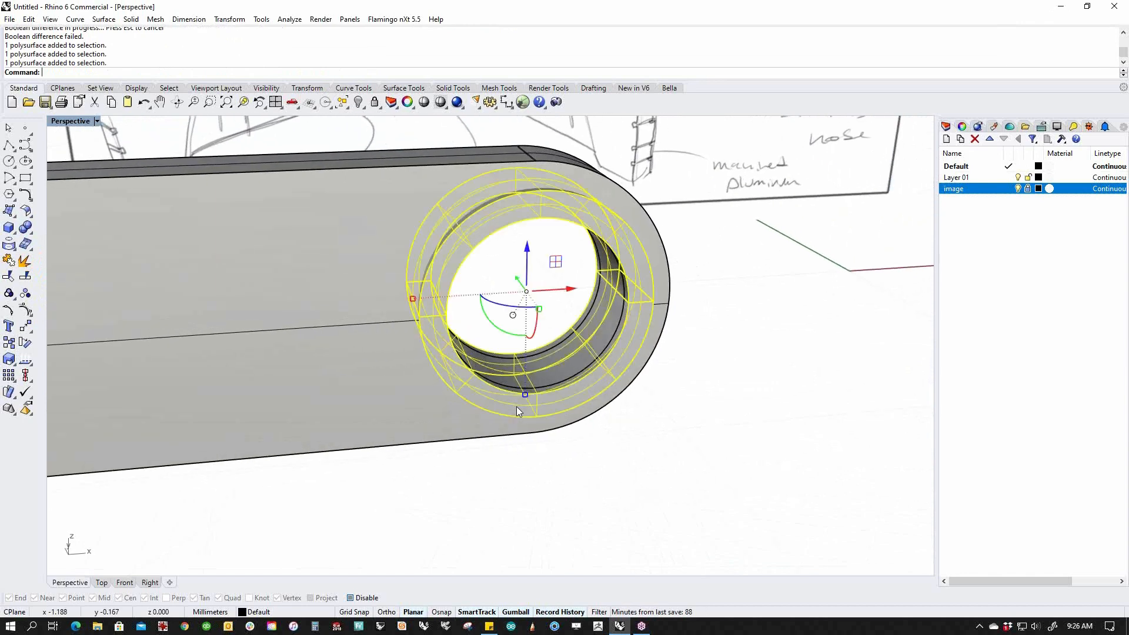
{"action": "left_click_drag", "start_coordinate": [413, 299], "coordinate": [416, 299], "text": "shift"}
{"action": "left_click", "coordinate": [501, 445]}
{"action": "right_click_drag", "start_coordinate": [504, 449], "coordinate": [474, 478]}
{"action": "key", "text": "ctrl+z"}
{"action": "key", "text": "Escape"}
{"action": "scroll", "coordinate": [528, 396], "scroll_direction": "up", "scroll_amount": 3}
Shrink the ring polysurface slightly with a uniform gumball scale.
{"action": "left_click", "coordinate": [497, 393]}
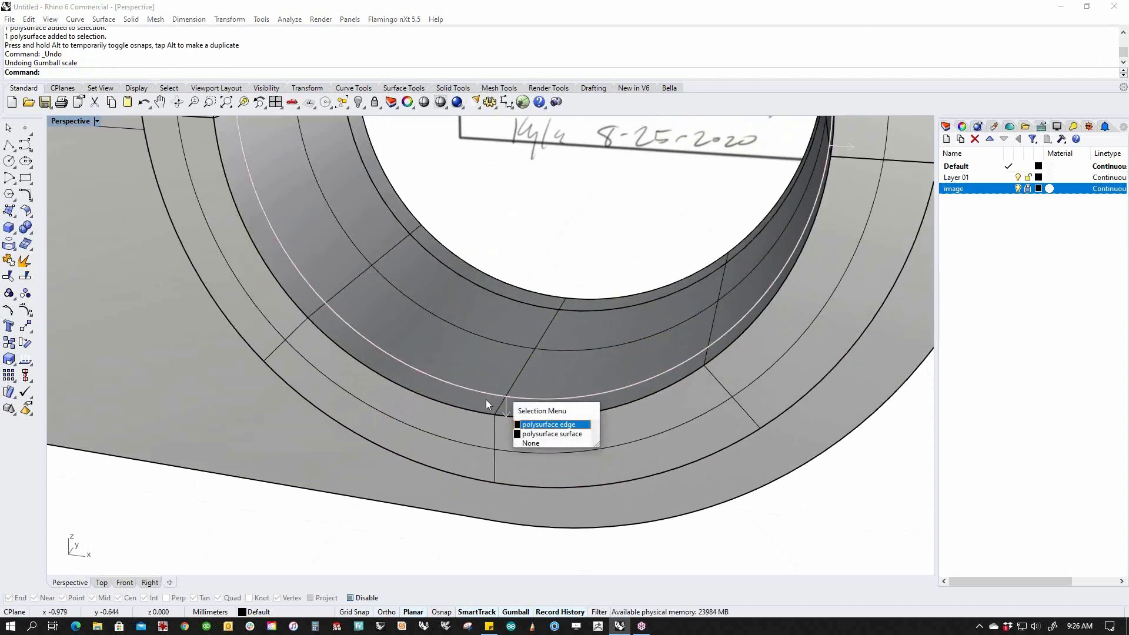
{"action": "left_click", "coordinate": [497, 376], "text": "ctrl+shift"}
{"action": "left_click", "coordinate": [392, 556]}
{"action": "scroll", "coordinate": [381, 441], "scroll_direction": "down", "scroll_amount": 8}
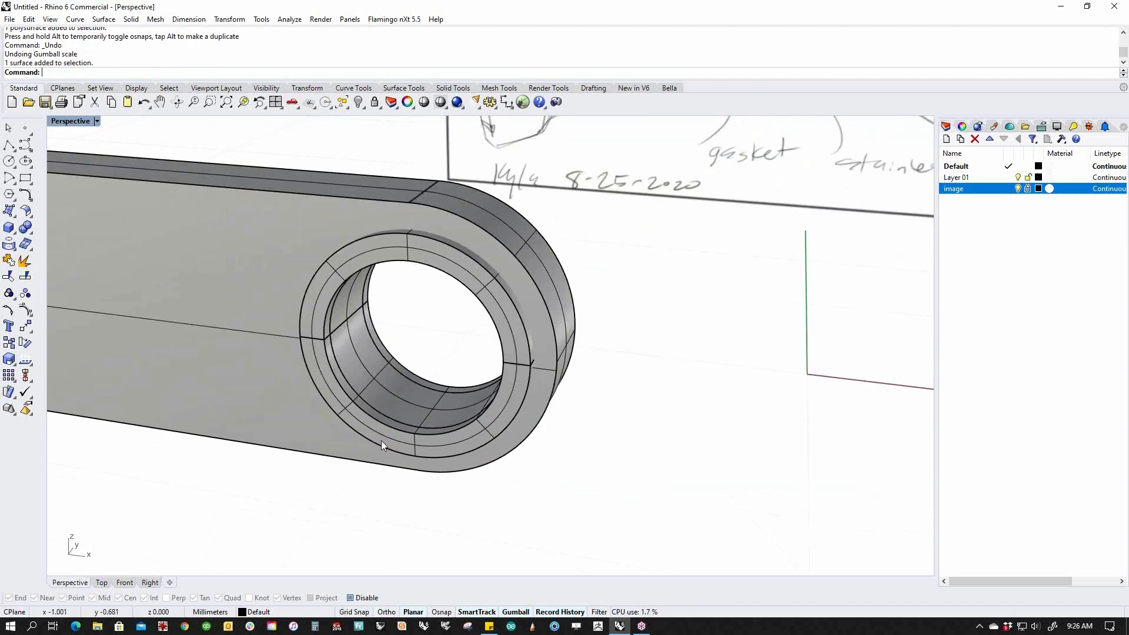
{"action": "right_click_drag", "start_coordinate": [381, 440], "coordinate": [424, 448]}
{"action": "left_click", "coordinate": [425, 451]}
{"action": "left_click_drag", "start_coordinate": [317, 336], "coordinate": [321, 336]}
{"action": "left_click", "coordinate": [263, 484]}
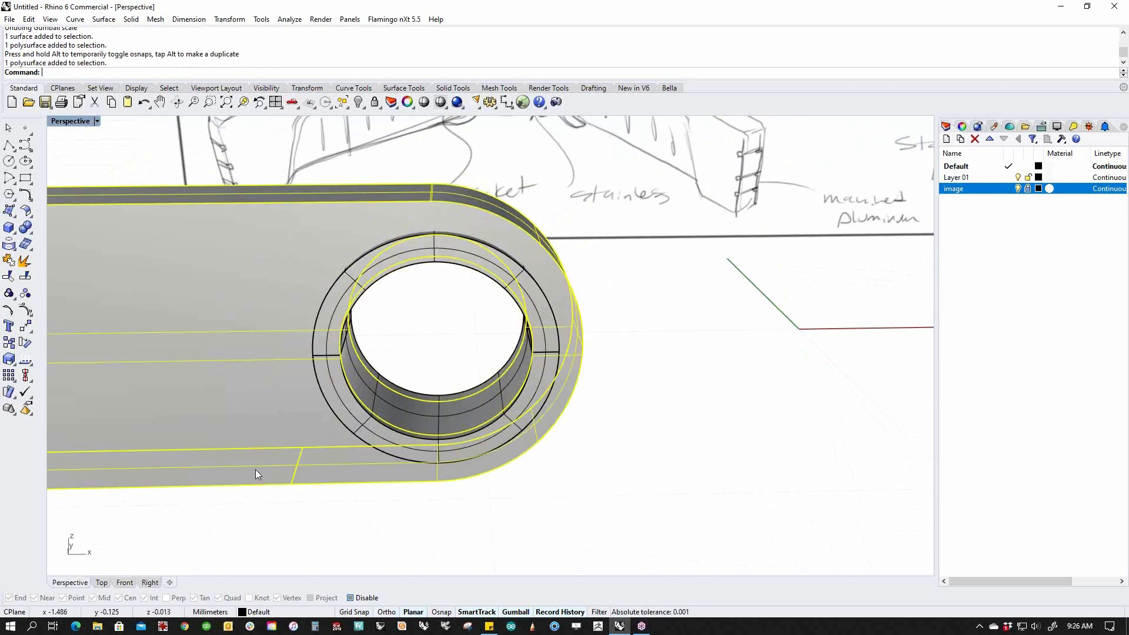
{"action": "left_click", "coordinate": [471, 544]}
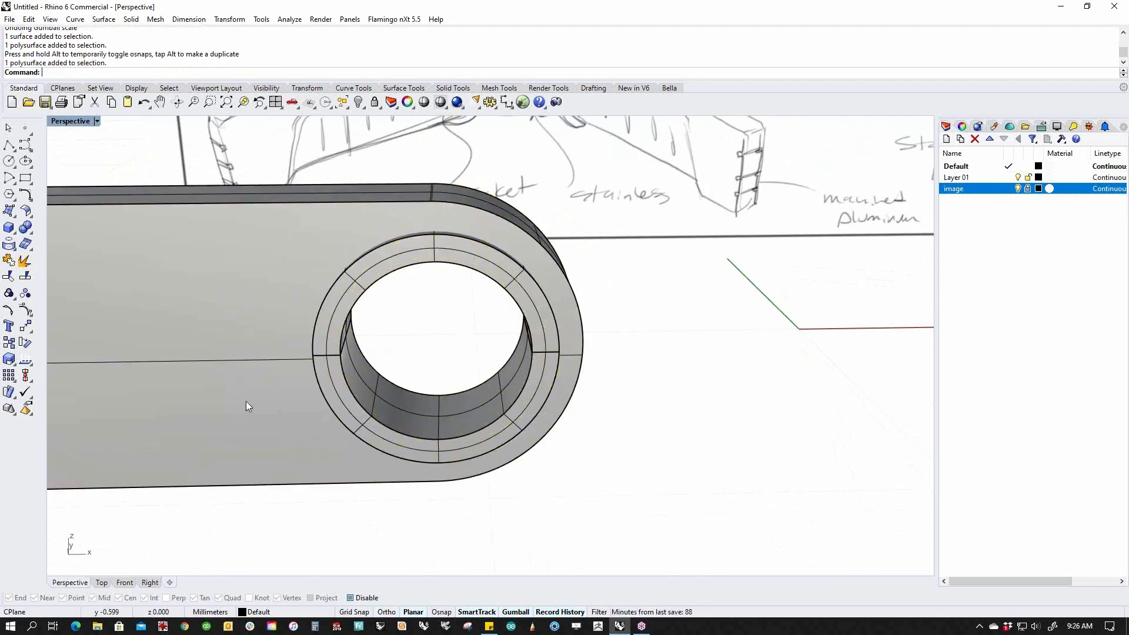
Subtract the ring from the arm to recess the pin hole, then show all objects.
{"action": "left_click", "coordinate": [25, 227]}
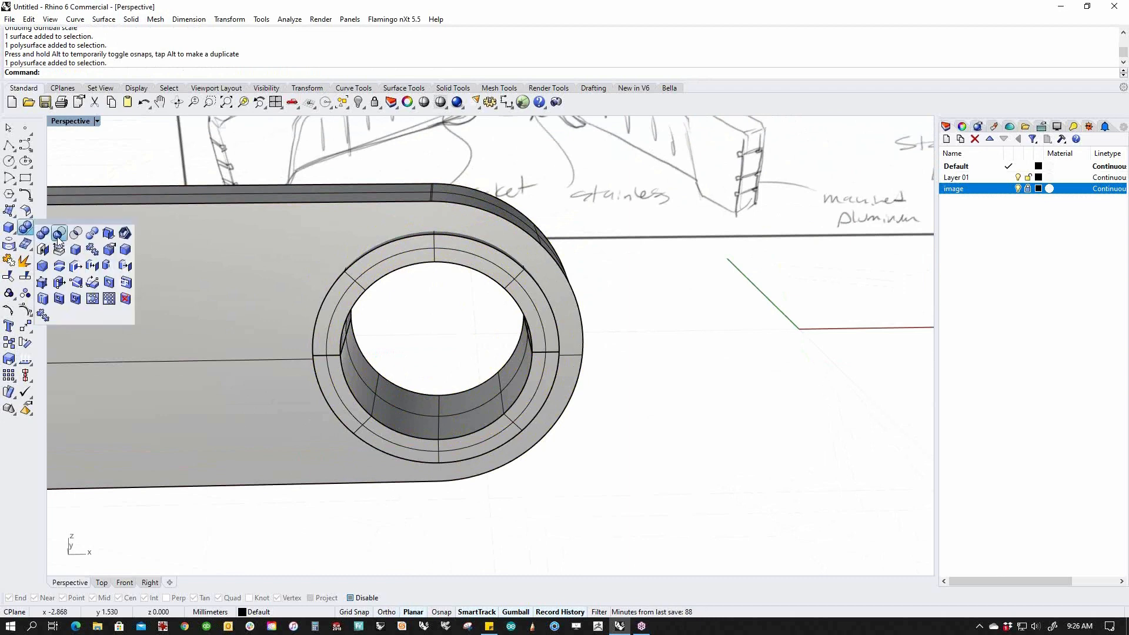
{"action": "left_click", "coordinate": [58, 237]}
{"action": "left_click", "coordinate": [224, 365]}
{"action": "key", "text": "Return"}
{"action": "left_click", "coordinate": [359, 424]}
{"action": "key", "text": "Return"}
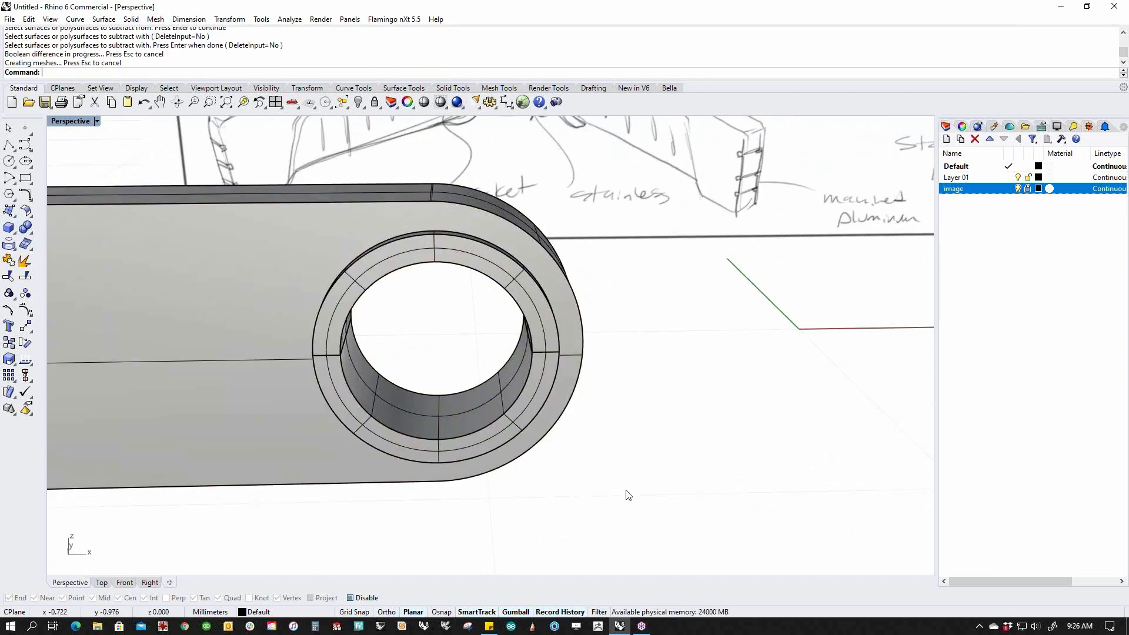
{"action": "type", "text": "v"}
{"action": "key", "text": "Return"}
BooleanDifference the torus out of the inner ring at the bar's rounded end.
{"action": "right_click_drag", "start_coordinate": [622, 496], "coordinate": [557, 435]}
{"action": "left_click", "coordinate": [375, 320]}
{"action": "left_click", "coordinate": [344, 347], "text": "shift"}
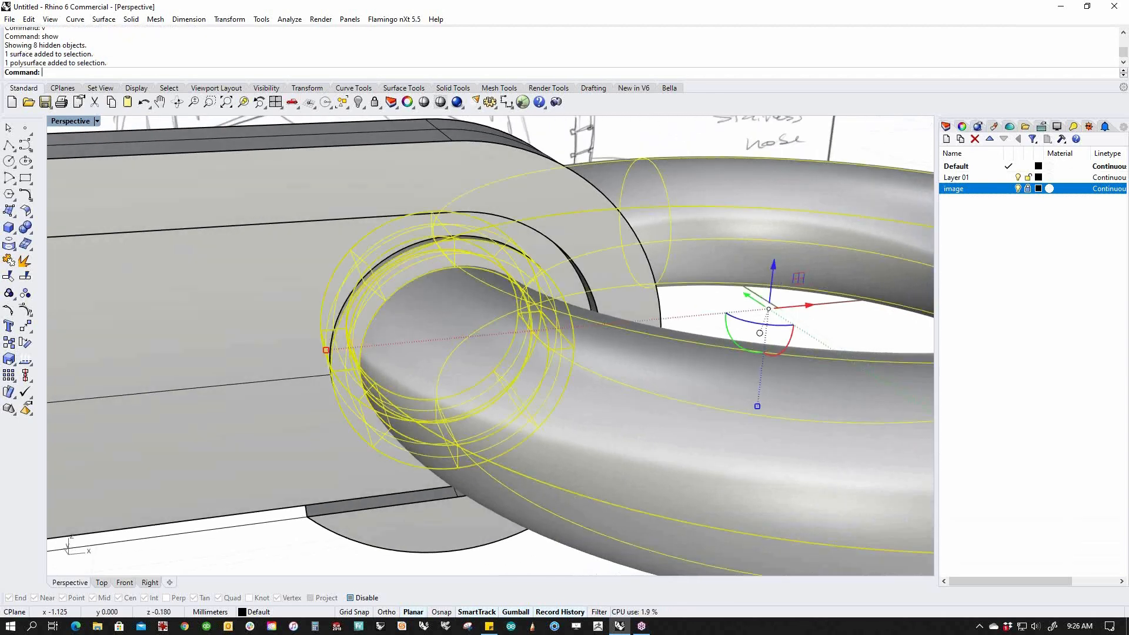
{"action": "left_click", "coordinate": [277, 553]}
{"action": "scroll", "coordinate": [316, 475], "scroll_direction": "down", "scroll_amount": 6}
{"action": "mouse_move", "coordinate": [376, 431]}
{"action": "right_mouse_down"}
{"action": "mouse_move", "coordinate": [396, 480]}
{"action": "mouse_move", "coordinate": [35, 242]}
{"action": "right_mouse_up"}
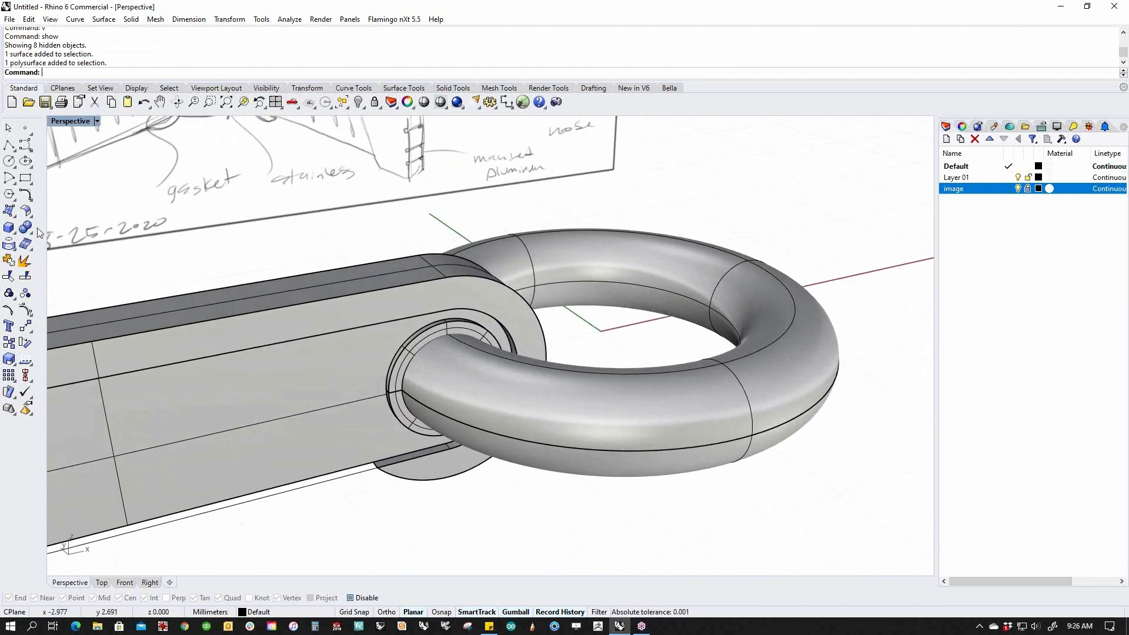
{"action": "left_click", "coordinate": [31, 231]}
{"action": "left_click", "coordinate": [58, 228]}
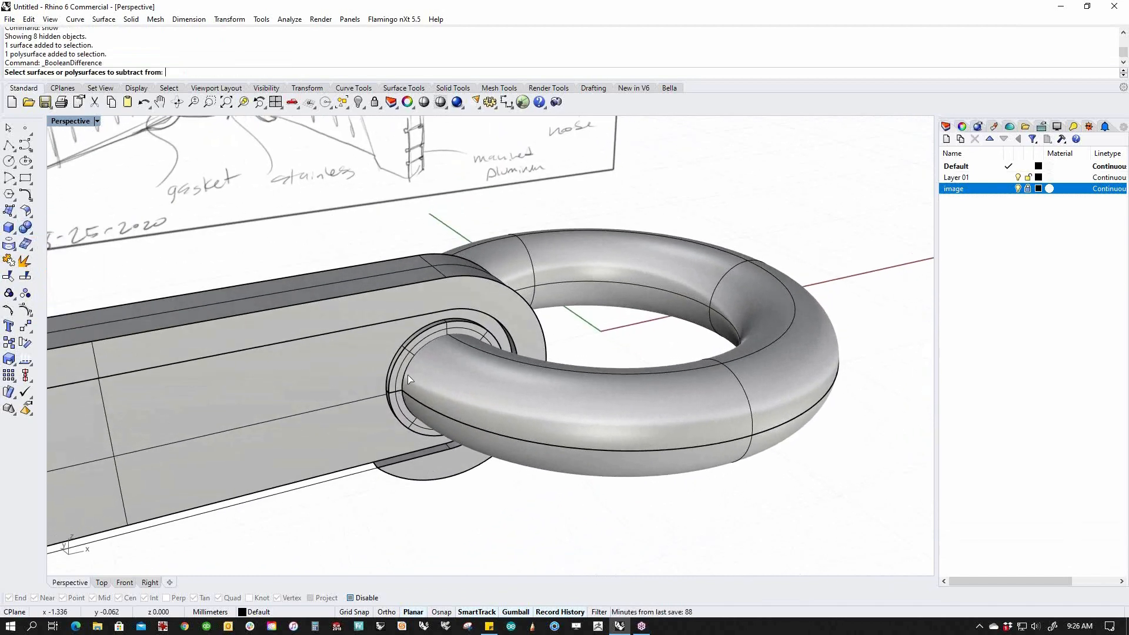
{"action": "left_click", "coordinate": [421, 340]}
{"action": "key", "text": "Return"}
{"action": "left_click", "coordinate": [538, 420]}
{"action": "key", "text": "Return"}
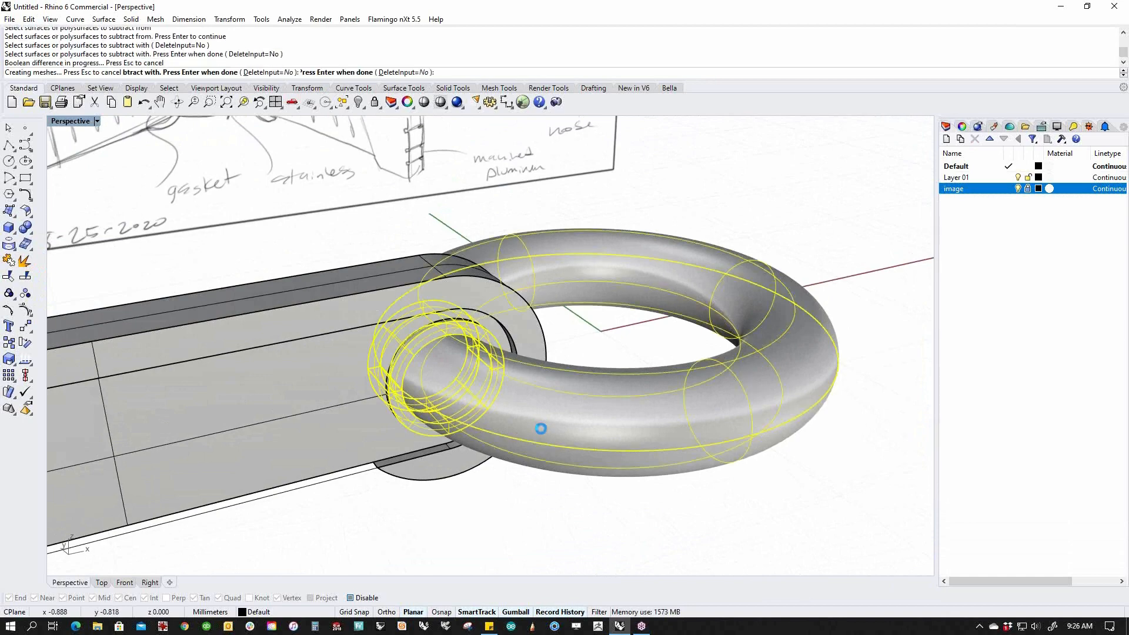
Inspect the cut ring and plate, then recentre the bar and ring in Perspective.
{"action": "scroll", "coordinate": [432, 420], "scroll_direction": "up", "scroll_amount": 5}
{"action": "left_click", "coordinate": [409, 435]}
{"action": "left_click", "coordinate": [356, 459]}
{"action": "left_click", "coordinate": [516, 550]}
{"action": "right_click_drag", "start_coordinate": [502, 499], "coordinate": [517, 433], "text": "shift"}
{"action": "scroll", "coordinate": [517, 433], "scroll_direction": "down", "scroll_amount": 3}
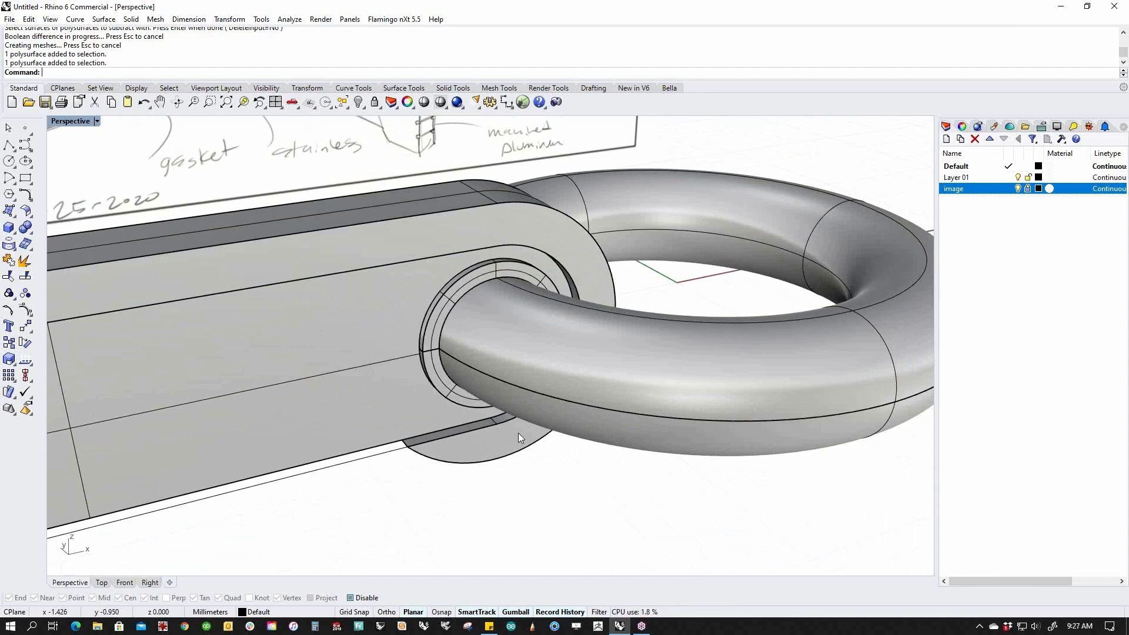
{"action": "scroll", "coordinate": [517, 432], "scroll_direction": "down", "scroll_amount": 5}
{"action": "right_click_drag", "start_coordinate": [517, 432], "coordinate": [439, 459]}
{"action": "right_click_drag", "start_coordinate": [439, 459], "coordinate": [393, 393], "text": "shift"}
{"action": "mouse_move", "coordinate": [402, 313]}
{"action": "right_mouse_down"}
{"action": "mouse_move", "coordinate": [367, 328]}
{"action": "mouse_move", "coordinate": [514, 338]}
{"action": "mouse_move", "coordinate": [235, 359]}
{"action": "mouse_move", "coordinate": [334, 368]}
{"action": "mouse_move", "coordinate": [277, 382]}
{"action": "right_mouse_up"}
{"action": "scroll", "coordinate": [396, 386], "scroll_direction": "down", "scroll_amount": 2}
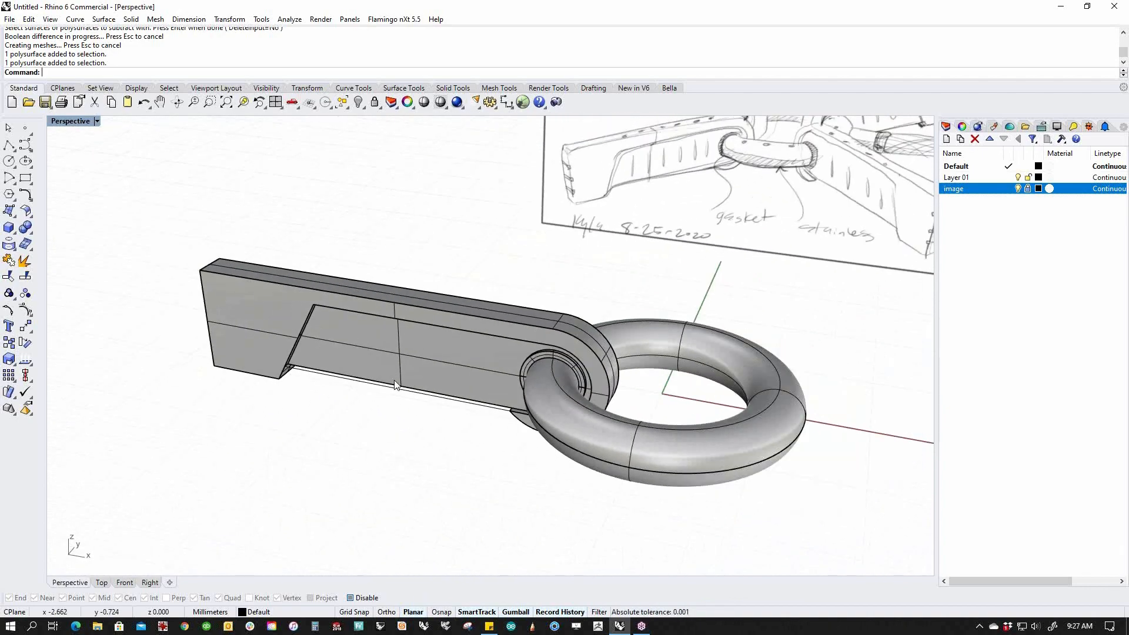
{"action": "scroll", "coordinate": [350, 432], "scroll_direction": "down", "scroll_amount": 1}
{"action": "mouse_move", "coordinate": [357, 441]}
{"action": "right_mouse_down"}
{"action": "mouse_move", "coordinate": [409, 448]}
{"action": "mouse_move", "coordinate": [411, 418]}
{"action": "mouse_move", "coordinate": [468, 427]}
{"action": "right_mouse_up"}
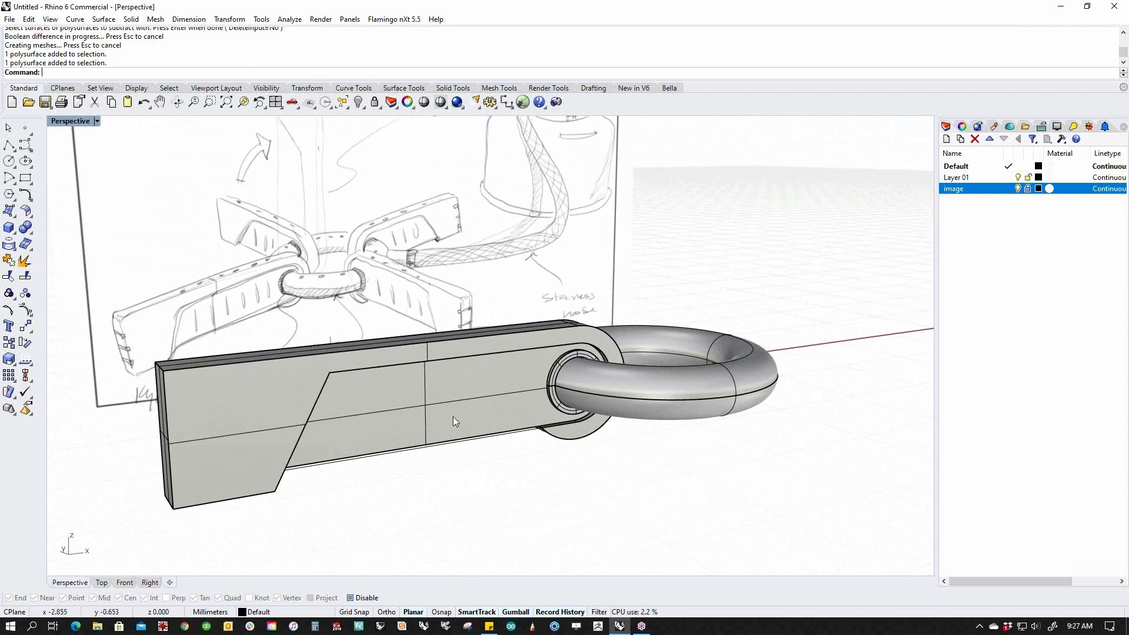
{"action": "right_click_drag", "start_coordinate": [416, 465], "coordinate": [483, 459], "text": "shift"}
Boolean-union the selected bar parts into a single solid.
{"action": "left_click", "coordinate": [434, 430]}
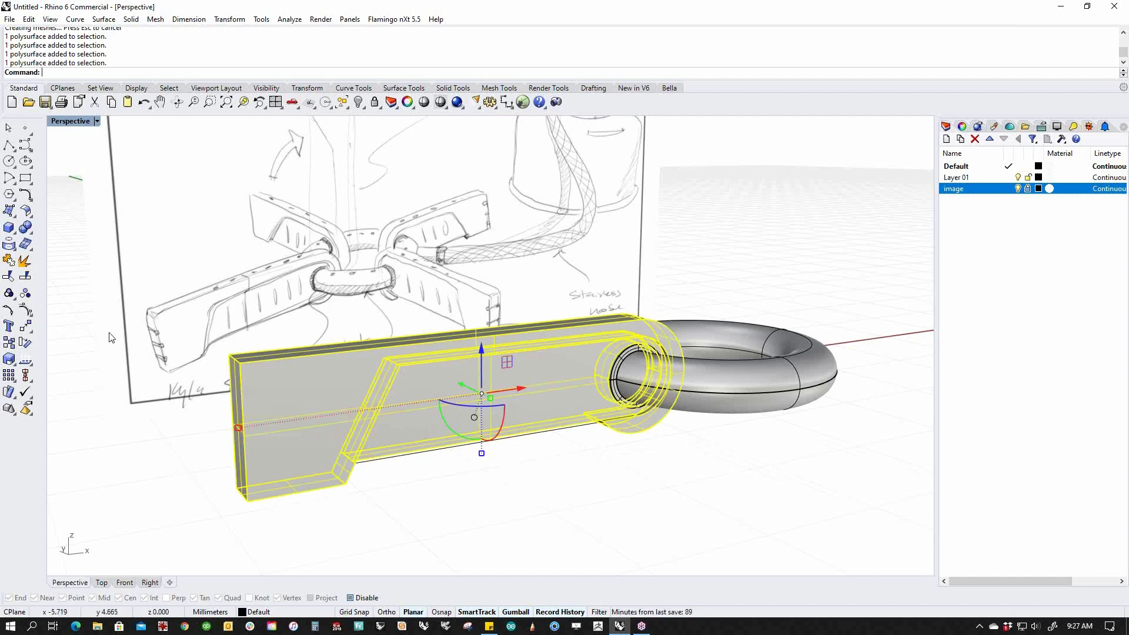
{"action": "left_click", "coordinate": [25, 228]}
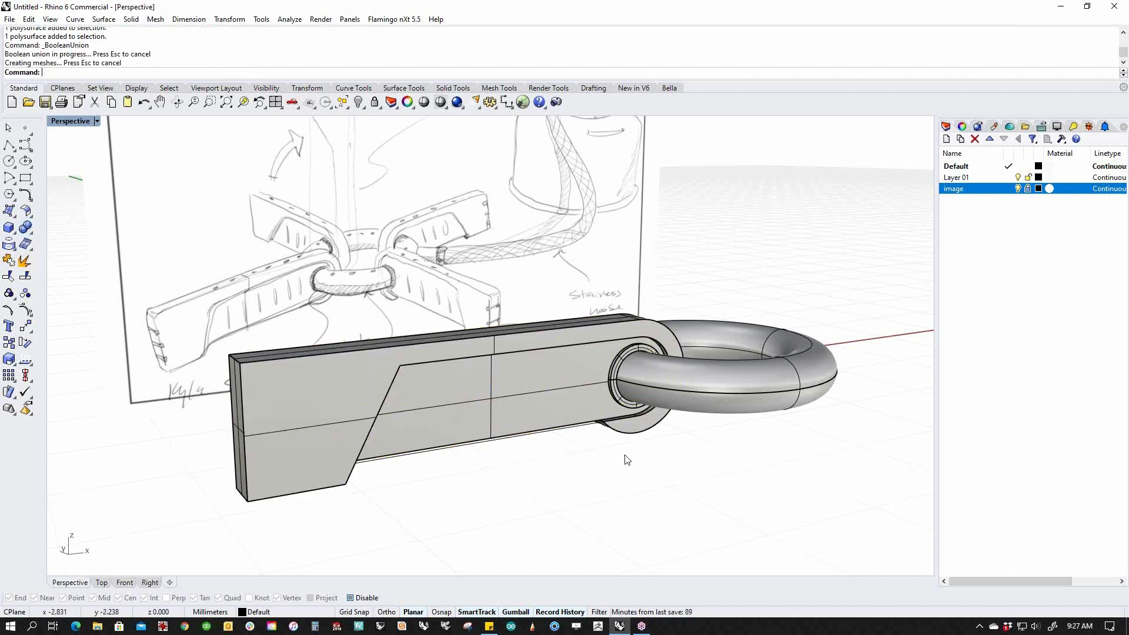
{"action": "scroll", "coordinate": [605, 447], "scroll_direction": "up", "scroll_amount": 6}
{"action": "left_click", "coordinate": [606, 404]}
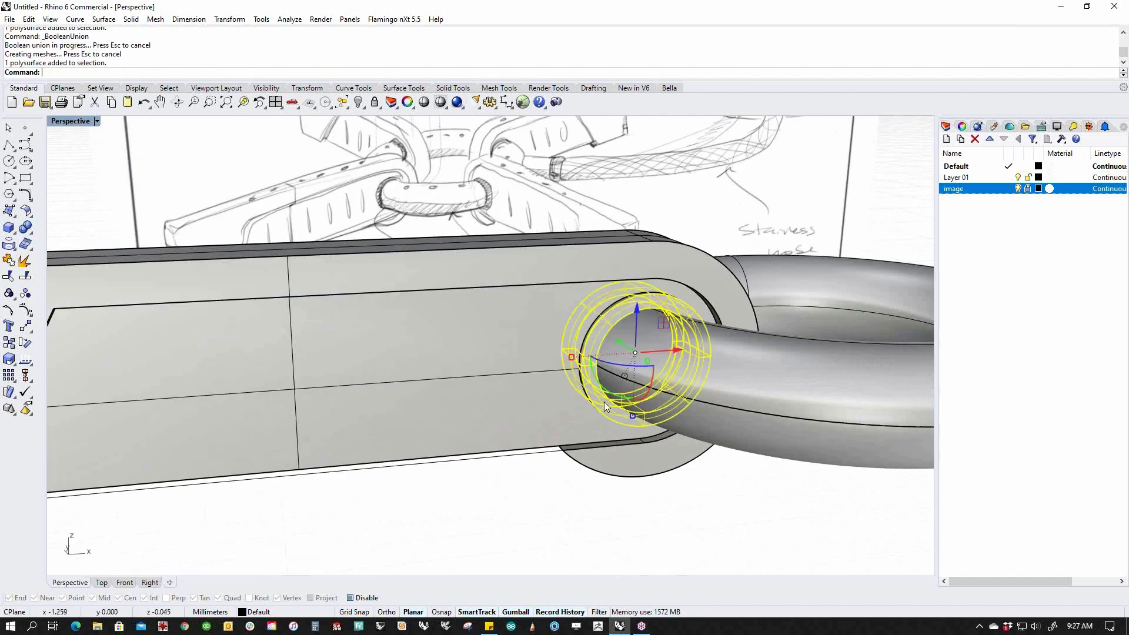
{"action": "left_click", "coordinate": [551, 498]}
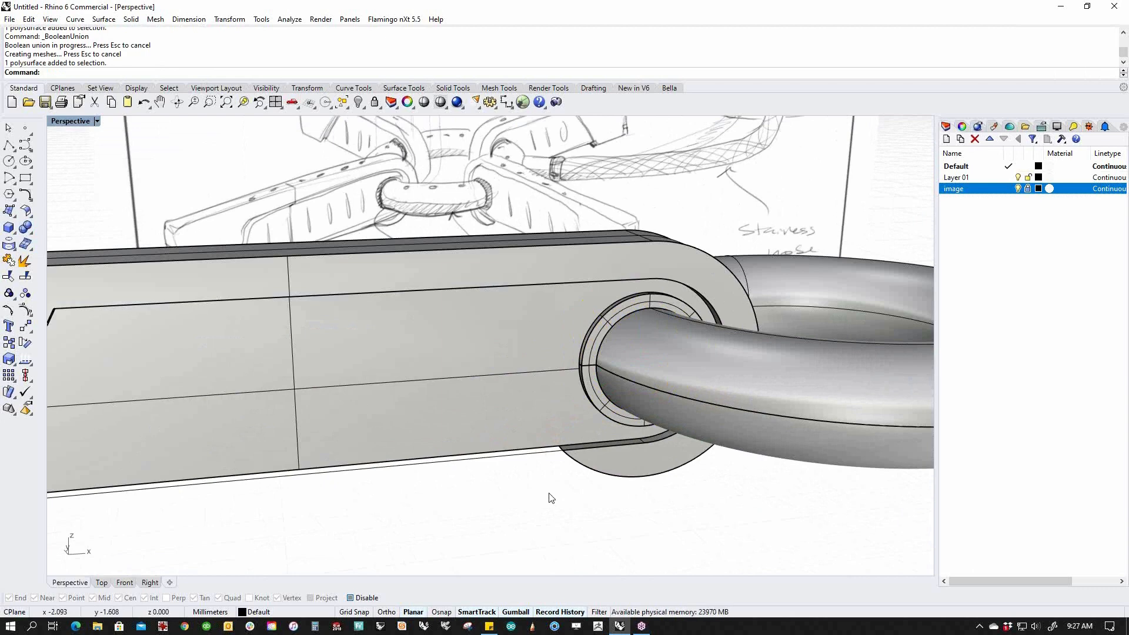
{"action": "scroll", "coordinate": [551, 498], "scroll_direction": "down", "scroll_amount": 5}
{"action": "left_click", "coordinate": [588, 421]}
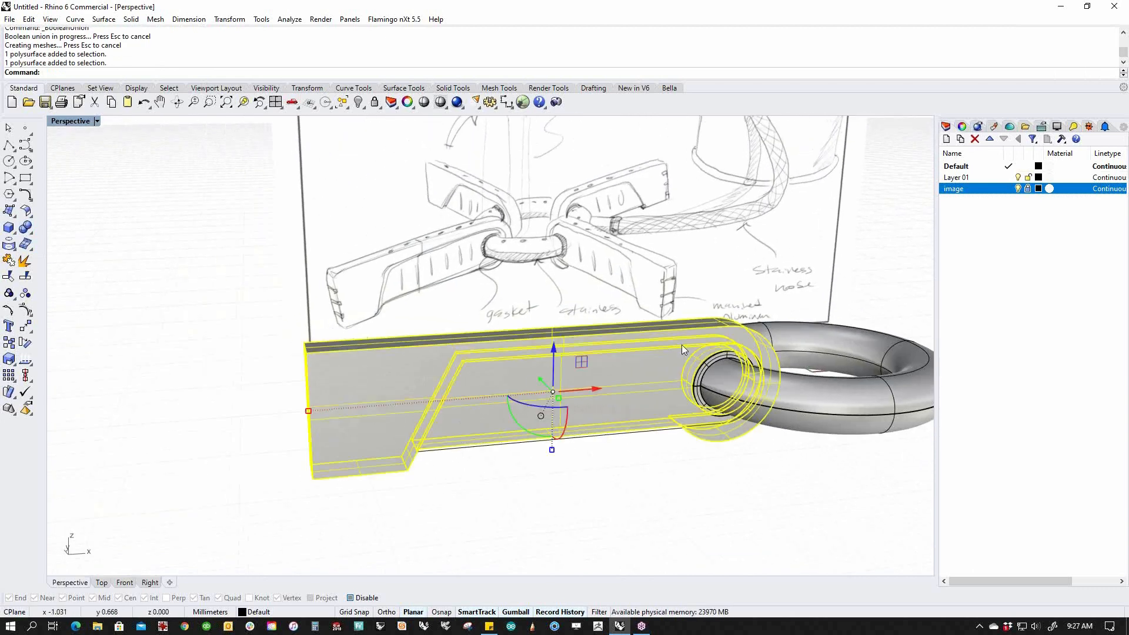
{"action": "left_click", "coordinate": [491, 498]}
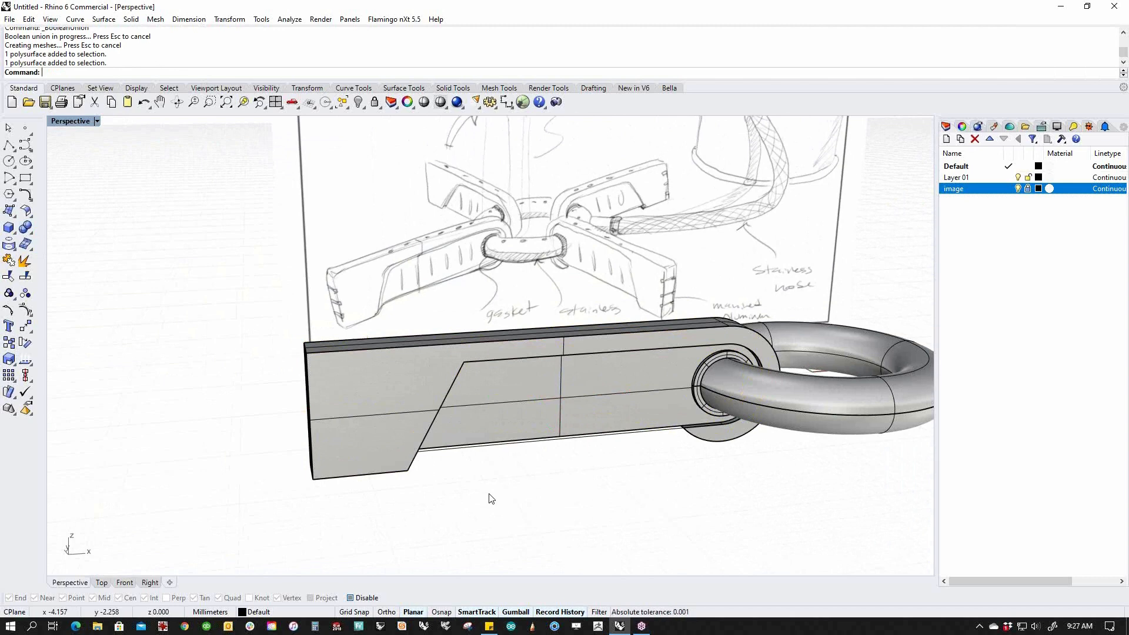
Select the bar and hide everything else with the ii command.
{"action": "mouse_move", "coordinate": [550, 465]}
{"action": "right_mouse_down"}
{"action": "mouse_move", "coordinate": [539, 492]}
{"action": "mouse_move", "coordinate": [732, 355]}
{"action": "right_mouse_up"}
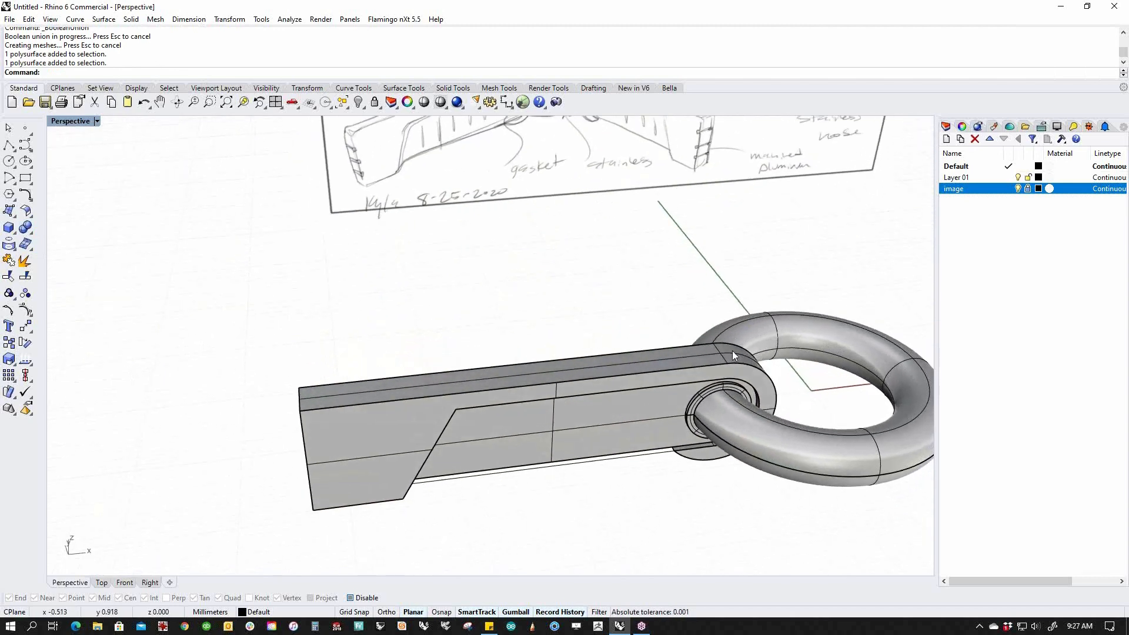
{"action": "right_click_drag", "start_coordinate": [469, 414], "coordinate": [436, 275]}
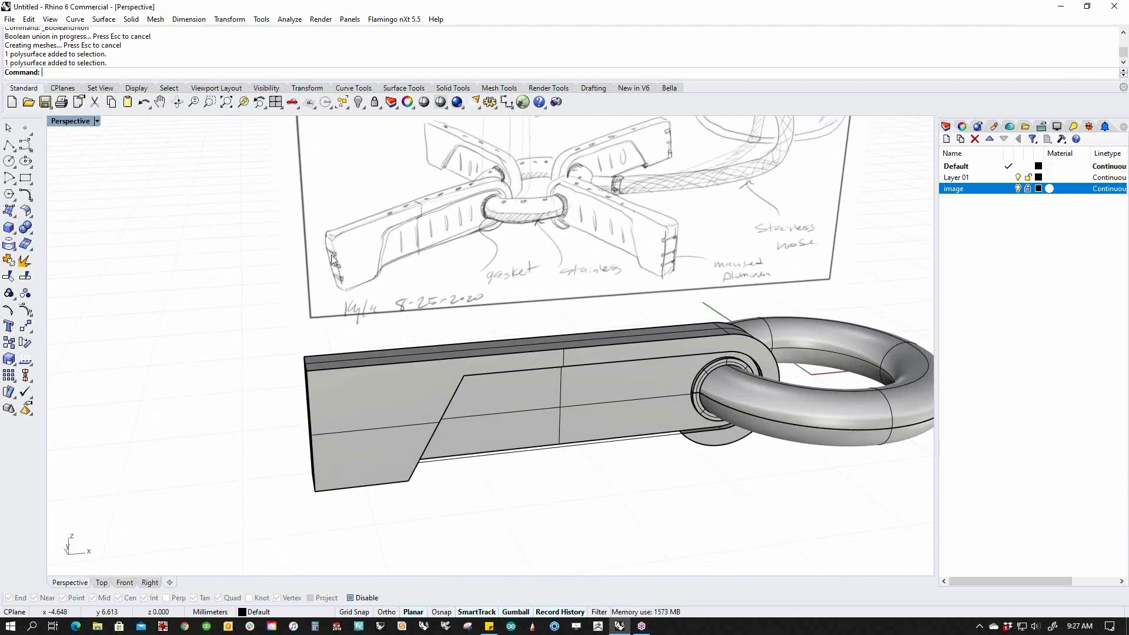
{"action": "left_click", "coordinate": [583, 397]}
{"action": "type", "text": "ii"}
{"action": "key", "text": "Return"}
Show the isolated bar face-on over the sketch in the Front view.
{"action": "right_click_drag", "start_coordinate": [601, 420], "coordinate": [599, 446]}
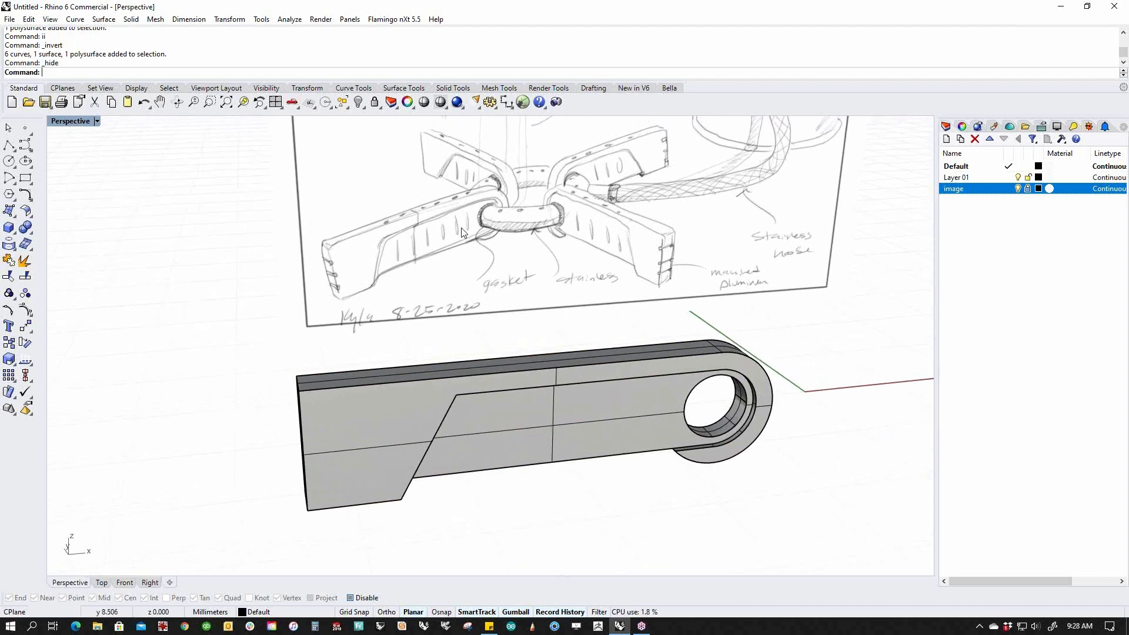
{"action": "mouse_move", "coordinate": [624, 502]}
{"action": "right_mouse_down", "text": "shift"}
{"action": "mouse_move", "coordinate": [608, 512]}
{"action": "mouse_move", "coordinate": [558, 472]}
{"action": "right_mouse_up", "text": "shift"}
{"action": "type", "text": "f"}
{"action": "key", "text": "Return"}
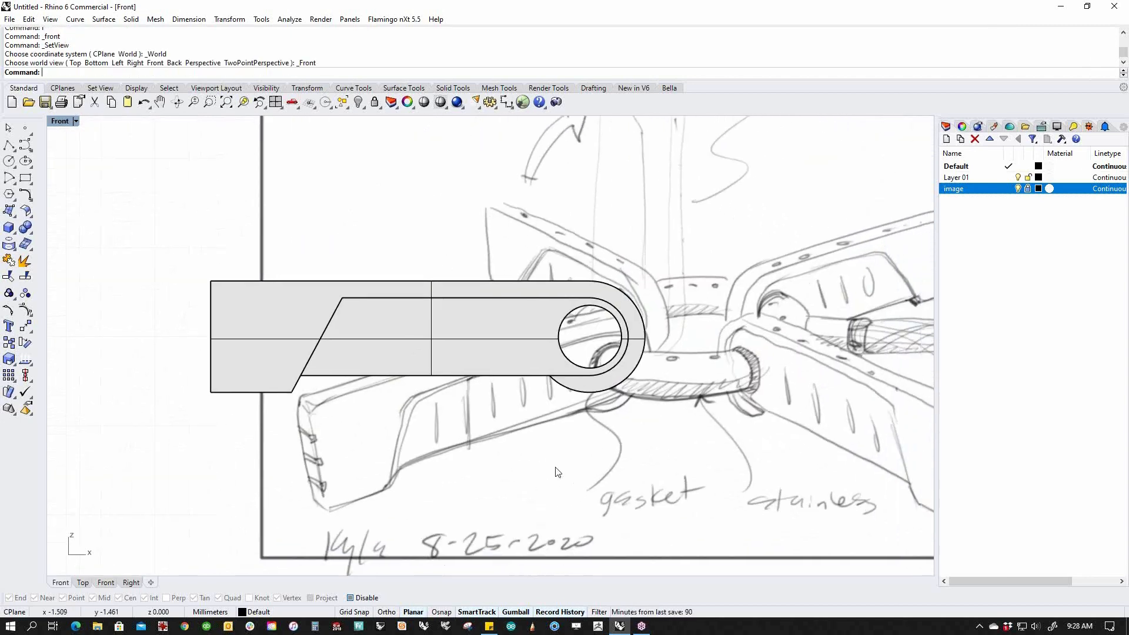
Start a polyline on the bar with Ortho on, cancel it, and return to Perspective.
{"action": "left_click", "coordinate": [9, 145]}
{"action": "left_click", "coordinate": [351, 311]}
{"action": "key", "text": "F8"}
{"action": "right_click", "coordinate": [352, 358]}
{"action": "right_click", "coordinate": [352, 361]}
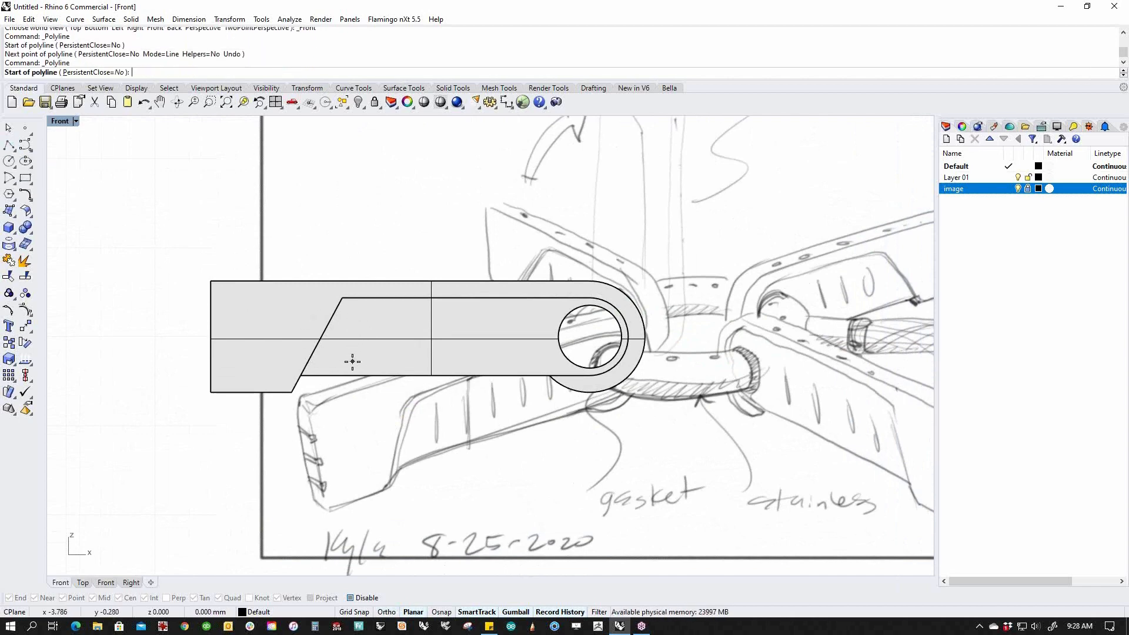
{"action": "type", "text": "p"}
{"action": "key", "text": "Return"}
{"action": "key", "text": "Escape"}
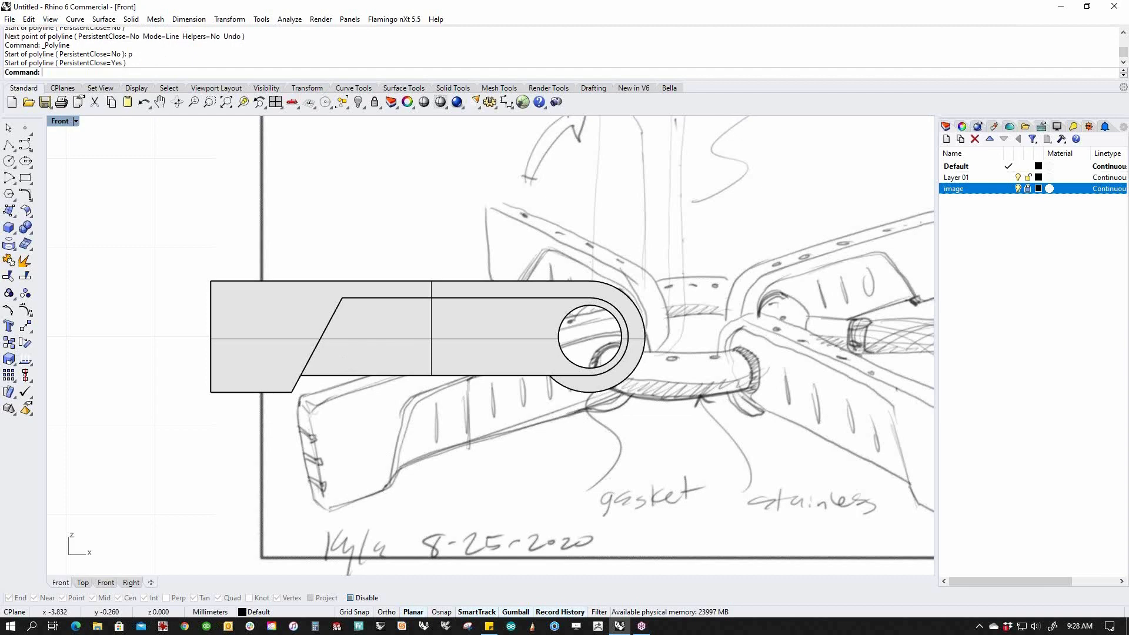
{"action": "type", "text": "p"}
{"action": "key", "text": "Return"}
{"action": "scroll", "coordinate": [317, 388], "scroll_direction": "up", "scroll_amount": 3}
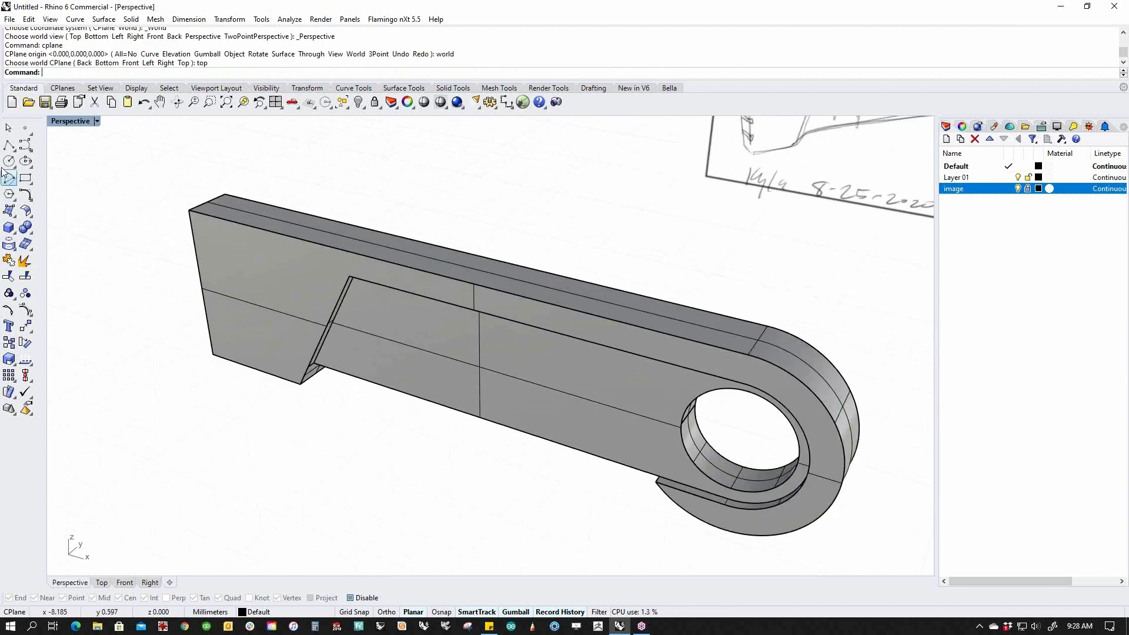
Draw a vertical line across the bar and move it to the notch's top corner.
{"action": "left_click", "coordinate": [8, 147]}
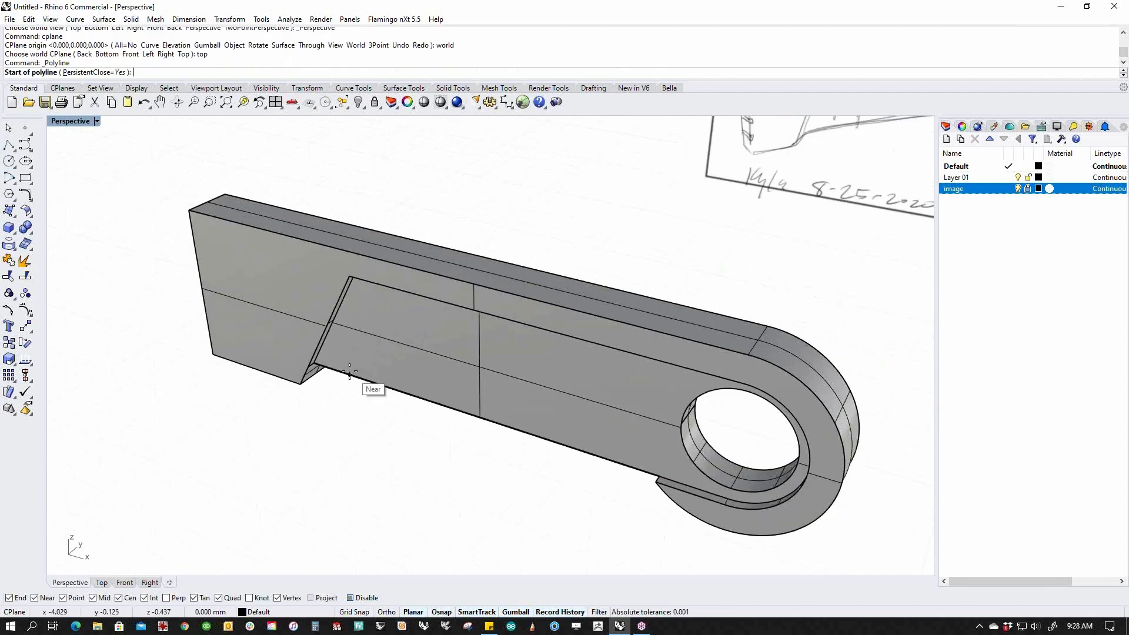
{"action": "left_click", "coordinate": [349, 374]}
{"action": "key", "text": "F8"}
{"action": "type", "text": "f"}
{"action": "key", "text": "Return"}
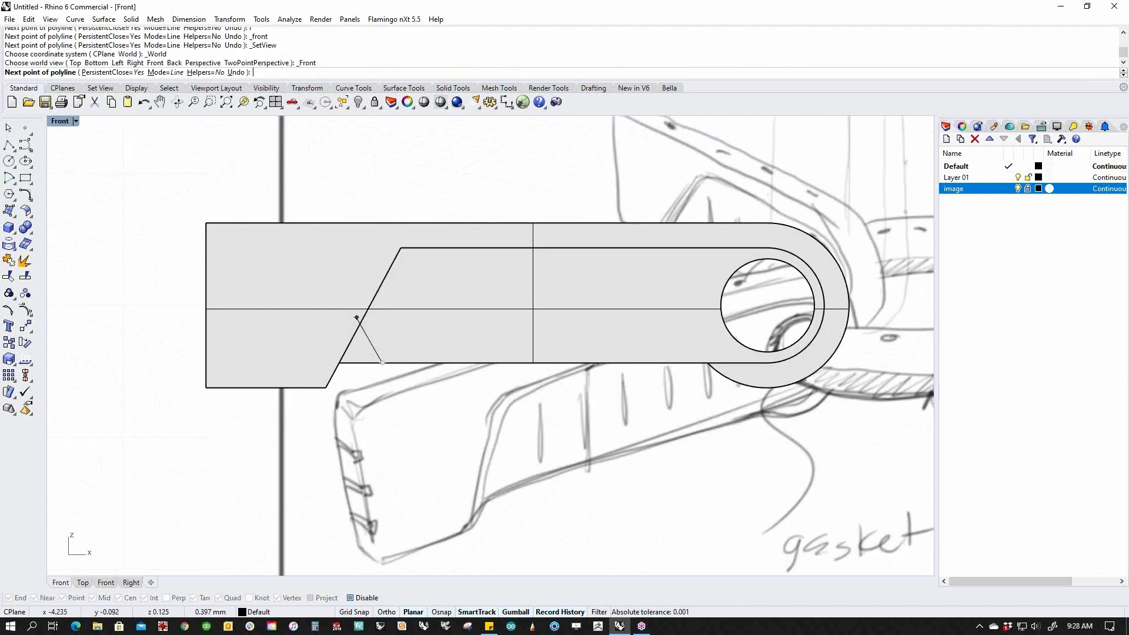
{"action": "left_click", "coordinate": [391, 274], "text": "shift"}
{"action": "key", "text": "Return"}
{"action": "left_click_drag", "start_coordinate": [374, 403], "coordinate": [410, 266]}
{"action": "left_click_drag", "start_coordinate": [382, 318], "coordinate": [406, 307]}
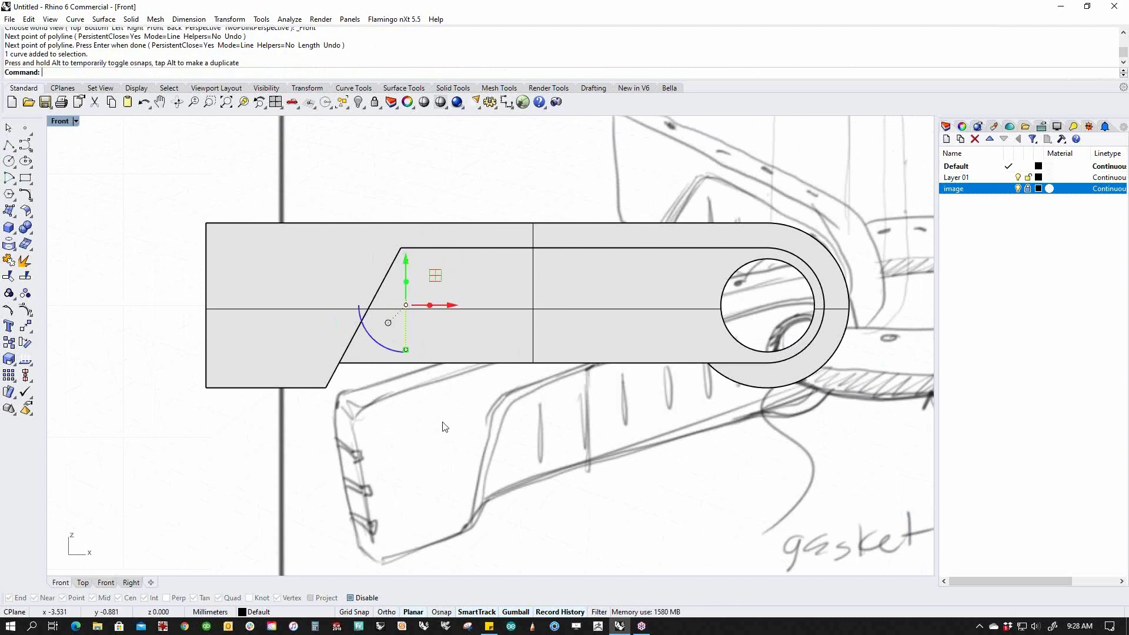
Pipe the line into a round-capped solid at the default radius, then select the pipe.
{"action": "mouse_move", "coordinate": [16, 235]}
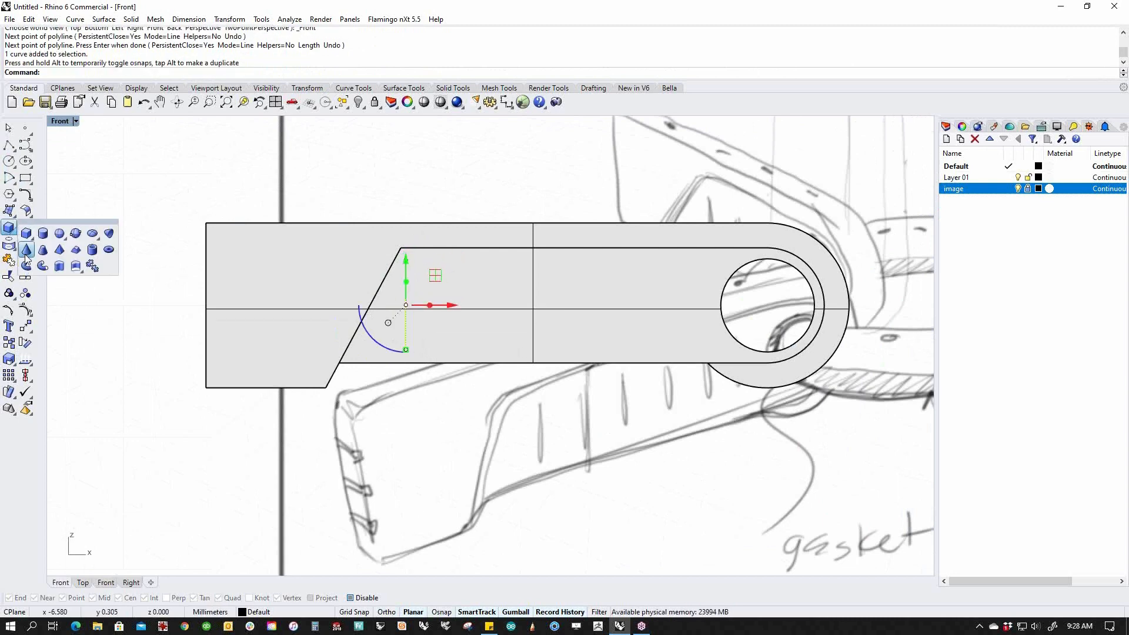
{"action": "left_click", "coordinate": [43, 266]}
{"action": "scroll", "coordinate": [398, 350], "scroll_direction": "up", "scroll_amount": 4}
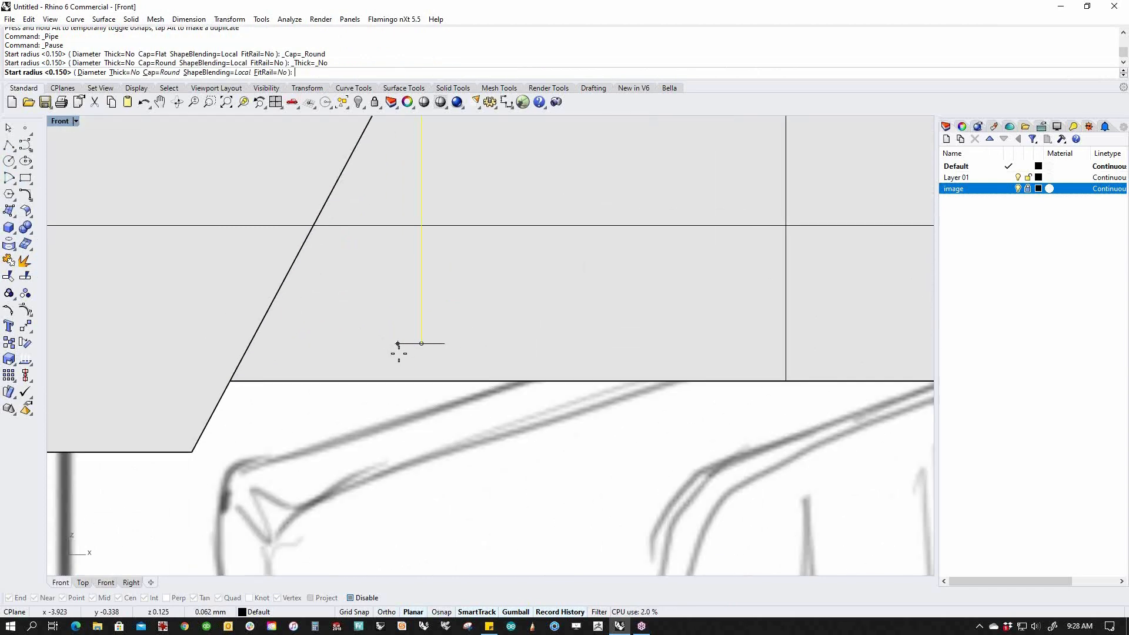
{"action": "key", "text": "Return"}
{"action": "key", "text": "Return"}
{"action": "key", "text": "Return"}
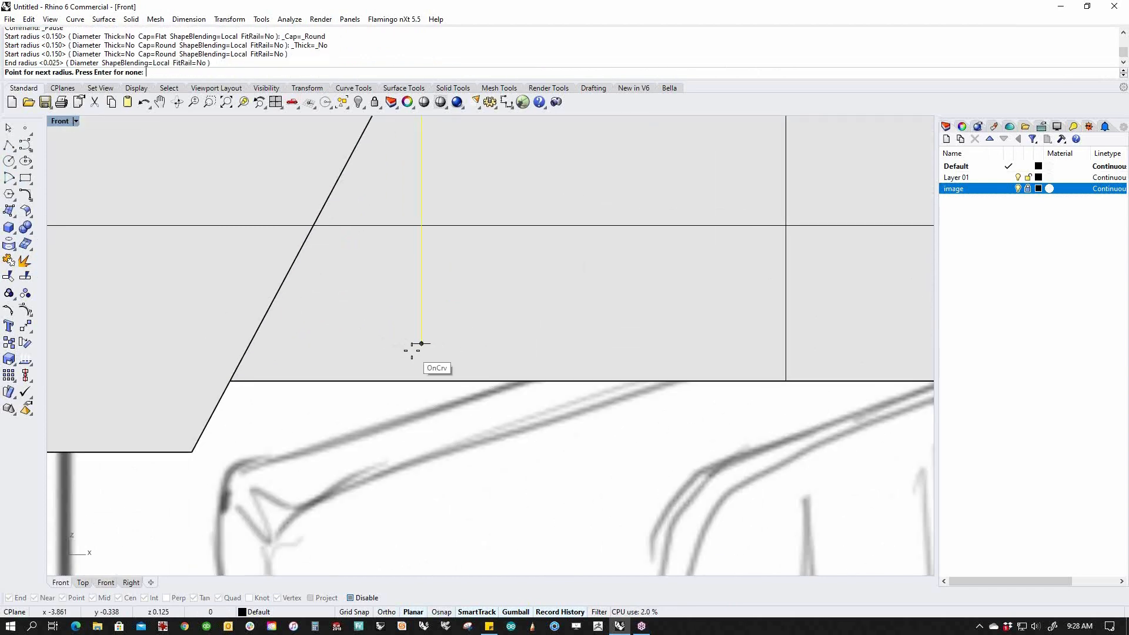
{"action": "scroll", "coordinate": [411, 377], "scroll_direction": "down", "scroll_amount": 3}
{"action": "right_click_drag", "start_coordinate": [409, 373], "coordinate": [386, 395]}
{"action": "right_click_drag", "start_coordinate": [459, 456], "coordinate": [386, 441]}
{"action": "left_click", "coordinate": [385, 440]}
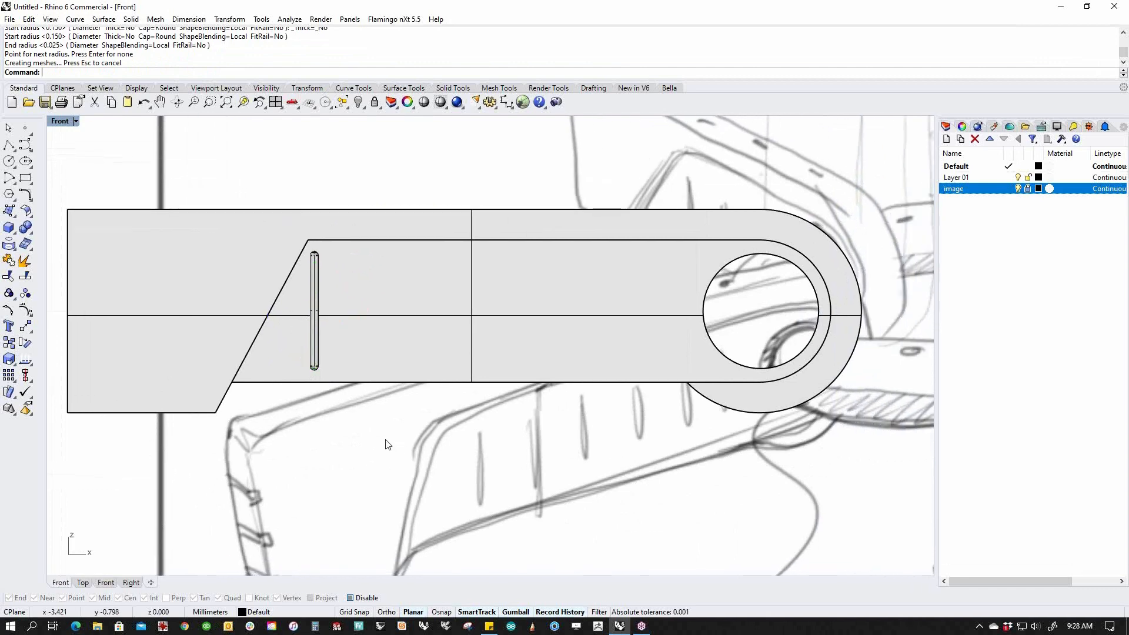
{"action": "left_click", "coordinate": [317, 359]}
Alt-drag copies of the pipe along X to make seven slots, then window-select them all.
{"action": "left_click", "coordinate": [353, 390]}
{"action": "left_click_drag", "start_coordinate": [355, 313], "coordinate": [660, 310]}
{"action": "key", "text": "alt"}
{"action": "key", "text": "alt"}
{"action": "key", "text": "alt"}
{"action": "left_click", "coordinate": [639, 445]}
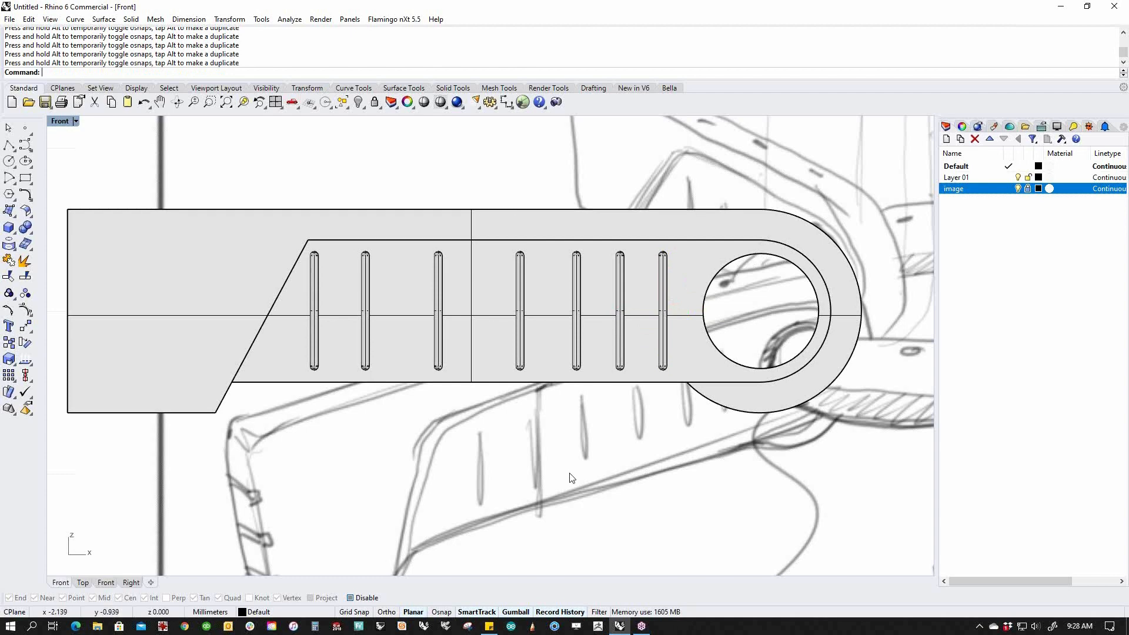
{"action": "left_click_drag", "start_coordinate": [290, 459], "coordinate": [678, 221]}
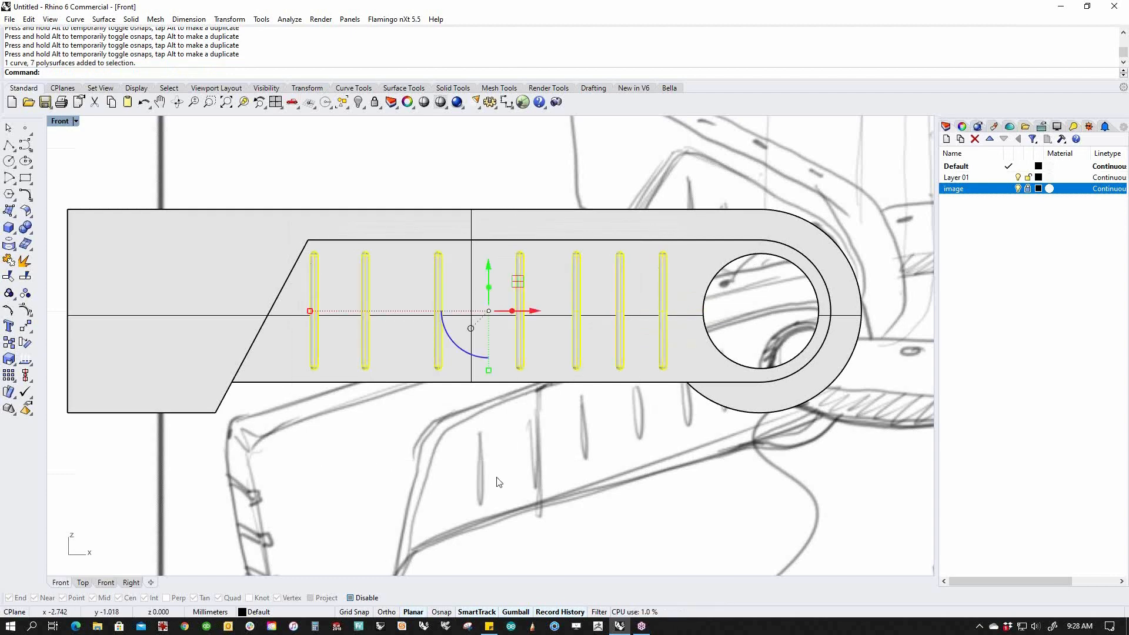
Try Distribute along XAxis on the slots, undo it, and purge their history.
{"action": "type", "text": "Distribu"}
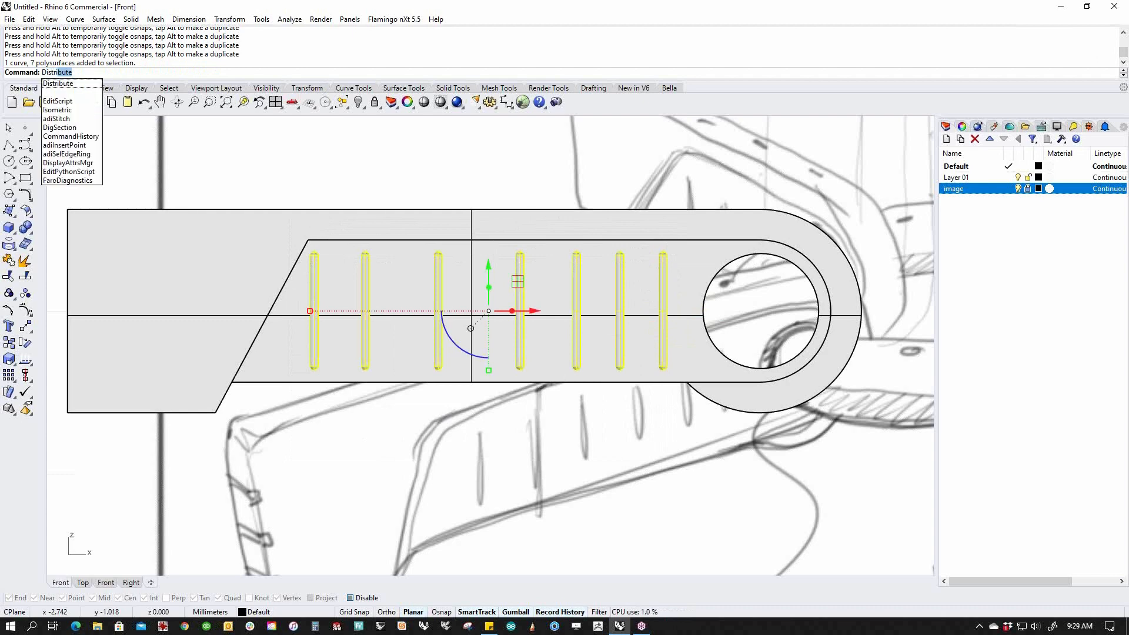
{"action": "type", "text": "te"}
{"action": "key", "text": "Return"}
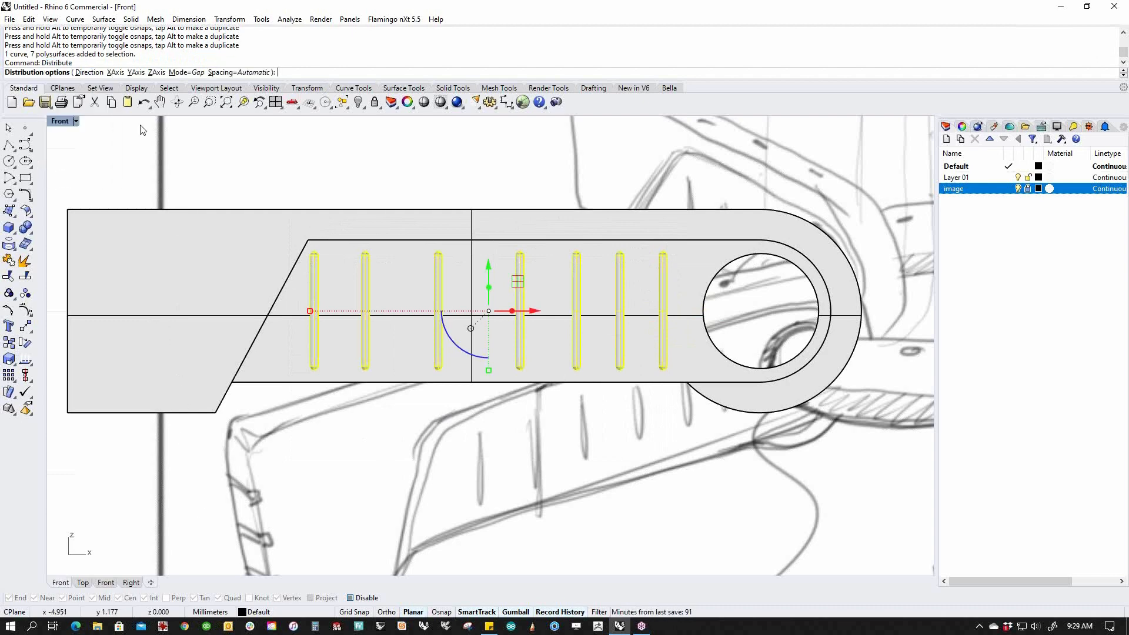
{"action": "left_click", "coordinate": [116, 72]}
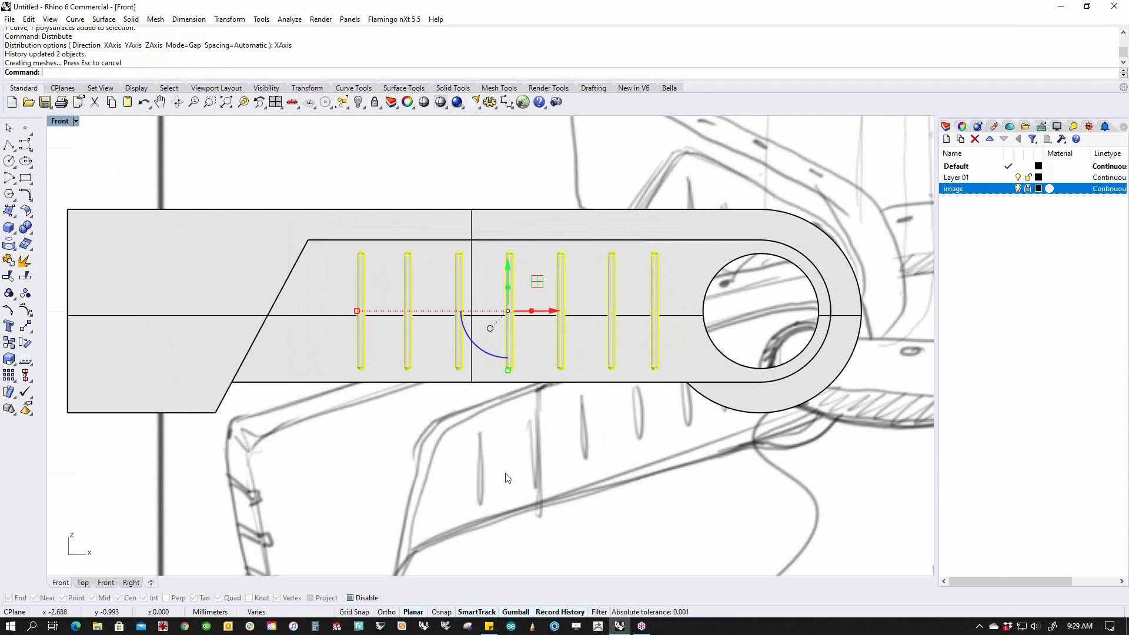
{"action": "key", "text": "ctrl+z"}
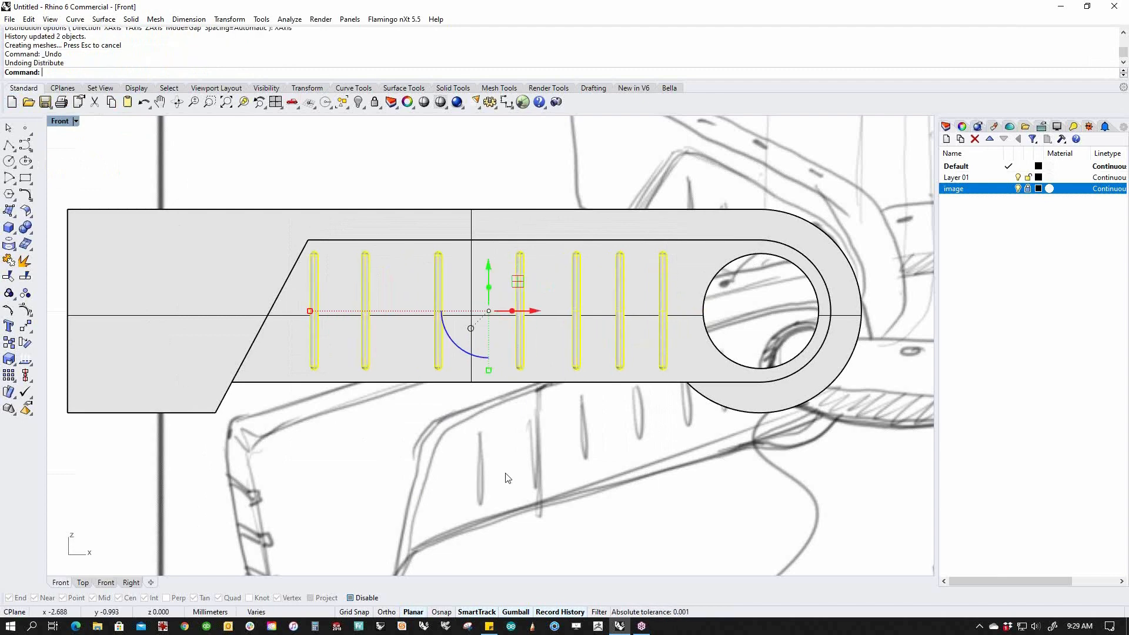
{"action": "type", "text": "hp"}
{"action": "key", "text": "Return"}
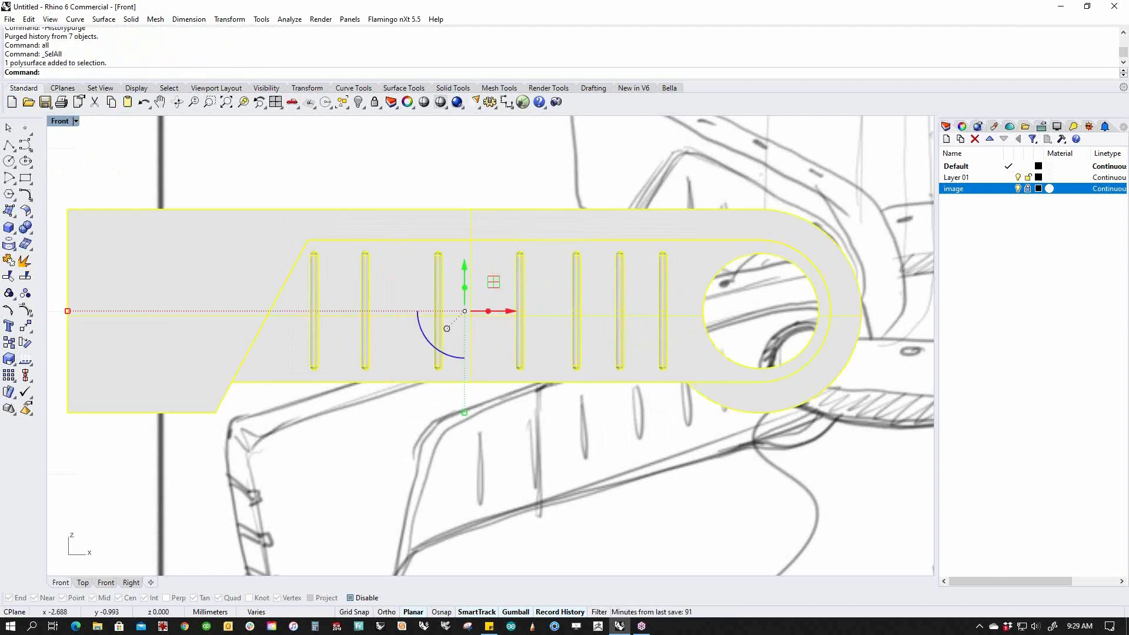
Window-select the slots again and Distribute them evenly along XAxis.
{"action": "left_click", "coordinate": [496, 494]}
{"action": "left_click_drag", "start_coordinate": [276, 434], "coordinate": [691, 234]}
{"action": "type", "text": "Distribute"}
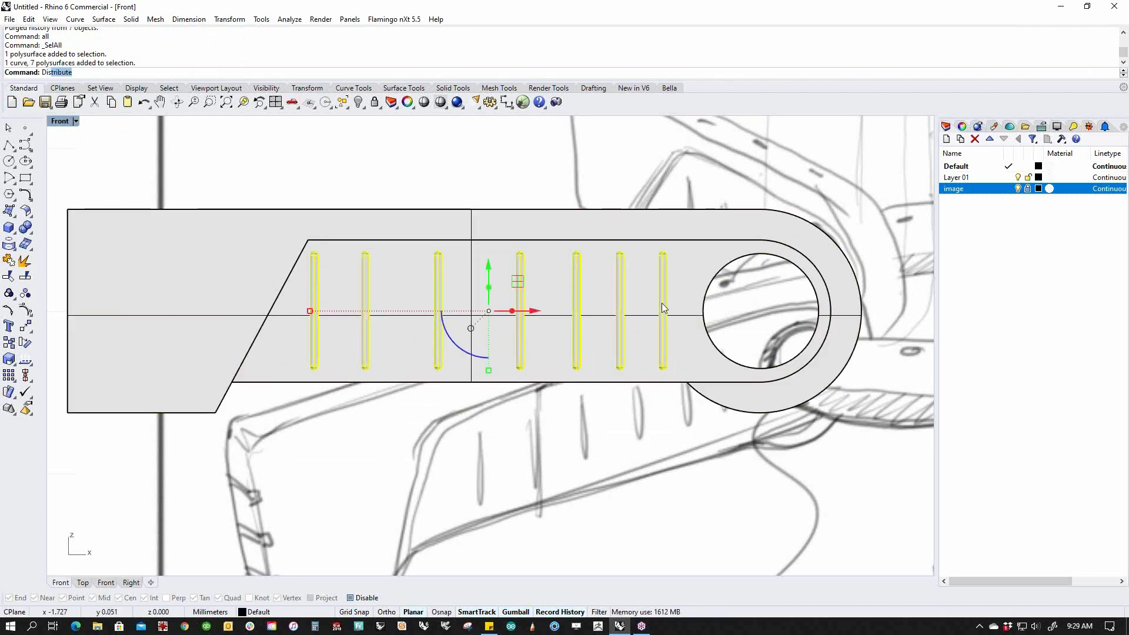
{"action": "key", "text": "Return"}
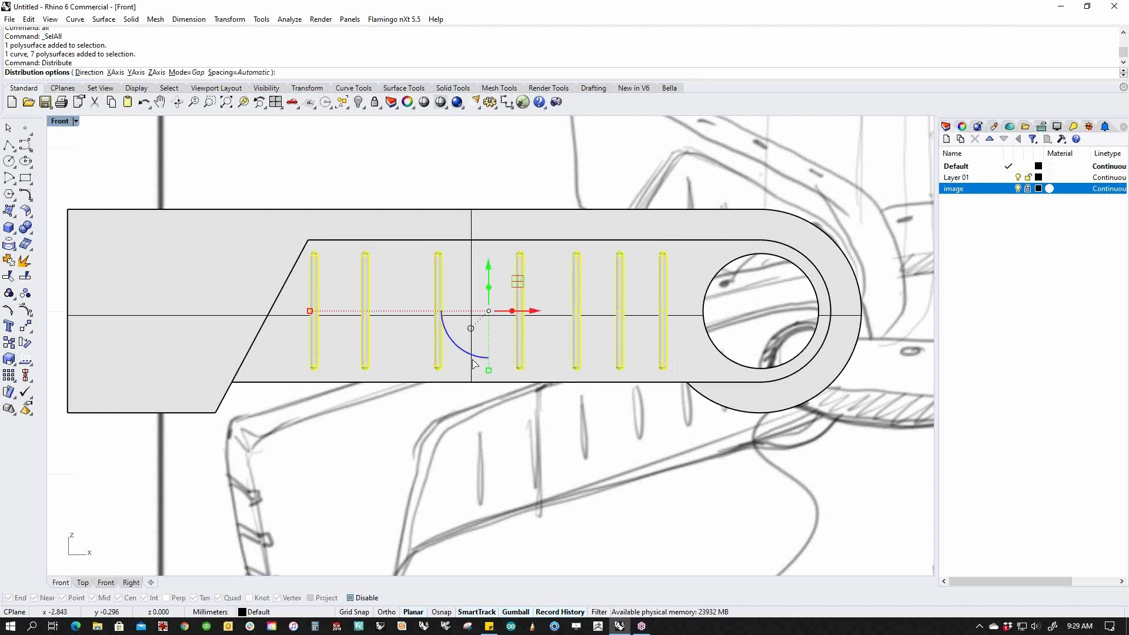
{"action": "left_click", "coordinate": [115, 73]}
{"action": "key", "text": "Return"}
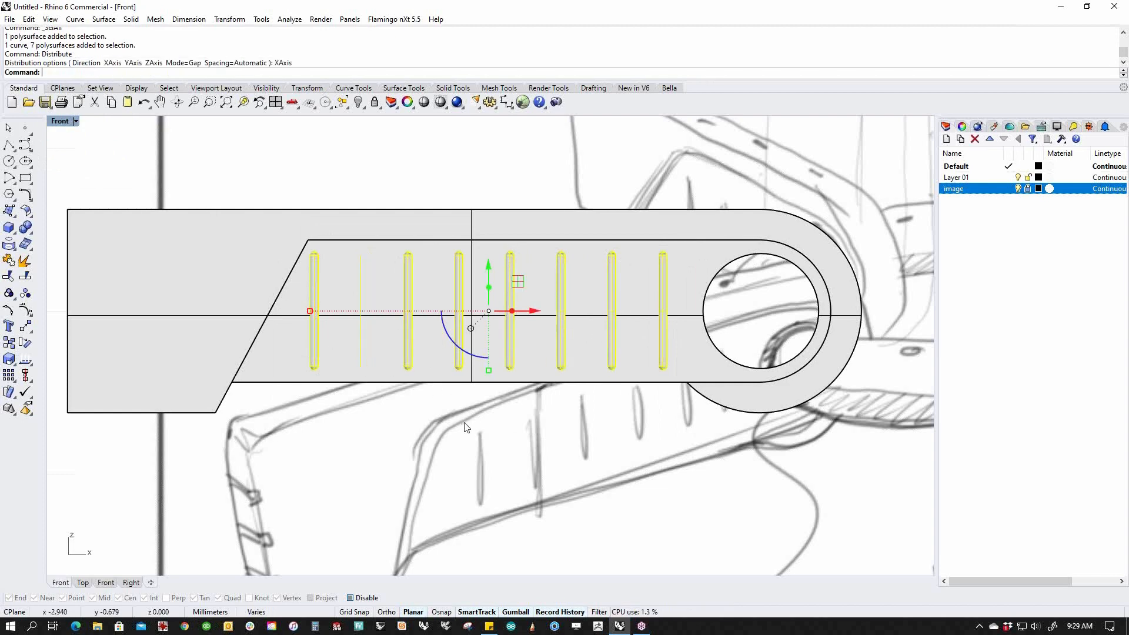
{"action": "left_click", "coordinate": [422, 432]}
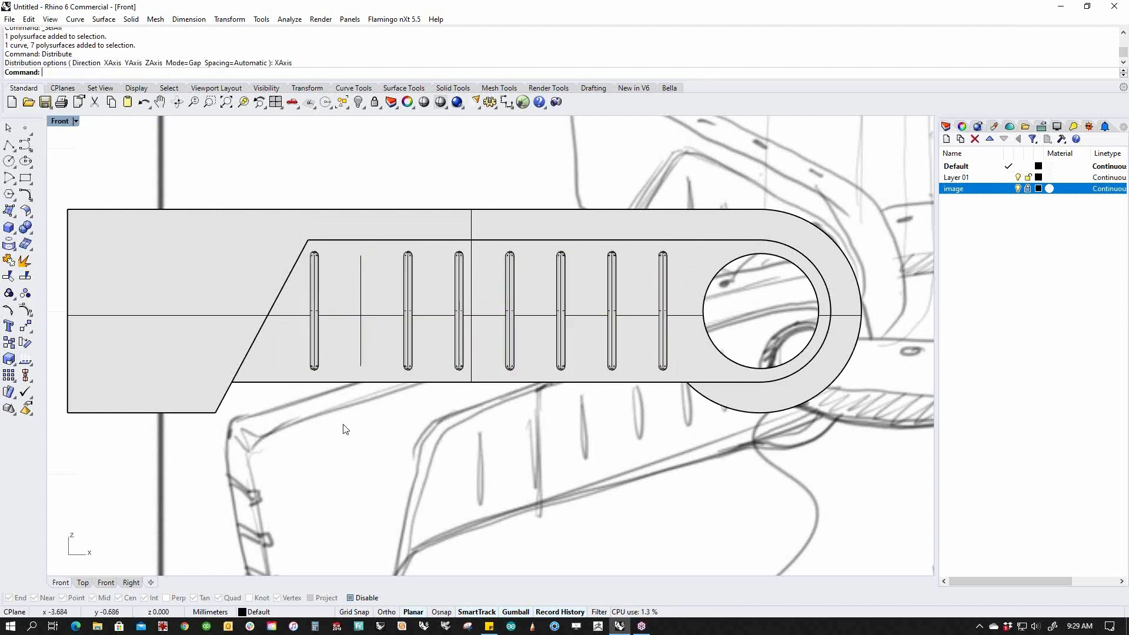
Undo, delete the stray curve, and redistribute the seven slots evenly along XAxis.
{"action": "key", "text": "ctrl+z"}
{"action": "type", "text": "cc"}
{"action": "key", "text": "Return"}
{"action": "key", "text": "Delete"}
{"action": "left_click_drag", "start_coordinate": [289, 461], "coordinate": [679, 189]}
{"action": "type", "text": "cc"}
{"action": "key", "text": "Return"}
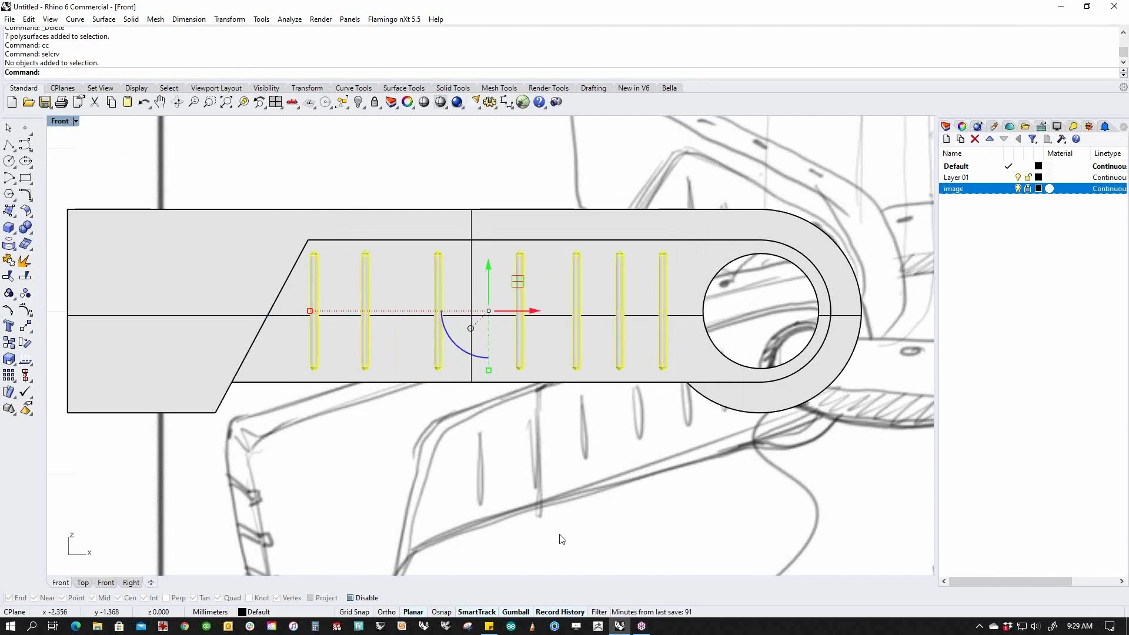
{"action": "type", "text": "Distrib"}
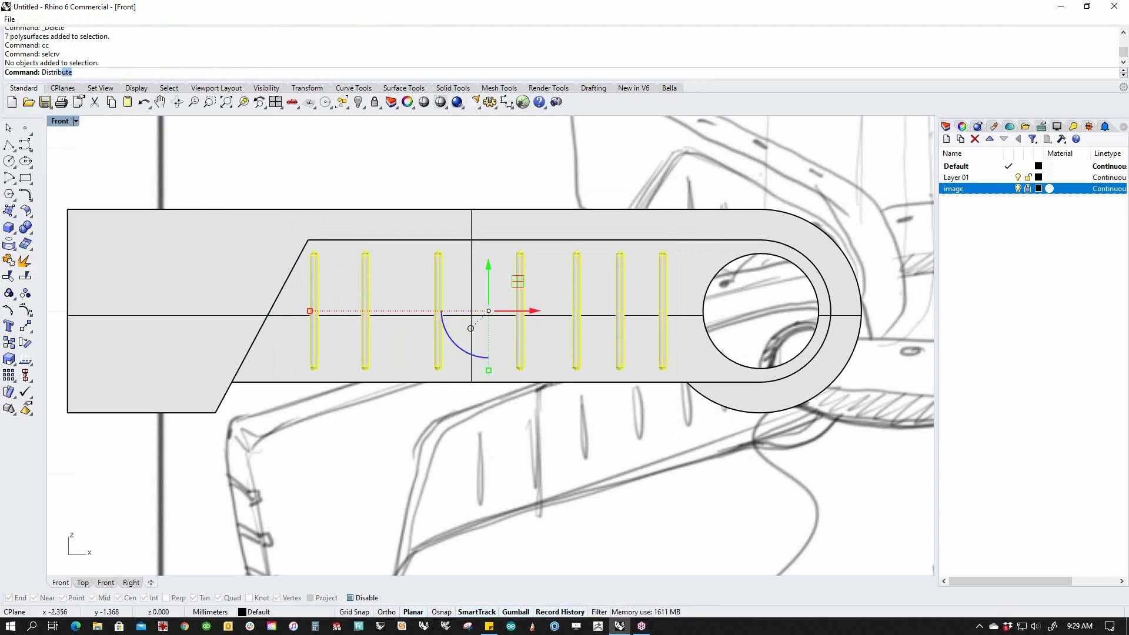
{"action": "key", "text": "Return"}
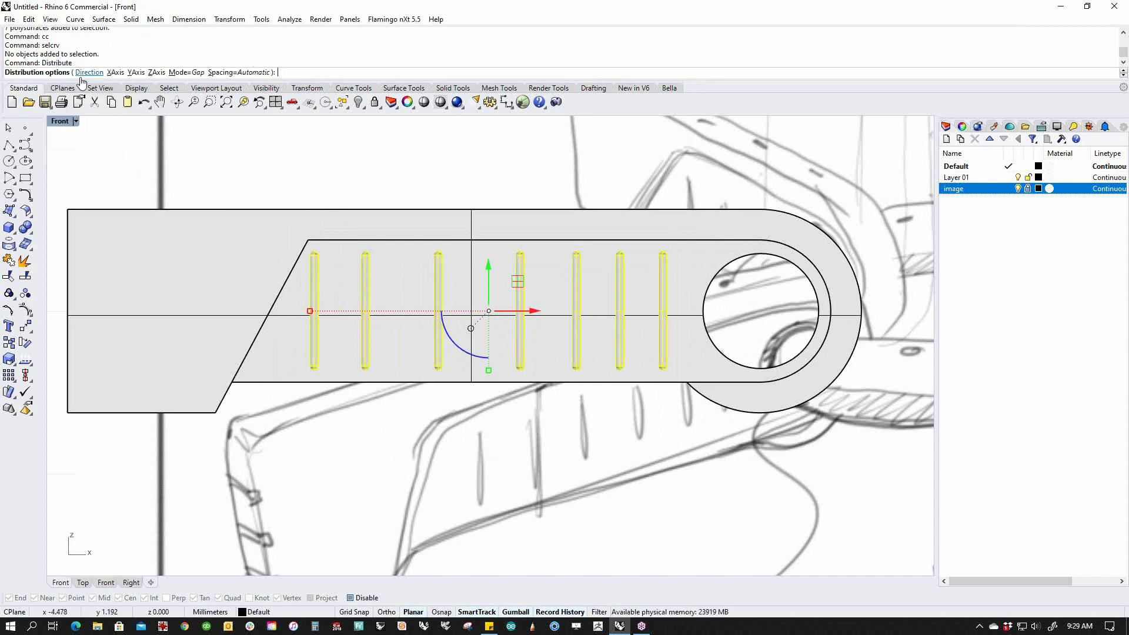
{"action": "left_click", "coordinate": [111, 72]}
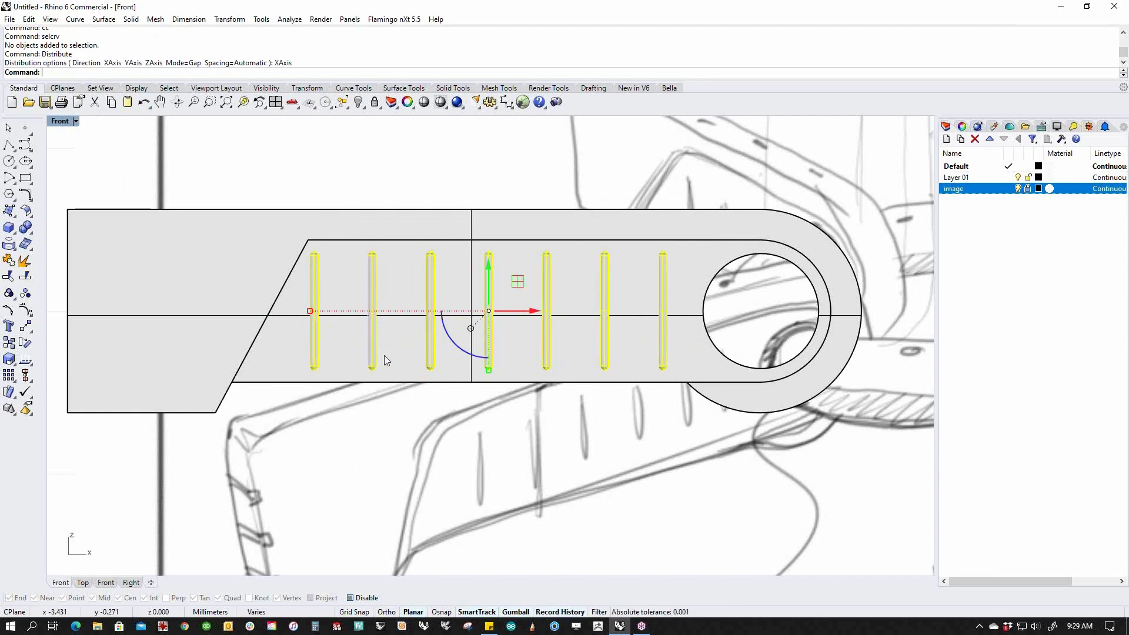
Reselect the seven slot solids in a tilted Perspective view.
{"action": "left_click", "coordinate": [498, 477]}
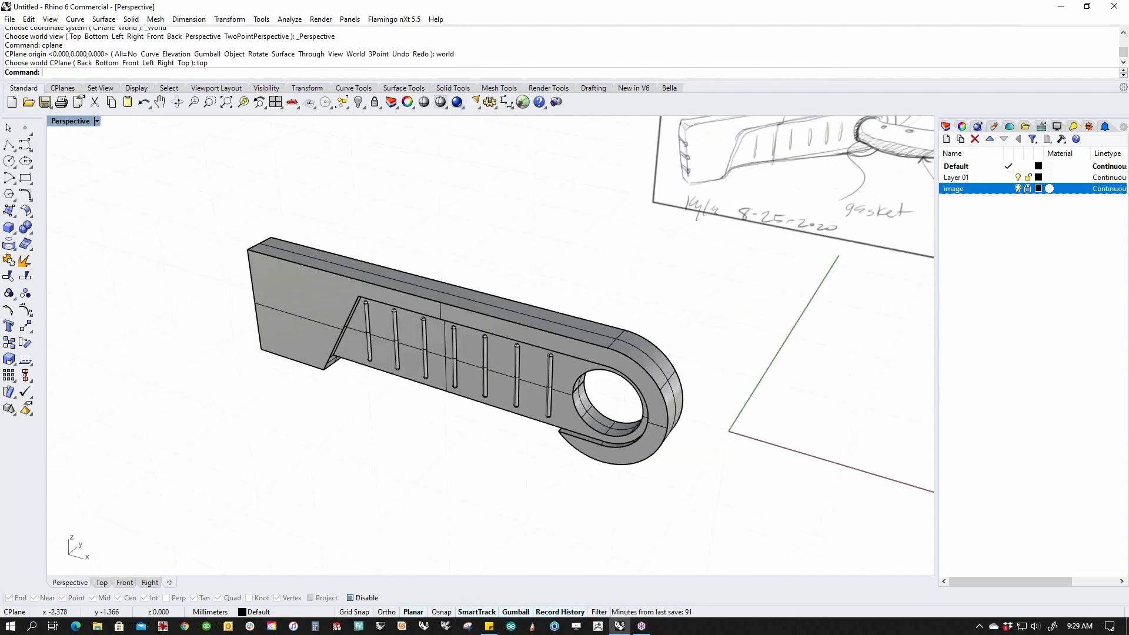
{"action": "mouse_move", "coordinate": [511, 474]}
{"action": "right_mouse_down"}
{"action": "mouse_move", "coordinate": [365, 470]}
{"action": "mouse_move", "coordinate": [541, 459]}
{"action": "right_mouse_up"}
{"action": "mouse_move", "coordinate": [330, 434]}
{"action": "left_mouse_down"}
{"action": "mouse_move", "coordinate": [385, 414]}
{"action": "mouse_move", "coordinate": [577, 291]}
{"action": "left_mouse_up"}
{"action": "right_click_drag", "start_coordinate": [589, 446], "coordinate": [511, 471]}
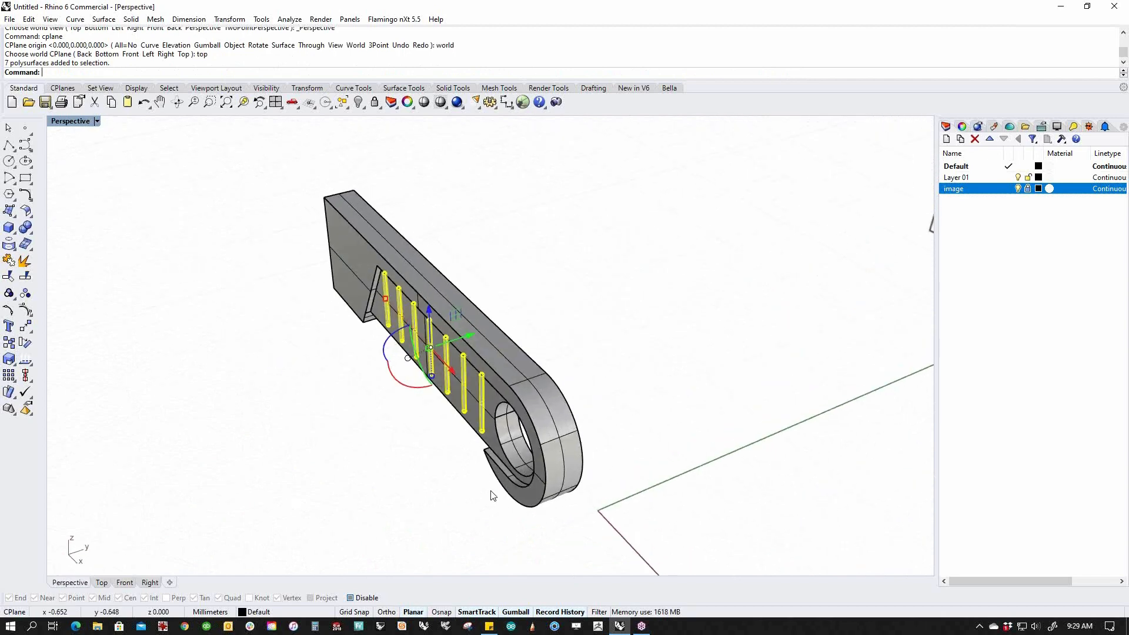
Mirror the seven slots across the arm's centreline to the opposite face.
{"action": "type", "text": "M"}
{"action": "key", "text": "Return"}
{"action": "left_click", "coordinate": [339, 194], "text": "alt"}
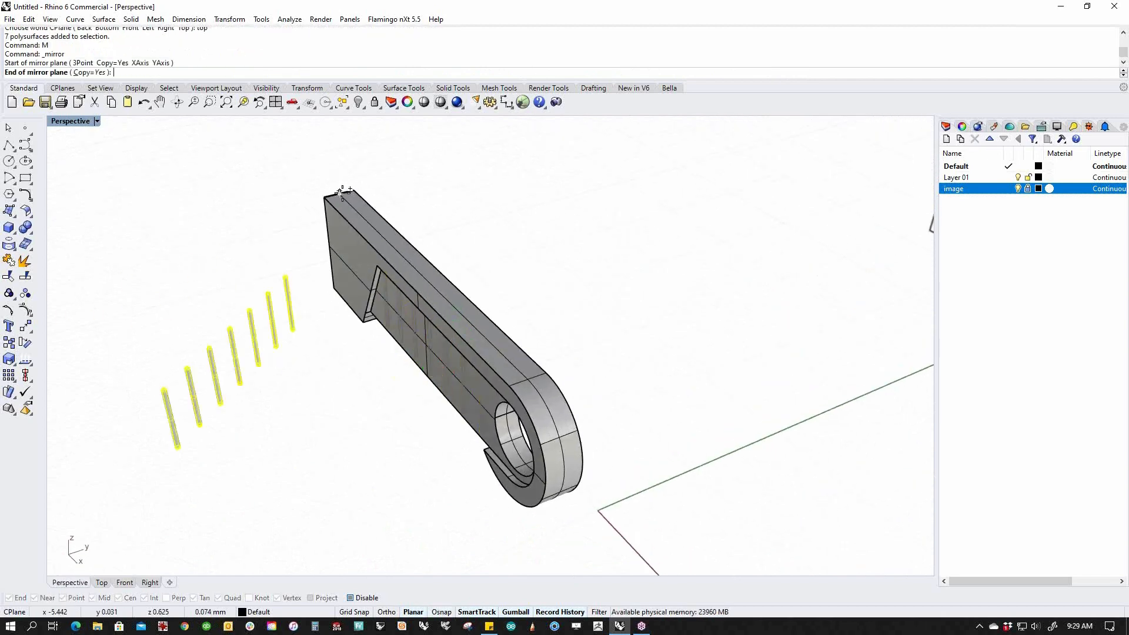
{"action": "left_click", "coordinate": [397, 252], "text": "shift"}
{"action": "right_click_drag", "start_coordinate": [634, 419], "coordinate": [426, 403]}
Boolean-union all fourteen slots with the main body, then view from Front.
{"action": "left_click_drag", "start_coordinate": [343, 172], "coordinate": [675, 411]}
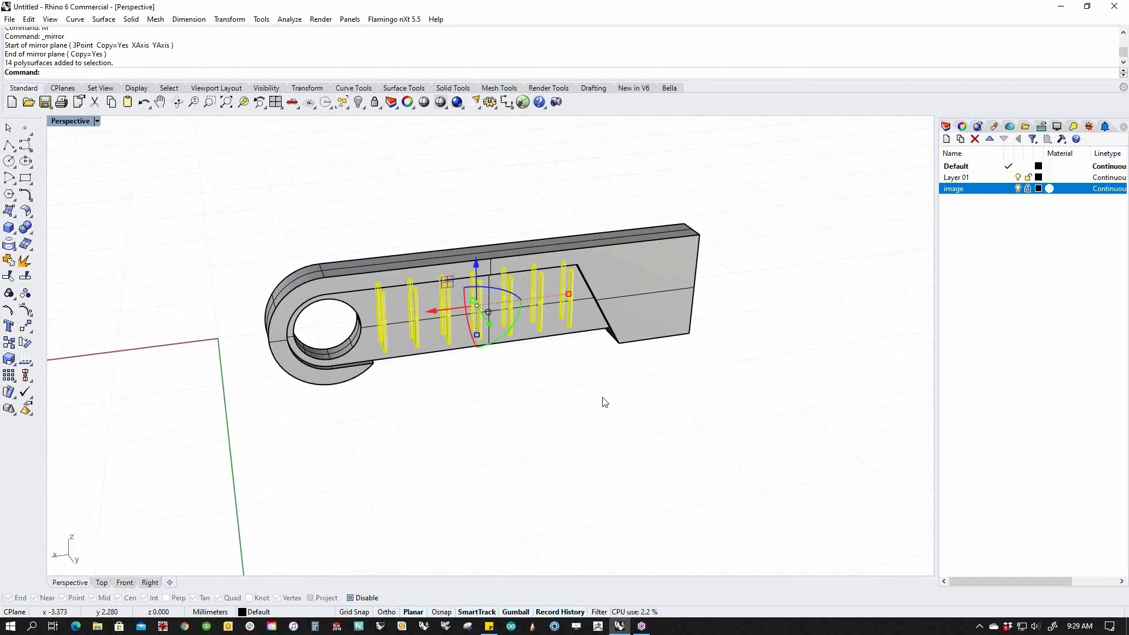
{"action": "left_click", "coordinate": [575, 336], "text": "shift"}
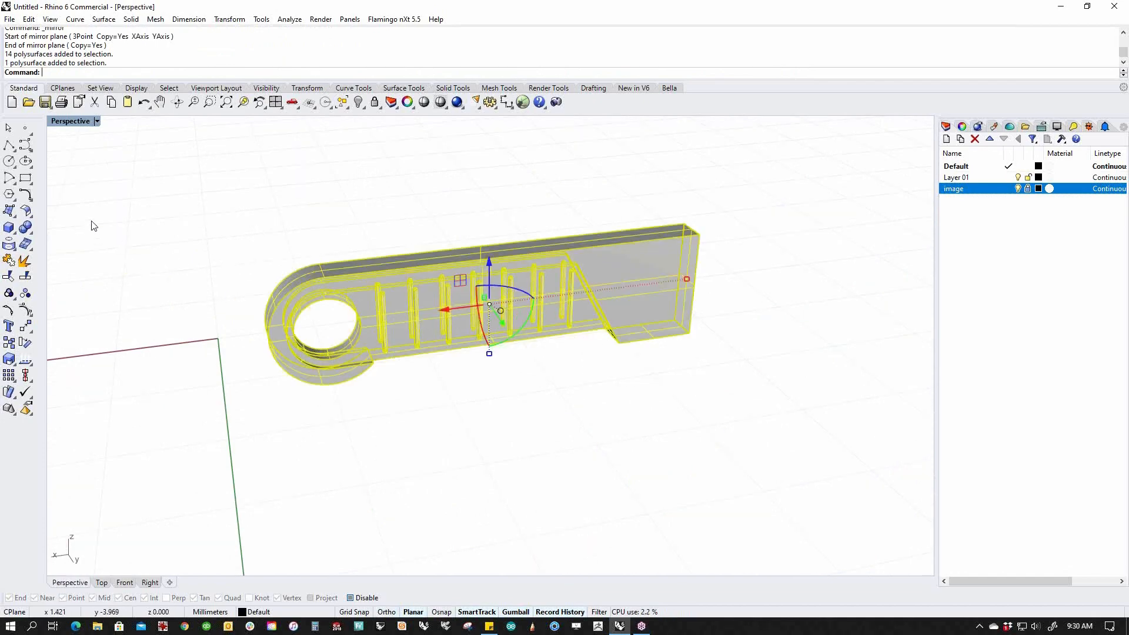
{"action": "left_click", "coordinate": [26, 229]}
{"action": "mouse_move", "coordinate": [582, 398]}
{"action": "right_mouse_down"}
{"action": "mouse_move", "coordinate": [479, 356]}
{"action": "mouse_move", "coordinate": [724, 368]}
{"action": "mouse_move", "coordinate": [612, 415]}
{"action": "mouse_move", "coordinate": [666, 477]}
{"action": "right_mouse_up"}
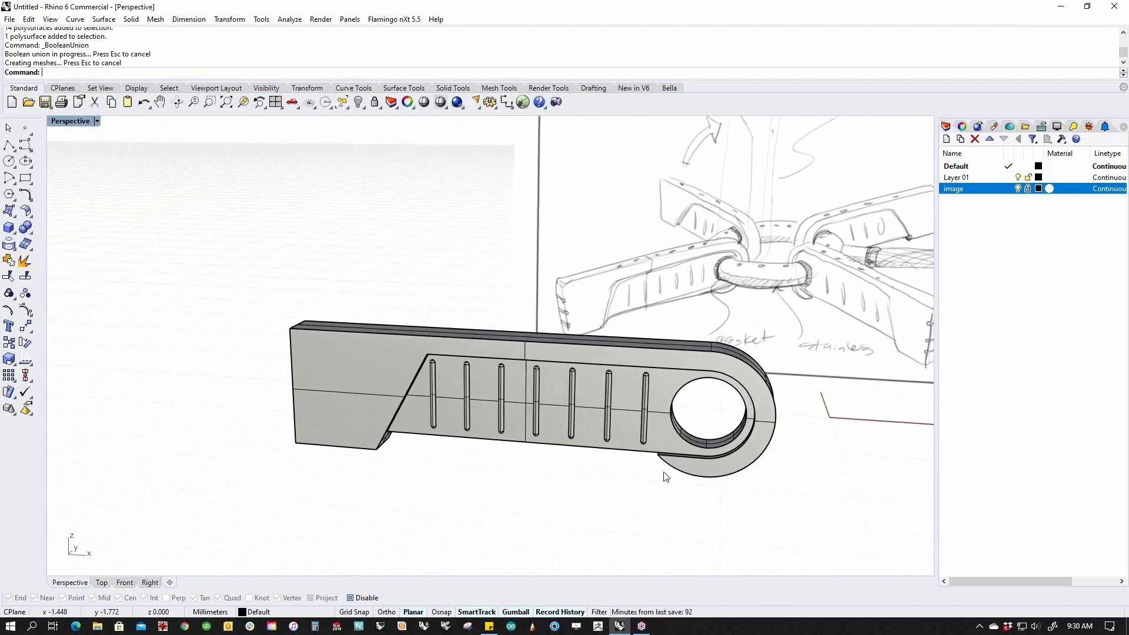
{"action": "type", "text": "f"}
{"action": "key", "text": "Return"}
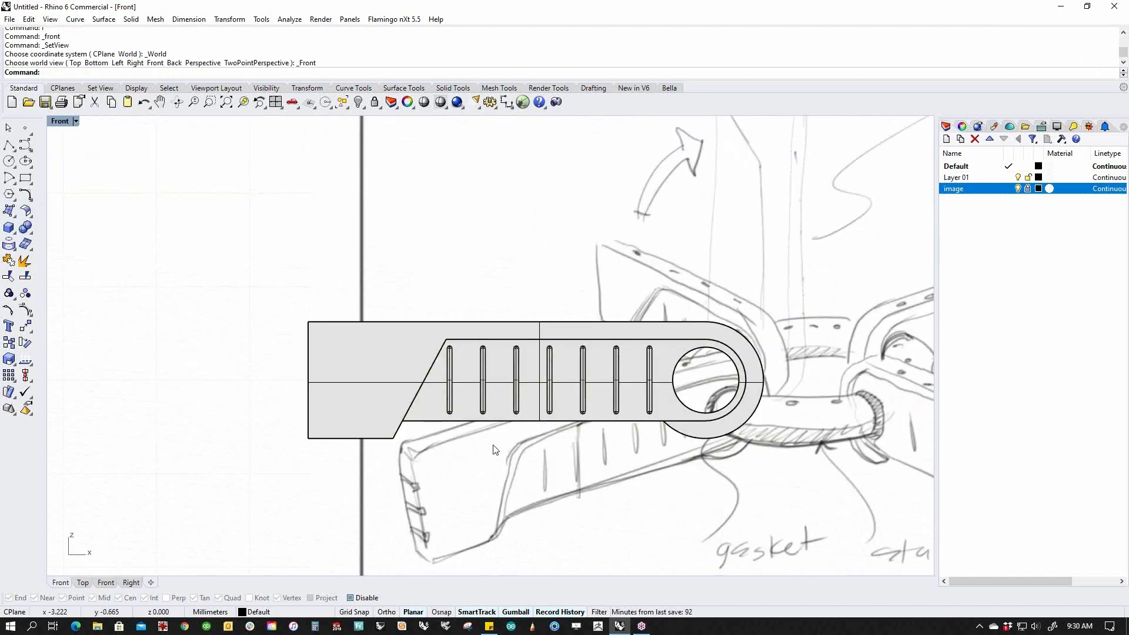
Draw a rounded rectangle beside the arm's left end with the default 0.300 corner radius.
{"action": "scroll", "coordinate": [495, 450], "scroll_direction": "up", "scroll_amount": 4}
{"action": "right_click_drag", "start_coordinate": [433, 480], "coordinate": [475, 378]}
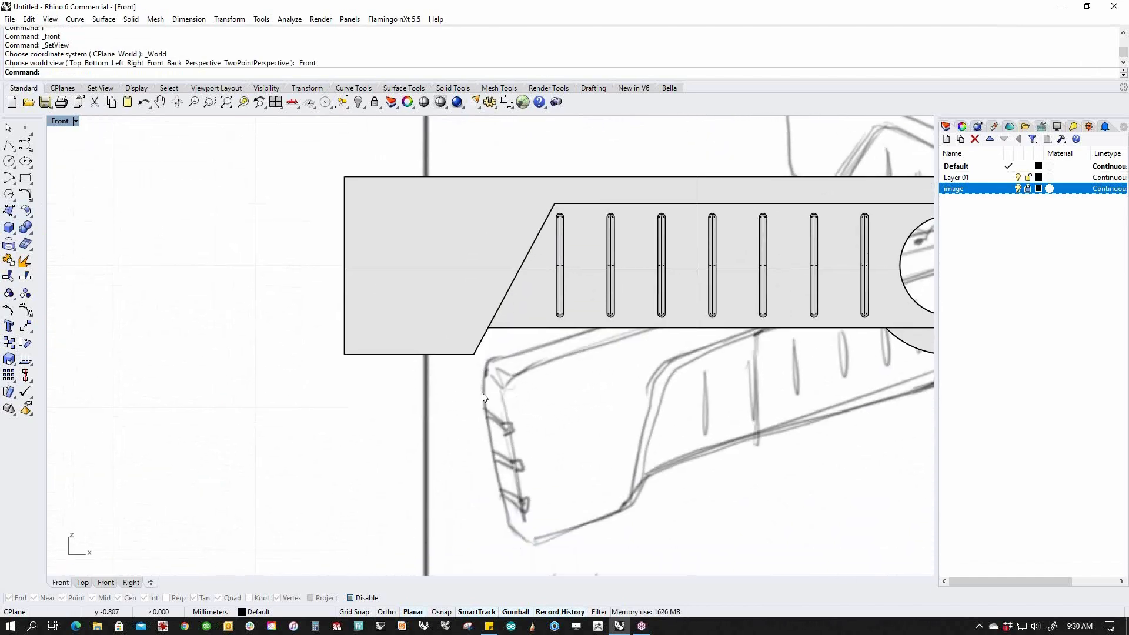
{"action": "scroll", "coordinate": [517, 435], "scroll_direction": "up", "scroll_amount": 3}
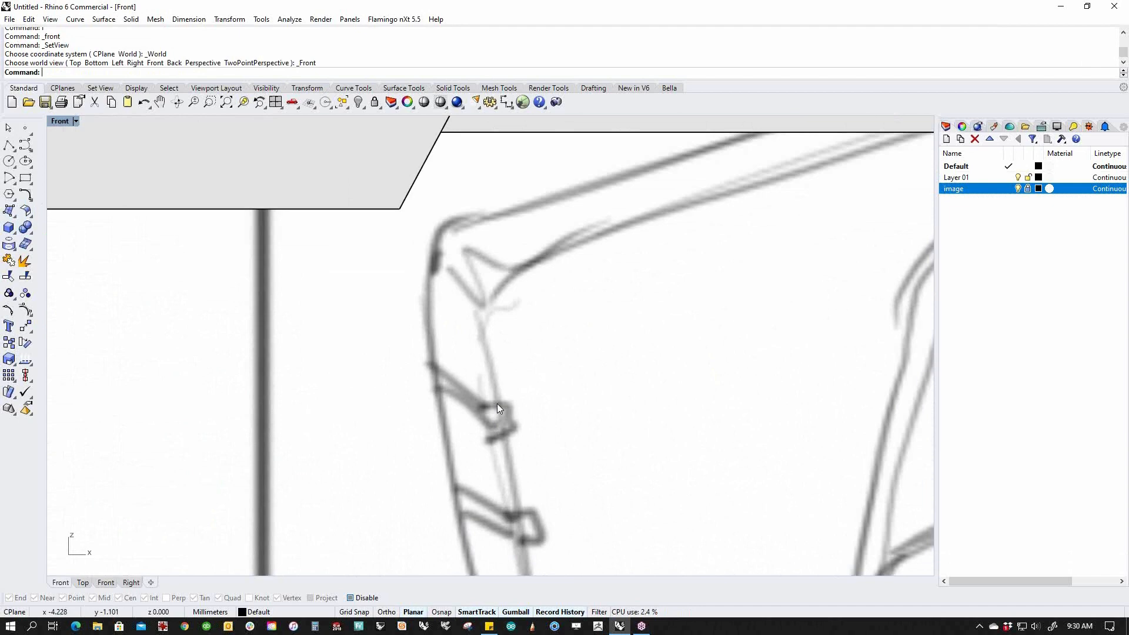
{"action": "scroll", "coordinate": [494, 406], "scroll_direction": "down", "scroll_amount": 3}
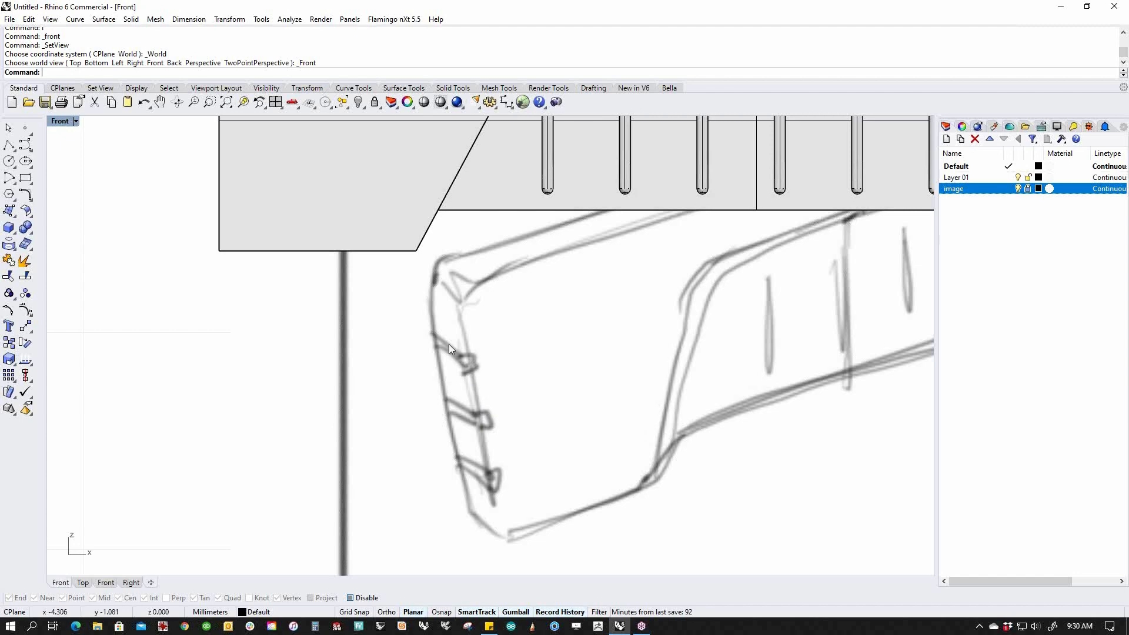
{"action": "scroll", "coordinate": [391, 371], "scroll_direction": "down", "scroll_amount": 3}
{"action": "right_click_drag", "start_coordinate": [390, 370], "coordinate": [426, 532]}
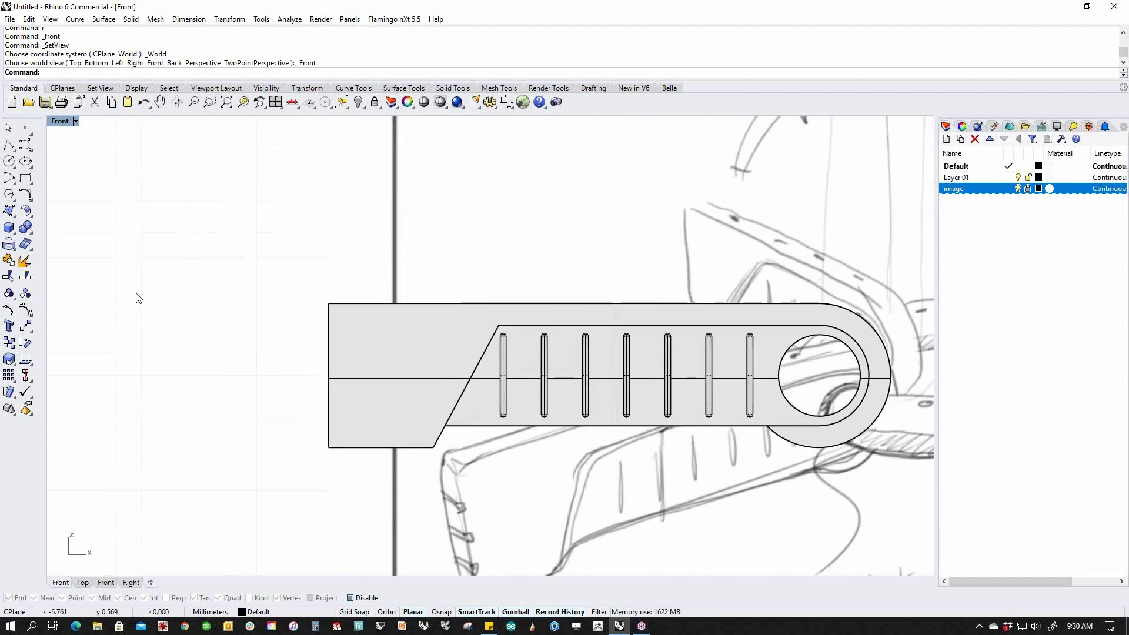
{"action": "left_click", "coordinate": [31, 184]}
{"action": "left_click", "coordinate": [43, 184]}
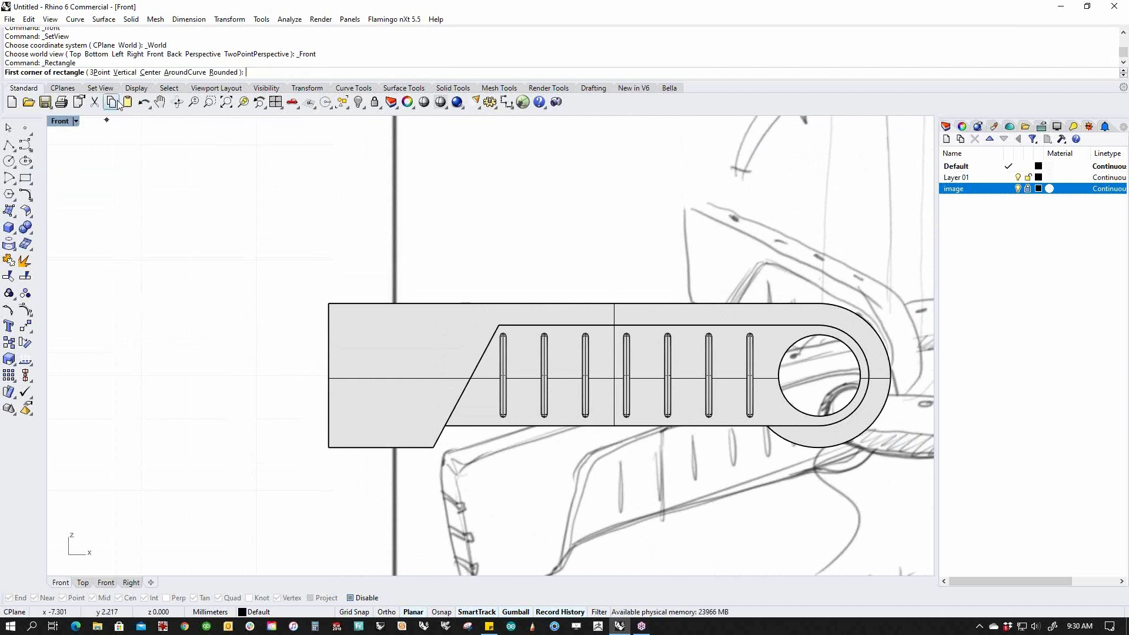
{"action": "left_click", "coordinate": [225, 72]}
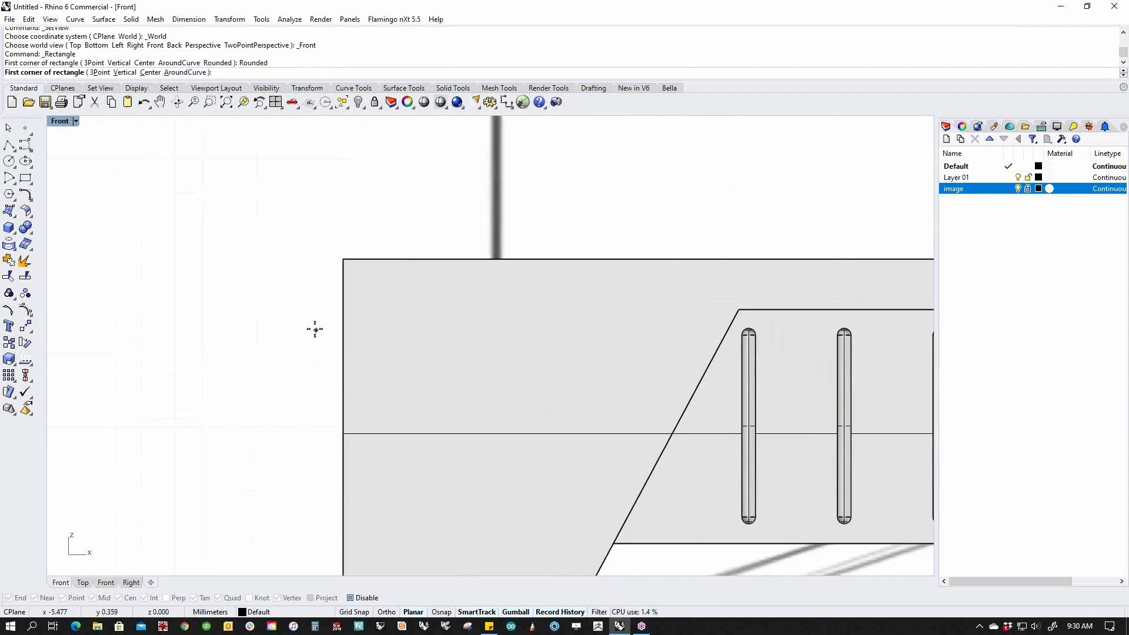
{"action": "scroll", "coordinate": [314, 328], "scroll_direction": "up", "scroll_amount": 3}
{"action": "left_click", "coordinate": [313, 325]}
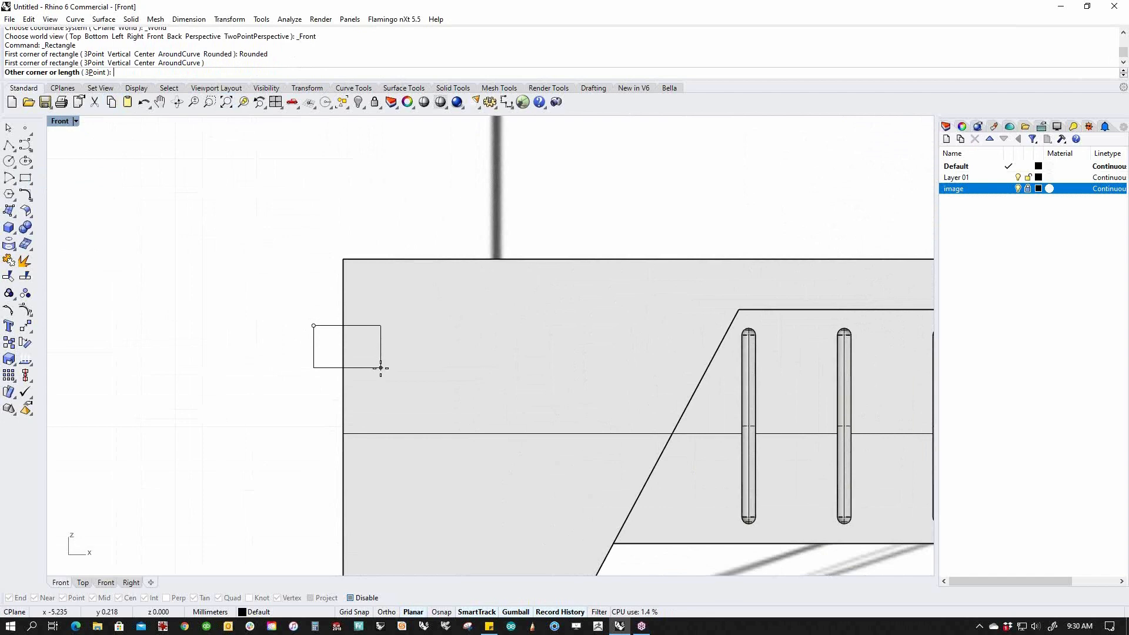
{"action": "left_click", "coordinate": [381, 368]}
{"action": "left_click", "coordinate": [376, 367]}
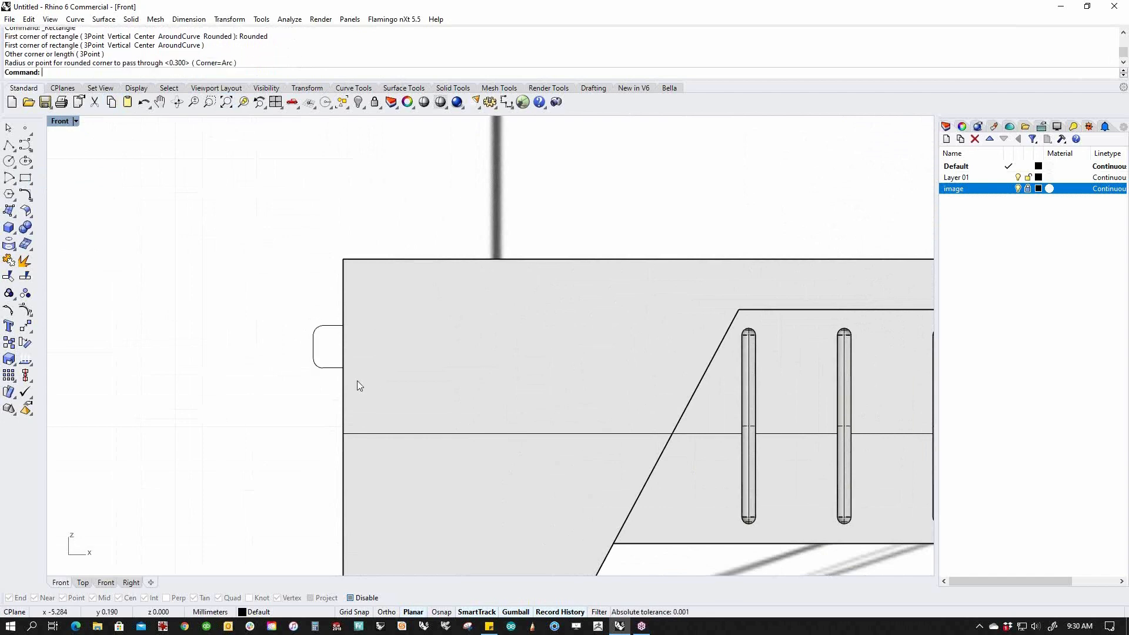
{"action": "scroll", "coordinate": [363, 382], "scroll_direction": "down", "scroll_amount": 6}
Scale the rounded rectangle to half size with the gumball.
{"action": "left_click", "coordinate": [357, 294]}
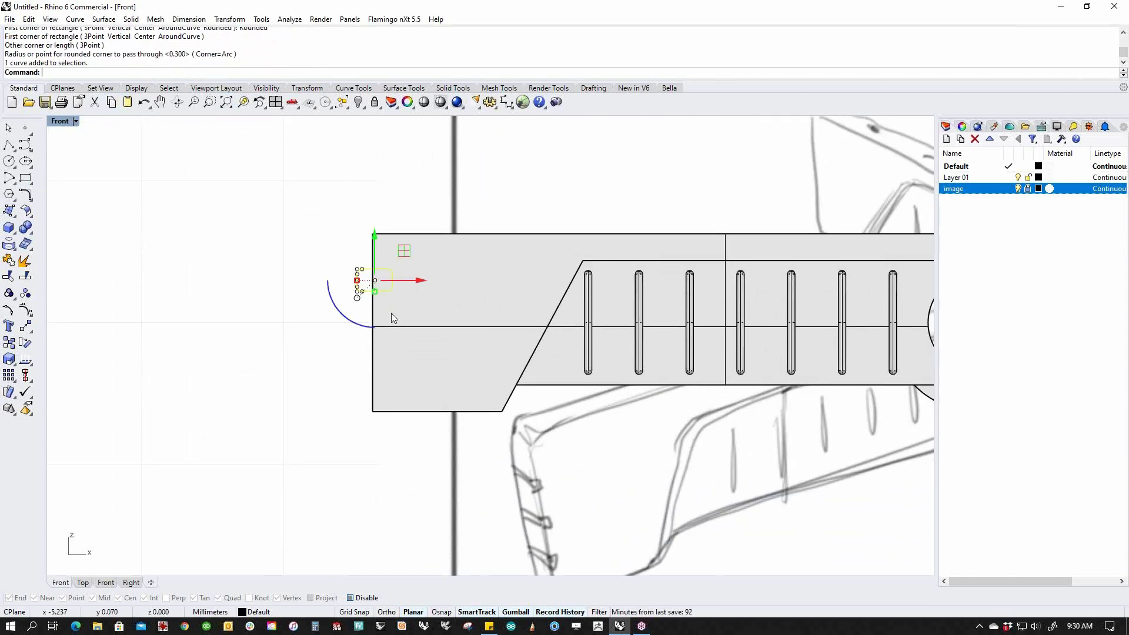
{"action": "scroll", "coordinate": [390, 320], "scroll_direction": "up", "scroll_amount": 4}
{"action": "scroll", "coordinate": [386, 310], "scroll_direction": "down", "scroll_amount": 3}
{"action": "right_click_drag", "start_coordinate": [431, 361], "coordinate": [518, 327]}
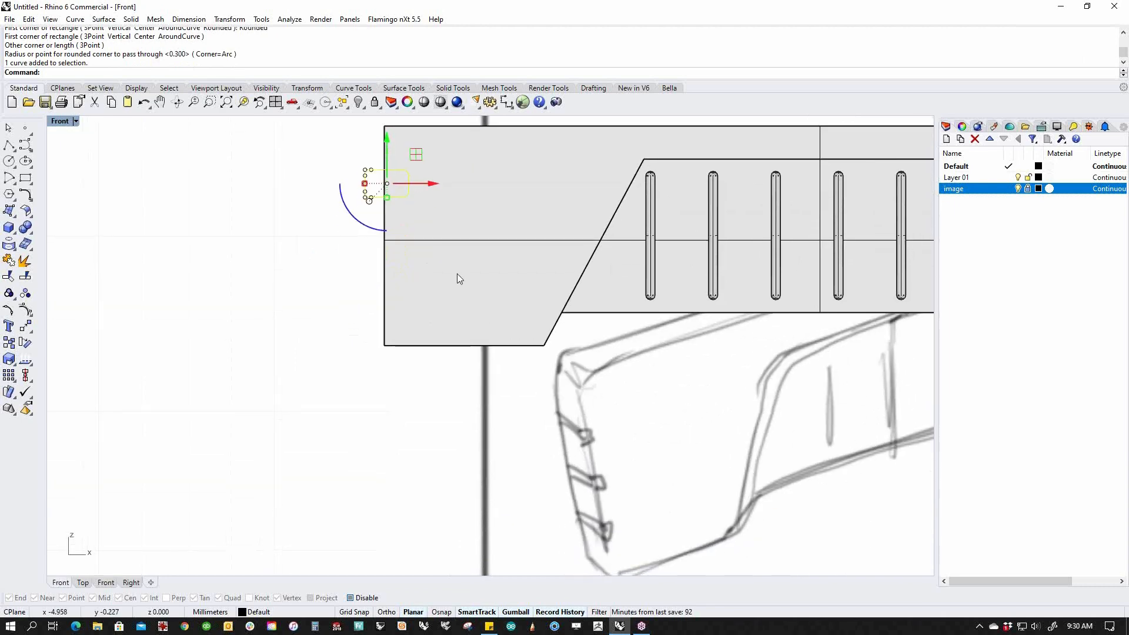
{"action": "mouse_move", "coordinate": [365, 184]}
{"action": "left_mouse_down", "text": "shift"}
{"action": "mouse_move", "coordinate": [376, 184]}
{"action": "mouse_move", "coordinate": [372, 151]}
{"action": "left_mouse_up", "text": "shift"}
{"action": "scroll", "coordinate": [386, 191], "scroll_direction": "up", "scroll_amount": 2}
{"action": "scroll", "coordinate": [361, 214], "scroll_direction": "down", "scroll_amount": 3}
{"action": "type", "text": "M"}
{"action": "key", "text": "Return"}
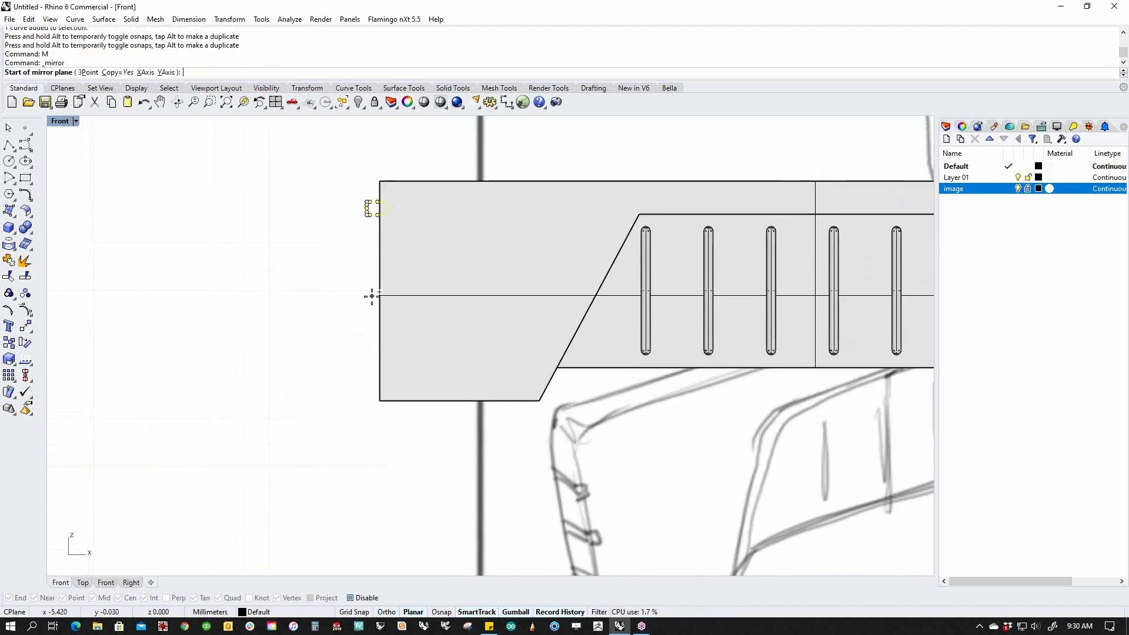
{"action": "left_click", "coordinate": [379, 291]}
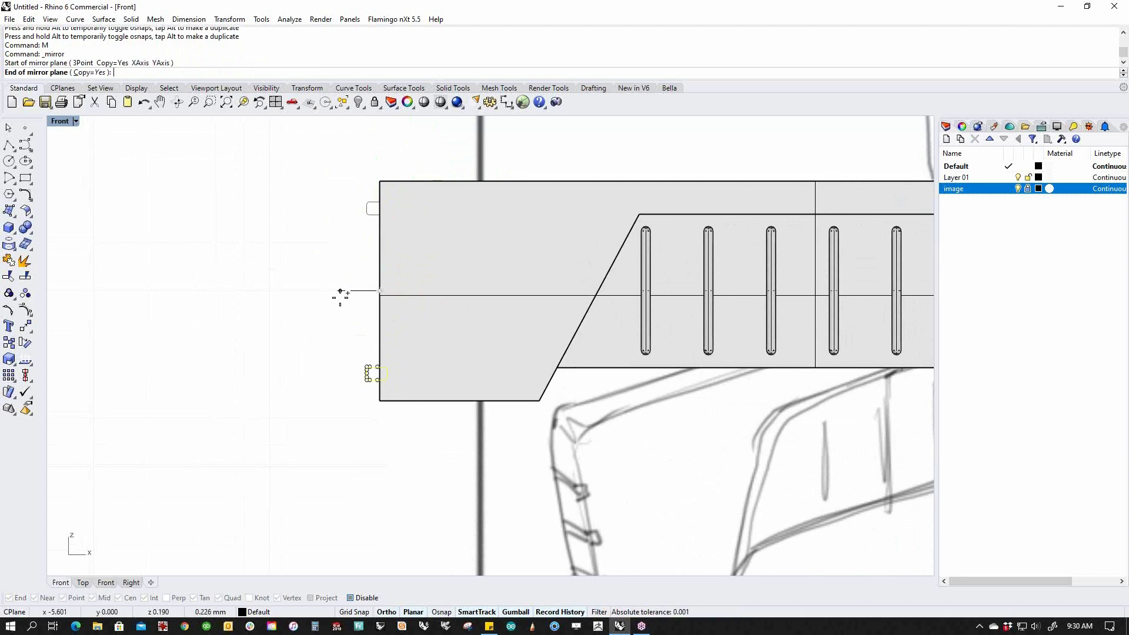
{"action": "left_click", "coordinate": [340, 297]}
{"action": "key", "text": "Escape"}
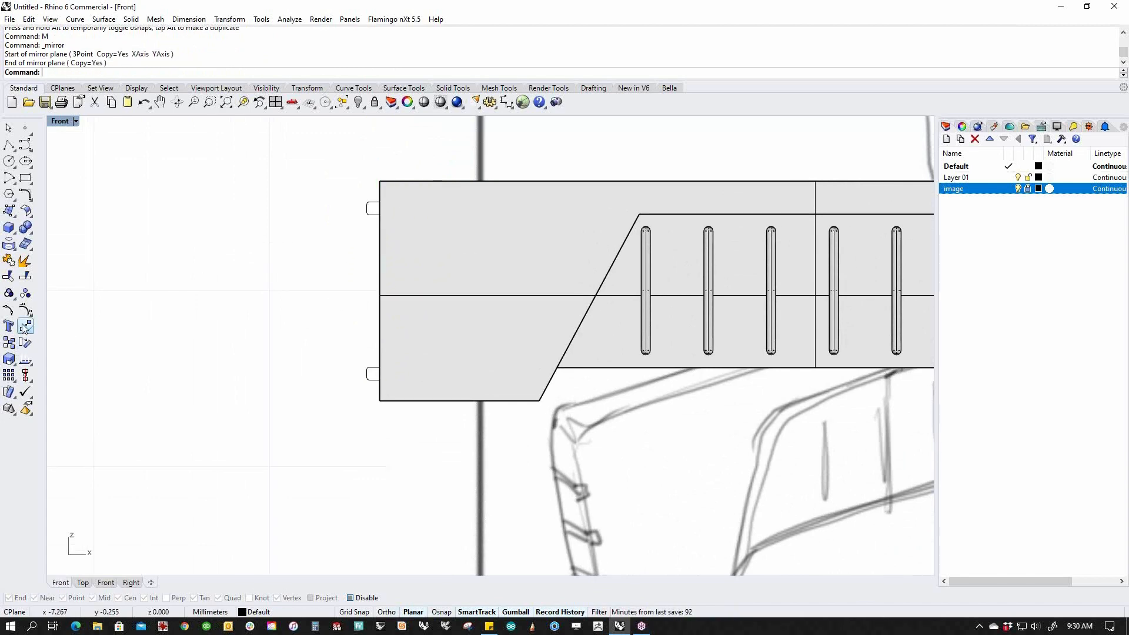
{"action": "left_click", "coordinate": [26, 343]}
{"action": "left_click_drag", "start_coordinate": [368, 222], "coordinate": [414, 254]}
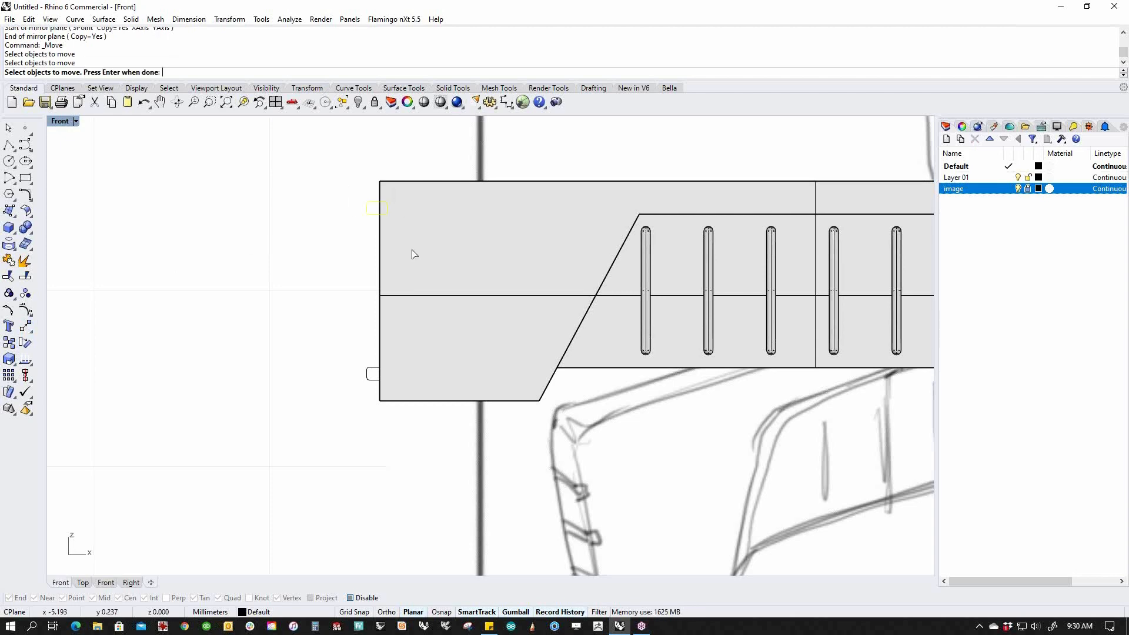
{"action": "key", "text": "ctrl+c"}
{"action": "key", "text": "ctrl+v"}
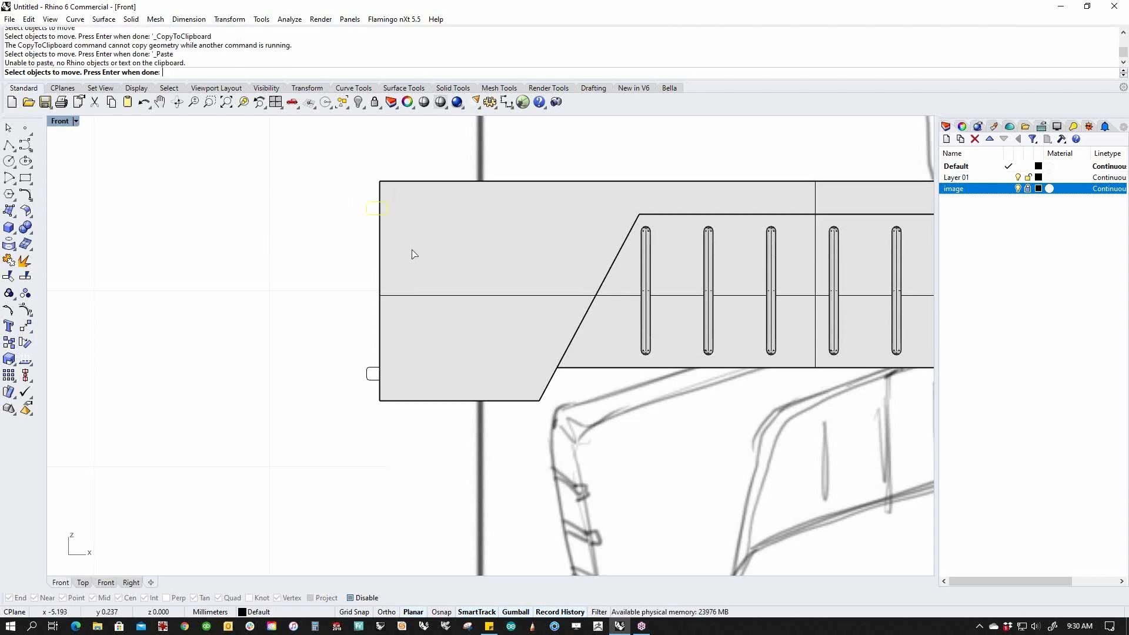
{"action": "key", "text": "Return"}
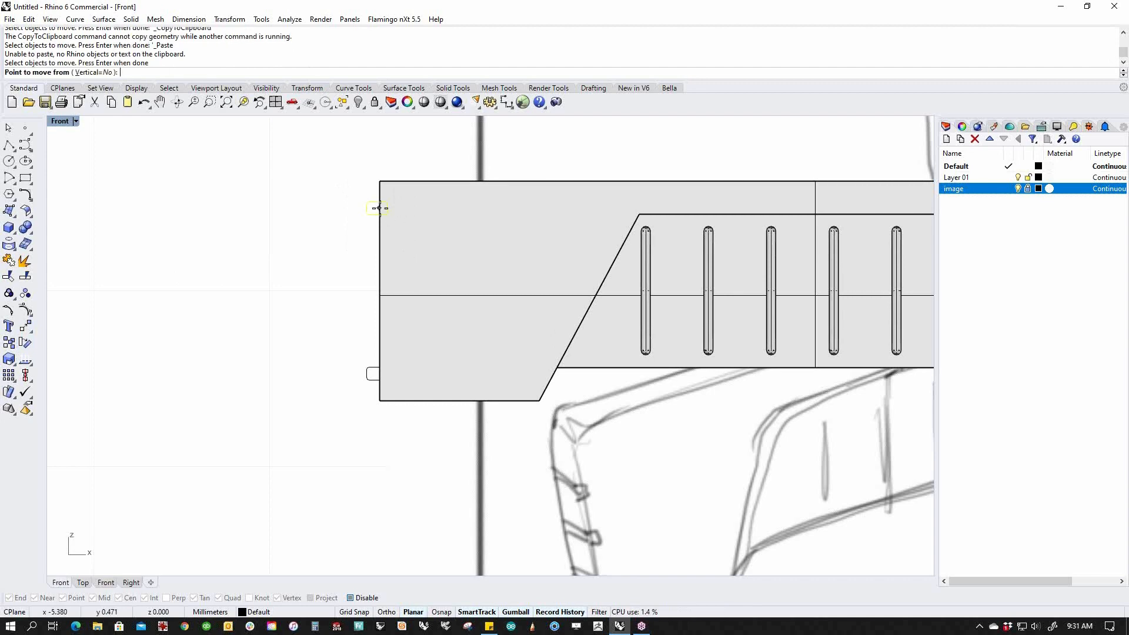
{"action": "scroll", "coordinate": [379, 208], "scroll_direction": "up", "scroll_amount": 3}
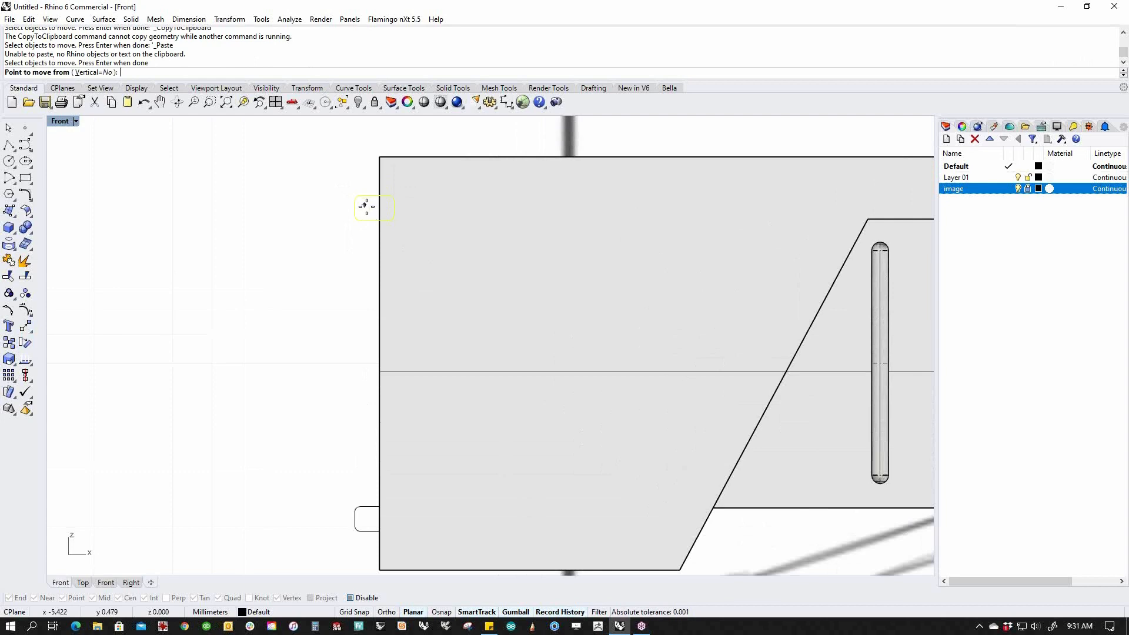
{"action": "scroll", "coordinate": [365, 204], "scroll_direction": "up", "scroll_amount": 3}
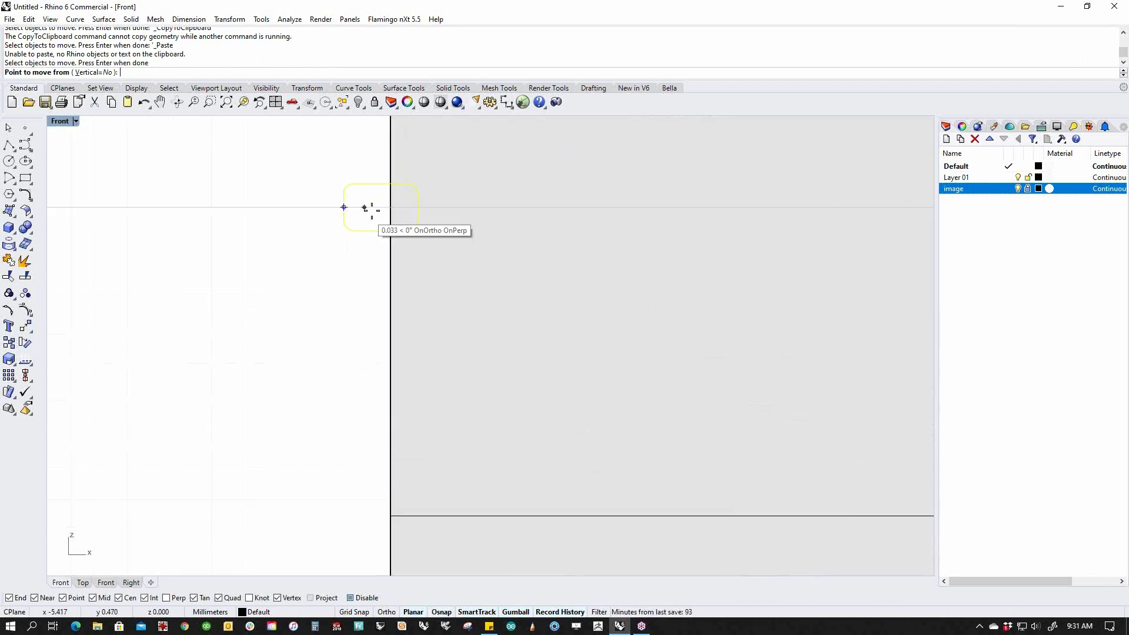
{"action": "left_click", "coordinate": [379, 207]}
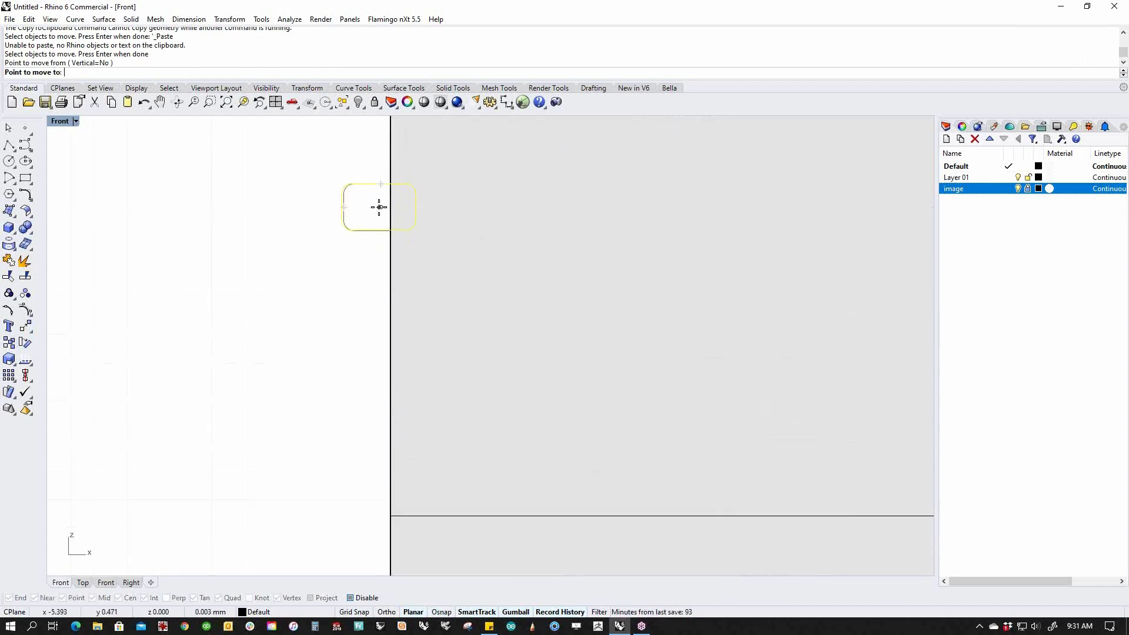
{"action": "scroll", "coordinate": [376, 206], "scroll_direction": "down", "scroll_amount": 5}
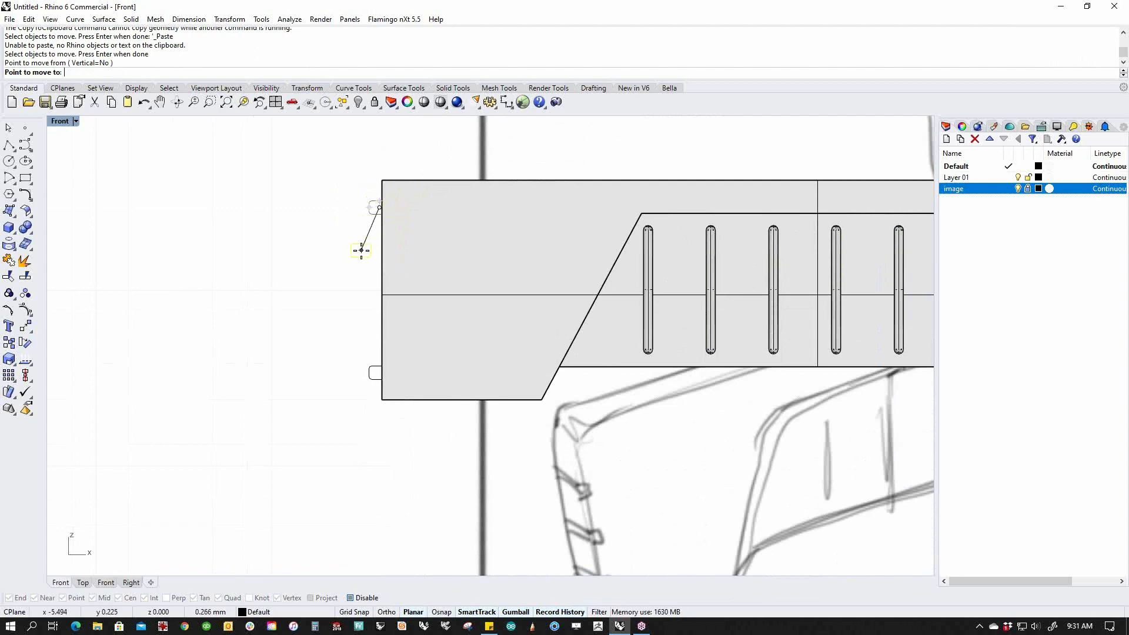
{"action": "type", "text": "between"}
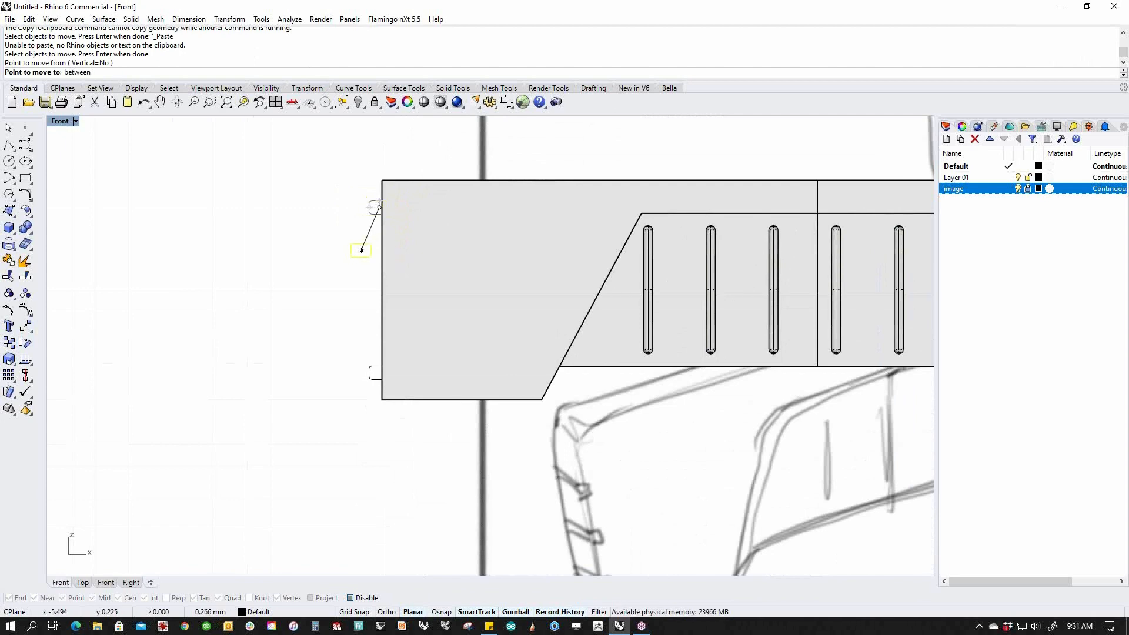
{"action": "key", "text": "Return"}
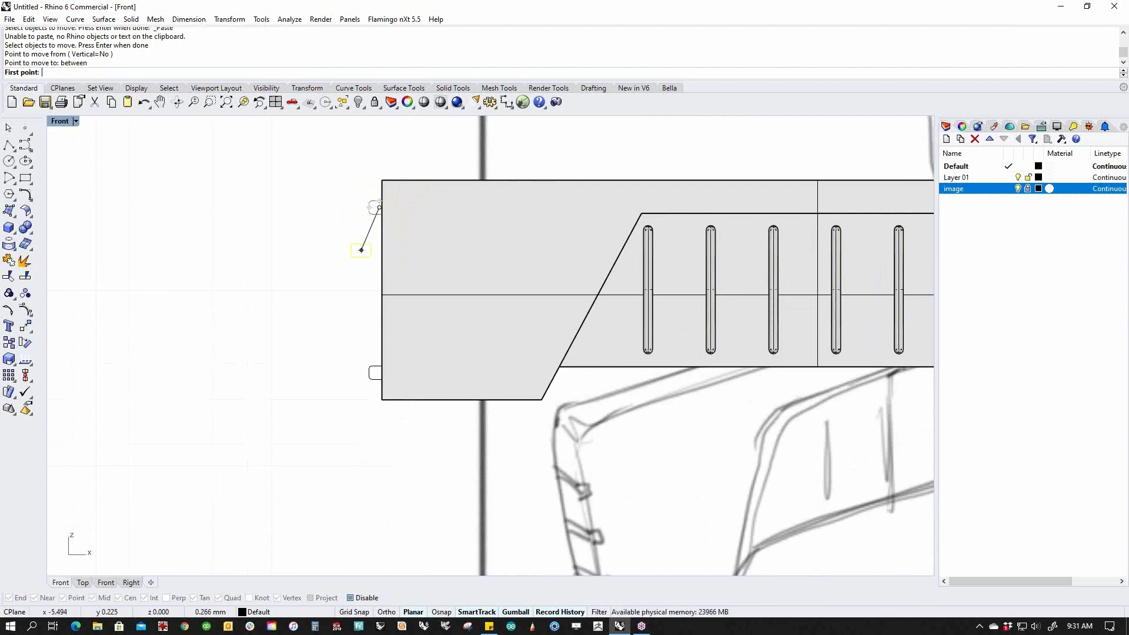
{"action": "scroll", "coordinate": [370, 241], "scroll_direction": "up", "scroll_amount": 5}
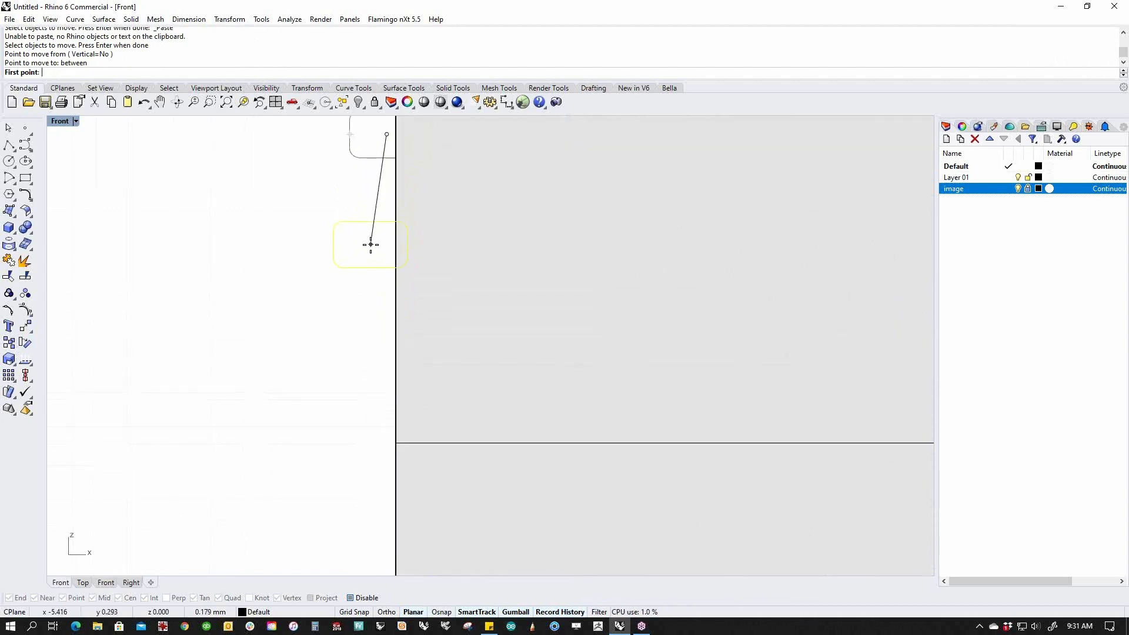
{"action": "left_click", "coordinate": [386, 157]}
{"action": "scroll", "coordinate": [383, 156], "scroll_direction": "down", "scroll_amount": 3}
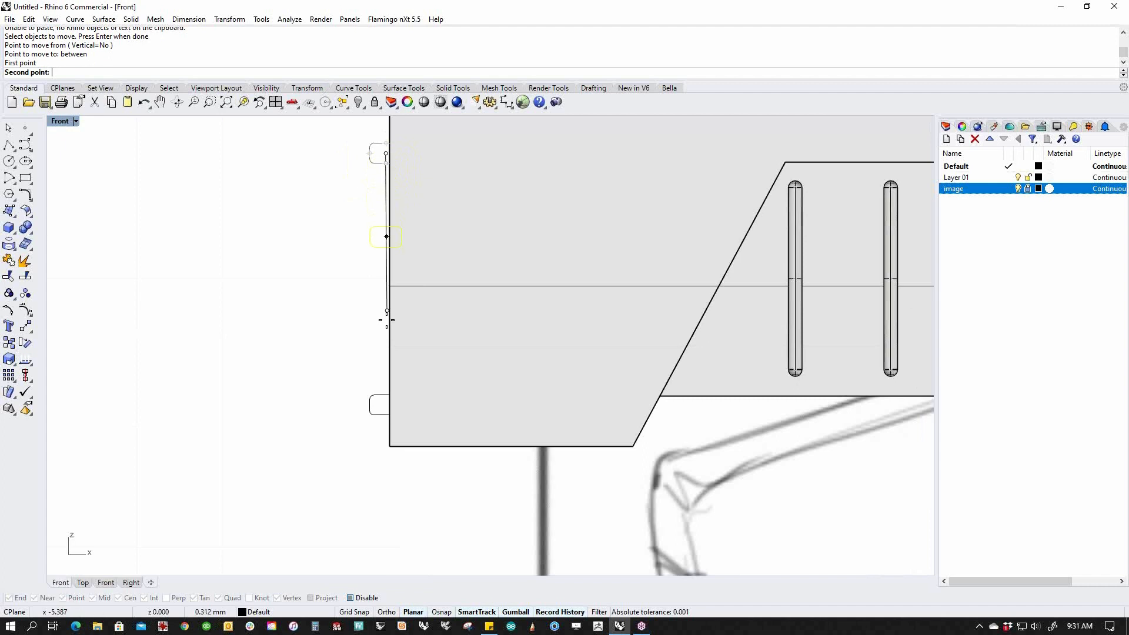
{"action": "left_click", "coordinate": [386, 391]}
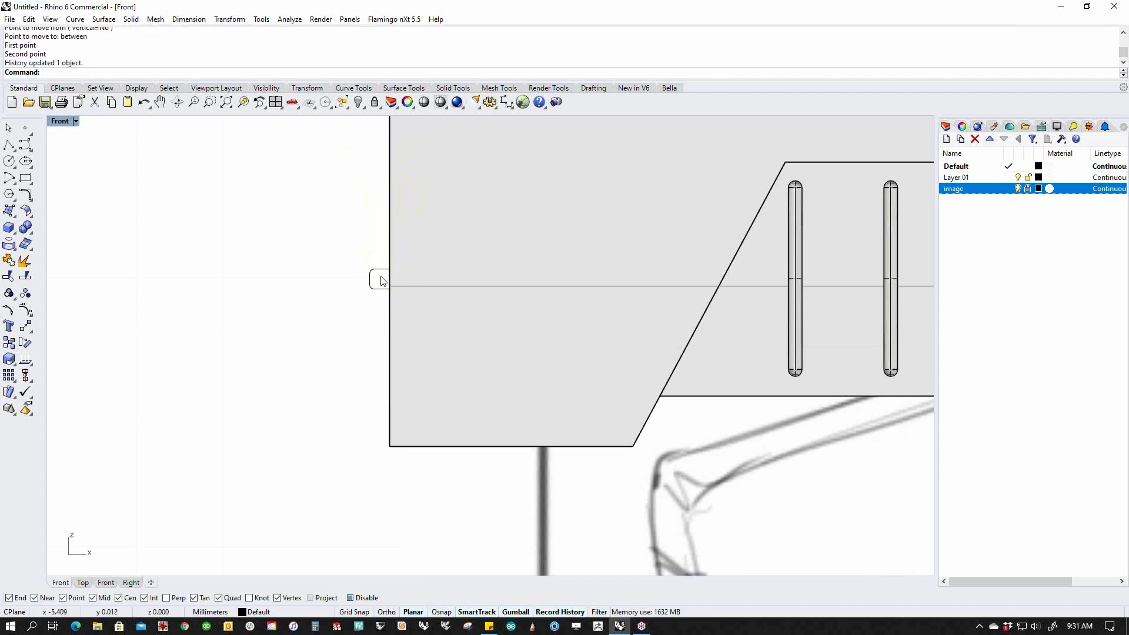
{"action": "key", "text": "ctrl+z"}
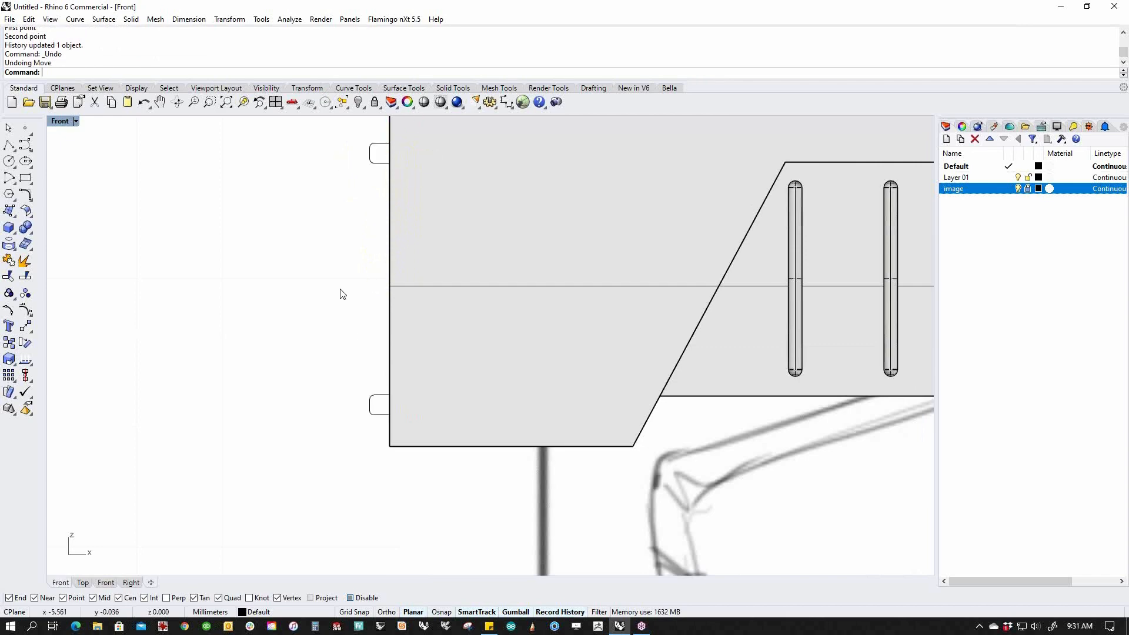
Purge construction history and copy-paste the top rounded tab curve in place.
{"action": "scroll", "coordinate": [332, 311], "scroll_direction": "down", "scroll_amount": 3}
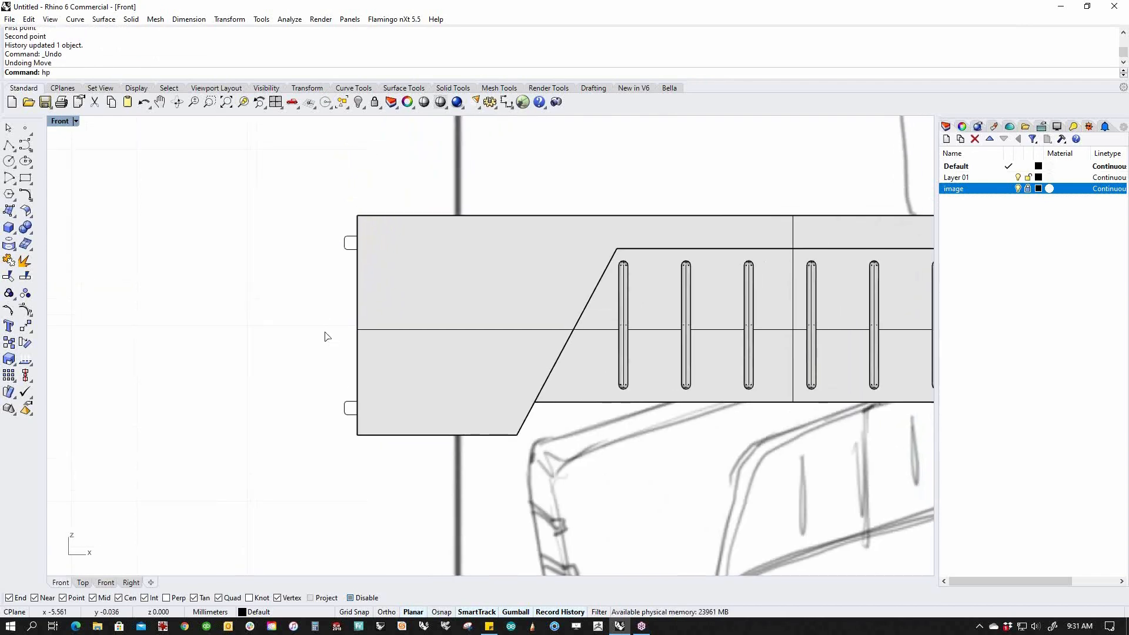
{"action": "key", "text": "Return"}
{"action": "left_click_drag", "start_coordinate": [319, 231], "coordinate": [375, 258]}
{"action": "left_click", "coordinate": [325, 284]}
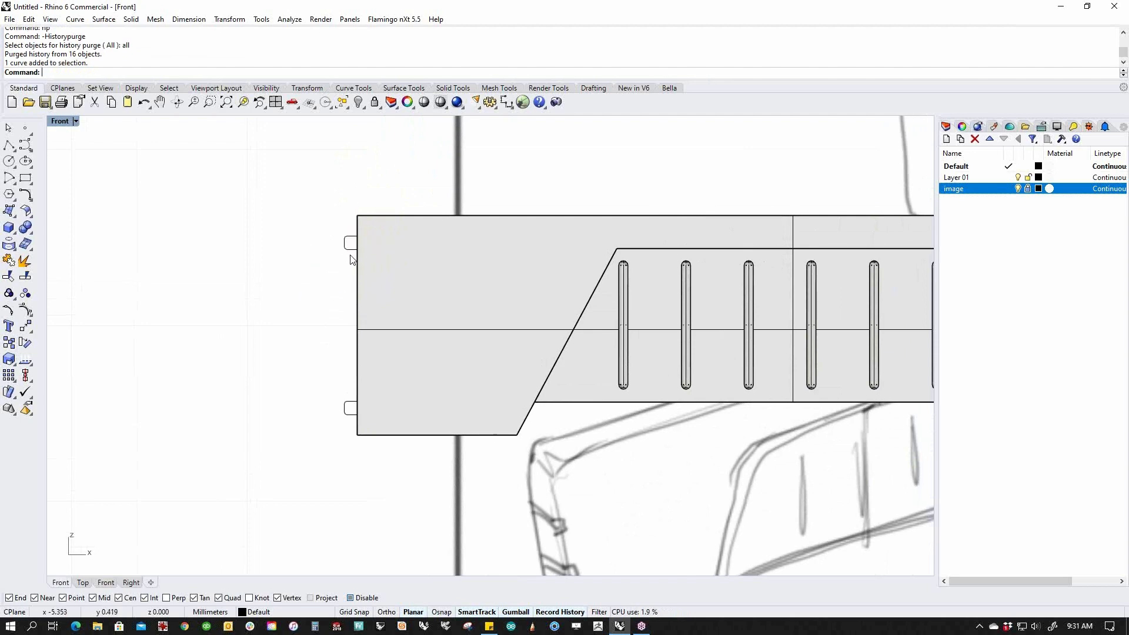
{"action": "left_click", "coordinate": [357, 252]}
{"action": "left_click", "coordinate": [352, 246]}
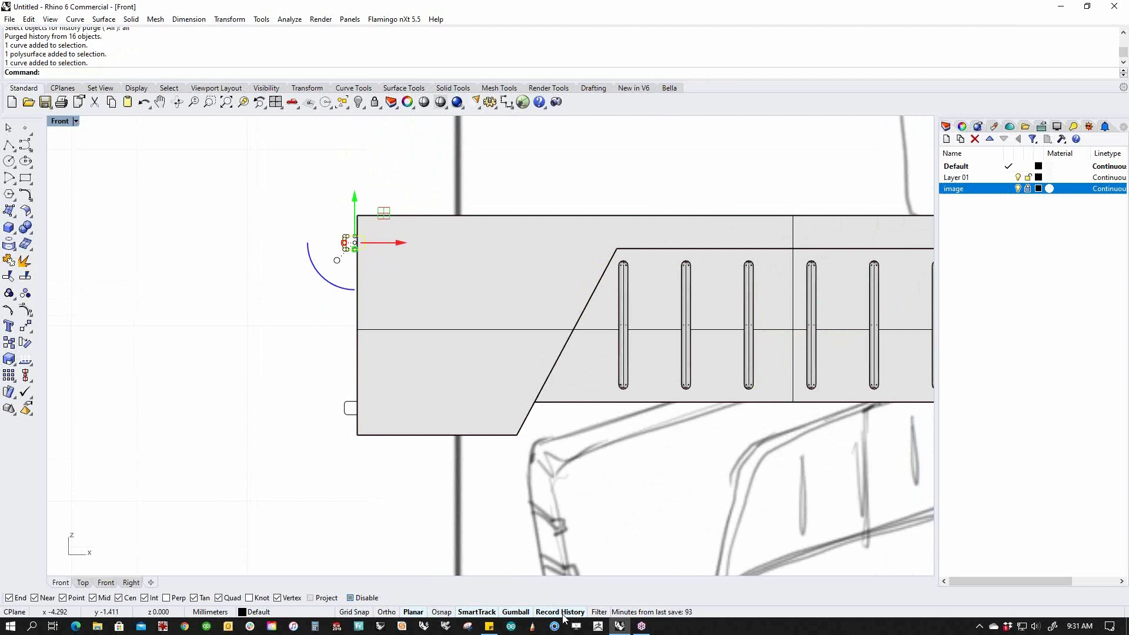
{"action": "key", "text": "ctrl+c"}
{"action": "key", "text": "ctrl+v"}
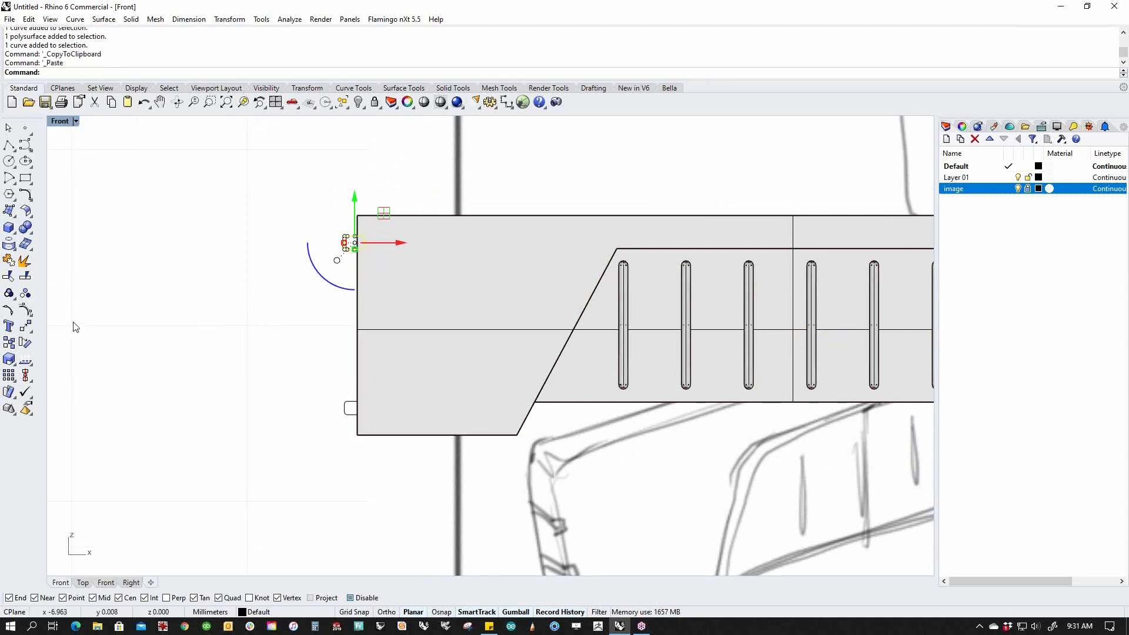
Move the pasted tab midway between the top and bottom tabs using Between.
{"action": "left_click", "coordinate": [25, 326]}
{"action": "scroll", "coordinate": [341, 241], "scroll_direction": "up", "scroll_amount": 5}
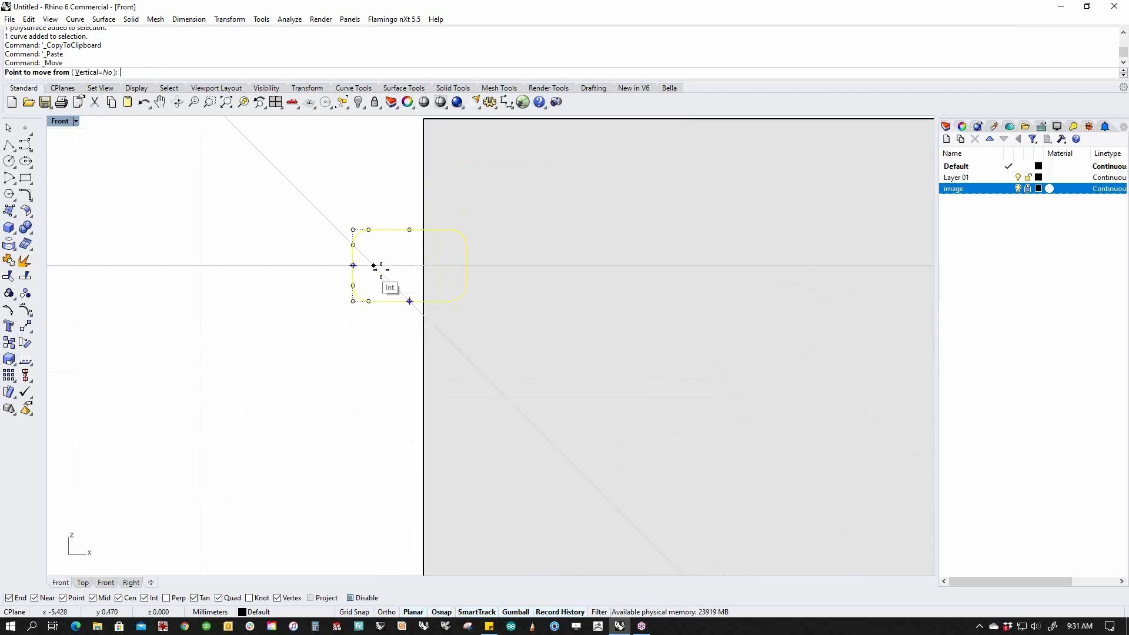
{"action": "left_click", "coordinate": [406, 265]}
{"action": "scroll", "coordinate": [404, 265], "scroll_direction": "down", "scroll_amount": 4}
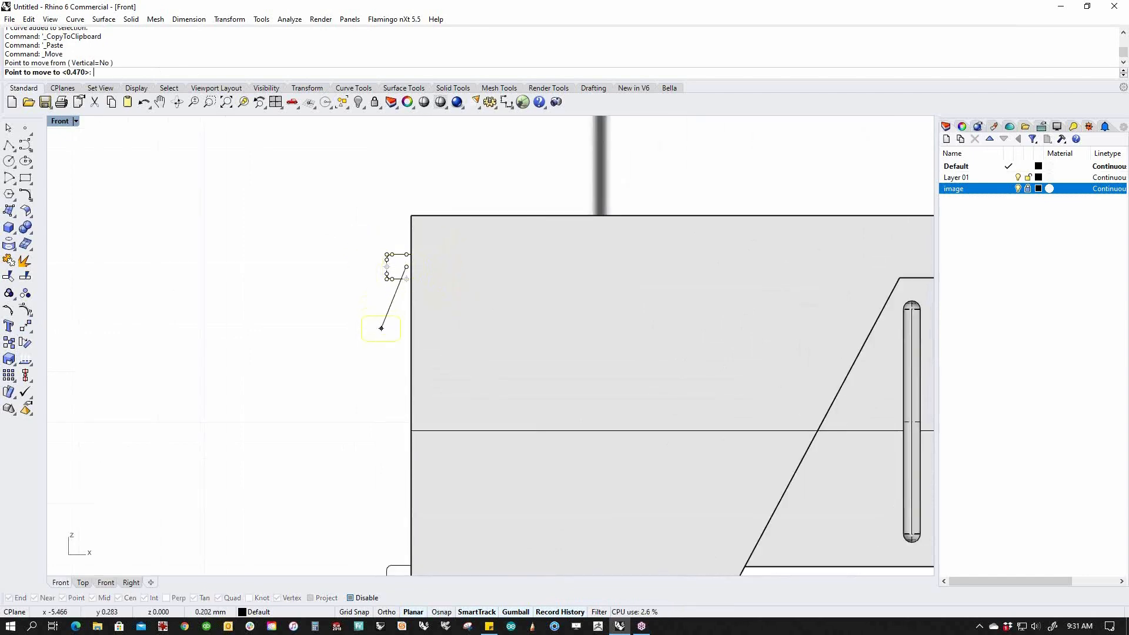
{"action": "type", "text": "b"}
{"action": "key", "text": "Return"}
{"action": "left_click", "coordinate": [403, 281]}
{"action": "scroll", "coordinate": [403, 282], "scroll_direction": "down", "scroll_amount": 2}
{"action": "scroll", "coordinate": [404, 287], "scroll_direction": "up", "scroll_amount": 2}
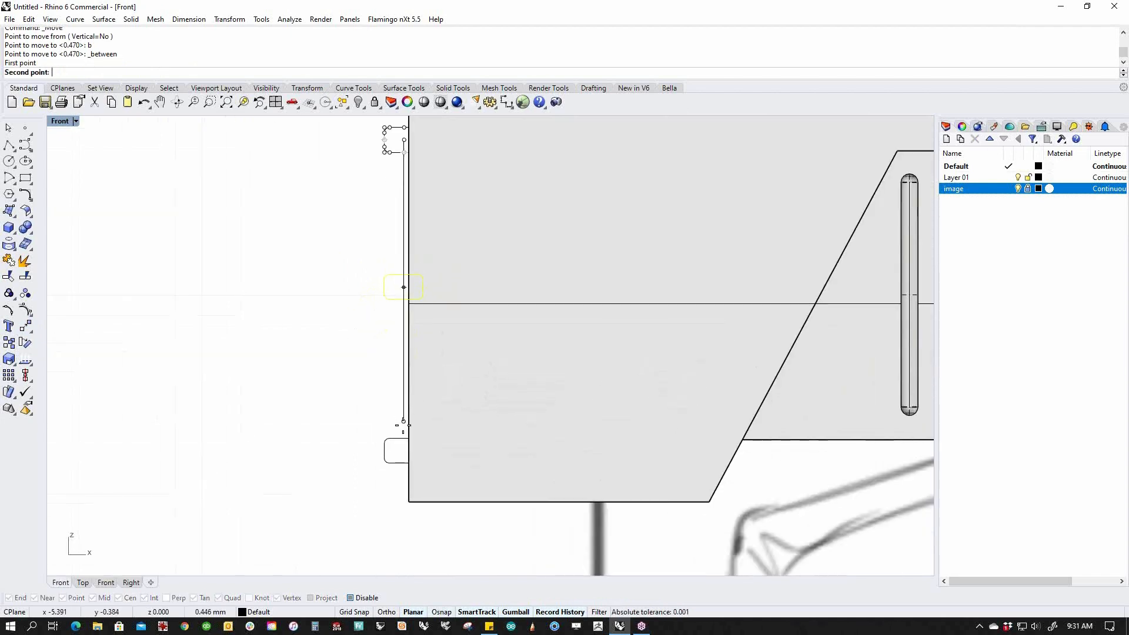
{"action": "left_click", "coordinate": [405, 441]}
{"action": "key", "text": "Escape"}
{"action": "scroll", "coordinate": [421, 364], "scroll_direction": "down", "scroll_amount": 2}
{"action": "left_click", "coordinate": [415, 327]}
{"action": "left_click", "coordinate": [305, 356]}
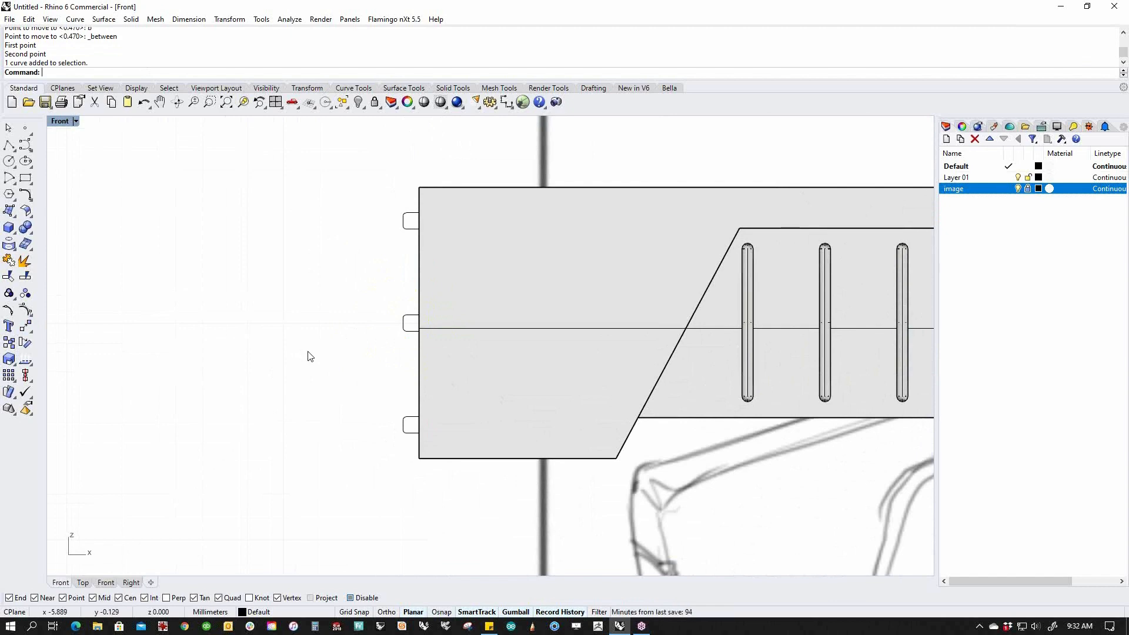
Switch to Wireframe and draw a square-cornered rectangle over the top tab.
{"action": "scroll", "coordinate": [414, 247], "scroll_direction": "up", "scroll_amount": 5}
{"action": "middle_click", "coordinate": [321, 282]}
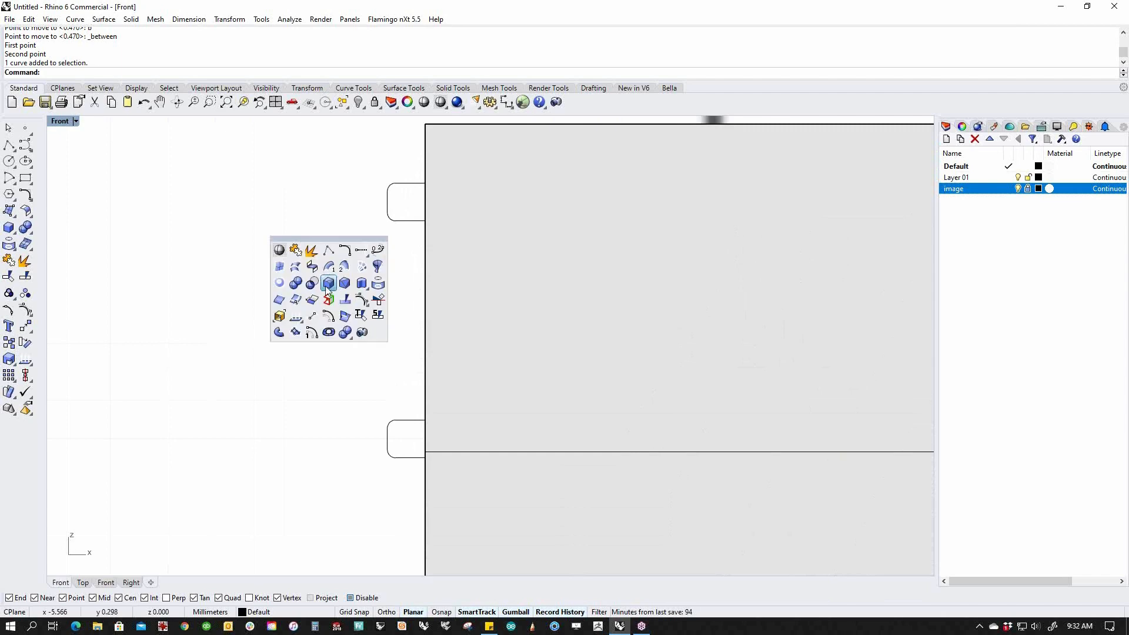
{"action": "left_click", "coordinate": [282, 252]}
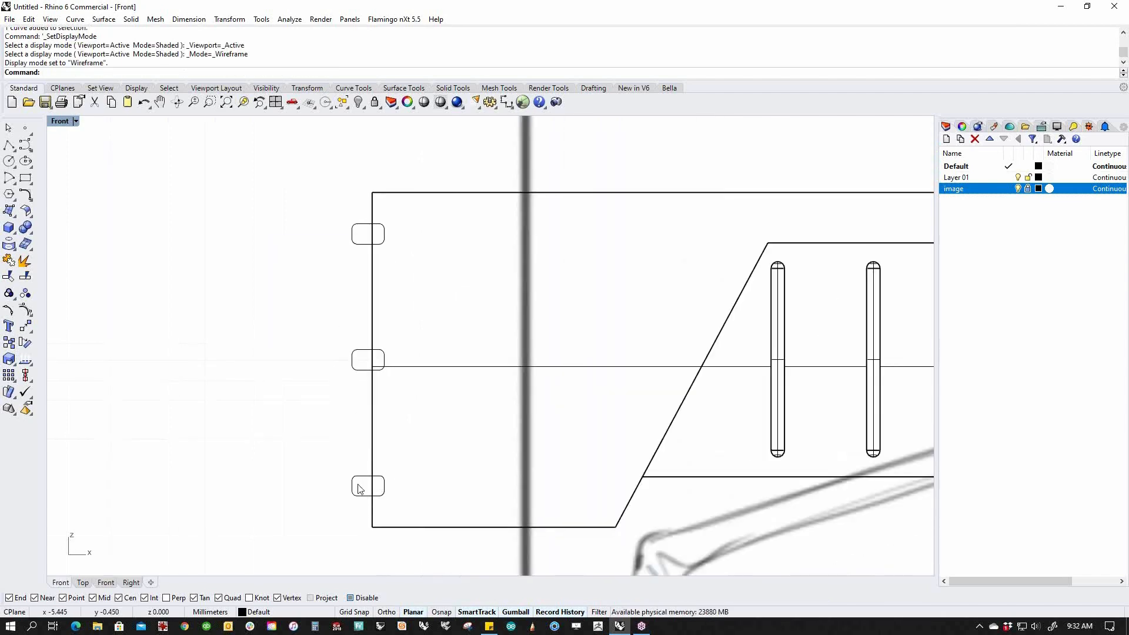
{"action": "left_click", "coordinate": [25, 177]}
{"action": "scroll", "coordinate": [356, 221], "scroll_direction": "up", "scroll_amount": 5}
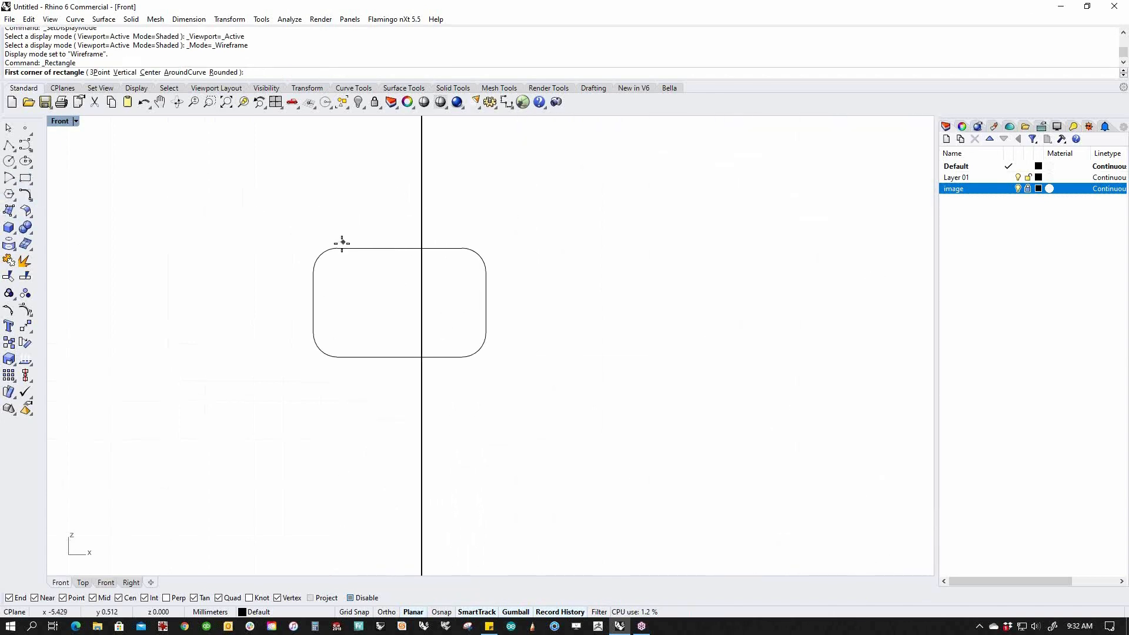
{"action": "left_click", "coordinate": [312, 248]}
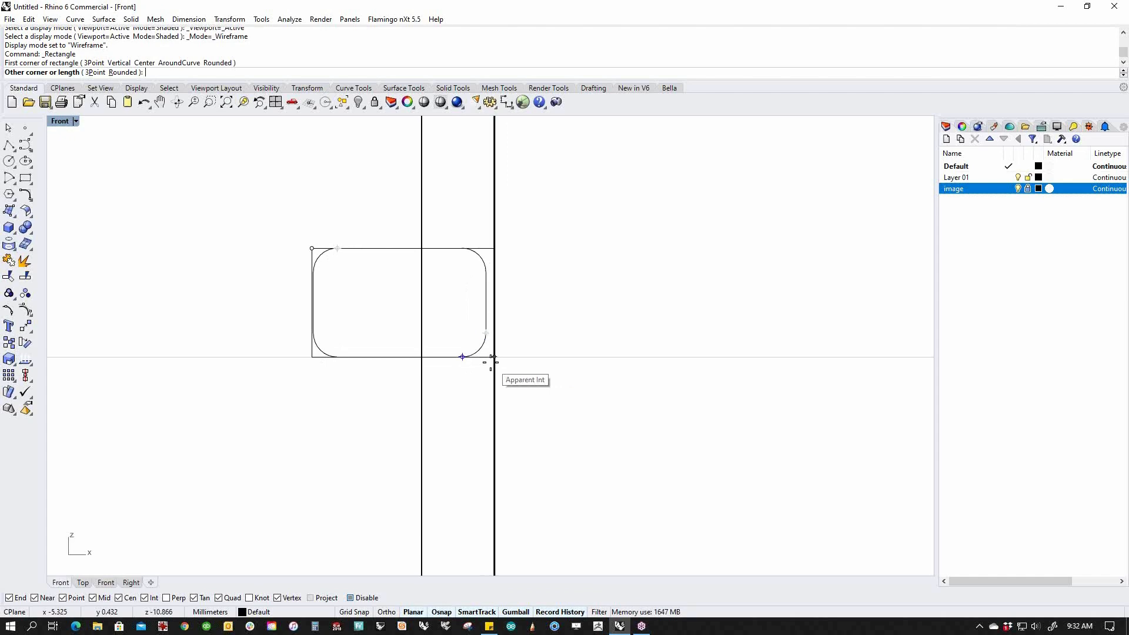
{"action": "left_click", "coordinate": [486, 356]}
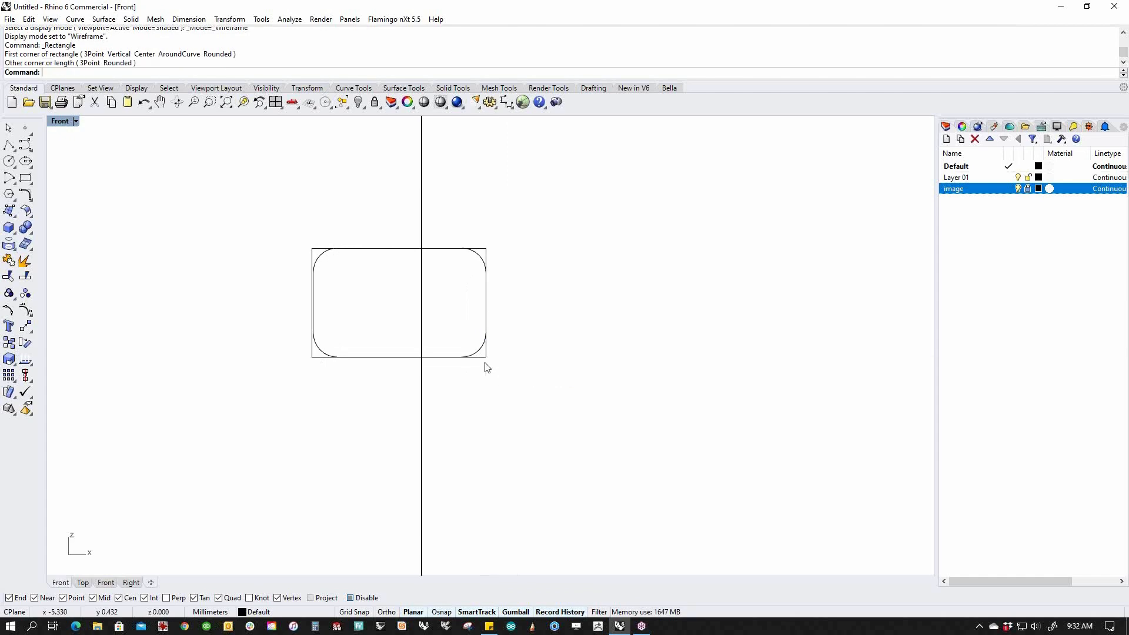
Delete the rounded top tab and the two lower rounded tabs.
{"action": "left_click", "coordinate": [322, 351]}
{"action": "key", "text": "Delete"}
{"action": "scroll", "coordinate": [329, 337], "scroll_direction": "down", "scroll_amount": 13}
{"action": "right_click_drag", "start_coordinate": [365, 426], "coordinate": [407, 273]}
{"action": "left_click_drag", "start_coordinate": [291, 308], "coordinate": [479, 532]}
{"action": "key", "text": "Delete"}
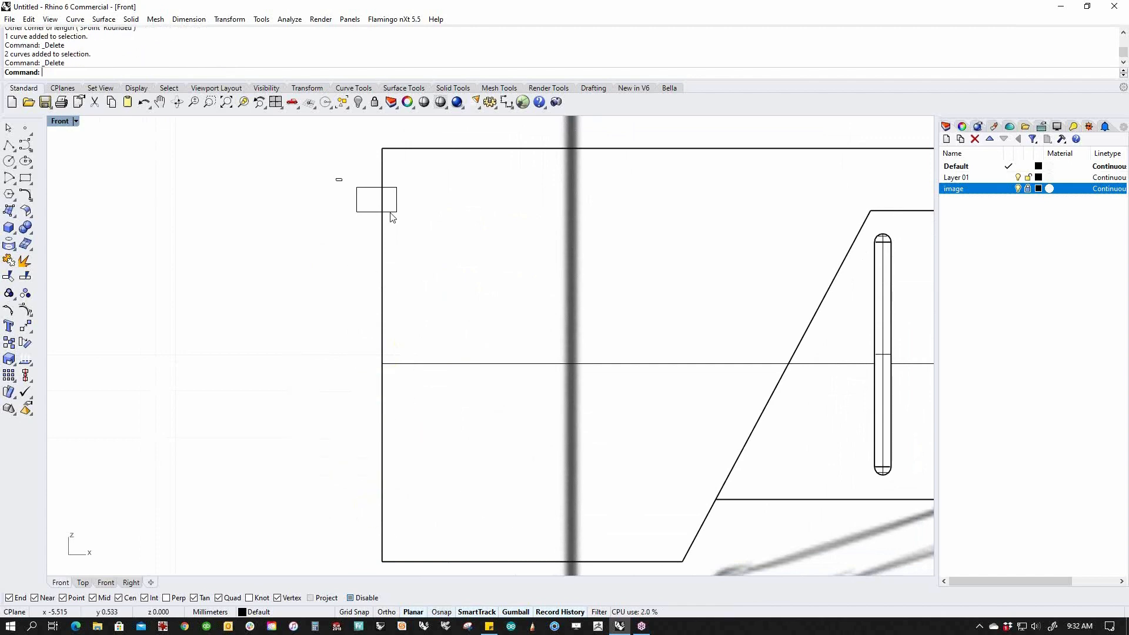
Mirror the square tab across the arm's centre line to the bottom.
{"action": "left_click", "coordinate": [390, 213]}
{"action": "type", "text": "M"}
{"action": "key", "text": "Return"}
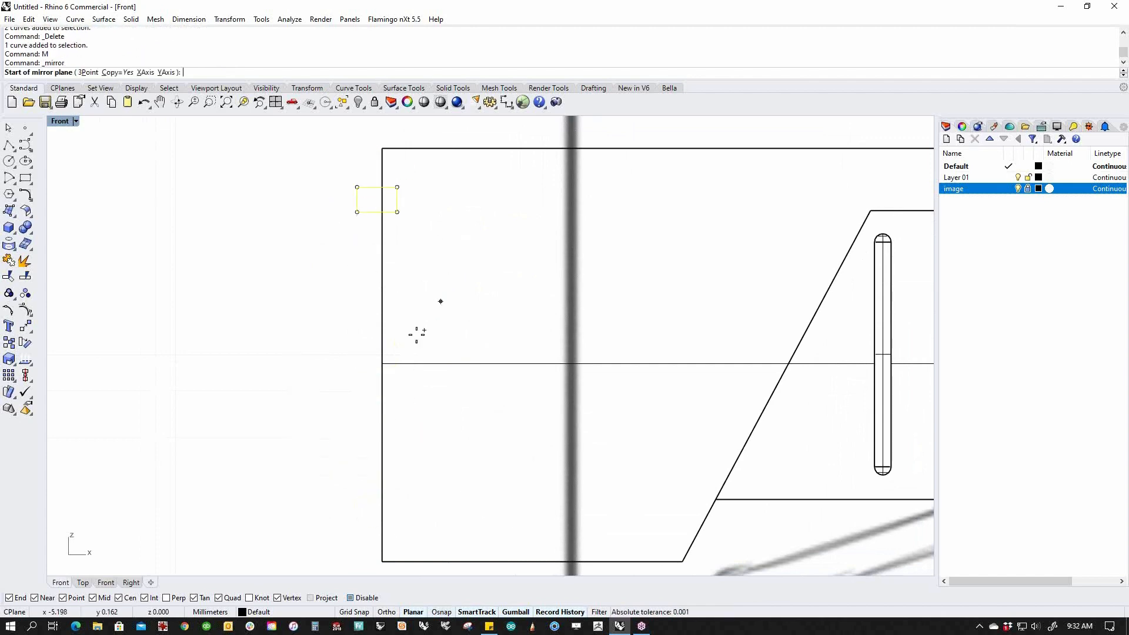
{"action": "left_click", "coordinate": [382, 363]}
{"action": "left_click", "coordinate": [306, 355]}
{"action": "key", "text": "Escape"}
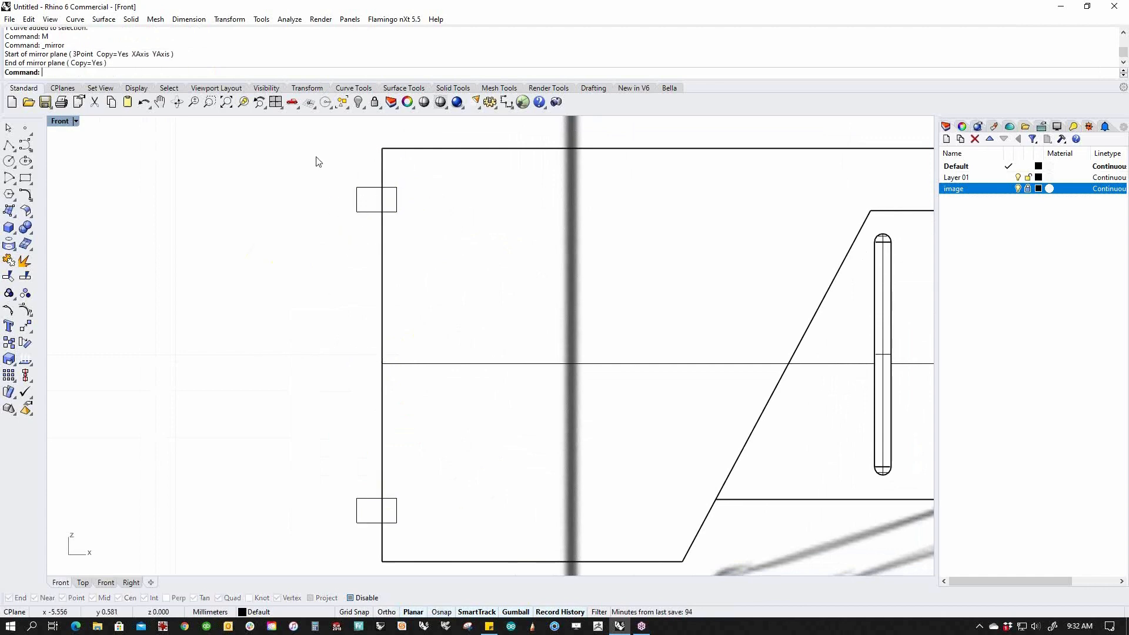
Copy-paste the upper square tab, purge history, and pick the pasted copy.
{"action": "left_click_drag", "start_coordinate": [315, 159], "coordinate": [448, 284]}
{"action": "key", "text": "ctrl+c"}
{"action": "key", "text": "ctrl+v"}
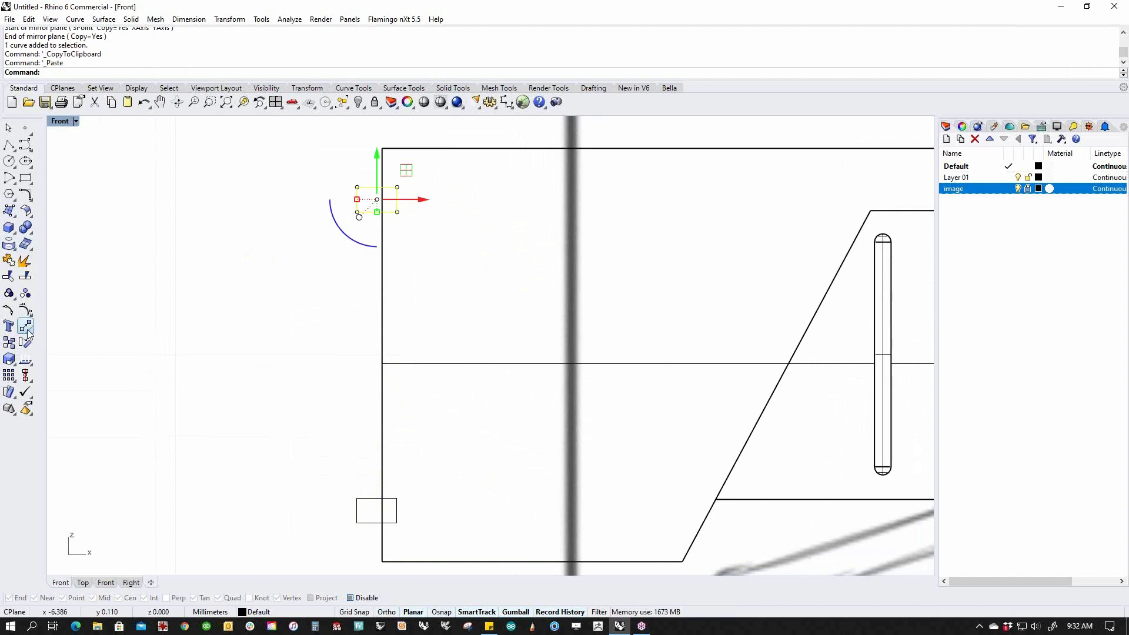
{"action": "left_click", "coordinate": [240, 361]}
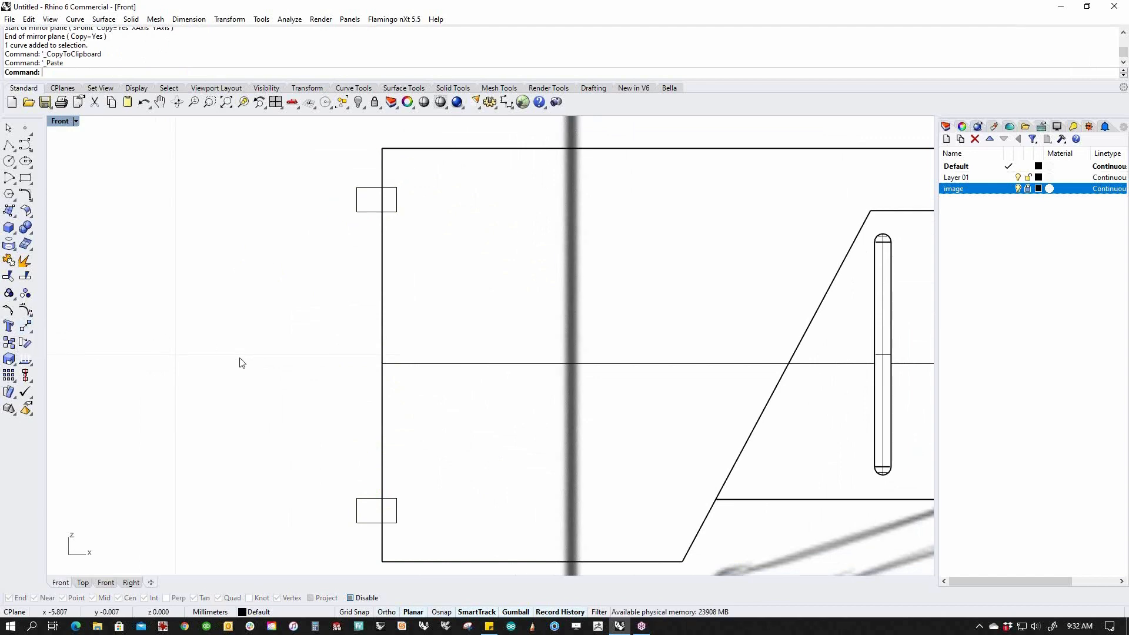
{"action": "type", "text": "hp"}
{"action": "key", "text": "Return"}
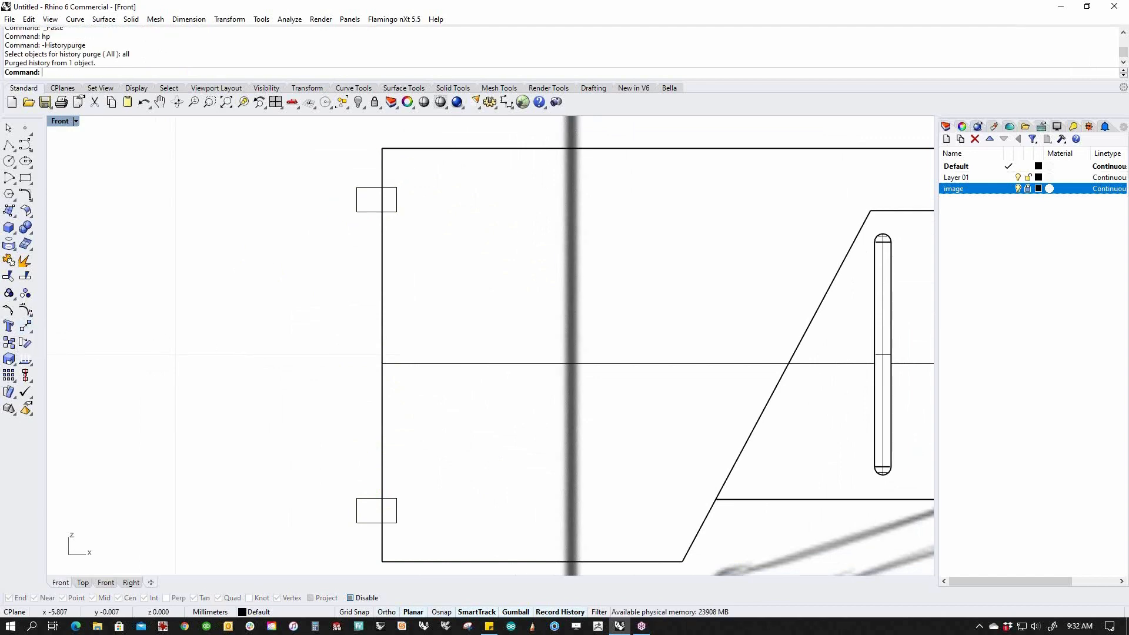
{"action": "left_click", "coordinate": [370, 215]}
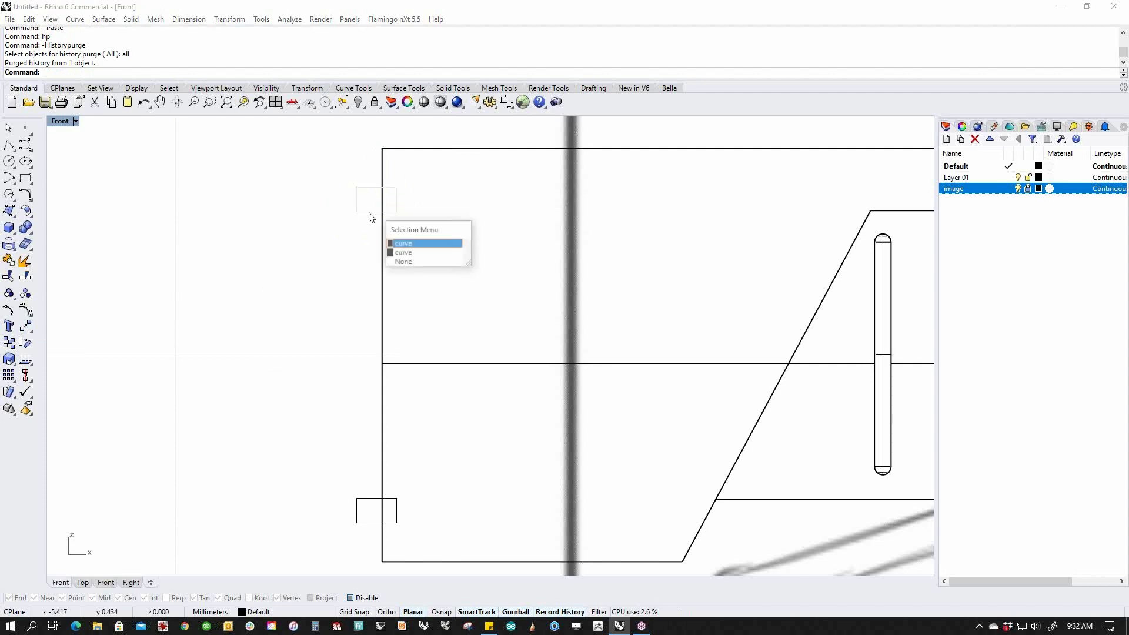
{"action": "left_click", "coordinate": [428, 244]}
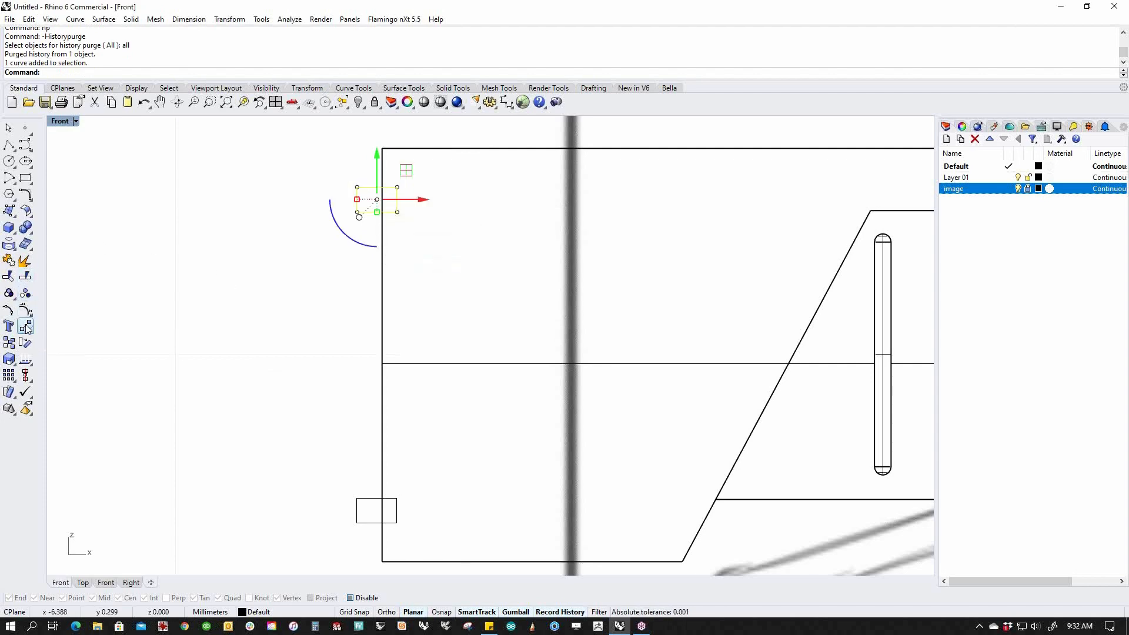
Move the copied square tab midway between the upper and lower tabs using Between.
{"action": "left_click", "coordinate": [32, 298]}
{"action": "scroll", "coordinate": [378, 200], "scroll_direction": "up", "scroll_amount": 6}
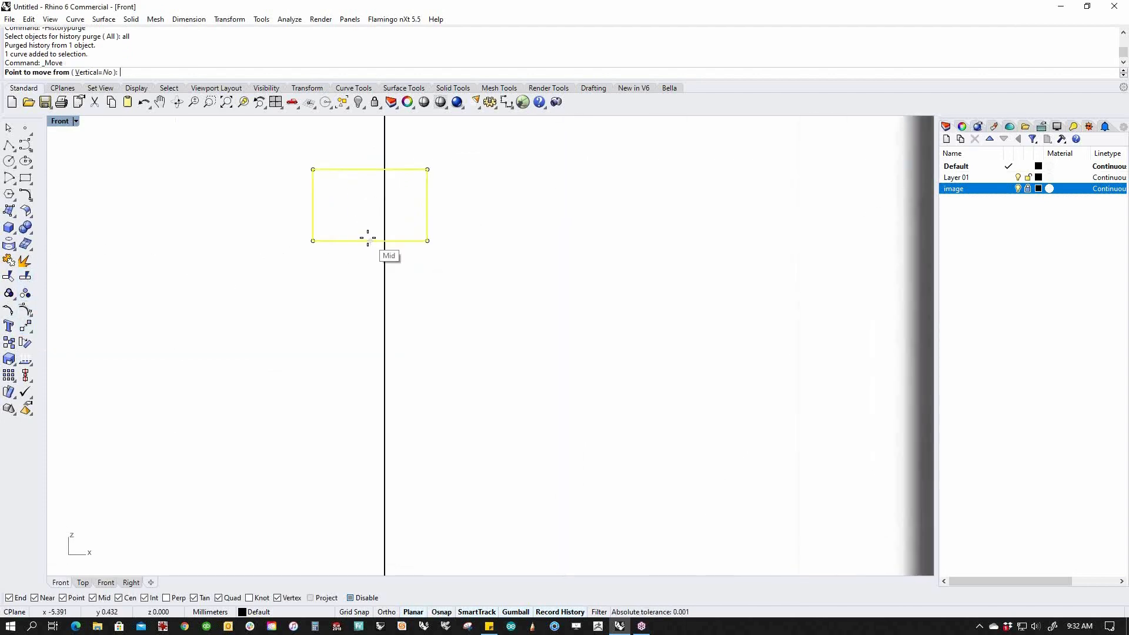
{"action": "left_click", "coordinate": [369, 204]}
{"action": "type", "text": "b"}
{"action": "key", "text": "Return"}
{"action": "left_click", "coordinate": [370, 205]}
{"action": "scroll", "coordinate": [371, 260], "scroll_direction": "down", "scroll_amount": 12}
{"action": "right_click_drag", "start_coordinate": [349, 361], "coordinate": [383, 255]}
{"action": "scroll", "coordinate": [394, 349], "scroll_direction": "up", "scroll_amount": 8}
{"action": "left_click", "coordinate": [419, 419]}
{"action": "key", "text": "Escape"}
{"action": "scroll", "coordinate": [361, 398], "scroll_direction": "down", "scroll_amount": 6}
{"action": "right_click_drag", "start_coordinate": [346, 478], "coordinate": [347, 414]}
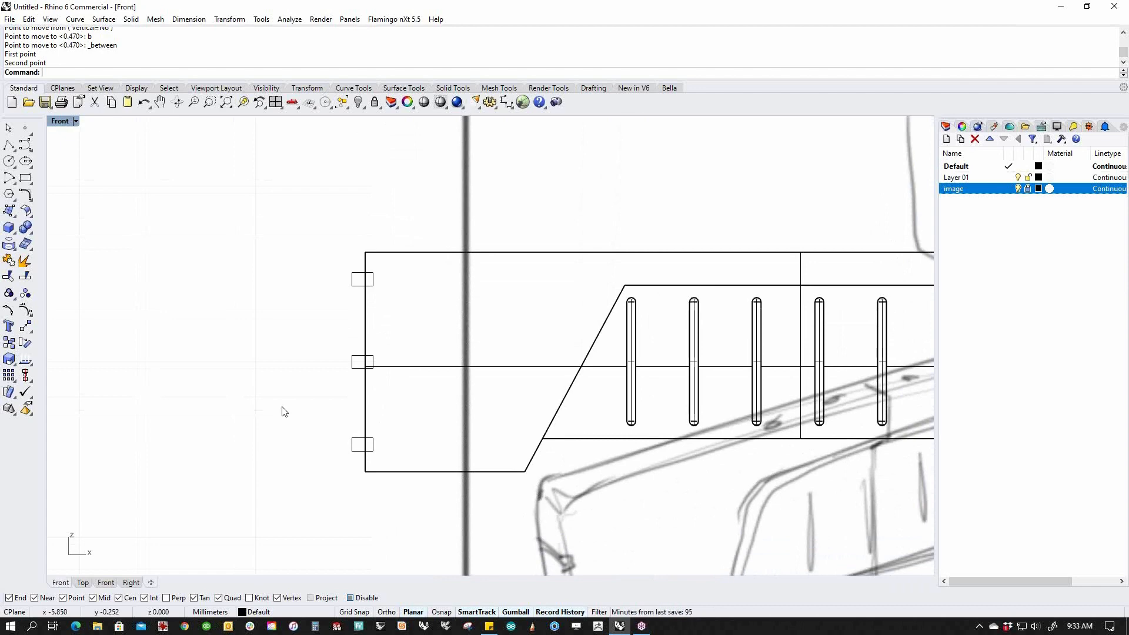
Draw a rectangle beside the arm's end, overlapping the three small squares.
{"action": "left_click", "coordinate": [363, 321]}
{"action": "left_click", "coordinate": [343, 321]}
{"action": "left_click", "coordinate": [26, 180]}
{"action": "left_click", "coordinate": [278, 233]}
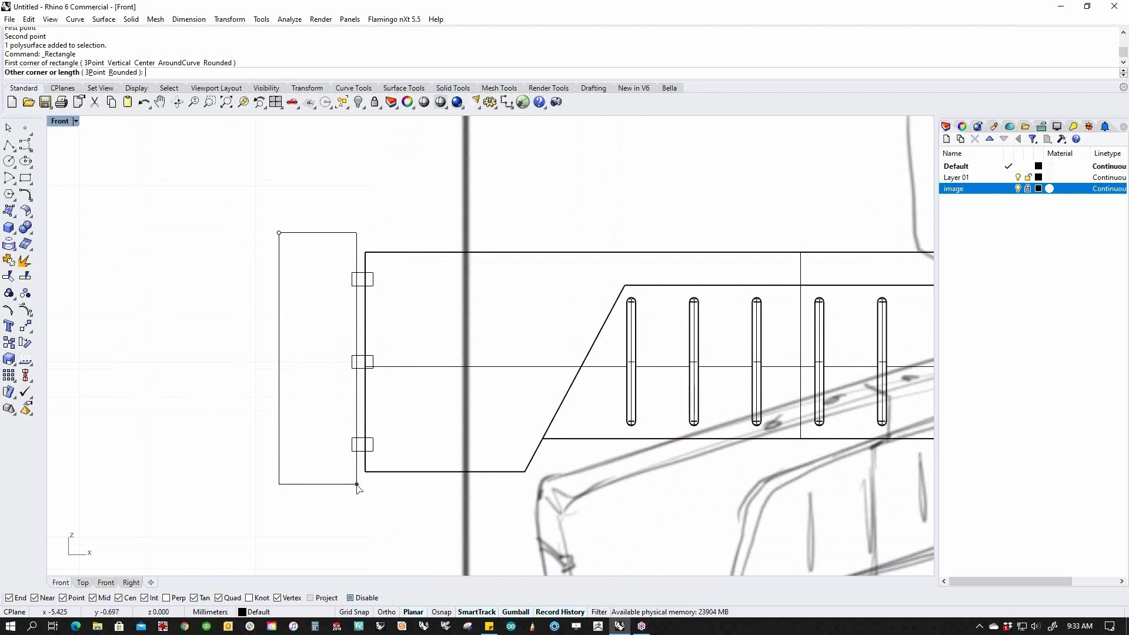
{"action": "key", "text": "Escape"}
{"action": "key", "text": "Return"}
{"action": "left_click", "coordinate": [281, 252]}
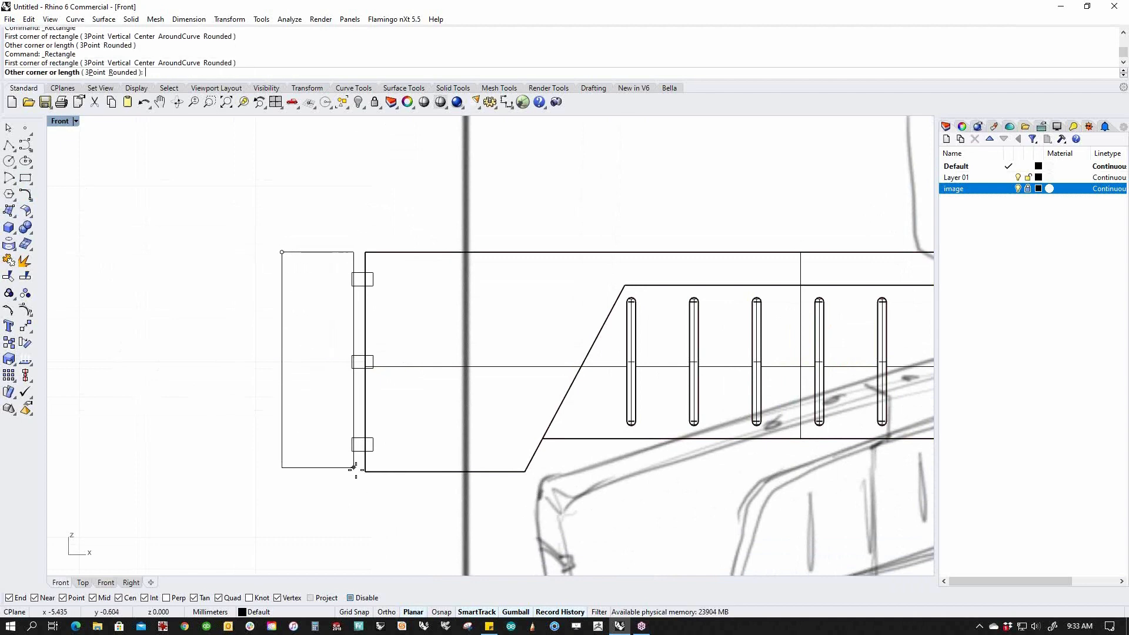
{"action": "left_click", "coordinate": [356, 469]}
CurveBoolean the rectangle with the three squares, DeleteInput=All, into a notched outline.
{"action": "left_click_drag", "start_coordinate": [231, 231], "coordinate": [431, 505]}
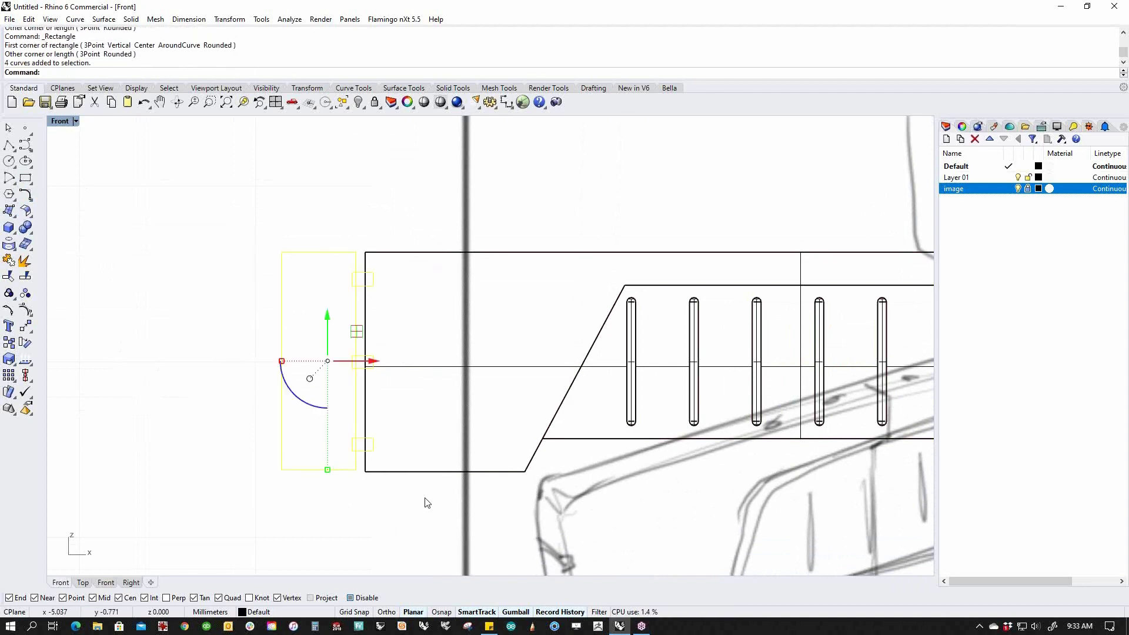
{"action": "type", "text": "cb"}
{"action": "key", "text": "Return"}
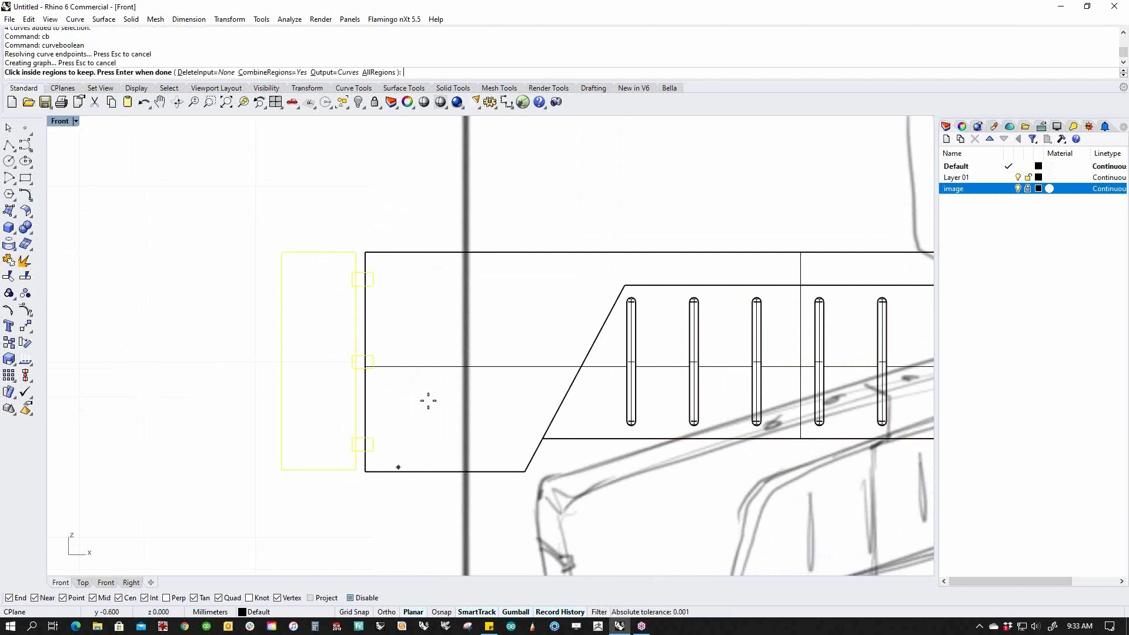
{"action": "left_click", "coordinate": [206, 72]}
{"action": "left_click", "coordinate": [126, 73]}
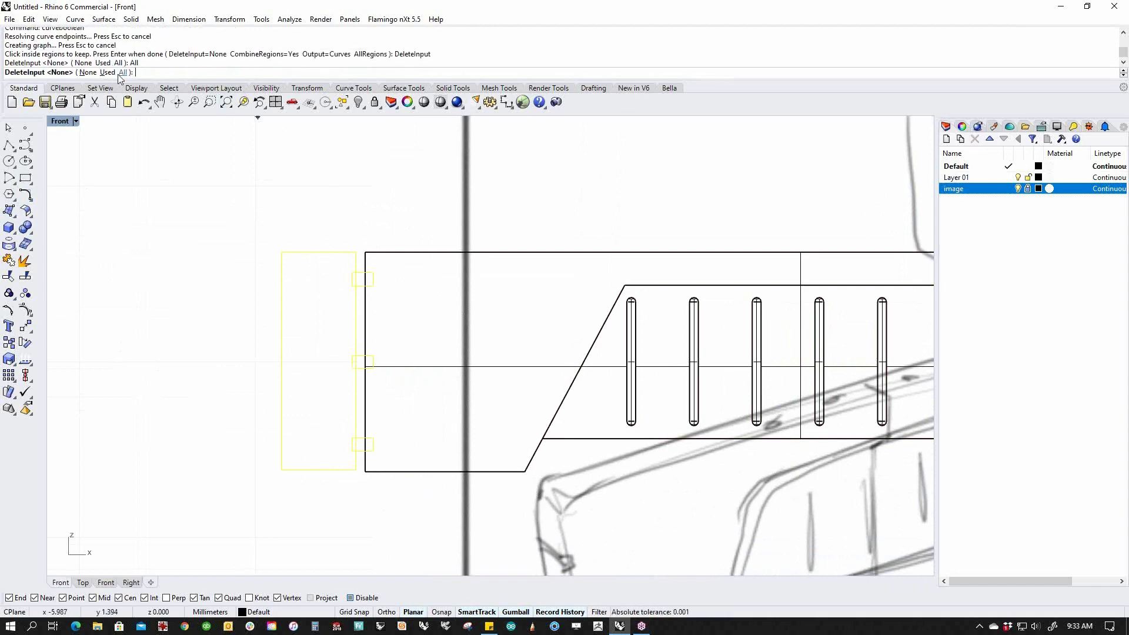
{"action": "left_click", "coordinate": [295, 386]}
{"action": "key", "text": "Return"}
{"action": "key", "text": "Escape"}
{"action": "left_click", "coordinate": [357, 305]}
{"action": "key", "text": "Escape"}
WireCut the arm solid with the notched curve, delete the offcuts, view Perspective.
{"action": "type", "text": "wirecut"}
{"action": "key", "text": "Return"}
{"action": "left_click", "coordinate": [394, 254]}
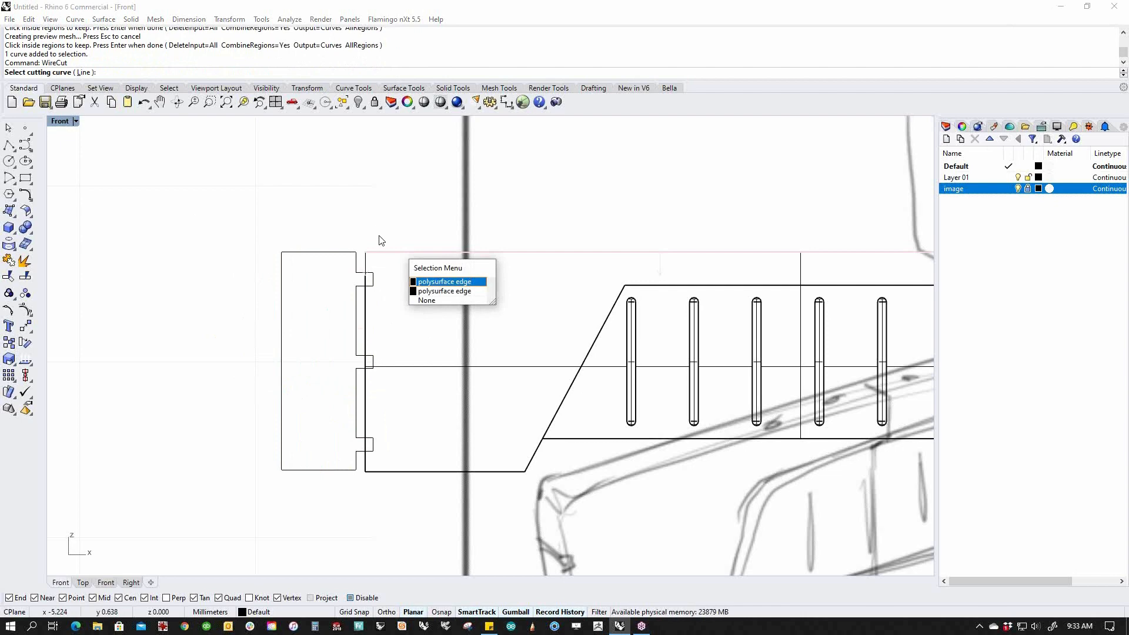
{"action": "left_click", "coordinate": [339, 253]}
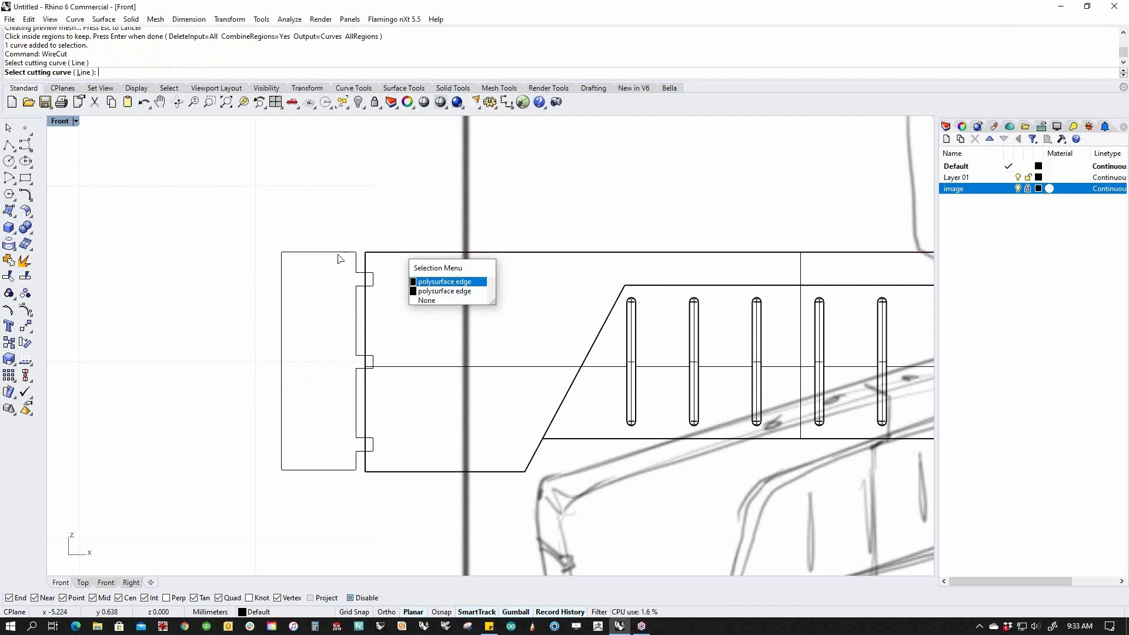
{"action": "left_click", "coordinate": [401, 368]}
{"action": "key", "text": "Return"}
{"action": "key", "text": "Return"}
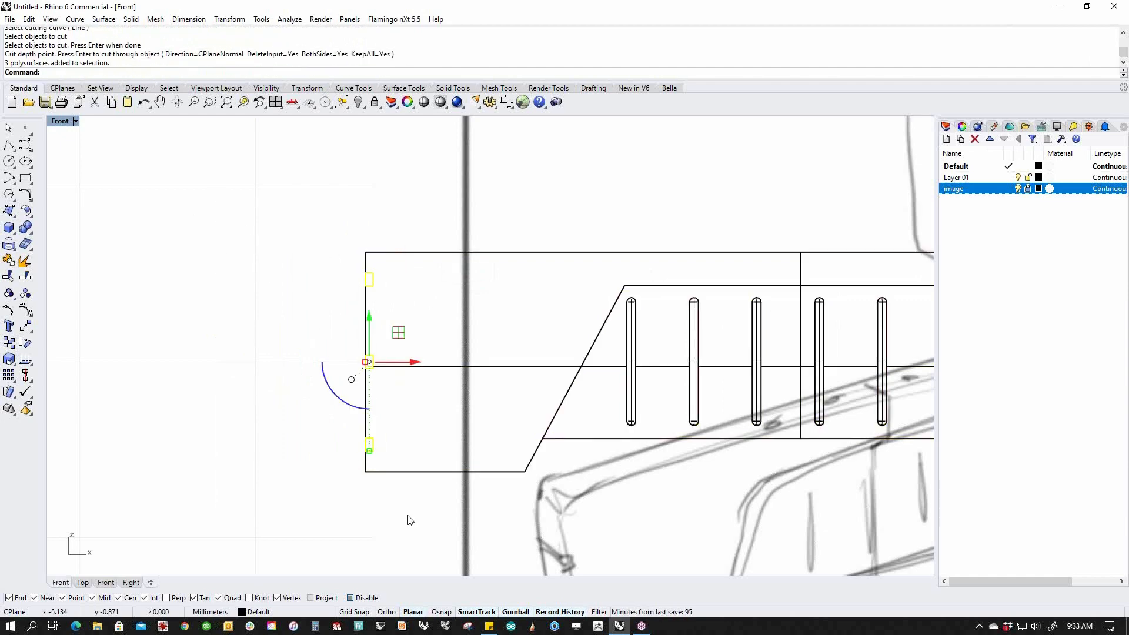
{"action": "key", "text": "Delete"}
{"action": "type", "text": "p"}
{"action": "key", "text": "Return"}
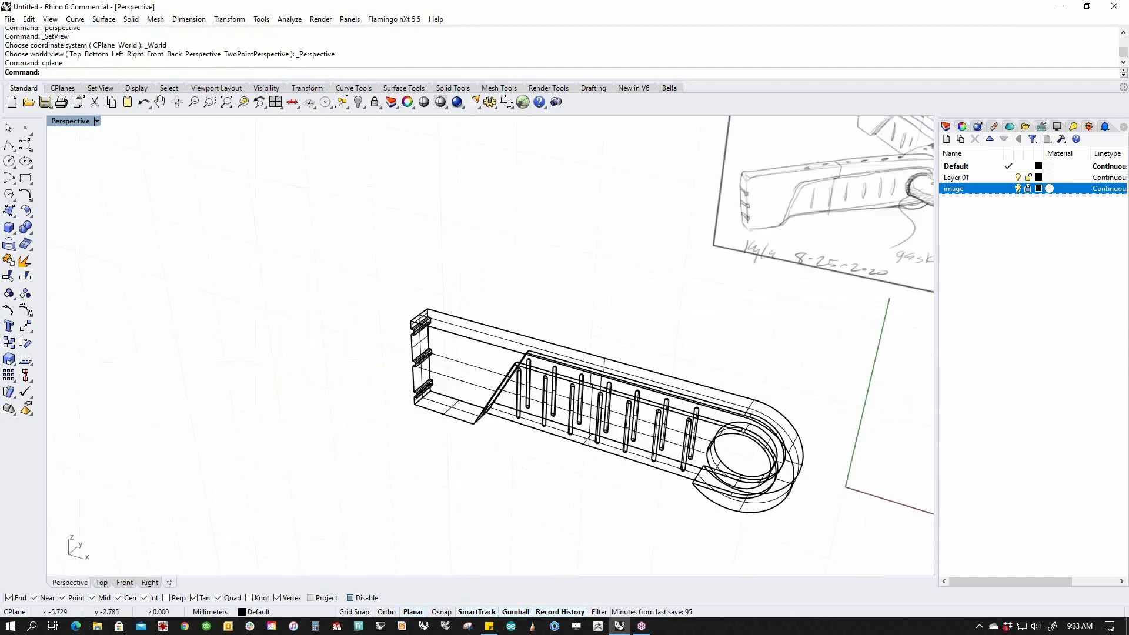
Switch the display to Shaded, orbit the arm, then view it from Top.
{"action": "right_click_drag", "start_coordinate": [411, 485], "coordinate": [474, 438]}
{"action": "middle_click", "coordinate": [474, 438]}
{"action": "left_click", "coordinate": [426, 414]}
{"action": "mouse_move", "coordinate": [423, 398]}
{"action": "right_mouse_down"}
{"action": "mouse_move", "coordinate": [525, 385]}
{"action": "mouse_move", "coordinate": [461, 406]}
{"action": "mouse_move", "coordinate": [658, 407]}
{"action": "mouse_move", "coordinate": [493, 418]}
{"action": "mouse_move", "coordinate": [483, 404]}
{"action": "mouse_move", "coordinate": [372, 395]}
{"action": "mouse_move", "coordinate": [388, 378]}
{"action": "mouse_move", "coordinate": [465, 385]}
{"action": "mouse_move", "coordinate": [403, 418]}
{"action": "mouse_move", "coordinate": [702, 364]}
{"action": "right_mouse_up"}
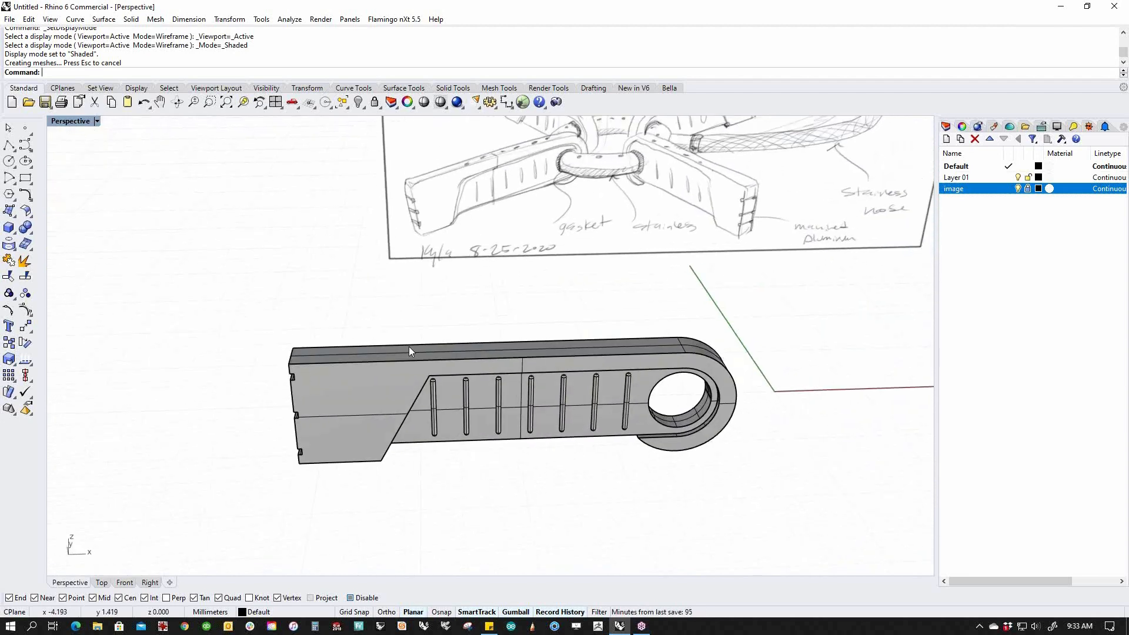
{"action": "type", "text": "Top"}
{"action": "key", "text": "Return"}
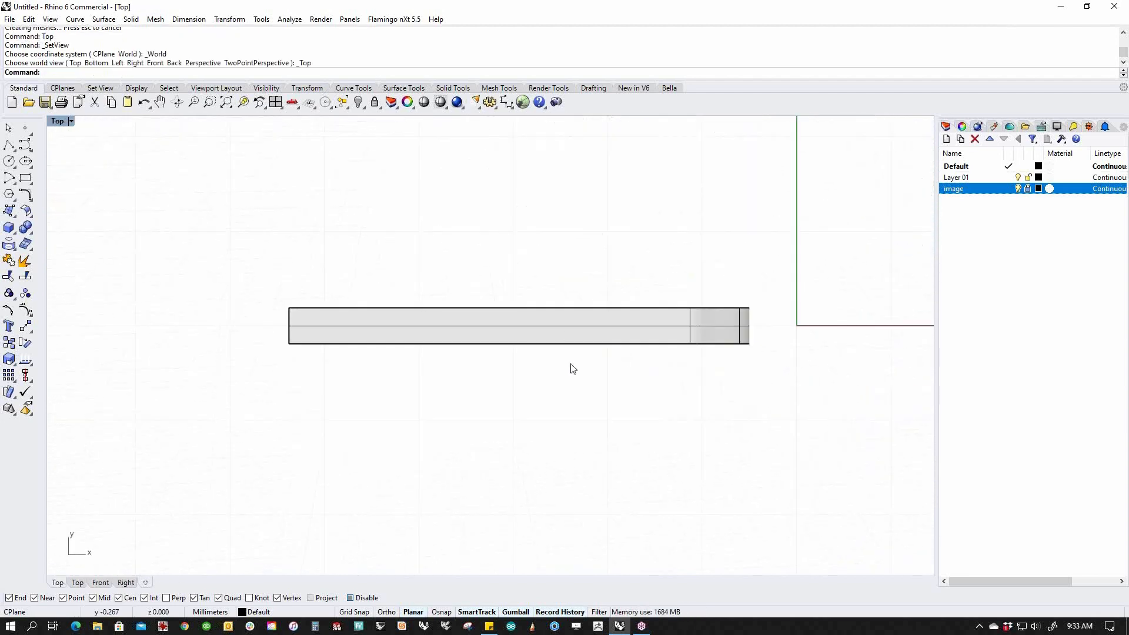
Draw a small circle centred on the bar's midline in the Top view.
{"action": "left_click", "coordinate": [9, 161]}
{"action": "right_click_drag", "start_coordinate": [781, 376], "coordinate": [663, 351]}
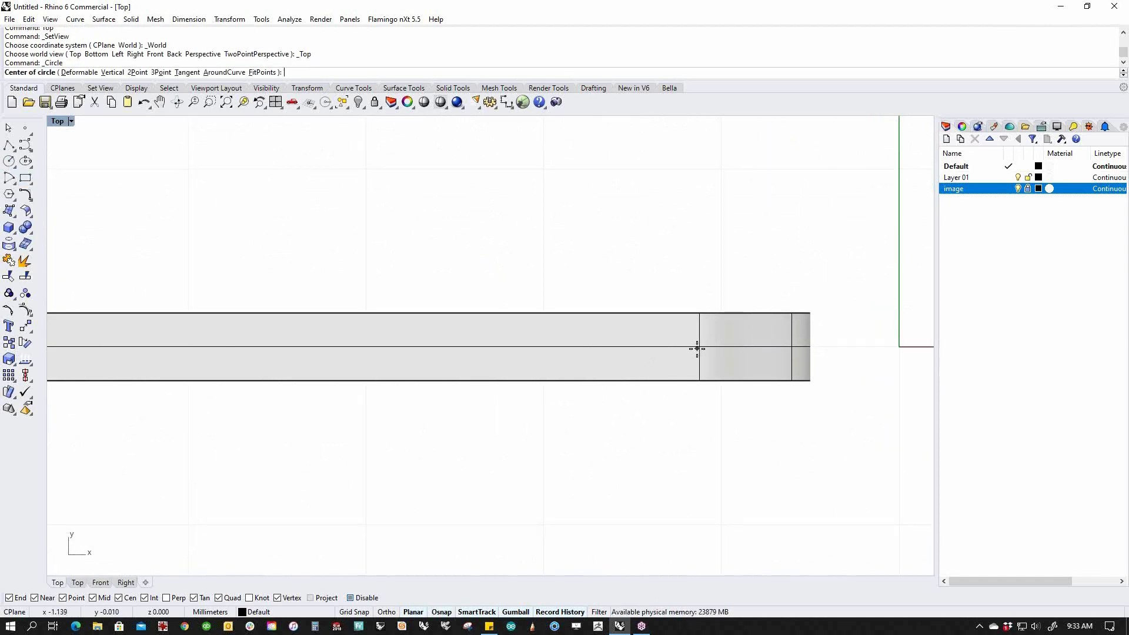
{"action": "scroll", "coordinate": [532, 345], "scroll_direction": "down", "scroll_amount": 6}
{"action": "scroll", "coordinate": [209, 343], "scroll_direction": "up", "scroll_amount": 8}
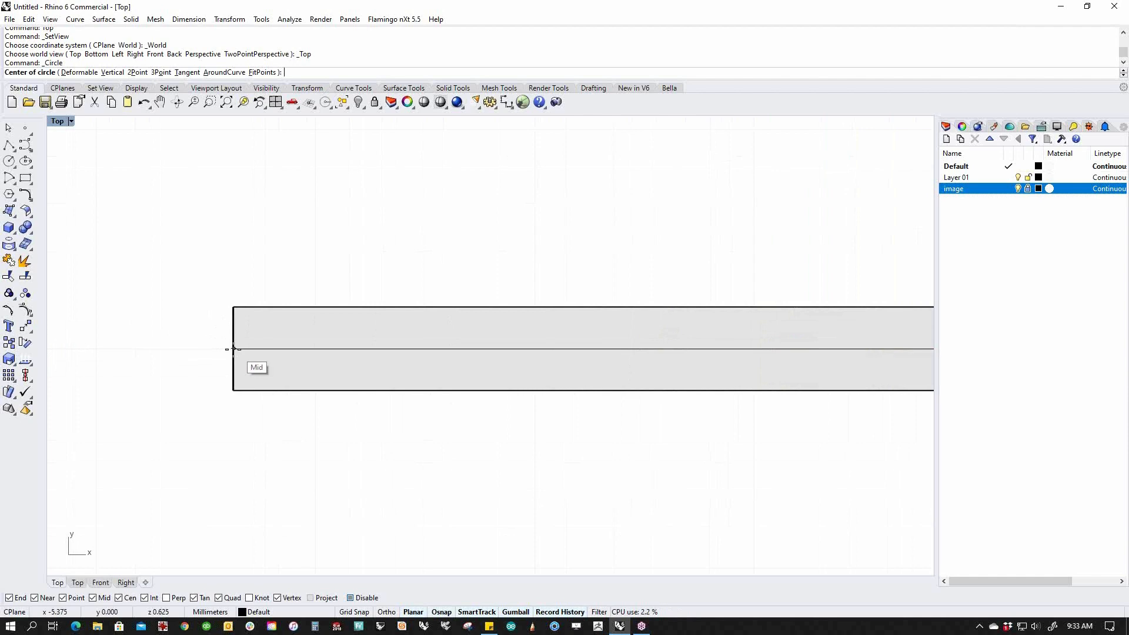
{"action": "left_click", "coordinate": [381, 348]}
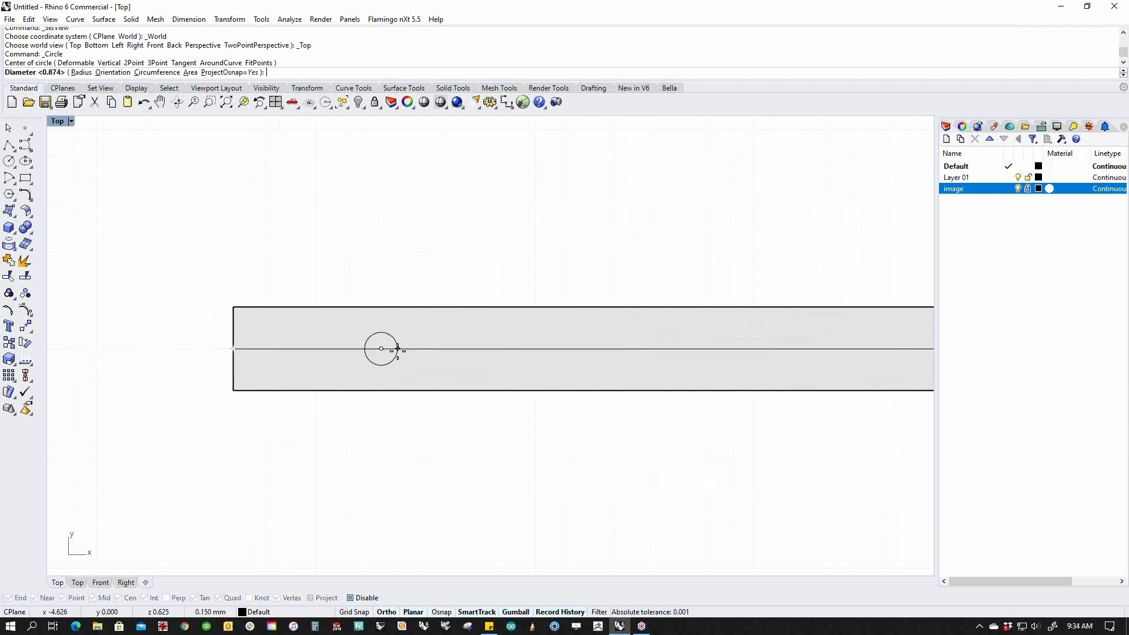
{"action": "left_click", "coordinate": [398, 349]}
In the Front view, extrude the circle upward into a cylinder with the gumball.
{"action": "key", "text": "ctrl+F2"}
{"action": "scroll", "coordinate": [461, 394], "scroll_direction": "down", "scroll_amount": 10}
{"action": "left_click_drag", "start_coordinate": [418, 326], "coordinate": [475, 422]}
{"action": "scroll", "coordinate": [451, 401], "scroll_direction": "up", "scroll_amount": 4}
{"action": "left_click_drag", "start_coordinate": [416, 381], "coordinate": [415, 323]}
{"action": "left_click_drag", "start_coordinate": [417, 317], "coordinate": [421, 323]}
{"action": "type", "text": "p"}
{"action": "key", "text": "Return"}
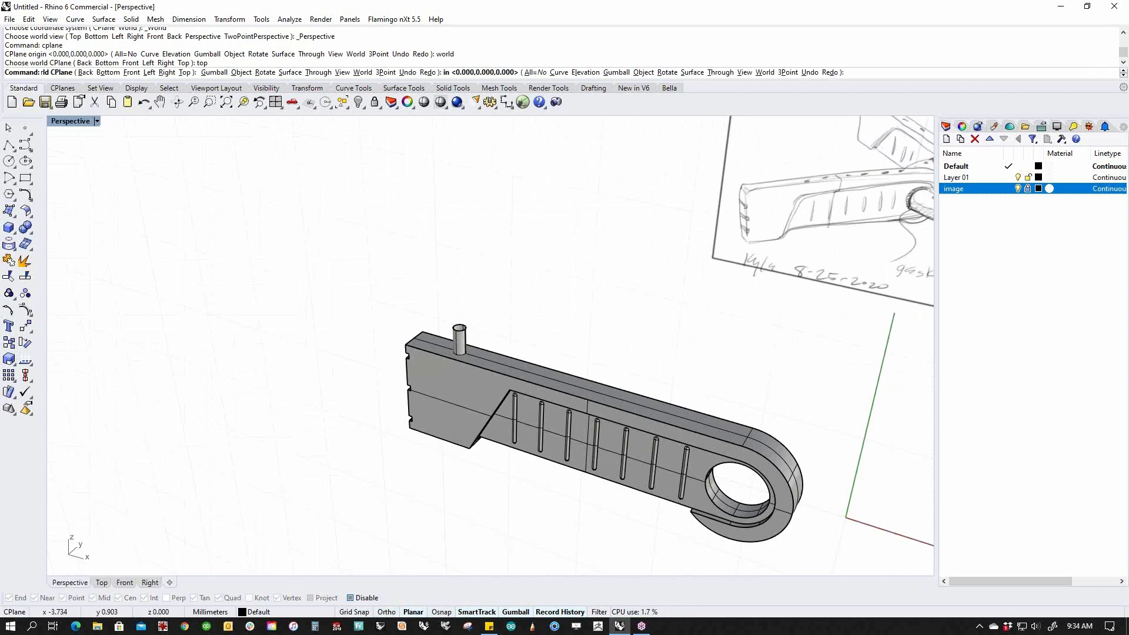
Shrink the cylinder to pin thickness, stretch it to about double height, and Cap it.
{"action": "scroll", "coordinate": [483, 367], "scroll_direction": "up", "scroll_amount": 8}
{"action": "right_click_drag", "start_coordinate": [463, 370], "coordinate": [513, 349]}
{"action": "scroll", "coordinate": [513, 351], "scroll_direction": "up", "scroll_amount": 2}
{"action": "left_click", "coordinate": [514, 352]}
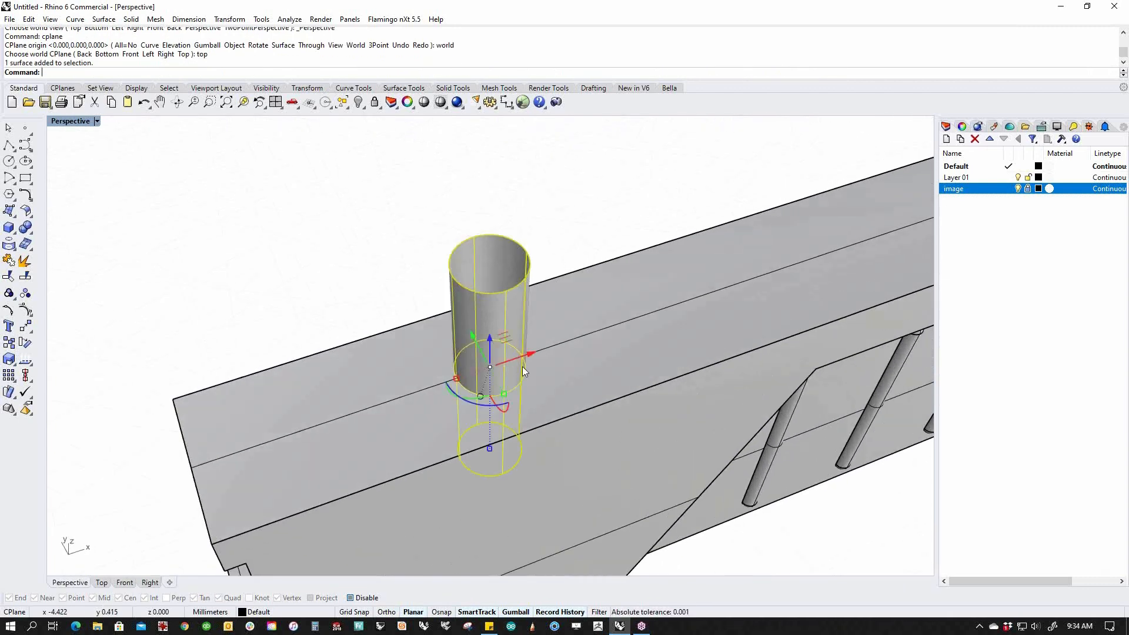
{"action": "left_click_drag", "start_coordinate": [456, 378], "coordinate": [477, 374], "text": "shift"}
{"action": "right_click_drag", "start_coordinate": [542, 411], "coordinate": [512, 456]}
{"action": "left_click_drag", "start_coordinate": [513, 456], "coordinate": [511, 504]}
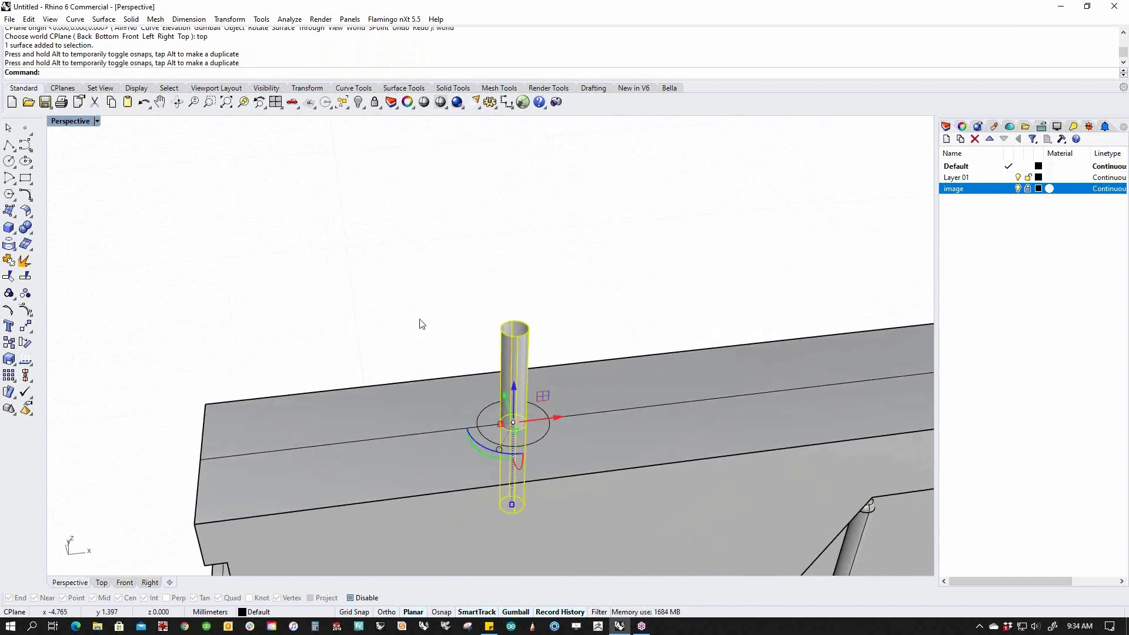
{"action": "type", "text": "Cap"}
{"action": "key", "text": "Return"}
{"action": "mouse_move", "coordinate": [421, 323]}
{"action": "right_mouse_down"}
{"action": "mouse_move", "coordinate": [534, 396]}
{"action": "mouse_move", "coordinate": [334, 344]}
{"action": "mouse_move", "coordinate": [318, 369]}
{"action": "right_mouse_up"}
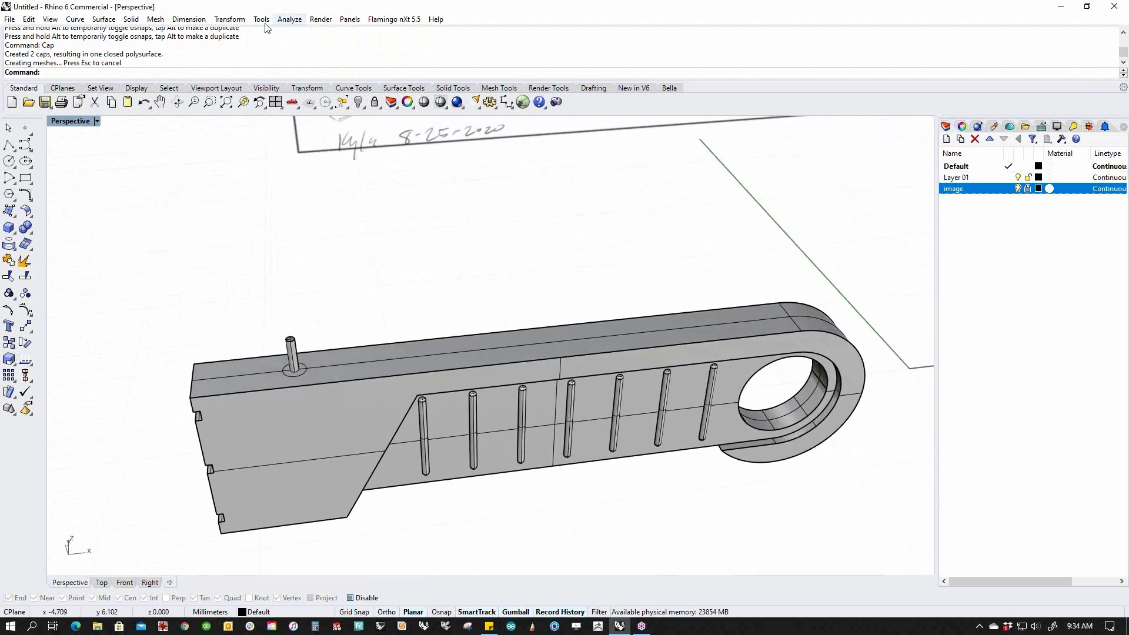
{"action": "left_click", "coordinate": [229, 19]}
Start a linear array of the pin, using its centre as the first reference.
{"action": "mouse_move", "coordinate": [269, 166]}
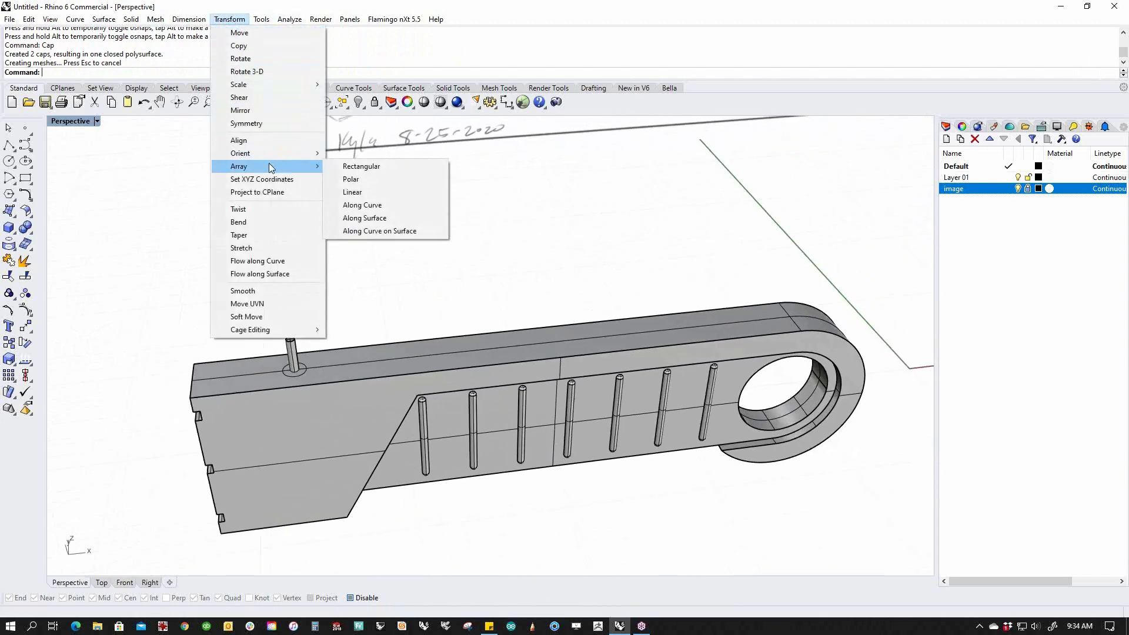
{"action": "left_click", "coordinate": [347, 192]}
{"action": "left_click", "coordinate": [292, 344]}
{"action": "key", "text": "Return"}
{"action": "scroll", "coordinate": [312, 344], "scroll_direction": "up", "scroll_amount": 2}
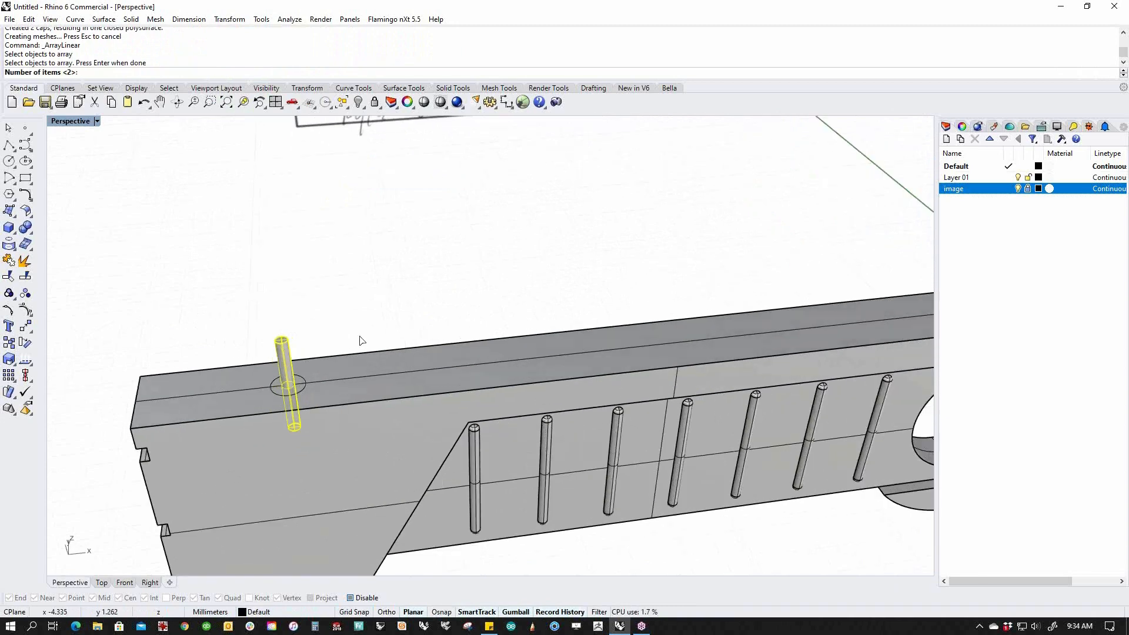
{"action": "key", "text": "Return"}
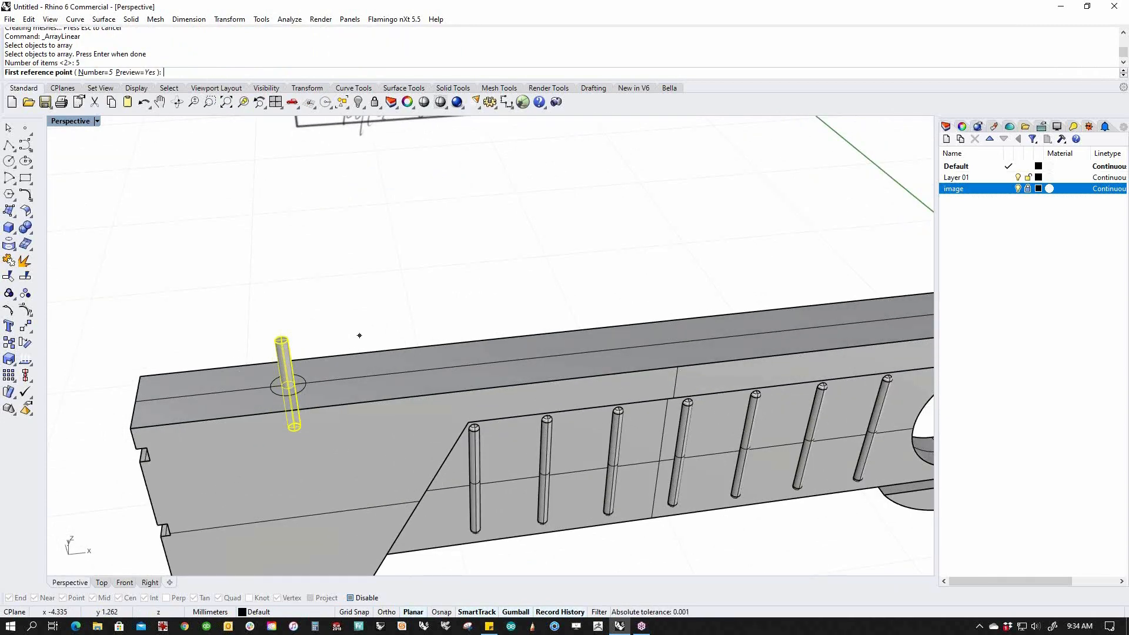
{"action": "scroll", "coordinate": [313, 355], "scroll_direction": "up", "scroll_amount": 3}
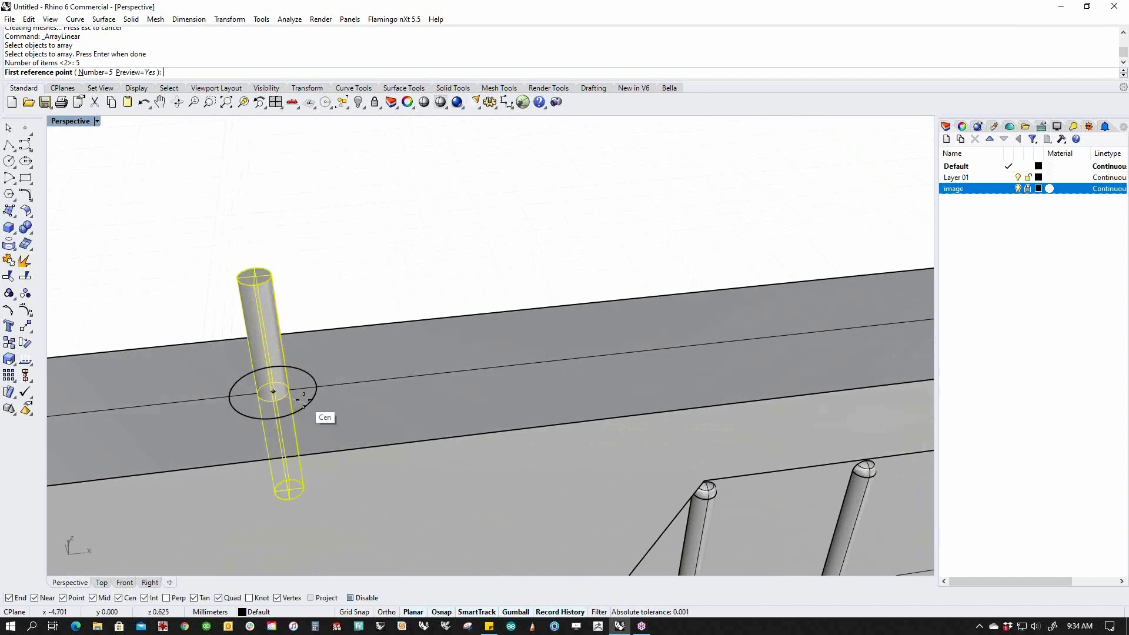
{"action": "left_click", "coordinate": [275, 392]}
{"action": "scroll", "coordinate": [304, 396], "scroll_direction": "down", "scroll_amount": 5}
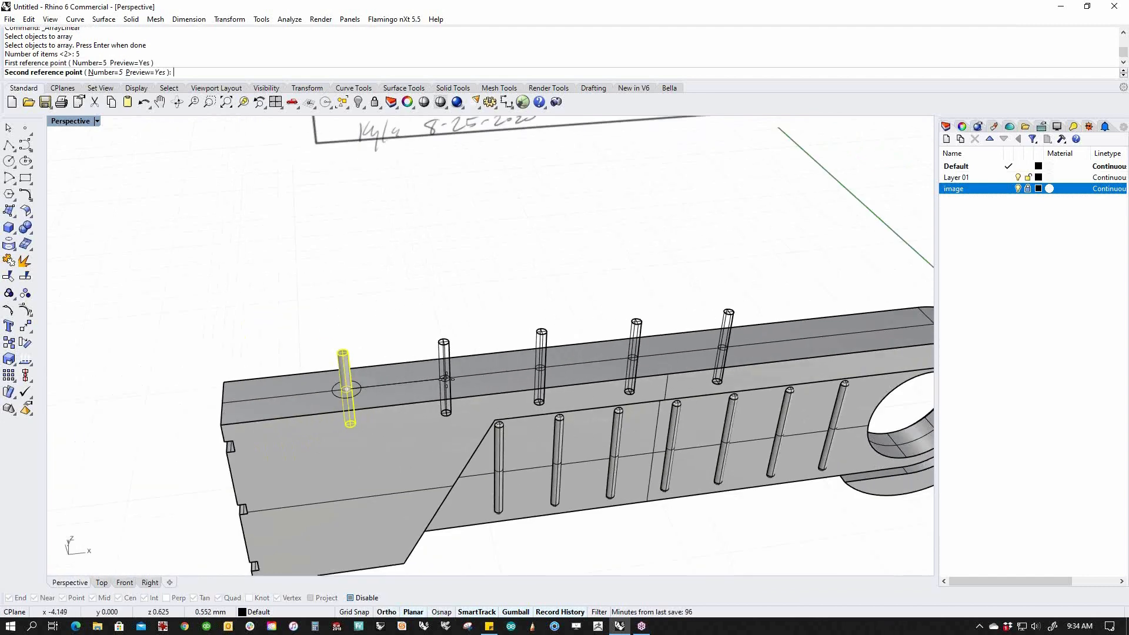
{"action": "right_click_drag", "start_coordinate": [479, 388], "coordinate": [352, 375], "text": "shift"}
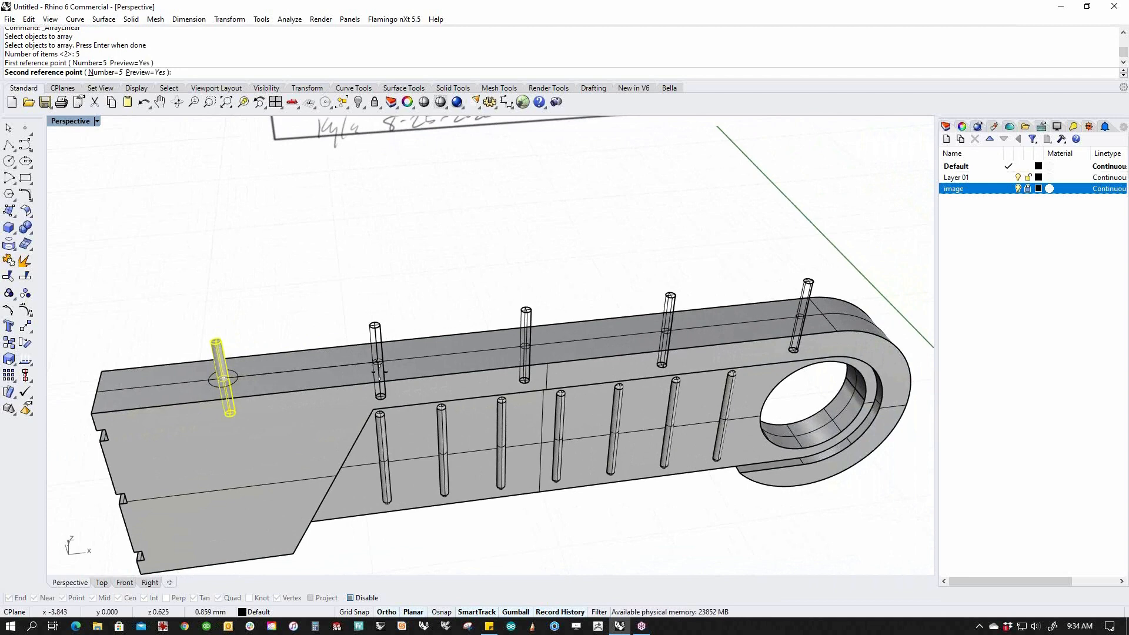
Set the array count to 11 and place the last pin near the rounded end.
{"action": "left_click", "coordinate": [110, 73]}
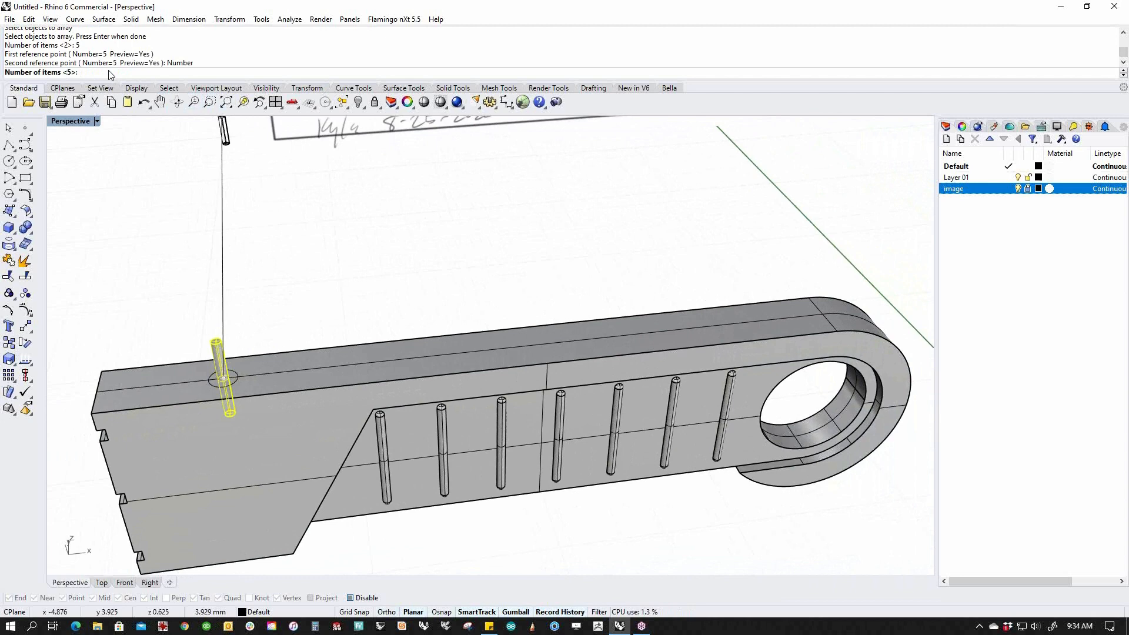
{"action": "type", "text": "9"}
{"action": "key", "text": "Return"}
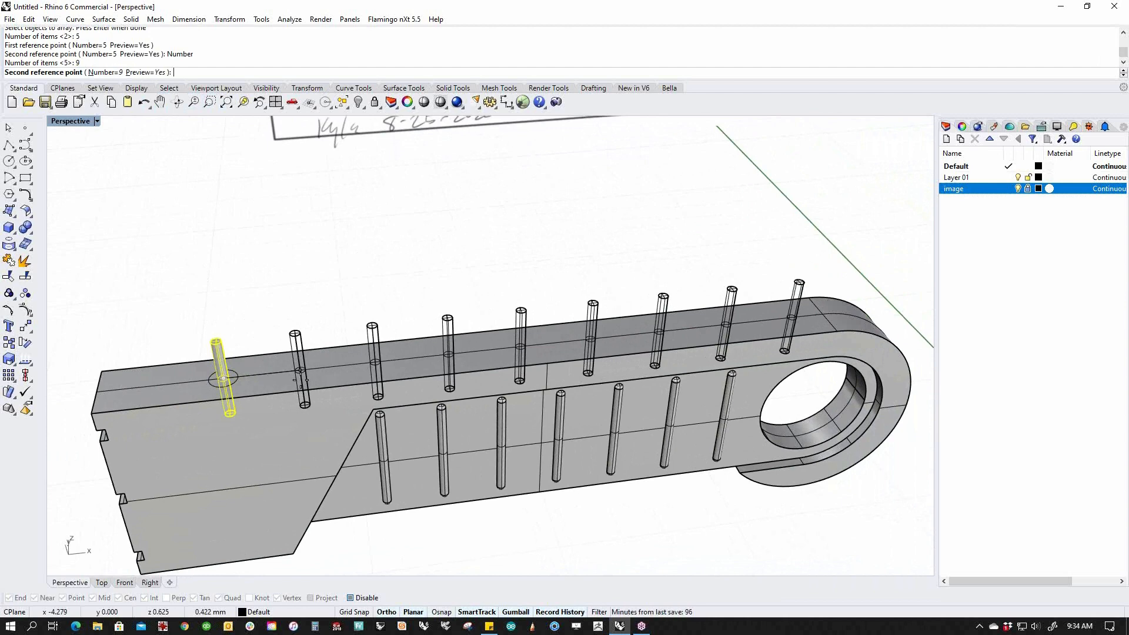
{"action": "left_click", "coordinate": [107, 71]}
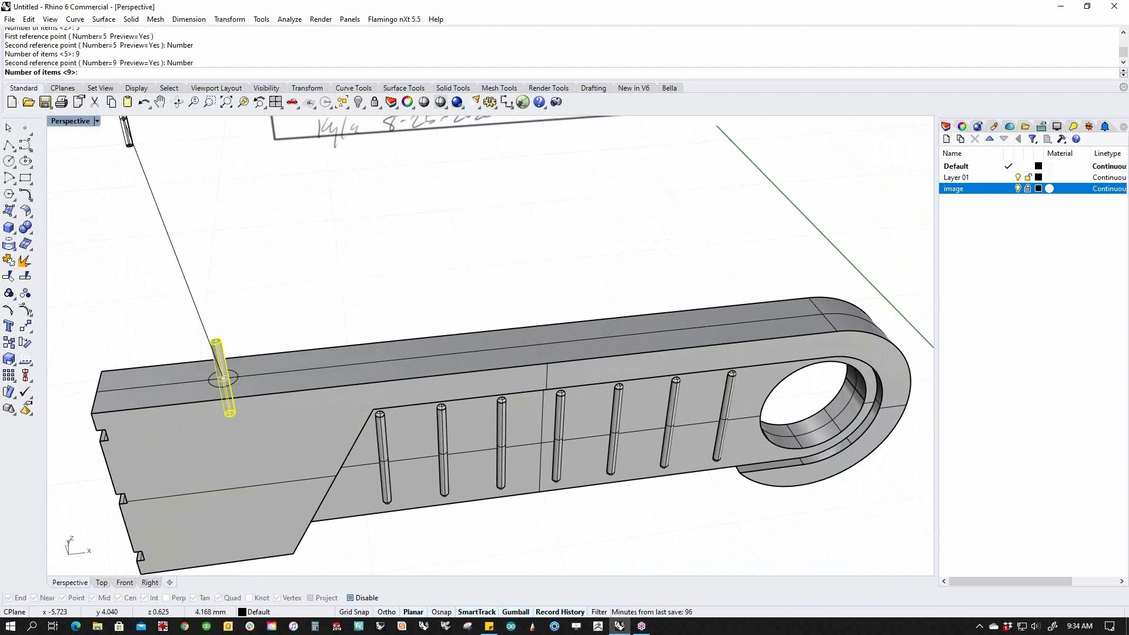
{"action": "type", "text": "11"}
{"action": "key", "text": "Return"}
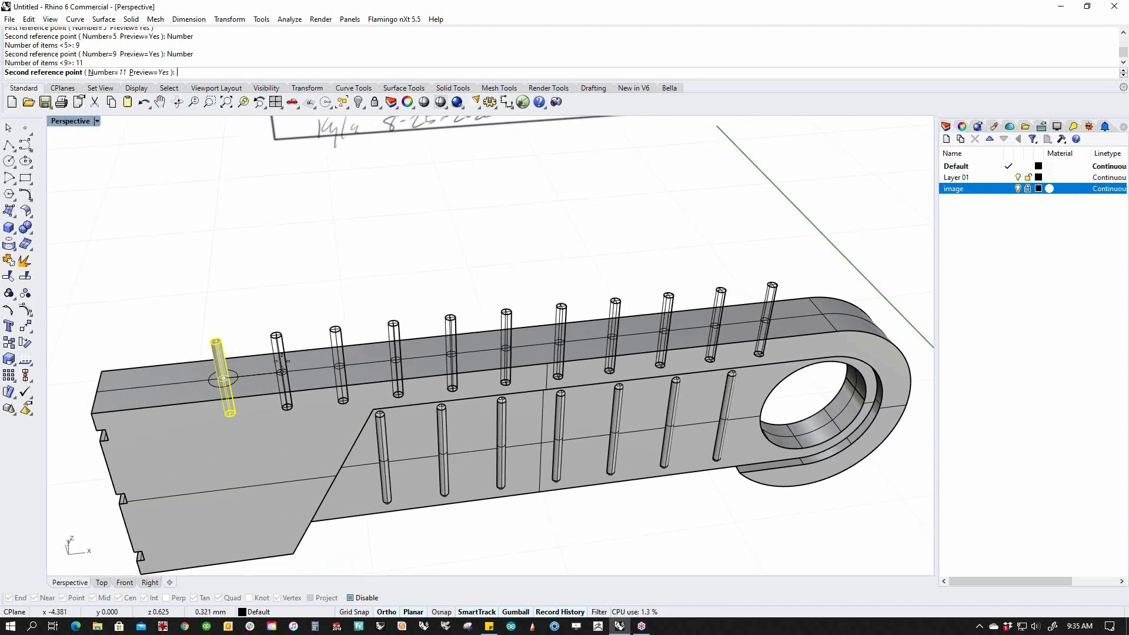
{"action": "left_click", "coordinate": [281, 361], "text": "shift"}
{"action": "mouse_move", "coordinate": [513, 388]}
{"action": "right_mouse_down"}
{"action": "mouse_move", "coordinate": [494, 336]}
{"action": "mouse_move", "coordinate": [482, 359]}
{"action": "mouse_move", "coordinate": [506, 370]}
{"action": "mouse_move", "coordinate": [537, 344]}
{"action": "right_mouse_up"}
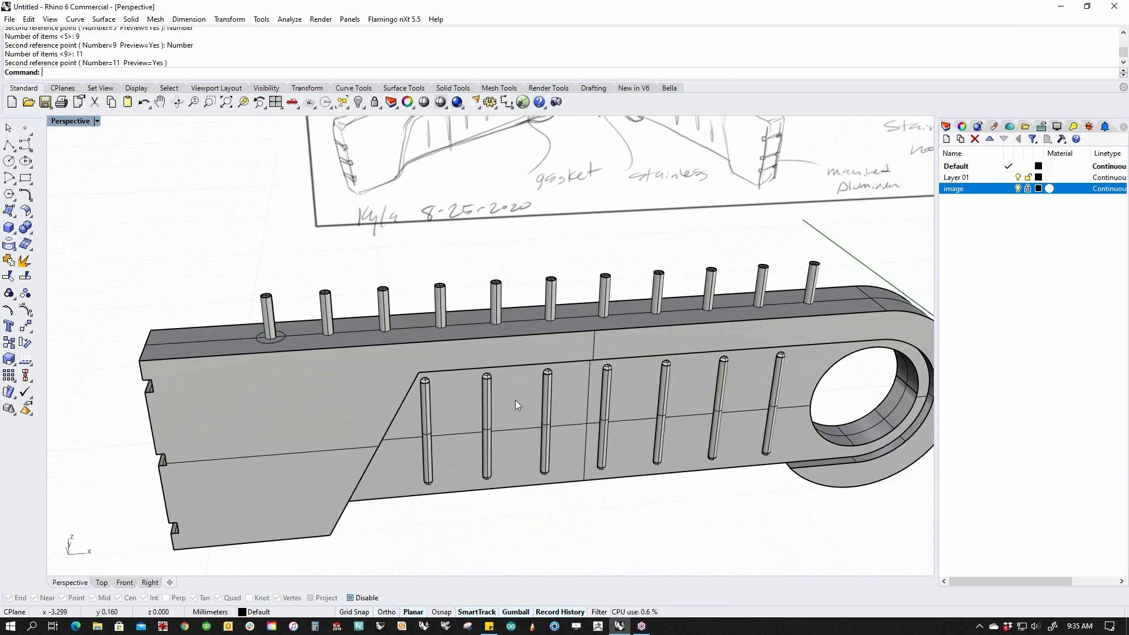
Start BooleanDifference from the quick-access menu with the arm as the body to subtract from.
{"action": "middle_click", "coordinate": [456, 340]}
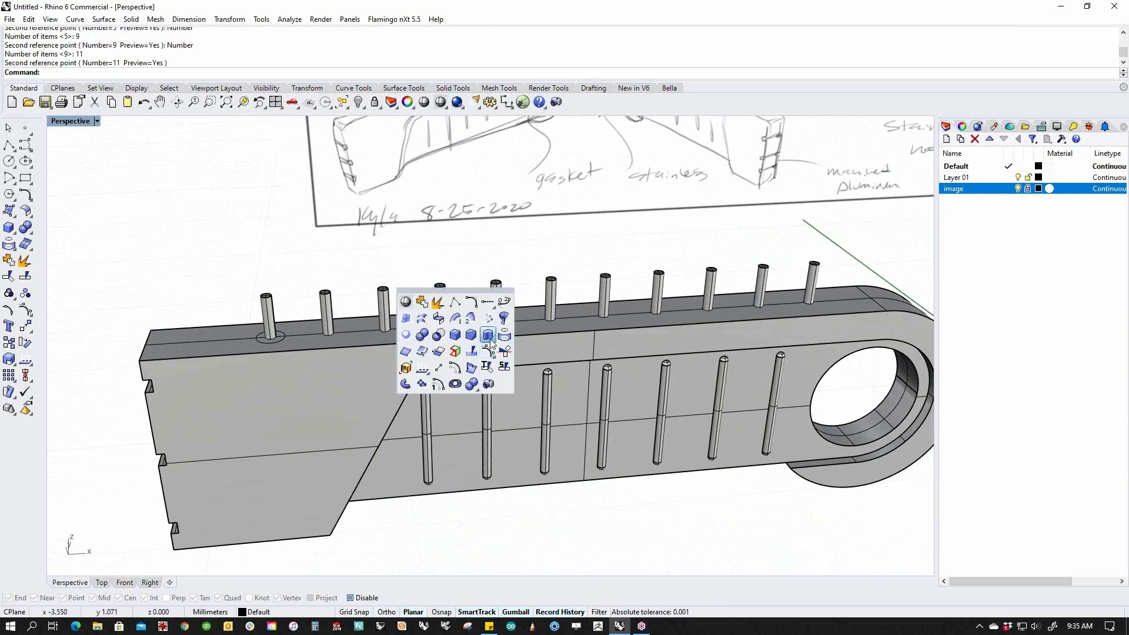
{"action": "left_click", "coordinate": [438, 335]}
{"action": "left_click", "coordinate": [348, 369]}
{"action": "right_click", "coordinate": [337, 265]}
{"action": "right_click_drag", "start_coordinate": [378, 308], "coordinate": [400, 288]}
Subtract all eleven pin cylinders from the arm, then window-select the leftover pins.
{"action": "left_click", "coordinate": [824, 317]}
{"action": "left_click", "coordinate": [772, 318]}
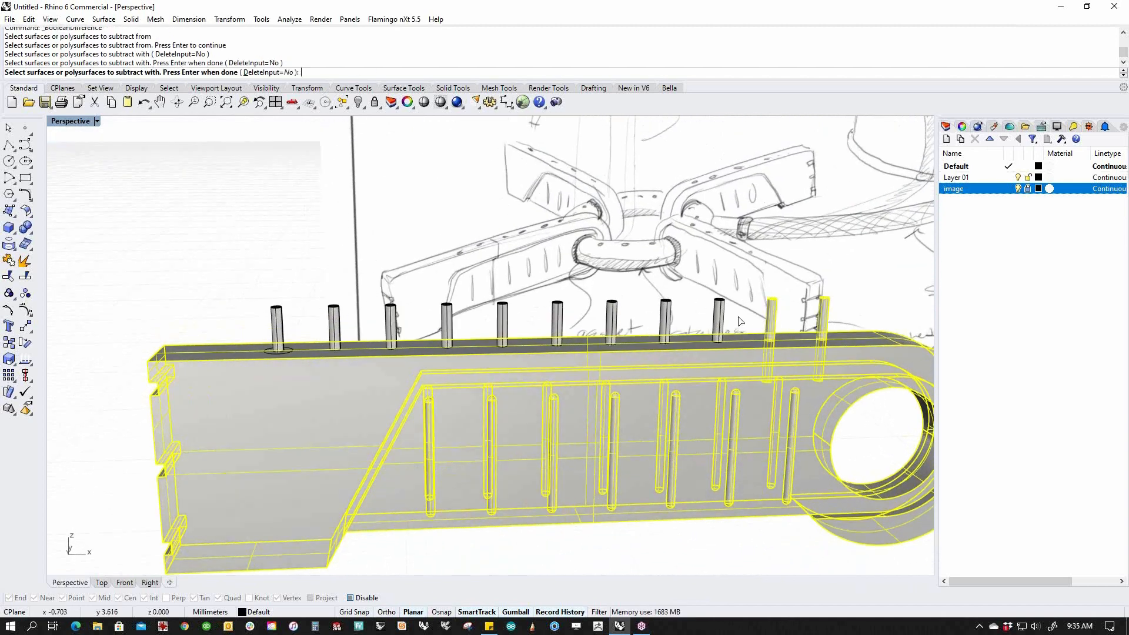
{"action": "left_click", "coordinate": [717, 319]}
{"action": "left_click", "coordinate": [665, 319]}
{"action": "left_click", "coordinate": [611, 321]}
{"action": "left_click", "coordinate": [558, 319]}
{"action": "left_click", "coordinate": [502, 324]}
{"action": "left_click", "coordinate": [446, 328]}
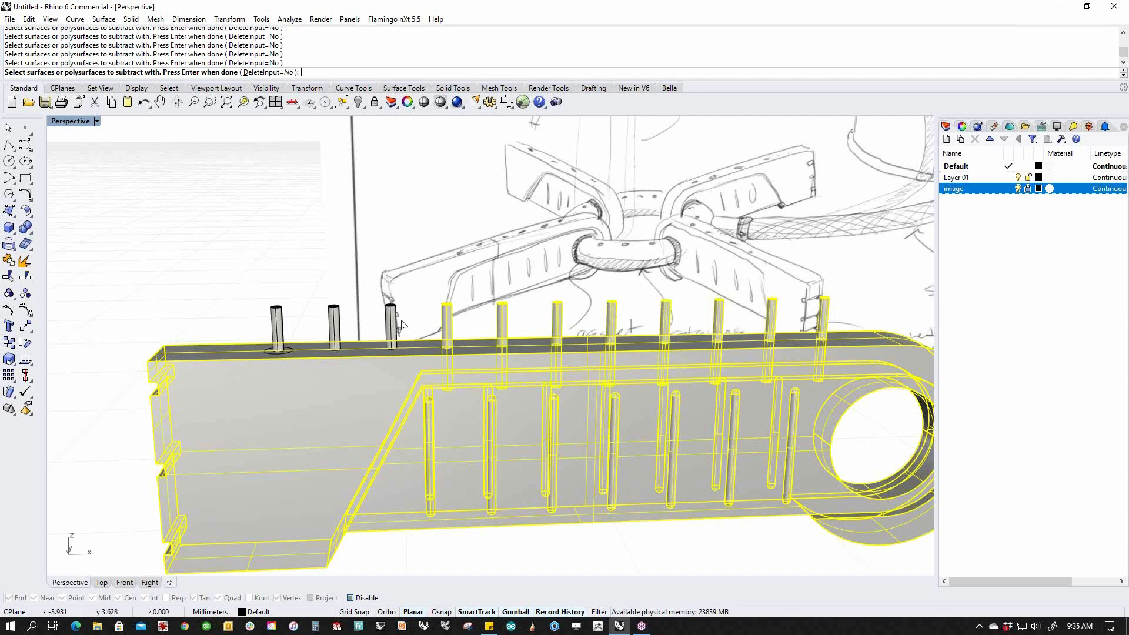
{"action": "left_click", "coordinate": [389, 330]}
{"action": "left_click", "coordinate": [337, 329]}
{"action": "left_click", "coordinate": [278, 328]}
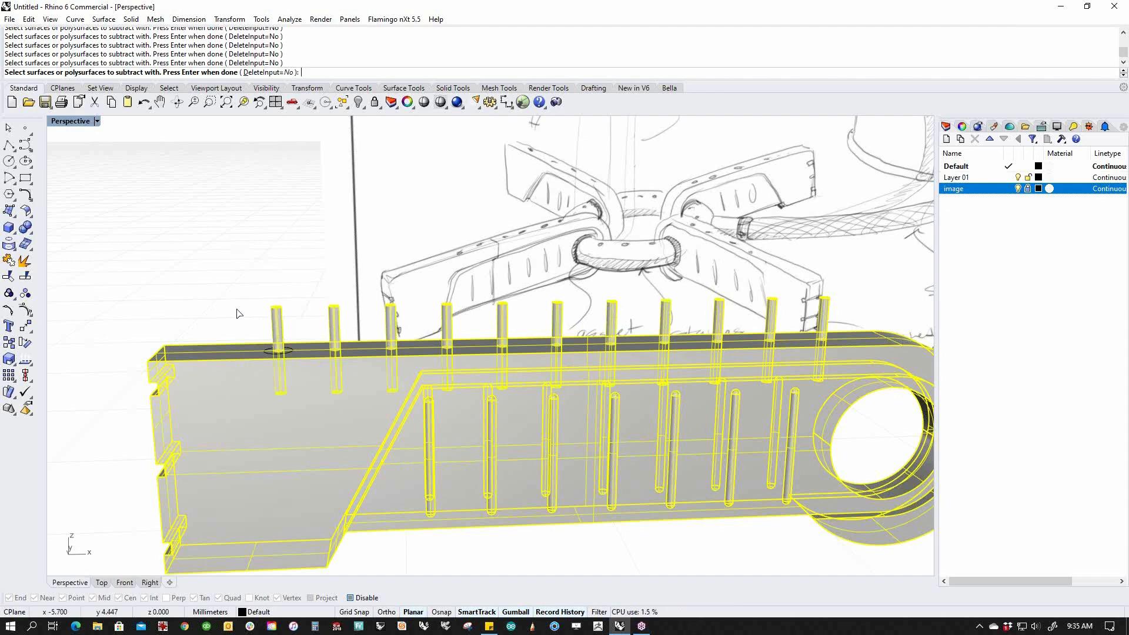
{"action": "right_click_drag", "start_coordinate": [239, 313], "coordinate": [273, 347]}
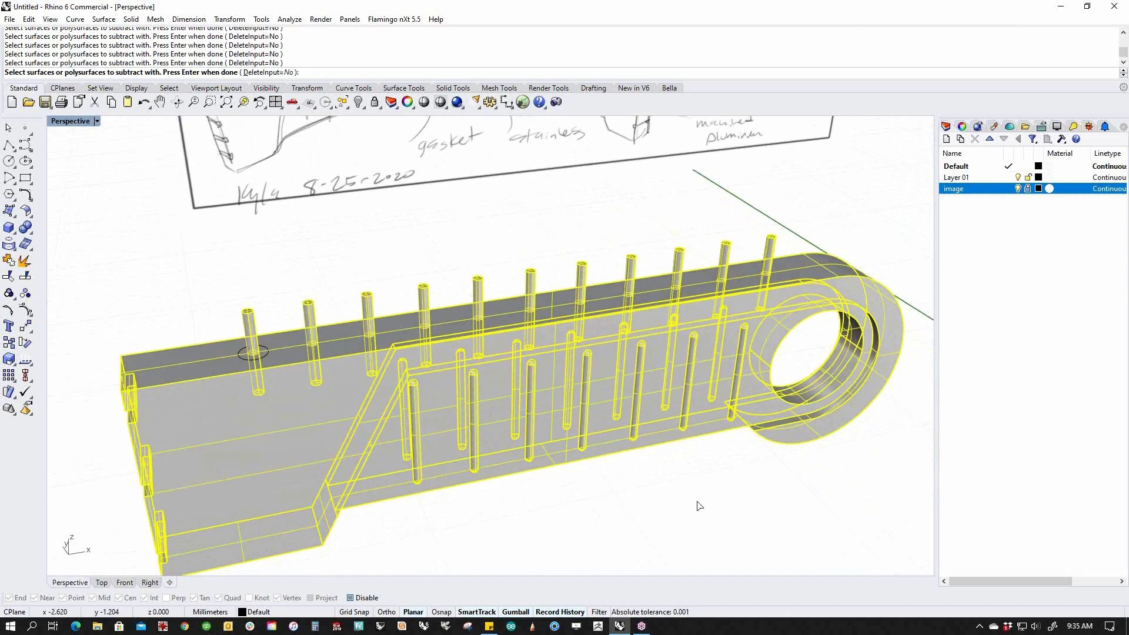
{"action": "key", "text": "Return"}
{"action": "right_click_drag", "start_coordinate": [674, 439], "coordinate": [457, 382]}
{"action": "left_click_drag", "start_coordinate": [805, 257], "coordinate": [513, 353]}
Delete the selected leftover pins.
{"action": "key", "text": "Delete"}
{"action": "mouse_move", "coordinate": [529, 337]}
{"action": "right_mouse_down"}
{"action": "mouse_move", "coordinate": [478, 381]}
{"action": "mouse_move", "coordinate": [558, 454]}
{"action": "mouse_move", "coordinate": [489, 471]}
{"action": "right_mouse_up"}
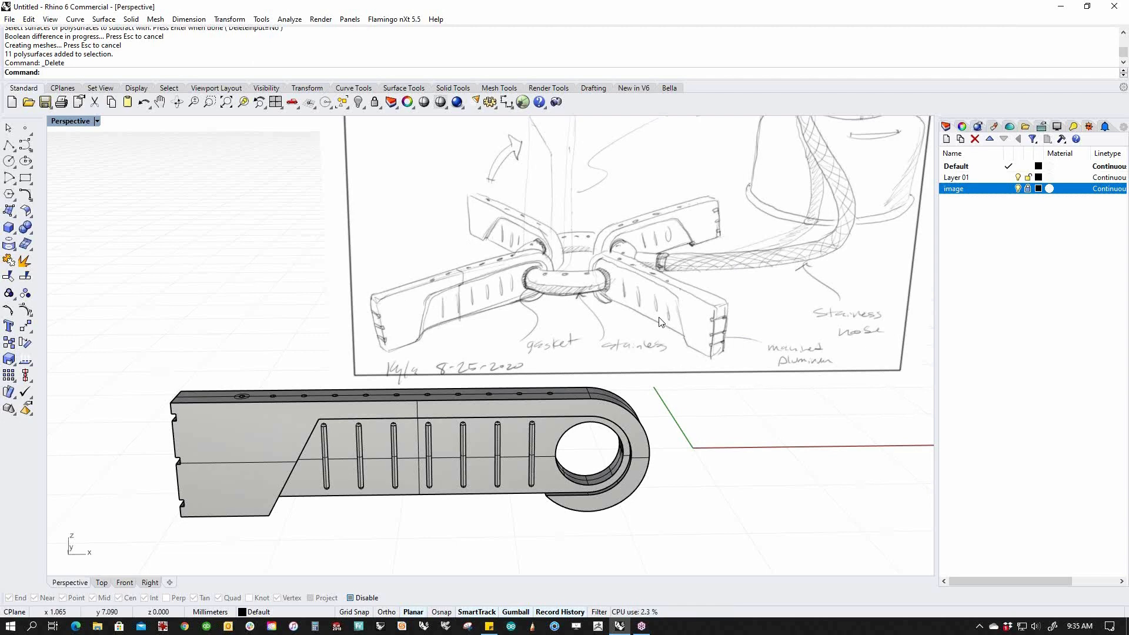
{"action": "mouse_move", "coordinate": [606, 482]}
{"action": "right_mouse_down"}
{"action": "mouse_move", "coordinate": [612, 507]}
{"action": "mouse_move", "coordinate": [588, 497]}
{"action": "right_mouse_up"}
Delete the small leftover circle curve and orbit around the arm to inspect it.
{"action": "left_click_drag", "start_coordinate": [295, 333], "coordinate": [225, 387]}
{"action": "key", "text": "Delete"}
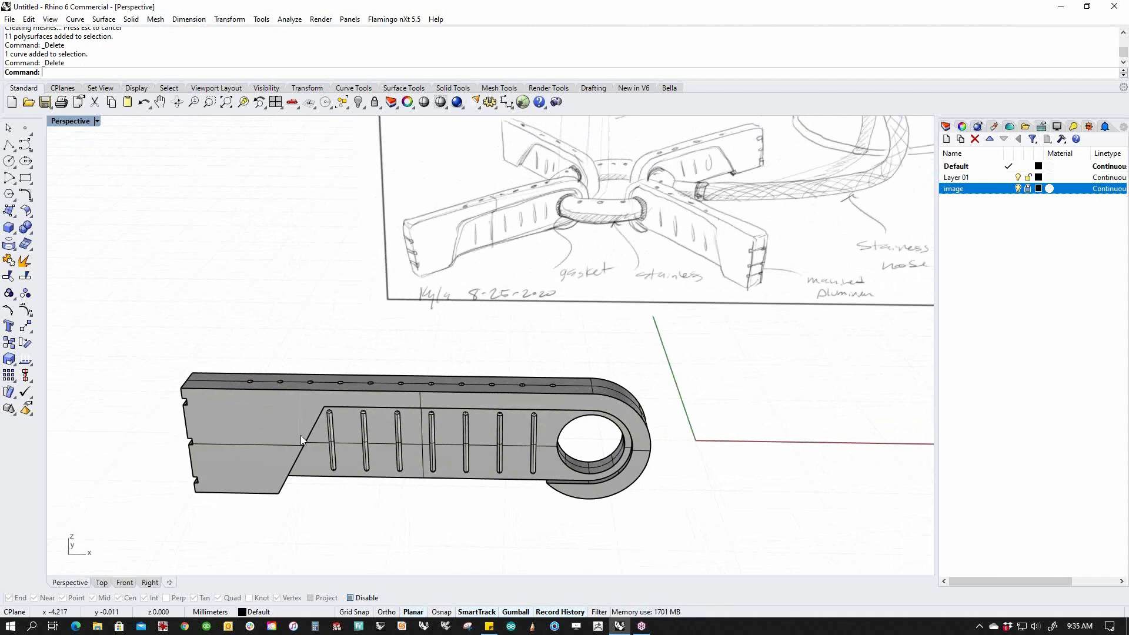
{"action": "mouse_move", "coordinate": [392, 452]}
{"action": "right_mouse_down"}
{"action": "mouse_move", "coordinate": [553, 485]}
{"action": "mouse_move", "coordinate": [610, 465]}
{"action": "mouse_move", "coordinate": [597, 484]}
{"action": "mouse_move", "coordinate": [630, 470]}
{"action": "mouse_move", "coordinate": [649, 481]}
{"action": "right_mouse_up"}
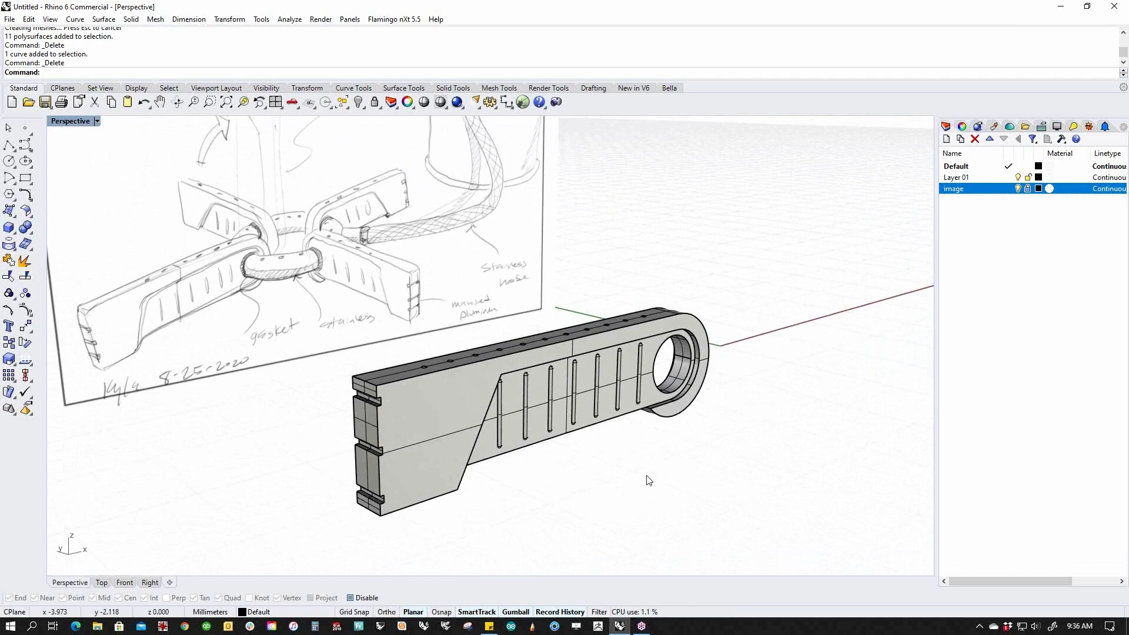
{"action": "mouse_move", "coordinate": [570, 463]}
{"action": "right_mouse_down"}
{"action": "mouse_move", "coordinate": [460, 475]}
{"action": "mouse_move", "coordinate": [506, 488]}
{"action": "mouse_move", "coordinate": [567, 481]}
{"action": "right_mouse_up"}
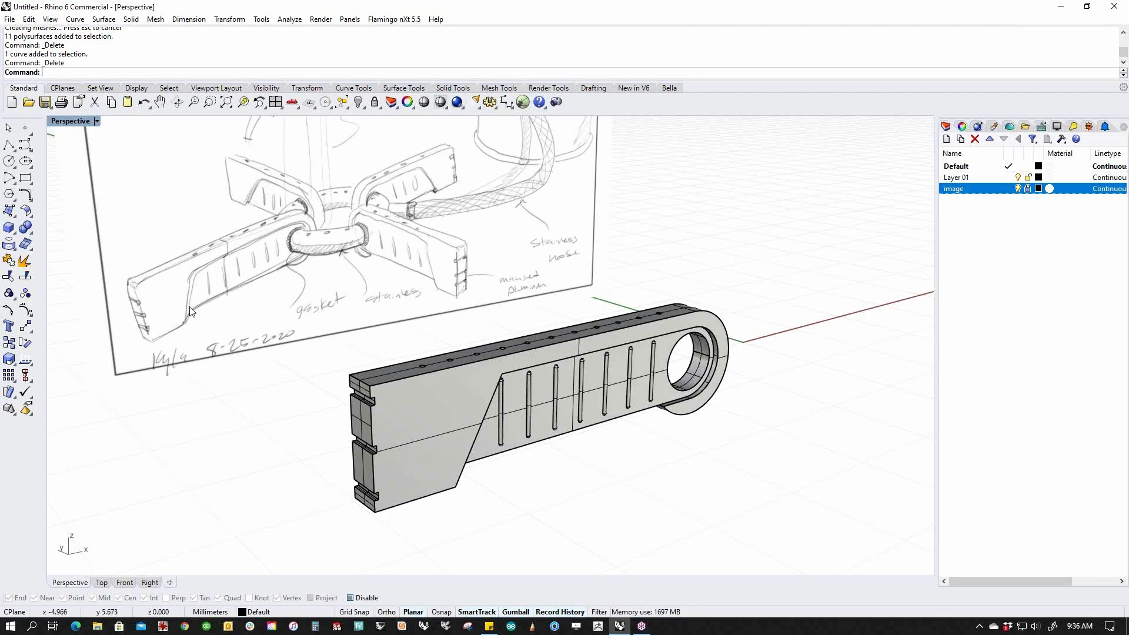
{"action": "mouse_move", "coordinate": [510, 456]}
{"action": "right_mouse_down"}
{"action": "mouse_move", "coordinate": [476, 451]}
{"action": "mouse_move", "coordinate": [453, 404]}
{"action": "mouse_move", "coordinate": [383, 398]}
{"action": "mouse_move", "coordinate": [384, 358]}
{"action": "mouse_move", "coordinate": [373, 390]}
{"action": "mouse_move", "coordinate": [290, 377]}
{"action": "mouse_move", "coordinate": [292, 411]}
{"action": "right_mouse_up"}
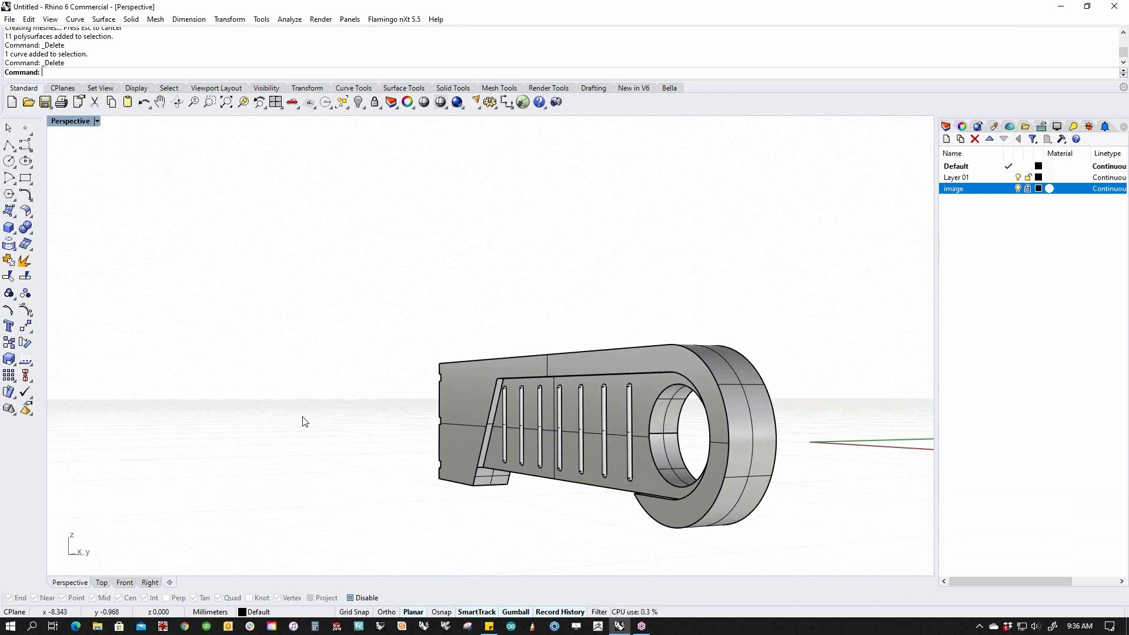
{"action": "right_click_drag", "start_coordinate": [301, 419], "coordinate": [406, 529]}
{"action": "scroll", "coordinate": [520, 356], "scroll_direction": "up", "scroll_amount": 5}
Inspect a top hole edge and the notched end's sub-objects, then clear the selection.
{"action": "left_click", "coordinate": [520, 357], "text": "ctrl+shift"}
{"action": "key", "text": "Escape"}
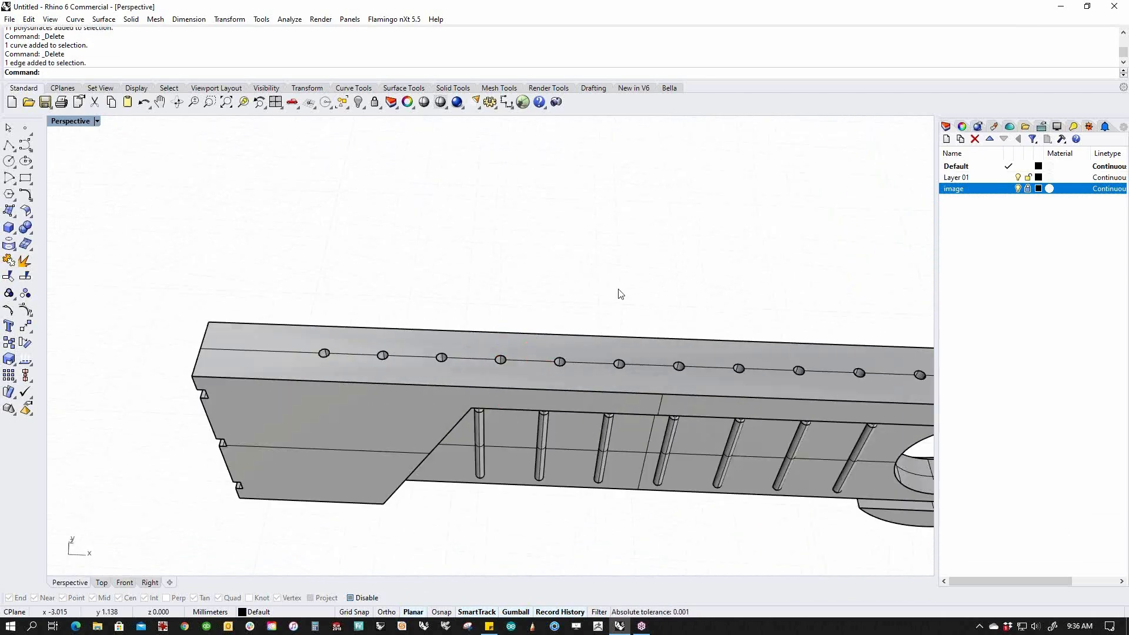
{"action": "scroll", "coordinate": [618, 289], "scroll_direction": "down", "scroll_amount": 6}
{"action": "right_click_drag", "start_coordinate": [464, 441], "coordinate": [356, 383]}
{"action": "scroll", "coordinate": [386, 388], "scroll_direction": "up", "scroll_amount": 7}
{"action": "left_click_drag", "start_coordinate": [367, 303], "coordinate": [466, 358]}
{"action": "key", "text": "Escape"}
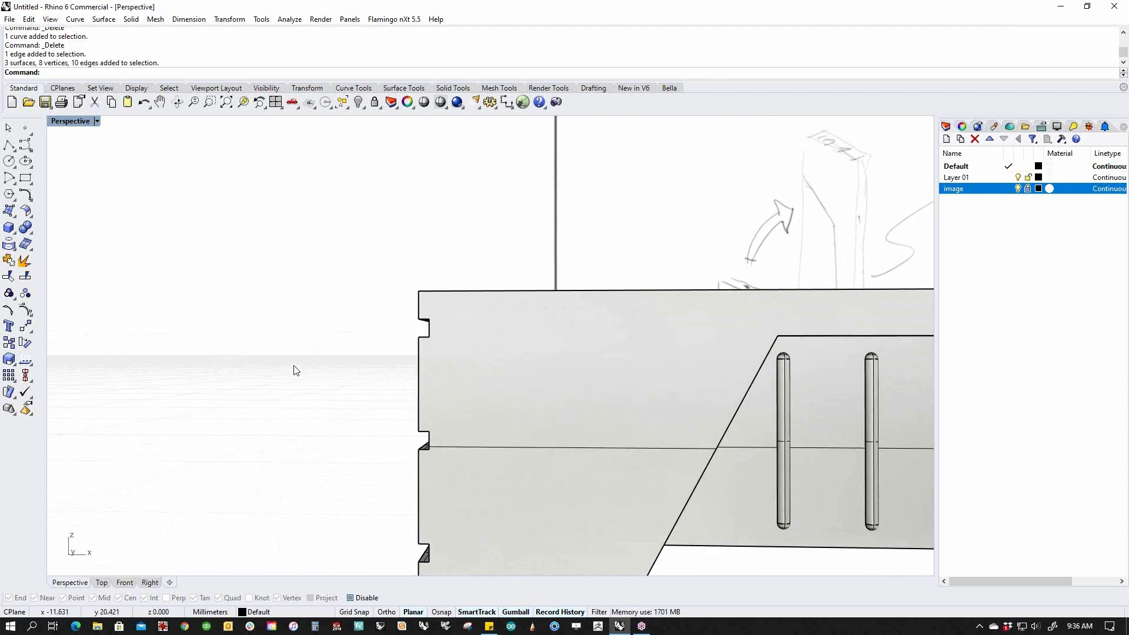
Look straight down at the top holes and examine the left hole's bottom and wall.
{"action": "scroll", "coordinate": [299, 365], "scroll_direction": "down", "scroll_amount": 6}
{"action": "right_click_drag", "start_coordinate": [300, 366], "coordinate": [391, 410]}
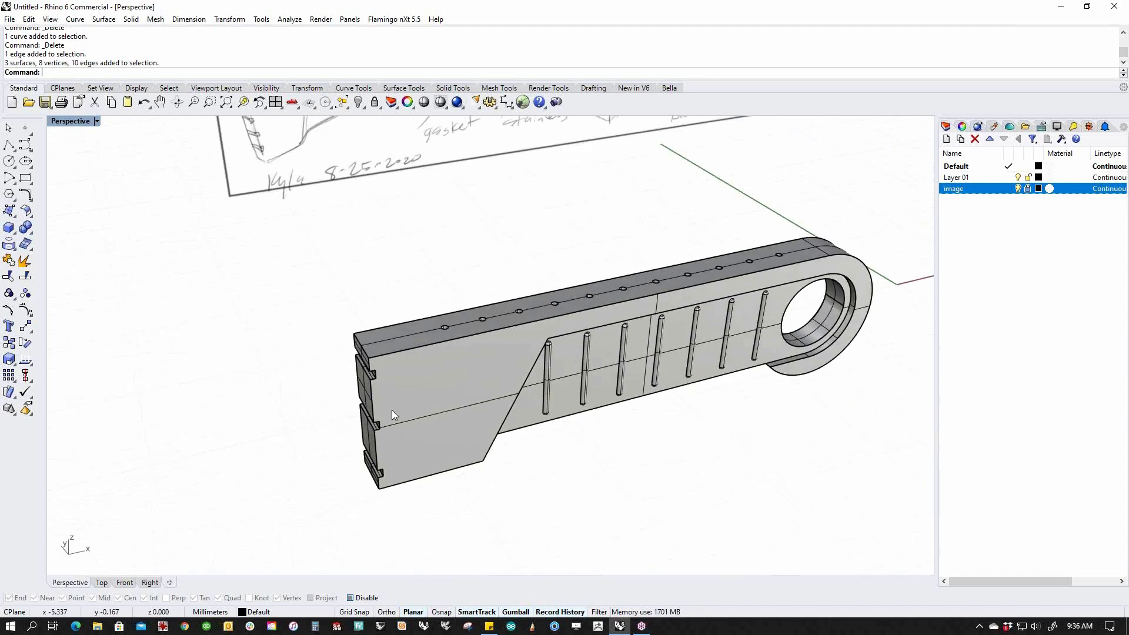
{"action": "right_click_drag", "start_coordinate": [756, 269], "coordinate": [693, 312]}
{"action": "scroll", "coordinate": [447, 318], "scroll_direction": "up", "scroll_amount": 18}
{"action": "right_click_drag", "start_coordinate": [397, 330], "coordinate": [395, 373]}
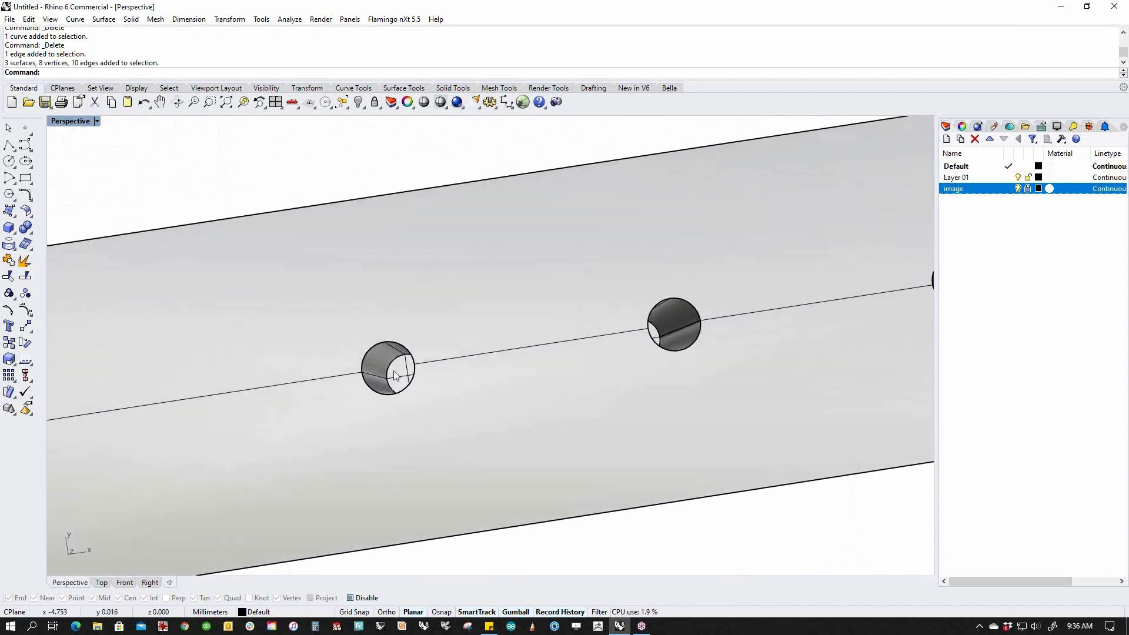
{"action": "scroll", "coordinate": [396, 373], "scroll_direction": "up", "scroll_amount": 11}
{"action": "left_click", "coordinate": [404, 371], "text": "ctrl+shift"}
{"action": "left_click", "coordinate": [362, 375], "text": "ctrl+shift"}
{"action": "scroll", "coordinate": [363, 375], "scroll_direction": "down", "scroll_amount": 7}
{"action": "scroll", "coordinate": [364, 374], "scroll_direction": "down", "scroll_amount": 4}
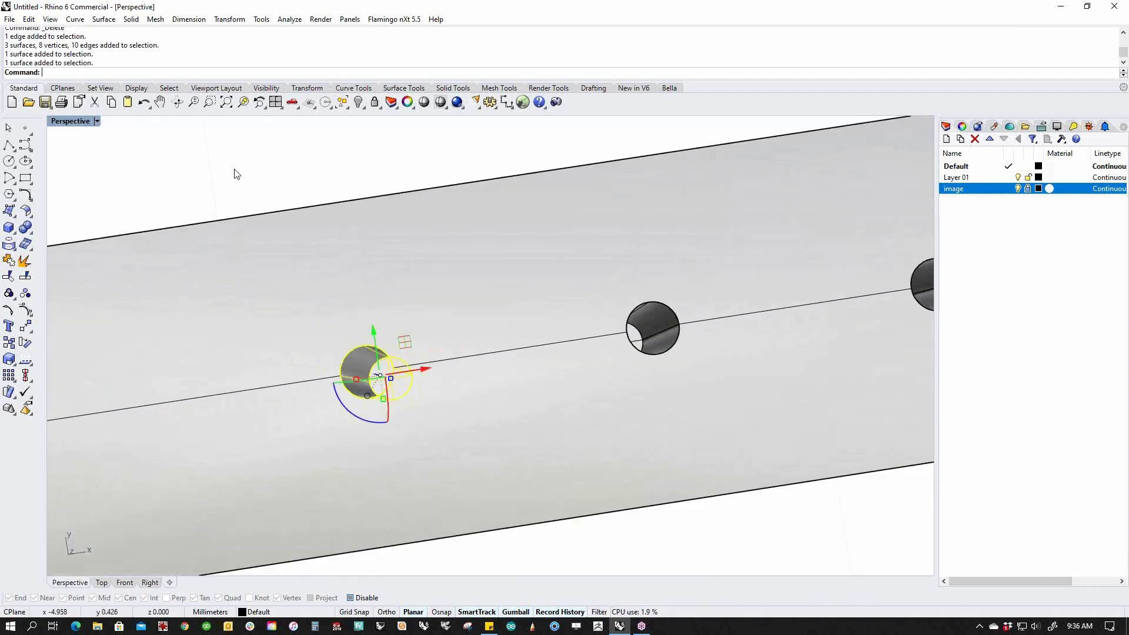
{"action": "left_click", "coordinate": [233, 169]}
{"action": "scroll", "coordinate": [294, 265], "scroll_direction": "down", "scroll_amount": 10}
Orbit around the whole part, then switch the viewport to the Front view.
{"action": "right_click_drag", "start_coordinate": [316, 301], "coordinate": [286, 197]}
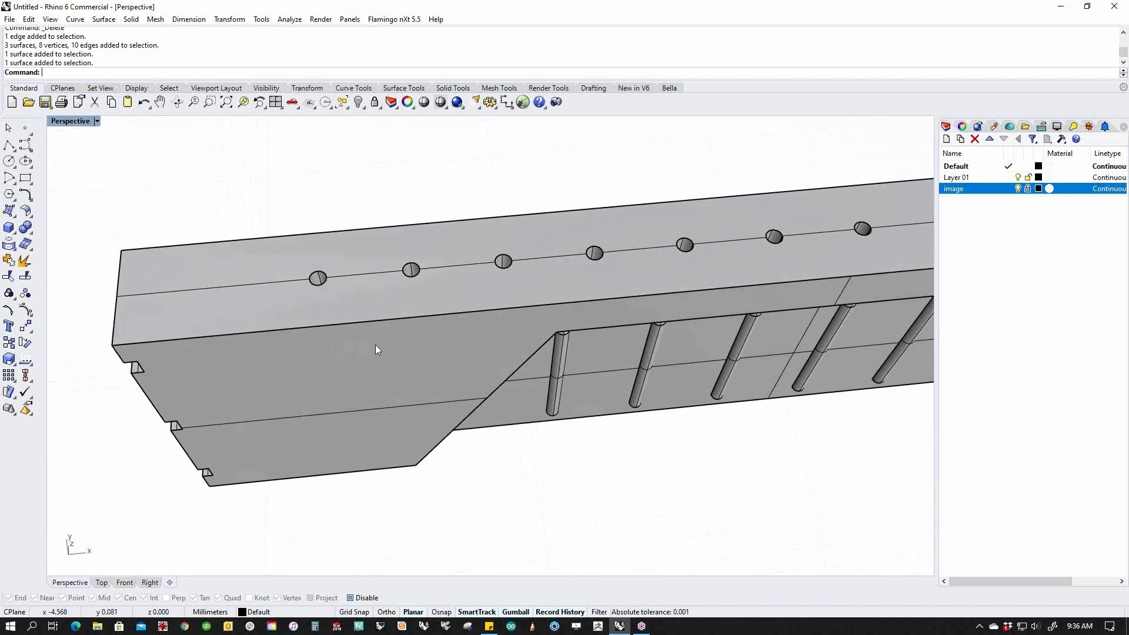
{"action": "scroll", "coordinate": [412, 382], "scroll_direction": "down", "scroll_amount": 6}
{"action": "mouse_move", "coordinate": [458, 423]}
{"action": "right_mouse_down"}
{"action": "mouse_move", "coordinate": [463, 453]}
{"action": "mouse_move", "coordinate": [429, 444]}
{"action": "mouse_move", "coordinate": [562, 410]}
{"action": "mouse_move", "coordinate": [494, 445]}
{"action": "right_mouse_up"}
{"action": "scroll", "coordinate": [494, 446], "scroll_direction": "up", "scroll_amount": 4}
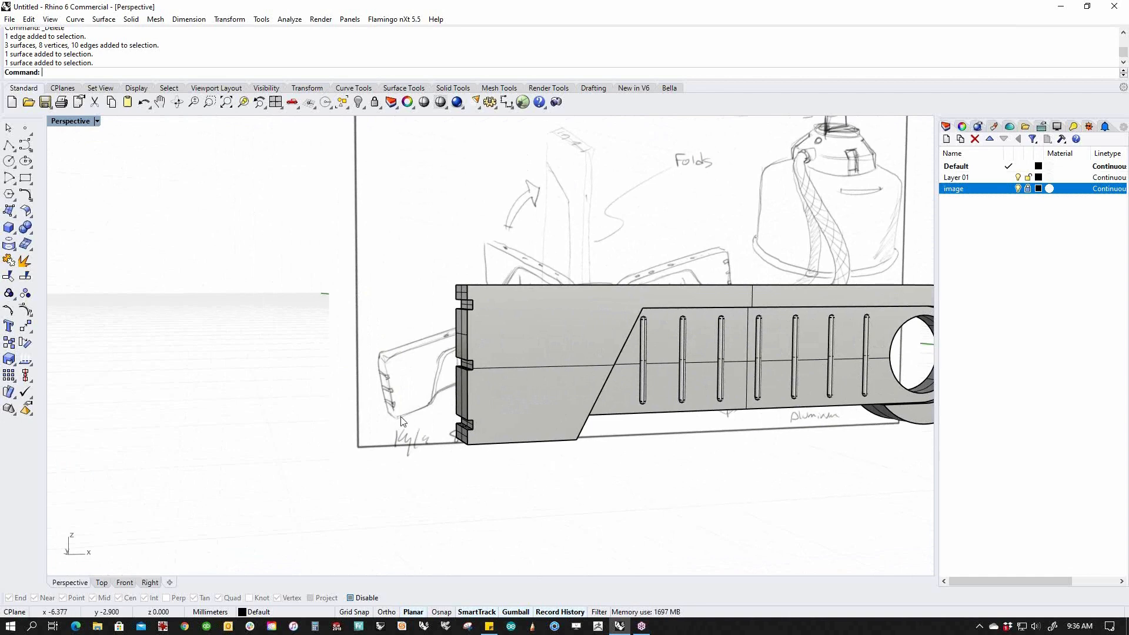
{"action": "right_click_drag", "start_coordinate": [379, 364], "coordinate": [412, 402]}
{"action": "right_click_drag", "start_coordinate": [484, 453], "coordinate": [516, 481]}
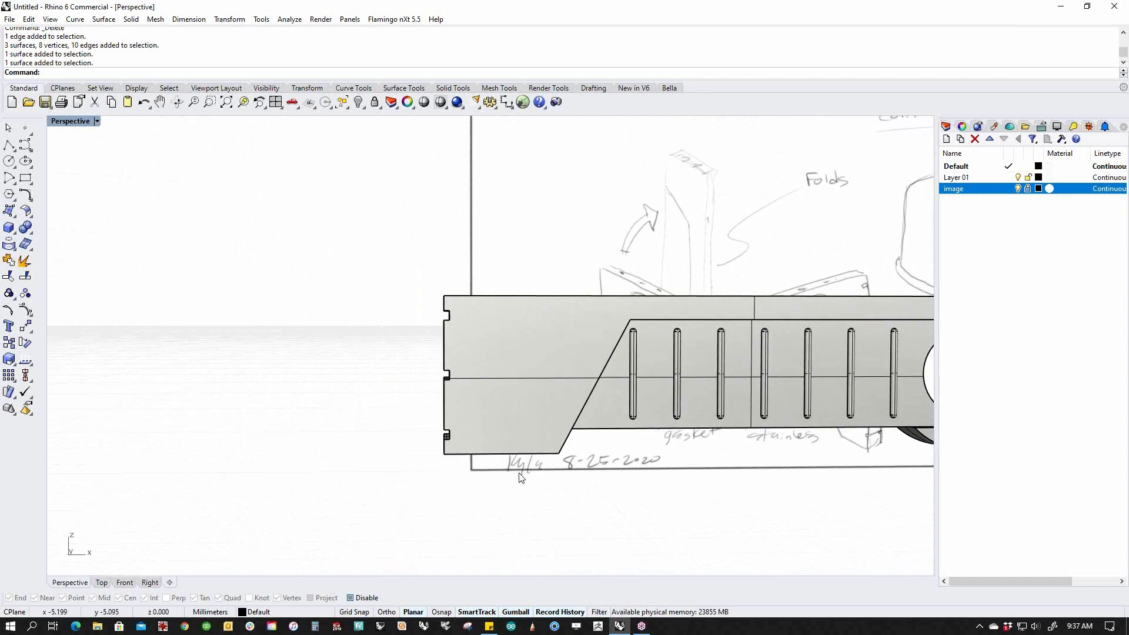
{"action": "type", "text": "f"}
{"action": "key", "text": "Return"}
{"action": "scroll", "coordinate": [519, 446], "scroll_direction": "up", "scroll_amount": 4}
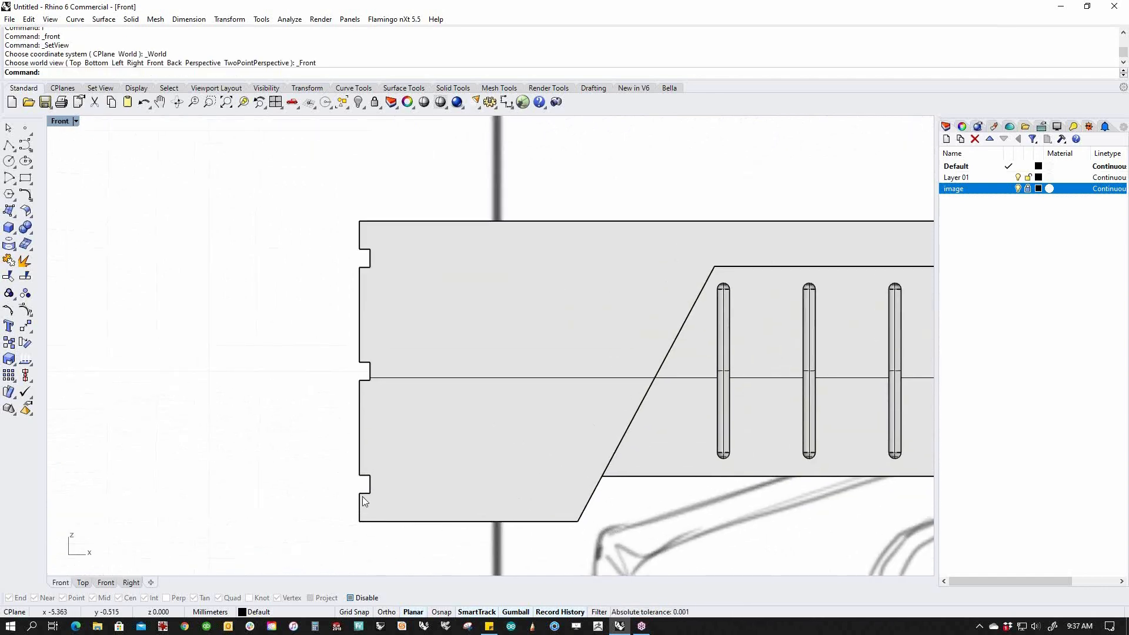
Move the lower notch's faces and edges upward along Gumball Z toward the centre line.
{"action": "scroll", "coordinate": [411, 520], "scroll_direction": "down", "scroll_amount": 4}
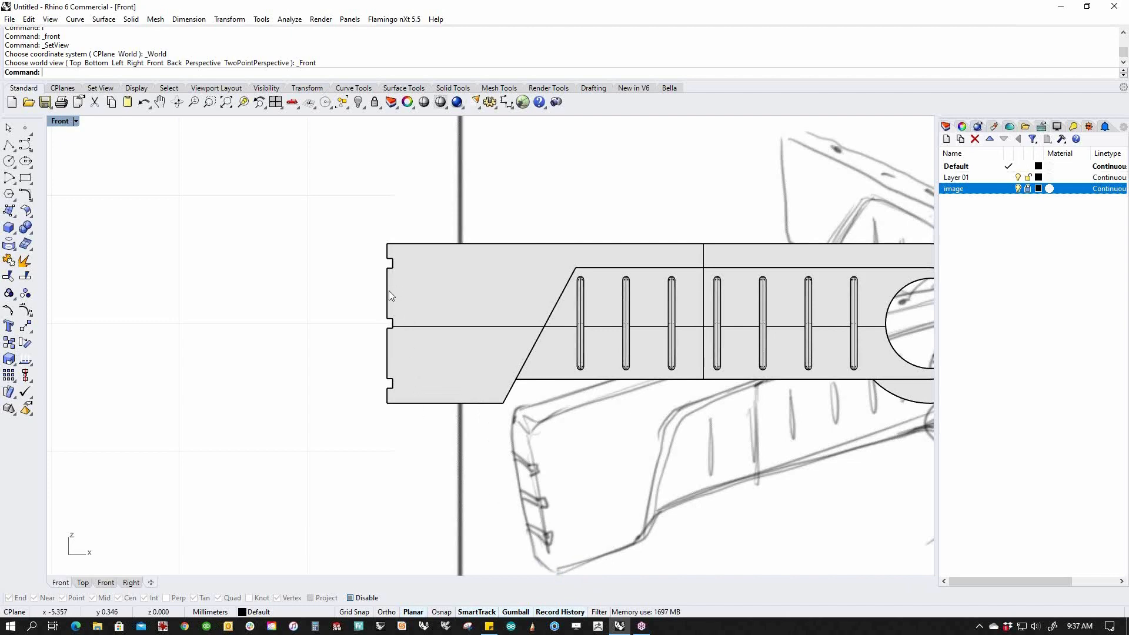
{"action": "scroll", "coordinate": [390, 381], "scroll_direction": "up", "scroll_amount": 3}
{"action": "left_click_drag", "start_coordinate": [392, 346], "coordinate": [442, 383], "text": "ctrl+shift"}
{"action": "left_click_drag", "start_coordinate": [441, 333], "coordinate": [441, 283]}
{"action": "left_click_drag", "start_coordinate": [438, 325], "coordinate": [438, 326]}
{"action": "left_click", "coordinate": [387, 353]}
Move the top notch downward, then switch back to the Perspective view.
{"action": "scroll", "coordinate": [389, 313], "scroll_direction": "down", "scroll_amount": 2}
{"action": "right_click_drag", "start_coordinate": [398, 288], "coordinate": [377, 362]}
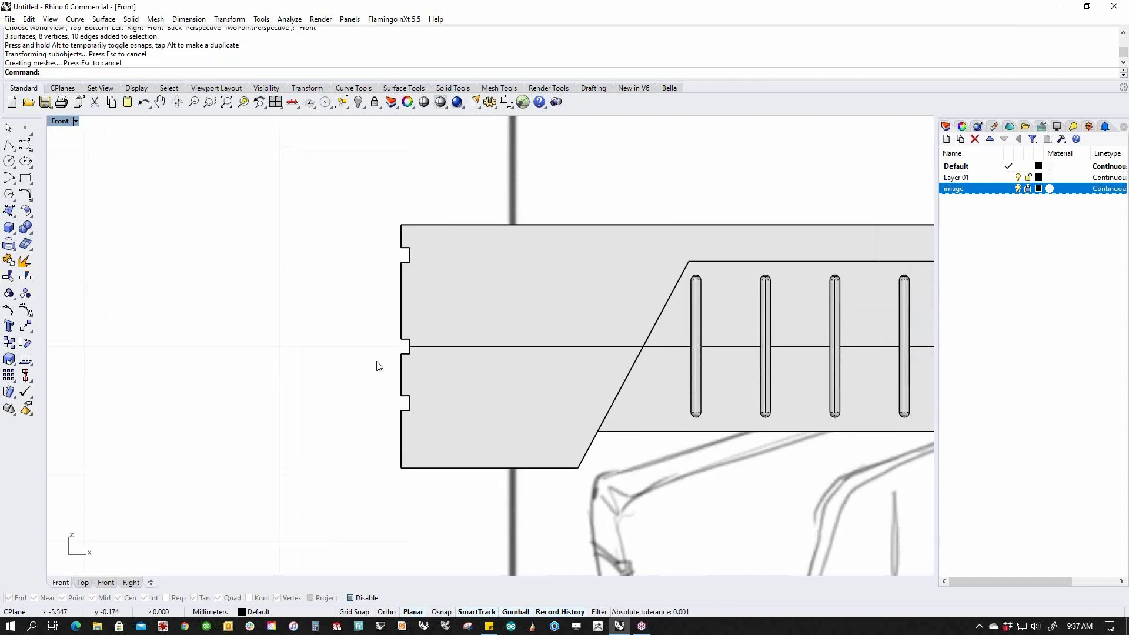
{"action": "left_click_drag", "start_coordinate": [433, 272], "coordinate": [404, 293]}
{"action": "left_click", "coordinate": [308, 315]}
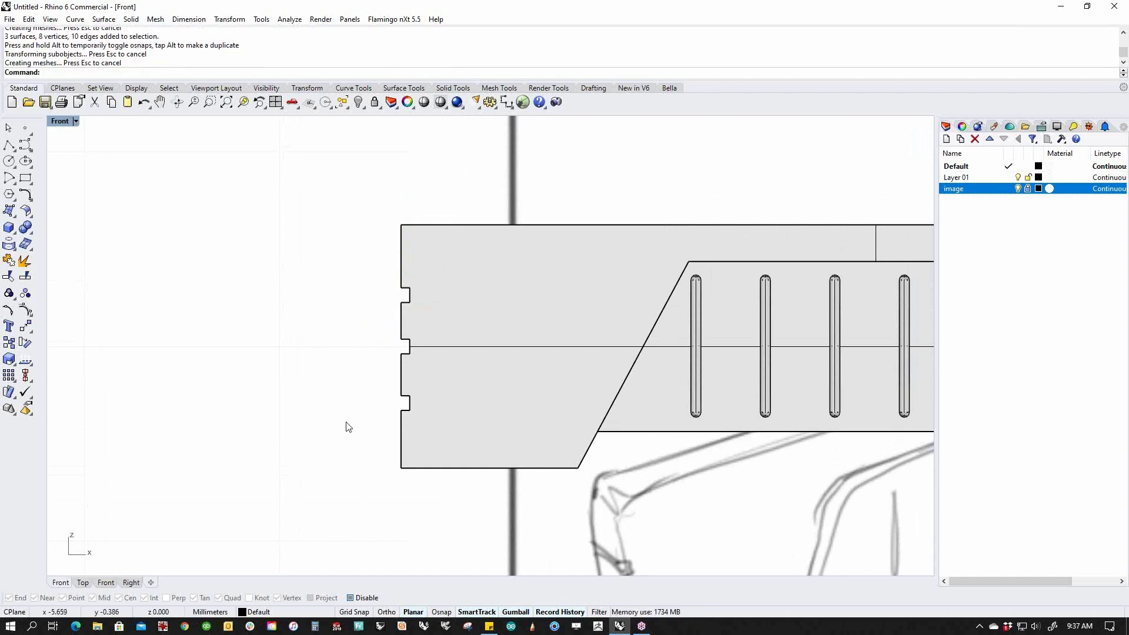
{"action": "scroll", "coordinate": [348, 428], "scroll_direction": "down", "scroll_amount": 4}
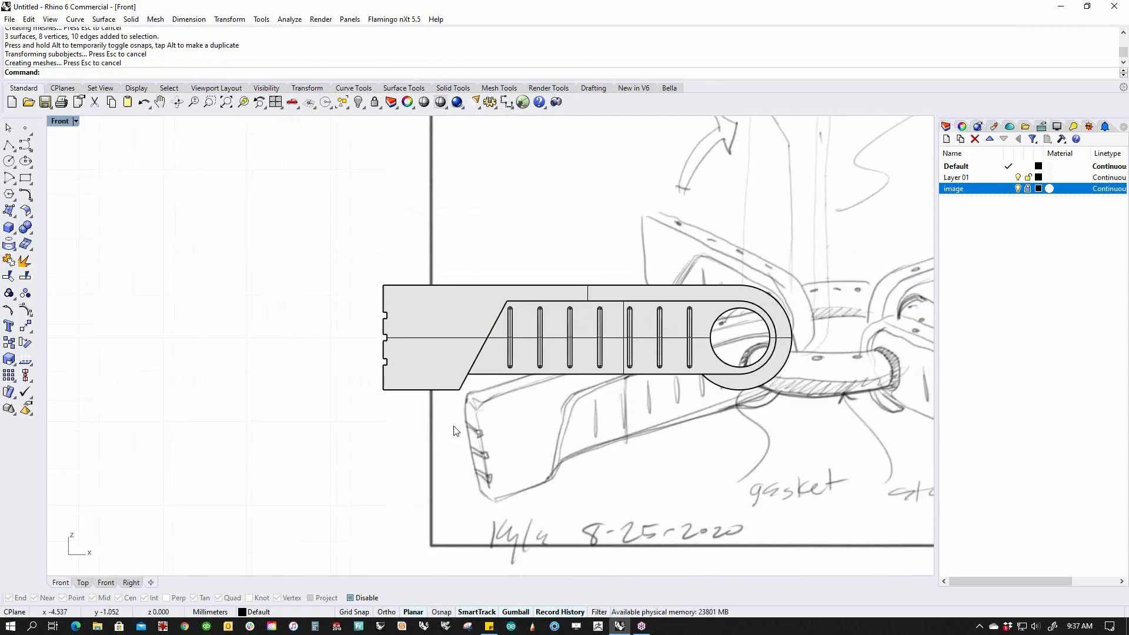
{"action": "type", "text": "P"}
{"action": "key", "text": "Return"}
{"action": "type", "text": "P"}
{"action": "key", "text": "Return"}
{"action": "type", "text": "P"}
Orbit and re-centre the perspective view of the arm, then open the Solid Tools flyout.
{"action": "mouse_move", "coordinate": [588, 385]}
{"action": "right_mouse_down"}
{"action": "mouse_move", "coordinate": [429, 393]}
{"action": "mouse_move", "coordinate": [562, 381]}
{"action": "mouse_move", "coordinate": [542, 347]}
{"action": "mouse_move", "coordinate": [413, 399]}
{"action": "right_mouse_up"}
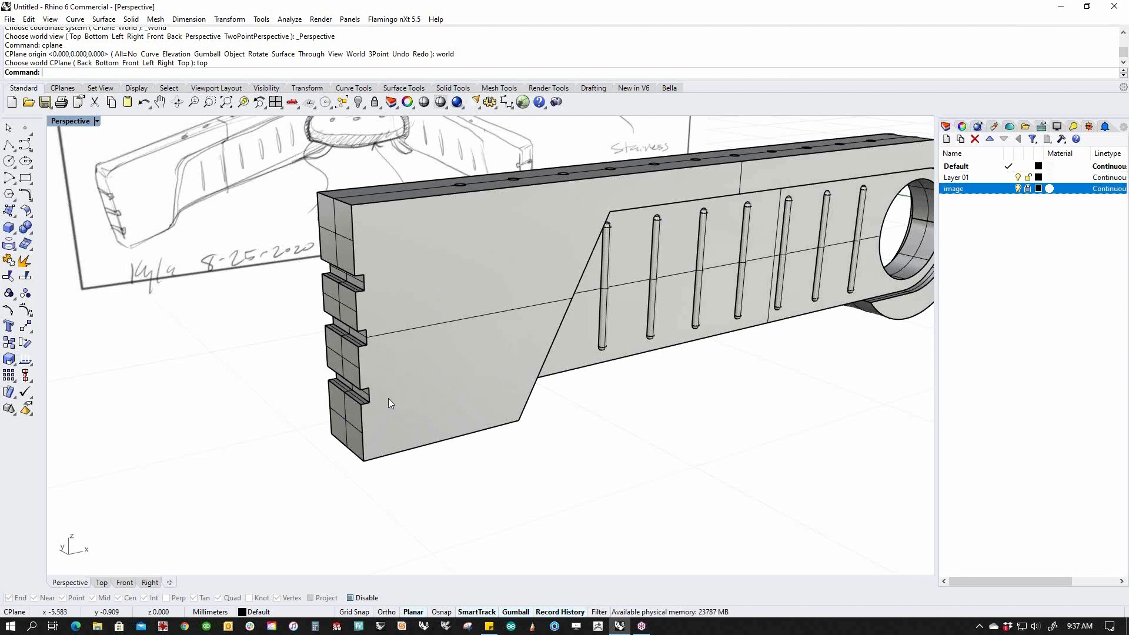
{"action": "mouse_move", "coordinate": [436, 420]}
{"action": "right_mouse_down"}
{"action": "mouse_move", "coordinate": [411, 423]}
{"action": "mouse_move", "coordinate": [446, 418]}
{"action": "right_mouse_up"}
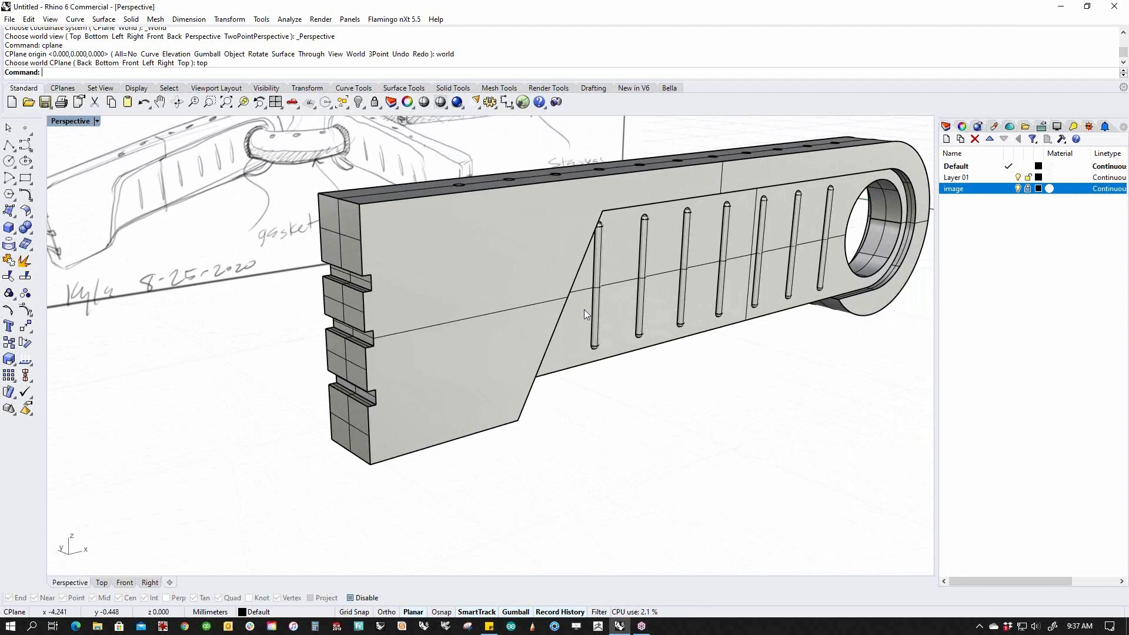
{"action": "mouse_move", "coordinate": [602, 368]}
{"action": "right_mouse_down", "text": "shift"}
{"action": "mouse_move", "coordinate": [549, 415]}
{"action": "mouse_move", "coordinate": [436, 421]}
{"action": "mouse_move", "coordinate": [489, 438]}
{"action": "right_mouse_up", "text": "shift"}
{"action": "scroll", "coordinate": [447, 424], "scroll_direction": "down", "scroll_amount": 3}
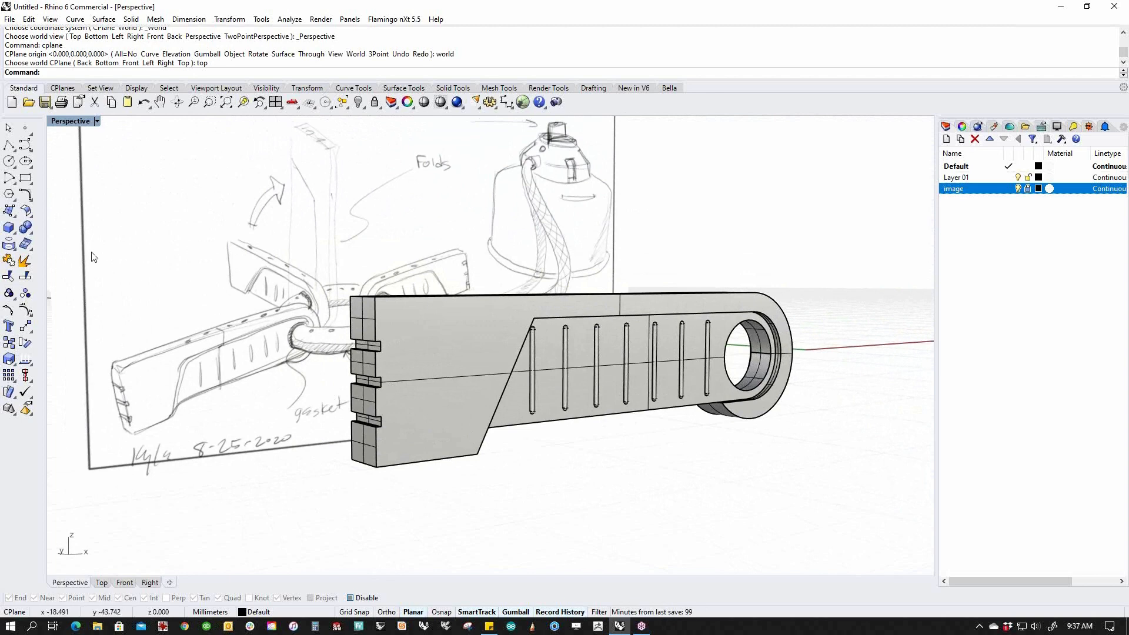
{"action": "left_click", "coordinate": [30, 233]}
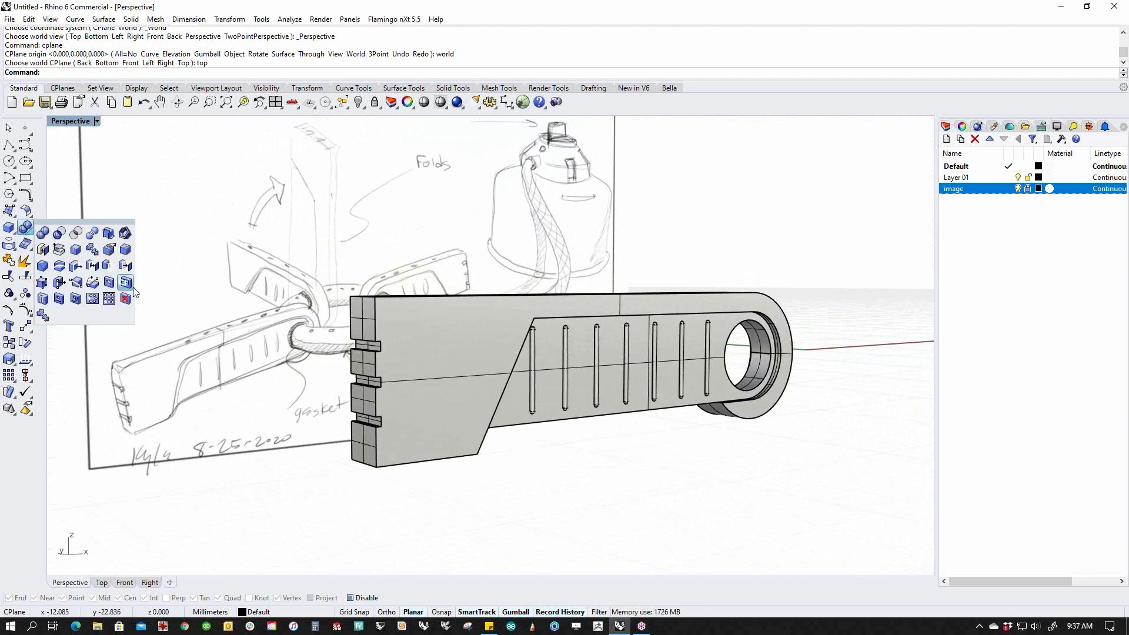
Start FilletEdge and pick the end face's top and bottom edges and the angled face's bottom edge.
{"action": "left_click", "coordinate": [126, 252]}
{"action": "mouse_move", "coordinate": [194, 276]}
{"action": "right_mouse_down"}
{"action": "mouse_move", "coordinate": [211, 299]}
{"action": "mouse_move", "coordinate": [325, 328]}
{"action": "right_mouse_up"}
{"action": "left_click", "coordinate": [361, 316]}
{"action": "left_click", "coordinate": [368, 465]}
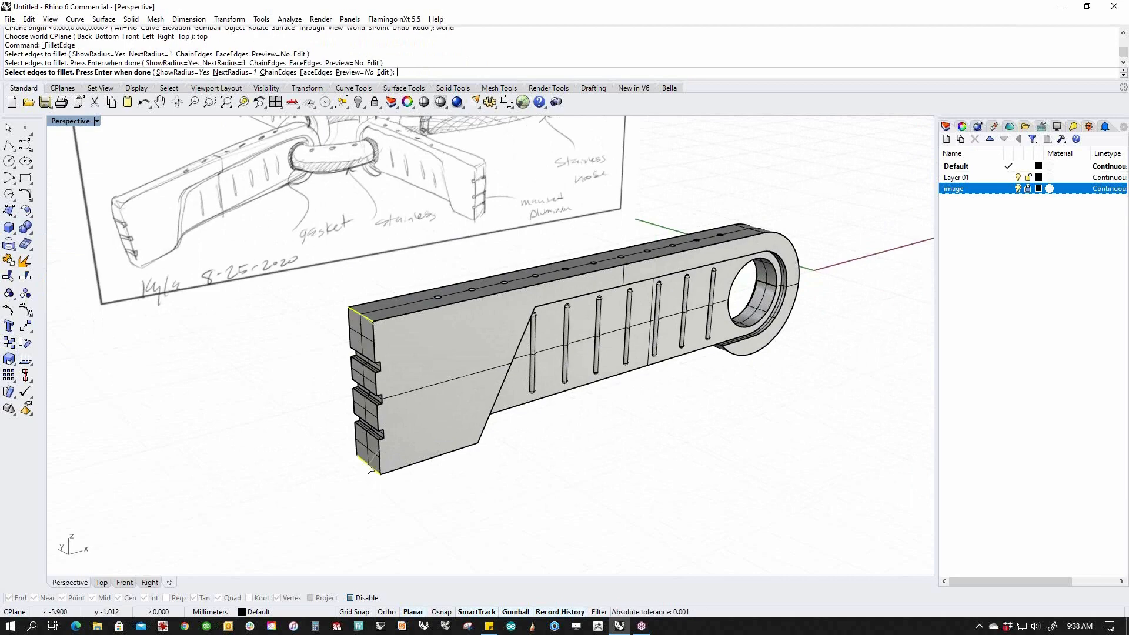
{"action": "right_click_drag", "start_coordinate": [532, 506], "coordinate": [388, 461]}
{"action": "left_click", "coordinate": [504, 456]}
Add the small corner edges near the angled ledge and finish choosing edges.
{"action": "right_click_drag", "start_coordinate": [542, 495], "coordinate": [700, 377]}
{"action": "scroll", "coordinate": [608, 494], "scroll_direction": "down", "scroll_amount": 2}
{"action": "scroll", "coordinate": [559, 357], "scroll_direction": "up", "scroll_amount": 12}
{"action": "left_click", "coordinate": [567, 262]}
{"action": "scroll", "coordinate": [568, 301], "scroll_direction": "down", "scroll_amount": 8}
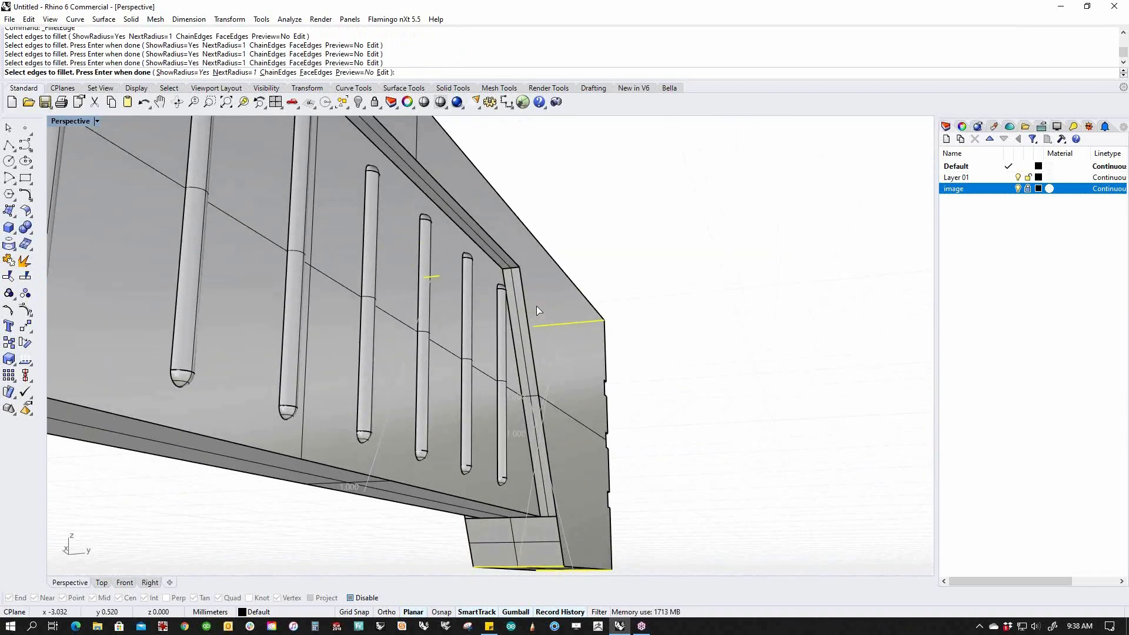
{"action": "scroll", "coordinate": [537, 306], "scroll_direction": "up", "scroll_amount": 6}
{"action": "left_click", "coordinate": [492, 252]}
{"action": "scroll", "coordinate": [488, 252], "scroll_direction": "down", "scroll_amount": 8}
{"action": "right_click_drag", "start_coordinate": [431, 363], "coordinate": [435, 445]}
{"action": "scroll", "coordinate": [541, 386], "scroll_direction": "up", "scroll_amount": 6}
{"action": "scroll", "coordinate": [541, 390], "scroll_direction": "down", "scroll_amount": 4}
{"action": "scroll", "coordinate": [388, 392], "scroll_direction": "up", "scroll_amount": 7}
{"action": "right_click_drag", "start_coordinate": [385, 400], "coordinate": [361, 463]}
{"action": "right_click_drag", "start_coordinate": [510, 510], "coordinate": [496, 519]}
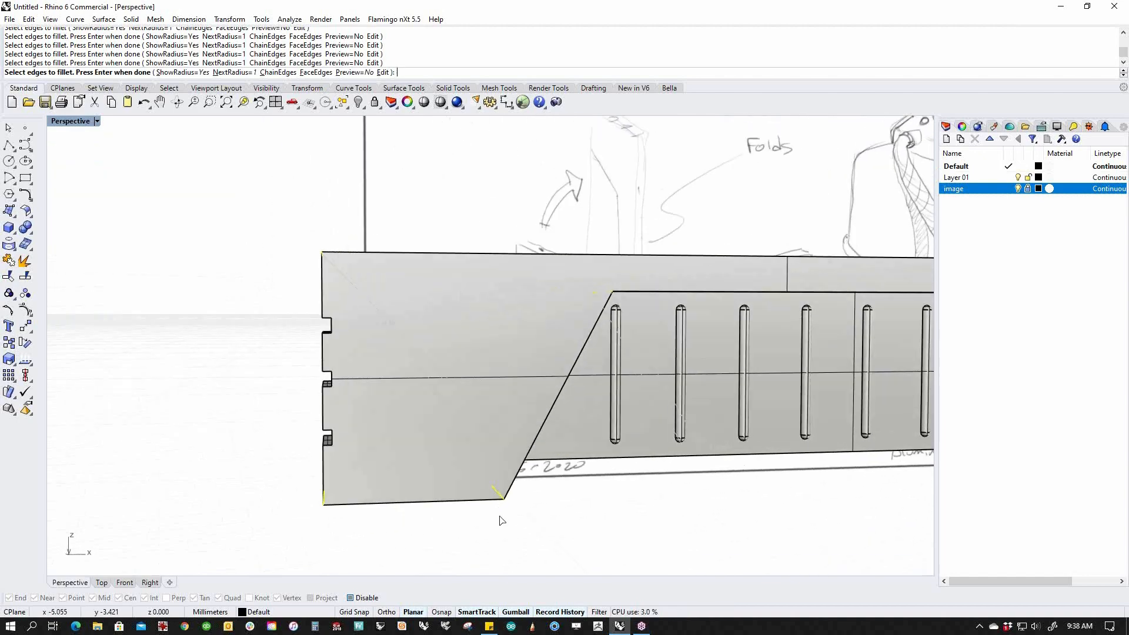
{"action": "key", "text": "Return"}
Select a fillet handle and change its radius.
{"action": "right_click_drag", "start_coordinate": [370, 373], "coordinate": [308, 327]}
{"action": "scroll", "coordinate": [337, 360], "scroll_direction": "up", "scroll_amount": 7}
{"action": "scroll", "coordinate": [307, 320], "scroll_direction": "down", "scroll_amount": 5}
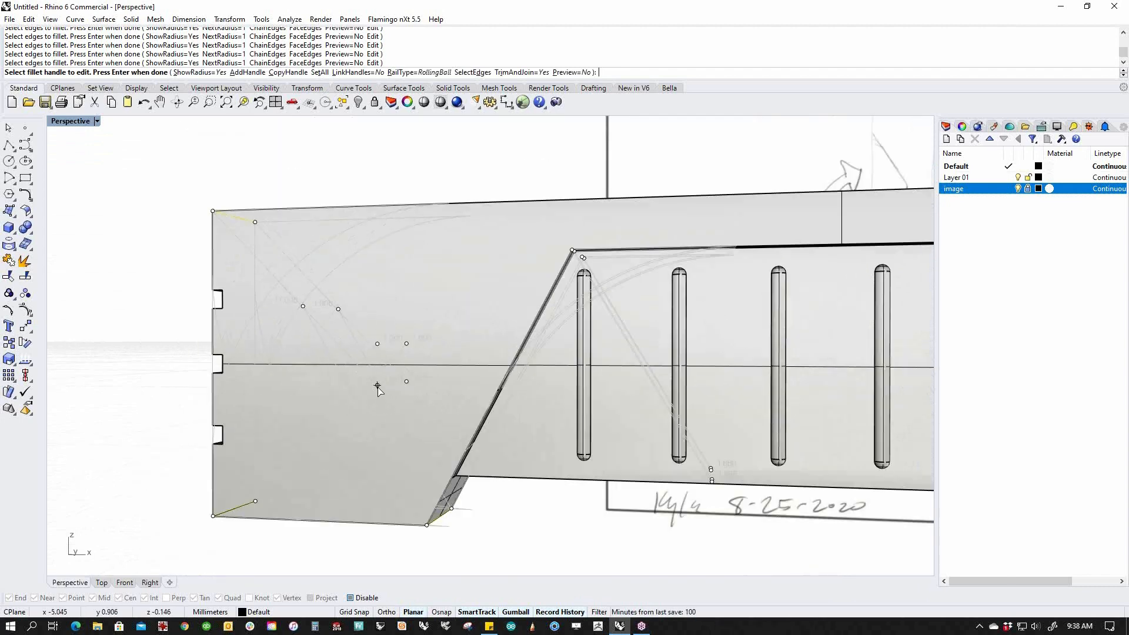
{"action": "left_click", "coordinate": [377, 385]}
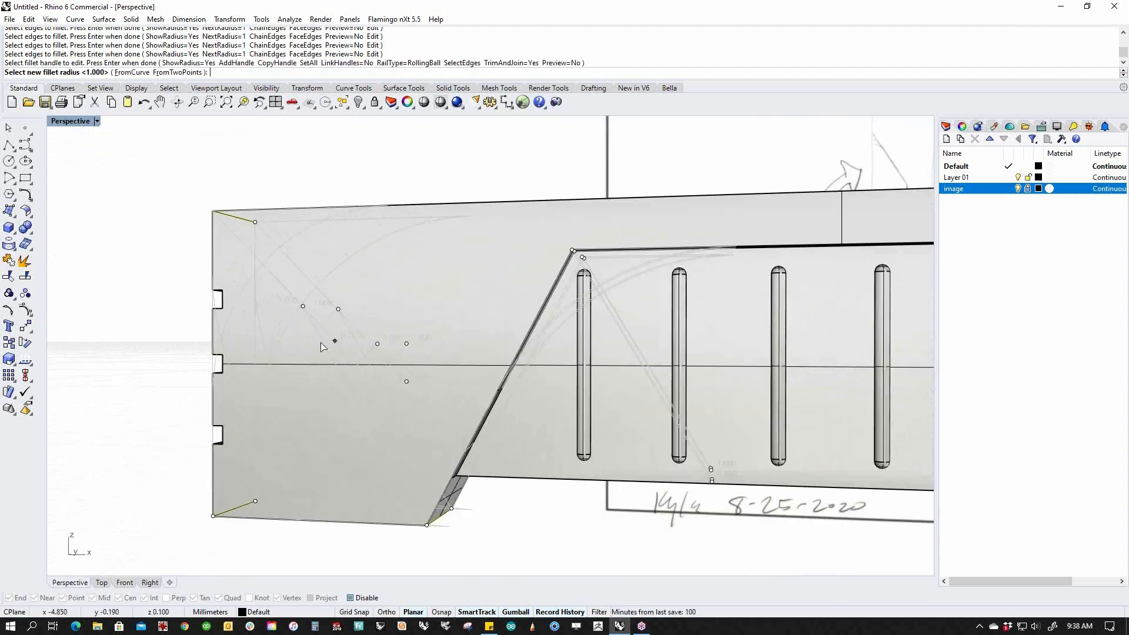
{"action": "left_click", "coordinate": [199, 271]}
{"action": "scroll", "coordinate": [247, 257], "scroll_direction": "up", "scroll_amount": 5}
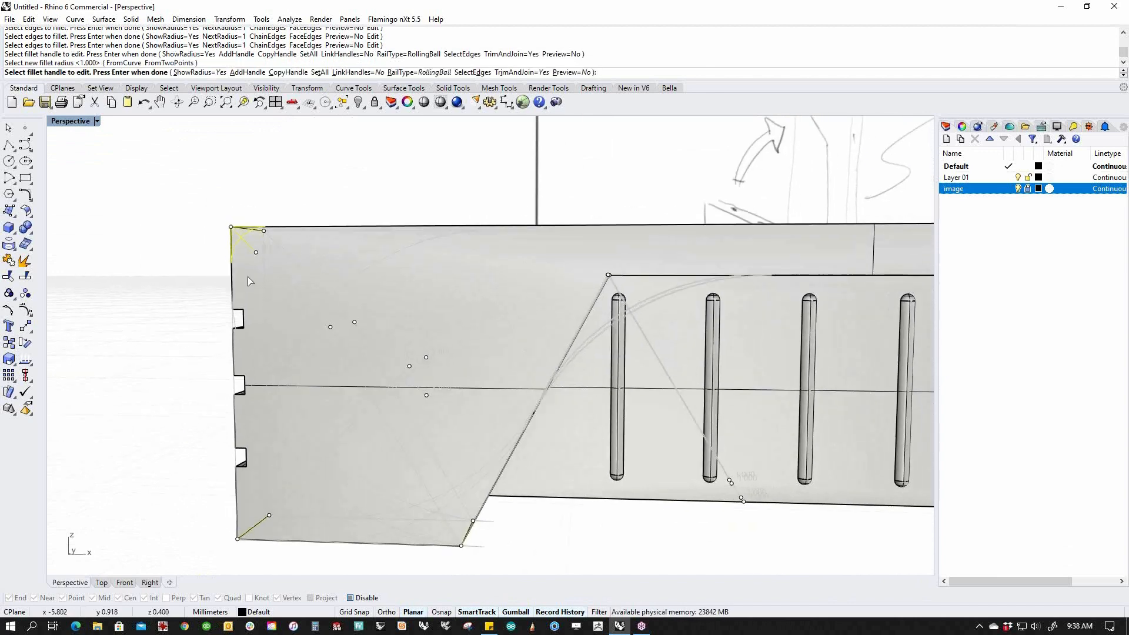
{"action": "scroll", "coordinate": [229, 247], "scroll_direction": "down", "scroll_amount": 6}
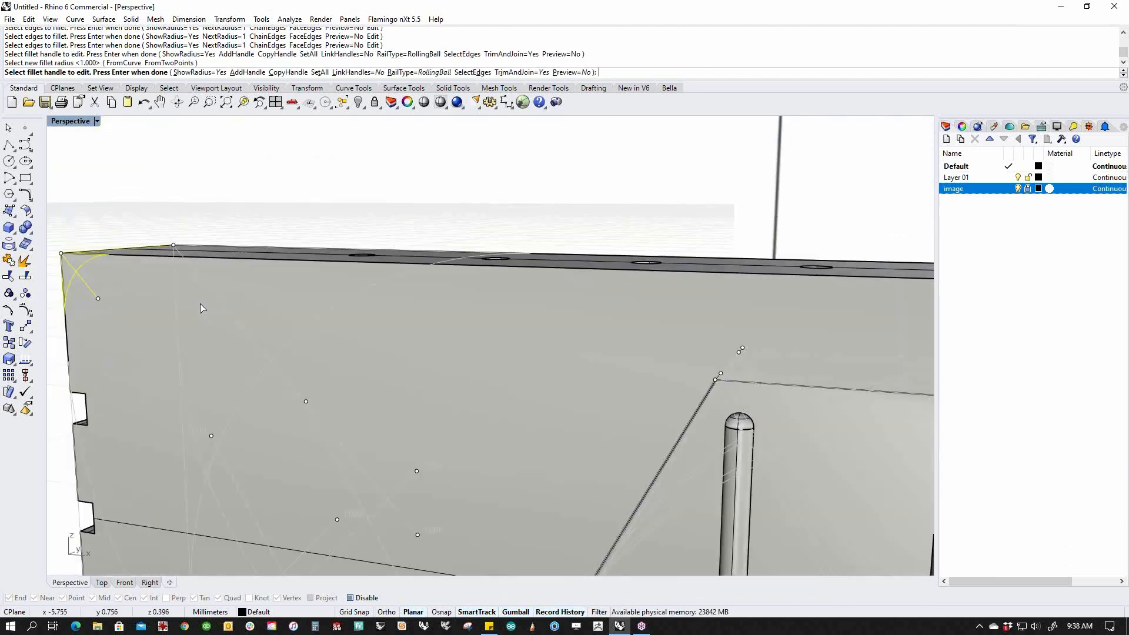
{"action": "scroll", "coordinate": [260, 294], "scroll_direction": "up", "scroll_amount": 6}
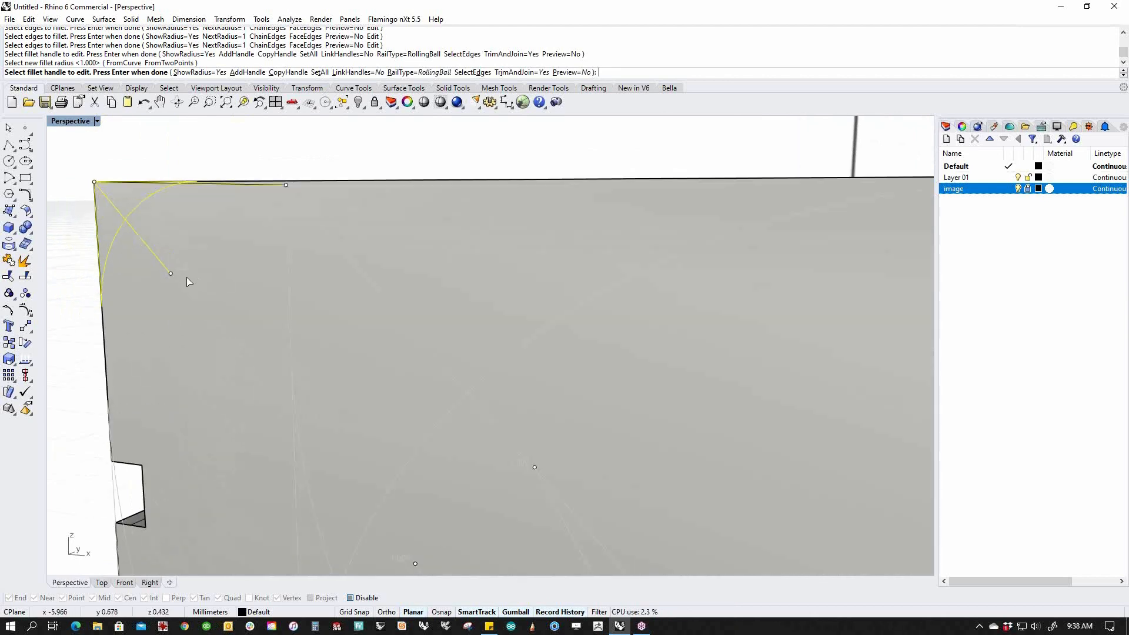
{"action": "scroll", "coordinate": [193, 272], "scroll_direction": "up", "scroll_amount": 3}
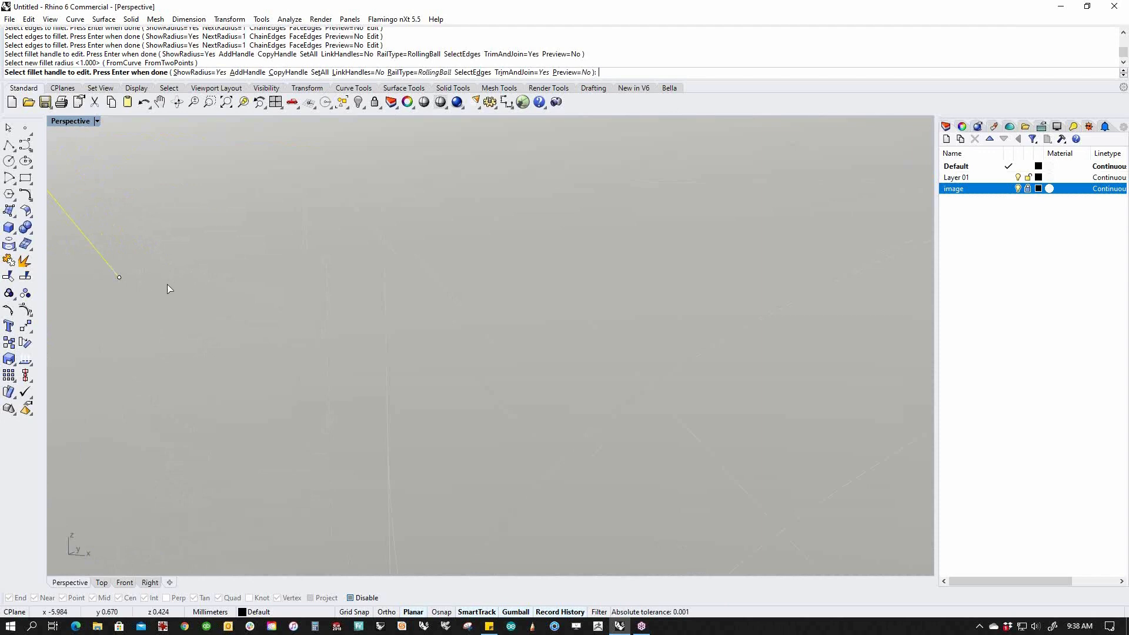
{"action": "scroll", "coordinate": [175, 285], "scroll_direction": "down", "scroll_amount": 8}
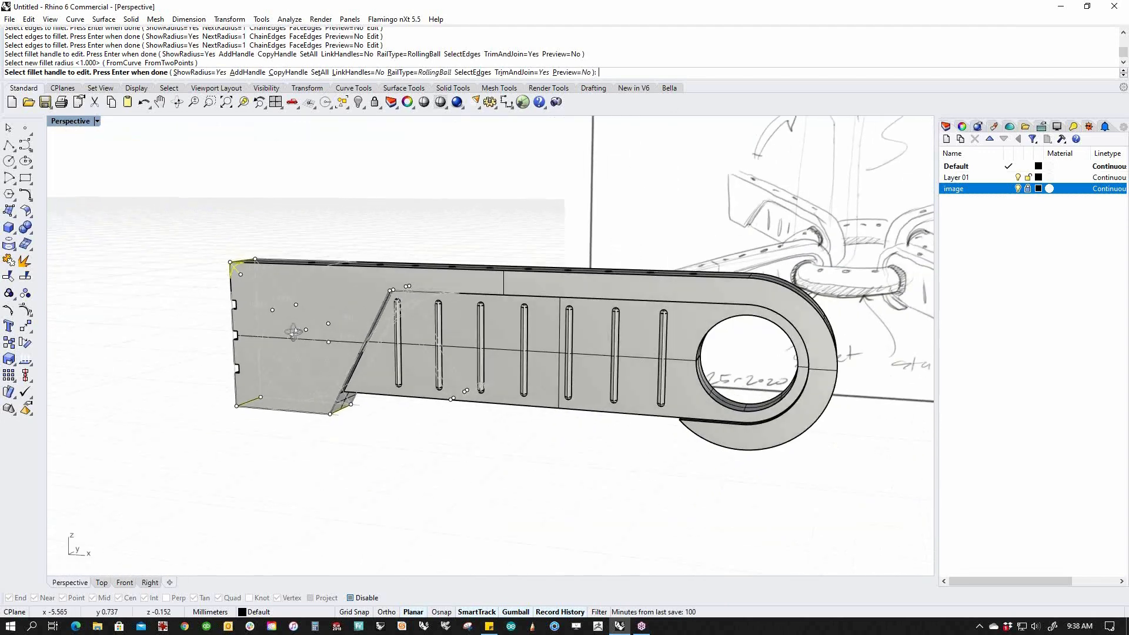
{"action": "right_click_drag", "start_coordinate": [294, 332], "coordinate": [293, 322]}
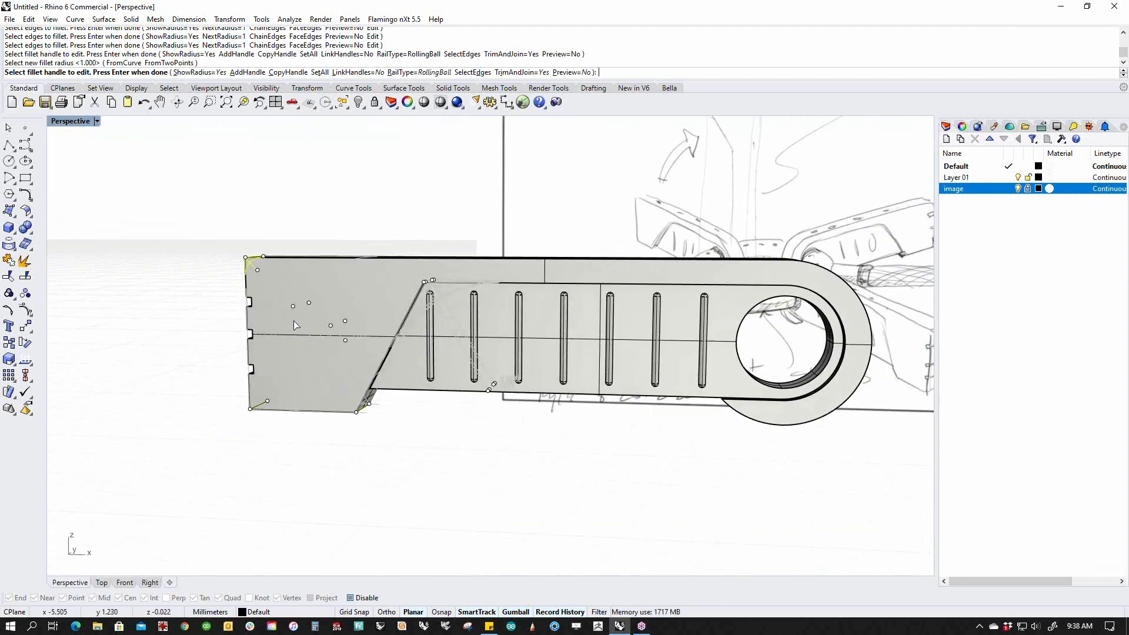
Set every fillet handle to 0.14 with SetAll, preview it, and accept the fillet.
{"action": "left_click", "coordinate": [318, 72]}
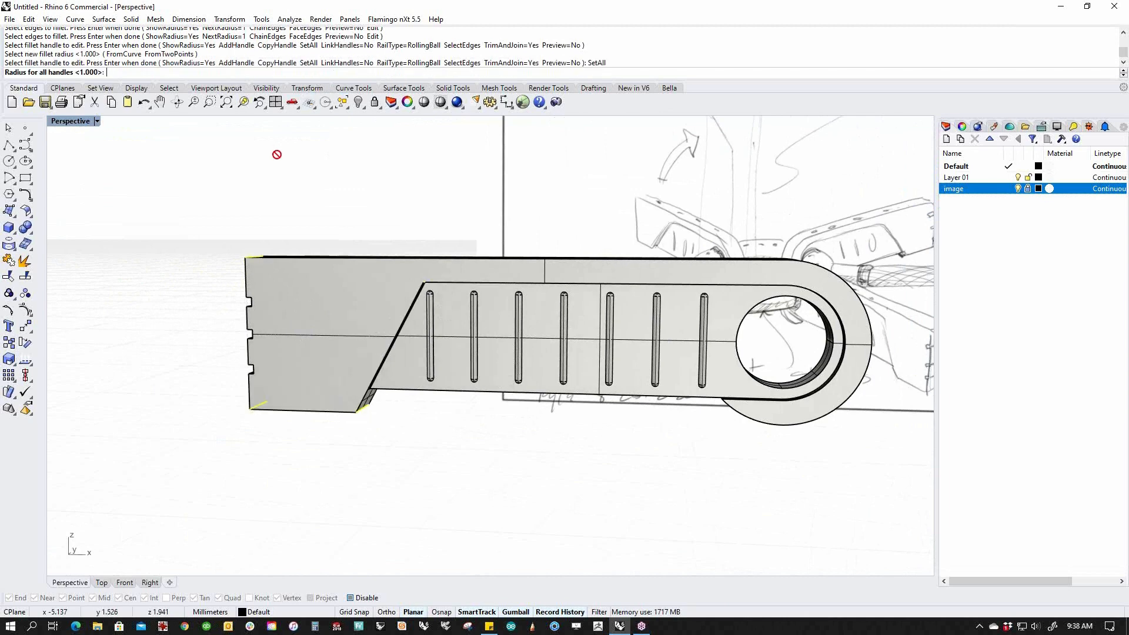
{"action": "type", "text": ".14"}
{"action": "key", "text": "Return"}
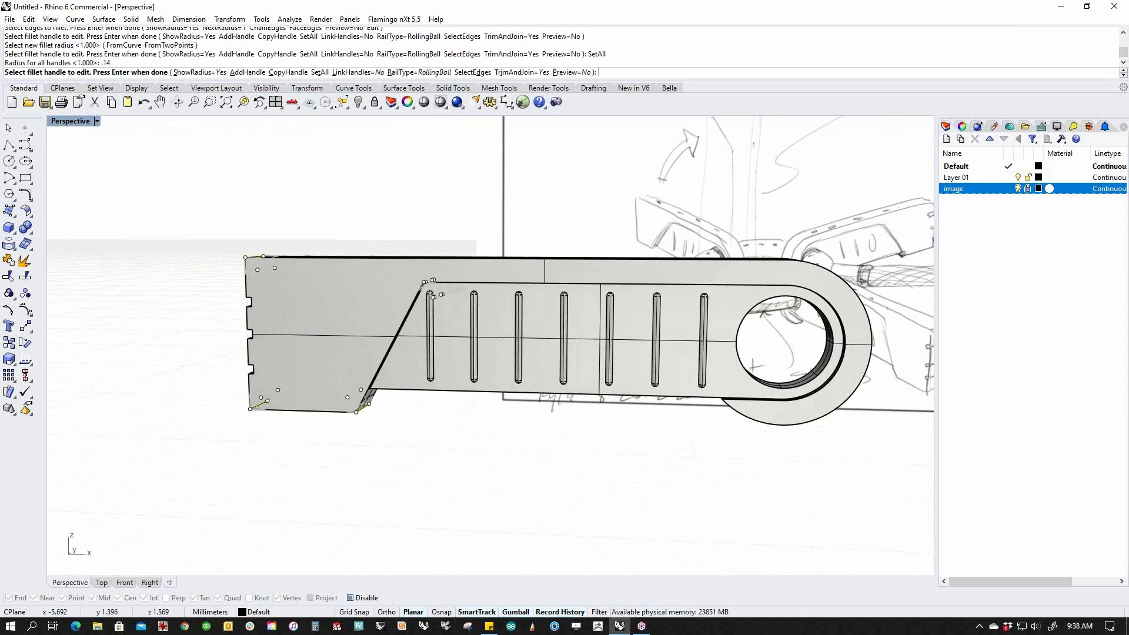
{"action": "right_click_drag", "start_coordinate": [361, 276], "coordinate": [321, 305]}
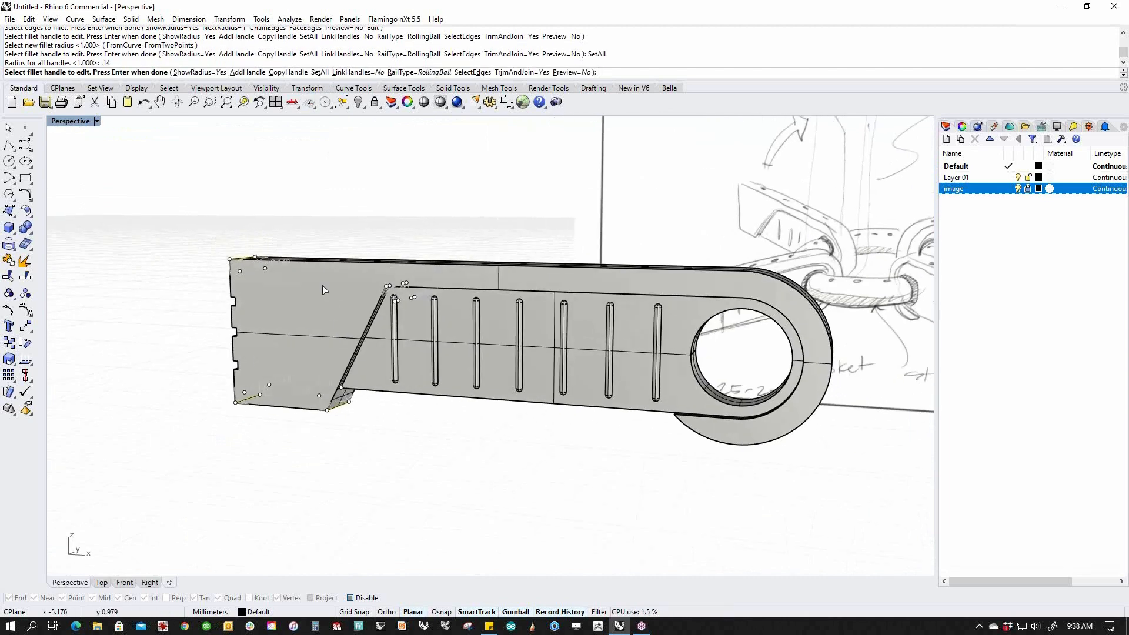
{"action": "left_click", "coordinate": [572, 72]}
{"action": "mouse_move", "coordinate": [447, 345]}
{"action": "right_mouse_down"}
{"action": "mouse_move", "coordinate": [457, 311]}
{"action": "mouse_move", "coordinate": [432, 358]}
{"action": "mouse_move", "coordinate": [393, 298]}
{"action": "mouse_move", "coordinate": [511, 440]}
{"action": "mouse_move", "coordinate": [496, 416]}
{"action": "mouse_move", "coordinate": [541, 418]}
{"action": "mouse_move", "coordinate": [416, 423]}
{"action": "right_mouse_up"}
{"action": "right_click", "coordinate": [510, 441]}
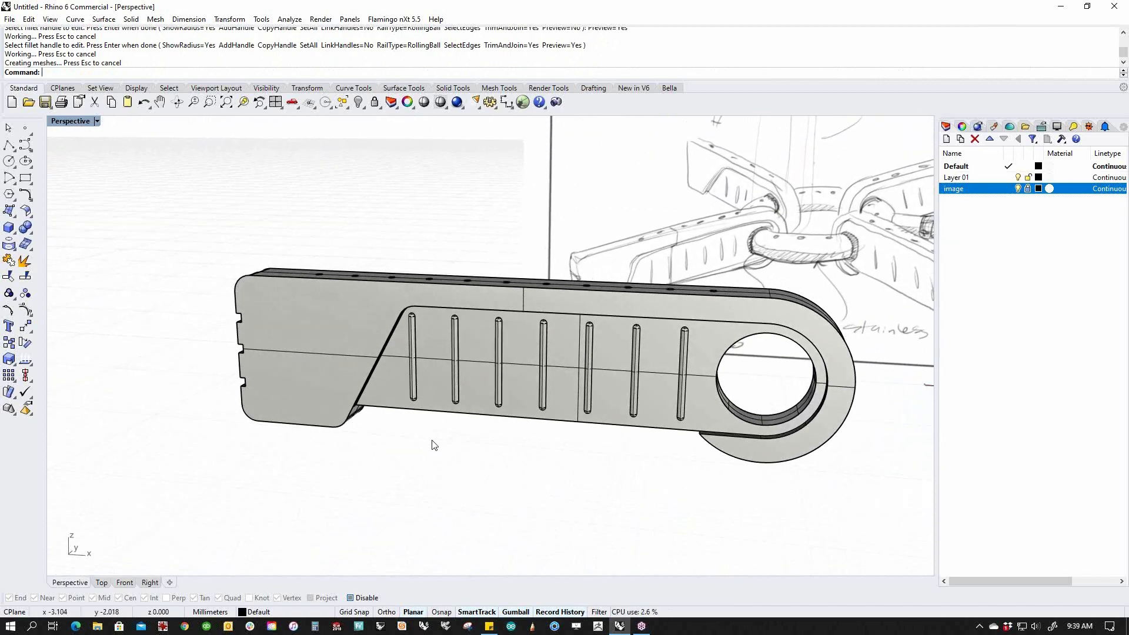
{"action": "right_click_drag", "start_coordinate": [430, 442], "coordinate": [488, 450]}
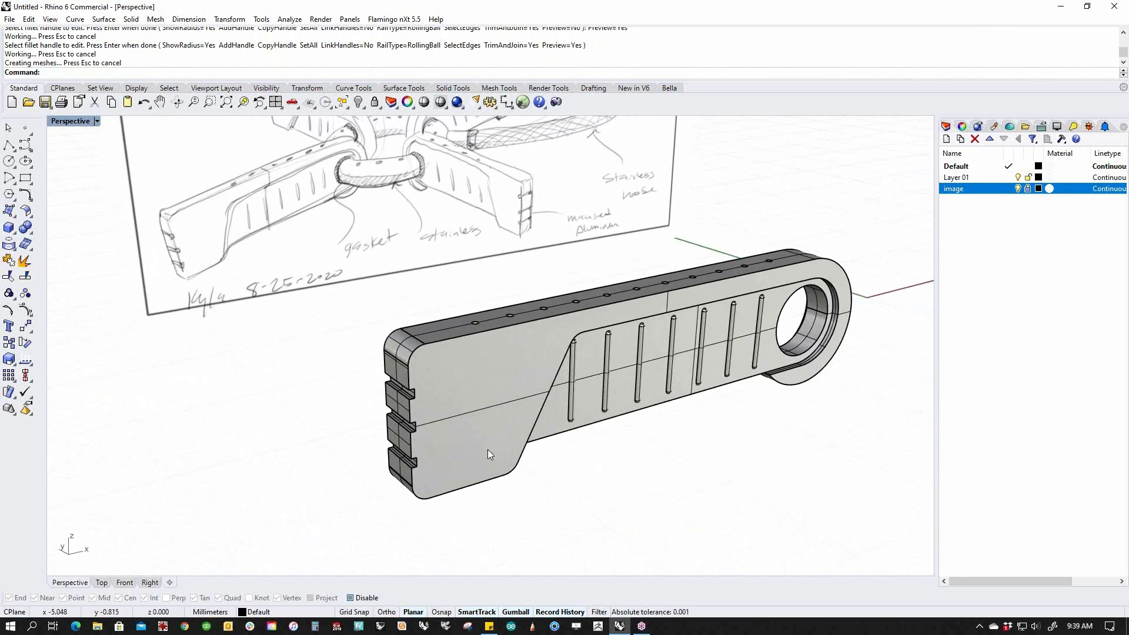
{"action": "scroll", "coordinate": [413, 391], "scroll_direction": "up", "scroll_amount": 5}
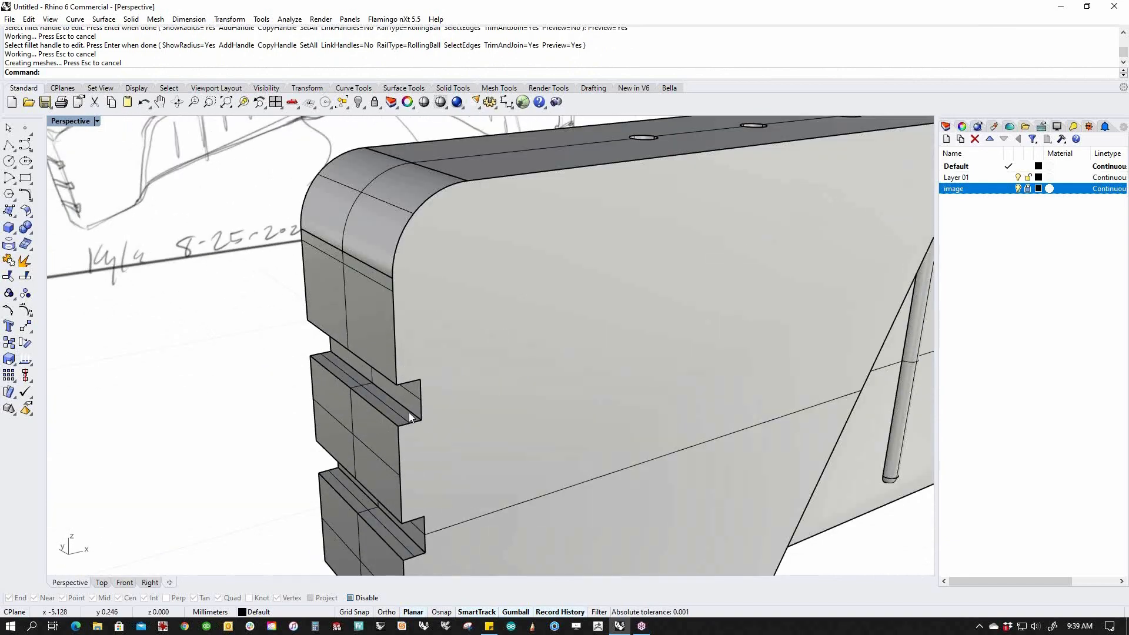
{"action": "scroll", "coordinate": [376, 373], "scroll_direction": "down", "scroll_amount": 5}
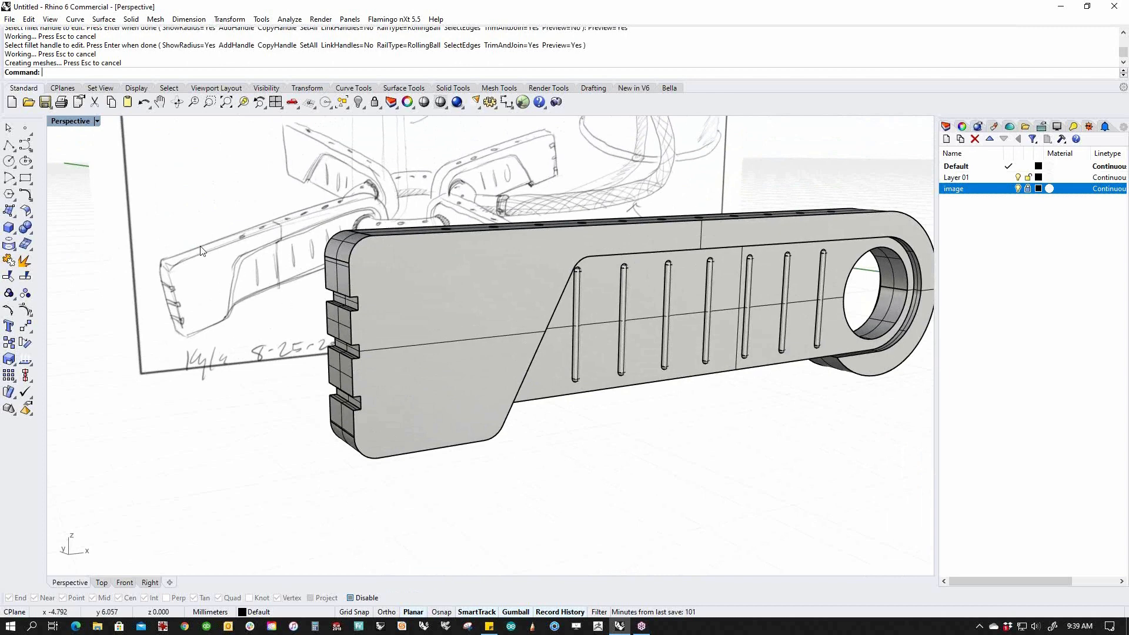
Start another edge fillet and window-select the upper, middle and lower notches.
{"action": "right_click", "coordinate": [80, 244]}
{"action": "right_click_drag", "start_coordinate": [269, 299], "coordinate": [375, 316]}
{"action": "scroll", "coordinate": [506, 306], "scroll_direction": "up", "scroll_amount": 3}
{"action": "left_click_drag", "start_coordinate": [240, 257], "coordinate": [400, 348]}
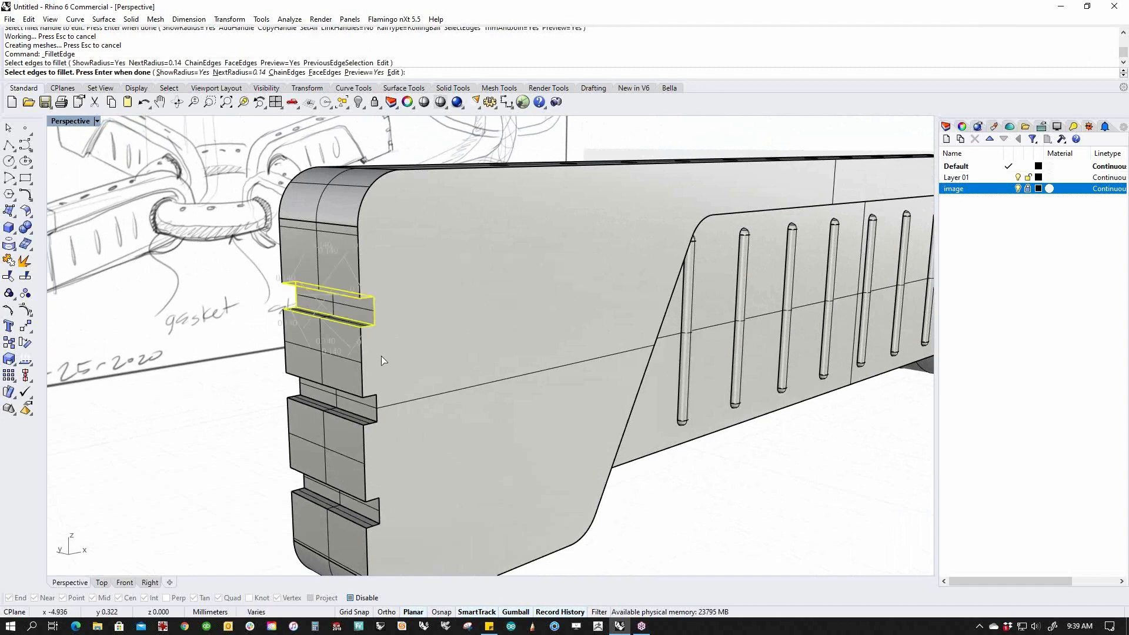
{"action": "left_click_drag", "start_coordinate": [251, 364], "coordinate": [390, 429]}
{"action": "left_click_drag", "start_coordinate": [343, 490], "coordinate": [404, 568]}
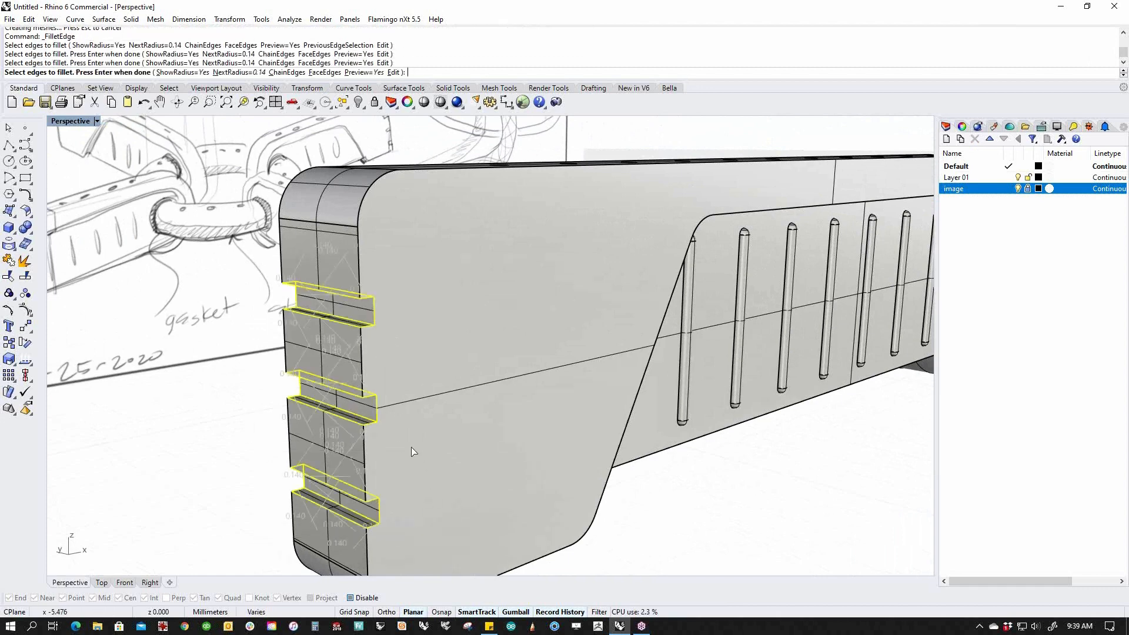
Add the vertical edges between the notches, the end-face corner edges and the long top edge.
{"action": "left_click", "coordinate": [365, 465]}
{"action": "left_click", "coordinate": [362, 366]}
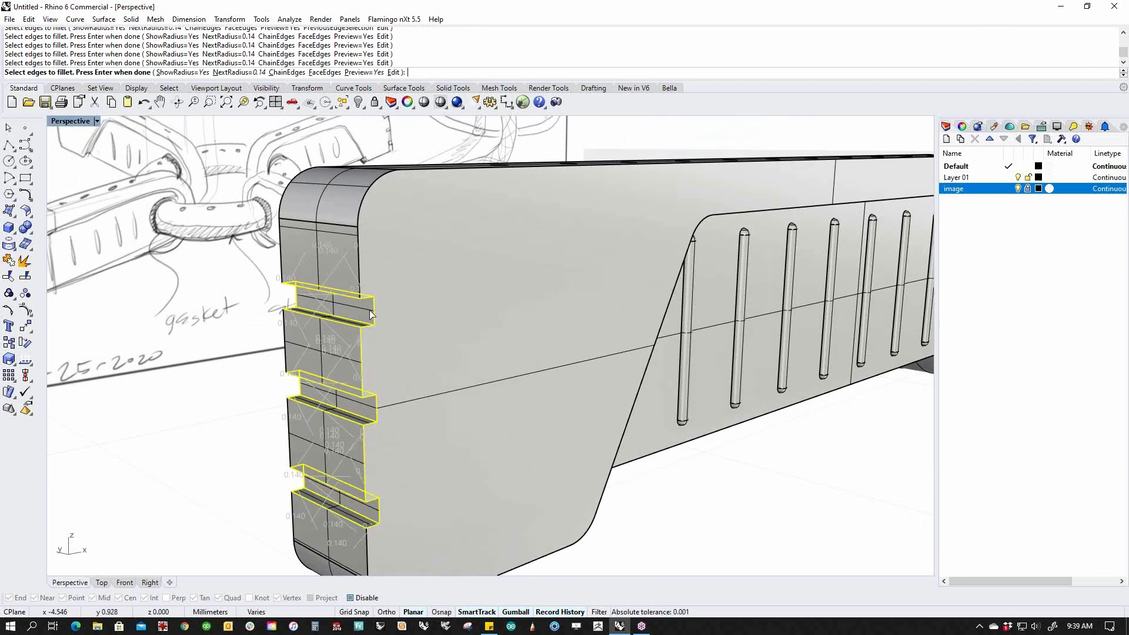
{"action": "left_click", "coordinate": [361, 265]}
{"action": "left_click", "coordinate": [361, 217]}
{"action": "left_click", "coordinate": [416, 173]}
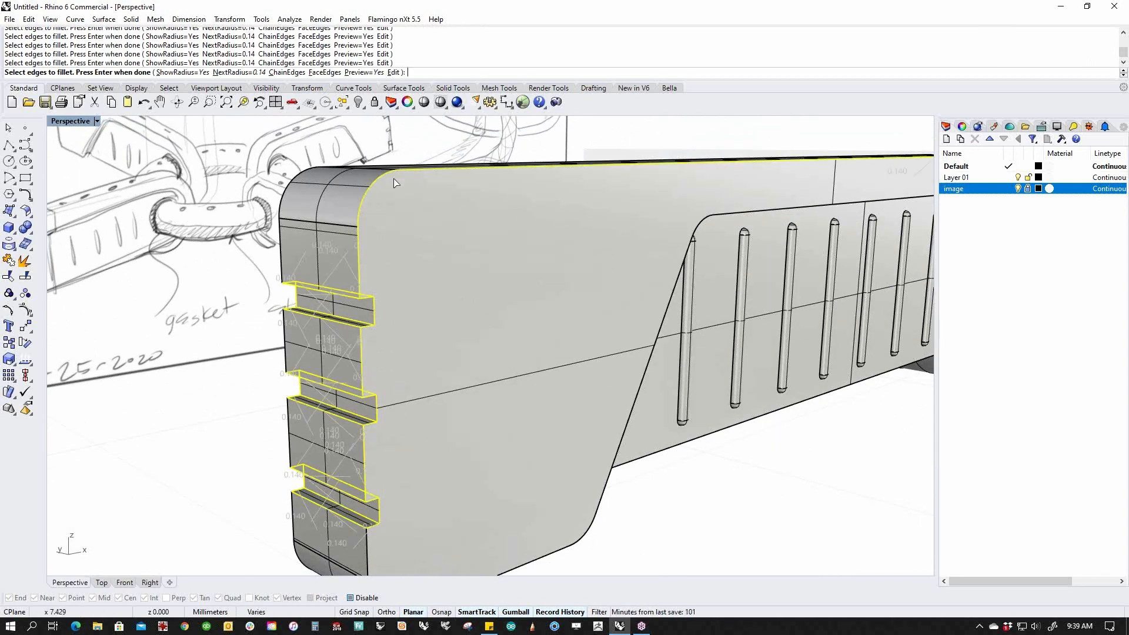
{"action": "left_click", "coordinate": [290, 186]}
Add the notched face's left vertical edges, the rounded bottom corners and the long bottom edge.
{"action": "left_click", "coordinate": [283, 271]}
{"action": "left_click", "coordinate": [285, 339]}
{"action": "left_click", "coordinate": [289, 427]}
{"action": "left_click", "coordinate": [297, 556]}
{"action": "left_click", "coordinate": [367, 556]}
{"action": "right_click_drag", "start_coordinate": [437, 536], "coordinate": [409, 478], "text": "shift"}
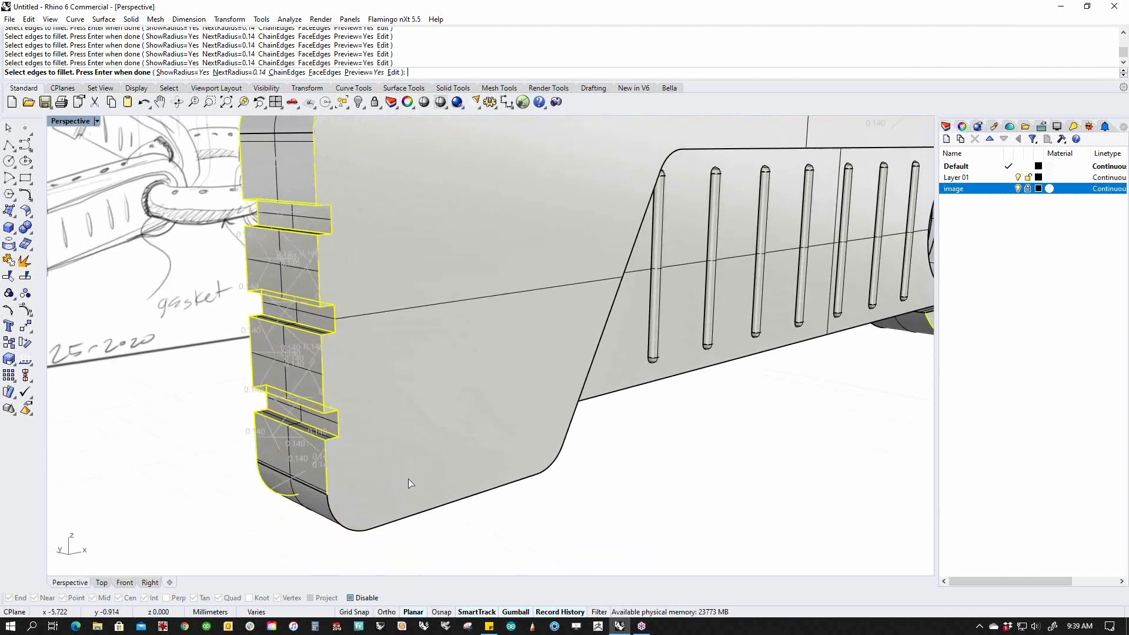
{"action": "left_click", "coordinate": [340, 522]}
{"action": "left_click", "coordinate": [393, 521]}
Add the recess's rounded corner, long diagonal, corner arc and long top edges.
{"action": "right_click_drag", "start_coordinate": [618, 486], "coordinate": [428, 487]}
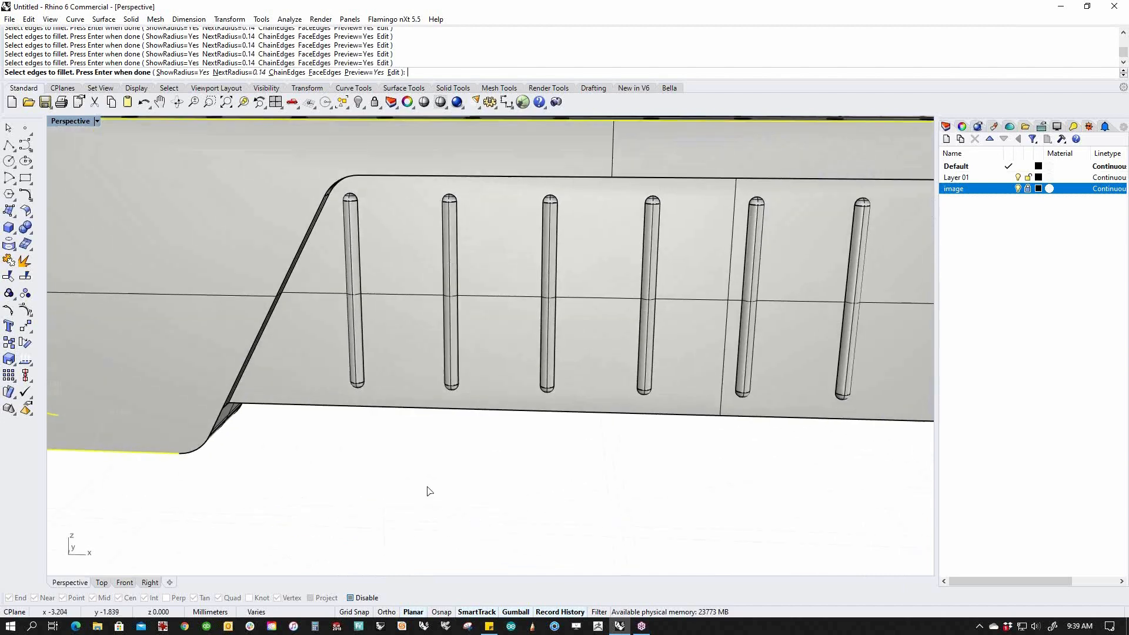
{"action": "left_click", "coordinate": [213, 429]}
{"action": "left_click", "coordinate": [257, 341]}
{"action": "left_click", "coordinate": [334, 181]}
{"action": "left_click", "coordinate": [415, 176]}
On the opposite side, add the lower edge, the diagonal recess edge and the ring edge chain.
{"action": "scroll", "coordinate": [416, 216], "scroll_direction": "down", "scroll_amount": 10}
{"action": "right_click_drag", "start_coordinate": [577, 327], "coordinate": [505, 367], "text": "shift"}
{"action": "scroll", "coordinate": [447, 359], "scroll_direction": "up", "scroll_amount": 8}
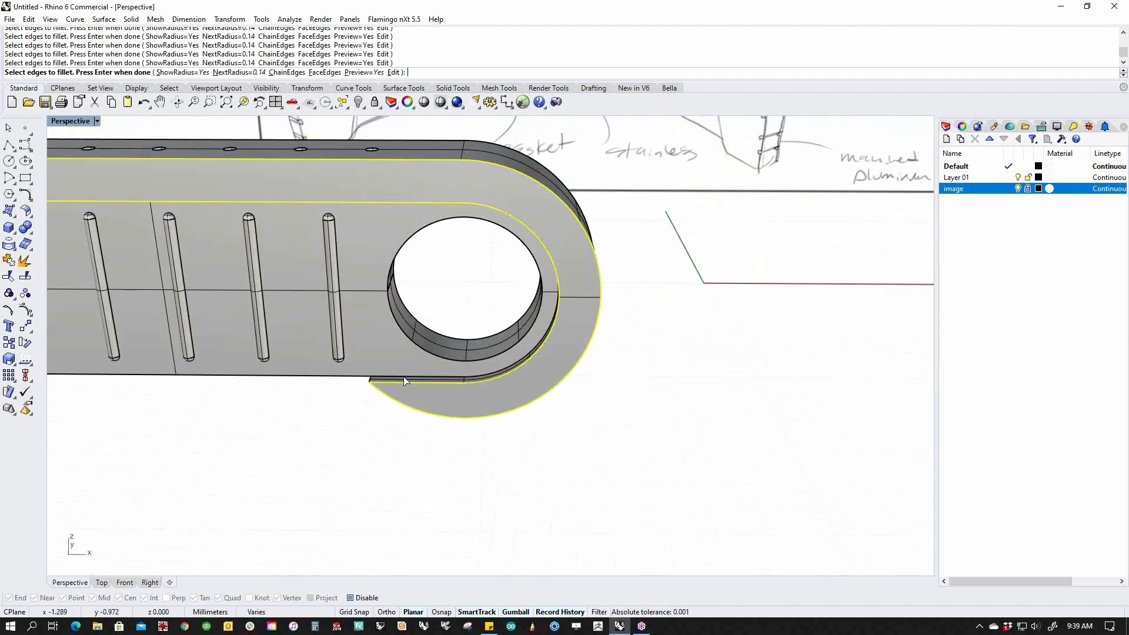
{"action": "right_click_drag", "start_coordinate": [390, 401], "coordinate": [531, 315]}
{"action": "right_click_drag", "start_coordinate": [638, 297], "coordinate": [665, 301]}
{"action": "scroll", "coordinate": [719, 312], "scroll_direction": "down", "scroll_amount": 8}
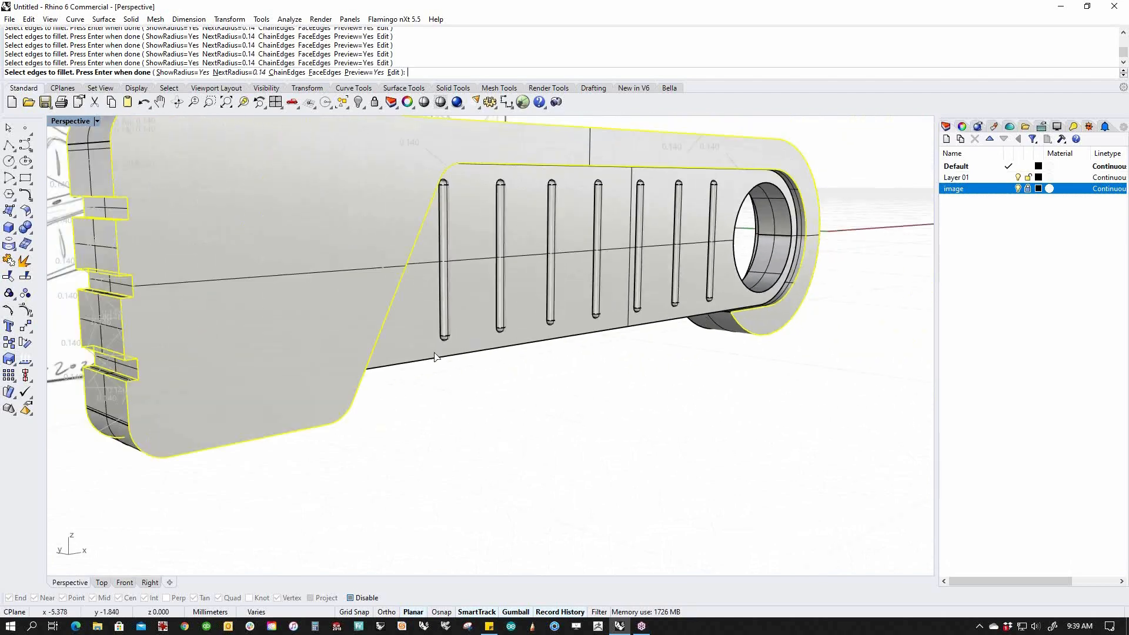
{"action": "scroll", "coordinate": [426, 294], "scroll_direction": "down", "scroll_amount": 9}
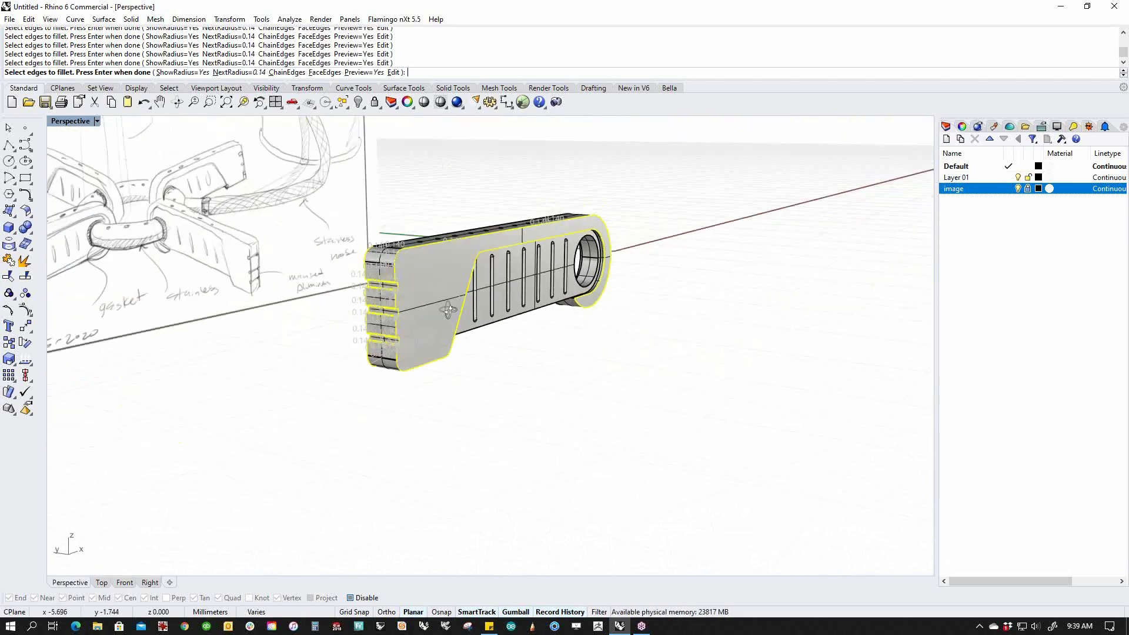
{"action": "right_click_drag", "start_coordinate": [448, 307], "coordinate": [766, 263]}
{"action": "scroll", "coordinate": [768, 263], "scroll_direction": "up", "scroll_amount": 8}
{"action": "left_click", "coordinate": [783, 376]}
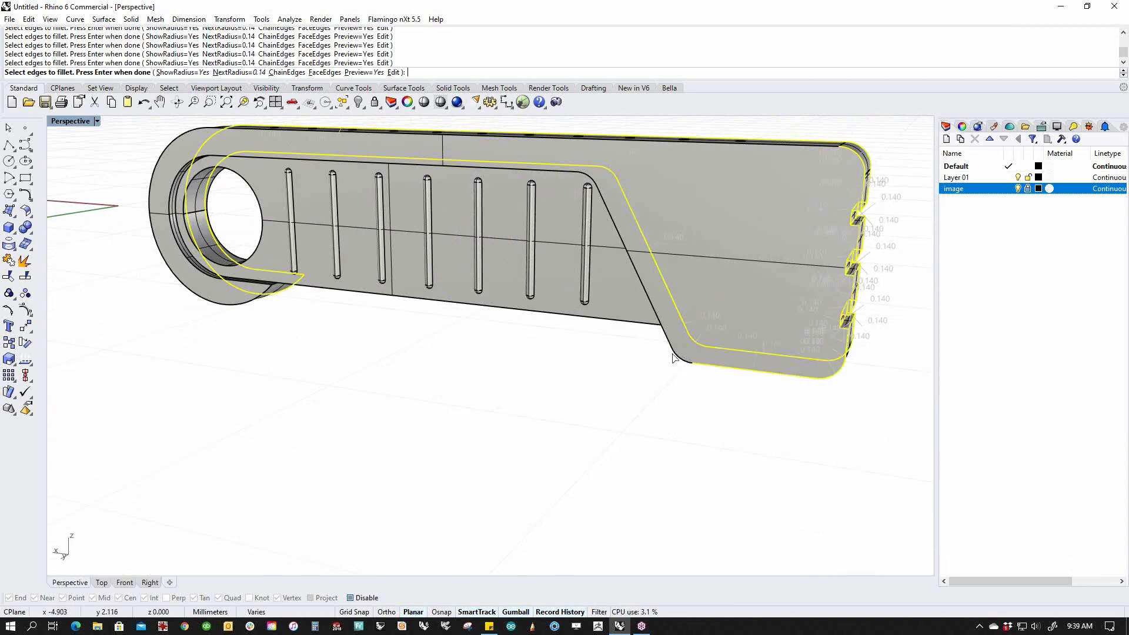
{"action": "left_click", "coordinate": [641, 282]}
{"action": "left_click", "coordinate": [270, 201]}
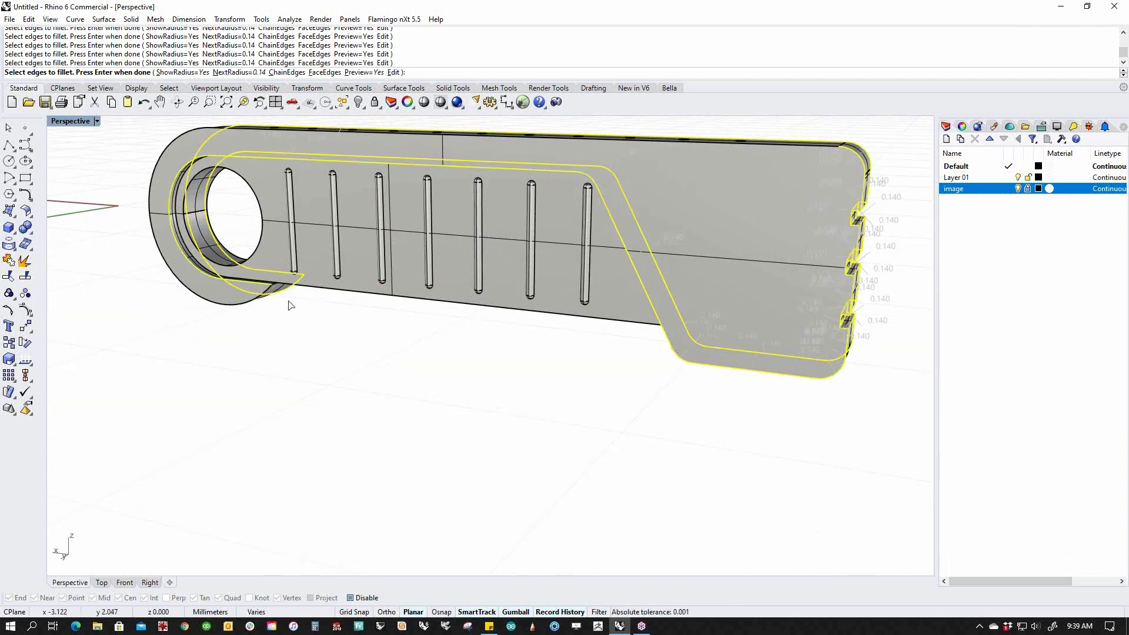
Check the chosen edges and run the 0.14 fillet, whose preview fails to build.
{"action": "scroll", "coordinate": [289, 305], "scroll_direction": "up", "scroll_amount": 5}
{"action": "scroll", "coordinate": [302, 340], "scroll_direction": "down", "scroll_amount": 5}
{"action": "mouse_move", "coordinate": [303, 341]}
{"action": "right_mouse_down"}
{"action": "mouse_move", "coordinate": [372, 385]}
{"action": "mouse_move", "coordinate": [336, 386]}
{"action": "mouse_move", "coordinate": [408, 433]}
{"action": "mouse_move", "coordinate": [341, 383]}
{"action": "right_mouse_up"}
{"action": "scroll", "coordinate": [341, 383], "scroll_direction": "up", "scroll_amount": 4}
{"action": "scroll", "coordinate": [531, 418], "scroll_direction": "down", "scroll_amount": 4}
{"action": "mouse_move", "coordinate": [499, 437]}
{"action": "right_mouse_down"}
{"action": "mouse_move", "coordinate": [428, 471]}
{"action": "mouse_move", "coordinate": [555, 459]}
{"action": "mouse_move", "coordinate": [626, 470]}
{"action": "mouse_move", "coordinate": [486, 429]}
{"action": "mouse_move", "coordinate": [479, 454]}
{"action": "right_mouse_up"}
{"action": "mouse_move", "coordinate": [464, 407]}
{"action": "right_mouse_down"}
{"action": "mouse_move", "coordinate": [378, 395]}
{"action": "mouse_move", "coordinate": [500, 435]}
{"action": "mouse_move", "coordinate": [607, 397]}
{"action": "right_mouse_up"}
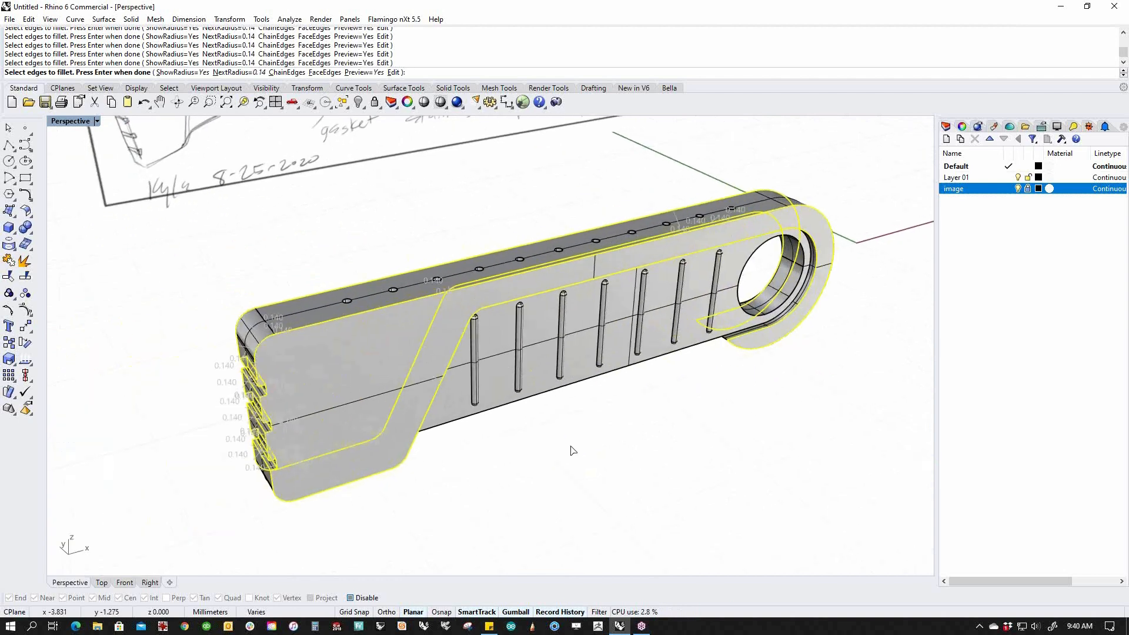
{"action": "key", "text": "Return"}
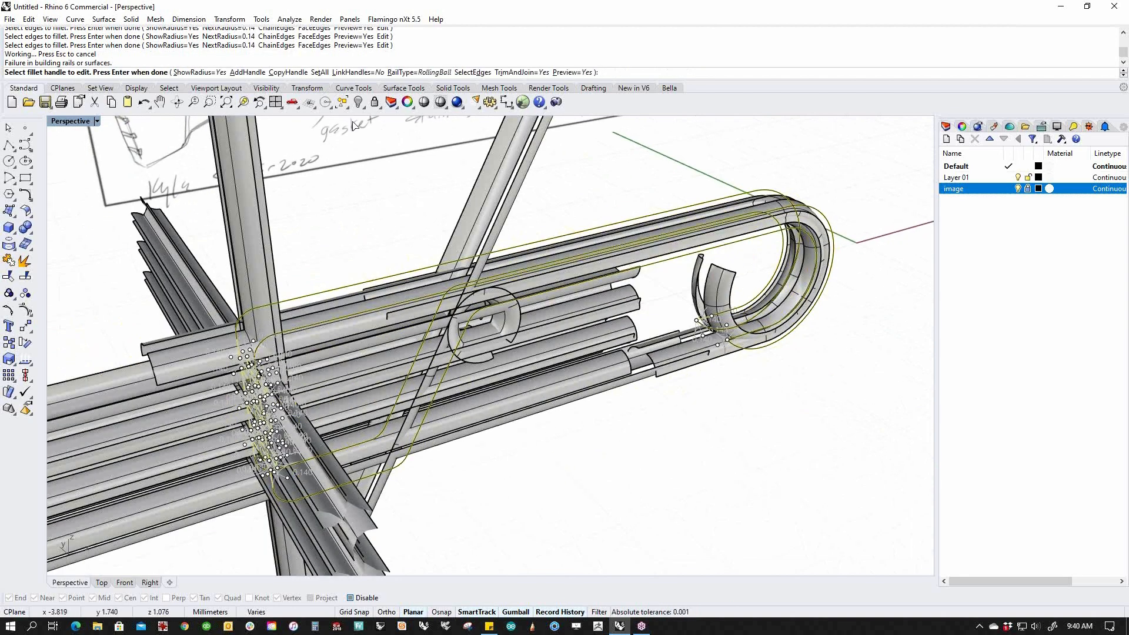
Set all fillet handles to a 0.01 radius and apply the fillet.
{"action": "left_click", "coordinate": [319, 72]}
{"action": "type", "text": ".01"}
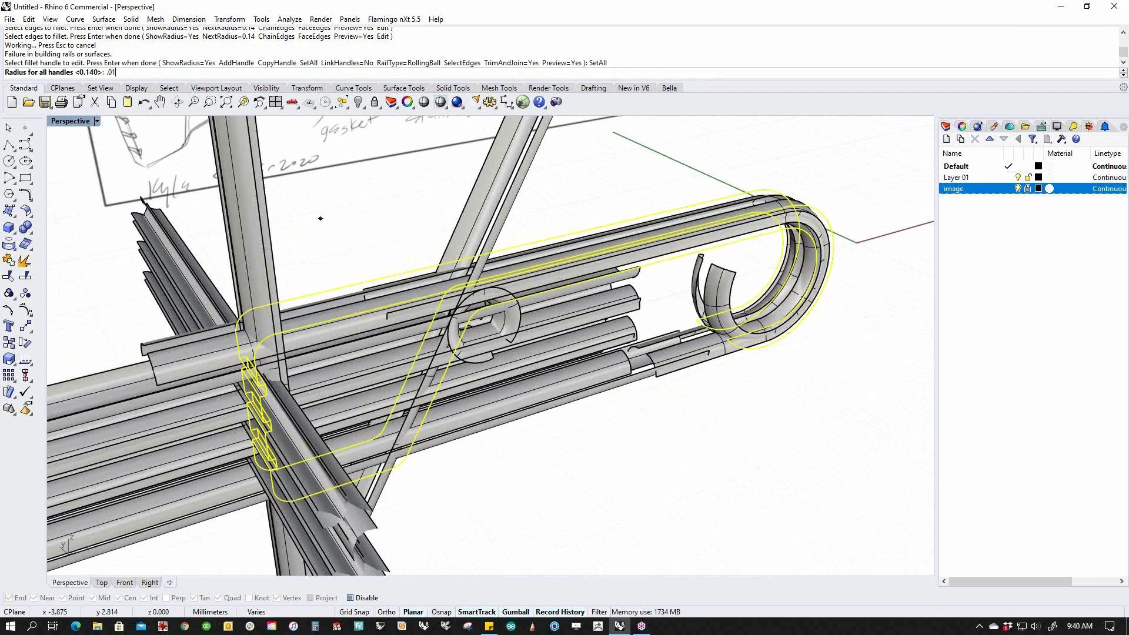
{"action": "key", "text": "Return"}
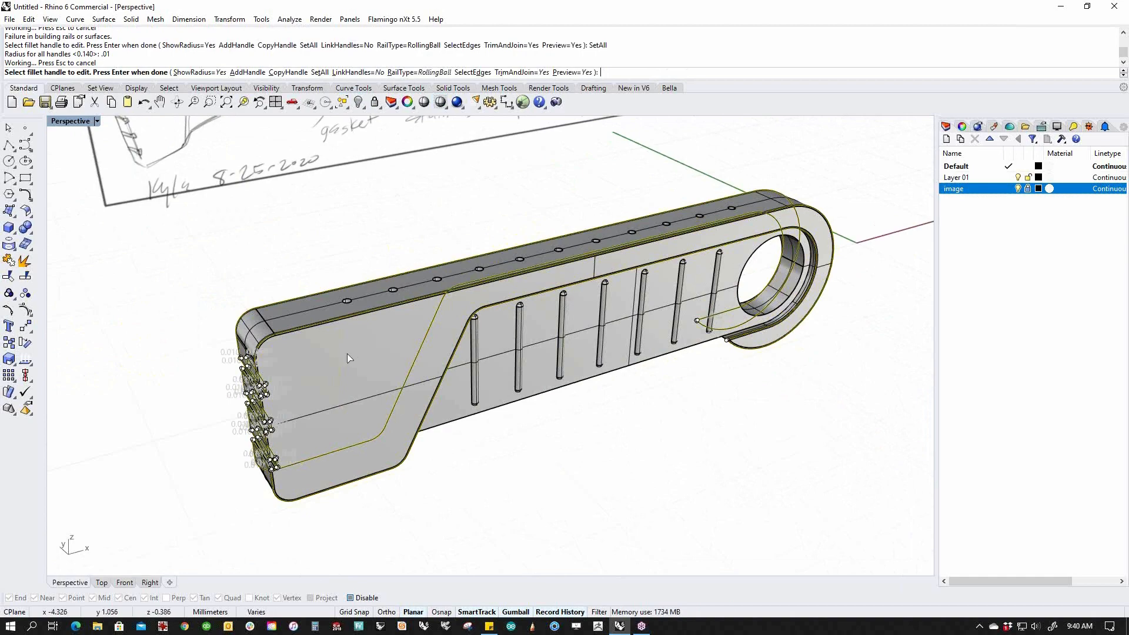
{"action": "scroll", "coordinate": [365, 371], "scroll_direction": "up", "scroll_amount": 6}
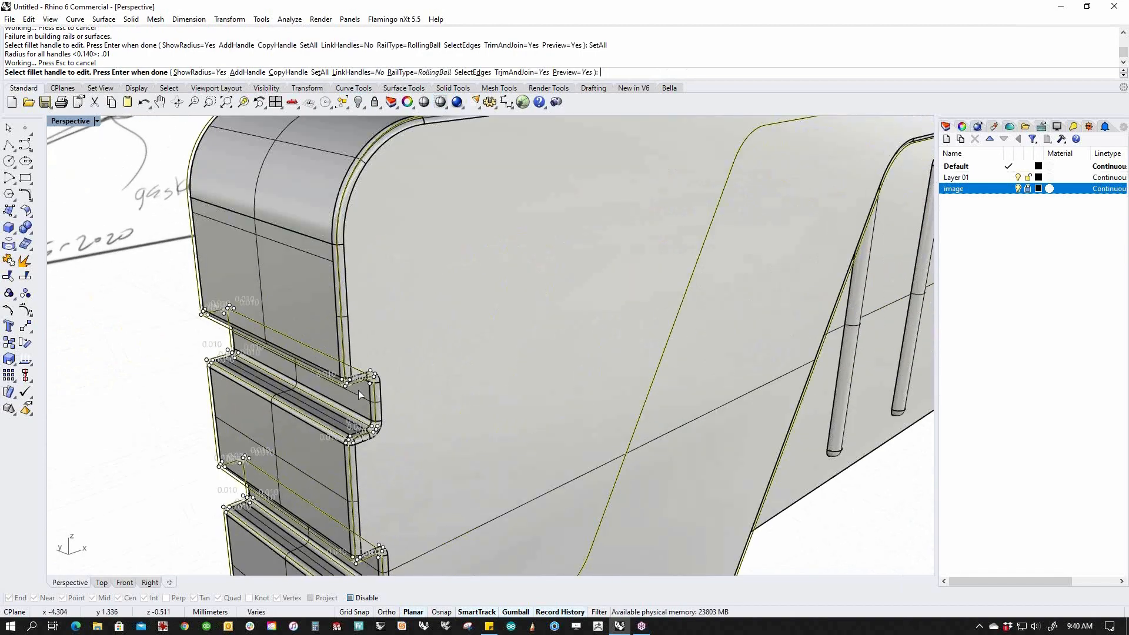
{"action": "scroll", "coordinate": [368, 406], "scroll_direction": "down", "scroll_amount": 8}
{"action": "mouse_move", "coordinate": [512, 520]}
{"action": "right_mouse_down"}
{"action": "mouse_move", "coordinate": [548, 472]}
{"action": "mouse_move", "coordinate": [453, 442]}
{"action": "mouse_move", "coordinate": [420, 472]}
{"action": "mouse_move", "coordinate": [435, 446]}
{"action": "mouse_move", "coordinate": [469, 448]}
{"action": "mouse_move", "coordinate": [441, 433]}
{"action": "mouse_move", "coordinate": [448, 440]}
{"action": "mouse_move", "coordinate": [441, 416]}
{"action": "mouse_move", "coordinate": [458, 396]}
{"action": "mouse_move", "coordinate": [449, 458]}
{"action": "mouse_move", "coordinate": [388, 479]}
{"action": "mouse_move", "coordinate": [350, 457]}
{"action": "right_mouse_up"}
{"action": "key", "text": "Return"}
Inspect the arm's underside and slotted face to check the new fillets.
{"action": "scroll", "coordinate": [200, 386], "scroll_direction": "up", "scroll_amount": 8}
{"action": "mouse_move", "coordinate": [199, 386]}
{"action": "right_mouse_down"}
{"action": "mouse_move", "coordinate": [270, 386]}
{"action": "mouse_move", "coordinate": [282, 369]}
{"action": "mouse_move", "coordinate": [257, 416]}
{"action": "right_mouse_up"}
{"action": "scroll", "coordinate": [282, 368], "scroll_direction": "down", "scroll_amount": 6}
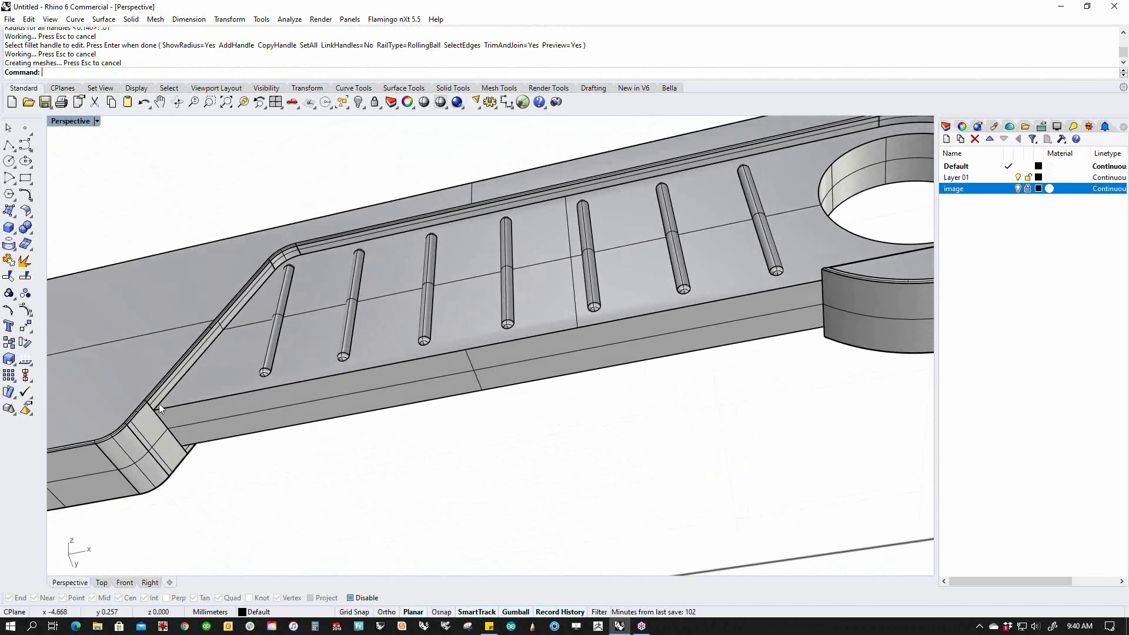
{"action": "mouse_move", "coordinate": [550, 317]}
{"action": "right_mouse_down"}
{"action": "mouse_move", "coordinate": [559, 365]}
{"action": "mouse_move", "coordinate": [618, 458]}
{"action": "mouse_move", "coordinate": [634, 402]}
{"action": "mouse_move", "coordinate": [220, 383]}
{"action": "right_mouse_up"}
{"action": "scroll", "coordinate": [750, 445], "scroll_direction": "up", "scroll_amount": 5}
{"action": "scroll", "coordinate": [661, 420], "scroll_direction": "down", "scroll_amount": 5}
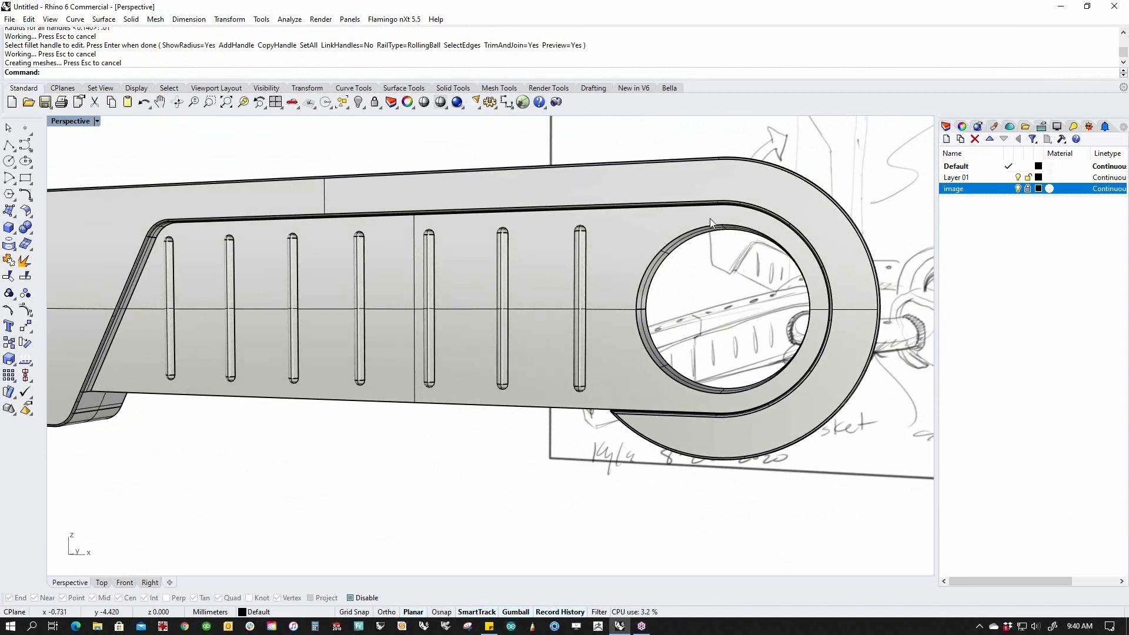
{"action": "scroll", "coordinate": [92, 378], "scroll_direction": "up", "scroll_amount": 7}
Start a new edge fillet on the recess's slanted, corner and long top edges.
{"action": "right_click", "coordinate": [98, 383]}
{"action": "left_click", "coordinate": [97, 382]}
{"action": "scroll", "coordinate": [197, 304], "scroll_direction": "down", "scroll_amount": 6}
{"action": "scroll", "coordinate": [214, 147], "scroll_direction": "up", "scroll_amount": 2}
{"action": "scroll", "coordinate": [216, 147], "scroll_direction": "up", "scroll_amount": 4}
{"action": "left_click", "coordinate": [222, 164]}
{"action": "left_click", "coordinate": [276, 149]}
Add the ring's outer lower edge to the fillet selection.
{"action": "scroll", "coordinate": [340, 210], "scroll_direction": "down", "scroll_amount": 10}
{"action": "right_click_drag", "start_coordinate": [647, 292], "coordinate": [499, 312], "text": "shift"}
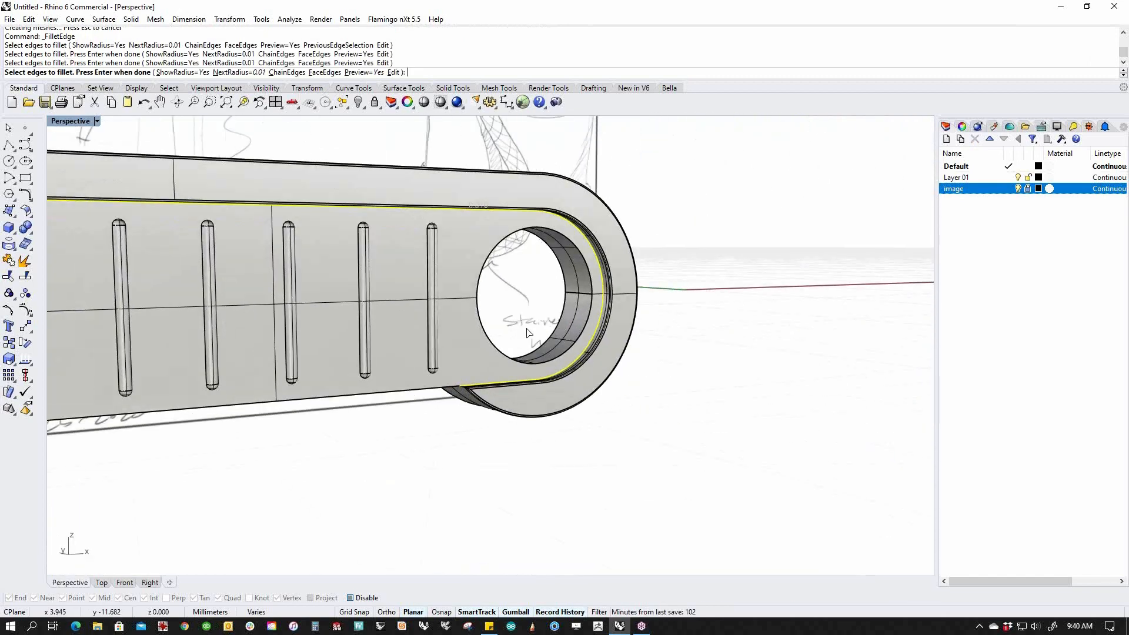
{"action": "scroll", "coordinate": [614, 339], "scroll_direction": "up", "scroll_amount": 4}
{"action": "scroll", "coordinate": [344, 451], "scroll_direction": "down", "scroll_amount": 8}
{"action": "right_click_drag", "start_coordinate": [344, 451], "coordinate": [497, 463]}
{"action": "scroll", "coordinate": [497, 463], "scroll_direction": "up", "scroll_amount": 3}
{"action": "left_click", "coordinate": [523, 431]}
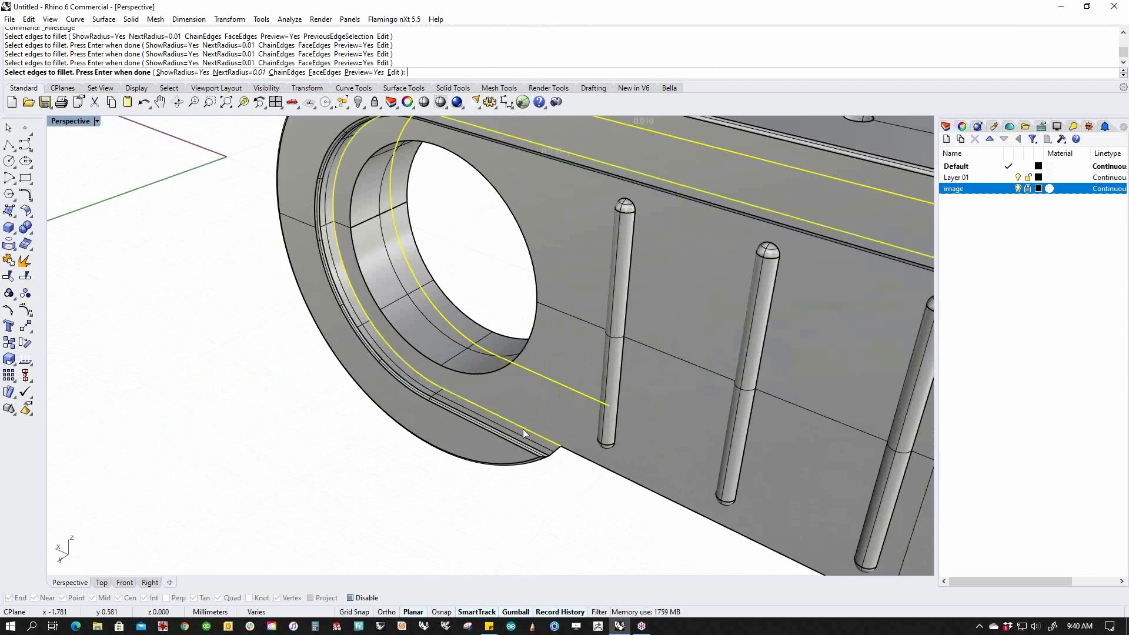
Add the far side's recess corner arc and slanted straight edge, then finish edge selection.
{"action": "scroll", "coordinate": [452, 395], "scroll_direction": "down", "scroll_amount": 8}
{"action": "right_click_drag", "start_coordinate": [535, 437], "coordinate": [329, 391], "text": "shift"}
{"action": "right_click_drag", "start_coordinate": [329, 390], "coordinate": [534, 371]}
{"action": "right_click_drag", "start_coordinate": [534, 372], "coordinate": [417, 425], "text": "shift"}
{"action": "right_click_drag", "start_coordinate": [417, 424], "coordinate": [470, 318]}
{"action": "scroll", "coordinate": [591, 178], "scroll_direction": "up", "scroll_amount": 9}
{"action": "left_click", "coordinate": [638, 151]}
{"action": "left_click", "coordinate": [690, 232]}
{"action": "scroll", "coordinate": [659, 394], "scroll_direction": "up", "scroll_amount": 5}
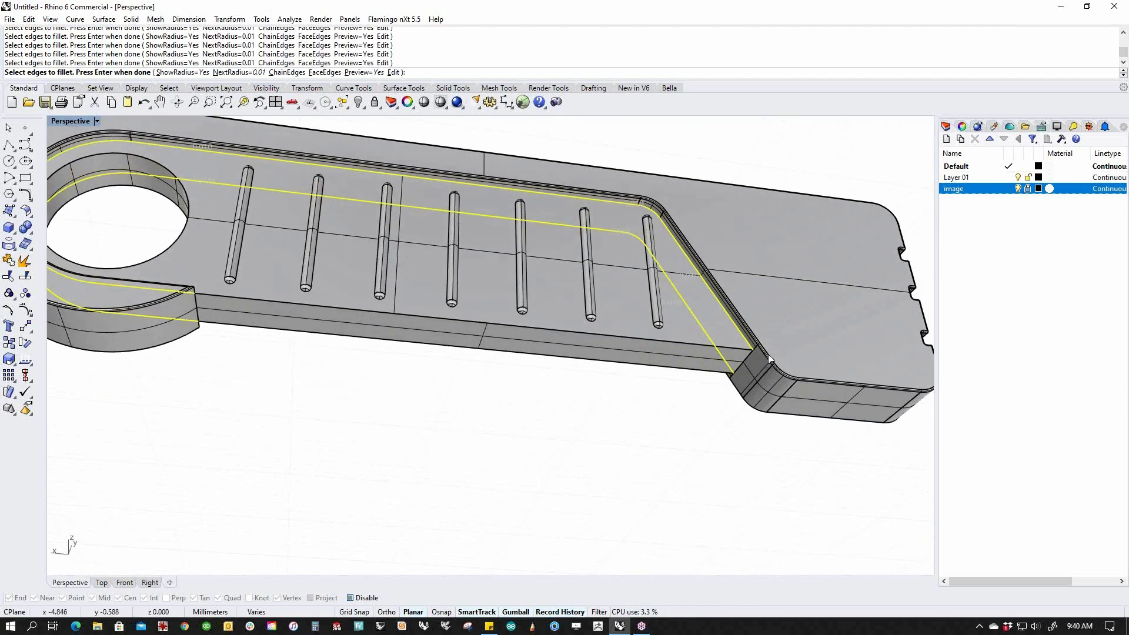
{"action": "key", "text": "Return"}
{"action": "scroll", "coordinate": [758, 369], "scroll_direction": "up", "scroll_amount": 5}
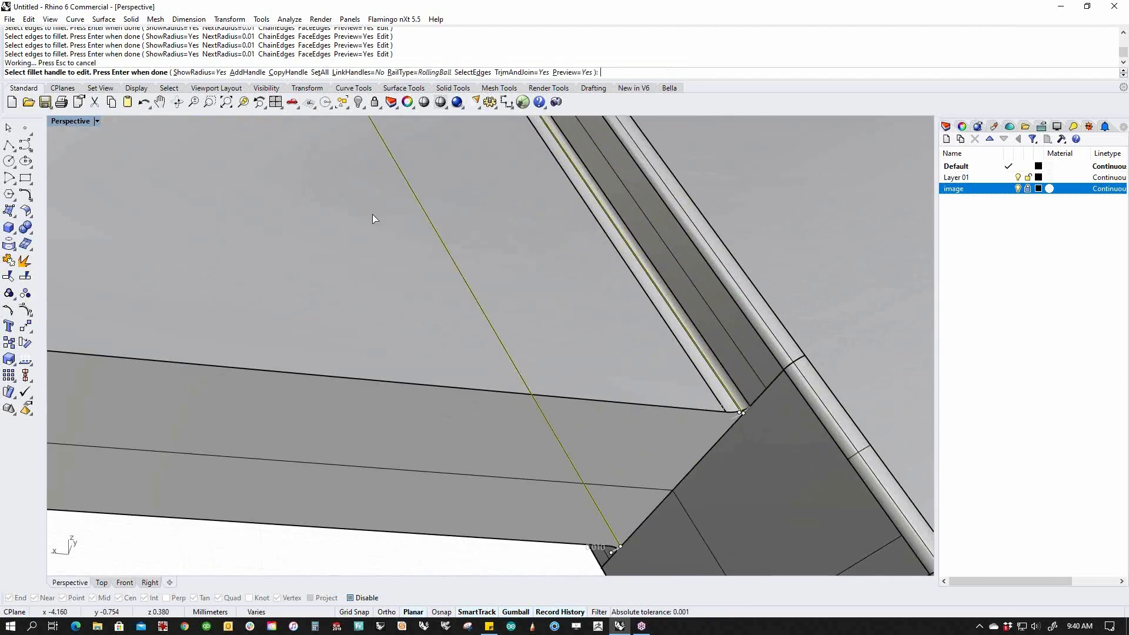
Try a uniform 0.03 fillet radius, then change all handles to 0.025.
{"action": "left_click", "coordinate": [318, 72]}
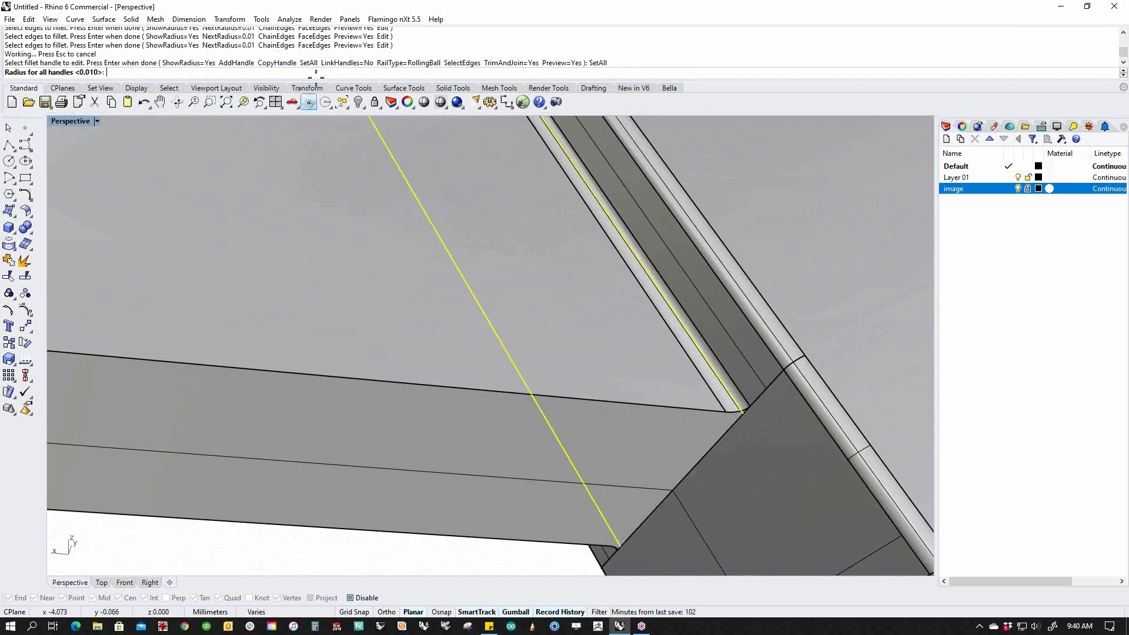
{"action": "key", "text": "Return"}
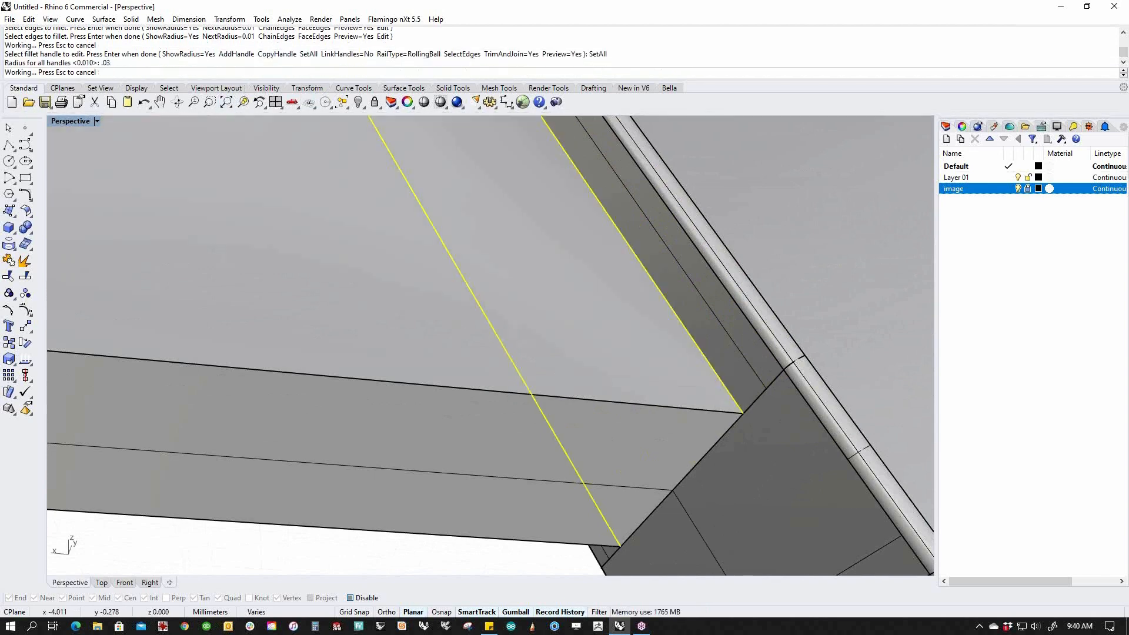
{"action": "right_click_drag", "start_coordinate": [765, 419], "coordinate": [729, 397]}
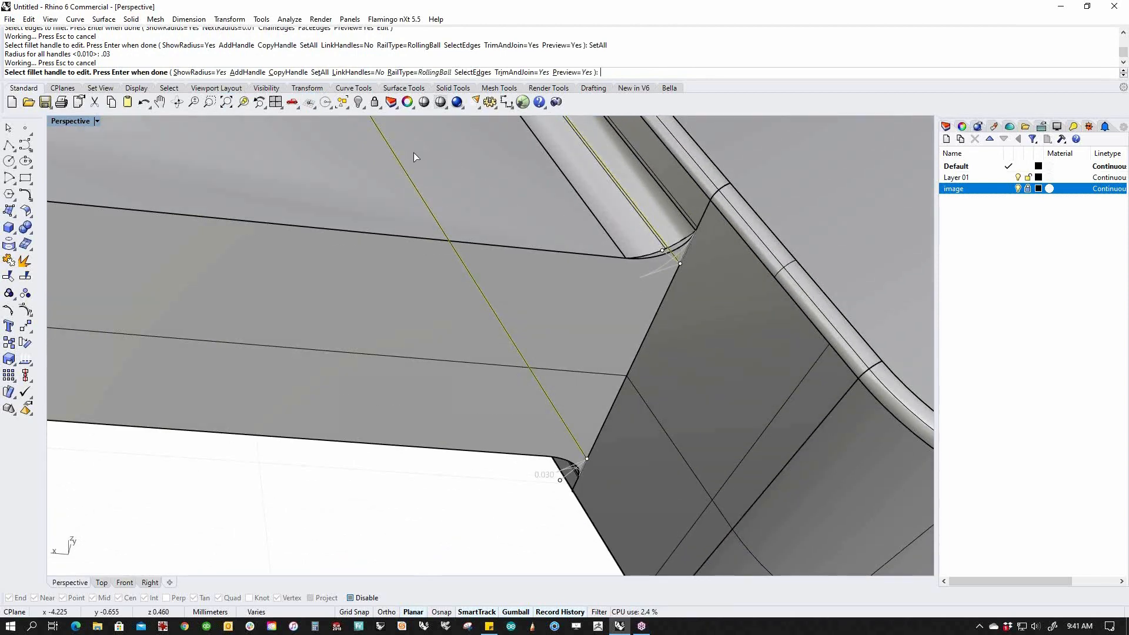
{"action": "left_click", "coordinate": [320, 72]}
{"action": "type", "text": ".025"}
{"action": "key", "text": "Return"}
Check the 0.025 fillet from several angles, apply it, and select the arm.
{"action": "scroll", "coordinate": [579, 318], "scroll_direction": "down", "scroll_amount": 5}
{"action": "right_click_drag", "start_coordinate": [579, 318], "coordinate": [282, 426]}
{"action": "scroll", "coordinate": [616, 347], "scroll_direction": "down", "scroll_amount": 7}
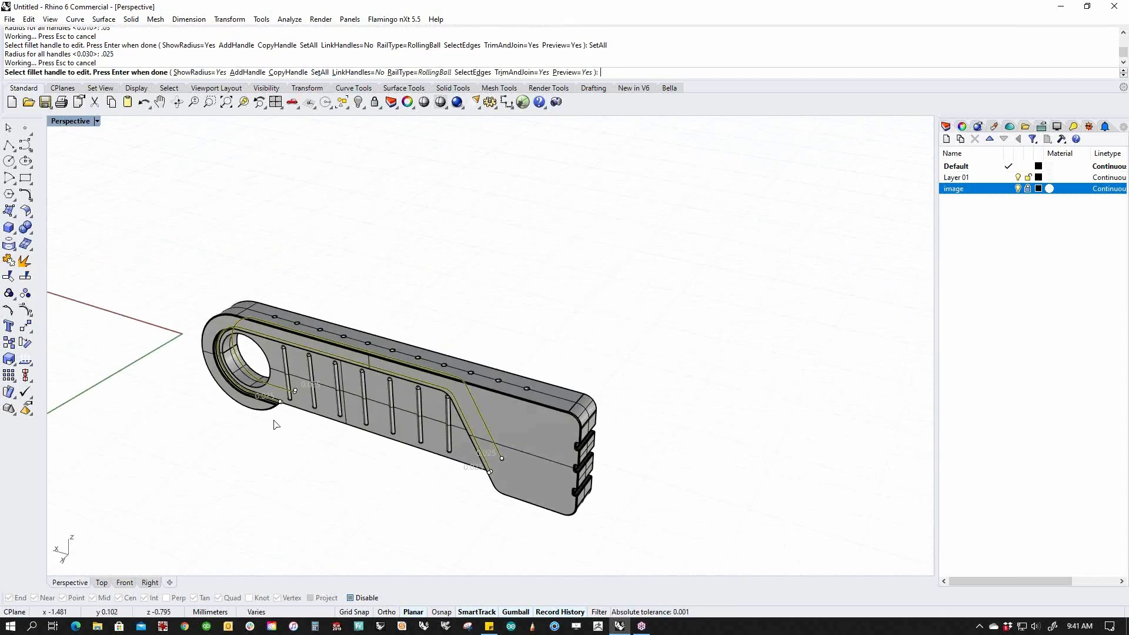
{"action": "scroll", "coordinate": [280, 407], "scroll_direction": "up", "scroll_amount": 12}
{"action": "scroll", "coordinate": [278, 407], "scroll_direction": "up", "scroll_amount": 5}
{"action": "mouse_move", "coordinate": [341, 448]}
{"action": "right_mouse_down"}
{"action": "mouse_move", "coordinate": [262, 345]}
{"action": "mouse_move", "coordinate": [169, 338]}
{"action": "mouse_move", "coordinate": [135, 352]}
{"action": "right_mouse_up"}
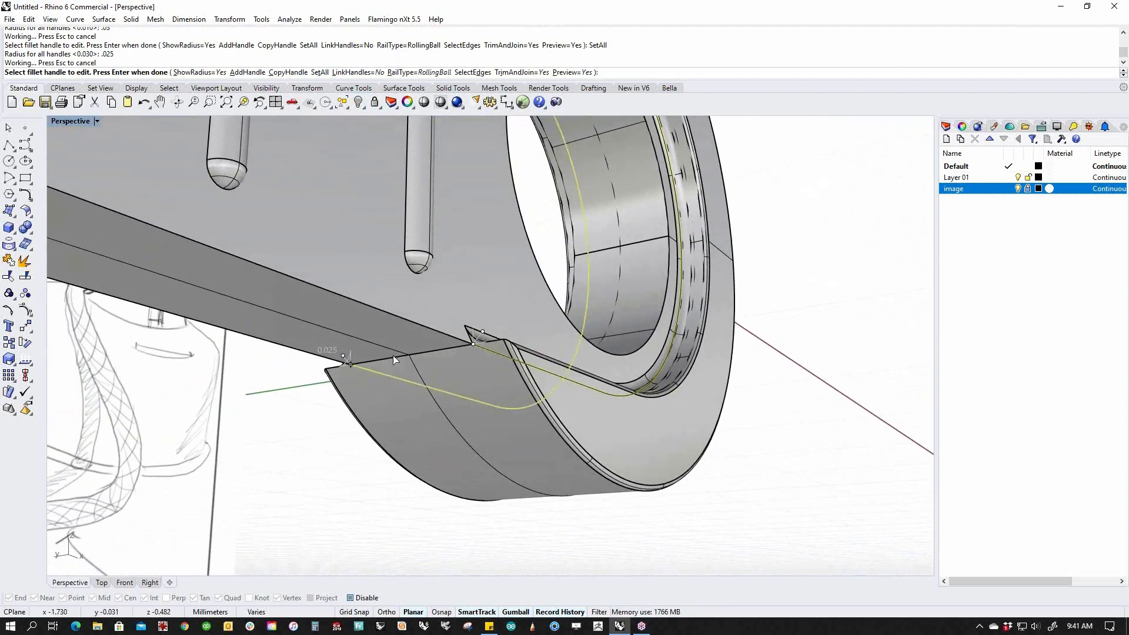
{"action": "scroll", "coordinate": [431, 369], "scroll_direction": "up", "scroll_amount": 3}
{"action": "mouse_move", "coordinate": [431, 369]}
{"action": "right_mouse_down"}
{"action": "mouse_move", "coordinate": [428, 354]}
{"action": "mouse_move", "coordinate": [428, 428]}
{"action": "right_mouse_up"}
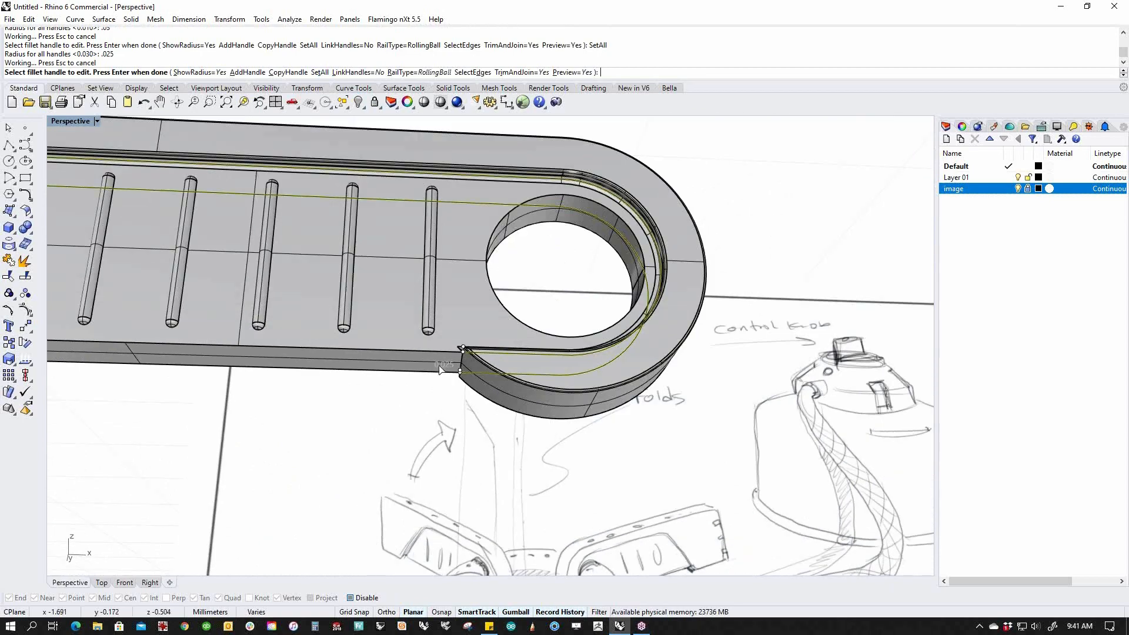
{"action": "scroll", "coordinate": [428, 428], "scroll_direction": "down", "scroll_amount": 3}
{"action": "key", "text": "Return"}
{"action": "mouse_move", "coordinate": [428, 428]}
{"action": "right_mouse_down"}
{"action": "mouse_move", "coordinate": [541, 420]}
{"action": "mouse_move", "coordinate": [597, 471]}
{"action": "mouse_move", "coordinate": [538, 448]}
{"action": "mouse_move", "coordinate": [517, 425]}
{"action": "right_mouse_up"}
{"action": "left_click", "coordinate": [517, 425]}
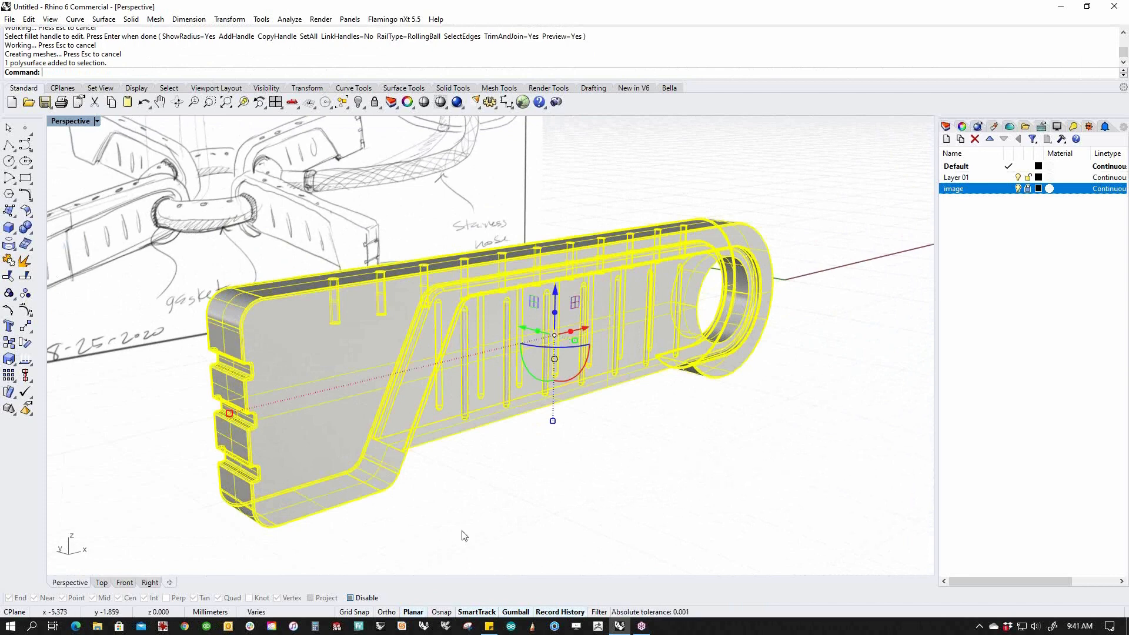
Run an edge analysis (Edges) on the arm polysurface.
{"action": "type", "text": "Edges"}
{"action": "key", "text": "Return"}
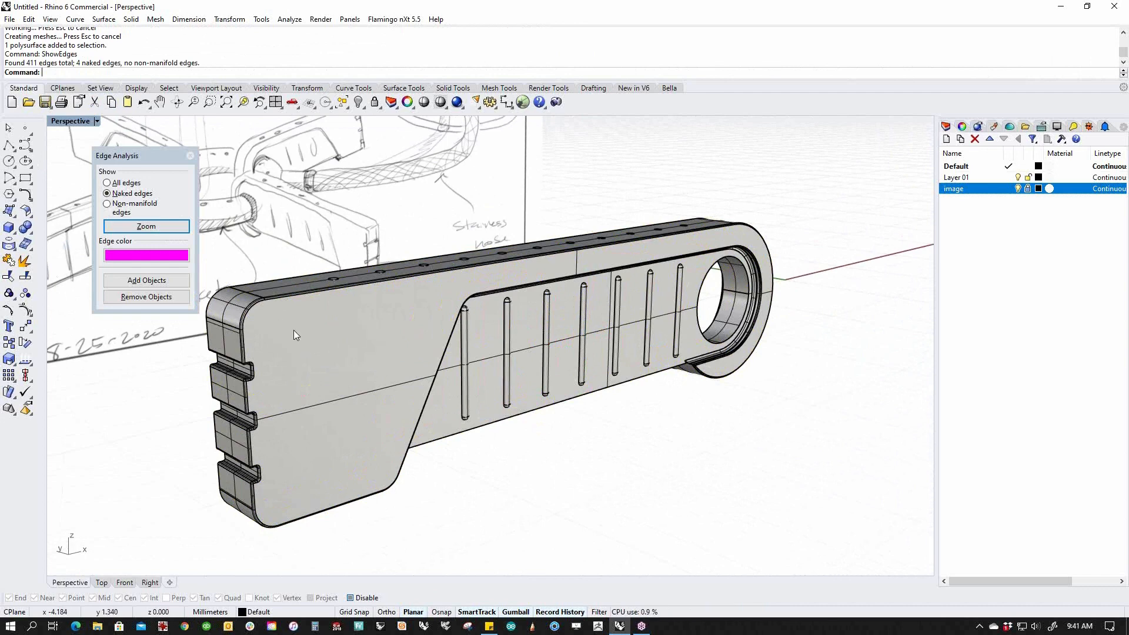
{"action": "left_click", "coordinate": [164, 280]}
{"action": "left_click", "coordinate": [364, 383]}
{"action": "key", "text": "Return"}
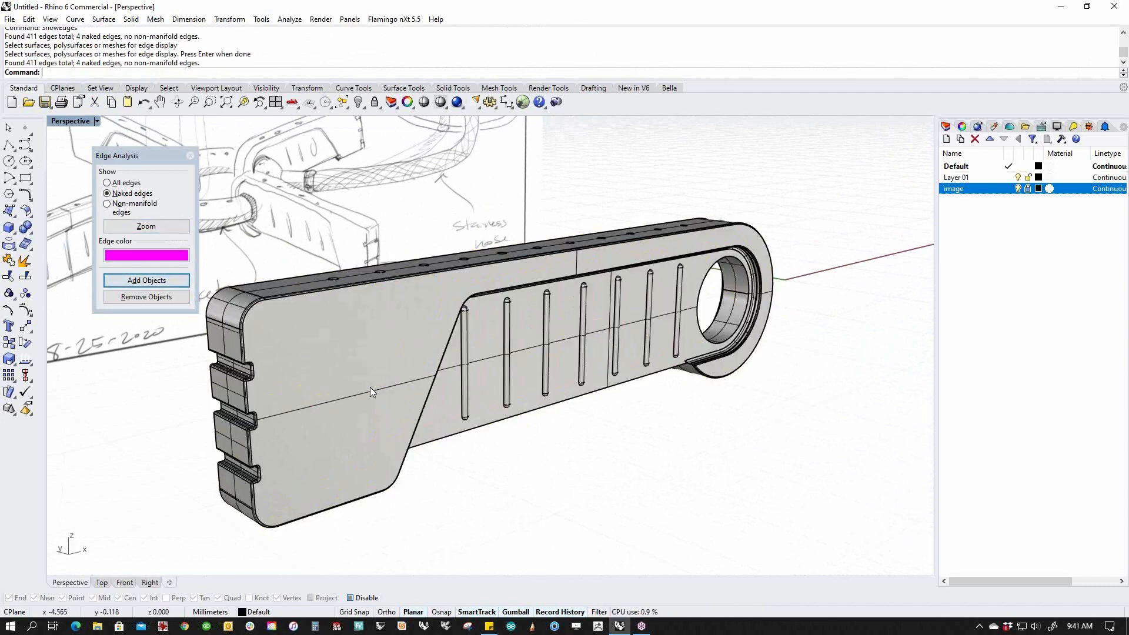
Zoom to the 4 naked edges, inspect the fillet-end gaps, and close Edge Analysis.
{"action": "left_click", "coordinate": [162, 227]}
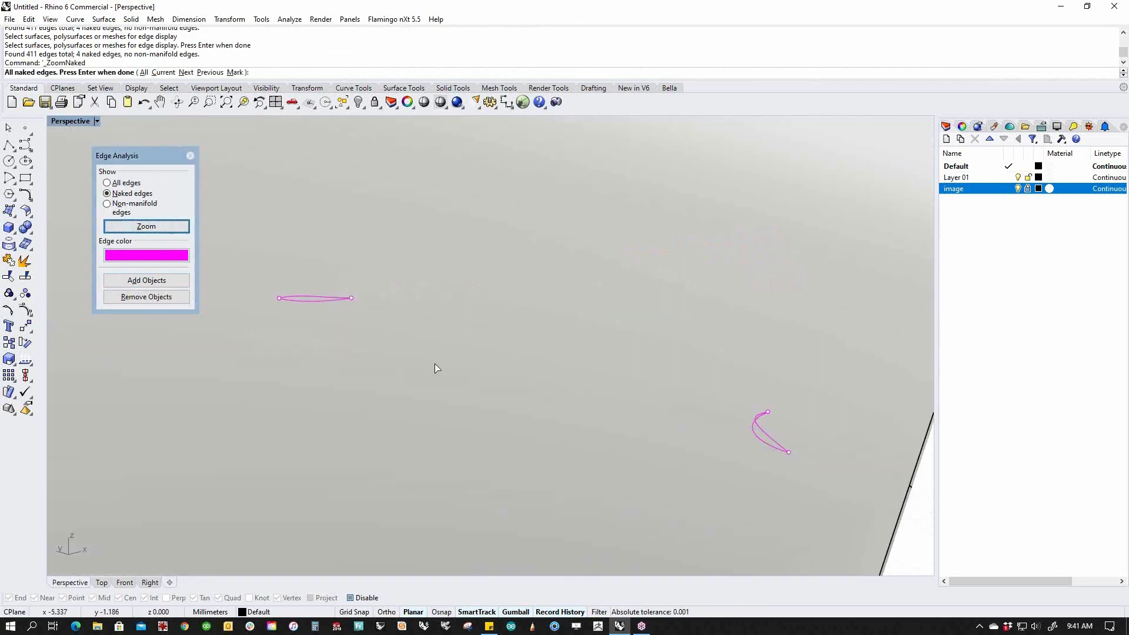
{"action": "scroll", "coordinate": [435, 367], "scroll_direction": "down", "scroll_amount": 10}
{"action": "right_click_drag", "start_coordinate": [447, 442], "coordinate": [527, 419]}
{"action": "scroll", "coordinate": [524, 419], "scroll_direction": "up", "scroll_amount": 10}
{"action": "scroll", "coordinate": [376, 338], "scroll_direction": "up", "scroll_amount": 6}
{"action": "right_click_drag", "start_coordinate": [374, 332], "coordinate": [368, 289]}
{"action": "scroll", "coordinate": [369, 292], "scroll_direction": "down", "scroll_amount": 3}
{"action": "right_click_drag", "start_coordinate": [441, 418], "coordinate": [546, 510]}
{"action": "scroll", "coordinate": [575, 467], "scroll_direction": "up", "scroll_amount": 3}
{"action": "scroll", "coordinate": [578, 294], "scroll_direction": "up", "scroll_amount": 18}
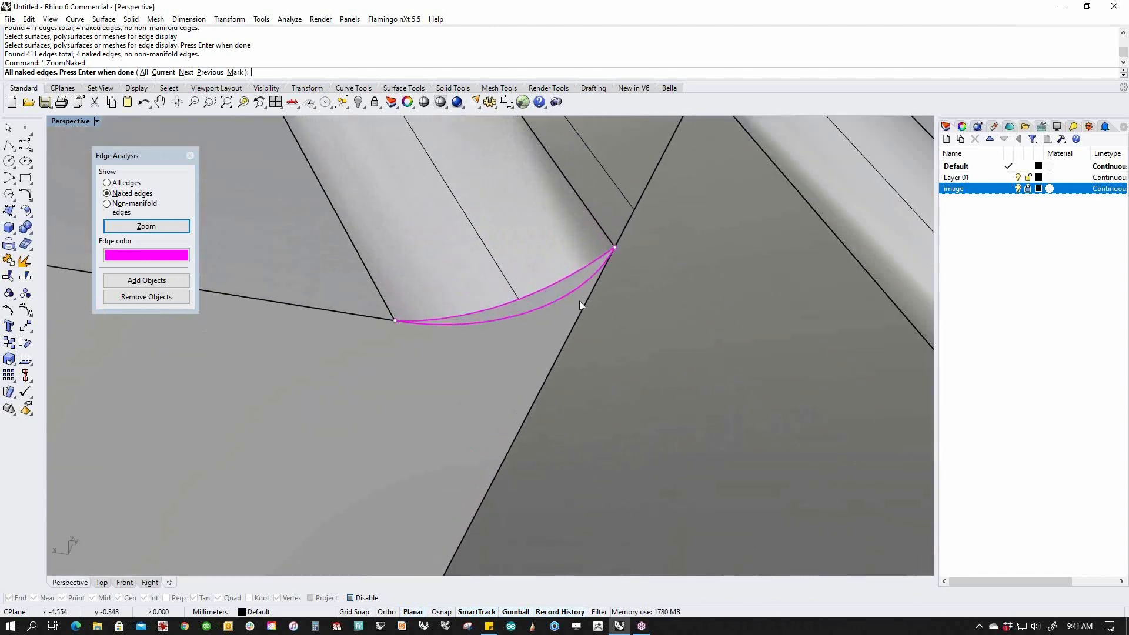
{"action": "scroll", "coordinate": [521, 299], "scroll_direction": "down", "scroll_amount": 9}
{"action": "right_click_drag", "start_coordinate": [525, 320], "coordinate": [547, 310]}
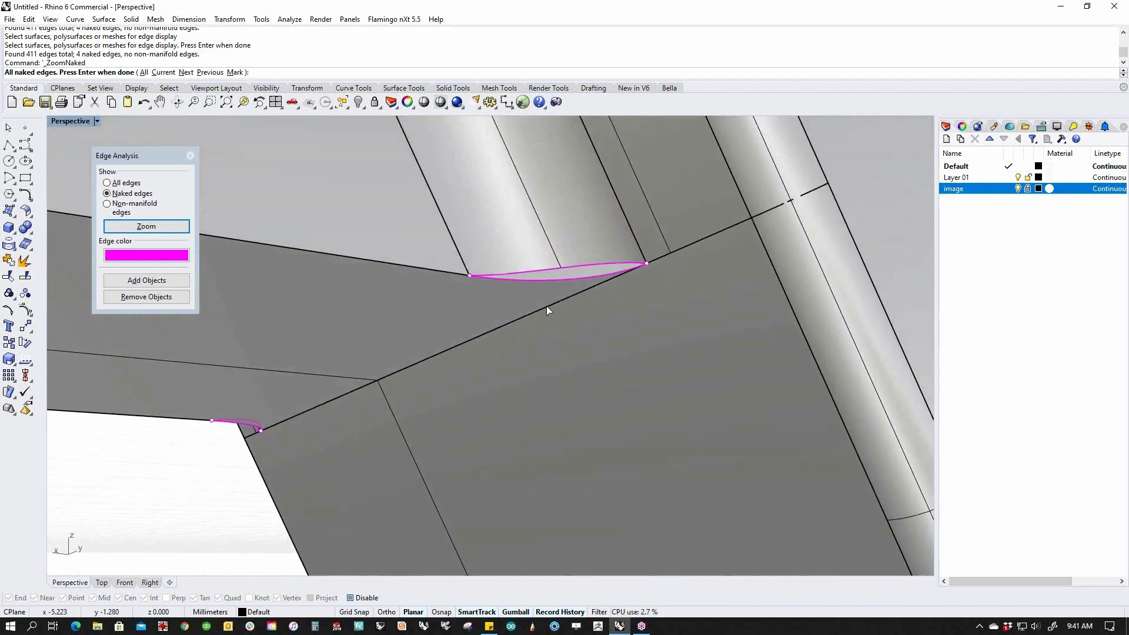
{"action": "left_click", "coordinate": [190, 155]}
Try lofting a patch across the first corner's gap edge, then delete the unwanted loft.
{"action": "middle_click", "coordinate": [303, 326]}
{"action": "left_click", "coordinate": [270, 319]}
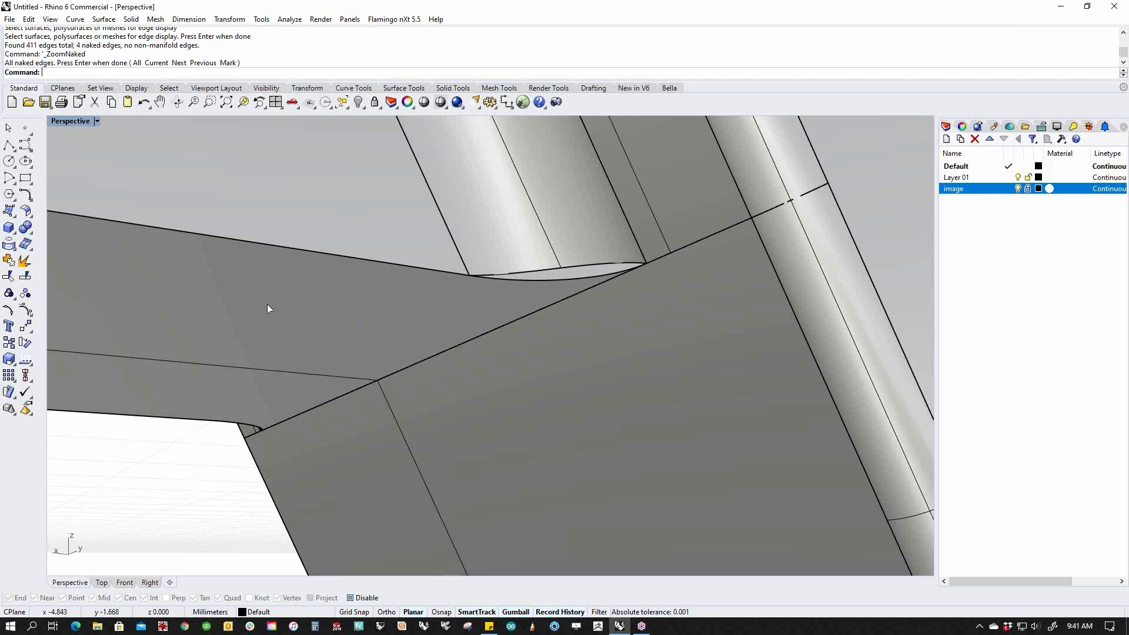
{"action": "left_click", "coordinate": [584, 278]}
{"action": "key", "text": "Return"}
{"action": "key", "text": "Return"}
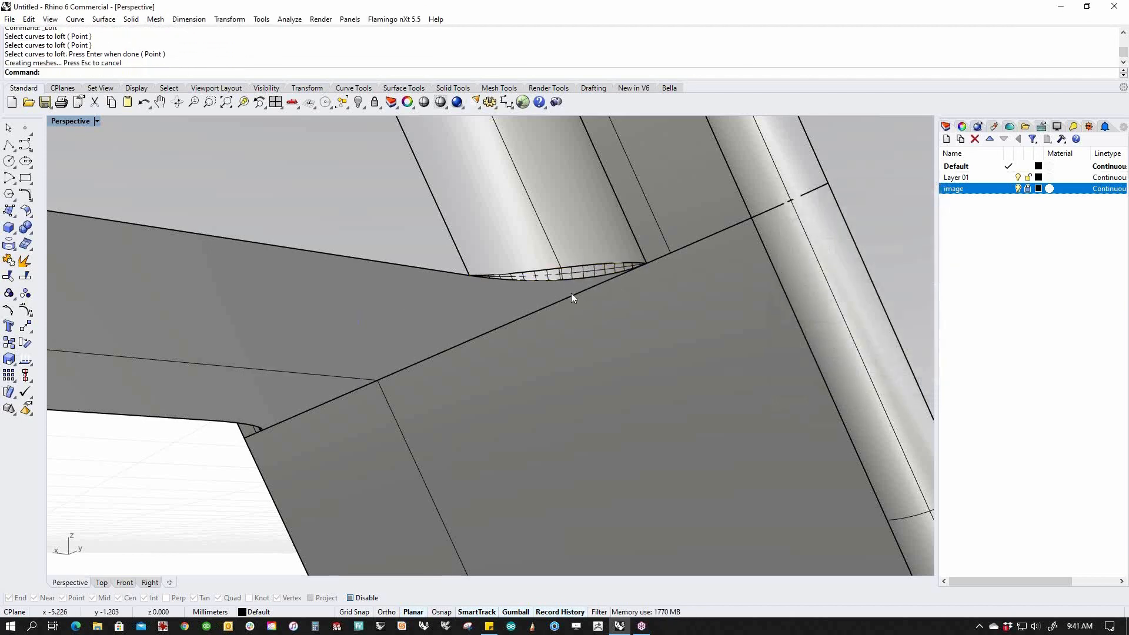
{"action": "left_click", "coordinate": [580, 273]}
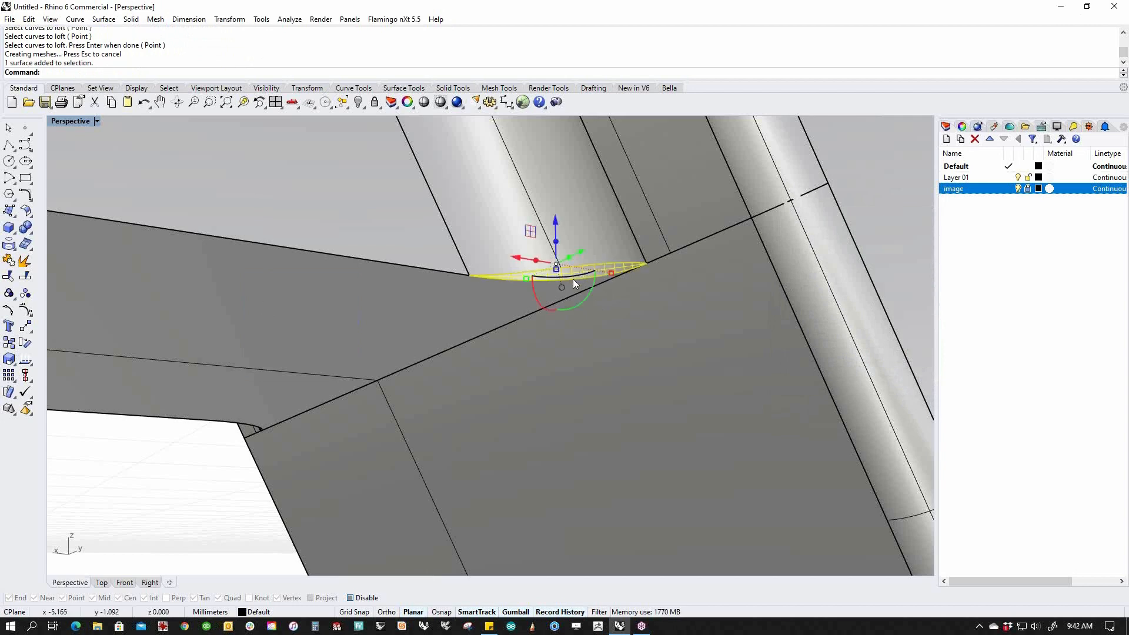
{"action": "key", "text": "Delete"}
Extract the fillet face beside the first gap and untrim its edge.
{"action": "middle_click", "coordinate": [573, 279]}
{"action": "left_click", "coordinate": [582, 274]}
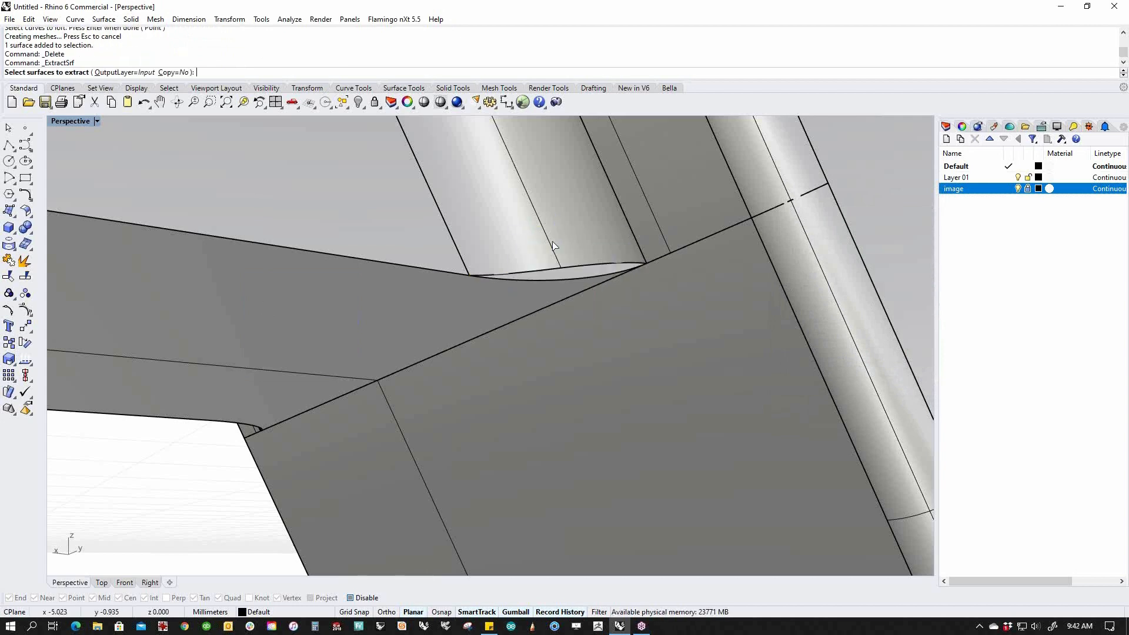
{"action": "left_click", "coordinate": [549, 246]}
{"action": "key", "text": "Return"}
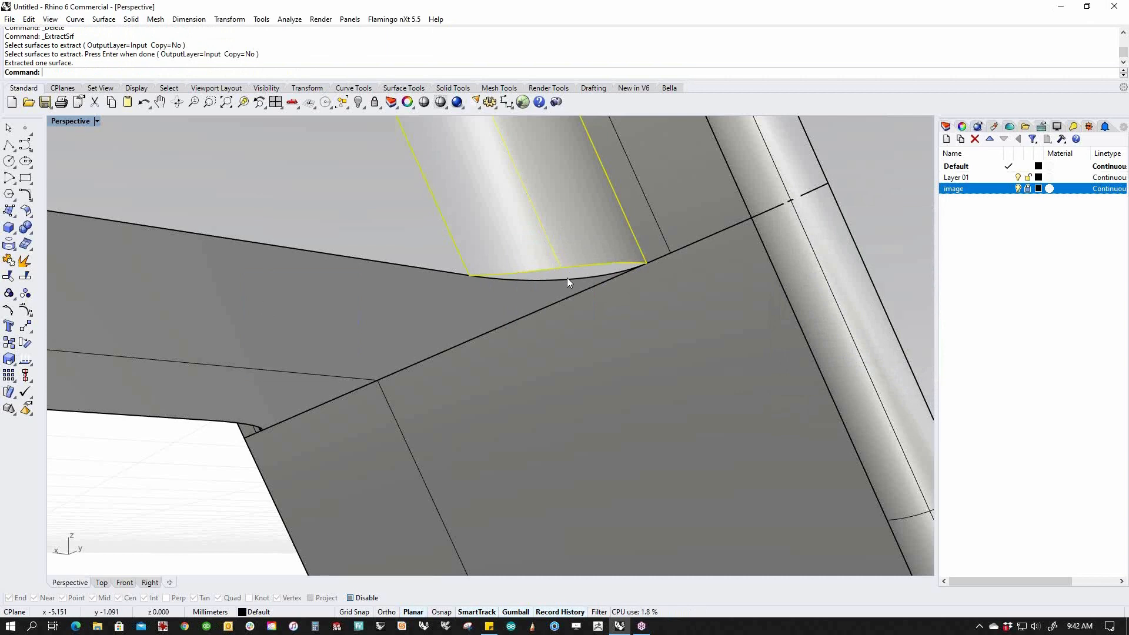
{"action": "middle_click", "coordinate": [567, 277]}
{"action": "left_click", "coordinate": [586, 304]}
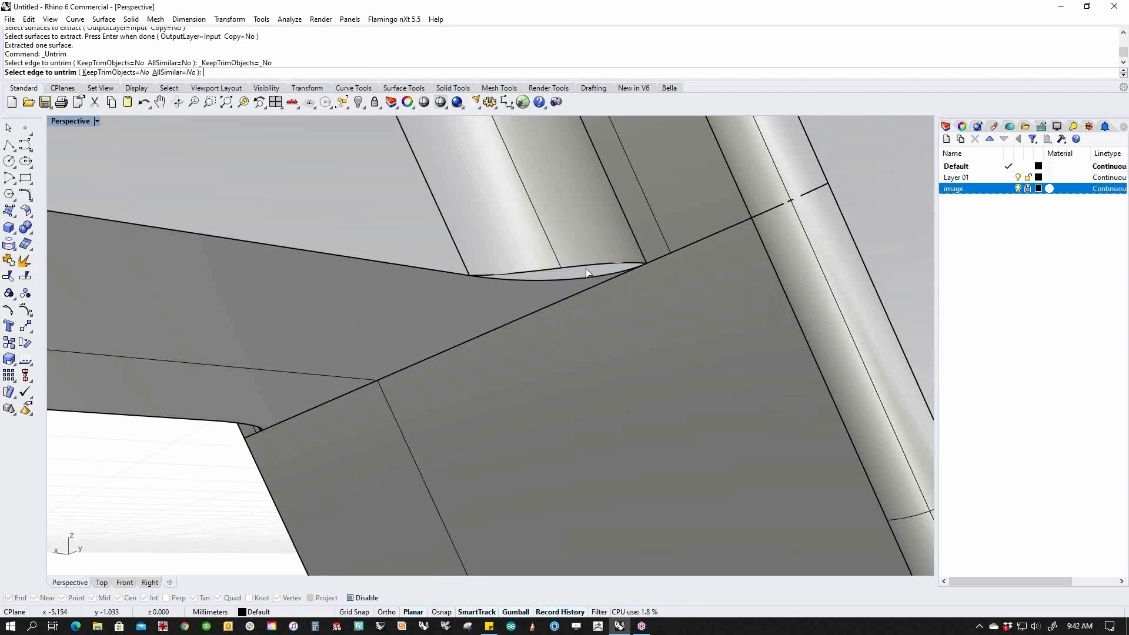
{"action": "left_click", "coordinate": [585, 267]}
{"action": "key", "text": "Return"}
Trim the extended face's overhang with the arm and join the face back into the arm.
{"action": "left_click", "coordinate": [462, 315]}
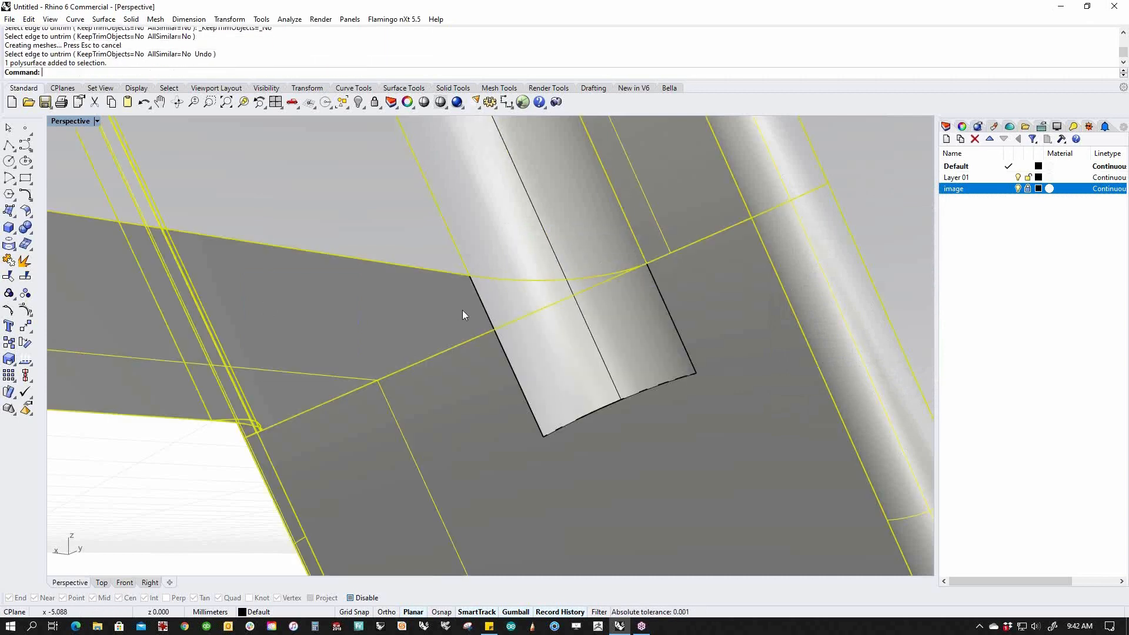
{"action": "key", "text": "ctrl+t"}
{"action": "left_click", "coordinate": [562, 341]}
{"action": "key", "text": "Return"}
{"action": "left_click", "coordinate": [540, 256]}
{"action": "left_click", "coordinate": [525, 313], "text": "shift"}
{"action": "type", "text": "j"}
{"action": "key", "text": "Return"}
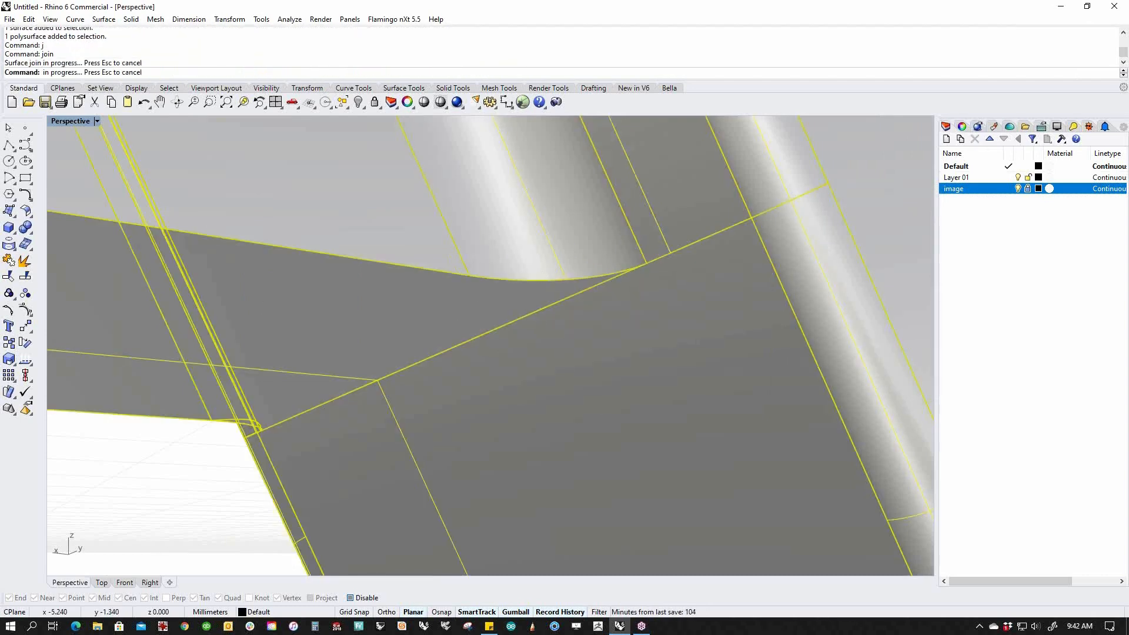
At the second fillet corner's underside, extract the fillet face from the arm.
{"action": "right_click_drag", "start_coordinate": [530, 302], "coordinate": [399, 301]}
{"action": "scroll", "coordinate": [398, 301], "scroll_direction": "up", "scroll_amount": 6}
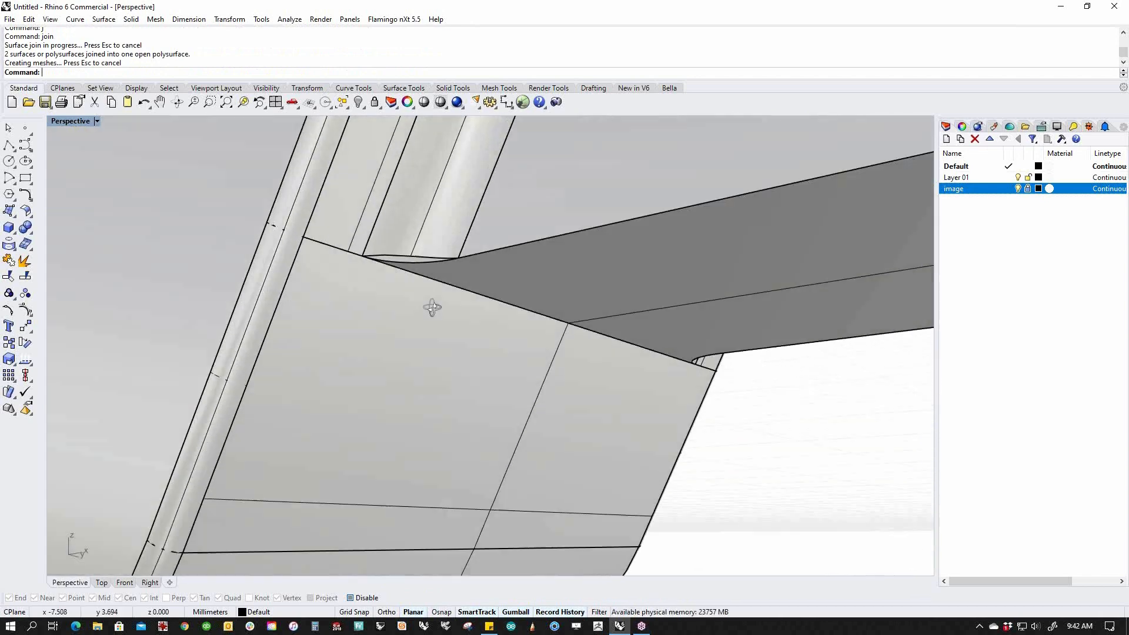
{"action": "middle_click", "coordinate": [426, 310]}
{"action": "right_click", "coordinate": [415, 276]}
{"action": "left_click", "coordinate": [418, 275]}
{"action": "key", "text": "Return"}
{"action": "key", "text": "Escape"}
Untrim the second extracted face and trim away its protruding stub below the corner.
{"action": "middle_click", "coordinate": [439, 313]}
{"action": "left_click", "coordinate": [455, 324]}
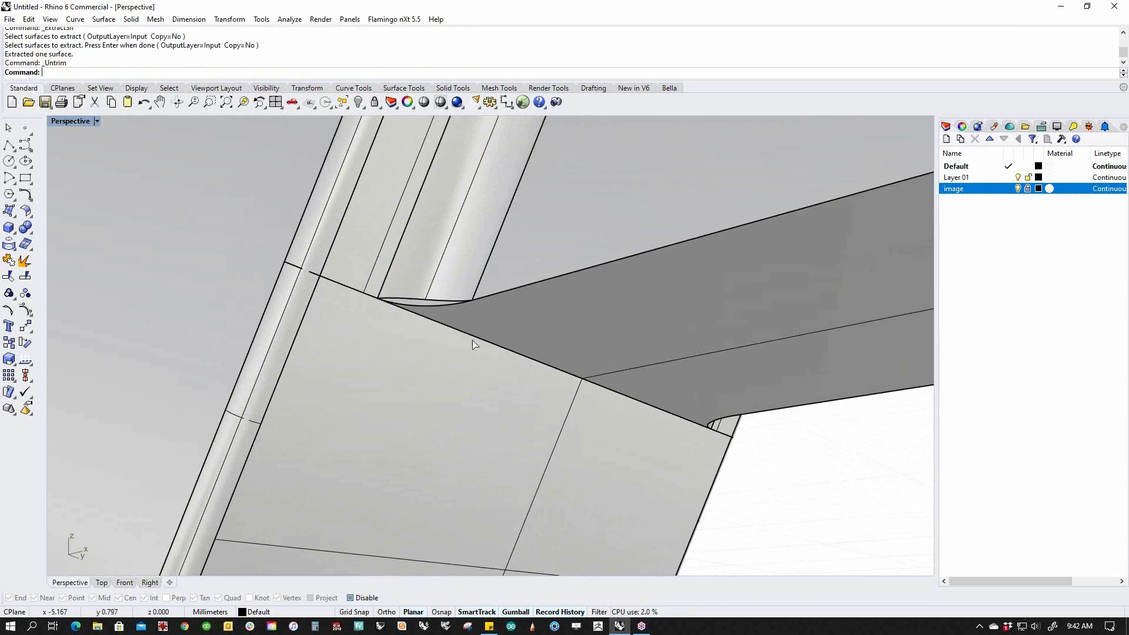
{"action": "left_click", "coordinate": [439, 299]}
{"action": "key", "text": "Return"}
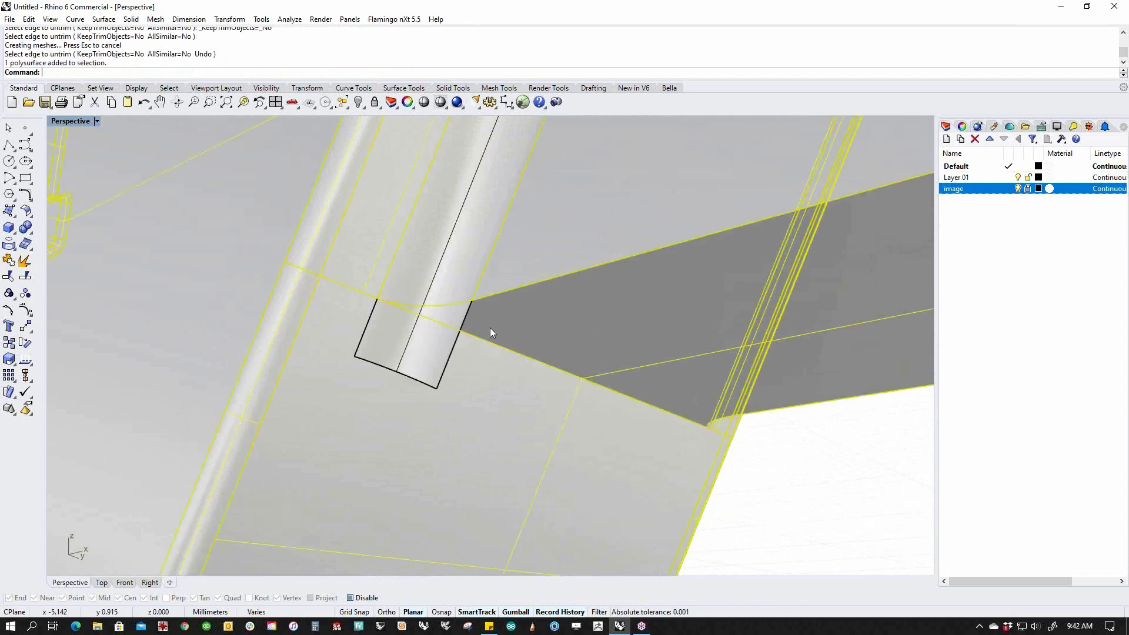
{"action": "type", "text": "trim"}
{"action": "key", "text": "Return"}
{"action": "left_click", "coordinate": [435, 341]}
Join the second curved fillet face with the arm polysurface.
{"action": "left_click", "coordinate": [439, 273]}
{"action": "key", "text": "Escape"}
{"action": "left_click", "coordinate": [440, 275]}
{"action": "left_click", "coordinate": [521, 327], "text": "shift"}
{"action": "type", "text": "j"}
{"action": "key", "text": "Return"}
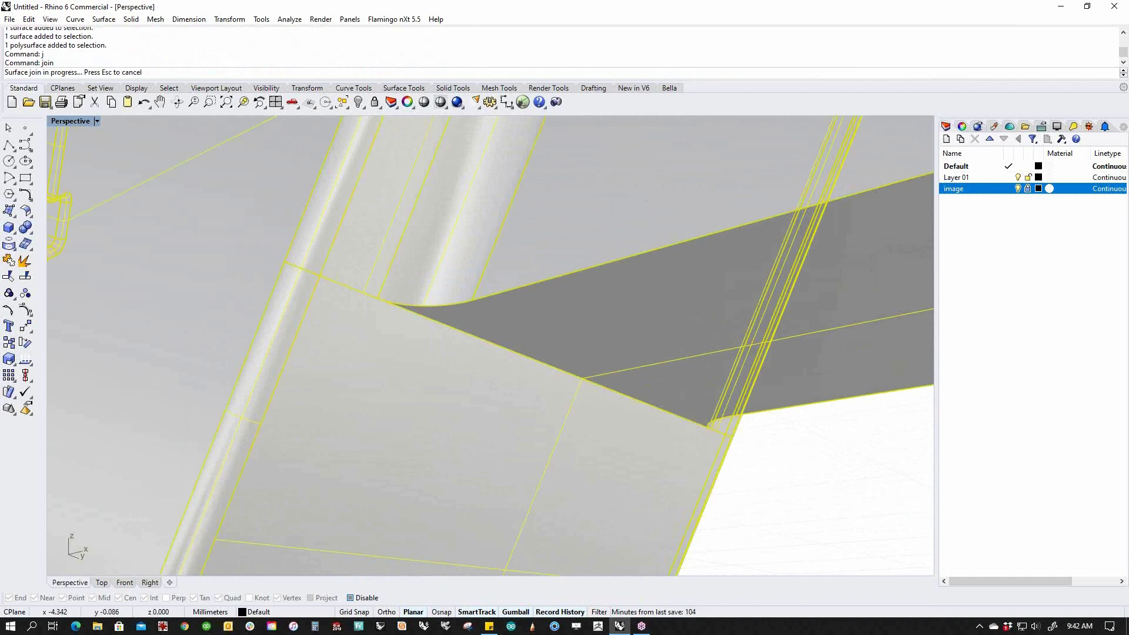
Inspect the repaired corner and confirm the arm reports one closed polysurface.
{"action": "right_click_drag", "start_coordinate": [839, 509], "coordinate": [528, 329]}
{"action": "scroll", "coordinate": [528, 329], "scroll_direction": "down", "scroll_amount": 5}
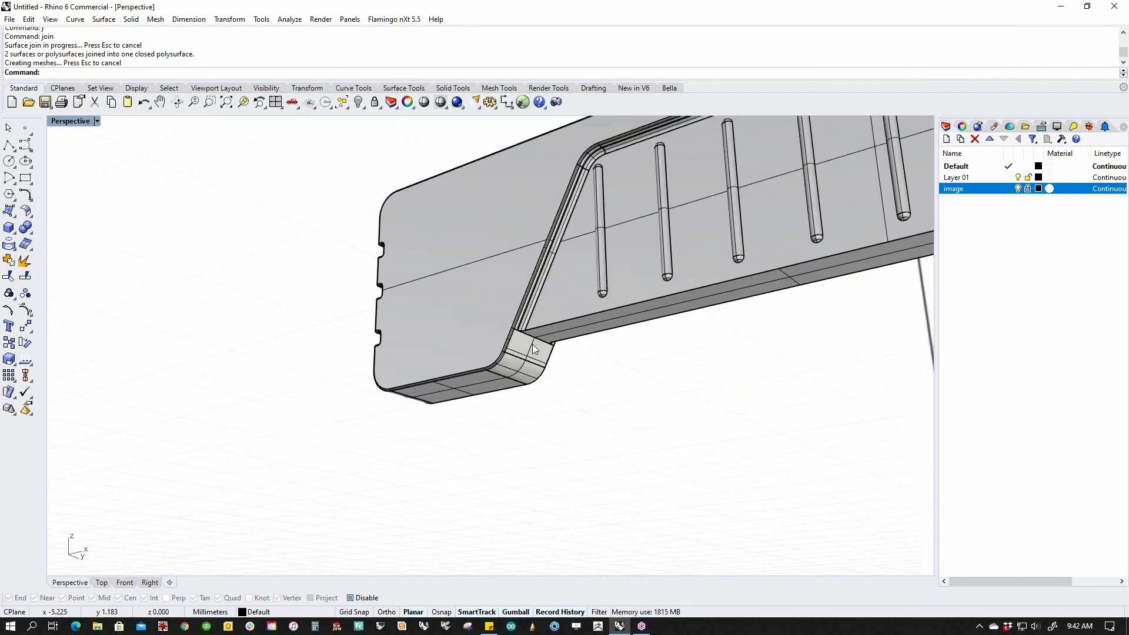
{"action": "double_click", "coordinate": [174, 55]}
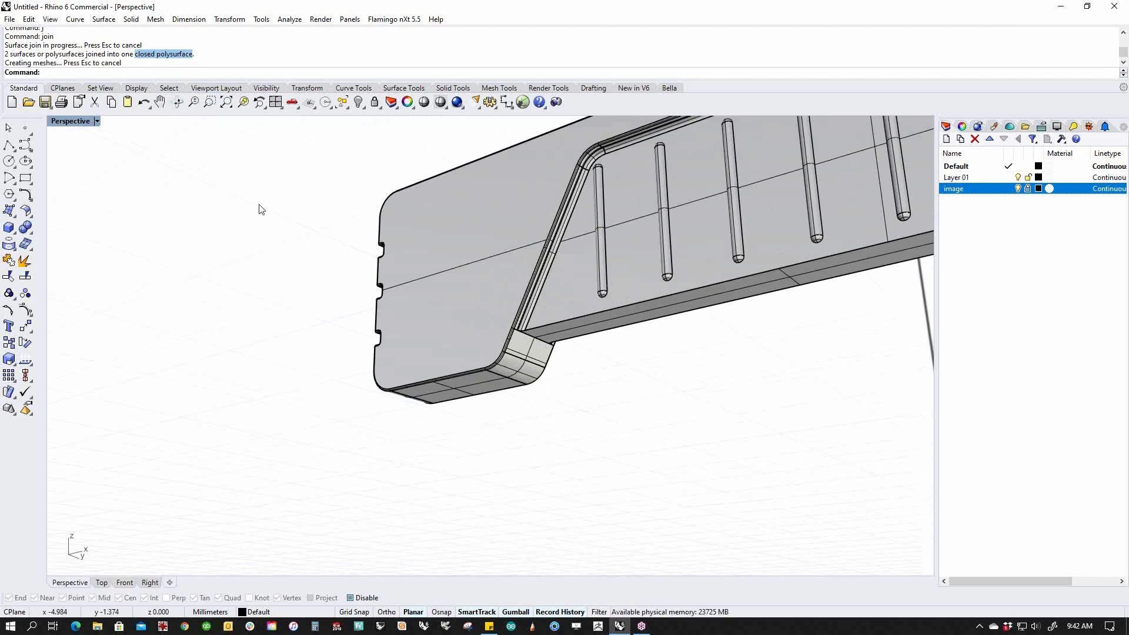
{"action": "right_click_drag", "start_coordinate": [347, 350], "coordinate": [544, 479]}
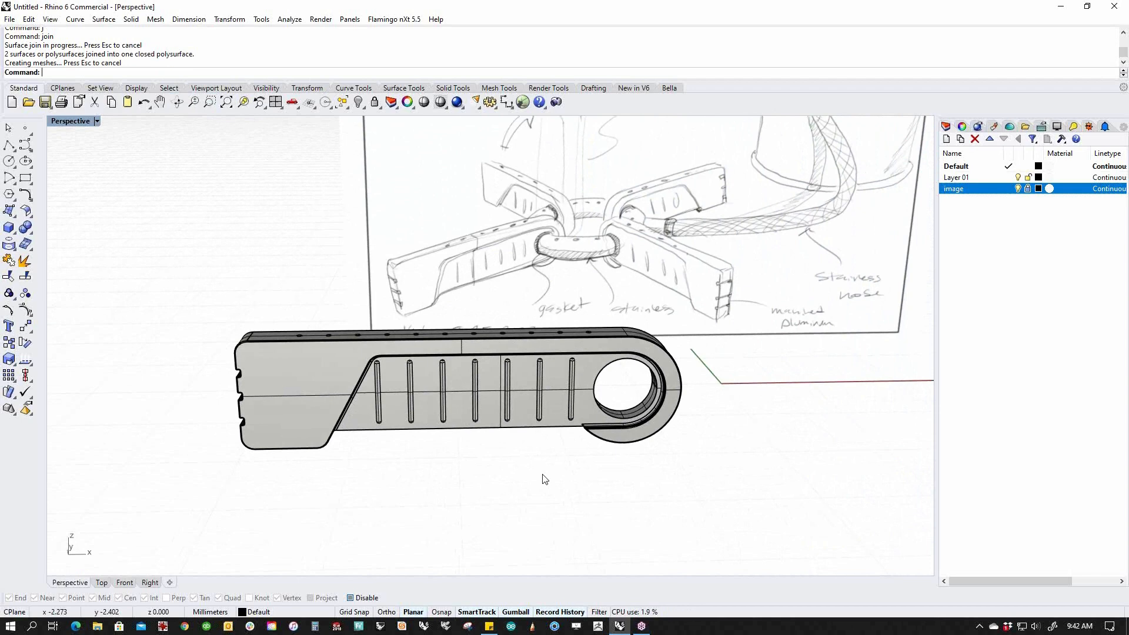
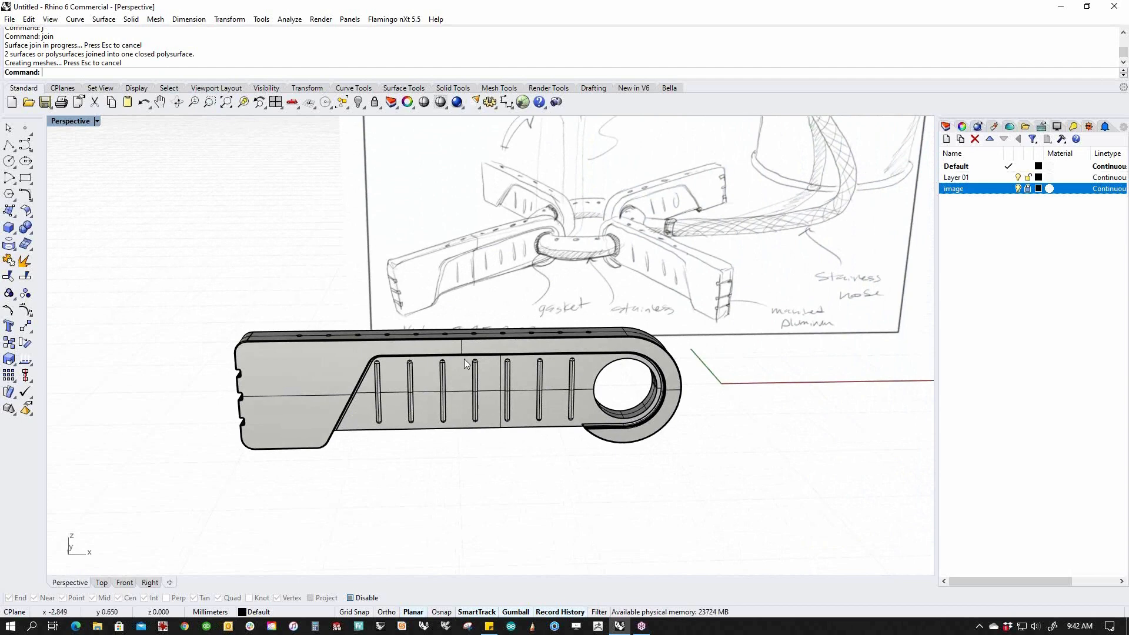
Unhide the hidden objects so the torus ring reappears beside the arm.
{"action": "right_click_drag", "start_coordinate": [487, 401], "coordinate": [456, 440]}
{"action": "scroll", "coordinate": [322, 447], "scroll_direction": "up", "scroll_amount": 15}
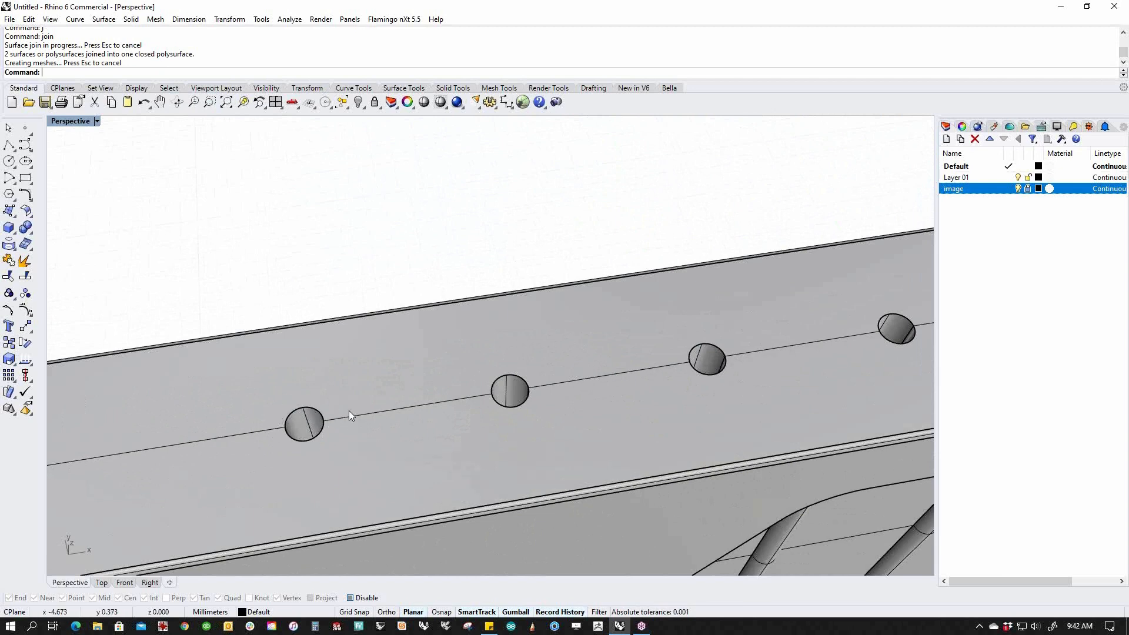
{"action": "scroll", "coordinate": [323, 379], "scroll_direction": "down", "scroll_amount": 15}
{"action": "right_click_drag", "start_coordinate": [504, 458], "coordinate": [504, 394]}
{"action": "mouse_move", "coordinate": [585, 413]}
{"action": "right_mouse_down", "text": "shift"}
{"action": "mouse_move", "coordinate": [502, 403]}
{"action": "mouse_move", "coordinate": [651, 411]}
{"action": "mouse_move", "coordinate": [483, 408]}
{"action": "right_mouse_up", "text": "shift"}
{"action": "type", "text": "v"}
{"action": "key", "text": "Return"}
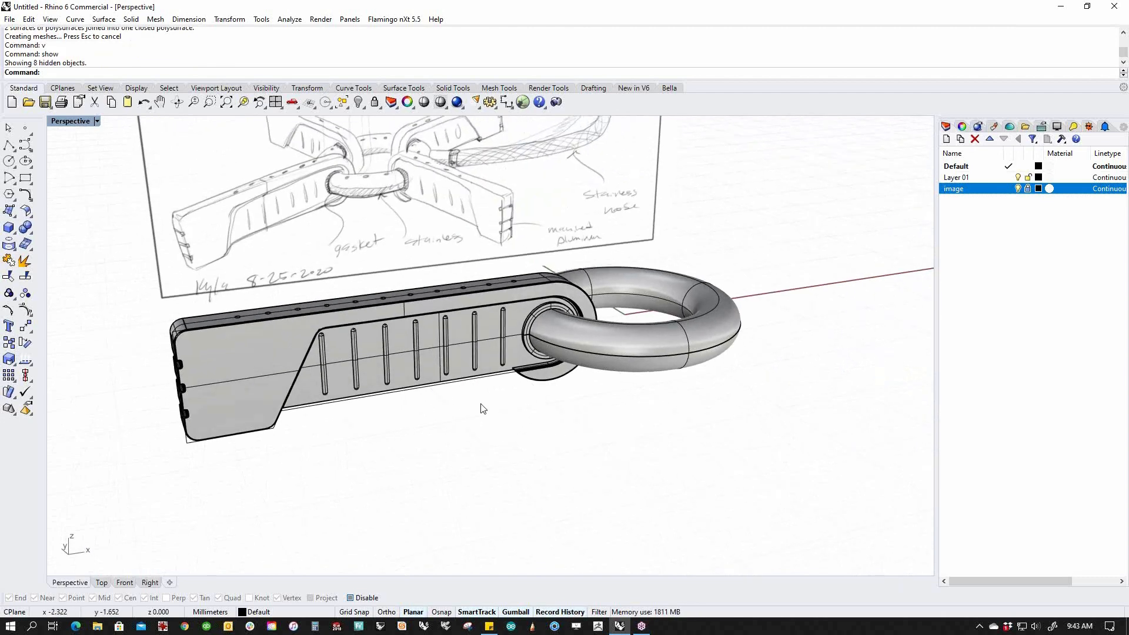
Select all curves with SelCrv and delete the six leftover curves.
{"action": "type", "text": "cc"}
{"action": "key", "text": "Return"}
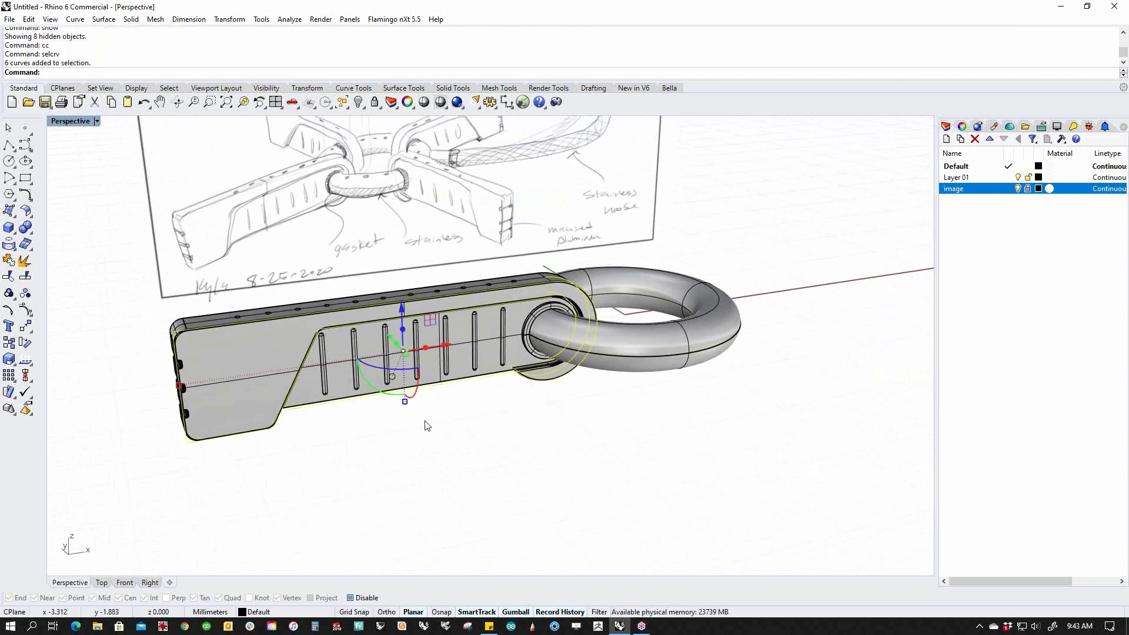
{"action": "key", "text": "Delete"}
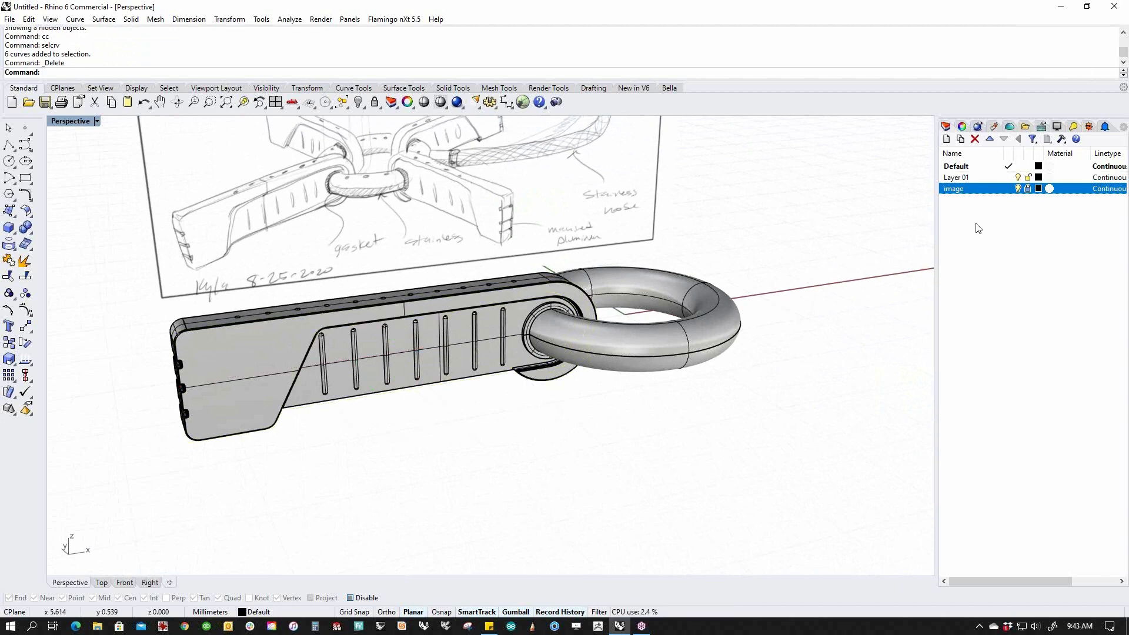
Select both arm polysurfaces and nudge them along Y so the ring loops through the end hole.
{"action": "right_click_drag", "start_coordinate": [579, 400], "coordinate": [554, 412]}
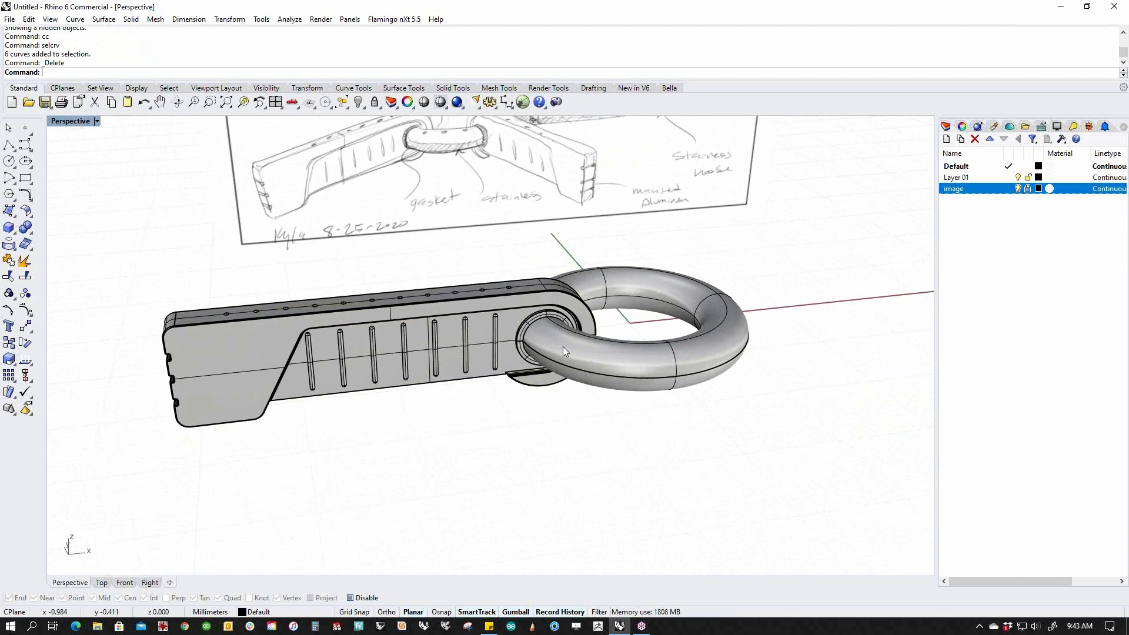
{"action": "mouse_move", "coordinate": [498, 365]}
{"action": "right_mouse_down"}
{"action": "mouse_move", "coordinate": [323, 357]}
{"action": "mouse_move", "coordinate": [410, 333]}
{"action": "mouse_move", "coordinate": [481, 276]}
{"action": "right_mouse_up"}
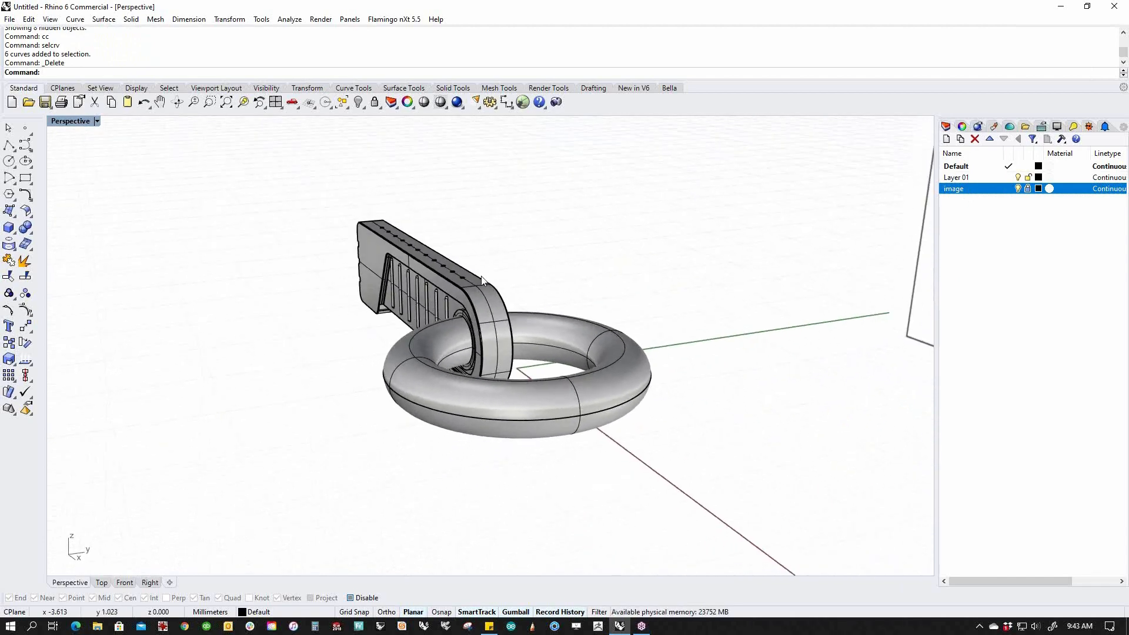
{"action": "left_click", "coordinate": [428, 273]}
{"action": "scroll", "coordinate": [476, 329], "scroll_direction": "up", "scroll_amount": 8}
{"action": "left_click", "coordinate": [474, 302], "text": "shift"}
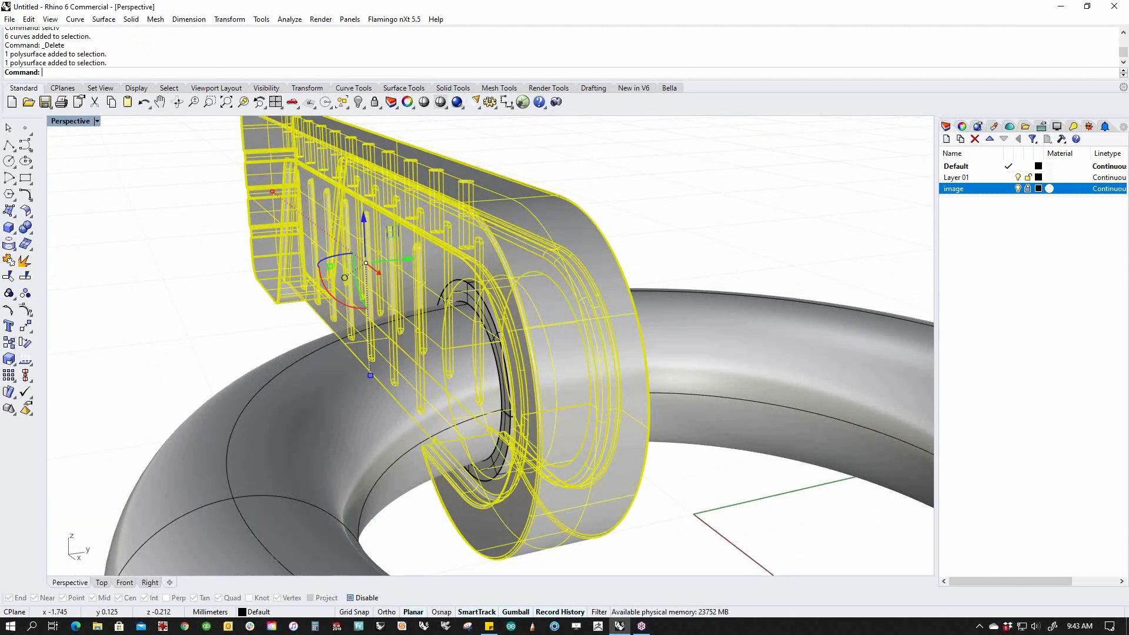
{"action": "left_click_drag", "start_coordinate": [330, 264], "coordinate": [340, 266]}
{"action": "key", "text": "Escape"}
{"action": "scroll", "coordinate": [458, 244], "scroll_direction": "down", "scroll_amount": 10}
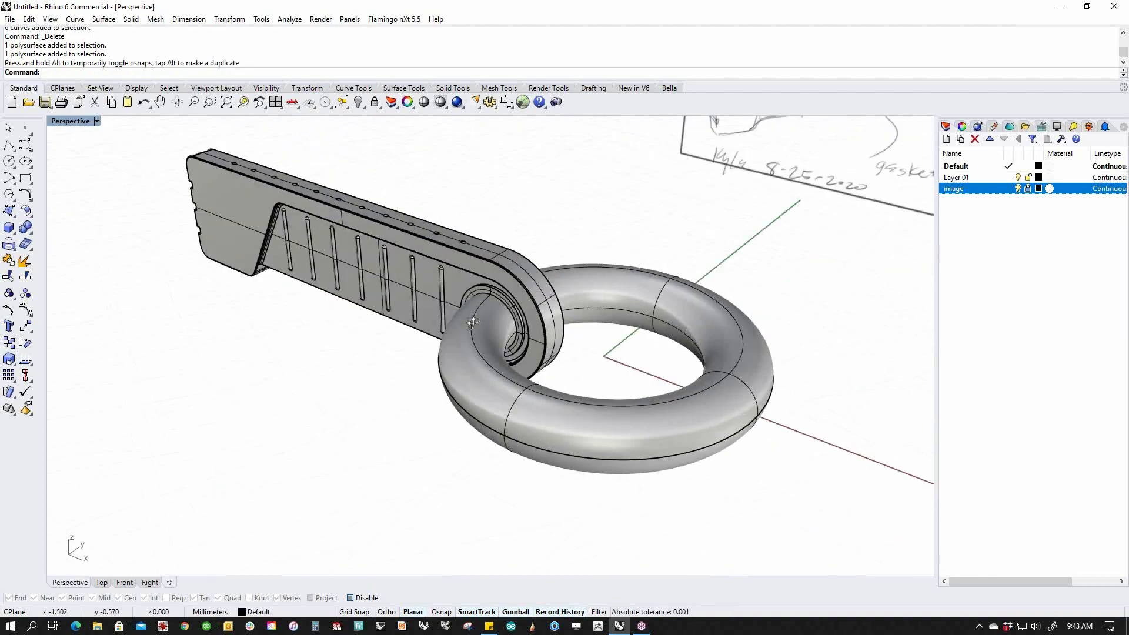
{"action": "scroll", "coordinate": [530, 329], "scroll_direction": "down", "scroll_amount": 5}
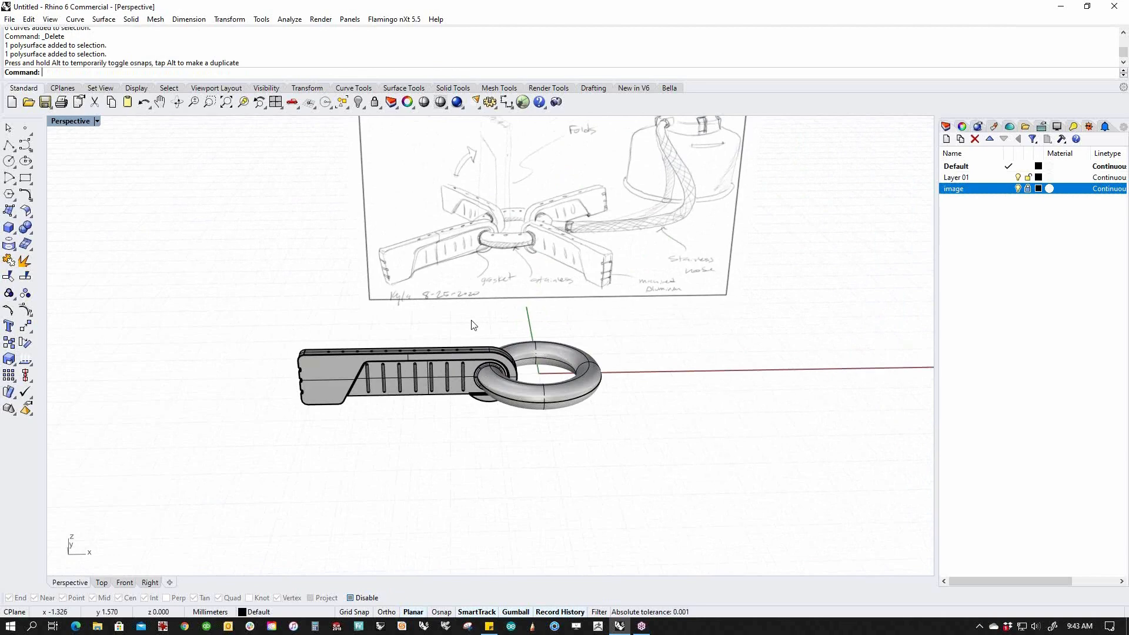
{"action": "right_click_drag", "start_coordinate": [480, 379], "coordinate": [435, 341]}
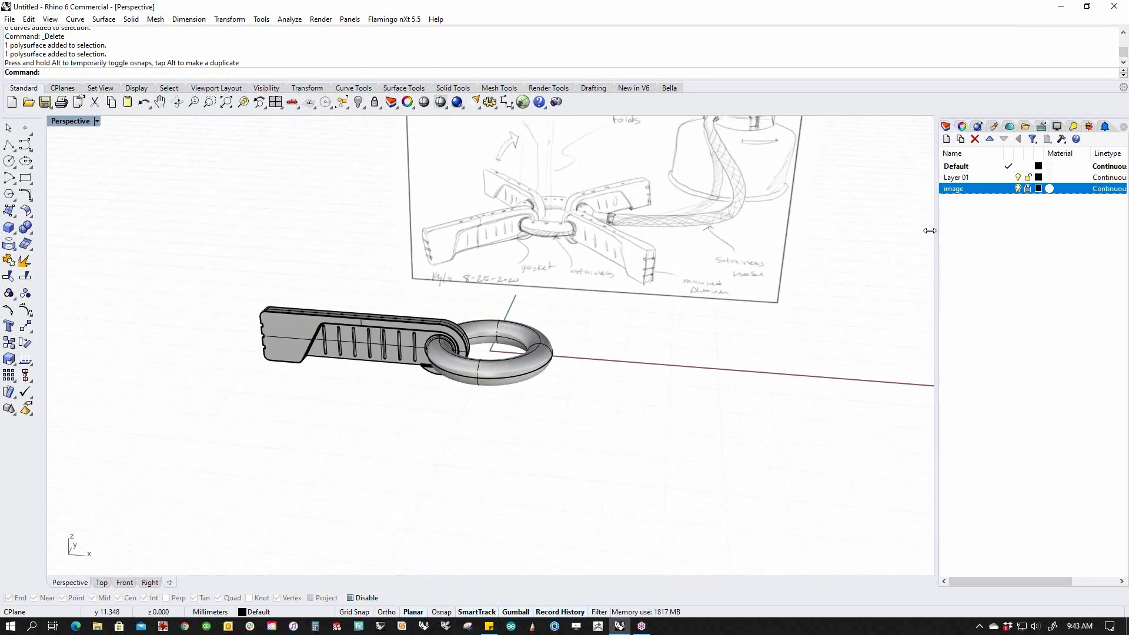
Switch the viewport display mode to Rendered.
{"action": "left_click", "coordinate": [88, 121]}
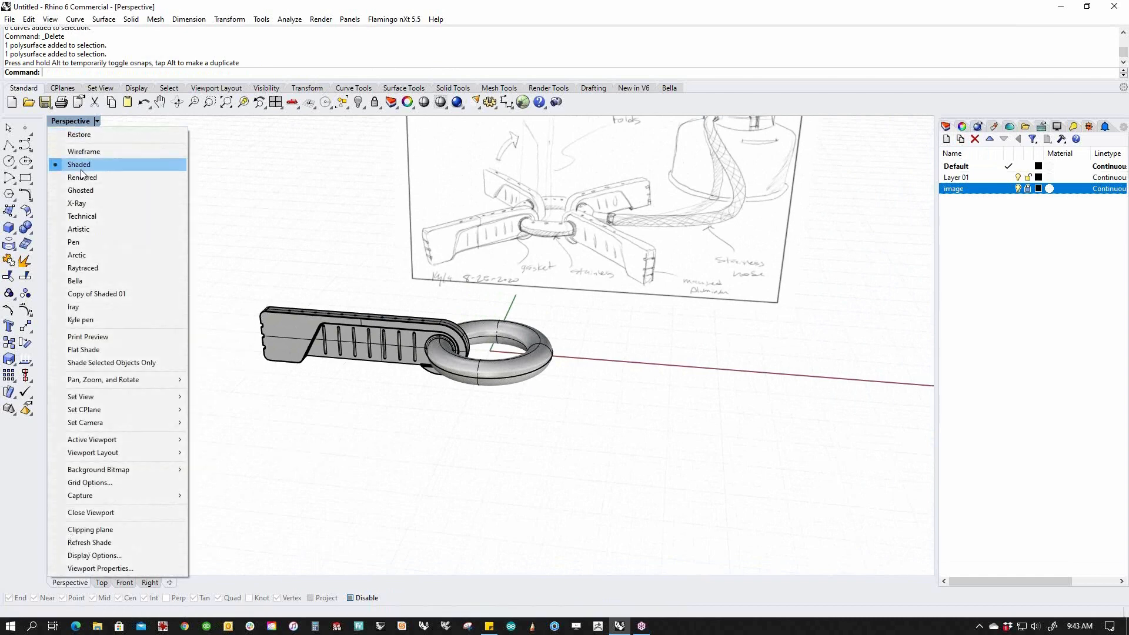
{"action": "left_click", "coordinate": [88, 177]}
{"action": "right_click_drag", "start_coordinate": [526, 363], "coordinate": [526, 359]}
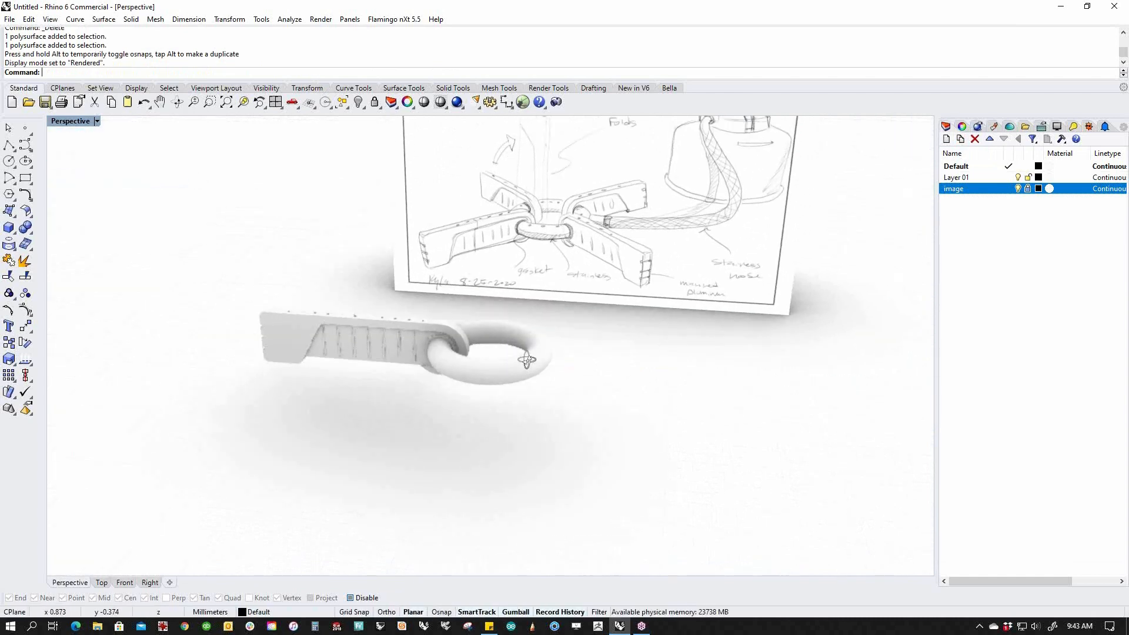
{"action": "scroll", "coordinate": [429, 349], "scroll_direction": "up", "scroll_amount": 2}
{"action": "scroll", "coordinate": [430, 350], "scroll_direction": "up", "scroll_amount": 2}
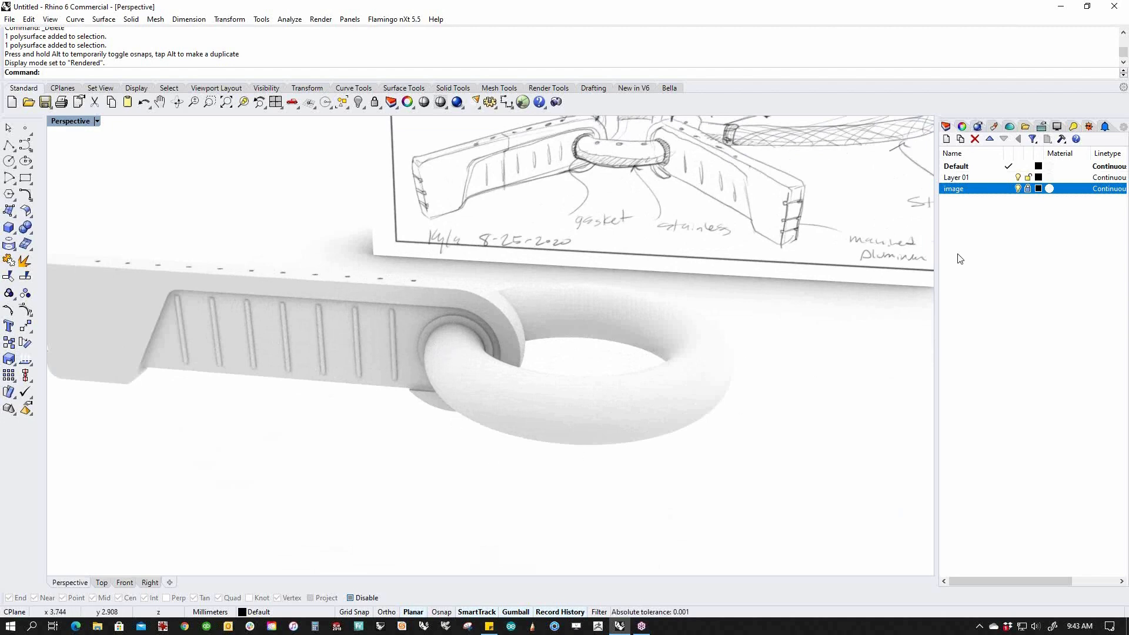
Add a new Paint material coloured dark grey (RGB 78).
{"action": "left_click", "coordinate": [977, 126]}
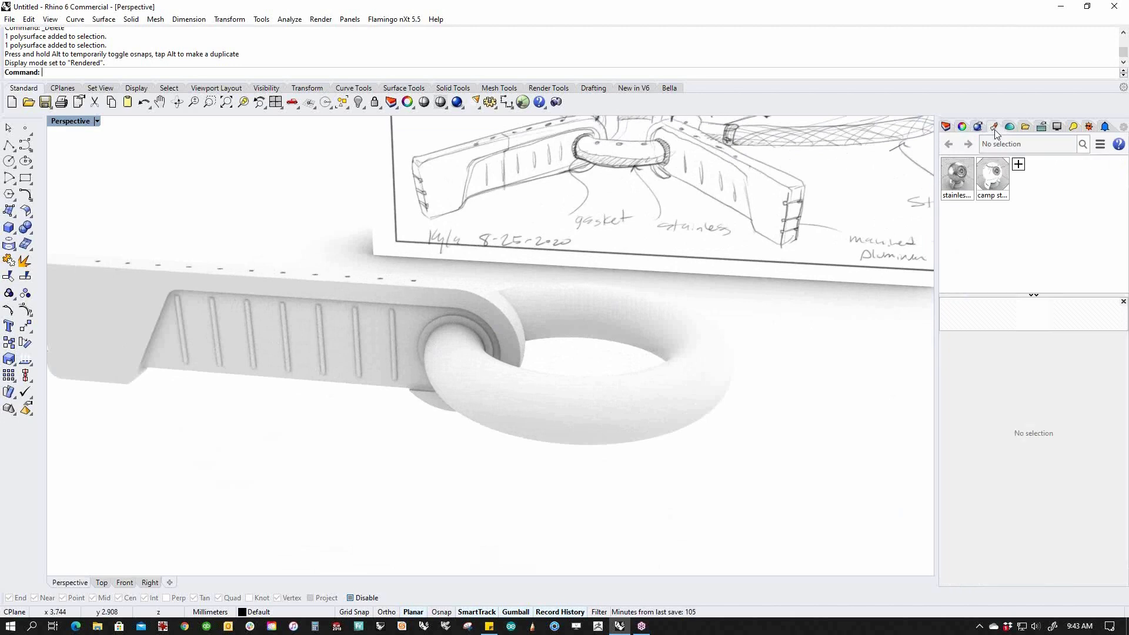
{"action": "left_click", "coordinate": [1018, 164]}
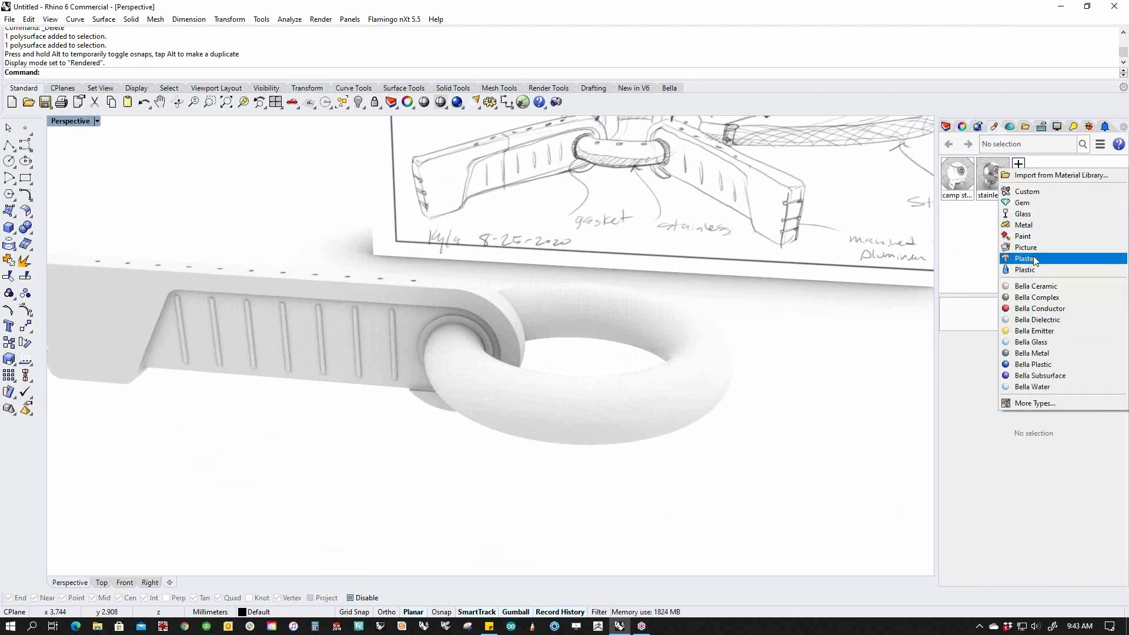
{"action": "left_click", "coordinate": [1028, 237]}
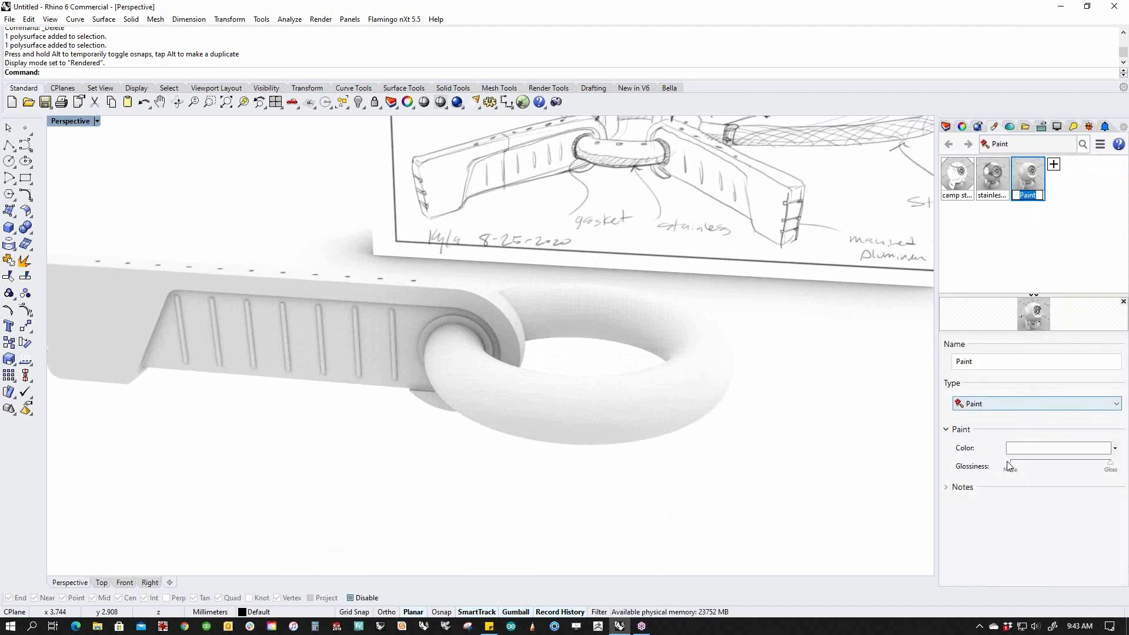
{"action": "left_click", "coordinate": [1033, 449]}
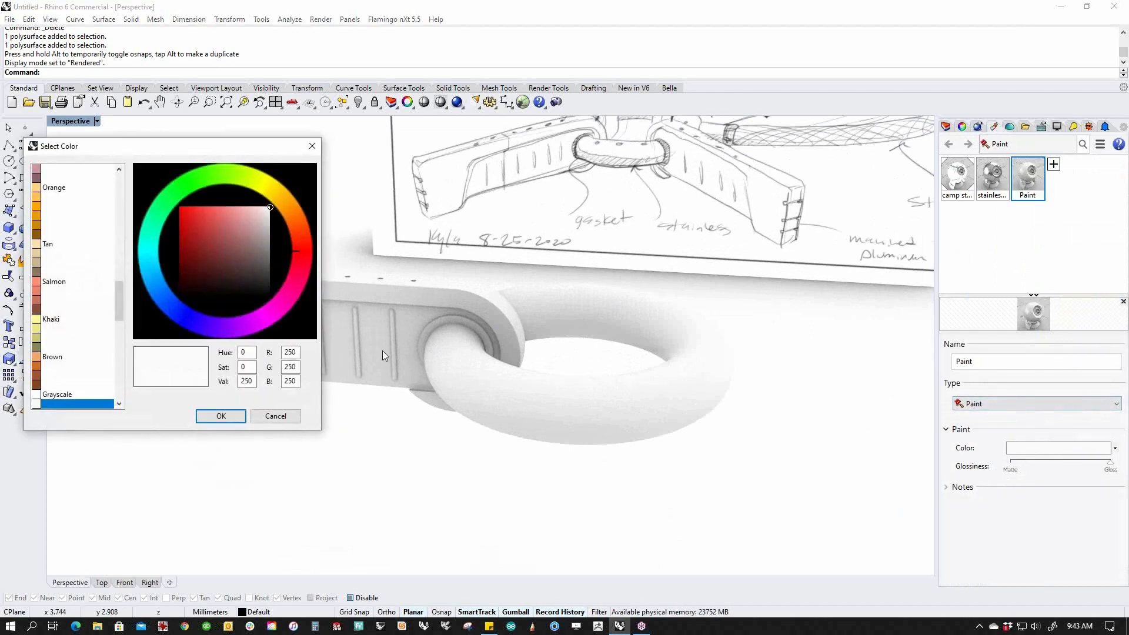
{"action": "left_click_drag", "start_coordinate": [240, 268], "coordinate": [336, 344]}
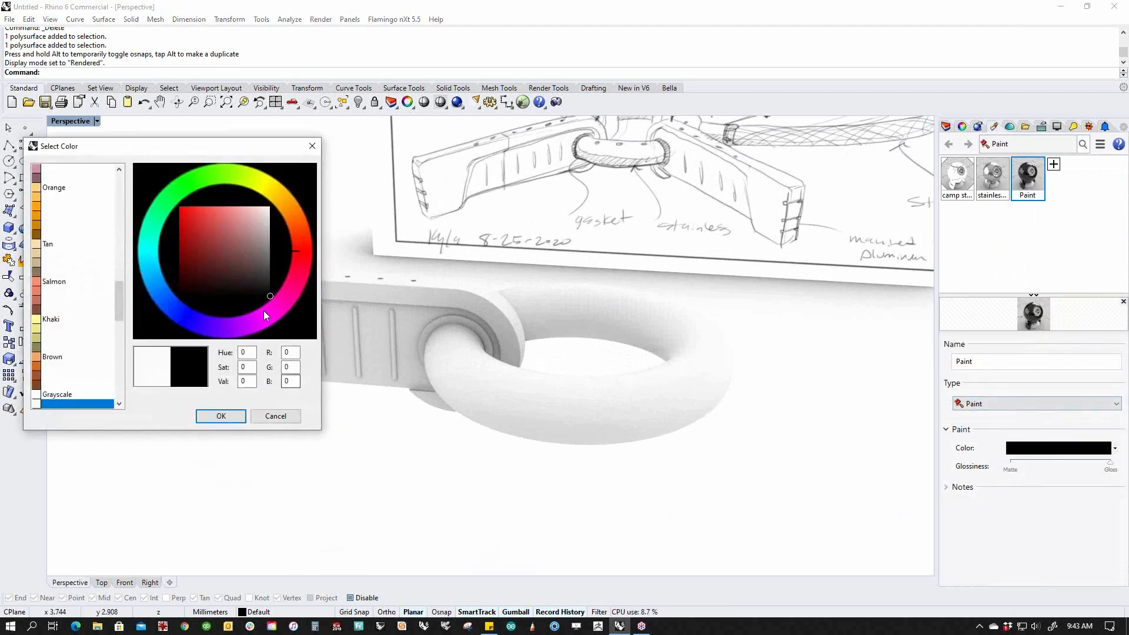
{"action": "left_click_drag", "start_coordinate": [268, 292], "coordinate": [284, 269]}
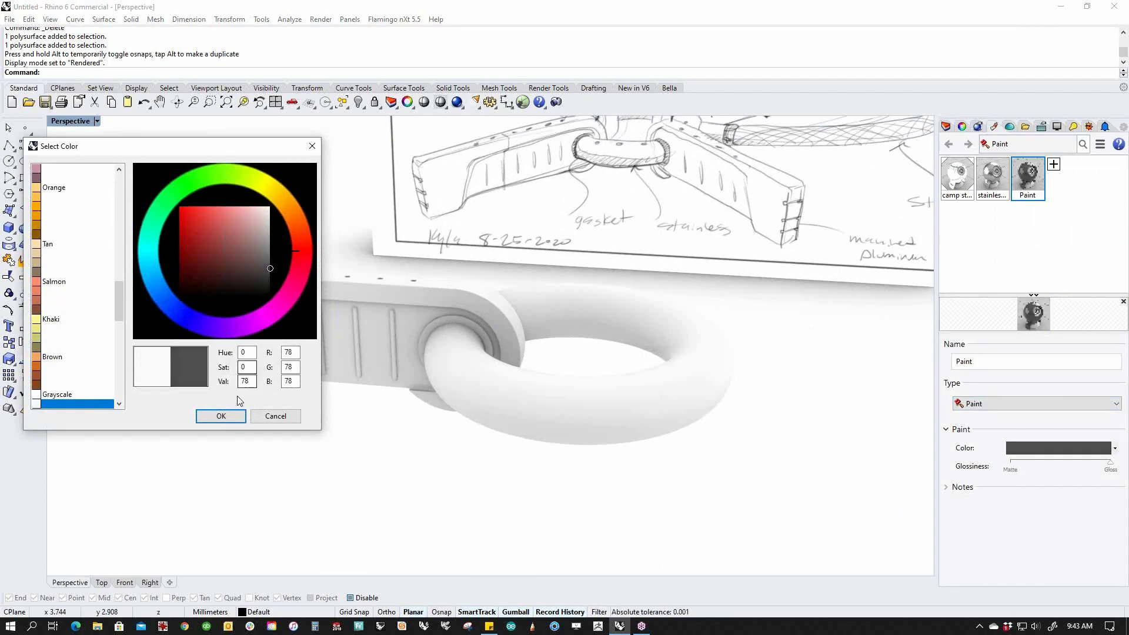
{"action": "left_click", "coordinate": [234, 417]}
Assign the dark grey Paint material to the slotted arm.
{"action": "left_click", "coordinate": [426, 290]}
{"action": "right_click", "coordinate": [1029, 188]}
{"action": "left_click", "coordinate": [1030, 189]}
{"action": "left_click", "coordinate": [725, 471]}
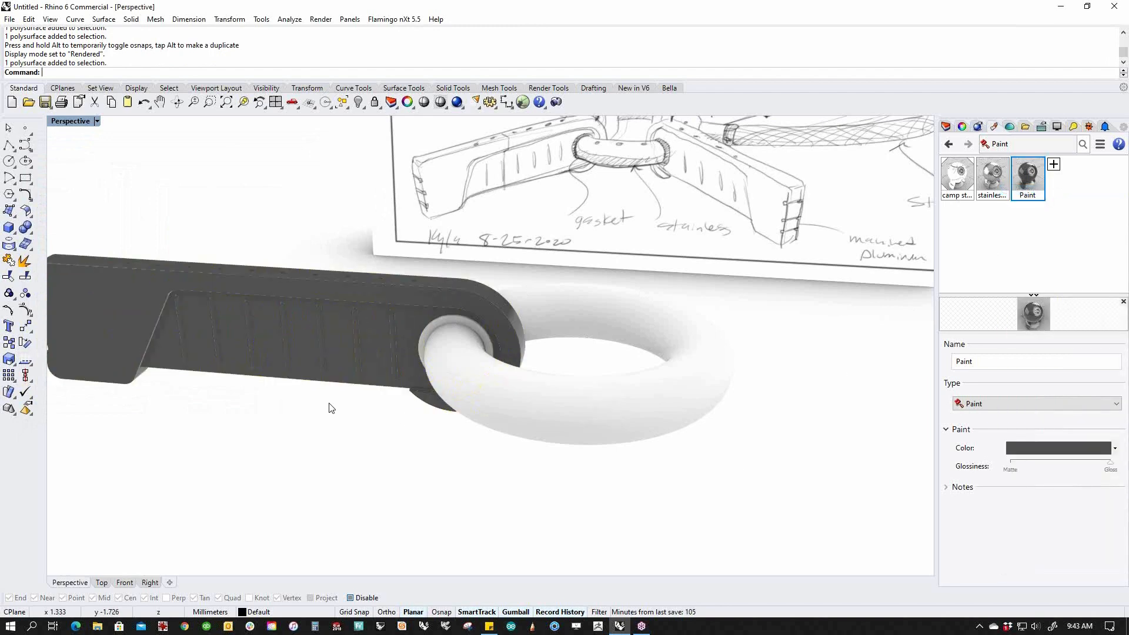
{"action": "right_click_drag", "start_coordinate": [328, 403], "coordinate": [458, 421]}
Add a new Metal material using the Aluminum colour preset.
{"action": "left_click", "coordinate": [1054, 164]}
{"action": "left_click", "coordinate": [1050, 220]}
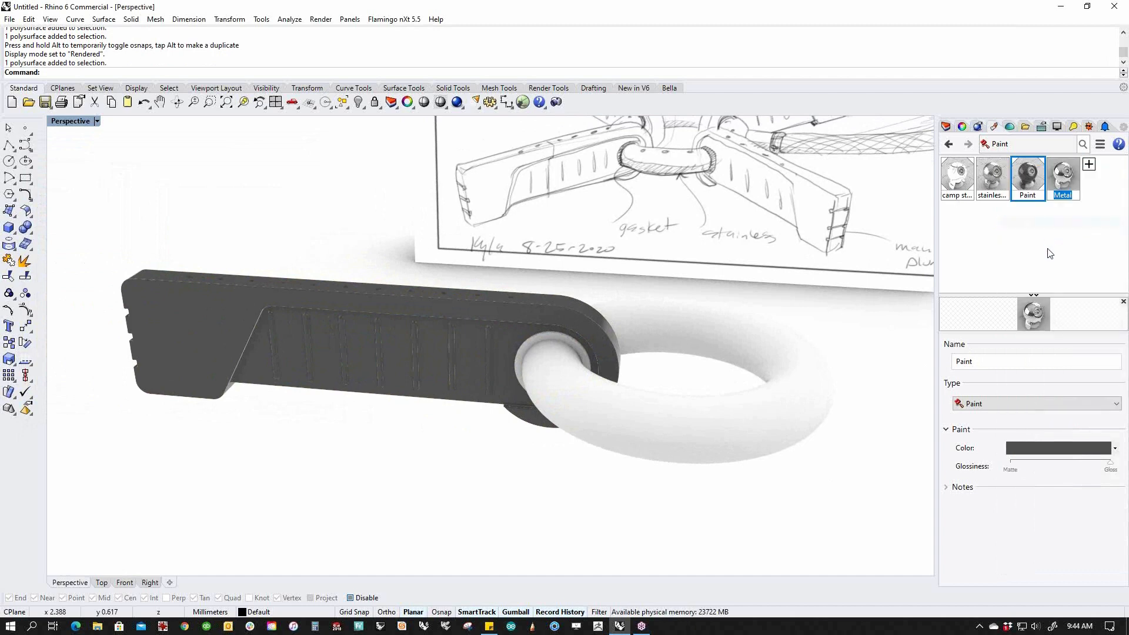
{"action": "left_click", "coordinate": [1058, 448]}
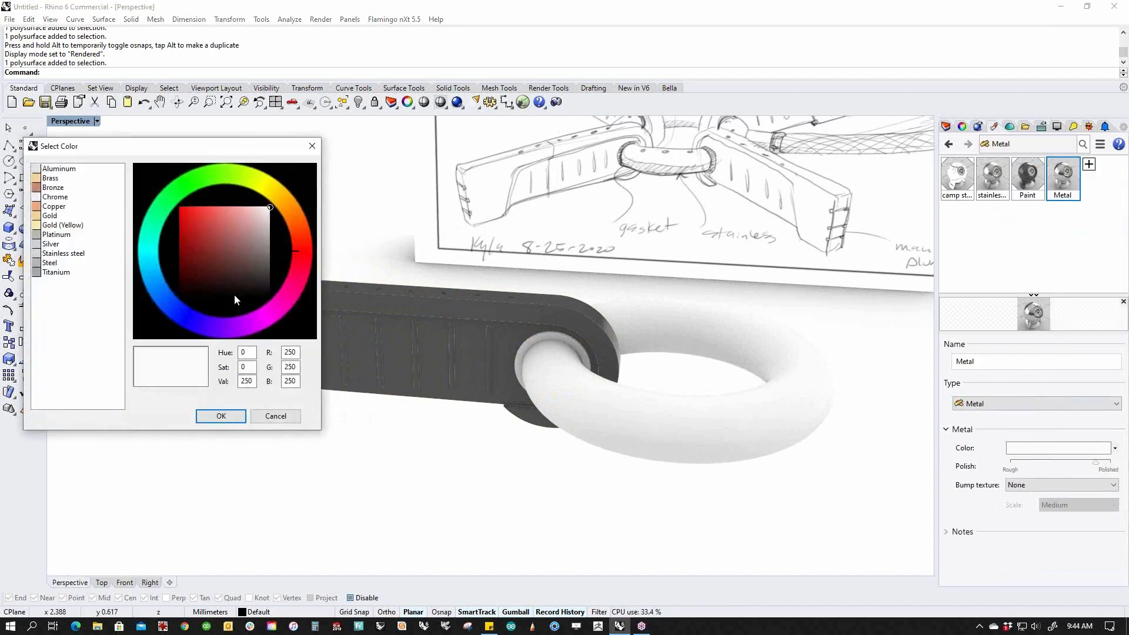
{"action": "left_click", "coordinate": [56, 168]}
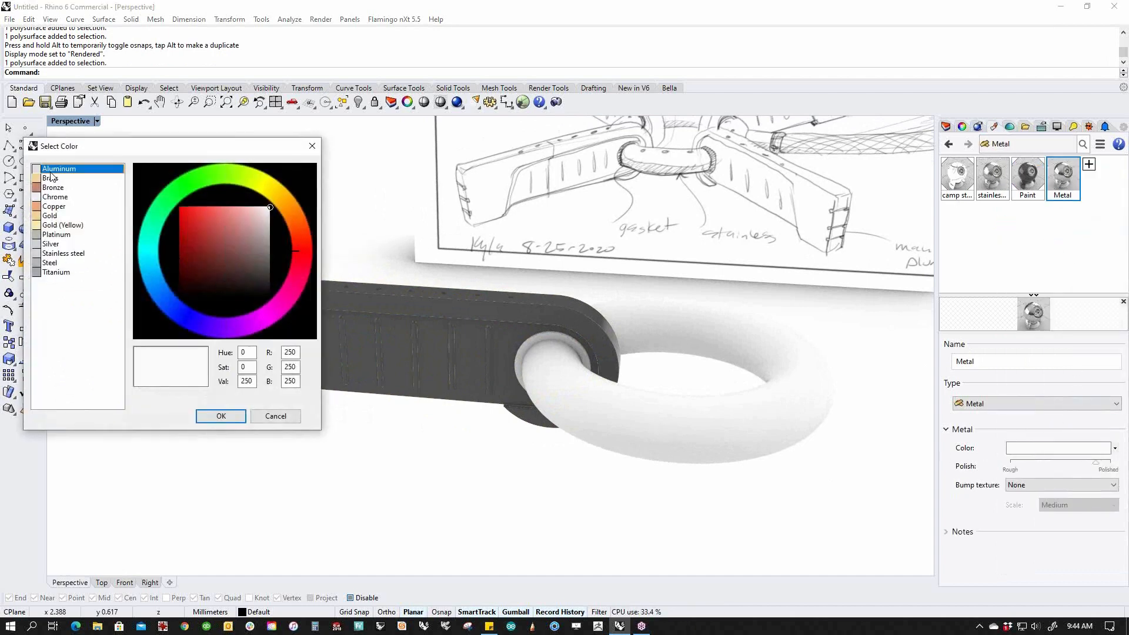
{"action": "left_click", "coordinate": [221, 415]}
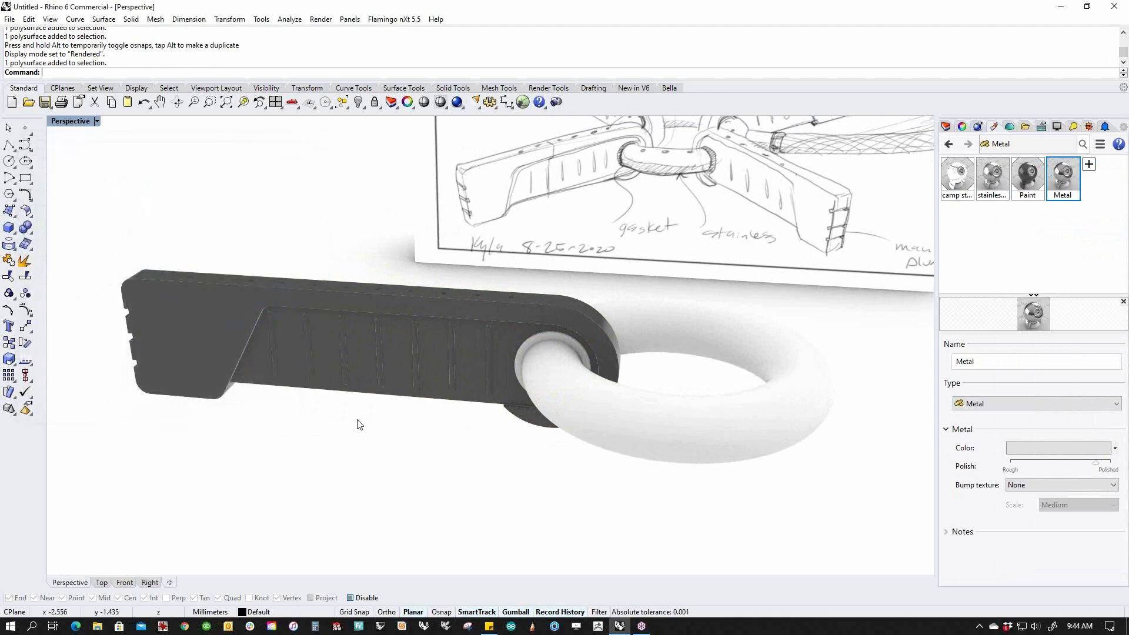
Assign the Metal material to the slotted inner panel surfaces.
{"action": "right_click_drag", "start_coordinate": [327, 412], "coordinate": [312, 405]}
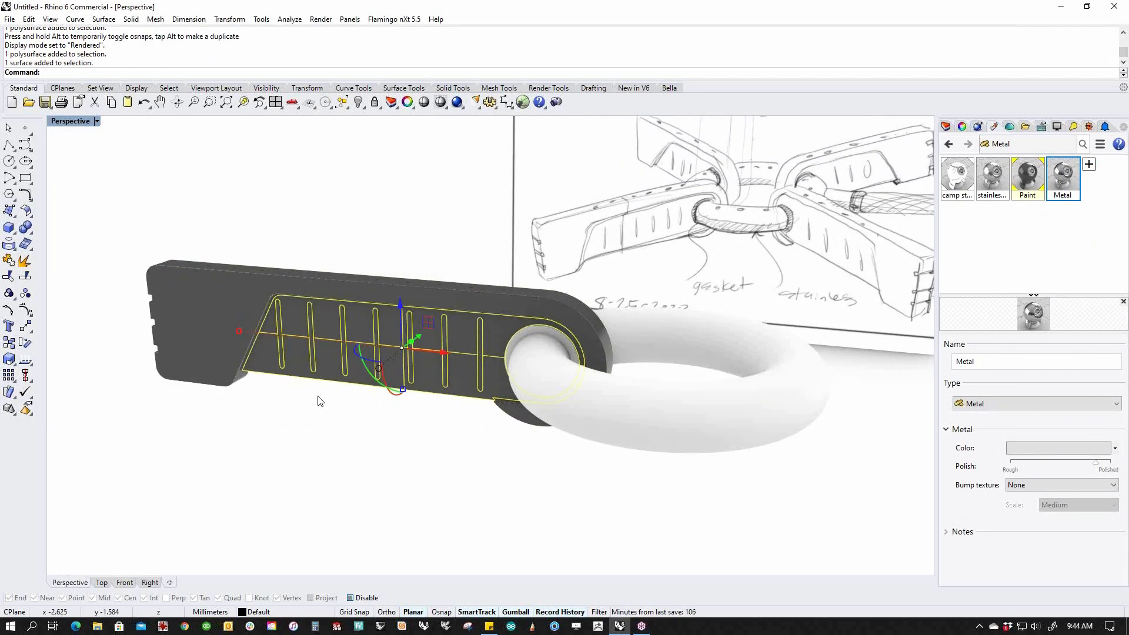
{"action": "left_click_drag", "start_coordinate": [318, 374], "coordinate": [321, 376]}
{"action": "right_click_drag", "start_coordinate": [415, 423], "coordinate": [556, 356]}
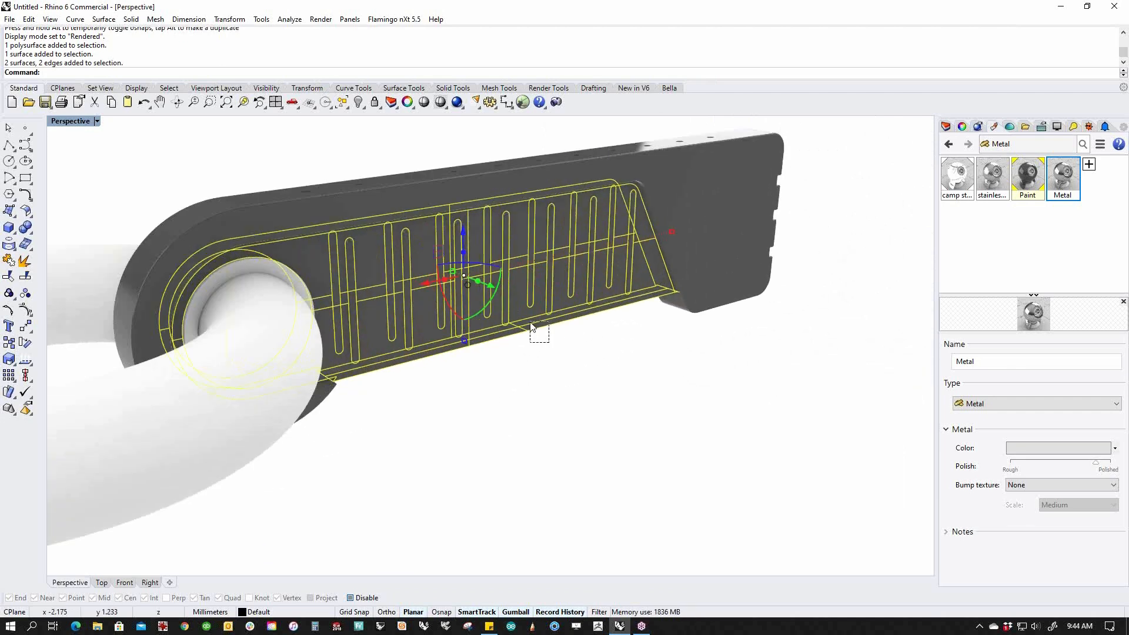
{"action": "right_click", "coordinate": [1062, 182]}
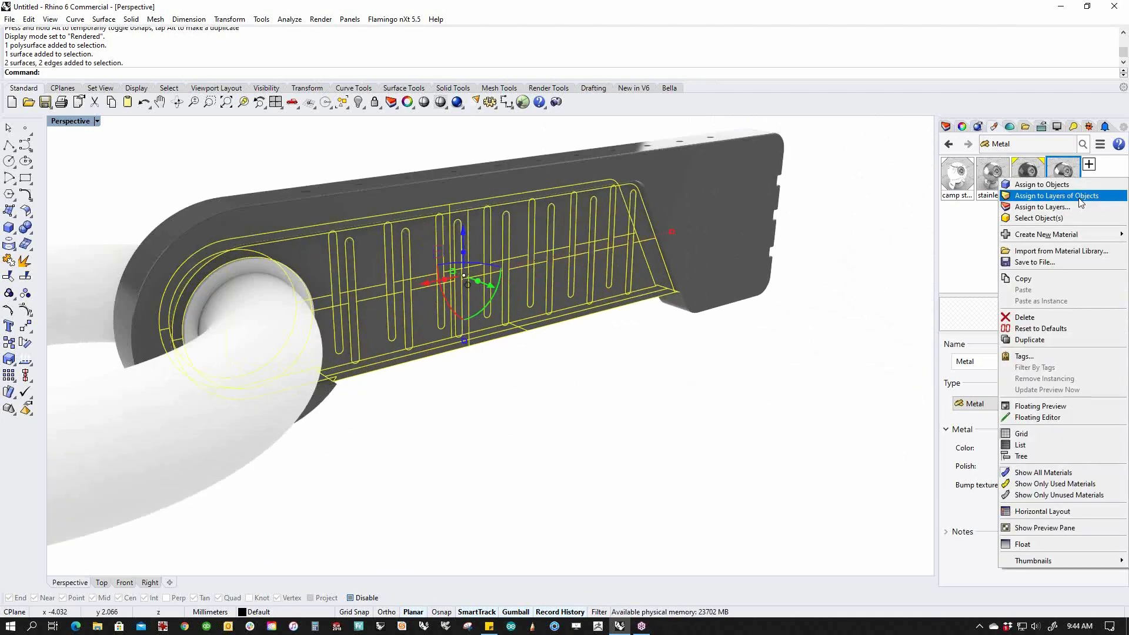
{"action": "left_click", "coordinate": [1082, 182]}
{"action": "key", "text": "Escape"}
Select the edge, corner and slanted strips around the panel and assign Metal to them.
{"action": "right_click_drag", "start_coordinate": [718, 407], "coordinate": [537, 393]}
{"action": "scroll", "coordinate": [499, 355], "scroll_direction": "up", "scroll_amount": 5}
{"action": "left_click", "coordinate": [500, 358]}
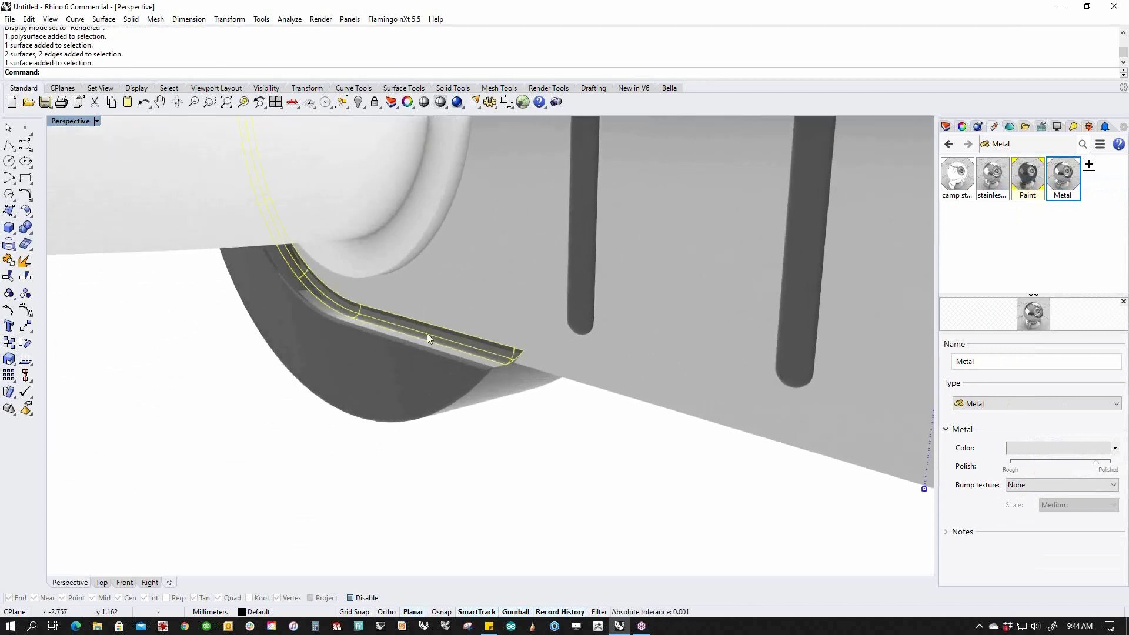
{"action": "scroll", "coordinate": [411, 331], "scroll_direction": "down", "scroll_amount": 5}
{"action": "right_click_drag", "start_coordinate": [428, 348], "coordinate": [647, 315]}
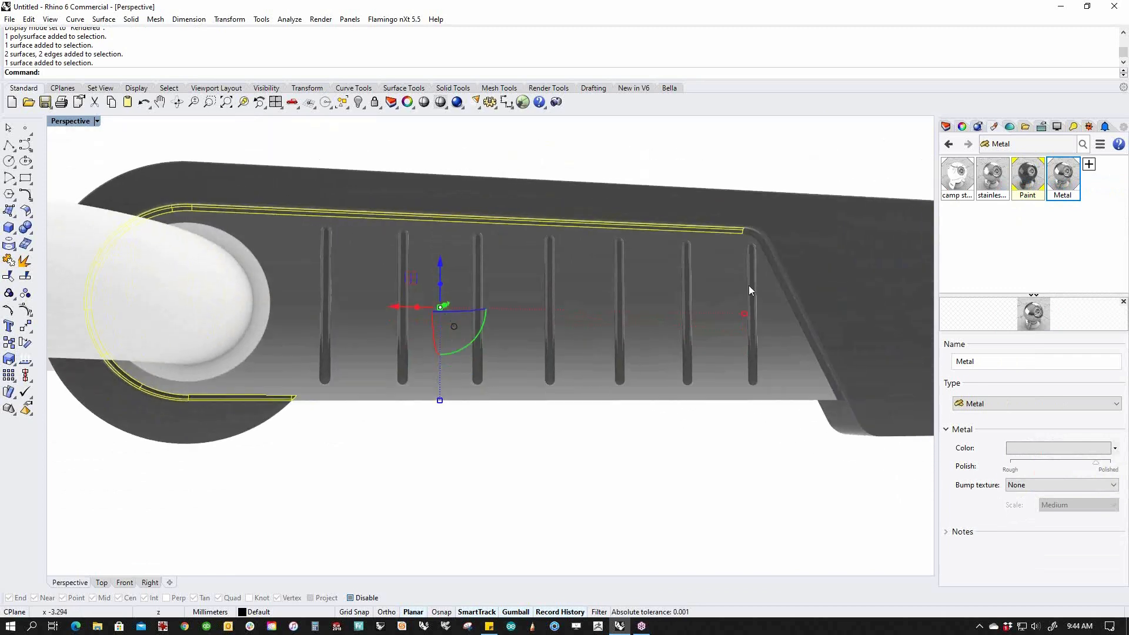
{"action": "scroll", "coordinate": [757, 240], "scroll_direction": "up", "scroll_amount": 5}
{"action": "left_click", "coordinate": [729, 218], "text": "ctrl+shift"}
{"action": "left_click", "coordinate": [762, 266], "text": "ctrl+shift"}
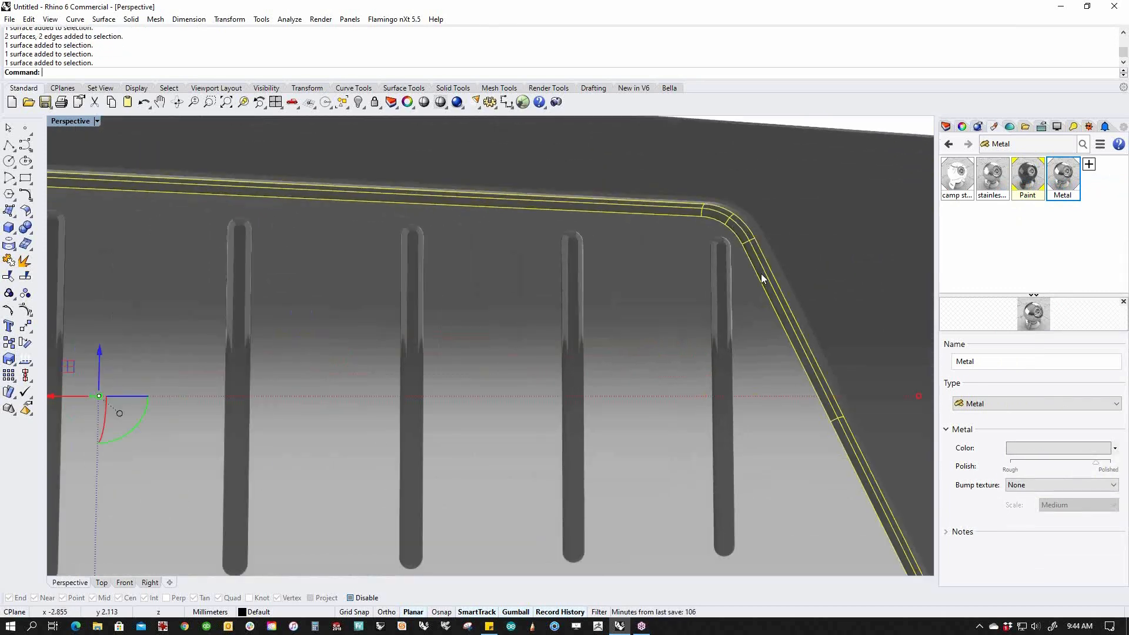
{"action": "scroll", "coordinate": [766, 293], "scroll_direction": "down", "scroll_amount": 5}
{"action": "right_click_drag", "start_coordinate": [770, 337], "coordinate": [724, 364]}
{"action": "right_click", "coordinate": [1062, 182]}
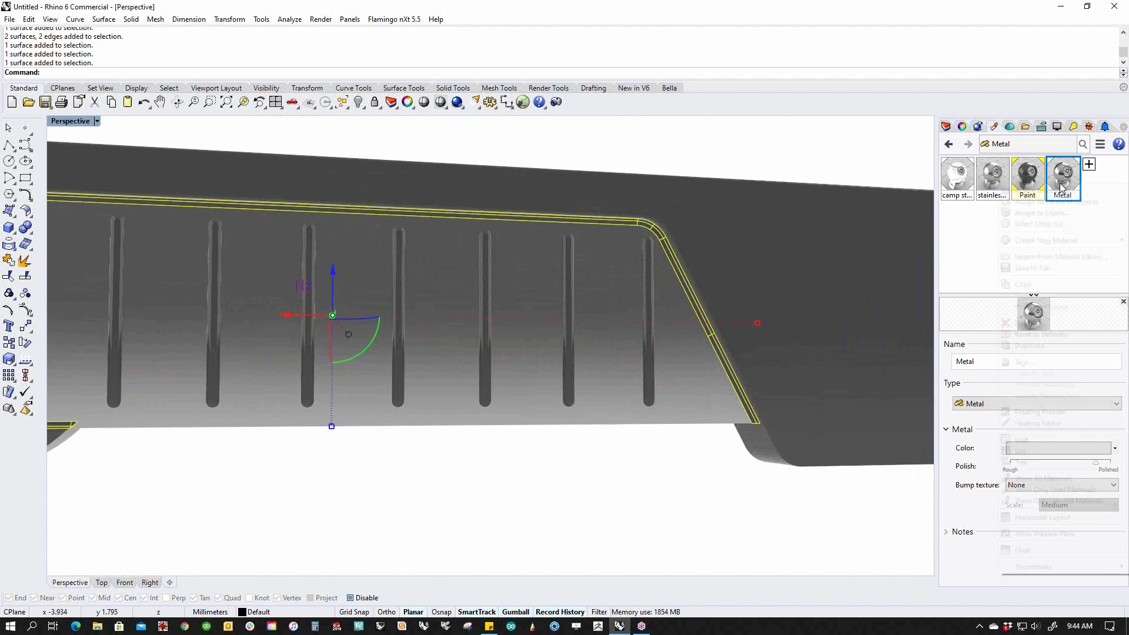
{"action": "left_click", "coordinate": [1060, 190]}
{"action": "left_click", "coordinate": [663, 491]}
Toggle the arm polysurface selection and orbit to view the ring joint.
{"action": "scroll", "coordinate": [665, 494], "scroll_direction": "down", "scroll_amount": 5}
{"action": "right_click_drag", "start_coordinate": [665, 494], "coordinate": [648, 453]}
{"action": "left_click", "coordinate": [632, 403]}
{"action": "left_click", "coordinate": [620, 457]}
{"action": "left_click", "coordinate": [642, 398]}
{"action": "left_click", "coordinate": [639, 460]}
{"action": "right_click_drag", "start_coordinate": [232, 378], "coordinate": [238, 469]}
{"action": "scroll", "coordinate": [403, 352], "scroll_direction": "up", "scroll_amount": 6}
{"action": "right_click_drag", "start_coordinate": [320, 365], "coordinate": [623, 400]}
{"action": "right_click_drag", "start_coordinate": [364, 462], "coordinate": [606, 554]}
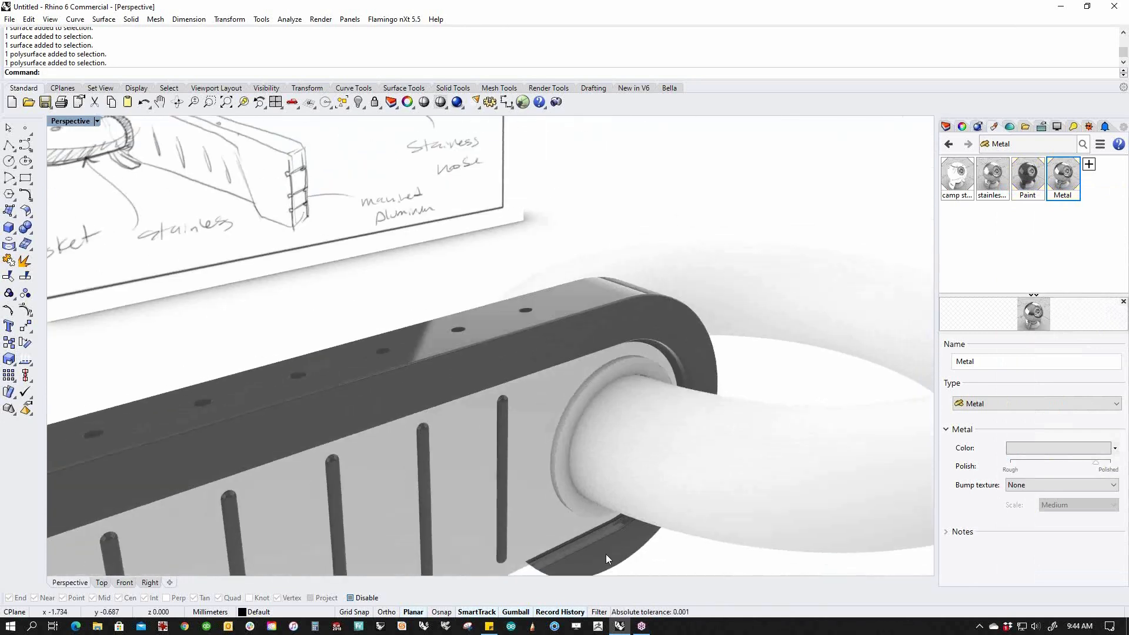
{"action": "scroll", "coordinate": [557, 524], "scroll_direction": "up", "scroll_amount": 5}
Select the ring-joint surface and two bend surfaces for the Metal material.
{"action": "left_click", "coordinate": [568, 521]}
{"action": "scroll", "coordinate": [607, 444], "scroll_direction": "down", "scroll_amount": 8}
{"action": "mouse_move", "coordinate": [518, 420]}
{"action": "right_mouse_down"}
{"action": "mouse_move", "coordinate": [557, 405]}
{"action": "mouse_move", "coordinate": [651, 406]}
{"action": "mouse_move", "coordinate": [502, 411]}
{"action": "right_mouse_up"}
{"action": "scroll", "coordinate": [558, 406], "scroll_direction": "down", "scroll_amount": 5}
{"action": "scroll", "coordinate": [365, 329], "scroll_direction": "up", "scroll_amount": 6}
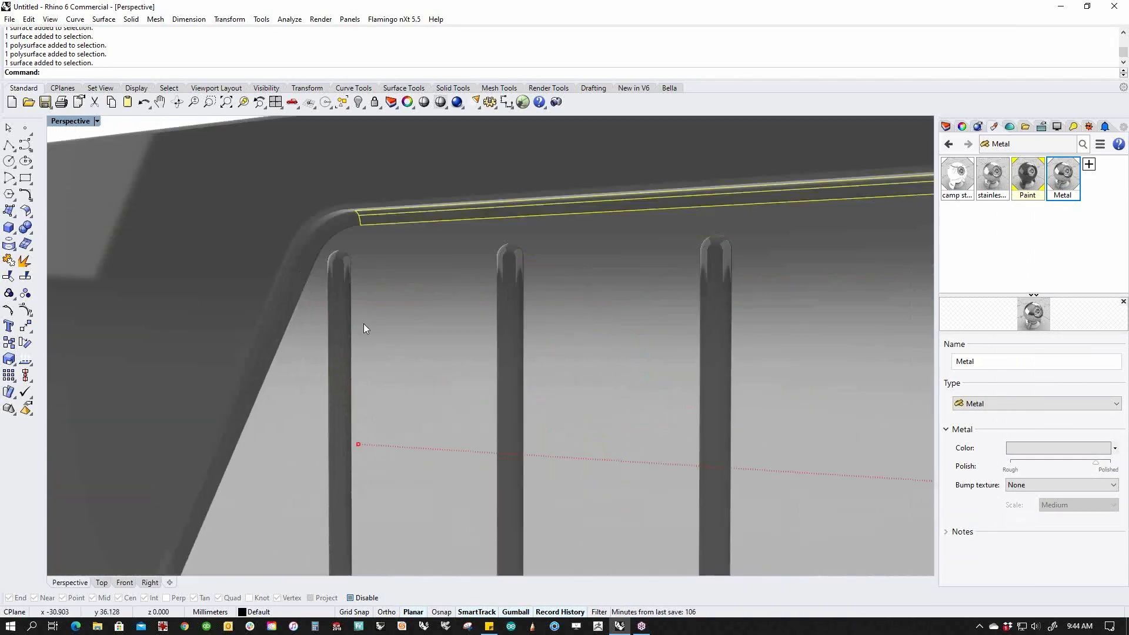
{"action": "left_click", "coordinate": [334, 224], "text": "shift"}
{"action": "left_click", "coordinate": [297, 277], "text": "shift"}
{"action": "scroll", "coordinate": [301, 284], "scroll_direction": "down", "scroll_amount": 8}
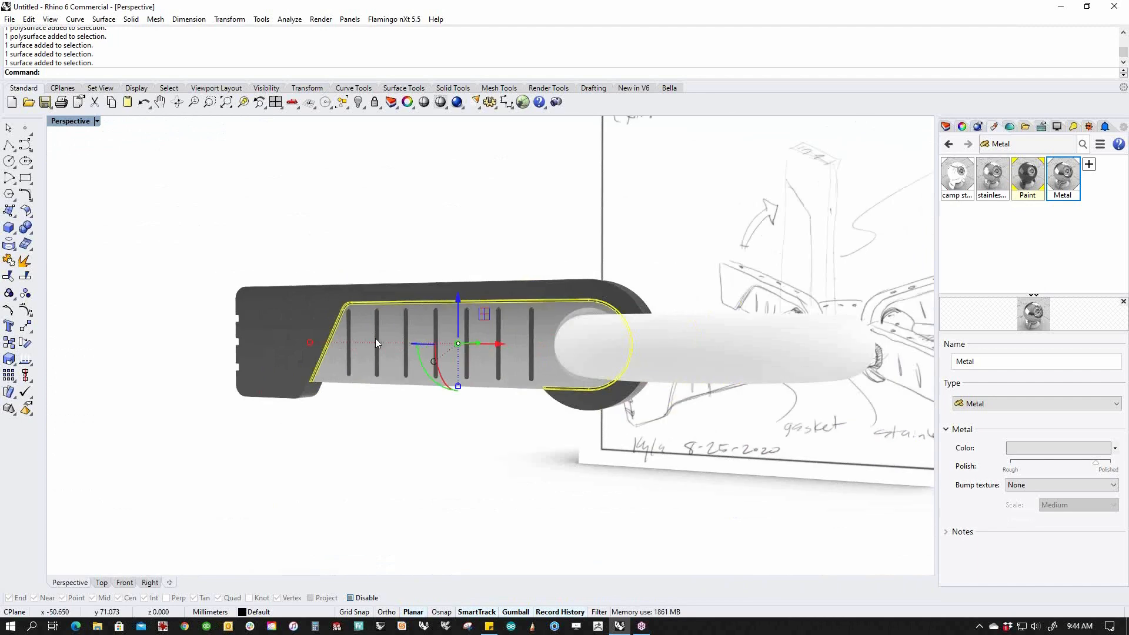
{"action": "right_click", "coordinate": [1071, 170]}
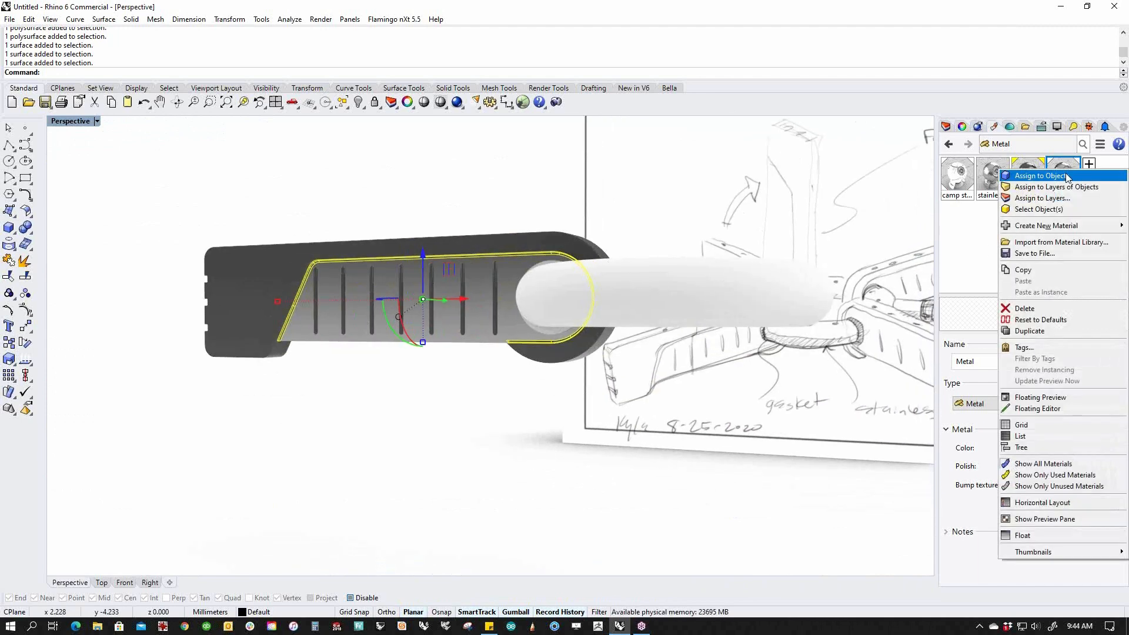
Apply Metal to the selected ring-joint and bend surfaces.
{"action": "left_click", "coordinate": [1070, 176]}
{"action": "left_click", "coordinate": [471, 435]}
{"action": "mouse_move", "coordinate": [382, 407]}
{"action": "right_mouse_down"}
{"action": "mouse_move", "coordinate": [416, 421]}
{"action": "mouse_move", "coordinate": [463, 414]}
{"action": "mouse_move", "coordinate": [460, 451]}
{"action": "mouse_move", "coordinate": [486, 449]}
{"action": "right_mouse_up"}
Select the upper notch faces, walls and fillets at the arm's end.
{"action": "scroll", "coordinate": [378, 408], "scroll_direction": "up", "scroll_amount": 10}
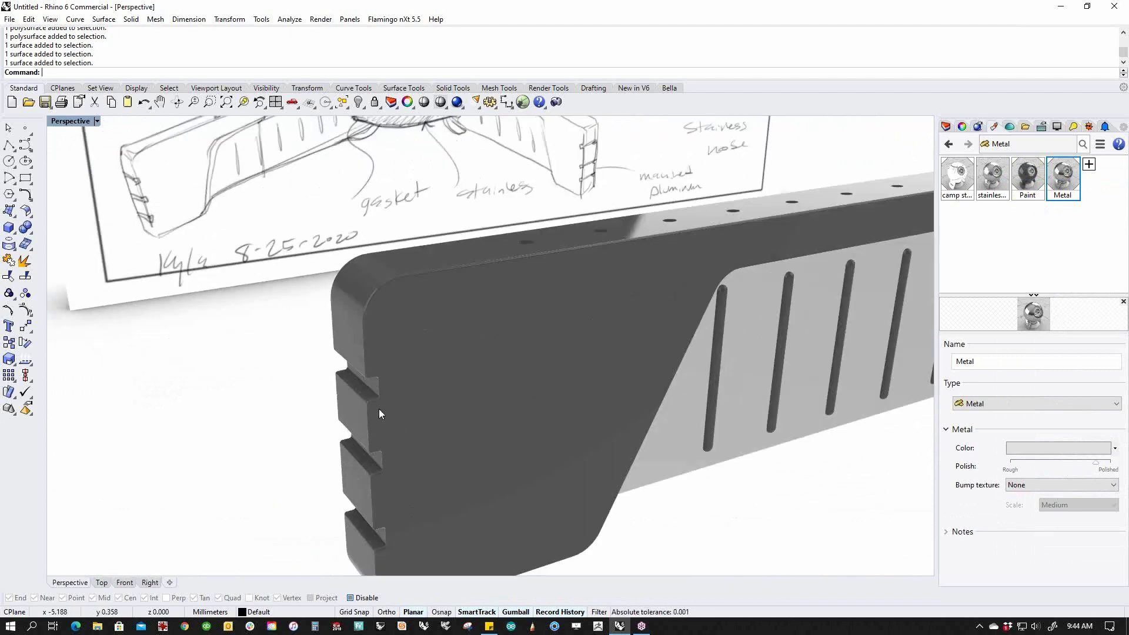
{"action": "left_click", "coordinate": [192, 301]}
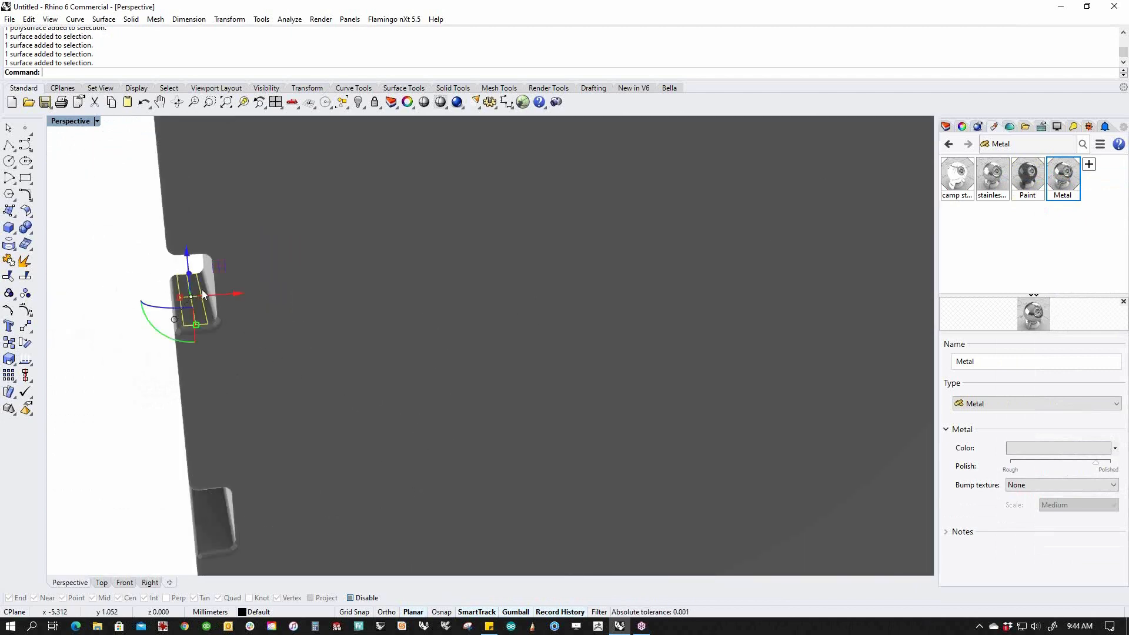
{"action": "scroll", "coordinate": [472, 385], "scroll_direction": "down", "scroll_amount": 5}
{"action": "scroll", "coordinate": [832, 432], "scroll_direction": "up", "scroll_amount": 6}
{"action": "left_click", "coordinate": [598, 403], "text": "ctrl+shift"}
{"action": "left_click", "coordinate": [608, 328], "text": "ctrl+shift"}
{"action": "scroll", "coordinate": [605, 330], "scroll_direction": "down", "scroll_amount": 10}
{"action": "right_click_drag", "start_coordinate": [598, 336], "coordinate": [516, 319]}
{"action": "scroll", "coordinate": [522, 320], "scroll_direction": "up", "scroll_amount": 5}
{"action": "scroll", "coordinate": [515, 319], "scroll_direction": "down", "scroll_amount": 2}
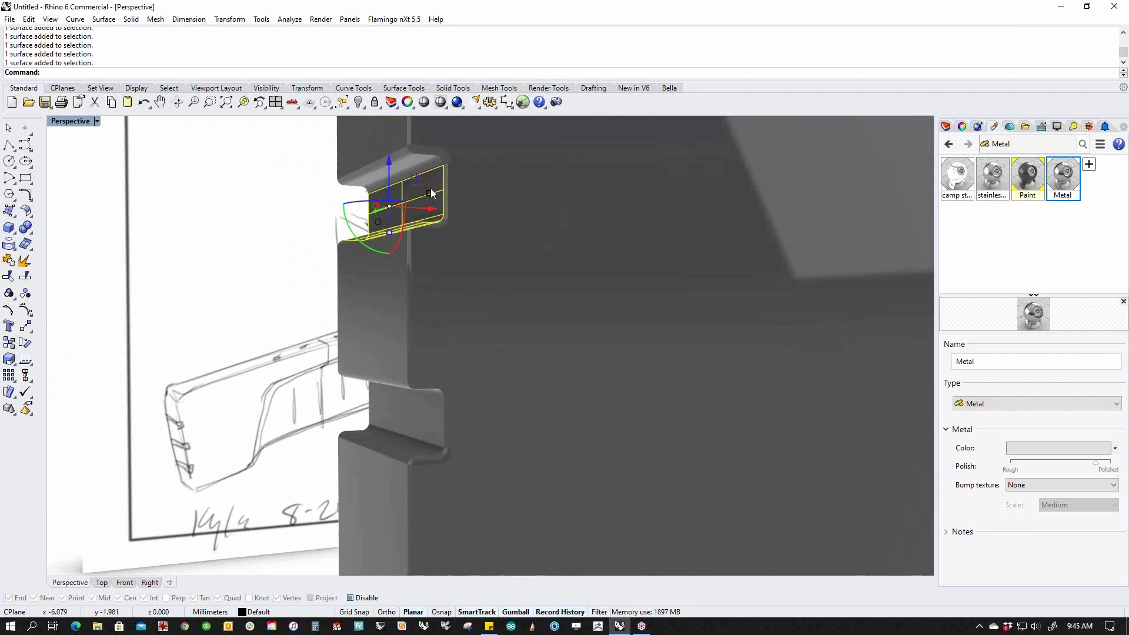
{"action": "scroll", "coordinate": [429, 194], "scroll_direction": "up", "scroll_amount": 8}
{"action": "left_click", "coordinate": [351, 154], "text": "ctrl+shift"}
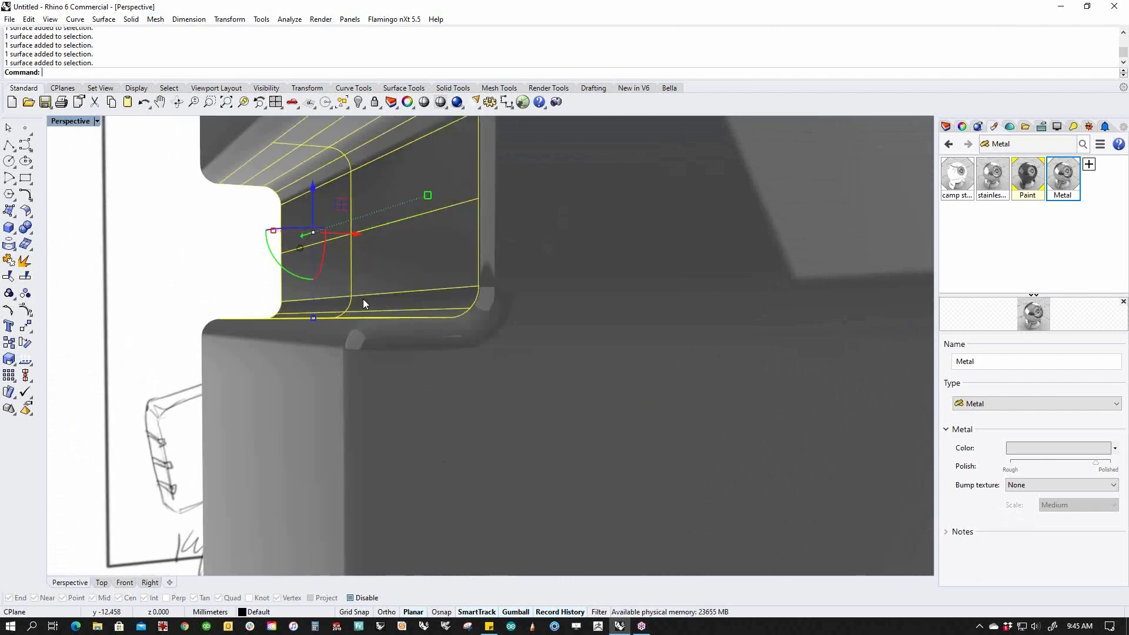
{"action": "scroll", "coordinate": [364, 303], "scroll_direction": "down", "scroll_amount": 5}
{"action": "scroll", "coordinate": [371, 290], "scroll_direction": "up", "scroll_amount": 8}
{"action": "left_click", "coordinate": [422, 213], "text": "ctrl+shift"}
{"action": "left_click", "coordinate": [430, 242], "text": "ctrl+shift"}
{"action": "left_click", "coordinate": [450, 379], "text": "ctrl+shift"}
{"action": "left_click", "coordinate": [444, 385], "text": "ctrl+shift"}
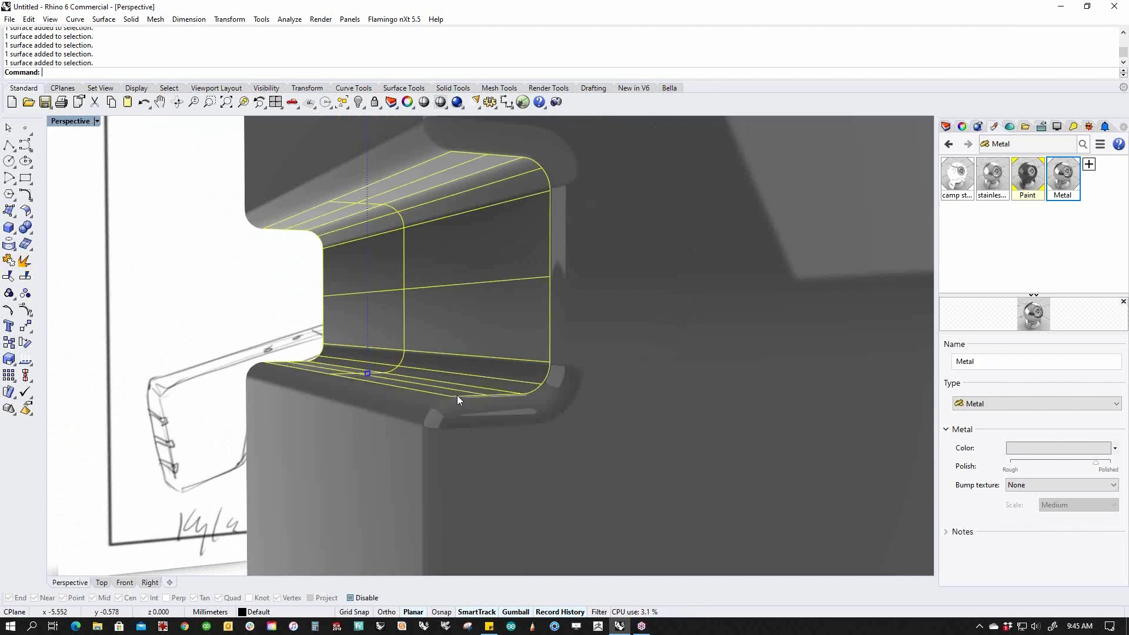
Add the lower notch's faces and fillets, then assign Metal to all notch faces.
{"action": "scroll", "coordinate": [457, 395], "scroll_direction": "down", "scroll_amount": 6}
{"action": "right_click_drag", "start_coordinate": [460, 392], "coordinate": [460, 376], "text": "shift"}
{"action": "scroll", "coordinate": [448, 399], "scroll_direction": "up", "scroll_amount": 8}
{"action": "left_click", "coordinate": [452, 473], "text": "ctrl+shift"}
{"action": "left_click", "coordinate": [520, 453], "text": "ctrl+shift"}
{"action": "left_click", "coordinate": [527, 405], "text": "ctrl+shift"}
{"action": "left_click", "coordinate": [543, 307], "text": "ctrl+shift"}
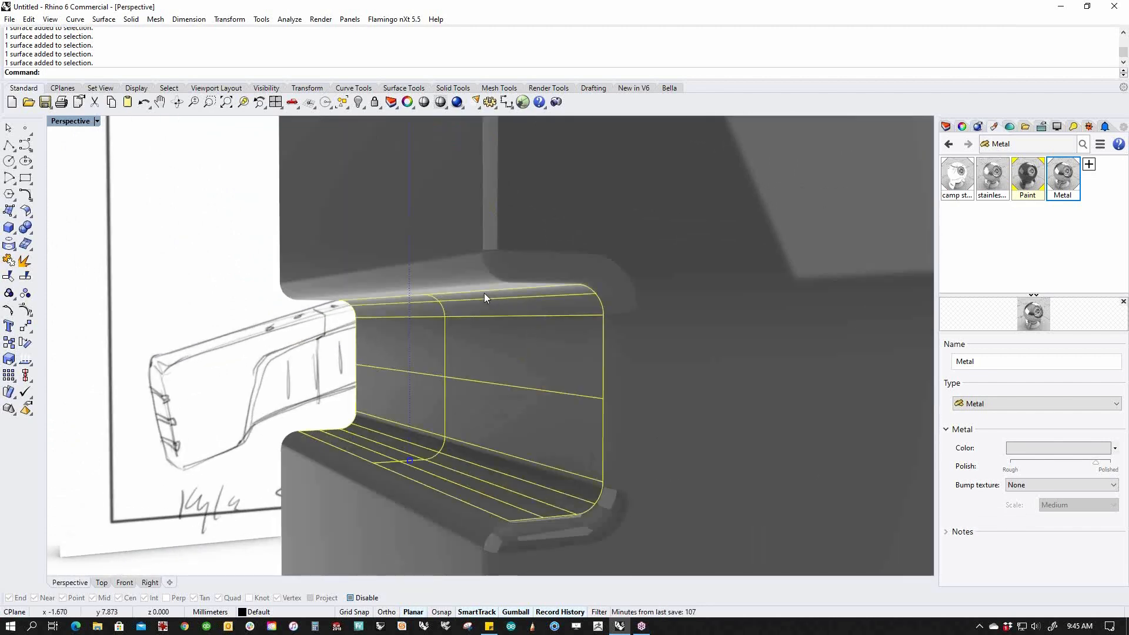
{"action": "scroll", "coordinate": [518, 326], "scroll_direction": "up", "scroll_amount": 4}
{"action": "scroll", "coordinate": [515, 320], "scroll_direction": "down", "scroll_amount": 6}
{"action": "scroll", "coordinate": [524, 362], "scroll_direction": "up", "scroll_amount": 4}
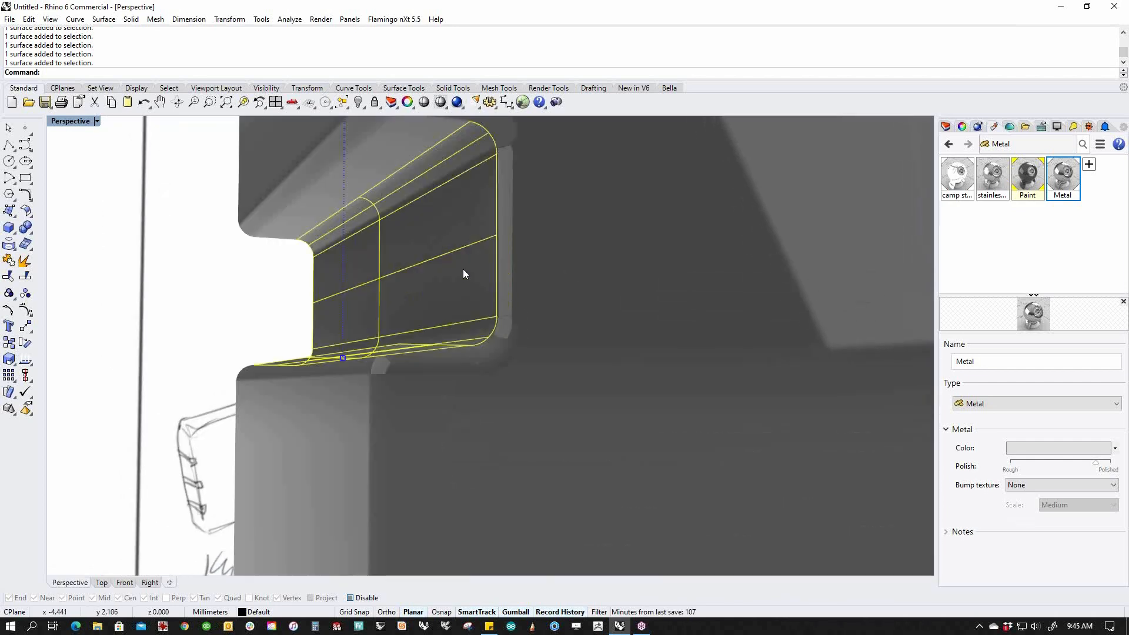
{"action": "left_click", "coordinate": [405, 167], "text": "ctrl+shift"}
{"action": "right_click", "coordinate": [1070, 179]}
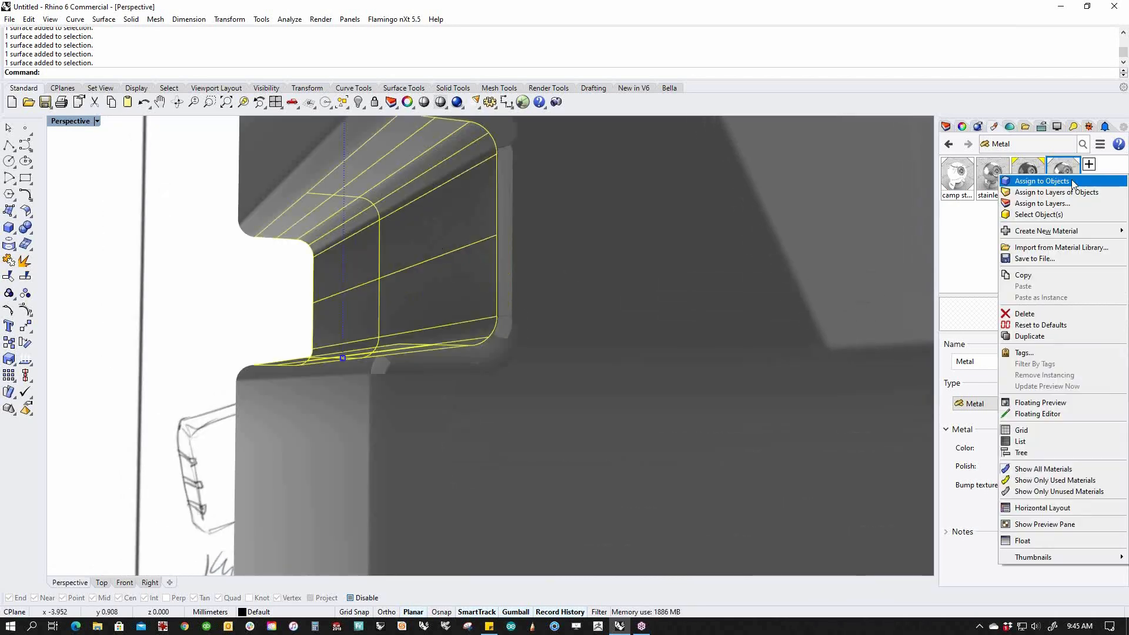
{"action": "left_click", "coordinate": [1073, 183]}
{"action": "left_click", "coordinate": [200, 358]}
Try selecting the holes along the top edge in perspective, then clear the selection.
{"action": "scroll", "coordinate": [325, 400], "scroll_direction": "down", "scroll_amount": 6}
{"action": "scroll", "coordinate": [326, 400], "scroll_direction": "down", "scroll_amount": 6}
{"action": "mouse_move", "coordinate": [326, 400]}
{"action": "right_mouse_down"}
{"action": "mouse_move", "coordinate": [650, 524]}
{"action": "mouse_move", "coordinate": [469, 494]}
{"action": "mouse_move", "coordinate": [404, 564]}
{"action": "mouse_move", "coordinate": [290, 432]}
{"action": "mouse_move", "coordinate": [245, 459]}
{"action": "right_mouse_up"}
{"action": "scroll", "coordinate": [210, 412], "scroll_direction": "up", "scroll_amount": 5}
{"action": "left_click_drag", "start_coordinate": [269, 493], "coordinate": [270, 492]}
{"action": "left_click_drag", "start_coordinate": [286, 363], "coordinate": [363, 485], "text": "shift"}
{"action": "left_click_drag", "start_coordinate": [393, 448], "coordinate": [395, 449], "text": "shift"}
{"action": "left_click_drag", "start_coordinate": [357, 383], "coordinate": [464, 460], "text": "shift"}
{"action": "right_click_drag", "start_coordinate": [524, 438], "coordinate": [484, 494]}
{"action": "left_click", "coordinate": [454, 496]}
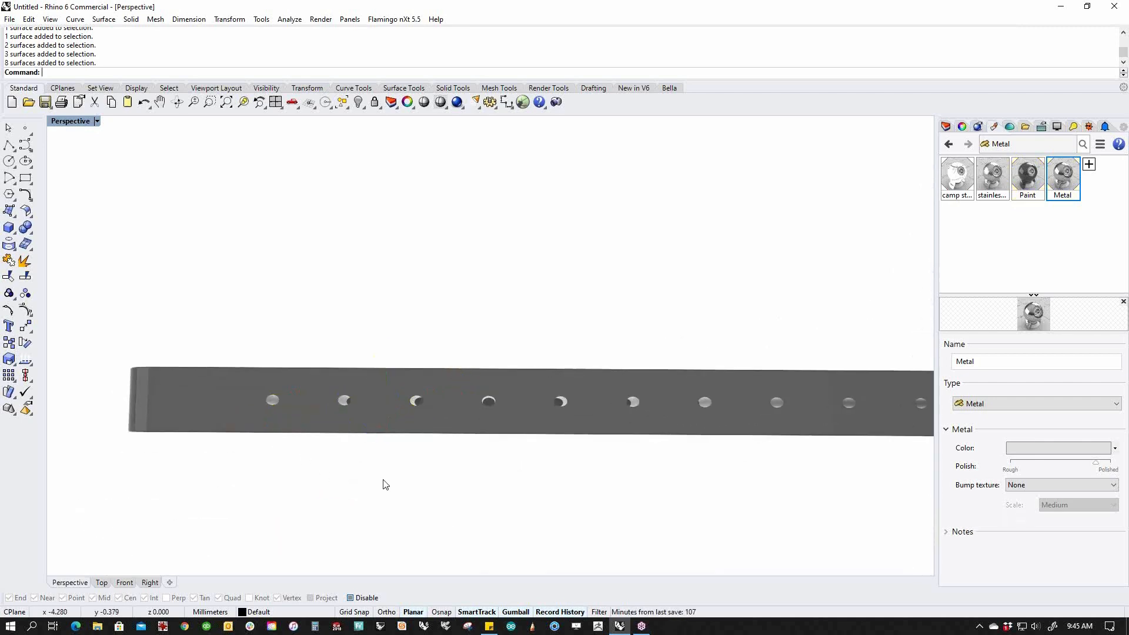
From the Top view, window-select all hole surfaces along the bar and assign Metal.
{"action": "type", "text": "Top"}
{"action": "key", "text": "Return"}
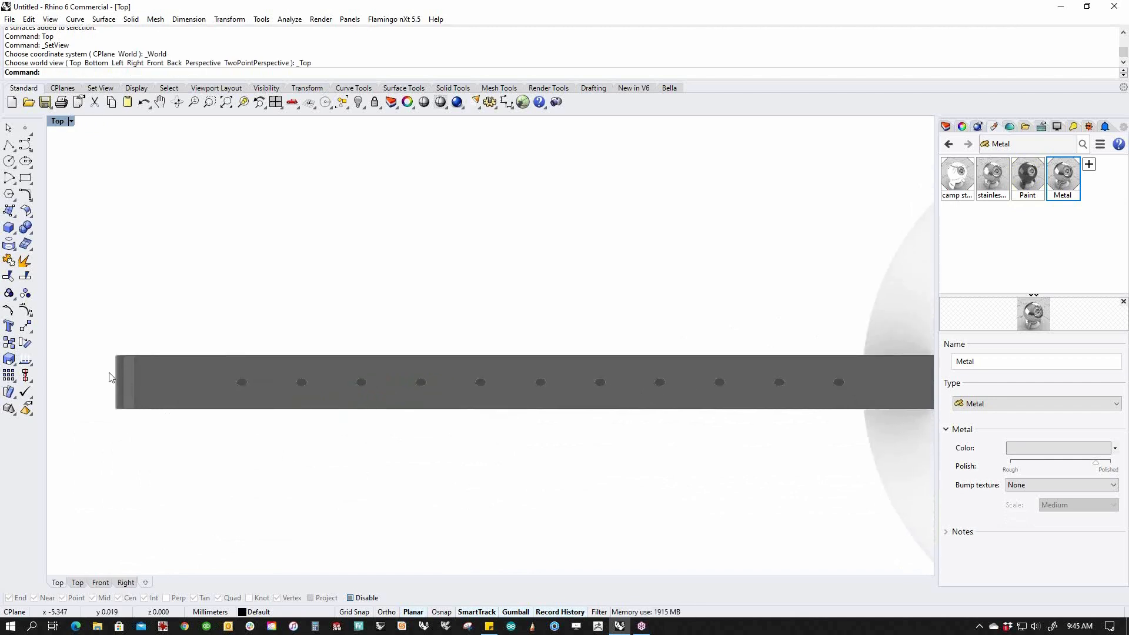
{"action": "left_click_drag", "start_coordinate": [217, 382], "coordinate": [876, 394]}
{"action": "type", "text": "p"}
{"action": "key", "text": "Return"}
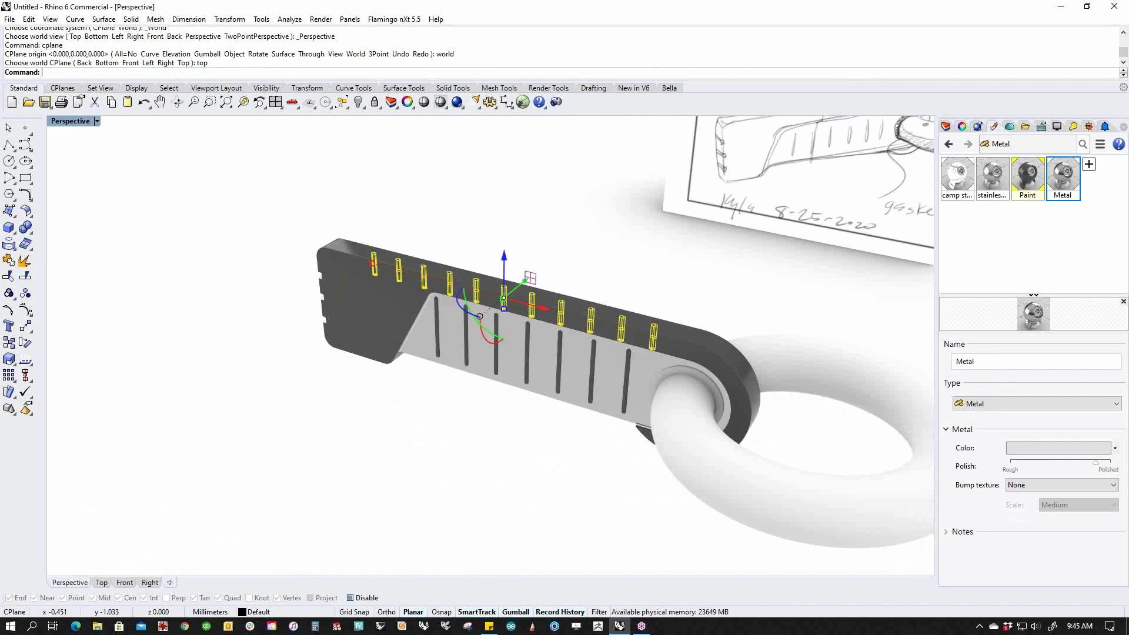
{"action": "right_click_drag", "start_coordinate": [579, 374], "coordinate": [673, 405]}
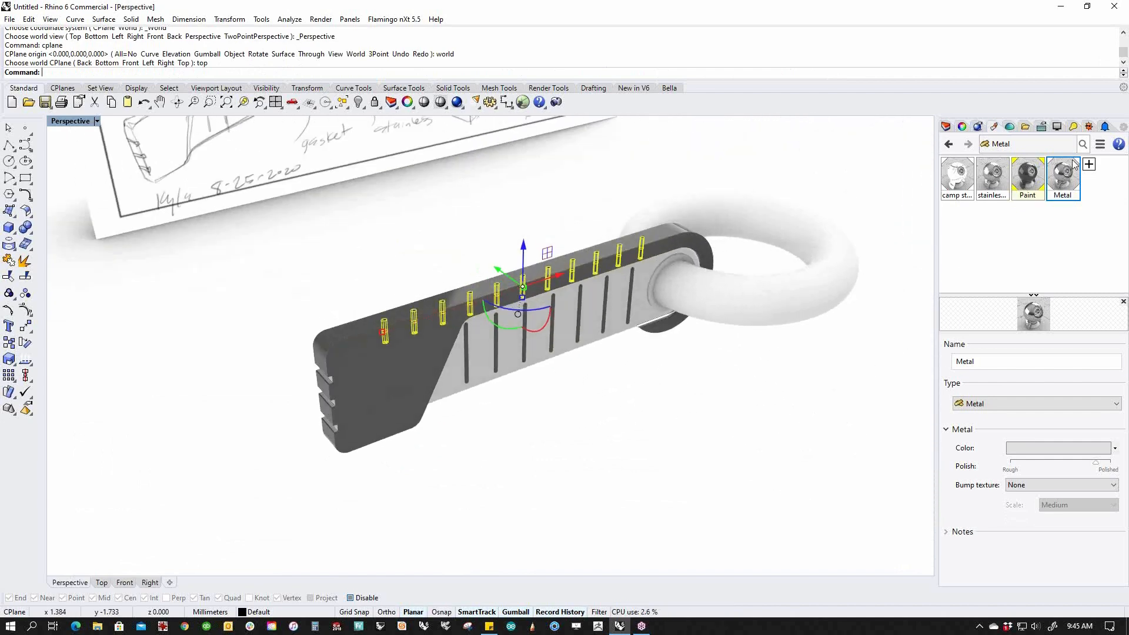
{"action": "right_click", "coordinate": [1065, 177]}
{"action": "left_click", "coordinate": [1065, 179]}
{"action": "left_click", "coordinate": [695, 393]}
{"action": "right_click_drag", "start_coordinate": [695, 393], "coordinate": [570, 432]}
{"action": "scroll", "coordinate": [411, 320], "scroll_direction": "up", "scroll_amount": 7}
{"action": "mouse_move", "coordinate": [407, 400]}
{"action": "right_mouse_down"}
{"action": "mouse_move", "coordinate": [401, 459]}
{"action": "mouse_move", "coordinate": [350, 400]}
{"action": "mouse_move", "coordinate": [467, 371]}
{"action": "mouse_move", "coordinate": [512, 340]}
{"action": "mouse_move", "coordinate": [599, 337]}
{"action": "right_mouse_up"}
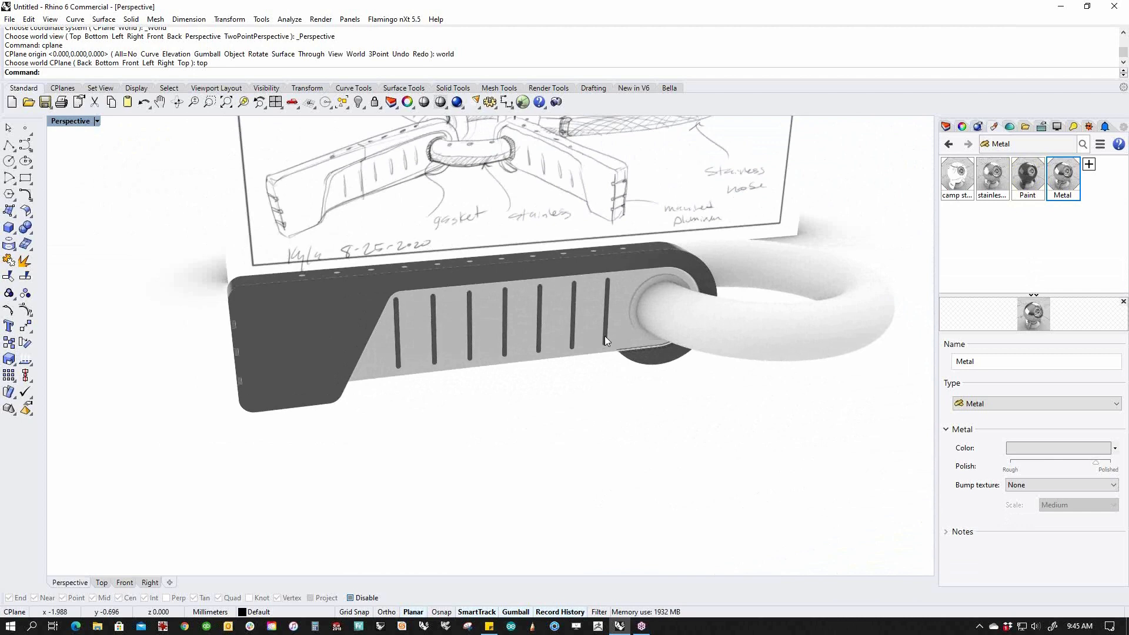
Create a Brass-coloured Metal (1) material, apply it to the torus ring, and lower its polish to satin.
{"action": "left_click", "coordinate": [1089, 164]}
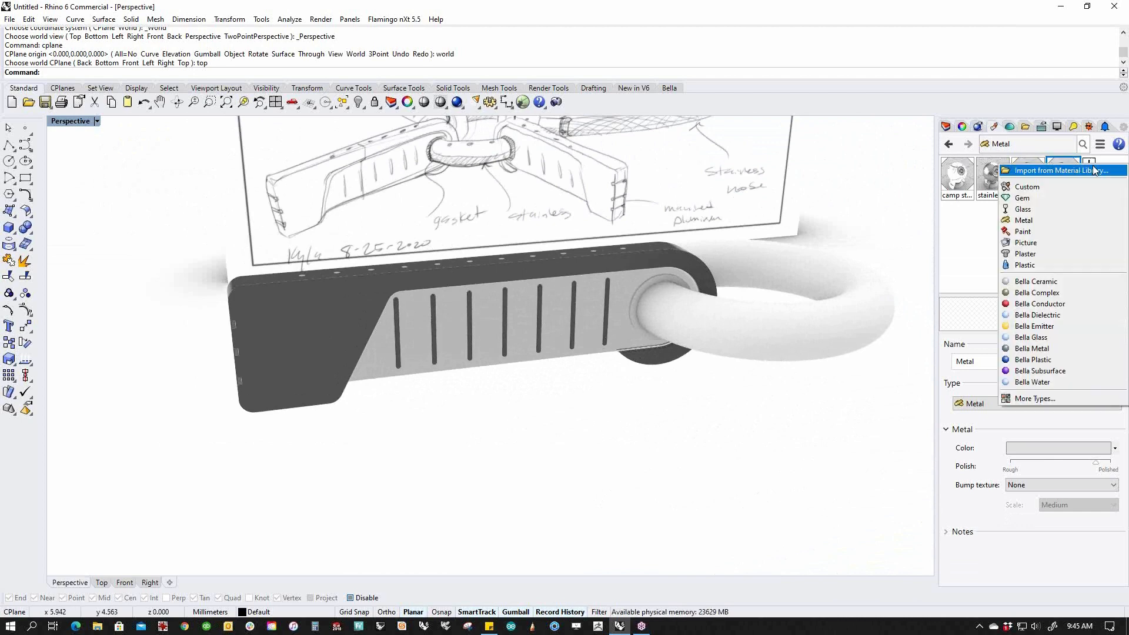
{"action": "left_click", "coordinate": [1024, 220]}
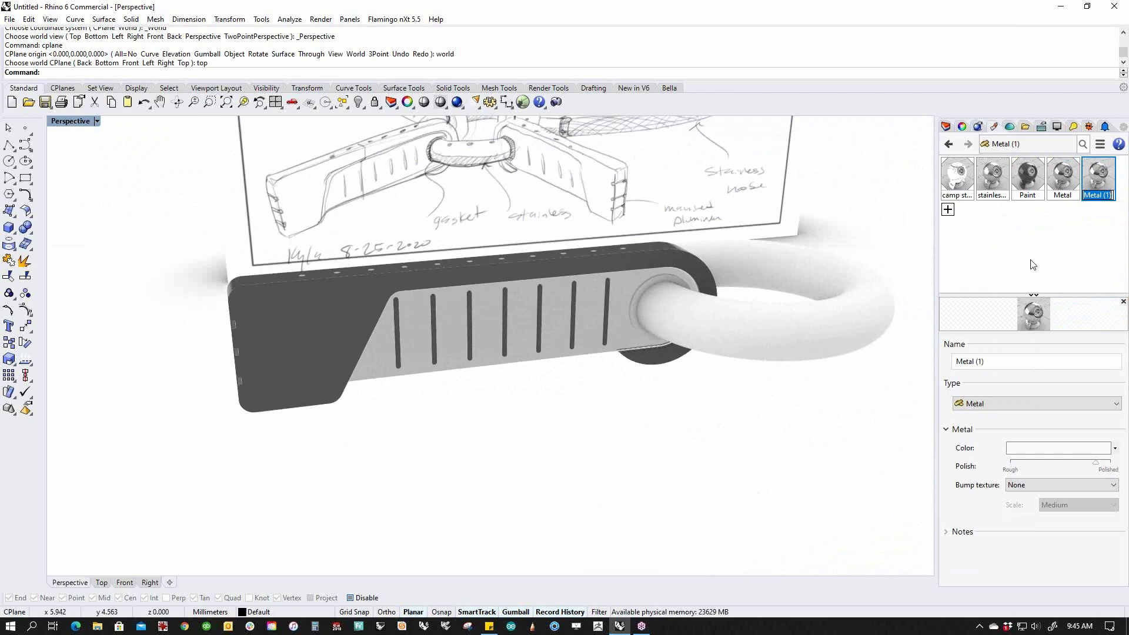
{"action": "left_click", "coordinate": [1058, 448]}
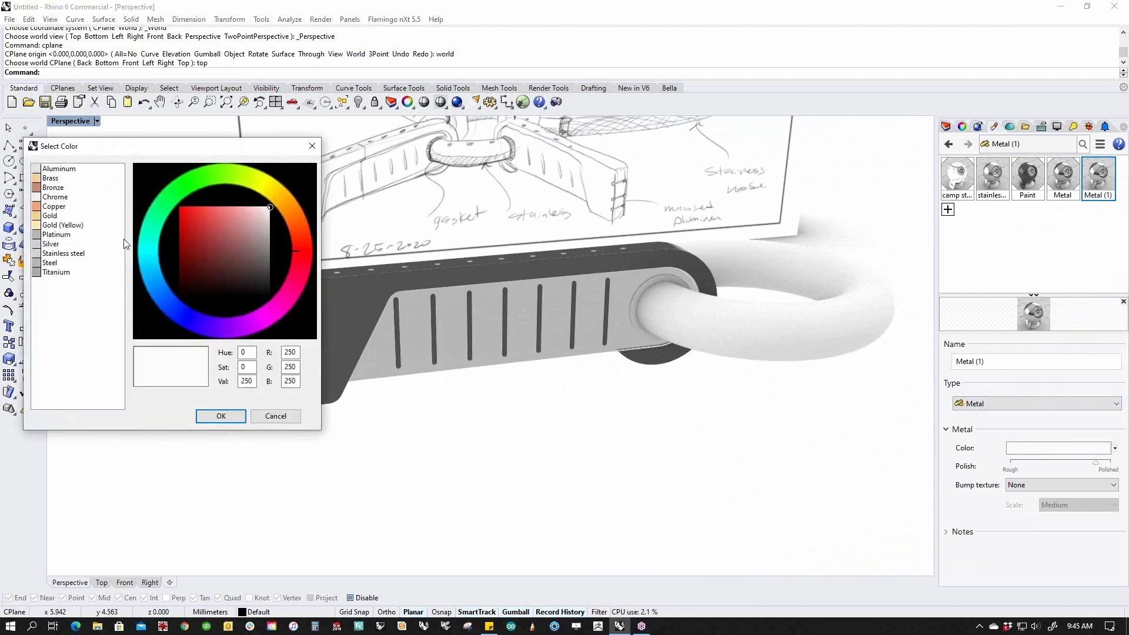
{"action": "left_click", "coordinate": [50, 178]}
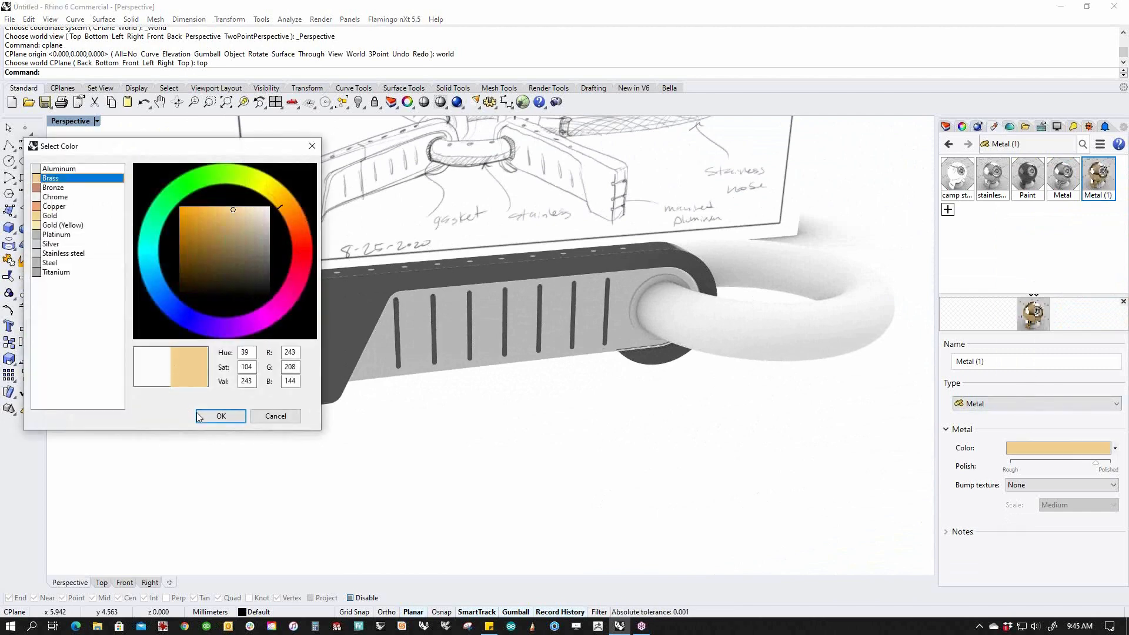
{"action": "left_click", "coordinate": [221, 416]}
{"action": "left_click_drag", "start_coordinate": [1096, 178], "coordinate": [864, 320]}
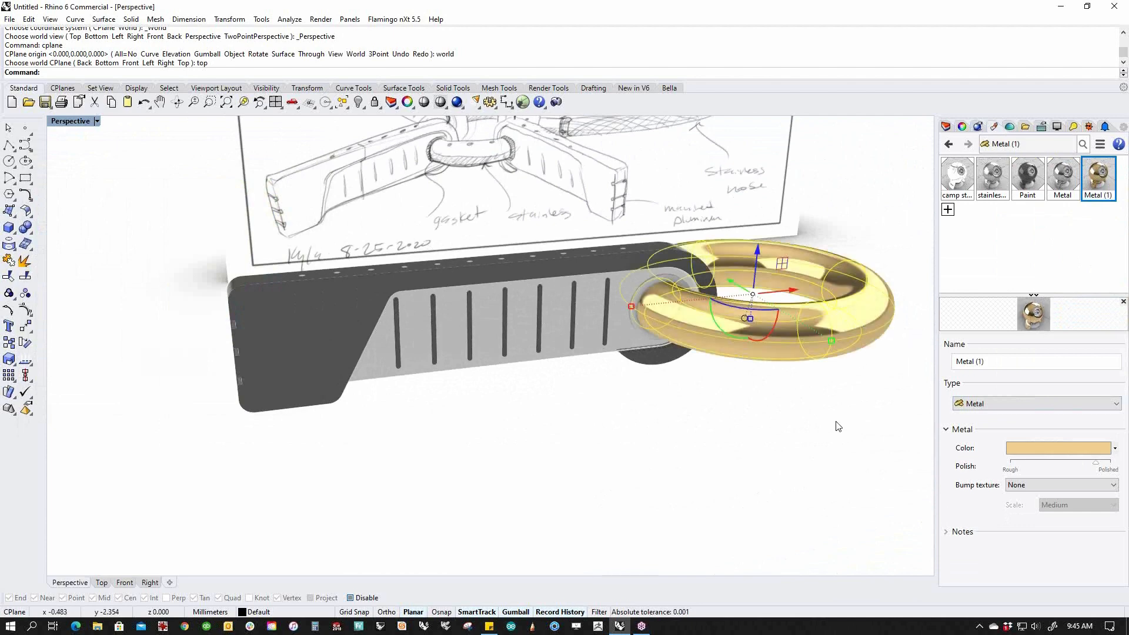
{"action": "left_click_drag", "start_coordinate": [1098, 468], "coordinate": [1071, 470]}
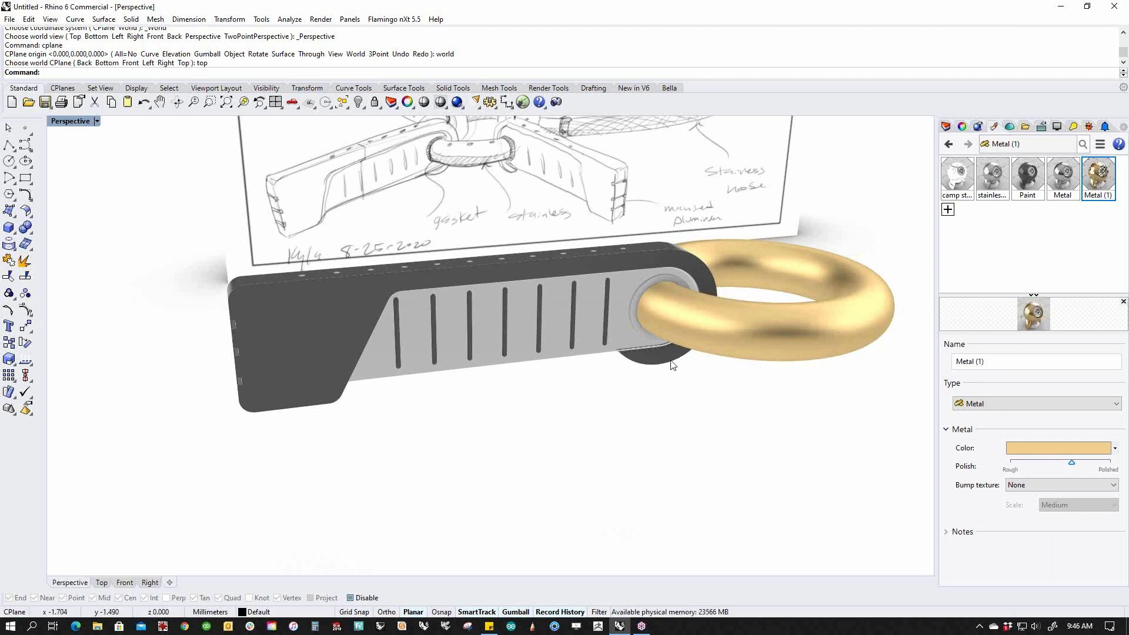
Select the gasket polysurface where the ring meets the bar, then delete the unwanted Custom material.
{"action": "left_click", "coordinate": [645, 333]}
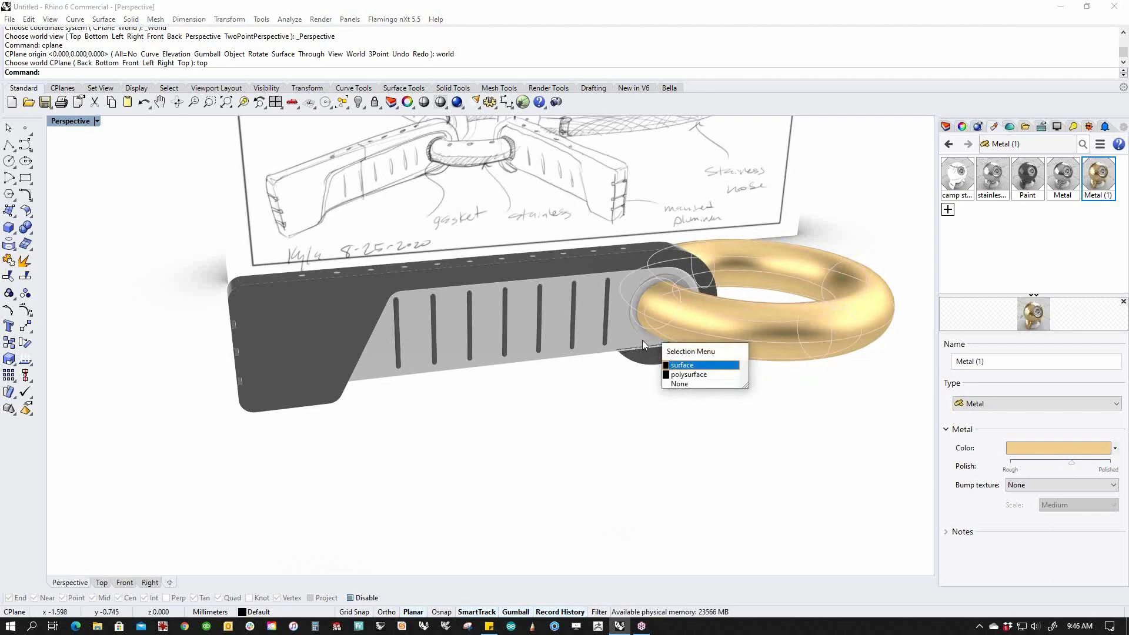
{"action": "left_click", "coordinate": [687, 375]}
{"action": "left_click", "coordinate": [947, 210]}
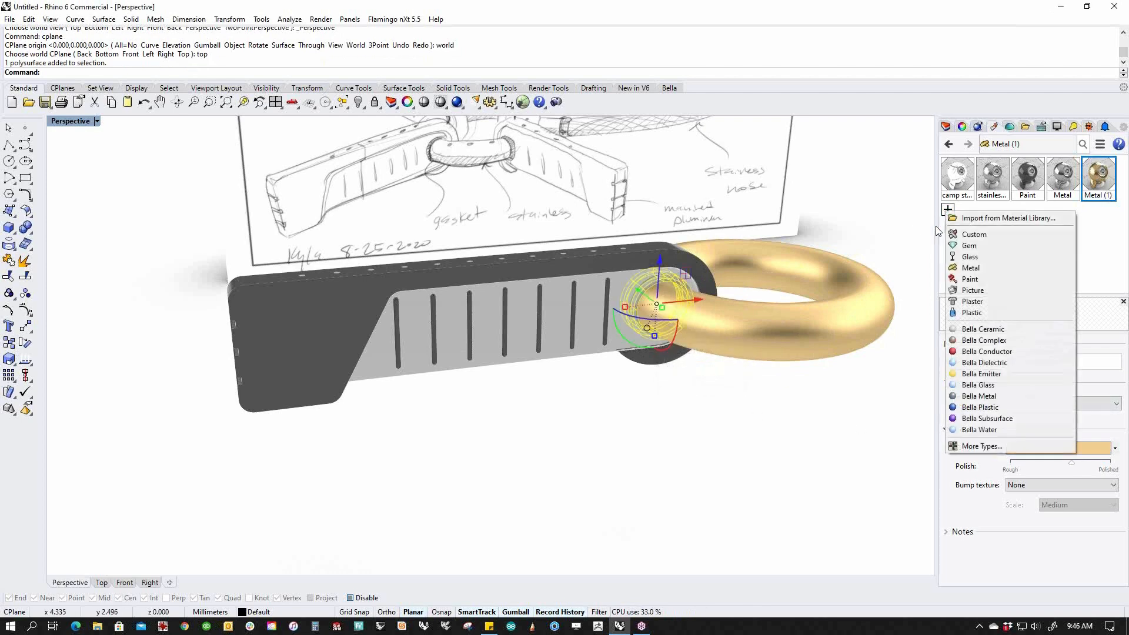
{"action": "left_click", "coordinate": [974, 234]}
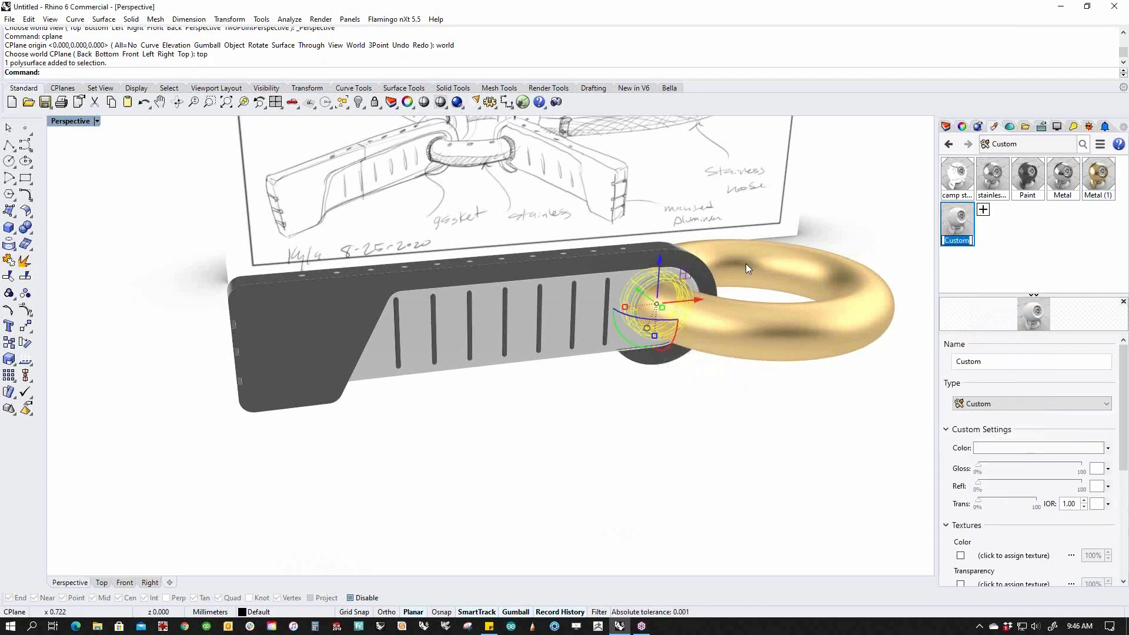
{"action": "left_click", "coordinate": [958, 220]}
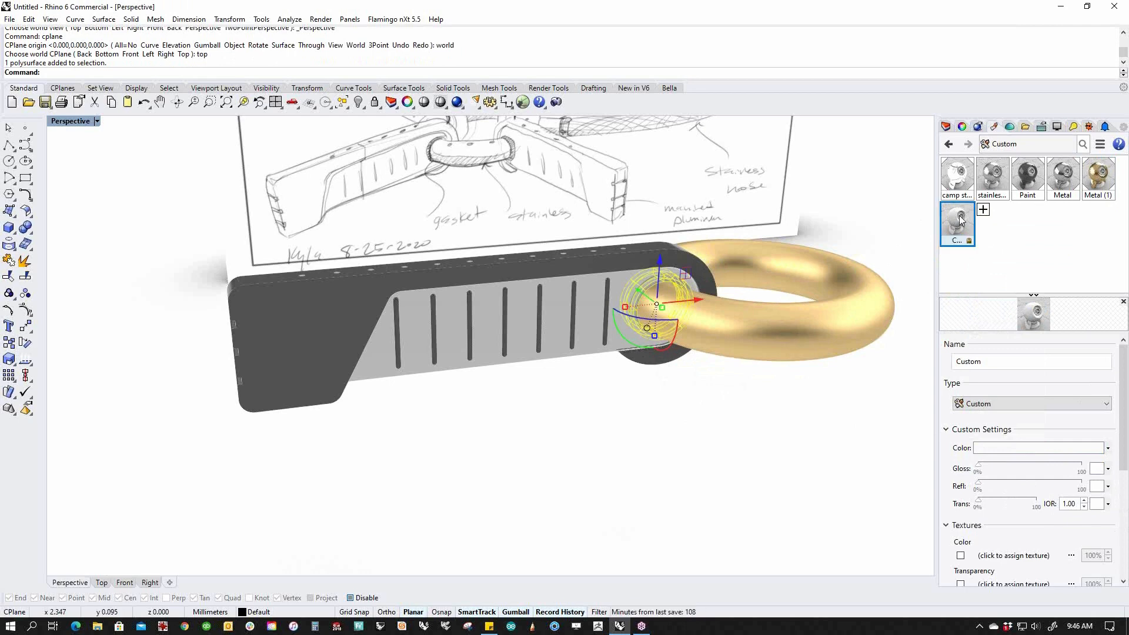
{"action": "right_click", "coordinate": [959, 216]}
{"action": "left_click", "coordinate": [981, 355]}
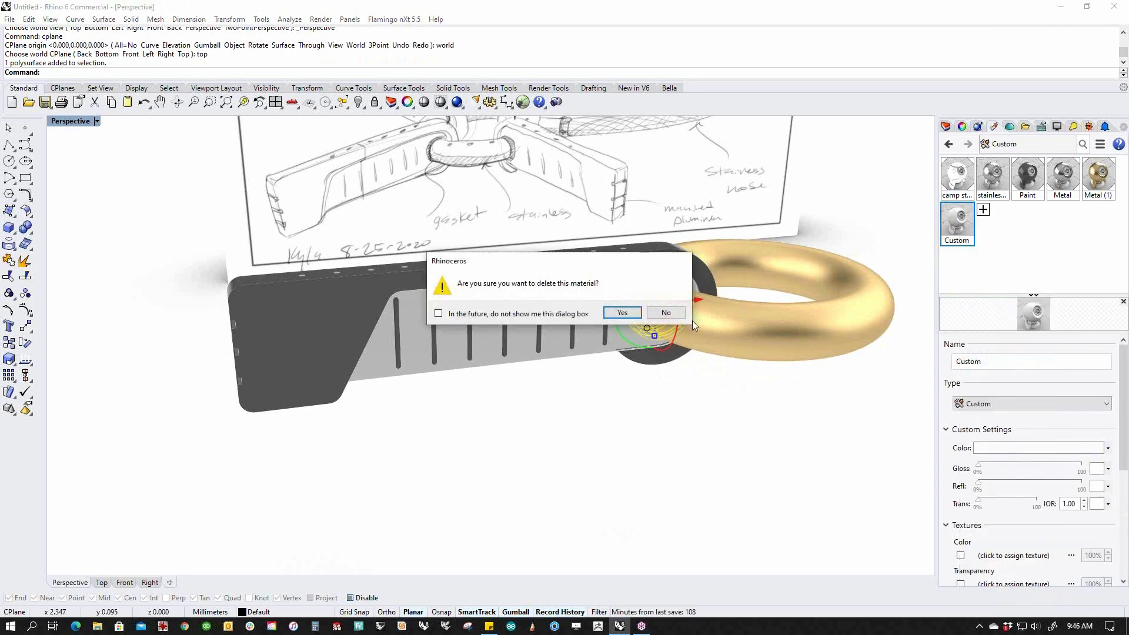
{"action": "left_click", "coordinate": [620, 313]}
Assign a new Bronze-coloured Metal (2) material to the gasket and lower its polish.
{"action": "left_click", "coordinate": [949, 211]}
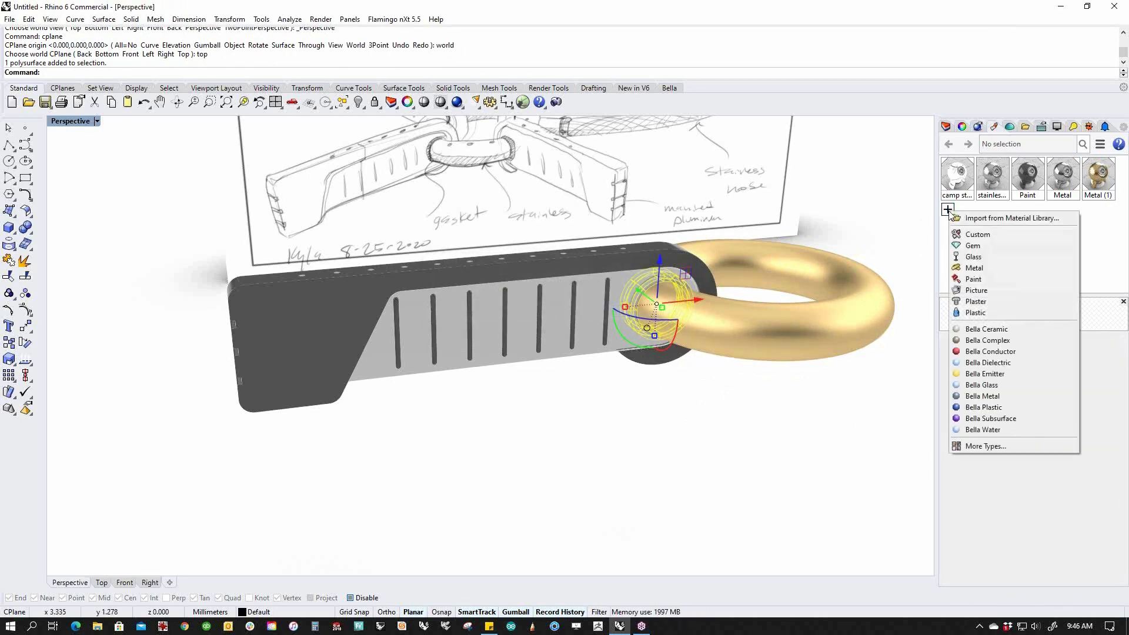
{"action": "left_click", "coordinate": [974, 272]}
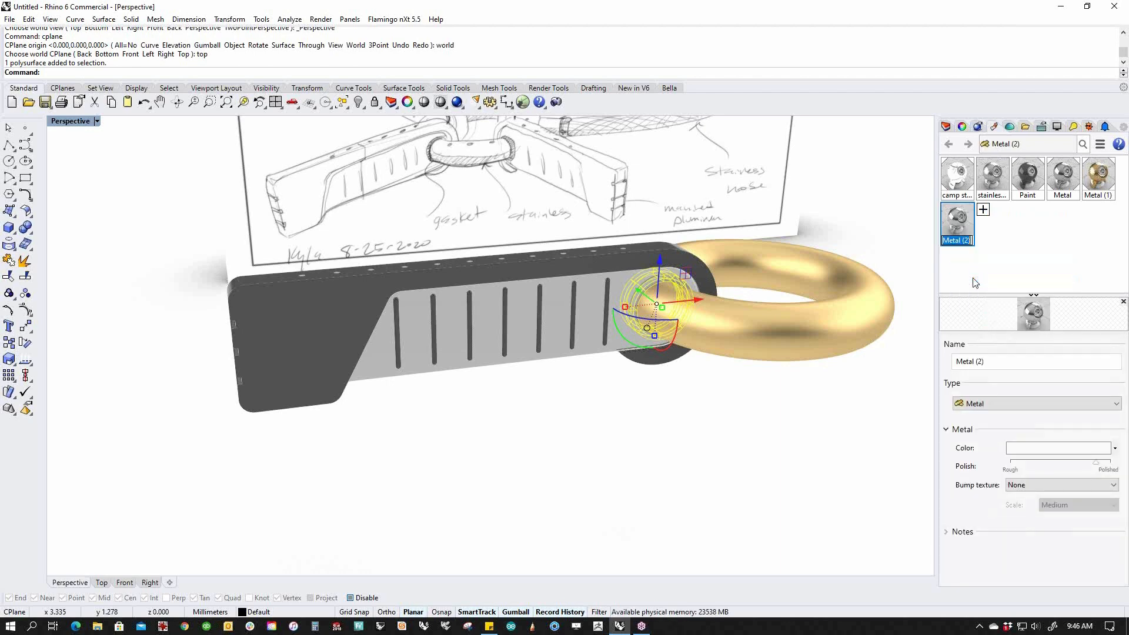
{"action": "left_click", "coordinate": [1029, 450]}
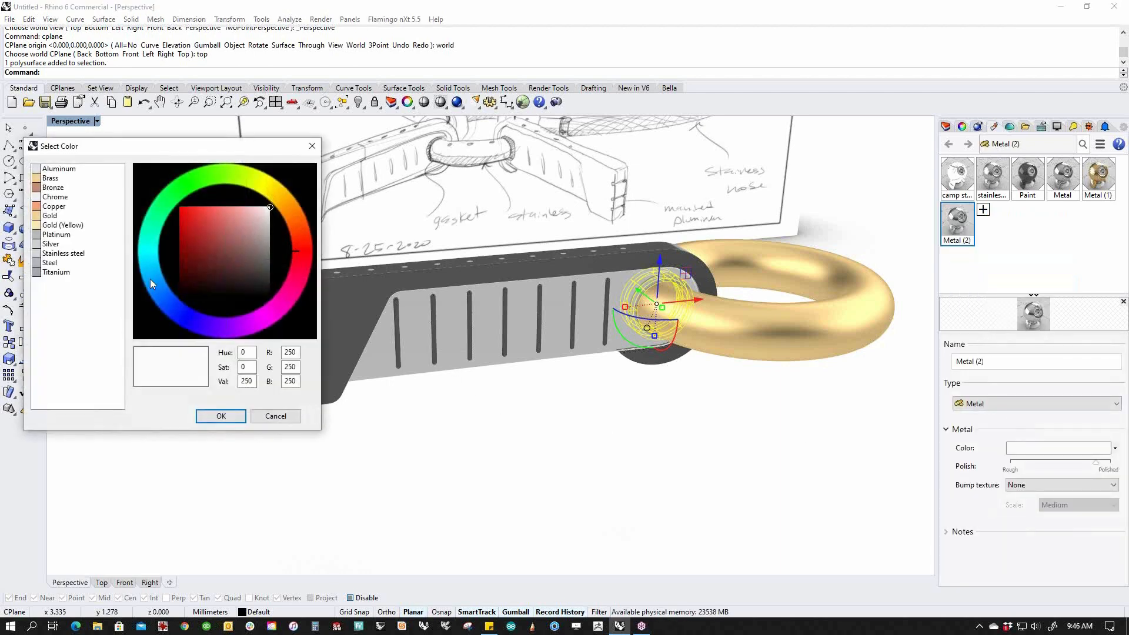
{"action": "left_click", "coordinate": [37, 188]}
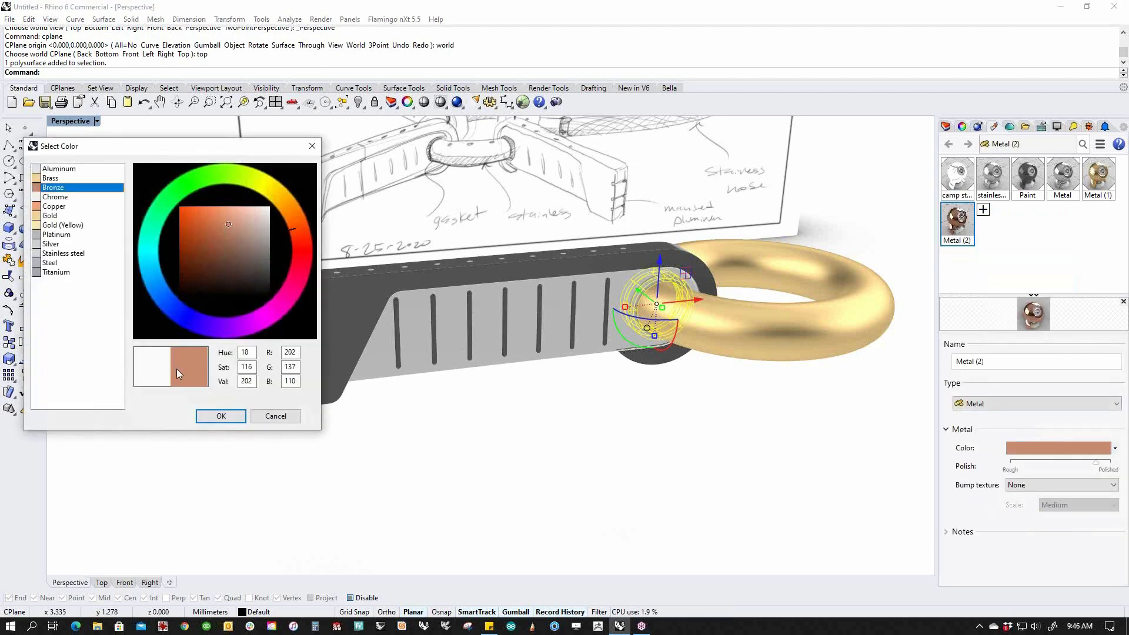
{"action": "left_click", "coordinate": [216, 417]}
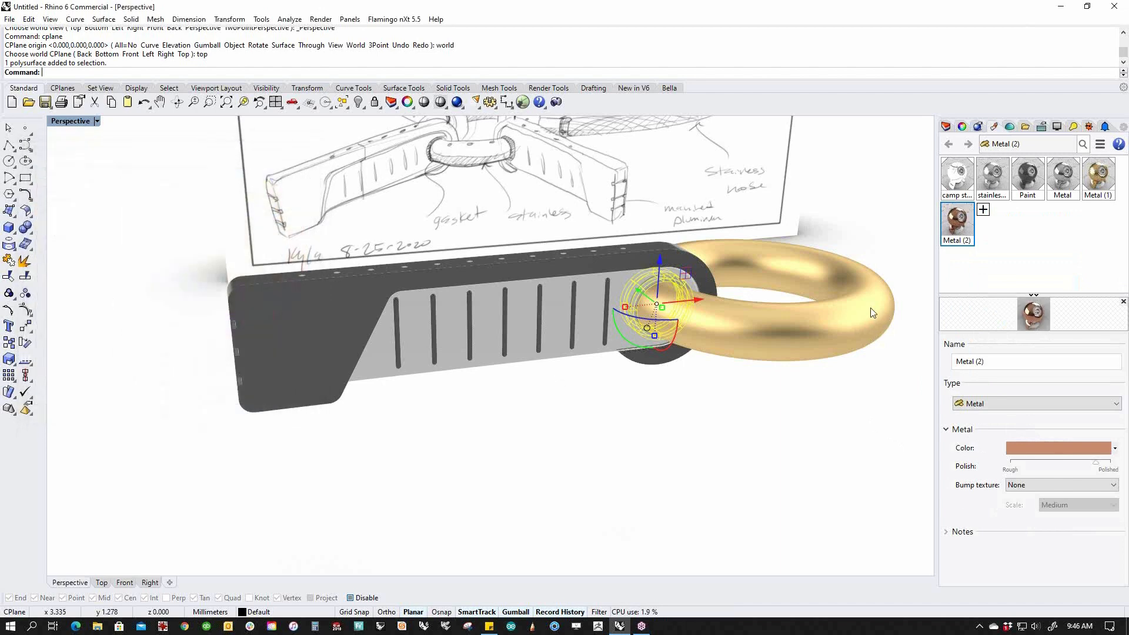
{"action": "right_click", "coordinate": [961, 222]}
{"action": "left_click", "coordinate": [993, 226]}
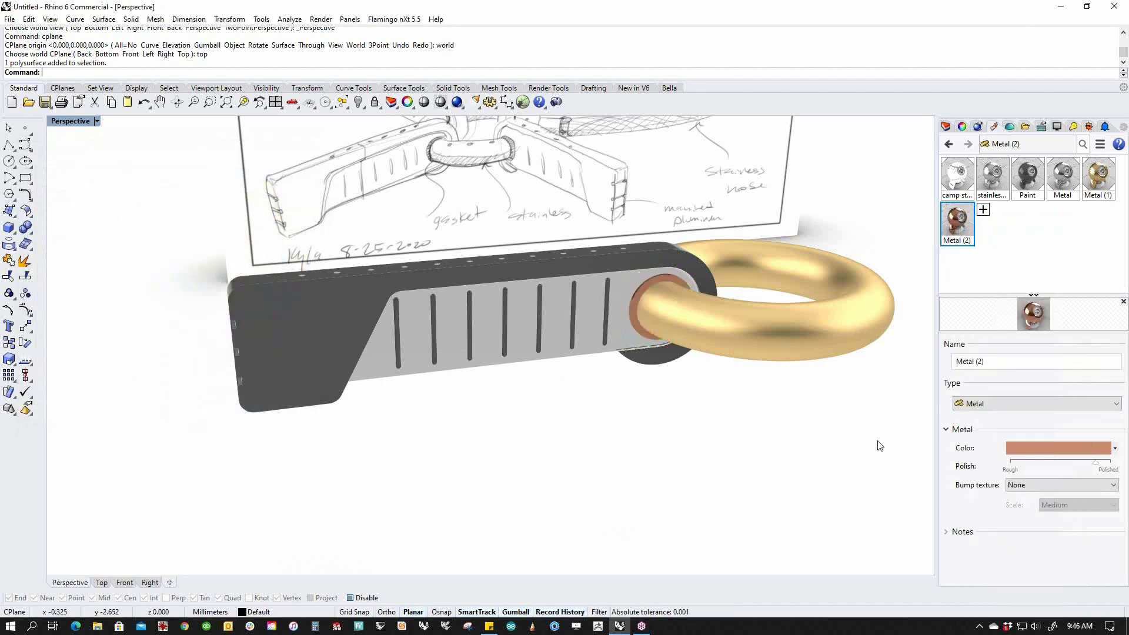
{"action": "left_click_drag", "start_coordinate": [1097, 467], "coordinate": [1065, 474]}
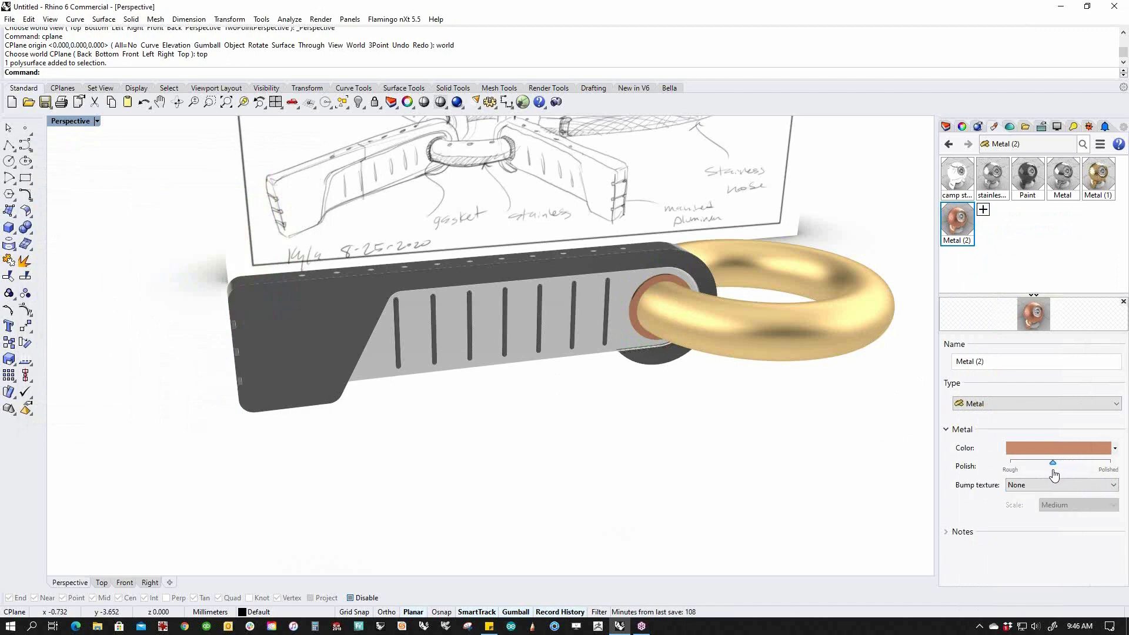
{"action": "right_click_drag", "start_coordinate": [724, 416], "coordinate": [694, 482]}
{"action": "scroll", "coordinate": [628, 358], "scroll_direction": "up", "scroll_amount": 8}
{"action": "right_click_drag", "start_coordinate": [628, 358], "coordinate": [782, 379]}
{"action": "scroll", "coordinate": [481, 302], "scroll_direction": "down", "scroll_amount": 7}
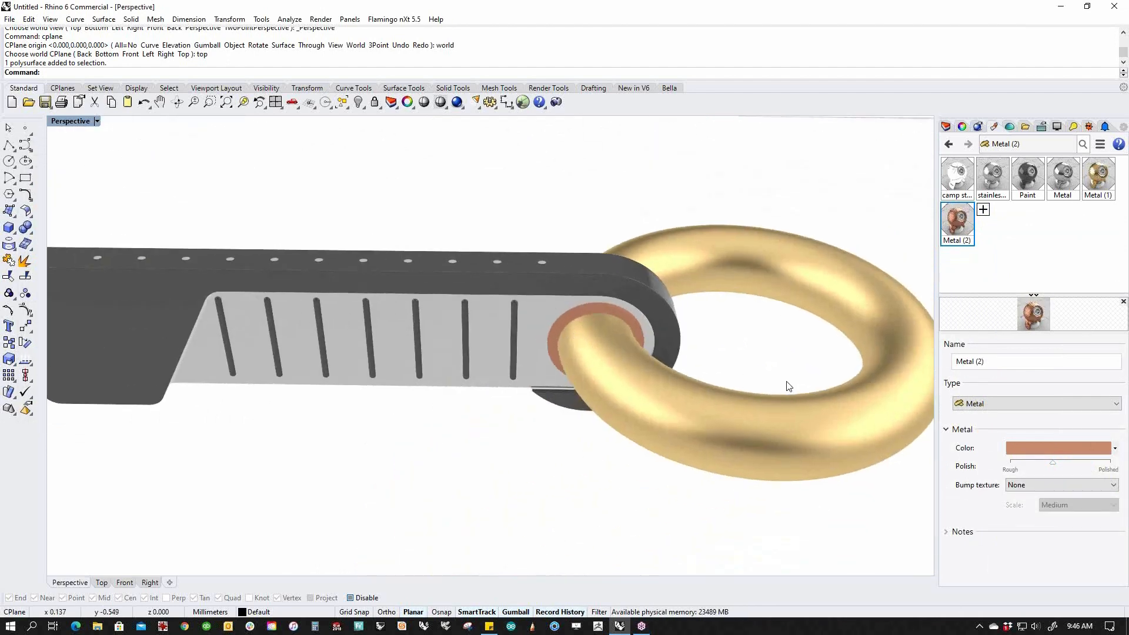
Recolour the ring's Metal (1) material to the Titanium grey preset.
{"action": "left_click", "coordinate": [836, 432]}
{"action": "key", "text": "Escape"}
{"action": "left_click", "coordinate": [551, 348]}
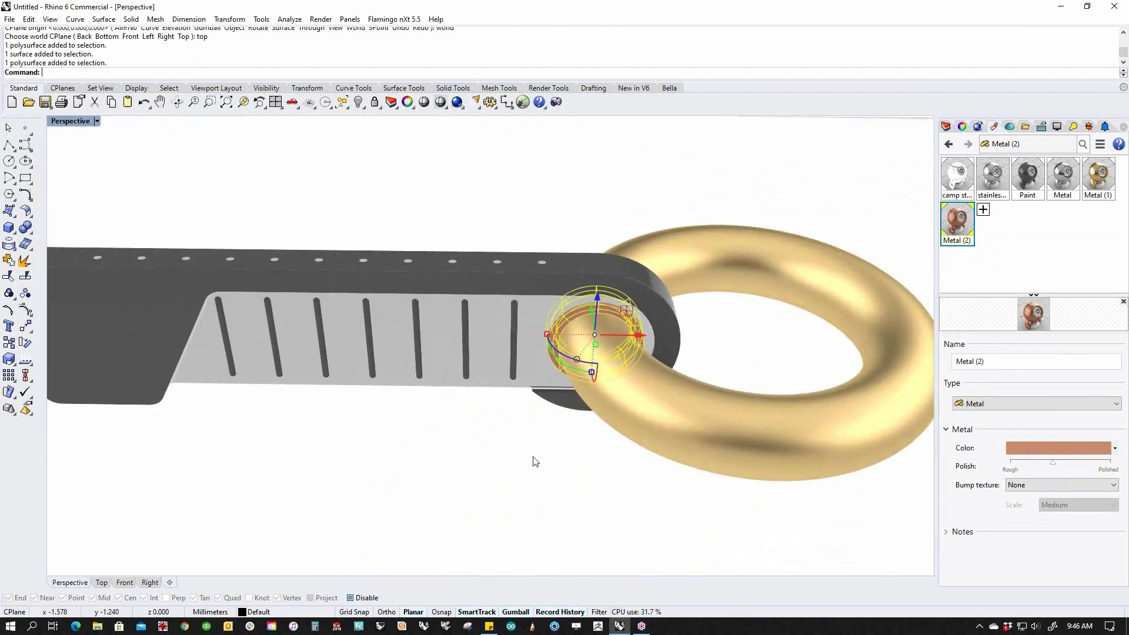
{"action": "left_click", "coordinate": [533, 462]}
{"action": "scroll", "coordinate": [501, 324], "scroll_direction": "down", "scroll_amount": 6}
{"action": "mouse_move", "coordinate": [502, 325]}
{"action": "right_mouse_down"}
{"action": "mouse_move", "coordinate": [518, 363]}
{"action": "mouse_move", "coordinate": [521, 320]}
{"action": "mouse_move", "coordinate": [578, 323]}
{"action": "right_mouse_up"}
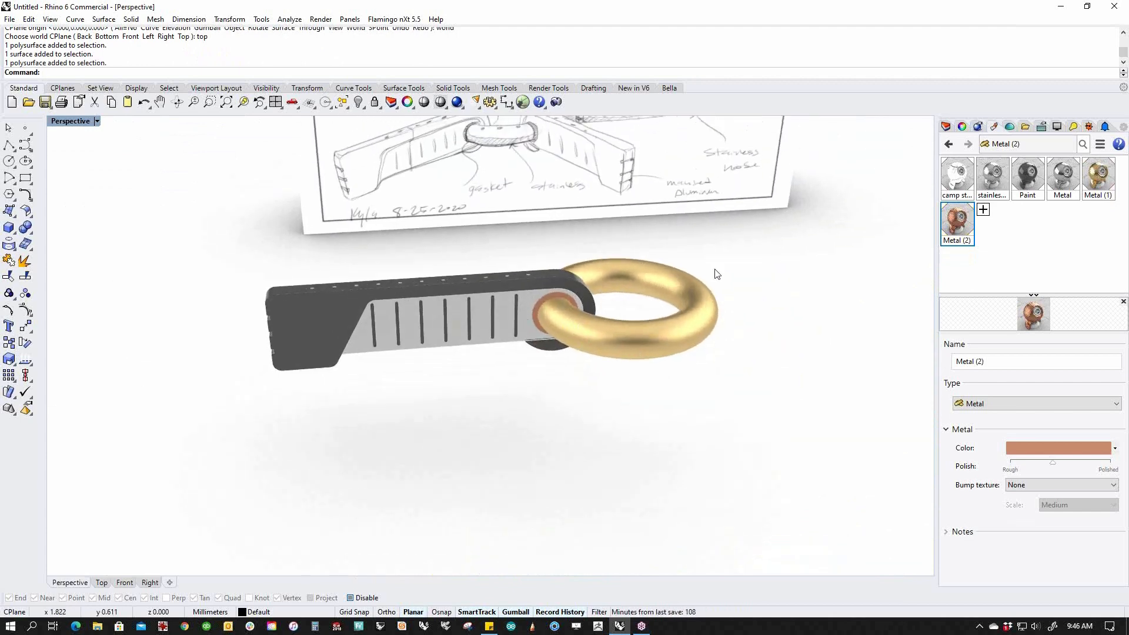
{"action": "left_click", "coordinate": [1097, 176]}
{"action": "left_click", "coordinate": [1053, 448]}
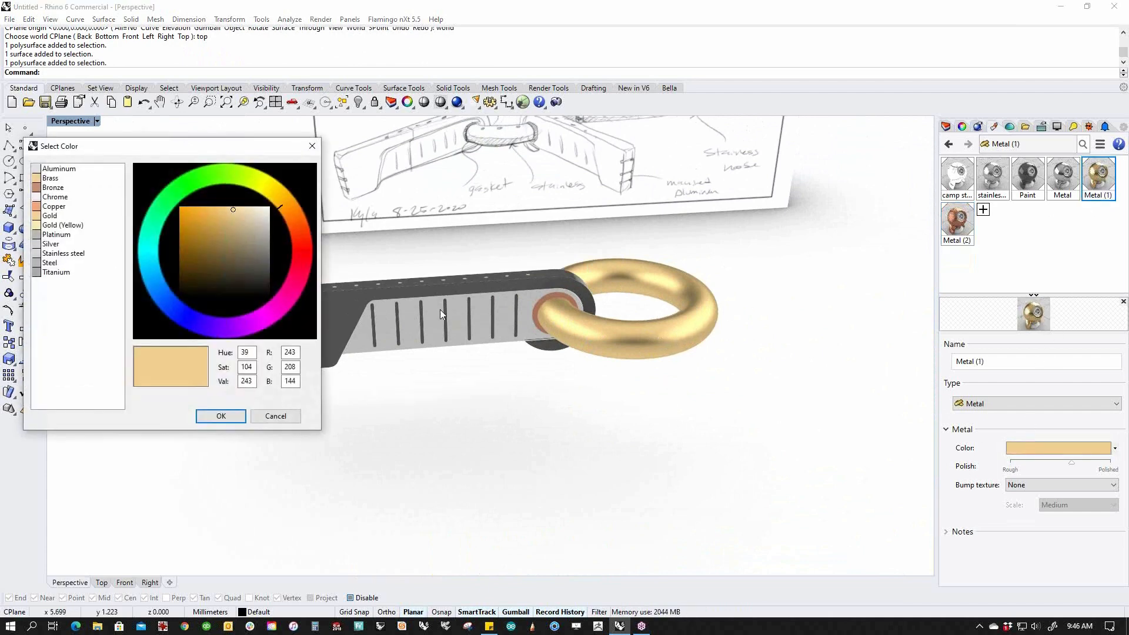
{"action": "left_click", "coordinate": [46, 272]}
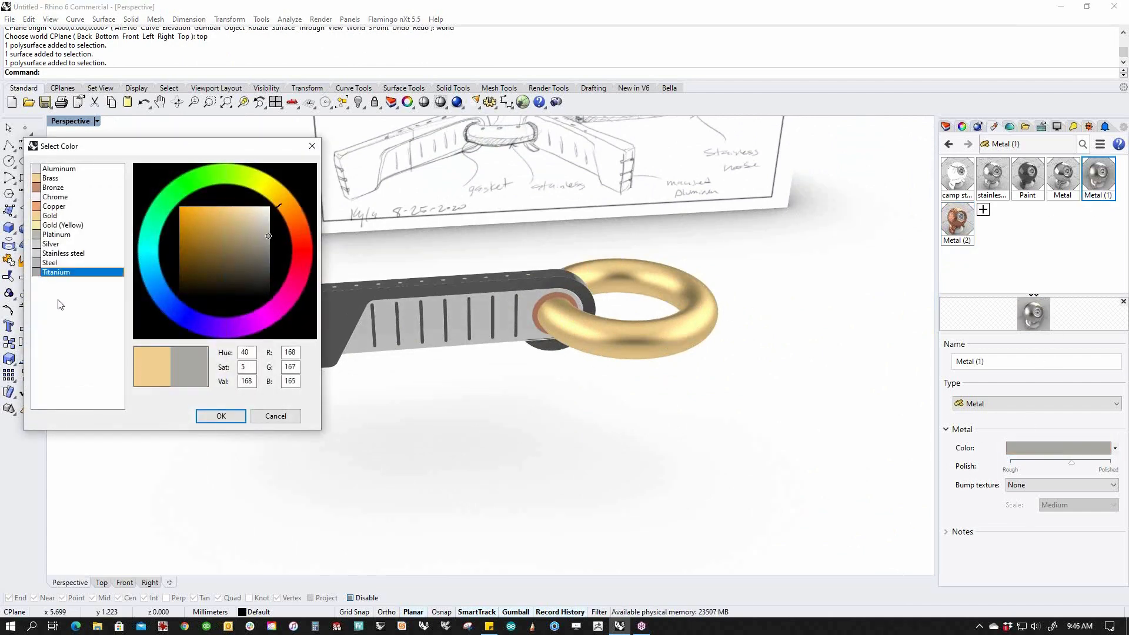
{"action": "left_click", "coordinate": [220, 416]}
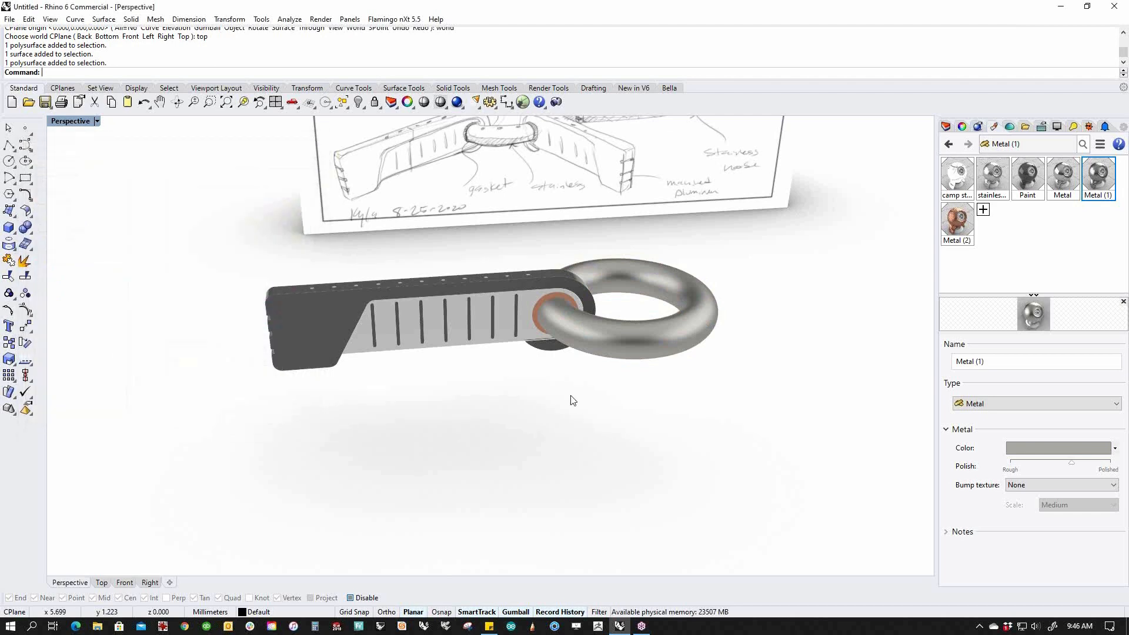
Recolour the gasket's Metal (2) to Titanium darkened to RGB 114,114,114.
{"action": "left_click", "coordinate": [541, 329]}
{"action": "key", "text": "Escape"}
{"action": "left_click", "coordinate": [957, 222]}
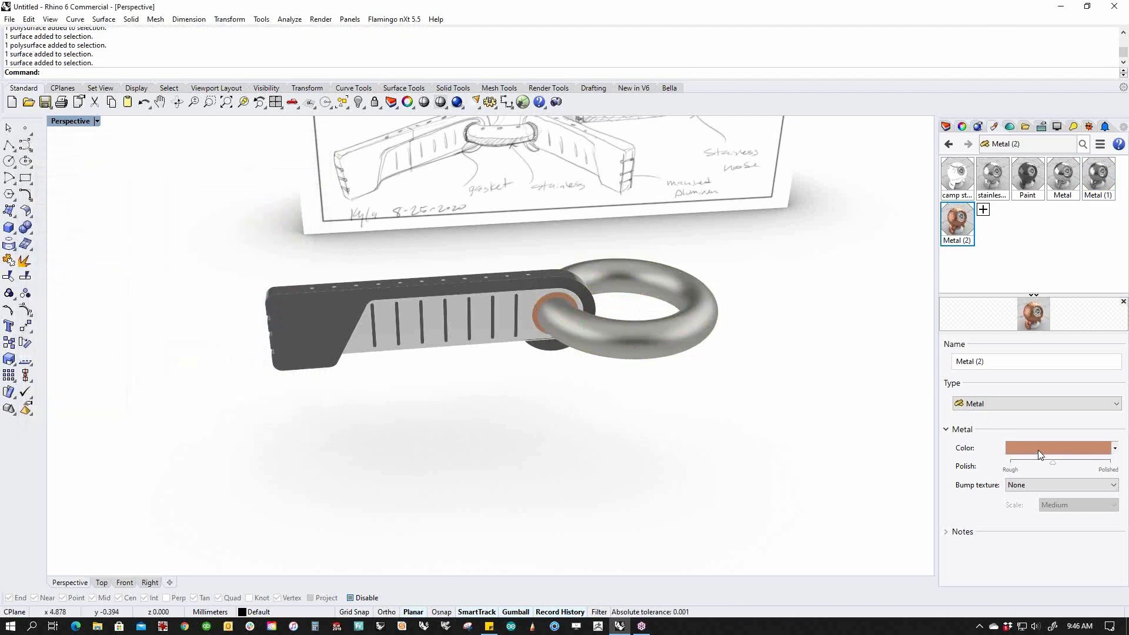
{"action": "left_click", "coordinate": [1038, 450]}
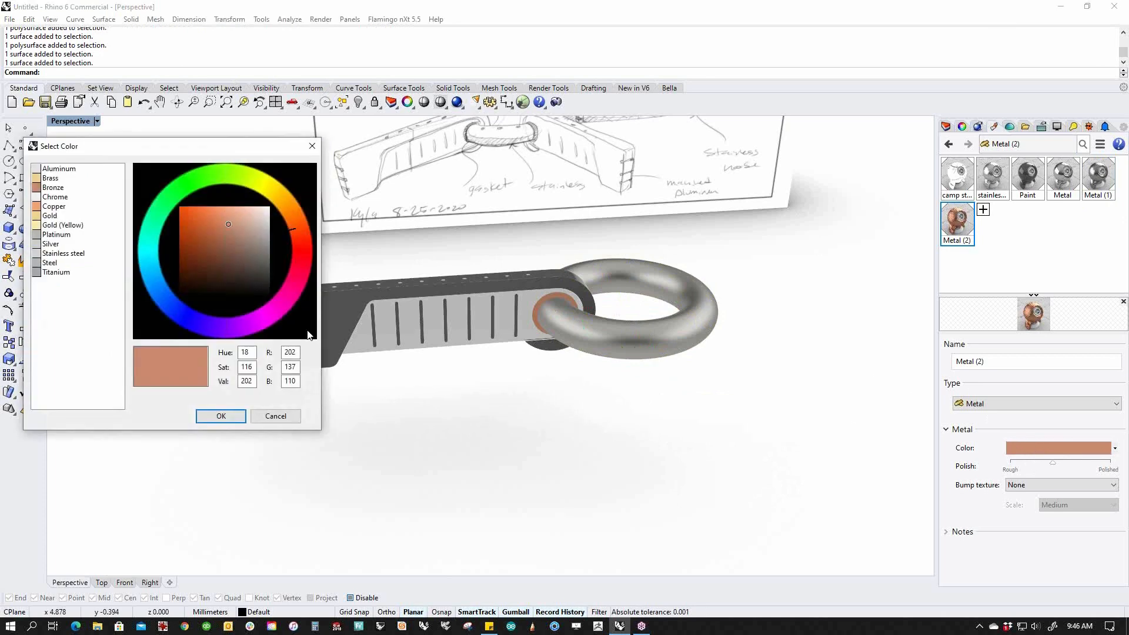
{"action": "left_click", "coordinate": [38, 273]}
{"action": "left_click_drag", "start_coordinate": [269, 237], "coordinate": [277, 255]}
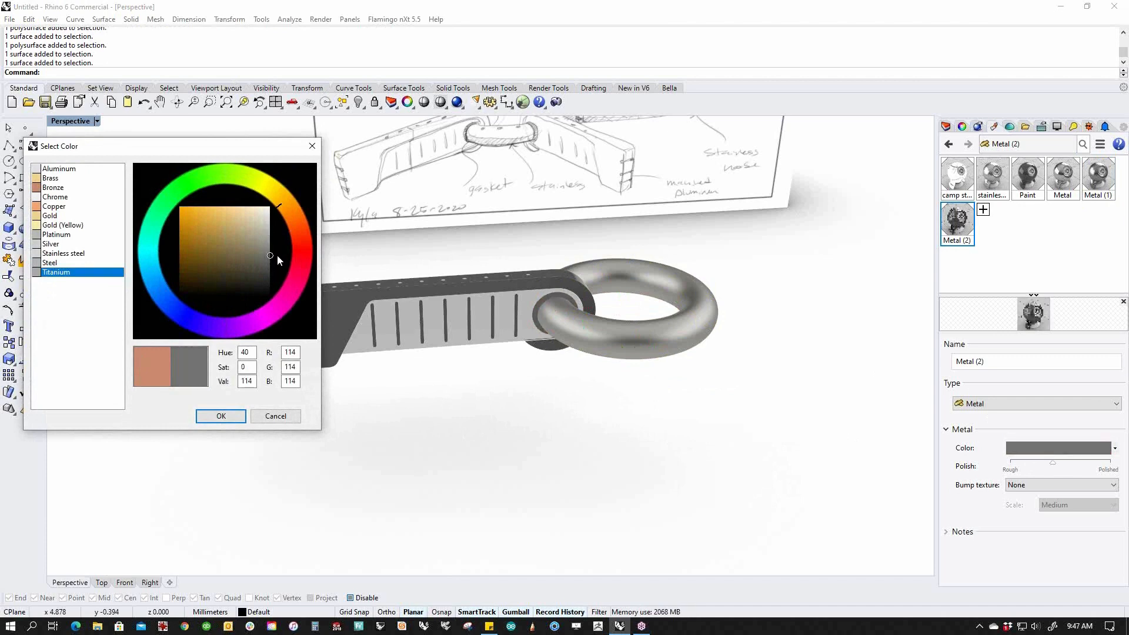
{"action": "left_click", "coordinate": [221, 416]}
Inspect the recoloured ring and gasket close up at their junction.
{"action": "right_click_drag", "start_coordinate": [619, 383], "coordinate": [592, 412]}
{"action": "right_click_drag", "start_coordinate": [556, 348], "coordinate": [545, 358]}
{"action": "scroll", "coordinate": [545, 358], "scroll_direction": "up", "scroll_amount": 7}
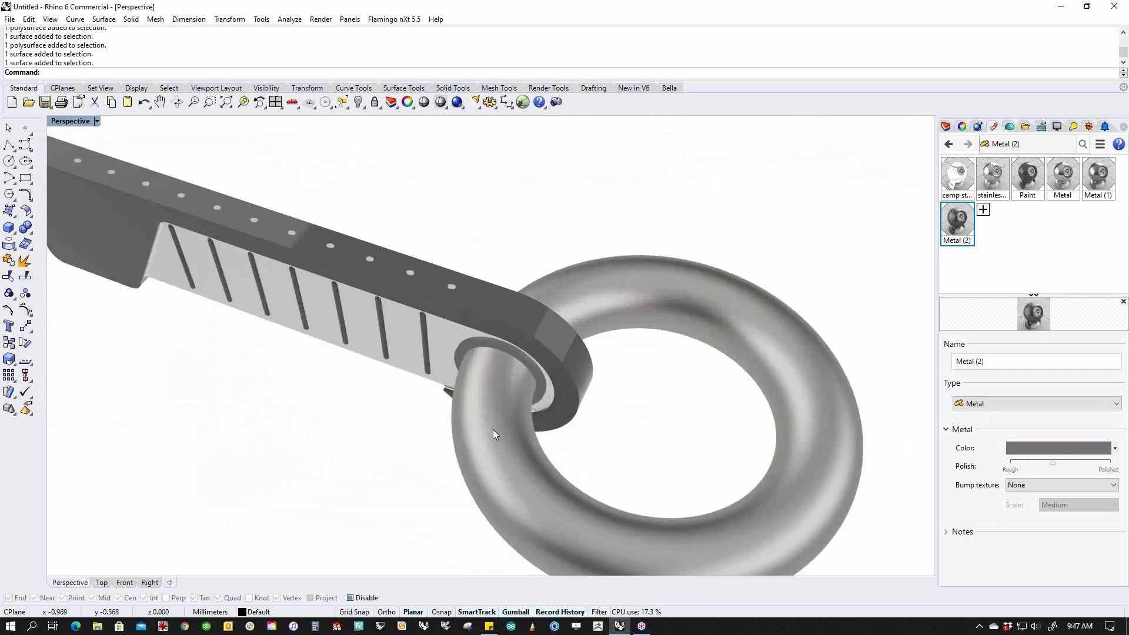
{"action": "left_click", "coordinate": [495, 433]}
{"action": "left_click", "coordinate": [540, 394]}
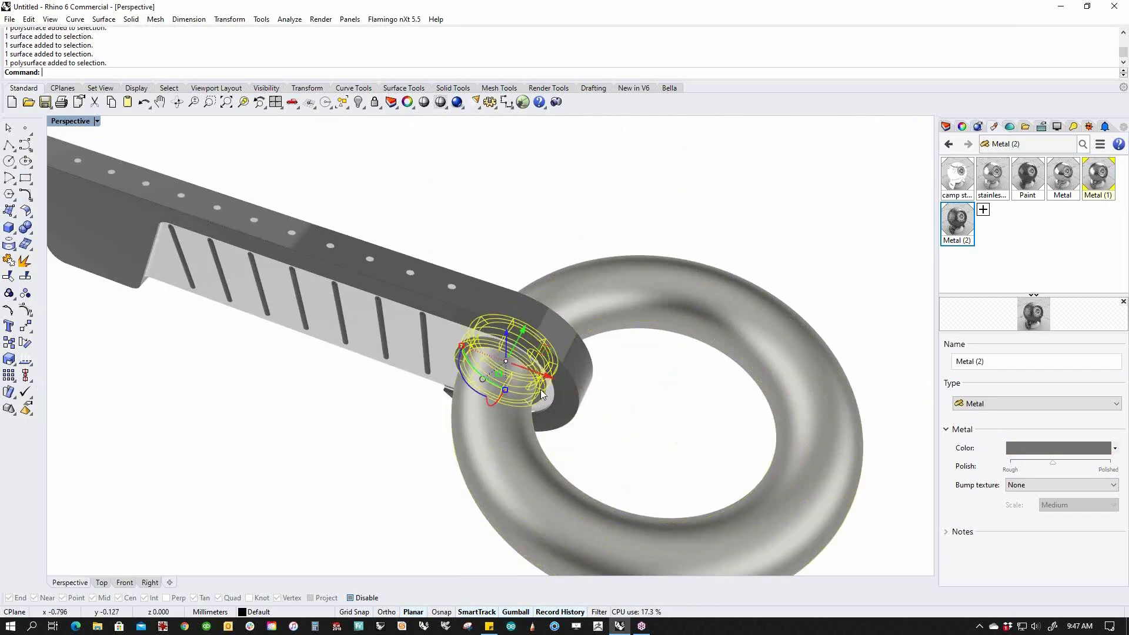
{"action": "left_click", "coordinate": [383, 428]}
{"action": "right_click_drag", "start_coordinate": [390, 429], "coordinate": [572, 391]}
{"action": "scroll", "coordinate": [631, 265], "scroll_direction": "up", "scroll_amount": 11}
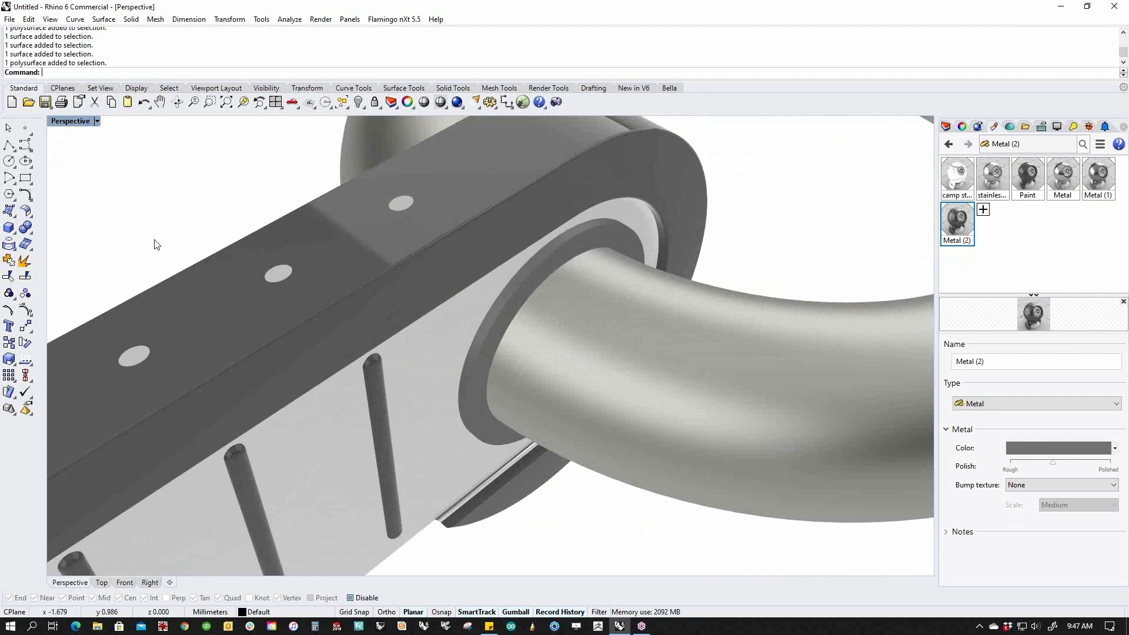
Fillet the gasket's inner and outer rim edges on both sides with 0.025 radius.
{"action": "left_click", "coordinate": [33, 235]}
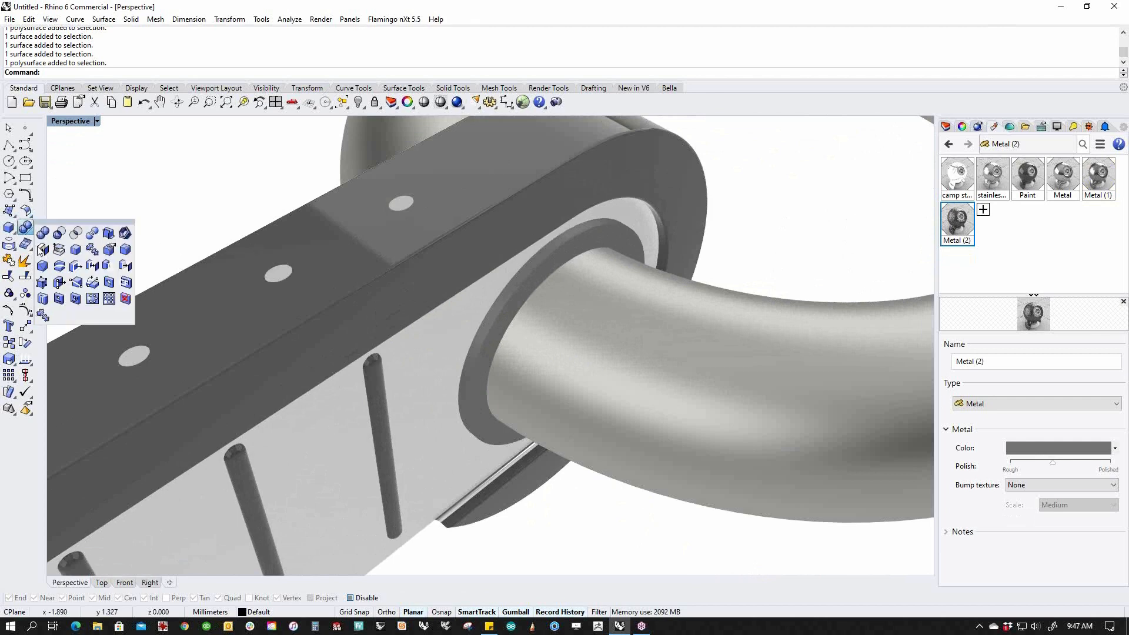
{"action": "left_click", "coordinate": [125, 249]}
{"action": "left_click", "coordinate": [548, 260]}
{"action": "right_click_drag", "start_coordinate": [548, 260], "coordinate": [483, 332]}
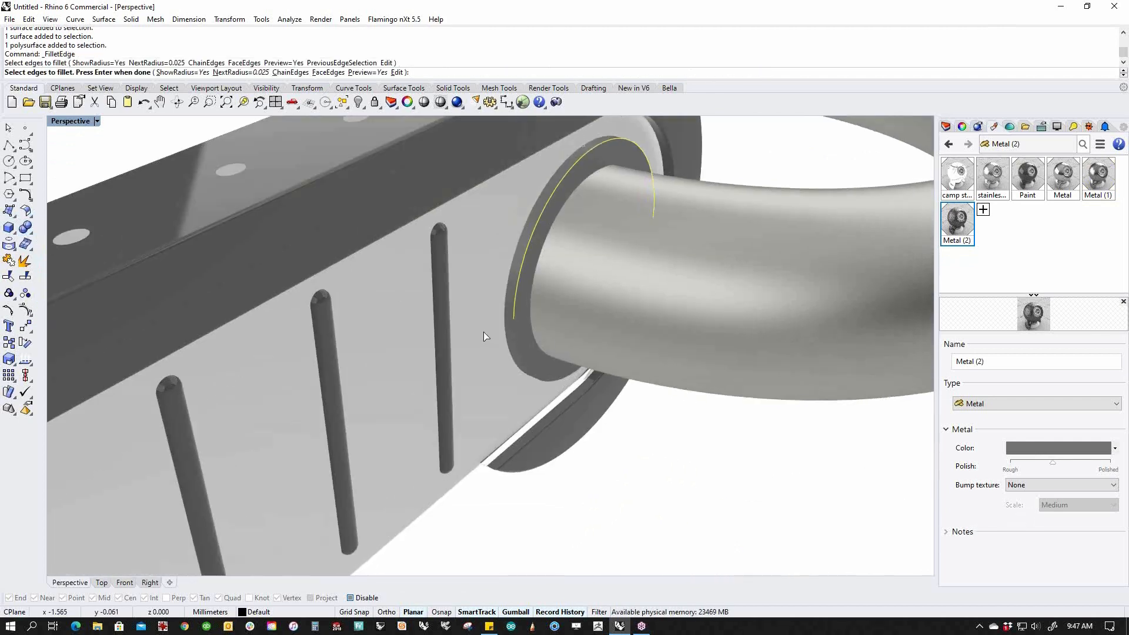
{"action": "left_click", "coordinate": [517, 345]}
{"action": "right_click_drag", "start_coordinate": [302, 252], "coordinate": [547, 278]}
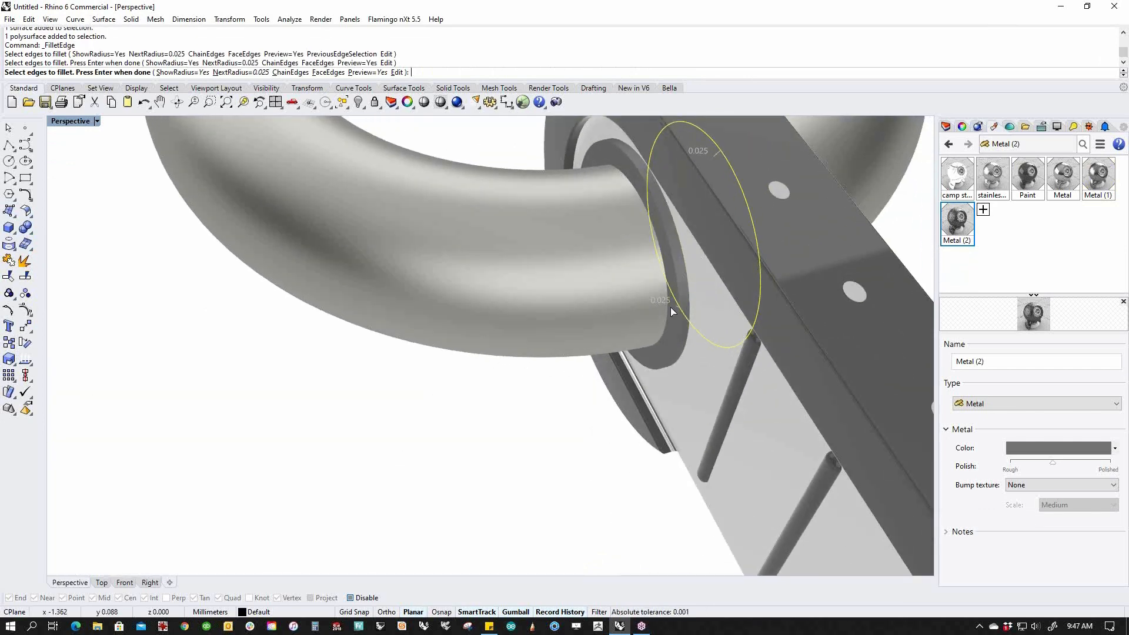
{"action": "left_click", "coordinate": [675, 277]}
{"action": "left_click", "coordinate": [674, 352]}
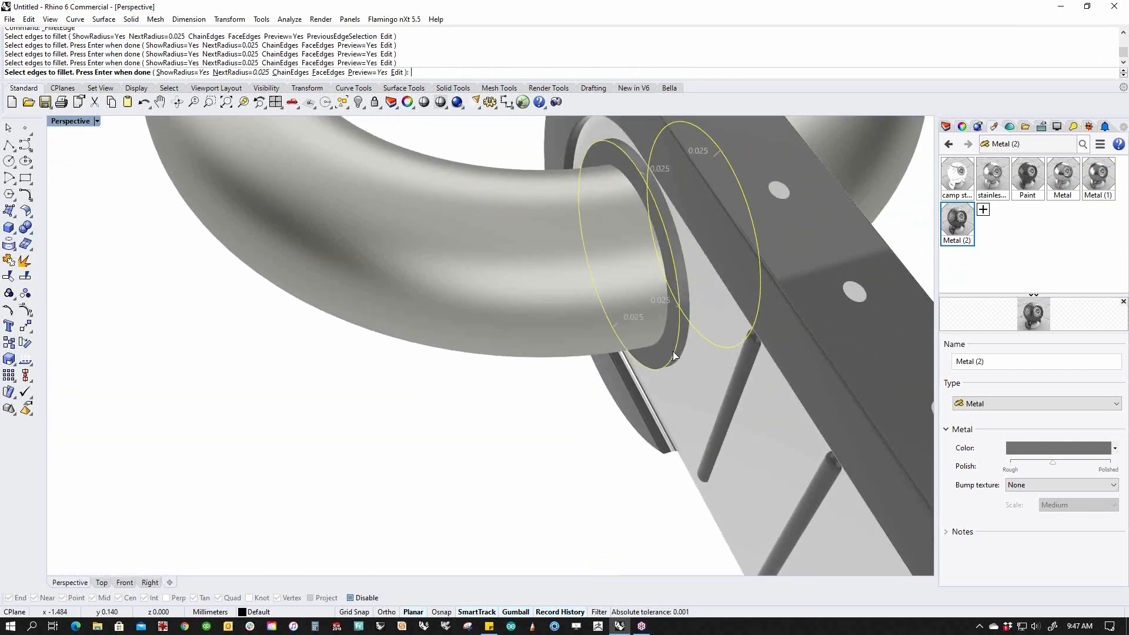
{"action": "key", "text": "Return"}
{"action": "key", "text": "Return"}
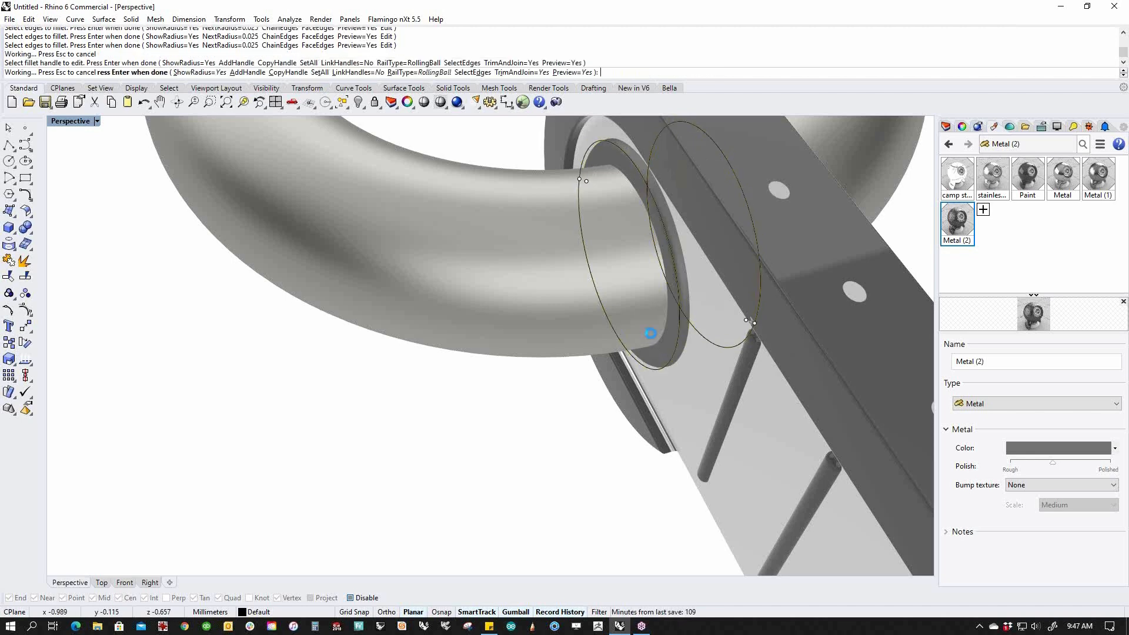
Raise the Metal (2) polish slightly so the gasket looks shinier.
{"action": "scroll", "coordinate": [652, 318], "scroll_direction": "down", "scroll_amount": 5}
{"action": "right_click_drag", "start_coordinate": [652, 324], "coordinate": [490, 299]}
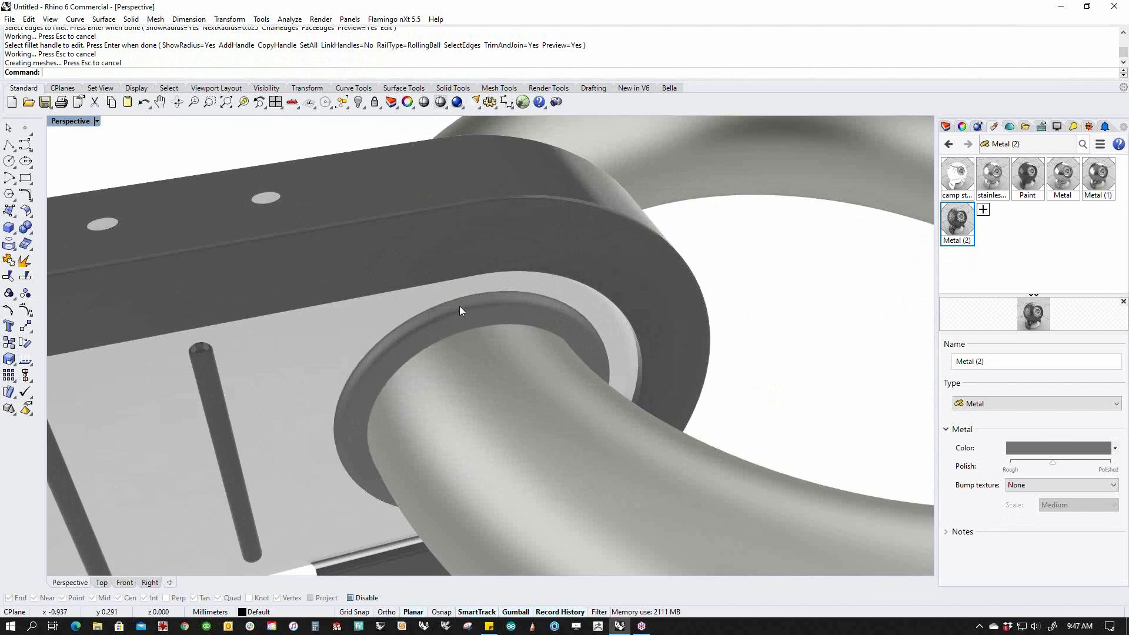
{"action": "left_click_drag", "start_coordinate": [1055, 468], "coordinate": [1075, 468]}
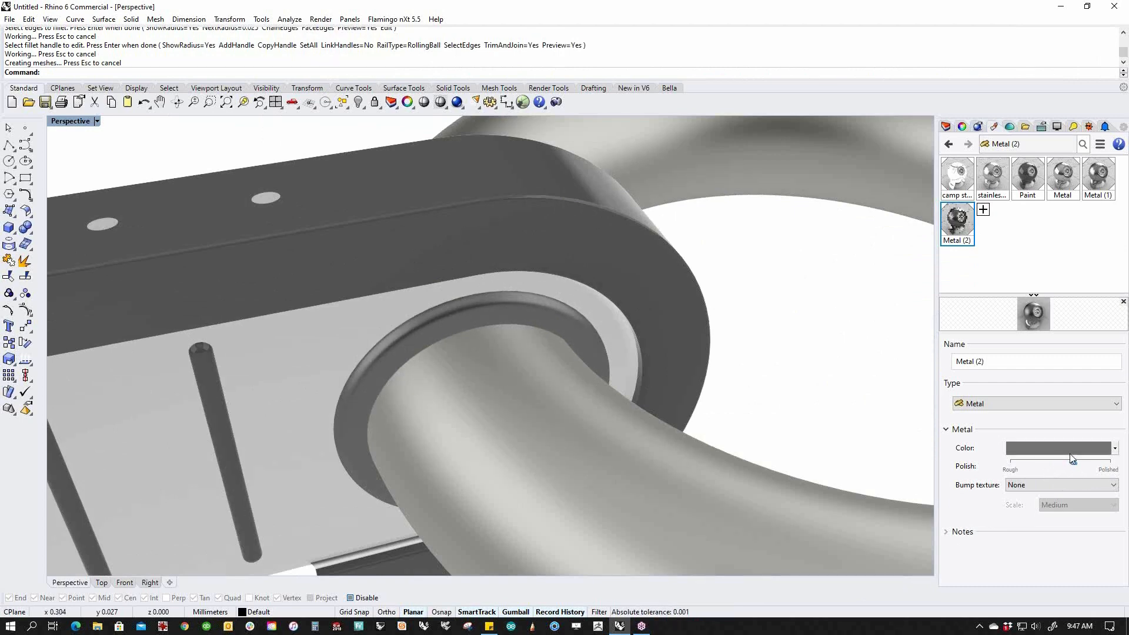
{"action": "left_click", "coordinate": [1058, 450]}
{"action": "left_click_drag", "start_coordinate": [270, 260], "coordinate": [266, 262]}
{"action": "left_click", "coordinate": [231, 416]}
{"action": "scroll", "coordinate": [612, 337], "scroll_direction": "down", "scroll_amount": 11}
{"action": "right_click_drag", "start_coordinate": [614, 339], "coordinate": [633, 372]}
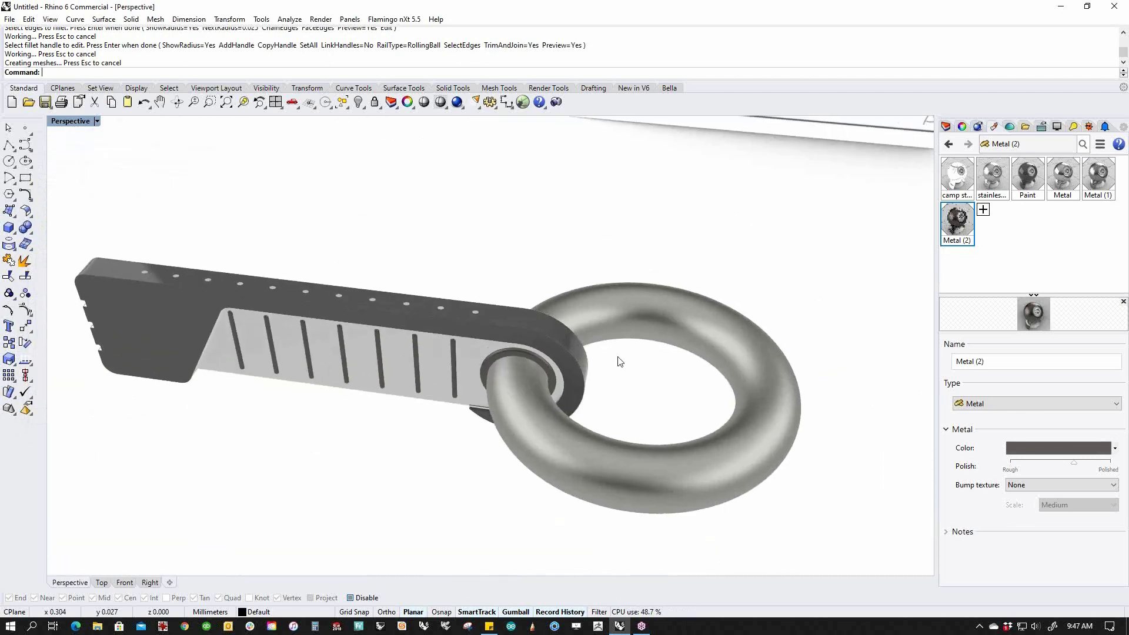
{"action": "scroll", "coordinate": [614, 359], "scroll_direction": "down", "scroll_amount": 6}
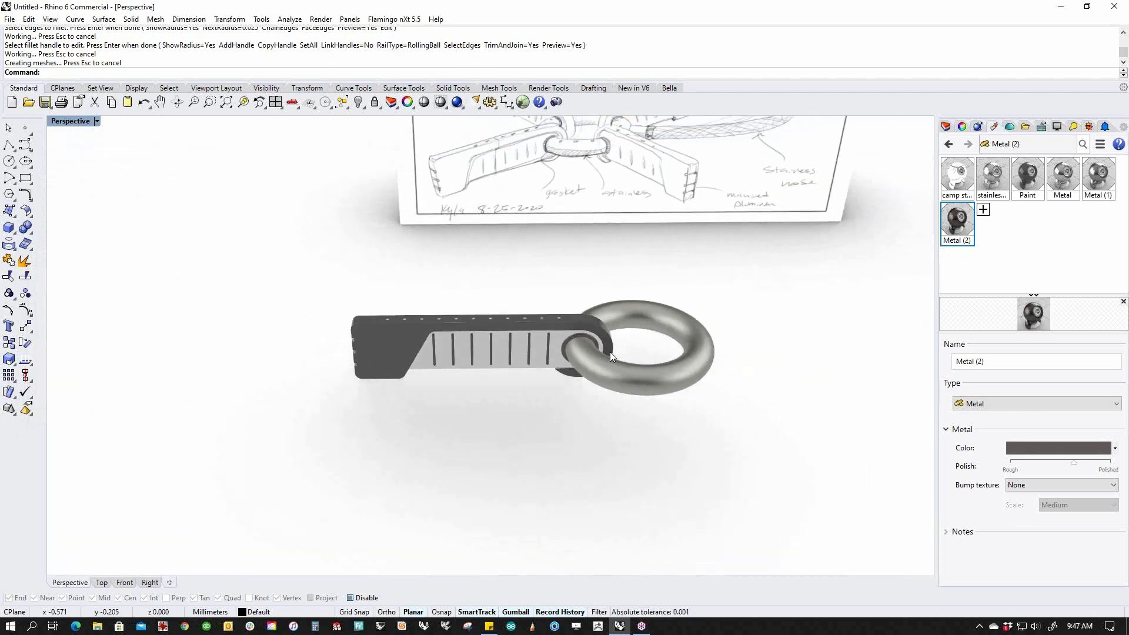
{"action": "mouse_move", "coordinate": [609, 352]}
{"action": "right_mouse_down", "text": "shift"}
{"action": "mouse_move", "coordinate": [534, 442]}
{"action": "mouse_move", "coordinate": [527, 435]}
{"action": "right_mouse_up", "text": "shift"}
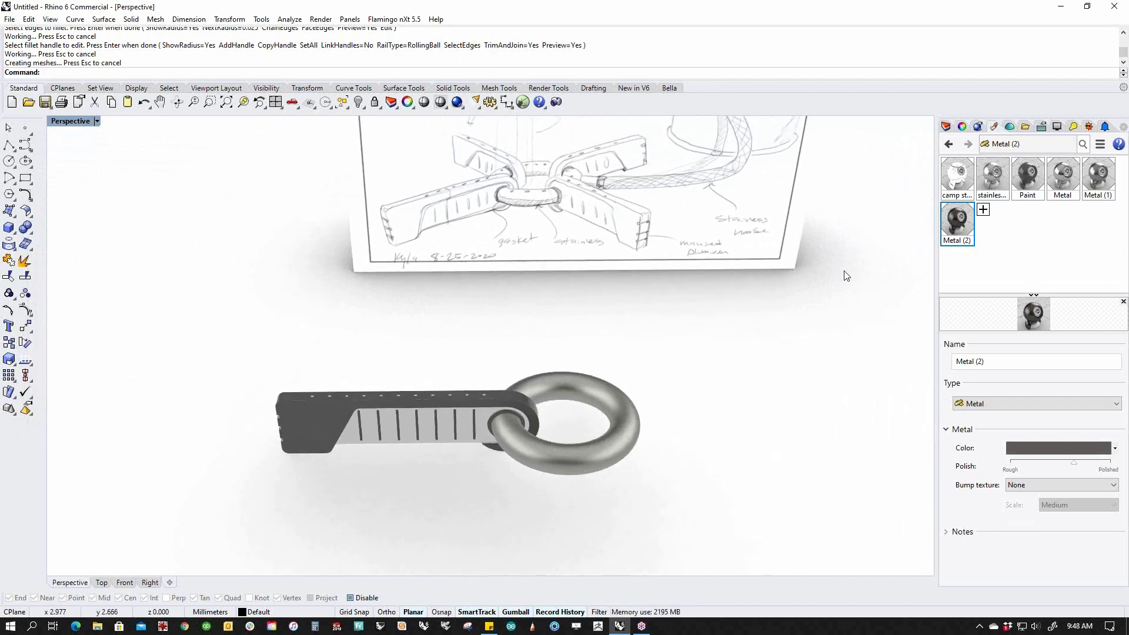
Select the arm's two polysurfaces and switch to the Top view.
{"action": "left_click", "coordinate": [948, 127]}
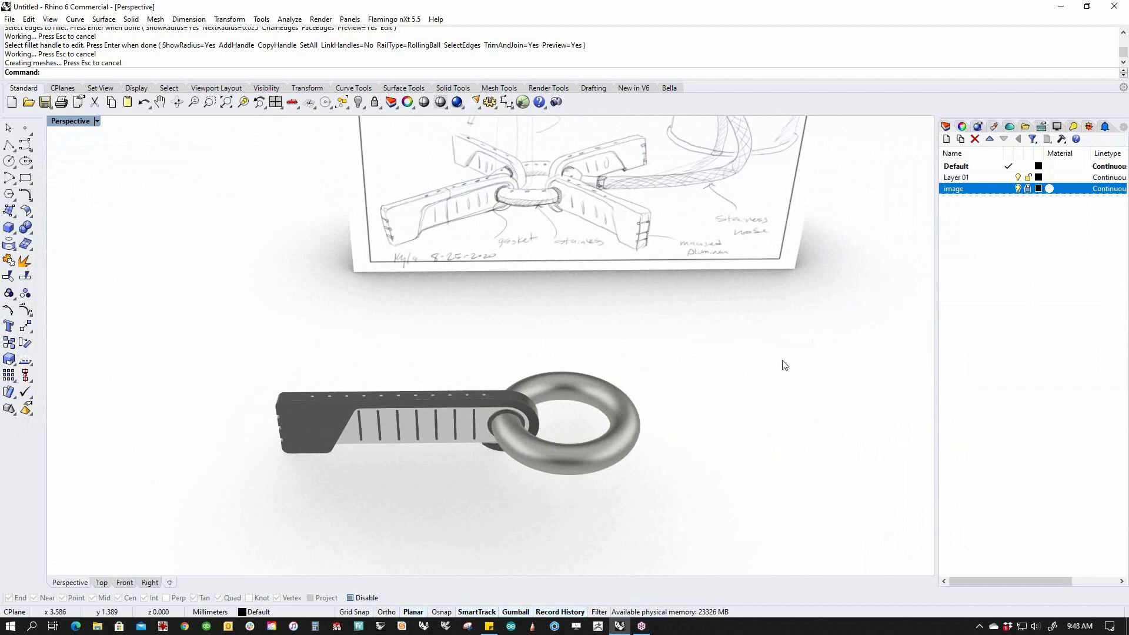
{"action": "left_click_drag", "start_coordinate": [223, 353], "coordinate": [569, 511]}
{"action": "type", "text": "Top"}
{"action": "key", "text": "Return"}
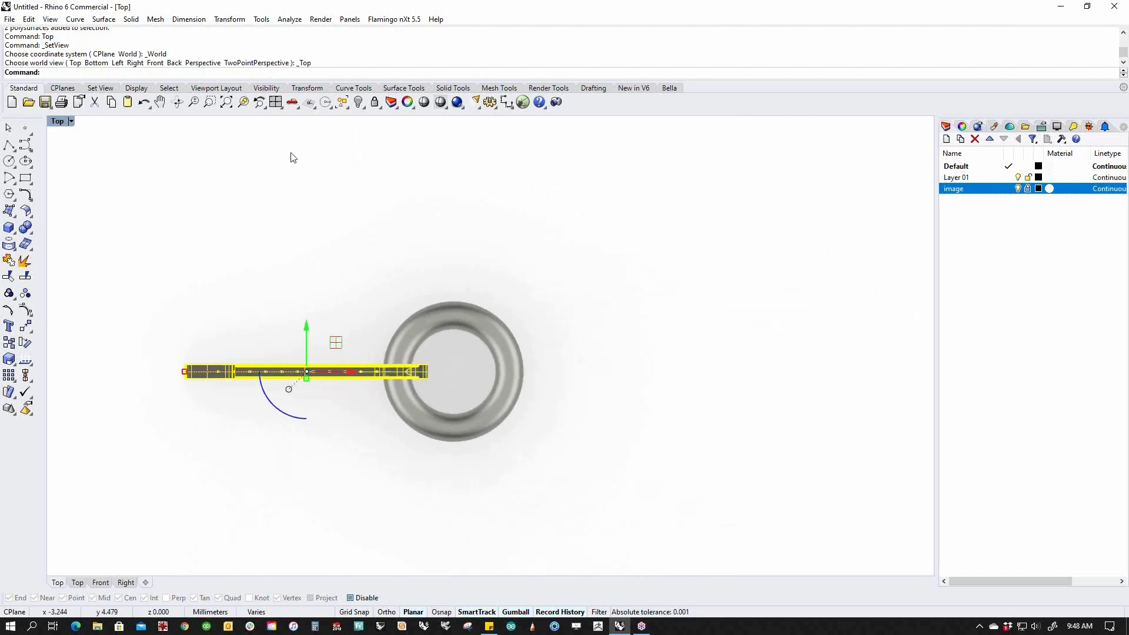
Polar-array the arm about the origin into 4 items over 360°, then return to Perspective.
{"action": "left_click", "coordinate": [229, 18]}
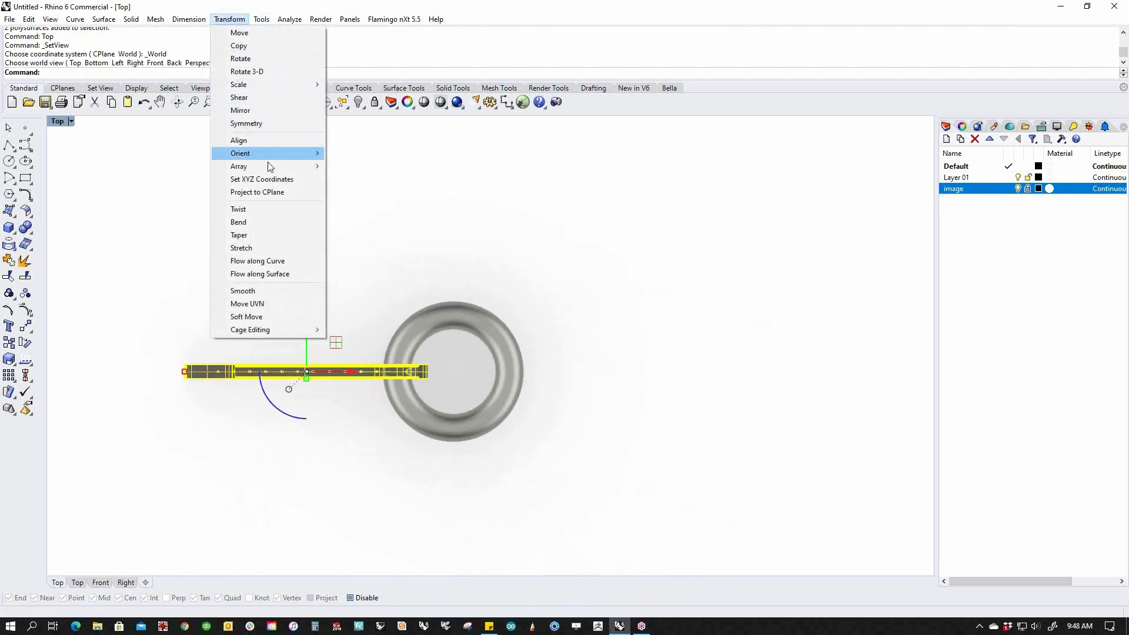
{"action": "mouse_move", "coordinate": [271, 166]}
{"action": "left_click", "coordinate": [349, 180]}
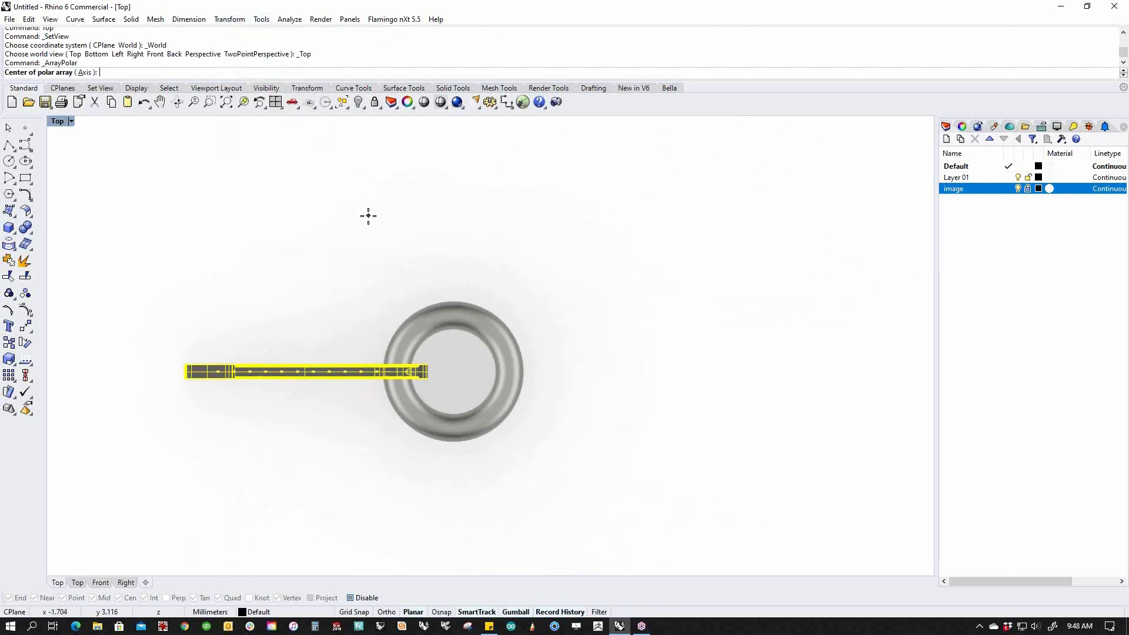
{"action": "type", "text": "0"}
{"action": "key", "text": "Return"}
{"action": "type", "text": "4"}
{"action": "key", "text": "Return"}
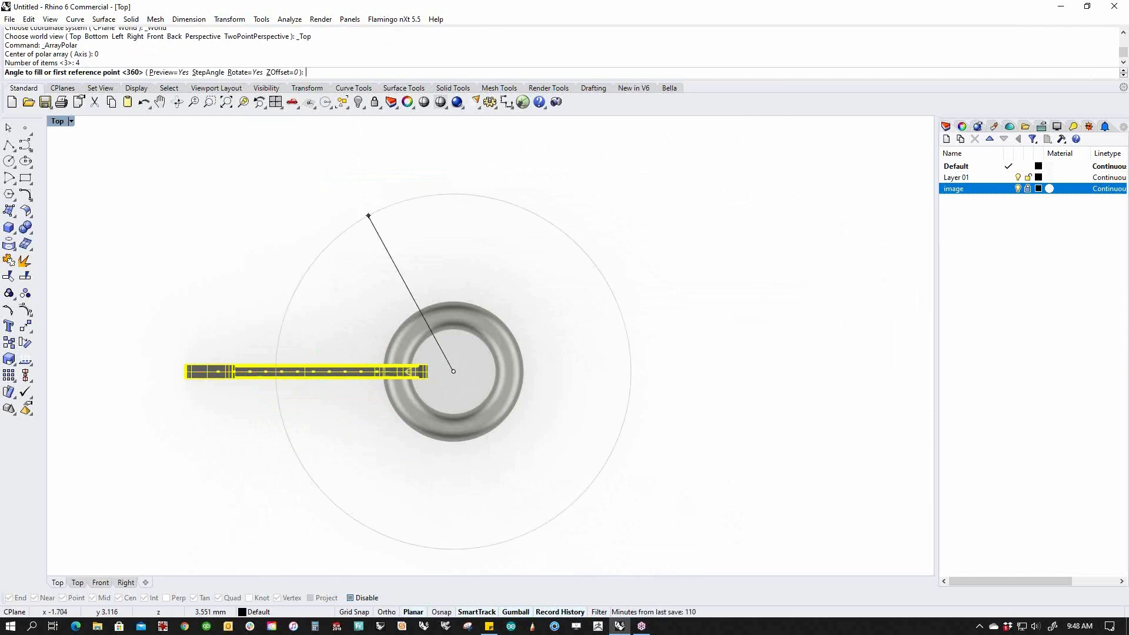
{"action": "key", "text": "Return"}
{"action": "key", "text": "Return"}
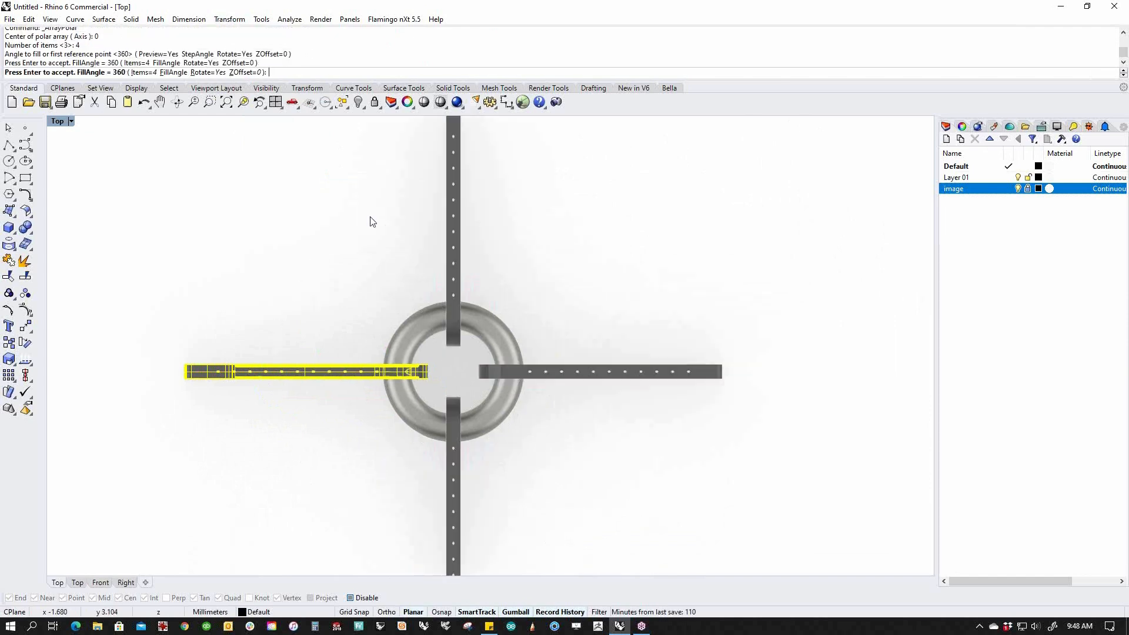
{"action": "type", "text": "p"}
{"action": "key", "text": "Return"}
{"action": "mouse_move", "coordinate": [388, 388]}
{"action": "right_mouse_down"}
{"action": "mouse_move", "coordinate": [525, 433]}
{"action": "mouse_move", "coordinate": [564, 413]}
{"action": "mouse_move", "coordinate": [485, 344]}
{"action": "right_mouse_up"}
{"action": "left_click", "coordinate": [524, 433]}
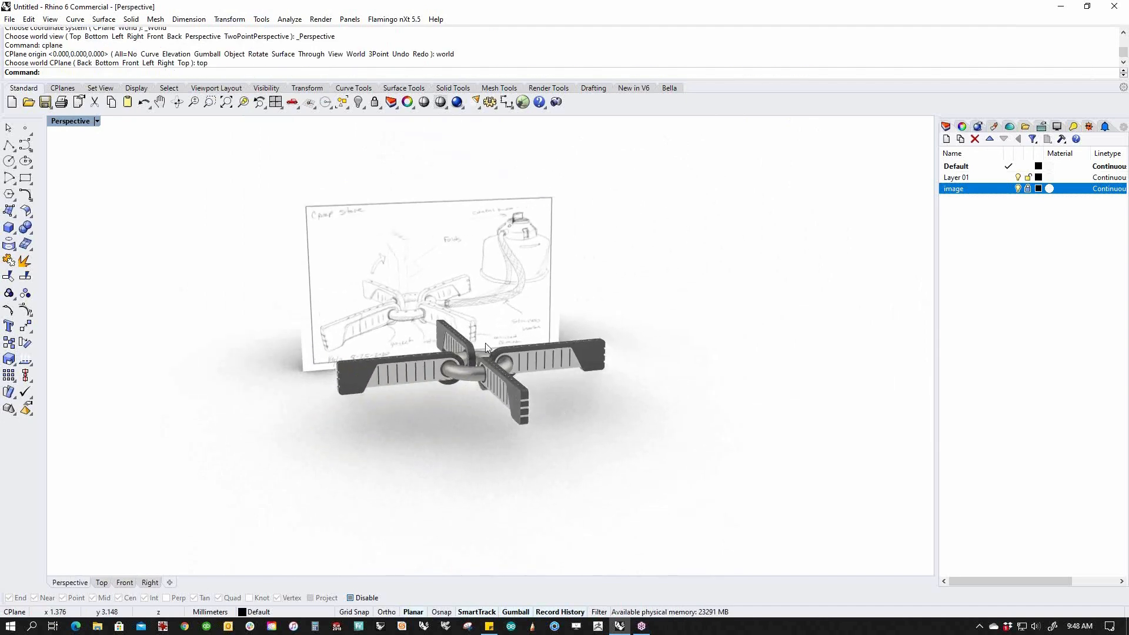
Orbit over the four arms, then switch to Top view and zoom in on the ring.
{"action": "scroll", "coordinate": [535, 369], "scroll_direction": "up", "scroll_amount": 5}
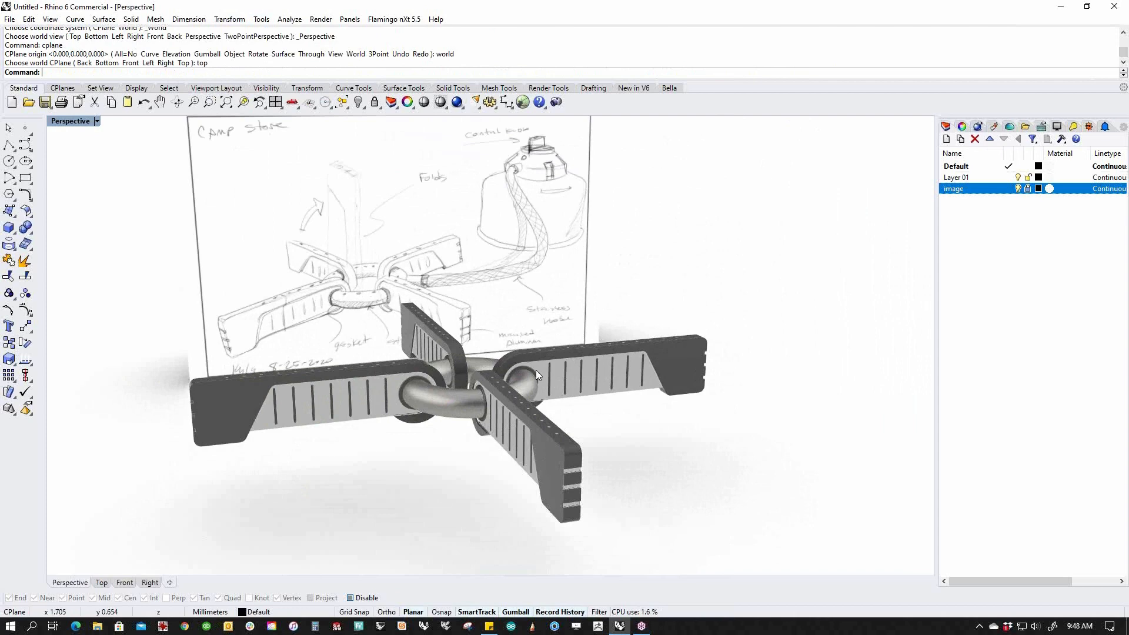
{"action": "mouse_move", "coordinate": [531, 380]}
{"action": "right_mouse_down"}
{"action": "mouse_move", "coordinate": [527, 447]}
{"action": "mouse_move", "coordinate": [453, 418]}
{"action": "right_mouse_up"}
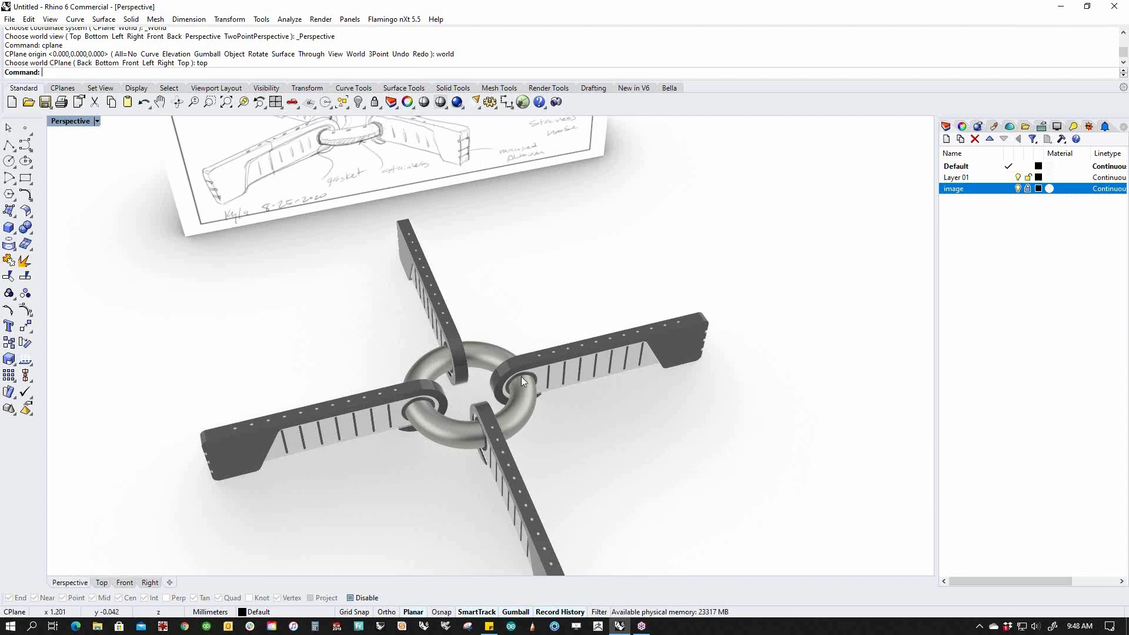
{"action": "type", "text": "Top"}
{"action": "key", "text": "Return"}
{"action": "scroll", "coordinate": [475, 425], "scroll_direction": "up", "scroll_amount": 4}
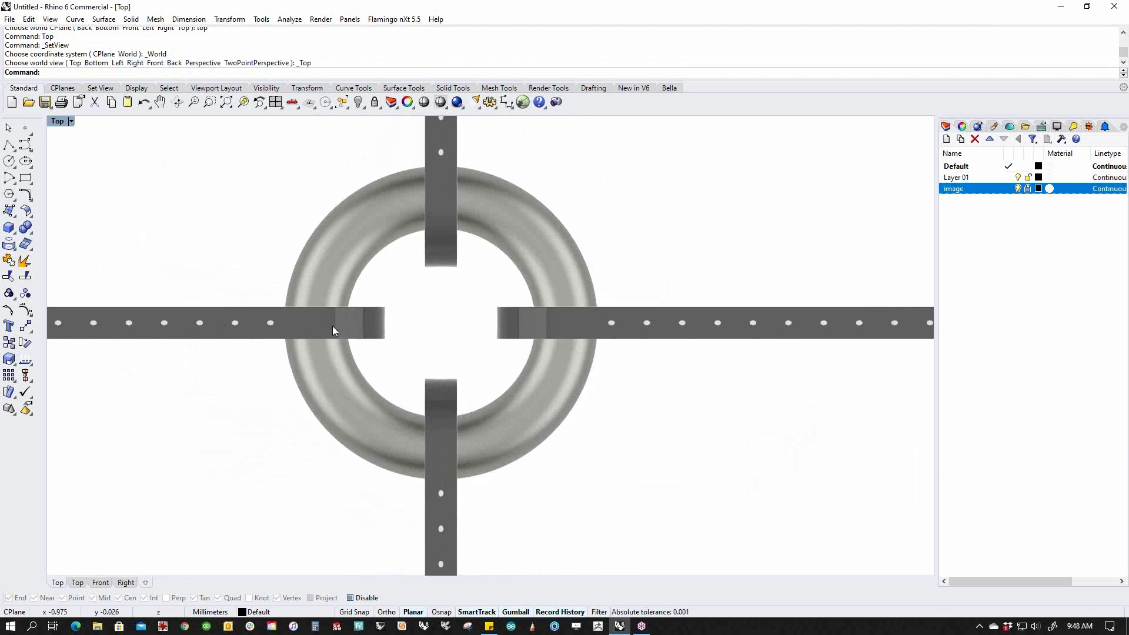
Draw a small default-size circle on the ring and switch the viewport to wireframe.
{"action": "left_click", "coordinate": [9, 160]}
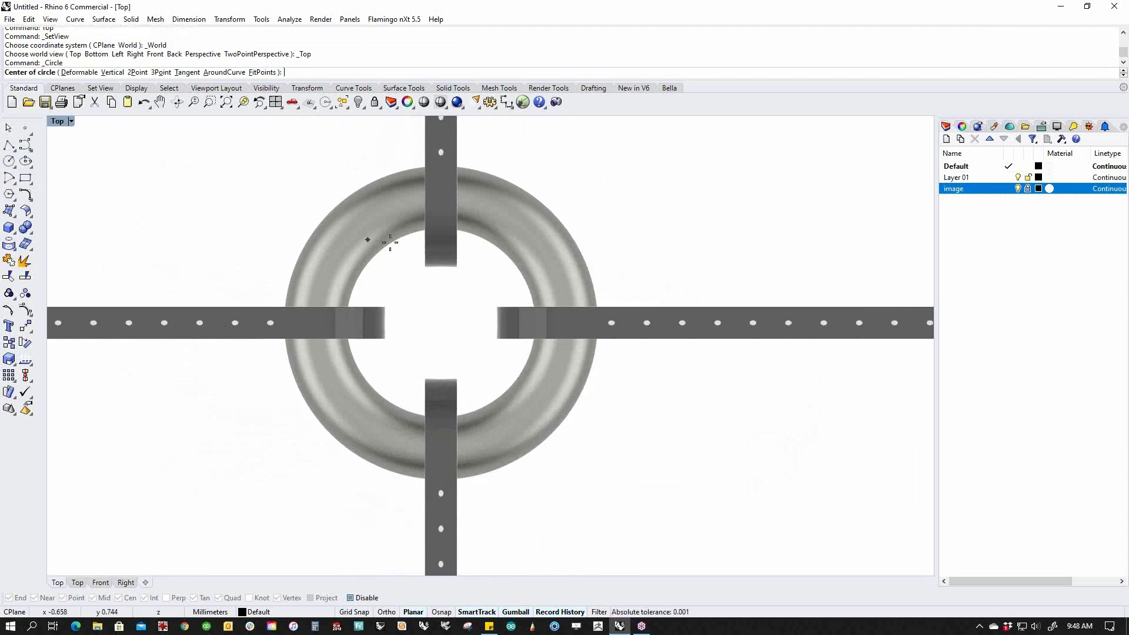
{"action": "left_click", "coordinate": [399, 203]}
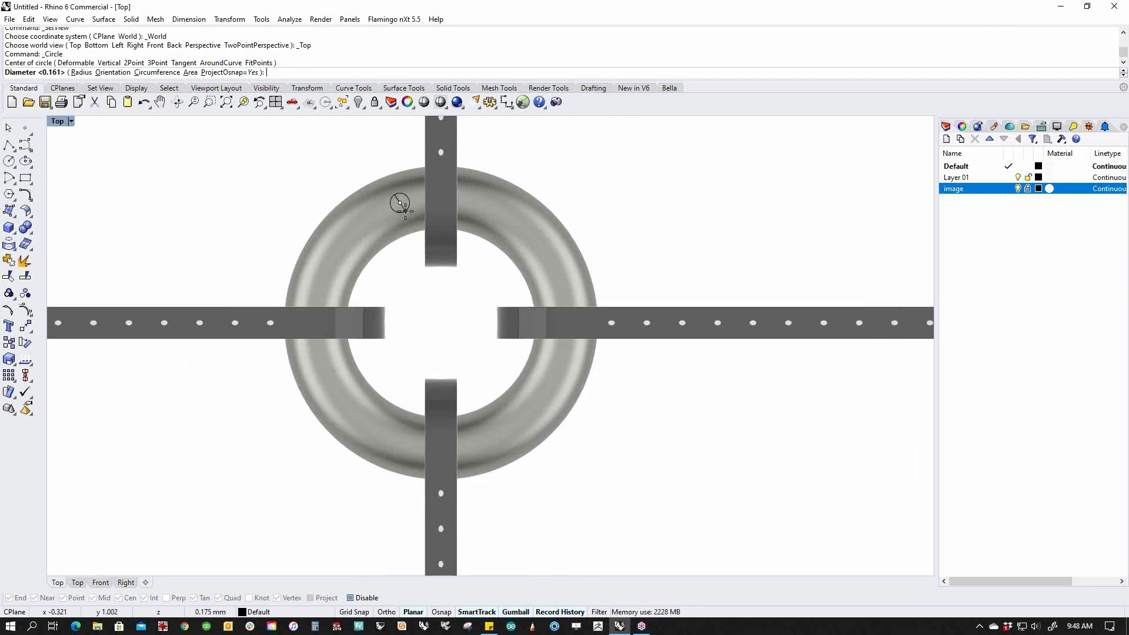
{"action": "key", "text": "Return"}
{"action": "left_click_drag", "start_coordinate": [401, 216], "coordinate": [317, 159]}
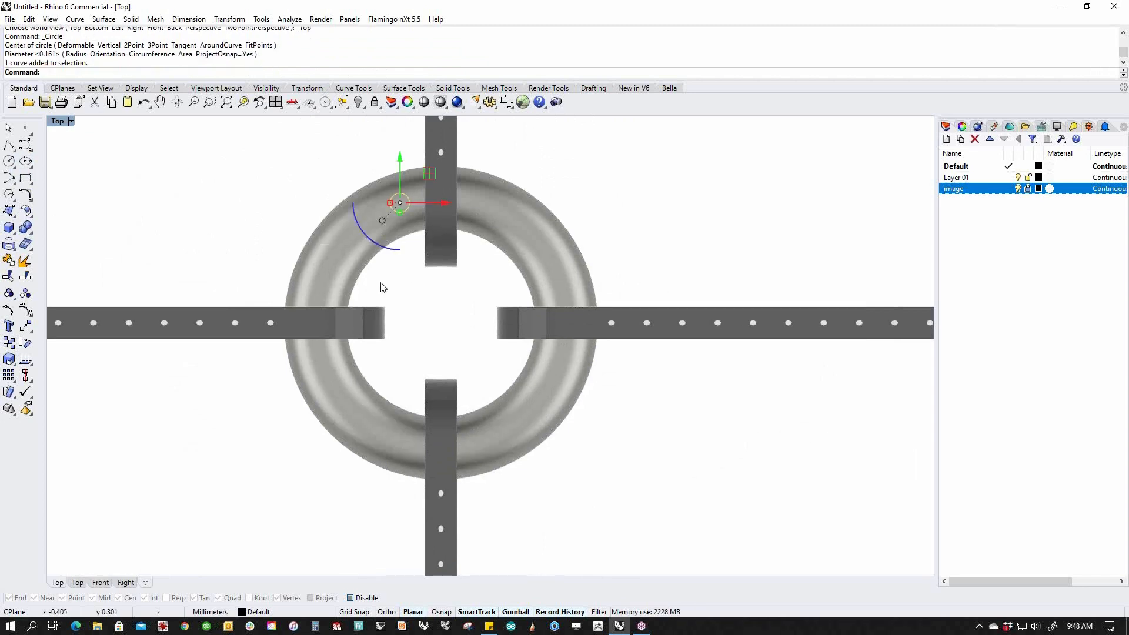
{"action": "left_click", "coordinate": [71, 121]}
{"action": "left_click", "coordinate": [87, 151]}
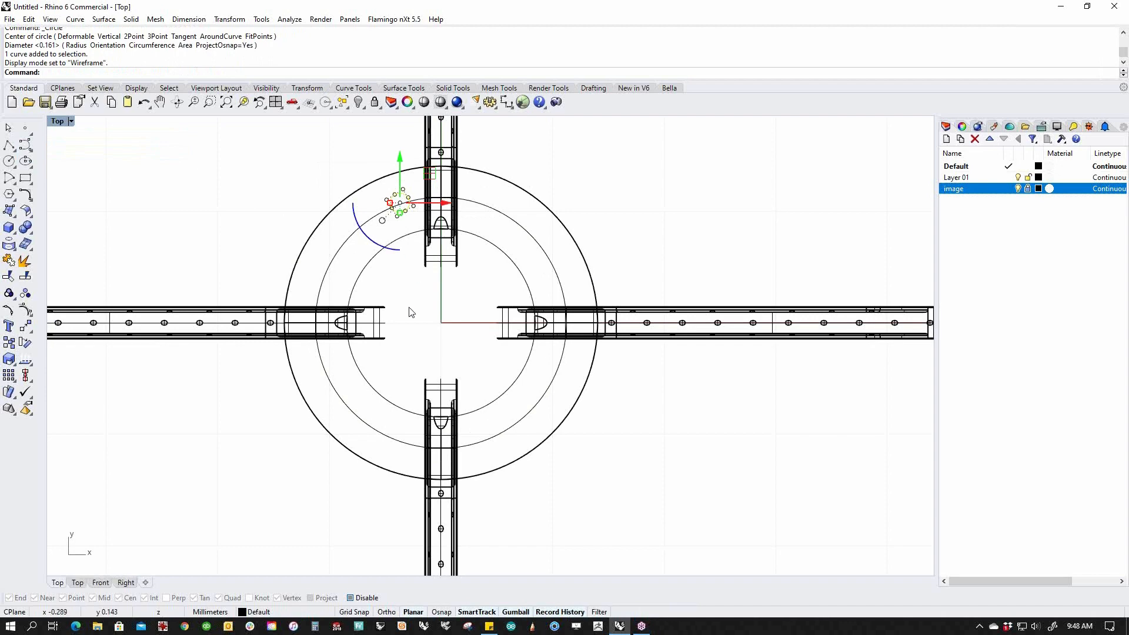
{"action": "right_click_drag", "start_coordinate": [411, 313], "coordinate": [427, 353]}
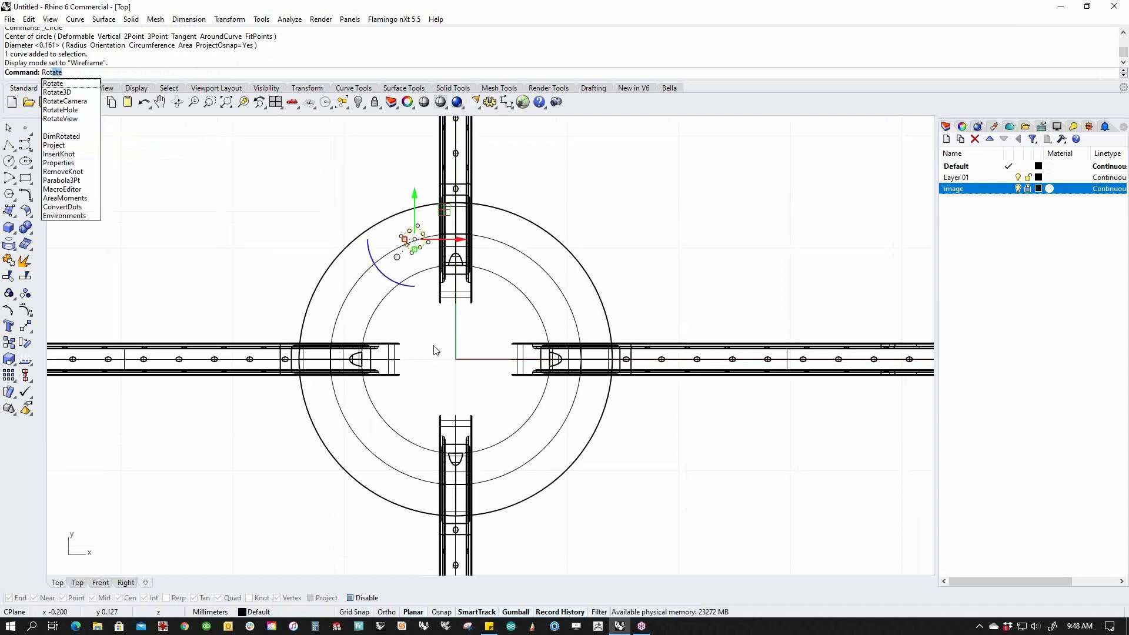
Rotate-copy the circle about the origin to place two more circles along the ring.
{"action": "key", "text": "Return"}
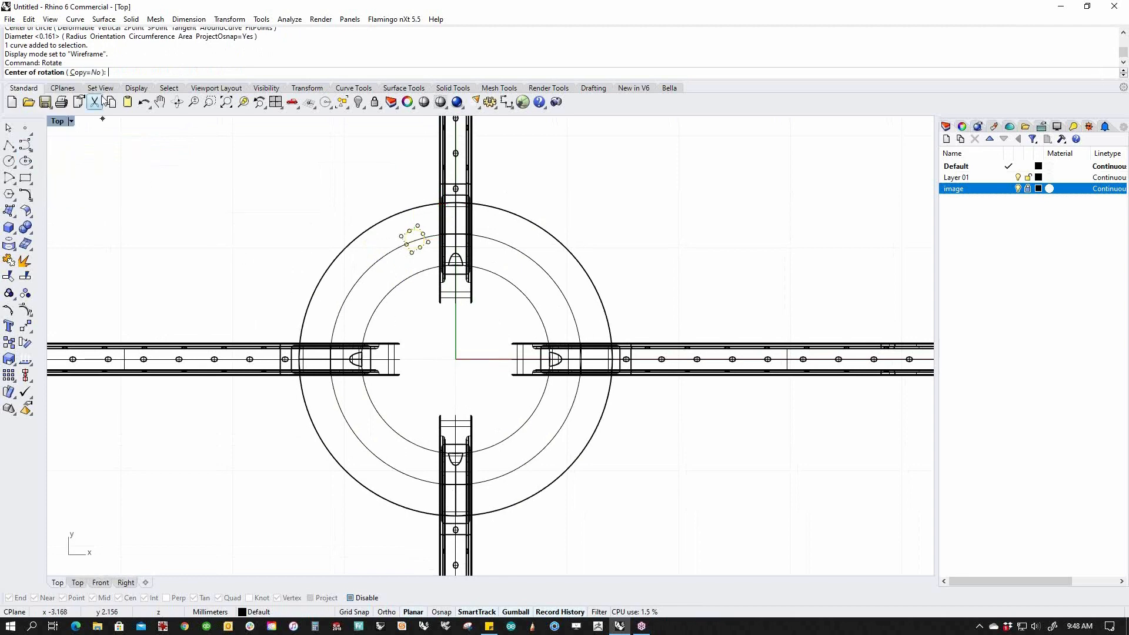
{"action": "left_click", "coordinate": [85, 73]}
{"action": "type", "text": "0"}
{"action": "key", "text": "Return"}
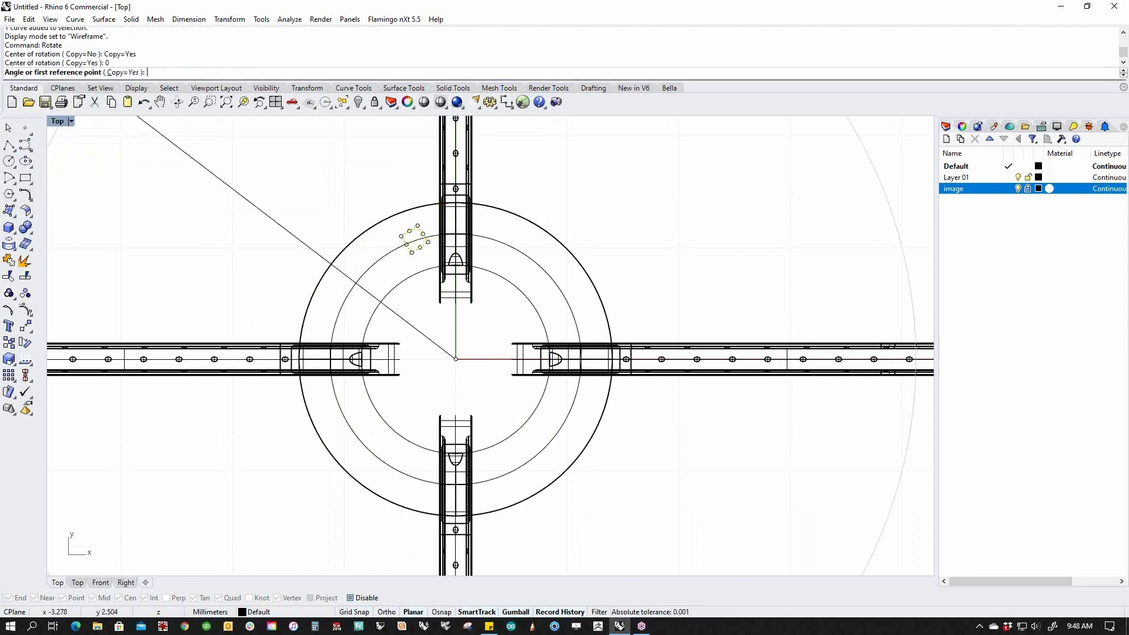
{"action": "left_click", "coordinate": [397, 187]}
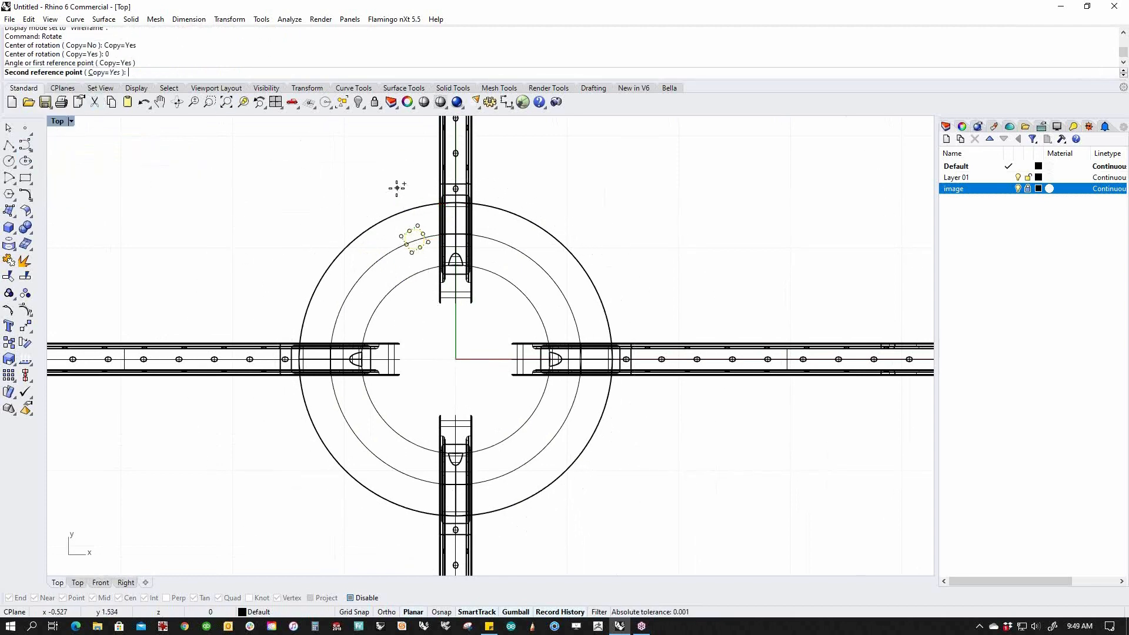
{"action": "left_click", "coordinate": [330, 240]}
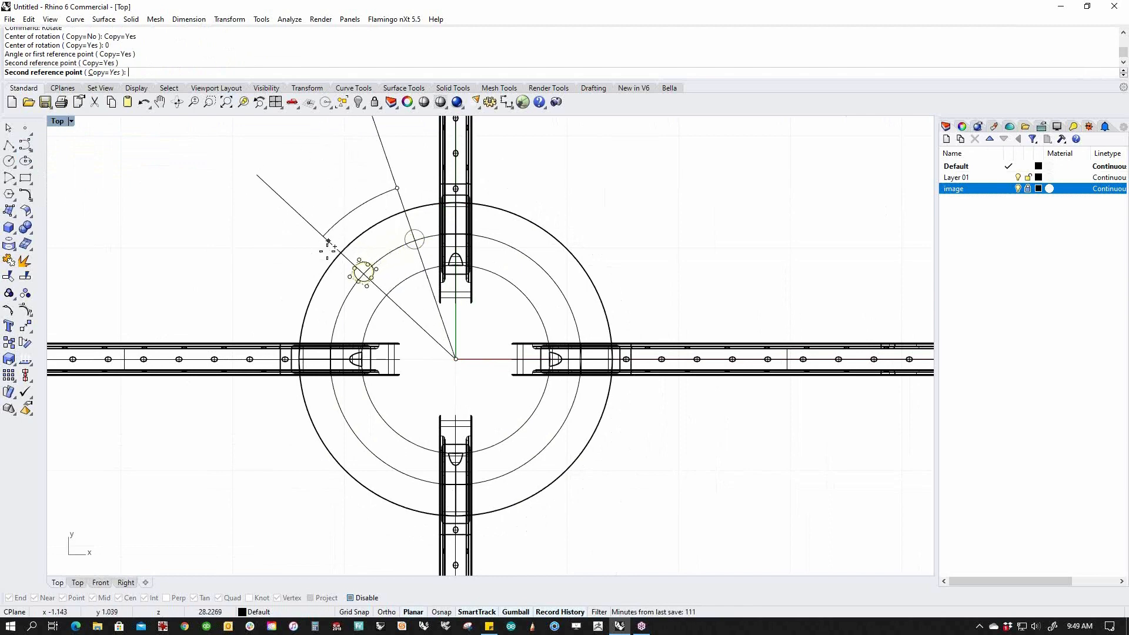
{"action": "left_click", "coordinate": [307, 305]}
{"action": "key", "text": "Return"}
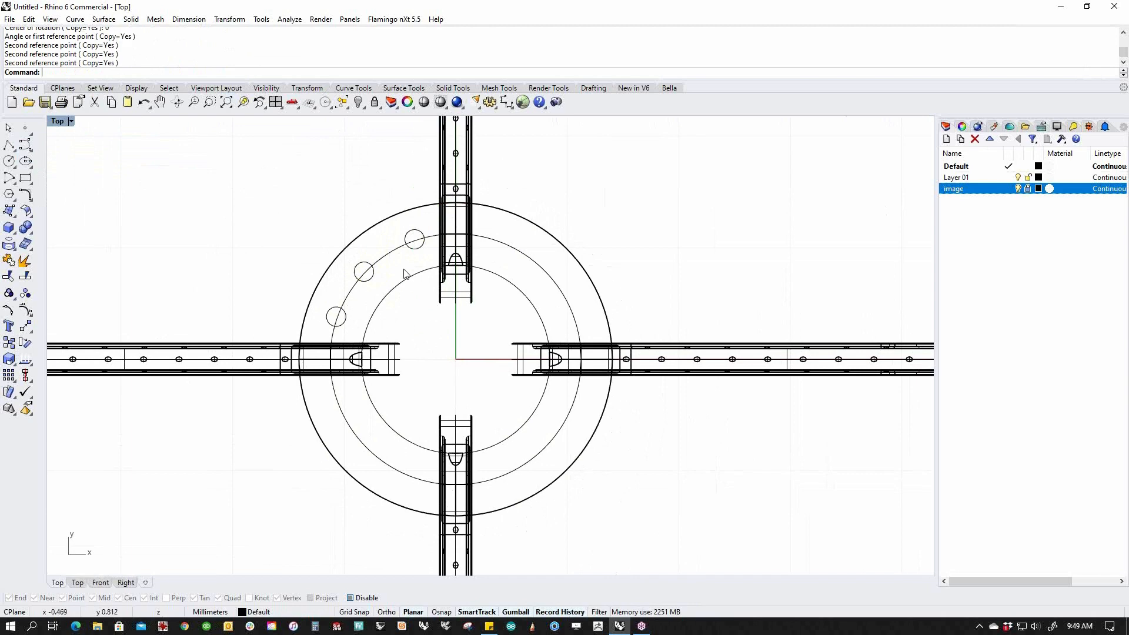
Shrink the top small circle slightly.
{"action": "scroll", "coordinate": [420, 253], "scroll_direction": "up", "scroll_amount": 6}
{"action": "left_click", "coordinate": [415, 244]}
{"action": "left_click_drag", "start_coordinate": [392, 228], "coordinate": [402, 230], "text": "shift"}
{"action": "left_click", "coordinate": [435, 347]}
{"action": "scroll", "coordinate": [371, 309], "scroll_direction": "down", "scroll_amount": 4}
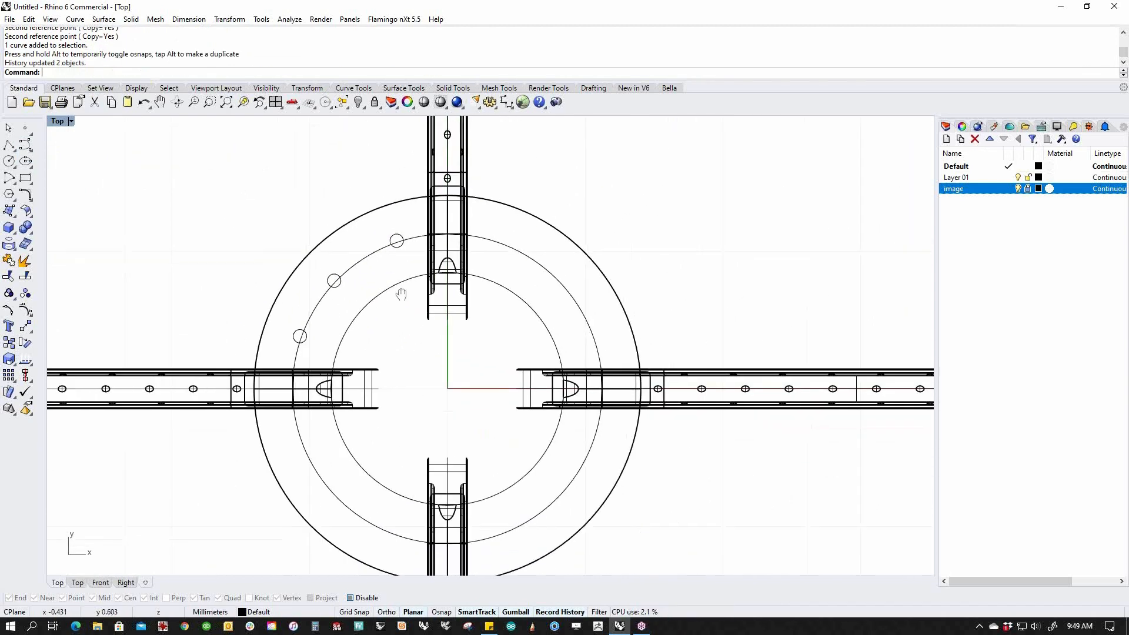
Extrude the three circles upward into short cylinders in the Perspective view.
{"action": "left_click_drag", "start_coordinate": [234, 154], "coordinate": [464, 307]}
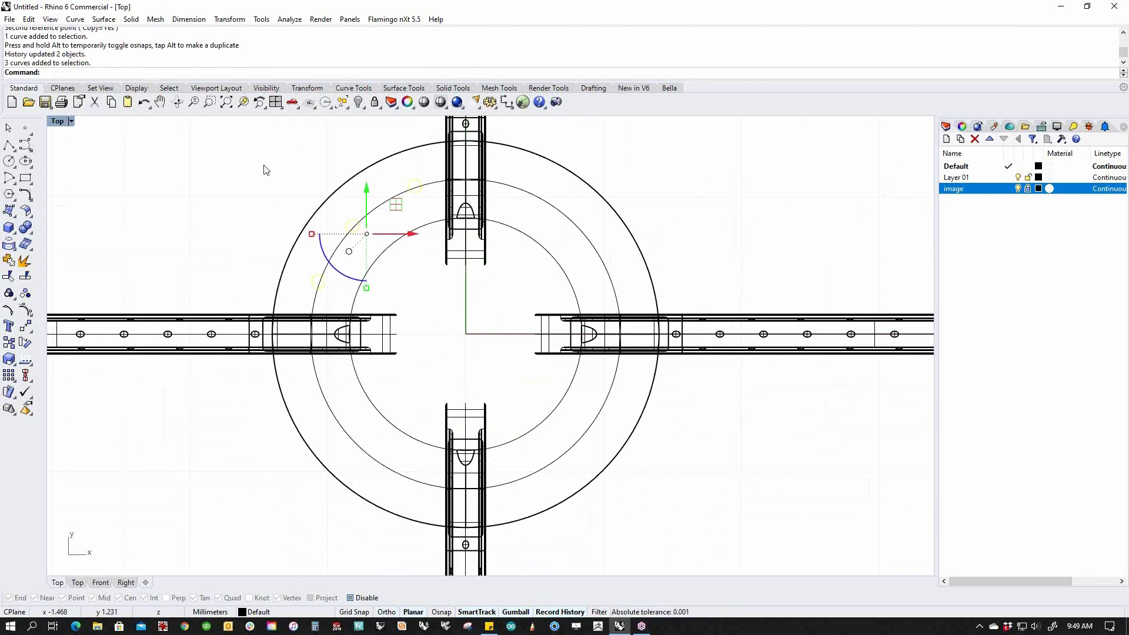
{"action": "type", "text": "p"}
{"action": "key", "text": "Return"}
{"action": "scroll", "coordinate": [552, 339], "scroll_direction": "up", "scroll_amount": 8}
{"action": "right_click_drag", "start_coordinate": [194, 336], "coordinate": [428, 370]}
{"action": "right_click_drag", "start_coordinate": [419, 505], "coordinate": [440, 486]}
{"action": "scroll", "coordinate": [542, 482], "scroll_direction": "up", "scroll_amount": 6}
{"action": "scroll", "coordinate": [542, 482], "scroll_direction": "up", "scroll_amount": 2}
{"action": "right_click_drag", "start_coordinate": [218, 410], "coordinate": [302, 431]}
{"action": "right_click_drag", "start_coordinate": [514, 525], "coordinate": [531, 502]}
{"action": "left_click_drag", "start_coordinate": [535, 470], "coordinate": [535, 415]}
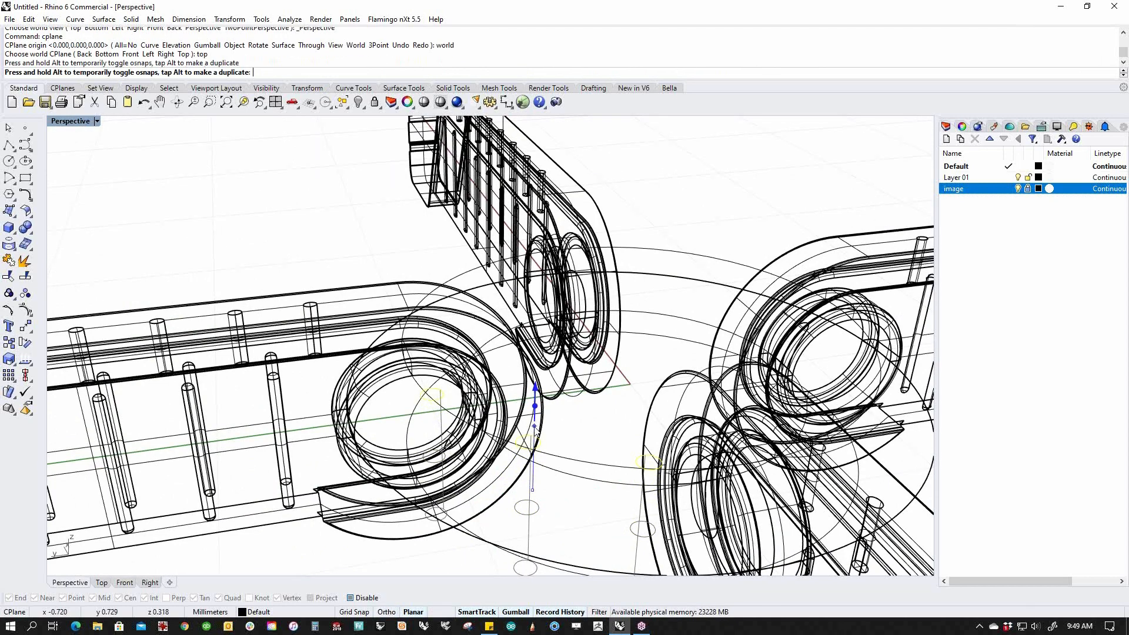
Switch the viewport to Shaded display and level the view.
{"action": "middle_click", "coordinate": [522, 378]}
{"action": "left_click", "coordinate": [523, 383]}
{"action": "scroll", "coordinate": [523, 385], "scroll_direction": "down", "scroll_amount": 5}
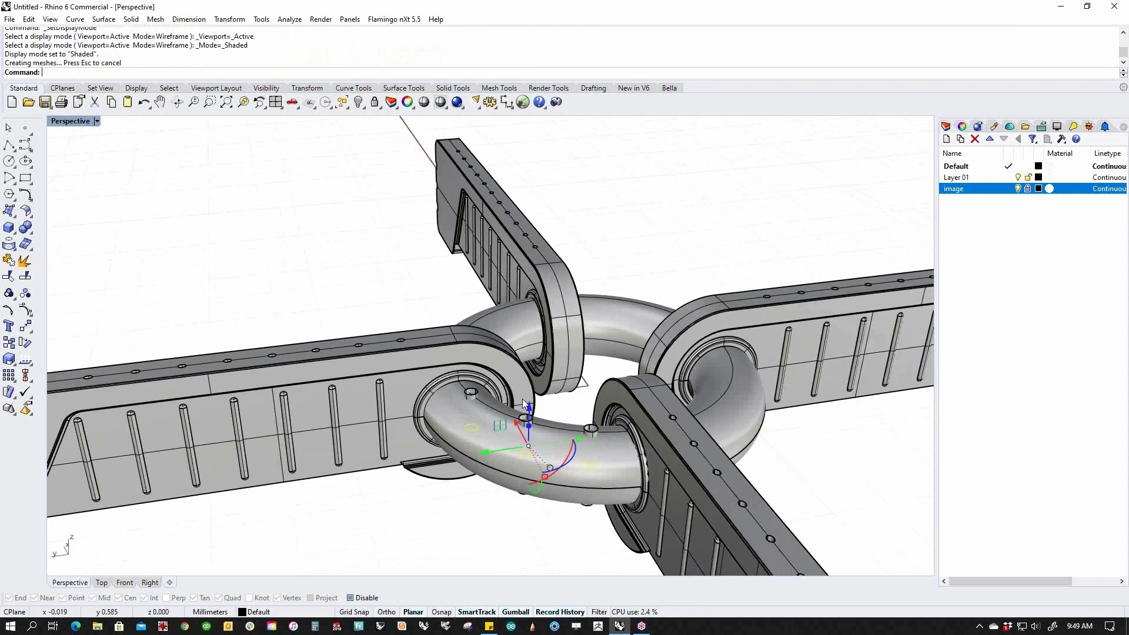
{"action": "right_click_drag", "start_coordinate": [520, 396], "coordinate": [555, 375]}
{"action": "left_click", "coordinate": [595, 469]}
{"action": "right_click_drag", "start_coordinate": [592, 448], "coordinate": [538, 381]}
Raise the three short cylinders slightly and cap their open ends.
{"action": "left_click", "coordinate": [540, 365]}
{"action": "left_click", "coordinate": [609, 366], "text": "shift"}
{"action": "left_click", "coordinate": [675, 368], "text": "shift"}
{"action": "right_click_drag", "start_coordinate": [675, 371], "coordinate": [538, 343]}
{"action": "left_click_drag", "start_coordinate": [517, 310], "coordinate": [516, 295]}
{"action": "right_click_drag", "start_coordinate": [619, 375], "coordinate": [548, 408]}
{"action": "key", "text": "Return"}
Reselect the three capped pins and switch to the Top view.
{"action": "left_click", "coordinate": [453, 203]}
{"action": "right_click_drag", "start_coordinate": [453, 203], "coordinate": [457, 249]}
{"action": "left_click", "coordinate": [422, 344]}
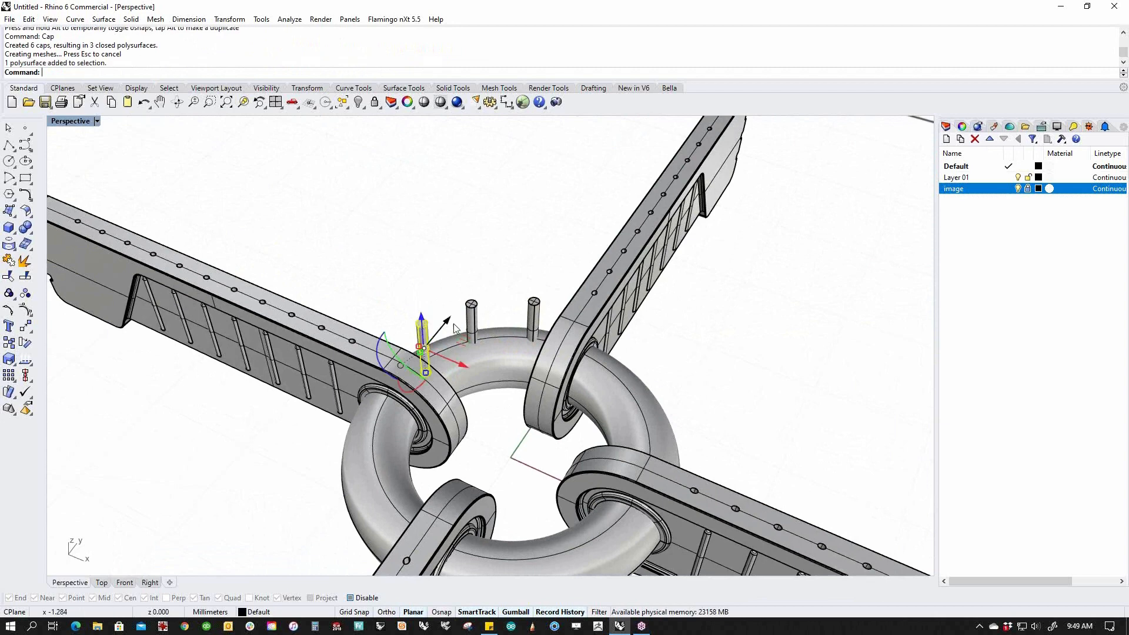
{"action": "left_click", "coordinate": [471, 326], "text": "shift"}
{"action": "left_click", "coordinate": [532, 326], "text": "shift"}
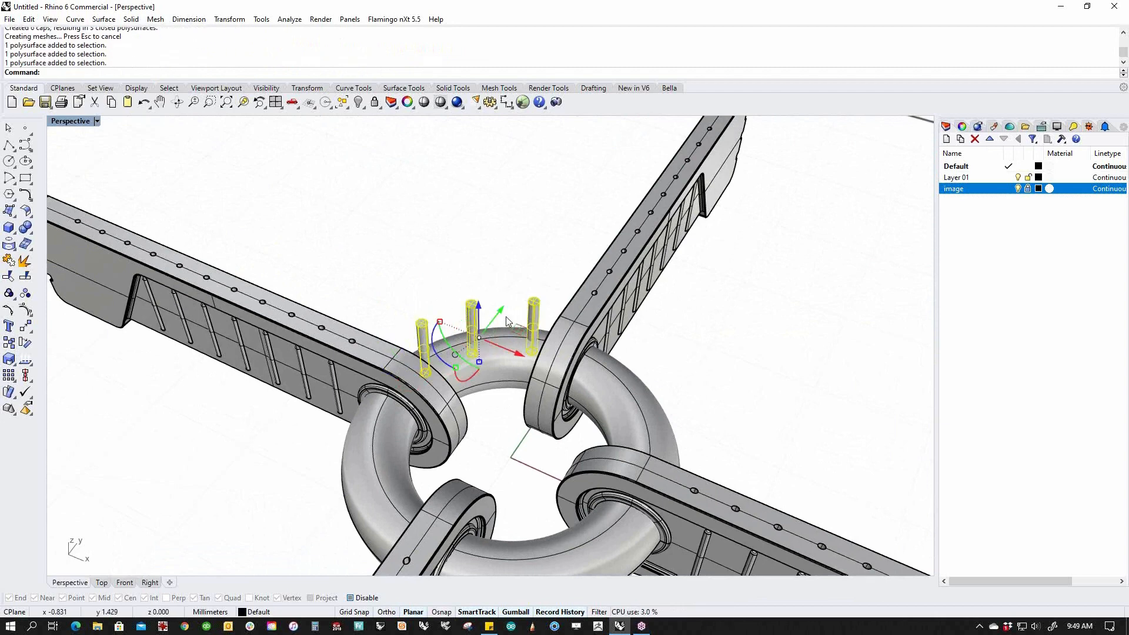
{"action": "type", "text": "Top"}
{"action": "key", "text": "Return"}
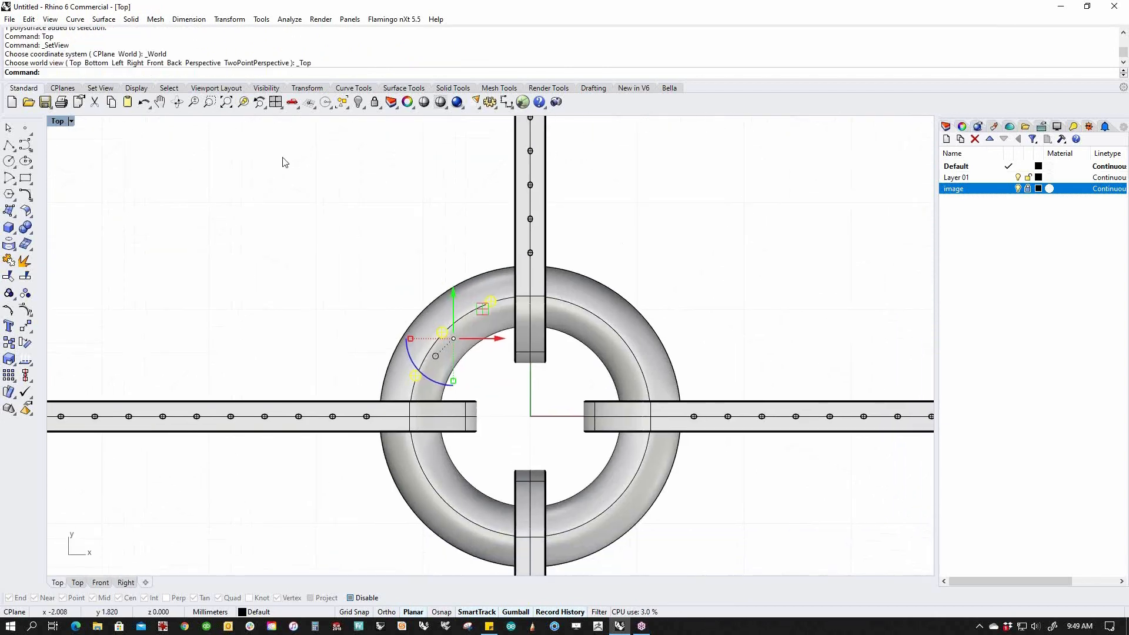
Polar-array the three selected pins 4 times over 360° around the origin (0).
{"action": "left_click", "coordinate": [231, 20]}
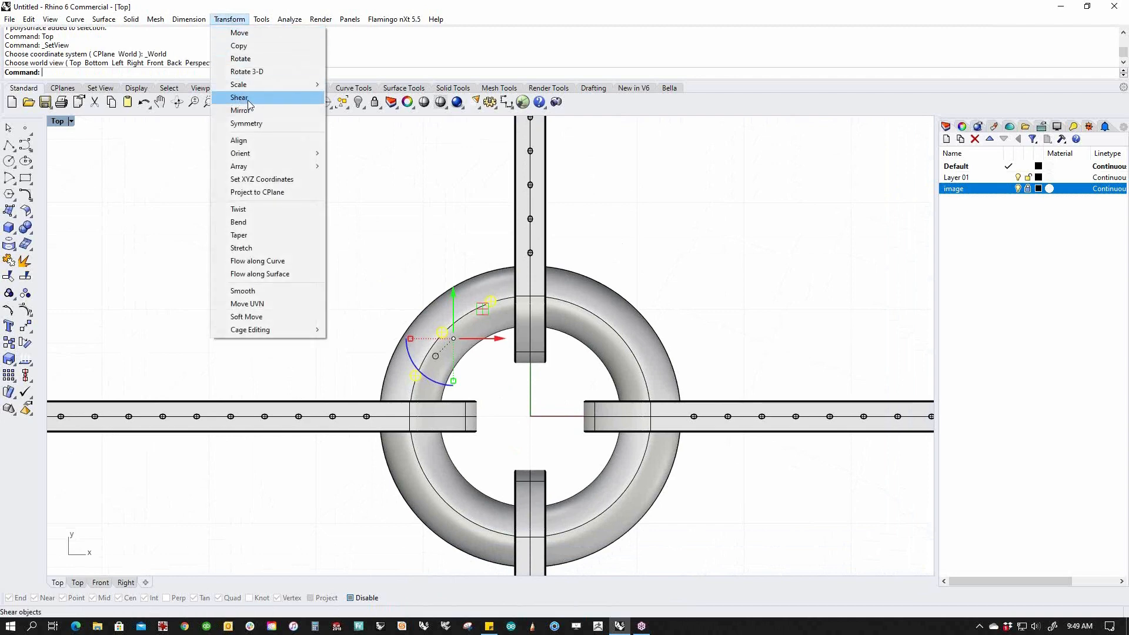
{"action": "mouse_move", "coordinate": [293, 166]}
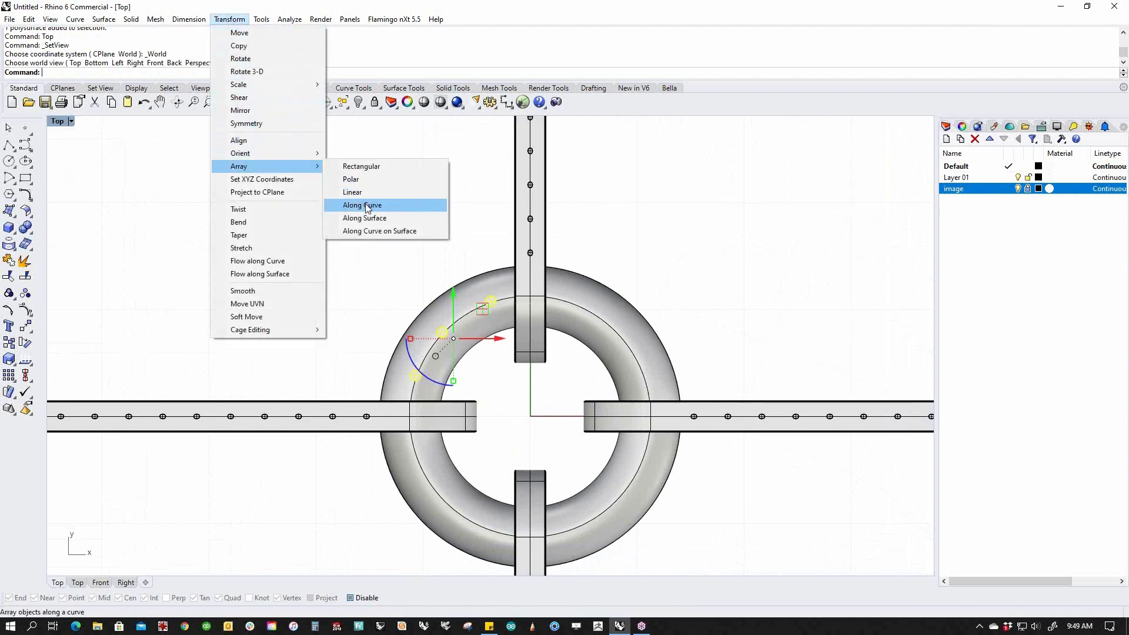
{"action": "left_click", "coordinate": [366, 179]}
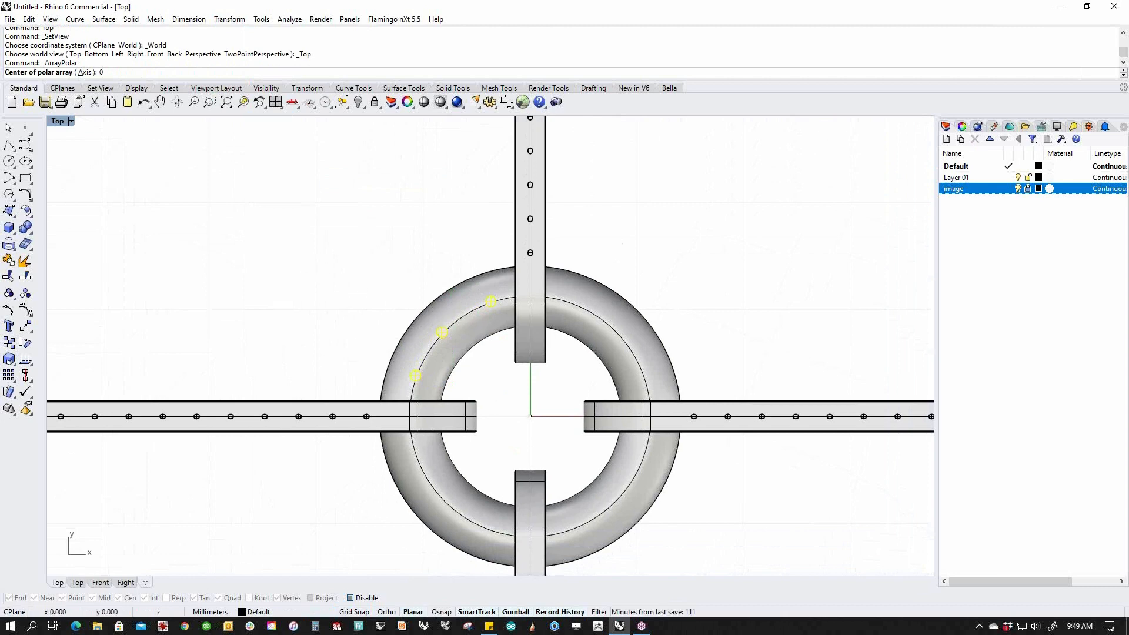
{"action": "type", "text": "0"}
{"action": "key", "text": "Return"}
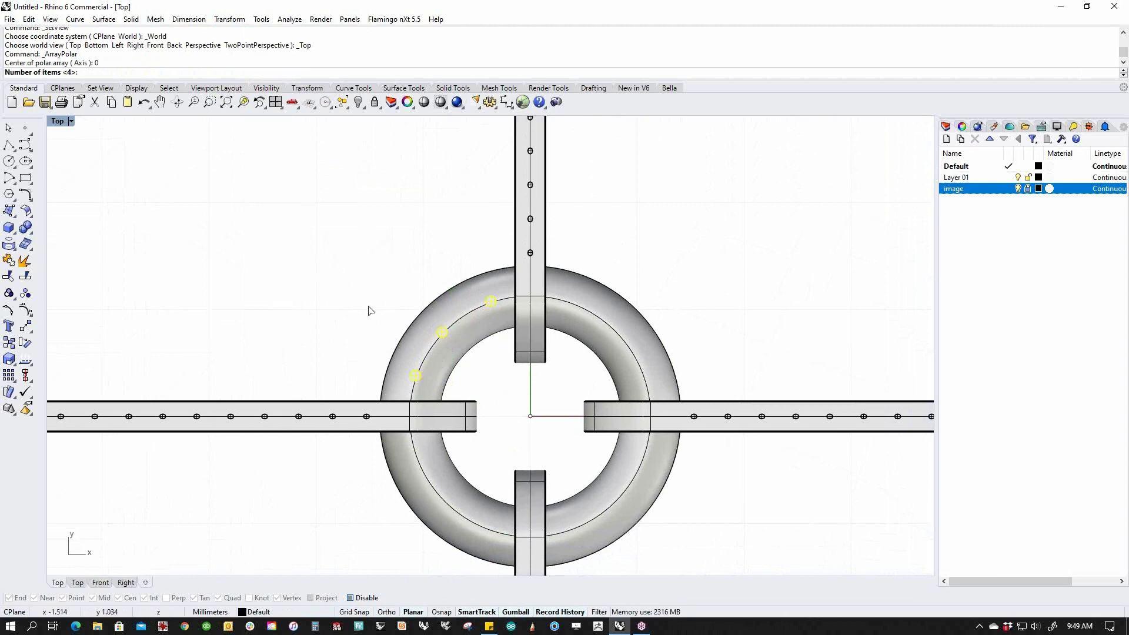
{"action": "key", "text": "Return"}
{"action": "key", "text": "Return"}
{"action": "key", "text": "Return"}
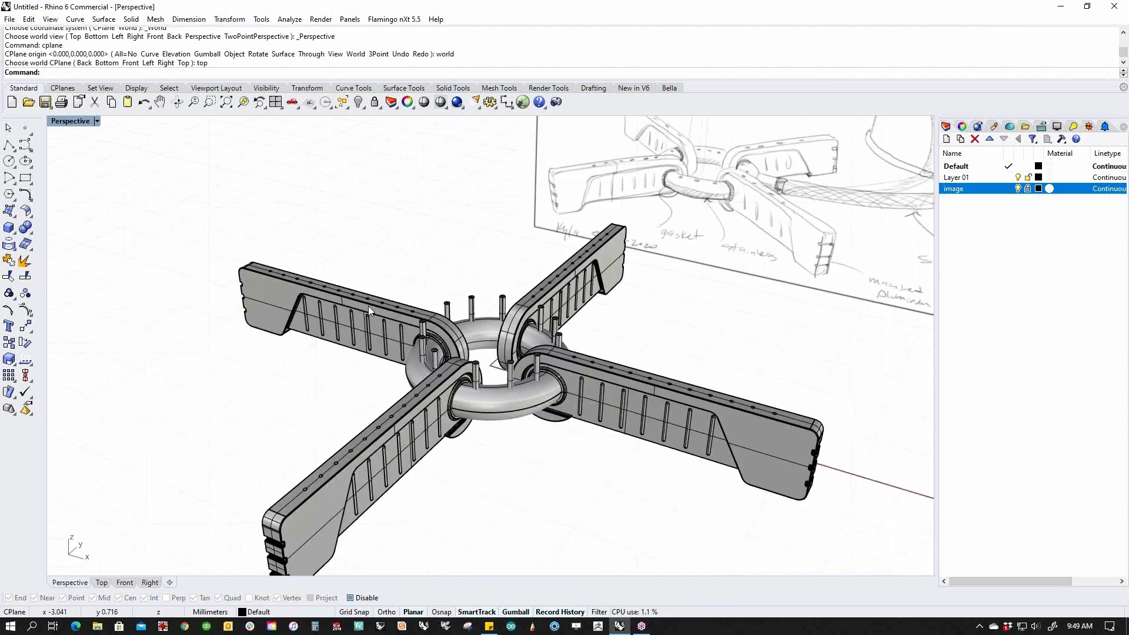
Start a Boolean difference on the torus and window-select the pins as cutters.
{"action": "right_click_drag", "start_coordinate": [368, 306], "coordinate": [420, 355]}
{"action": "middle_click", "coordinate": [420, 355]}
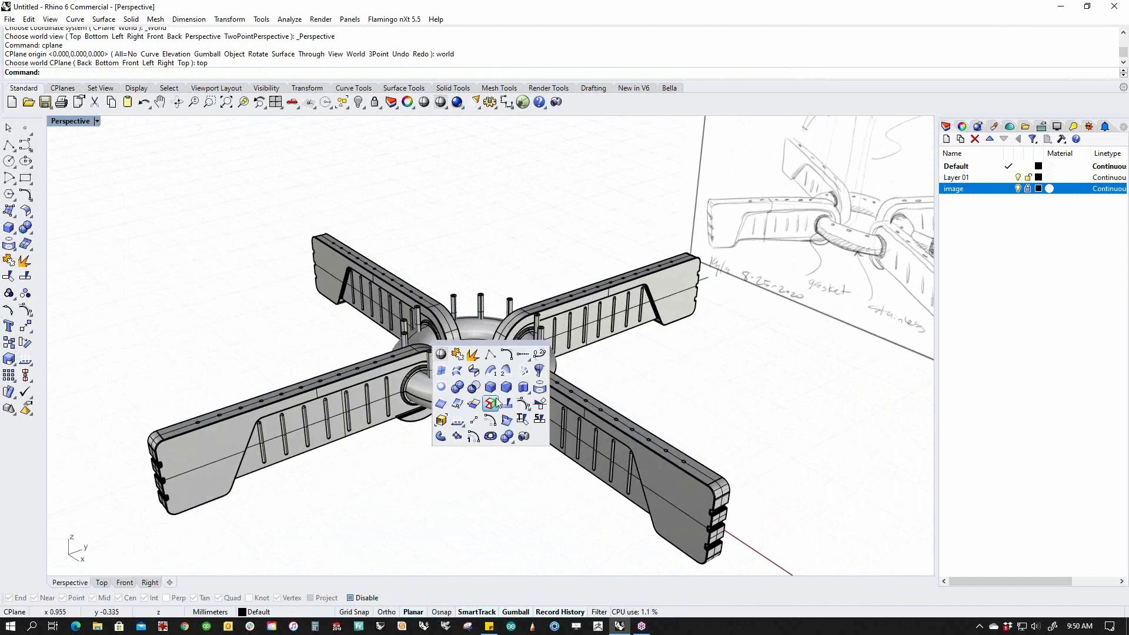
{"action": "left_click", "coordinate": [476, 389]}
{"action": "left_click", "coordinate": [475, 411]}
{"action": "key", "text": "Return"}
{"action": "right_click_drag", "start_coordinate": [452, 418], "coordinate": [613, 404]}
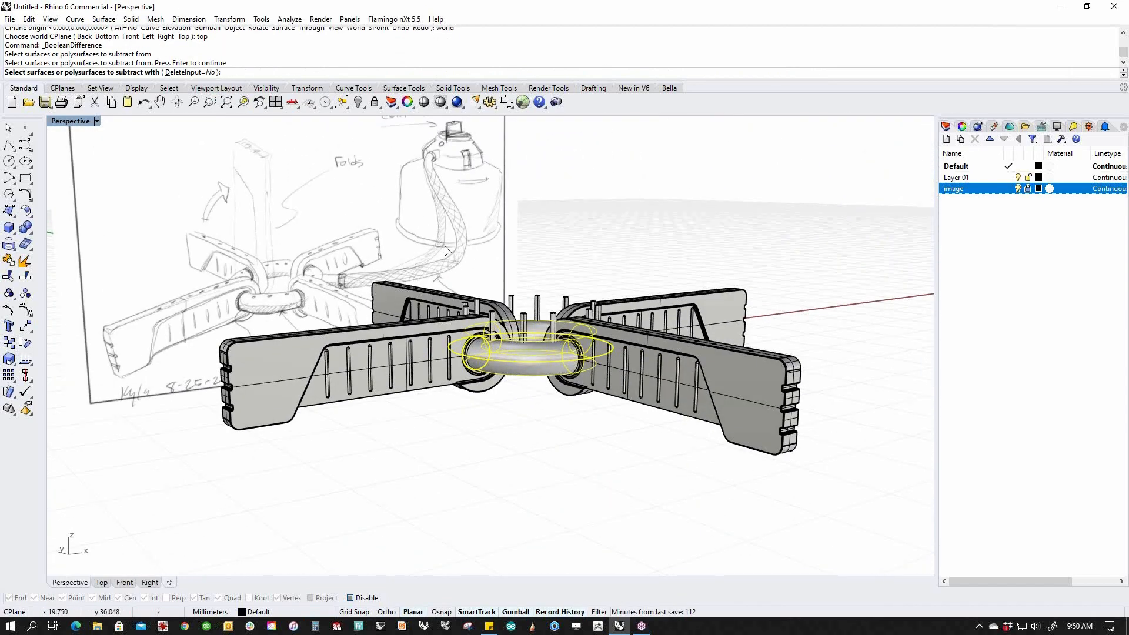
{"action": "left_click_drag", "start_coordinate": [419, 223], "coordinate": [616, 379]}
{"action": "right_click_drag", "start_coordinate": [617, 378], "coordinate": [559, 421]}
{"action": "scroll", "coordinate": [560, 406], "scroll_direction": "up", "scroll_amount": 5}
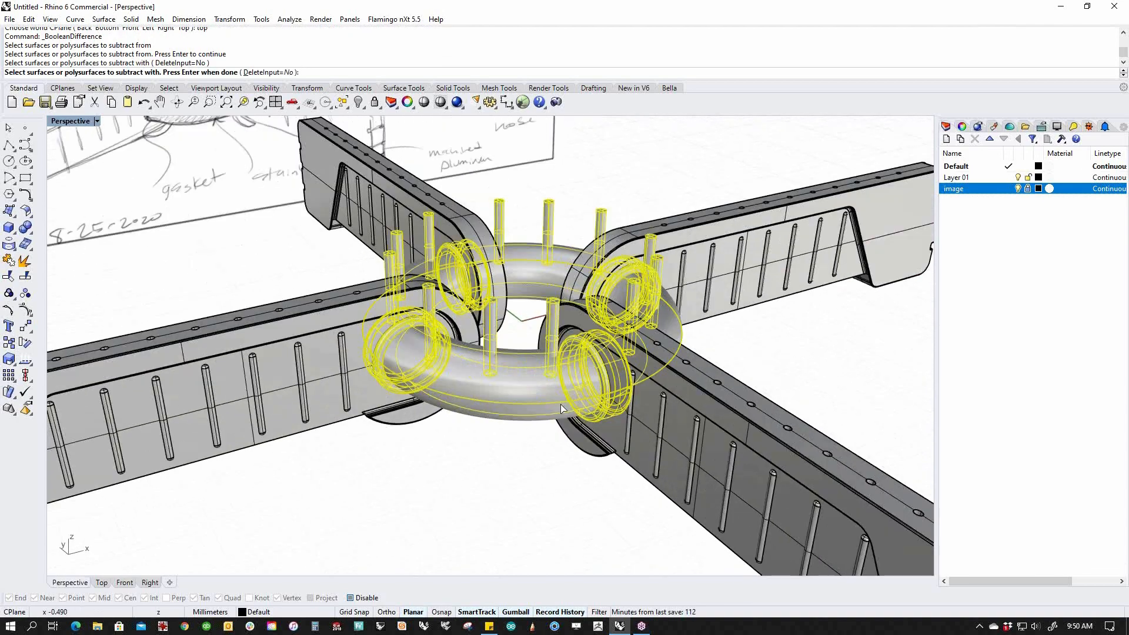
{"action": "left_click", "coordinate": [594, 421]}
Remove the arm-end and hub rings from the cutters and subtract the pins from the torus.
{"action": "left_click", "coordinate": [388, 380]}
{"action": "right_click_drag", "start_coordinate": [392, 374], "coordinate": [506, 392]}
{"action": "left_click", "coordinate": [369, 316], "text": "ctrl"}
{"action": "right_click_drag", "start_coordinate": [370, 315], "coordinate": [655, 335]}
{"action": "left_click", "coordinate": [676, 338], "text": "ctrl"}
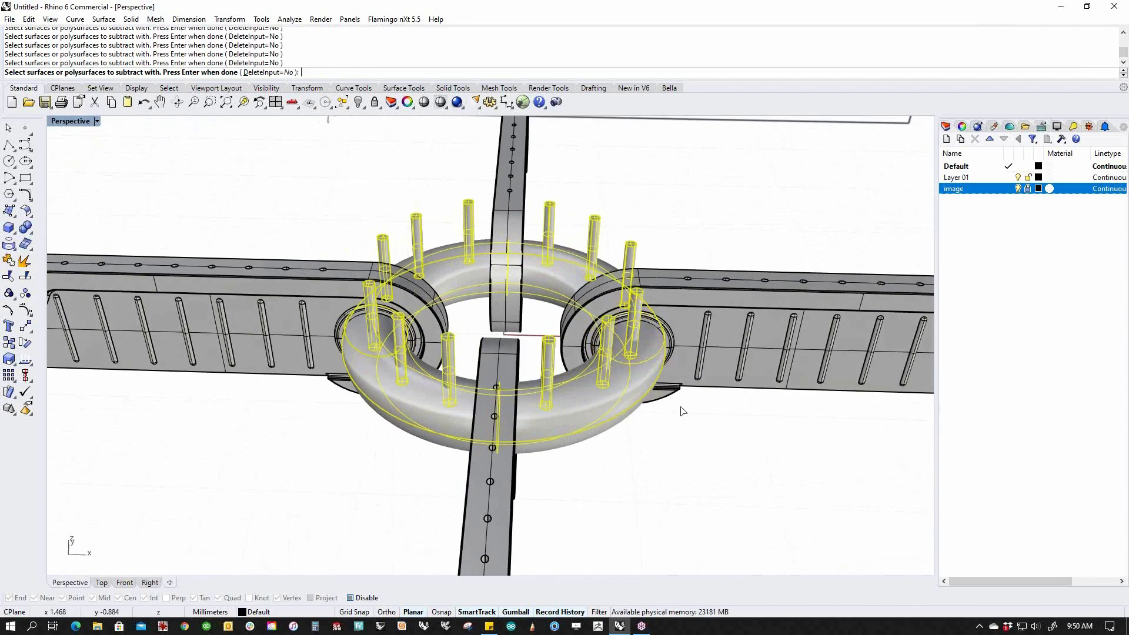
{"action": "right_click_drag", "start_coordinate": [659, 445], "coordinate": [630, 456]}
{"action": "key", "text": "Return"}
Delete the leftover pins and guide curves at the hub.
{"action": "mouse_move", "coordinate": [679, 503]}
{"action": "right_mouse_down"}
{"action": "mouse_move", "coordinate": [470, 306]}
{"action": "mouse_move", "coordinate": [358, 176]}
{"action": "right_mouse_up"}
{"action": "left_click_drag", "start_coordinate": [334, 168], "coordinate": [744, 325]}
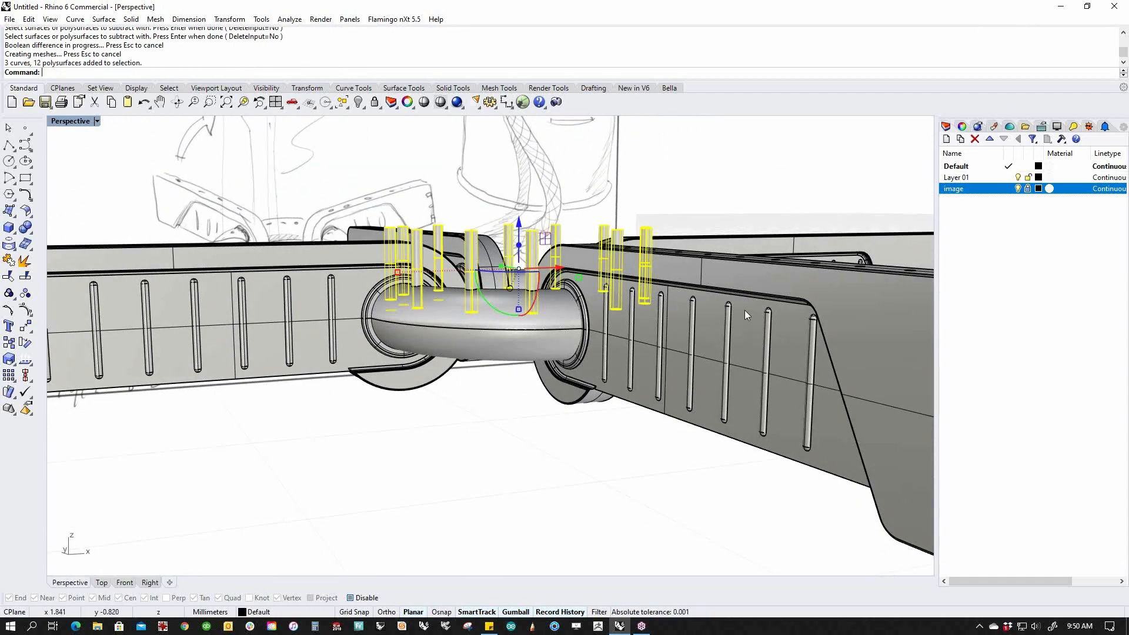
{"action": "key", "text": "Delete"}
{"action": "mouse_move", "coordinate": [644, 337]}
{"action": "right_mouse_down"}
{"action": "mouse_move", "coordinate": [600, 414]}
{"action": "mouse_move", "coordinate": [692, 359]}
{"action": "right_mouse_up"}
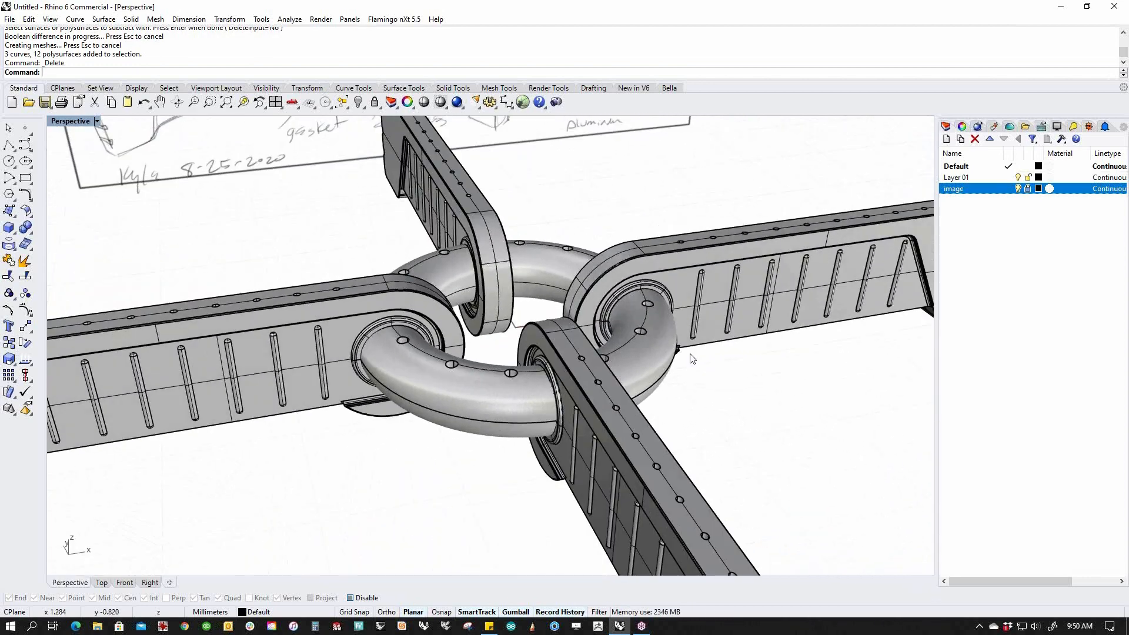
{"action": "scroll", "coordinate": [669, 363], "scroll_direction": "down", "scroll_amount": 5}
{"action": "mouse_move", "coordinate": [541, 358]}
{"action": "right_mouse_down"}
{"action": "mouse_move", "coordinate": [496, 408]}
{"action": "mouse_move", "coordinate": [498, 381]}
{"action": "mouse_move", "coordinate": [488, 394]}
{"action": "mouse_move", "coordinate": [492, 458]}
{"action": "right_mouse_up"}
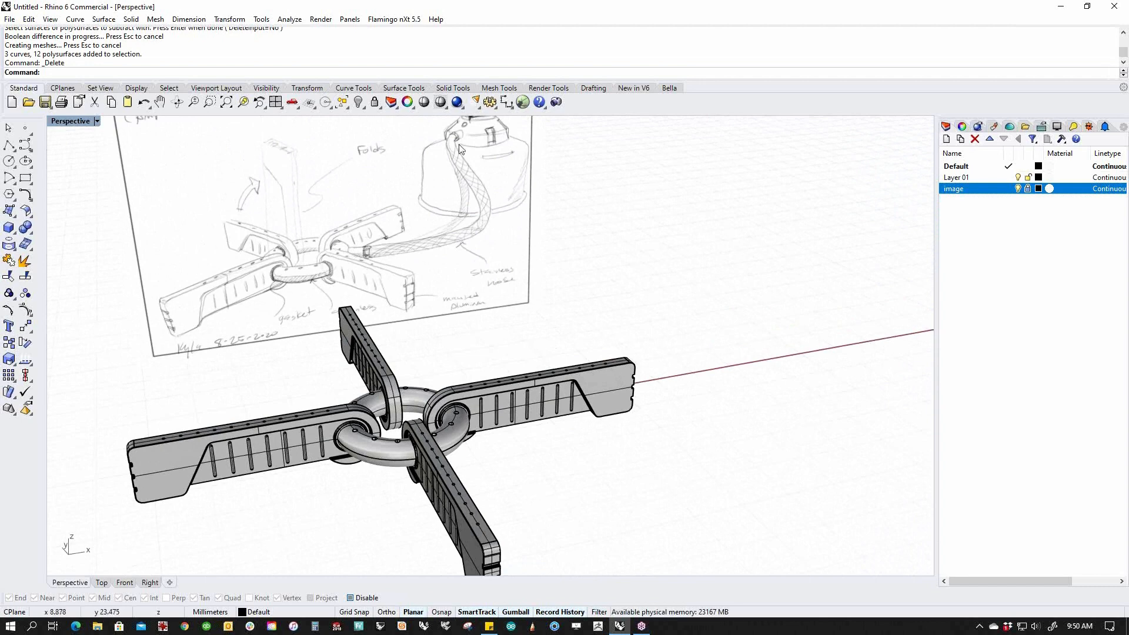
{"action": "right_click_drag", "start_coordinate": [484, 204], "coordinate": [478, 256], "text": "shift"}
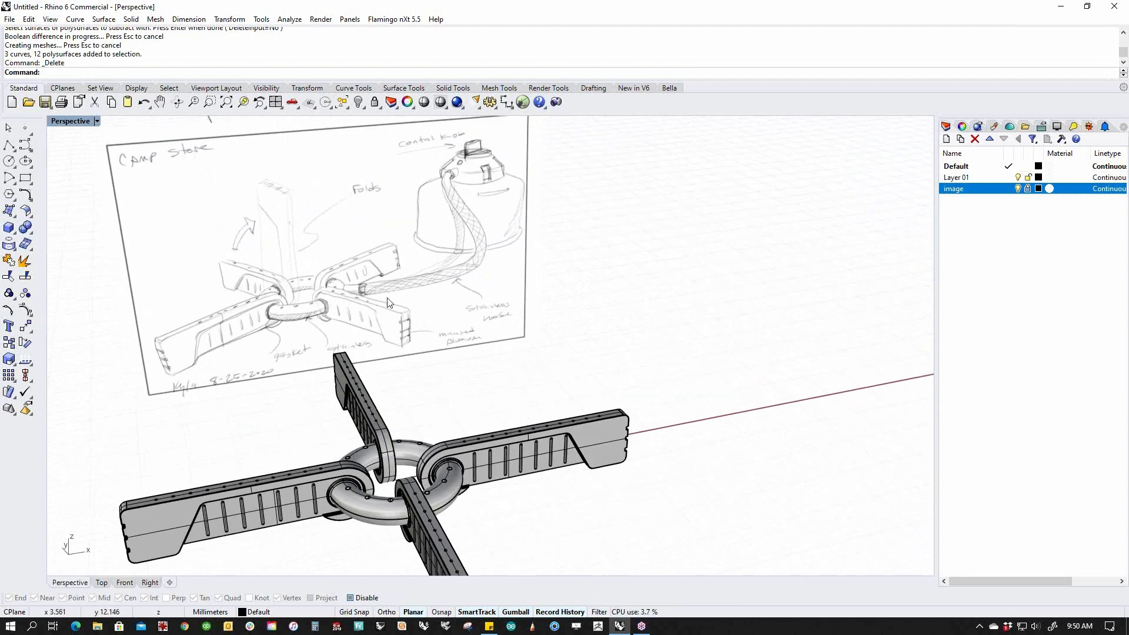
{"action": "right_click_drag", "start_coordinate": [445, 440], "coordinate": [445, 500]}
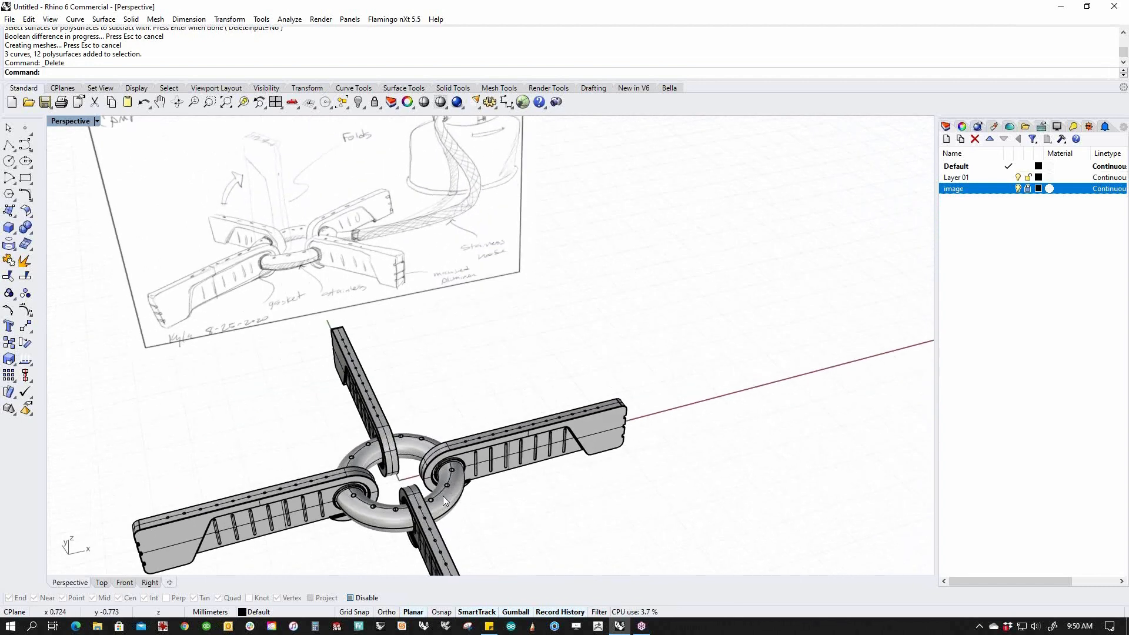
{"action": "left_click", "coordinate": [14, 234]}
{"action": "left_click", "coordinate": [43, 233]}
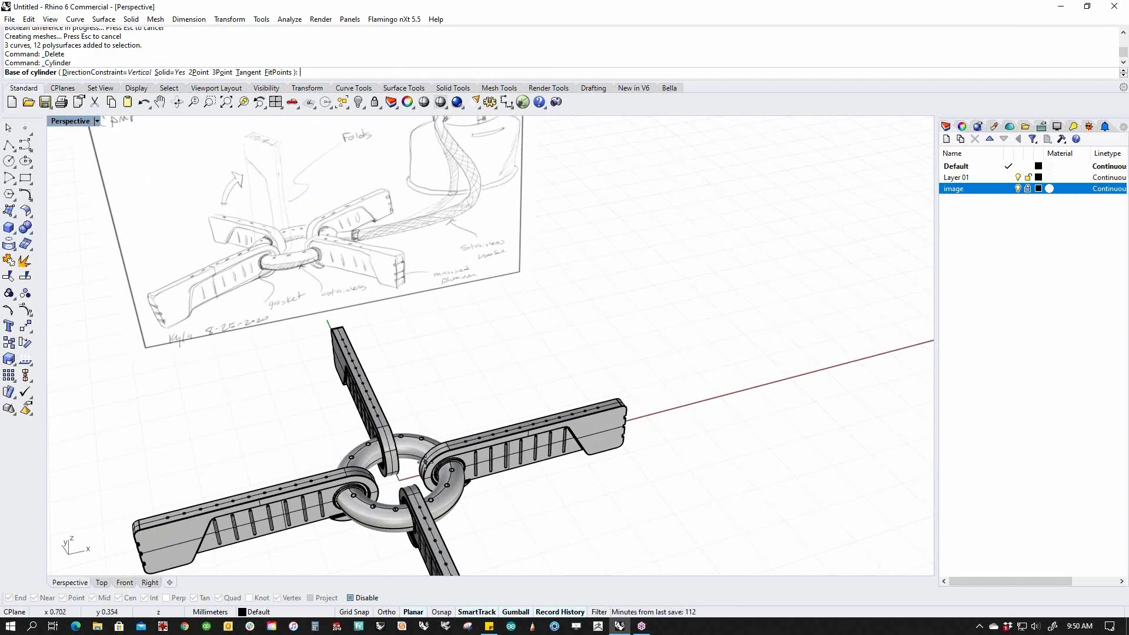
In Top view, draw a cylinder from the ring's outer edge, angled diagonally outward with DirectionConstraint None.
{"action": "key", "text": "Return"}
{"action": "scroll", "coordinate": [429, 462], "scroll_direction": "up", "scroll_amount": 10}
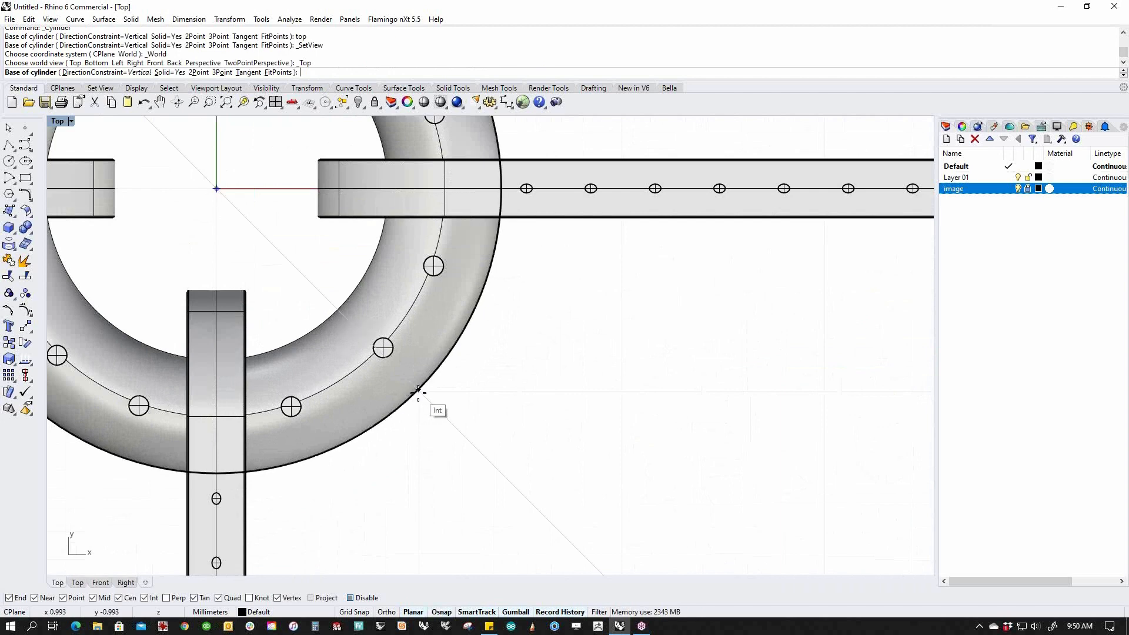
{"action": "left_click", "coordinate": [418, 391]}
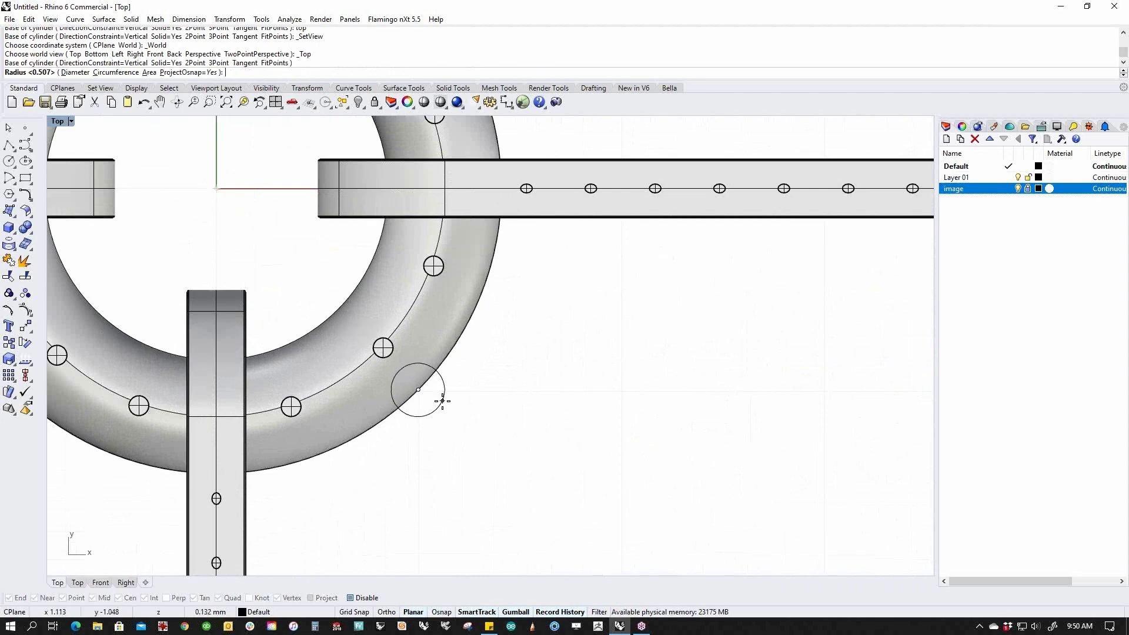
{"action": "left_click", "coordinate": [445, 401]}
{"action": "left_click", "coordinate": [133, 72]}
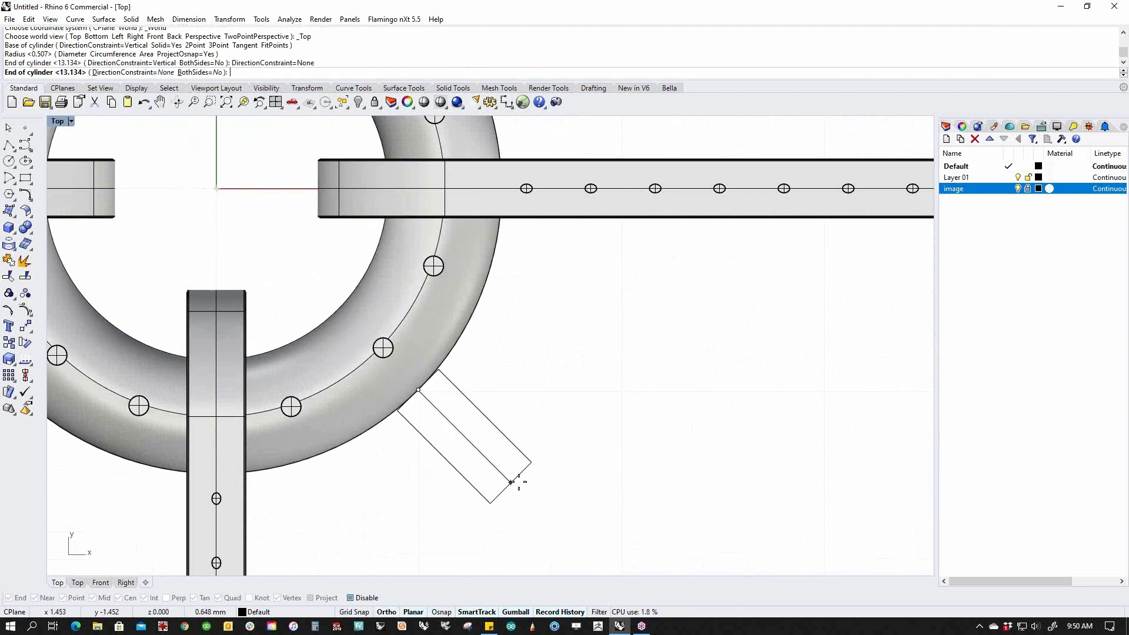
{"action": "left_click", "coordinate": [524, 489]}
Move the cylinder toward the ring and narrow its outer end.
{"action": "left_click", "coordinate": [490, 460]}
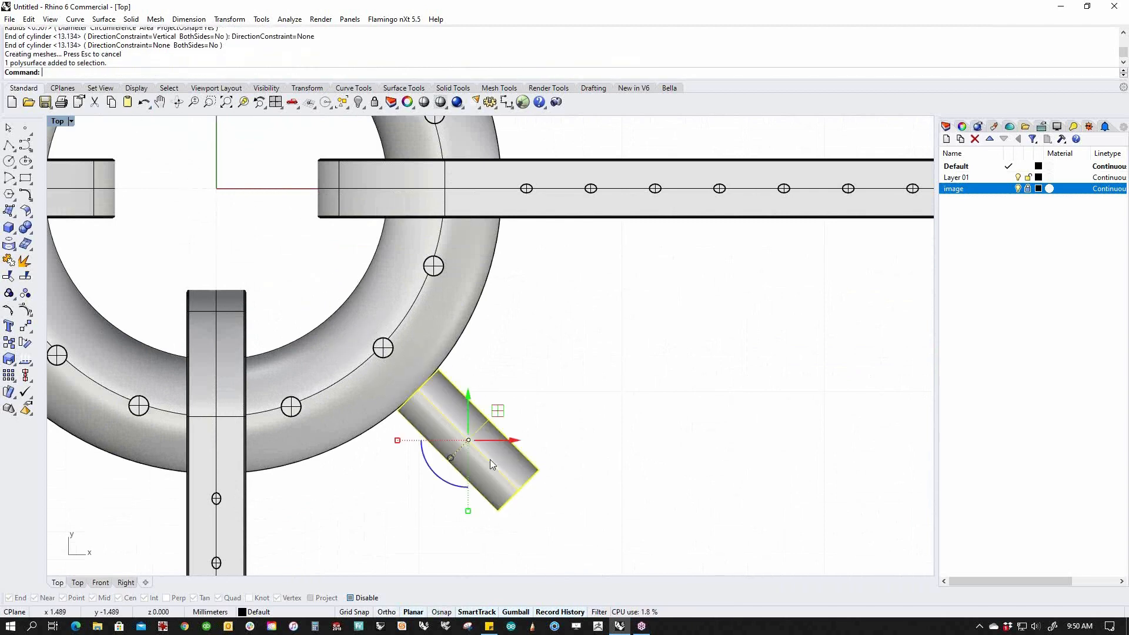
{"action": "left_click_drag", "start_coordinate": [489, 460], "coordinate": [442, 407]}
{"action": "mouse_move", "coordinate": [431, 397]}
{"action": "left_mouse_down"}
{"action": "mouse_move", "coordinate": [438, 385]}
{"action": "mouse_move", "coordinate": [429, 401]}
{"action": "left_mouse_up"}
{"action": "left_click", "coordinate": [517, 440]}
{"action": "left_click_drag", "start_coordinate": [446, 495], "coordinate": [545, 413], "text": "ctrl+shift"}
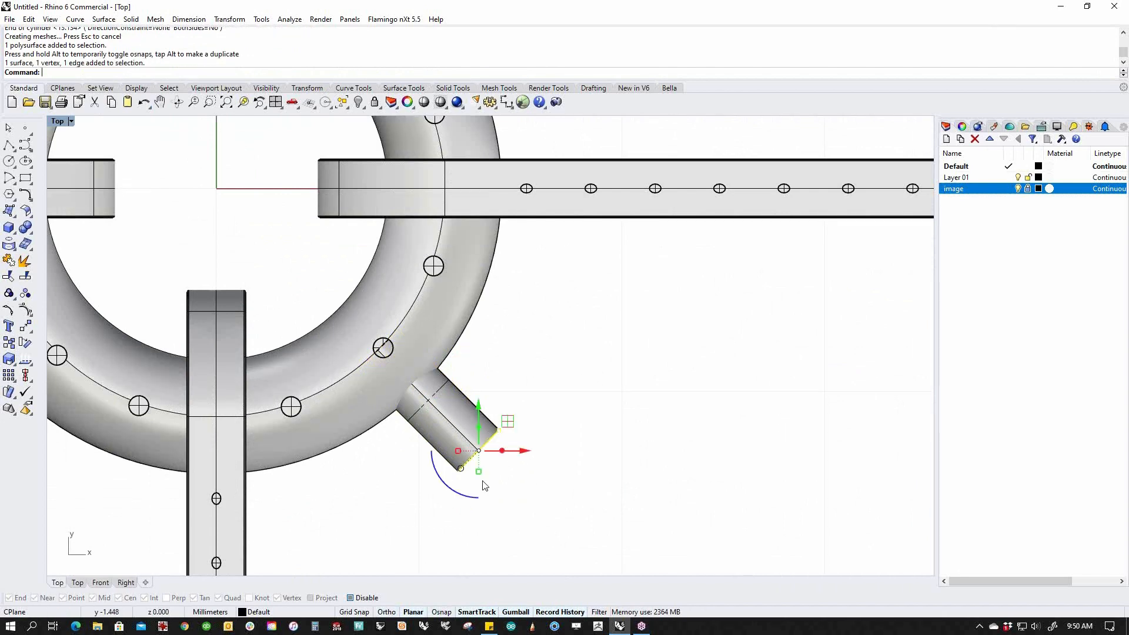
{"action": "left_click_drag", "start_coordinate": [458, 451], "coordinate": [464, 452]}
{"action": "left_click", "coordinate": [547, 481]}
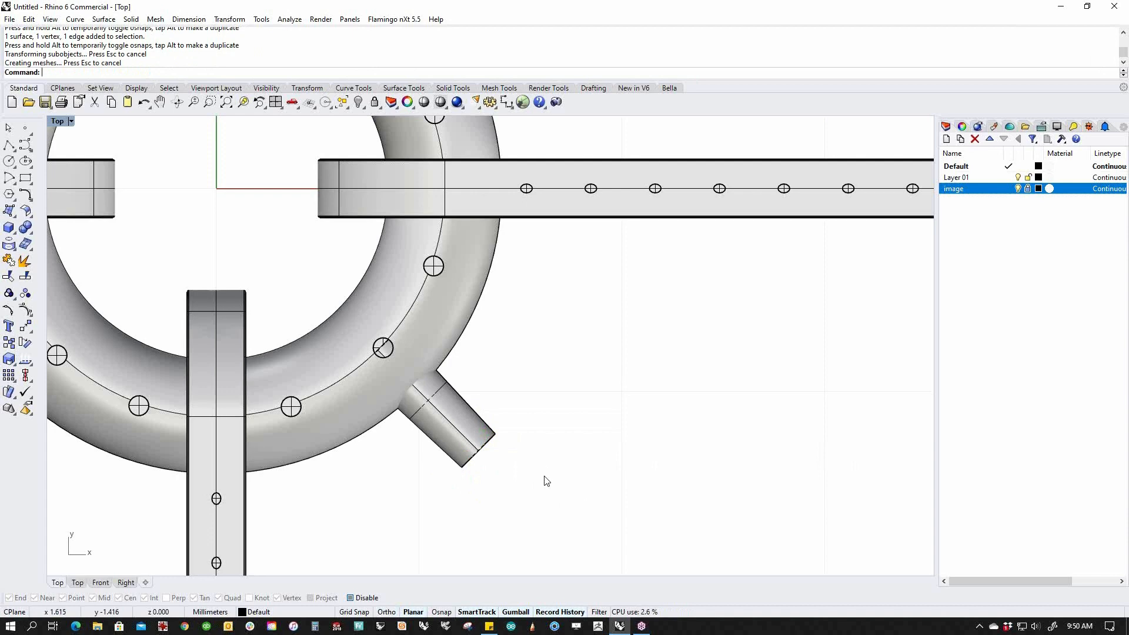
Shorten the cylinder by pulling its end inward, then slide it further into the ring.
{"action": "left_click_drag", "start_coordinate": [443, 480], "coordinate": [450, 423], "text": "ctrl+shift"}
{"action": "left_click", "coordinate": [520, 468]}
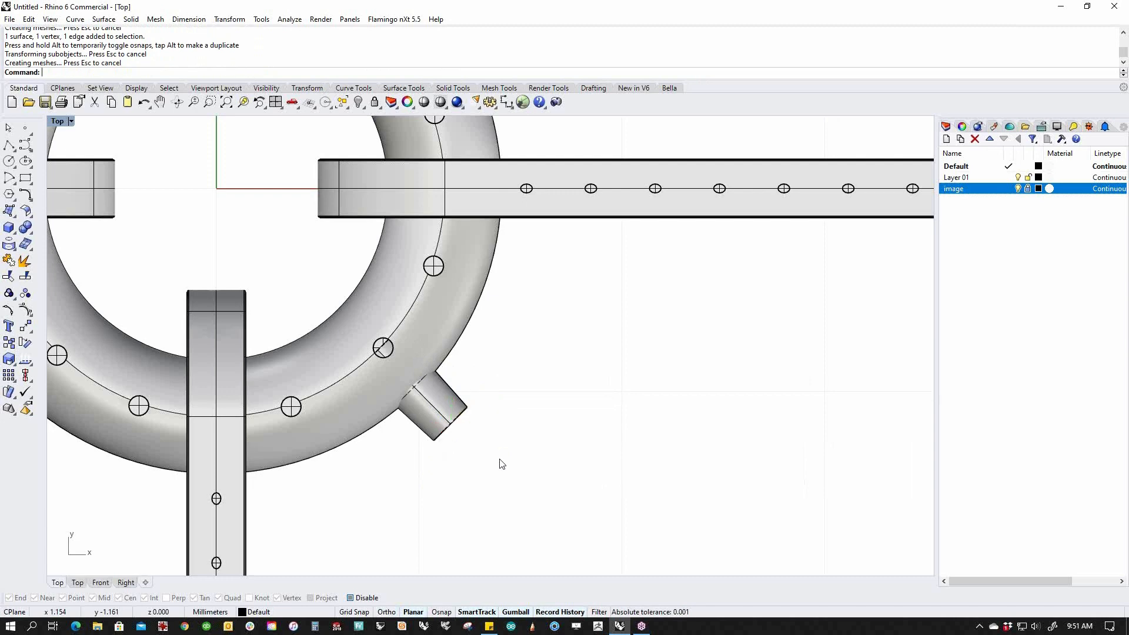
{"action": "left_click", "coordinate": [429, 406]}
{"action": "mouse_move", "coordinate": [443, 357]}
{"action": "left_mouse_down"}
{"action": "mouse_move", "coordinate": [474, 356]}
{"action": "mouse_move", "coordinate": [461, 379]}
{"action": "mouse_move", "coordinate": [454, 361]}
{"action": "left_mouse_up"}
{"action": "left_click", "coordinate": [507, 401]}
Boolean-union the cylinder stub with the torus in Perspective view.
{"action": "scroll", "coordinate": [500, 404], "scroll_direction": "down", "scroll_amount": 2}
{"action": "mouse_move", "coordinate": [508, 403]}
{"action": "right_mouse_down"}
{"action": "mouse_move", "coordinate": [458, 401]}
{"action": "mouse_move", "coordinate": [522, 426]}
{"action": "mouse_move", "coordinate": [511, 414]}
{"action": "right_mouse_up"}
{"action": "key", "text": "F4"}
{"action": "scroll", "coordinate": [470, 413], "scroll_direction": "up", "scroll_amount": 12}
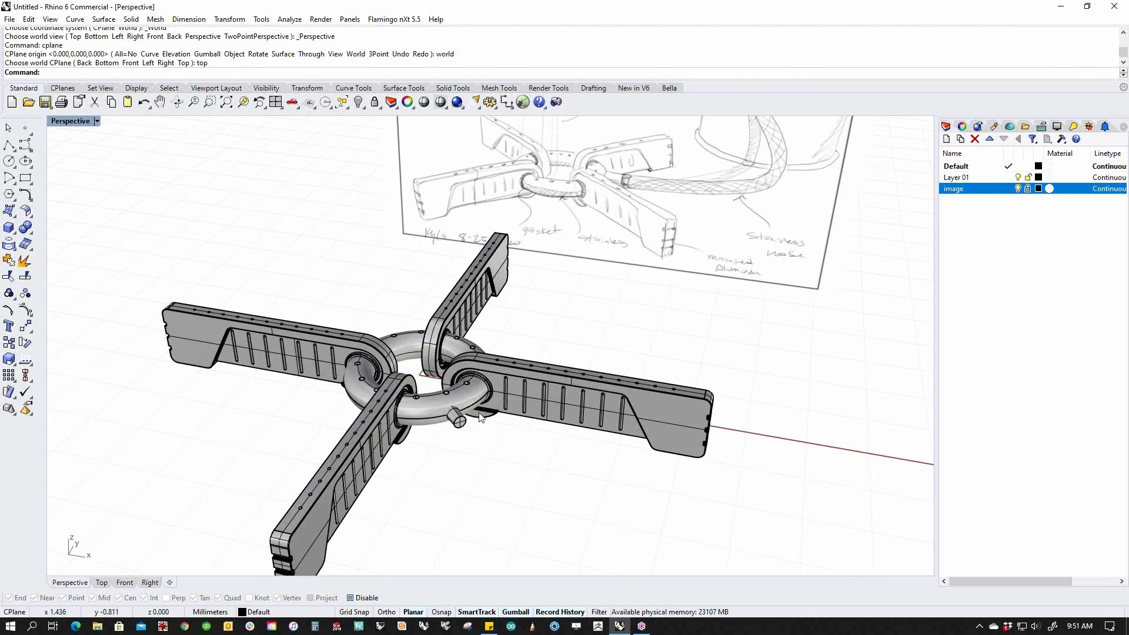
{"action": "left_click", "coordinate": [443, 424]}
{"action": "left_click", "coordinate": [303, 413], "text": "shift"}
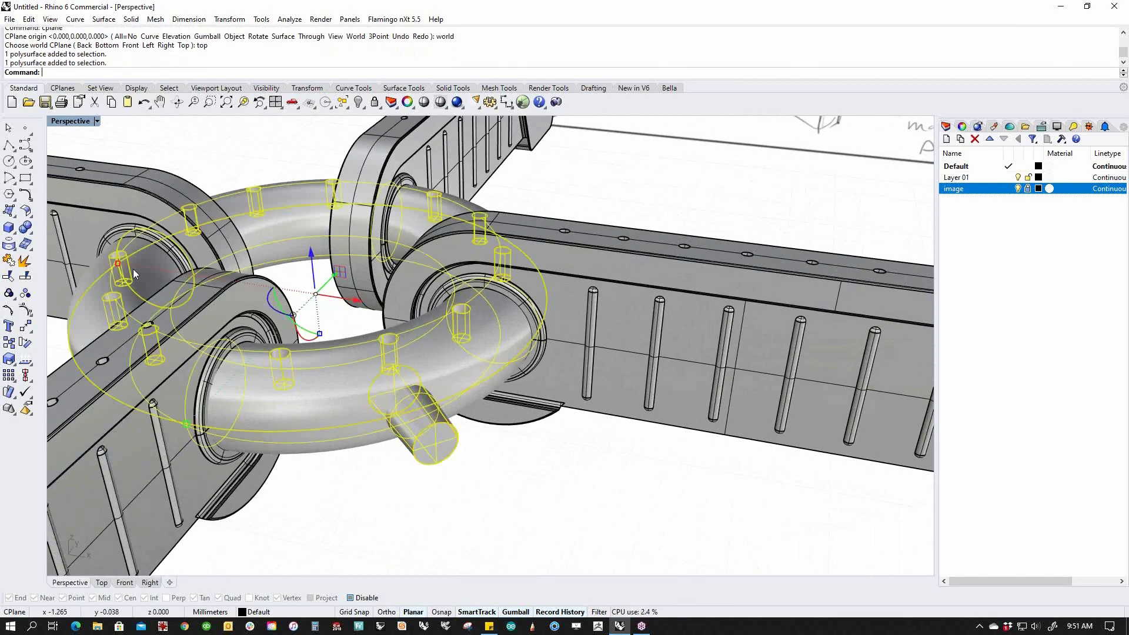
{"action": "left_click", "coordinate": [25, 227]}
{"action": "left_click", "coordinate": [34, 234]}
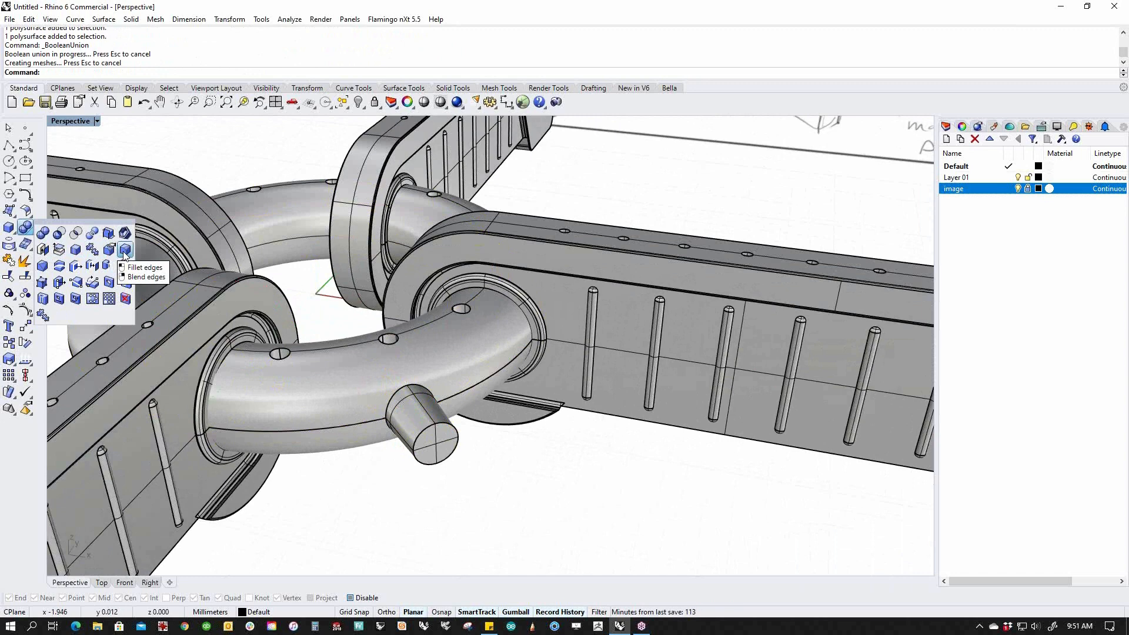
{"action": "right_click", "coordinate": [124, 252]}
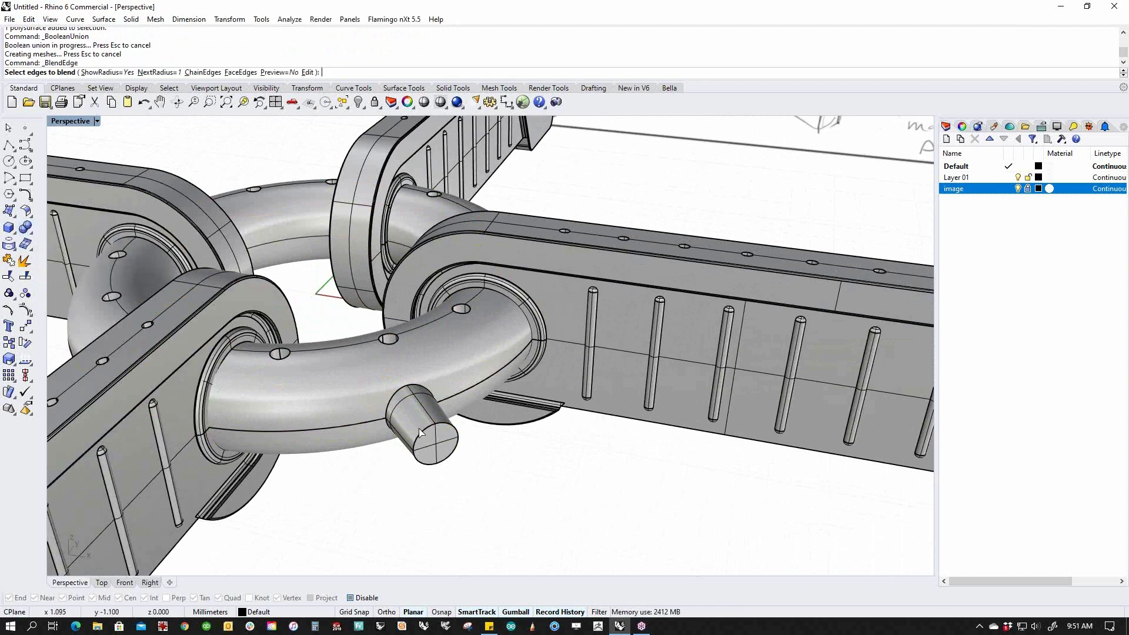
{"action": "left_click", "coordinate": [400, 409]}
{"action": "left_click", "coordinate": [389, 432]}
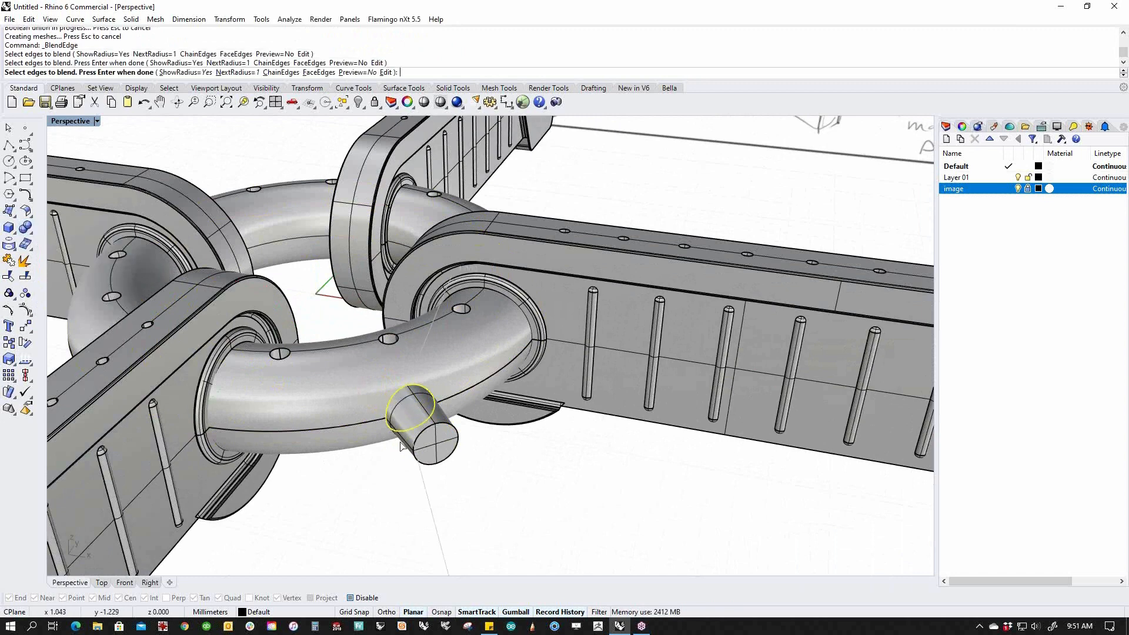
{"action": "key", "text": "Return"}
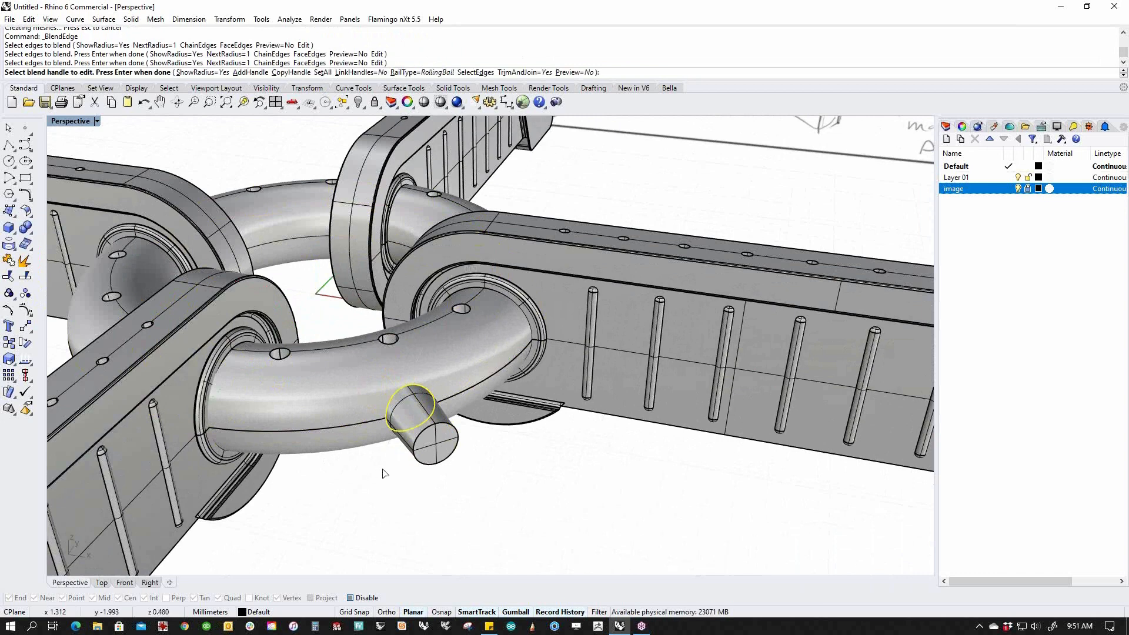
{"action": "left_click", "coordinate": [629, 444]}
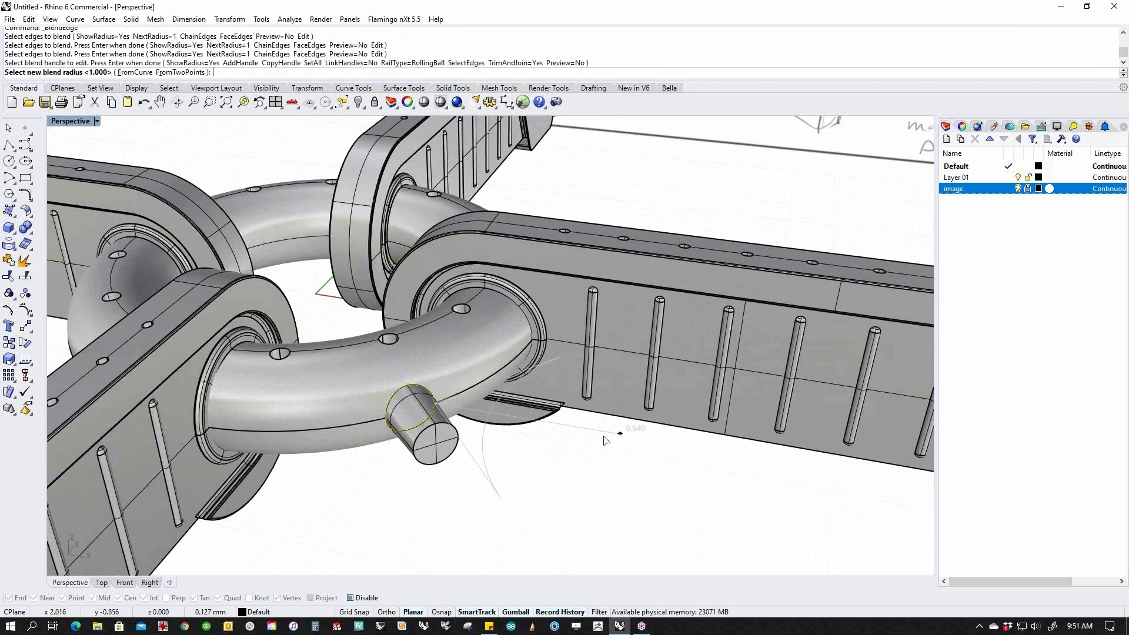
{"action": "left_click", "coordinate": [458, 408]}
{"action": "key", "text": "Return"}
{"action": "right_click_drag", "start_coordinate": [493, 506], "coordinate": [539, 507]}
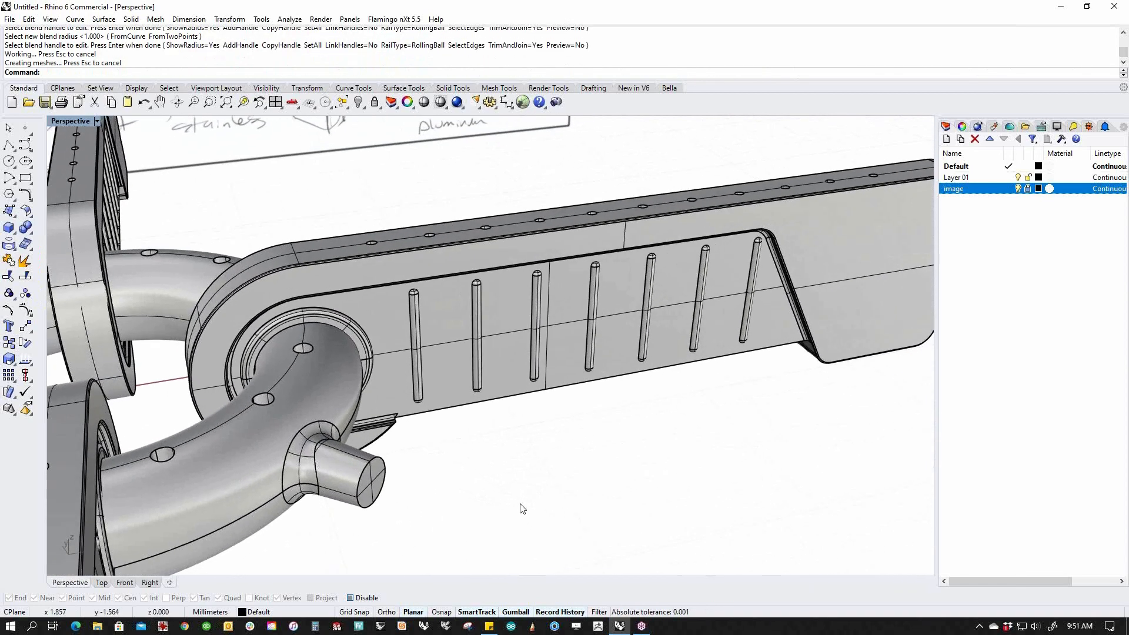
{"action": "scroll", "coordinate": [333, 498], "scroll_direction": "down", "scroll_amount": 2}
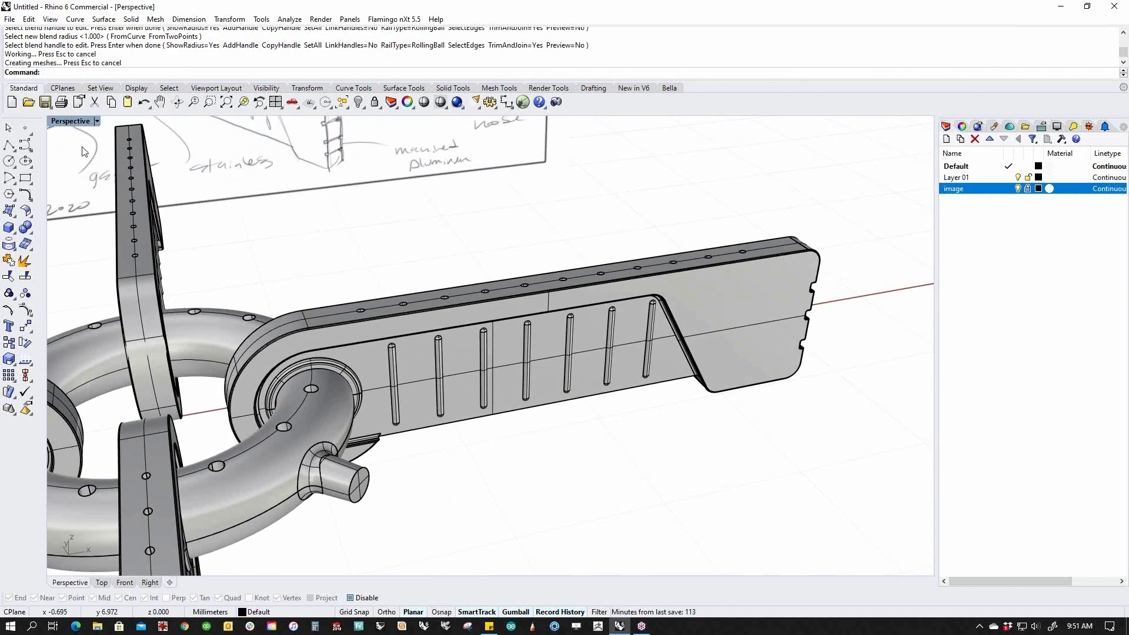
{"action": "left_click", "coordinate": [58, 122]}
{"action": "left_click", "coordinate": [65, 176]}
{"action": "right_click_drag", "start_coordinate": [386, 449], "coordinate": [364, 382]}
{"action": "scroll", "coordinate": [332, 361], "scroll_direction": "up", "scroll_amount": 3}
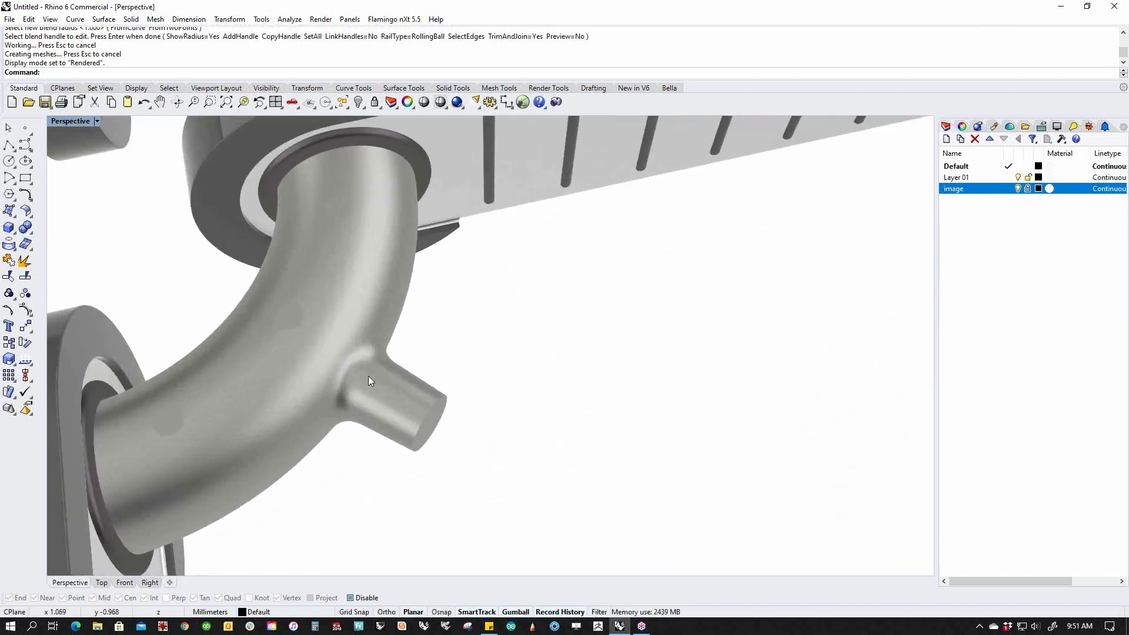
{"action": "scroll", "coordinate": [408, 375], "scroll_direction": "down", "scroll_amount": 5}
{"action": "right_click_drag", "start_coordinate": [508, 438], "coordinate": [454, 431]}
{"action": "mouse_move", "coordinate": [447, 492]}
{"action": "right_mouse_down"}
{"action": "mouse_move", "coordinate": [466, 509]}
{"action": "mouse_move", "coordinate": [525, 445]}
{"action": "right_mouse_up"}
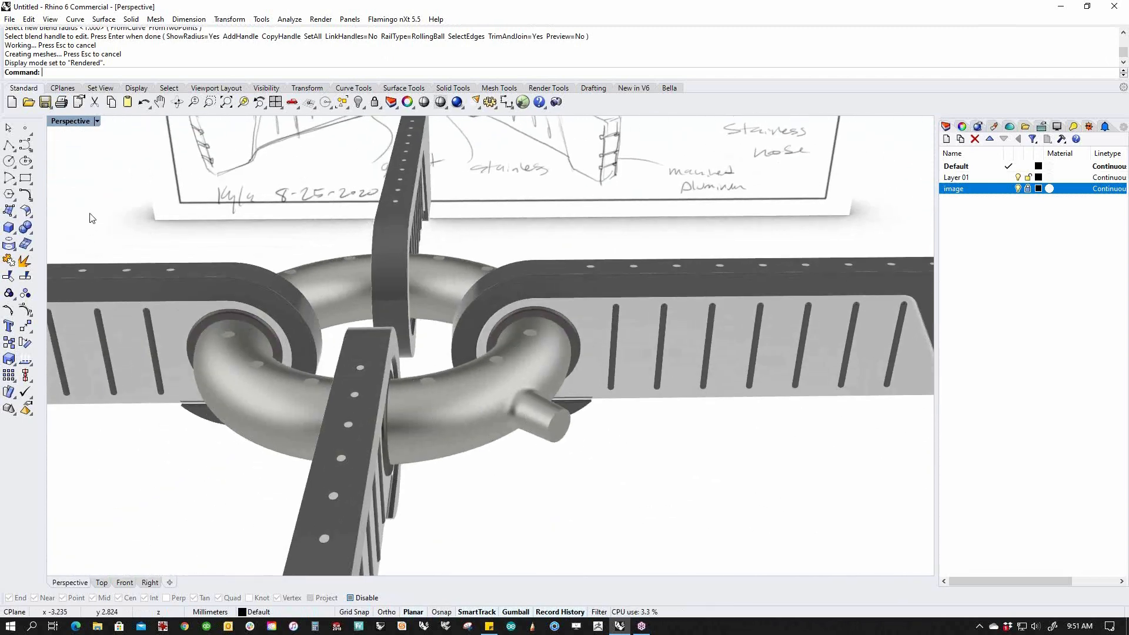
{"action": "left_click", "coordinate": [77, 121]}
{"action": "left_click", "coordinate": [65, 167]}
{"action": "scroll", "coordinate": [612, 461], "scroll_direction": "down", "scroll_amount": 4}
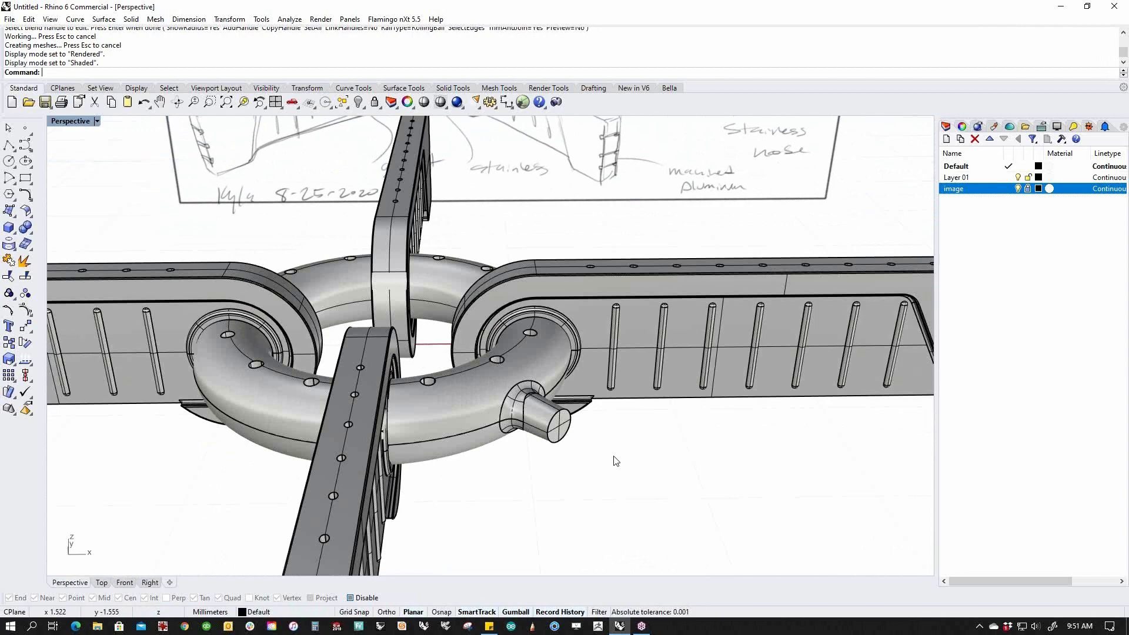
{"action": "scroll", "coordinate": [457, 422], "scroll_direction": "down", "scroll_amount": 5}
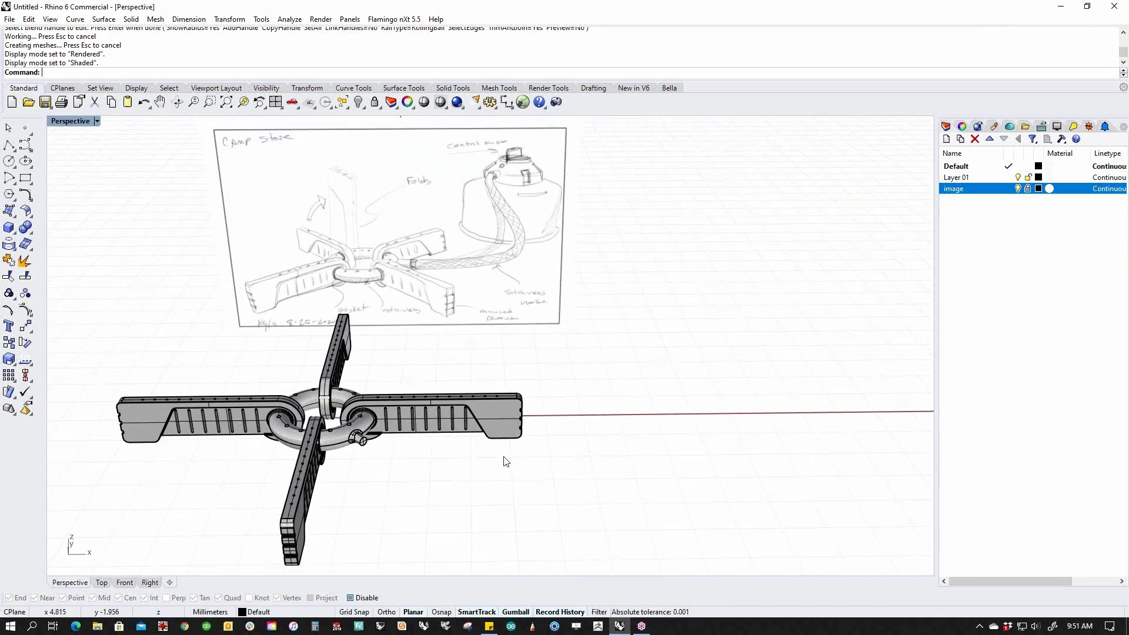
In Front view, draw a two-point vertical axis line from above the knob to below the canister.
{"action": "type", "text": "f"}
{"action": "key", "text": "Return"}
{"action": "scroll", "coordinate": [503, 457], "scroll_direction": "up", "scroll_amount": 5}
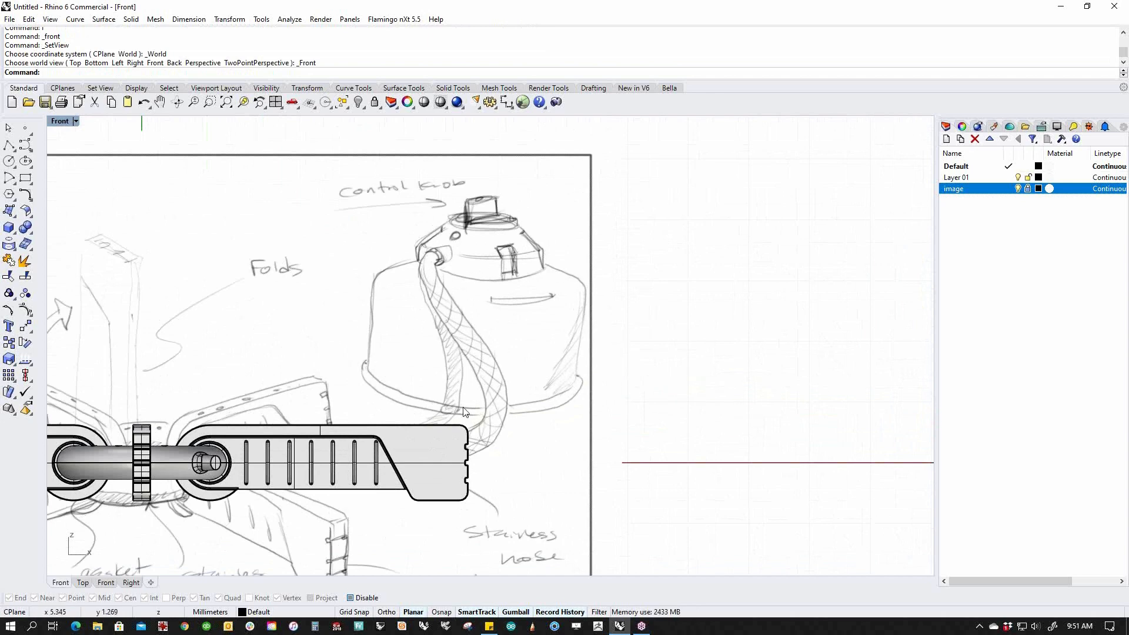
{"action": "left_click", "coordinate": [22, 146]}
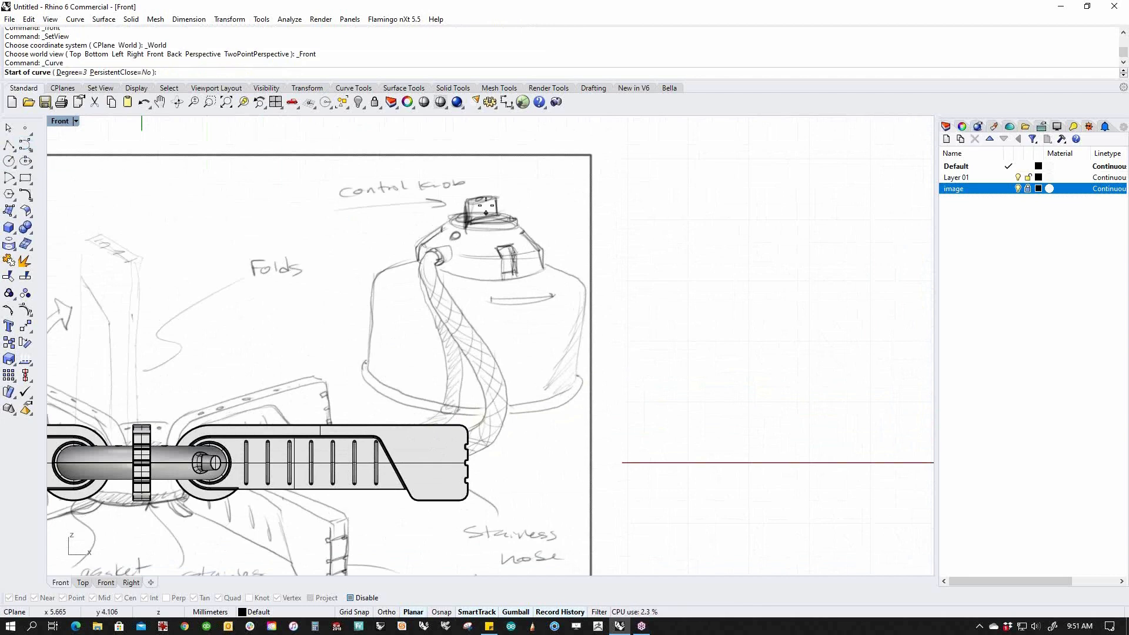
{"action": "left_click", "coordinate": [480, 185]}
{"action": "left_click", "coordinate": [480, 453]}
{"action": "key", "text": "Return"}
{"action": "key", "text": "Return"}
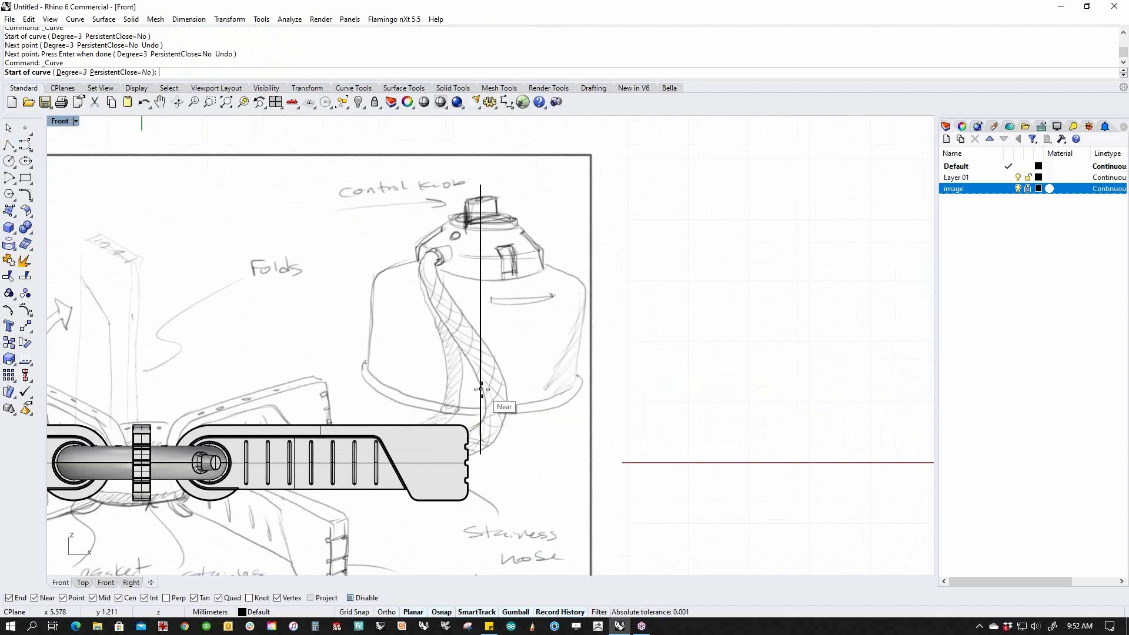
Start the half-profile curve on the axis along the canister bottom and round the bottom corner.
{"action": "left_click", "coordinate": [481, 382]}
{"action": "left_click", "coordinate": [442, 381]}
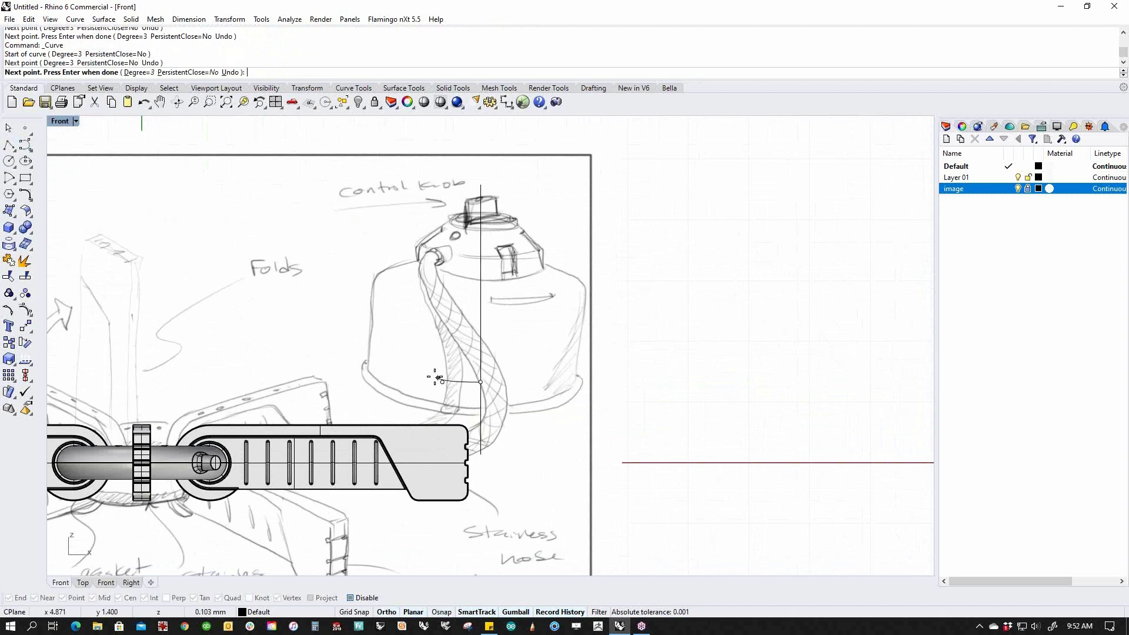
{"action": "left_click", "coordinate": [401, 381]}
{"action": "left_click", "coordinate": [369, 396]}
{"action": "left_click", "coordinate": [360, 388]}
{"action": "left_click", "coordinate": [366, 383]}
{"action": "left_click", "coordinate": [368, 386]}
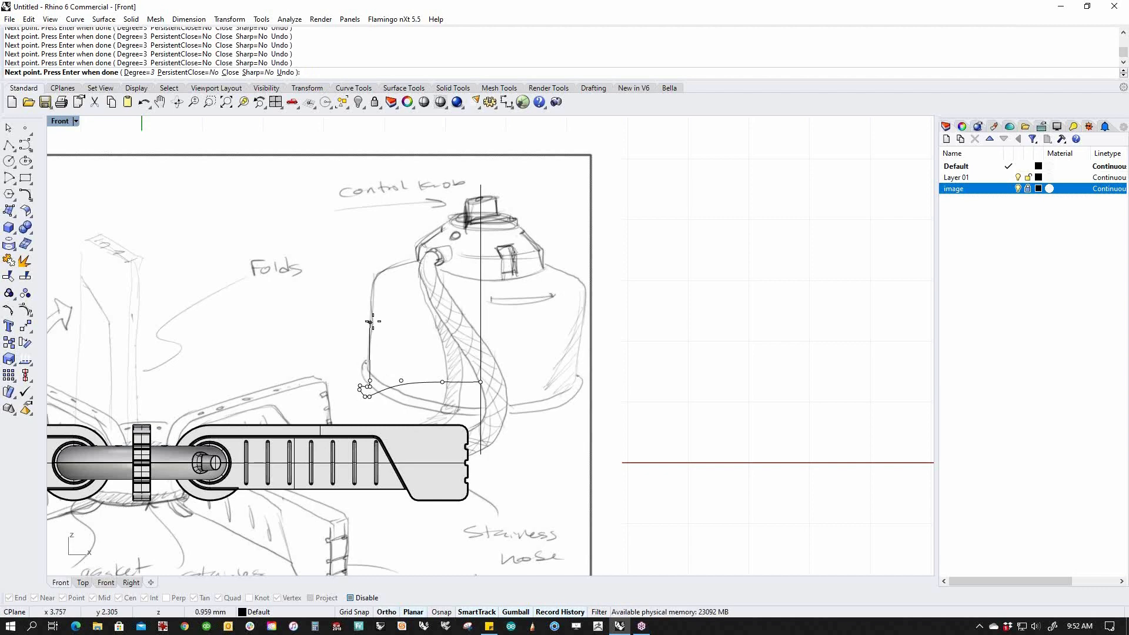
Continue the profile up the side, over the shoulder, ending on the axis near the knob.
{"action": "left_click", "coordinate": [370, 295]}
{"action": "left_click", "coordinate": [370, 271]}
{"action": "key", "text": "F8"}
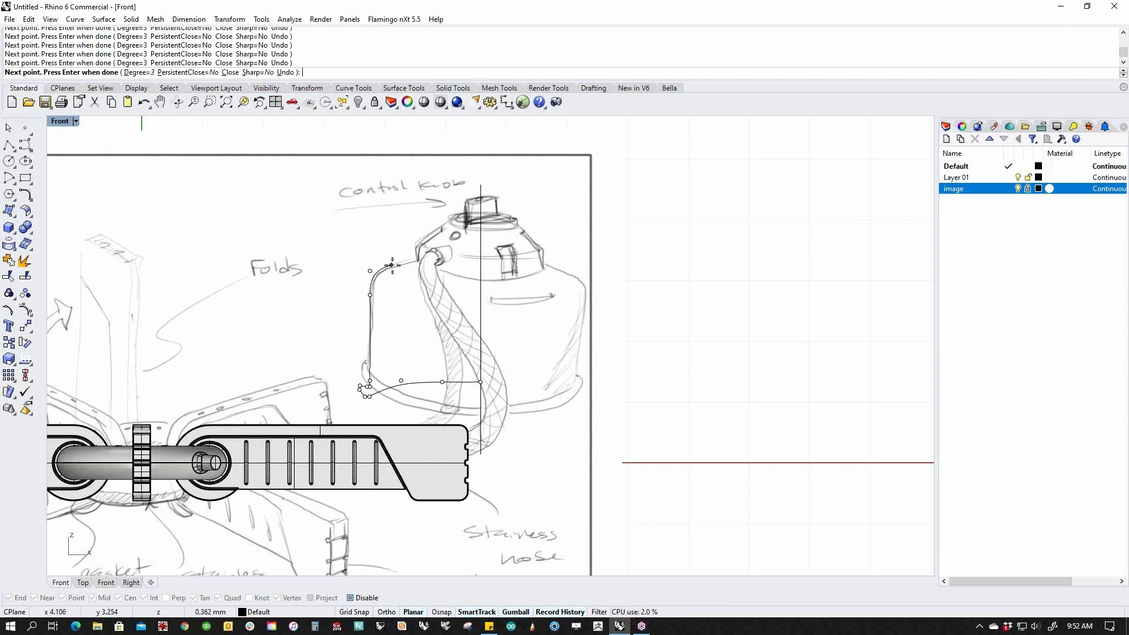
{"action": "left_click", "coordinate": [398, 263]}
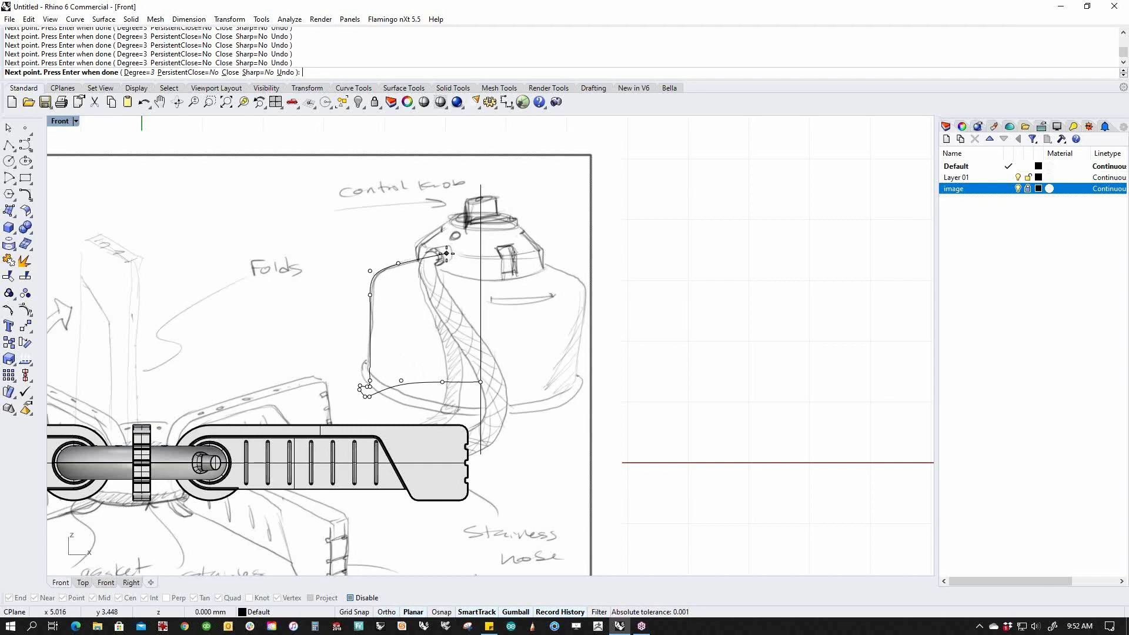
{"action": "left_click", "coordinate": [447, 253]}
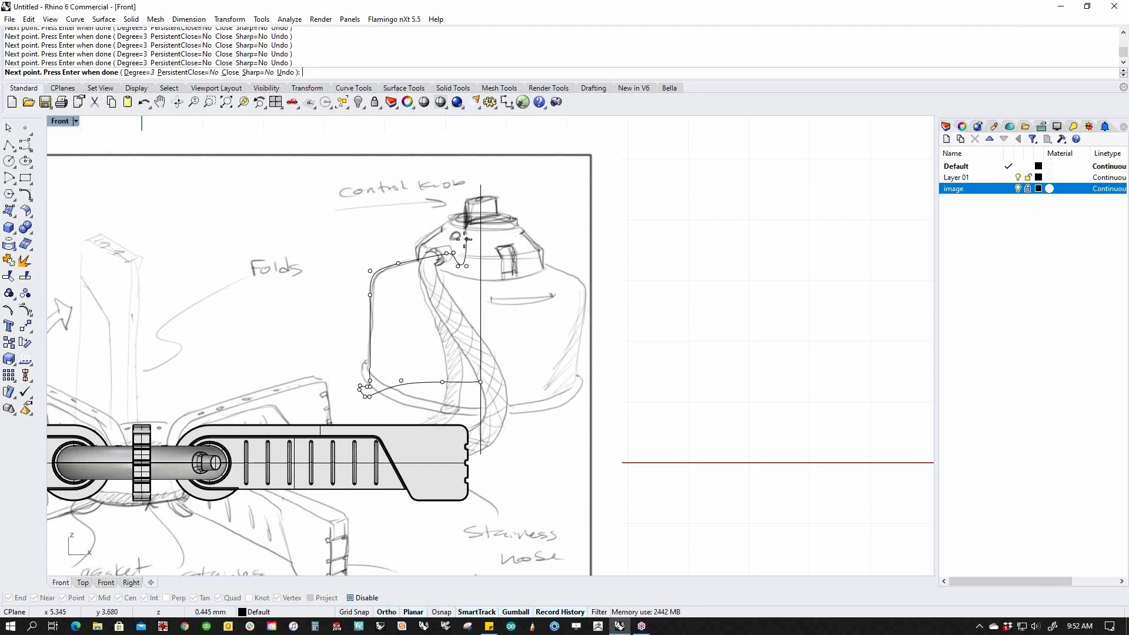
{"action": "left_click", "coordinate": [480, 239]}
{"action": "key", "text": "Return"}
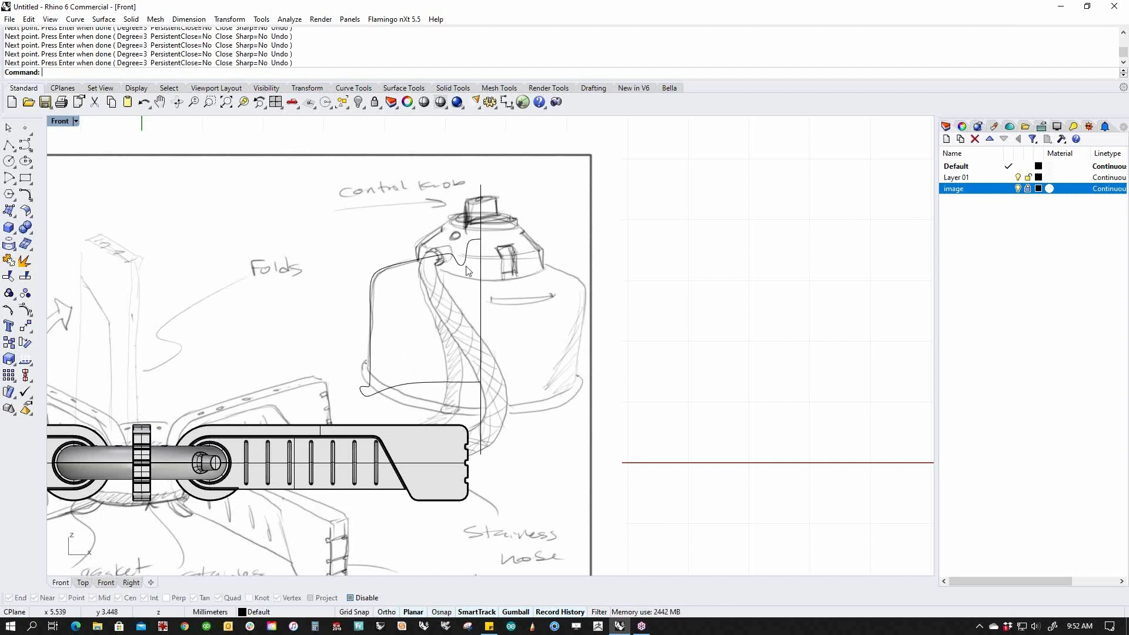
{"action": "left_click", "coordinate": [399, 264]}
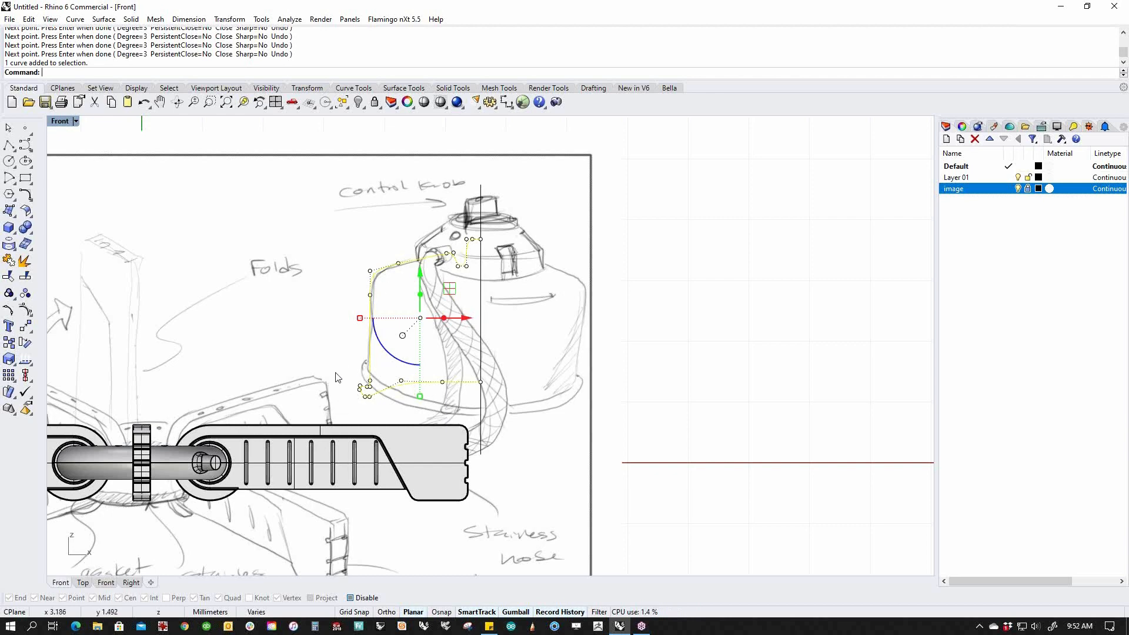
Revolve the profile a FullCircle 360° around the vertical axis line, then return to Front view.
{"action": "key", "text": "ctrl+F4"}
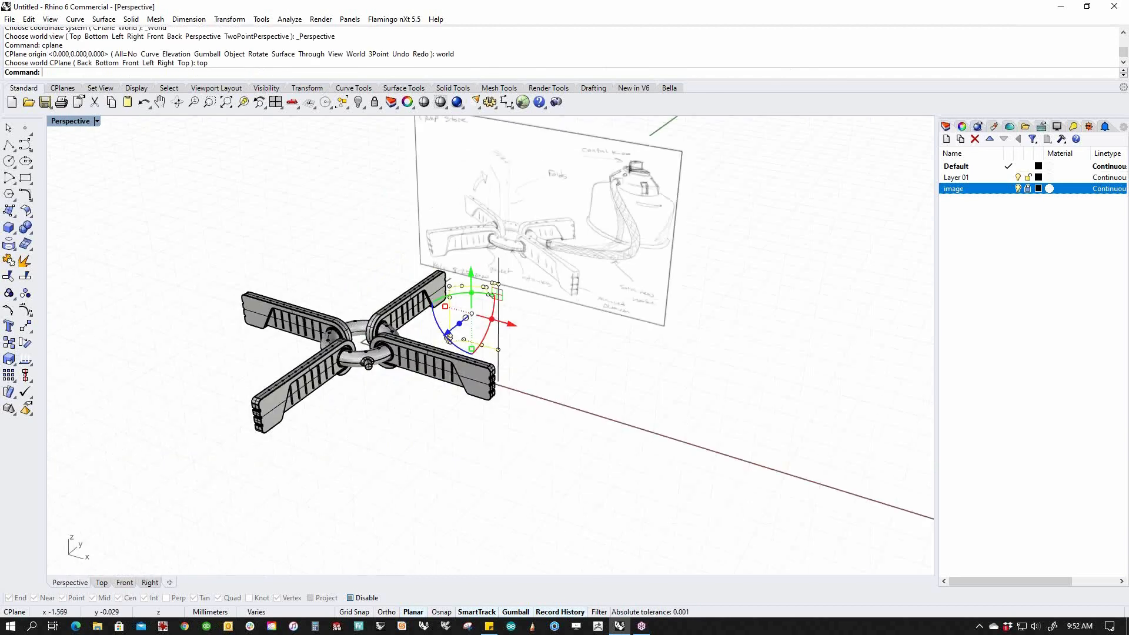
{"action": "scroll", "coordinate": [510, 328], "scroll_direction": "up", "scroll_amount": 4}
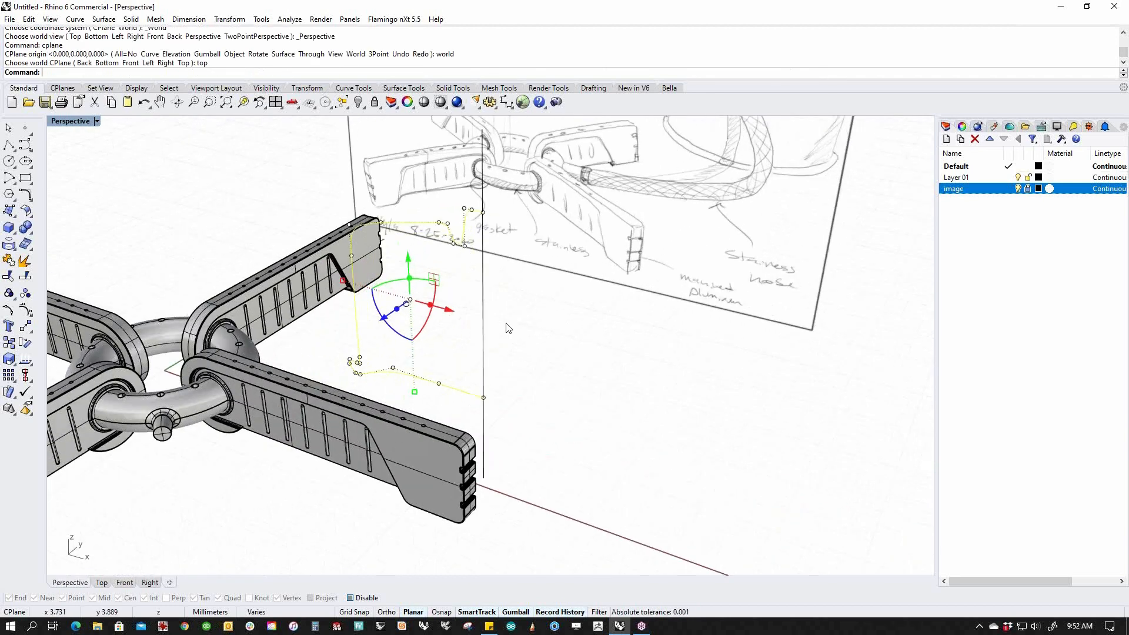
{"action": "left_click", "coordinate": [15, 215]}
{"action": "left_click", "coordinate": [26, 266]}
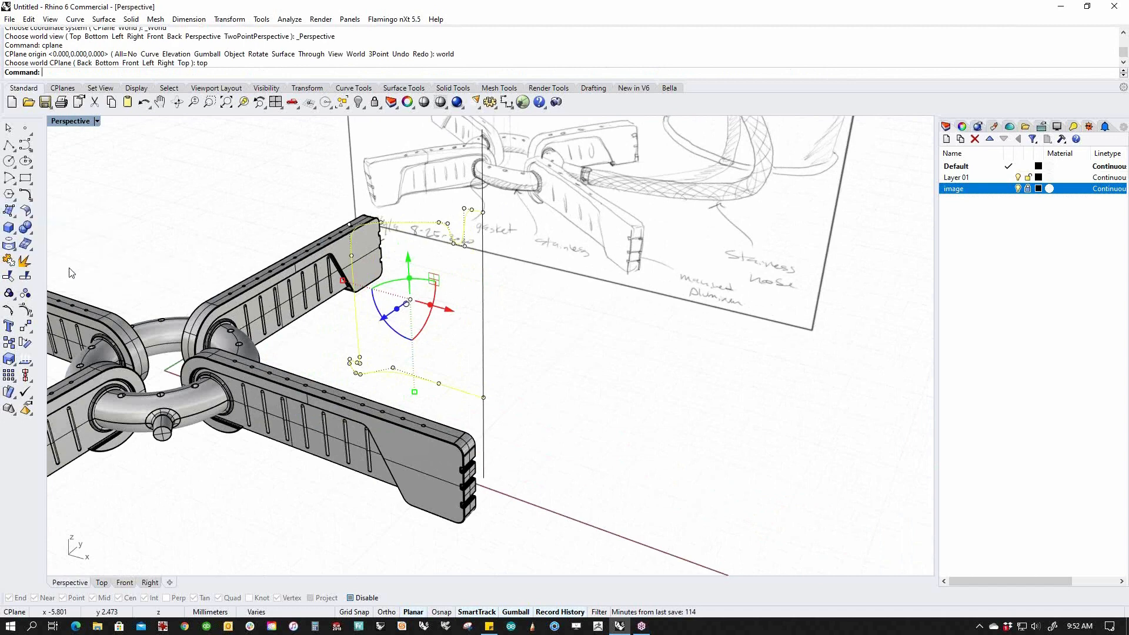
{"action": "left_click", "coordinate": [483, 415]}
{"action": "left_click", "coordinate": [482, 302]}
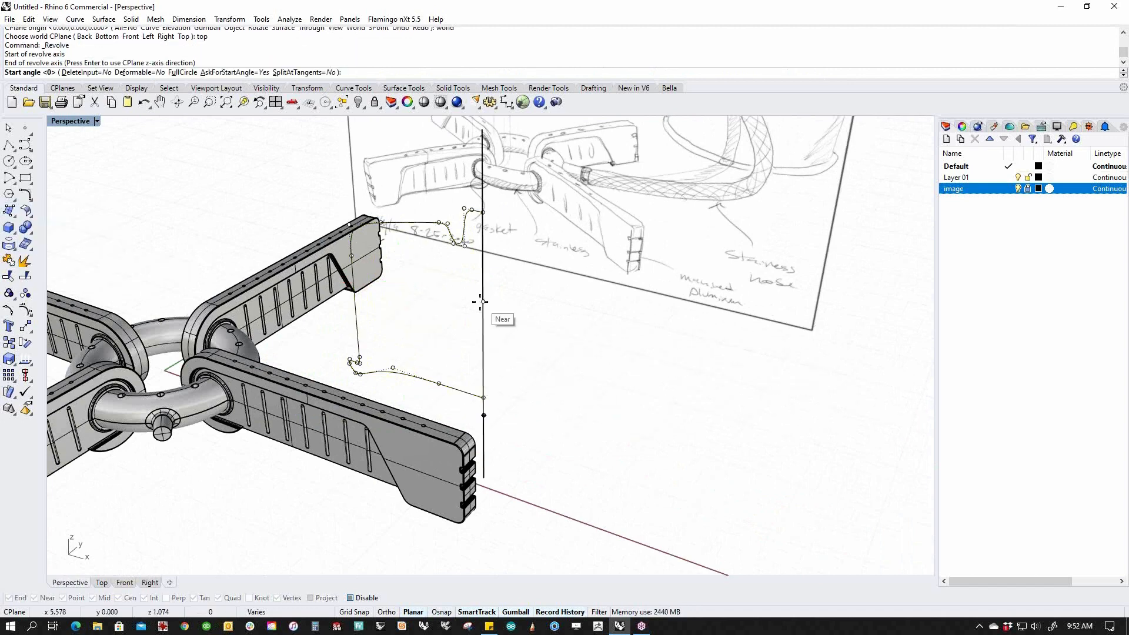
{"action": "type", "text": "f"}
{"action": "key", "text": "Return"}
{"action": "key", "text": "Return"}
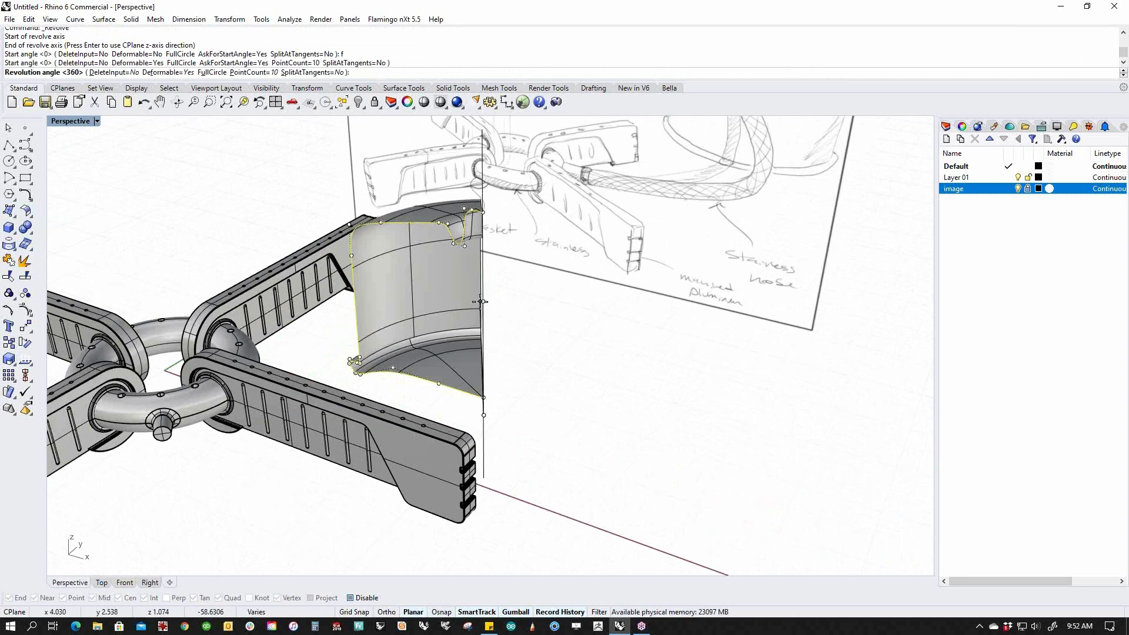
{"action": "key", "text": "Return"}
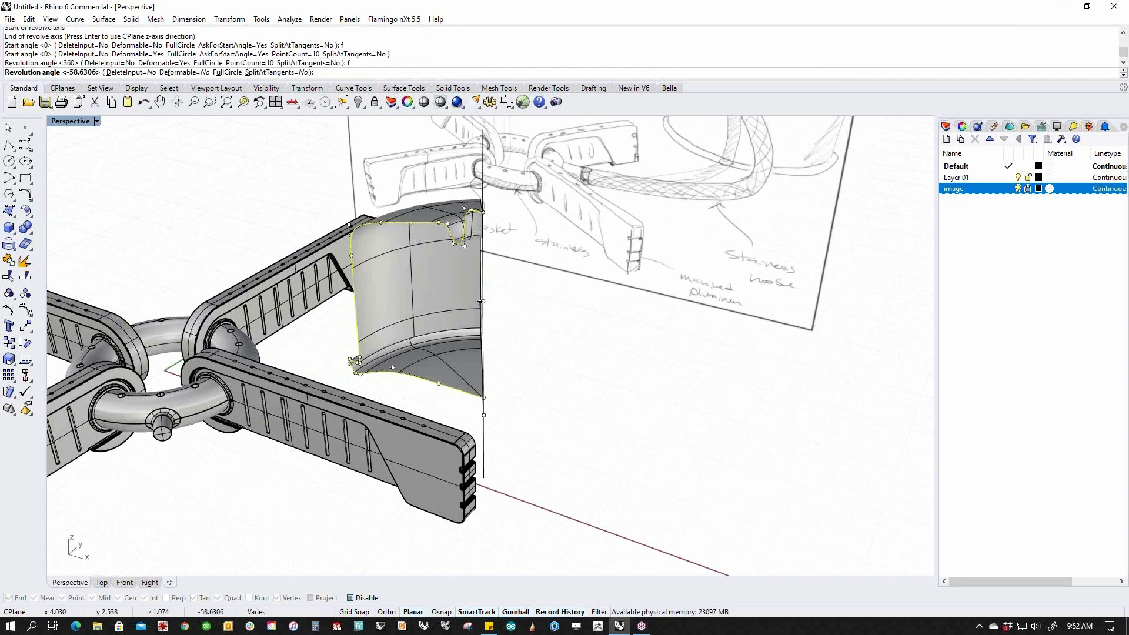
{"action": "left_click", "coordinate": [226, 72]}
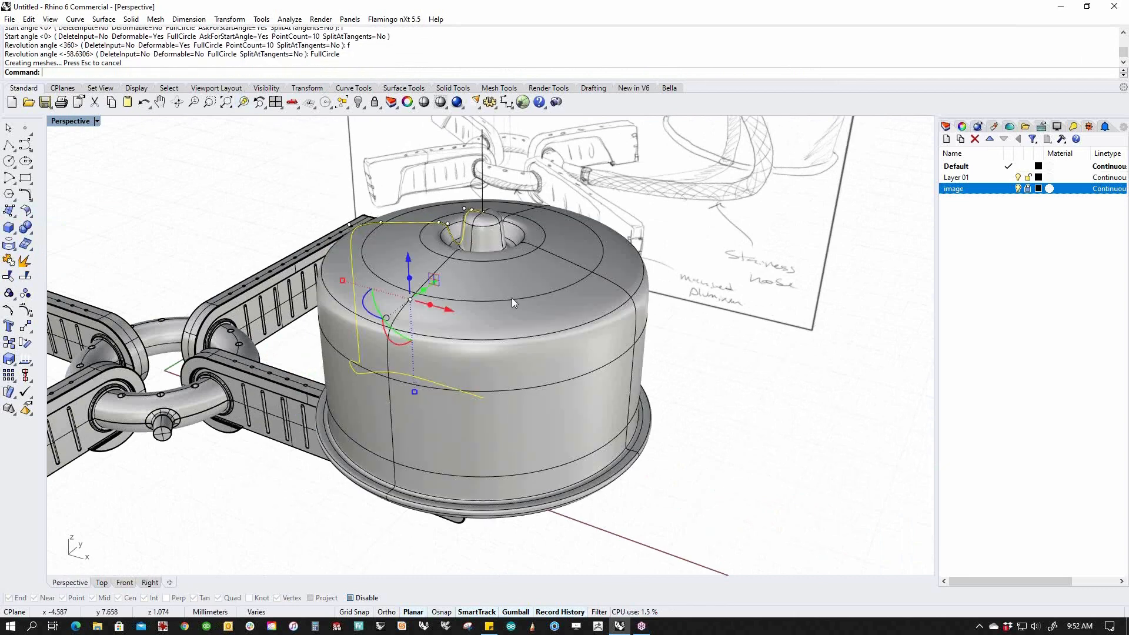
{"action": "mouse_move", "coordinate": [672, 413]}
{"action": "right_mouse_down"}
{"action": "mouse_move", "coordinate": [683, 400]}
{"action": "mouse_move", "coordinate": [683, 423]}
{"action": "mouse_move", "coordinate": [743, 346]}
{"action": "mouse_move", "coordinate": [654, 340]}
{"action": "mouse_move", "coordinate": [655, 377]}
{"action": "mouse_move", "coordinate": [672, 382]}
{"action": "right_mouse_up"}
{"action": "type", "text": "f"}
{"action": "key", "text": "Return"}
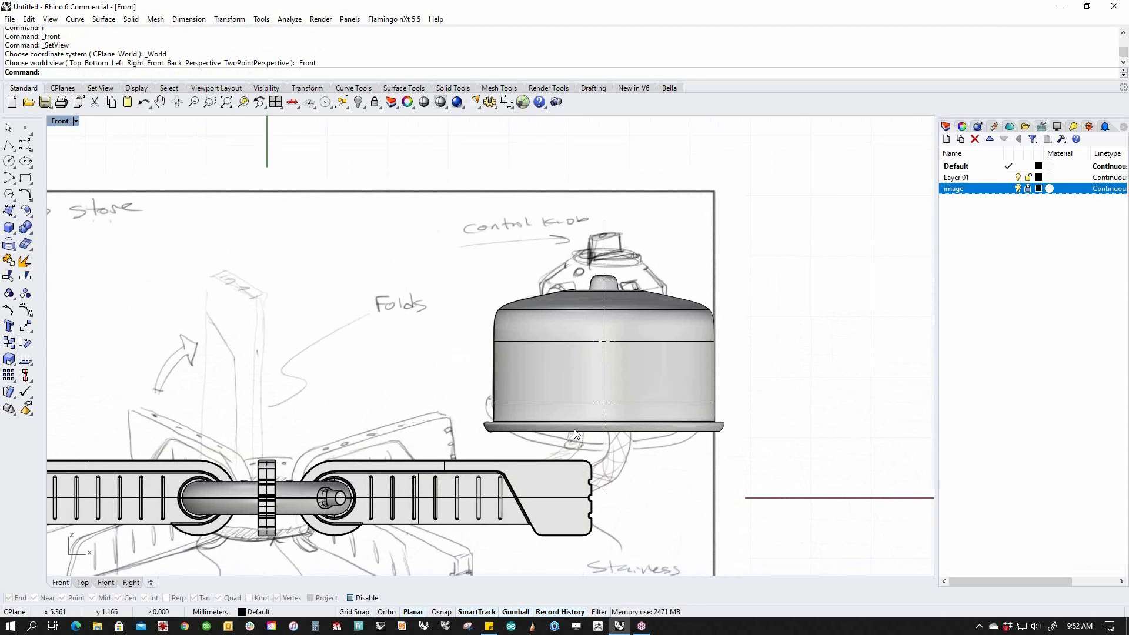
Select the profile's bottom control points and try lowering them, then undo the move.
{"action": "left_click_drag", "start_coordinate": [457, 403], "coordinate": [801, 445]}
{"action": "left_click", "coordinate": [749, 458]}
{"action": "left_click", "coordinate": [494, 377]}
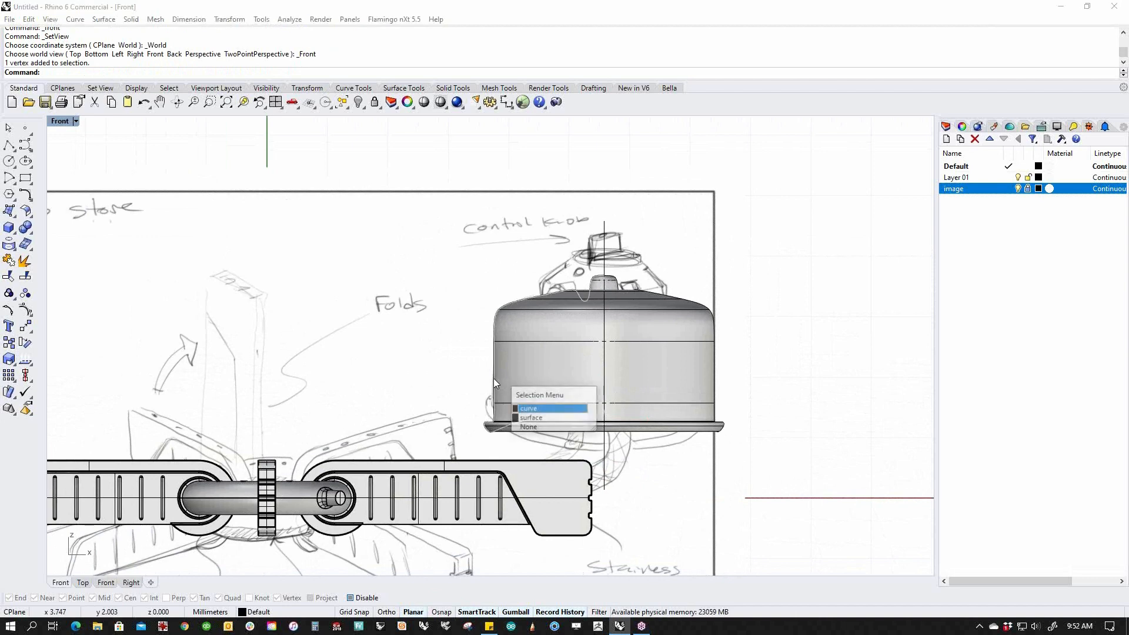
{"action": "left_click", "coordinate": [536, 407]}
{"action": "middle_click", "coordinate": [465, 412]}
{"action": "right_click_drag", "start_coordinate": [462, 330], "coordinate": [445, 316]}
{"action": "left_click_drag", "start_coordinate": [437, 379], "coordinate": [666, 434]}
{"action": "left_click_drag", "start_coordinate": [527, 366], "coordinate": [527, 394]}
{"action": "left_click_drag", "start_coordinate": [526, 437], "coordinate": [527, 442]}
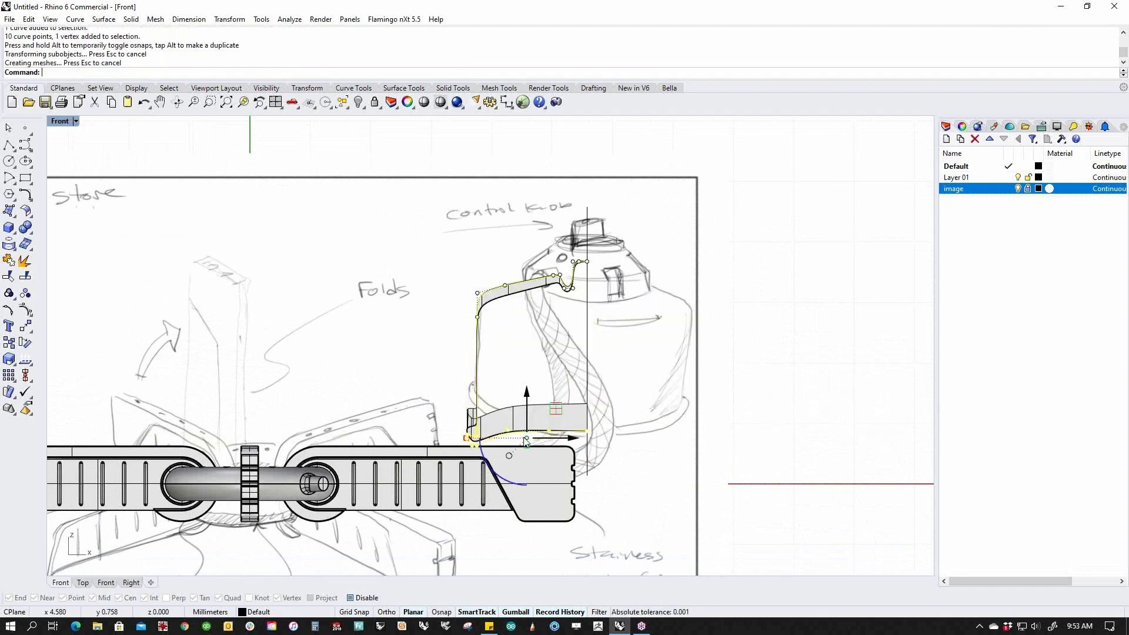
{"action": "key", "text": "ctrl+z"}
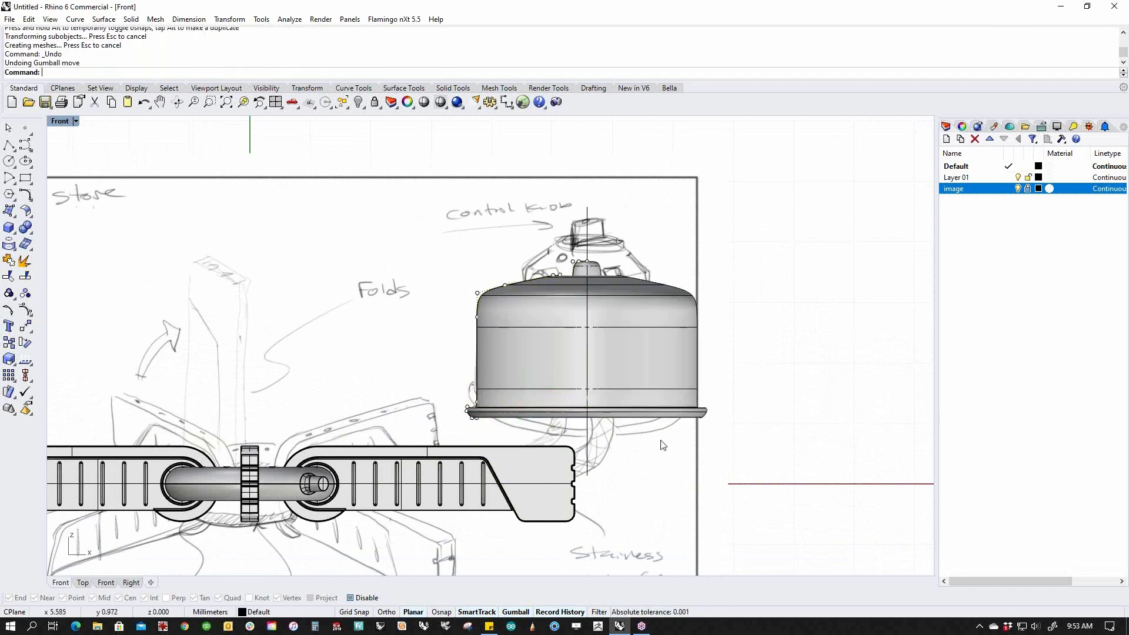
Raise ten top profile control points in Front view to make the domed top taller.
{"action": "key", "text": "ctrl+F4"}
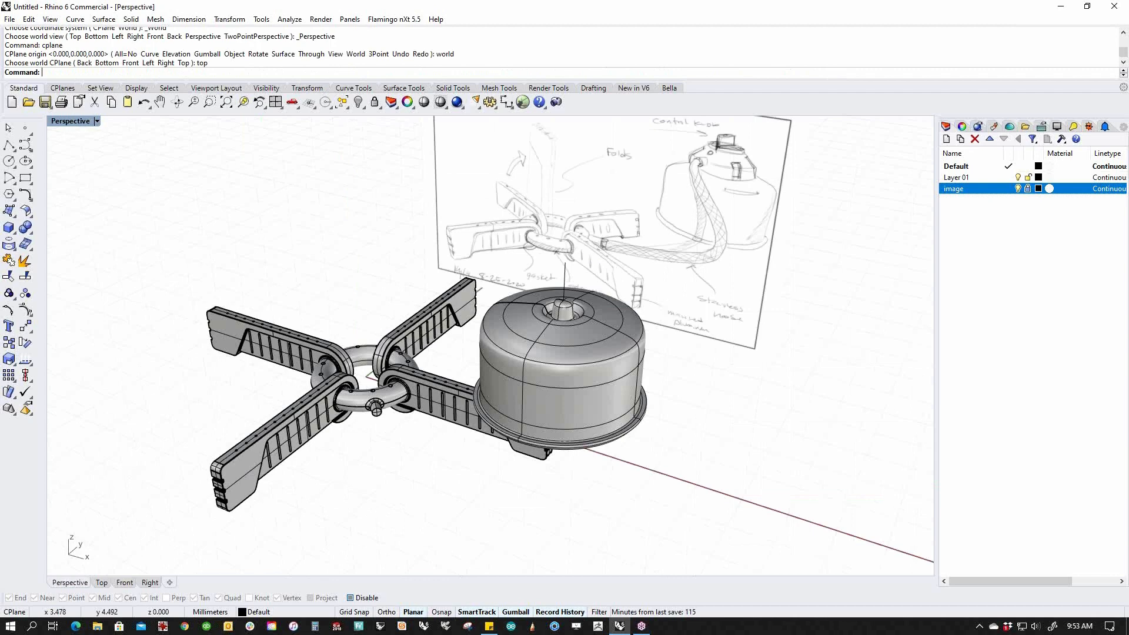
{"action": "right_click_drag", "start_coordinate": [483, 280], "coordinate": [545, 287]}
{"action": "scroll", "coordinate": [545, 288], "scroll_direction": "up", "scroll_amount": 8}
{"action": "left_click", "coordinate": [517, 291]}
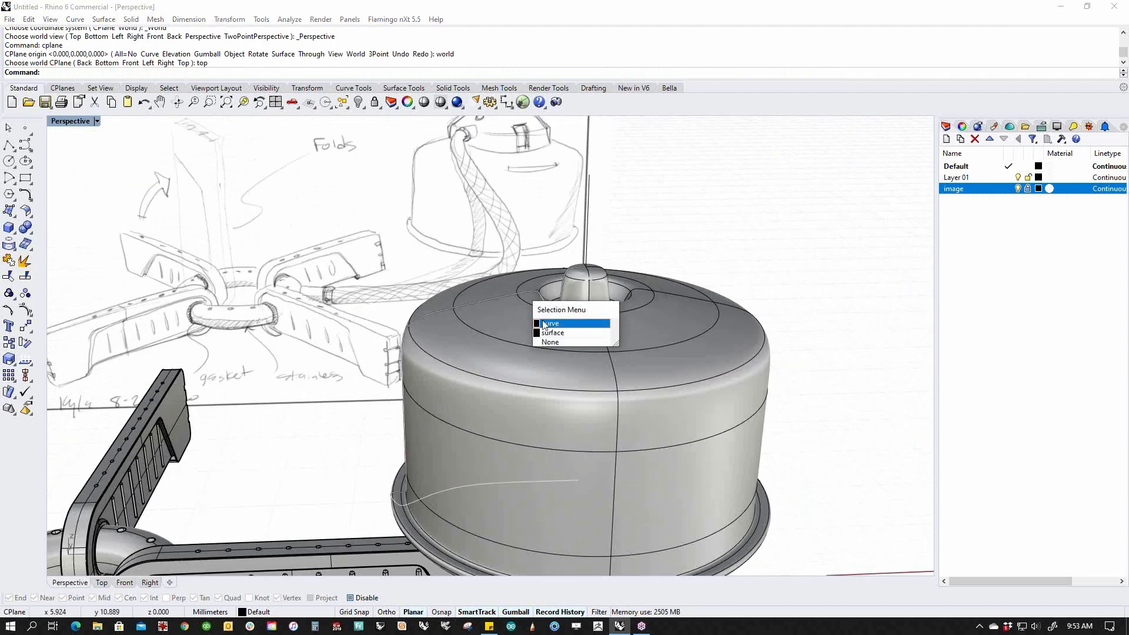
{"action": "left_click", "coordinate": [542, 326]}
{"action": "right_click_drag", "start_coordinate": [449, 359], "coordinate": [443, 324]}
{"action": "left_click_drag", "start_coordinate": [358, 251], "coordinate": [606, 389]}
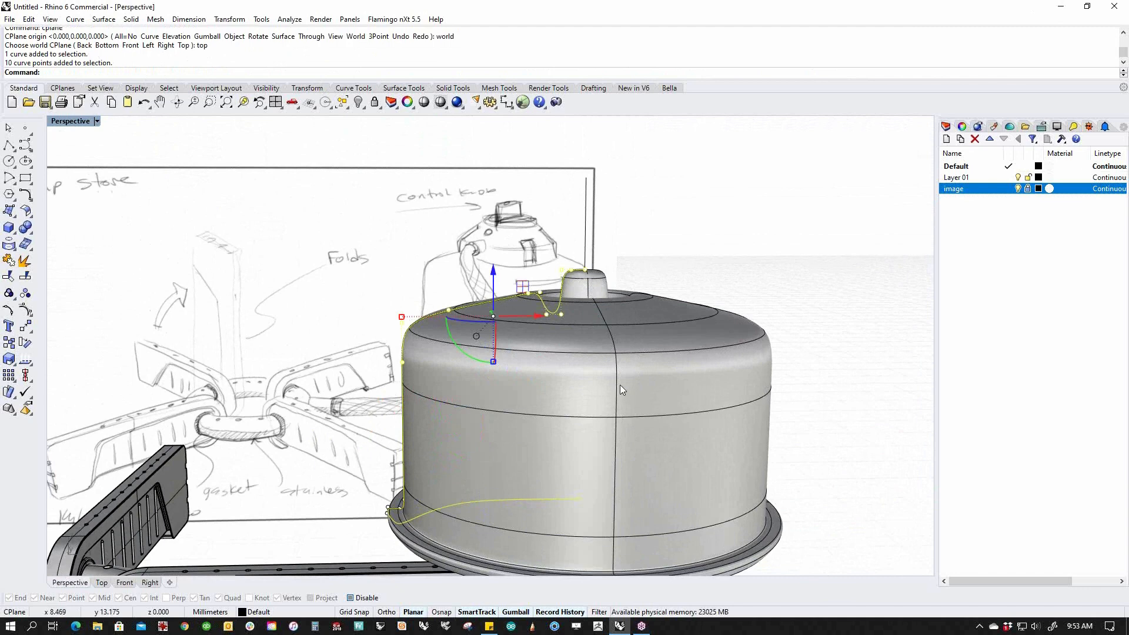
{"action": "key", "text": "ctrl+F2"}
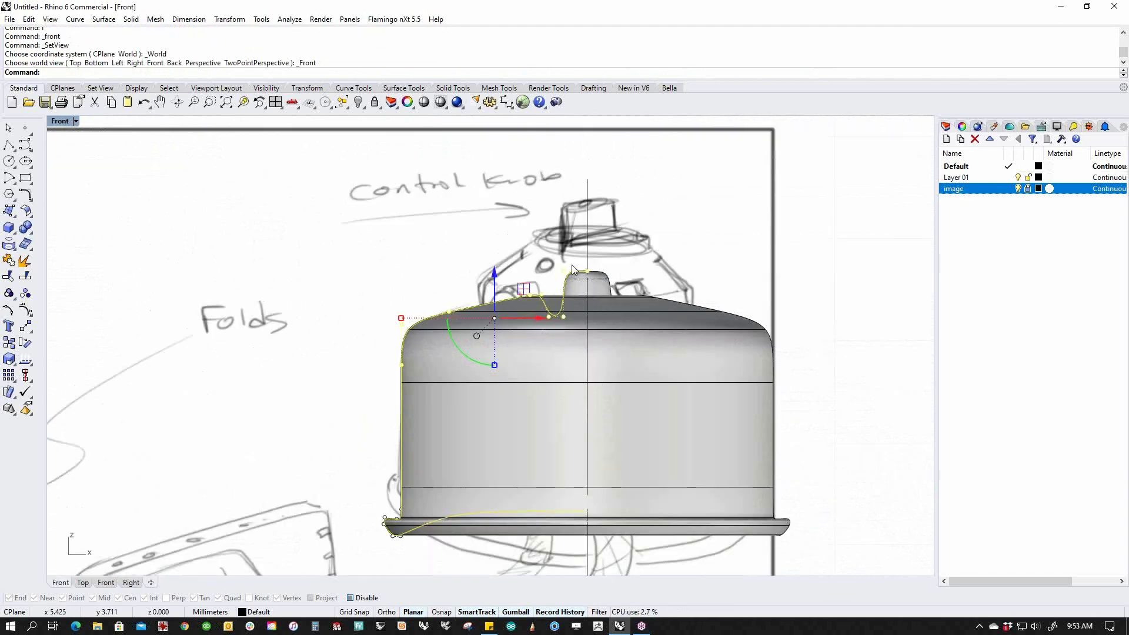
{"action": "left_click_drag", "start_coordinate": [494, 318], "coordinate": [495, 277]}
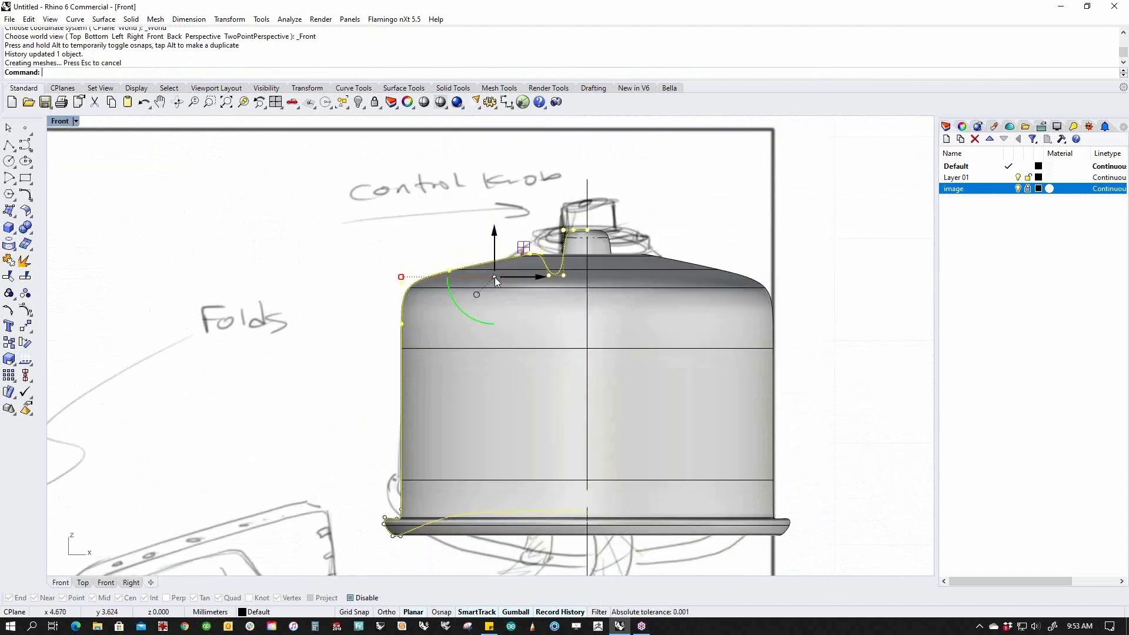
{"action": "left_click", "coordinate": [334, 273]}
{"action": "key", "text": "Escape"}
Move the revolved canister down and to the right, beside the stove arms.
{"action": "scroll", "coordinate": [426, 325], "scroll_direction": "down", "scroll_amount": 6}
{"action": "right_click_drag", "start_coordinate": [518, 361], "coordinate": [505, 315]}
{"action": "left_click", "coordinate": [622, 282]}
{"action": "left_click_drag", "start_coordinate": [592, 279], "coordinate": [693, 375]}
{"action": "scroll", "coordinate": [647, 379], "scroll_direction": "down", "scroll_amount": 3}
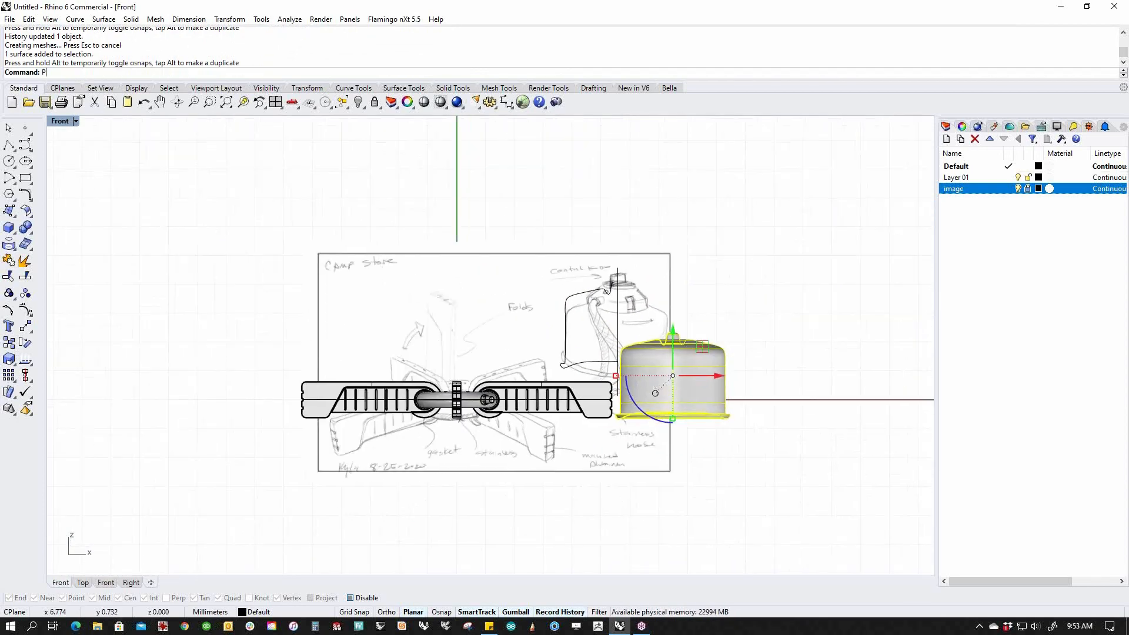
In Perspective view, gumball-move the canister right and nudge it into place beside the arms.
{"action": "key", "text": "Return"}
{"action": "right_click_drag", "start_coordinate": [652, 379], "coordinate": [772, 402]}
{"action": "right_click_drag", "start_coordinate": [638, 304], "coordinate": [625, 260]}
{"action": "left_click_drag", "start_coordinate": [624, 259], "coordinate": [544, 185]}
{"action": "right_click_drag", "start_coordinate": [606, 419], "coordinate": [573, 401]}
{"action": "scroll", "coordinate": [573, 401], "scroll_direction": "up", "scroll_amount": 5}
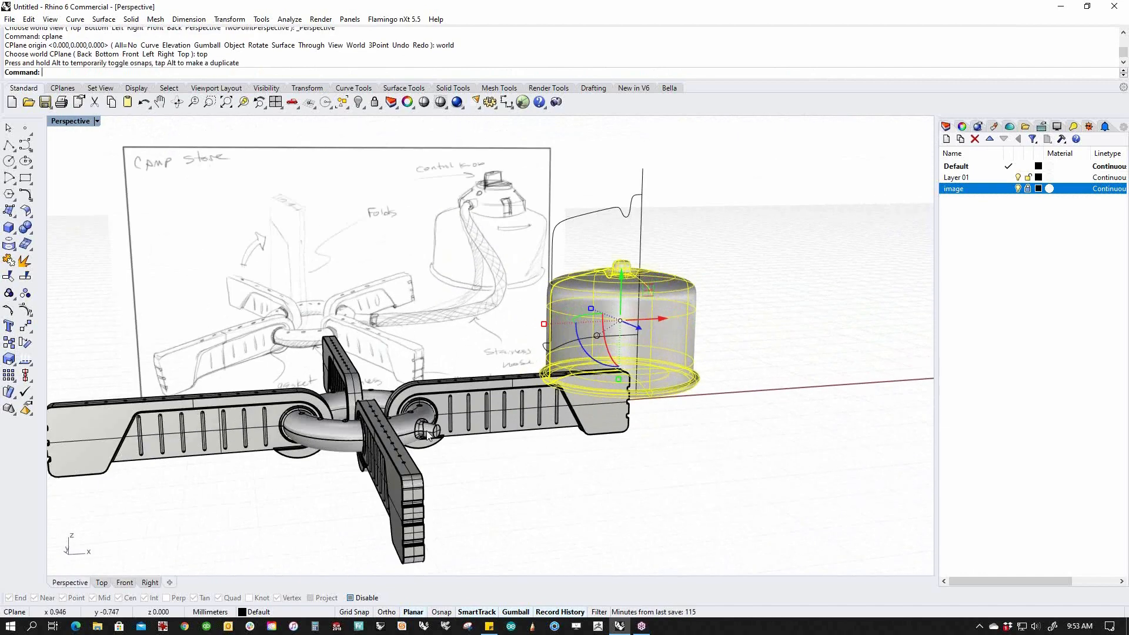
{"action": "left_click", "coordinate": [714, 405]}
{"action": "right_click_drag", "start_coordinate": [746, 417], "coordinate": [729, 511], "text": "shift"}
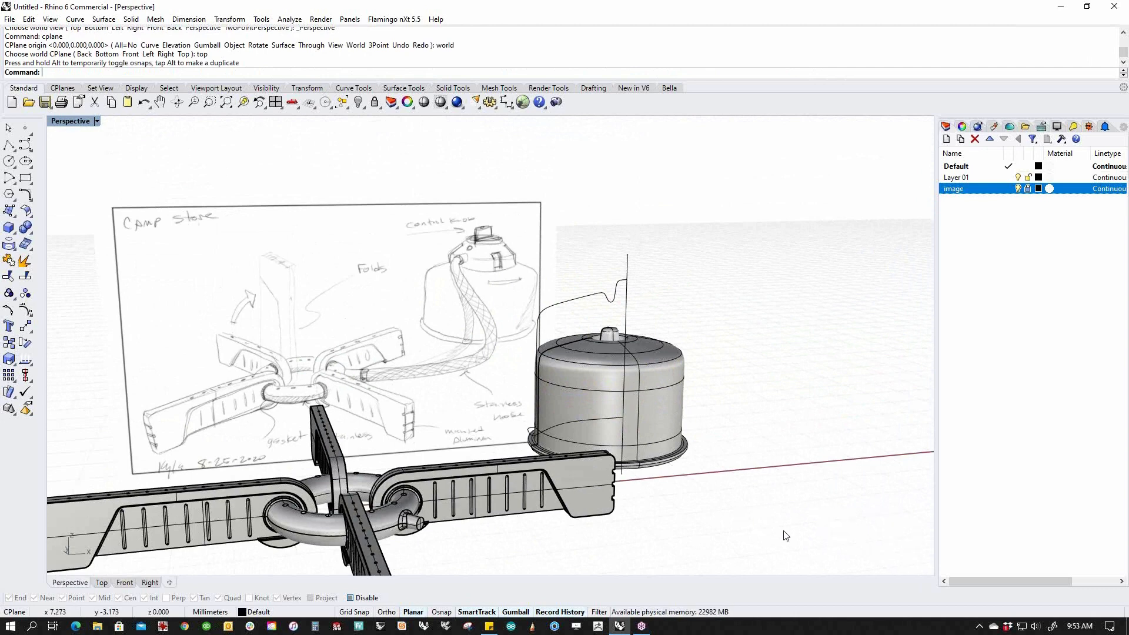
Delete the canister's profile curve and vertical axis line.
{"action": "left_click_drag", "start_coordinate": [676, 269], "coordinate": [585, 305]}
{"action": "key", "text": "Delete"}
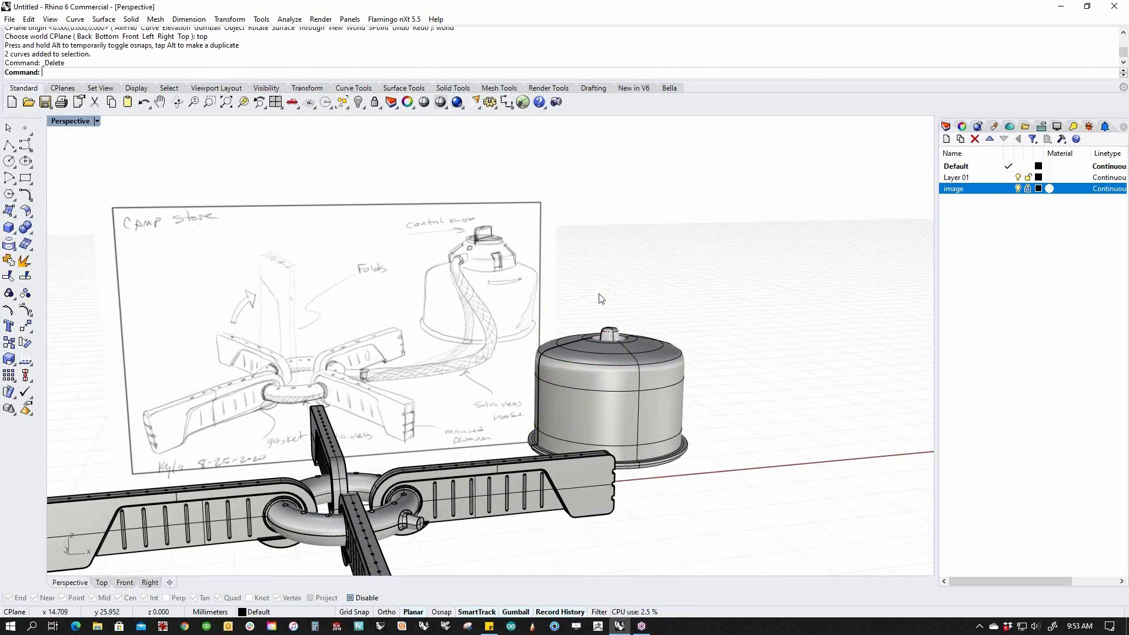
{"action": "right_click_drag", "start_coordinate": [601, 299], "coordinate": [529, 377], "text": "shift"}
{"action": "key", "text": "Return"}
{"action": "scroll", "coordinate": [612, 446], "scroll_direction": "up", "scroll_amount": 6}
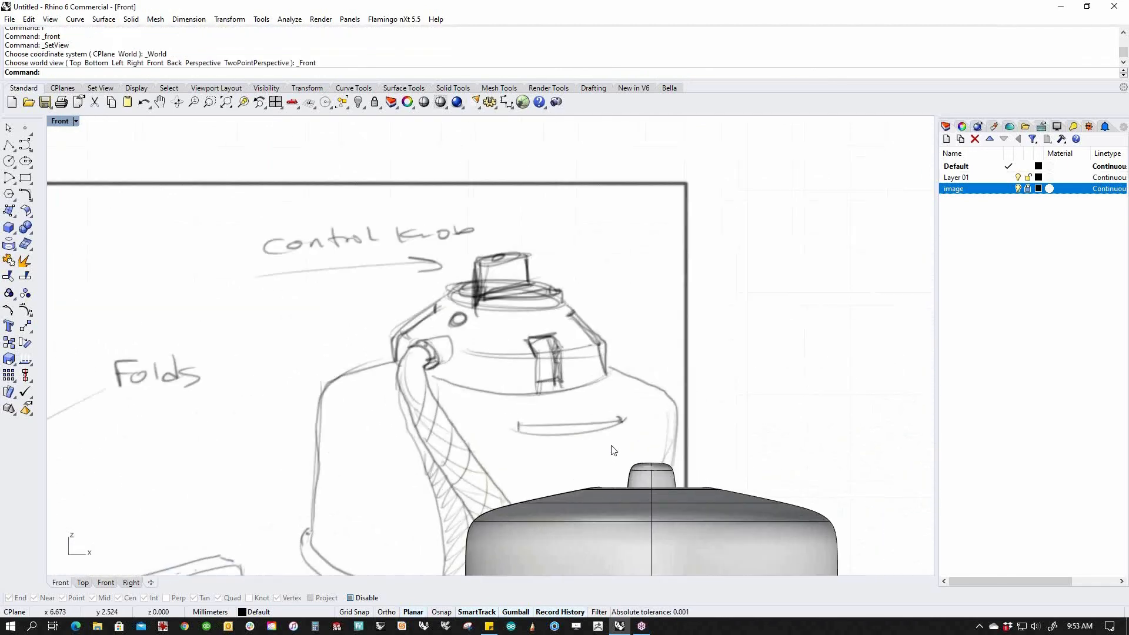
Draw a first four-point profile from the canister top over the knob, then undo it because it closed.
{"action": "right_click_drag", "start_coordinate": [611, 445], "coordinate": [504, 298]}
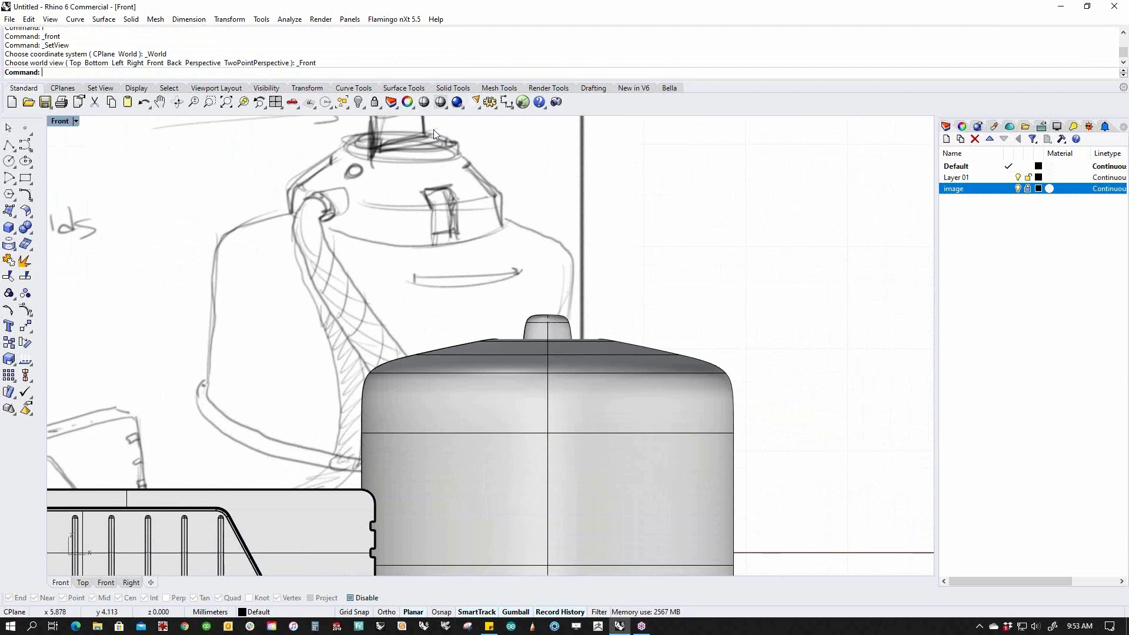
{"action": "left_click", "coordinate": [9, 145]}
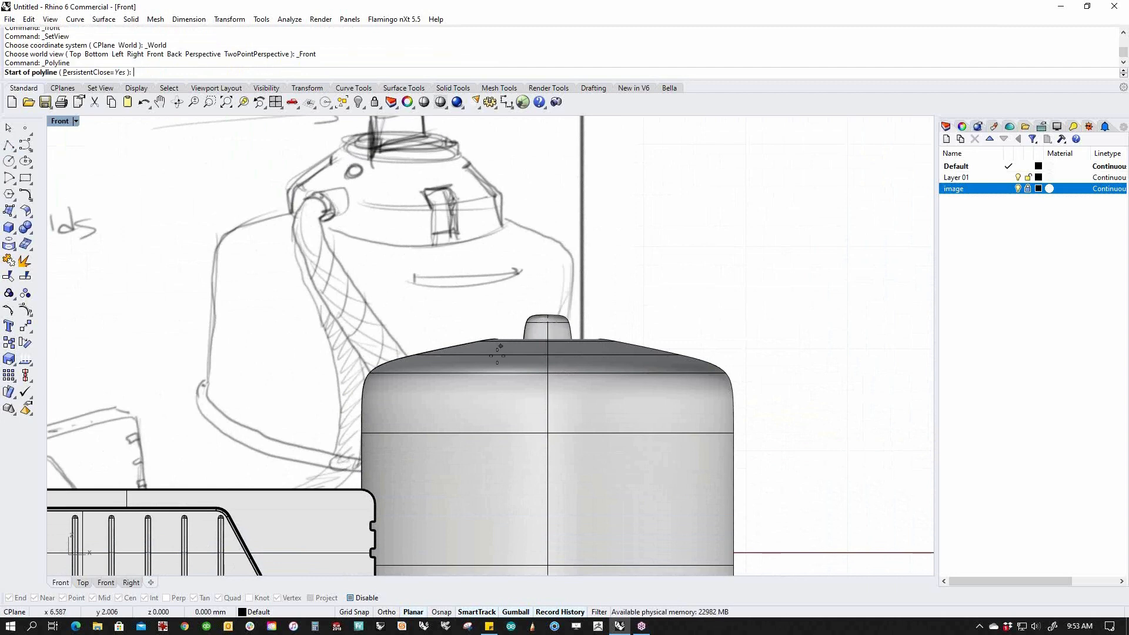
{"action": "left_click", "coordinate": [438, 352]}
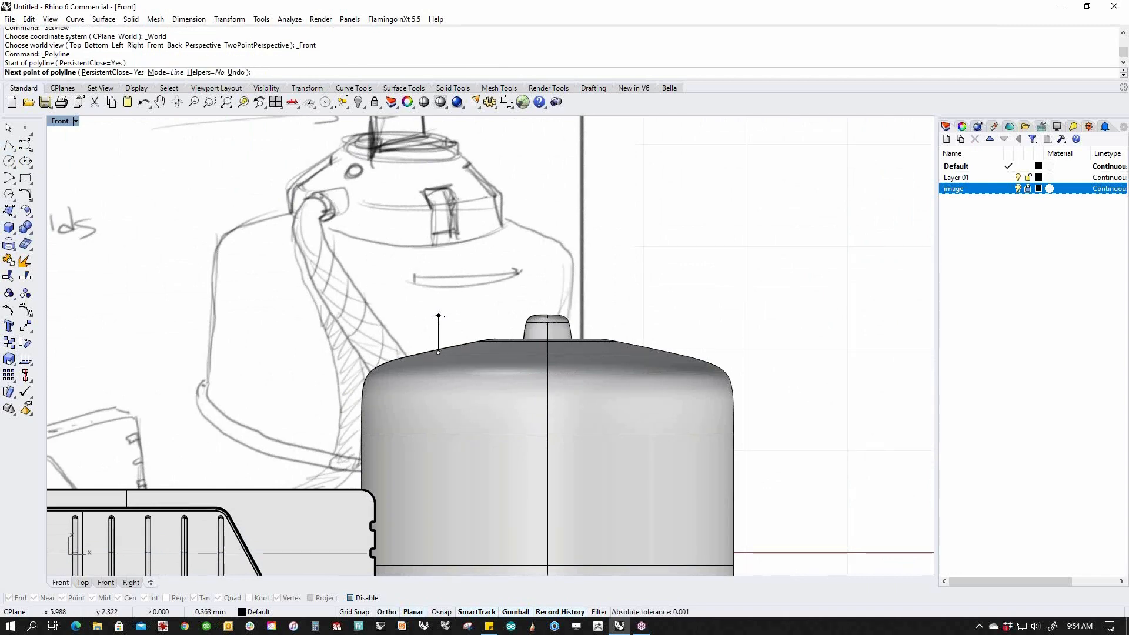
{"action": "left_click", "coordinate": [438, 318]}
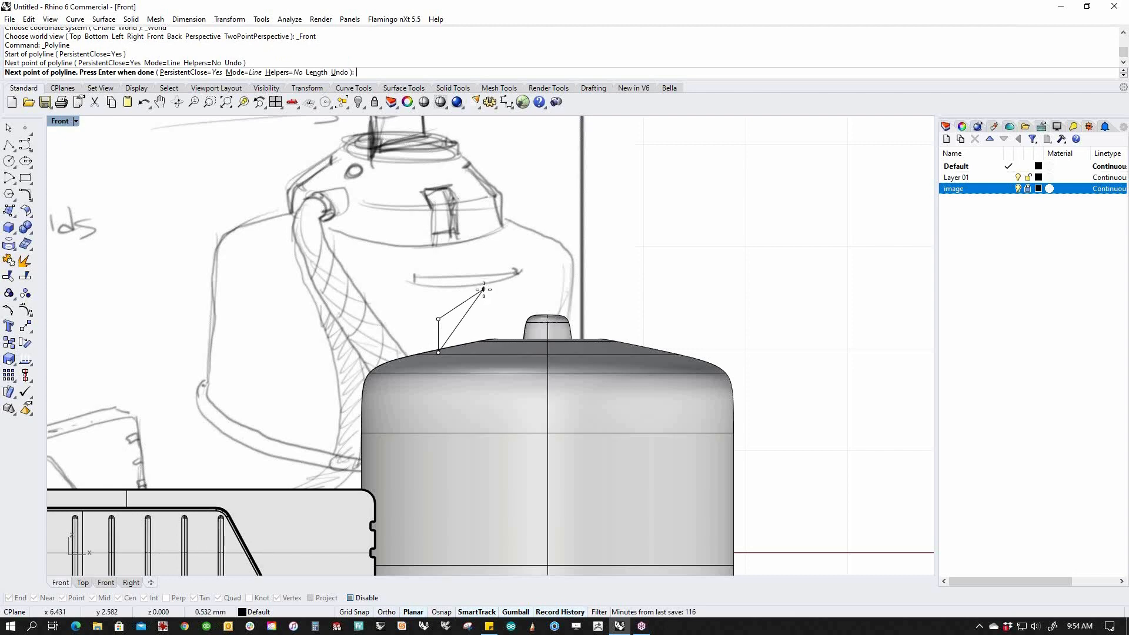
{"action": "left_click", "coordinate": [483, 289]}
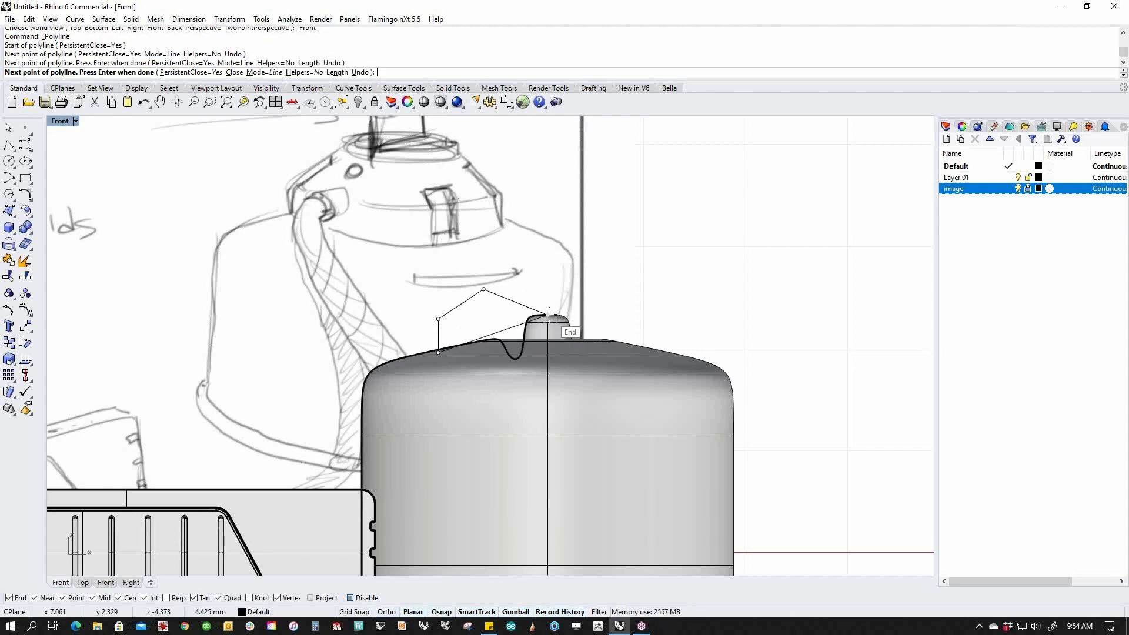
{"action": "left_click", "coordinate": [548, 289]}
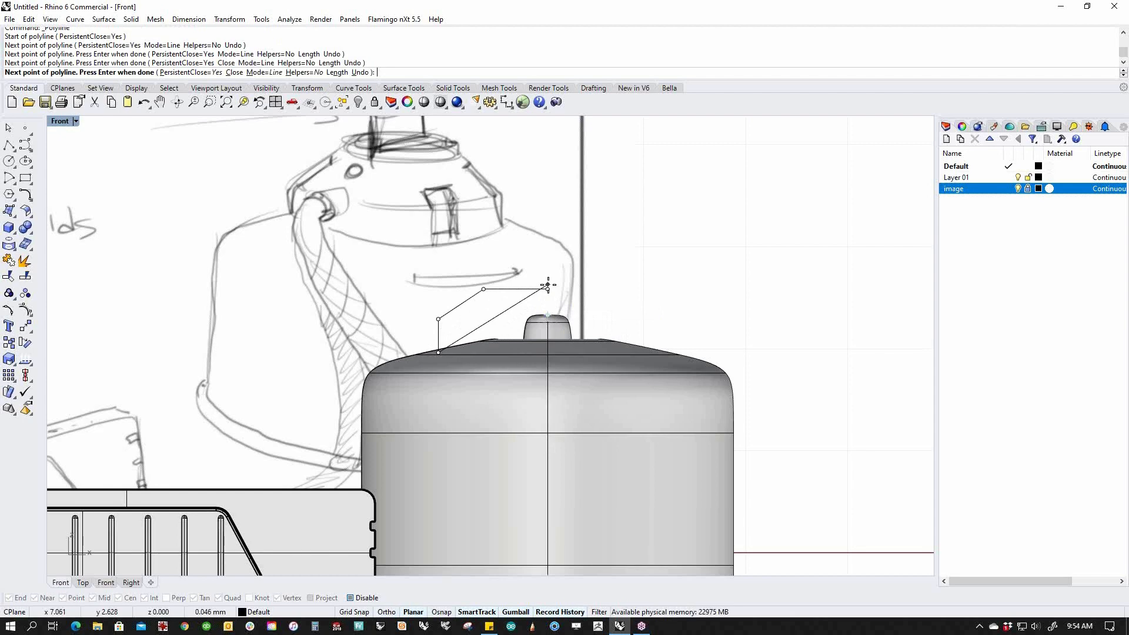
{"action": "key", "text": "Return"}
{"action": "left_click", "coordinate": [522, 303]}
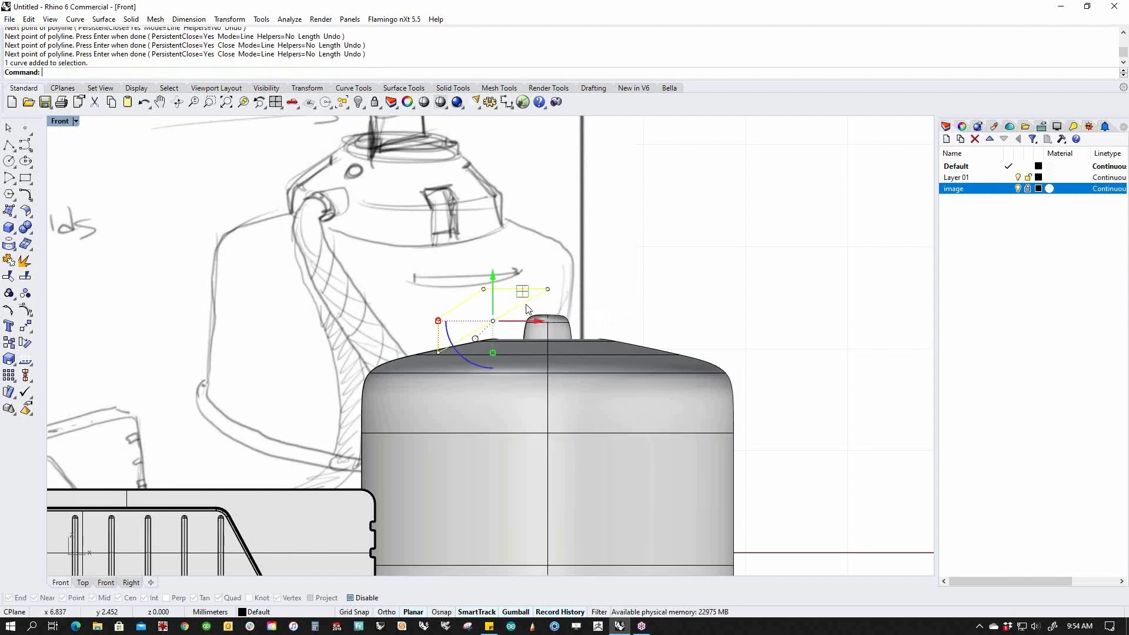
{"action": "middle_click", "coordinate": [525, 305]}
{"action": "key", "text": "Escape"}
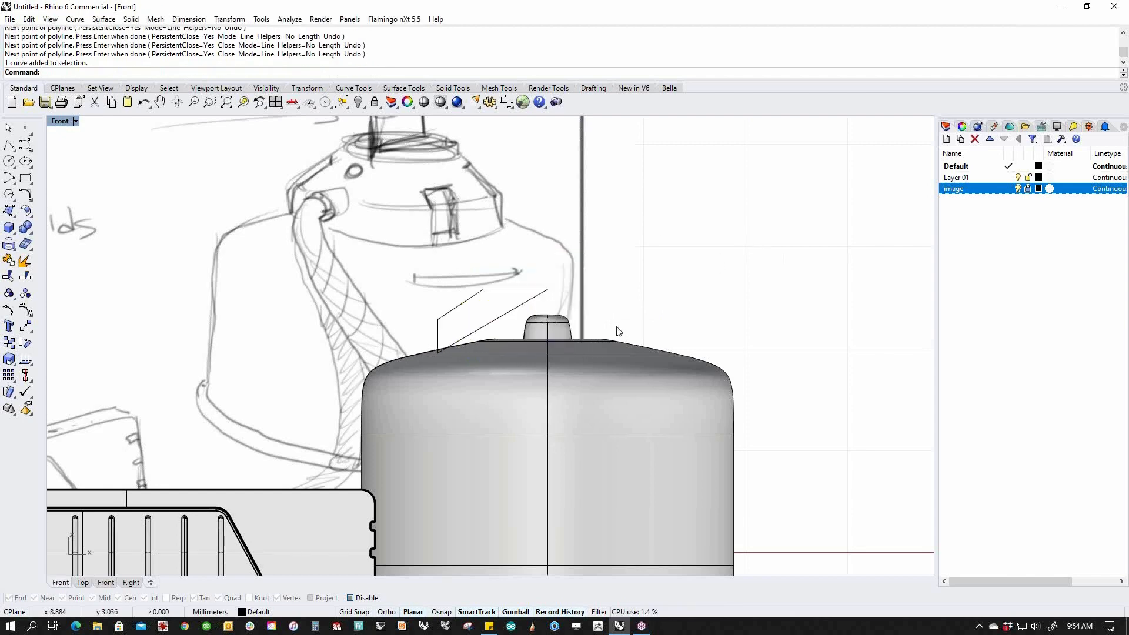
{"action": "key", "text": "ctrl+z"}
Redraw the four-point knob profile with PersistentClose=No so the polyline stays open.
{"action": "right_click", "coordinate": [317, 219]}
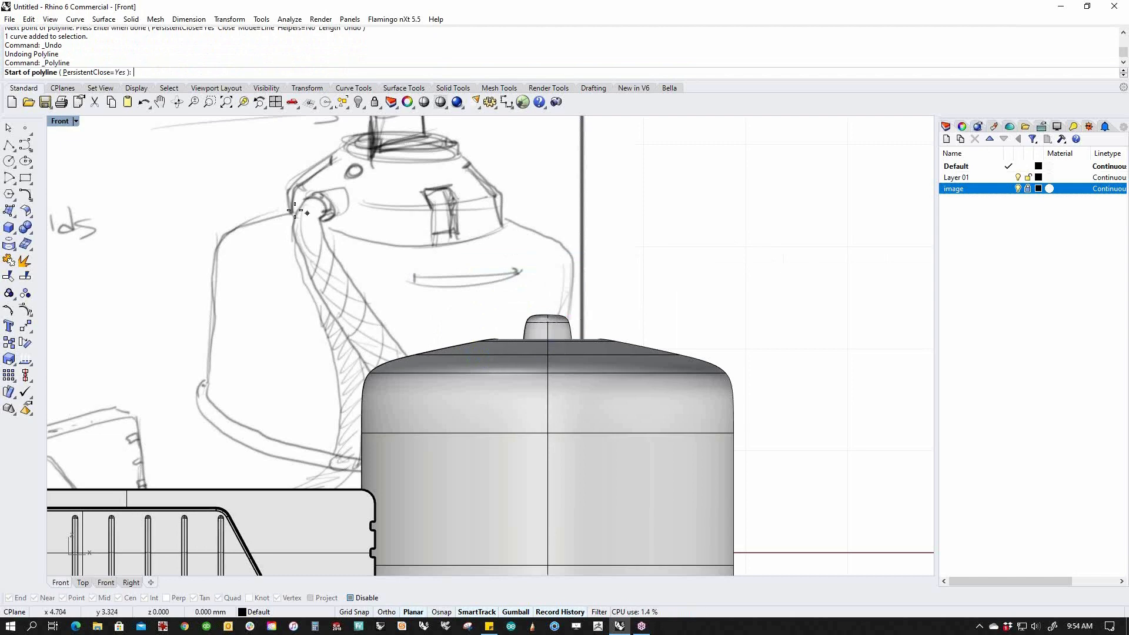
{"action": "left_click", "coordinate": [91, 72]}
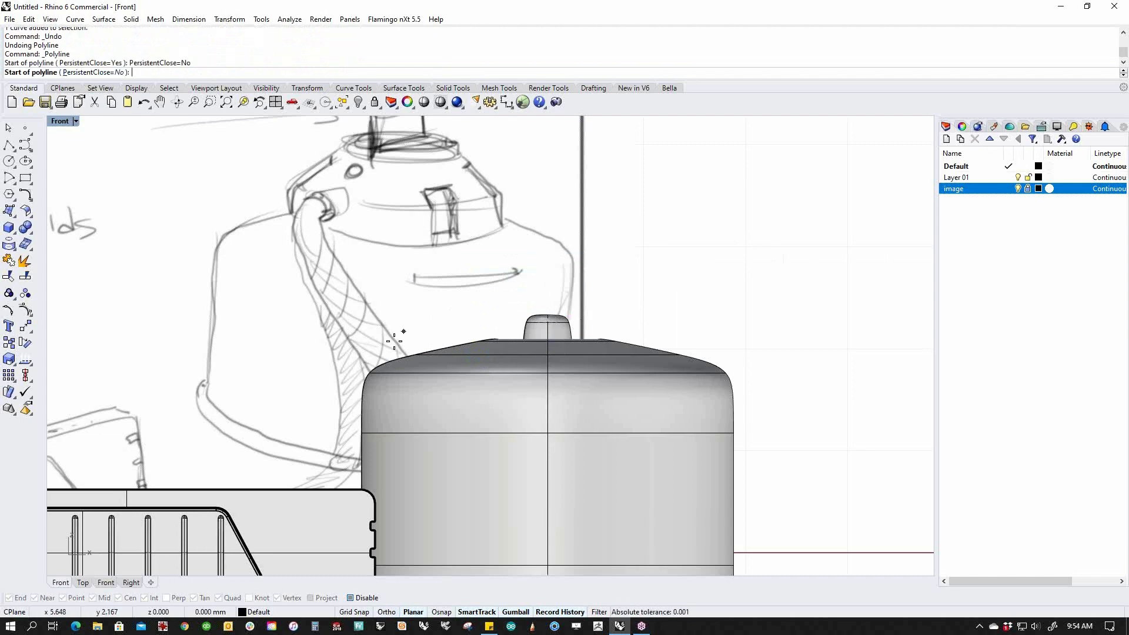
{"action": "left_click", "coordinate": [416, 357]}
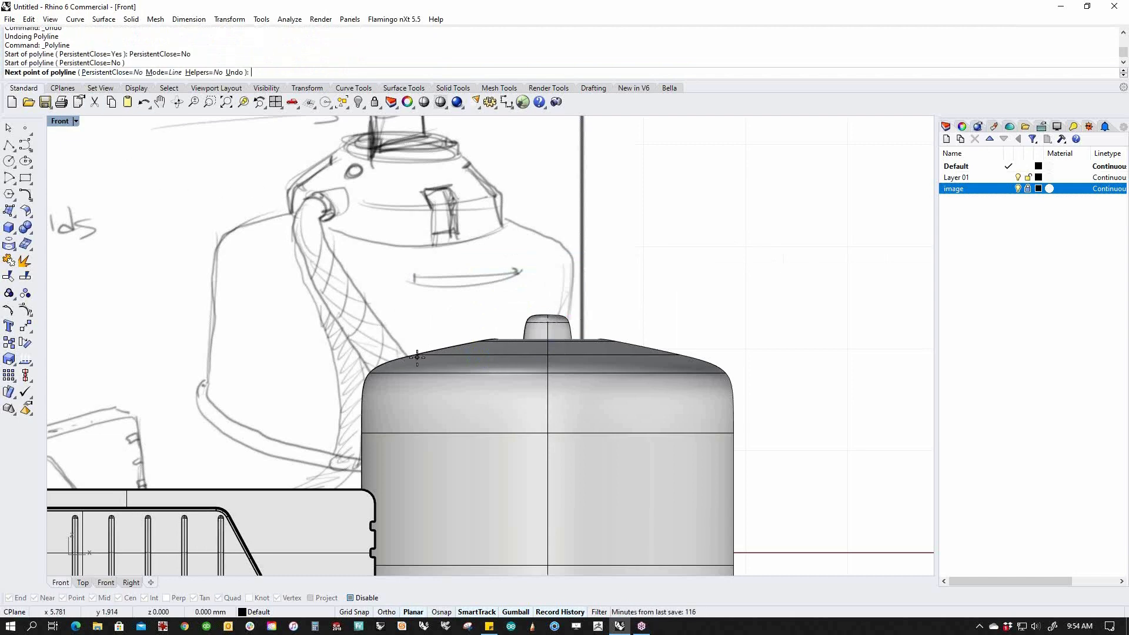
{"action": "left_click", "coordinate": [417, 326]}
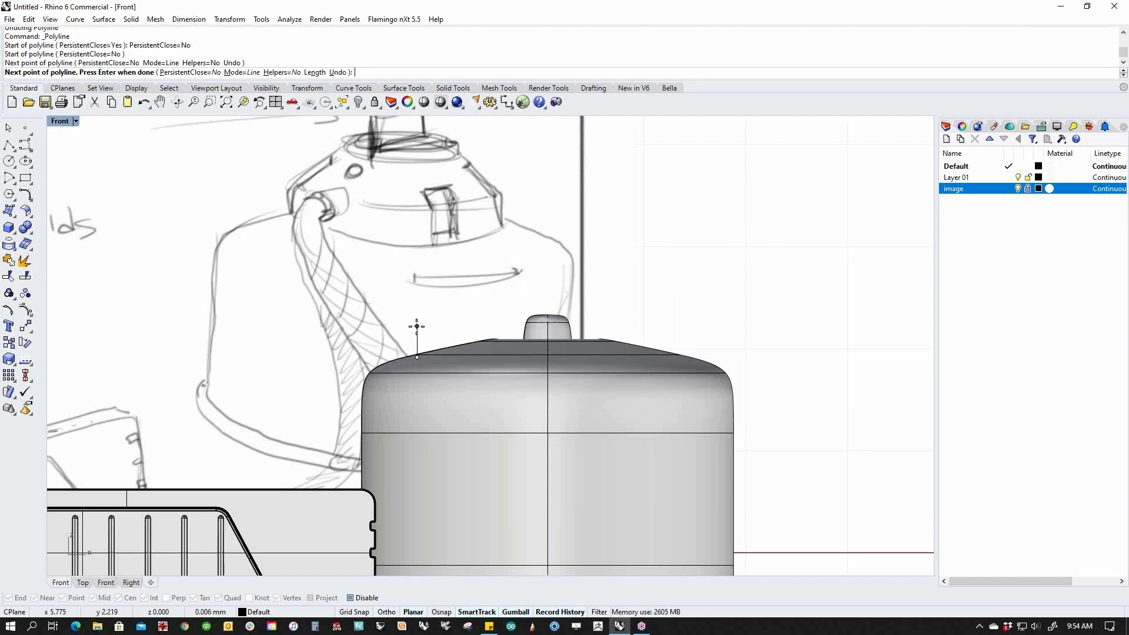
{"action": "left_click", "coordinate": [484, 290]}
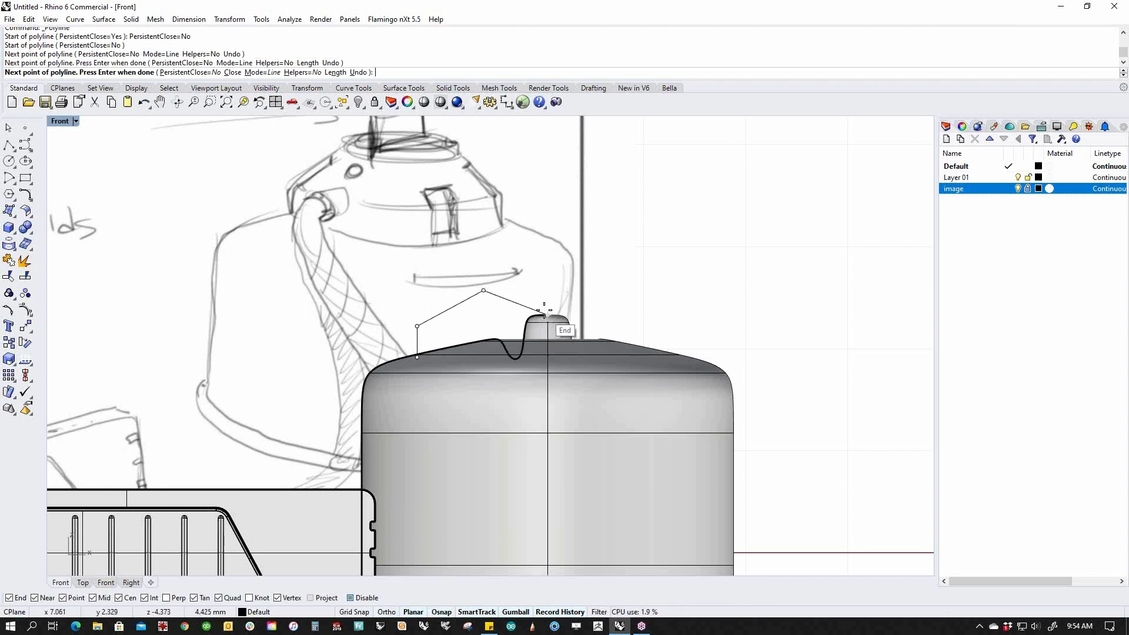
{"action": "left_click", "coordinate": [545, 291]}
{"action": "key", "text": "Return"}
Select the profile polyline in Perspective, undoing a trial move of its end point.
{"action": "left_click", "coordinate": [528, 289]}
{"action": "key", "text": "F4"}
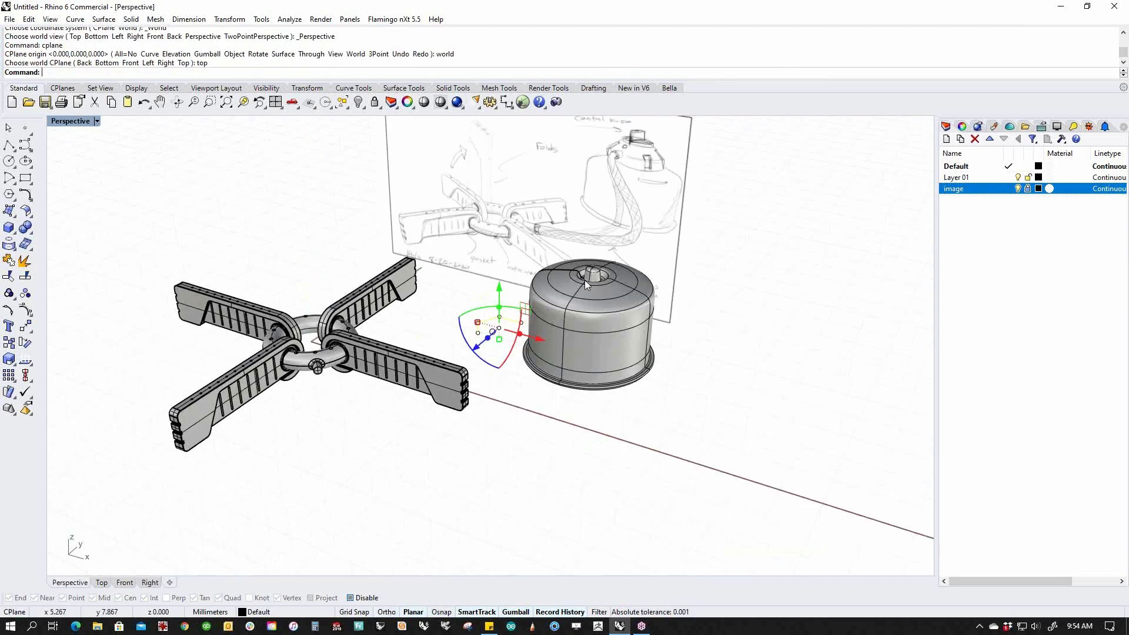
{"action": "scroll", "coordinate": [517, 353], "scroll_direction": "up", "scroll_amount": 5}
{"action": "key", "text": "Escape"}
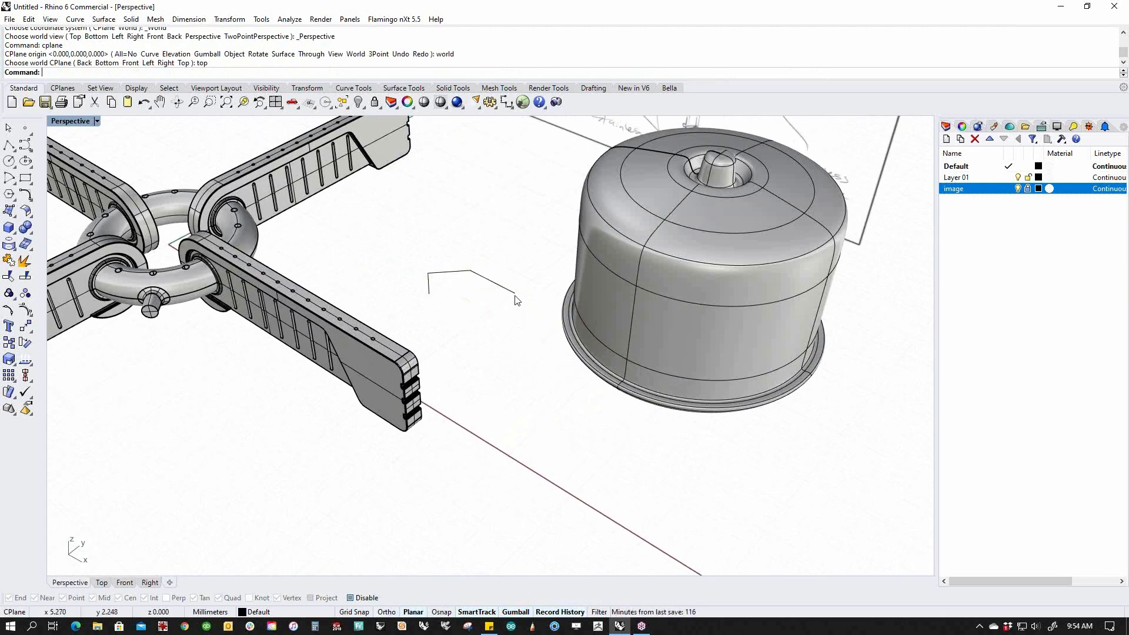
{"action": "left_click", "coordinate": [511, 293]}
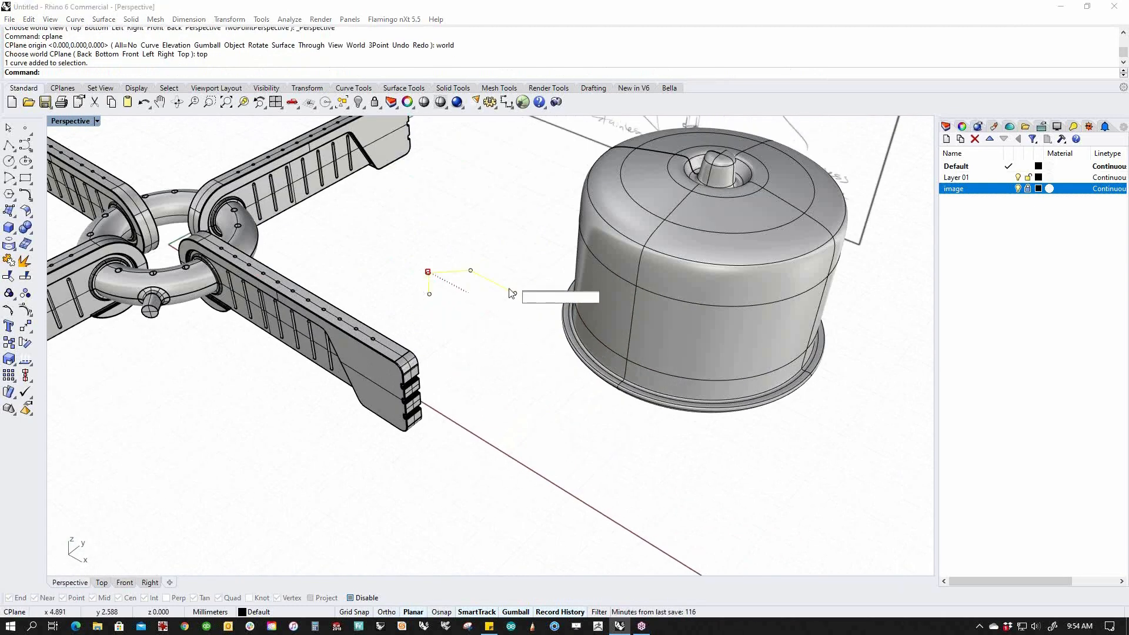
{"action": "key", "text": "Escape"}
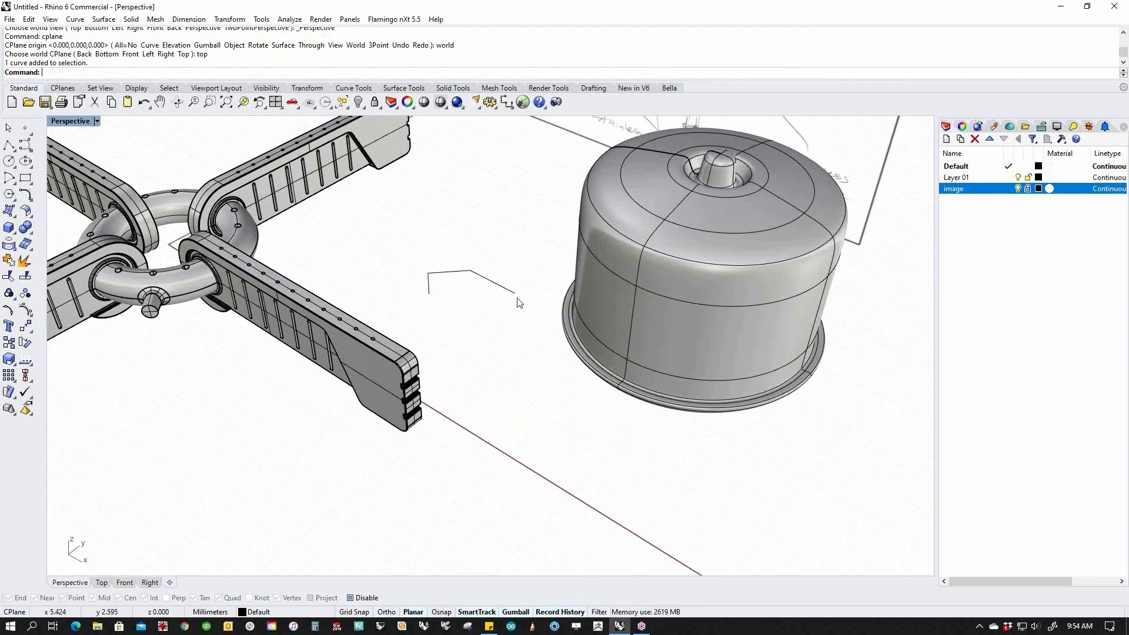
{"action": "left_click", "coordinate": [494, 285]}
{"action": "scroll", "coordinate": [528, 285], "scroll_direction": "up", "scroll_amount": 5}
{"action": "left_click", "coordinate": [528, 282]}
{"action": "left_click_drag", "start_coordinate": [549, 268], "coordinate": [595, 216]}
{"action": "left_click", "coordinate": [519, 356]}
{"action": "right_click_drag", "start_coordinate": [519, 356], "coordinate": [547, 379]}
{"action": "key", "text": "ctrl+z"}
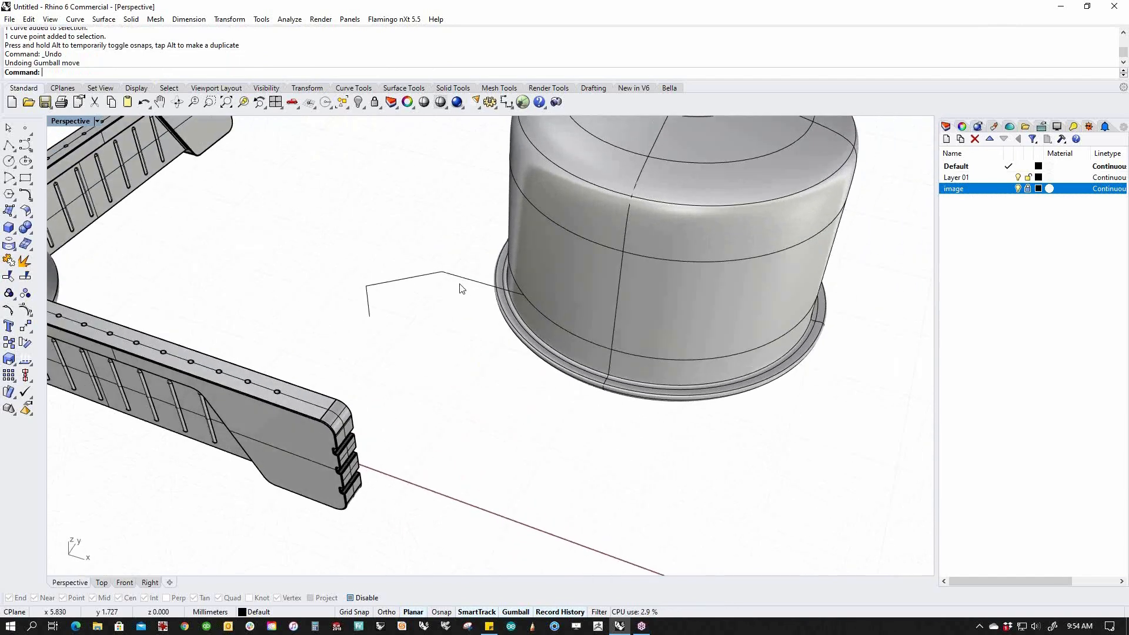
{"action": "left_click", "coordinate": [461, 278]}
{"action": "right_click_drag", "start_coordinate": [445, 352], "coordinate": [431, 321]}
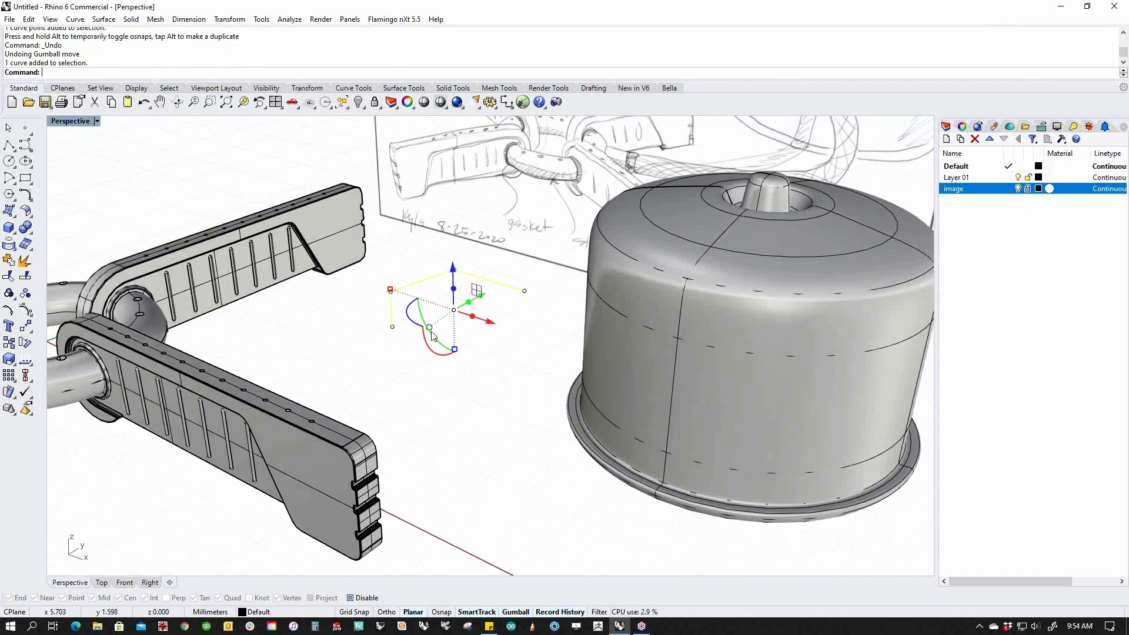
Revolve the profile a full 360° around a vertical axis through its end point.
{"action": "left_click", "coordinate": [15, 218]}
{"action": "left_click", "coordinate": [58, 269]}
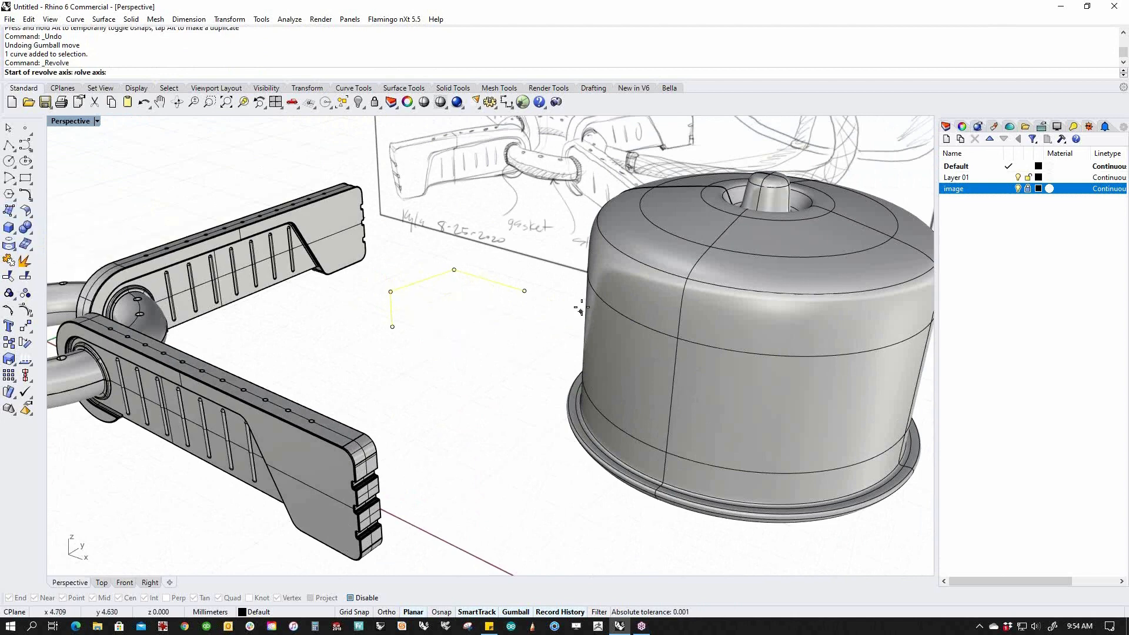
{"action": "left_click", "coordinate": [523, 291]}
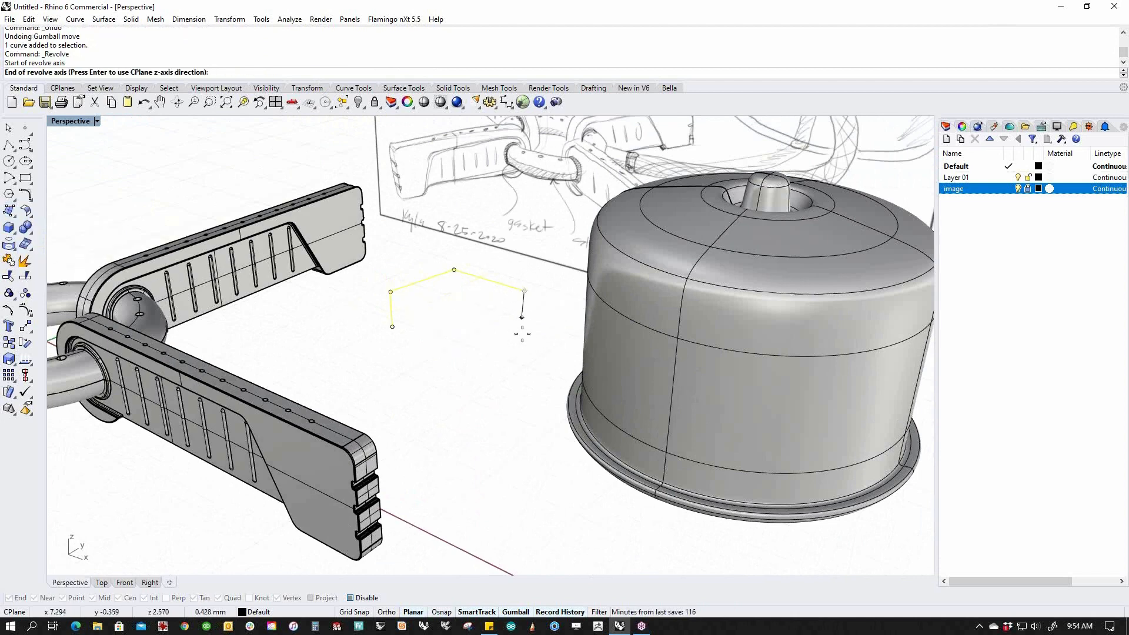
{"action": "left_click", "coordinate": [531, 391]}
{"action": "key", "text": "Return"}
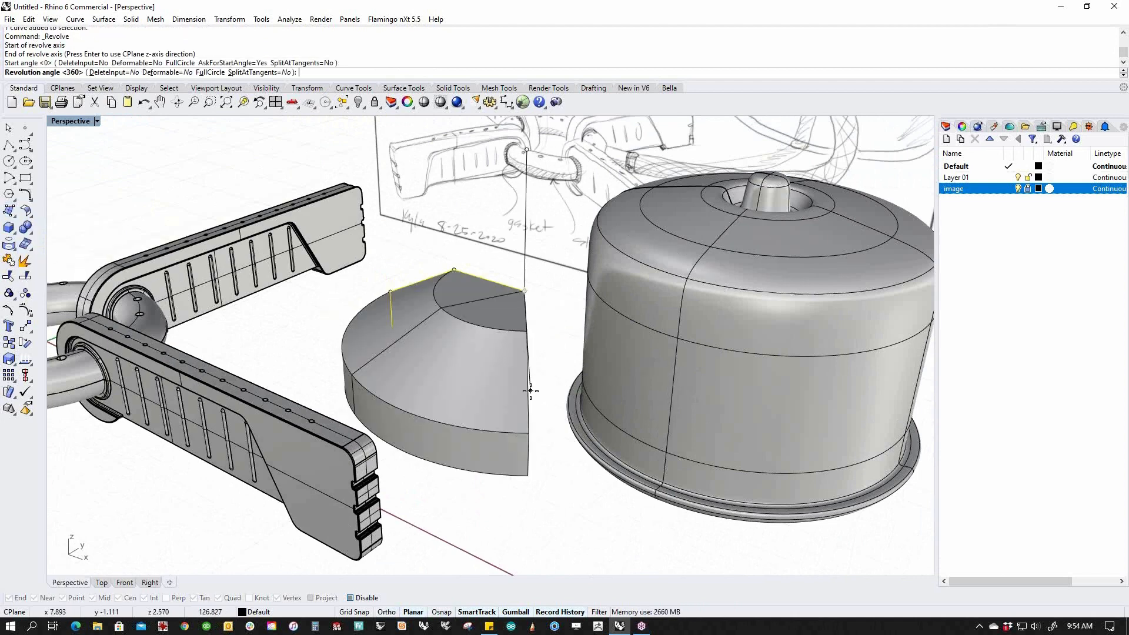
{"action": "type", "text": "f"}
{"action": "key", "text": "Return"}
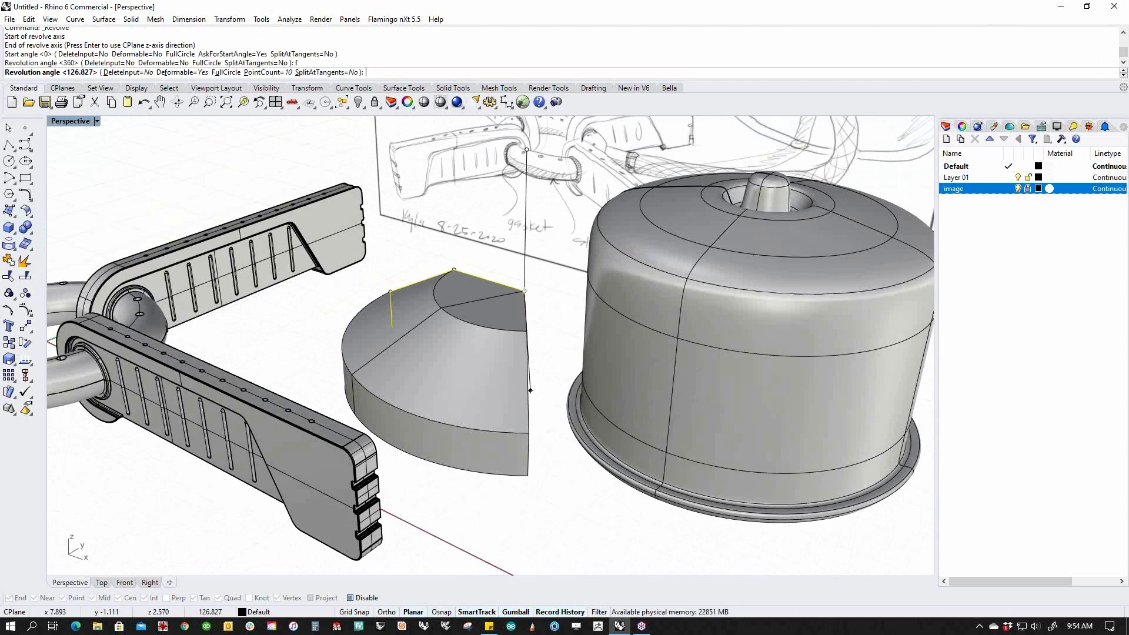
{"action": "type", "text": "u"}
{"action": "key", "text": "Return"}
Clear the selection and switch the viewport to Front with the F alias.
{"action": "scroll", "coordinate": [545, 363], "scroll_direction": "down", "scroll_amount": 6}
{"action": "right_click_drag", "start_coordinate": [588, 363], "coordinate": [560, 352]}
{"action": "left_click", "coordinate": [563, 431]}
{"action": "right_click_drag", "start_coordinate": [564, 435], "coordinate": [593, 394]}
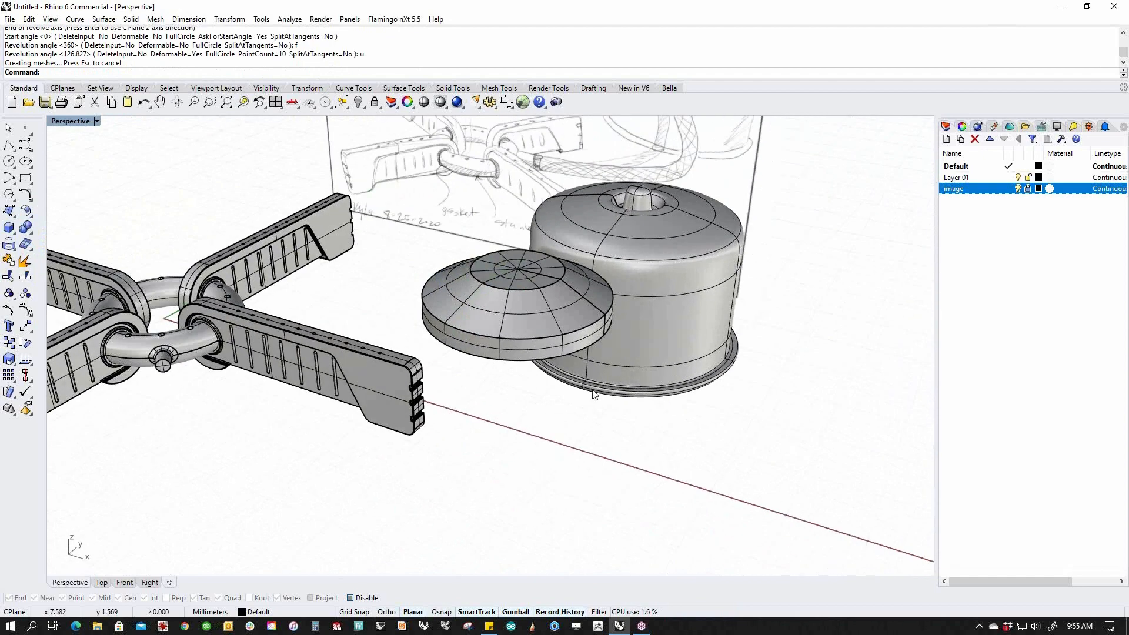
{"action": "type", "text": "f"}
{"action": "key", "text": "Return"}
{"action": "scroll", "coordinate": [536, 294], "scroll_direction": "up", "scroll_amount": 4}
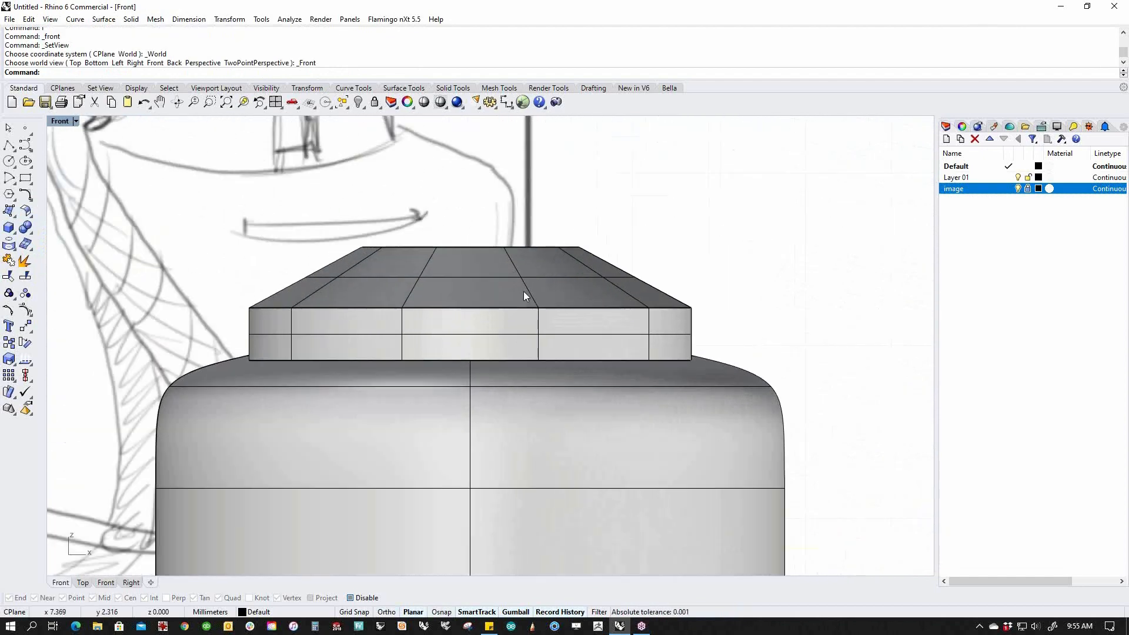
Back in Perspective, move the revolved cap onto the canister top with the gumball.
{"action": "type", "text": "p"}
{"action": "key", "text": "Return"}
{"action": "right_click_drag", "start_coordinate": [523, 291], "coordinate": [501, 340]}
{"action": "scroll", "coordinate": [501, 340], "scroll_direction": "up", "scroll_amount": 5}
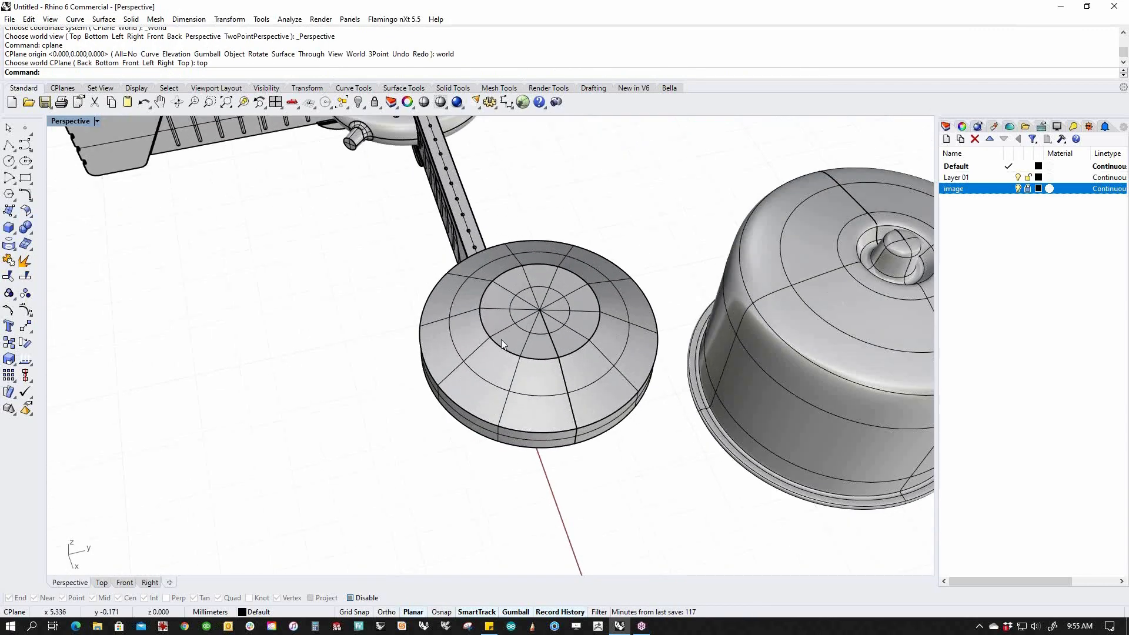
{"action": "left_click", "coordinate": [538, 356]}
{"action": "right_click_drag", "start_coordinate": [582, 366], "coordinate": [526, 359], "text": "shift"}
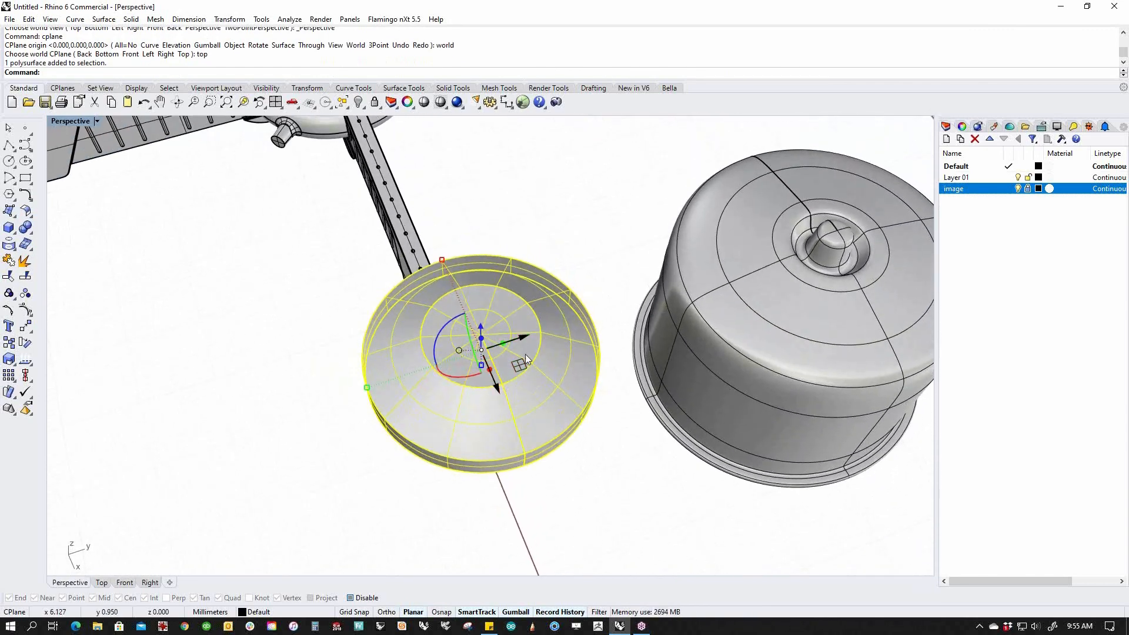
{"action": "mouse_move", "coordinate": [525, 356]}
{"action": "left_mouse_down"}
{"action": "mouse_move", "coordinate": [812, 218]}
{"action": "mouse_move", "coordinate": [842, 229]}
{"action": "left_mouse_up"}
{"action": "mouse_move", "coordinate": [575, 383]}
{"action": "right_mouse_down"}
{"action": "mouse_move", "coordinate": [595, 383]}
{"action": "mouse_move", "coordinate": [530, 367]}
{"action": "right_mouse_up"}
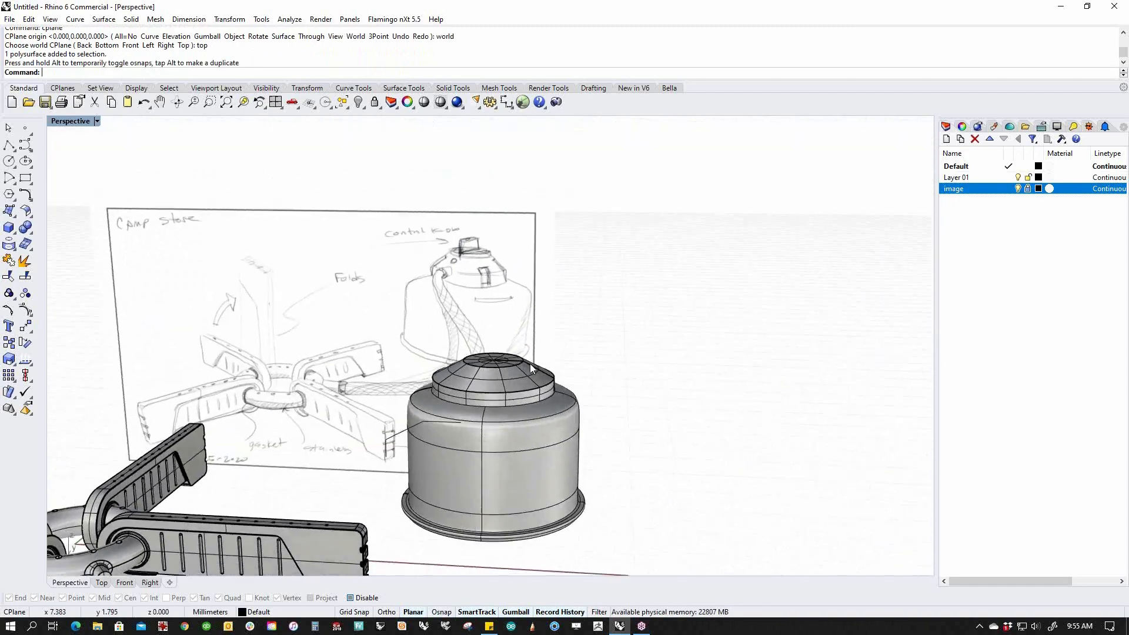
Delete the cap's top face and seal the opening flat with the Cap command.
{"action": "scroll", "coordinate": [530, 363], "scroll_direction": "up", "scroll_amount": 8}
{"action": "right_click_drag", "start_coordinate": [583, 293], "coordinate": [577, 371]}
{"action": "left_click", "coordinate": [579, 370], "text": "ctrl+shift"}
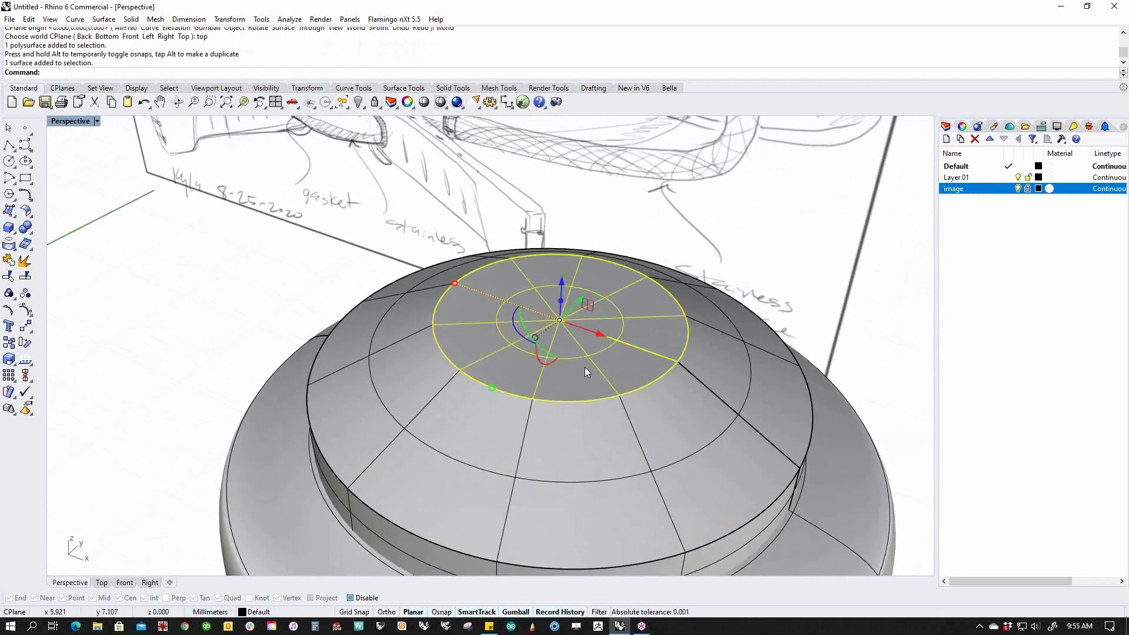
{"action": "key", "text": "Delete"}
{"action": "left_click", "coordinate": [576, 469]}
{"action": "type", "text": "cap"}
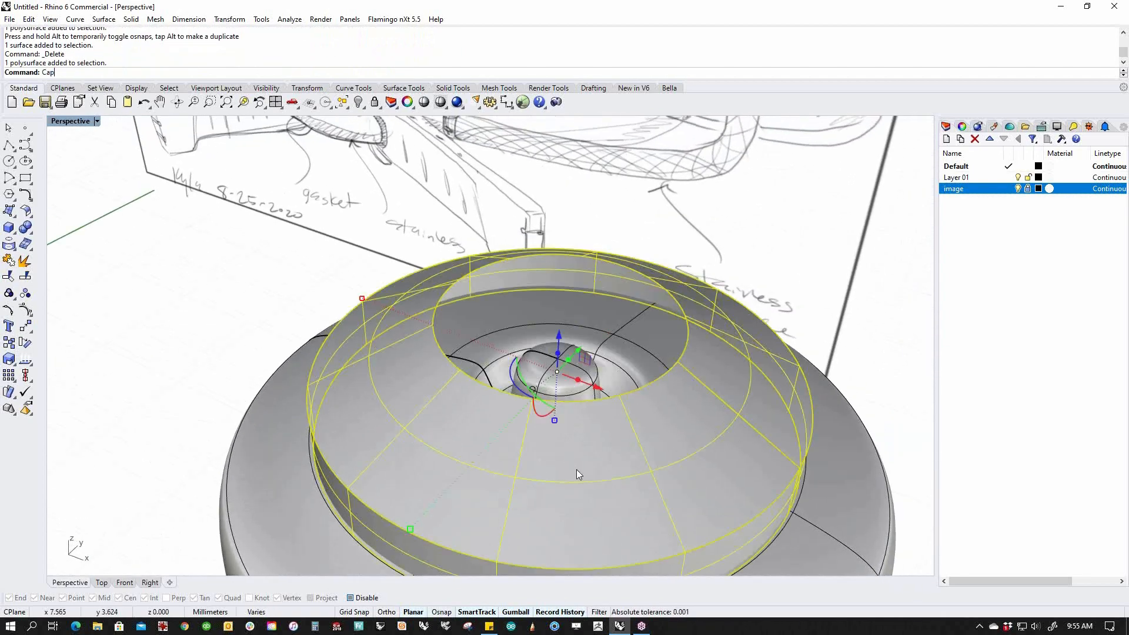
{"action": "key", "text": "Return"}
{"action": "key", "text": "Escape"}
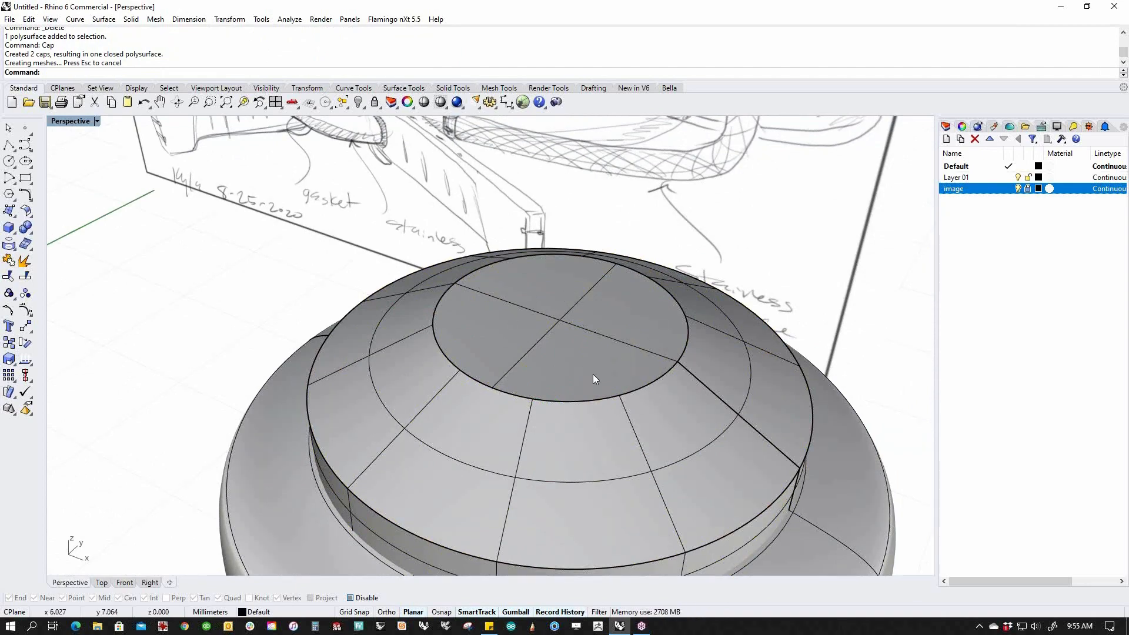
{"action": "scroll", "coordinate": [594, 382], "scroll_direction": "down", "scroll_amount": 5}
{"action": "right_click_drag", "start_coordinate": [597, 399], "coordinate": [505, 404], "text": "shift"}
{"action": "scroll", "coordinate": [532, 386], "scroll_direction": "down", "scroll_amount": 4}
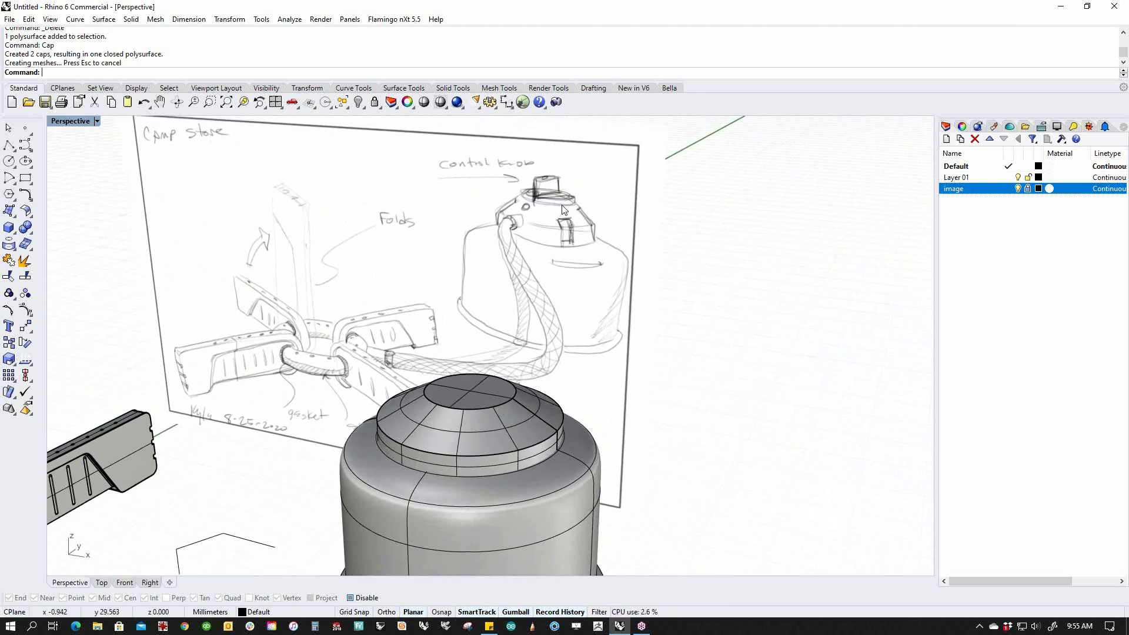
{"action": "scroll", "coordinate": [478, 400], "scroll_direction": "up", "scroll_amount": 4}
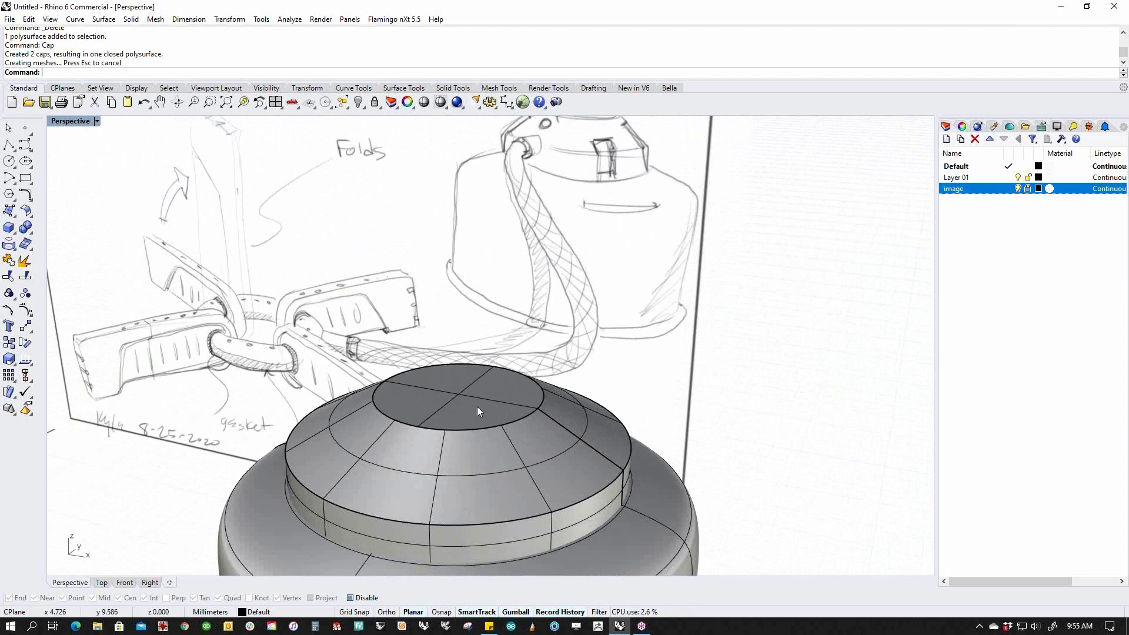
Alt-copy the cap's top face upward and extrude it down into a thin disk.
{"action": "left_click", "coordinate": [475, 415], "text": "ctrl+shift"}
{"action": "key", "text": "alt"}
{"action": "left_click_drag", "start_coordinate": [460, 357], "coordinate": [469, 288]}
{"action": "left_click", "coordinate": [760, 336]}
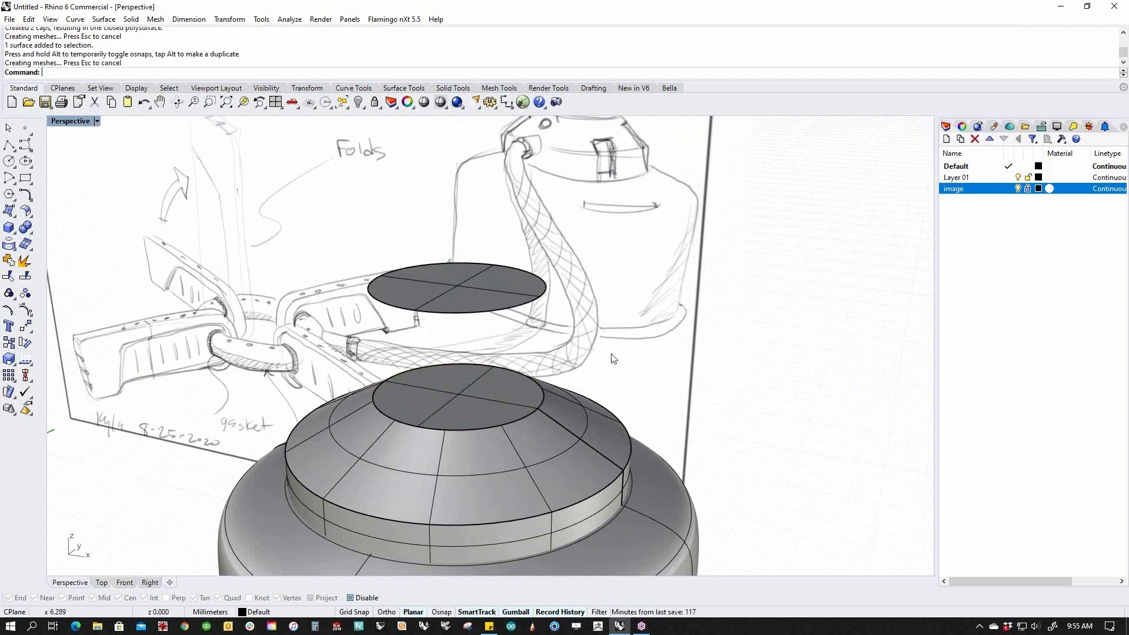
{"action": "left_click", "coordinate": [445, 303]}
{"action": "left_click_drag", "start_coordinate": [460, 251], "coordinate": [458, 373]}
{"action": "left_click", "coordinate": [704, 370]}
Isolate the new top disk with Invert+Hide (ii) and switch to the Top view.
{"action": "scroll", "coordinate": [493, 408], "scroll_direction": "down", "scroll_amount": 6}
{"action": "right_click_drag", "start_coordinate": [478, 442], "coordinate": [572, 410]}
{"action": "scroll", "coordinate": [571, 410], "scroll_direction": "down", "scroll_amount": 6}
{"action": "right_click_drag", "start_coordinate": [556, 459], "coordinate": [613, 373], "text": "shift"}
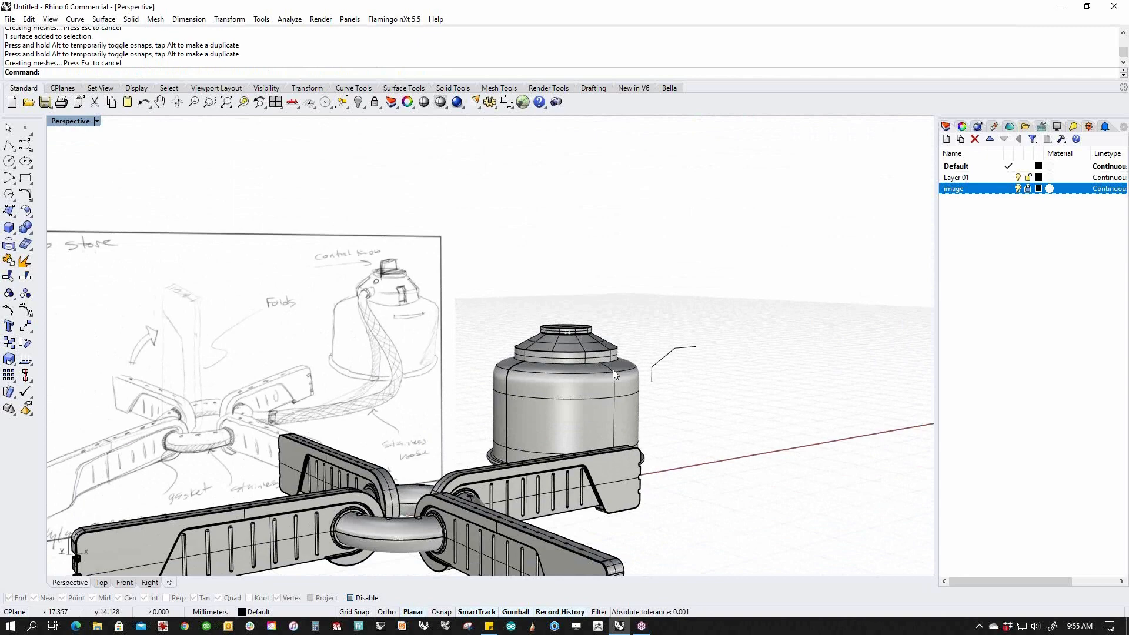
{"action": "right_click_drag", "start_coordinate": [613, 373], "coordinate": [555, 393]}
{"action": "scroll", "coordinate": [552, 350], "scroll_direction": "up", "scroll_amount": 7}
{"action": "right_click_drag", "start_coordinate": [552, 351], "coordinate": [520, 449], "text": "shift"}
{"action": "scroll", "coordinate": [520, 450], "scroll_direction": "up", "scroll_amount": 5}
{"action": "scroll", "coordinate": [510, 390], "scroll_direction": "down", "scroll_amount": 3}
{"action": "right_click_drag", "start_coordinate": [511, 390], "coordinate": [574, 415]}
{"action": "left_click", "coordinate": [574, 415]}
{"action": "type", "text": "ii"}
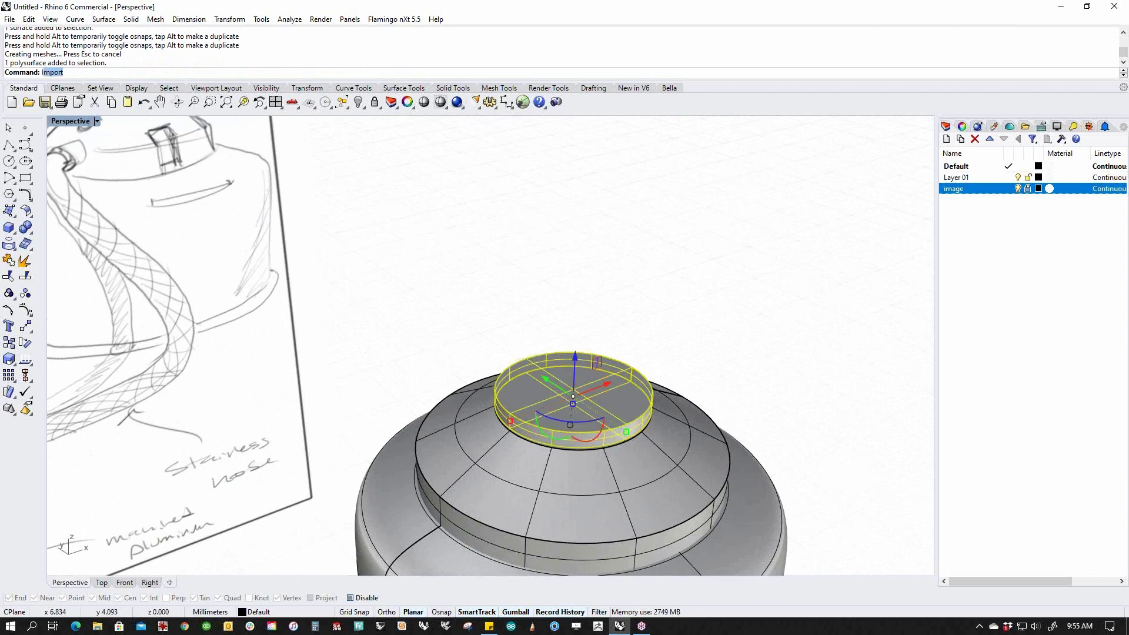
{"action": "key", "text": "Return"}
{"action": "type", "text": "Top"}
{"action": "key", "text": "Return"}
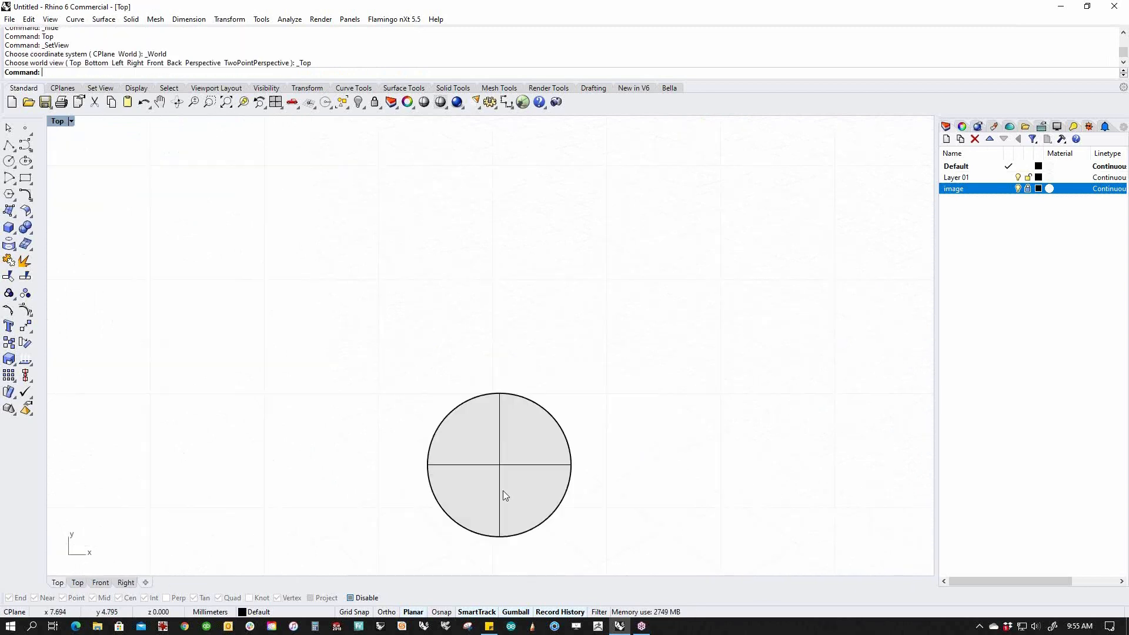
Trace a 3-point circle along the disk's rim.
{"action": "scroll", "coordinate": [448, 563], "scroll_direction": "up", "scroll_amount": 3}
{"action": "right_click_drag", "start_coordinate": [463, 475], "coordinate": [436, 400]}
{"action": "left_click", "coordinate": [31, 184]}
{"action": "left_click", "coordinate": [63, 187]}
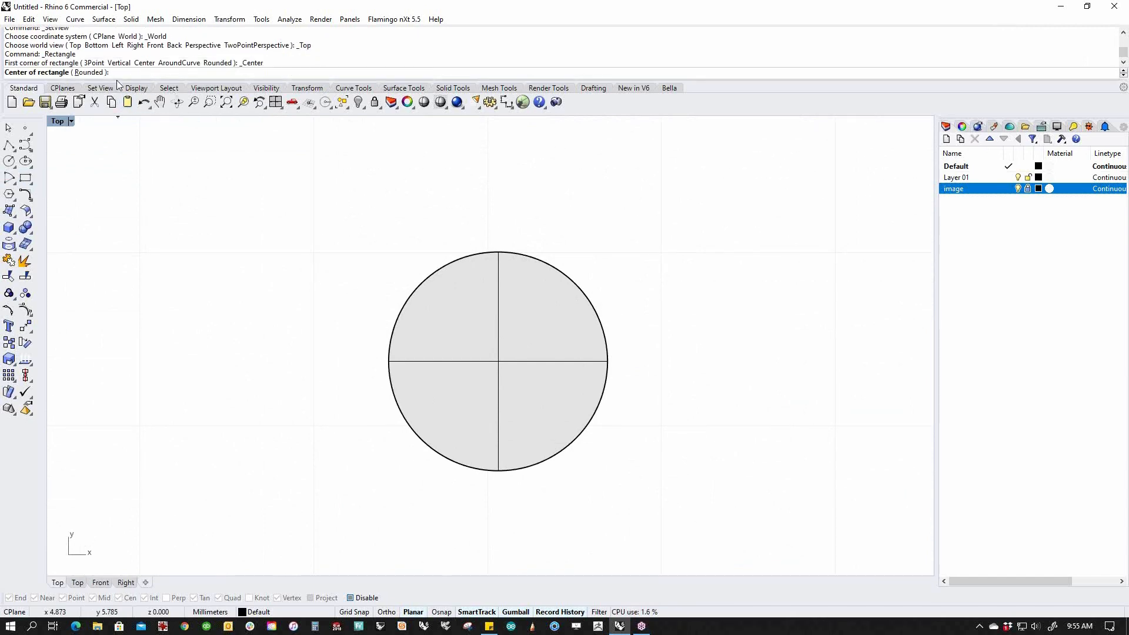
{"action": "left_click", "coordinate": [89, 72]}
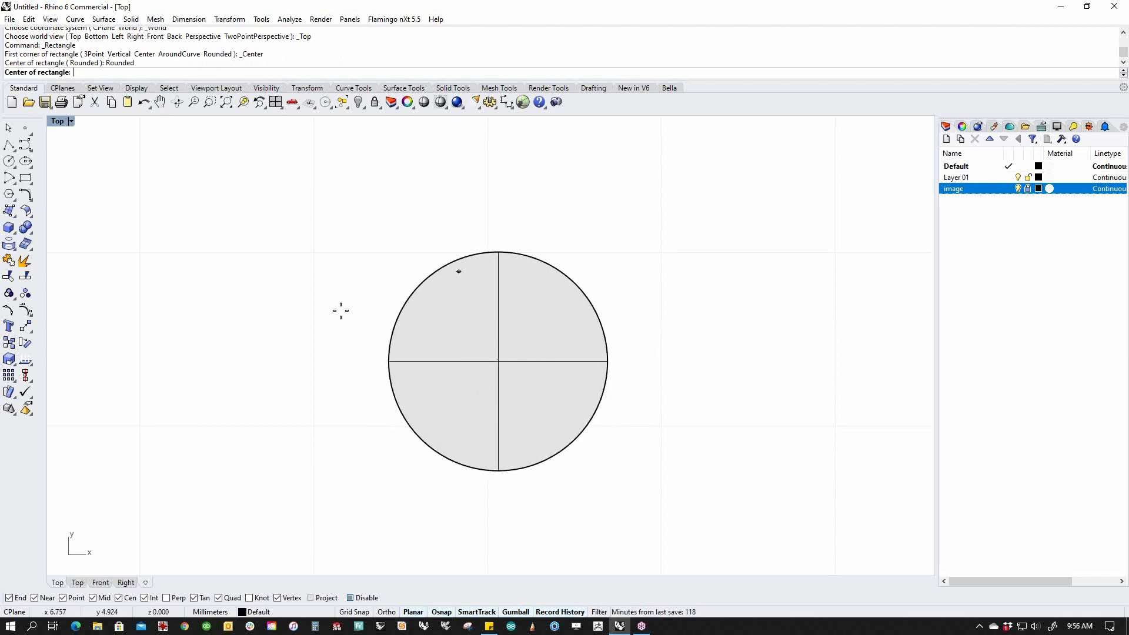
{"action": "left_click", "coordinate": [27, 165]}
{"action": "left_click", "coordinate": [59, 165]}
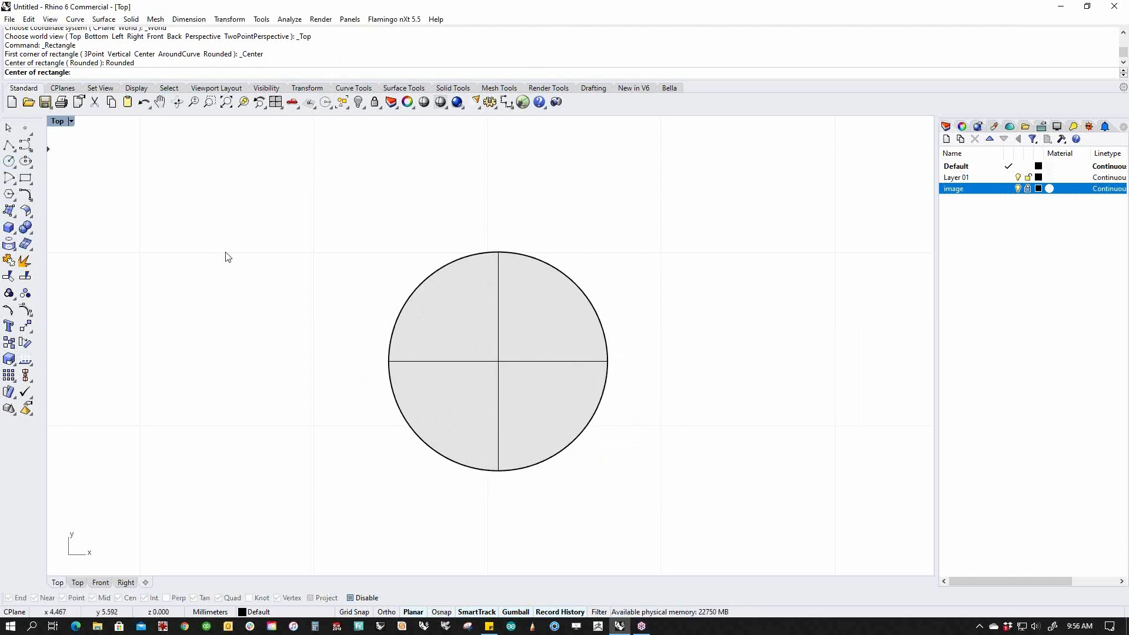
{"action": "left_click", "coordinate": [414, 292]}
{"action": "left_click", "coordinate": [602, 327]}
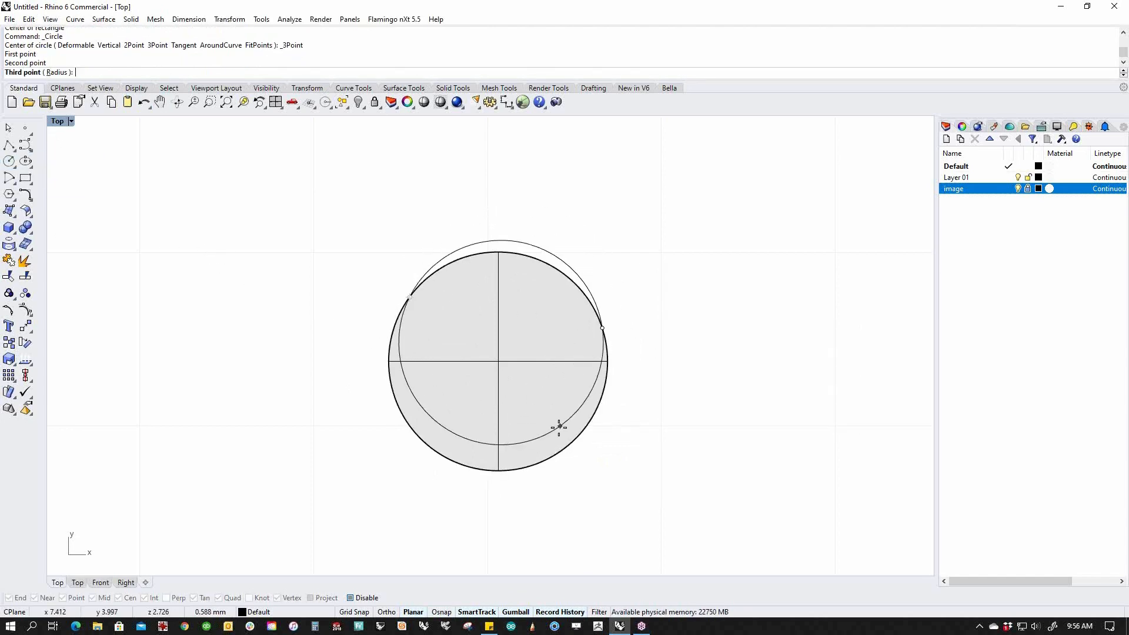
{"action": "left_click", "coordinate": [547, 460]}
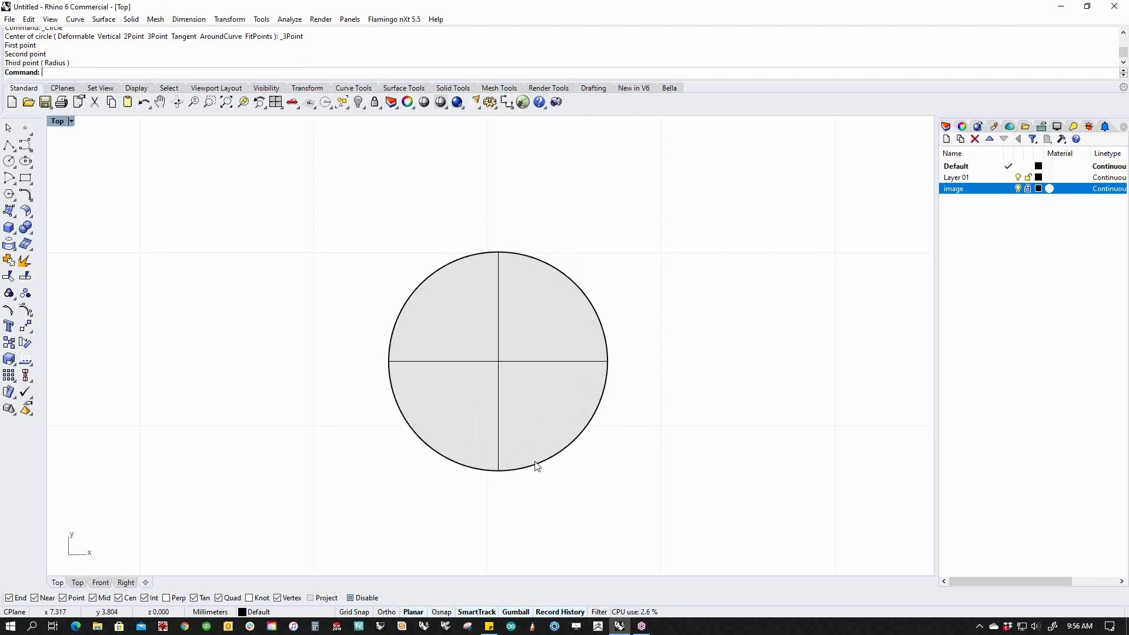
Start a rounded centre rectangle anchored at the circle's centre.
{"action": "left_click", "coordinate": [27, 179]}
{"action": "left_click", "coordinate": [59, 184]}
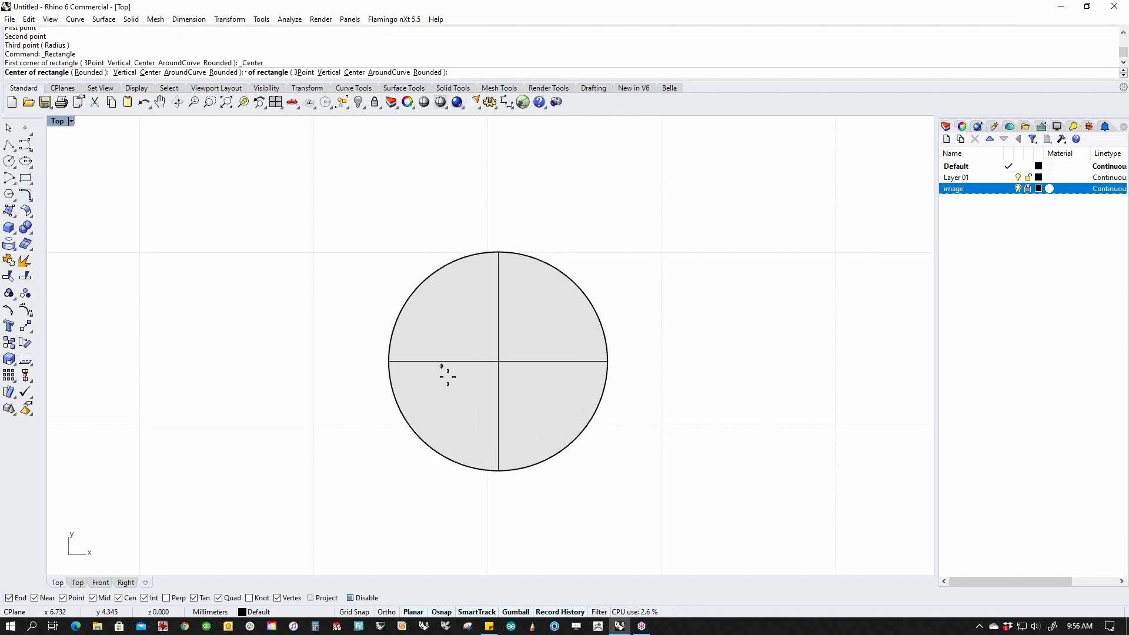
{"action": "left_click", "coordinate": [426, 440]}
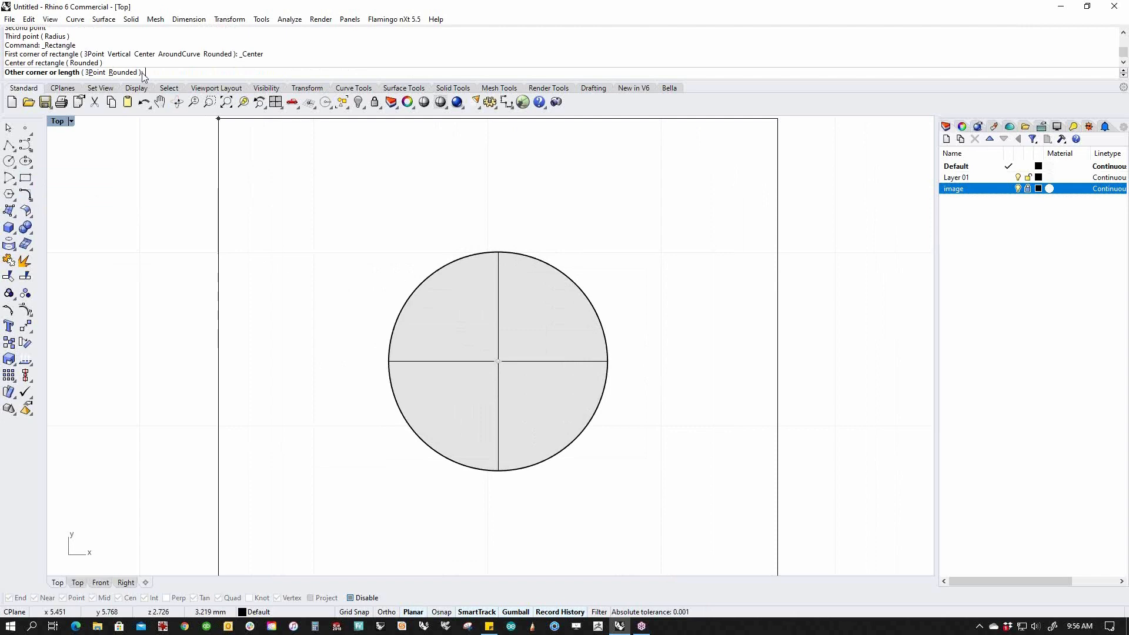
{"action": "left_click", "coordinate": [123, 73]}
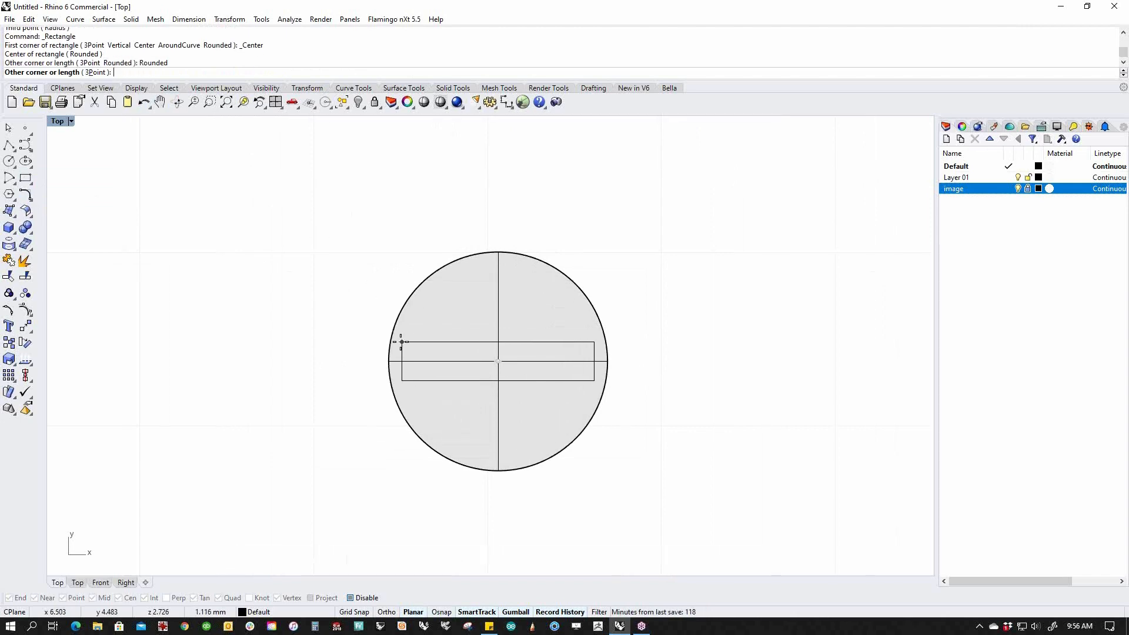
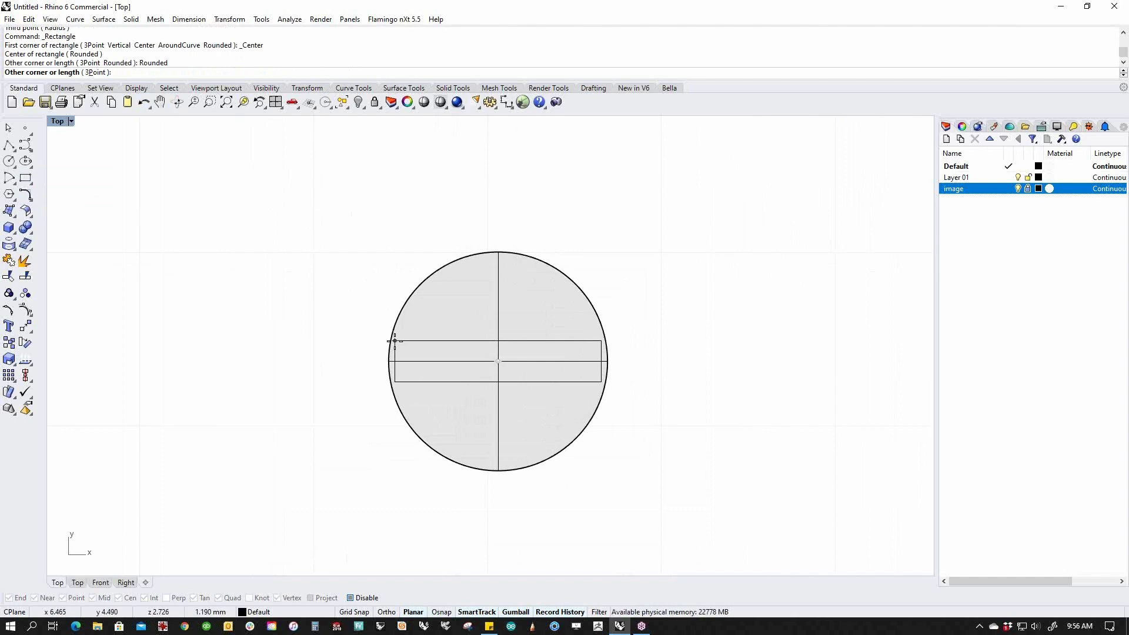
Complete the rounded slot rectangle across the disc's centre and orbit to view it in perspective.
{"action": "left_click", "coordinate": [394, 341]}
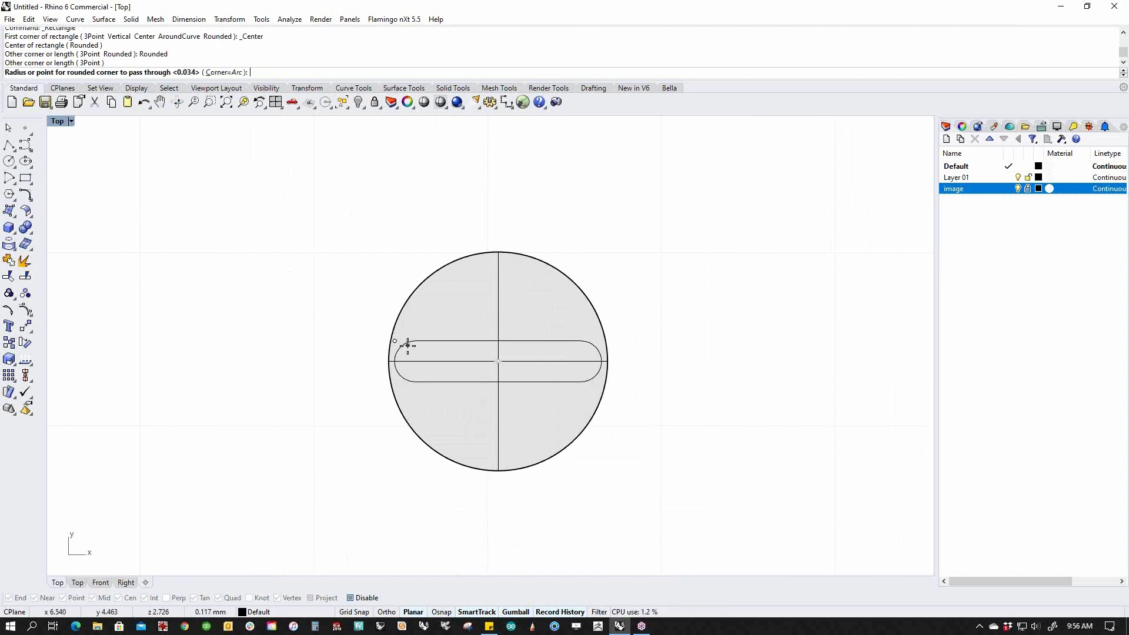
{"action": "left_click", "coordinate": [415, 358]}
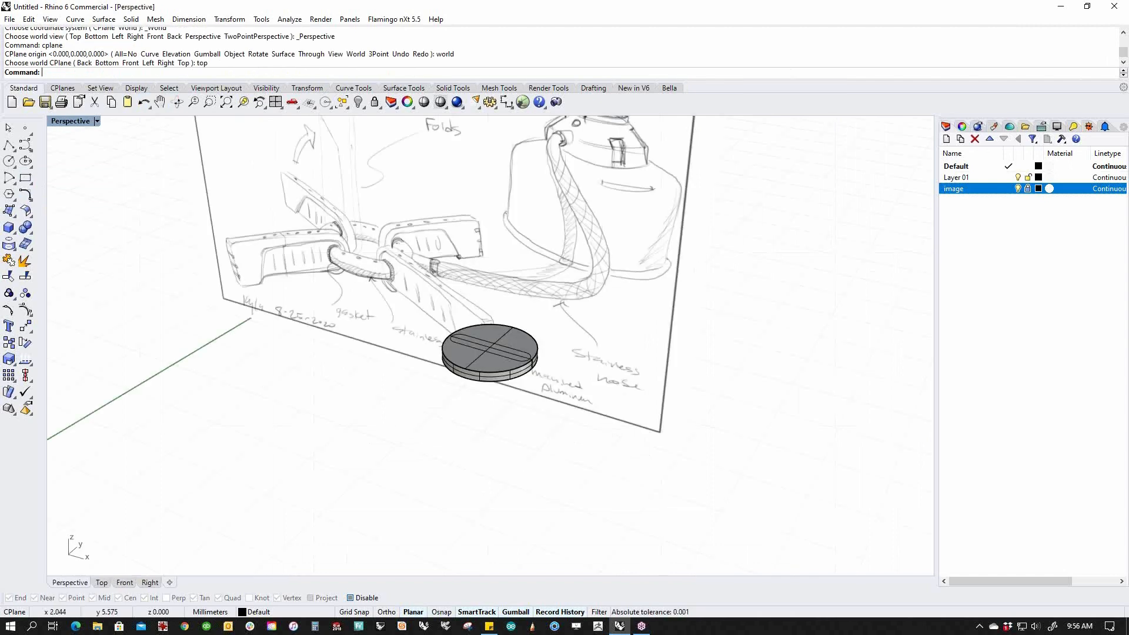
{"action": "right_click_drag", "start_coordinate": [429, 411], "coordinate": [532, 359]}
Split the puck's top face along the slot outline curve with SplitFace.
{"action": "type", "text": "Split"}
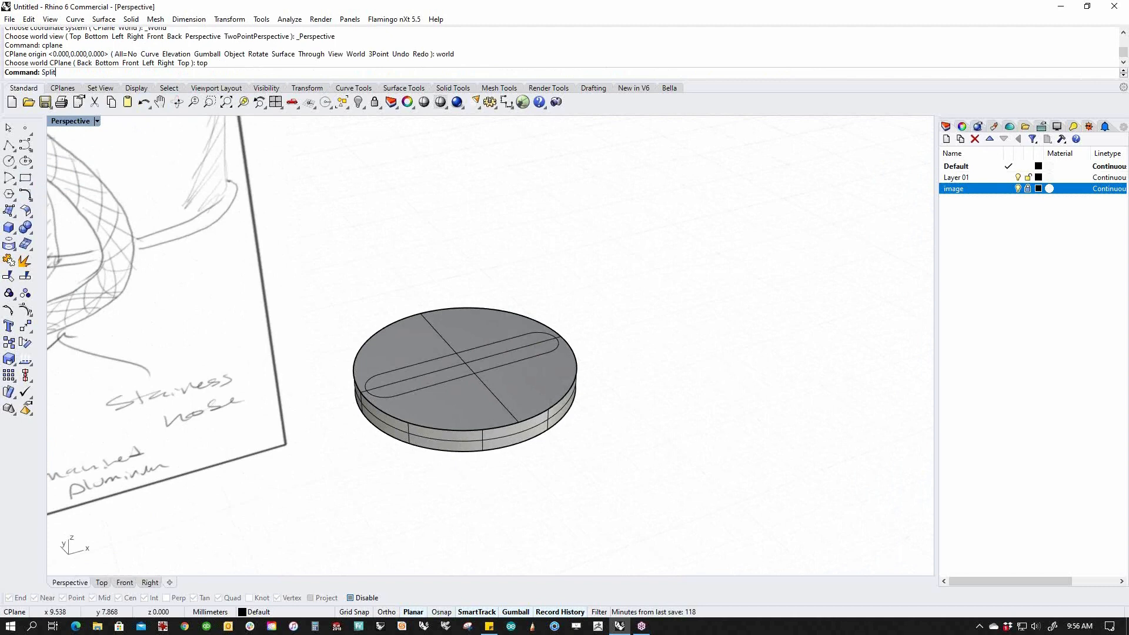
{"action": "type", "text": "Face"}
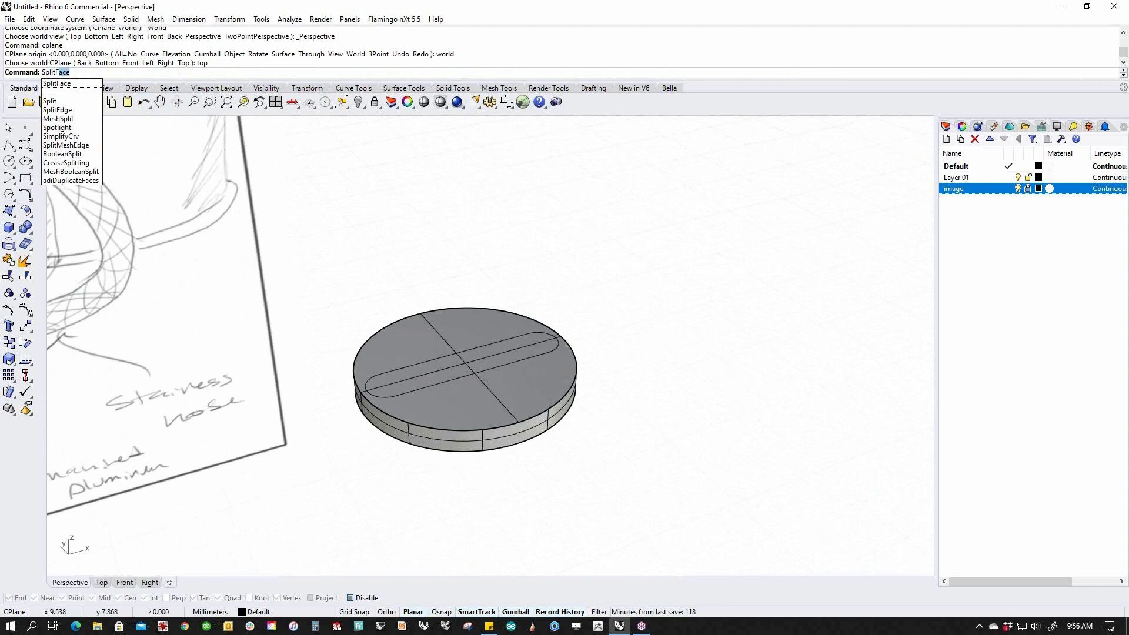
{"action": "key", "text": "Return"}
{"action": "left_click", "coordinate": [505, 386]}
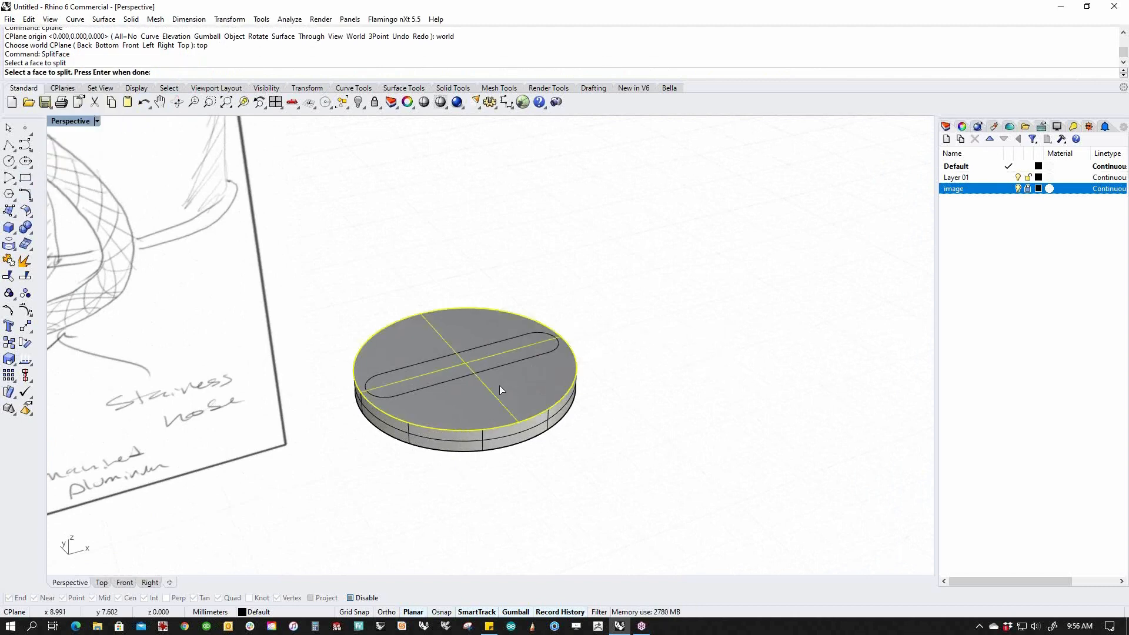
{"action": "key", "text": "Return"}
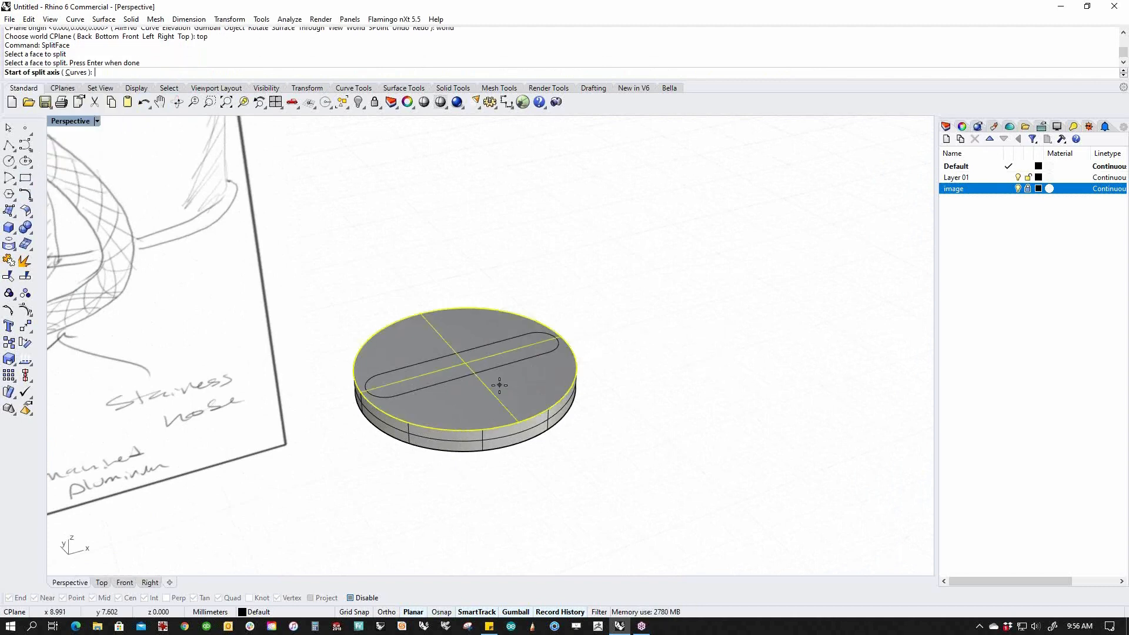
{"action": "left_click", "coordinate": [79, 74]}
{"action": "left_click", "coordinate": [428, 387]}
{"action": "key", "text": "Return"}
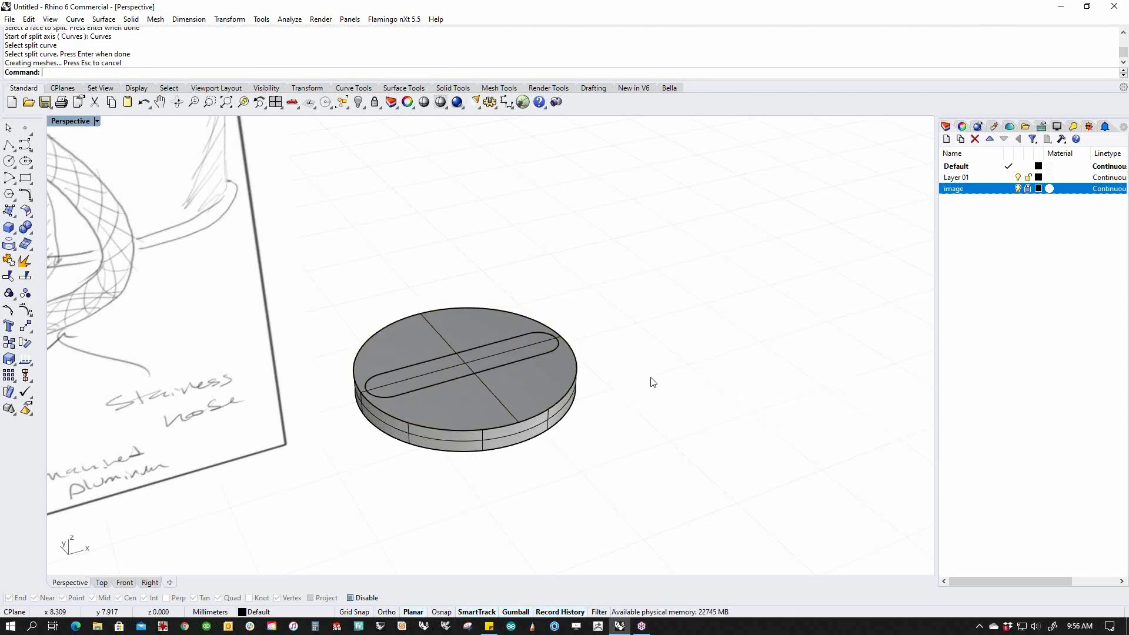
Pull the slot-shaped face straight up into a tall rounded wall.
{"action": "left_click", "coordinate": [496, 406]}
{"action": "right_click_drag", "start_coordinate": [678, 396], "coordinate": [653, 452]}
{"action": "scroll", "coordinate": [445, 379], "scroll_direction": "up", "scroll_amount": 4}
{"action": "right_click_drag", "start_coordinate": [444, 383], "coordinate": [501, 363]}
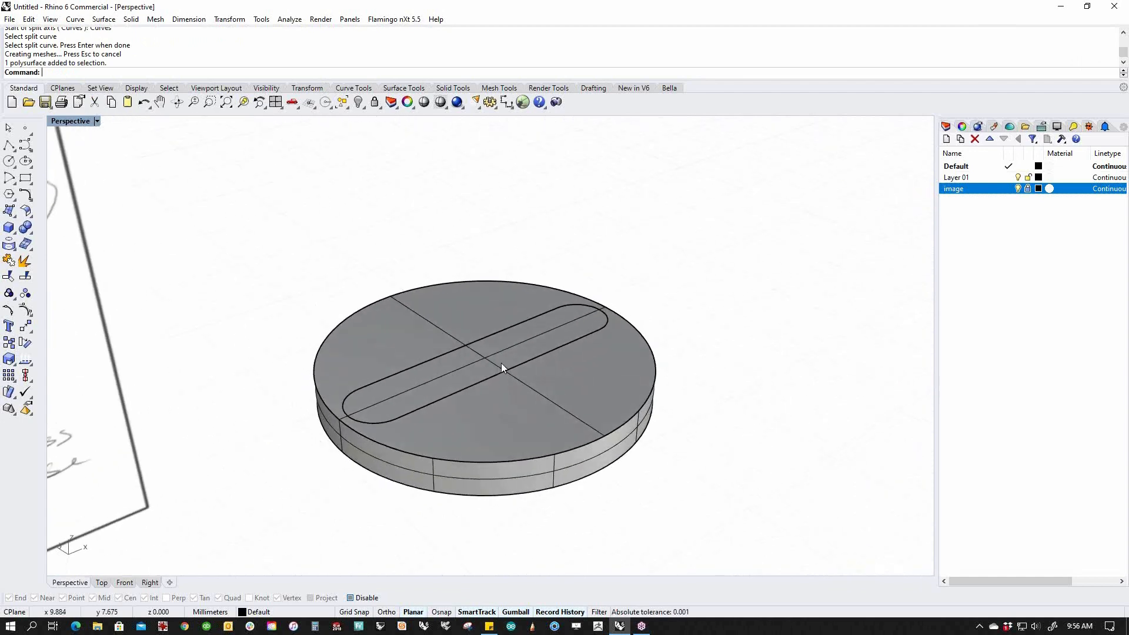
{"action": "scroll", "coordinate": [511, 364], "scroll_direction": "up", "scroll_amount": 3}
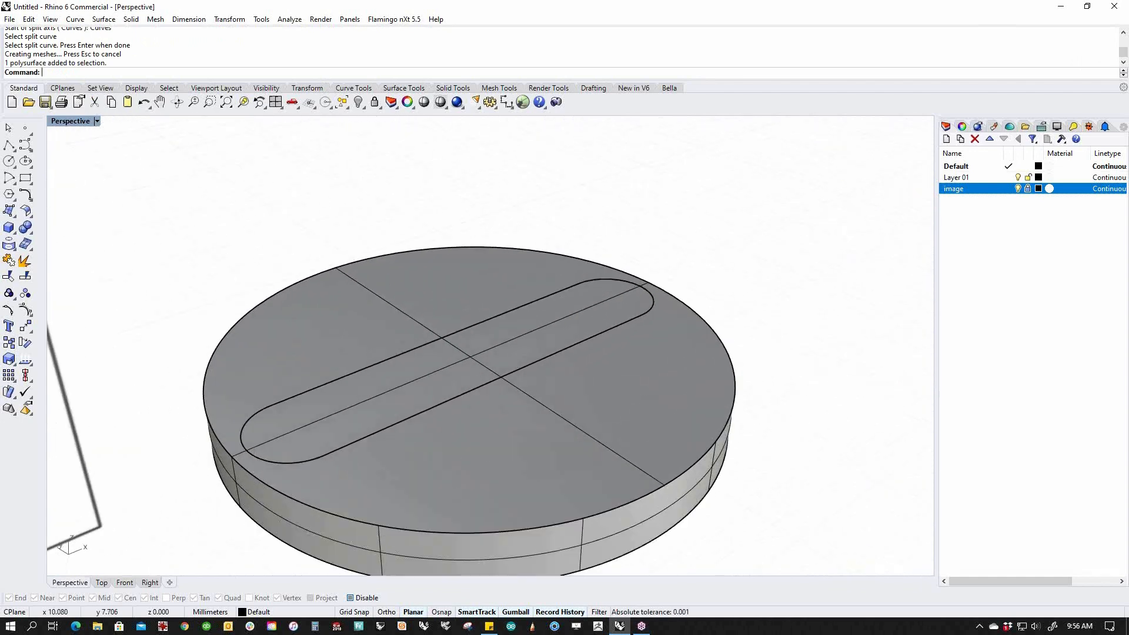
{"action": "left_click", "coordinate": [503, 352], "text": "ctrl+shift"}
{"action": "left_click_drag", "start_coordinate": [470, 336], "coordinate": [481, 165]}
{"action": "scroll", "coordinate": [666, 314], "scroll_direction": "down", "scroll_amount": 6}
{"action": "mouse_move", "coordinate": [665, 314]}
{"action": "right_mouse_down"}
{"action": "mouse_move", "coordinate": [632, 410]}
{"action": "mouse_move", "coordinate": [423, 372]}
{"action": "mouse_move", "coordinate": [506, 347]}
{"action": "mouse_move", "coordinate": [548, 383]}
{"action": "mouse_move", "coordinate": [723, 395]}
{"action": "mouse_move", "coordinate": [694, 448]}
{"action": "mouse_move", "coordinate": [698, 371]}
{"action": "mouse_move", "coordinate": [617, 390]}
{"action": "mouse_move", "coordinate": [417, 385]}
{"action": "mouse_move", "coordinate": [523, 374]}
{"action": "right_mouse_up"}
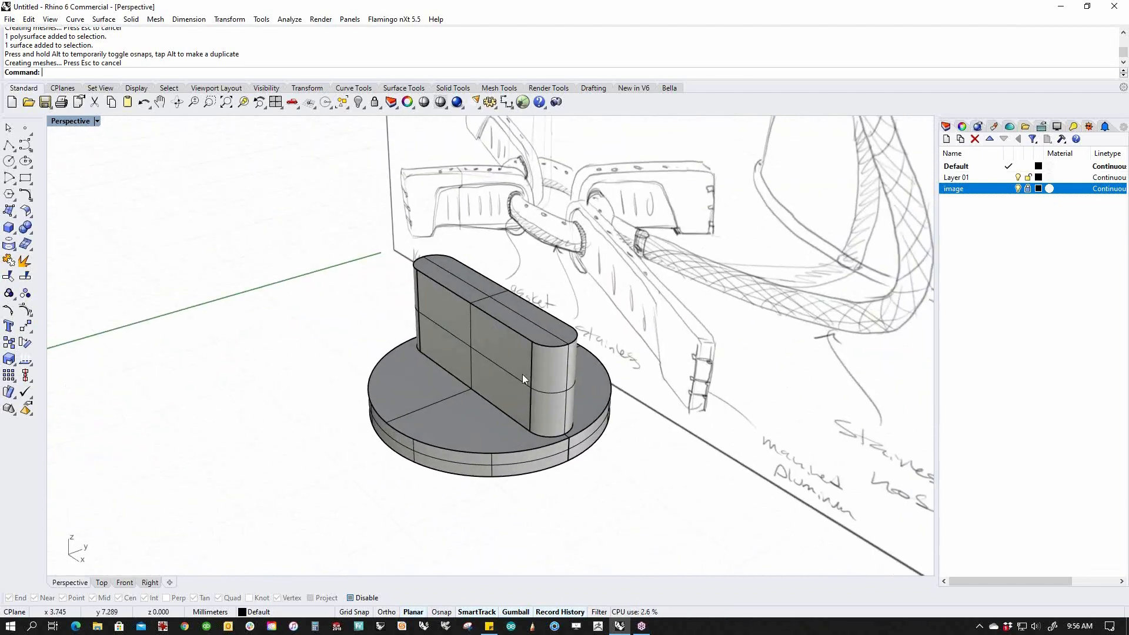
Lower the wall's top face and try tapering it, then undo the taper.
{"action": "left_click", "coordinate": [518, 322], "text": "ctrl+shift"}
{"action": "left_click_drag", "start_coordinate": [497, 285], "coordinate": [493, 251]}
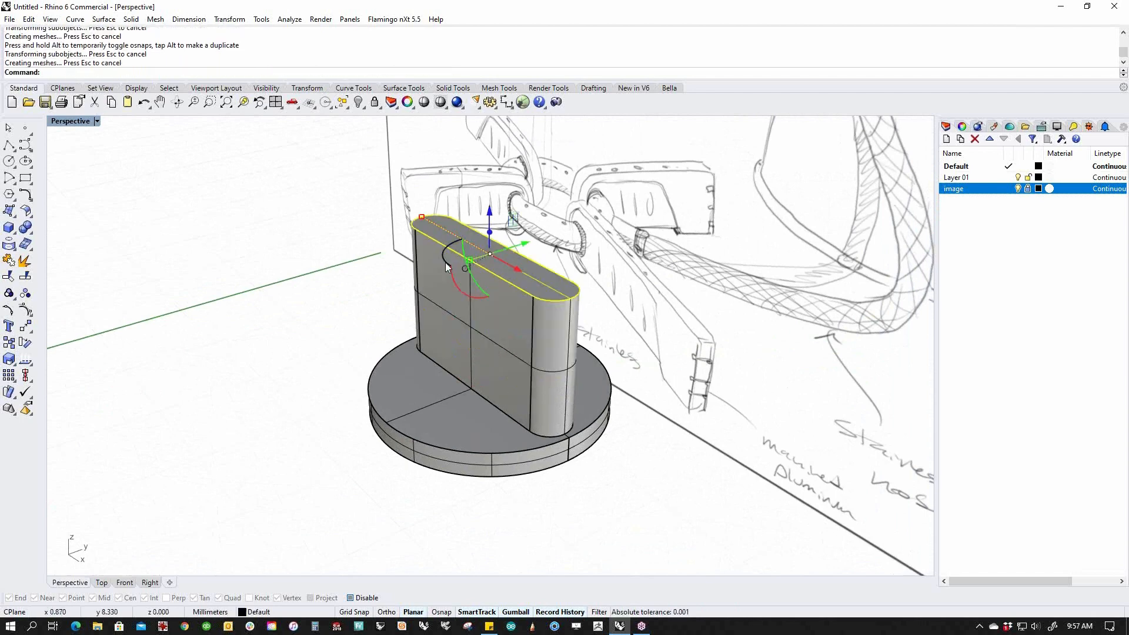
{"action": "left_click_drag", "start_coordinate": [422, 215], "coordinate": [445, 229]}
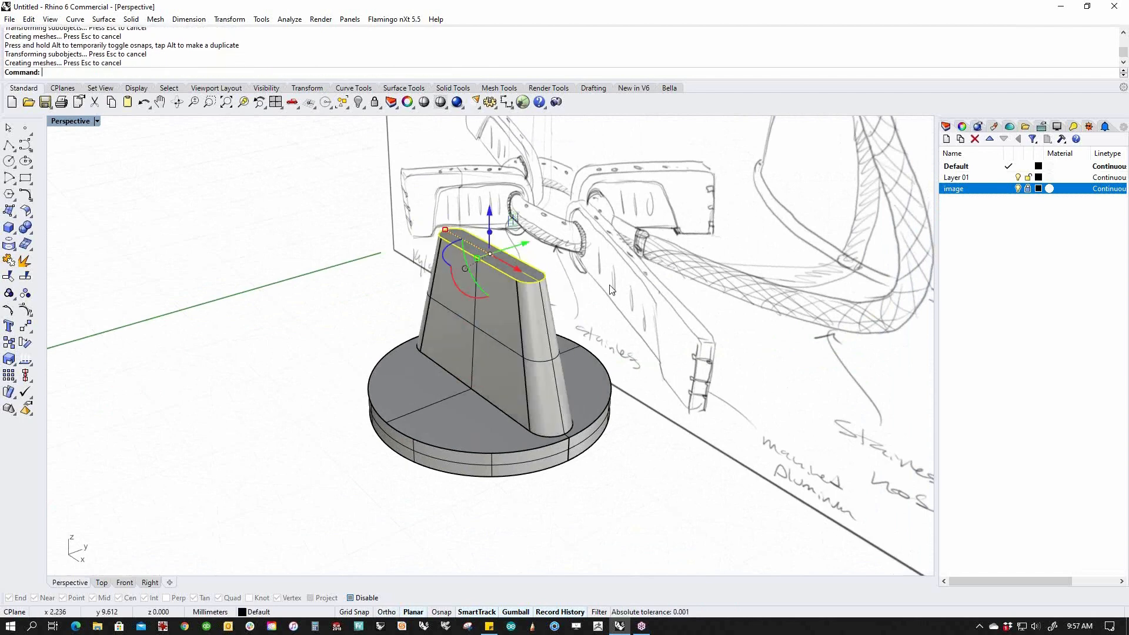
{"action": "key", "text": "ctrl+z"}
Narrow the top face again and lower it into a short, low ridge.
{"action": "right_click_drag", "start_coordinate": [612, 290], "coordinate": [451, 343]}
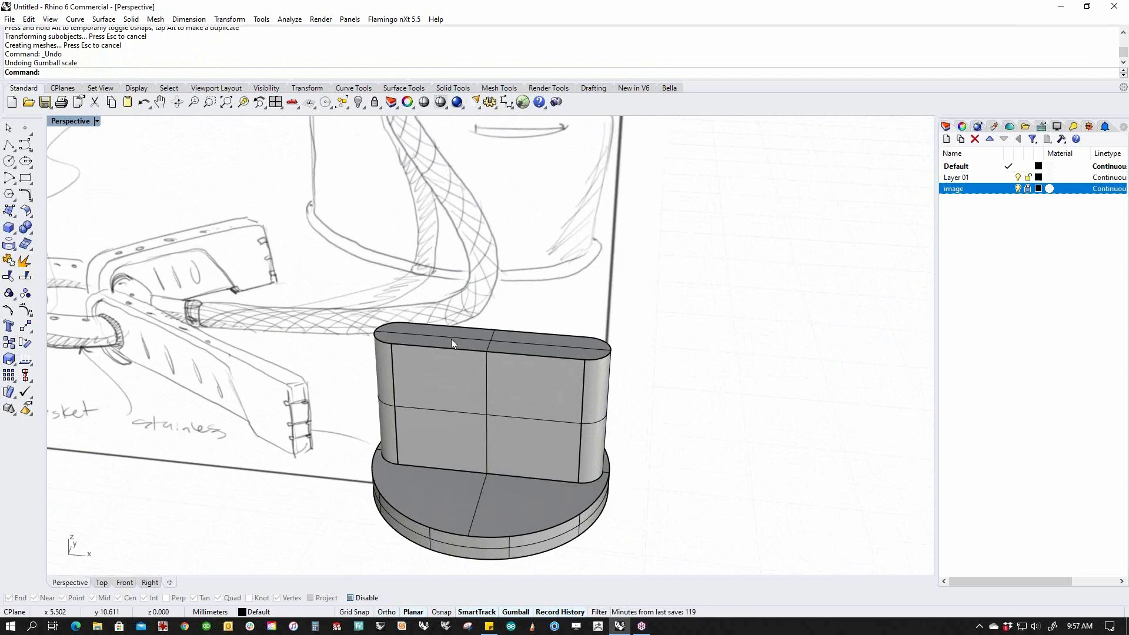
{"action": "left_click", "coordinate": [452, 343], "text": "ctrl+shift"}
{"action": "left_click_drag", "start_coordinate": [376, 330], "coordinate": [386, 332]}
{"action": "left_click_drag", "start_coordinate": [487, 348], "coordinate": [487, 402]}
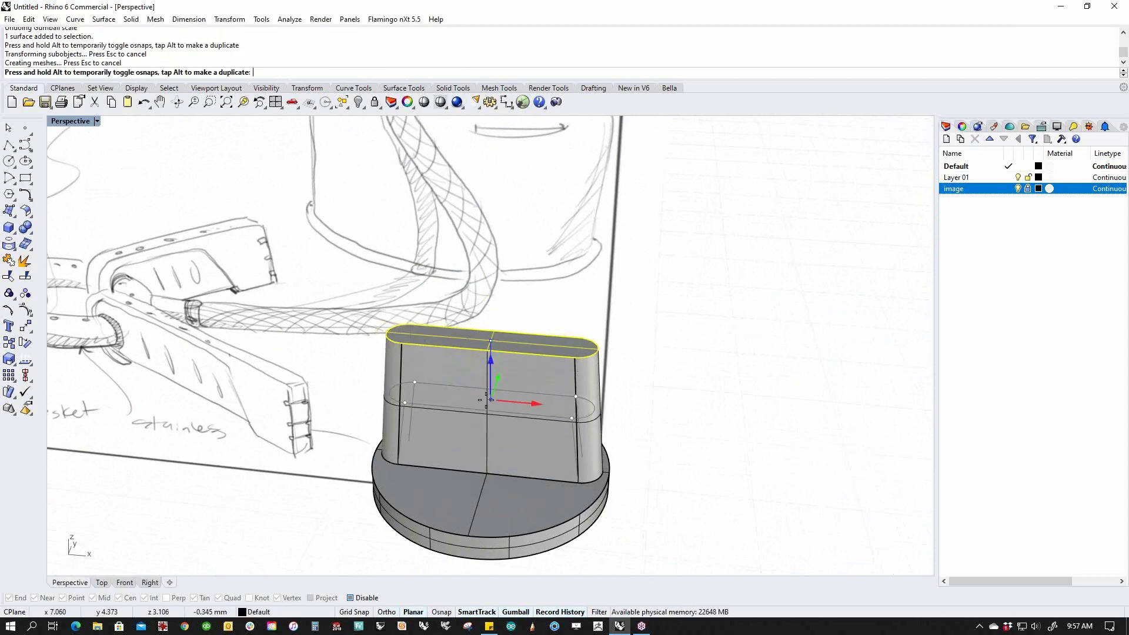
{"action": "left_click", "coordinate": [639, 385]}
{"action": "right_click_drag", "start_coordinate": [563, 390], "coordinate": [579, 439]}
{"action": "right_click_drag", "start_coordinate": [579, 438], "coordinate": [535, 419], "text": "shift"}
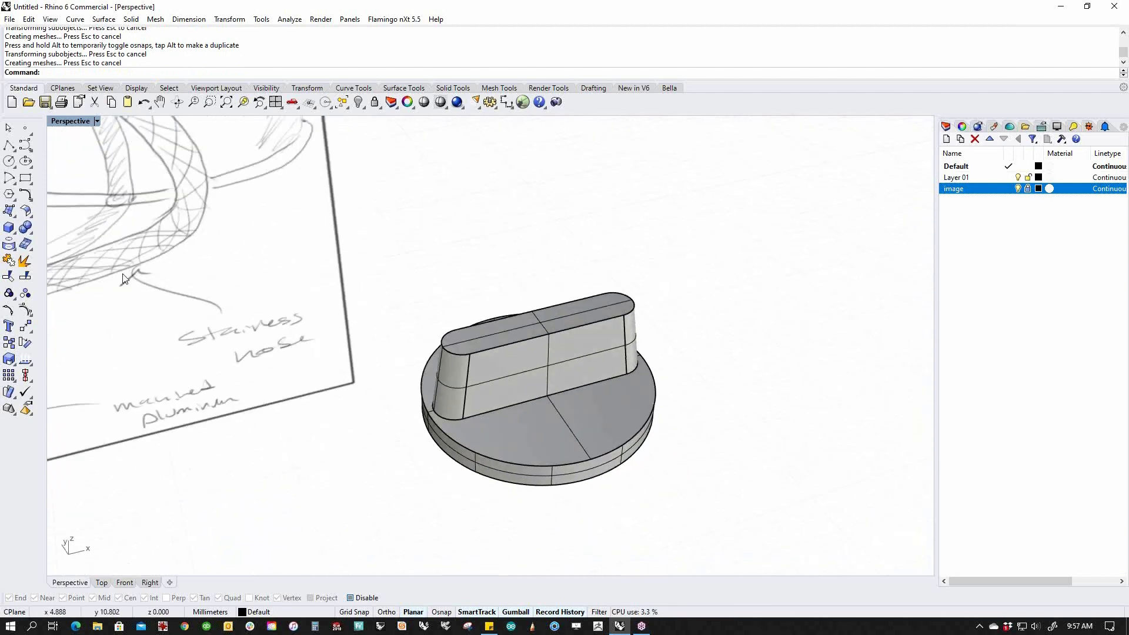
{"action": "left_click", "coordinate": [29, 235]}
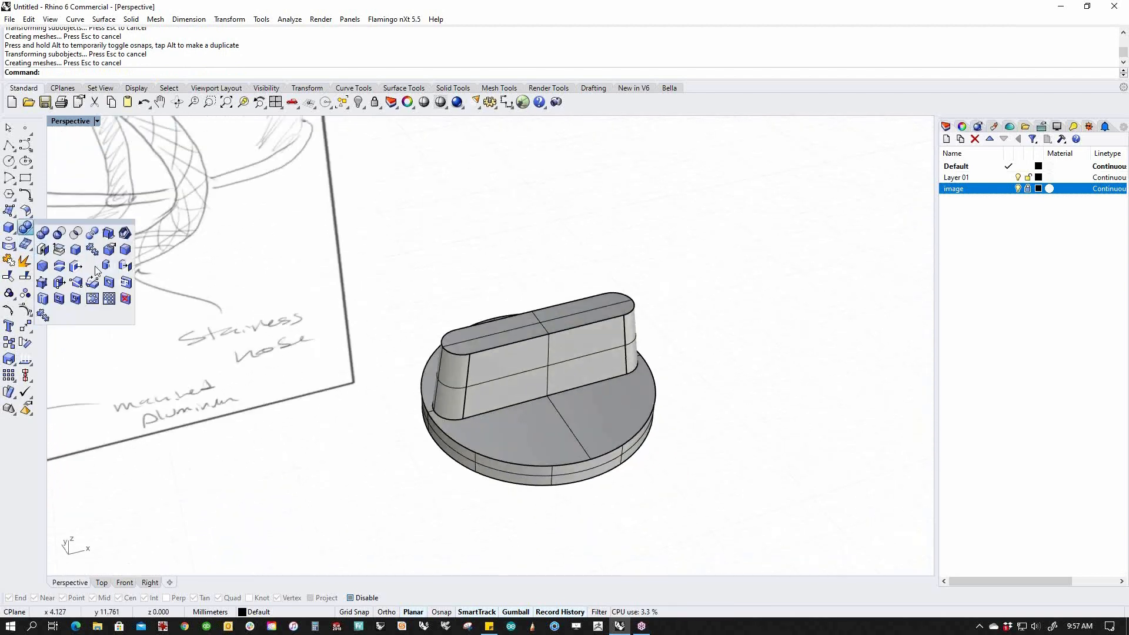
Start Blend Edge and pick the base's top rim plus the fin's edges.
{"action": "left_click", "coordinate": [127, 253]}
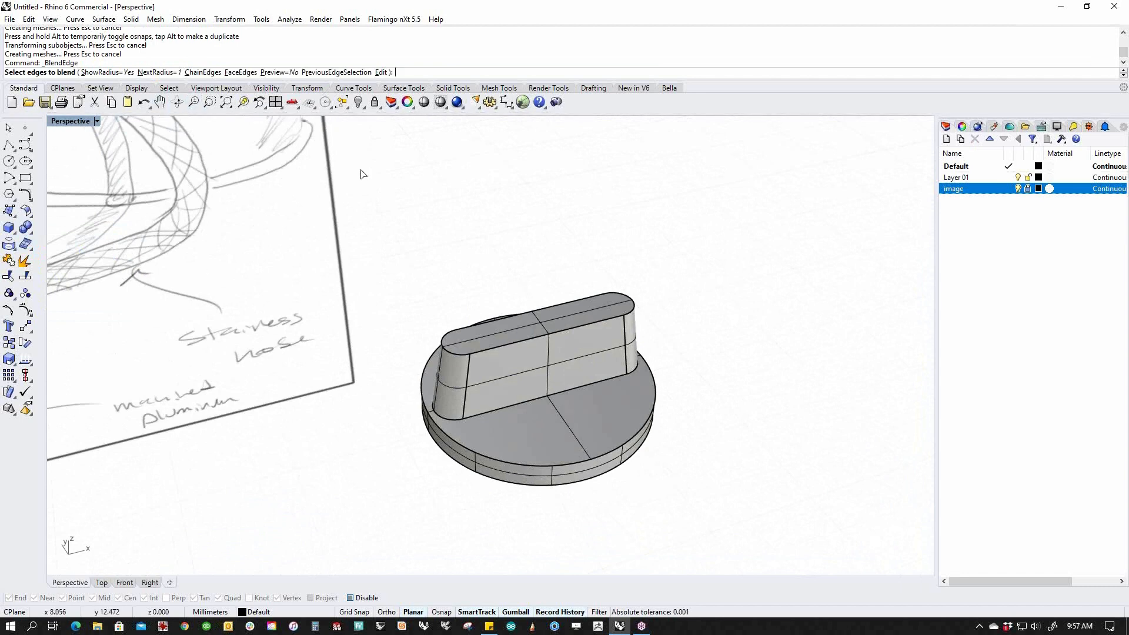
{"action": "left_click", "coordinate": [503, 465]}
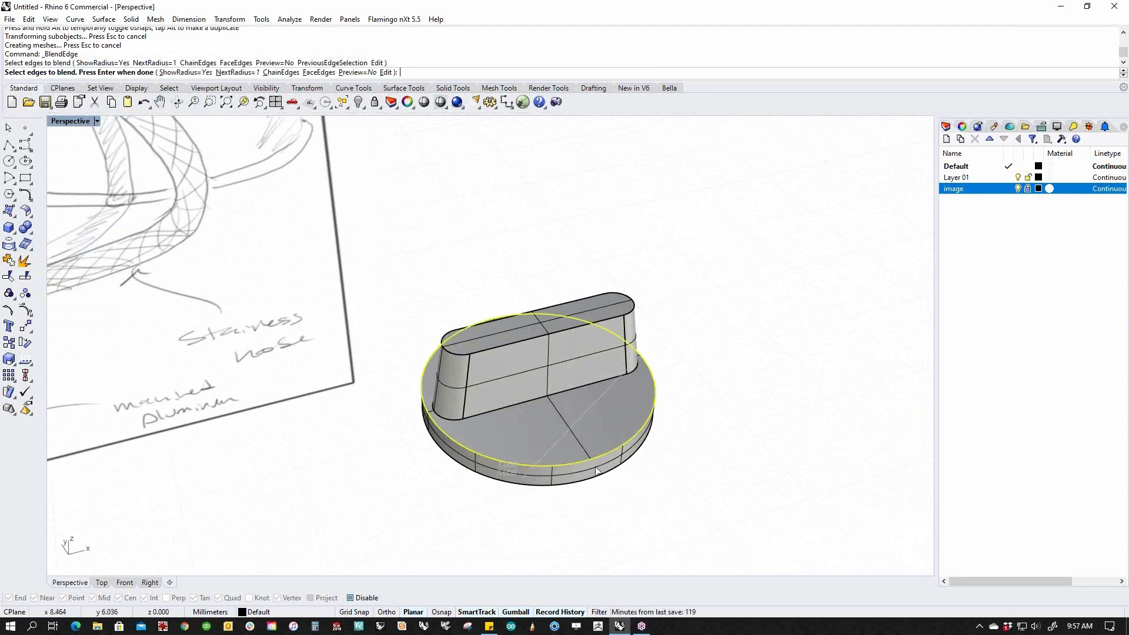
{"action": "left_click", "coordinate": [496, 351]}
{"action": "left_click", "coordinate": [462, 360]}
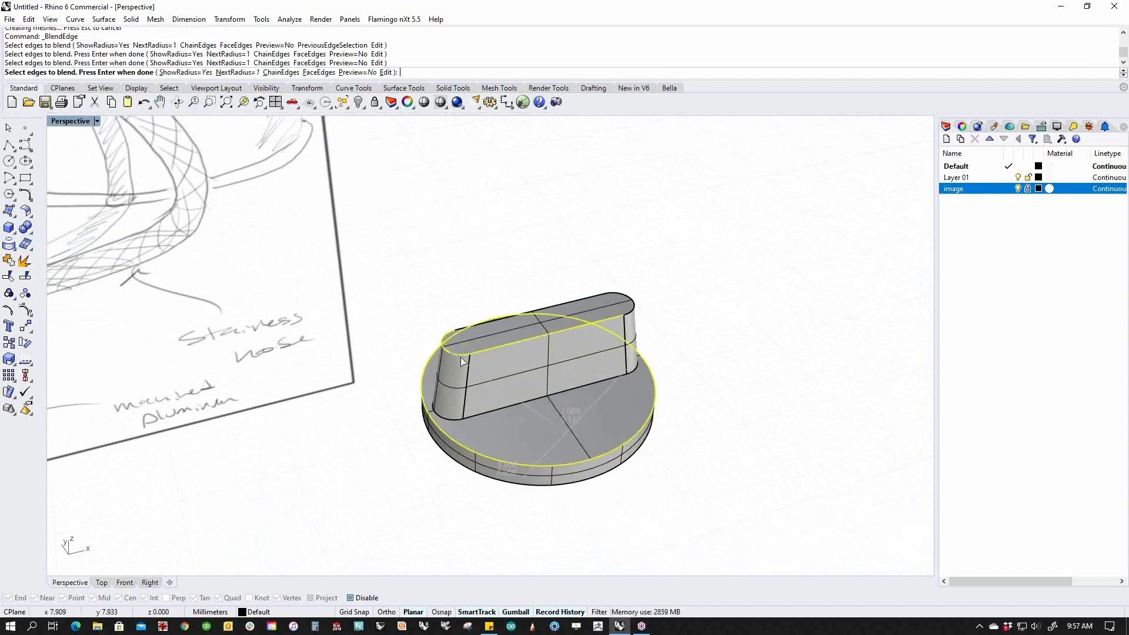
{"action": "left_click", "coordinate": [464, 336]}
{"action": "left_click", "coordinate": [620, 297]}
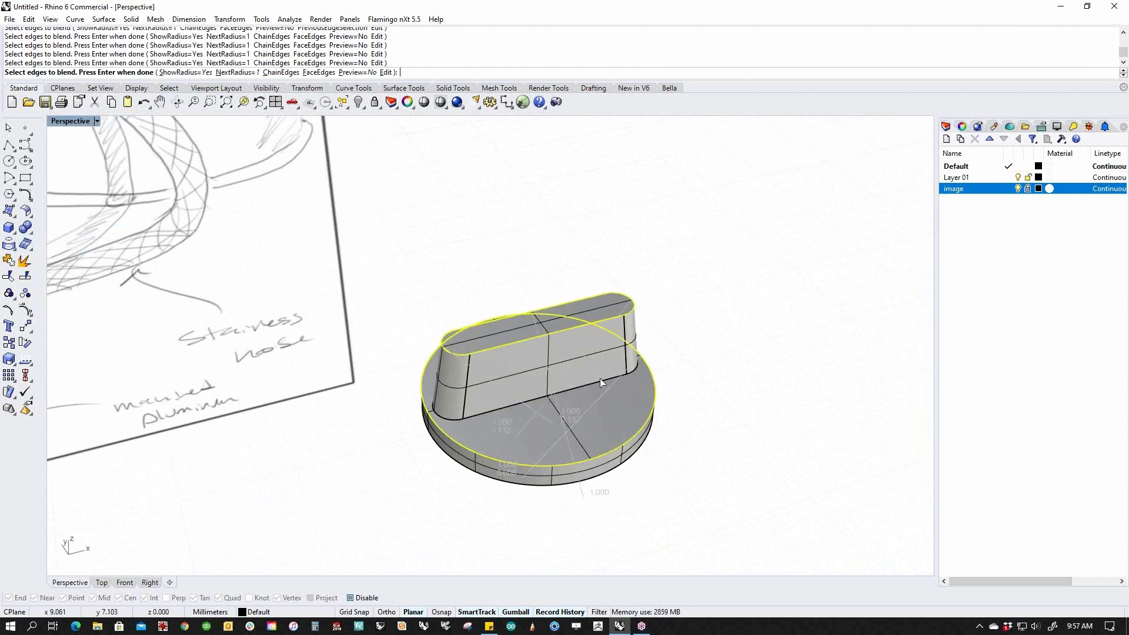
{"action": "left_click", "coordinate": [481, 415]}
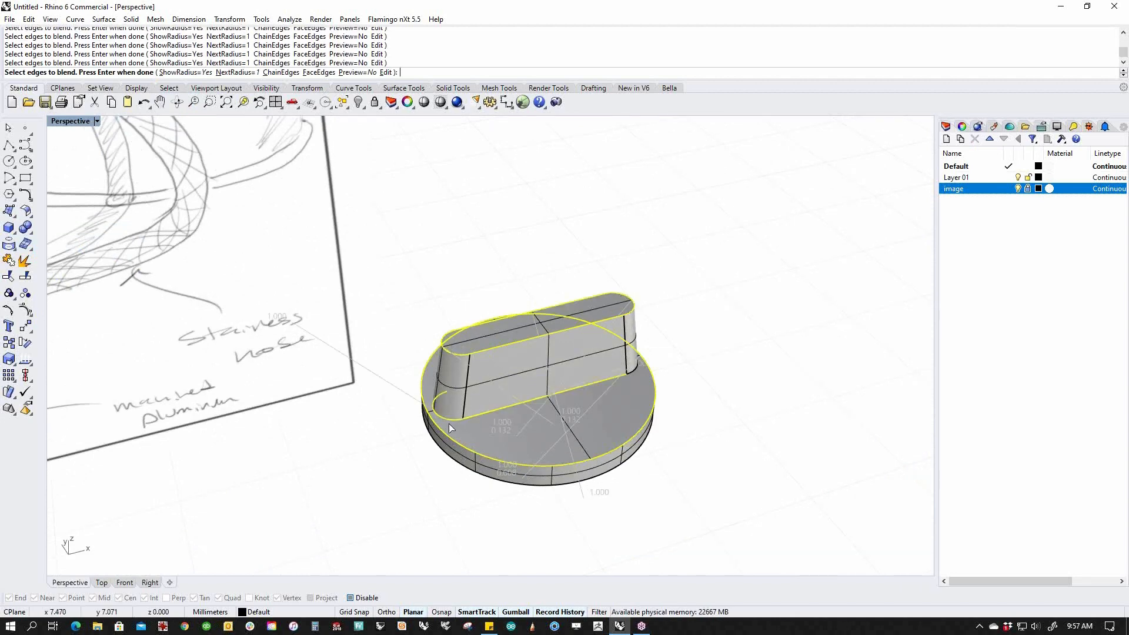
{"action": "right_click_drag", "start_coordinate": [450, 424], "coordinate": [529, 437]}
{"action": "scroll", "coordinate": [540, 387], "scroll_direction": "up", "scroll_amount": 6}
{"action": "right_click_drag", "start_coordinate": [540, 385], "coordinate": [563, 345]}
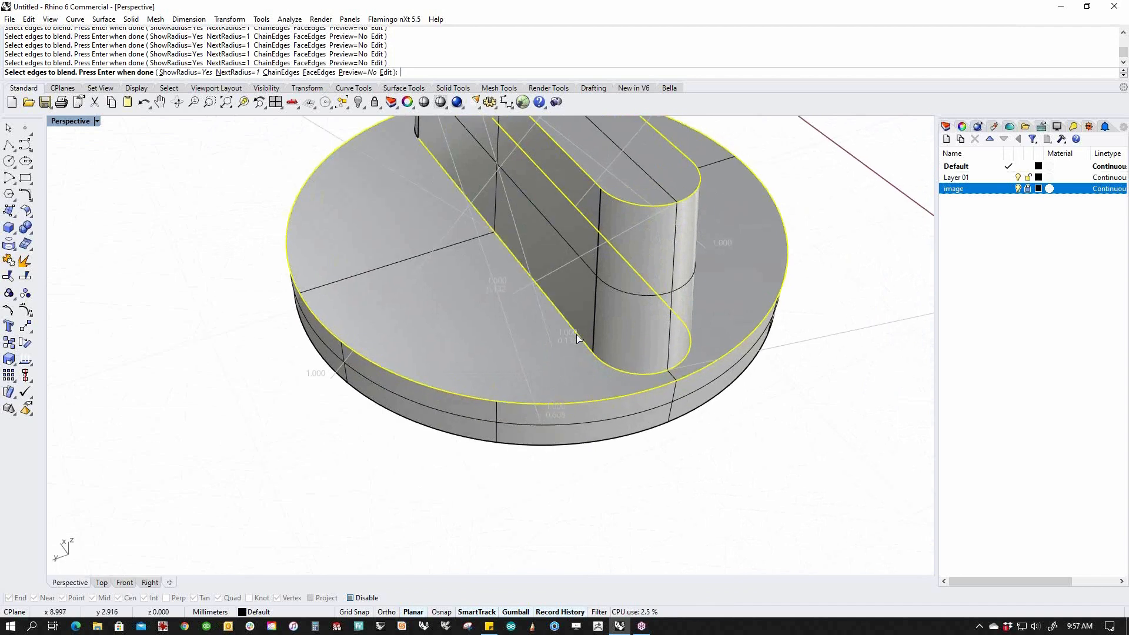
{"action": "scroll", "coordinate": [576, 334], "scroll_direction": "down", "scroll_amount": 5}
{"action": "right_click_drag", "start_coordinate": [457, 323], "coordinate": [605, 438]}
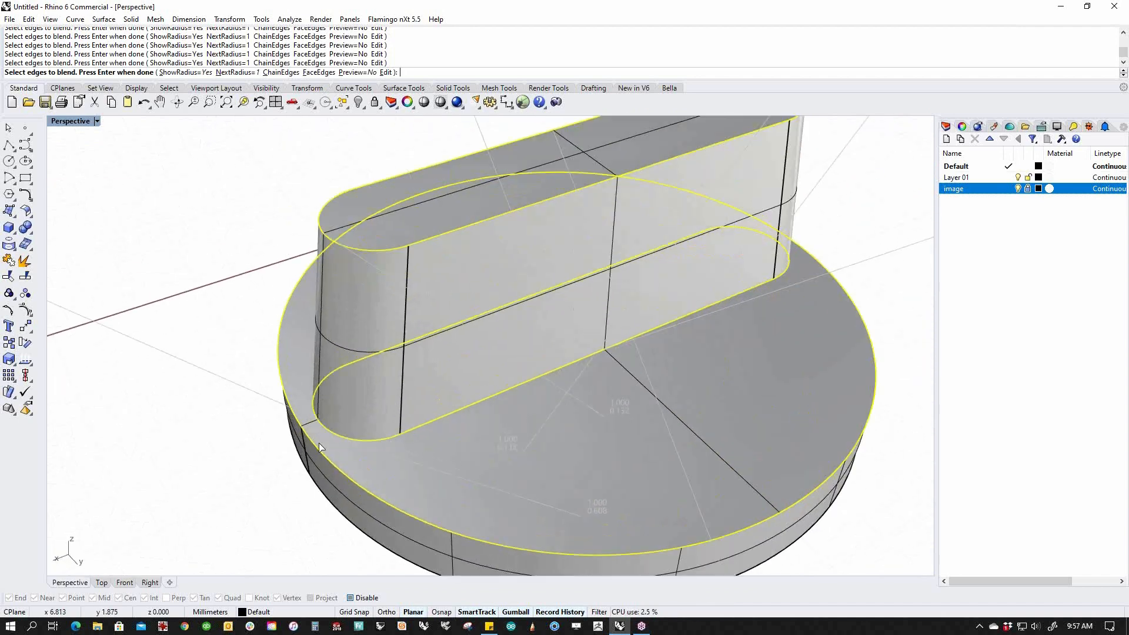
{"action": "right_click_drag", "start_coordinate": [398, 423], "coordinate": [376, 468]}
Set every blend to a 0.015 radius, preview it, and apply the rounding.
{"action": "key", "text": "Return"}
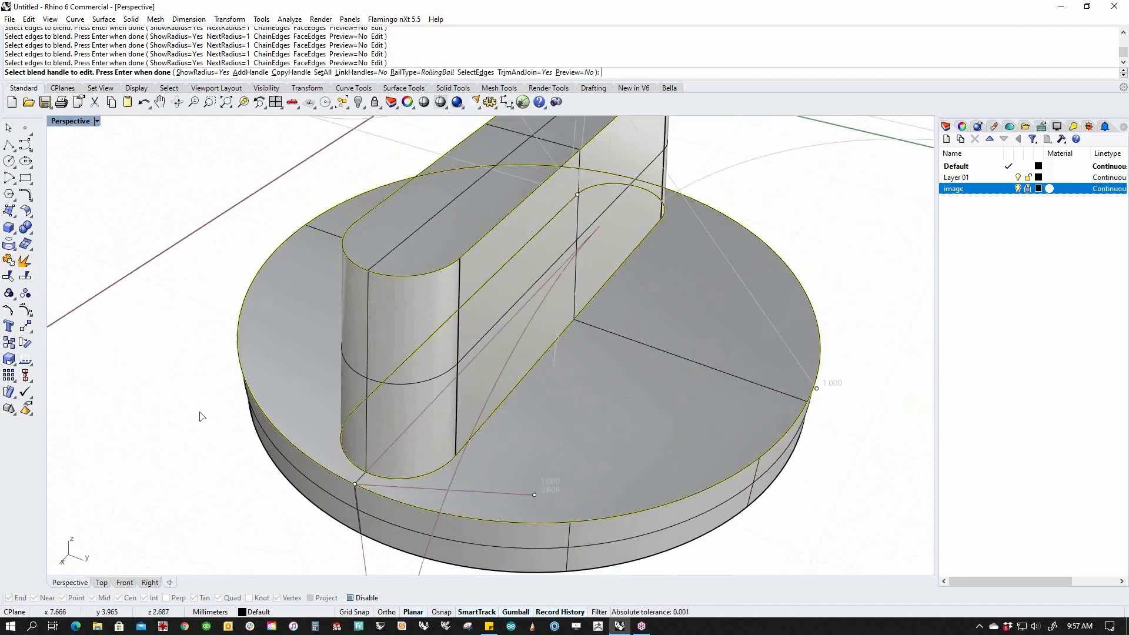
{"action": "right_click_drag", "start_coordinate": [206, 419], "coordinate": [475, 513]}
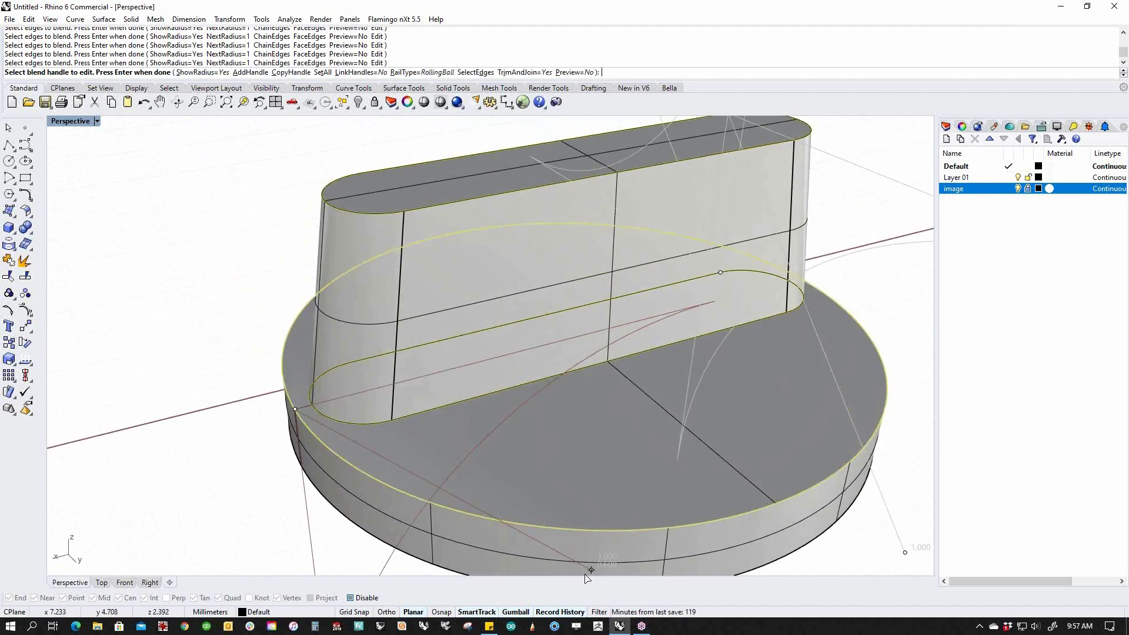
{"action": "left_click", "coordinate": [519, 527]}
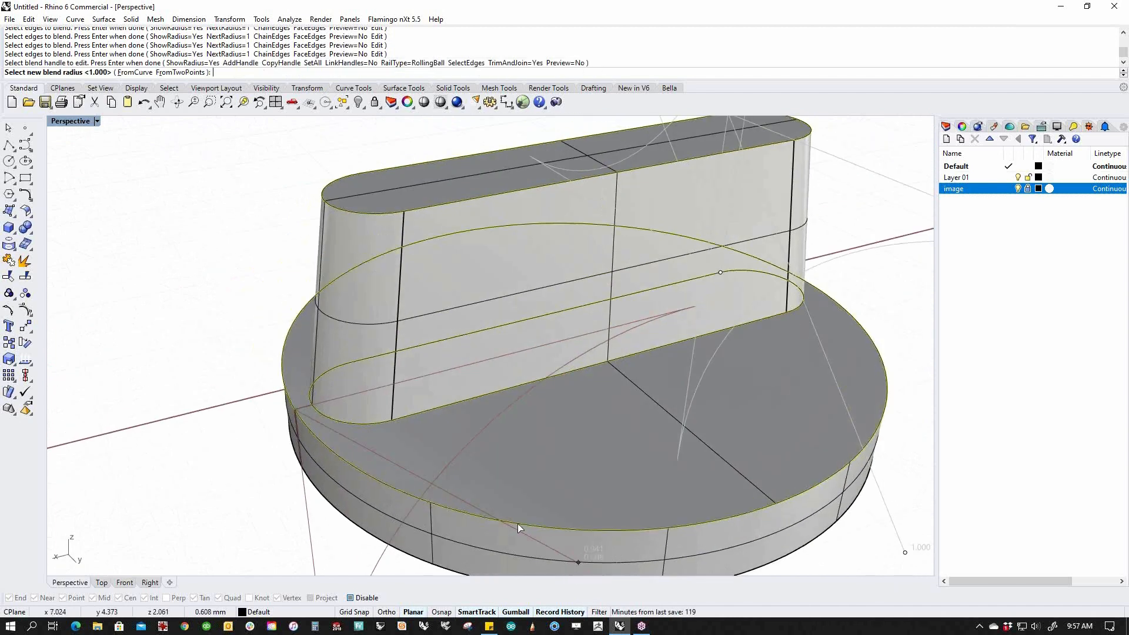
{"action": "left_click", "coordinate": [294, 423]}
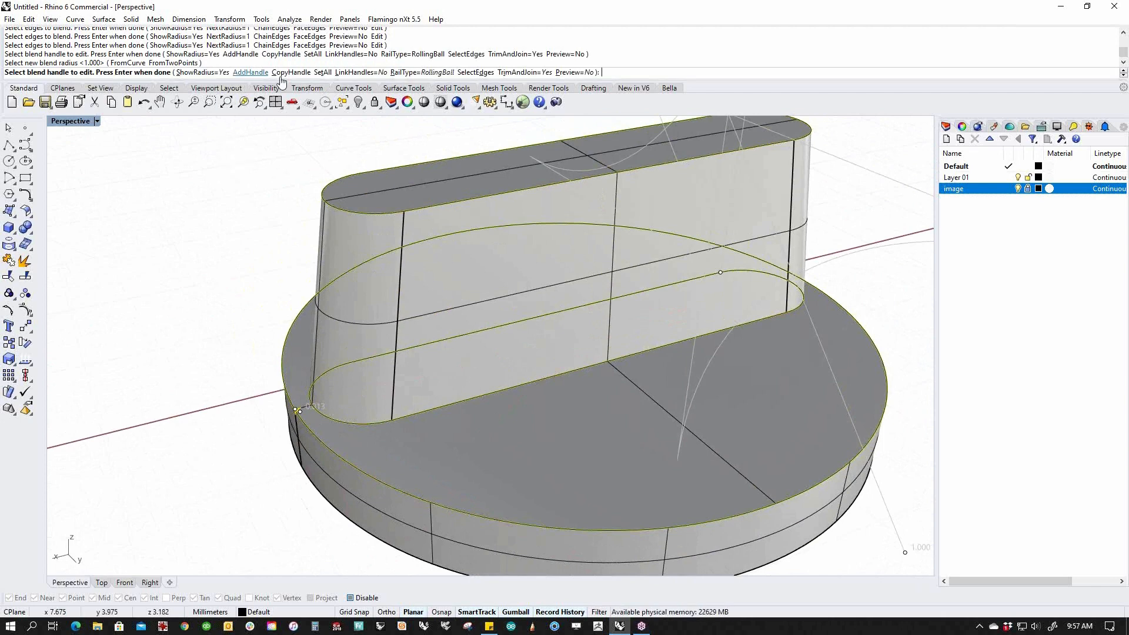
{"action": "left_click", "coordinate": [323, 71]}
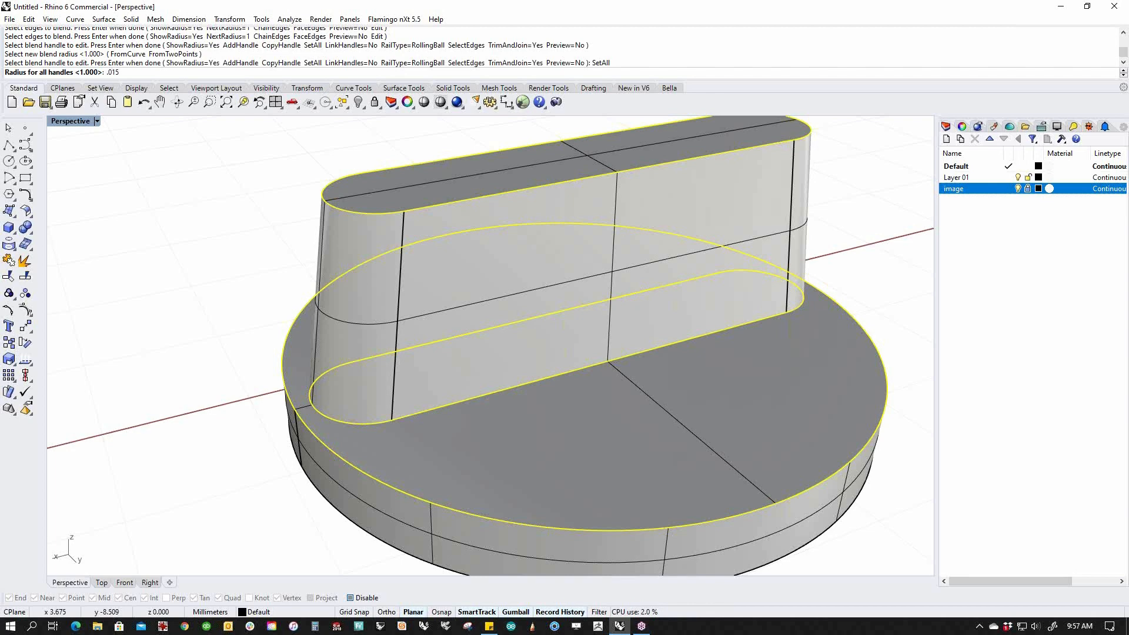
{"action": "type", "text": ".015"}
{"action": "key", "text": "Return"}
{"action": "left_click", "coordinate": [577, 72]}
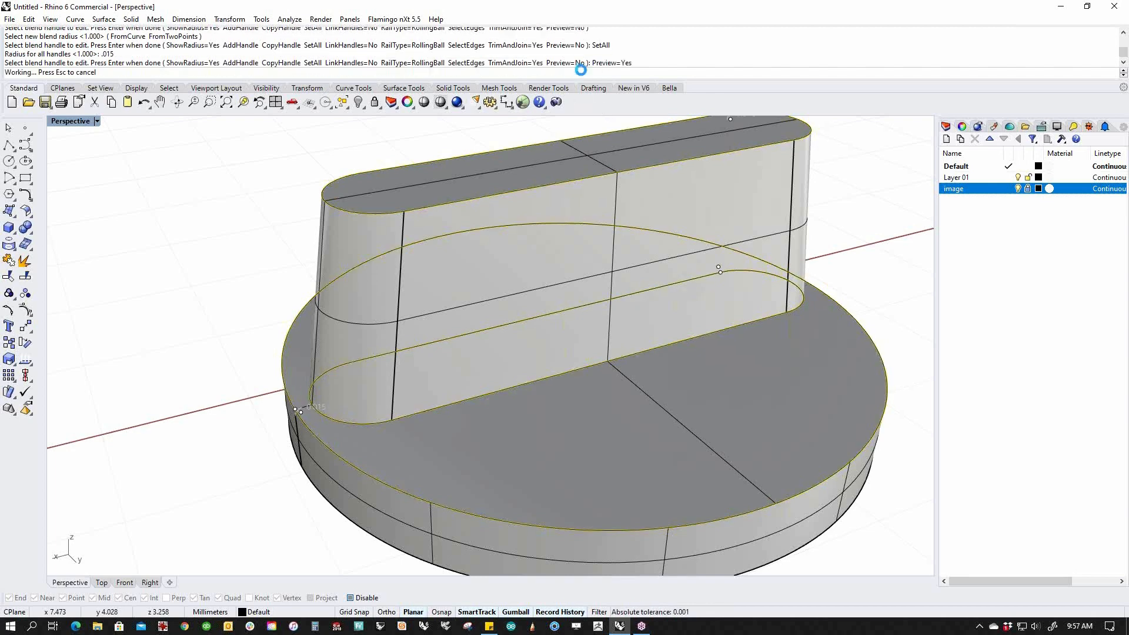
{"action": "scroll", "coordinate": [344, 420], "scroll_direction": "up", "scroll_amount": 4}
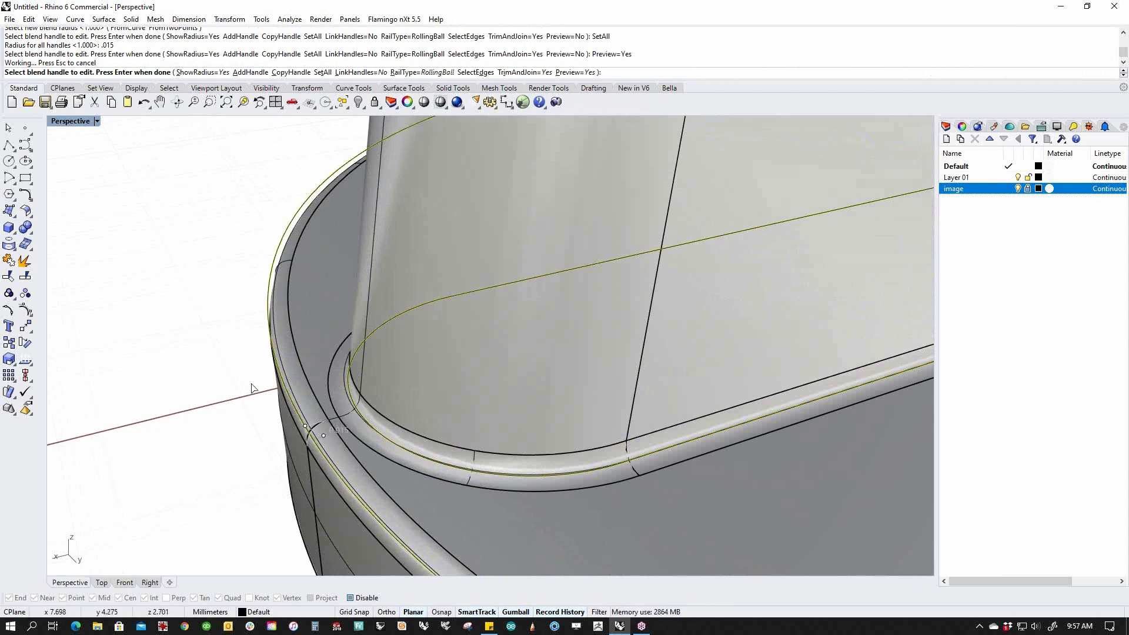
{"action": "scroll", "coordinate": [253, 388], "scroll_direction": "down", "scroll_amount": 9}
{"action": "key", "text": "Return"}
{"action": "scroll", "coordinate": [235, 392], "scroll_direction": "down", "scroll_amount": 5}
{"action": "right_click_drag", "start_coordinate": [339, 406], "coordinate": [444, 377], "text": "shift"}
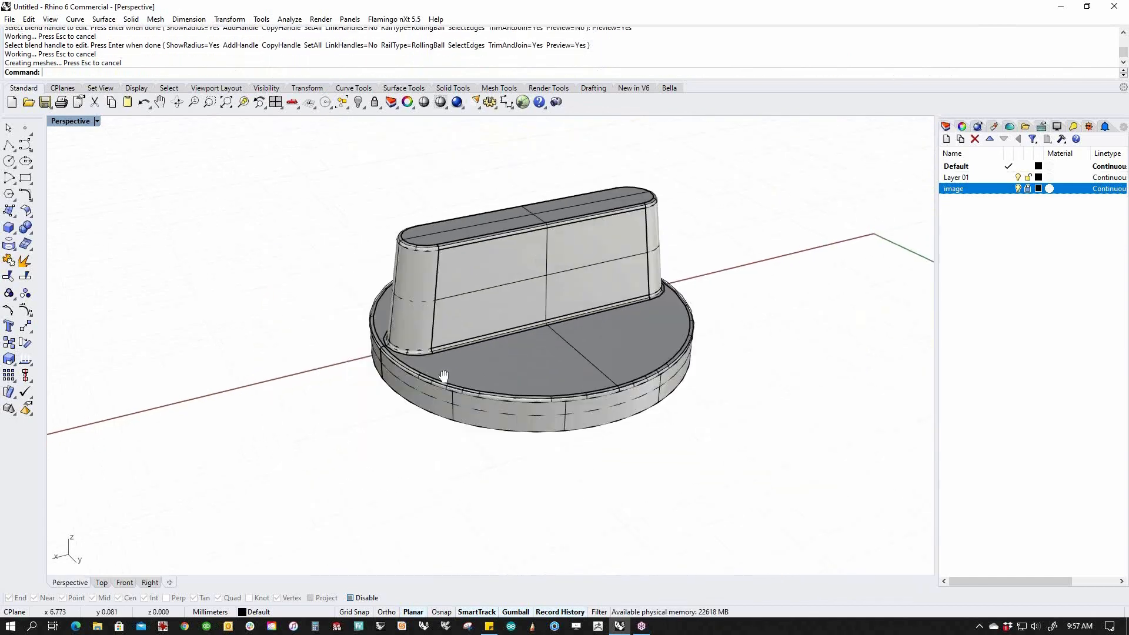
Show all hidden objects so the full canister is visible again.
{"action": "type", "text": "v"}
{"action": "key", "text": "Return"}
{"action": "type", "text": "show"}
{"action": "key", "text": "Return"}
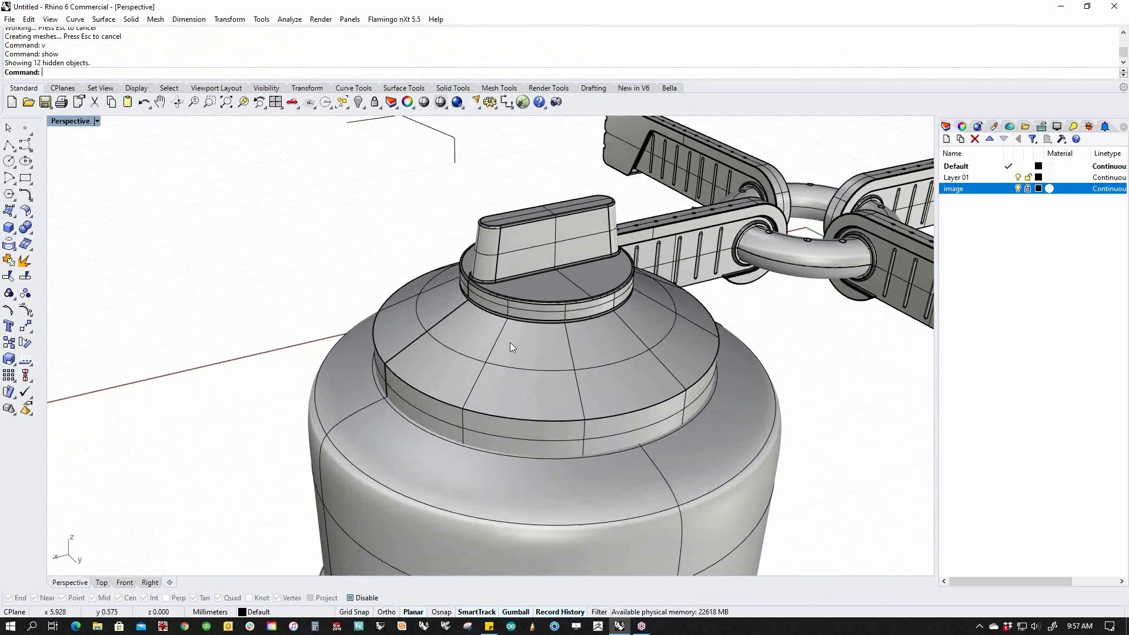
{"action": "type", "text": "v"}
{"action": "key", "text": "Return"}
{"action": "left_click", "coordinate": [451, 407]}
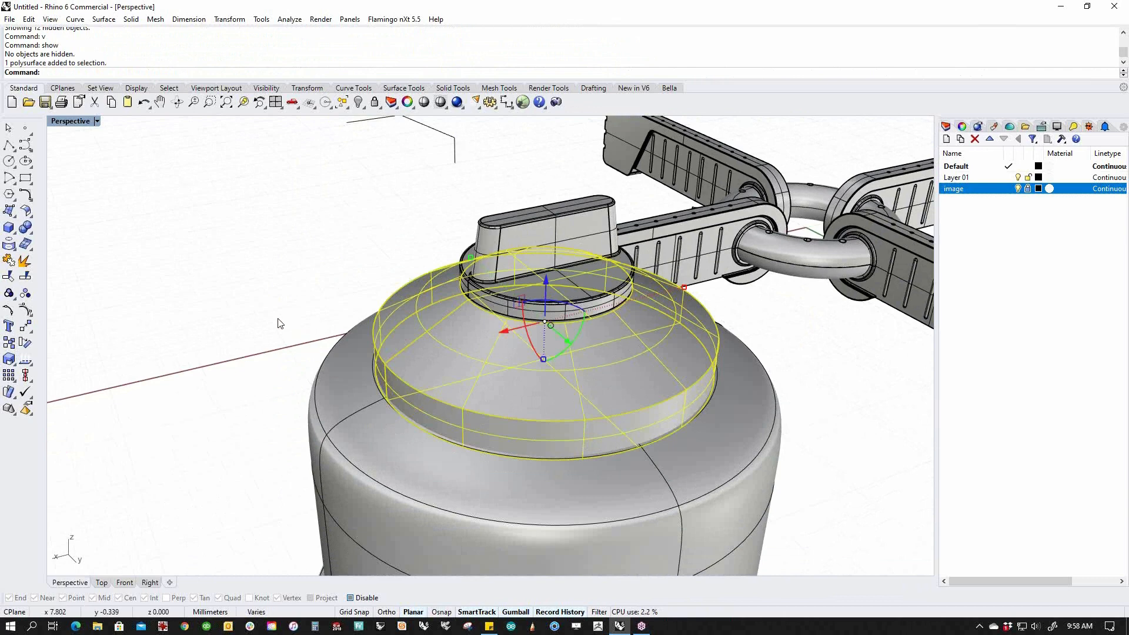
{"action": "left_click", "coordinate": [280, 323]}
Blend the dome's outer rim and valve-base ring edges with a 0.1 radius.
{"action": "left_click", "coordinate": [26, 229]}
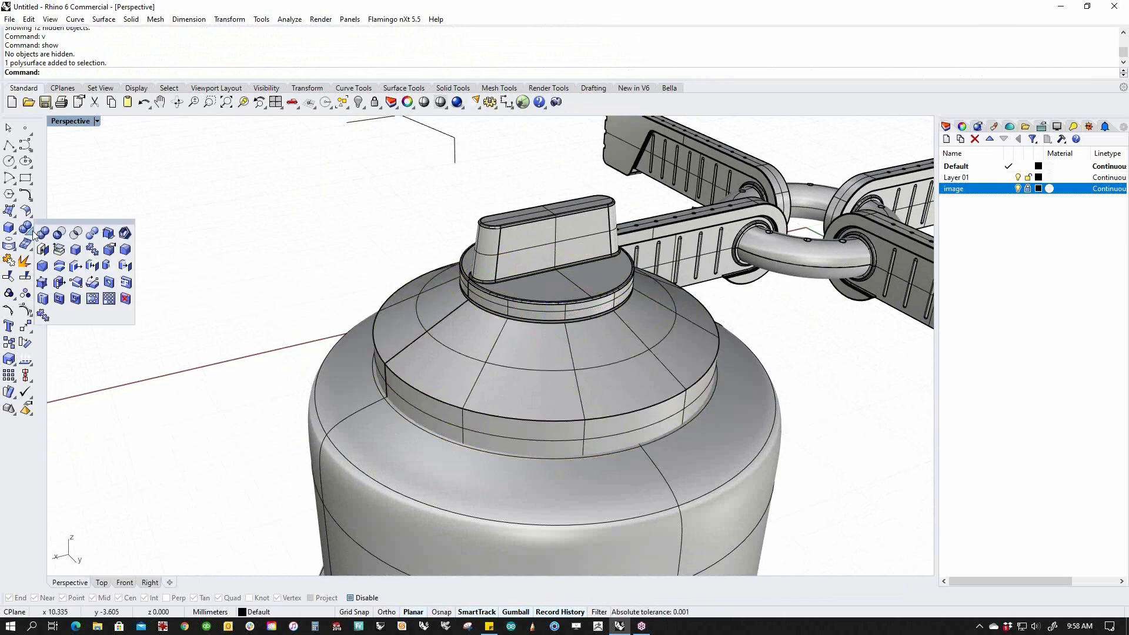
{"action": "left_click", "coordinate": [110, 251]}
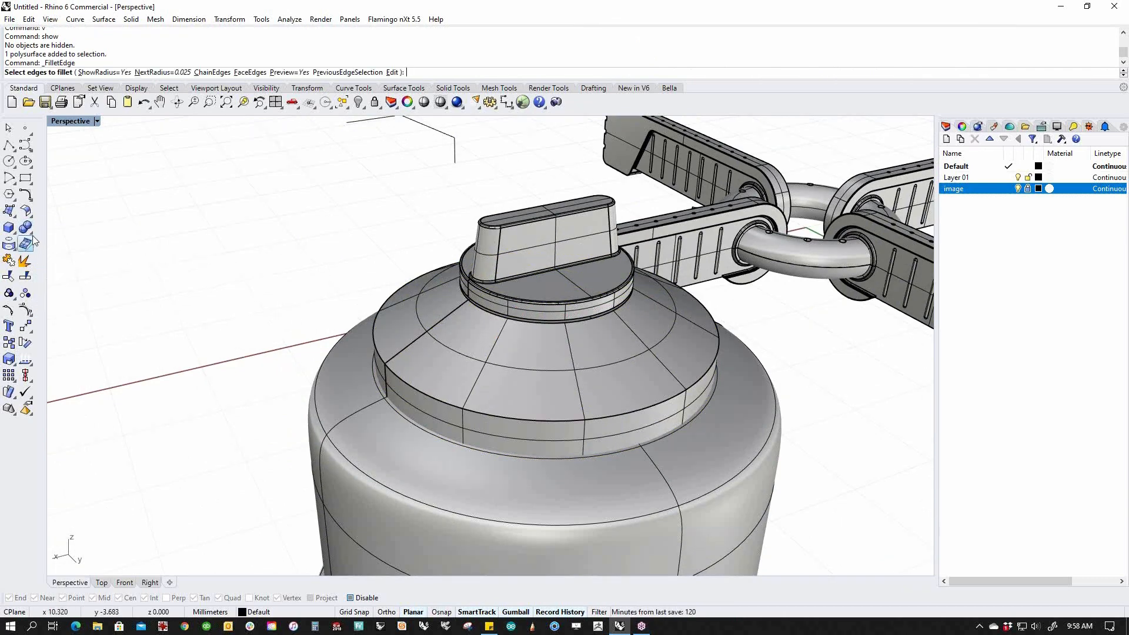
{"action": "left_click", "coordinate": [32, 233]}
{"action": "left_click", "coordinate": [125, 250]}
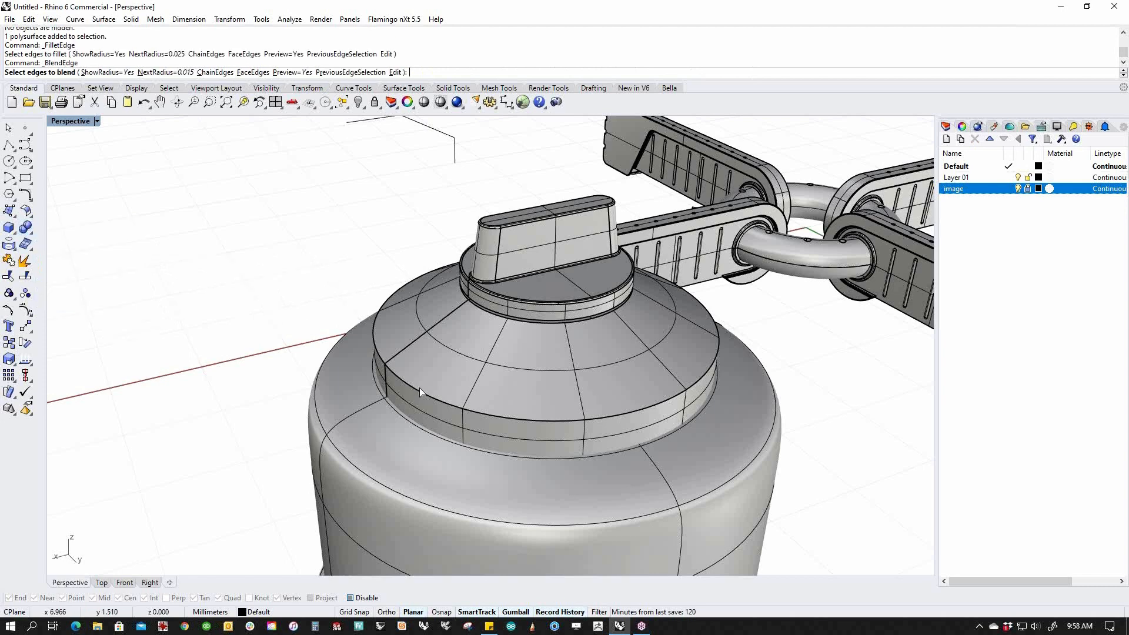
{"action": "left_click", "coordinate": [437, 402]}
{"action": "left_click", "coordinate": [513, 325]}
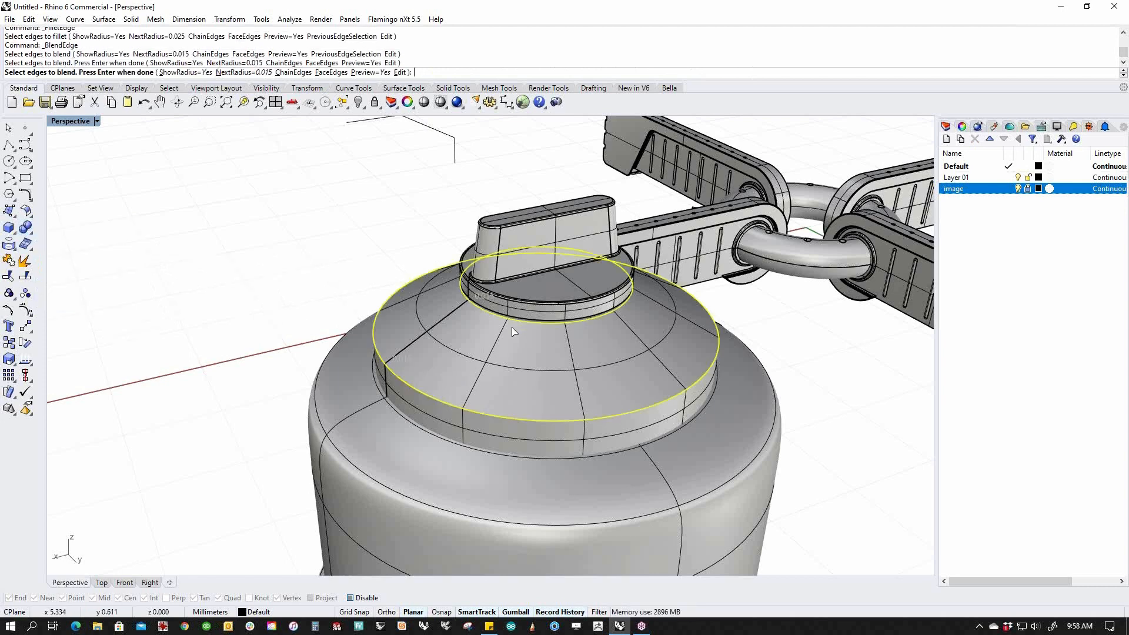
{"action": "key", "text": "Return"}
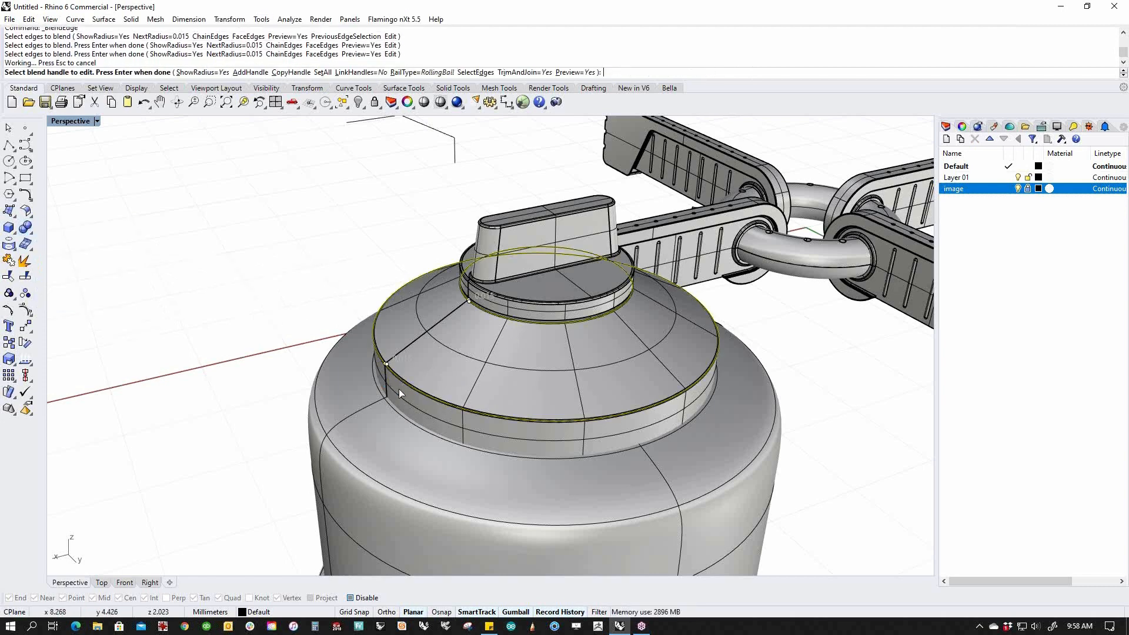
{"action": "left_click", "coordinate": [322, 72]}
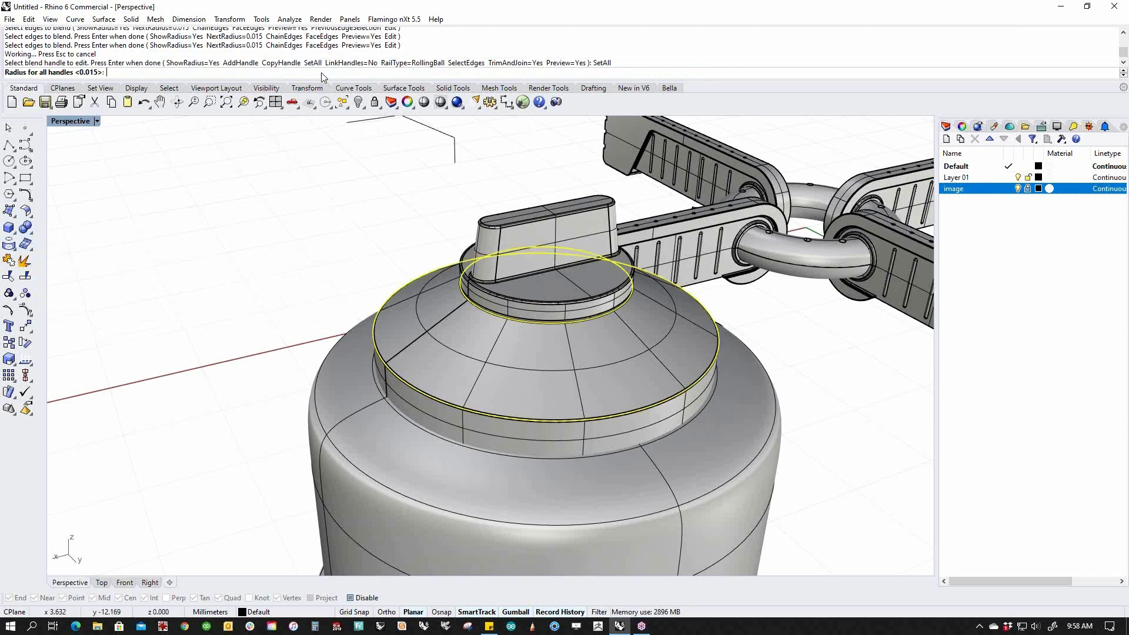
{"action": "type", "text": ".1"}
{"action": "key", "text": "Return"}
{"action": "key", "text": "Return"}
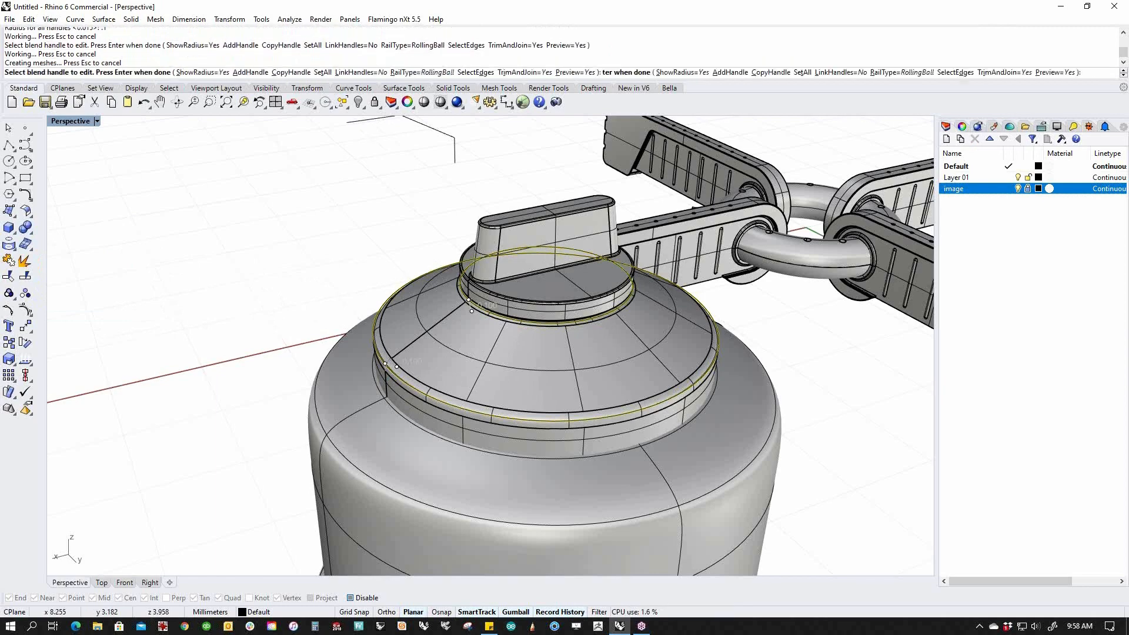
{"action": "scroll", "coordinate": [395, 289], "scroll_direction": "down", "scroll_amount": 5}
{"action": "mouse_move", "coordinate": [401, 300]}
{"action": "right_mouse_down"}
{"action": "mouse_move", "coordinate": [534, 313]}
{"action": "mouse_move", "coordinate": [420, 285]}
{"action": "mouse_move", "coordinate": [493, 318]}
{"action": "mouse_move", "coordinate": [436, 303]}
{"action": "right_mouse_up"}
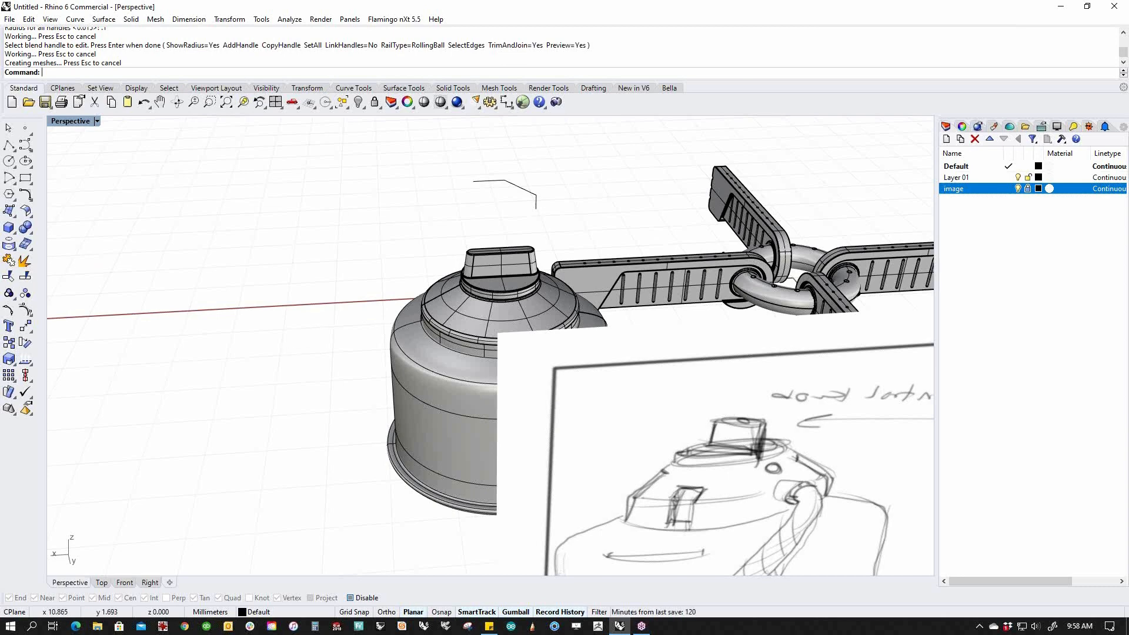
In Top view, select the torus ring's side nozzle and Alt-drag a duplicate.
{"action": "type", "text": "Top"}
{"action": "key", "text": "Return"}
{"action": "scroll", "coordinate": [307, 408], "scroll_direction": "down", "scroll_amount": 4}
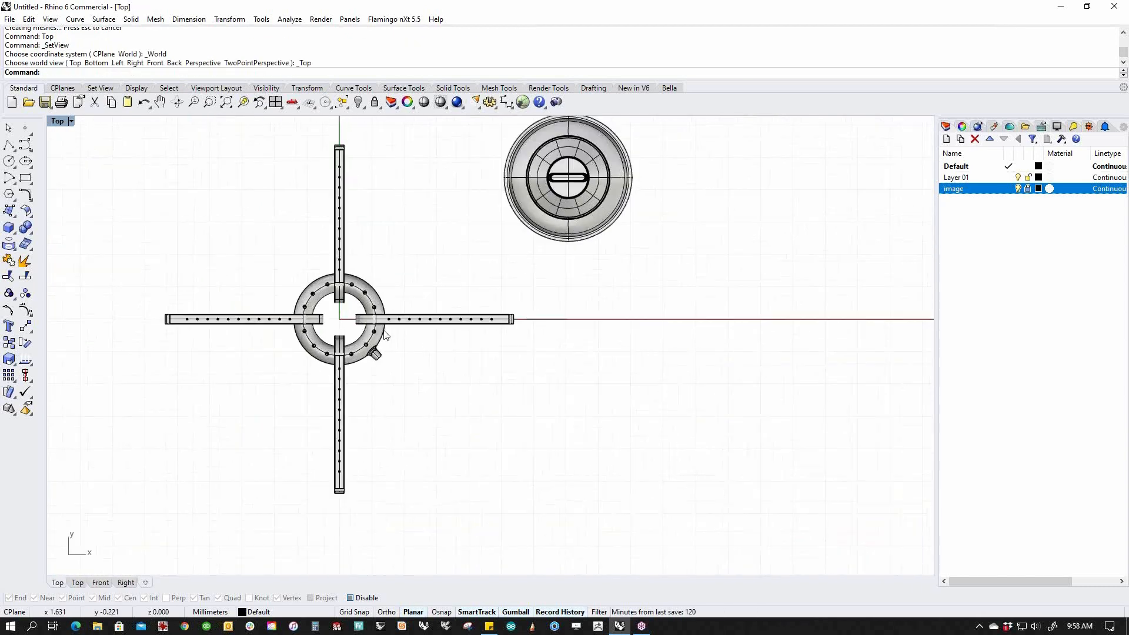
{"action": "scroll", "coordinate": [387, 335], "scroll_direction": "up", "scroll_amount": 8}
{"action": "left_click_drag", "start_coordinate": [427, 500], "coordinate": [287, 380]}
{"action": "scroll", "coordinate": [382, 376], "scroll_direction": "down", "scroll_amount": 3}
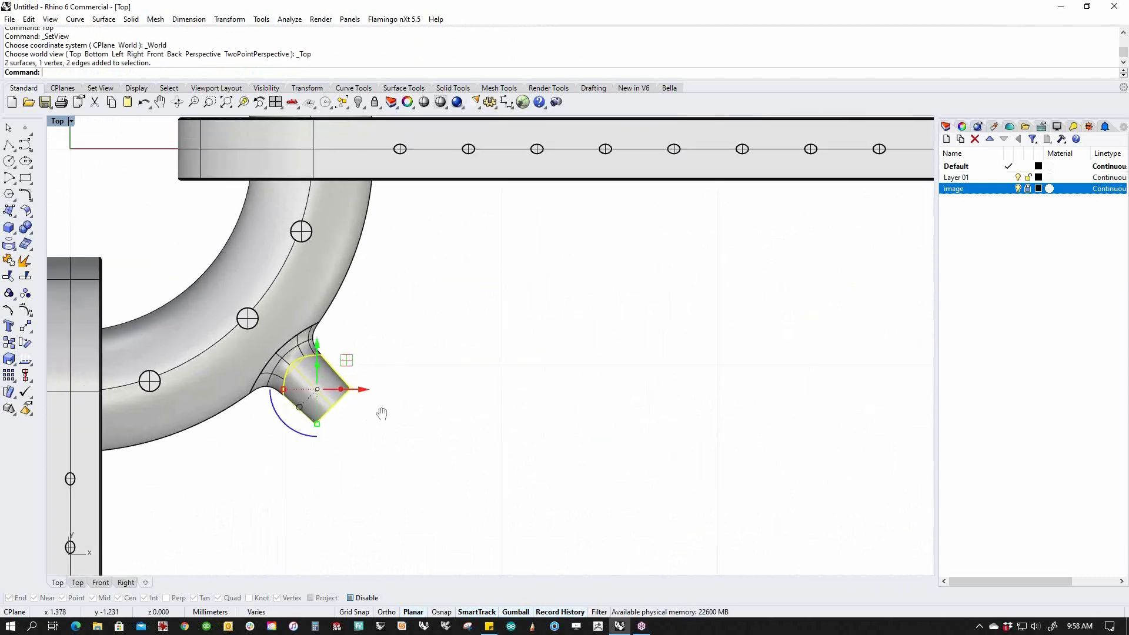
{"action": "left_click_drag", "start_coordinate": [352, 343], "coordinate": [555, 368]}
{"action": "key", "text": "alt"}
Move the duplicate nozzle over the canister dome and raise it in Front view.
{"action": "scroll", "coordinate": [586, 393], "scroll_direction": "down", "scroll_amount": 5}
{"action": "right_click_drag", "start_coordinate": [630, 396], "coordinate": [482, 382]}
{"action": "scroll", "coordinate": [456, 406], "scroll_direction": "down", "scroll_amount": 5}
{"action": "left_click_drag", "start_coordinate": [448, 352], "coordinate": [488, 410]}
{"action": "right_click_drag", "start_coordinate": [511, 408], "coordinate": [493, 495]}
{"action": "left_click_drag", "start_coordinate": [439, 464], "coordinate": [691, 144]}
{"action": "scroll", "coordinate": [725, 135], "scroll_direction": "up", "scroll_amount": 6}
{"action": "right_click_drag", "start_coordinate": [720, 150], "coordinate": [643, 393]}
{"action": "scroll", "coordinate": [638, 399], "scroll_direction": "up", "scroll_amount": 8}
{"action": "type", "text": "f"}
{"action": "key", "text": "Return"}
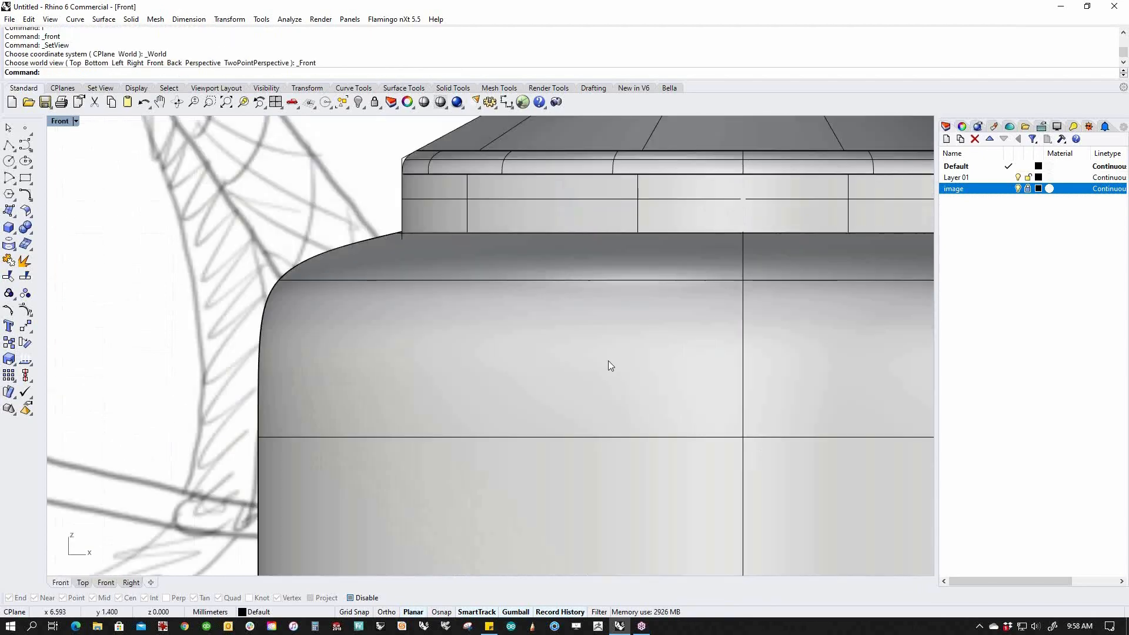
{"action": "scroll", "coordinate": [607, 361], "scroll_direction": "down", "scroll_amount": 5}
{"action": "left_click_drag", "start_coordinate": [572, 446], "coordinate": [571, 289]}
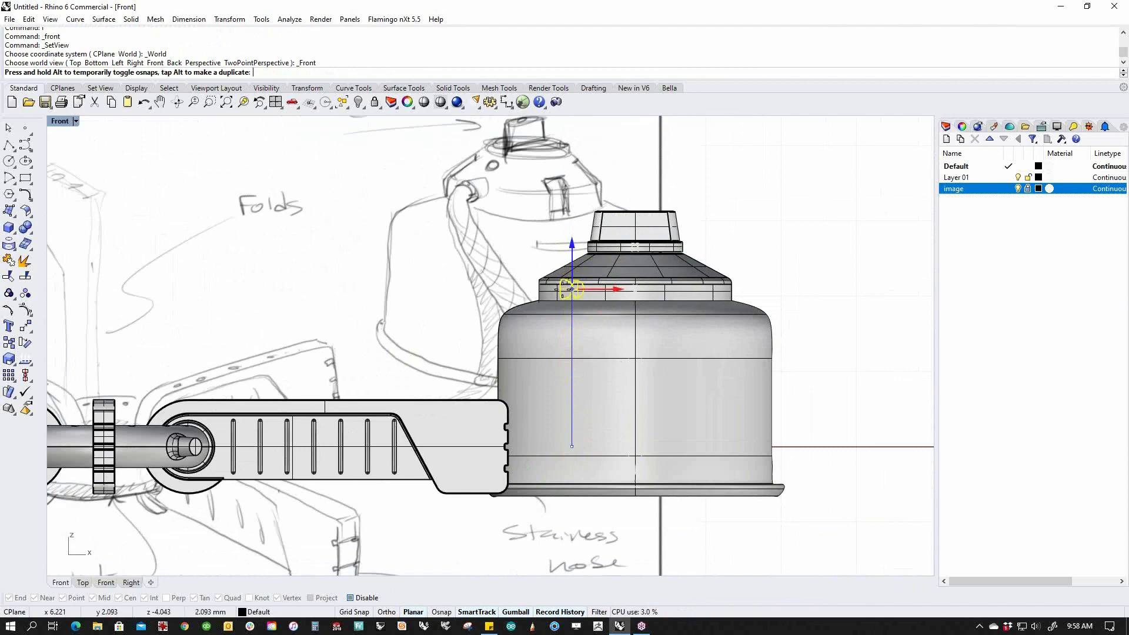
Set the nozzle at collar height, rotate it outward, and slide it onto the collar edge.
{"action": "left_click_drag", "start_coordinate": [563, 289], "coordinate": [567, 285]}
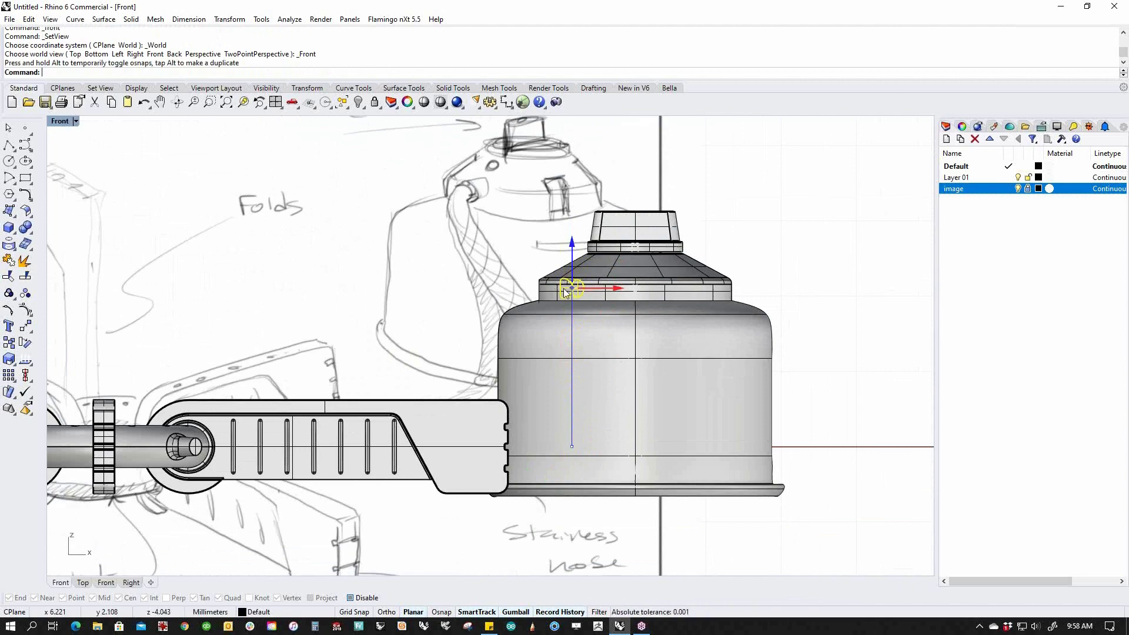
{"action": "type", "text": "Top"}
{"action": "key", "text": "Return"}
{"action": "scroll", "coordinate": [586, 415], "scroll_direction": "up", "scroll_amount": 5}
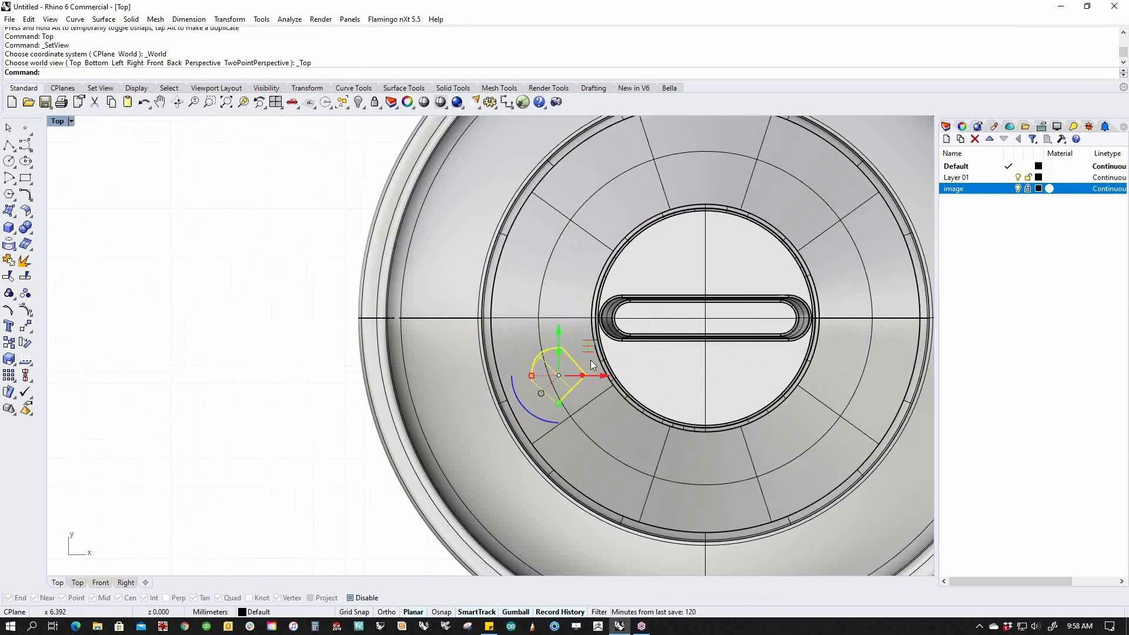
{"action": "left_click_drag", "start_coordinate": [522, 418], "coordinate": [471, 364]}
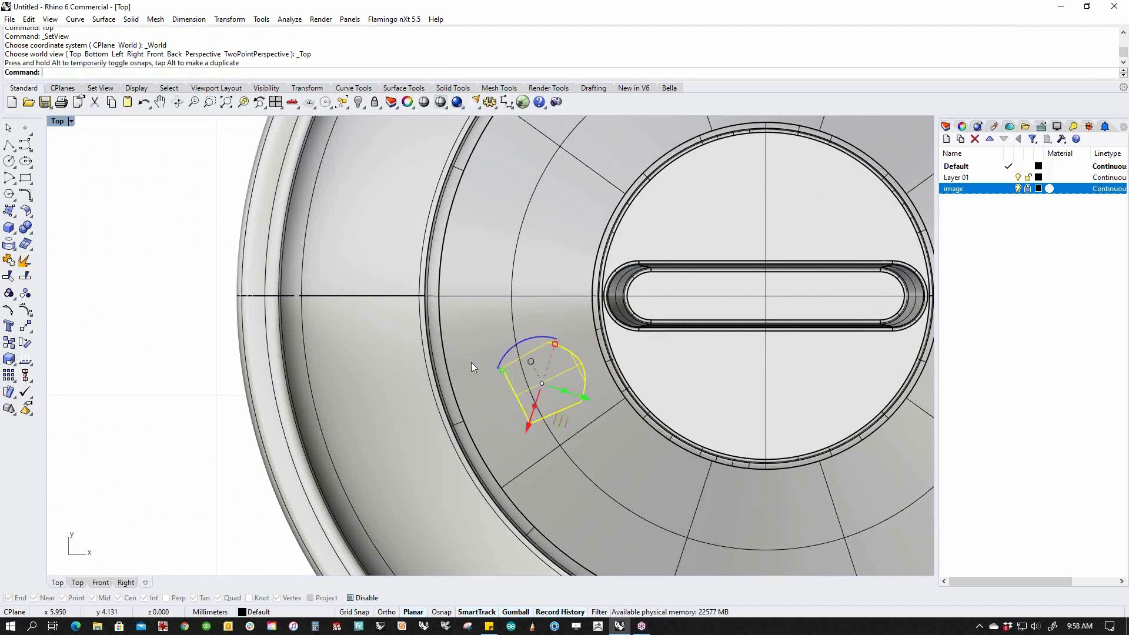
{"action": "left_click_drag", "start_coordinate": [541, 383], "coordinate": [435, 435]}
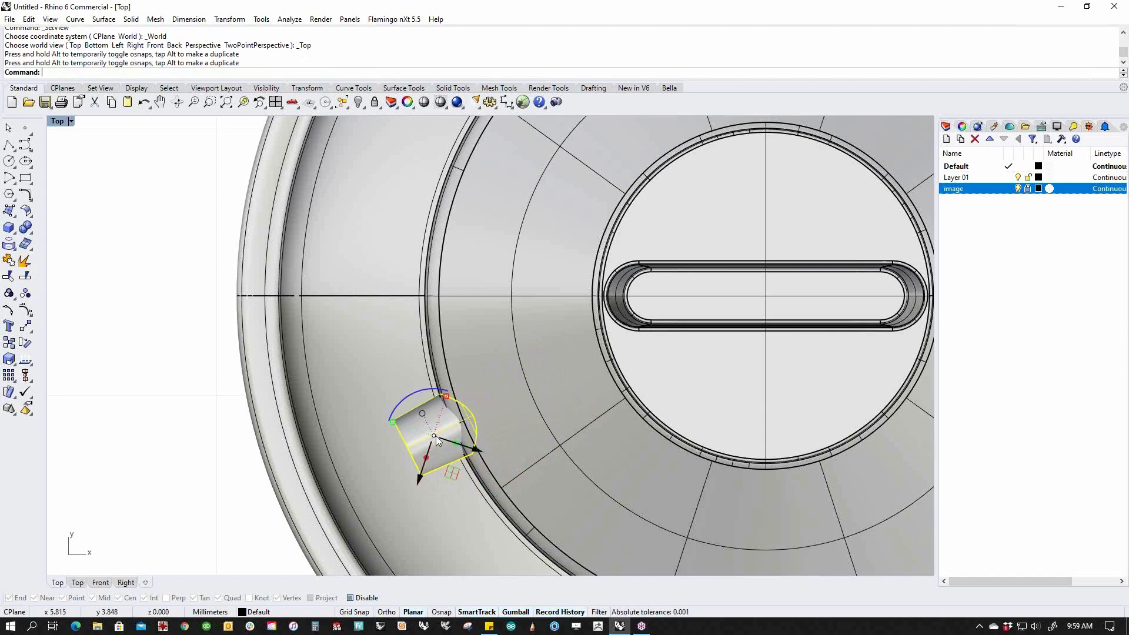
Boolean-union the nozzle with the collar ring into one solid.
{"action": "left_click", "coordinate": [530, 469], "text": "shift"}
{"action": "key", "text": "ctrl+F4"}
{"action": "right_click_drag", "start_coordinate": [578, 477], "coordinate": [623, 435]}
{"action": "scroll", "coordinate": [474, 336], "scroll_direction": "up", "scroll_amount": 12}
{"action": "right_click_drag", "start_coordinate": [473, 341], "coordinate": [484, 403]}
{"action": "left_click", "coordinate": [27, 234]}
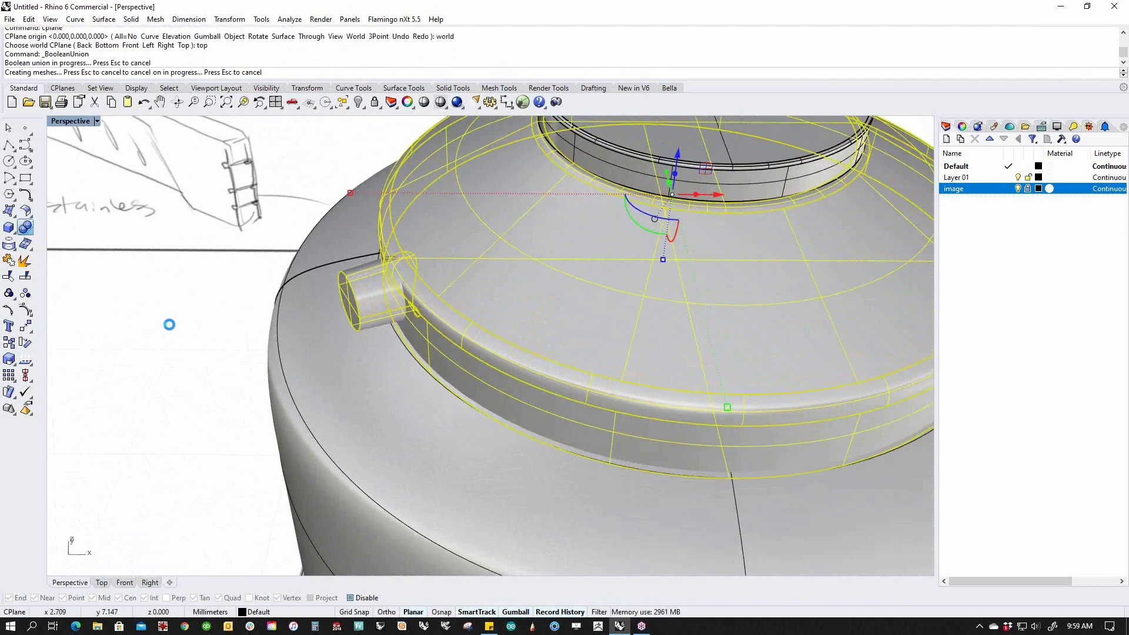
{"action": "right_click_drag", "start_coordinate": [179, 351], "coordinate": [310, 334]}
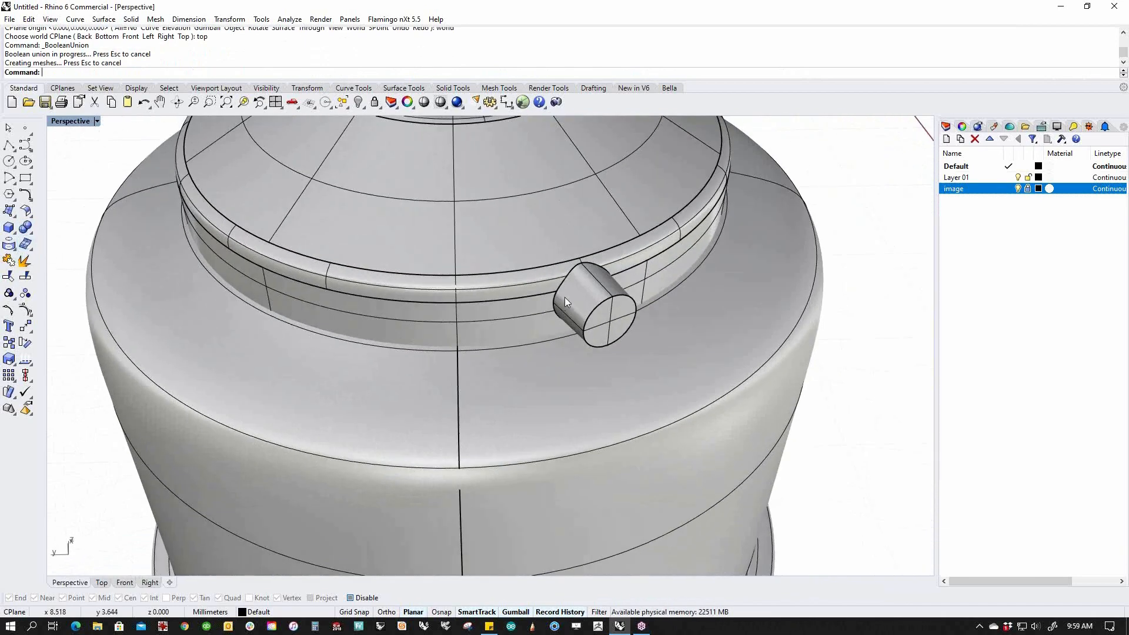
Start BlendEdge and pick the nozzle-to-collar junction edge.
{"action": "left_click", "coordinate": [29, 234]}
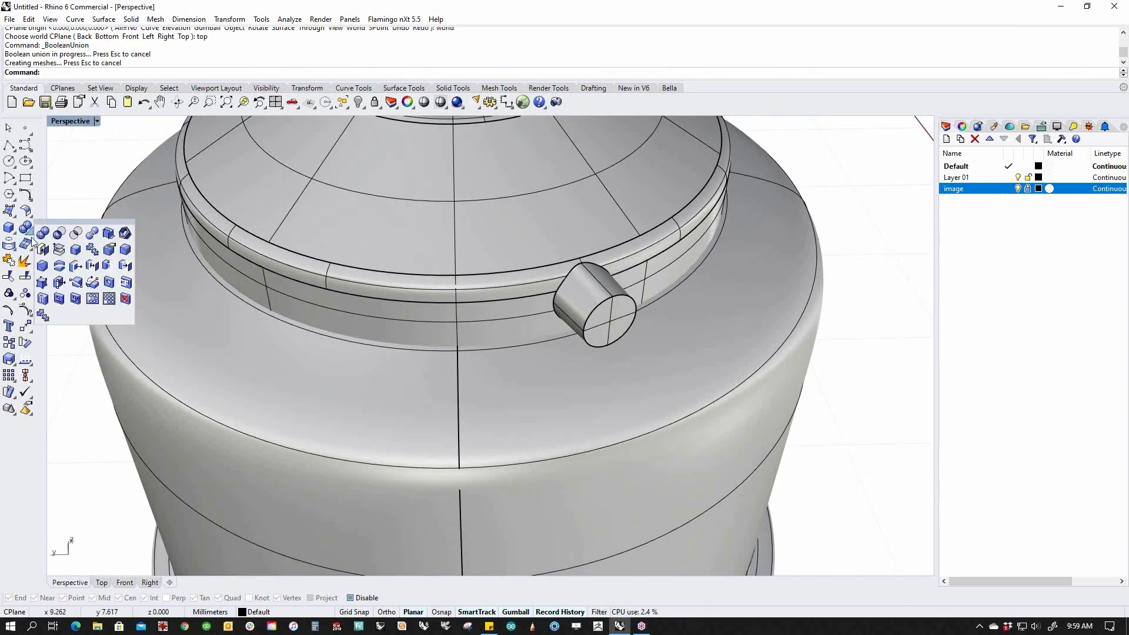
{"action": "right_click", "coordinate": [125, 250]}
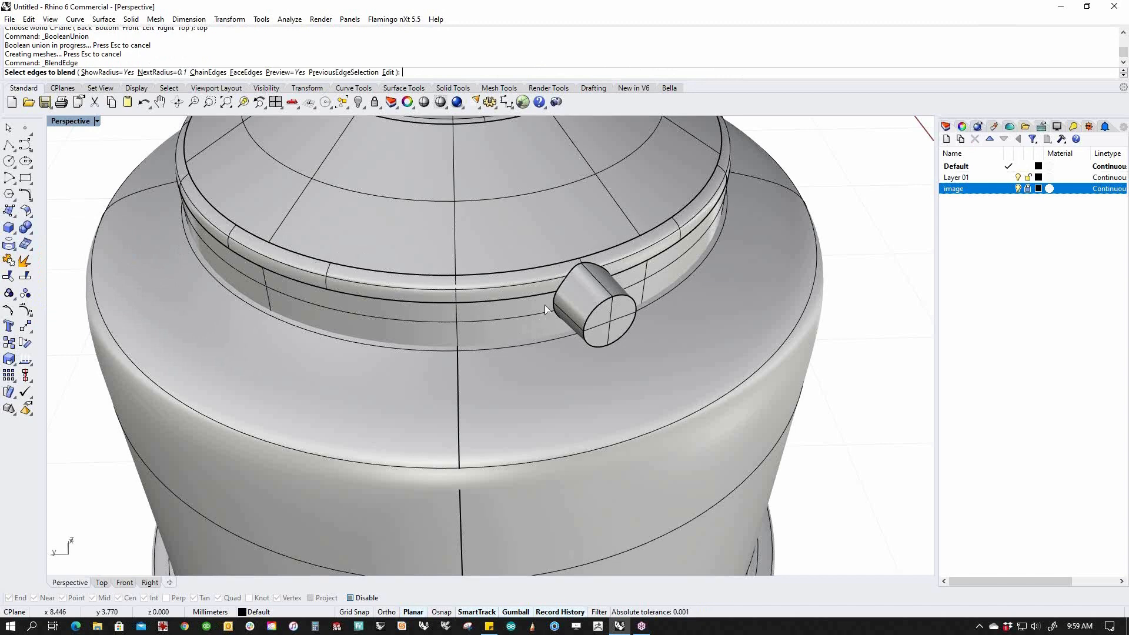
{"action": "left_click", "coordinate": [555, 291]}
{"action": "left_click", "coordinate": [559, 289]}
{"action": "right_click_drag", "start_coordinate": [559, 289], "coordinate": [473, 317]}
{"action": "scroll", "coordinate": [474, 317], "scroll_direction": "up", "scroll_amount": 4}
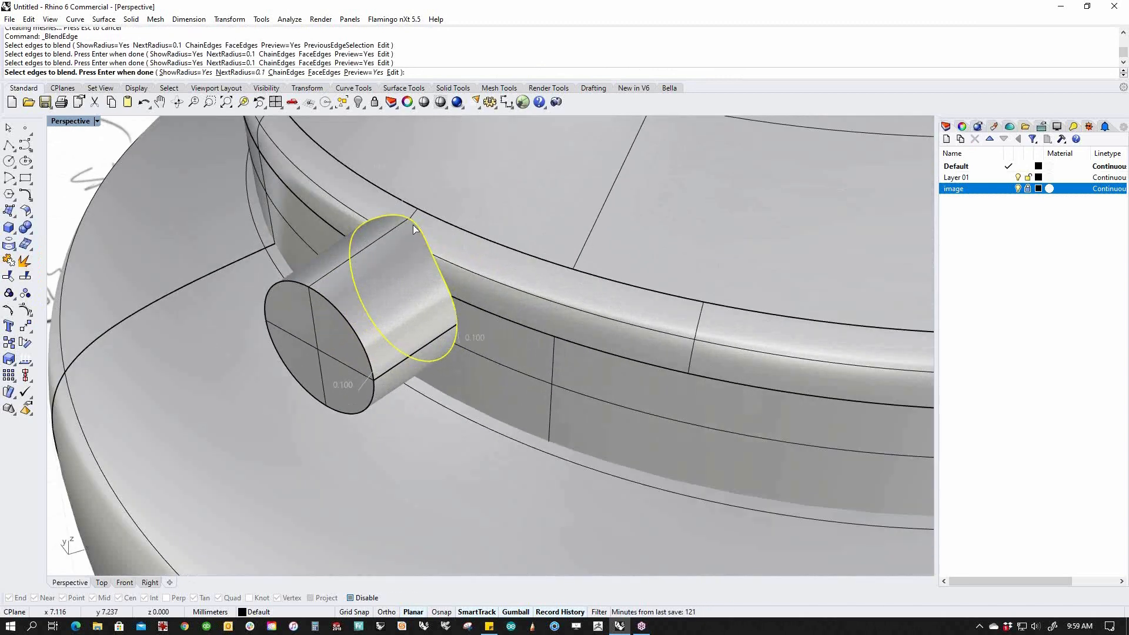
{"action": "key", "text": "Return"}
Adjust one blend handle to 0.086 and finish the junction blend.
{"action": "right_click_drag", "start_coordinate": [458, 318], "coordinate": [627, 273]}
{"action": "scroll", "coordinate": [626, 273], "scroll_direction": "up", "scroll_amount": 3}
{"action": "scroll", "coordinate": [656, 201], "scroll_direction": "up", "scroll_amount": 5}
{"action": "scroll", "coordinate": [656, 207], "scroll_direction": "down", "scroll_amount": 5}
{"action": "left_click_drag", "start_coordinate": [407, 366], "coordinate": [441, 351]}
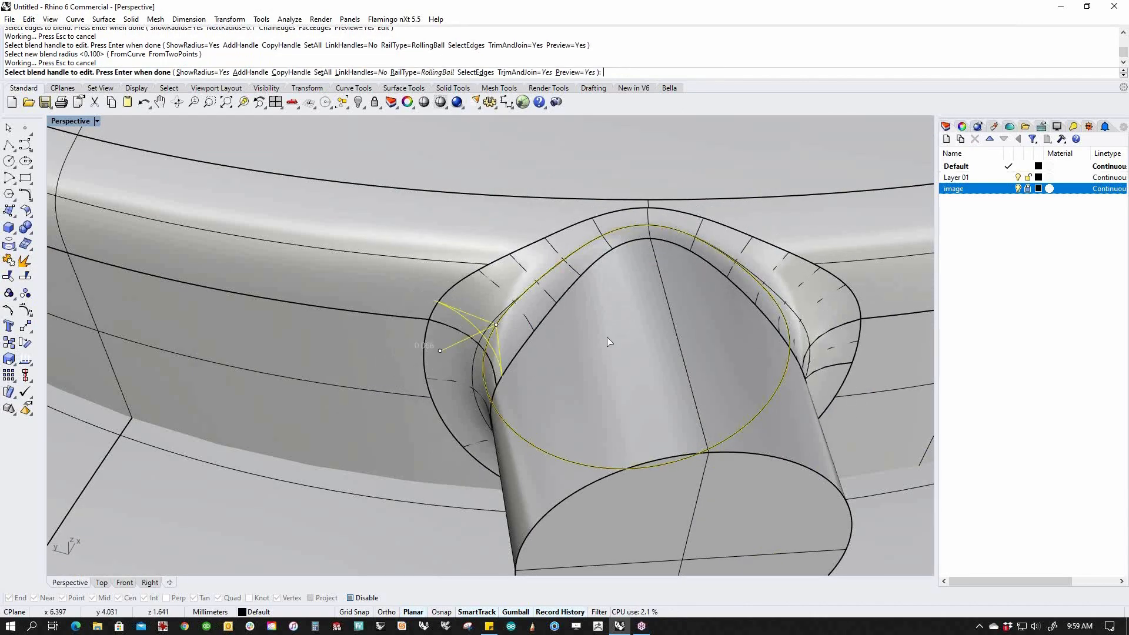
{"action": "scroll", "coordinate": [599, 334], "scroll_direction": "down", "scroll_amount": 9}
{"action": "right_click_drag", "start_coordinate": [598, 338], "coordinate": [558, 340]}
{"action": "scroll", "coordinate": [464, 348], "scroll_direction": "up", "scroll_amount": 3}
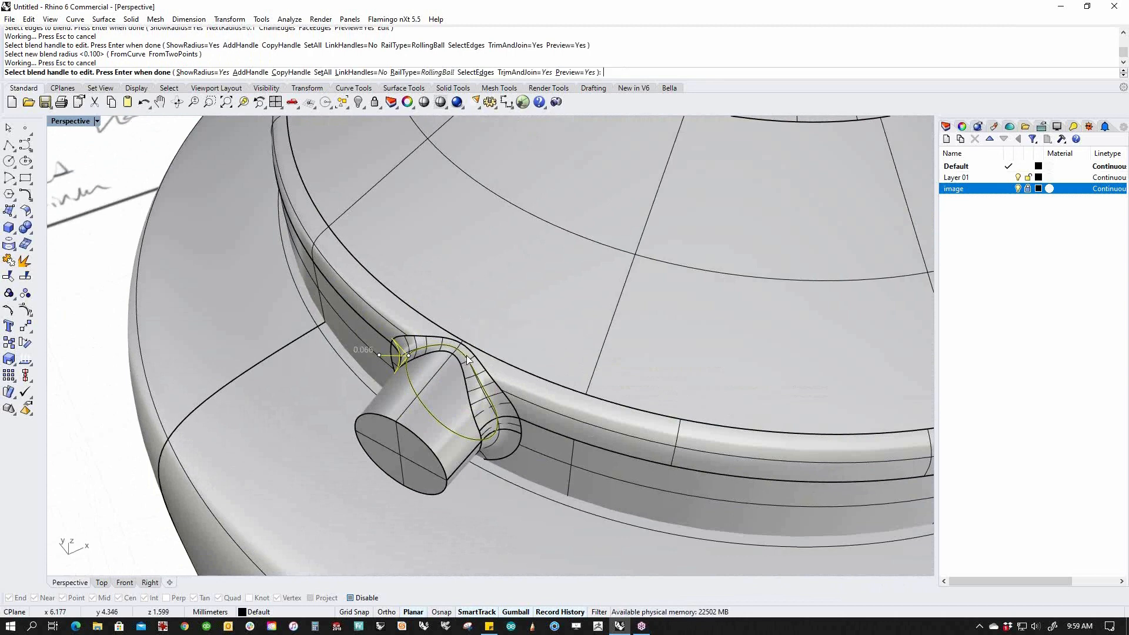
{"action": "key", "text": "Return"}
{"action": "scroll", "coordinate": [581, 376], "scroll_direction": "down", "scroll_amount": 5}
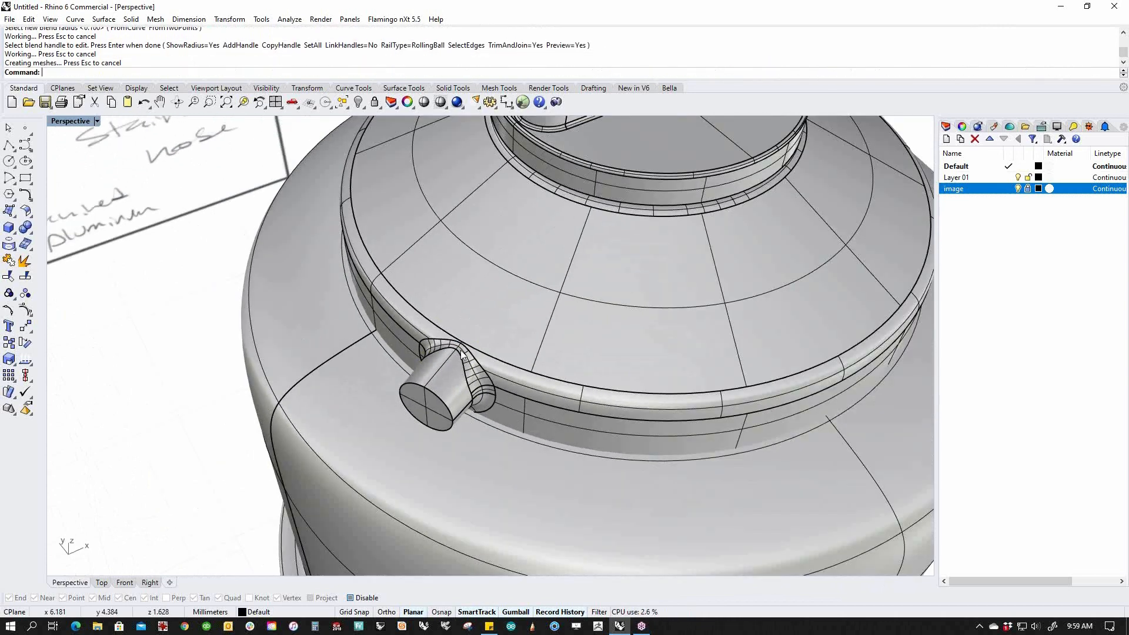
{"action": "right_click_drag", "start_coordinate": [580, 376], "coordinate": [409, 348]}
{"action": "scroll", "coordinate": [406, 353], "scroll_direction": "down", "scroll_amount": 10}
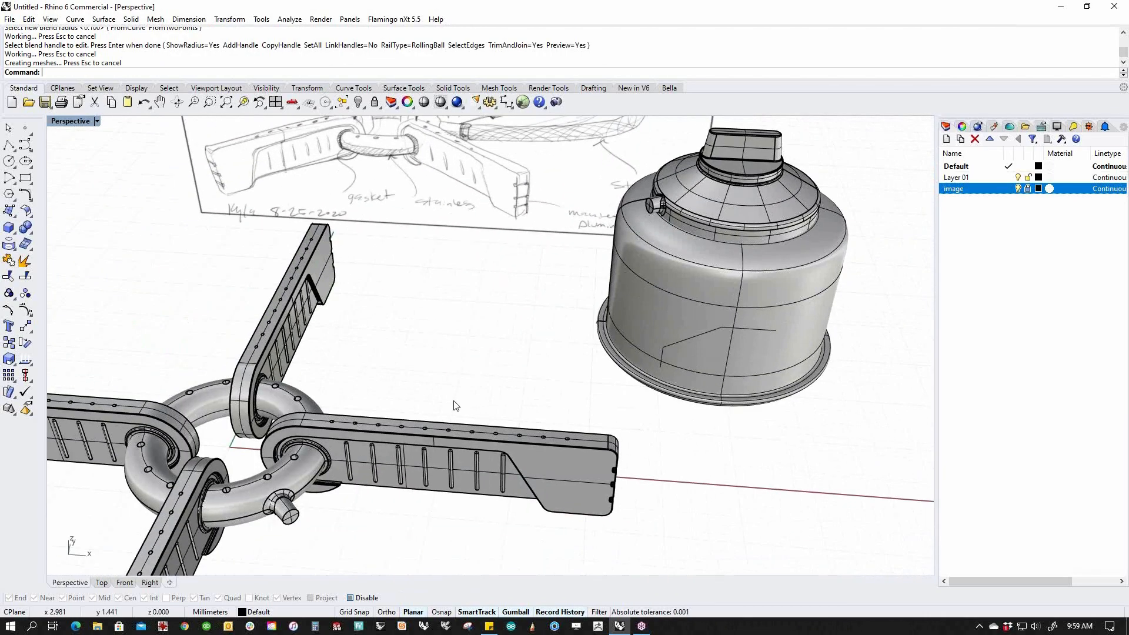
Isolate the torus ring and the canister's top cap with ii, hiding everything else.
{"action": "left_click", "coordinate": [294, 521]}
{"action": "left_click", "coordinate": [655, 211], "text": "shift"}
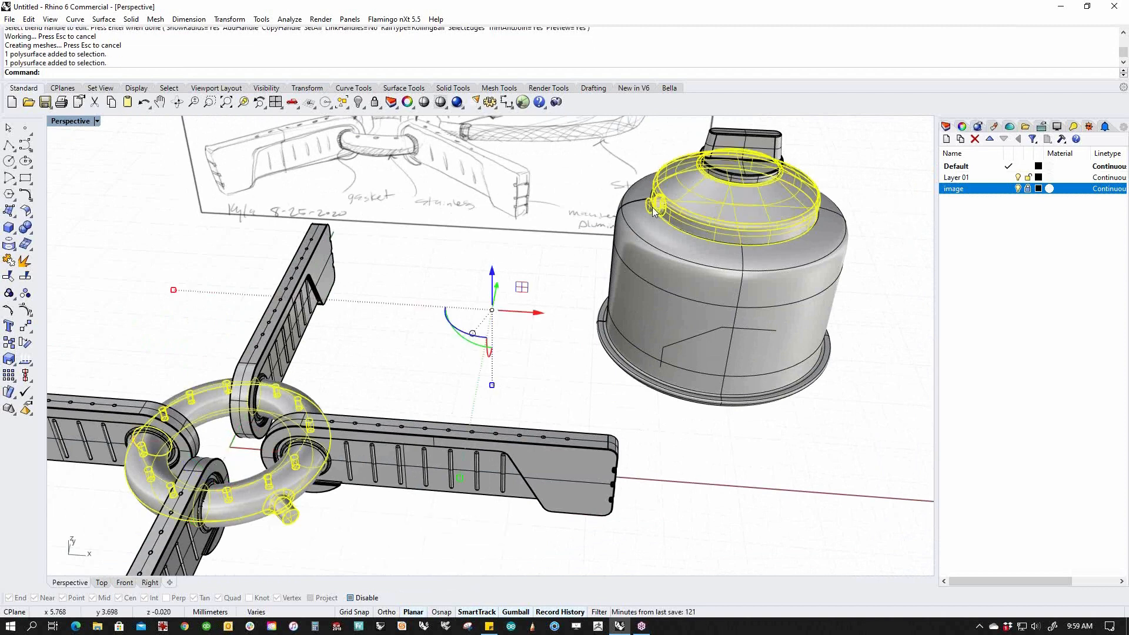
{"action": "type", "text": "ii"}
{"action": "key", "text": "Return"}
{"action": "mouse_move", "coordinate": [591, 340]}
{"action": "right_mouse_down"}
{"action": "mouse_move", "coordinate": [587, 304]}
{"action": "mouse_move", "coordinate": [529, 318]}
{"action": "mouse_move", "coordinate": [542, 333]}
{"action": "right_mouse_up"}
Start BlendSrf and pick the ring nozzle's end edge as the first blend edge.
{"action": "middle_click", "coordinate": [475, 334]}
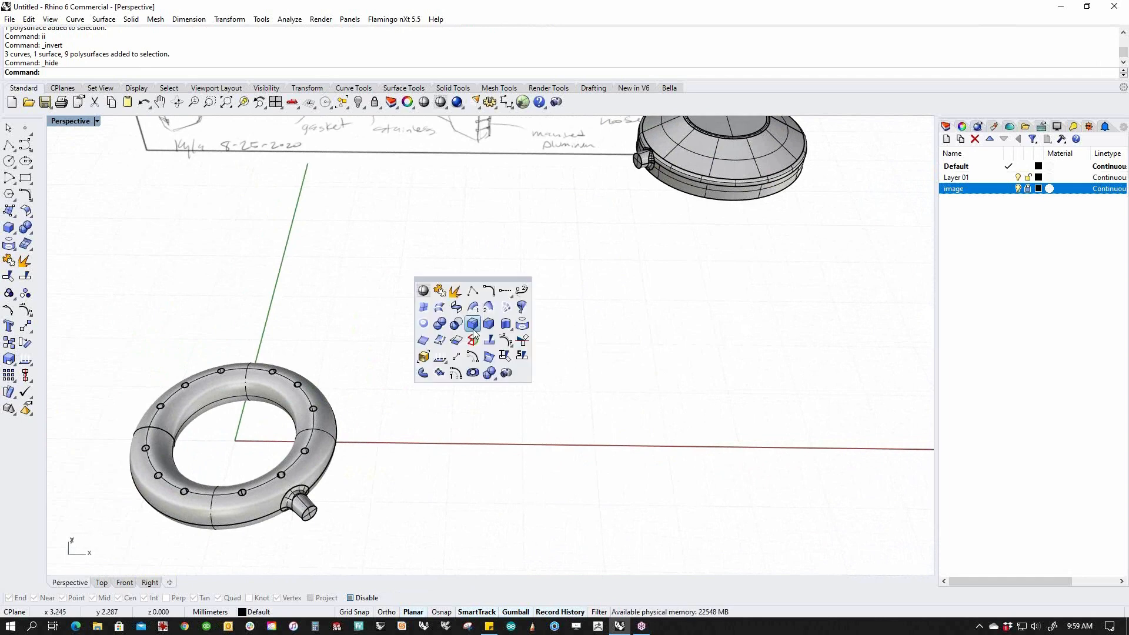
{"action": "left_click", "coordinate": [25, 211]}
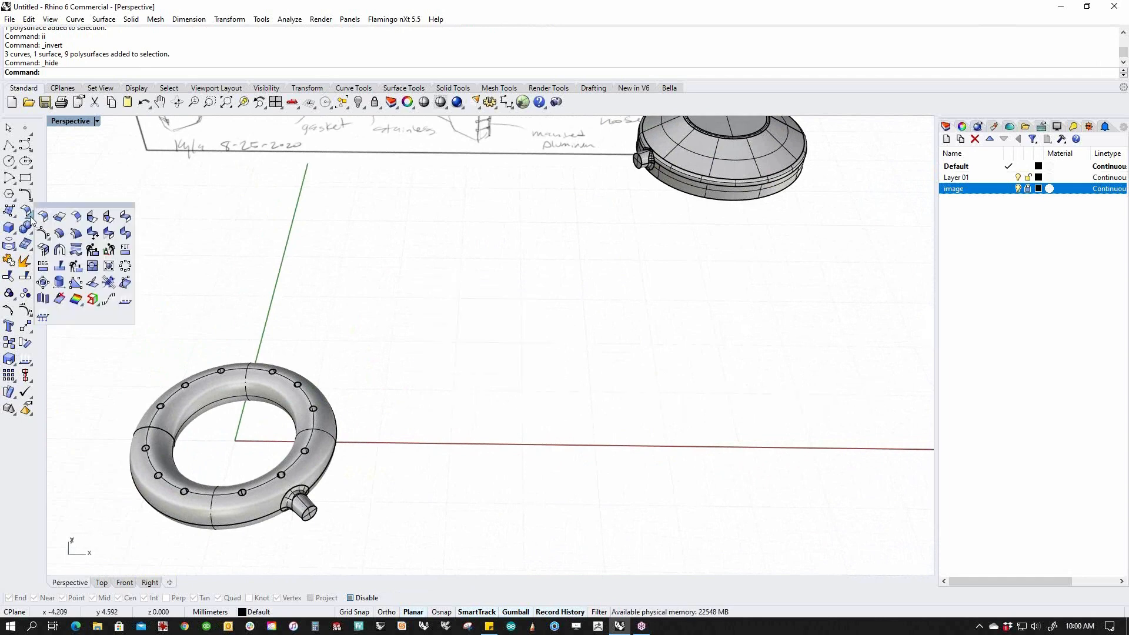
{"action": "left_click", "coordinate": [125, 217]}
{"action": "scroll", "coordinate": [312, 501], "scroll_direction": "up", "scroll_amount": 2}
{"action": "left_click", "coordinate": [312, 501]}
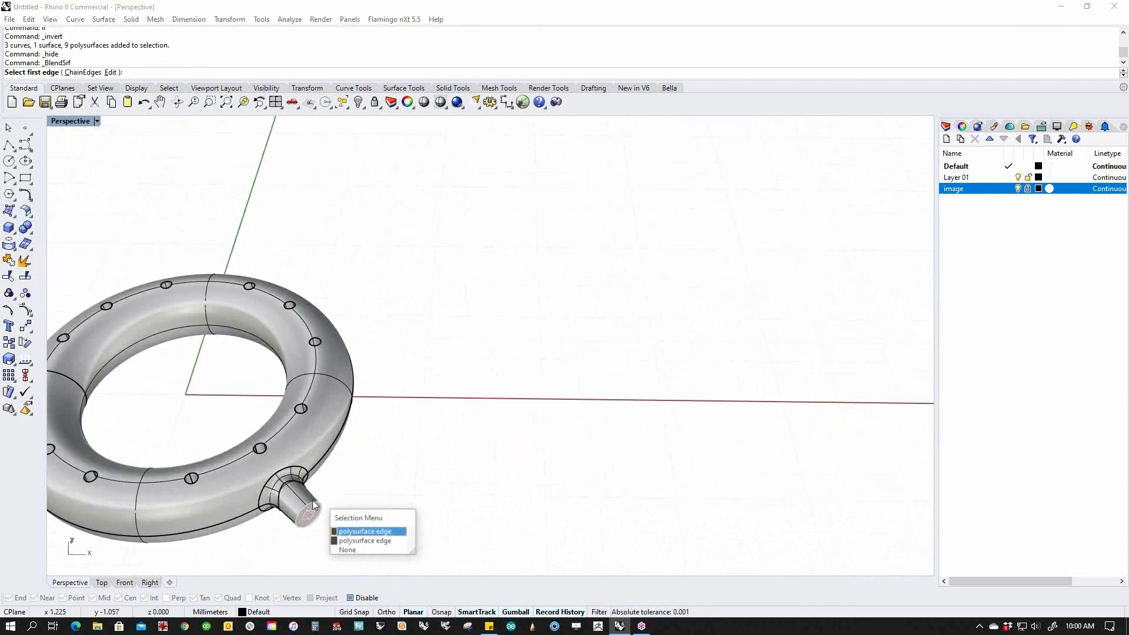
{"action": "left_click", "coordinate": [355, 544]}
{"action": "scroll", "coordinate": [370, 469], "scroll_direction": "down", "scroll_amount": 4}
Pick the canister spout's disc edge as the second blend edge and accept the seam.
{"action": "right_click_drag", "start_coordinate": [370, 468], "coordinate": [486, 435]}
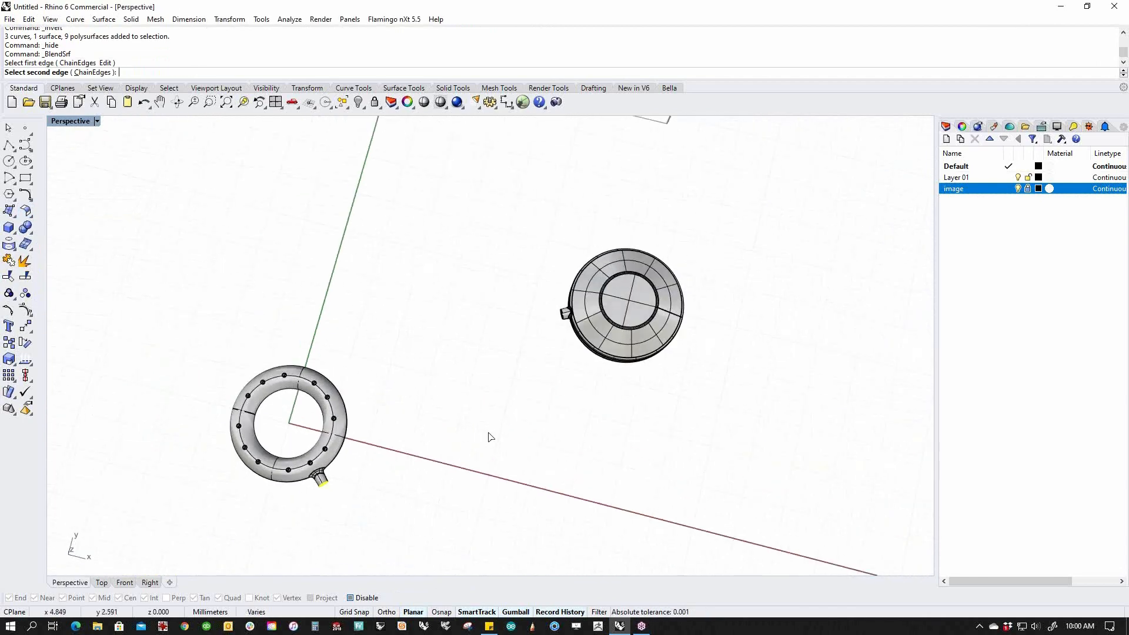
{"action": "scroll", "coordinate": [504, 288], "scroll_direction": "up", "scroll_amount": 6}
{"action": "left_click", "coordinate": [444, 213]}
{"action": "left_click", "coordinate": [486, 256]}
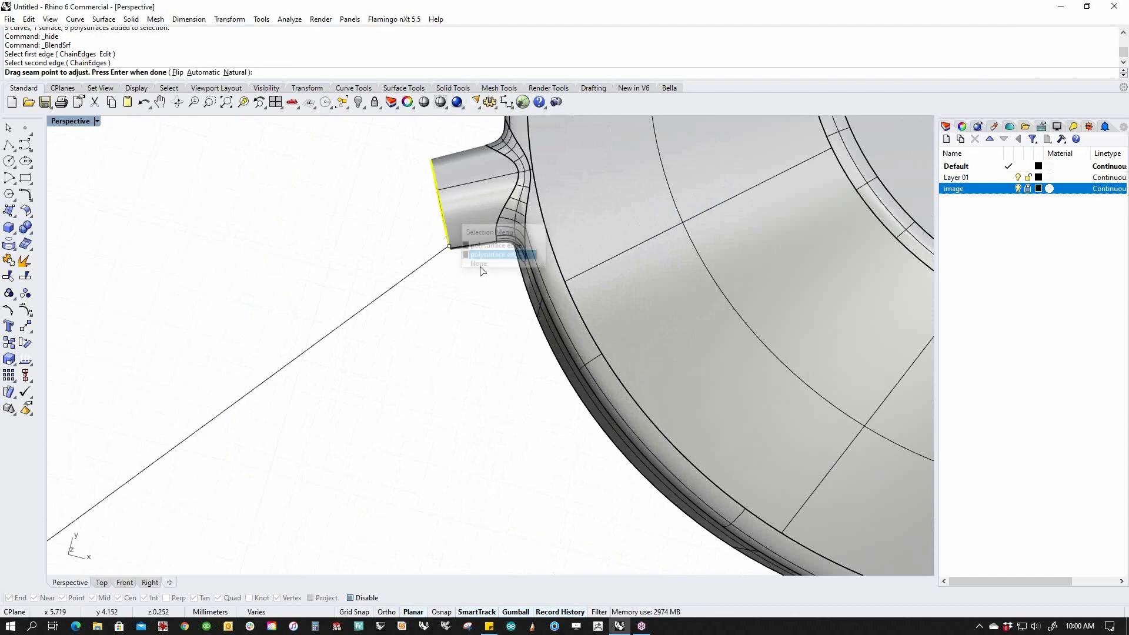
{"action": "scroll", "coordinate": [477, 328], "scroll_direction": "down", "scroll_amount": 5}
{"action": "mouse_move", "coordinate": [403, 488]}
{"action": "right_mouse_down", "text": "shift"}
{"action": "mouse_move", "coordinate": [529, 382]}
{"action": "mouse_move", "coordinate": [622, 267]}
{"action": "mouse_move", "coordinate": [603, 332]}
{"action": "mouse_move", "coordinate": [468, 290]}
{"action": "mouse_move", "coordinate": [509, 319]}
{"action": "right_mouse_up", "text": "shift"}
{"action": "key", "text": "Return"}
Drag the blend handles to stretch the surface into a long flowing ribbon.
{"action": "left_click_drag", "start_coordinate": [376, 409], "coordinate": [475, 442]}
{"action": "right_click_drag", "start_coordinate": [541, 393], "coordinate": [443, 383]}
{"action": "left_click_drag", "start_coordinate": [426, 240], "coordinate": [491, 258]}
{"action": "right_click_drag", "start_coordinate": [486, 393], "coordinate": [500, 330]}
{"action": "right_click_drag", "start_coordinate": [635, 428], "coordinate": [316, 309]}
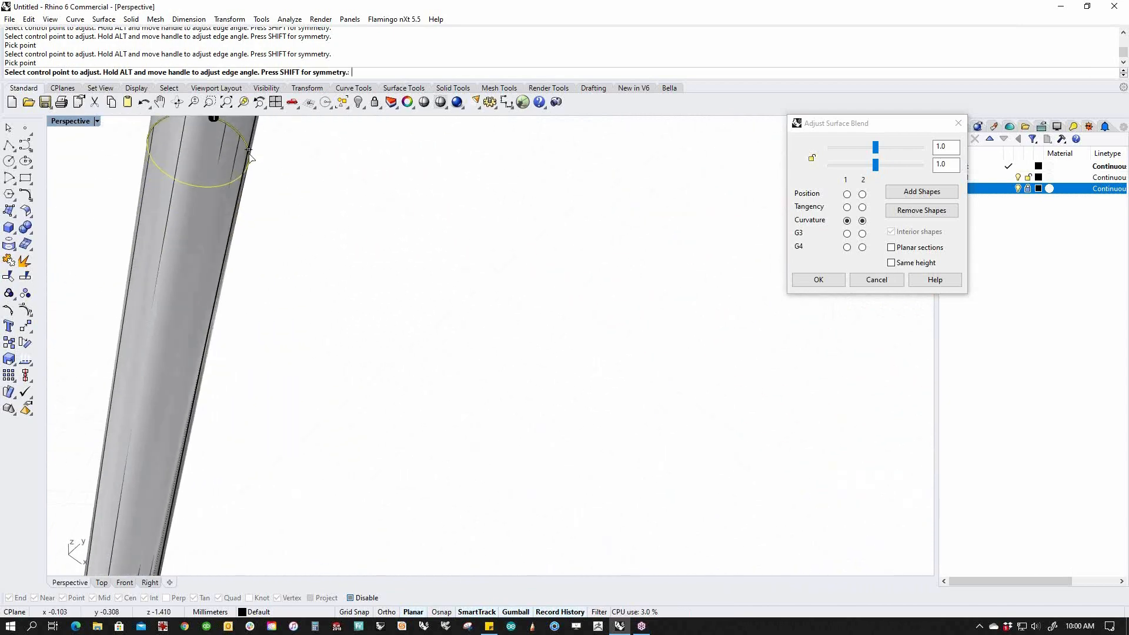
{"action": "right_click_drag", "start_coordinate": [250, 155], "coordinate": [410, 244]}
{"action": "scroll", "coordinate": [411, 245], "scroll_direction": "up", "scroll_amount": 7}
{"action": "left_click_drag", "start_coordinate": [363, 229], "coordinate": [325, 239]}
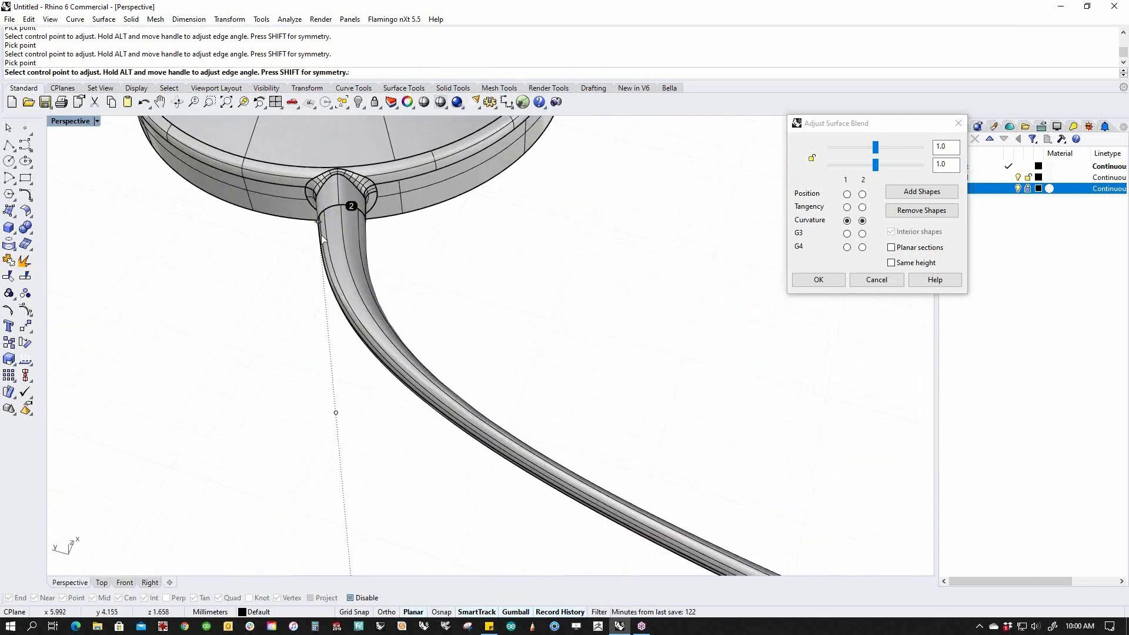
{"action": "scroll", "coordinate": [528, 422], "scroll_direction": "down", "scroll_amount": 5}
{"action": "mouse_move", "coordinate": [527, 422]}
{"action": "right_mouse_down"}
{"action": "mouse_move", "coordinate": [589, 396]}
{"action": "mouse_move", "coordinate": [510, 333]}
{"action": "mouse_move", "coordinate": [839, 378]}
{"action": "mouse_move", "coordinate": [359, 332]}
{"action": "mouse_move", "coordinate": [494, 351]}
{"action": "mouse_move", "coordinate": [542, 408]}
{"action": "mouse_move", "coordinate": [888, 352]}
{"action": "right_mouse_up"}
Set both blend ends to Curvature, refine the handles near the disc, and accept the blend.
{"action": "left_click", "coordinate": [846, 207]}
{"action": "left_click", "coordinate": [862, 207]}
{"action": "left_click", "coordinate": [846, 220]}
{"action": "left_click", "coordinate": [861, 220]}
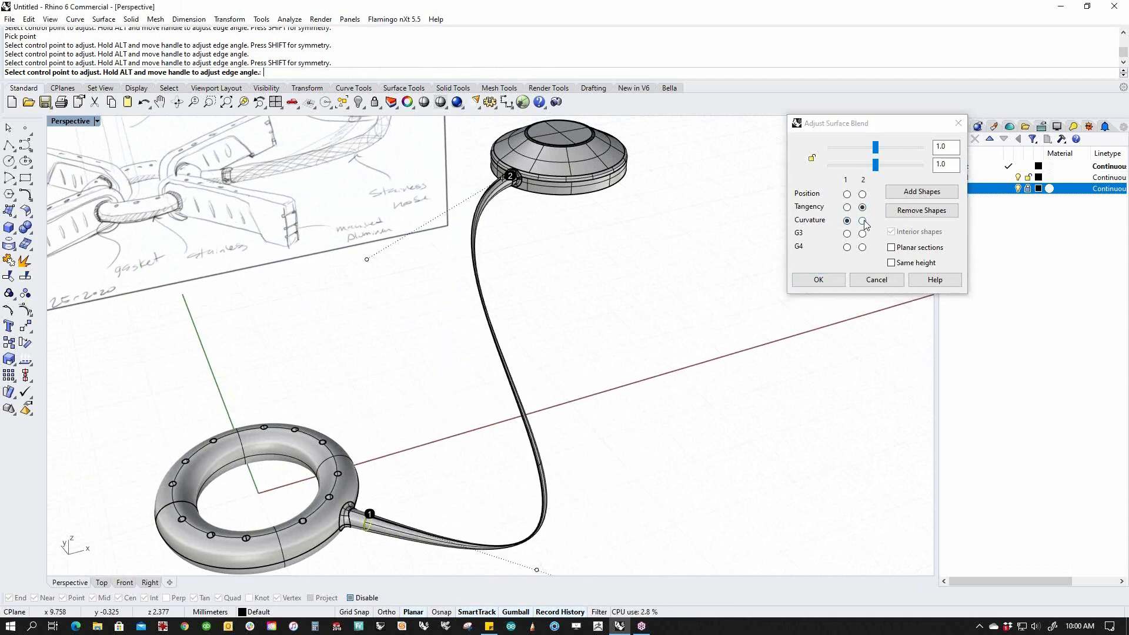
{"action": "left_click_drag", "start_coordinate": [442, 229], "coordinate": [466, 218]}
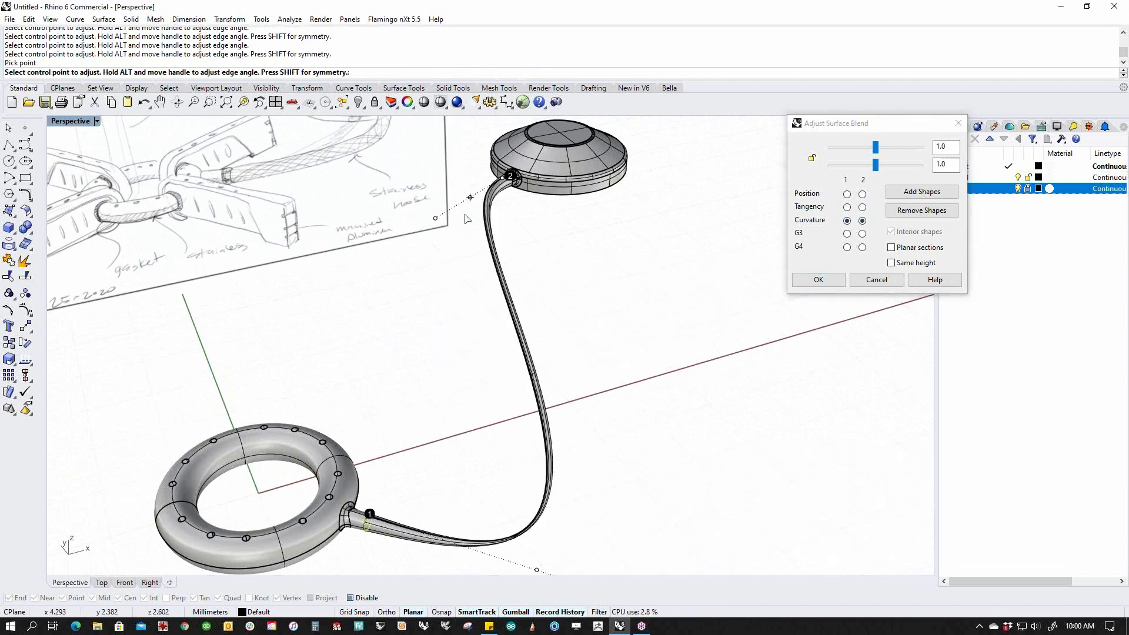
{"action": "left_click_drag", "start_coordinate": [526, 458], "coordinate": [602, 480]}
{"action": "right_click_drag", "start_coordinate": [672, 386], "coordinate": [646, 439], "text": "shift"}
{"action": "key", "text": "Return"}
{"action": "scroll", "coordinate": [622, 408], "scroll_direction": "down", "scroll_amount": 2}
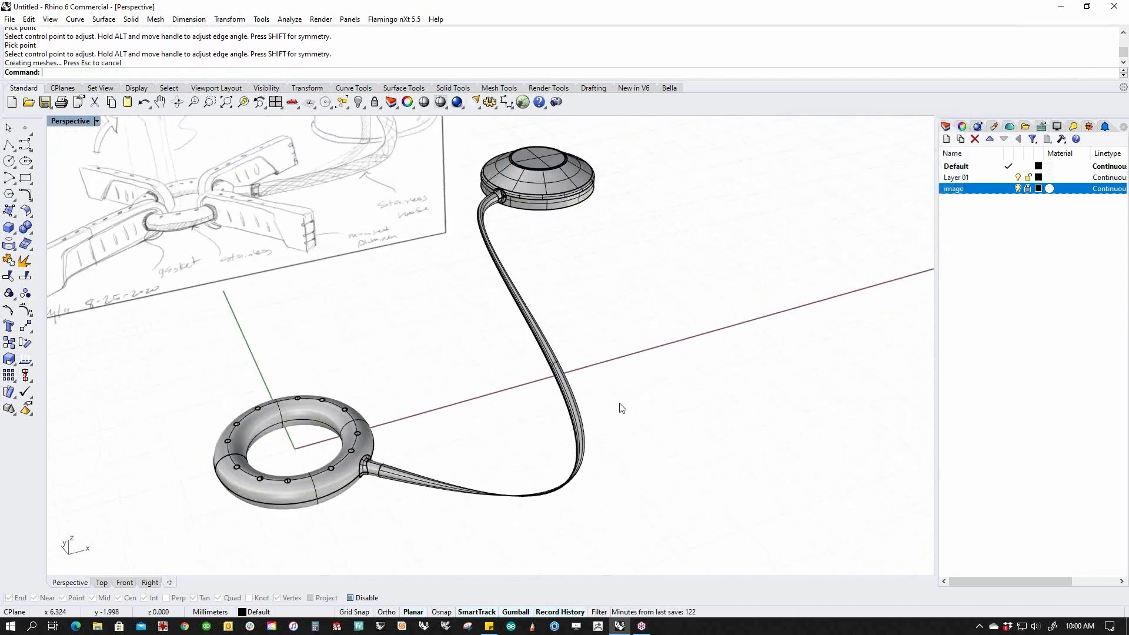
Show all the hidden stove arms and canister parts again.
{"action": "type", "text": "v"}
{"action": "key", "text": "Return"}
{"action": "mouse_move", "coordinate": [728, 449]}
{"action": "right_mouse_down"}
{"action": "mouse_move", "coordinate": [486, 391]}
{"action": "mouse_move", "coordinate": [529, 371]}
{"action": "mouse_move", "coordinate": [682, 446]}
{"action": "right_mouse_up"}
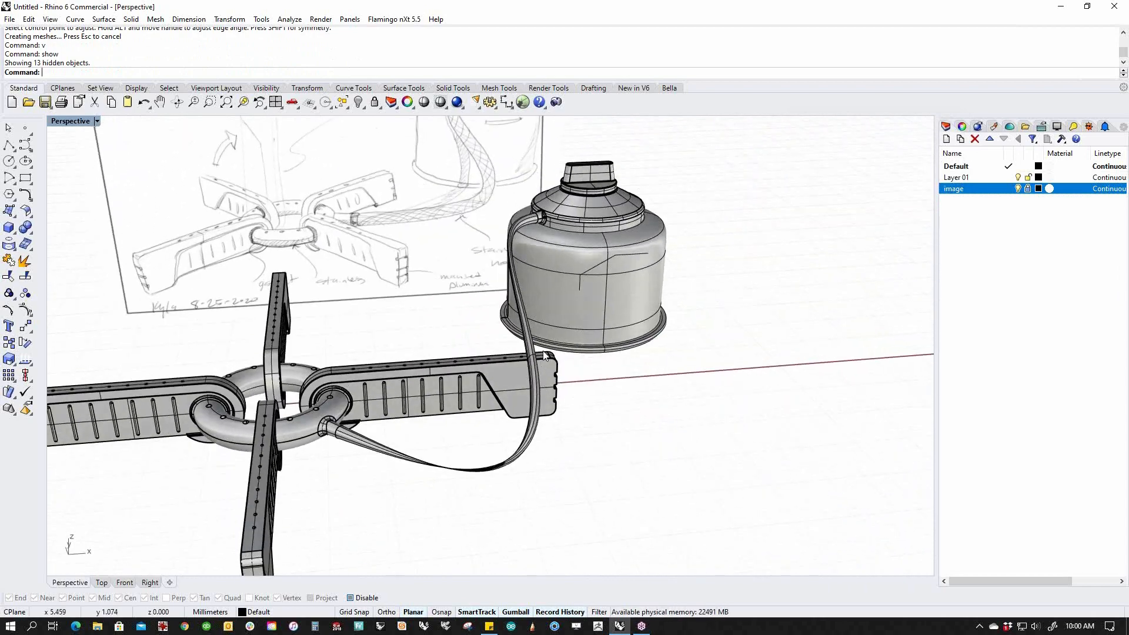
{"action": "right_click_drag", "start_coordinate": [564, 361], "coordinate": [633, 382]}
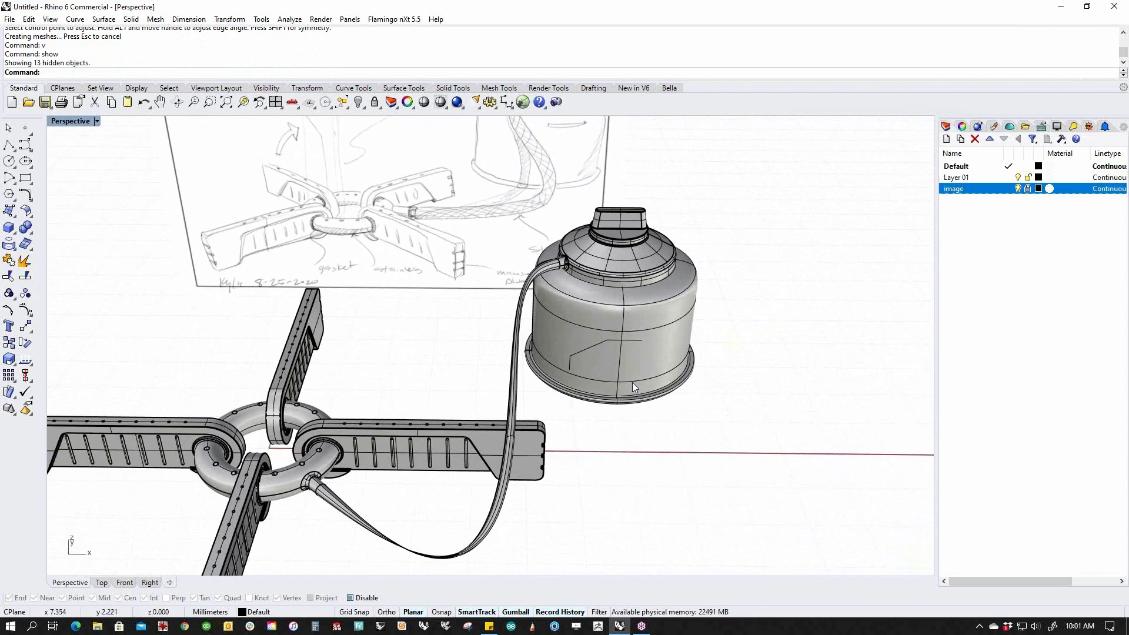
Select the canister body, cap and knob and move them to the right.
{"action": "left_click", "coordinate": [635, 381]}
{"action": "left_click", "coordinate": [719, 243]}
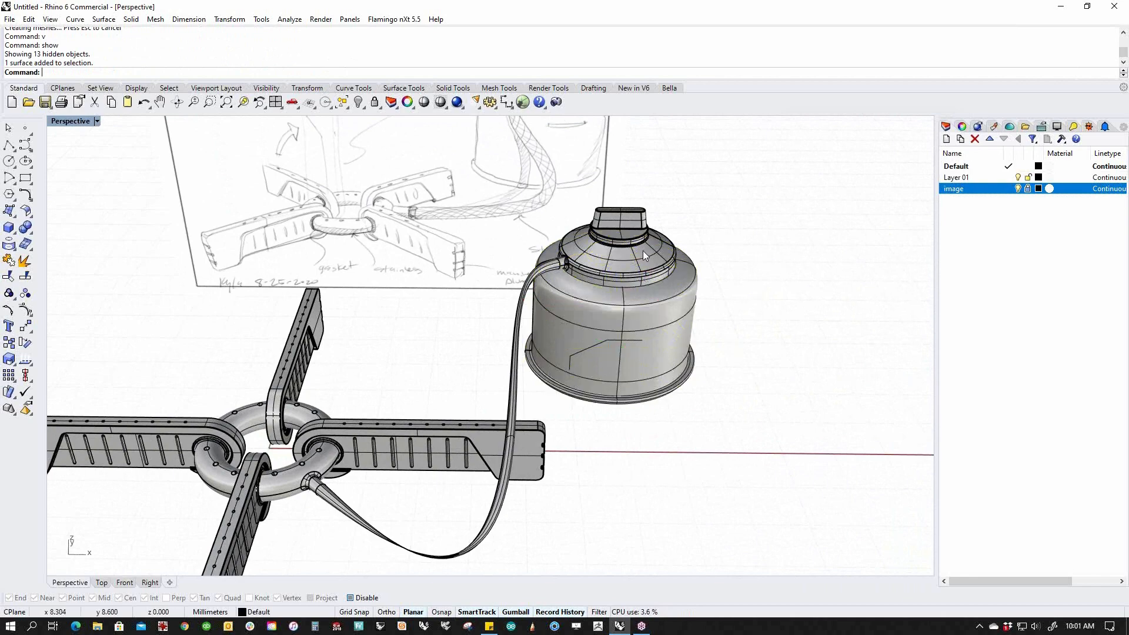
{"action": "left_click", "coordinate": [643, 252]}
{"action": "left_click", "coordinate": [633, 221], "text": "shift"}
{"action": "left_click", "coordinate": [663, 333], "text": "shift"}
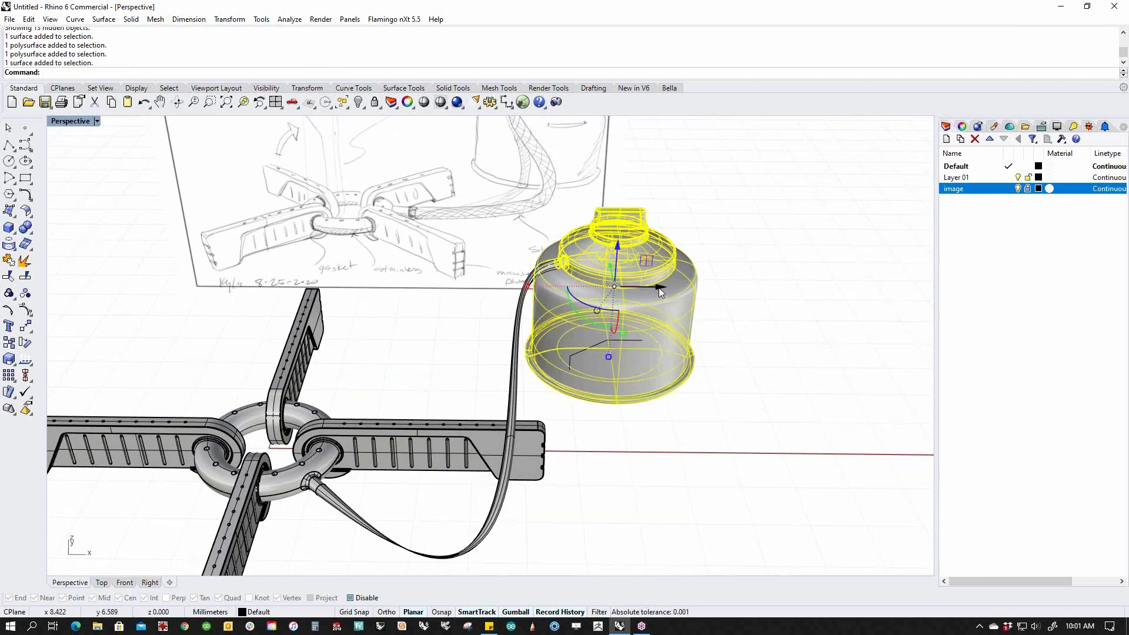
{"action": "left_click_drag", "start_coordinate": [650, 284], "coordinate": [729, 295]}
{"action": "mouse_move", "coordinate": [704, 385]}
{"action": "right_mouse_down"}
{"action": "mouse_move", "coordinate": [719, 411]}
{"action": "mouse_move", "coordinate": [755, 396]}
{"action": "right_mouse_up"}
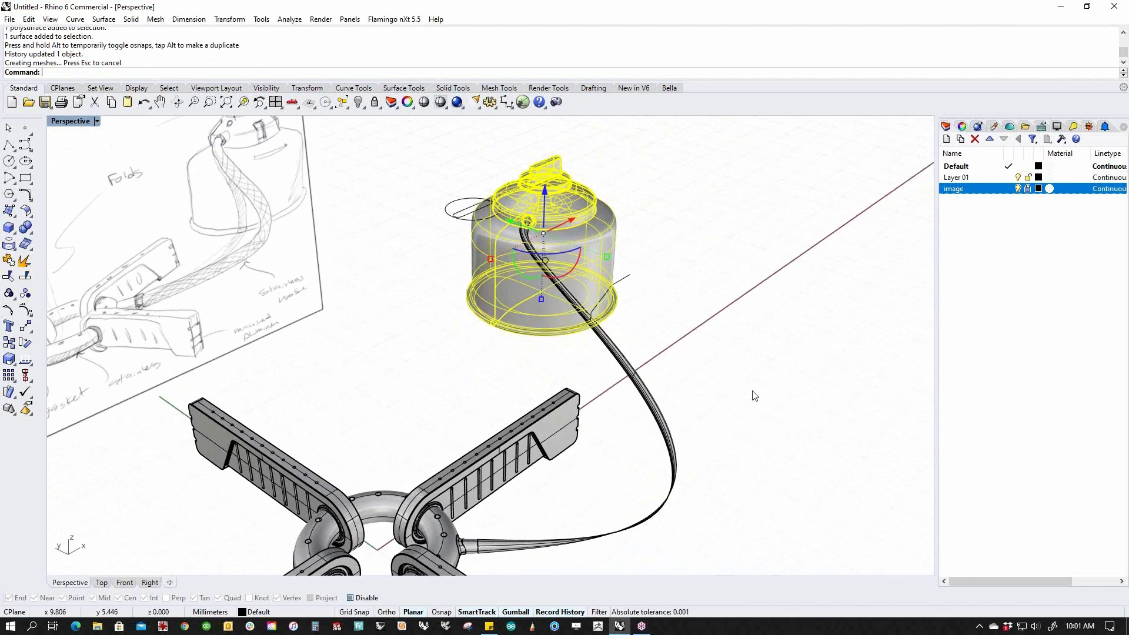
Move the canister assembly farther out along the ground, with the hose following.
{"action": "mouse_move", "coordinate": [568, 306]}
{"action": "right_mouse_down"}
{"action": "mouse_move", "coordinate": [526, 242]}
{"action": "mouse_move", "coordinate": [406, 252]}
{"action": "mouse_move", "coordinate": [421, 274]}
{"action": "mouse_move", "coordinate": [541, 271]}
{"action": "right_mouse_up"}
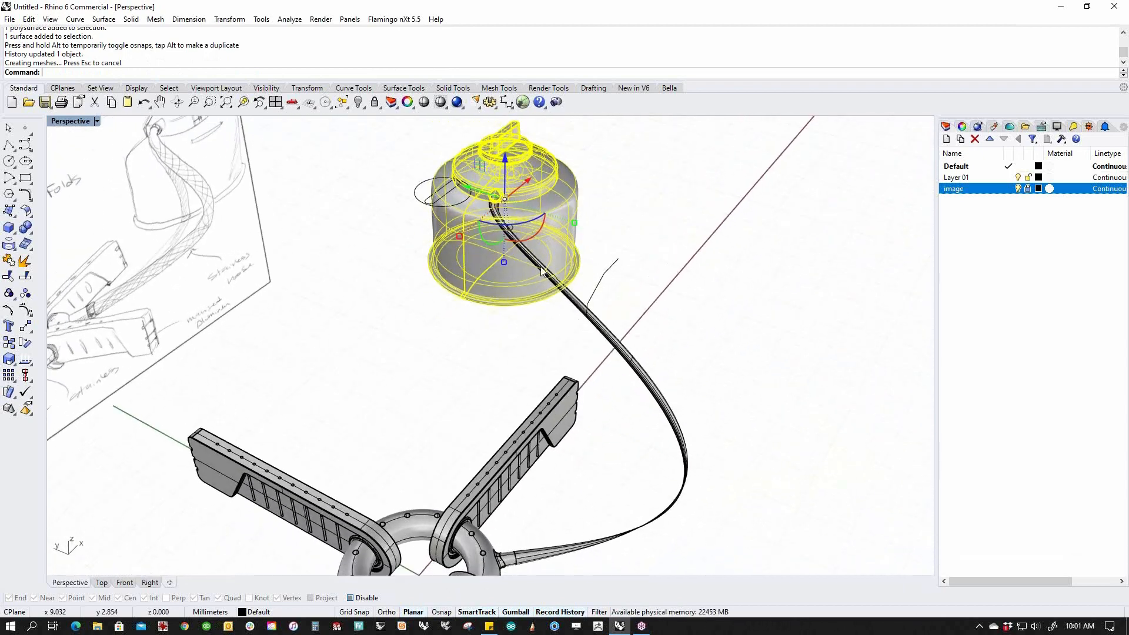
{"action": "right_click_drag", "start_coordinate": [529, 219], "coordinate": [510, 323]}
{"action": "scroll", "coordinate": [538, 281], "scroll_direction": "down", "scroll_amount": 6}
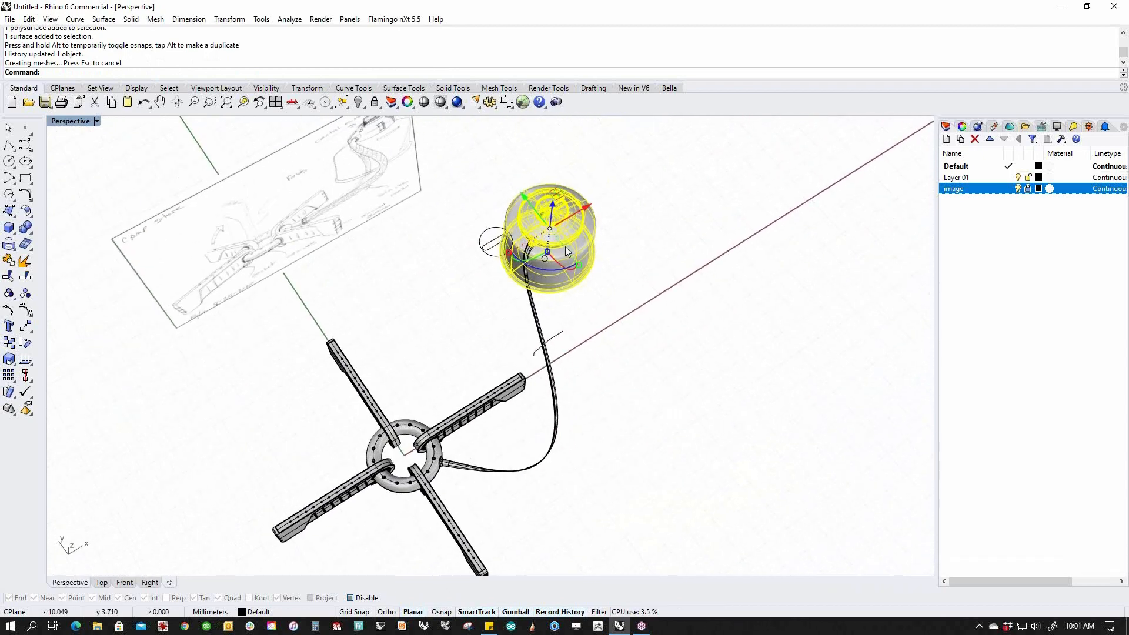
{"action": "left_click_drag", "start_coordinate": [562, 199], "coordinate": [619, 280]}
{"action": "left_click", "coordinate": [650, 429]}
{"action": "right_click_drag", "start_coordinate": [647, 462], "coordinate": [657, 374]}
{"action": "scroll", "coordinate": [587, 435], "scroll_direction": "up", "scroll_amount": 5}
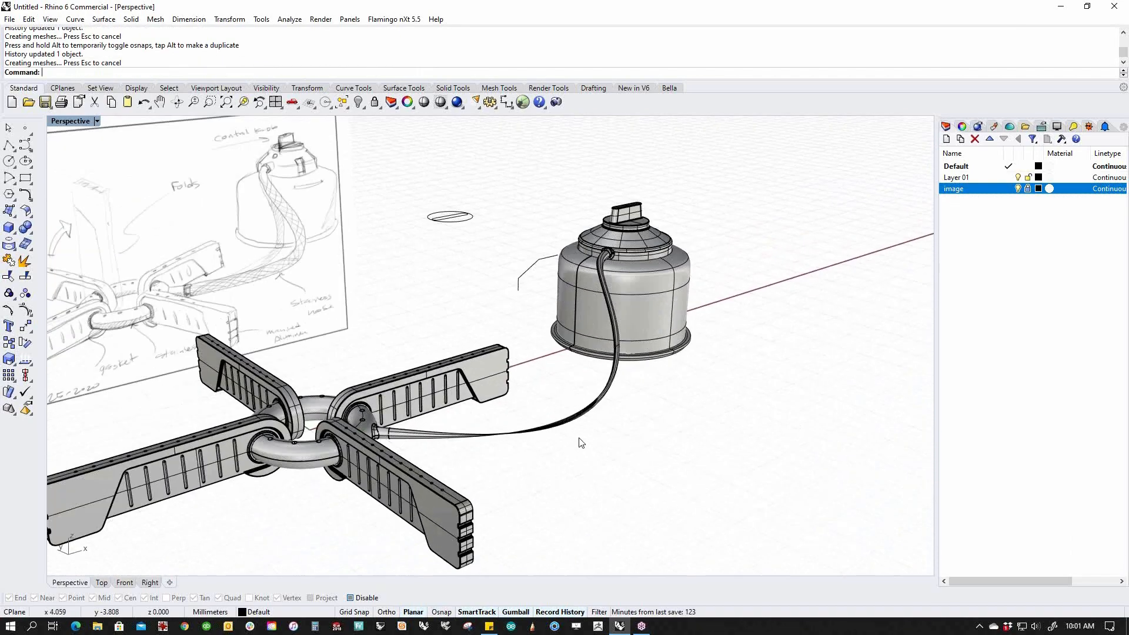
{"action": "right_click_drag", "start_coordinate": [562, 444], "coordinate": [439, 511]}
{"action": "scroll", "coordinate": [310, 377], "scroll_direction": "up", "scroll_amount": 8}
{"action": "right_click_drag", "start_coordinate": [421, 457], "coordinate": [363, 353]}
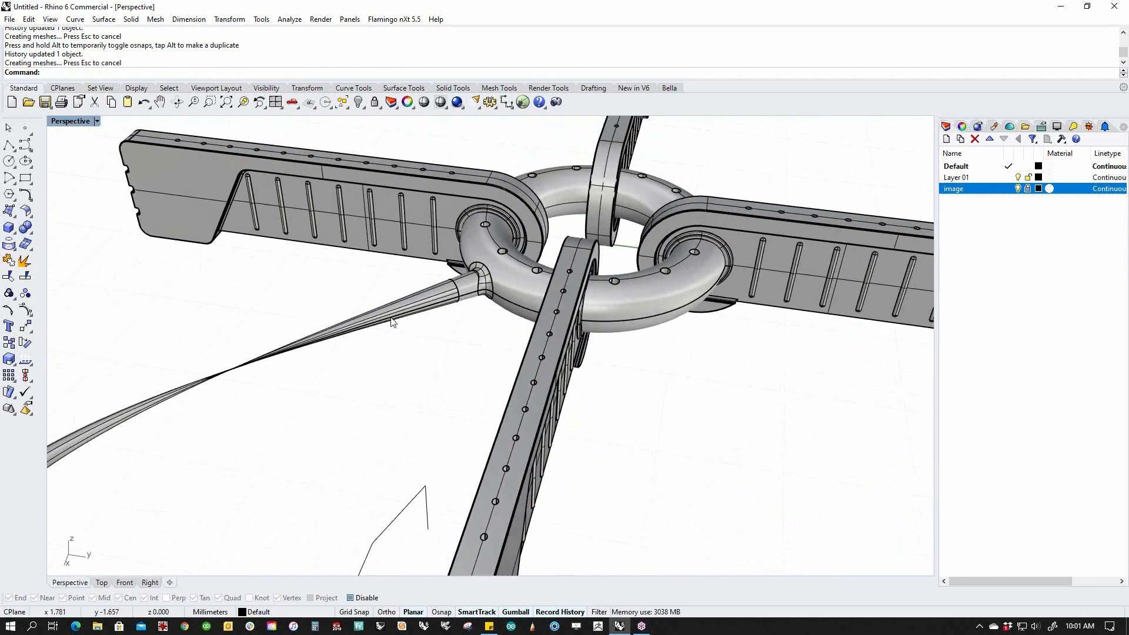
Copy the ribbon's edge as a curve with DupEdge, then delete the flat ribbon.
{"action": "left_click", "coordinate": [15, 249]}
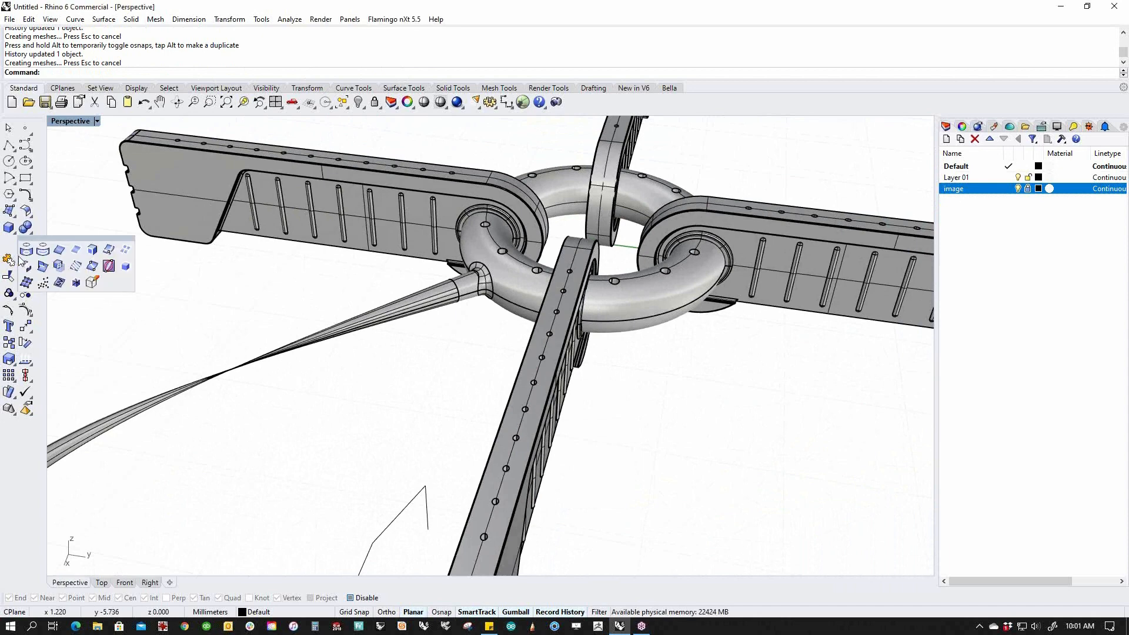
{"action": "left_click", "coordinate": [62, 250]}
{"action": "left_click", "coordinate": [450, 303]}
{"action": "right_click", "coordinate": [451, 305]}
{"action": "left_click", "coordinate": [448, 297]}
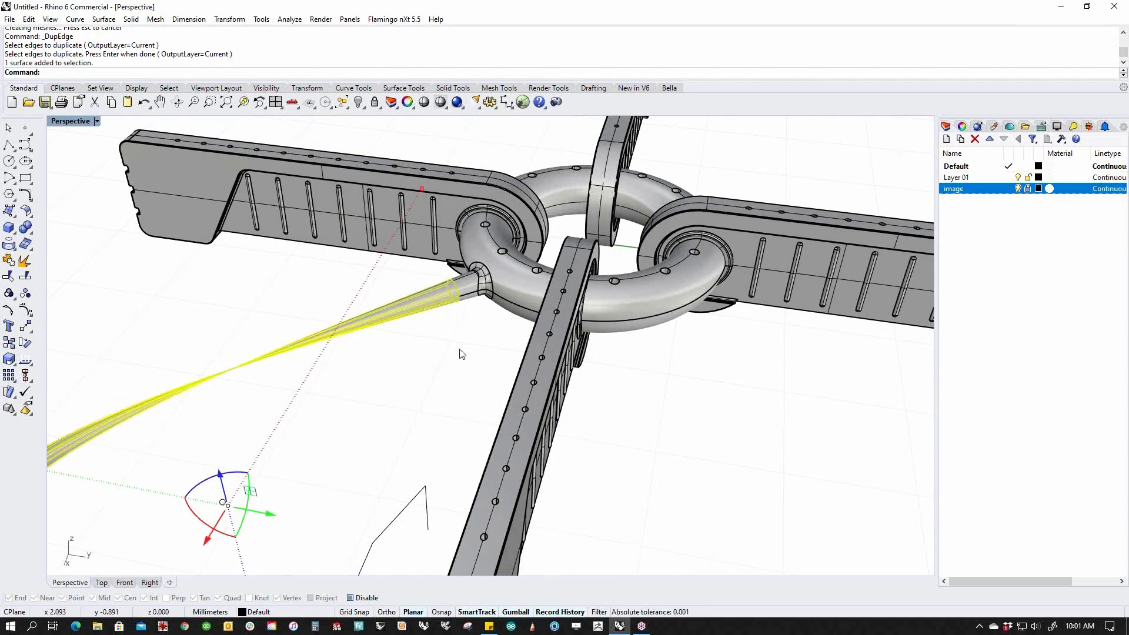
{"action": "key", "text": "Delete"}
{"action": "right_click_drag", "start_coordinate": [458, 352], "coordinate": [615, 436]}
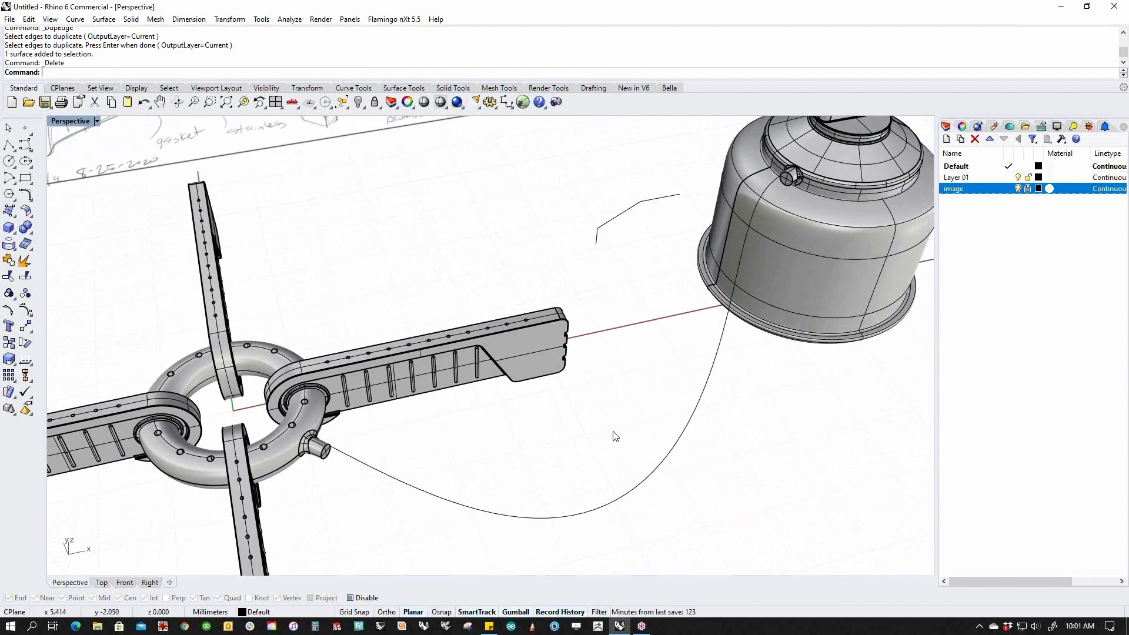
Sweep1 along the hose curve using the ring nozzle and canister spout edges as profiles.
{"action": "middle_click", "coordinate": [446, 465]}
{"action": "left_click", "coordinate": [444, 457]}
{"action": "left_click", "coordinate": [344, 454]}
{"action": "scroll", "coordinate": [330, 465], "scroll_direction": "up", "scroll_amount": 4}
{"action": "left_click", "coordinate": [327, 457]}
{"action": "scroll", "coordinate": [328, 460], "scroll_direction": "down", "scroll_amount": 7}
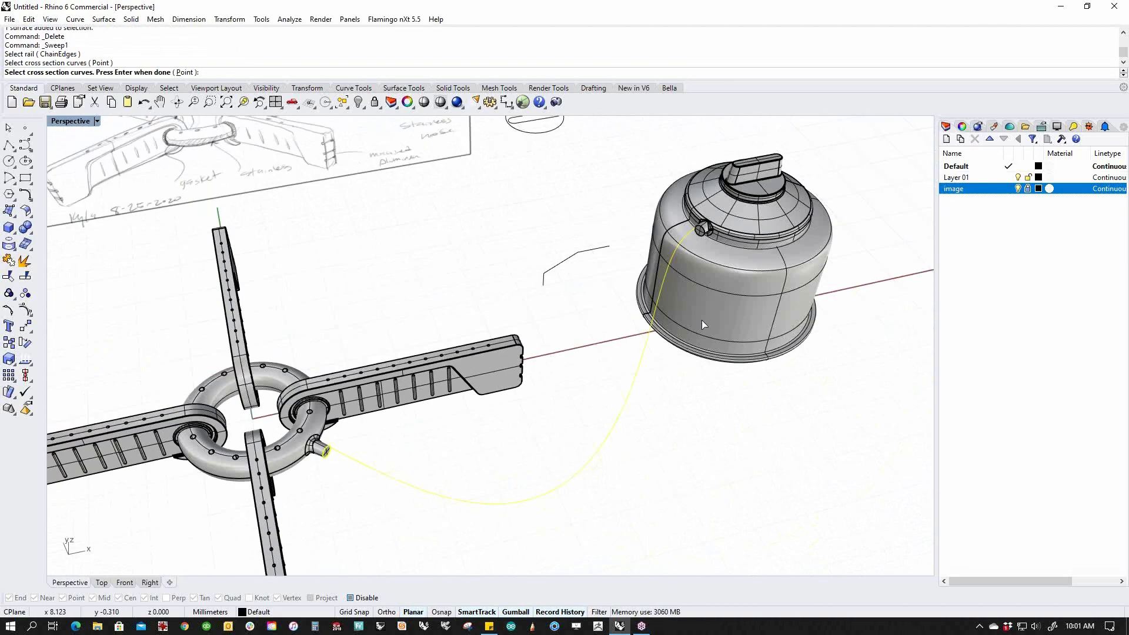
{"action": "scroll", "coordinate": [667, 233], "scroll_direction": "up", "scroll_amount": 5}
{"action": "left_click", "coordinate": [647, 232]}
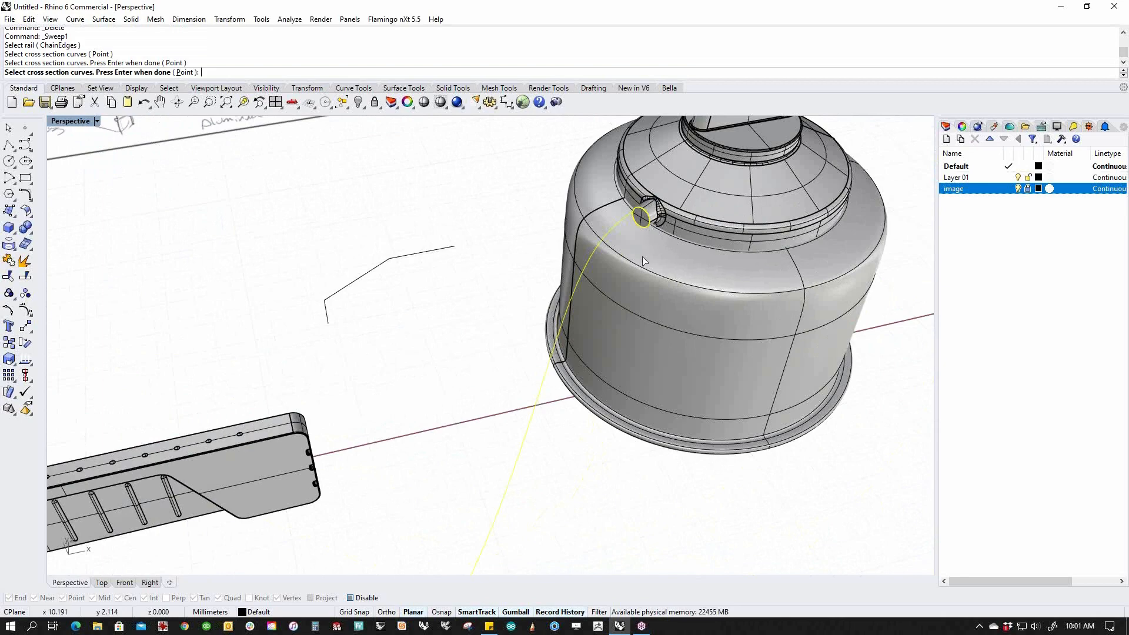
{"action": "scroll", "coordinate": [647, 234], "scroll_direction": "down", "scroll_amount": 5}
{"action": "key", "text": "Return"}
{"action": "key", "text": "Return"}
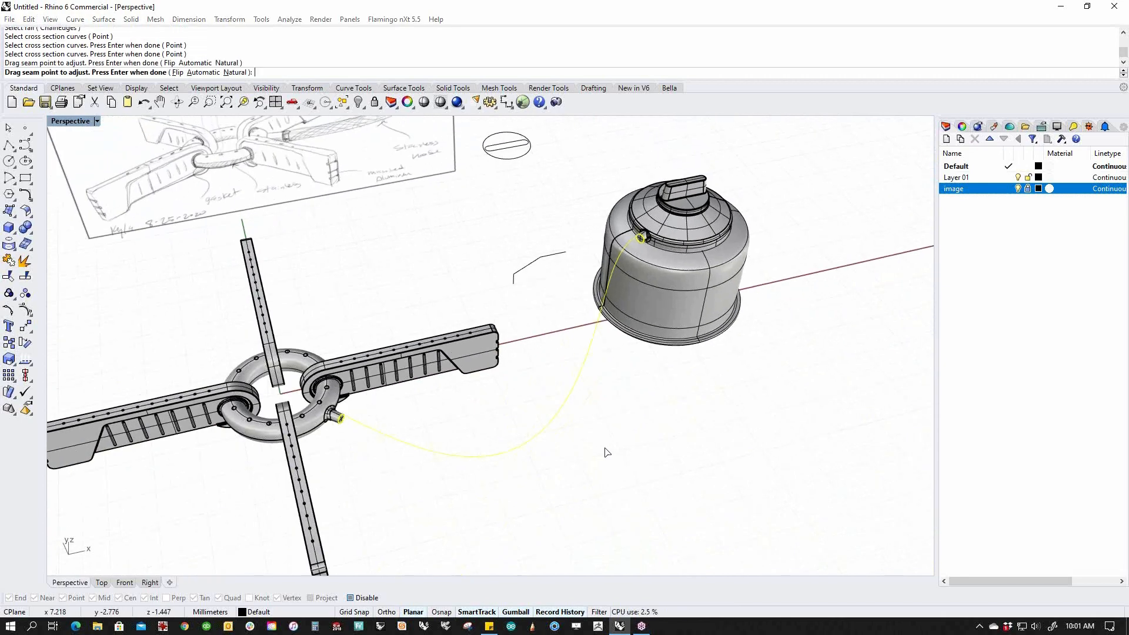
Confirm the sweep to create the round tube hose.
{"action": "right_click_drag", "start_coordinate": [604, 455], "coordinate": [458, 503]}
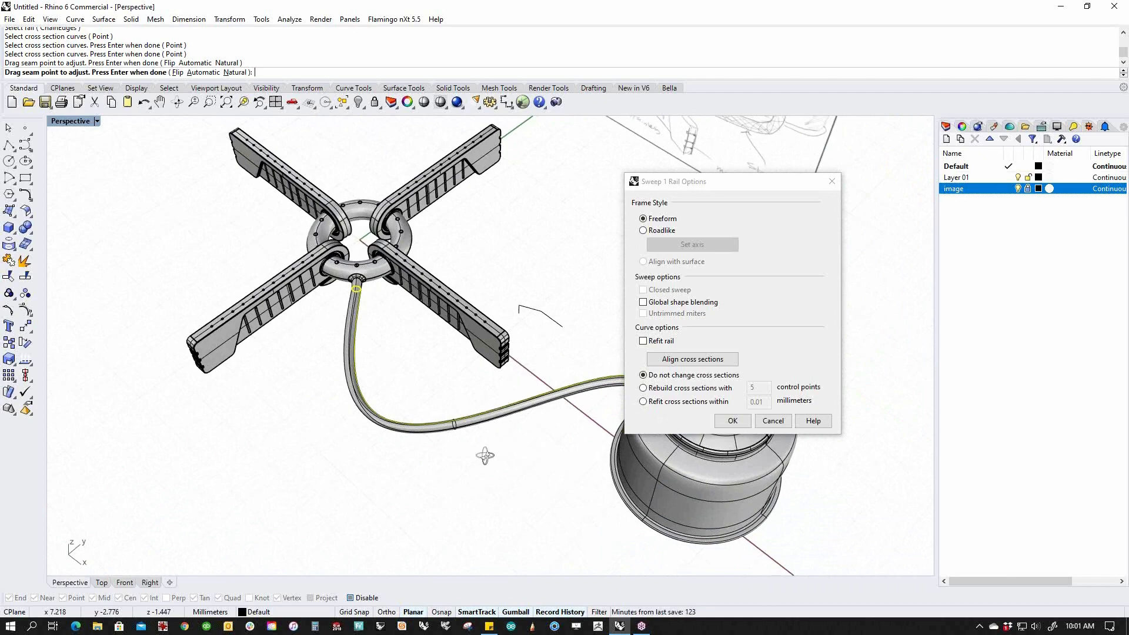
{"action": "right_click_drag", "start_coordinate": [485, 455], "coordinate": [600, 396]}
{"action": "left_click", "coordinate": [732, 420]}
{"action": "mouse_move", "coordinate": [546, 475]}
{"action": "right_mouse_down"}
{"action": "mouse_move", "coordinate": [689, 431]}
{"action": "mouse_move", "coordinate": [534, 436]}
{"action": "mouse_move", "coordinate": [567, 435]}
{"action": "mouse_move", "coordinate": [563, 462]}
{"action": "mouse_move", "coordinate": [695, 449]}
{"action": "right_mouse_up"}
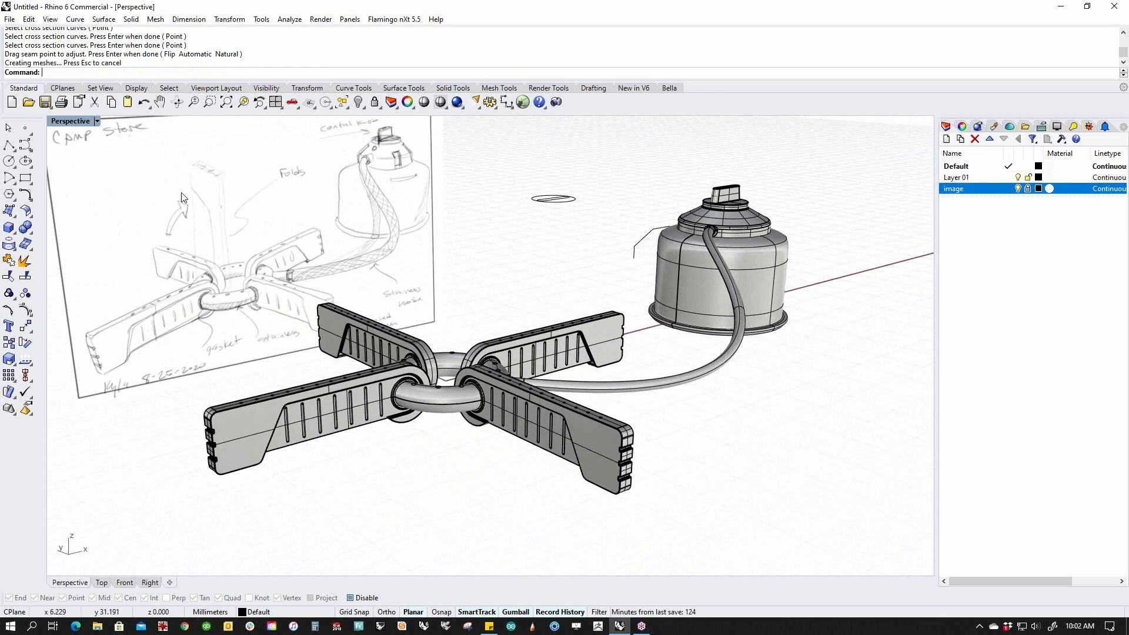
Hide the reference sketch image and switch the viewport to Rendered display.
{"action": "left_click", "coordinate": [1018, 189]}
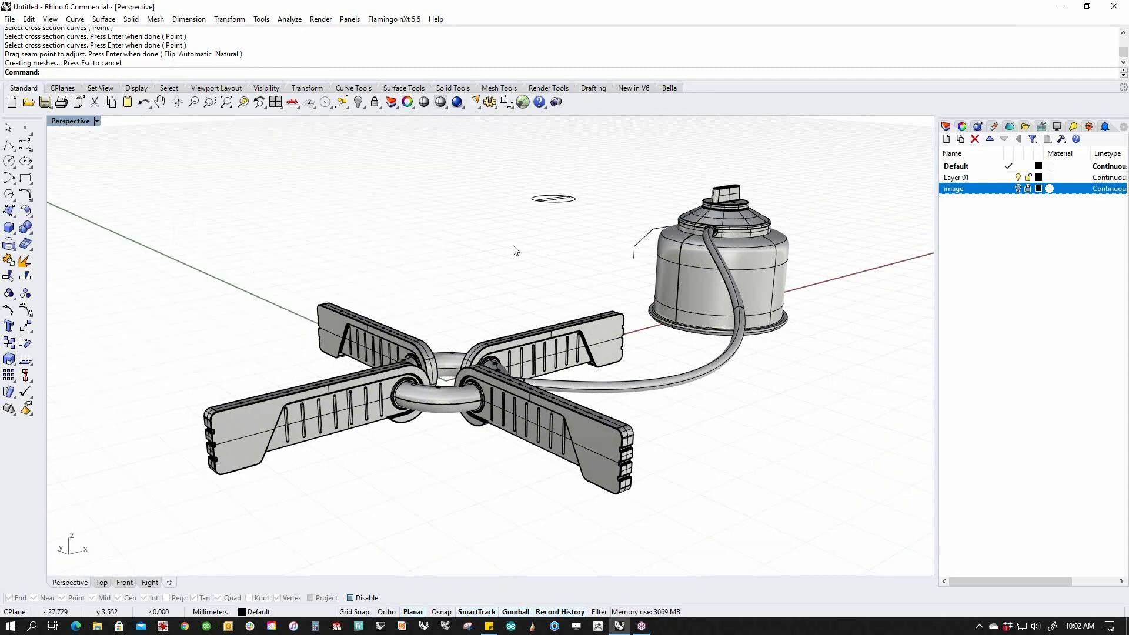
{"action": "left_click", "coordinate": [71, 121]}
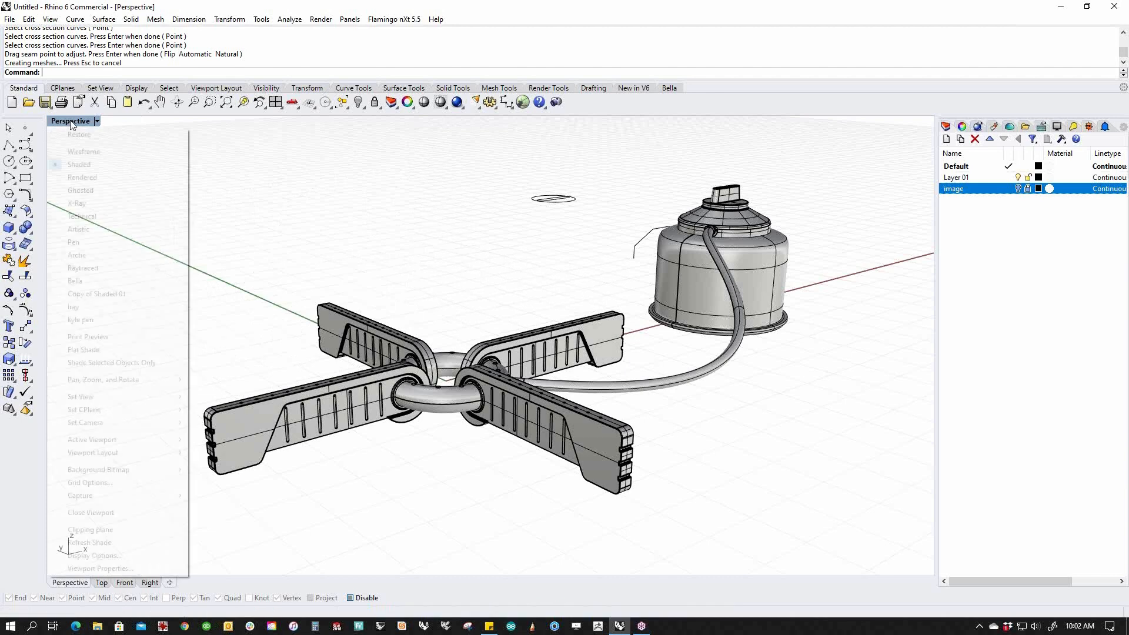
{"action": "left_click", "coordinate": [130, 183]}
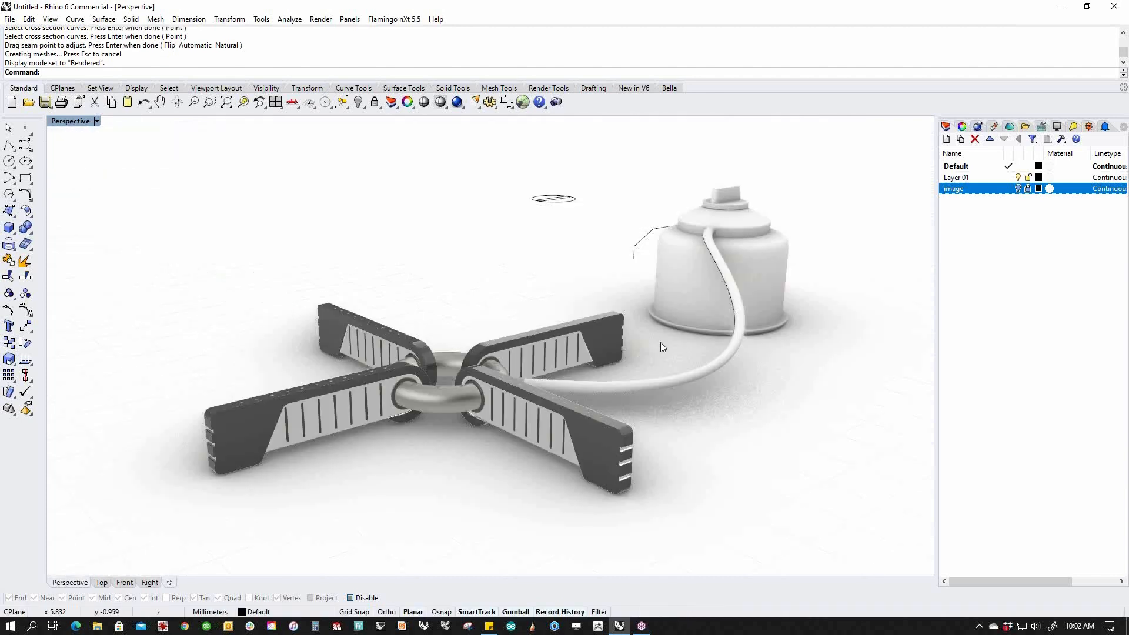
{"action": "right_click_drag", "start_coordinate": [761, 360], "coordinate": [710, 381]}
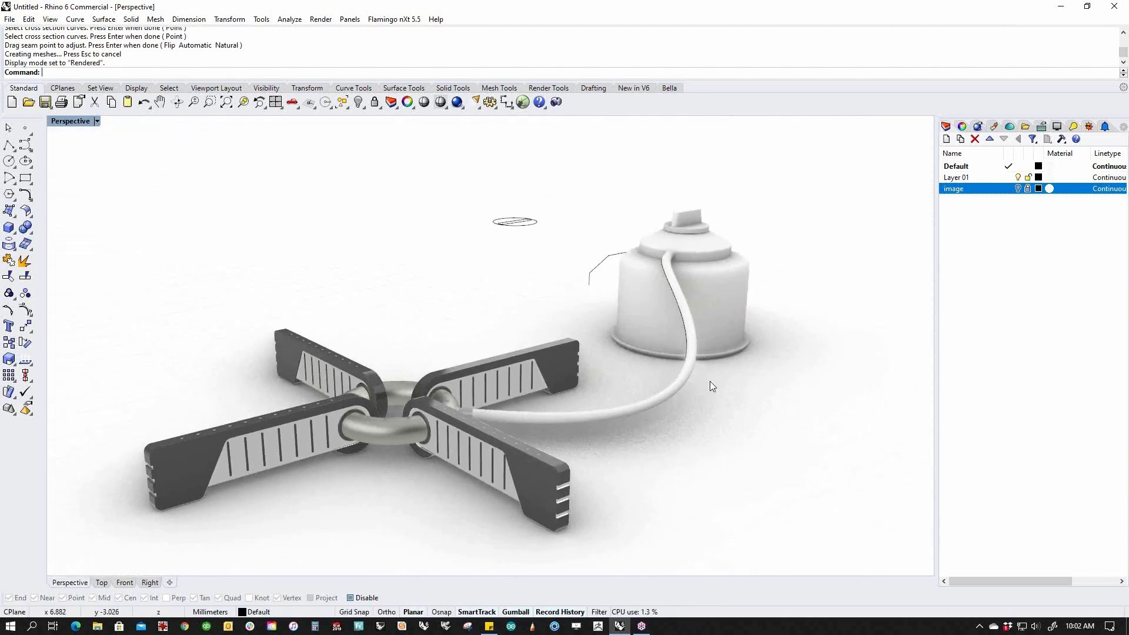
Select every curve with SelCrv and delete them.
{"action": "type", "text": "SelCrFV"}
{"action": "key", "text": "Return"}
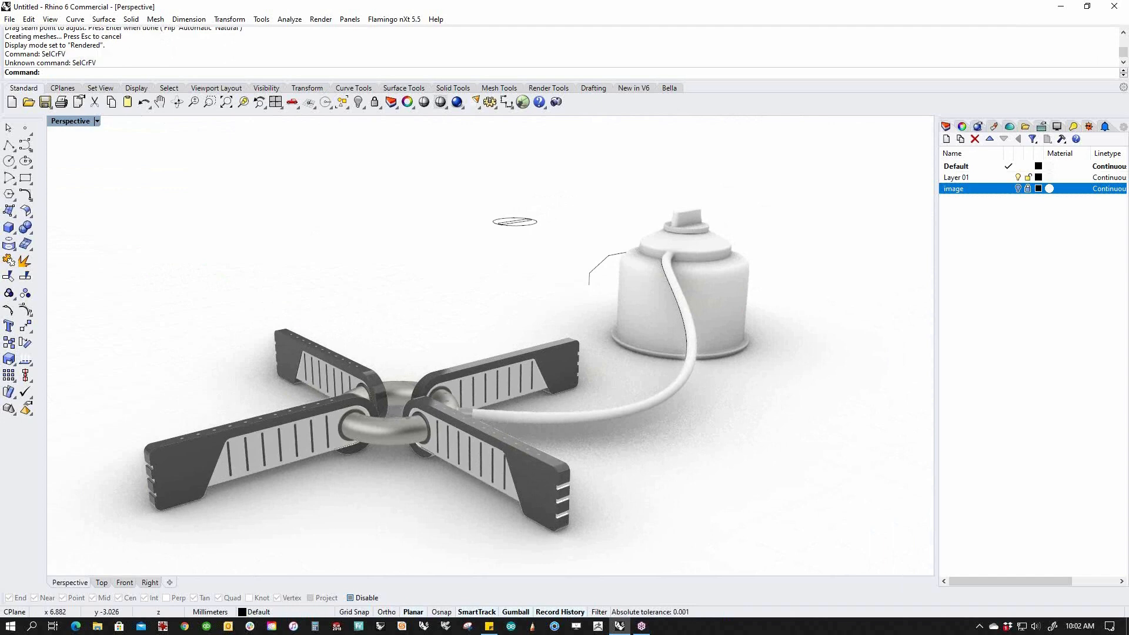
{"action": "key", "text": "BackSpace"}
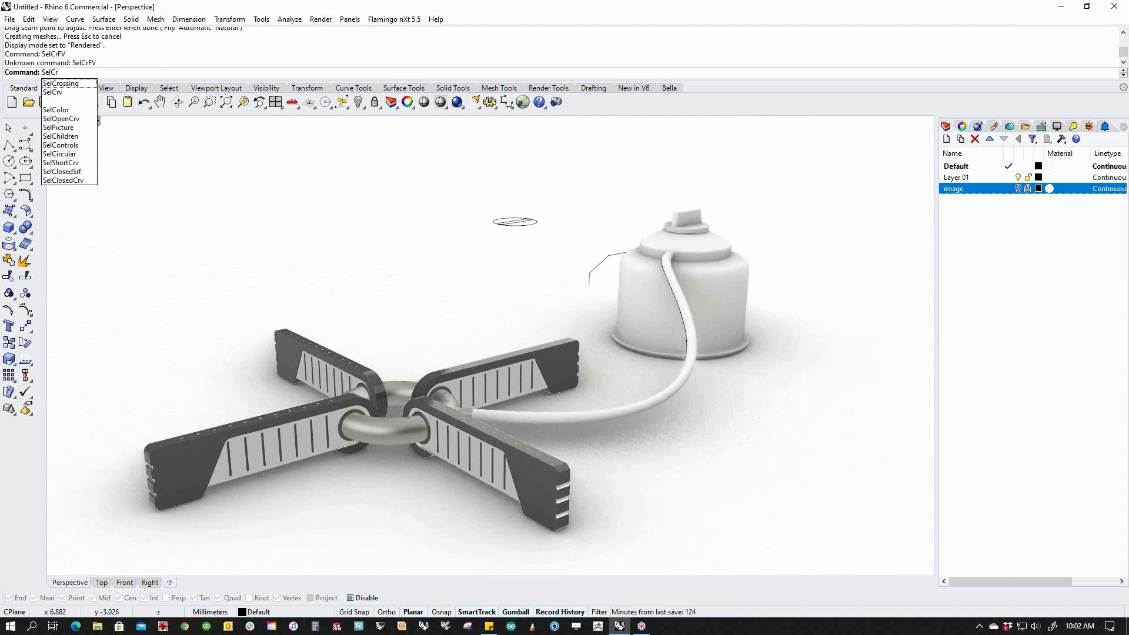
{"action": "key", "text": "Down"}
{"action": "key", "text": "Return"}
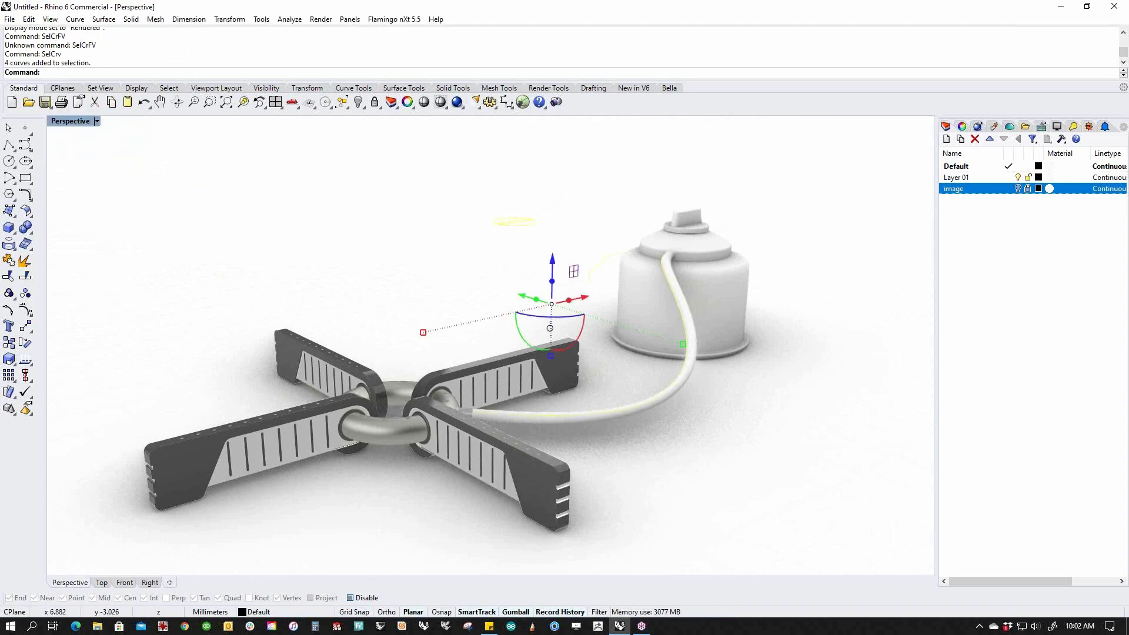
{"action": "key", "text": "Delete"}
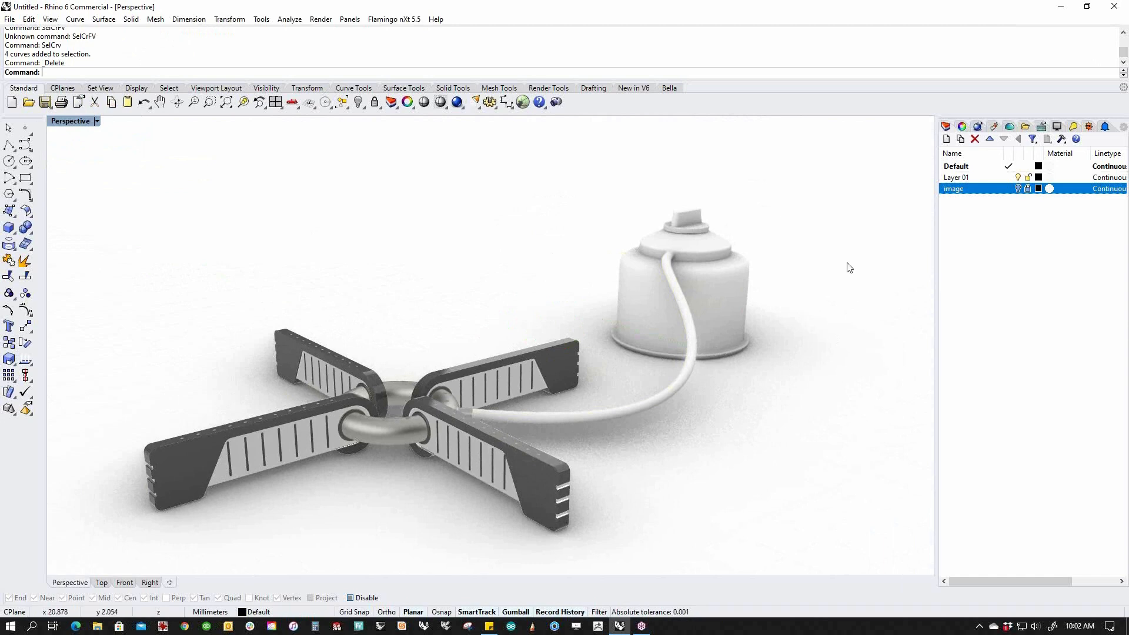
Assign the stainless hose material to the hose.
{"action": "left_click", "coordinate": [994, 126]}
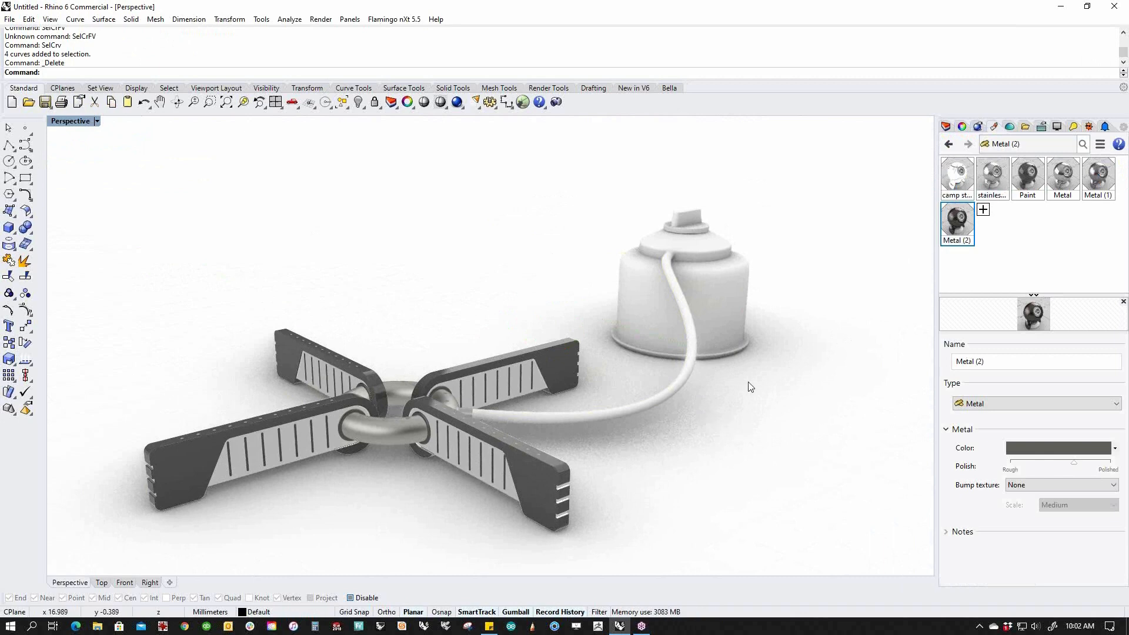
{"action": "left_click", "coordinate": [647, 391]}
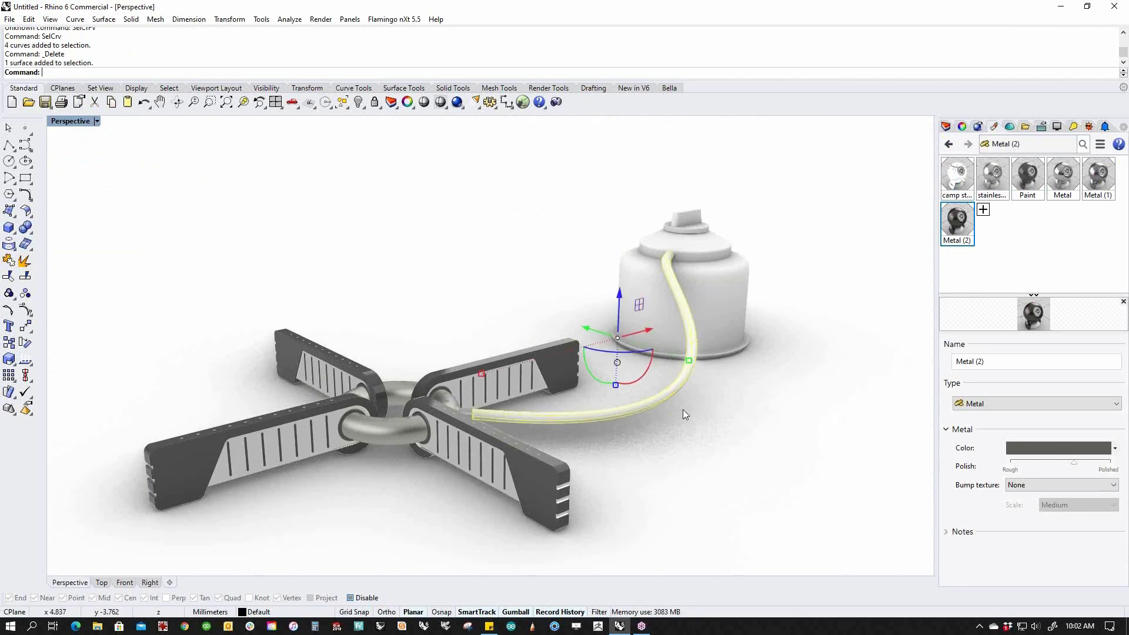
{"action": "right_click", "coordinate": [994, 176]}
{"action": "left_click", "coordinate": [1035, 177]}
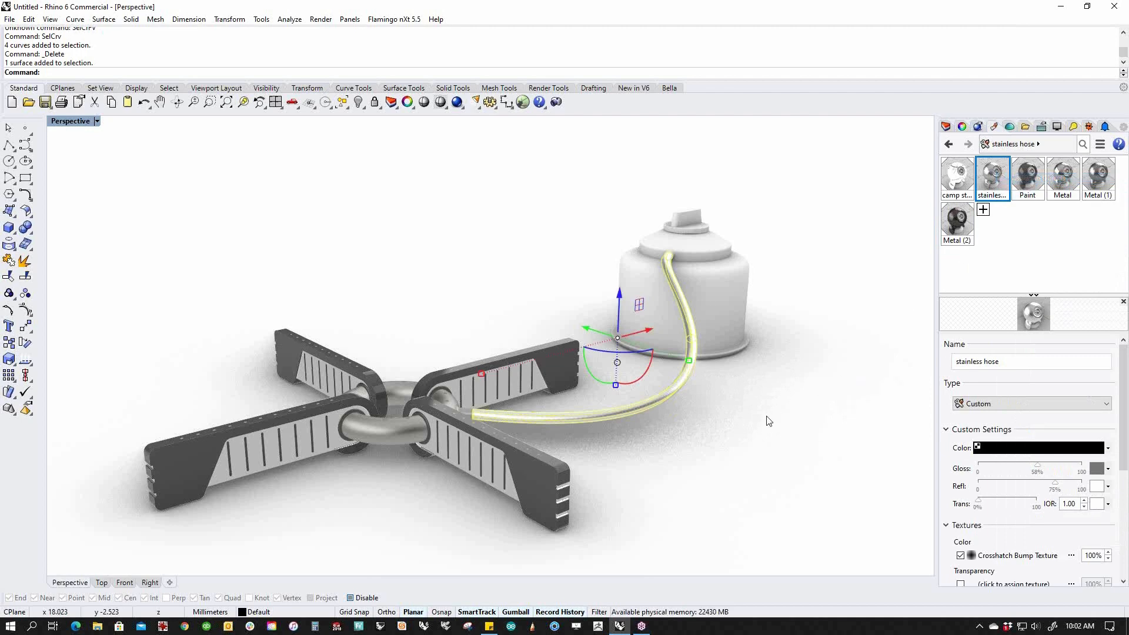
{"action": "key", "text": "Escape"}
Add a new Plastic material and apply it to the canister top collar.
{"action": "scroll", "coordinate": [693, 417], "scroll_direction": "up", "scroll_amount": 8}
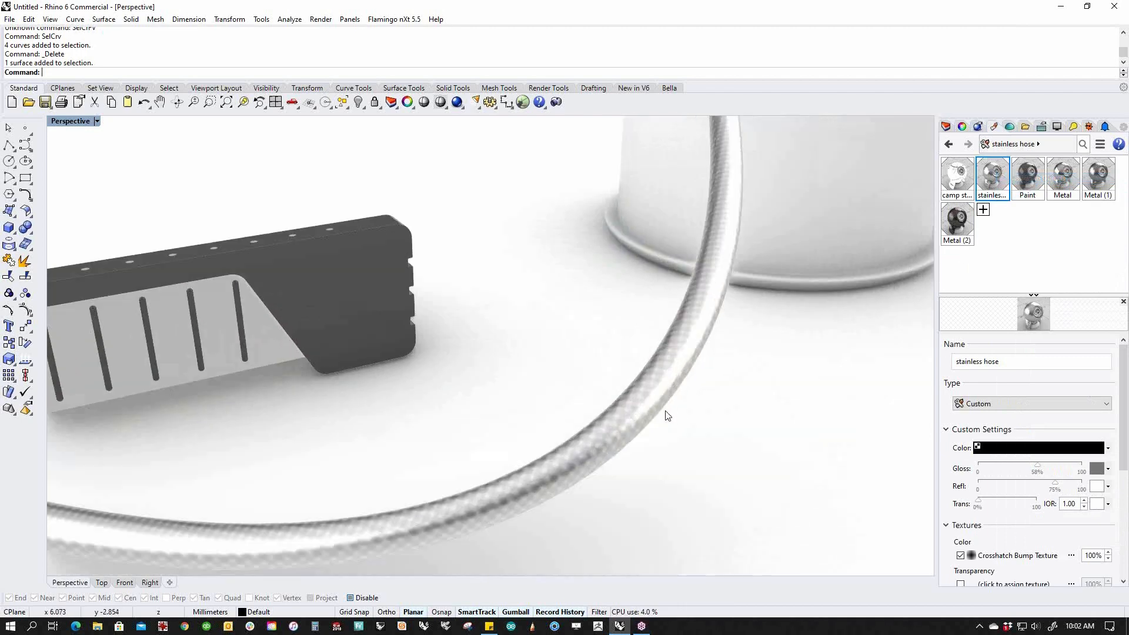
{"action": "scroll", "coordinate": [602, 422], "scroll_direction": "down", "scroll_amount": 6}
{"action": "right_click_drag", "start_coordinate": [534, 443], "coordinate": [595, 420]}
{"action": "scroll", "coordinate": [671, 376], "scroll_direction": "down", "scroll_amount": 3}
{"action": "right_click_drag", "start_coordinate": [837, 350], "coordinate": [776, 356], "text": "shift"}
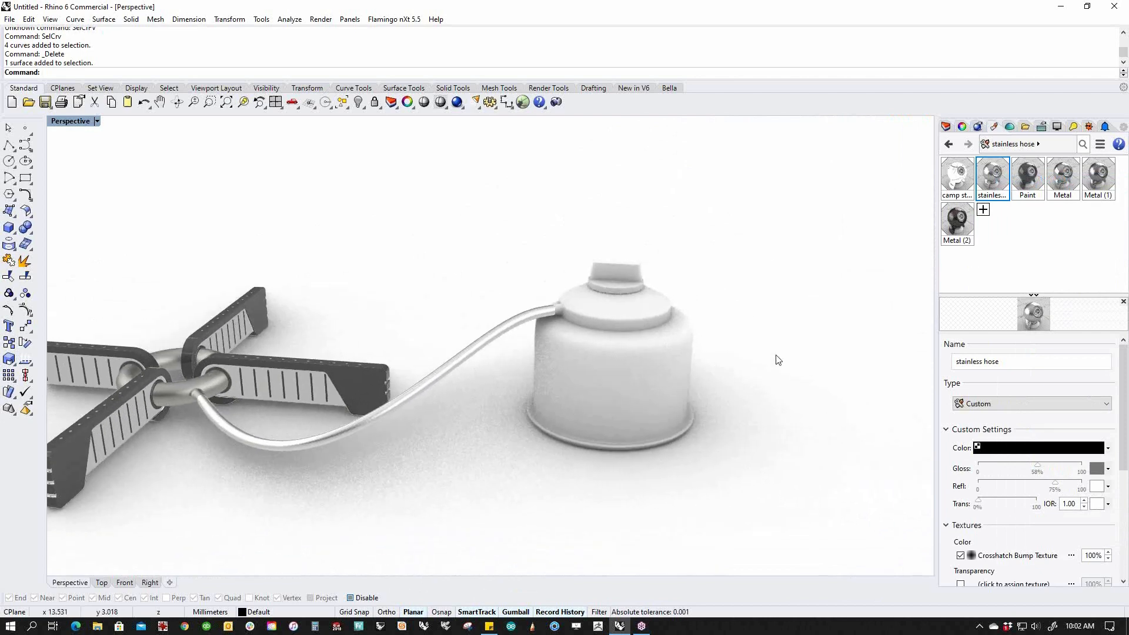
{"action": "left_click", "coordinate": [983, 210]}
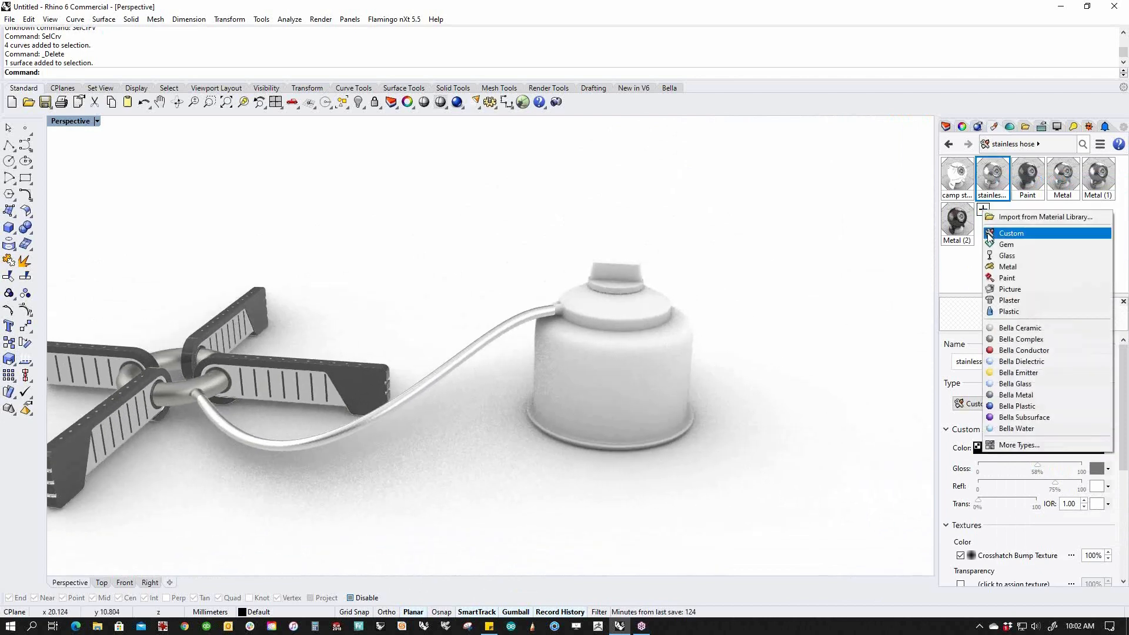
{"action": "left_click", "coordinate": [1011, 310]}
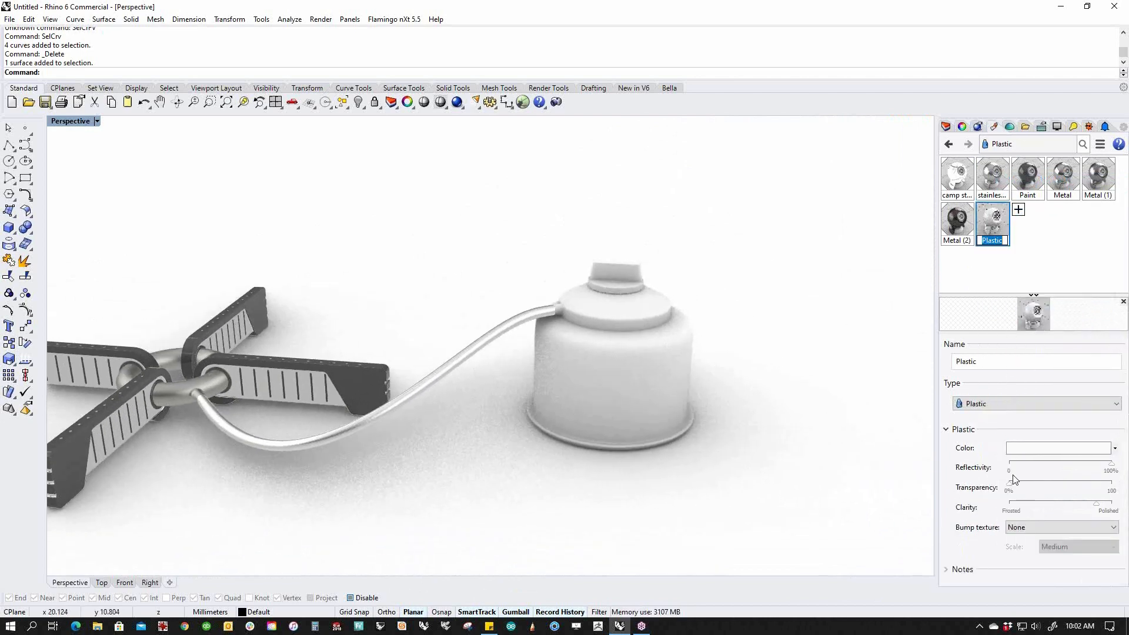
{"action": "left_click_drag", "start_coordinate": [981, 231], "coordinate": [661, 305]}
Set the Plastic material's colour to black and lower its clarity slightly.
{"action": "left_click", "coordinate": [1072, 450]}
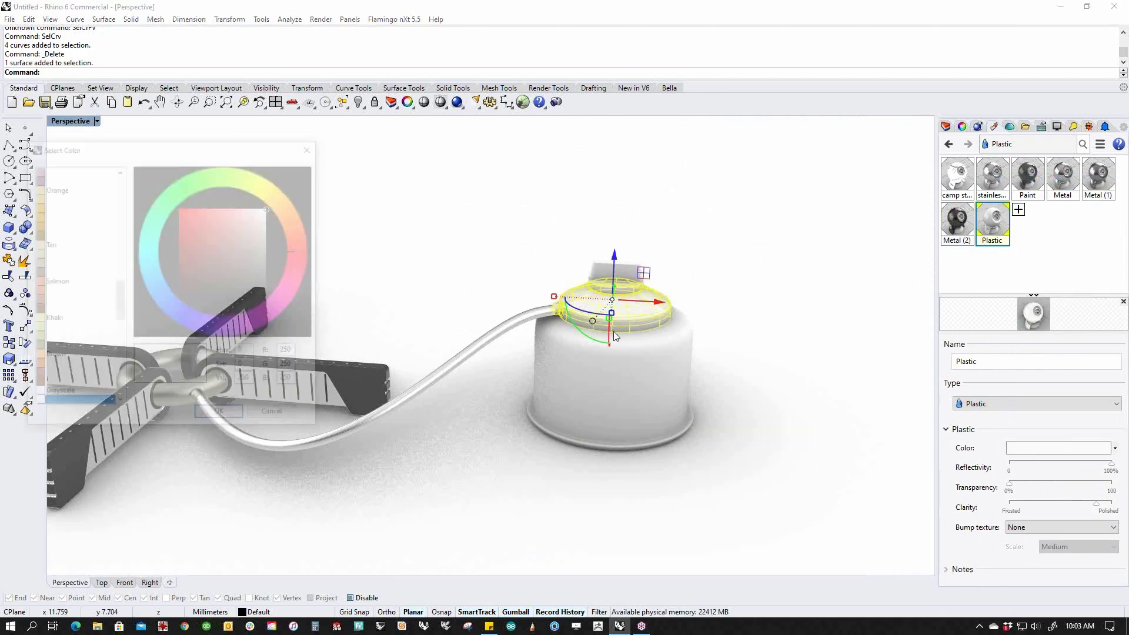
{"action": "left_click_drag", "start_coordinate": [282, 243], "coordinate": [270, 296]}
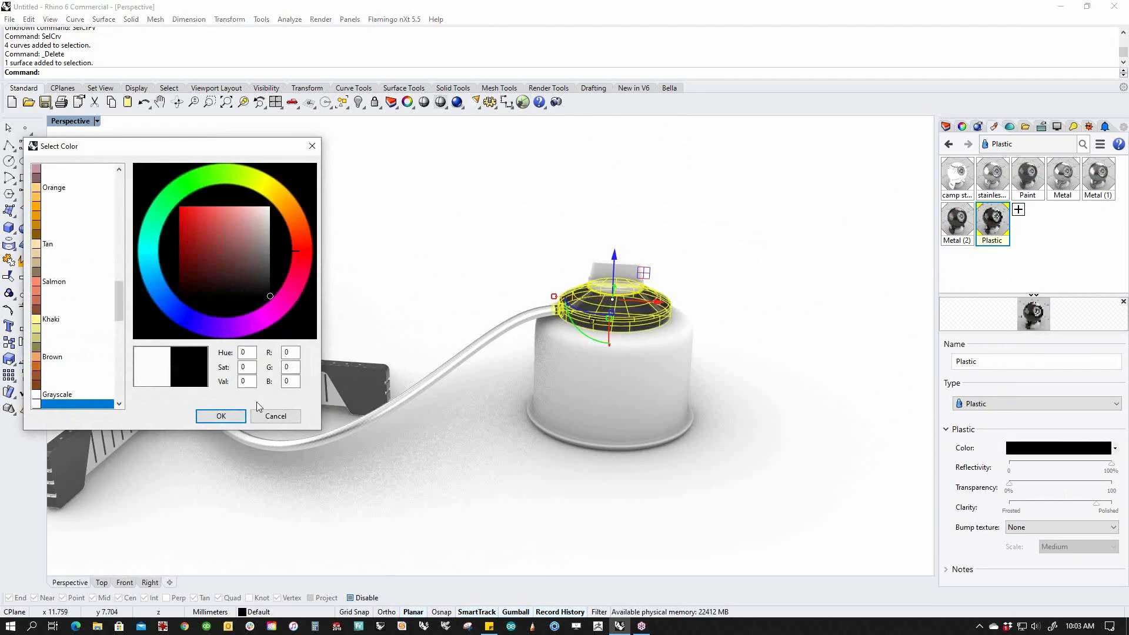
{"action": "left_click", "coordinate": [223, 415]}
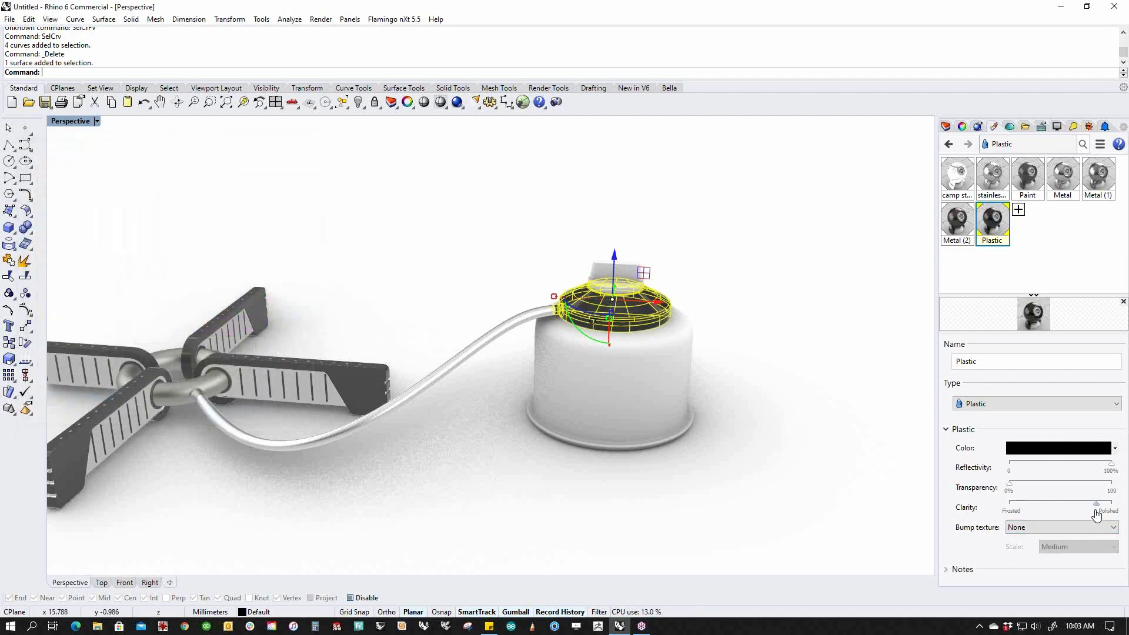
{"action": "left_click_drag", "start_coordinate": [1097, 505], "coordinate": [1077, 511]}
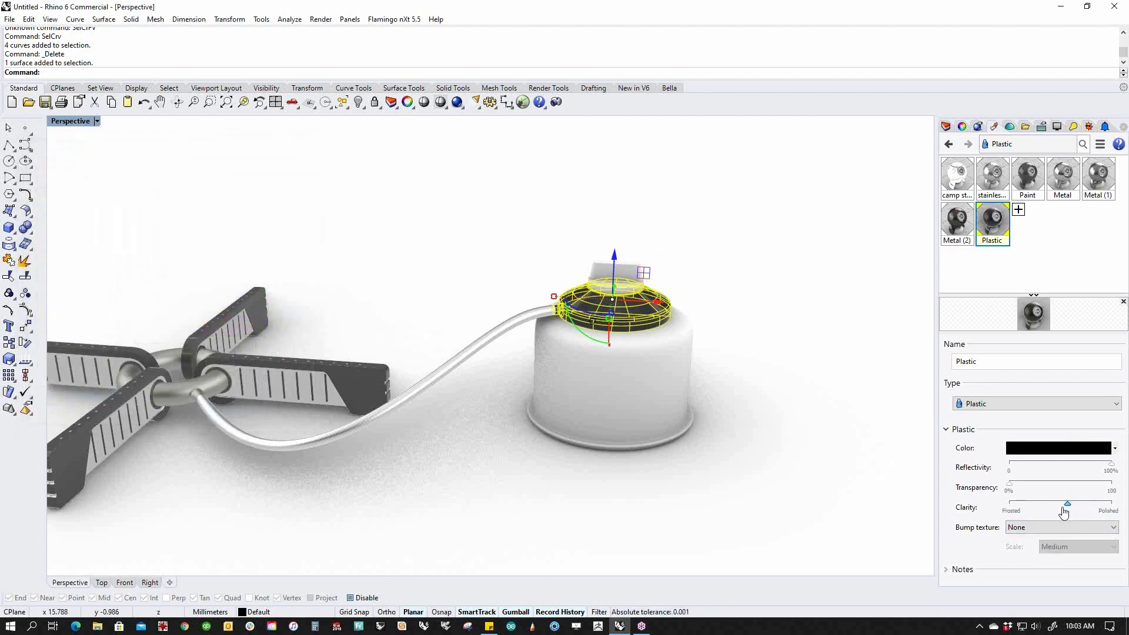
{"action": "left_click", "coordinate": [764, 458]}
{"action": "scroll", "coordinate": [630, 305], "scroll_direction": "up", "scroll_amount": 5}
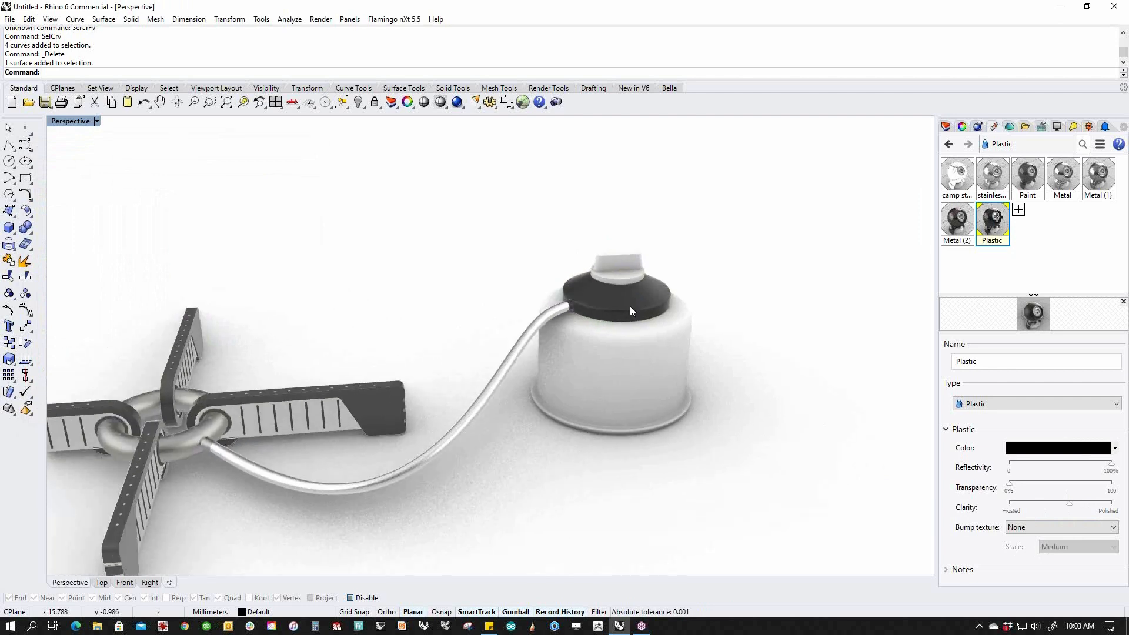
{"action": "right_click_drag", "start_coordinate": [647, 305], "coordinate": [608, 310]}
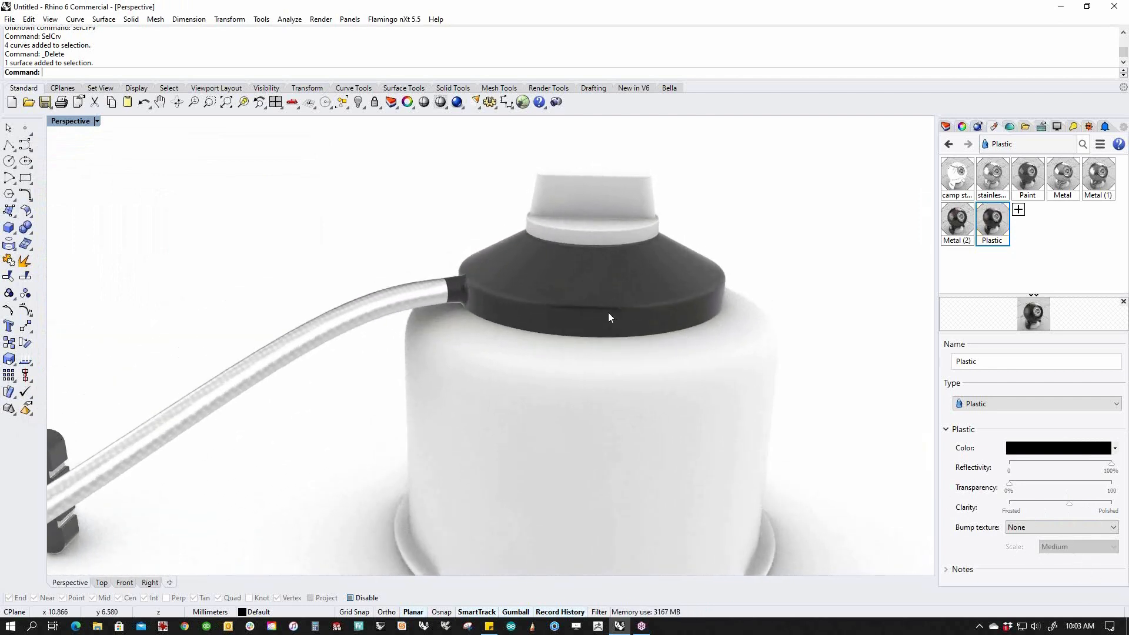
{"action": "mouse_move", "coordinate": [585, 298]}
{"action": "right_mouse_down"}
{"action": "mouse_move", "coordinate": [600, 298]}
{"action": "mouse_move", "coordinate": [592, 341]}
{"action": "mouse_move", "coordinate": [598, 301]}
{"action": "right_mouse_up"}
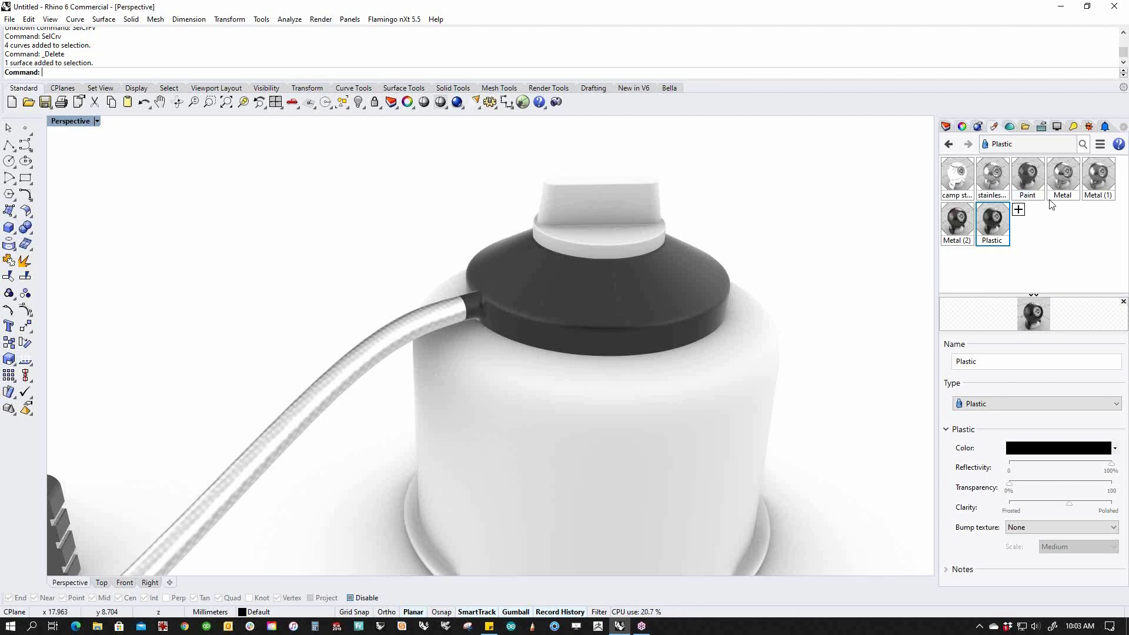
Apply a new Metal material with Aluminum colour to the valve knob.
{"action": "left_click", "coordinate": [602, 218]}
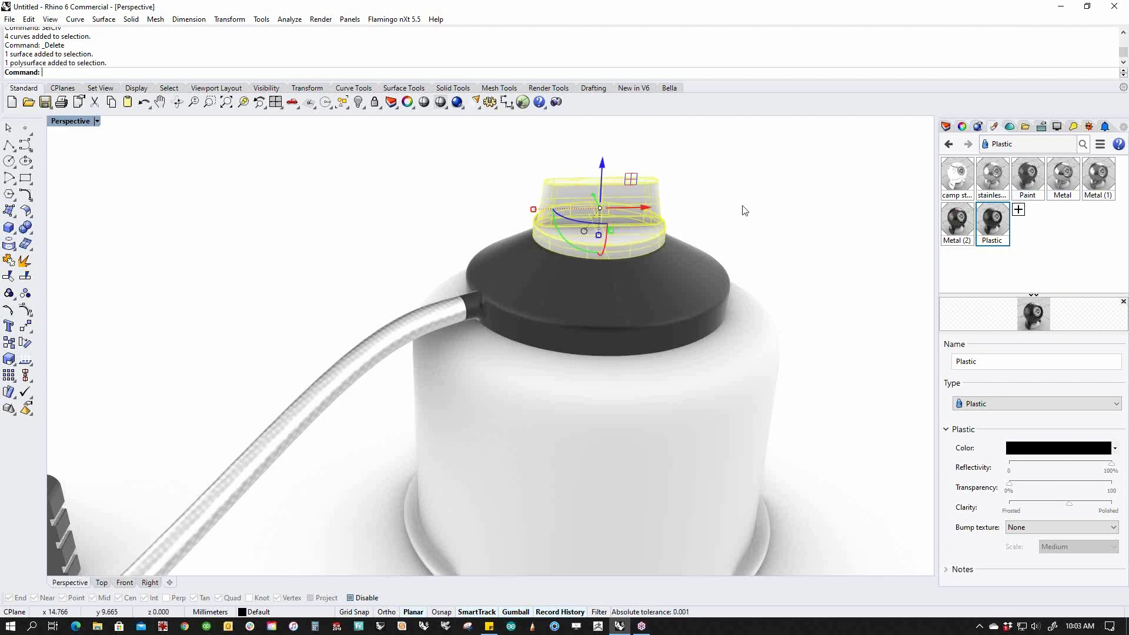
{"action": "scroll", "coordinate": [739, 203], "scroll_direction": "up", "scroll_amount": 5}
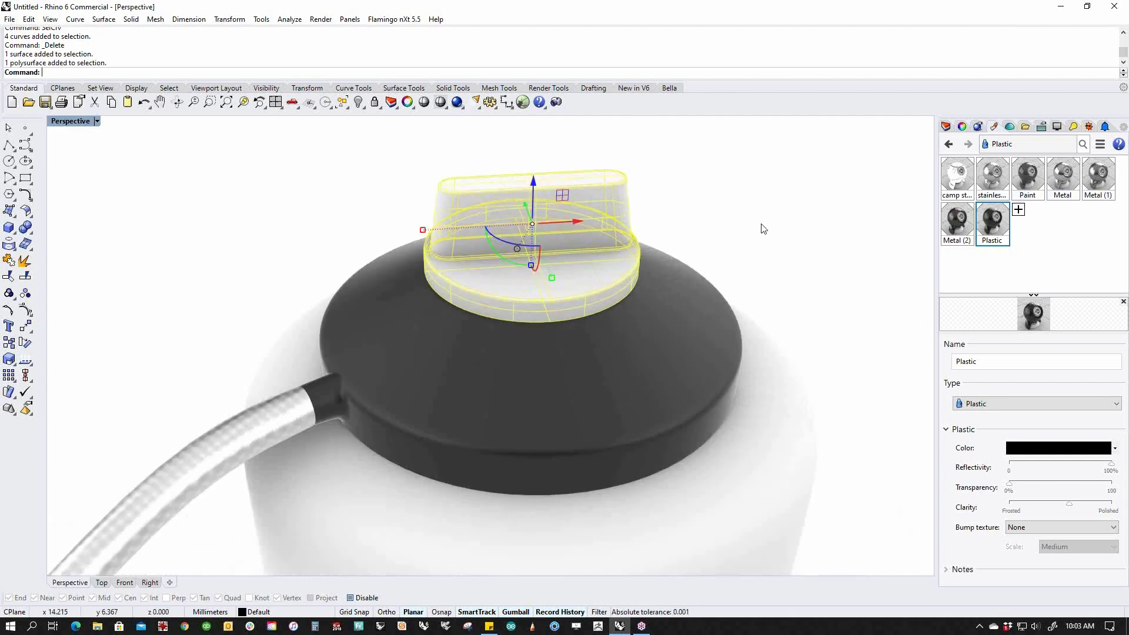
{"action": "left_click", "coordinate": [1018, 209]}
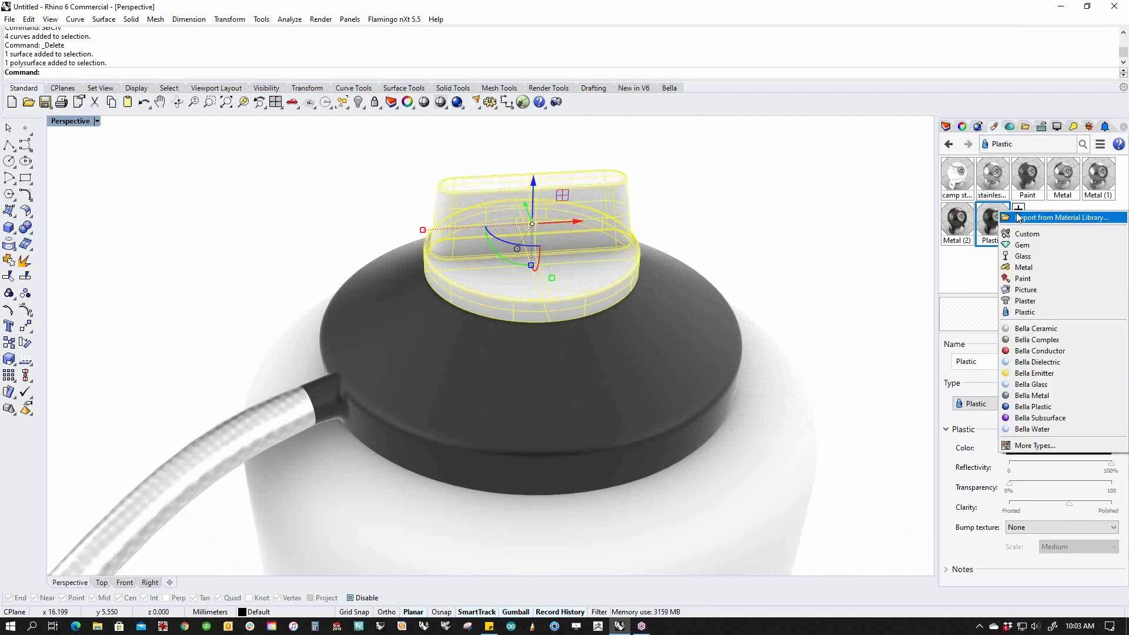
{"action": "left_click", "coordinate": [1026, 267]}
{"action": "left_click", "coordinate": [1063, 450]}
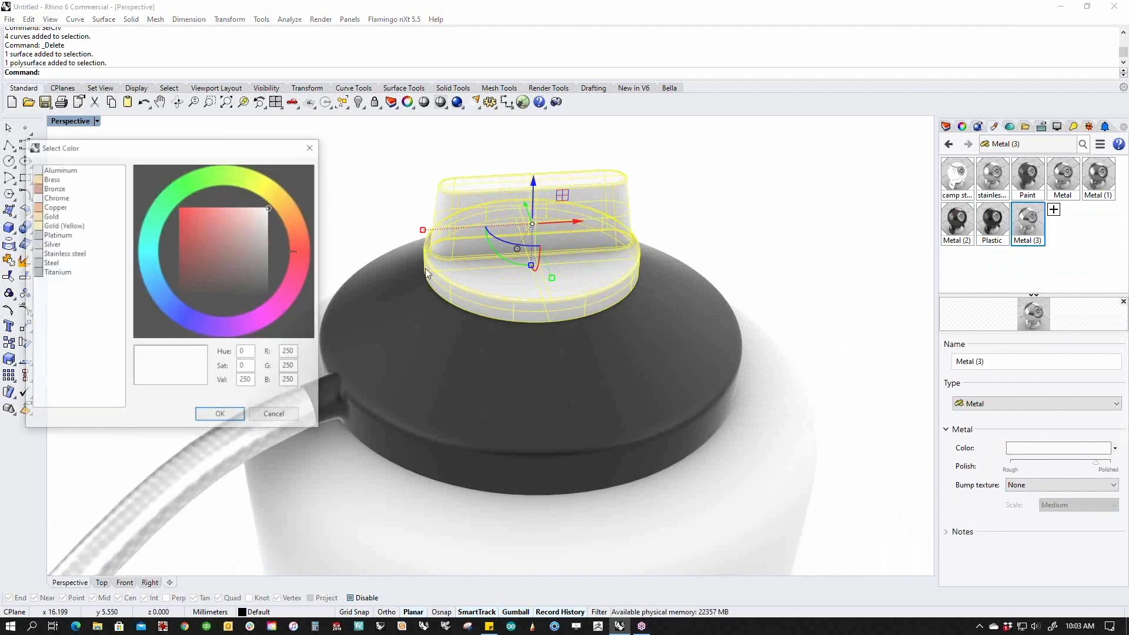
{"action": "left_click", "coordinate": [64, 169]}
{"action": "left_click", "coordinate": [206, 415]}
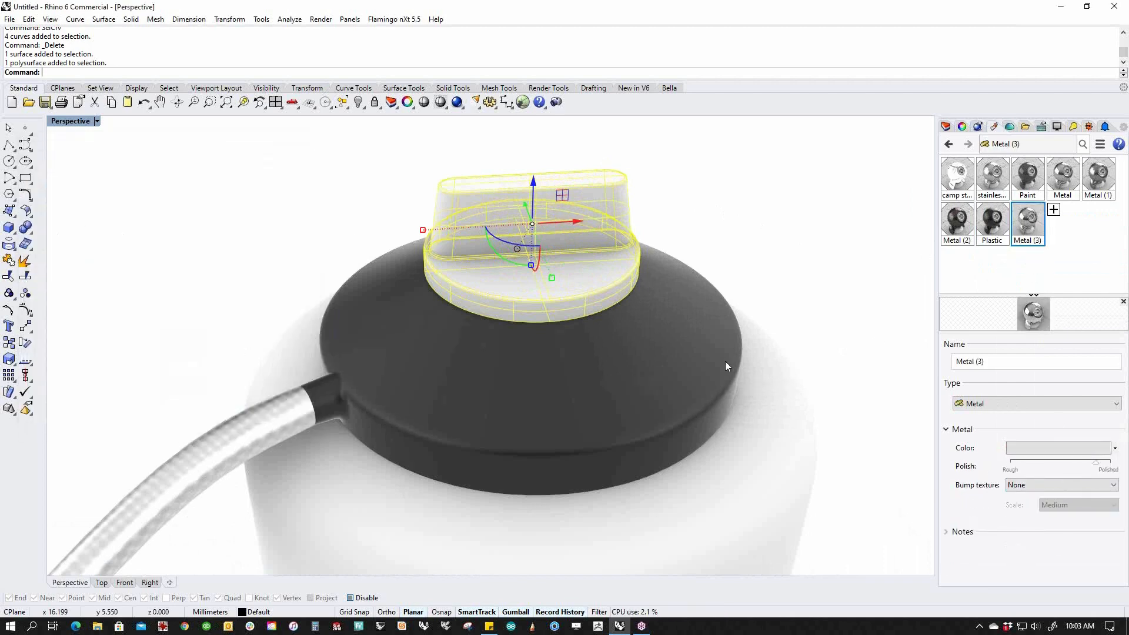
{"action": "left_click_drag", "start_coordinate": [1028, 224], "coordinate": [590, 209]}
{"action": "left_click", "coordinate": [760, 233]}
Lower the knob metal's polish to about 40%.
{"action": "left_click_drag", "start_coordinate": [1097, 468], "coordinate": [1050, 464]}
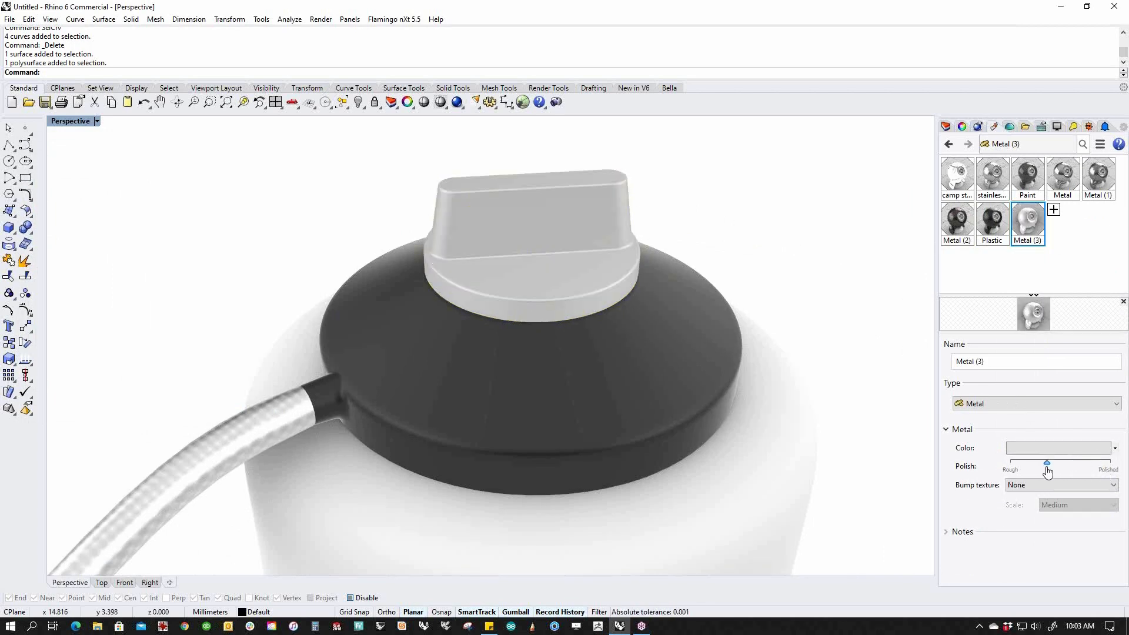
{"action": "right_click_drag", "start_coordinate": [789, 383], "coordinate": [813, 341]}
{"action": "right_click_drag", "start_coordinate": [759, 279], "coordinate": [759, 408], "text": "shift"}
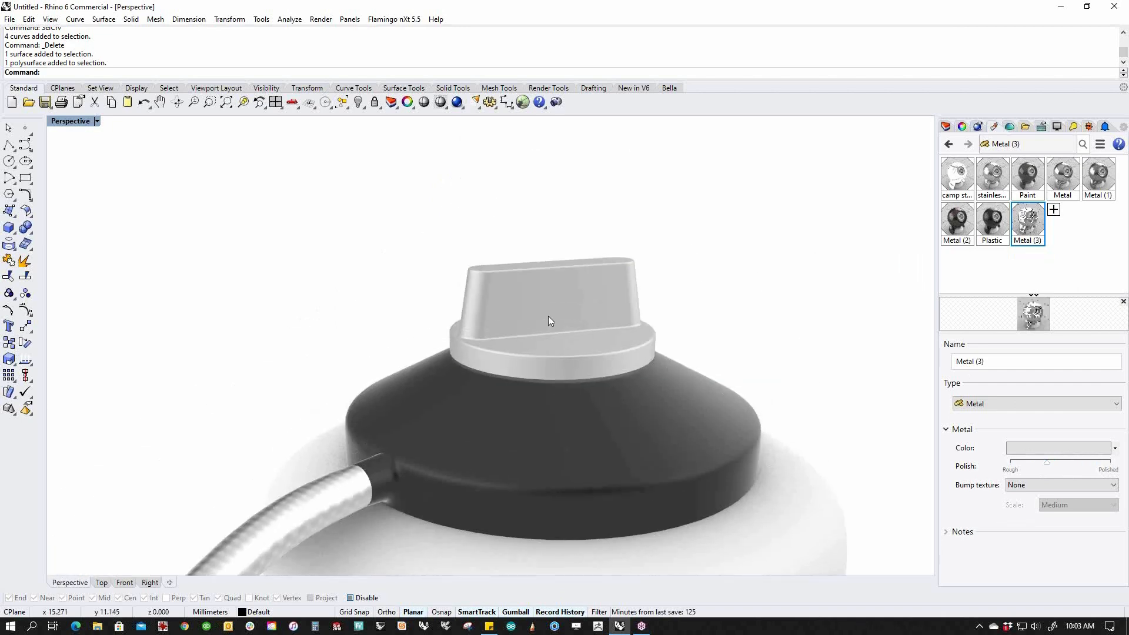
{"action": "scroll", "coordinate": [521, 307], "scroll_direction": "up", "scroll_amount": 6}
{"action": "right_click_drag", "start_coordinate": [521, 307], "coordinate": [524, 312]}
Give the knob's raised grip faces the black Plastic material.
{"action": "left_click", "coordinate": [524, 311]}
{"action": "left_click", "coordinate": [516, 347], "text": "ctrl+shift"}
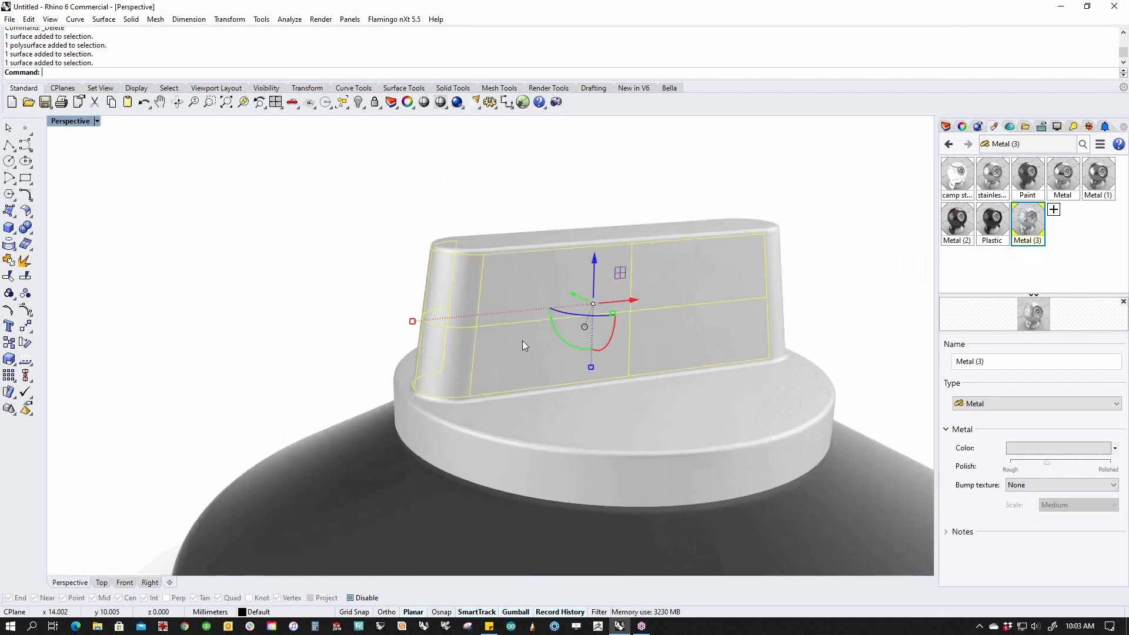
{"action": "right_click_drag", "start_coordinate": [769, 317], "coordinate": [588, 365]}
{"action": "left_click", "coordinate": [590, 366], "text": "ctrl+shift"}
{"action": "right_click_drag", "start_coordinate": [665, 373], "coordinate": [725, 349]}
{"action": "left_click", "coordinate": [307, 299], "text": "ctrl+shift"}
{"action": "right_click", "coordinate": [989, 224]}
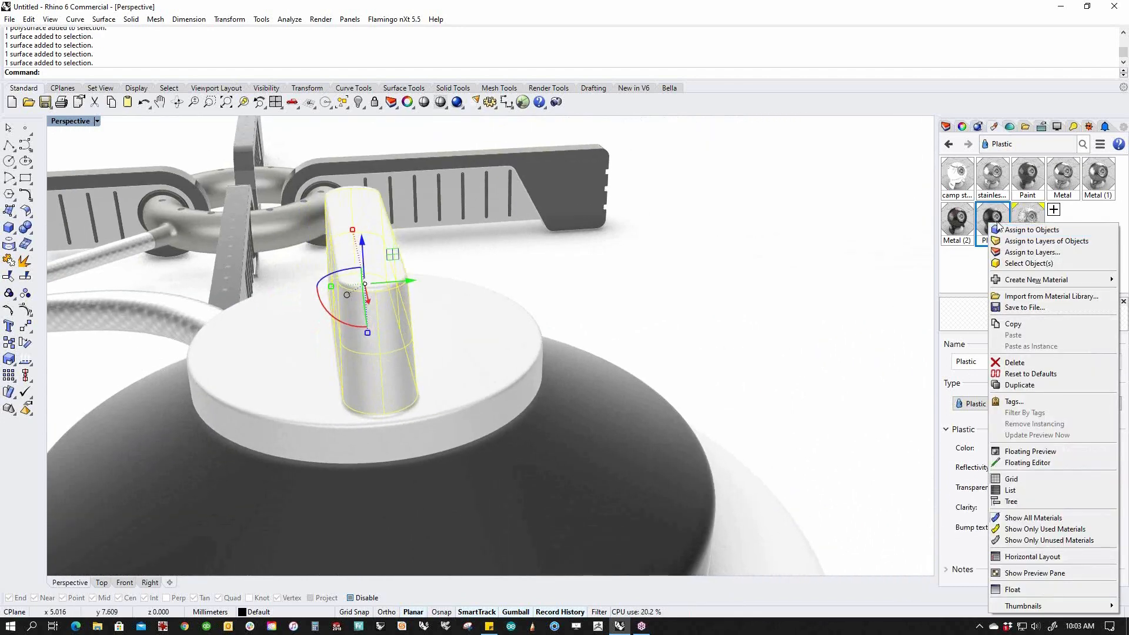
{"action": "left_click", "coordinate": [998, 230]}
{"action": "key", "text": "Escape"}
Switch to the Top view looking down on the canister lid.
{"action": "right_click_drag", "start_coordinate": [592, 329], "coordinate": [529, 288]}
{"action": "scroll", "coordinate": [510, 292], "scroll_direction": "up", "scroll_amount": 5}
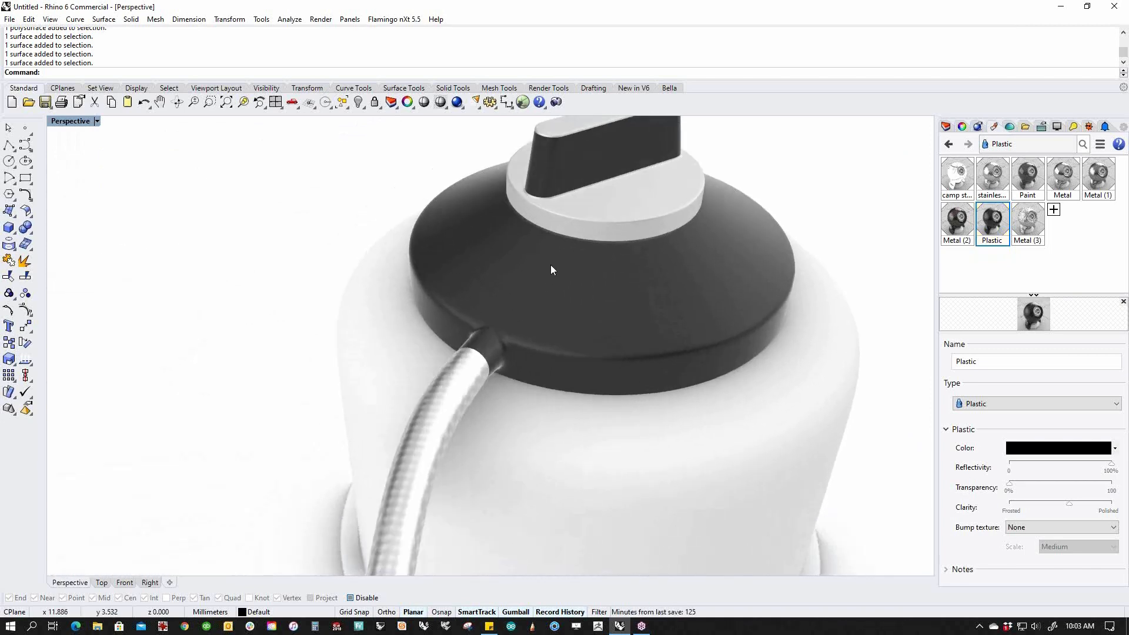
{"action": "right_click_drag", "start_coordinate": [514, 223], "coordinate": [504, 243]}
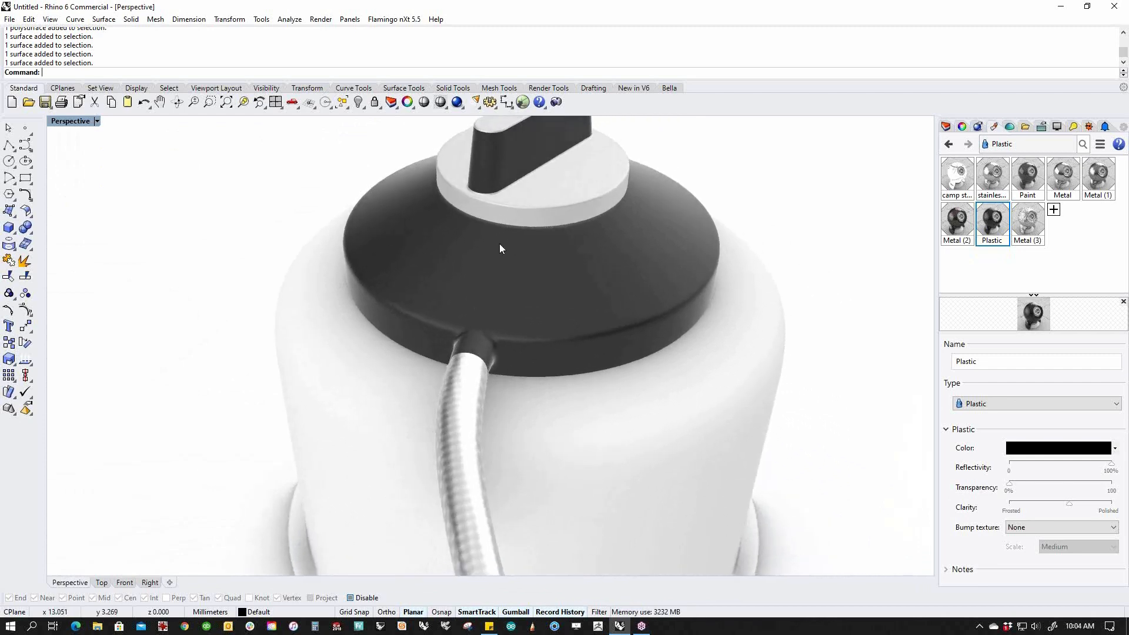
{"action": "right_click_drag", "start_coordinate": [453, 229], "coordinate": [559, 256]}
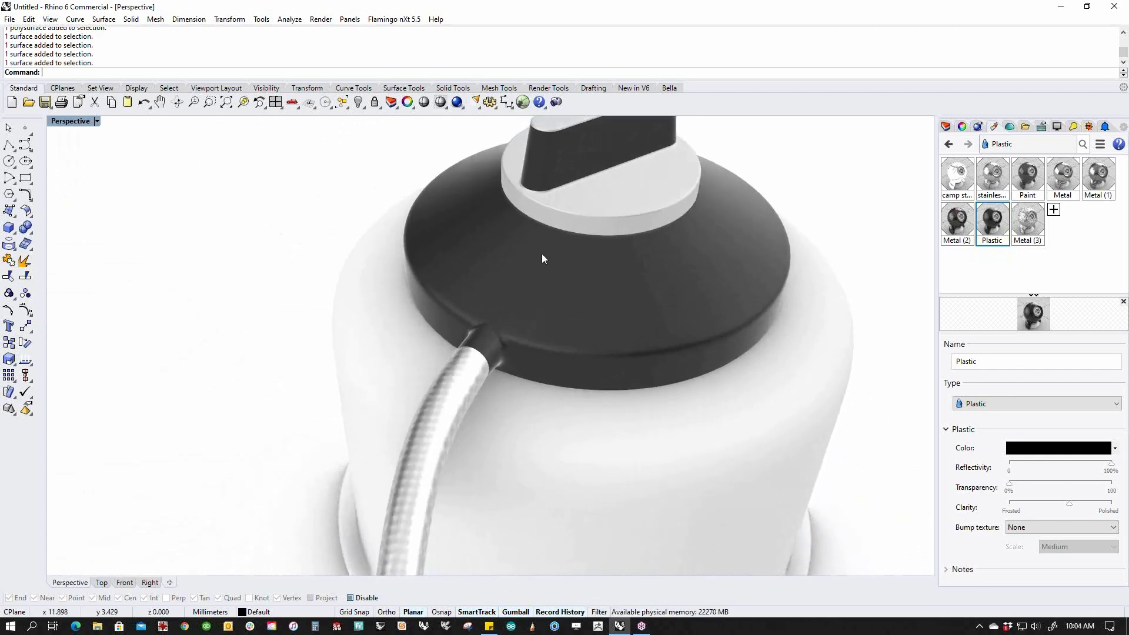
{"action": "type", "text": "ToP"}
{"action": "key", "text": "Return"}
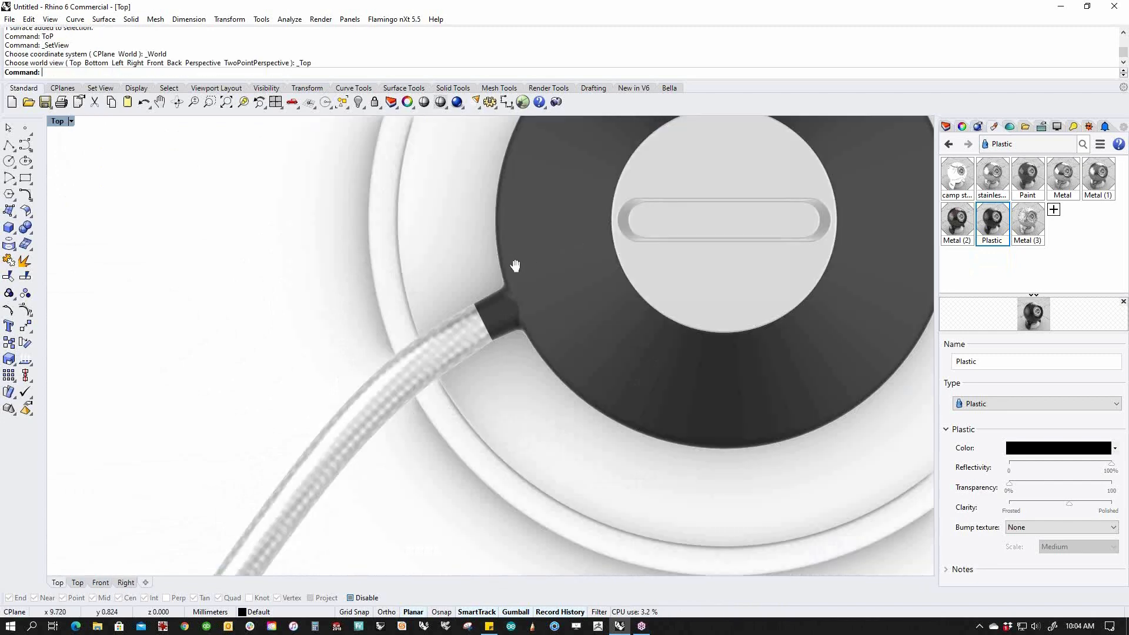
Draw a small sphere centred on the light disc of the black collar.
{"action": "right_click_drag", "start_coordinate": [515, 266], "coordinate": [443, 281]}
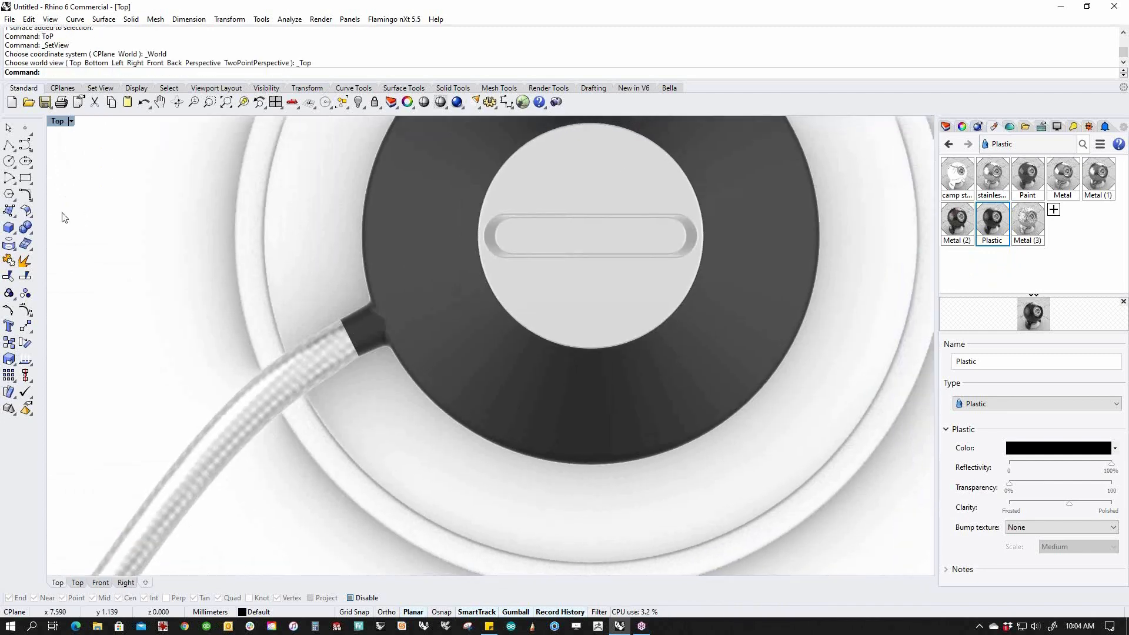
{"action": "left_click", "coordinate": [18, 234]}
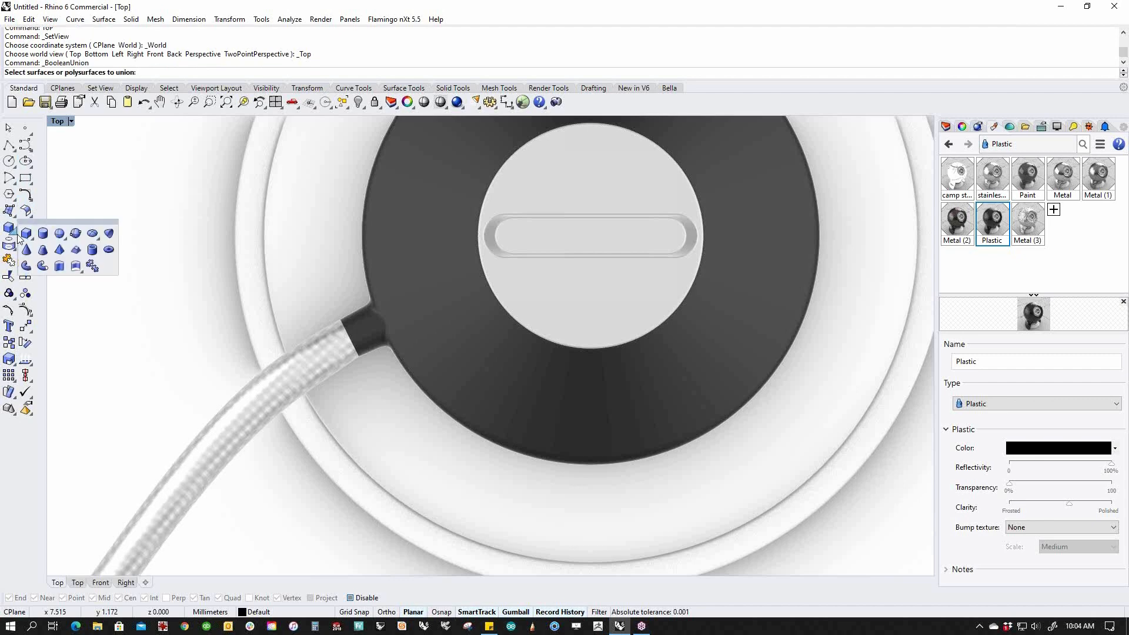
{"action": "left_click", "coordinate": [59, 233]}
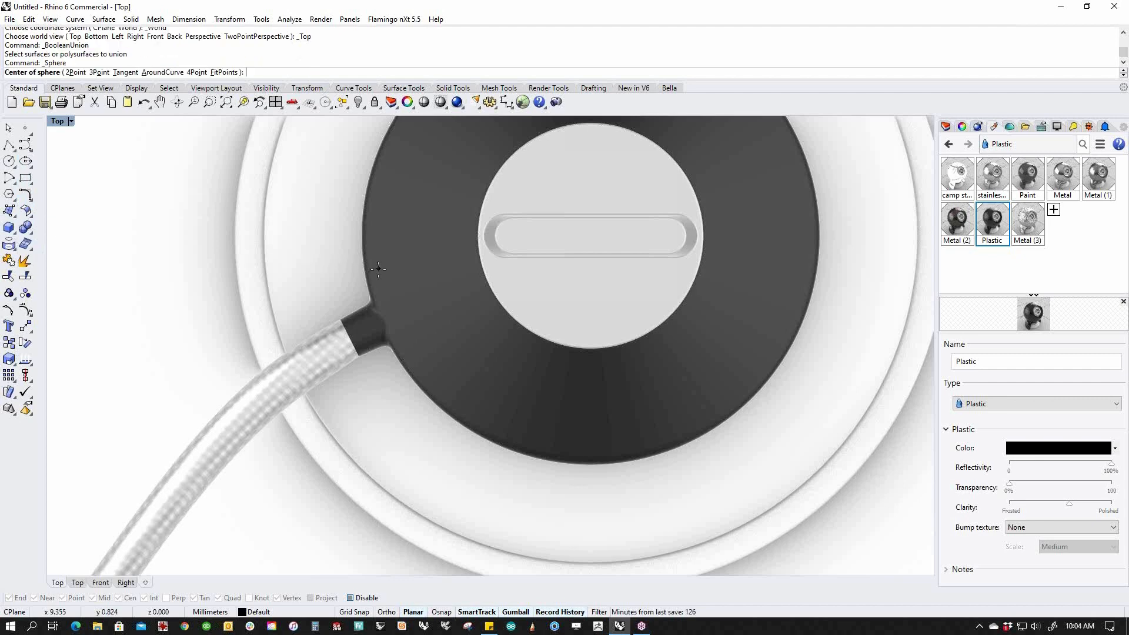
{"action": "left_click", "coordinate": [481, 275]}
{"action": "key", "text": "alt"}
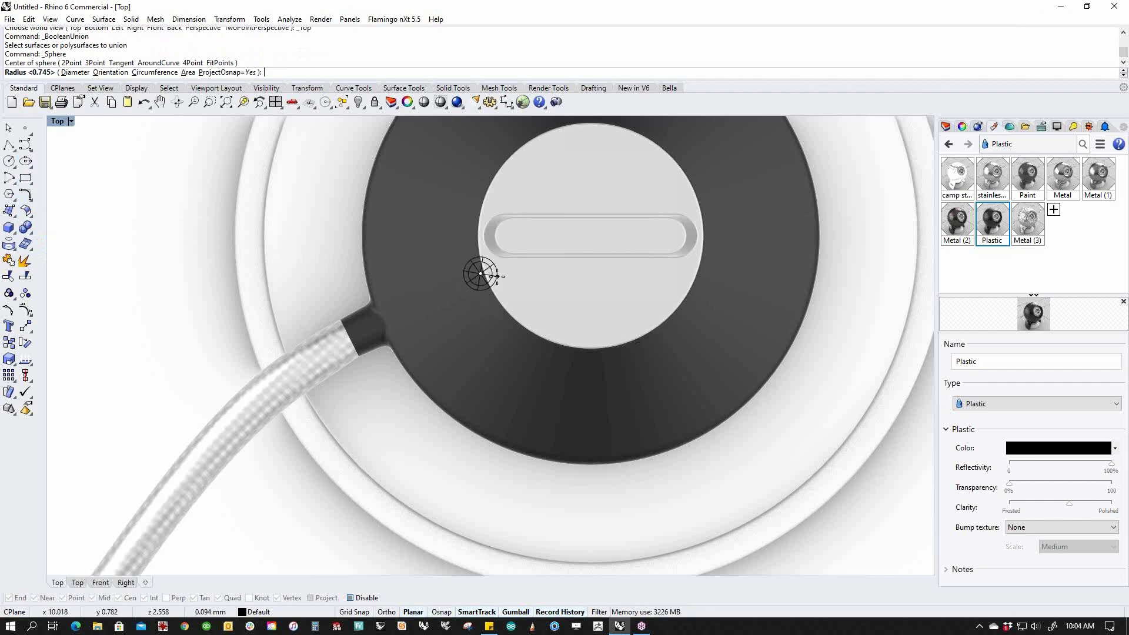
{"action": "left_click", "coordinate": [496, 275]}
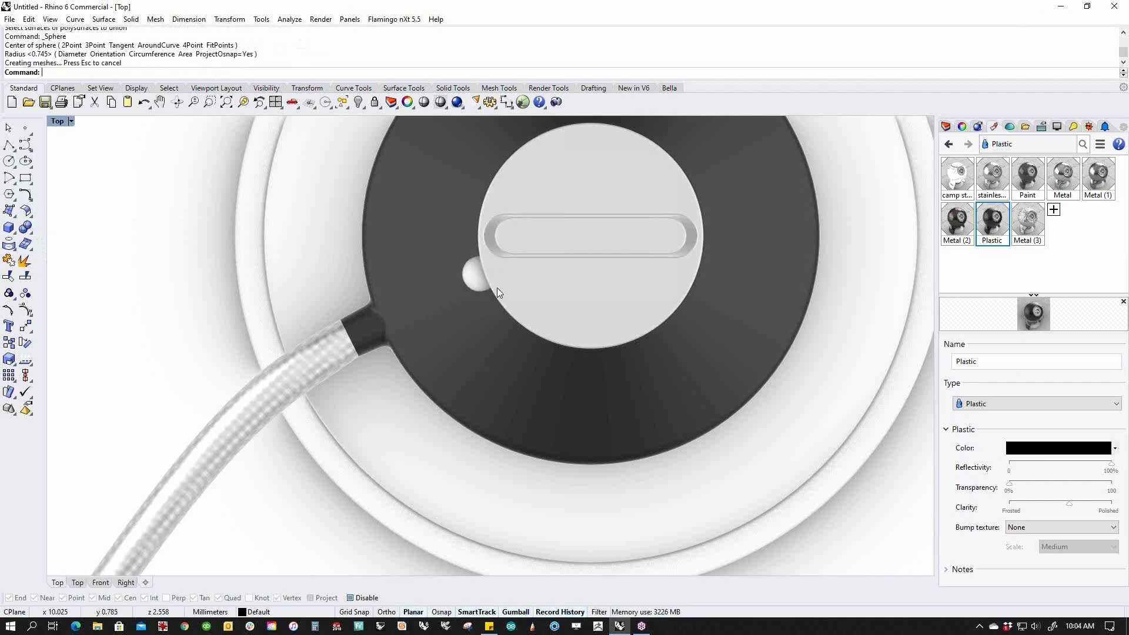
Position the sphere so it sinks into the collar, checking in Front and Top views.
{"action": "type", "text": "f"}
{"action": "key", "text": "Return"}
{"action": "right_click_drag", "start_coordinate": [450, 326], "coordinate": [598, 348]}
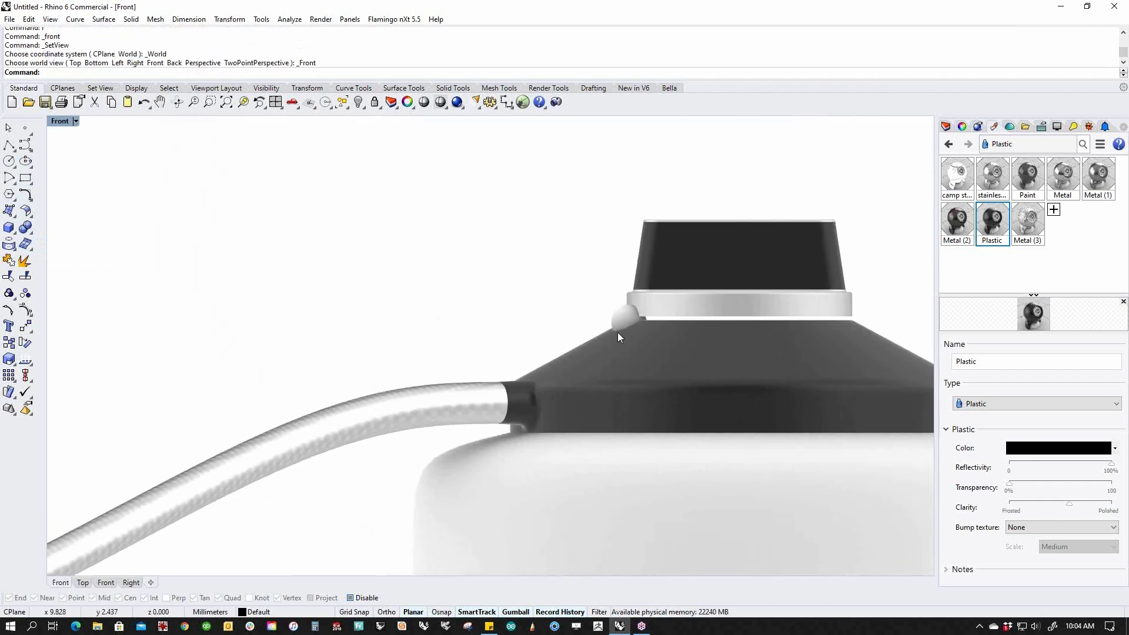
{"action": "left_click", "coordinate": [623, 319]}
{"action": "left_click_drag", "start_coordinate": [657, 294], "coordinate": [615, 314]}
{"action": "type", "text": "ToP"}
{"action": "key", "text": "Return"}
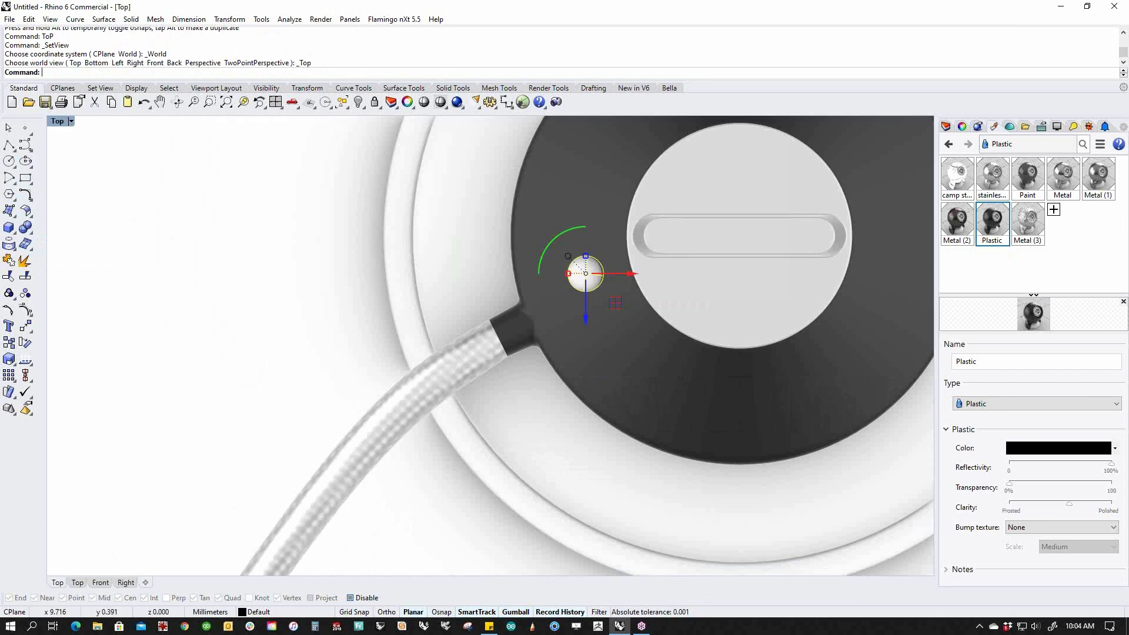
{"action": "mouse_move", "coordinate": [586, 273]}
{"action": "left_mouse_down"}
{"action": "mouse_move", "coordinate": [606, 308]}
{"action": "mouse_move", "coordinate": [588, 291]}
{"action": "left_mouse_up"}
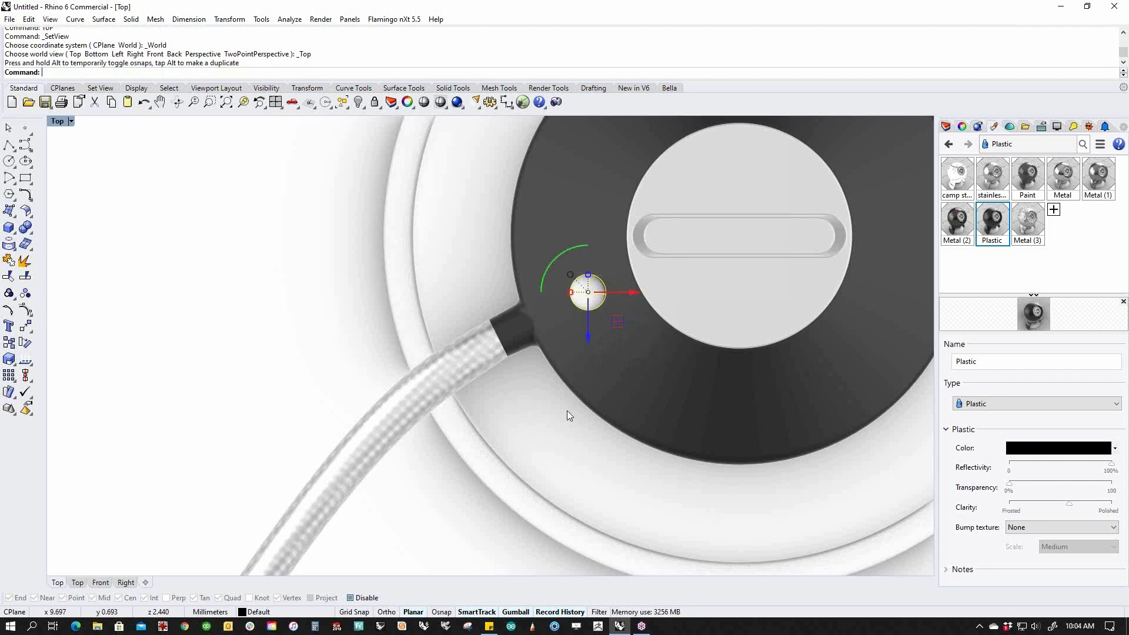
{"action": "key", "text": "F4"}
{"action": "right_click_drag", "start_coordinate": [569, 419], "coordinate": [538, 353]}
{"action": "scroll", "coordinate": [530, 341], "scroll_direction": "up", "scroll_amount": 10}
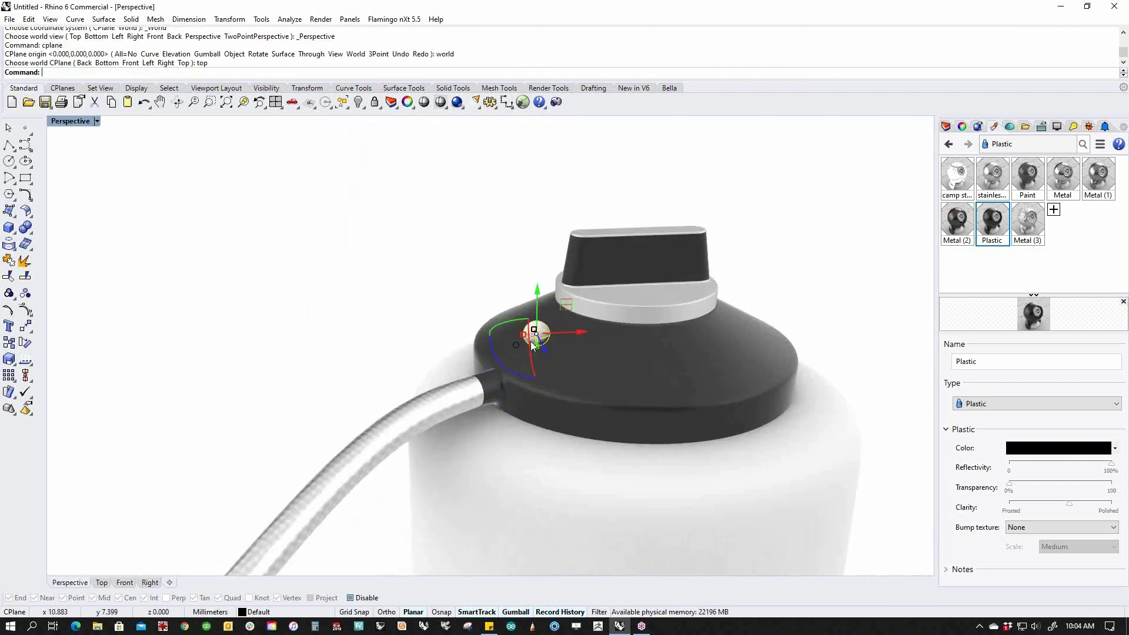
{"action": "key", "text": "Escape"}
{"action": "scroll", "coordinate": [494, 341], "scroll_direction": "down", "scroll_amount": 3}
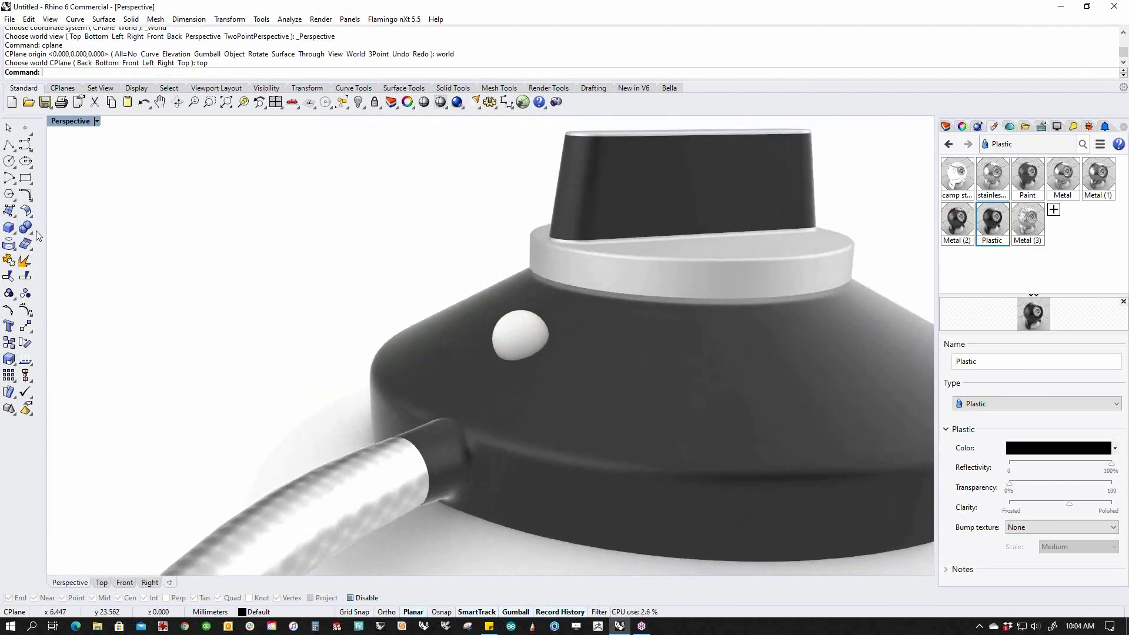
Boolean Difference the sphere from the collar and delete the leftover sphere.
{"action": "left_click", "coordinate": [31, 233]}
{"action": "left_click", "coordinate": [58, 234]}
{"action": "left_click", "coordinate": [421, 330]}
{"action": "key", "text": "Return"}
{"action": "left_click", "coordinate": [510, 335]}
{"action": "key", "text": "Return"}
{"action": "left_click", "coordinate": [516, 338]}
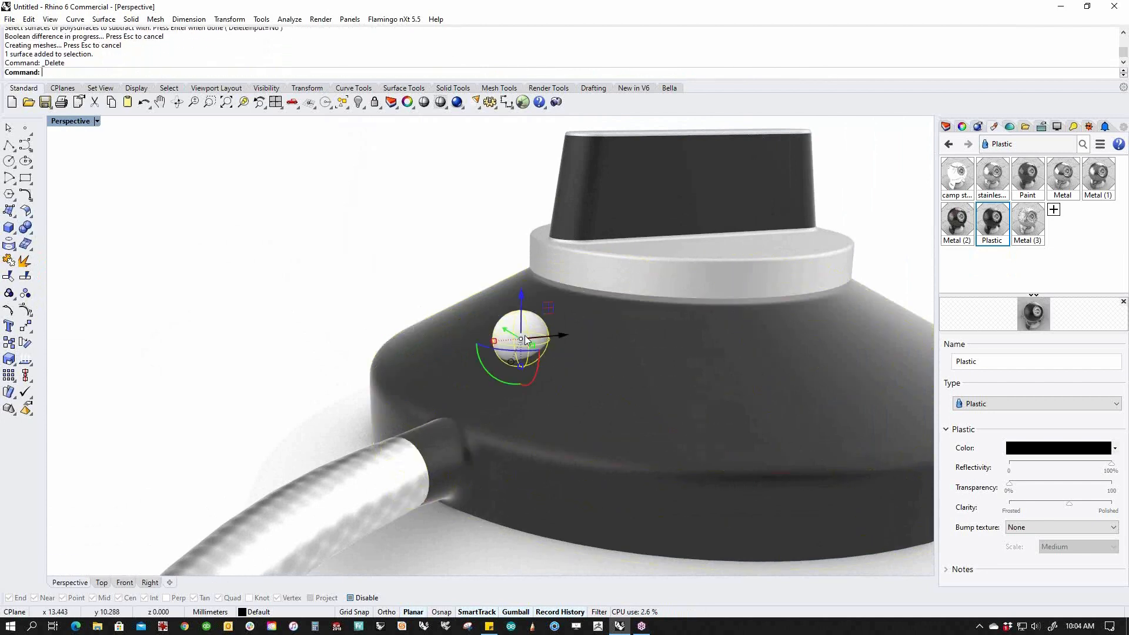
{"action": "key", "text": "Delete"}
Assign the Metal (3) material to the dimple's surface.
{"action": "left_click", "coordinate": [523, 342]}
{"action": "right_click", "coordinate": [1030, 223]}
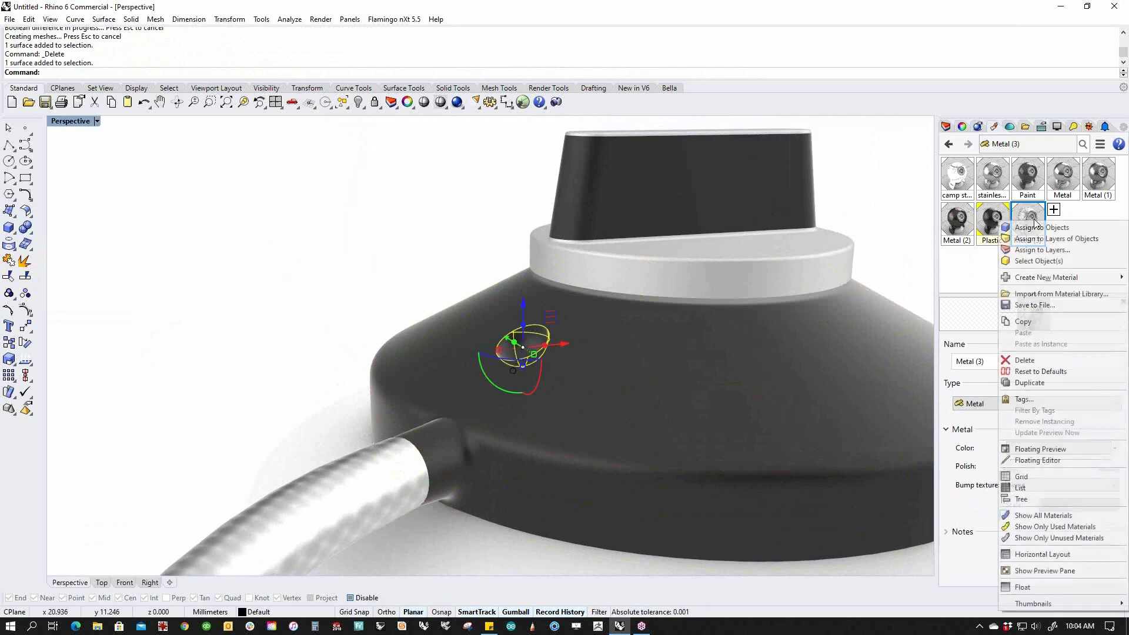
{"action": "left_click", "coordinate": [1034, 228]}
{"action": "right_click", "coordinate": [1033, 225]}
{"action": "left_click", "coordinate": [1039, 234]}
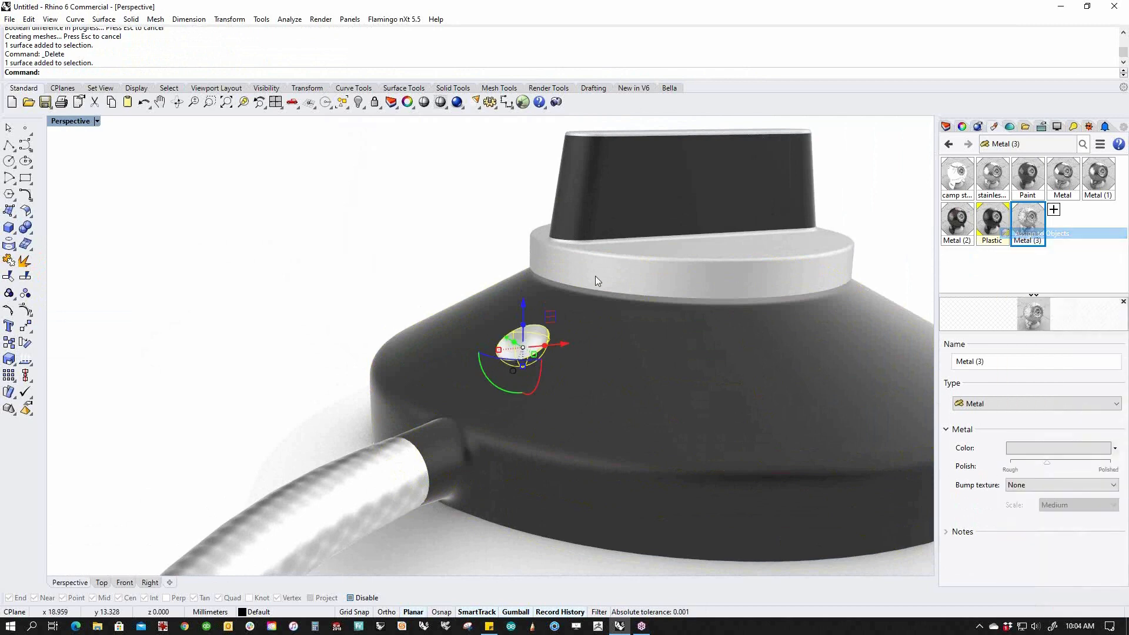
{"action": "left_click", "coordinate": [421, 294]}
{"action": "scroll", "coordinate": [420, 293], "scroll_direction": "down", "scroll_amount": 2}
{"action": "right_click_drag", "start_coordinate": [421, 298], "coordinate": [499, 356]}
Isolate the knob and its stem and switch to the Right view.
{"action": "scroll", "coordinate": [386, 254], "scroll_direction": "up", "scroll_amount": 5}
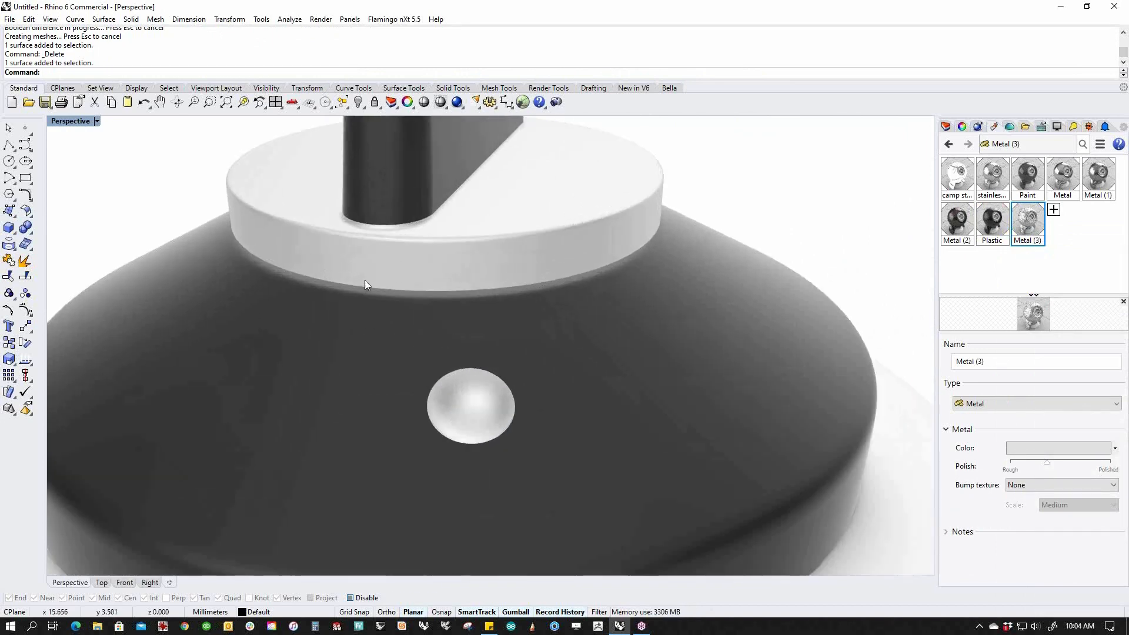
{"action": "left_click", "coordinate": [362, 285]}
{"action": "key", "text": "Escape"}
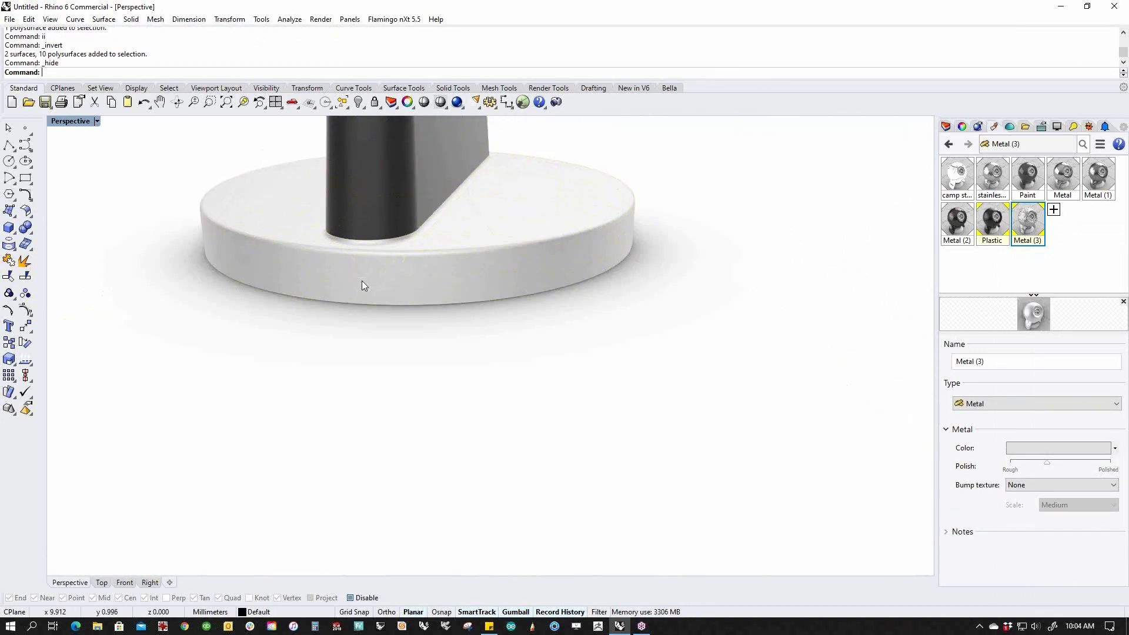
{"action": "type", "text": "f"}
{"action": "key", "text": "Return"}
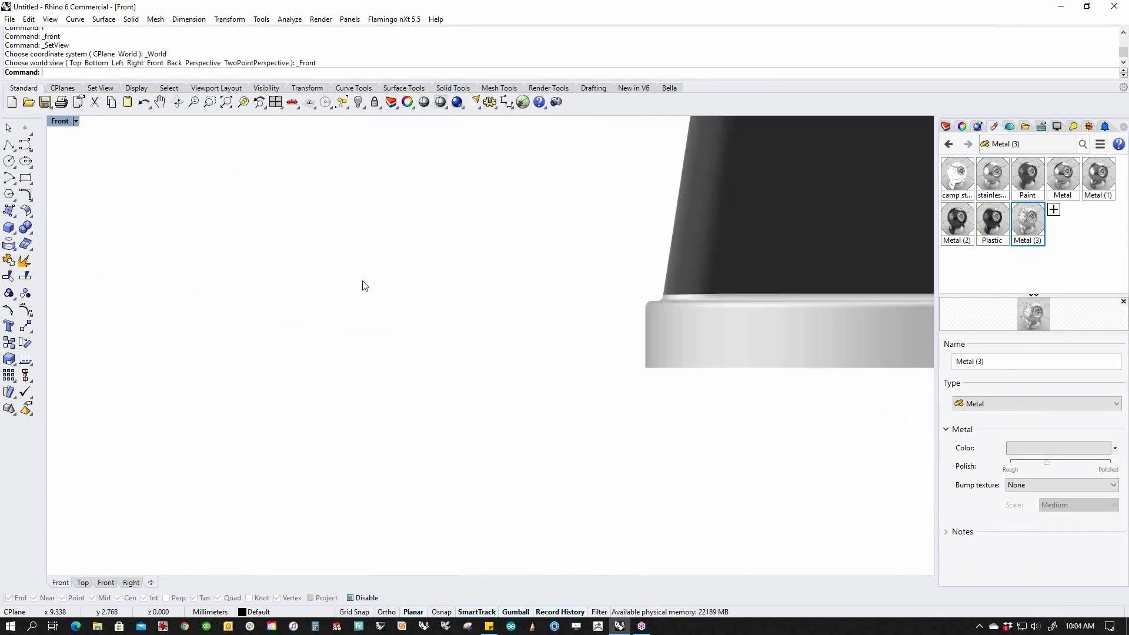
{"action": "type", "text": "r"}
{"action": "key", "text": "Return"}
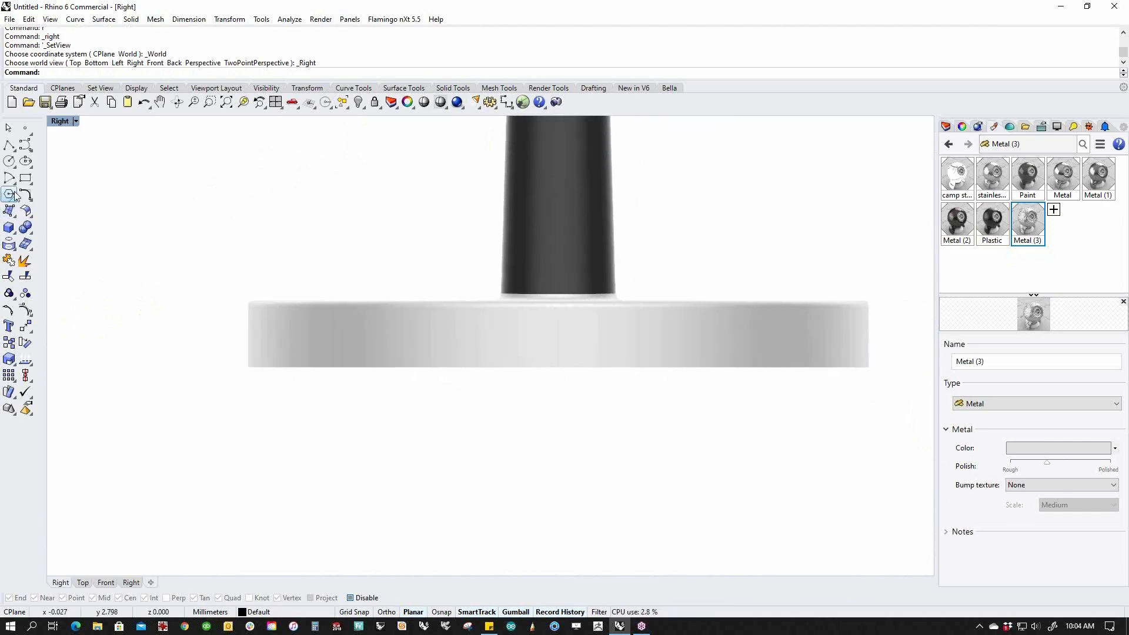
Draw a small sphere on the ring's side and Boolean Union it with the knob ring.
{"action": "left_click", "coordinate": [13, 231]}
{"action": "left_click", "coordinate": [59, 234]}
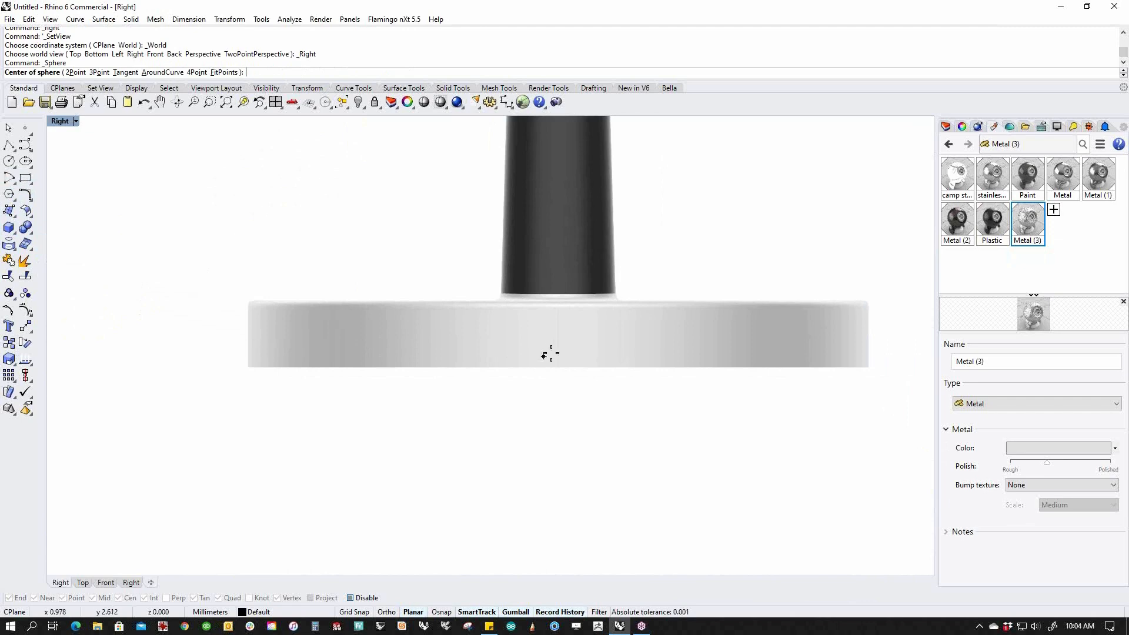
{"action": "left_click", "coordinate": [558, 338]}
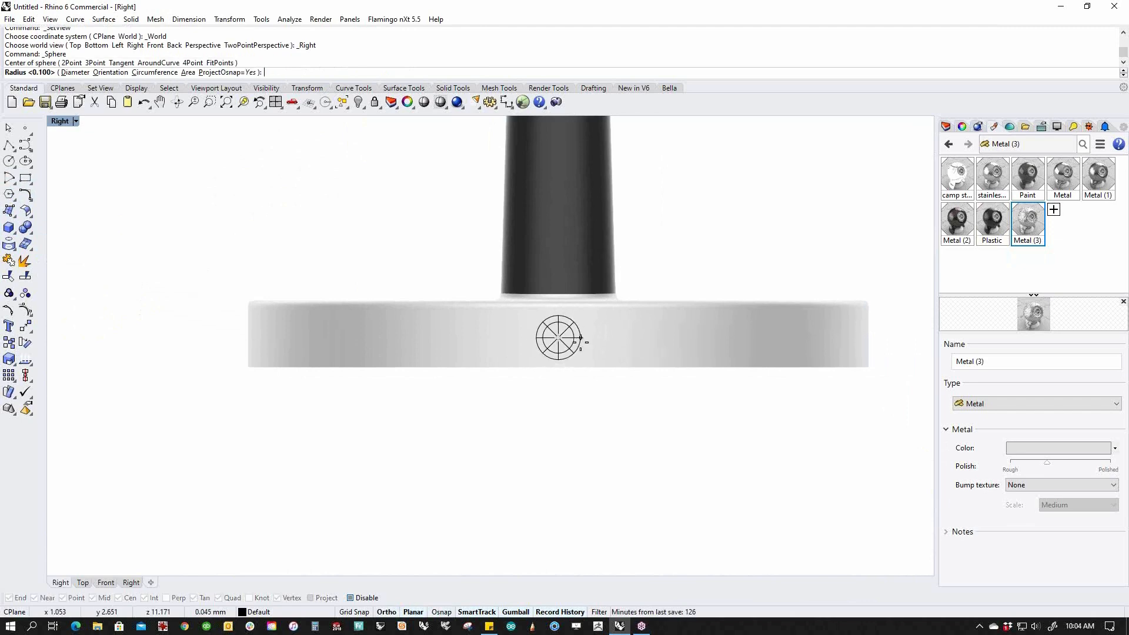
{"action": "left_click", "coordinate": [580, 340]}
{"action": "left_click", "coordinate": [562, 351]}
{"action": "left_click", "coordinate": [629, 352], "text": "shift"}
{"action": "left_click", "coordinate": [19, 229]}
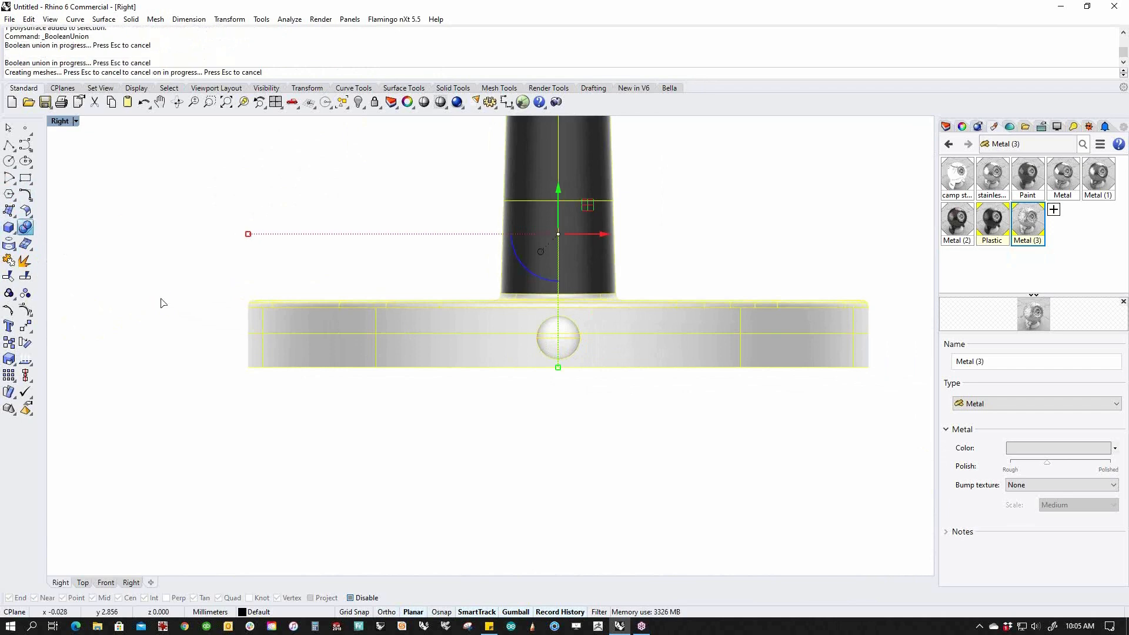
Assign the black Plastic material to the bump's face only.
{"action": "left_click", "coordinate": [542, 394]}
{"action": "left_click", "coordinate": [561, 350], "text": "ctrl+shift"}
{"action": "left_click", "coordinate": [1004, 213]}
{"action": "right_click", "coordinate": [1007, 209]}
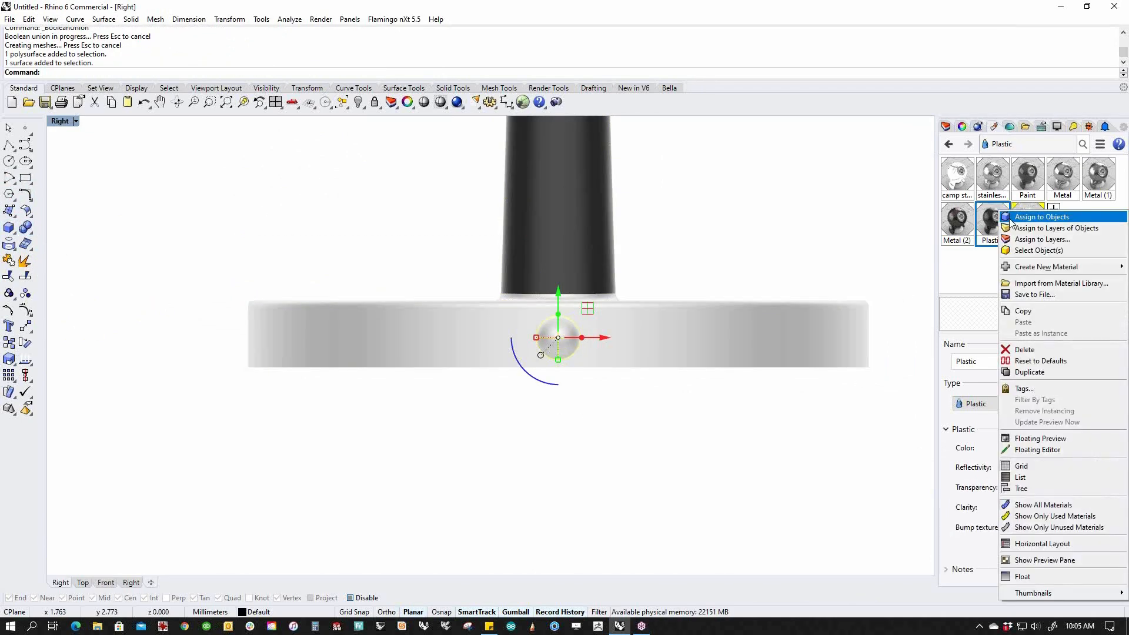
{"action": "left_click", "coordinate": [1017, 219]}
{"action": "left_click", "coordinate": [811, 454]}
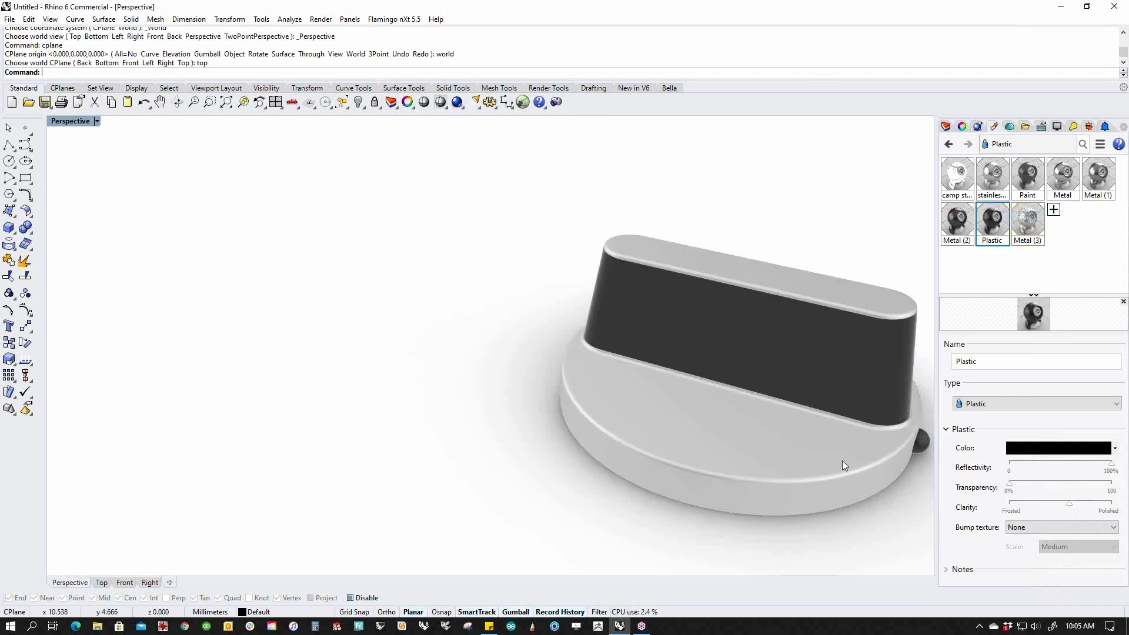
{"action": "right_click_drag", "start_coordinate": [842, 460], "coordinate": [403, 429]}
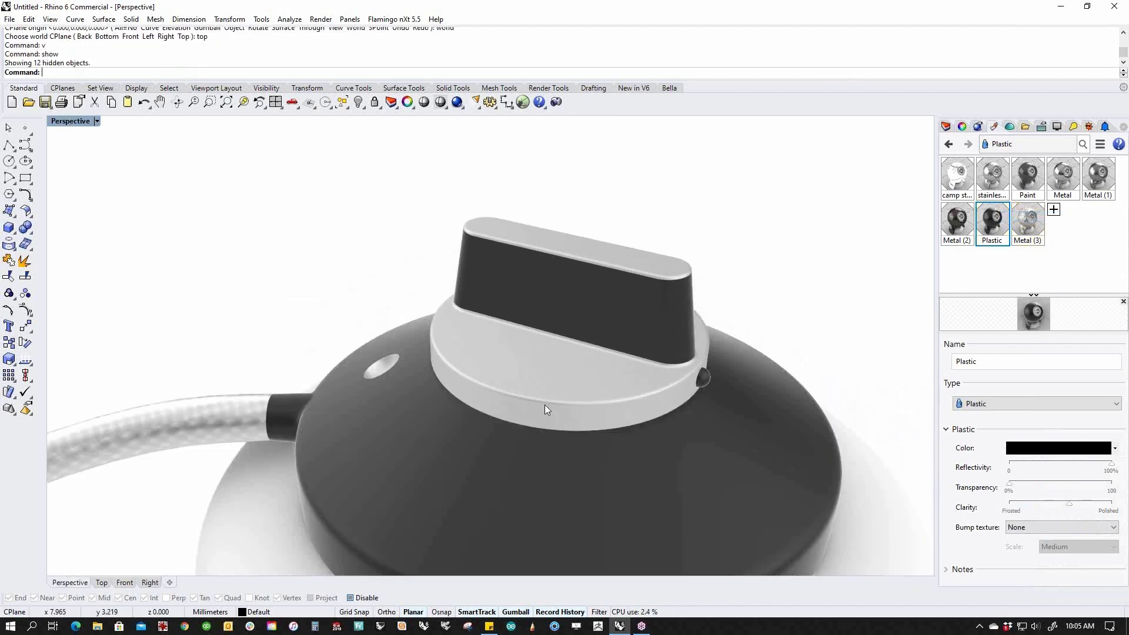
Rotate the knob about its vertical axis with the gumball.
{"action": "left_click", "coordinate": [584, 388]}
{"action": "right_click_drag", "start_coordinate": [584, 388], "coordinate": [594, 443]}
{"action": "left_click_drag", "start_coordinate": [542, 329], "coordinate": [643, 295]}
{"action": "scroll", "coordinate": [377, 335], "scroll_direction": "down", "scroll_amount": 5}
{"action": "right_click_drag", "start_coordinate": [376, 336], "coordinate": [503, 295]}
{"action": "left_click", "coordinate": [385, 272]}
{"action": "scroll", "coordinate": [384, 312], "scroll_direction": "down", "scroll_amount": 4}
{"action": "right_click_drag", "start_coordinate": [585, 505], "coordinate": [556, 469], "text": "shift"}
Create a new pure red Paint (1) material and assign it to the canister body.
{"action": "left_click", "coordinate": [520, 407]}
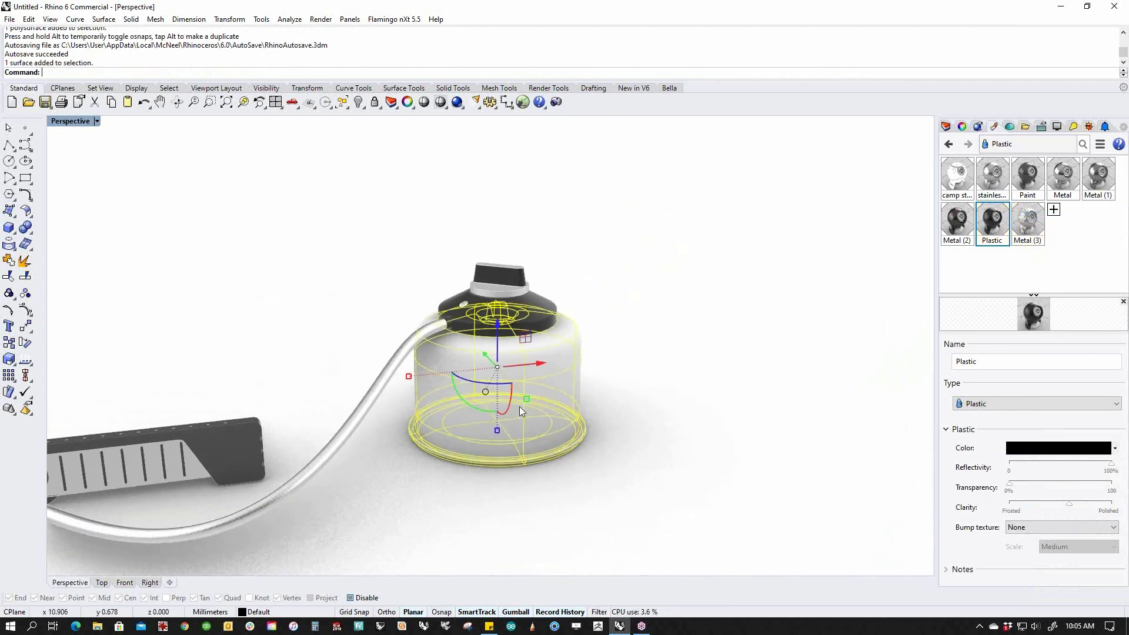
{"action": "left_click", "coordinate": [1054, 210]}
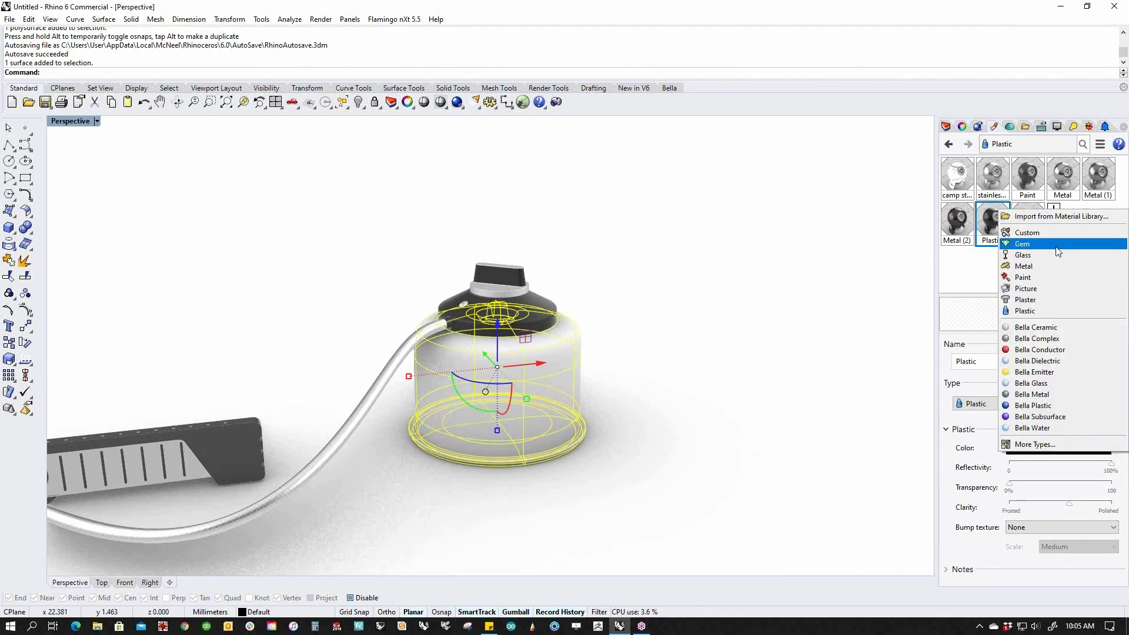
{"action": "left_click", "coordinate": [1039, 277]}
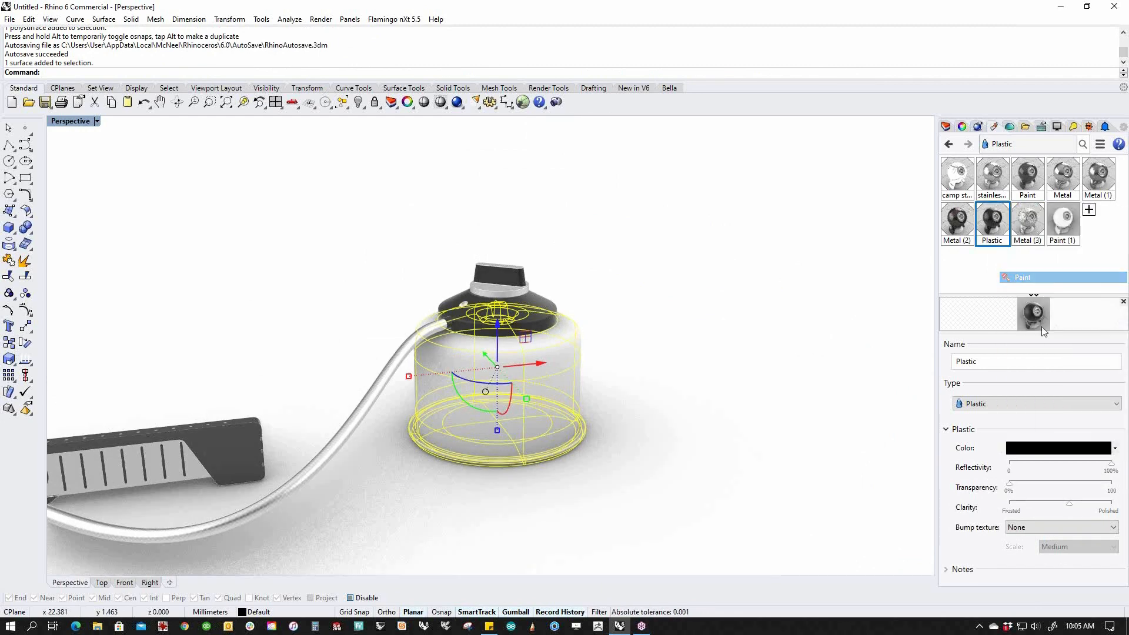
{"action": "left_click", "coordinate": [1042, 451]}
{"action": "mouse_move", "coordinate": [203, 224]}
{"action": "left_mouse_down"}
{"action": "mouse_move", "coordinate": [192, 202]}
{"action": "mouse_move", "coordinate": [161, 190]}
{"action": "left_mouse_up"}
{"action": "left_click", "coordinate": [221, 416]}
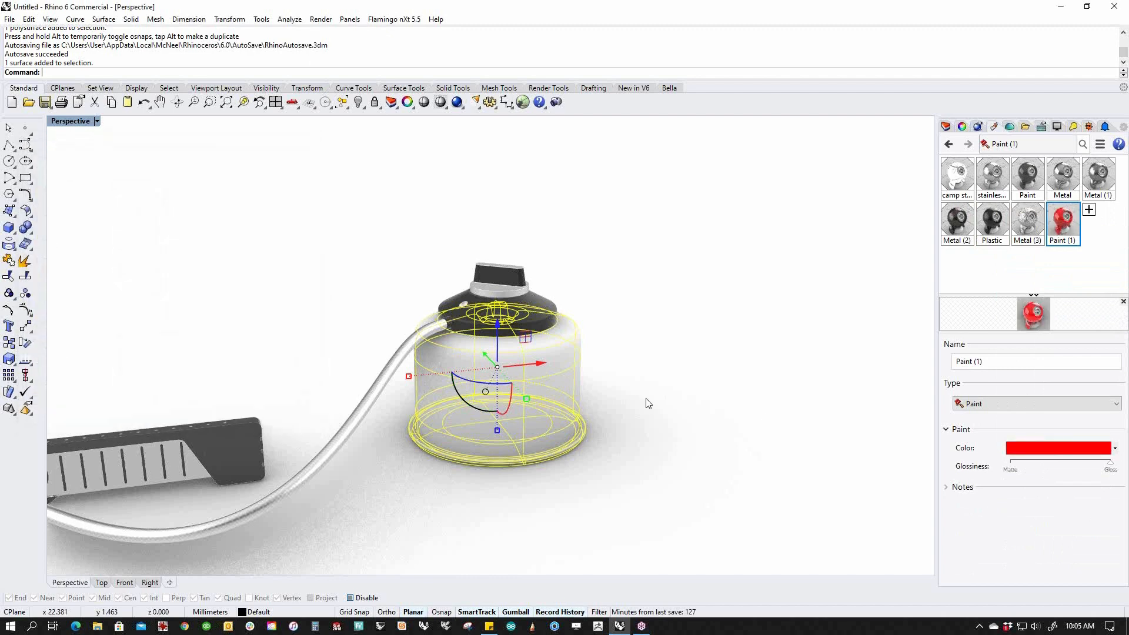
{"action": "right_click", "coordinate": [1054, 231]}
{"action": "left_click", "coordinate": [1052, 233]}
Orbit and zoom around the red canister to inspect the new paint.
{"action": "right_click_drag", "start_coordinate": [584, 424], "coordinate": [680, 400]}
{"action": "scroll", "coordinate": [679, 400], "scroll_direction": "up", "scroll_amount": 3}
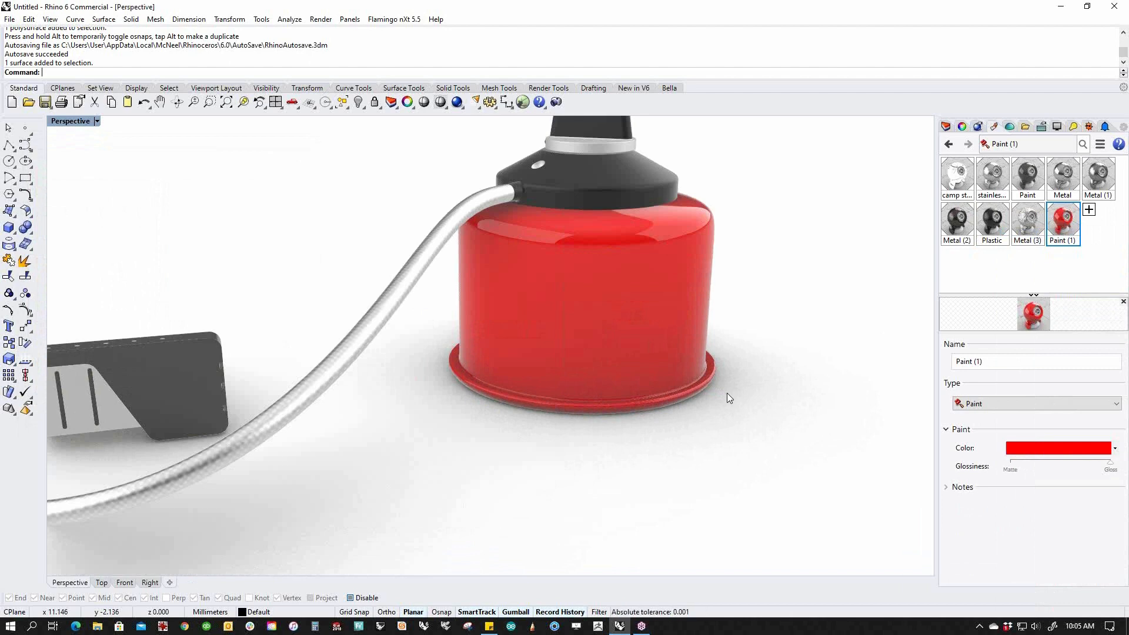
{"action": "scroll", "coordinate": [695, 416], "scroll_direction": "up", "scroll_amount": 3}
{"action": "scroll", "coordinate": [639, 420], "scroll_direction": "up", "scroll_amount": 4}
{"action": "left_click", "coordinate": [627, 421]}
{"action": "left_click", "coordinate": [572, 453]}
{"action": "right_click_drag", "start_coordinate": [471, 415], "coordinate": [514, 412]}
{"action": "left_click", "coordinate": [518, 415]}
{"action": "left_click", "coordinate": [521, 447]}
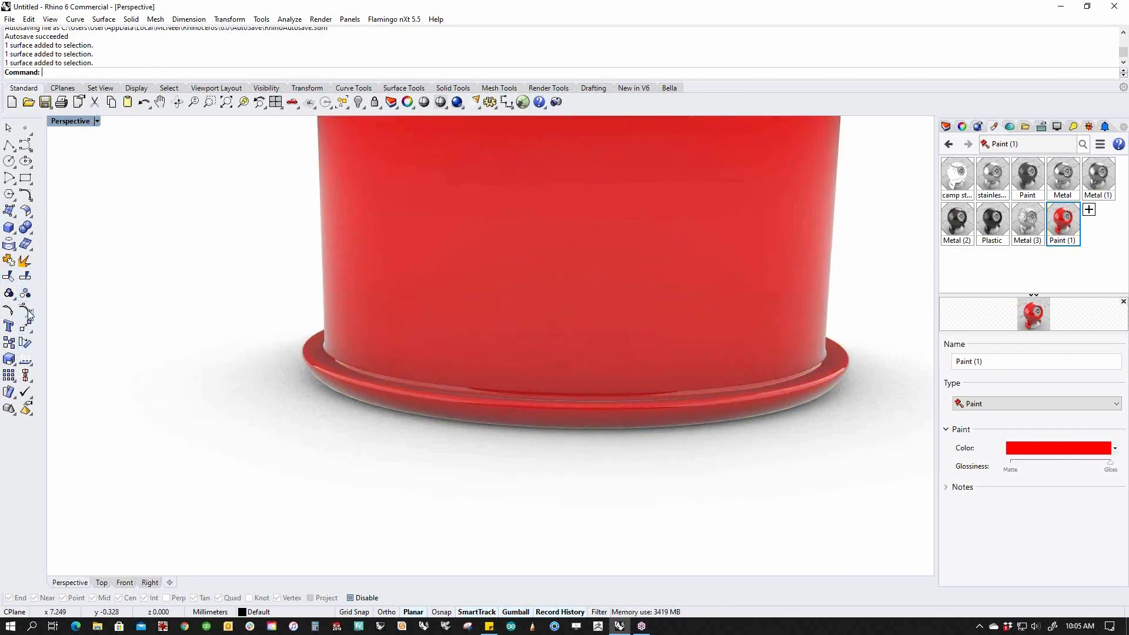
Split the canister surface along an isocurve just above its bottom rim.
{"action": "right_click", "coordinate": [27, 283]}
{"action": "left_click", "coordinate": [388, 300]}
{"action": "key", "text": "Return"}
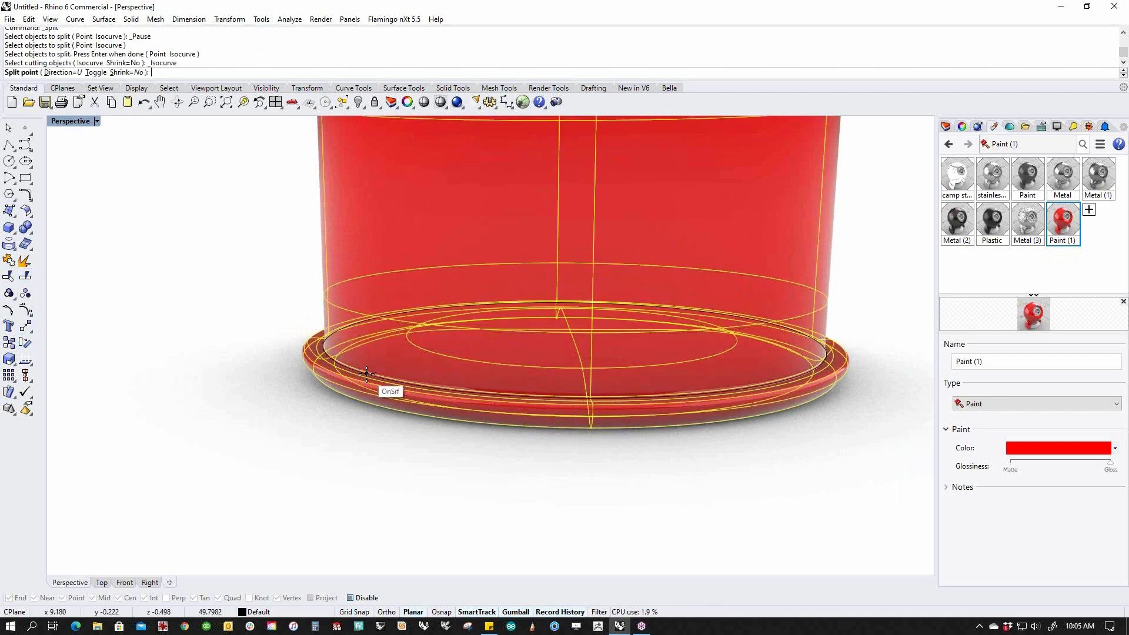
{"action": "left_click", "coordinate": [366, 373]}
{"action": "key", "text": "Return"}
Assign Metal (3) to the bottom rim piece, then view the whole stove.
{"action": "left_click", "coordinate": [561, 385]}
{"action": "left_click", "coordinate": [1027, 222]}
{"action": "right_click", "coordinate": [1028, 223]}
{"action": "left_click", "coordinate": [1041, 231]}
{"action": "key", "text": "Escape"}
{"action": "scroll", "coordinate": [626, 403], "scroll_direction": "down", "scroll_amount": 10}
{"action": "right_click_drag", "start_coordinate": [589, 411], "coordinate": [721, 428]}
{"action": "scroll", "coordinate": [627, 399], "scroll_direction": "down", "scroll_amount": 2}
{"action": "scroll", "coordinate": [703, 412], "scroll_direction": "up", "scroll_amount": 2}
{"action": "right_click_drag", "start_coordinate": [721, 427], "coordinate": [728, 423]}
{"action": "scroll", "coordinate": [727, 416], "scroll_direction": "up", "scroll_amount": 2}
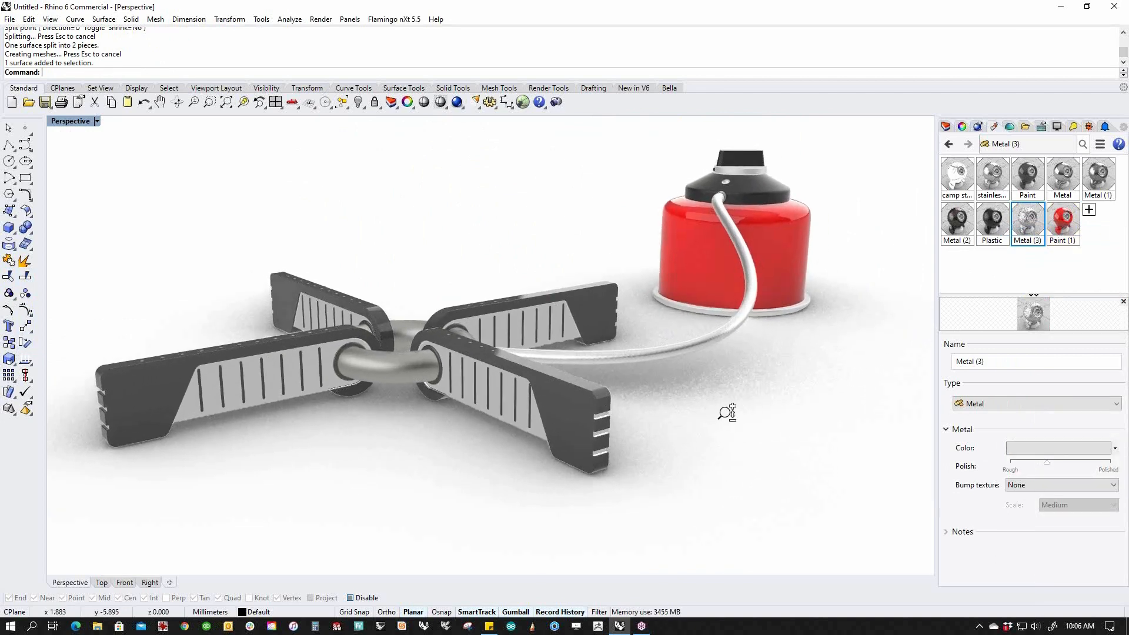
{"action": "scroll", "coordinate": [736, 419], "scroll_direction": "up", "scroll_amount": 2}
Set the Perspective view to Raytraced display and open View Capture to Clipboard settings (1508 x 782, 500 passes).
{"action": "right_click", "coordinate": [746, 426]}
{"action": "left_click", "coordinate": [1010, 127]}
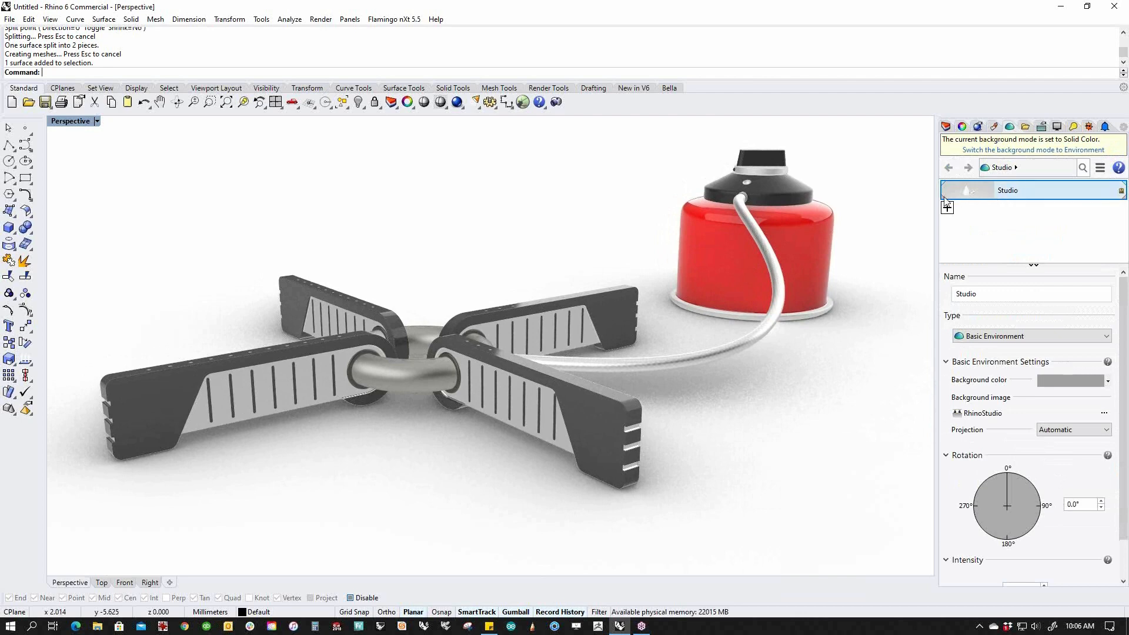
{"action": "right_click_drag", "start_coordinate": [588, 442], "coordinate": [588, 448]}
{"action": "left_click", "coordinate": [73, 122]}
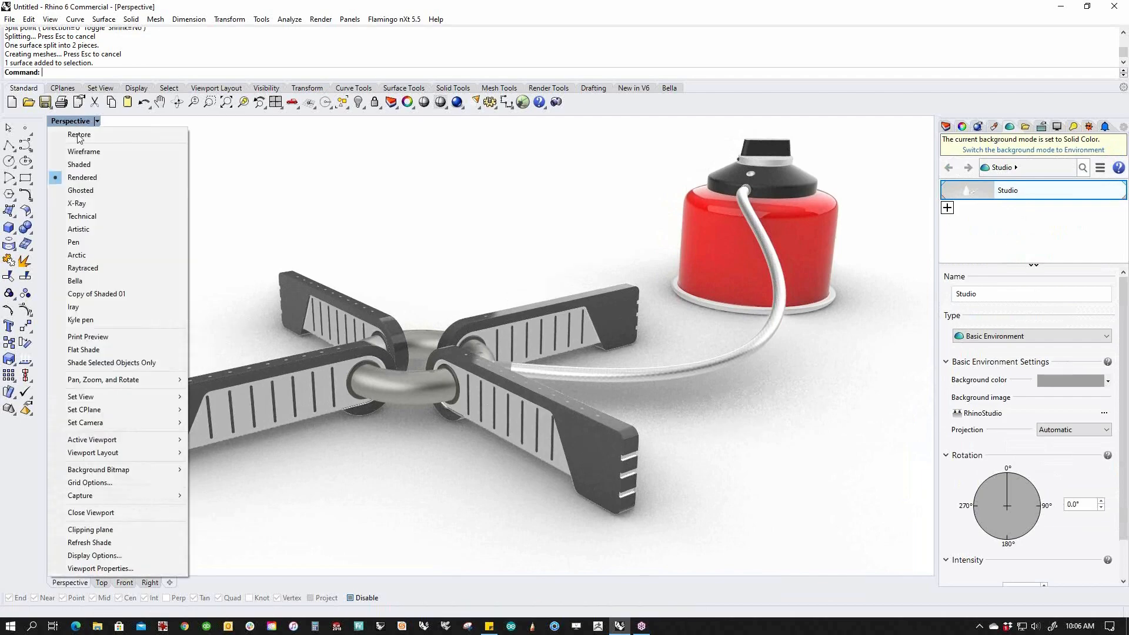
{"action": "left_click", "coordinate": [93, 269]}
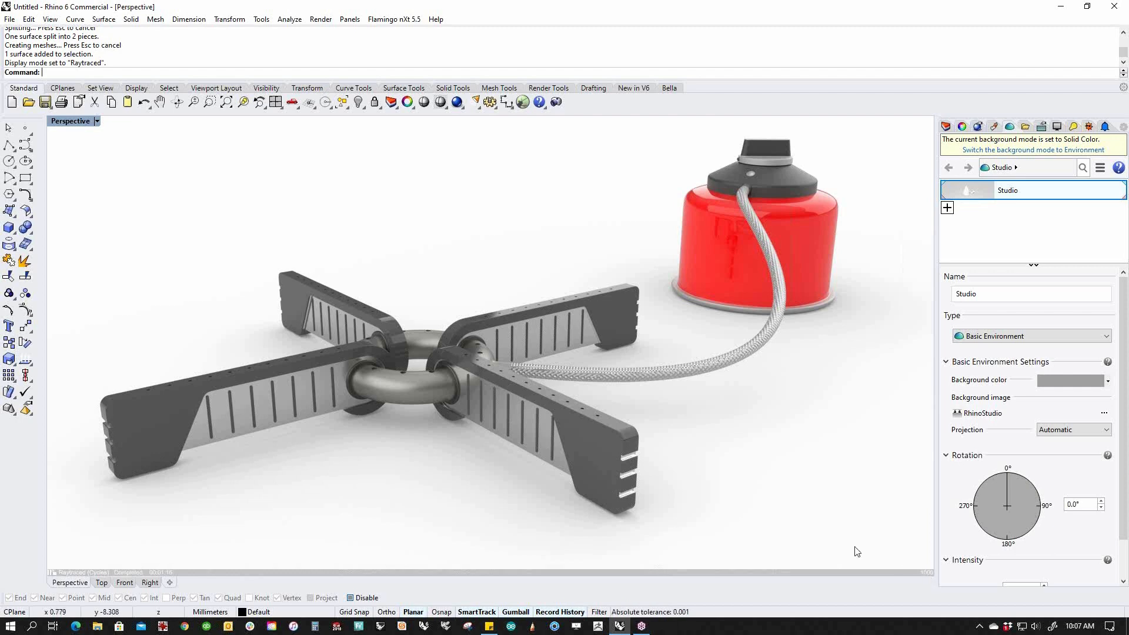
{"action": "left_click", "coordinate": [462, 108]}
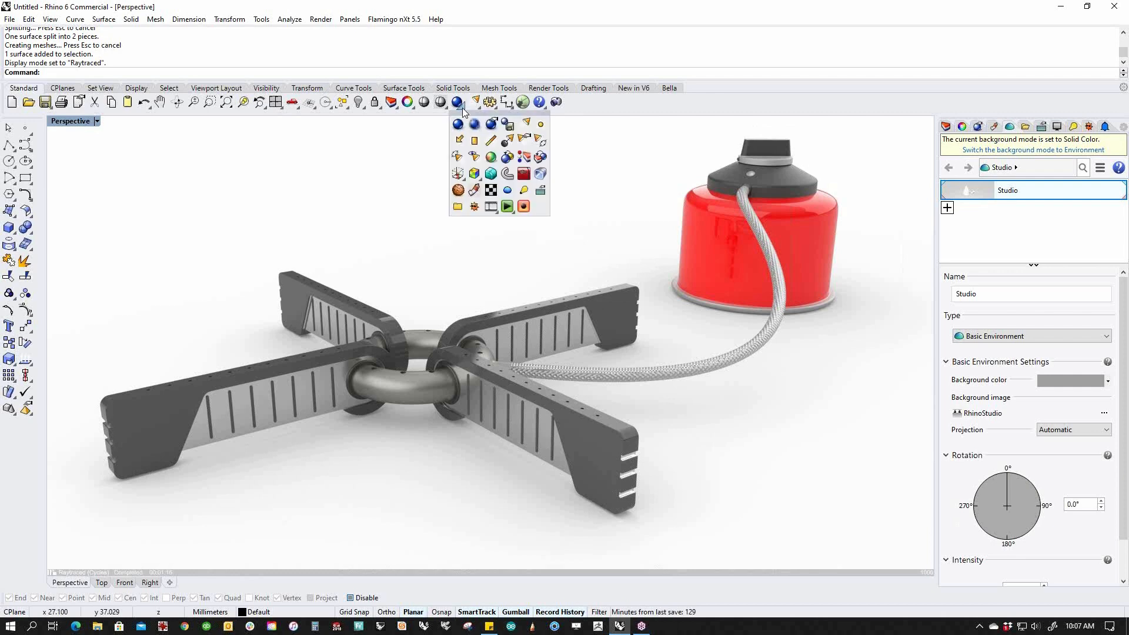
{"action": "left_click", "coordinate": [558, 104]}
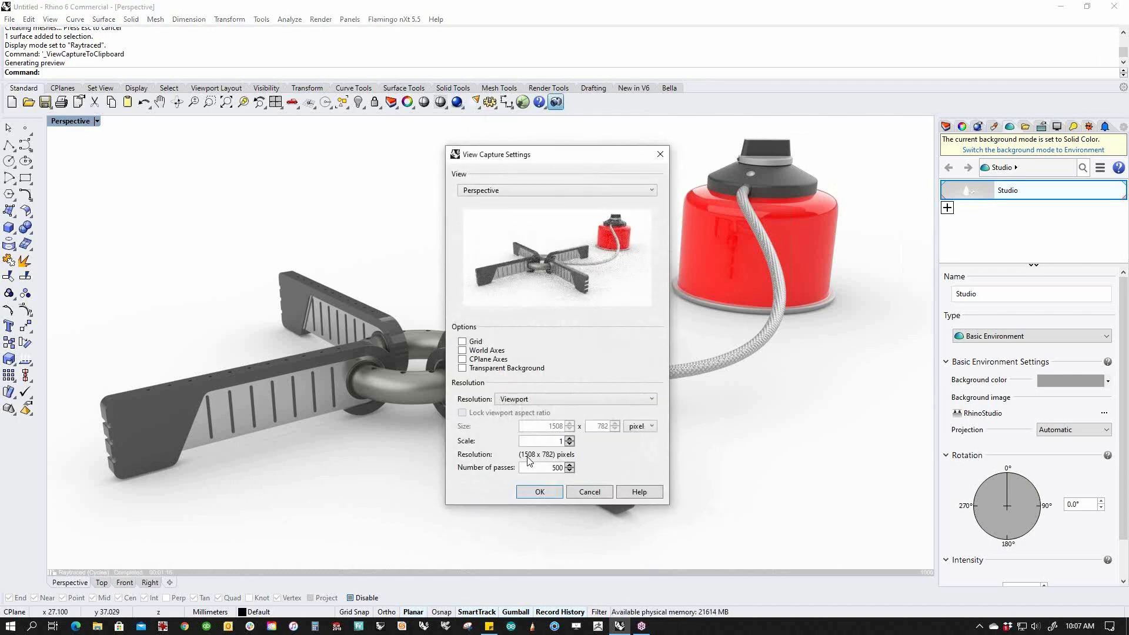
Confirm the clipboard capture and start a view capture to file with the same settings.
{"action": "left_click", "coordinate": [540, 493]}
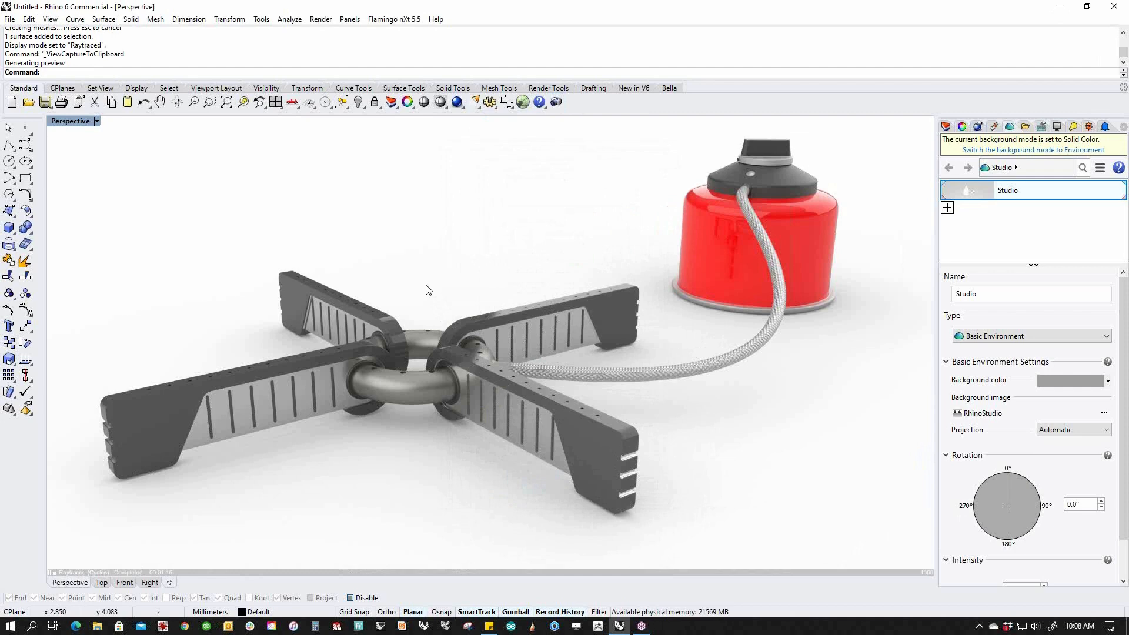
{"action": "left_click", "coordinate": [556, 103]}
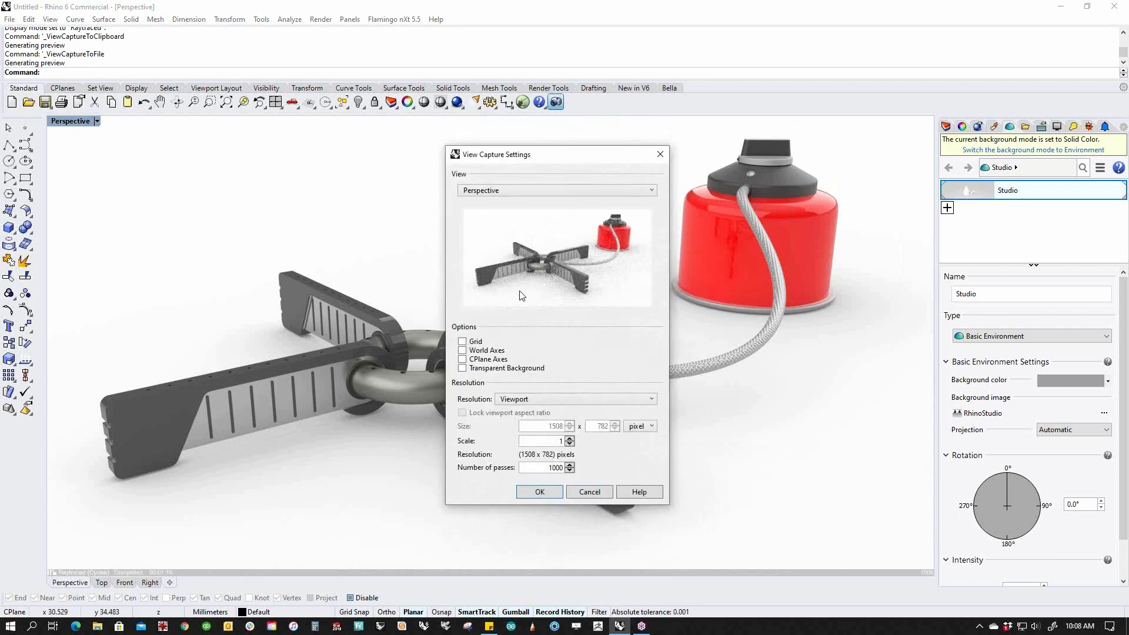
{"action": "left_click", "coordinate": [541, 487]}
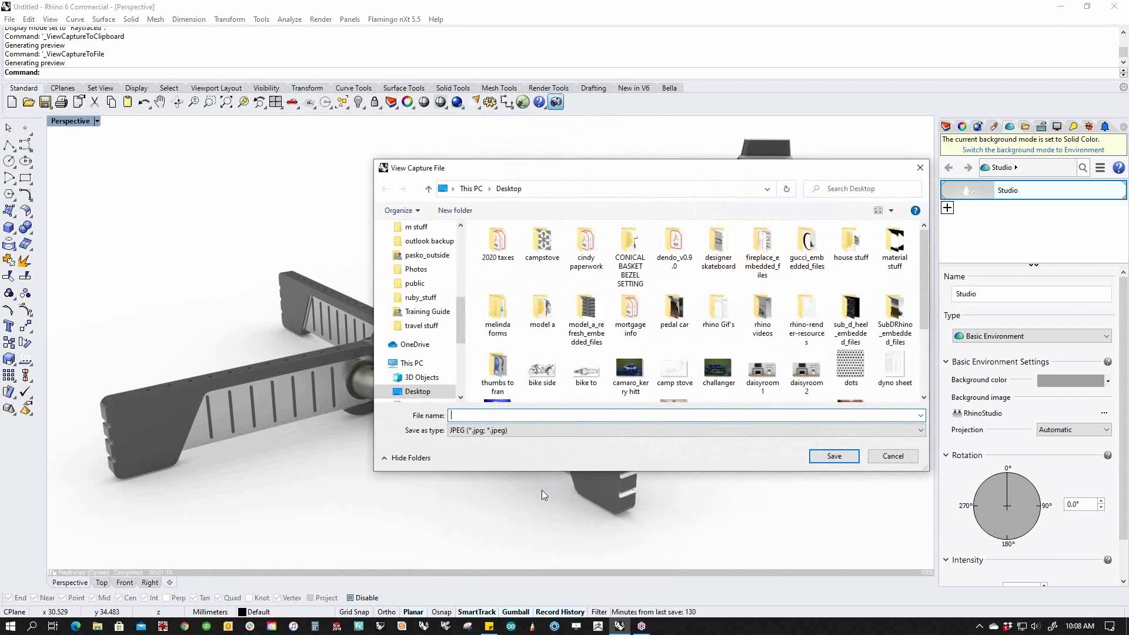
Save the capture as camp stove.jpg on the Desktop, replacing the existing file.
{"action": "type", "text": "CAMP STOVE"}
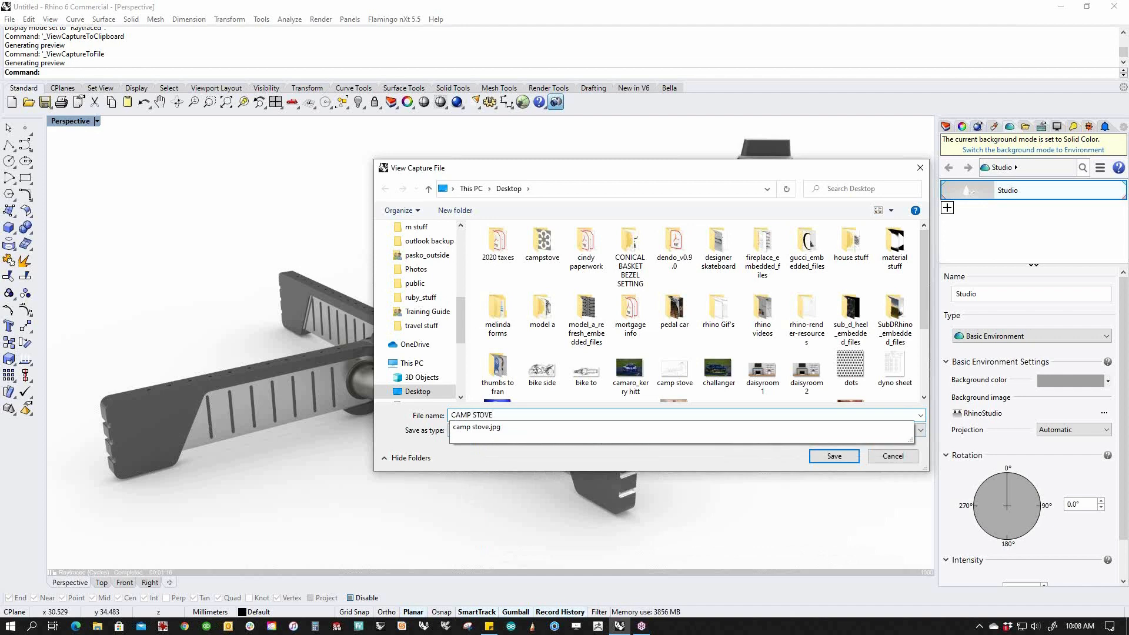
{"action": "key", "text": "BackSpace"}
{"action": "key", "text": "BackSpace"}
{"action": "key", "text": "BackSpace"}
{"action": "key", "text": "BackSpace"}
{"action": "key", "text": "BackSpace"}
{"action": "key", "text": "BackSpace"}
{"action": "key", "text": "BackSpace"}
{"action": "key", "text": "BackSpace"}
{"action": "key", "text": "BackSpace"}
{"action": "key", "text": "BackSpace"}
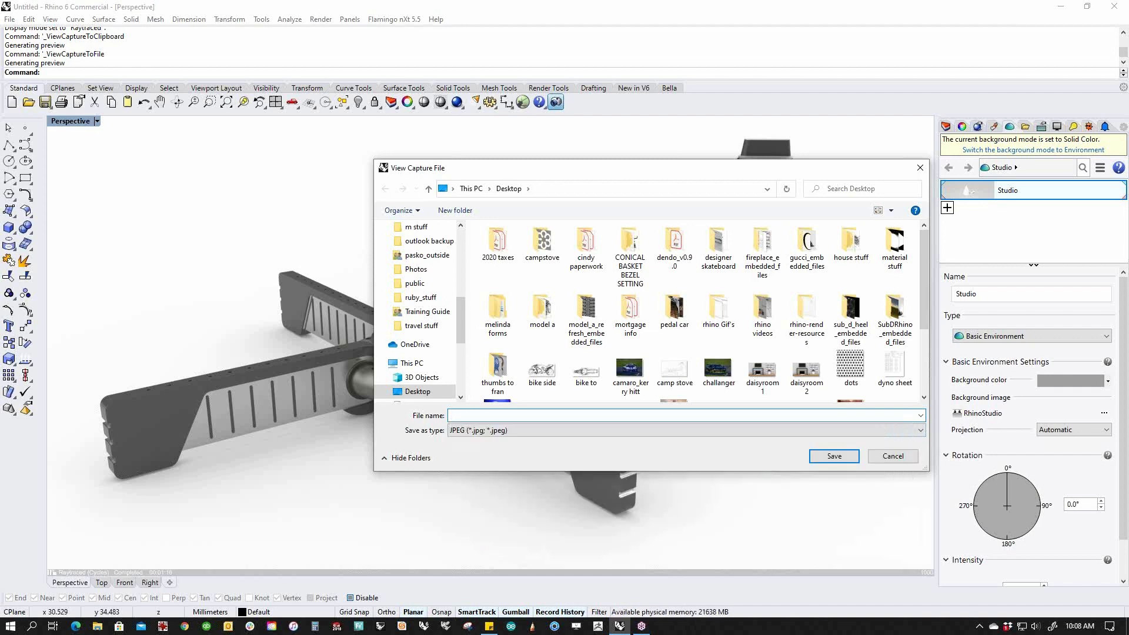
{"action": "type", "text": "camp "}
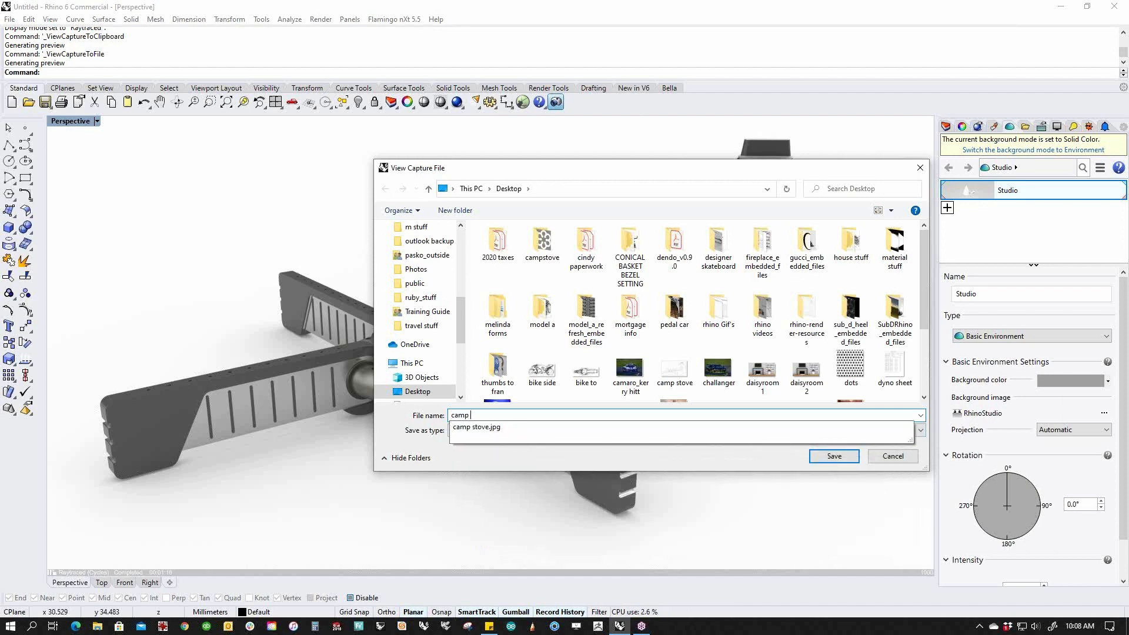
{"action": "type", "text": "stove"}
{"action": "left_click", "coordinate": [522, 466]}
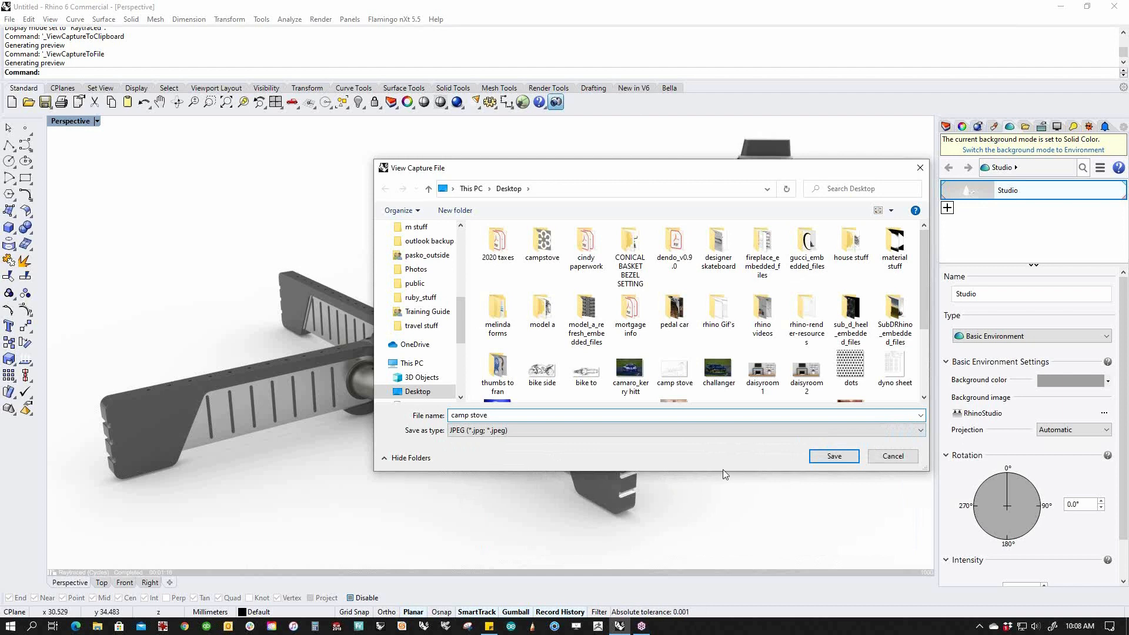
{"action": "left_click", "coordinate": [828, 461]}
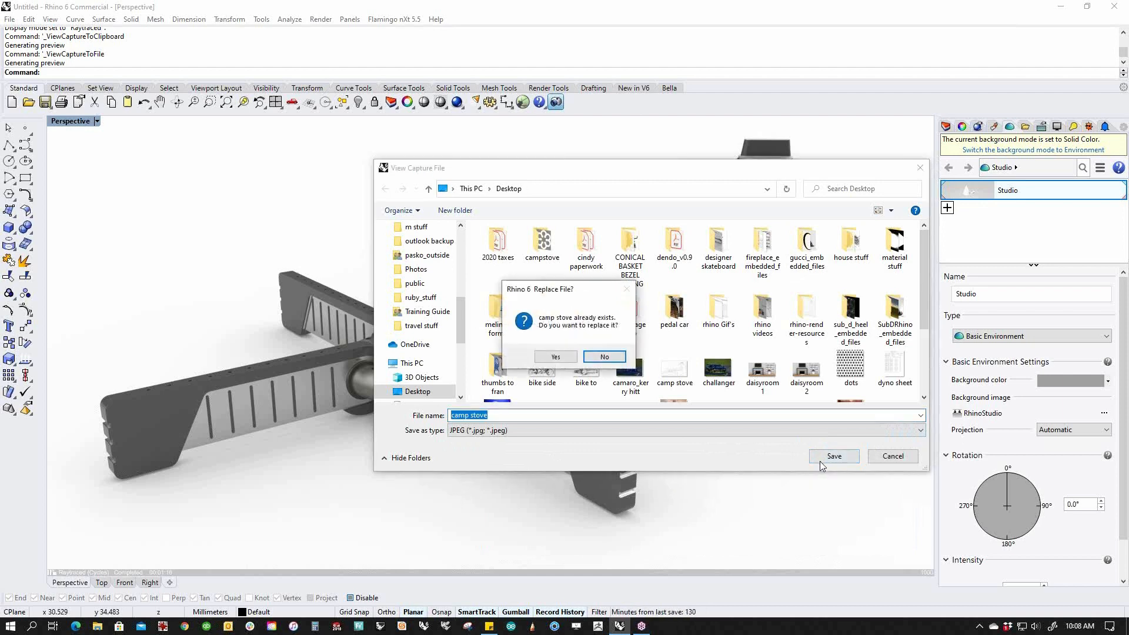
{"action": "left_click", "coordinate": [557, 356]}
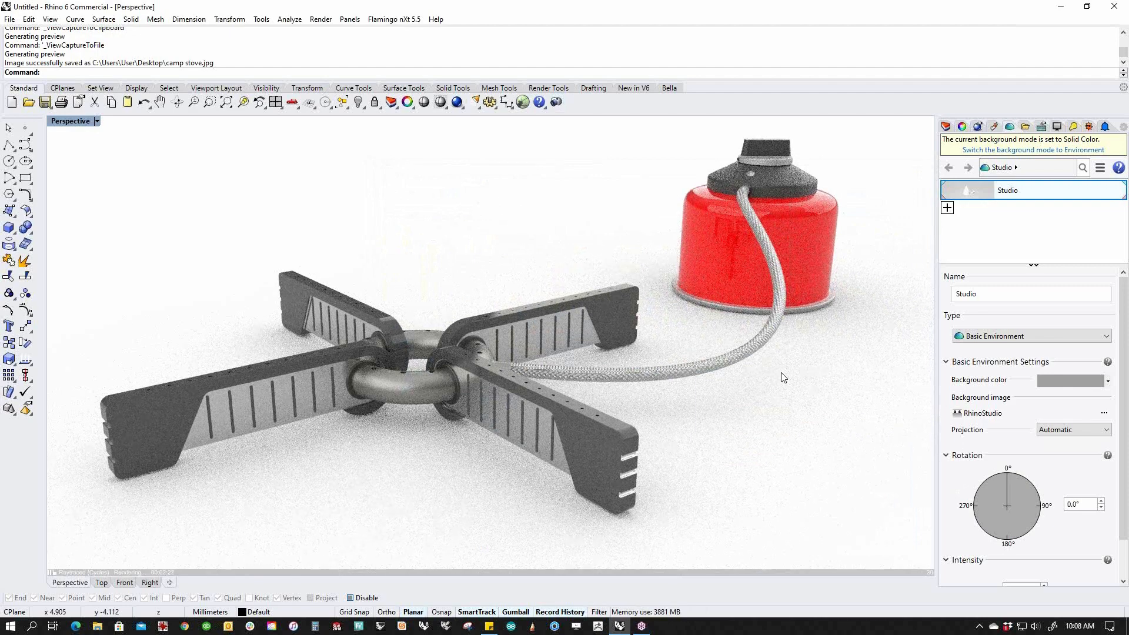
Switch the viewport to Rendered display.
{"action": "left_click", "coordinate": [97, 120]}
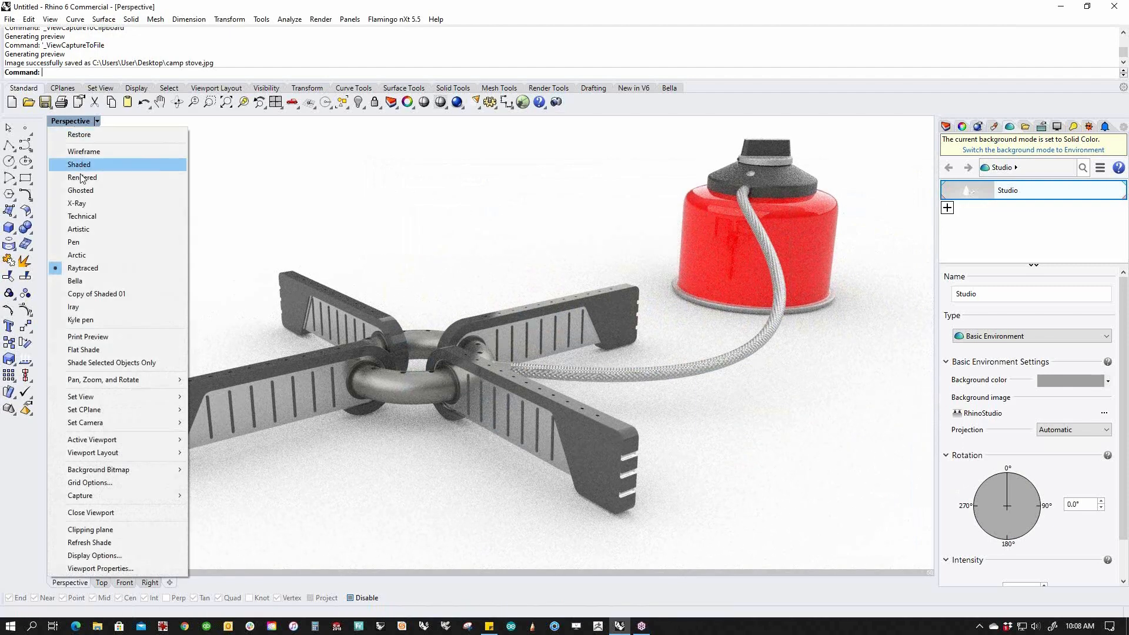
{"action": "left_click", "coordinate": [81, 177]}
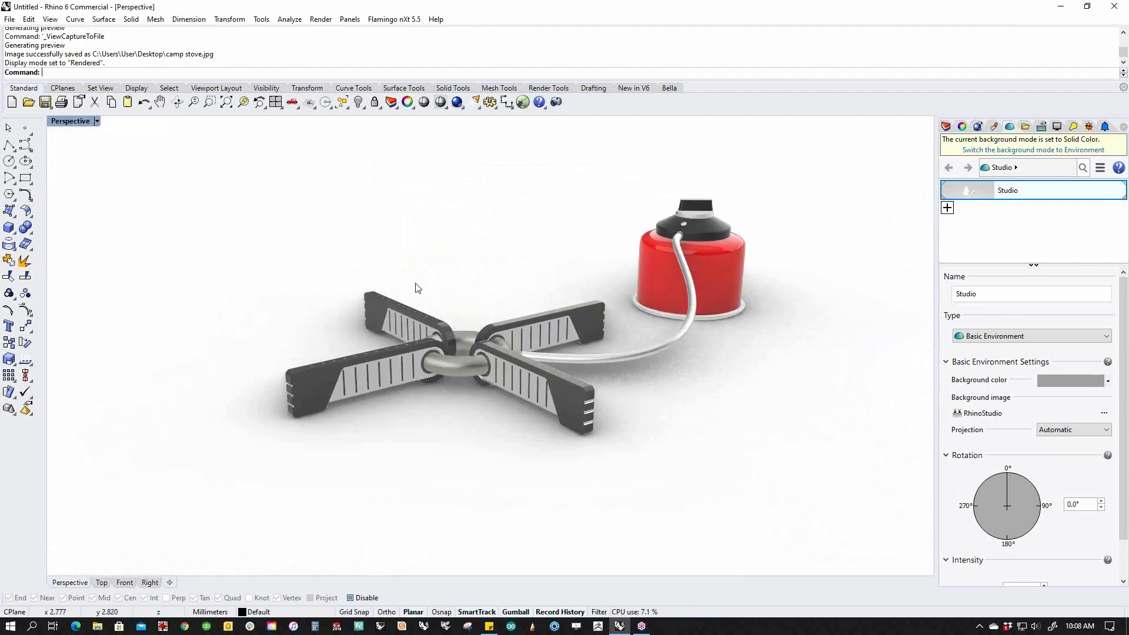
{"action": "left_click_drag", "start_coordinate": [228, 160], "coordinate": [814, 526]}
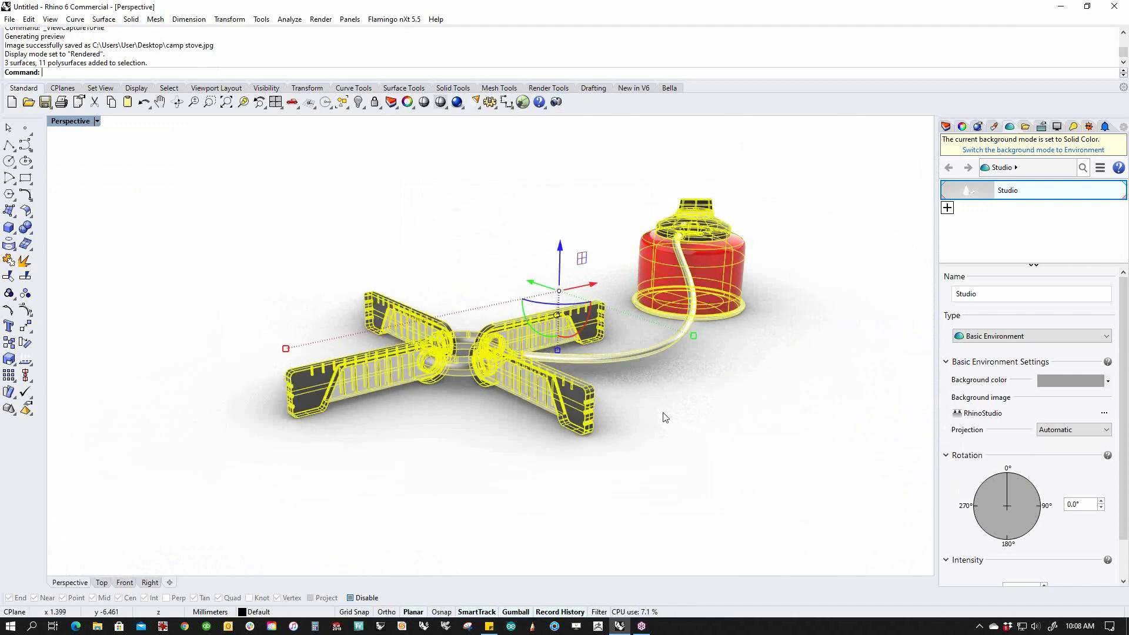
{"action": "middle_click", "coordinate": [658, 432]}
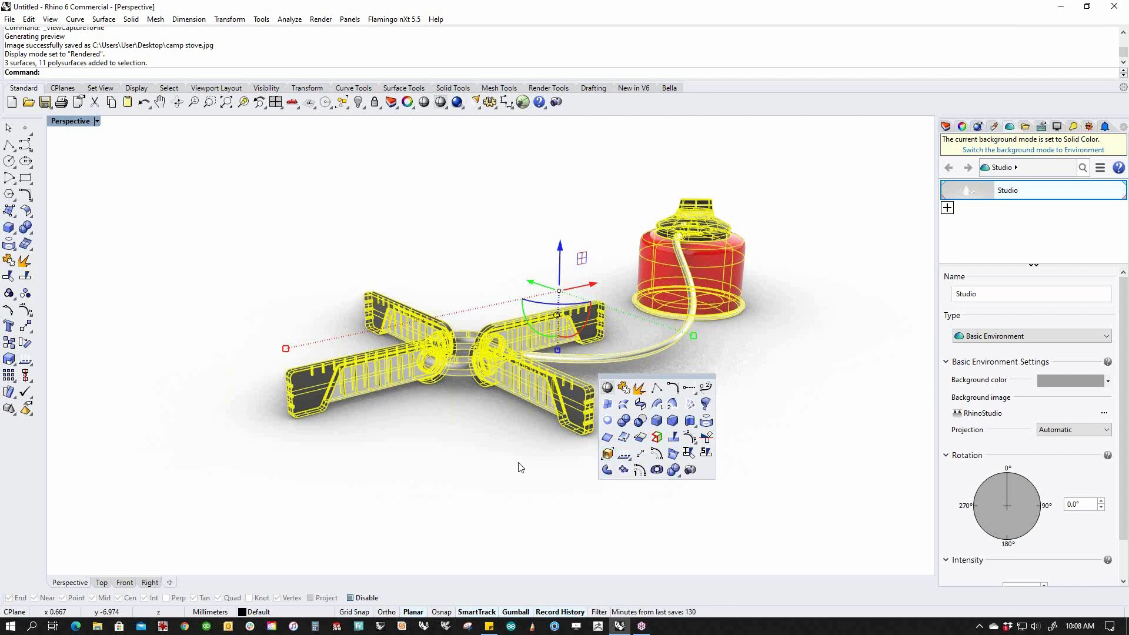
{"action": "key", "text": "Escape"}
{"action": "key", "text": "Escape"}
Try selecting the open polysurfaces through the select-by-object-type commands.
{"action": "left_click", "coordinate": [28, 372]}
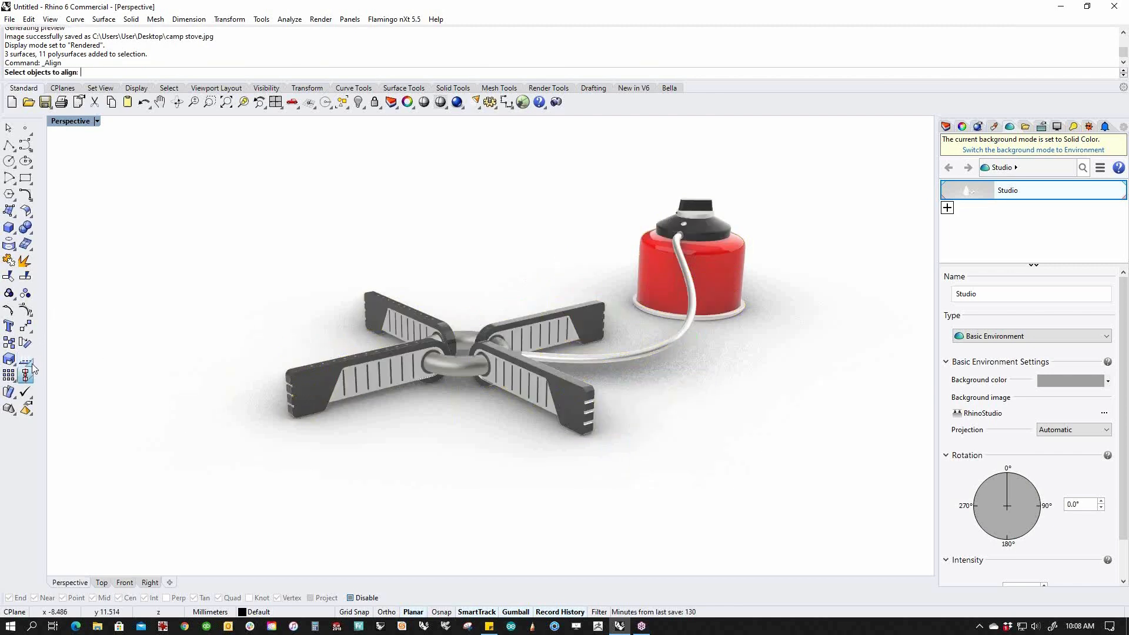
{"action": "left_click", "coordinate": [32, 365]}
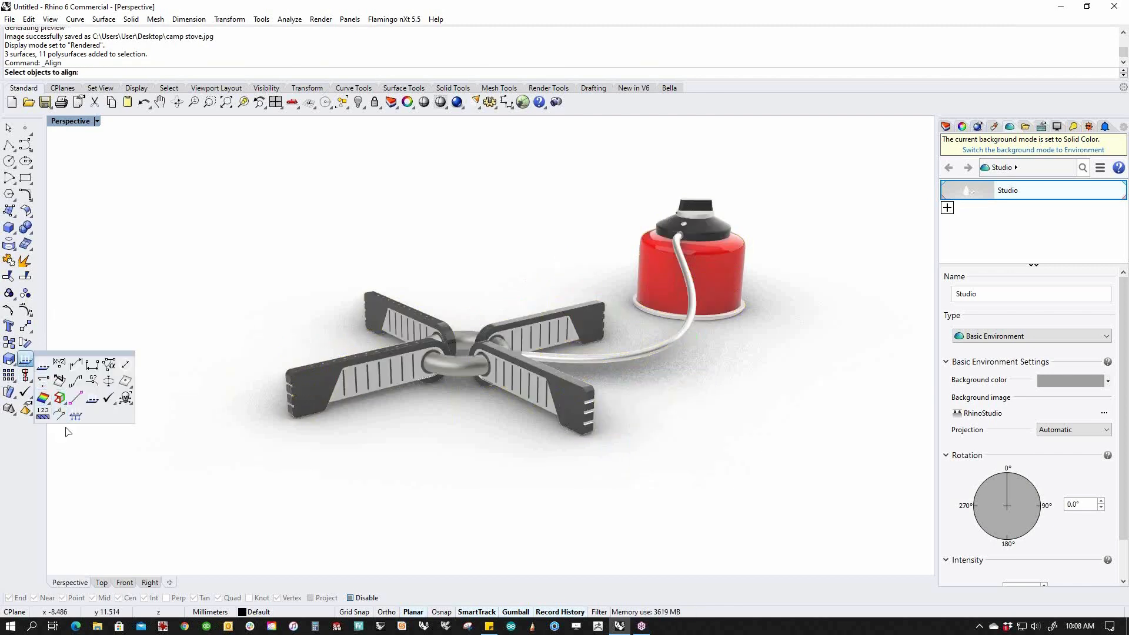
{"action": "left_click", "coordinate": [60, 398]}
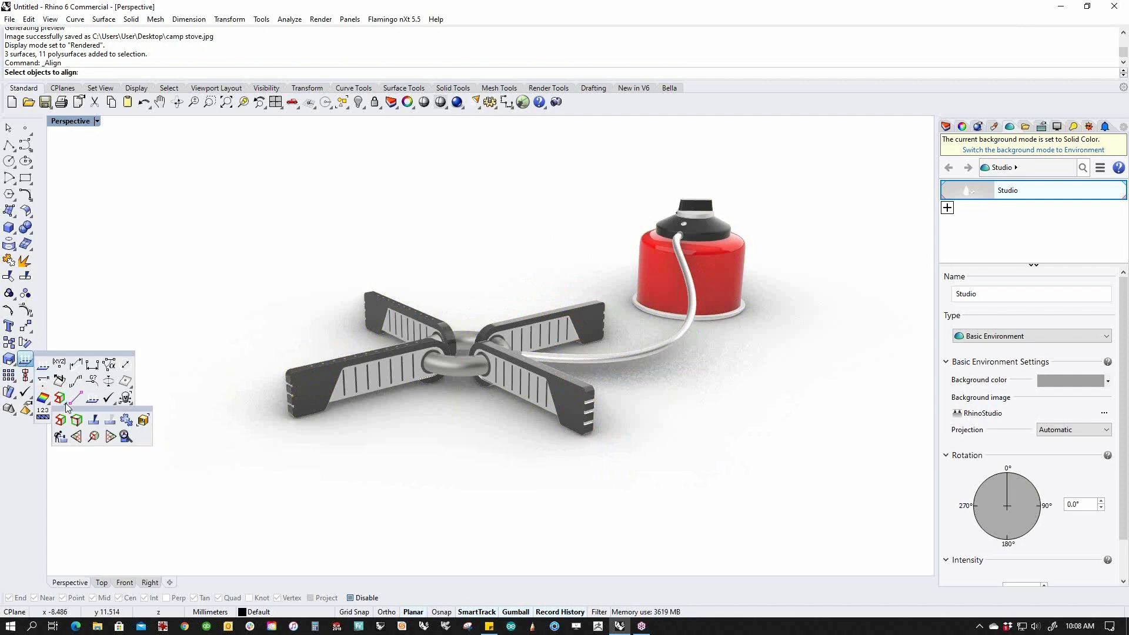
{"action": "left_click", "coordinate": [144, 421]}
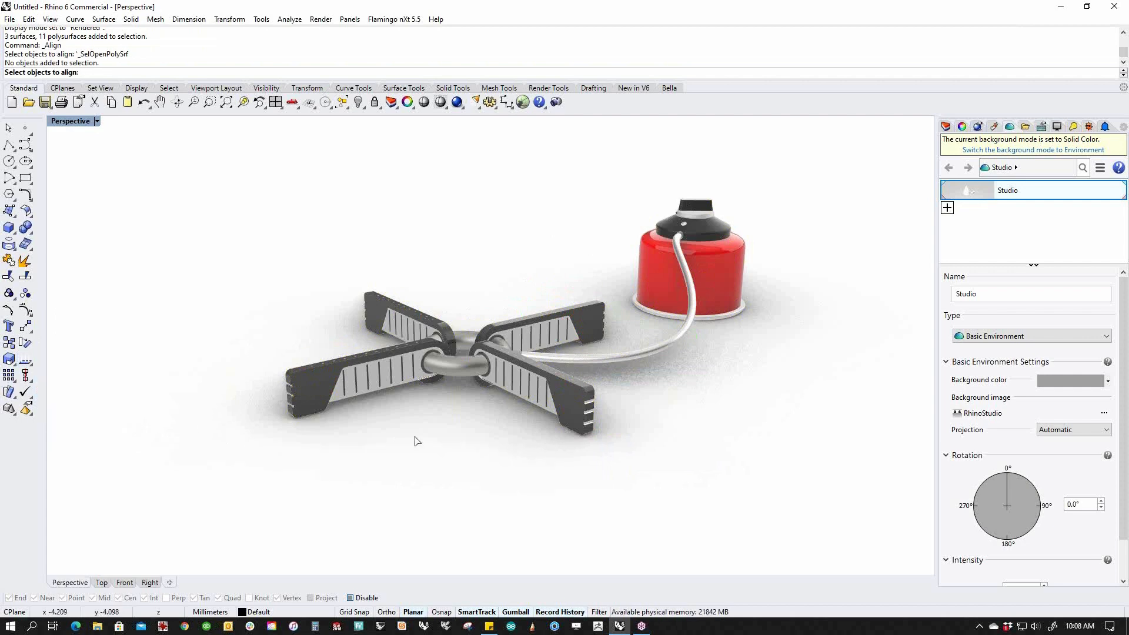
{"action": "key", "text": "Escape"}
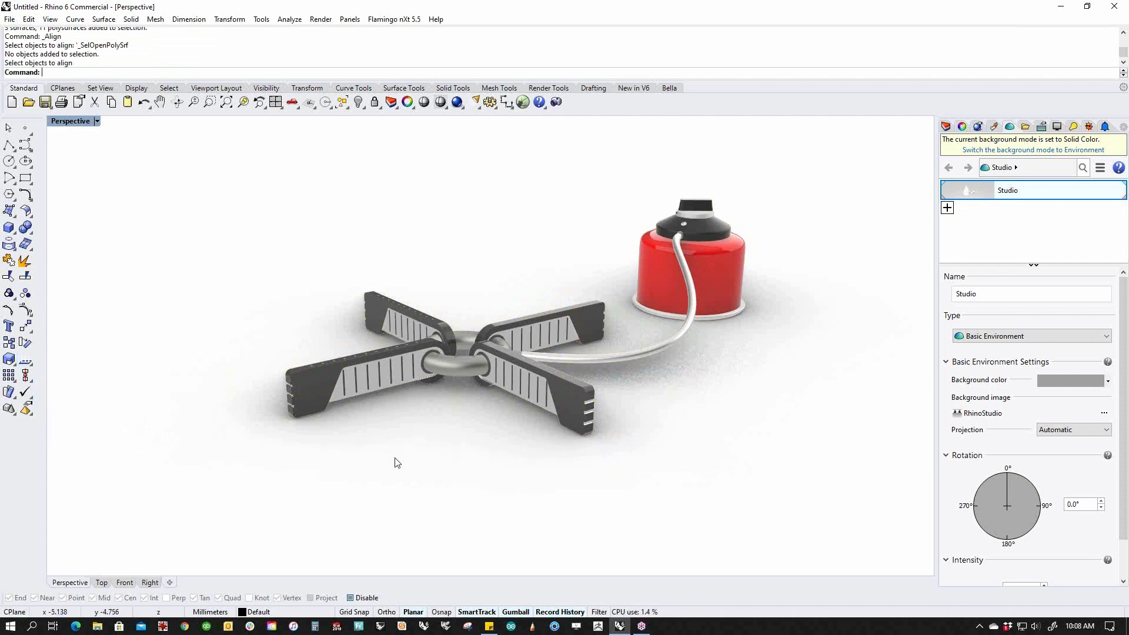
{"action": "middle_click", "coordinate": [397, 462]}
{"action": "left_click", "coordinate": [397, 457]}
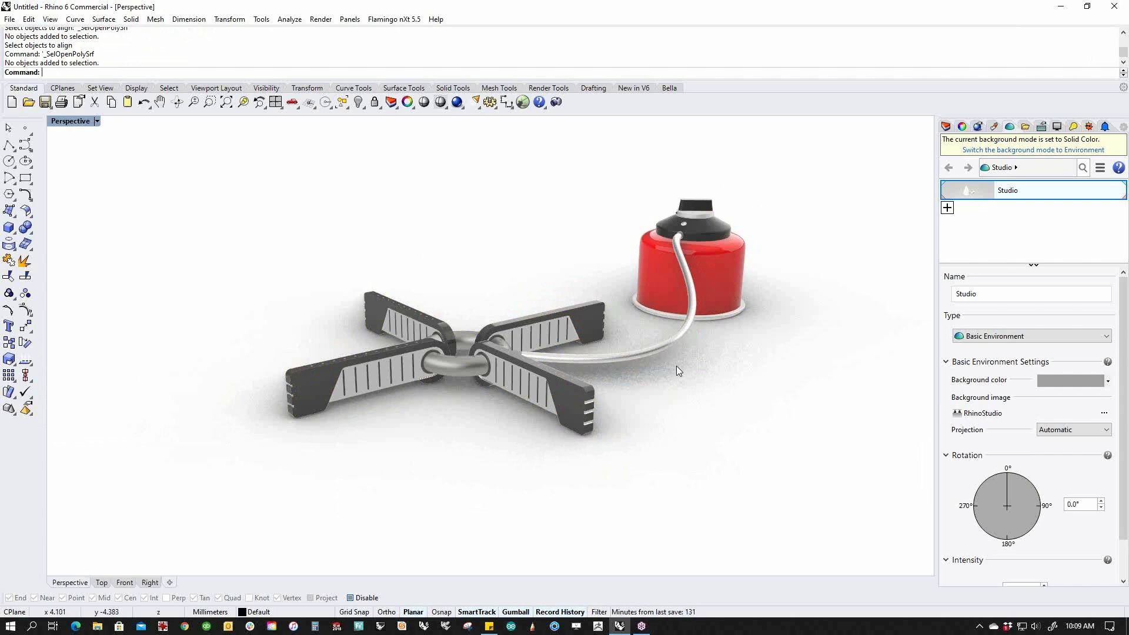
Select all loose single surfaces with SelSrf and isolate them with ii.
{"action": "type", "text": "SelSrf"}
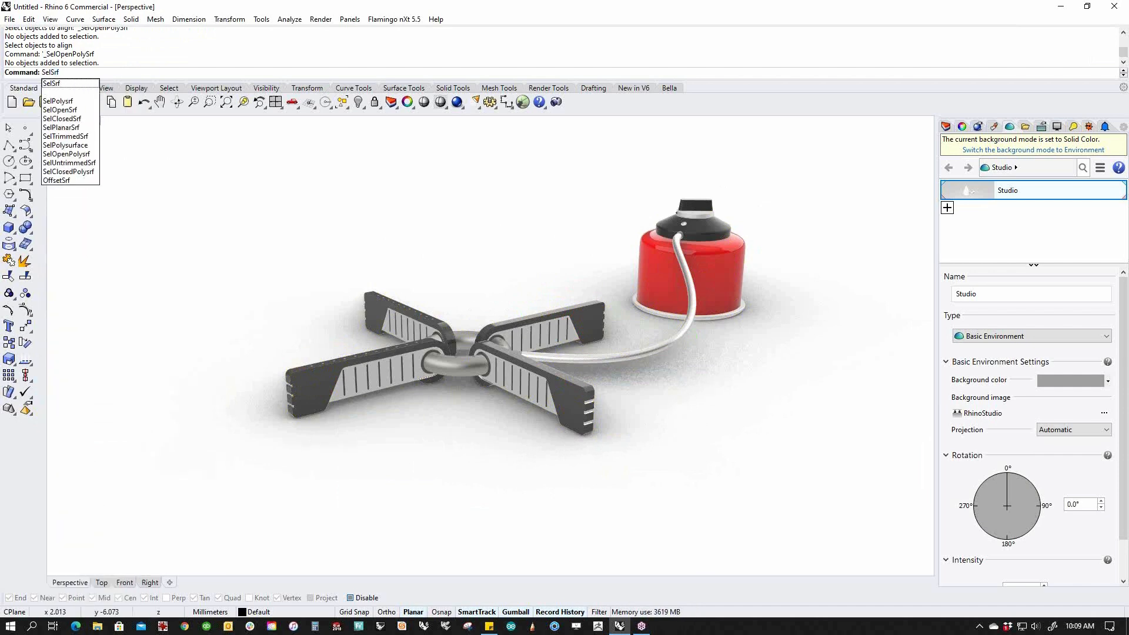
{"action": "key", "text": "Return"}
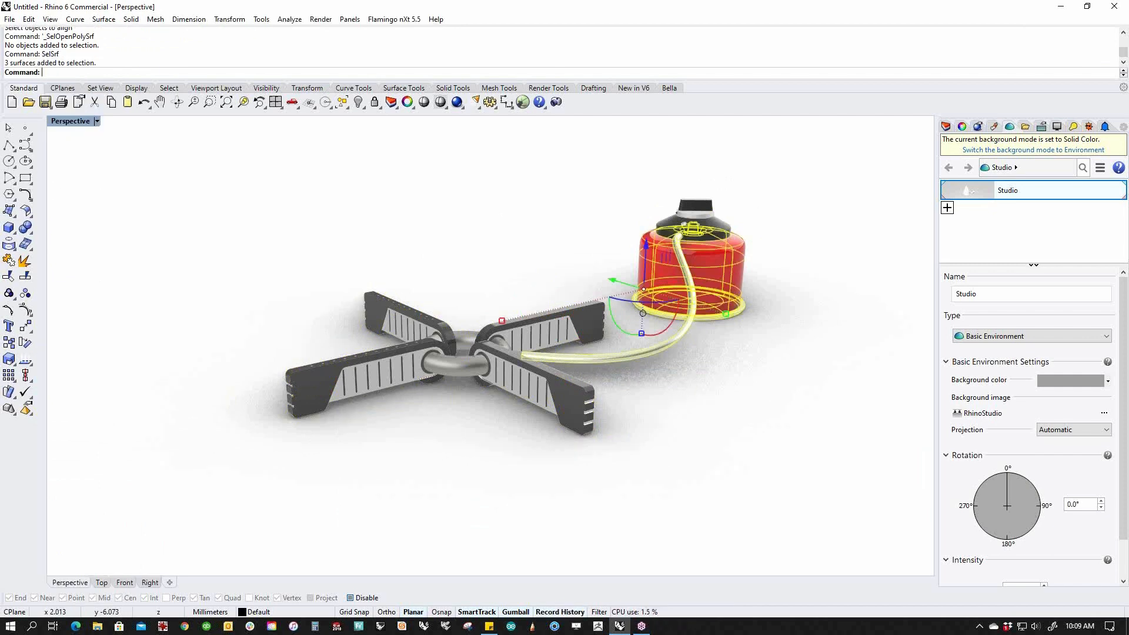
{"action": "type", "text": "ii"}
{"action": "key", "text": "Return"}
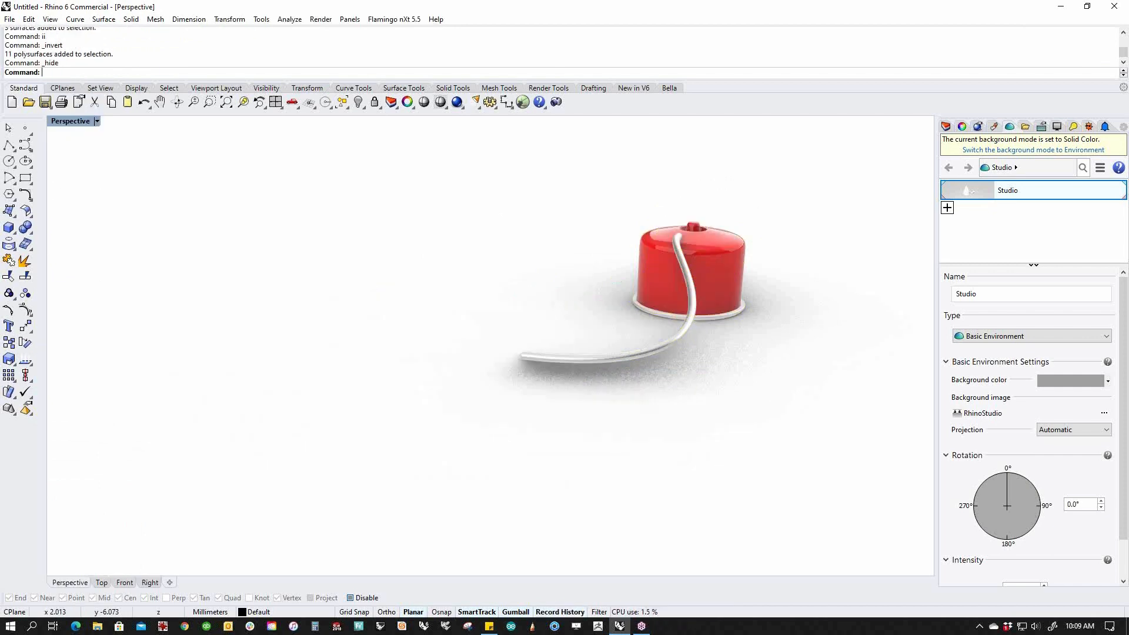
{"action": "right_click_drag", "start_coordinate": [582, 382], "coordinate": [441, 413]}
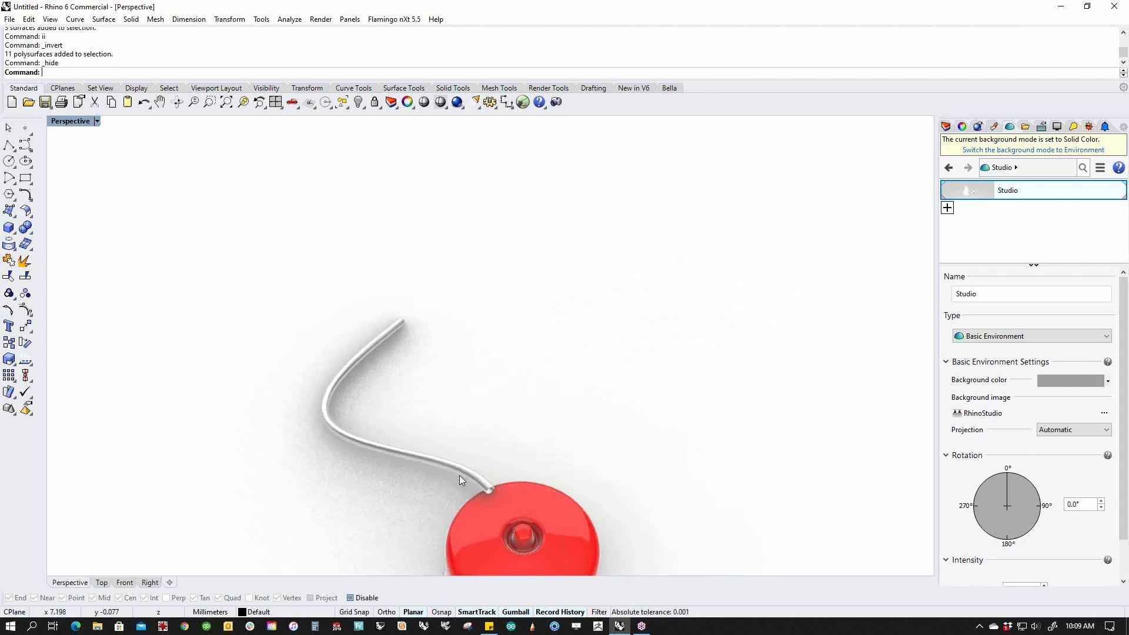
{"action": "scroll", "coordinate": [552, 531], "scroll_direction": "up", "scroll_amount": 5}
{"action": "left_click", "coordinate": [538, 446]}
{"action": "key", "text": "Escape"}
{"action": "scroll", "coordinate": [582, 465], "scroll_direction": "down", "scroll_amount": 10}
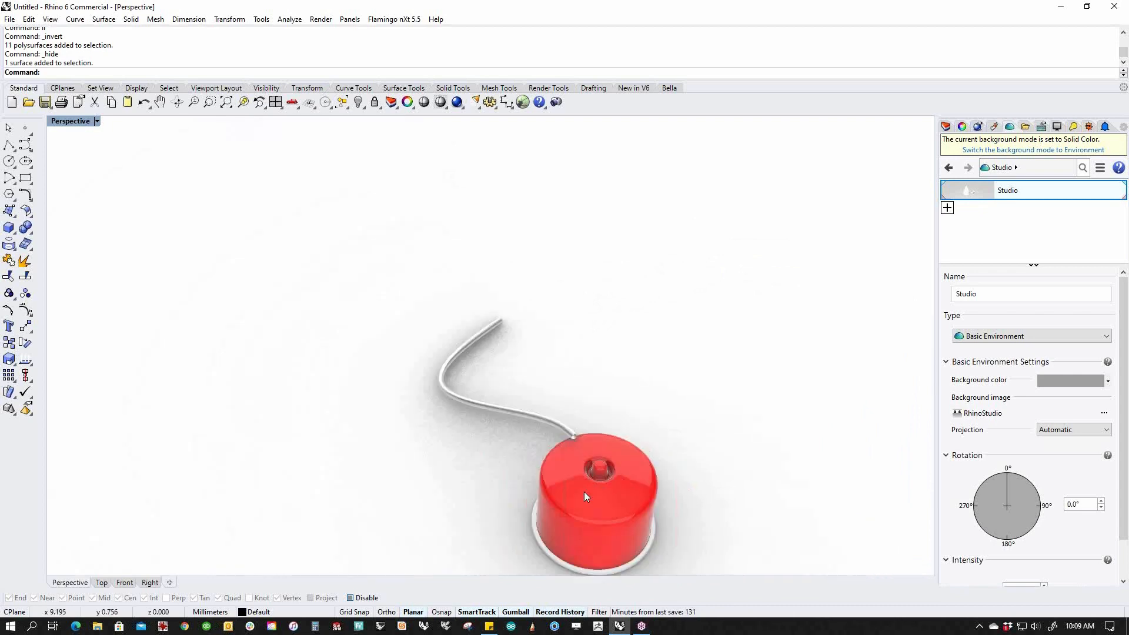
Join the red canister and its white base rim into one solid.
{"action": "right_click_drag", "start_coordinate": [584, 491], "coordinate": [742, 375]}
{"action": "scroll", "coordinate": [742, 376], "scroll_direction": "up", "scroll_amount": 6}
{"action": "left_click", "coordinate": [735, 416]}
{"action": "left_click", "coordinate": [727, 553]}
{"action": "left_click", "coordinate": [810, 421]}
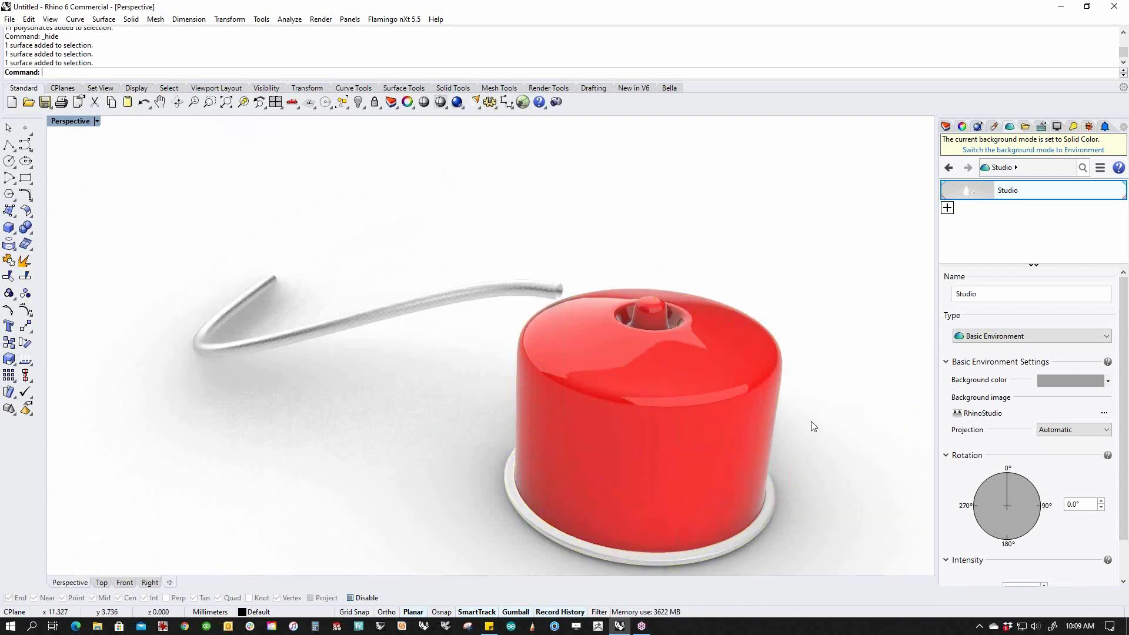
{"action": "left_click_drag", "start_coordinate": [838, 455], "coordinate": [725, 535]}
{"action": "type", "text": "j"}
{"action": "key", "text": "Return"}
Assign the red Paint (1) material to the joined canister.
{"action": "left_click", "coordinate": [856, 390]}
{"action": "left_click", "coordinate": [994, 126]}
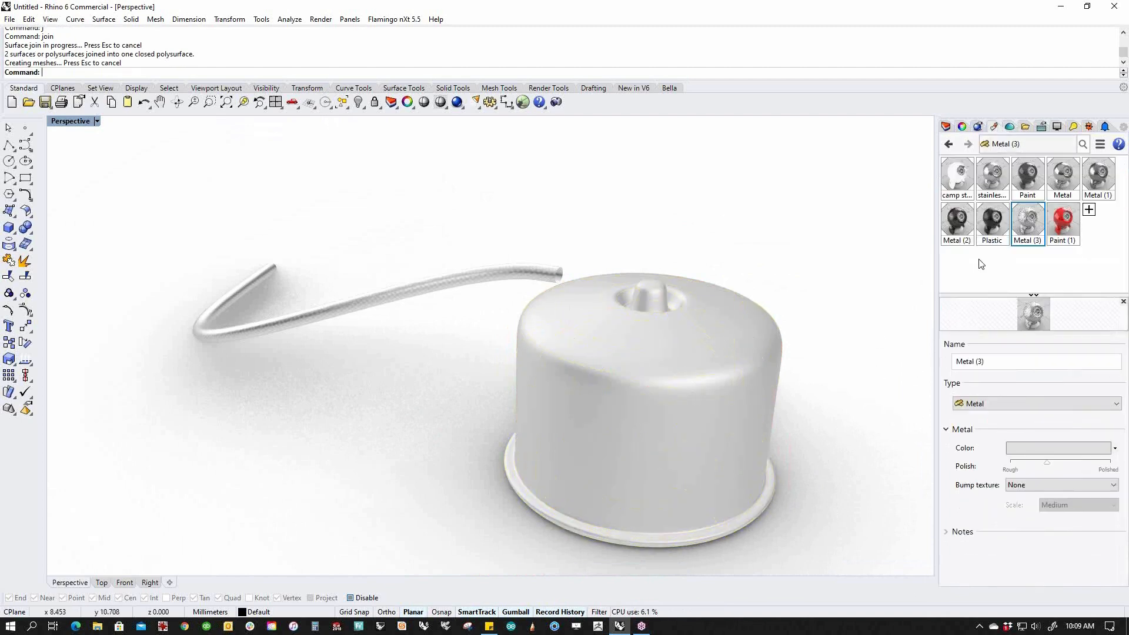
{"action": "left_click", "coordinate": [732, 365]}
{"action": "right_click", "coordinate": [1065, 223]}
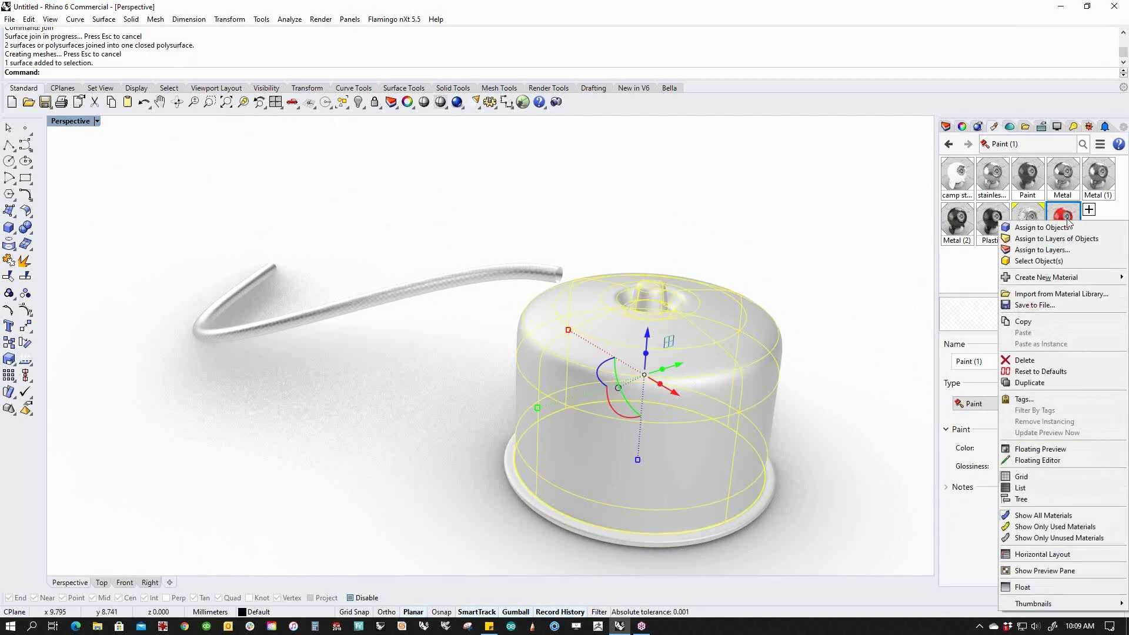
{"action": "left_click", "coordinate": [1046, 224]}
Cap the open ends of the hose tube.
{"action": "scroll", "coordinate": [505, 323], "scroll_direction": "down", "scroll_amount": 5}
{"action": "scroll", "coordinate": [481, 326], "scroll_direction": "up", "scroll_amount": 8}
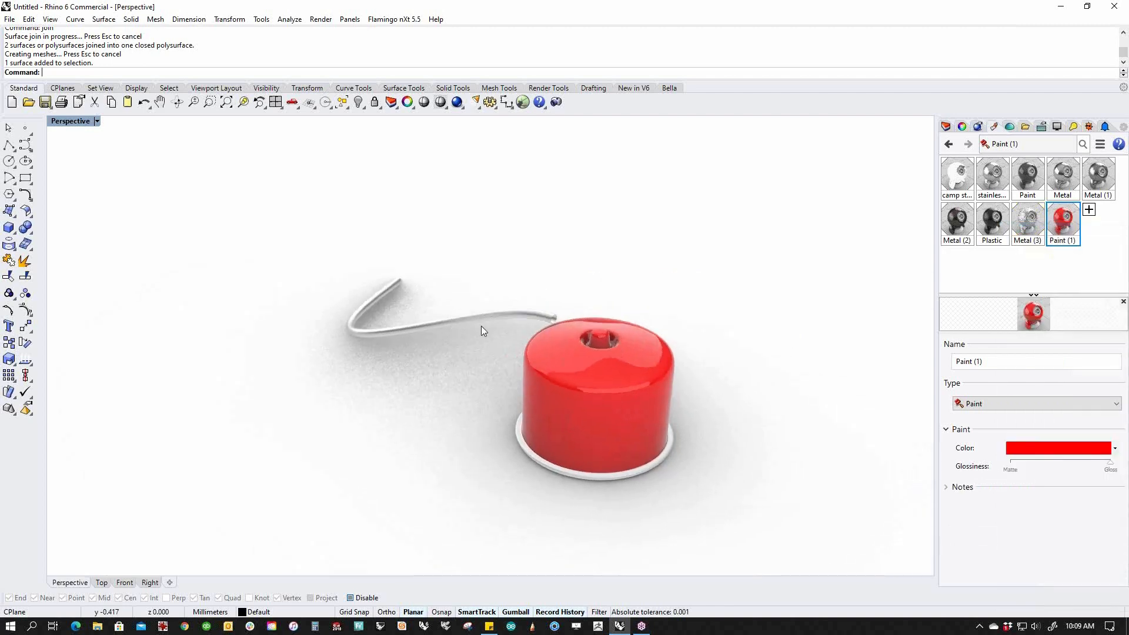
{"action": "left_click", "coordinate": [527, 319]}
{"action": "type", "text": "Cap"}
{"action": "key", "text": "Return"}
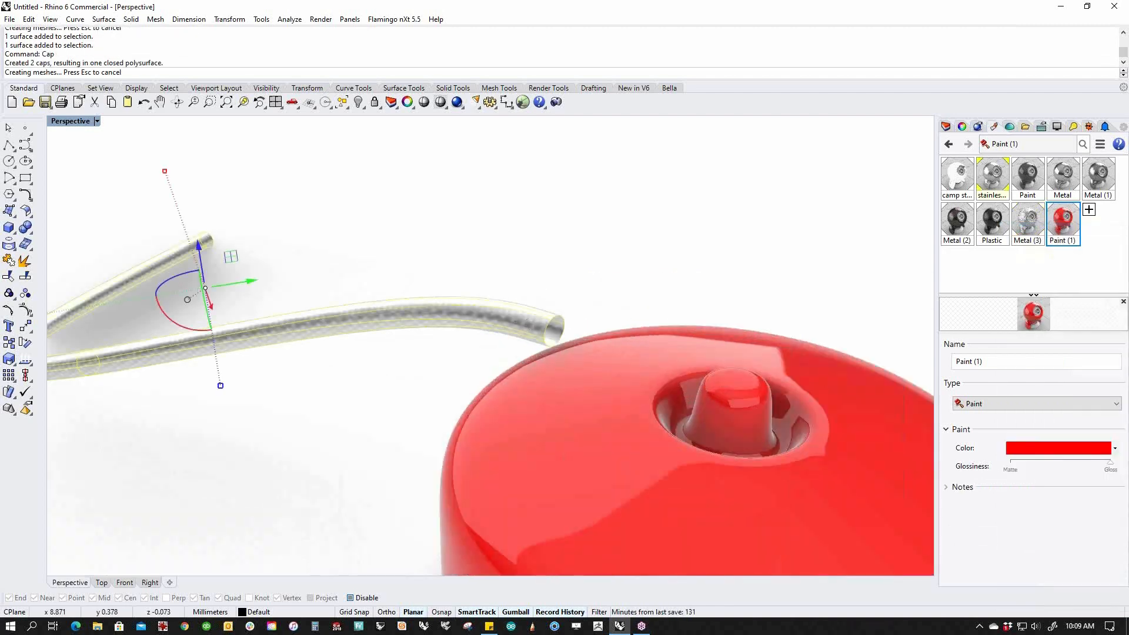
Show all 11 hidden stove parts again.
{"action": "scroll", "coordinate": [512, 361], "scroll_direction": "down", "scroll_amount": 8}
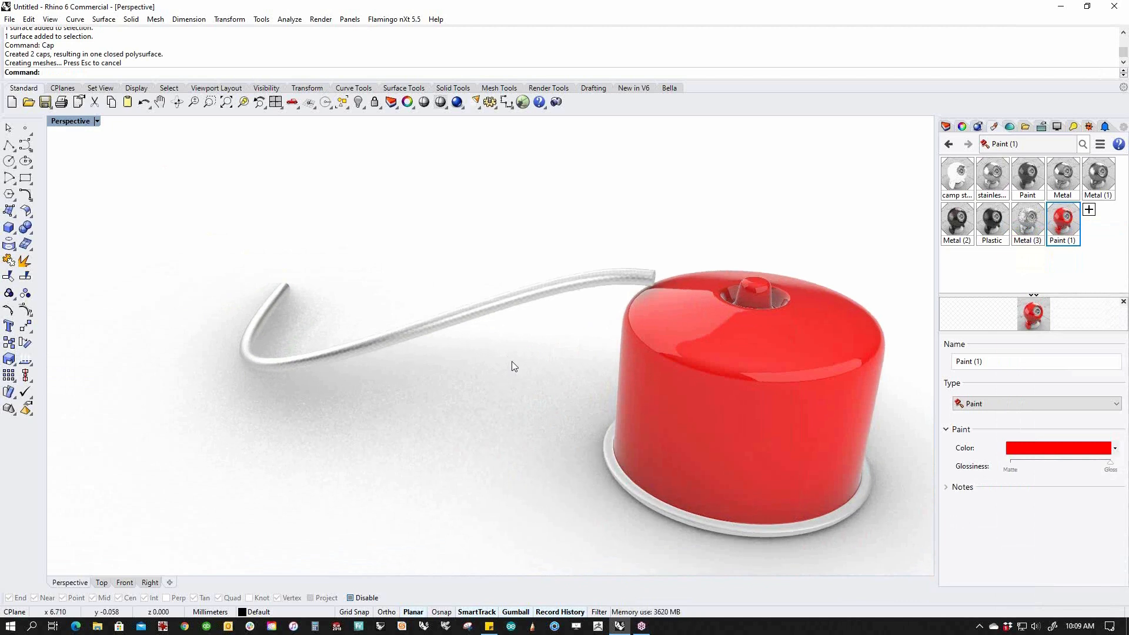
{"action": "type", "text": "v"}
{"action": "key", "text": "Return"}
{"action": "scroll", "coordinate": [523, 388], "scroll_direction": "down", "scroll_amount": 5}
{"action": "type", "text": "SelOpenPolysrf"}
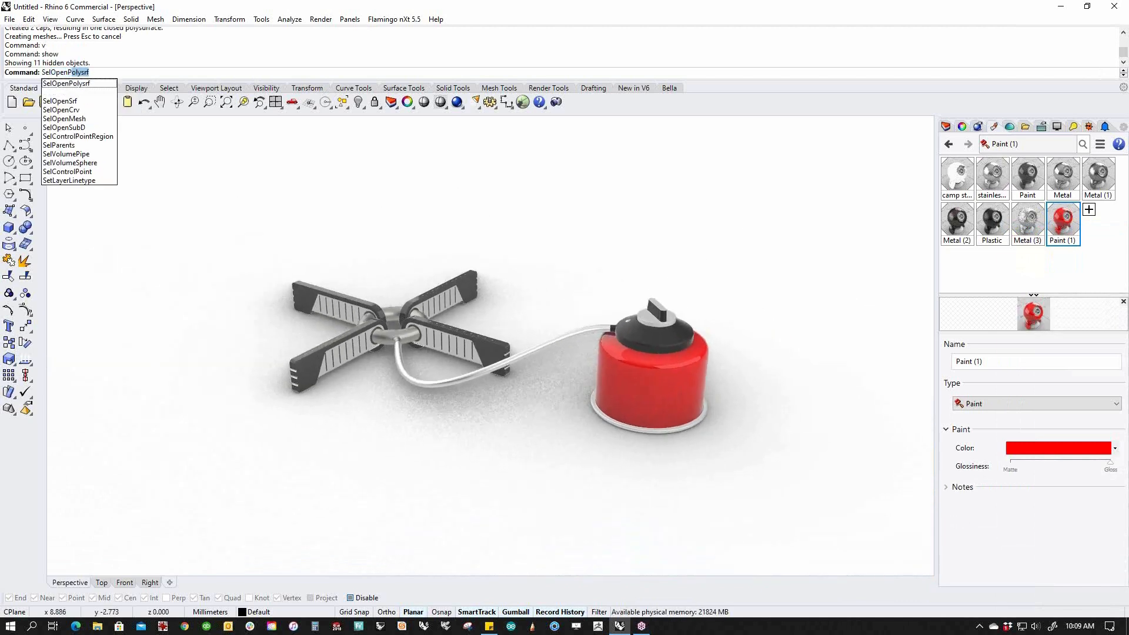
{"action": "key", "text": "Return"}
{"action": "type", "text": "SelSrf"}
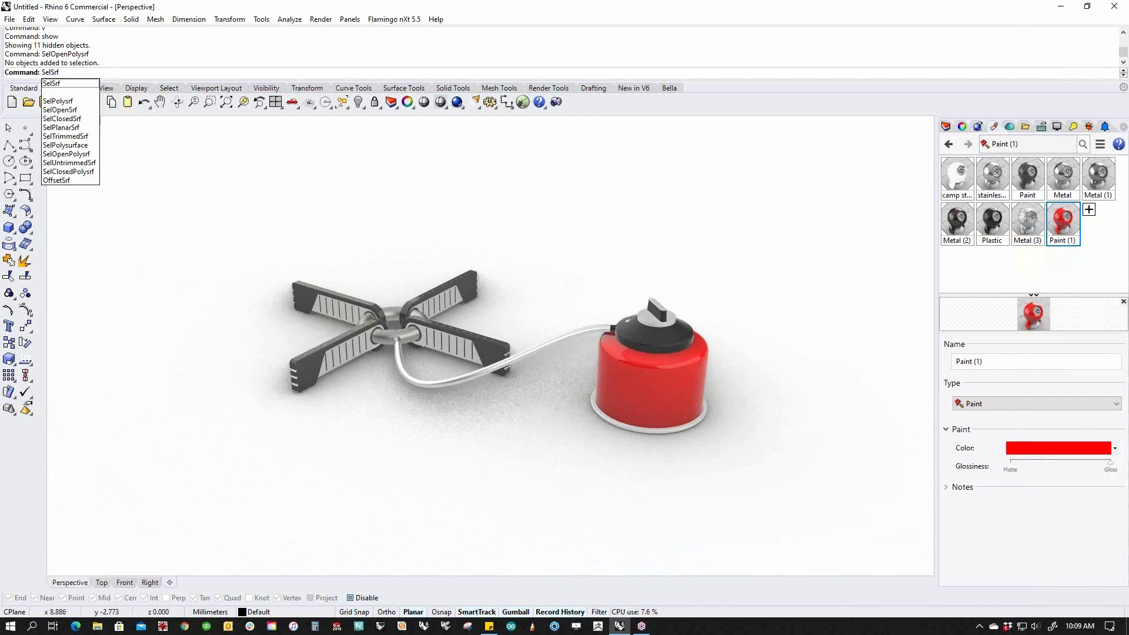
{"action": "key", "text": "Return"}
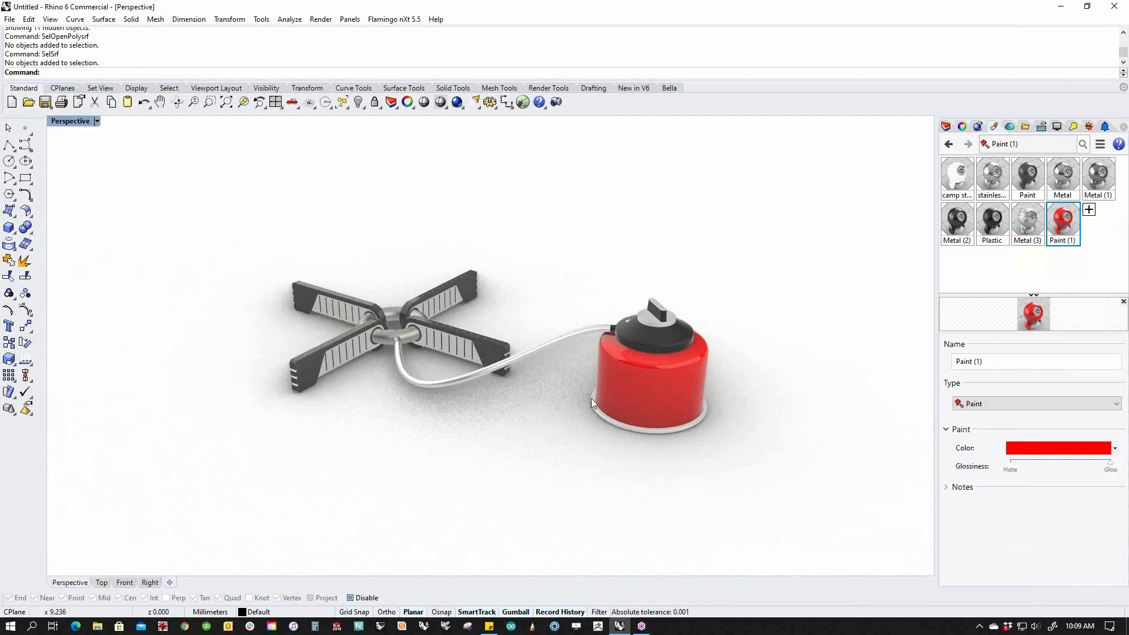
{"action": "scroll", "coordinate": [645, 337], "scroll_direction": "up", "scroll_amount": 5}
{"action": "left_click", "coordinate": [644, 337]}
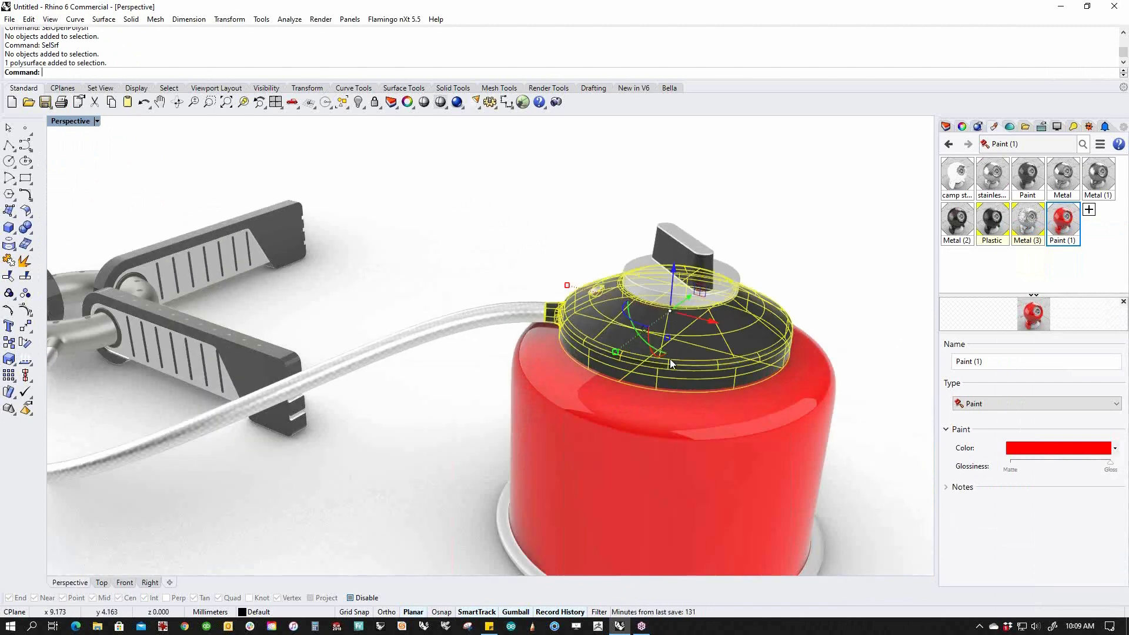
{"action": "type", "text": "ii"}
{"action": "key", "text": "Return"}
{"action": "right_click_drag", "start_coordinate": [682, 392], "coordinate": [644, 428]}
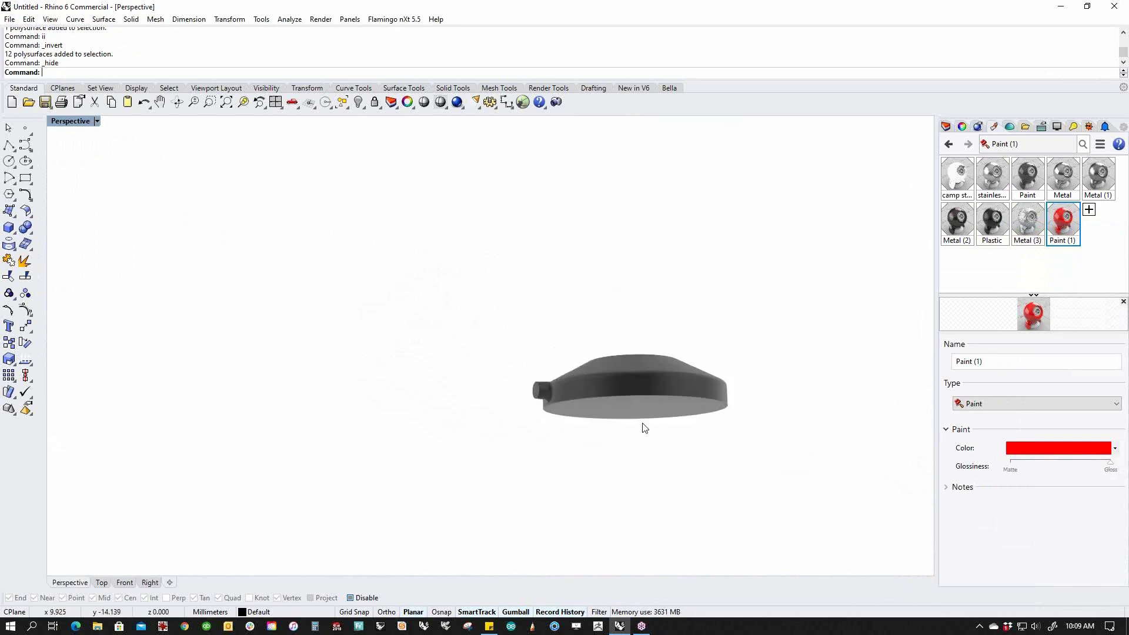
{"action": "type", "text": "v"}
{"action": "key", "text": "Return"}
{"action": "scroll", "coordinate": [642, 422], "scroll_direction": "down", "scroll_amount": 3}
{"action": "right_click_drag", "start_coordinate": [638, 366], "coordinate": [683, 394]}
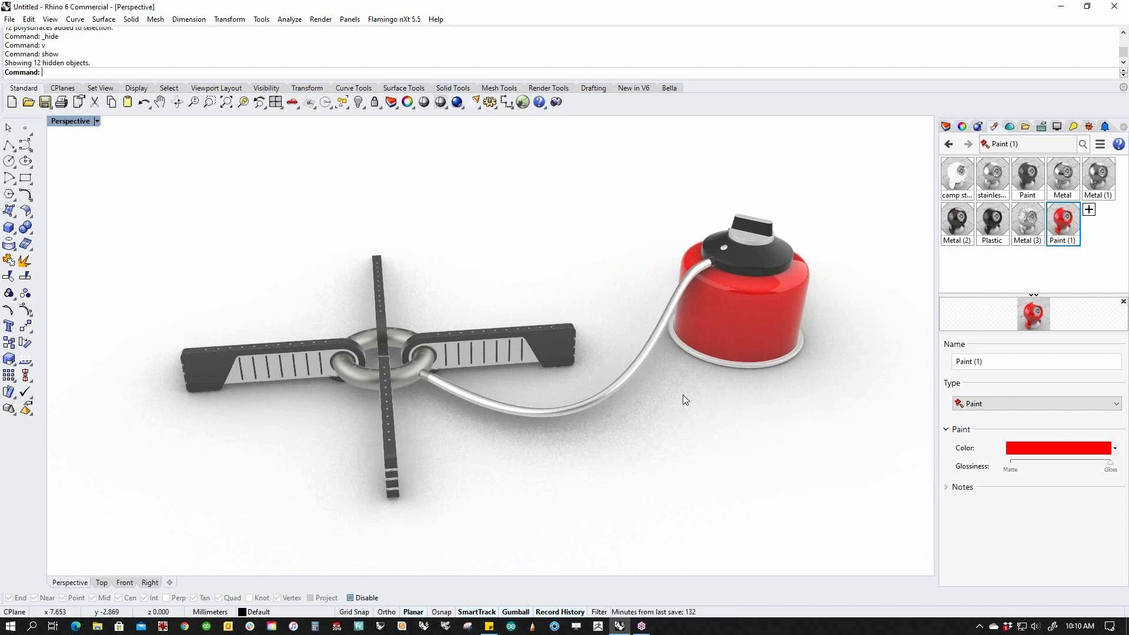
Orbit the stove higher, then bring the Chrome window with Vimeo's Rhino Tutorials over Rhino.
{"action": "right_click_drag", "start_coordinate": [530, 447], "coordinate": [586, 406]}
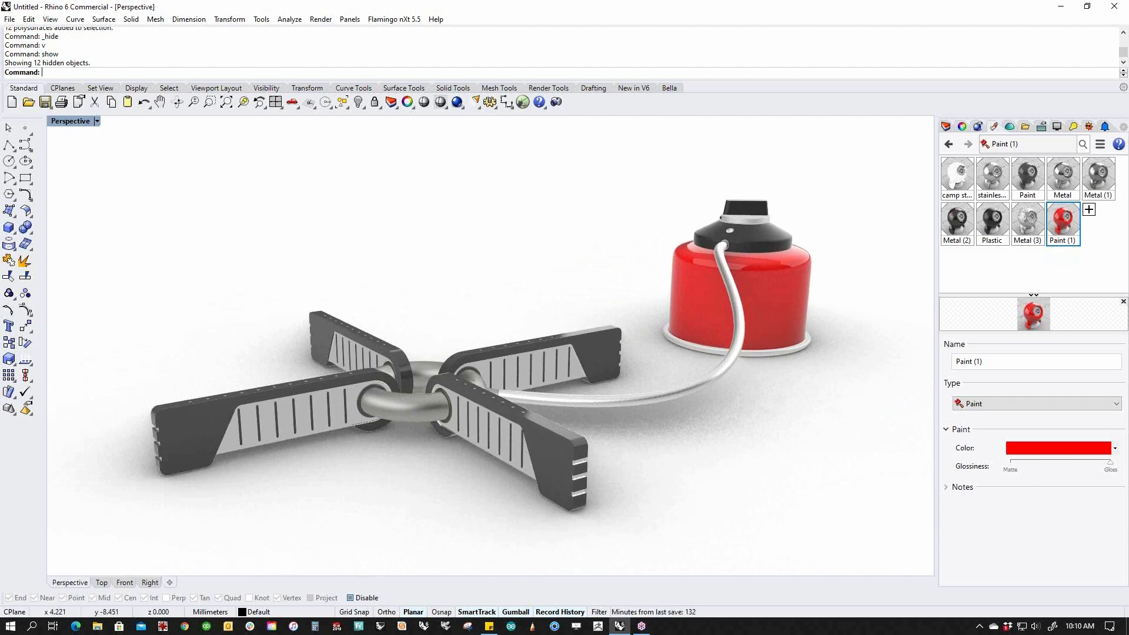
{"action": "left_click_drag", "start_coordinate": [1128, 138], "coordinate": [753, 45]}
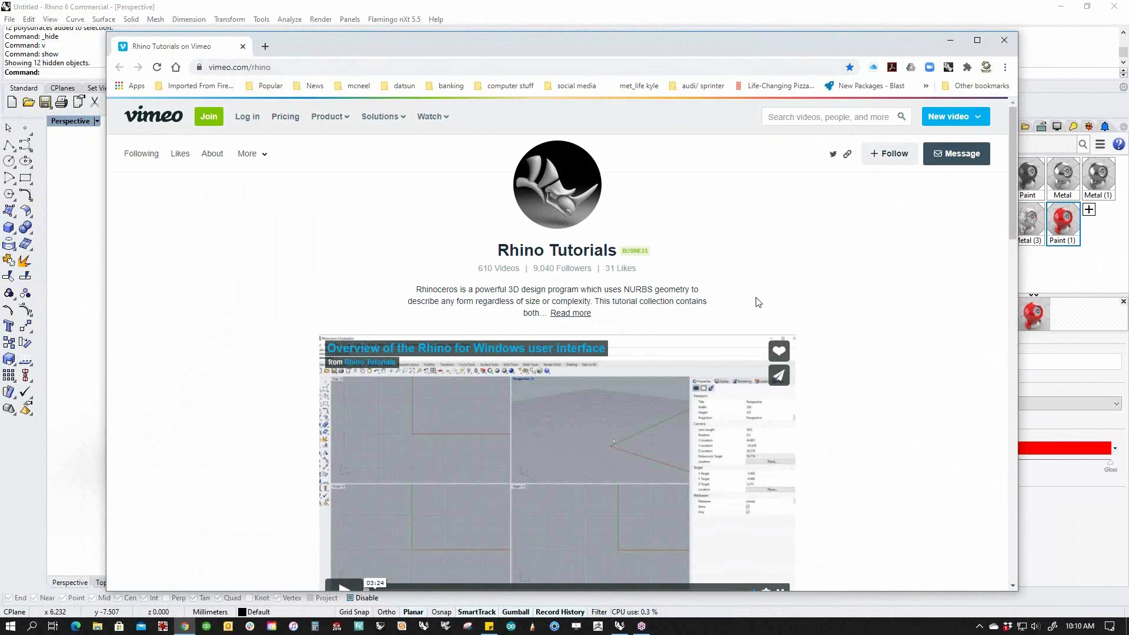
Browse the Vimeo page, then open the YouTube channel link from the Sticky Notes links.
{"action": "scroll", "coordinate": [757, 302], "scroll_direction": "down", "scroll_amount": 12}
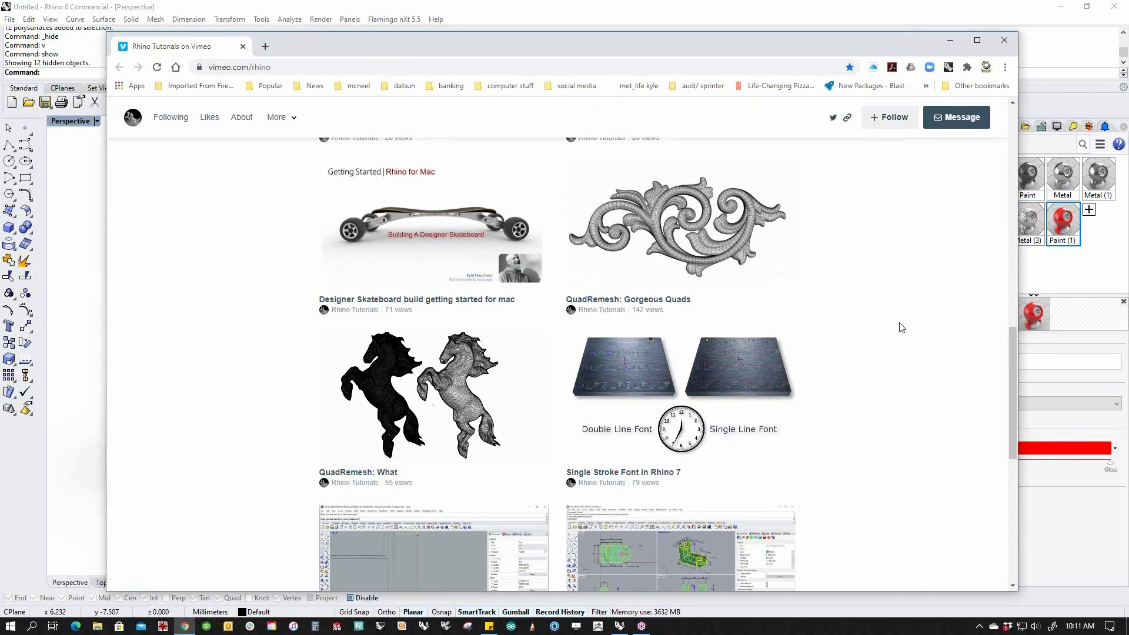
{"action": "scroll", "coordinate": [903, 335], "scroll_direction": "down", "scroll_amount": 7}
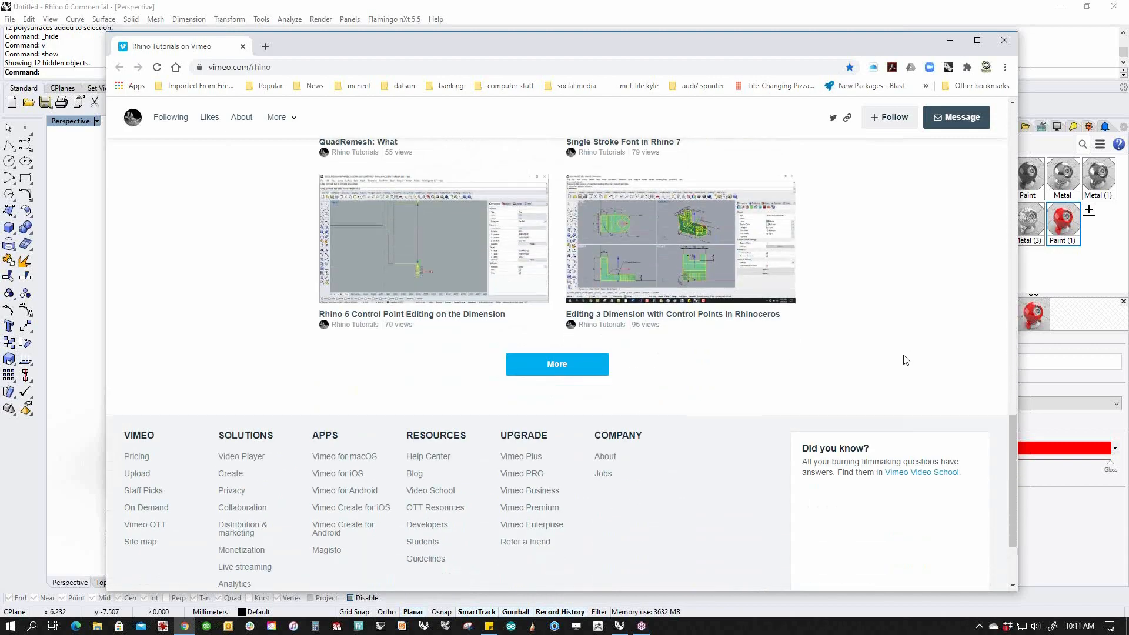
{"action": "scroll", "coordinate": [882, 376], "scroll_direction": "up", "scroll_amount": 3}
{"action": "scroll", "coordinate": [869, 393], "scroll_direction": "up", "scroll_amount": 4}
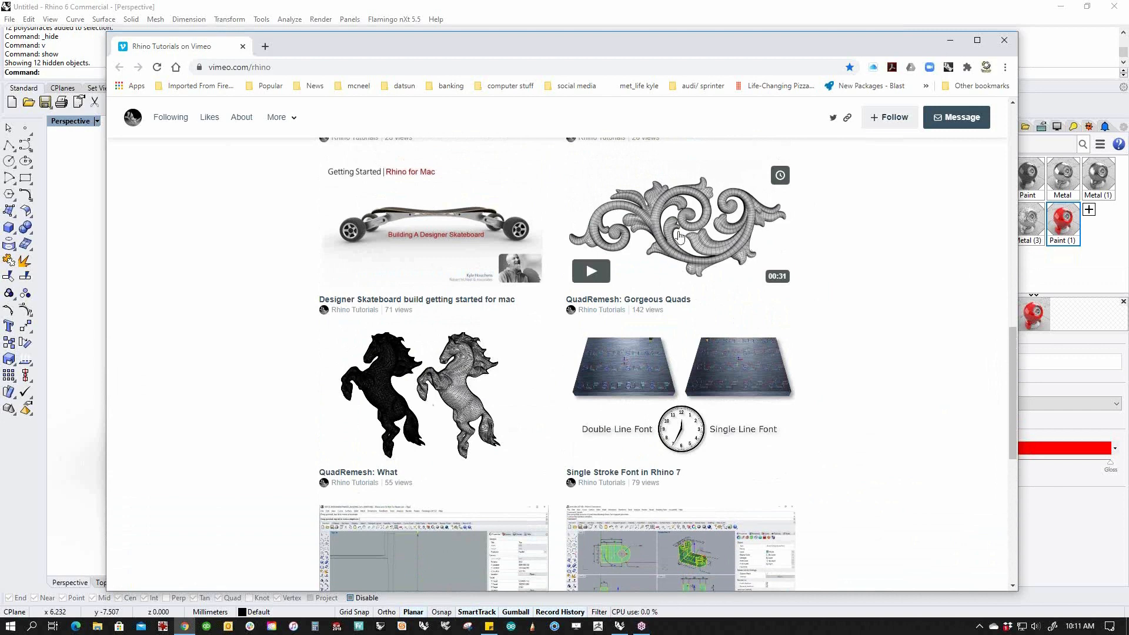
{"action": "scroll", "coordinate": [894, 386], "scroll_direction": "up", "scroll_amount": 5}
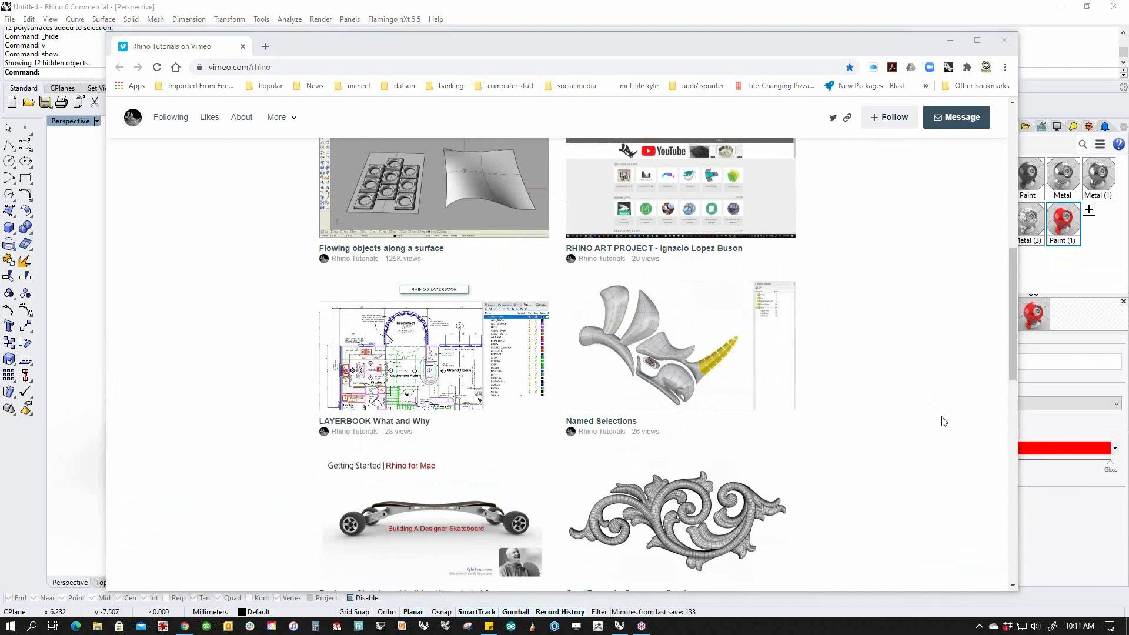
{"action": "left_click", "coordinate": [489, 626]}
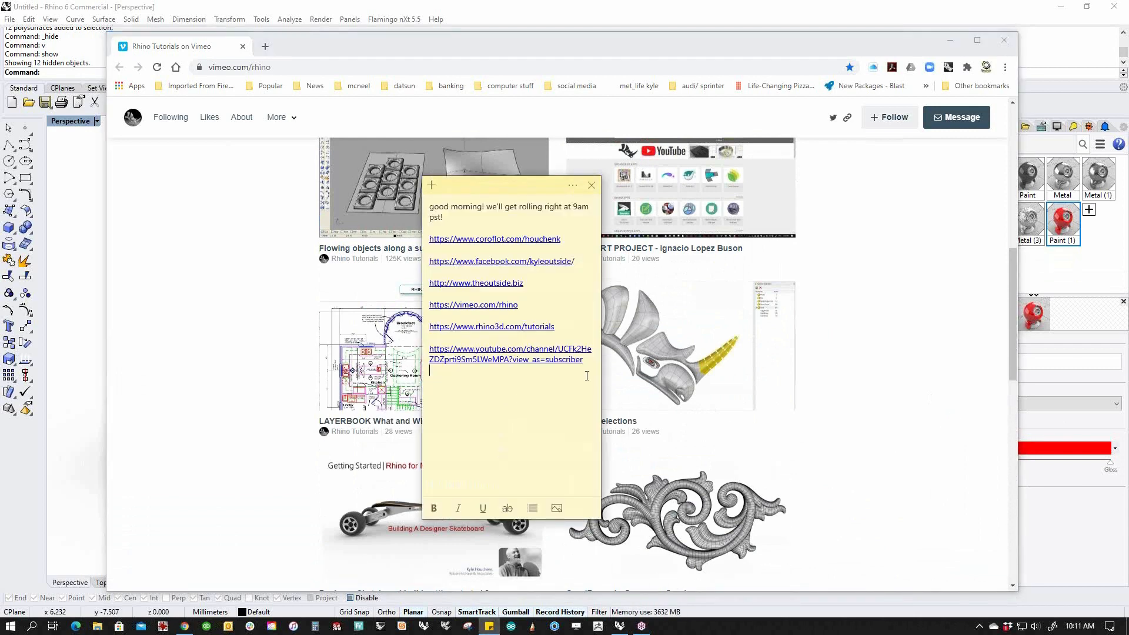
{"action": "left_click", "coordinate": [504, 350]}
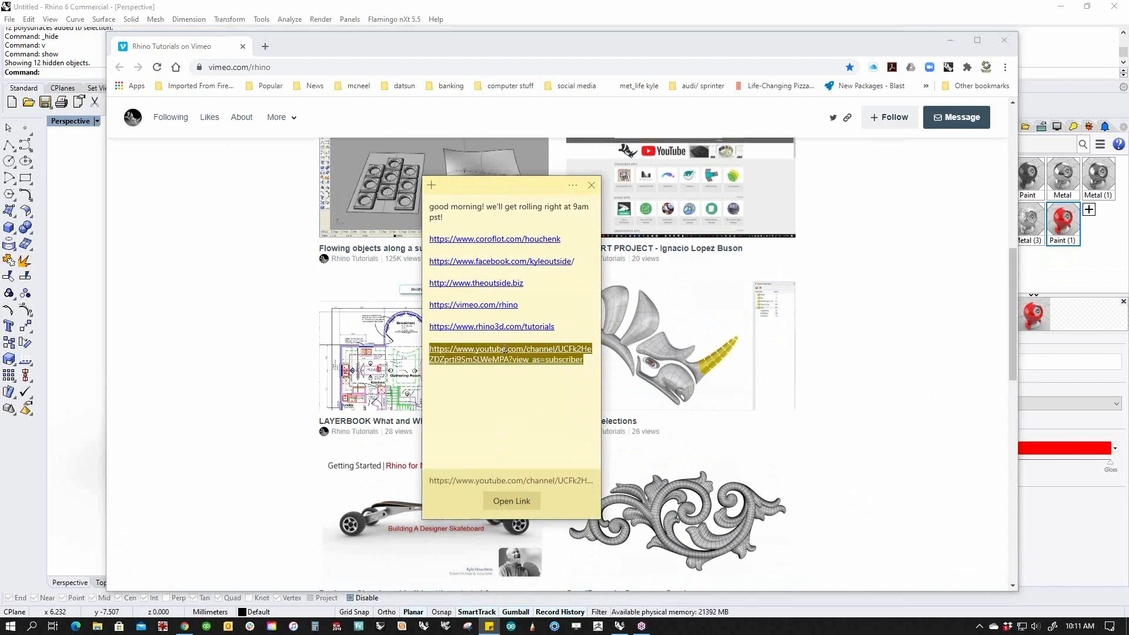
{"action": "left_click", "coordinate": [500, 389]}
{"action": "left_click", "coordinate": [509, 351]}
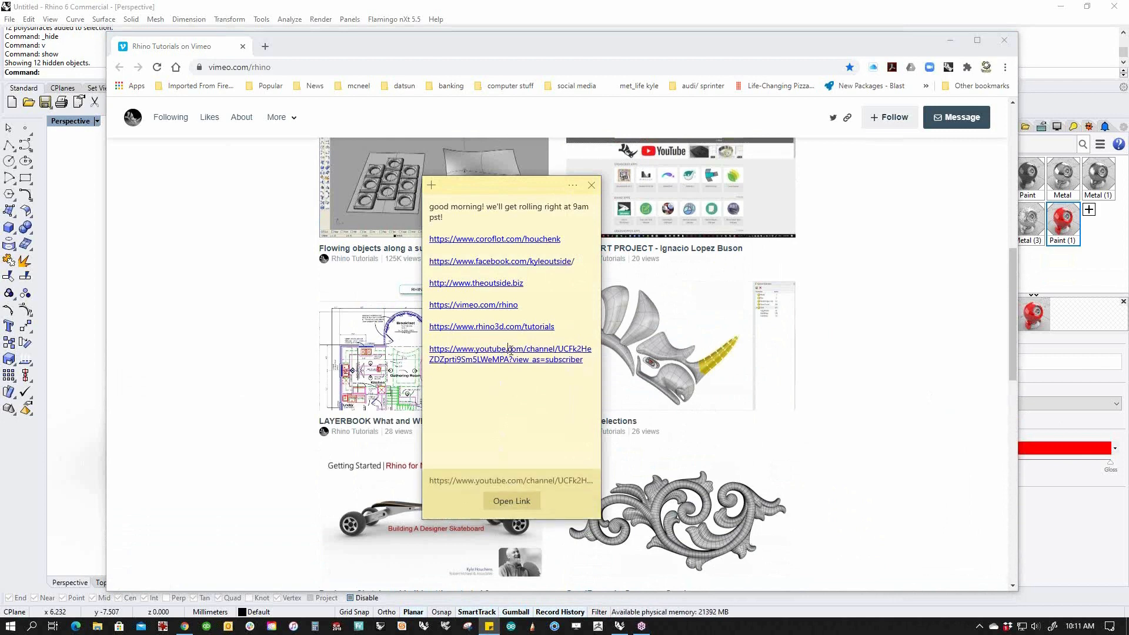
{"action": "left_click", "coordinate": [512, 500]}
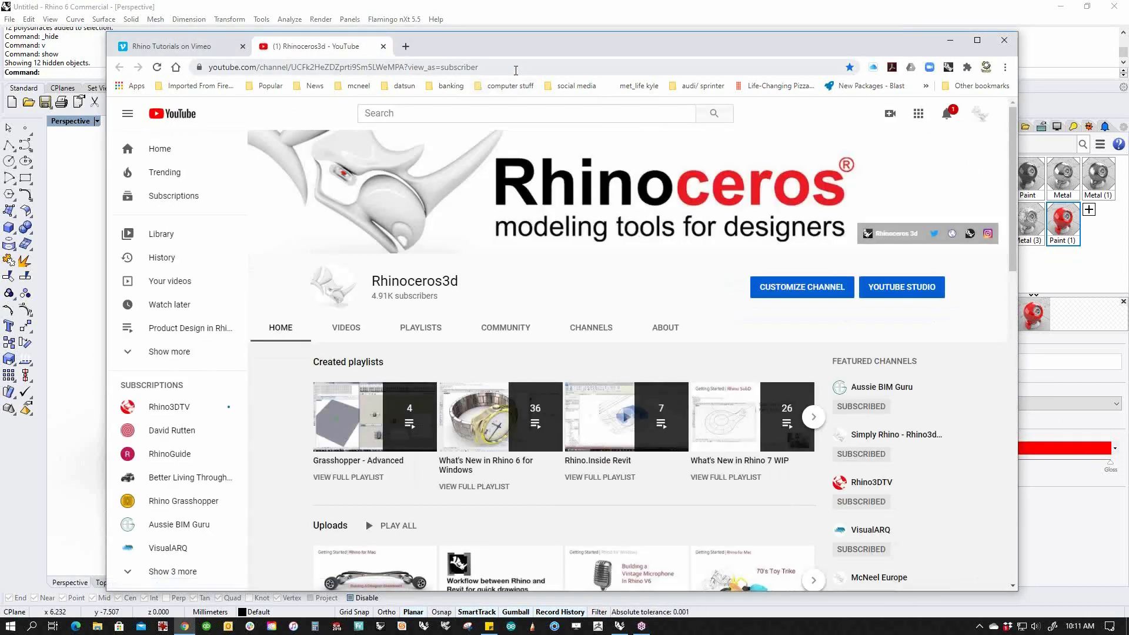
Go to the Better Living Through CNC channel from Subscriptions and show its PLAYLISTS.
{"action": "left_click_drag", "start_coordinate": [514, 69], "coordinate": [165, 69]}
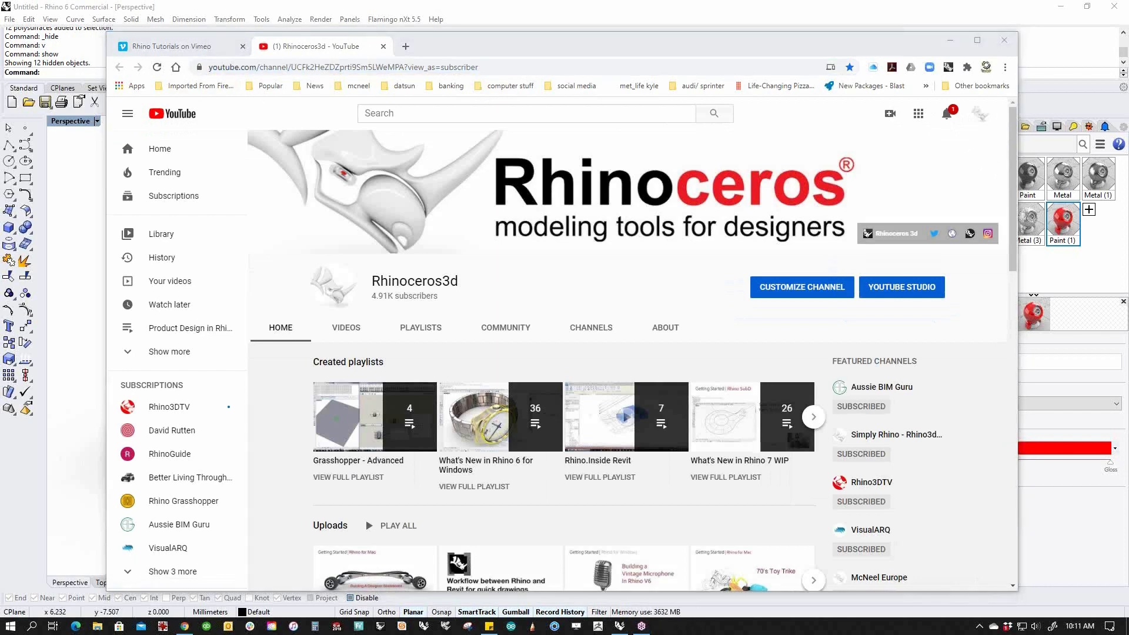
{"action": "scroll", "coordinate": [626, 411], "scroll_direction": "down", "scroll_amount": 4}
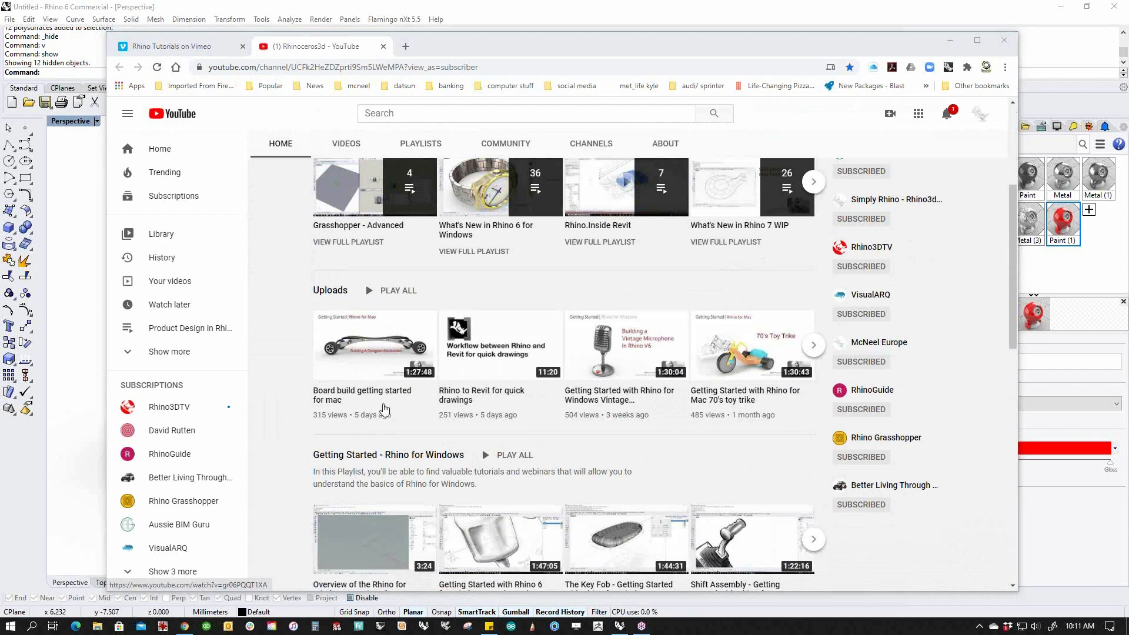
{"action": "scroll", "coordinate": [455, 418], "scroll_direction": "down", "scroll_amount": 2}
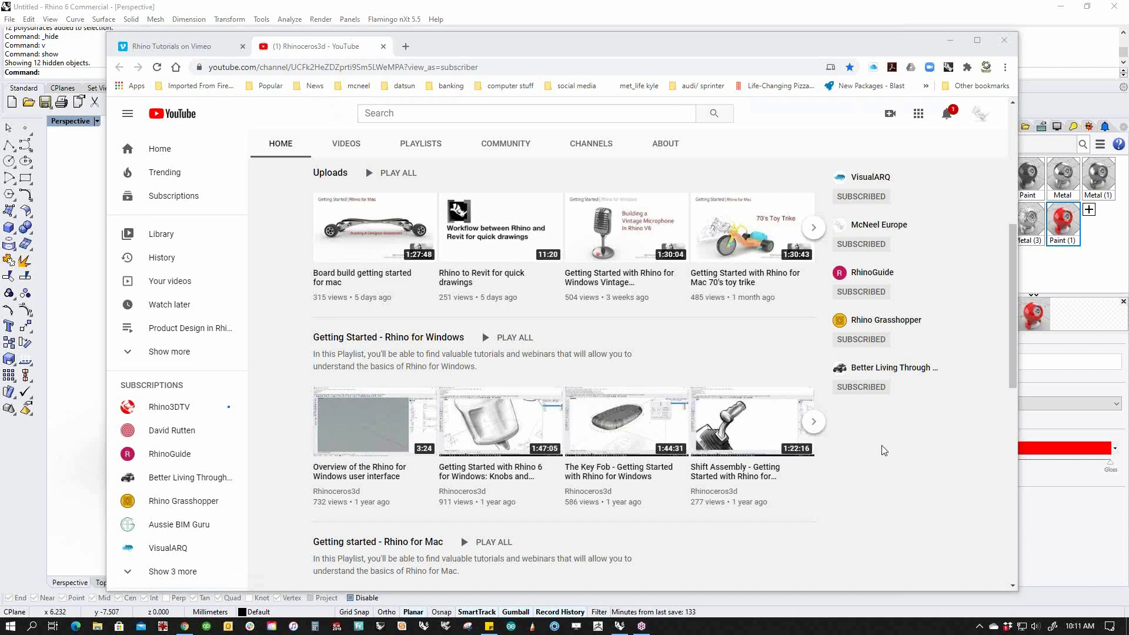
{"action": "left_click", "coordinate": [910, 371]}
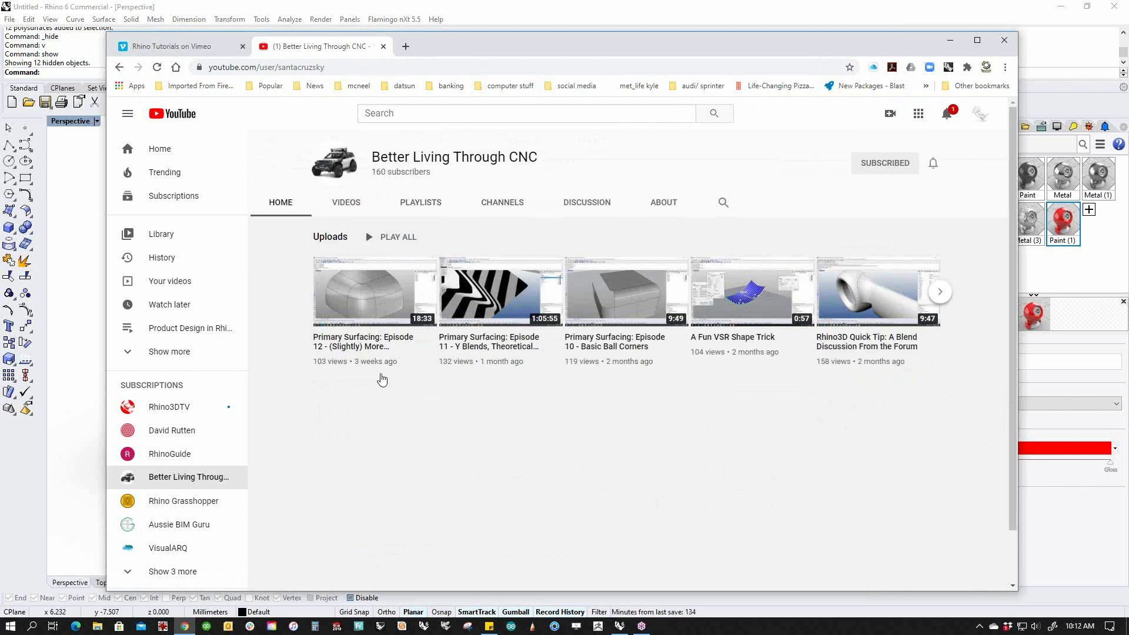
{"action": "left_click", "coordinate": [420, 203]}
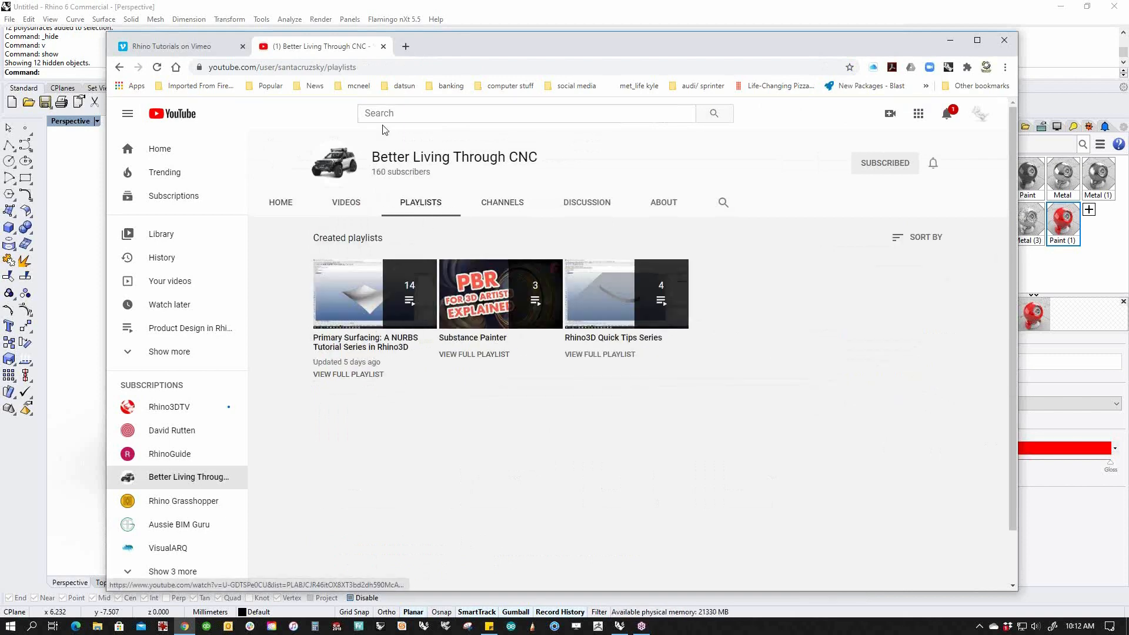
{"action": "left_click", "coordinate": [378, 67]}
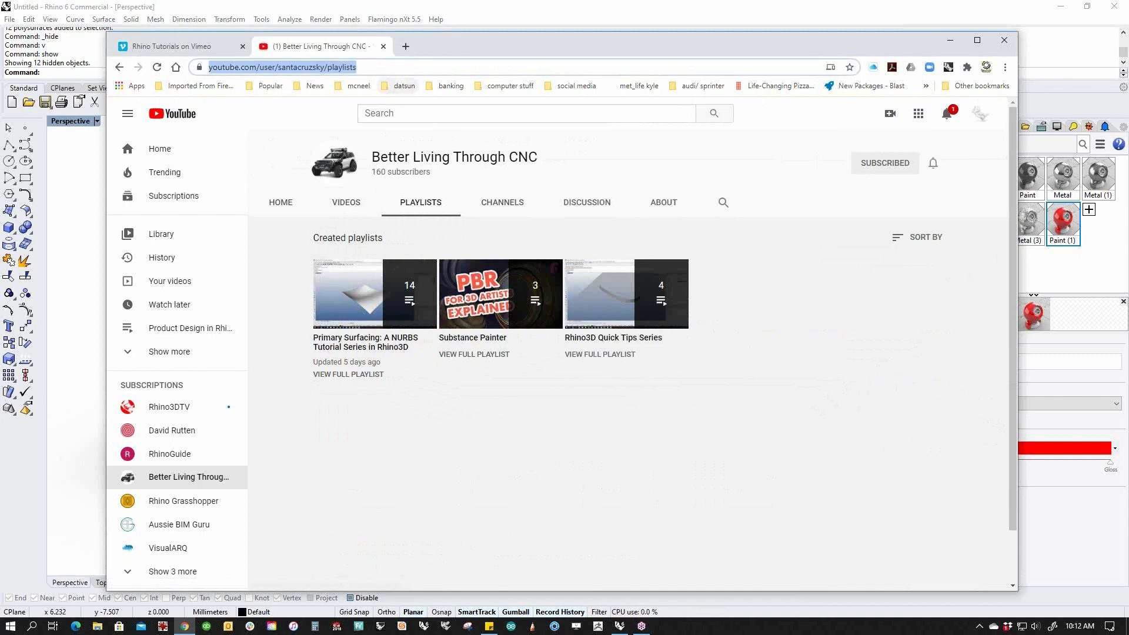
{"action": "left_click", "coordinate": [970, 277]}
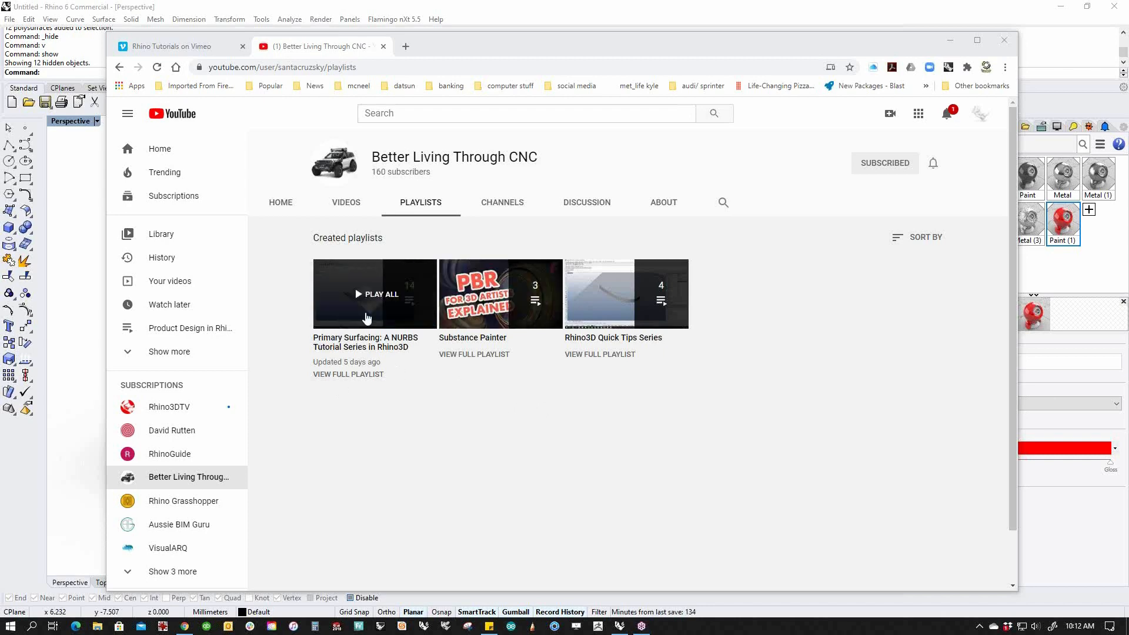
Close the YouTube tab and open the rhino3d.com home page from the mcneel bookmarks.
{"action": "left_click", "coordinate": [384, 47]}
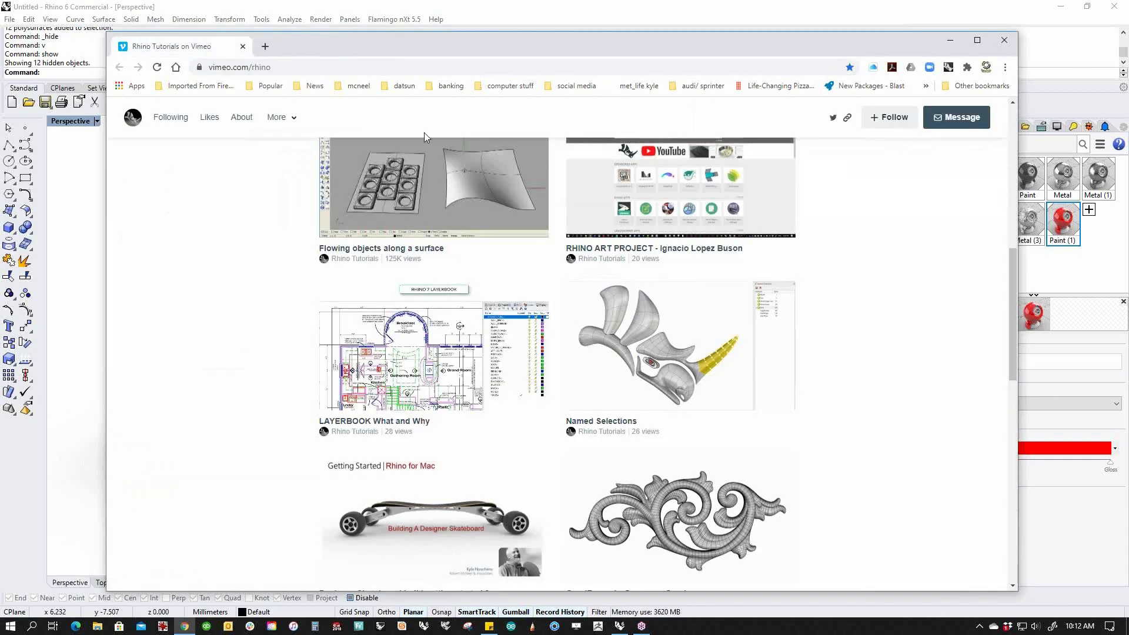
{"action": "scroll", "coordinate": [340, 224], "scroll_direction": "up", "scroll_amount": 4}
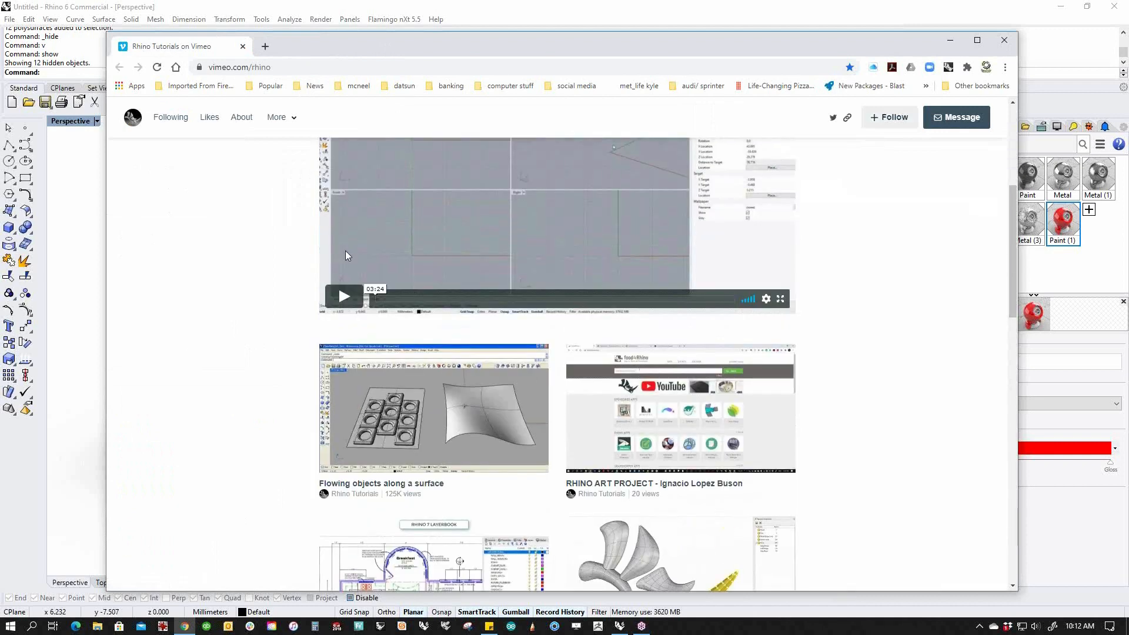
{"action": "scroll", "coordinate": [346, 253], "scroll_direction": "up", "scroll_amount": 4}
{"action": "left_click", "coordinate": [357, 87]}
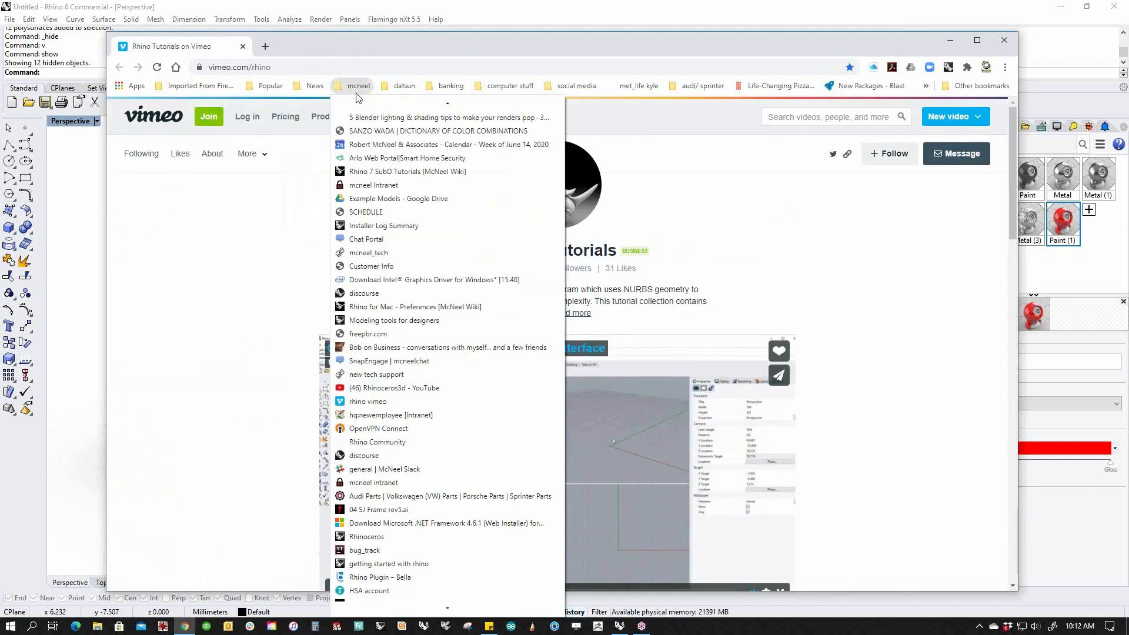
{"action": "left_click", "coordinate": [398, 321]}
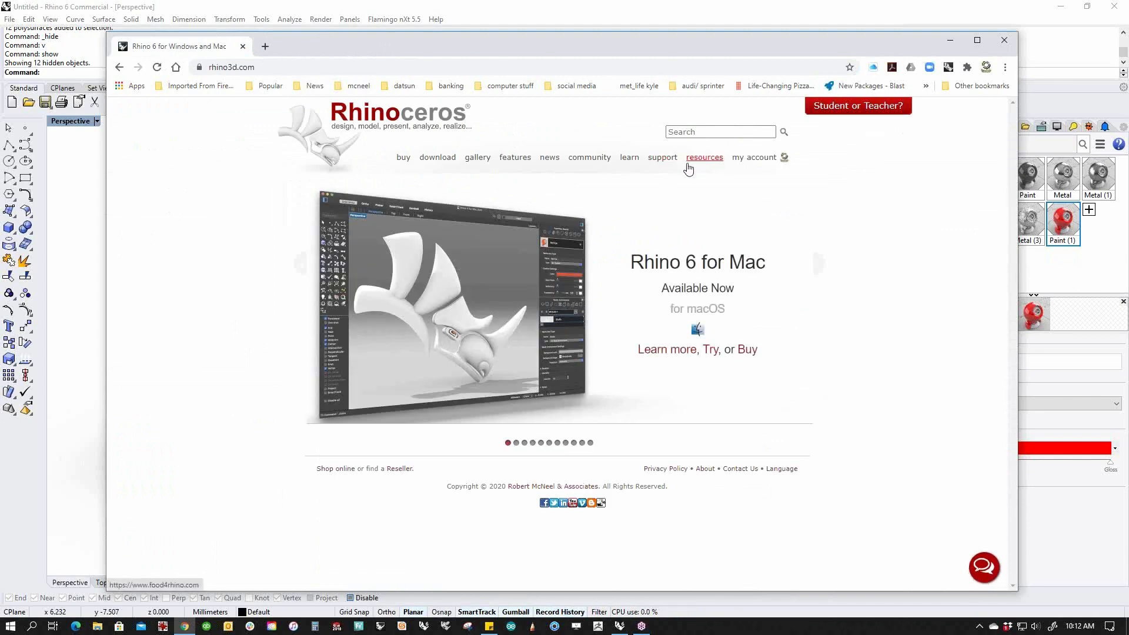
Browse the Learn page's On-Demand and Live Classes, then show Getting Started Live.
{"action": "left_click", "coordinate": [629, 159]}
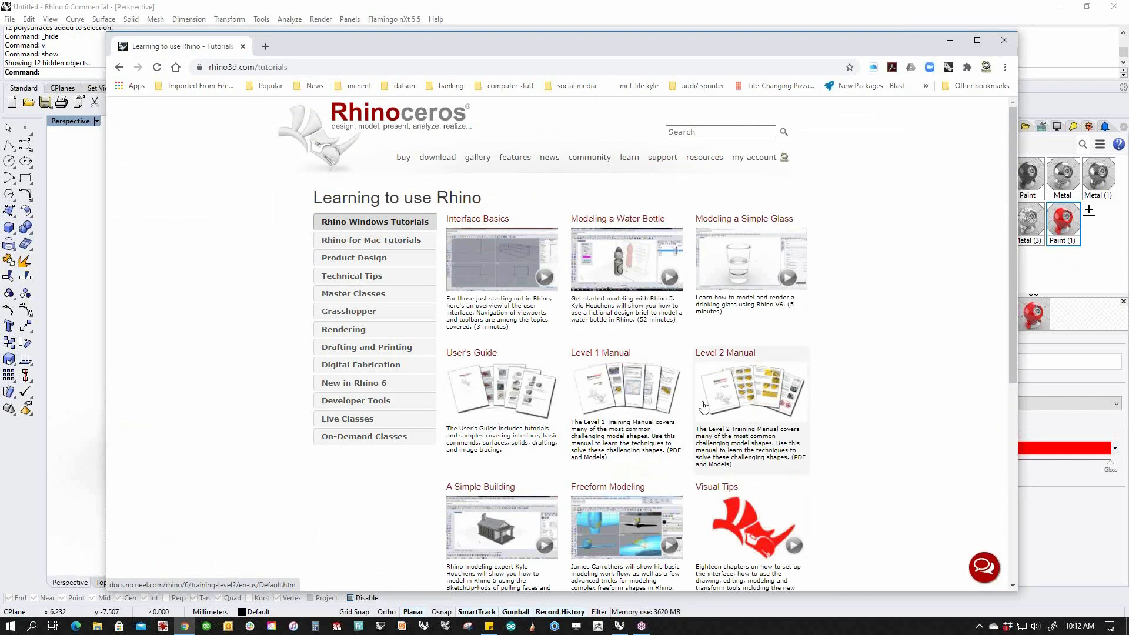
{"action": "left_click", "coordinate": [356, 438]}
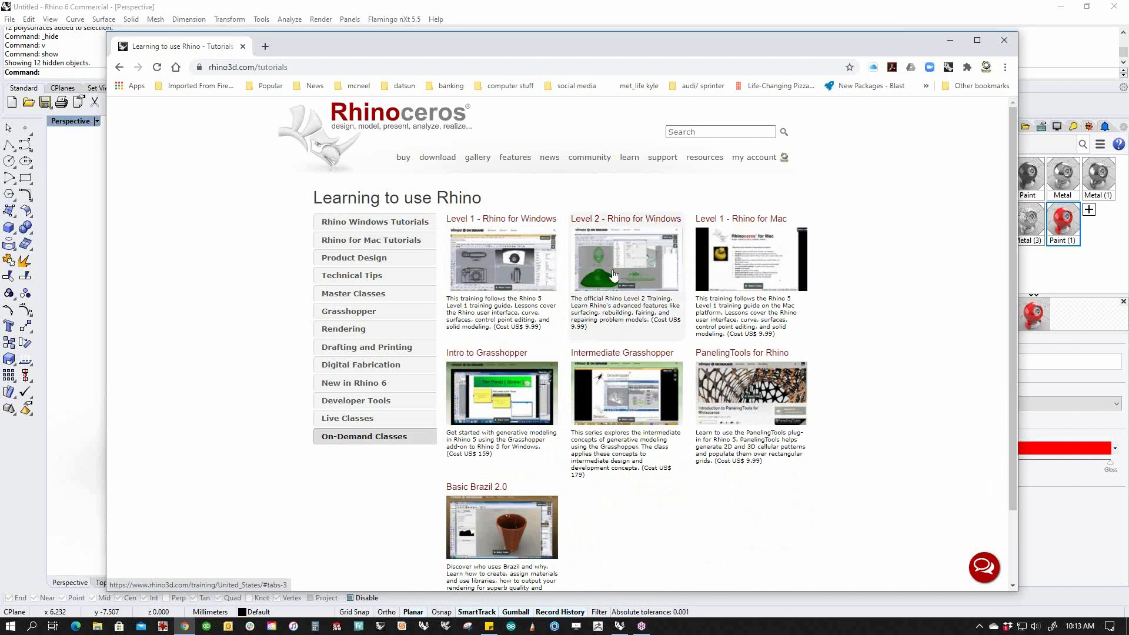
{"action": "scroll", "coordinate": [613, 274], "scroll_direction": "down", "scroll_amount": 1}
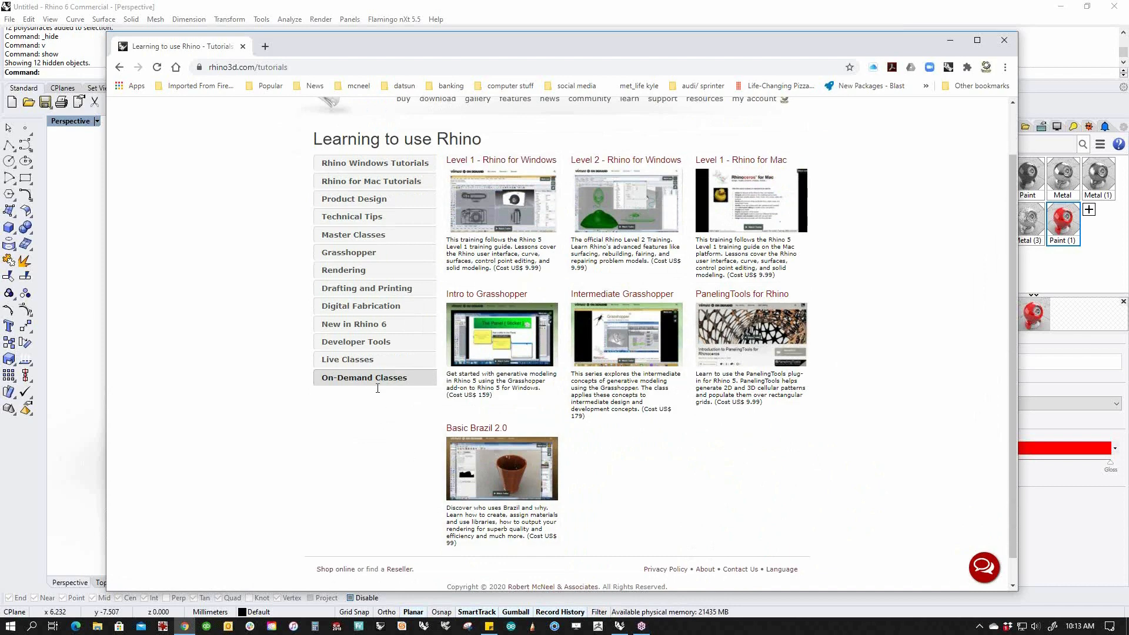
{"action": "left_click", "coordinate": [357, 360]}
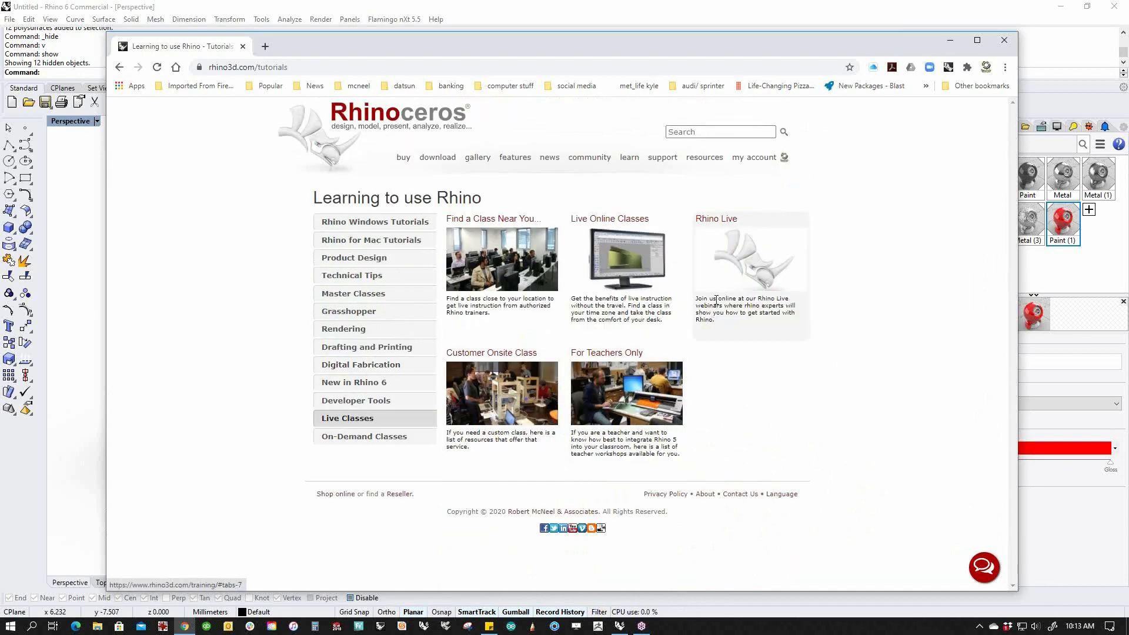
{"action": "left_click", "coordinate": [639, 269]}
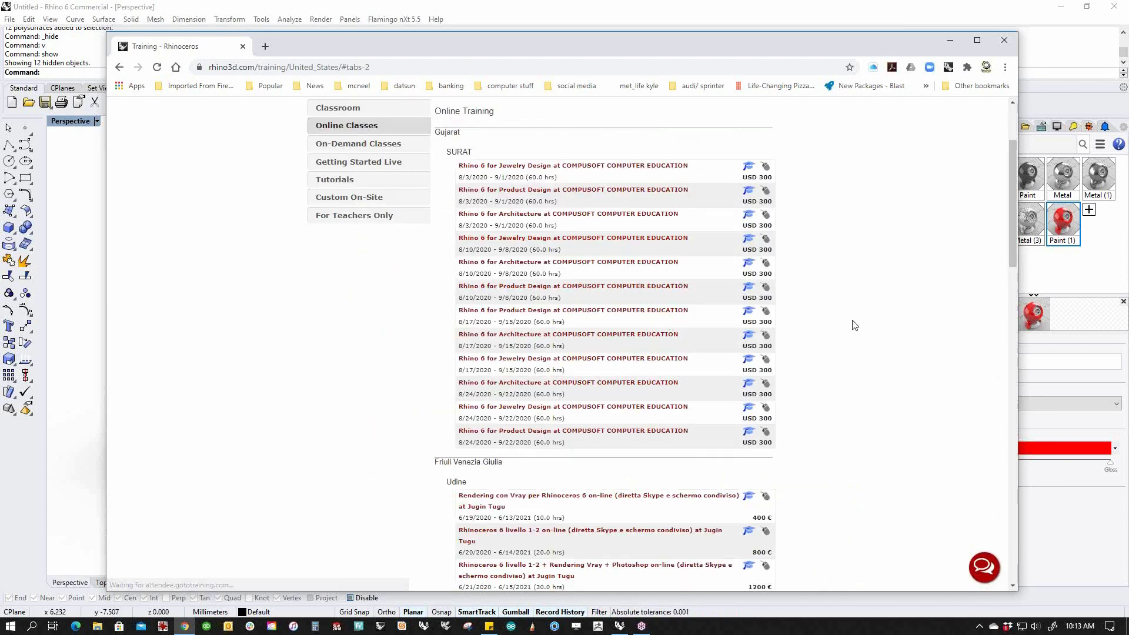
{"action": "scroll", "coordinate": [812, 340], "scroll_direction": "up", "scroll_amount": 3}
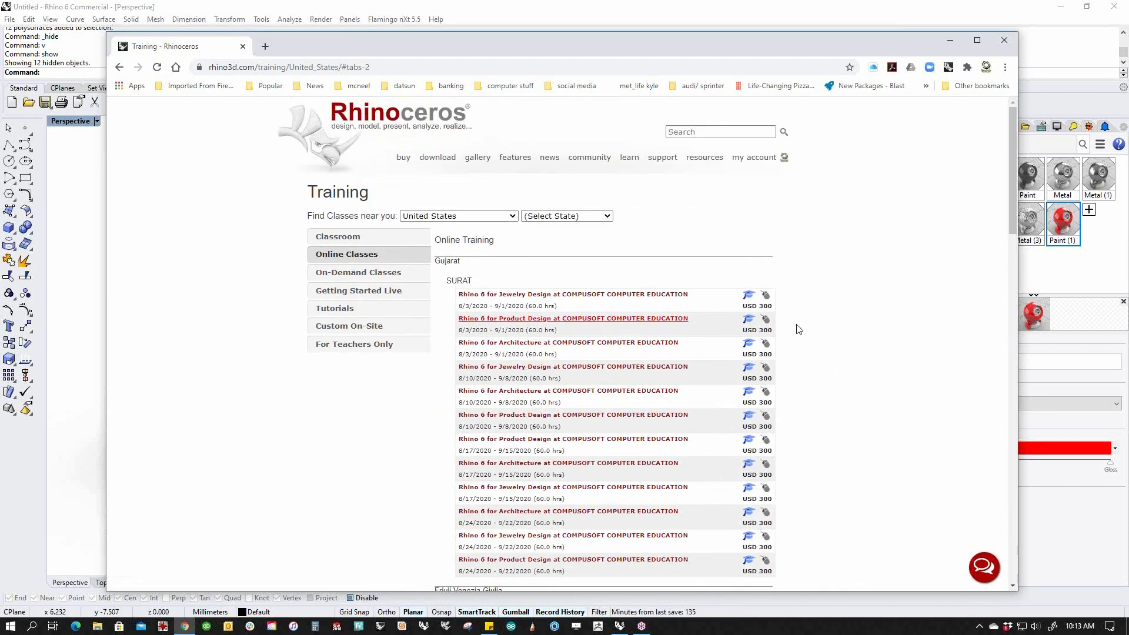
{"action": "left_click", "coordinate": [400, 290]}
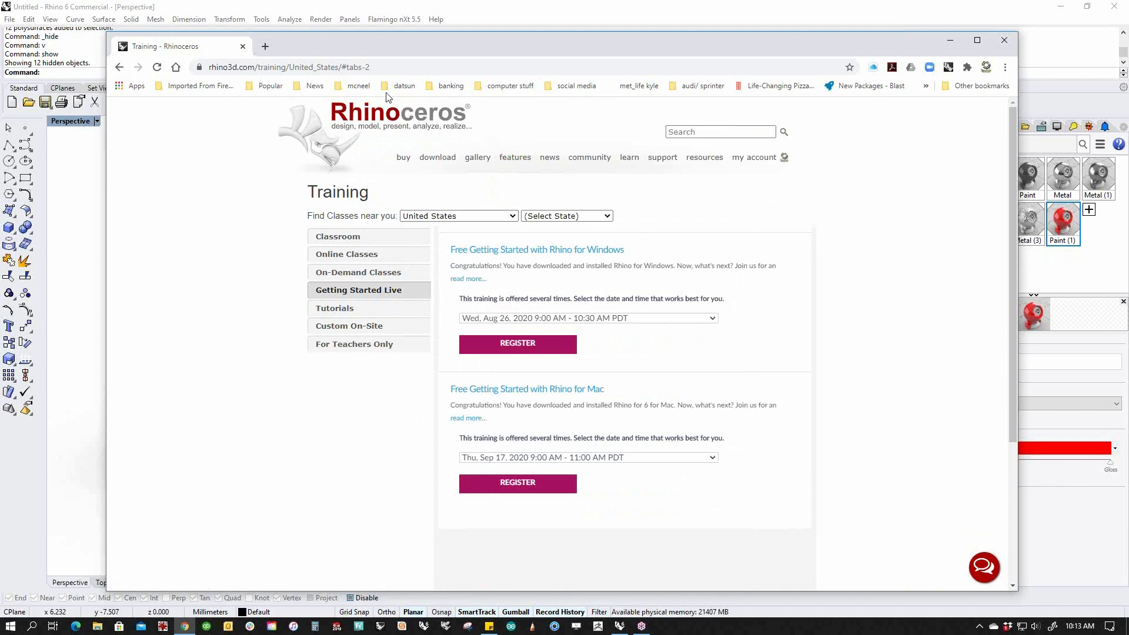
{"action": "left_click", "coordinate": [356, 86]}
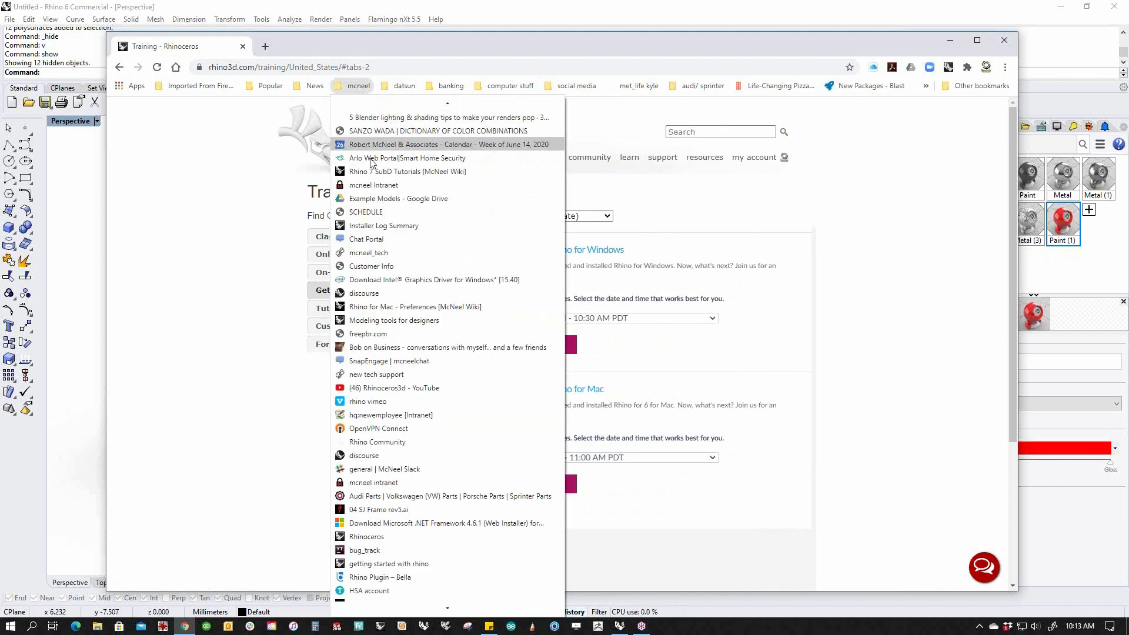
Open the McNeel discourse forum from the bookmarks, then bring the Rhino stove back to front.
{"action": "left_click", "coordinate": [397, 297]}
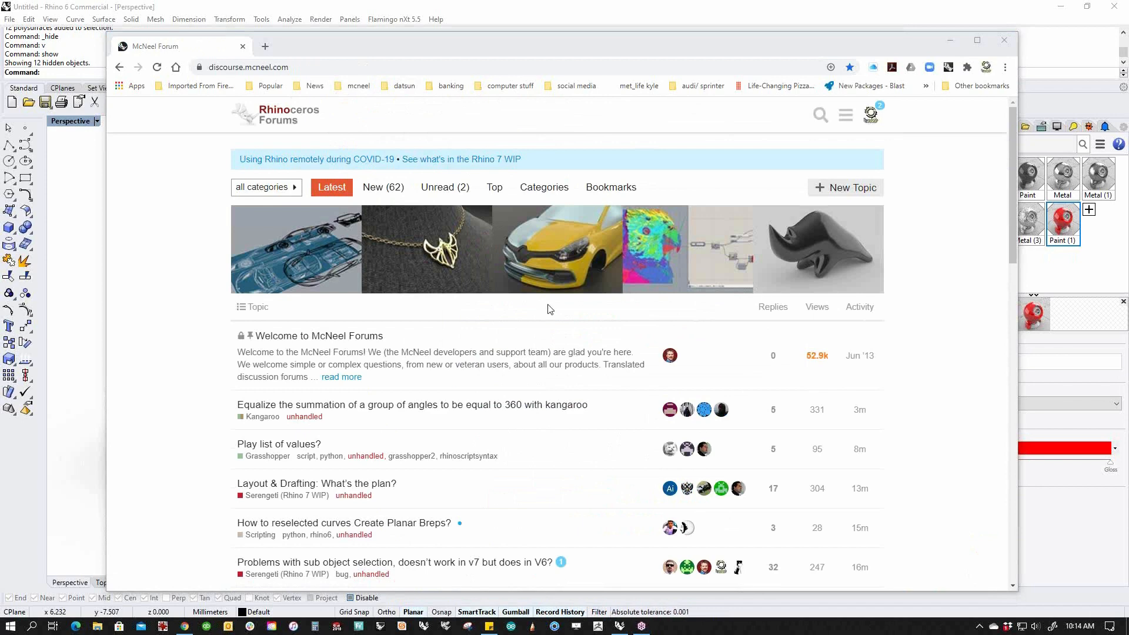
{"action": "left_click", "coordinate": [310, 7]}
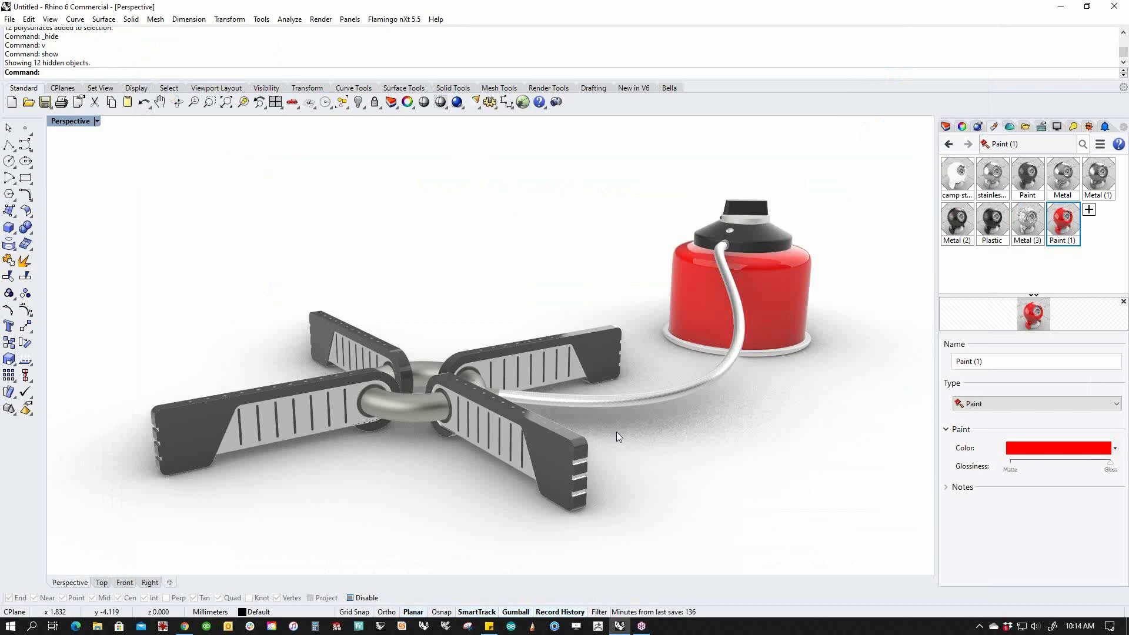